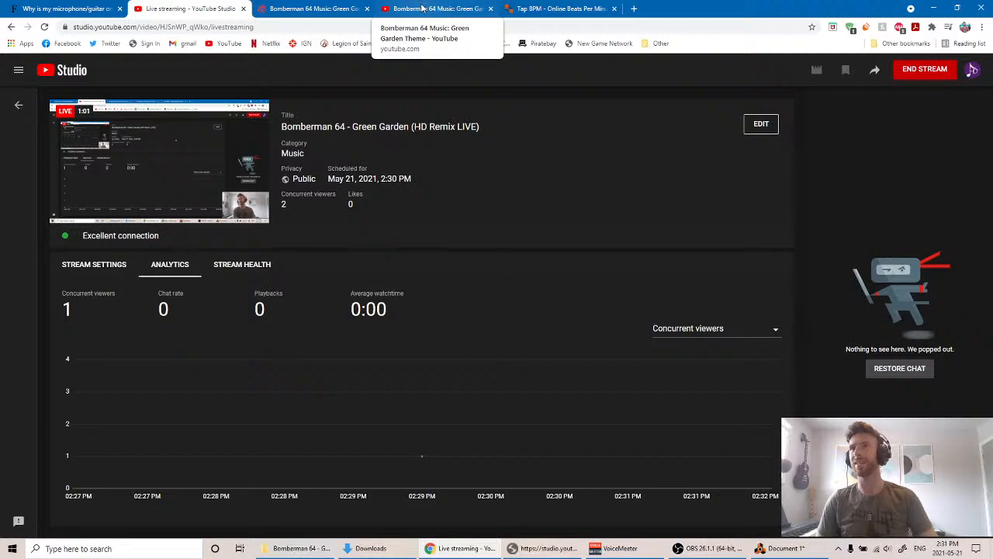
# Review the Green Garden theme video on YouTube and the audio download formats offered on its Ontiva converter page.
pyautogui.click(421, 8)
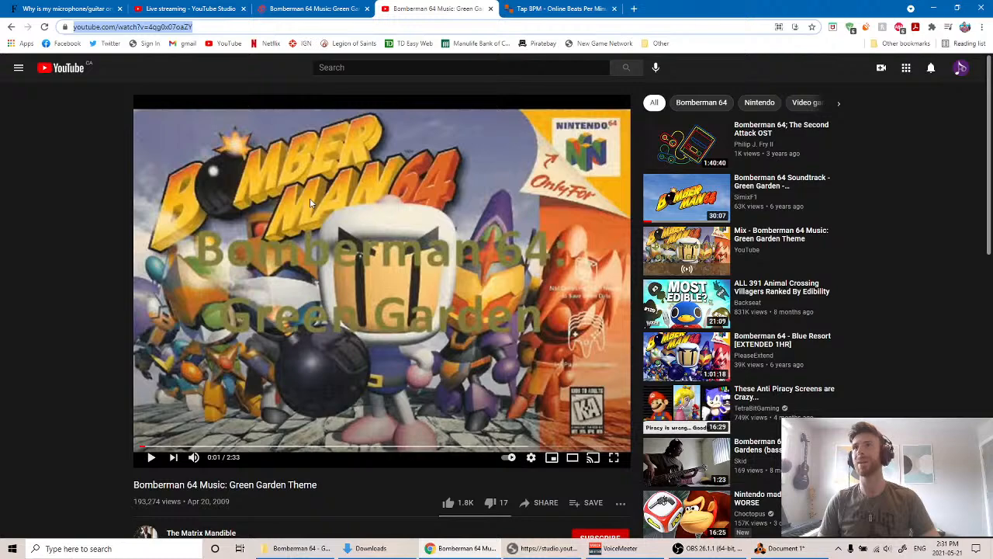
pyautogui.click(308, 8)
pyautogui.click(413, 8)
pyautogui.click(341, 8)
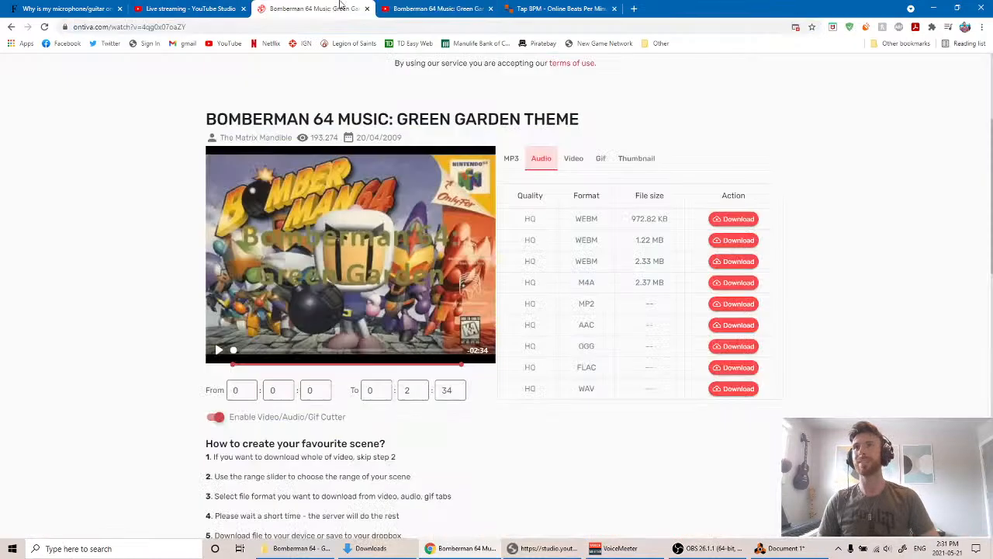
pyautogui.scroll(3, 280, 267)
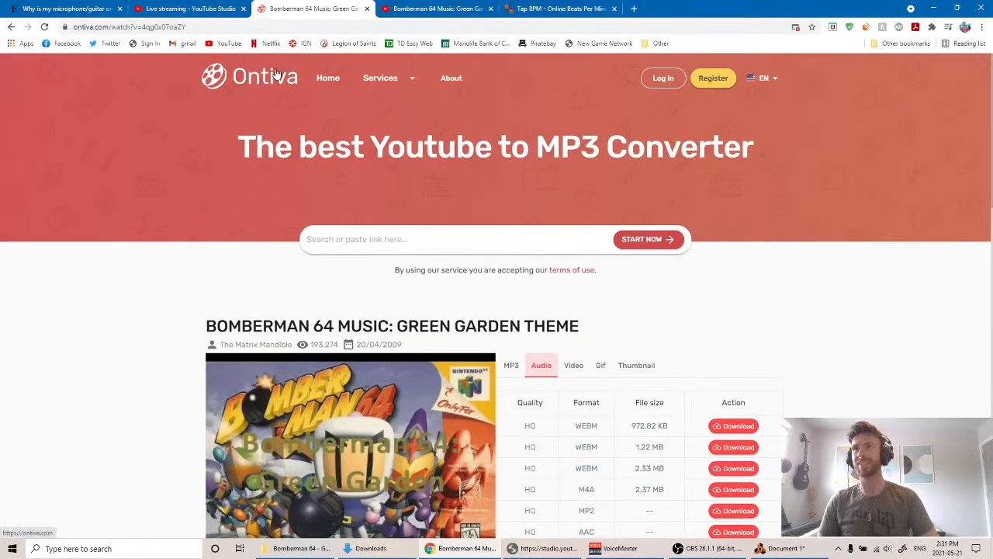
pyautogui.scroll(-1, 937, 305)
pyautogui.scroll(-1, 937, 304)
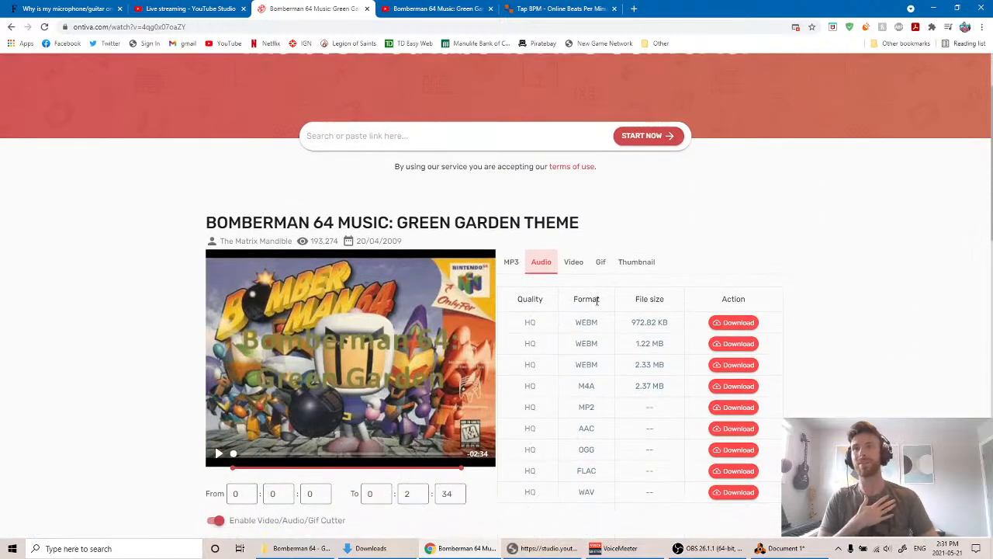
pyautogui.scroll(-1, 597, 301)
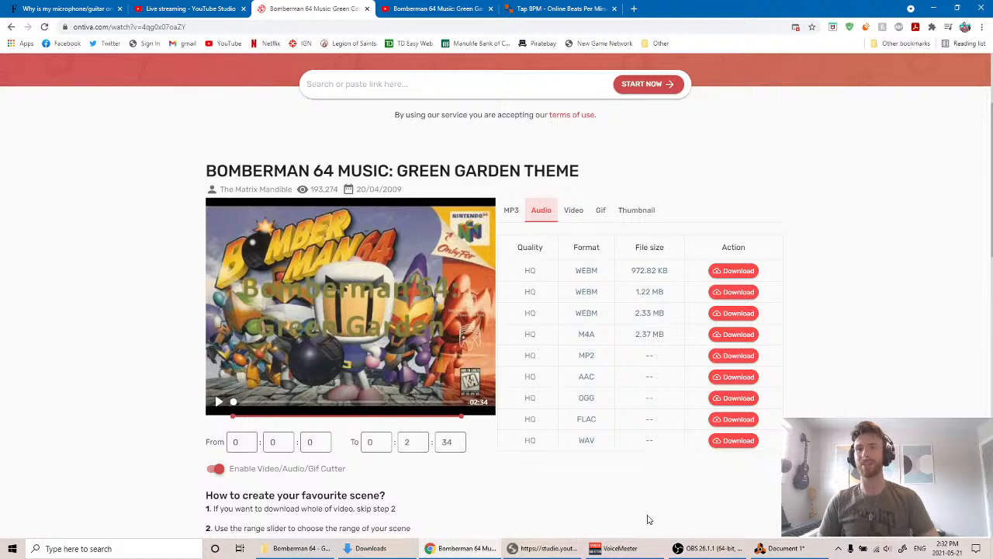
# Switch to the Reason project, maximize its window and place the playhead at bar 1.
pyautogui.click(782, 547)
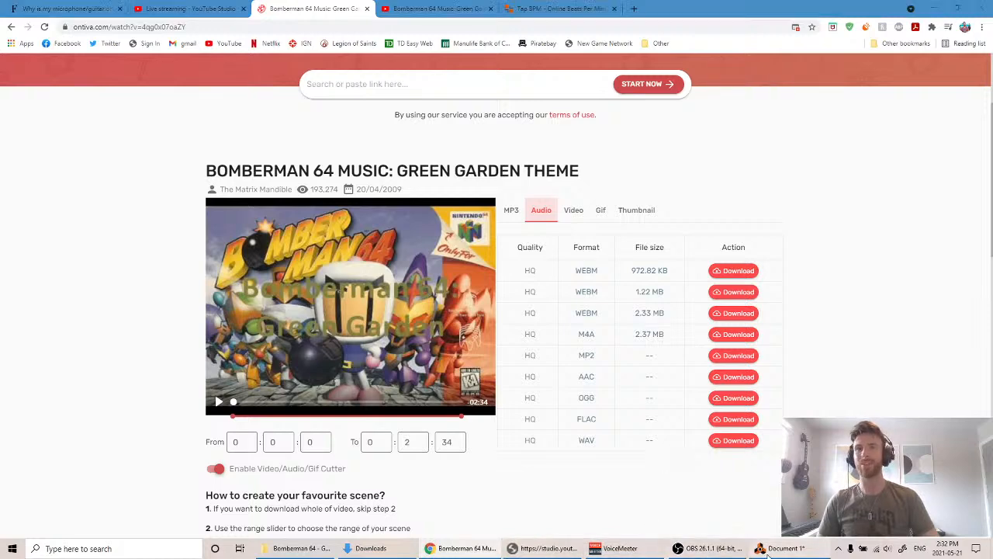
pyautogui.scroll(5, 564, 263)
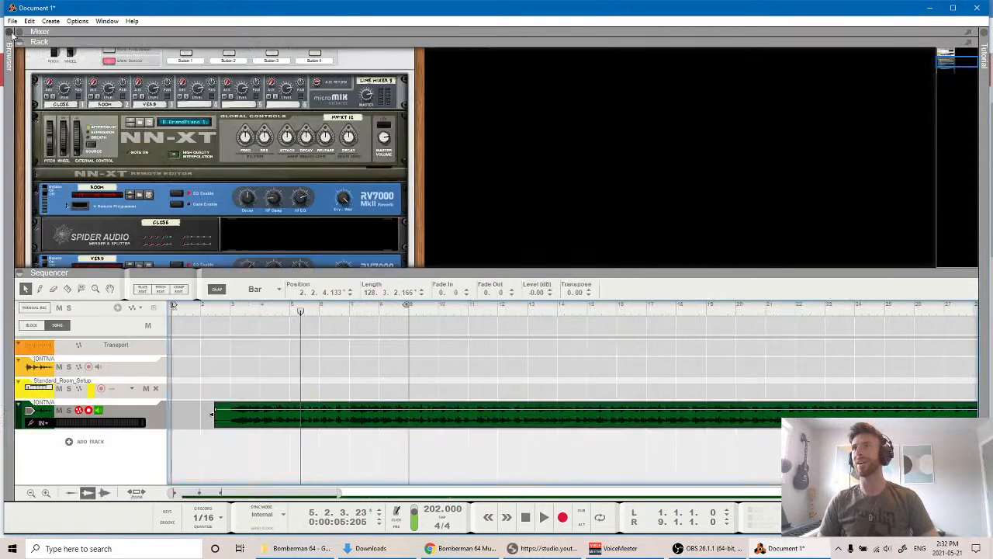
pyautogui.click(15, 33)
pyautogui.click(953, 8)
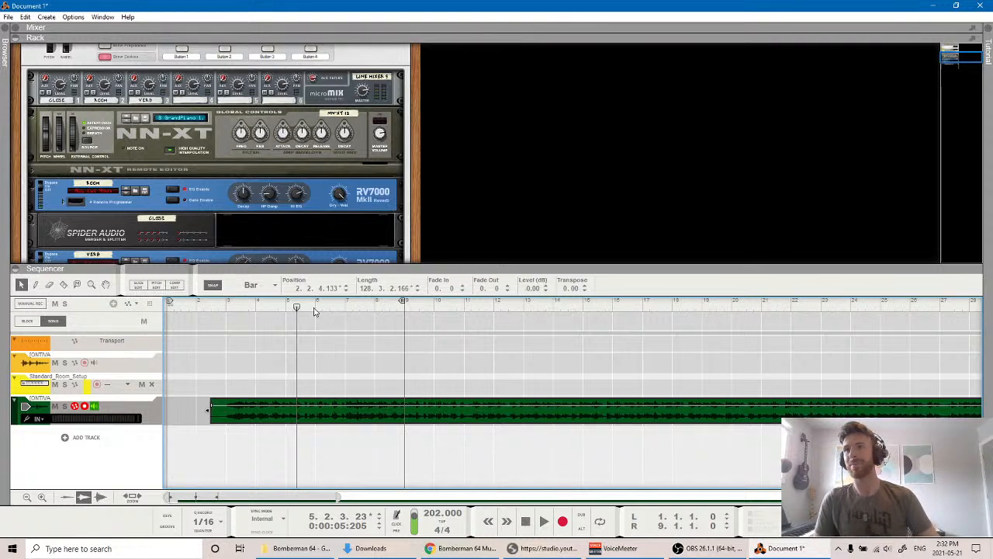
pyautogui.click(220, 308)
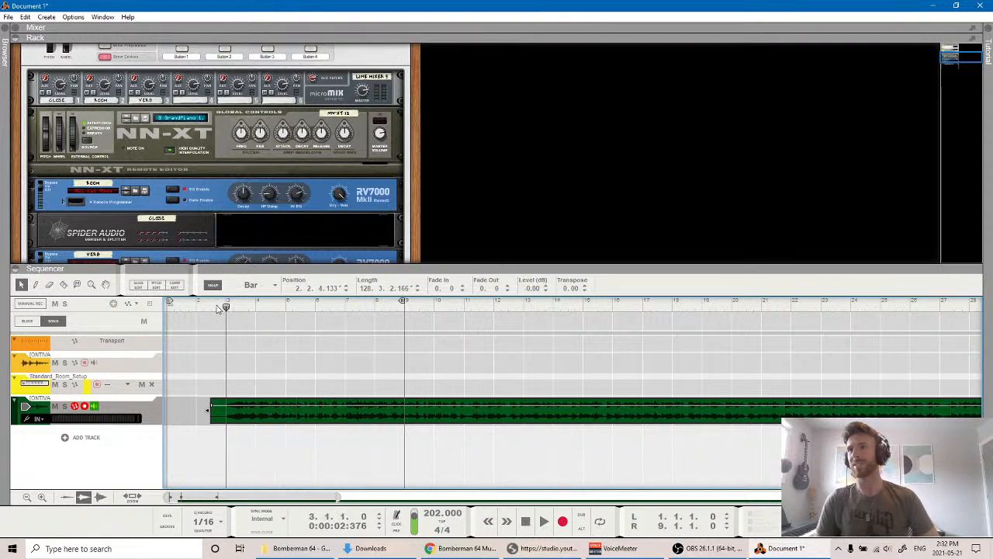
pyautogui.click(164, 309)
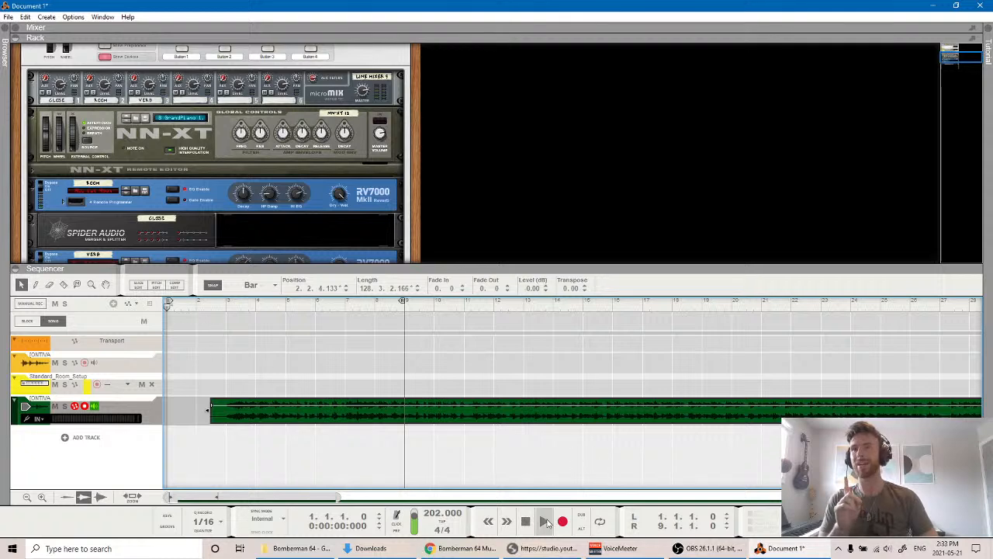
# Switch to Chrome and look over the Tap BPM page and the Green Garden theme video.
pyautogui.click(461, 547)
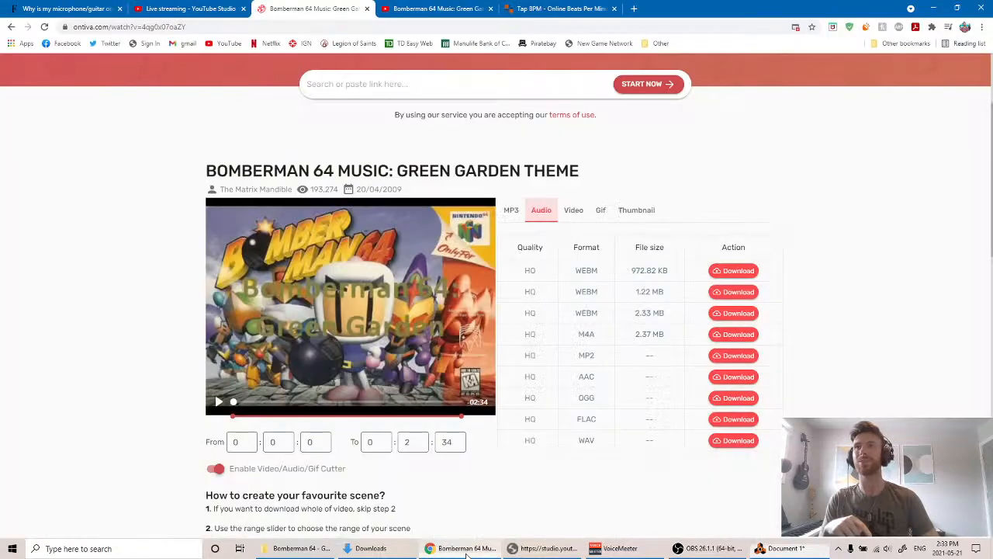
pyautogui.click(532, 7)
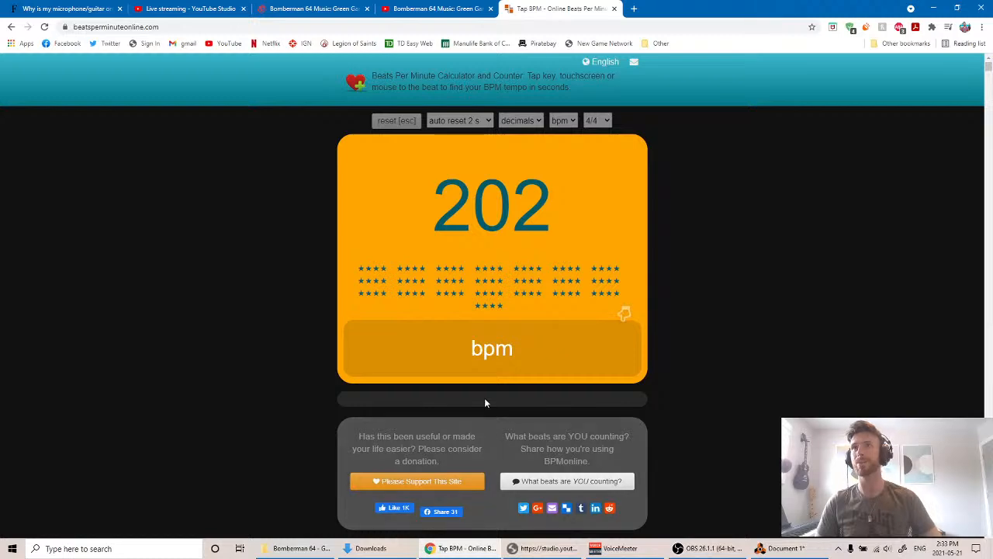
pyautogui.click(409, 8)
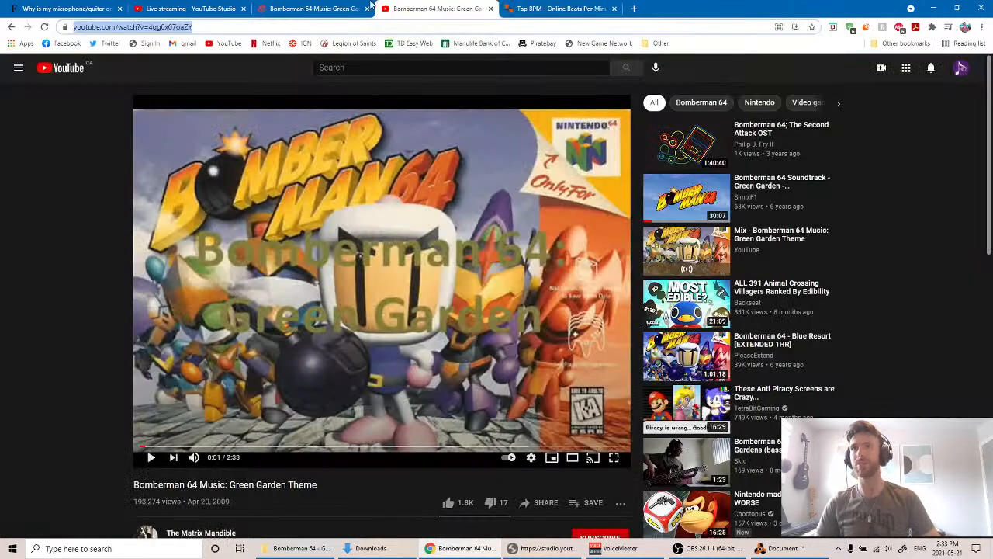
pyautogui.click(557, 7)
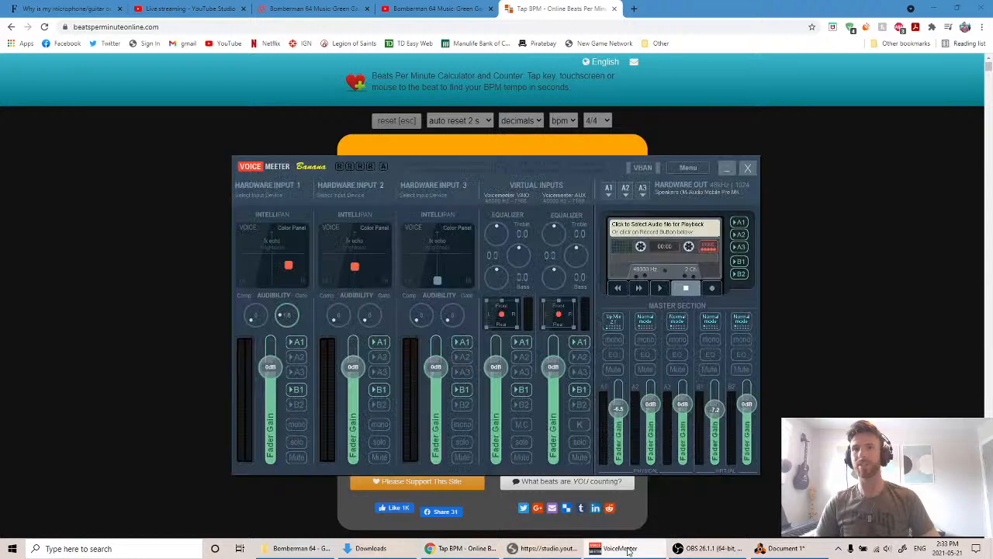
# Start playing the imported track from bar 1 in Reason and return to the Tap BPM page in Chrome.
pyautogui.click(779, 548)
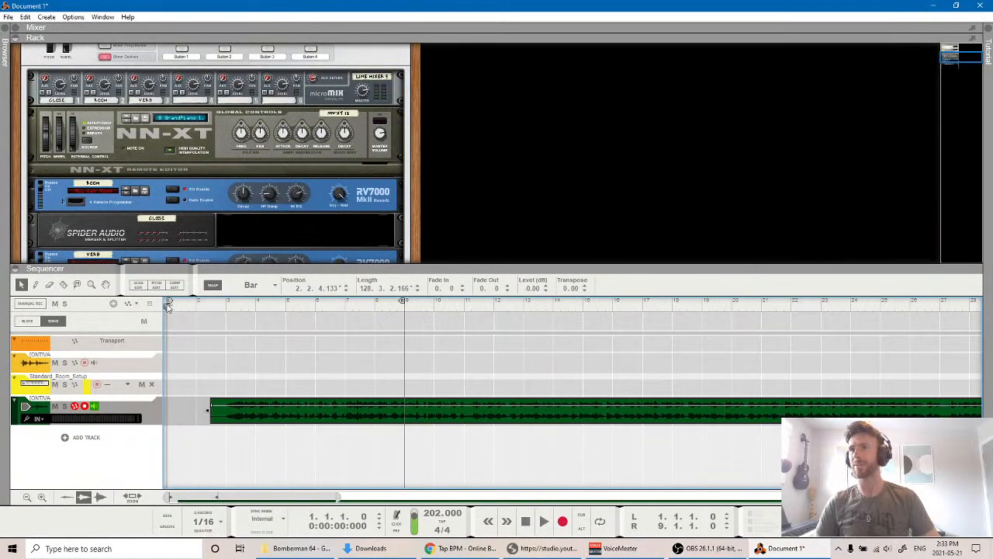
pyautogui.press('space')
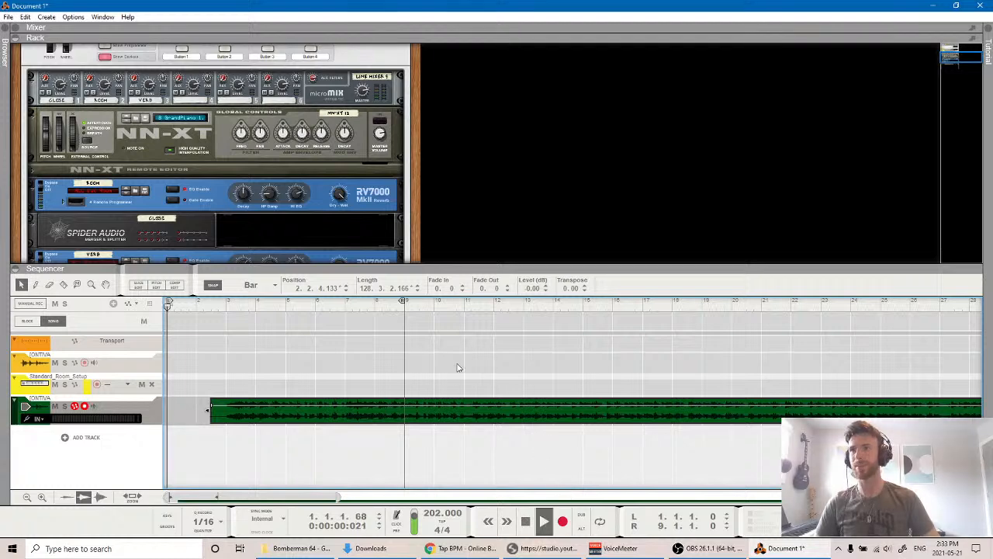
pyautogui.click(471, 547)
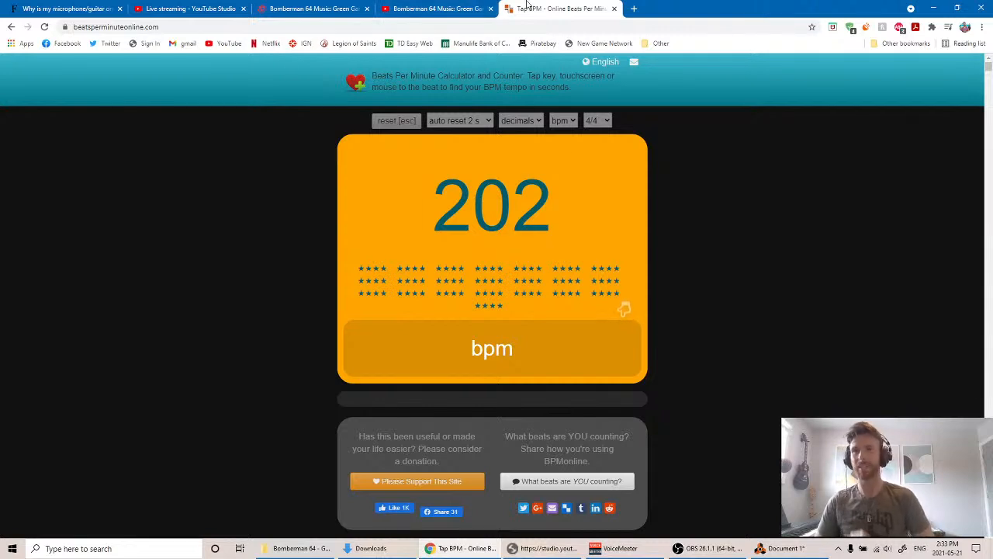
# Tap along with the beat of the playing track to measure its tempo in the BPM counter.
pyautogui.press('space')
pyautogui.press('space')
pyautogui.press('space')
pyautogui.press('space')
pyautogui.press('space')
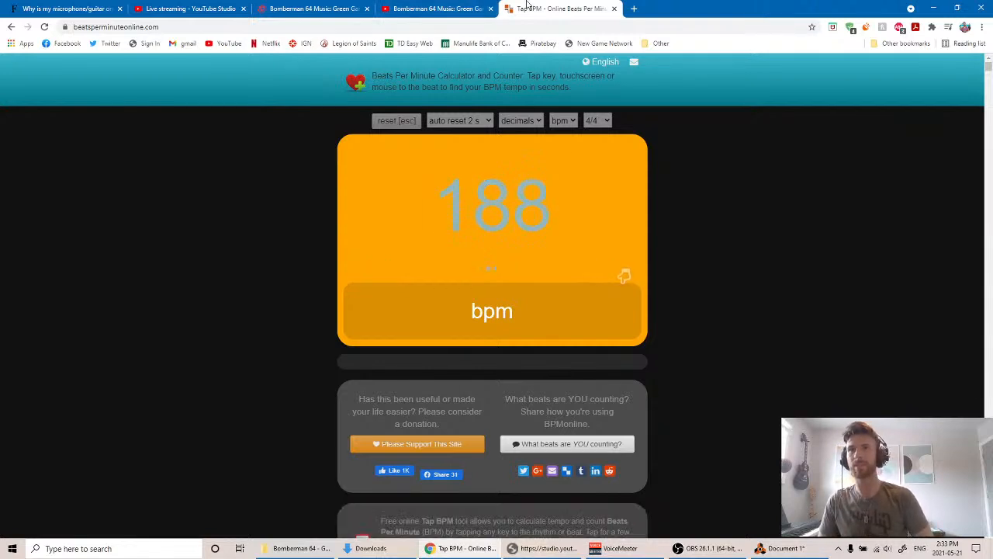
pyautogui.press('space')
pyautogui.press('space')
pyautogui.press('space')
pyautogui.press('space')
pyautogui.press('space')
pyautogui.press('space')
pyautogui.press('space')
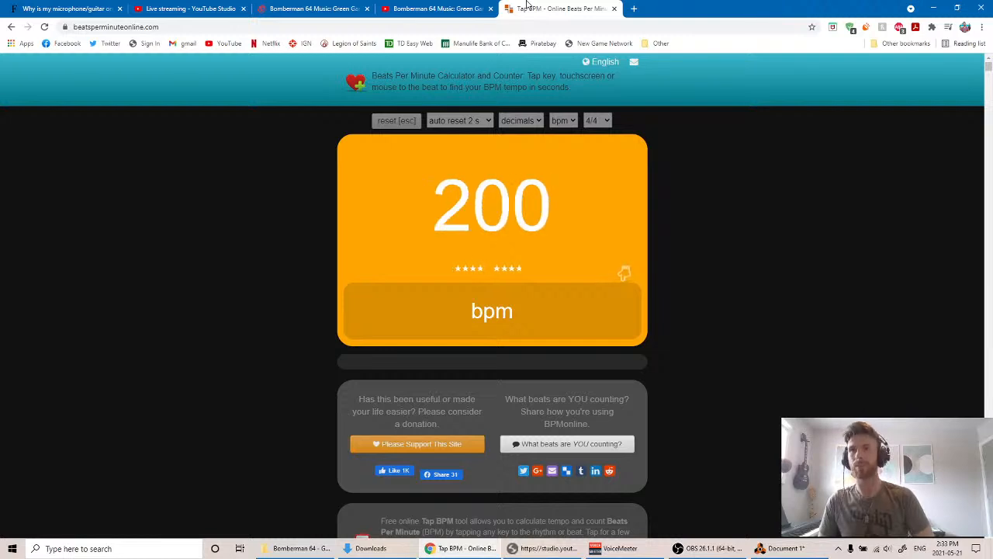
pyautogui.press('space')
pyautogui.press('space')
pyautogui.press('space')
pyautogui.press('space')
pyautogui.press('space')
pyautogui.press('space')
pyautogui.press('space')
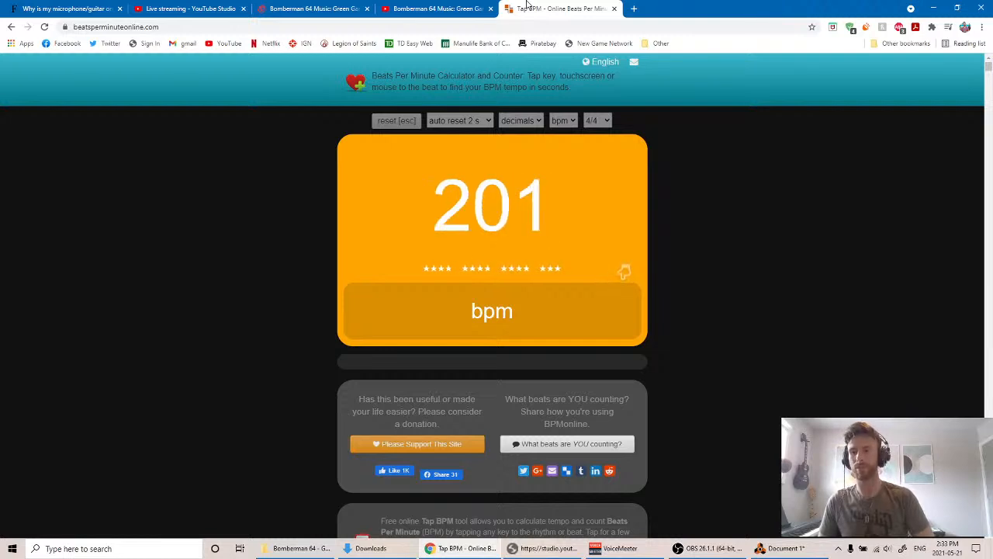
pyautogui.press('space')
pyautogui.press('space')
pyautogui.press('space')
pyautogui.press('space')
pyautogui.press('space')
pyautogui.press('space')
pyautogui.press('space')
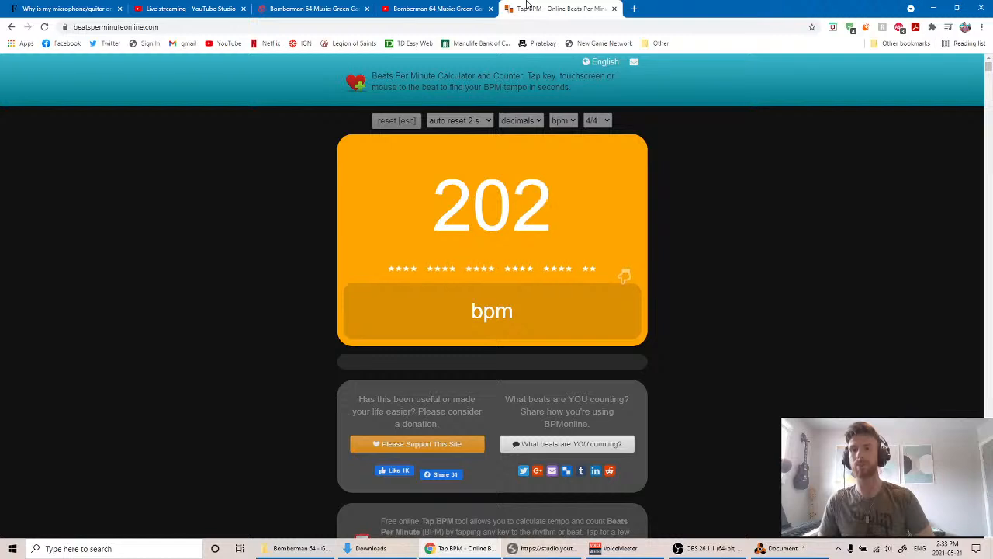
pyautogui.press('space')
pyautogui.press('space')
pyautogui.press('space')
pyautogui.press('space')
pyautogui.press('space')
pyautogui.press('space')
pyautogui.press('space')
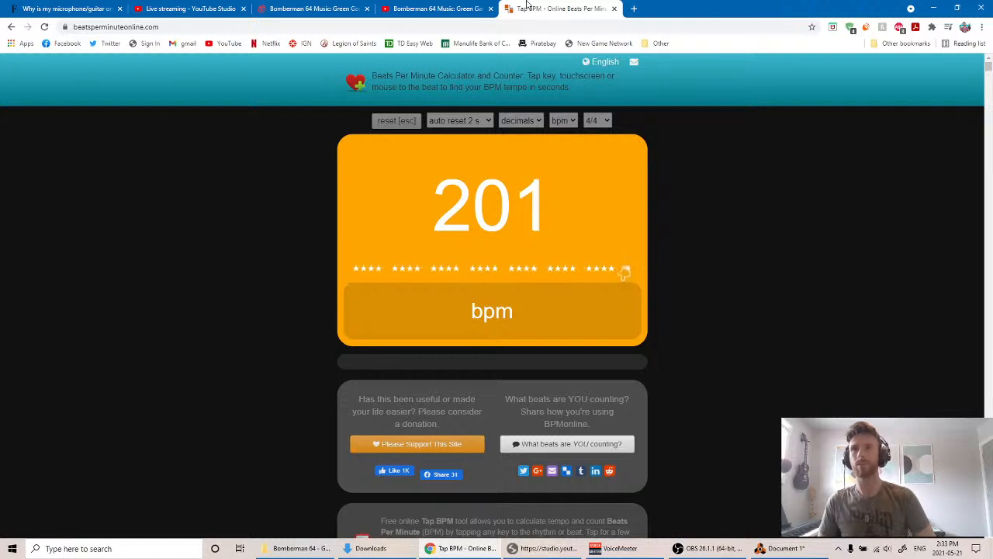
pyautogui.press('space')
pyautogui.press('space')
pyautogui.press('space')
pyautogui.press('space')
pyautogui.press('space')
pyautogui.press('space')
pyautogui.press('space')
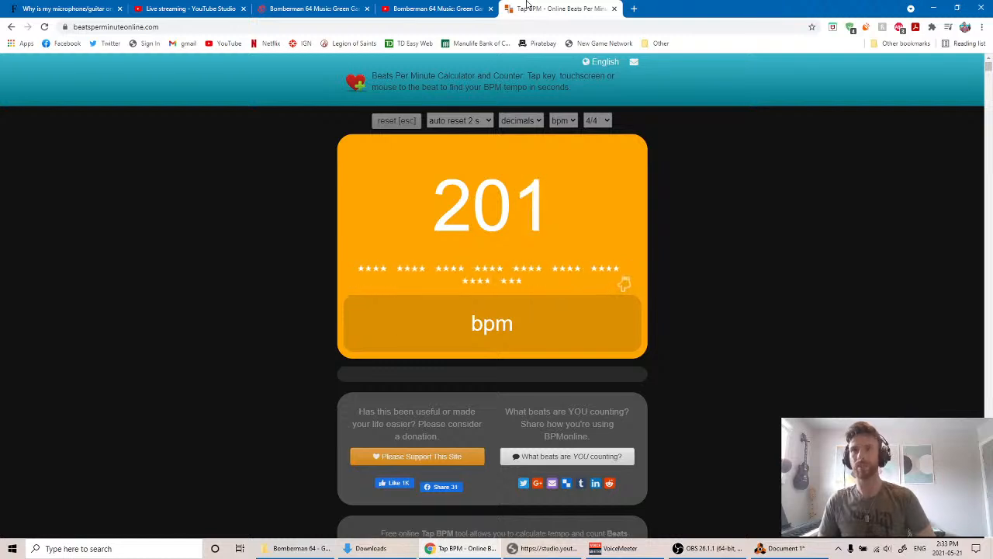
pyautogui.press('space')
pyautogui.press('space')
pyautogui.press('space')
pyautogui.press('space')
pyautogui.press('space')
pyautogui.press('space')
pyautogui.press('space')
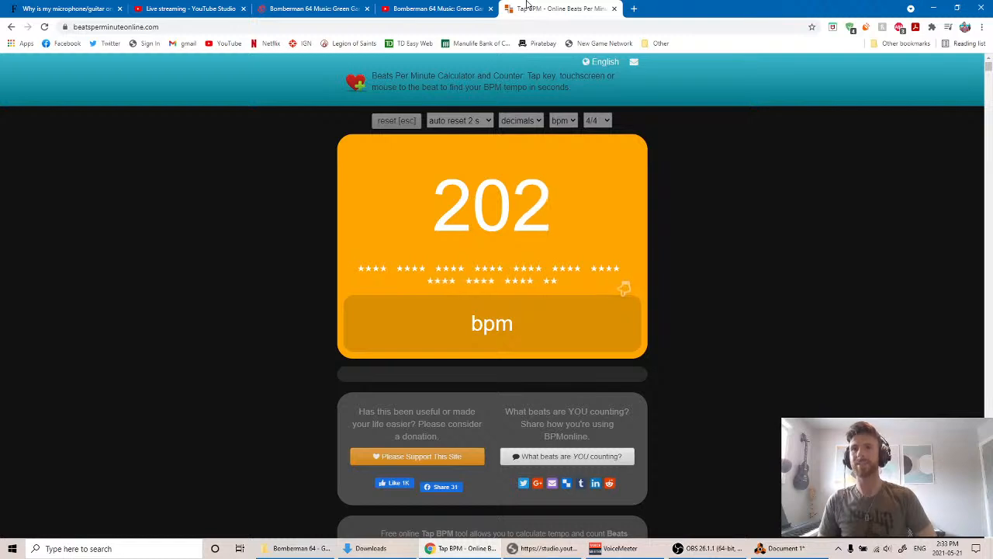
pyautogui.press('space')
pyautogui.press('space')
pyautogui.press('space')
pyautogui.press('space')
pyautogui.press('space')
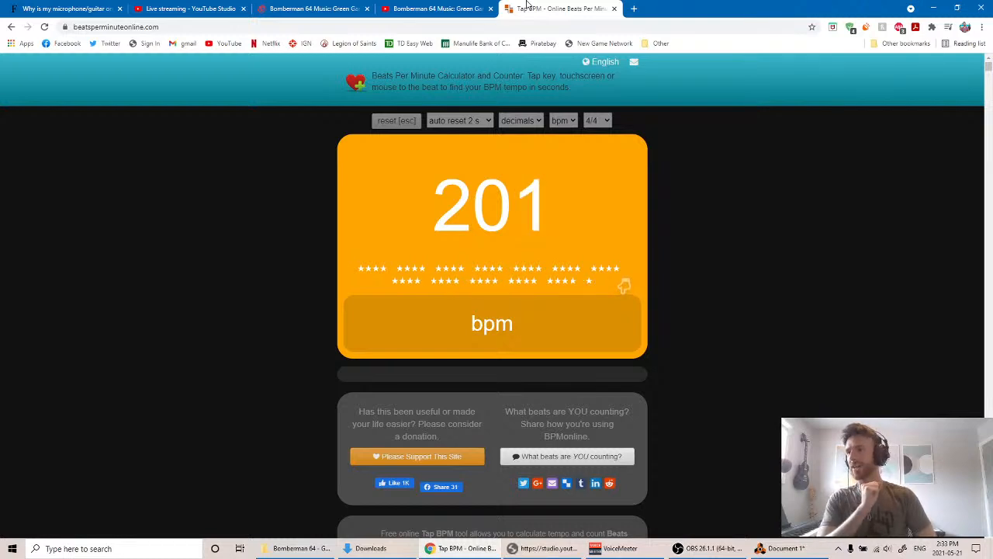
pyautogui.press('space')
pyautogui.press('space')
pyautogui.press('space')
pyautogui.press('space')
pyautogui.press('space')
pyautogui.press('space')
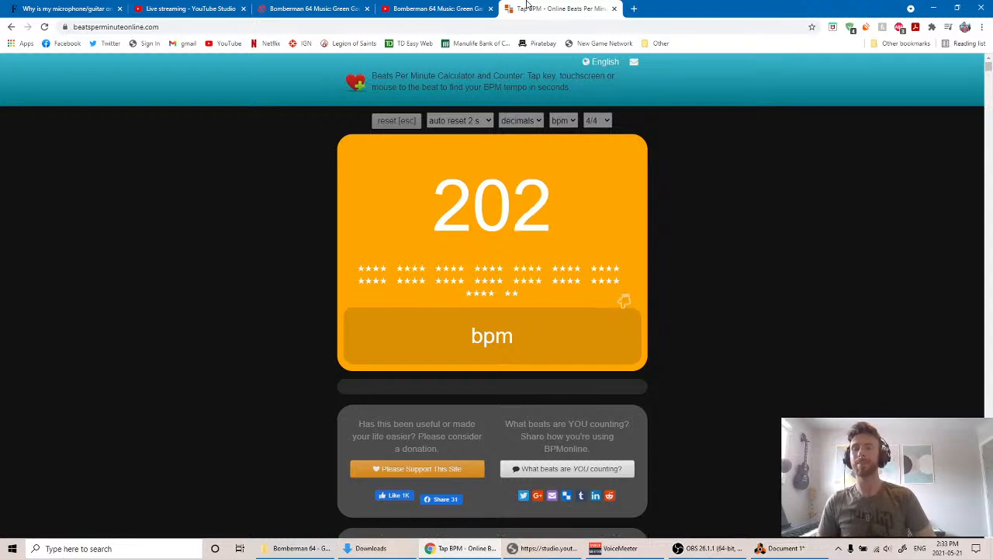
pyautogui.press('space')
pyautogui.press('space')
pyautogui.press('space')
pyautogui.press('space')
pyautogui.press('space')
pyautogui.press('space')
pyautogui.press('space')
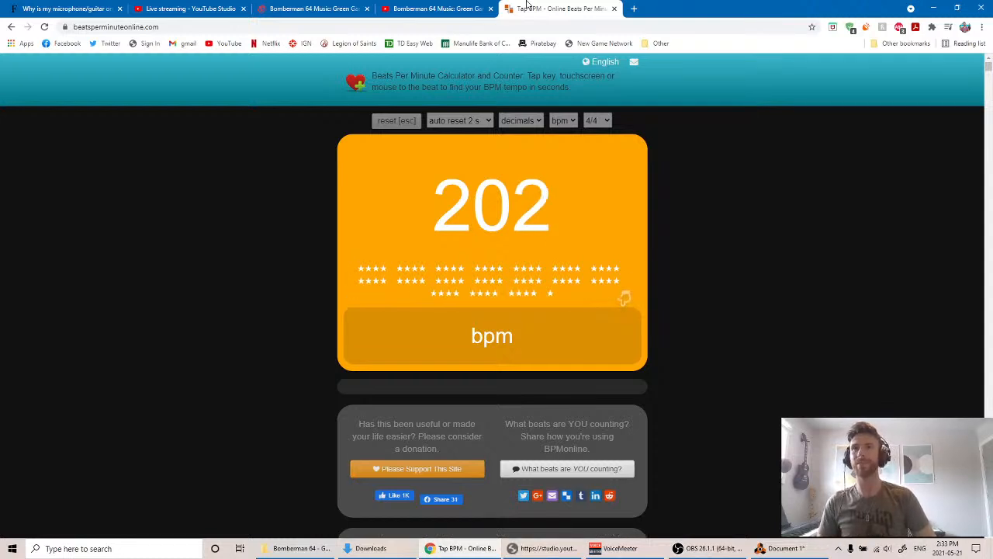
pyautogui.press('space')
pyautogui.press('space')
pyautogui.press('space')
pyautogui.press('space')
pyautogui.press('space')
pyautogui.press('space')
pyautogui.press('space')
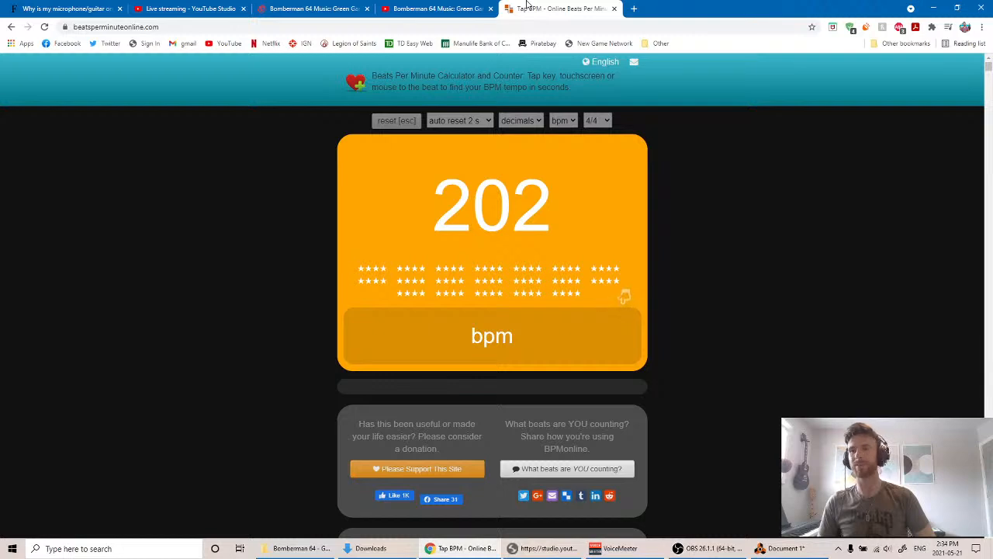
pyautogui.press('space')
pyautogui.press('space')
pyautogui.press('space')
pyautogui.press('space')
pyautogui.press('space')
pyautogui.press('space')
pyautogui.press('space')
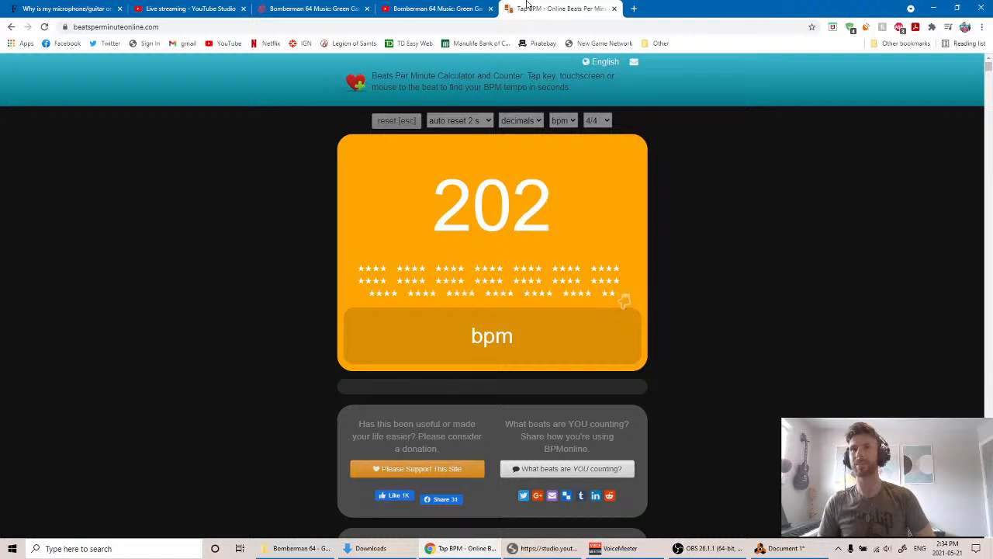
pyautogui.press('space')
pyautogui.press('space')
pyautogui.press('space')
pyautogui.press('space')
pyautogui.press('space')
pyautogui.press('space')
pyautogui.press('space')
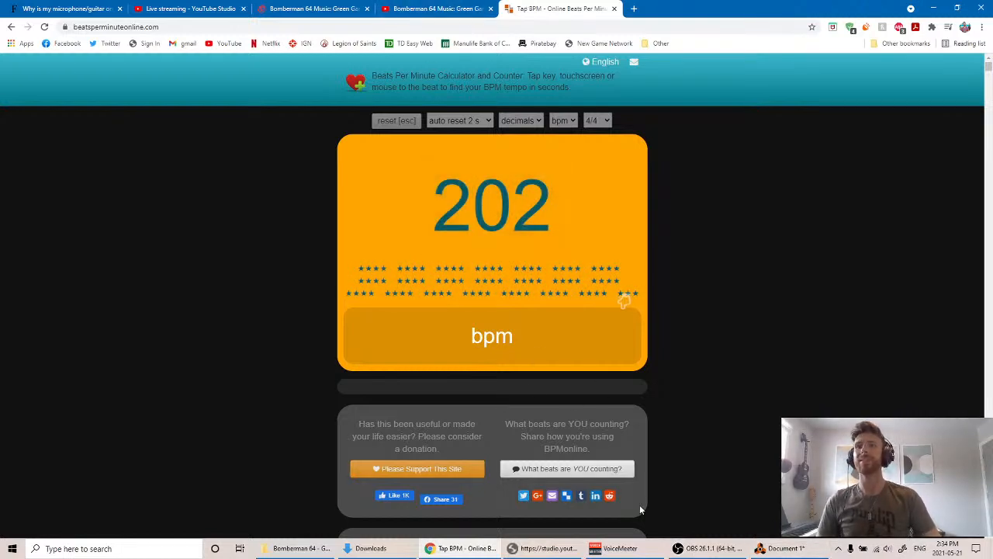
# Switch to Reason, stop playback and return the playhead to bar 1.
pyautogui.click(776, 547)
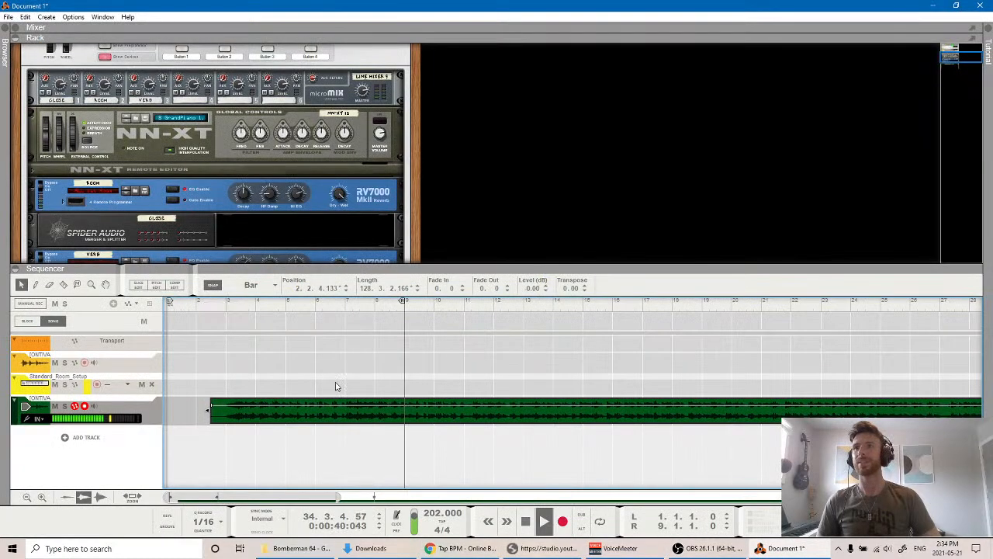
pyautogui.press('space')
pyautogui.moveTo(199, 306); pyautogui.dragTo(165, 307)
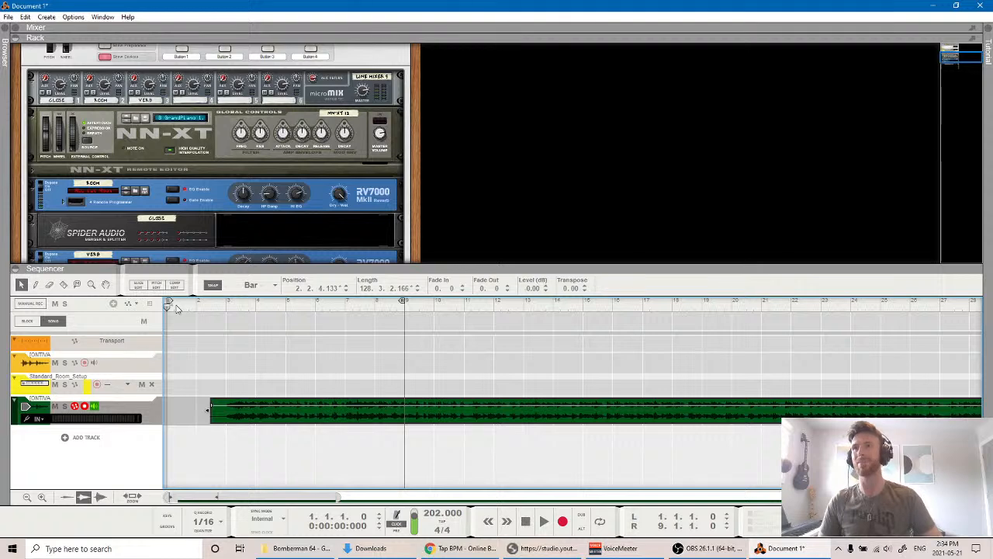
# Play the track's opening bars against the metronome click, and place the playhead at bar 3 near the clip's start.
pyautogui.press('space')
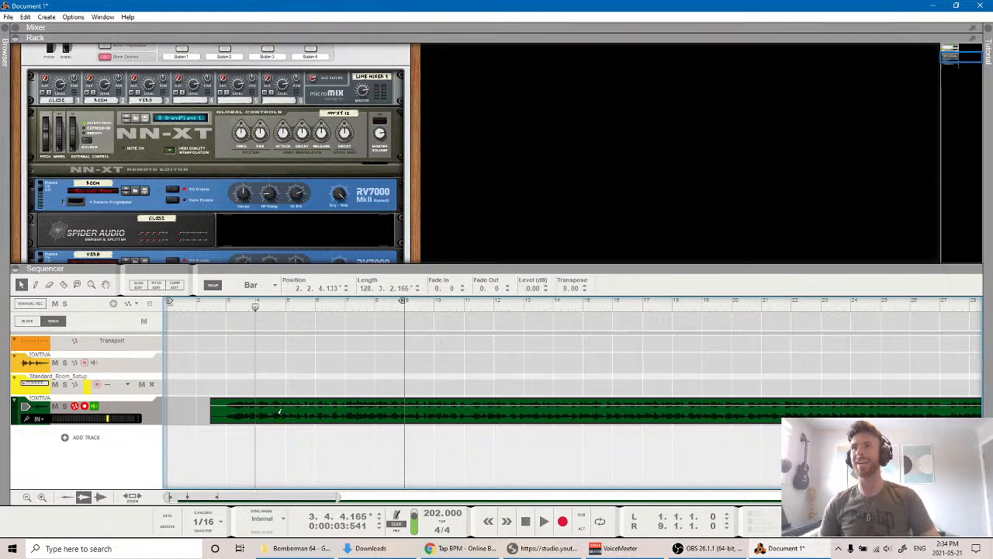
pyautogui.scroll(4, 280, 415)
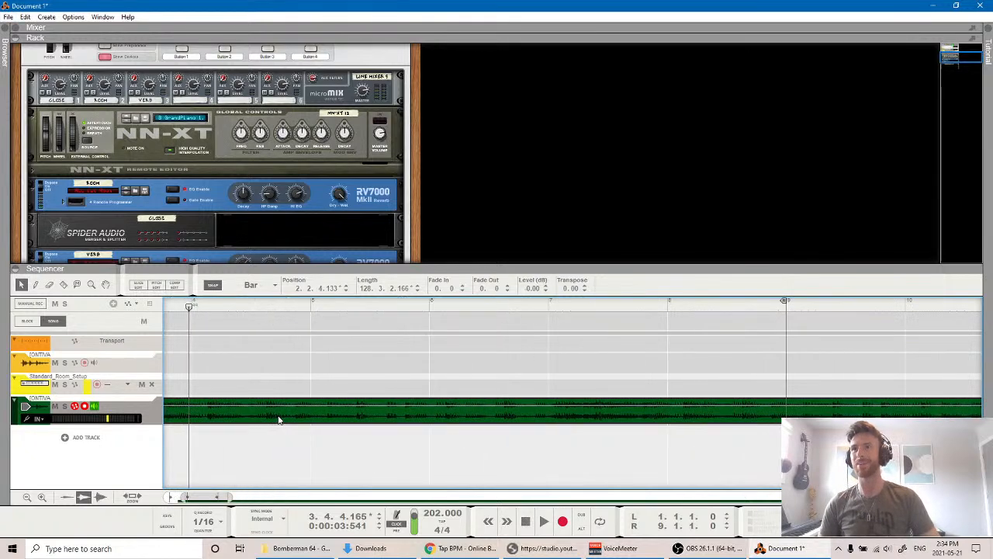
pyautogui.hscroll(-3, 279, 419)
pyautogui.click(393, 302)
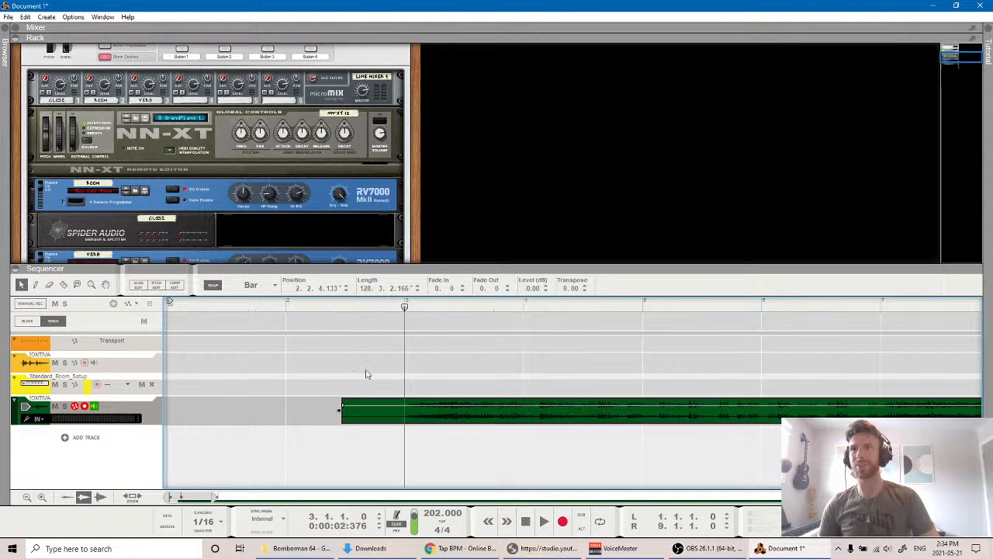
# Set the sequencer snap to 1/4 and play the reference track from bar 3 against the metronome click.
pyautogui.click(252, 285)
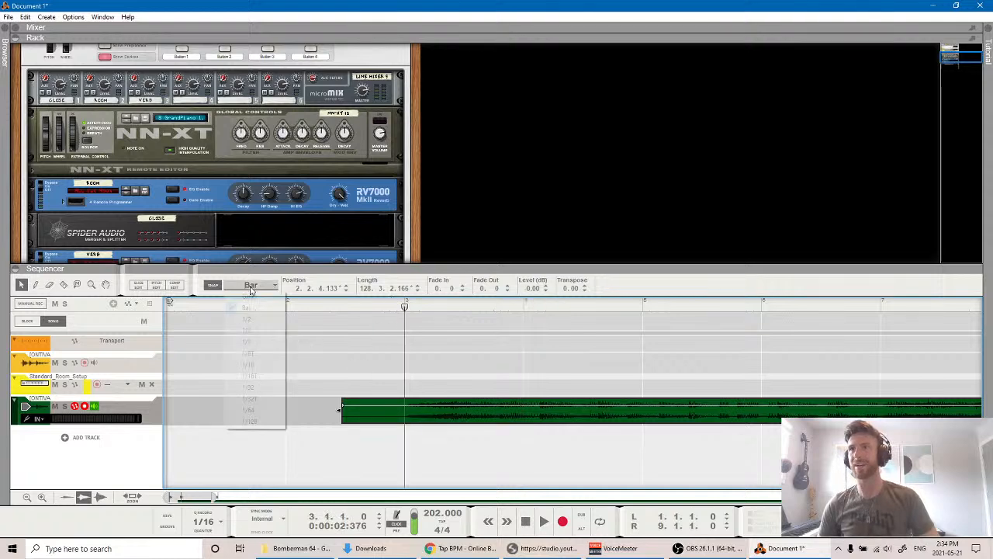
pyautogui.click(257, 332)
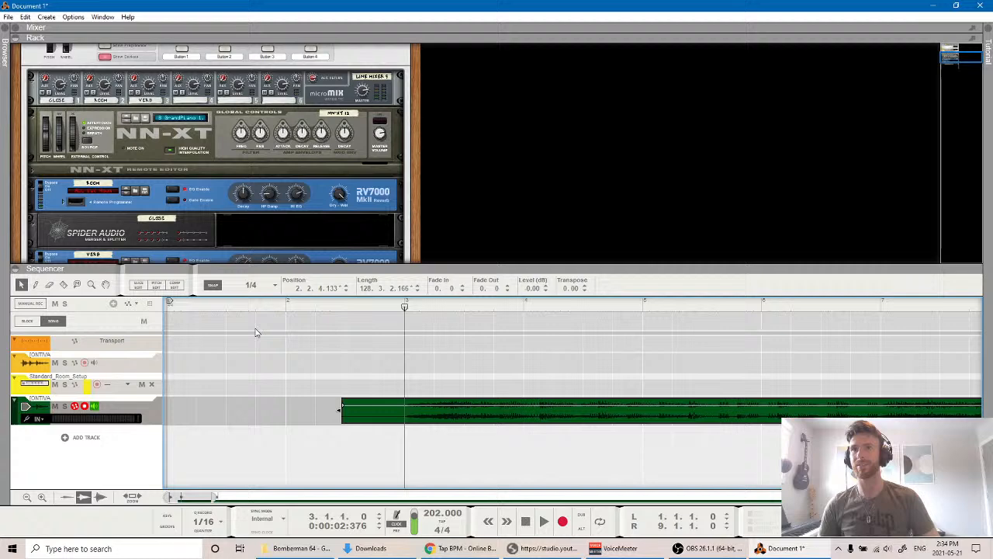
pyautogui.moveTo(415, 310); pyautogui.dragTo(526, 308)
pyautogui.click(403, 308)
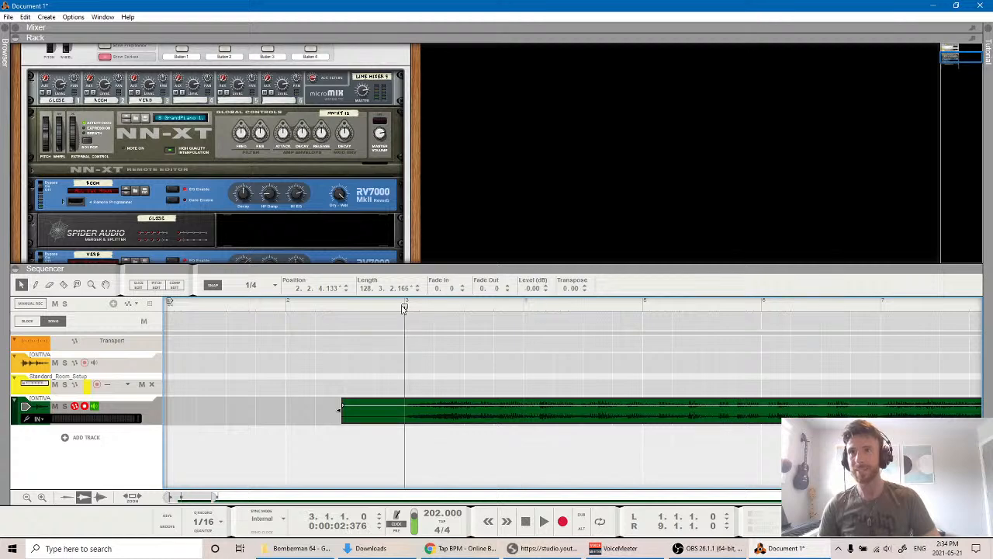
pyautogui.press('space')
pyautogui.press('space')
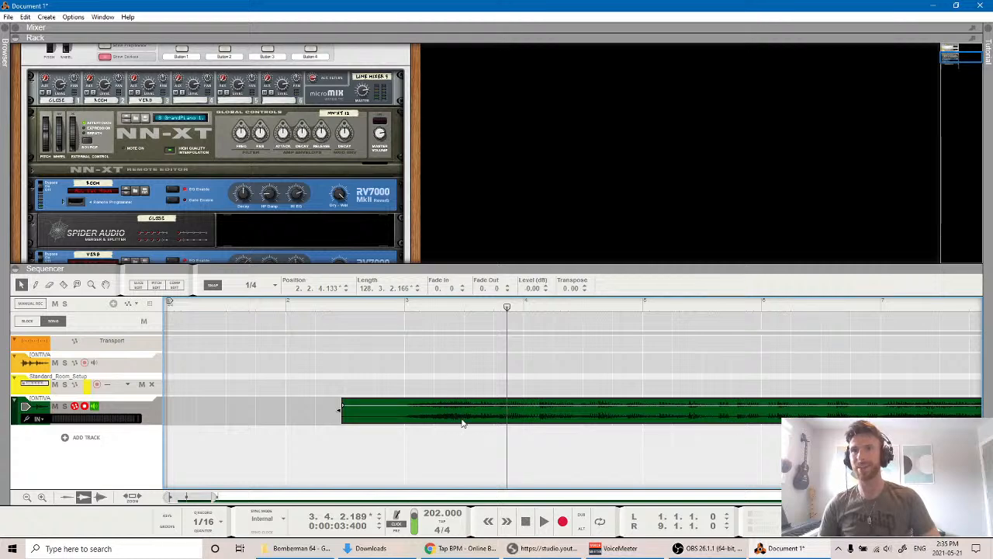
# With snap off, shift the reference clip earlier to start at about 2.1.2.37, and play it from bar 2 against the click.
pyautogui.moveTo(462, 423)
pyautogui.mouseDown()
pyautogui.moveTo(448, 421)
pyautogui.moveTo(456, 423)
pyautogui.mouseUp()
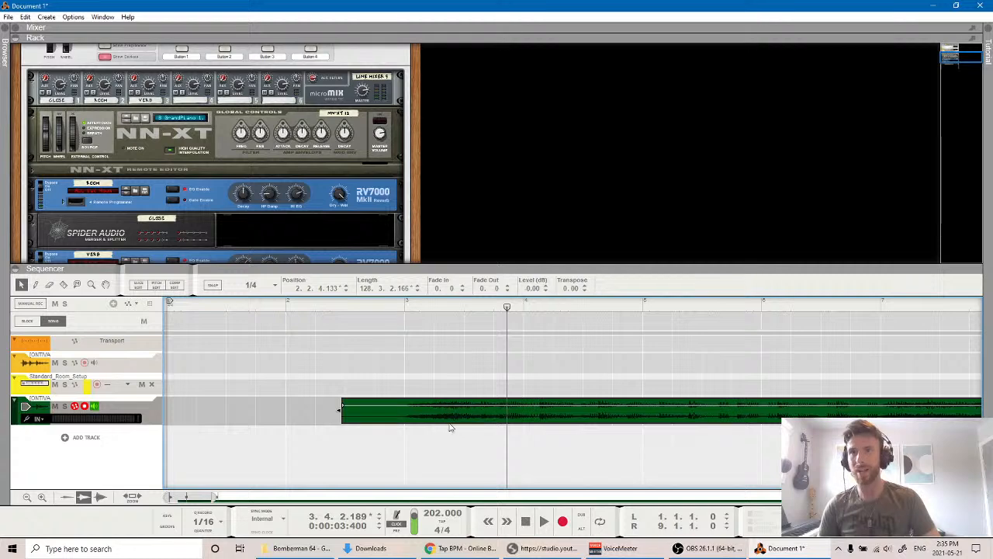
pyautogui.moveTo(463, 420); pyautogui.dragTo(415, 421)
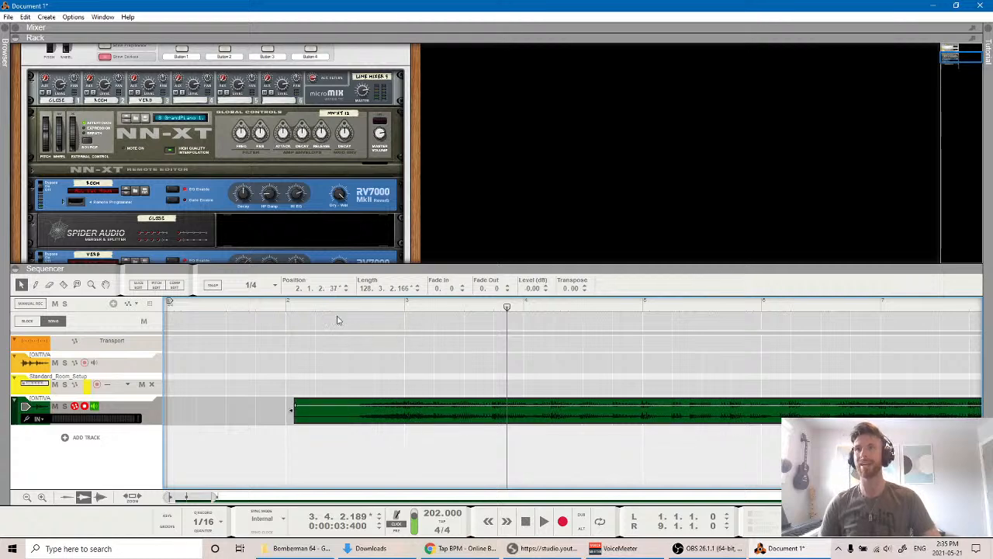
pyautogui.click(285, 311)
pyautogui.press('space')
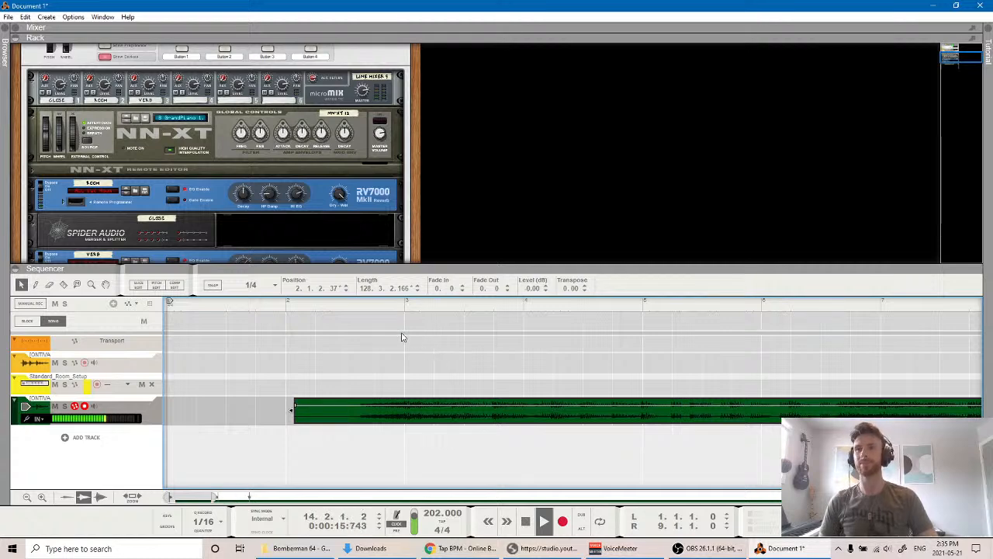
pyautogui.press('space')
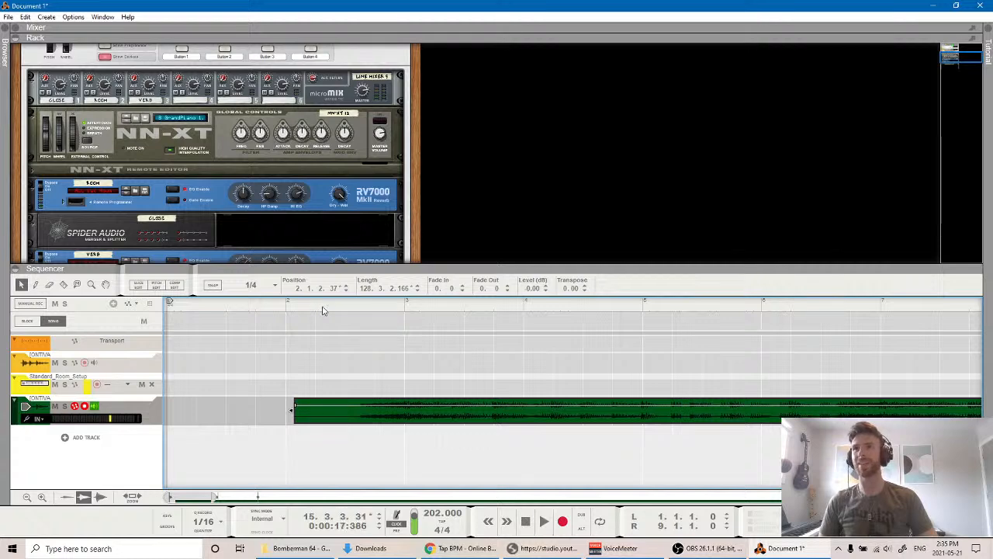
pyautogui.click(287, 307)
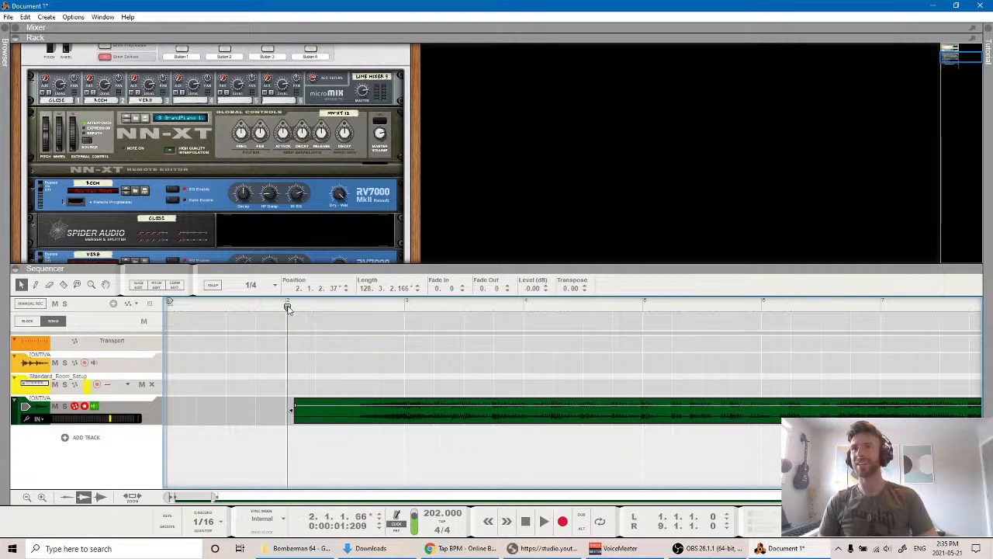
pyautogui.click(323, 309)
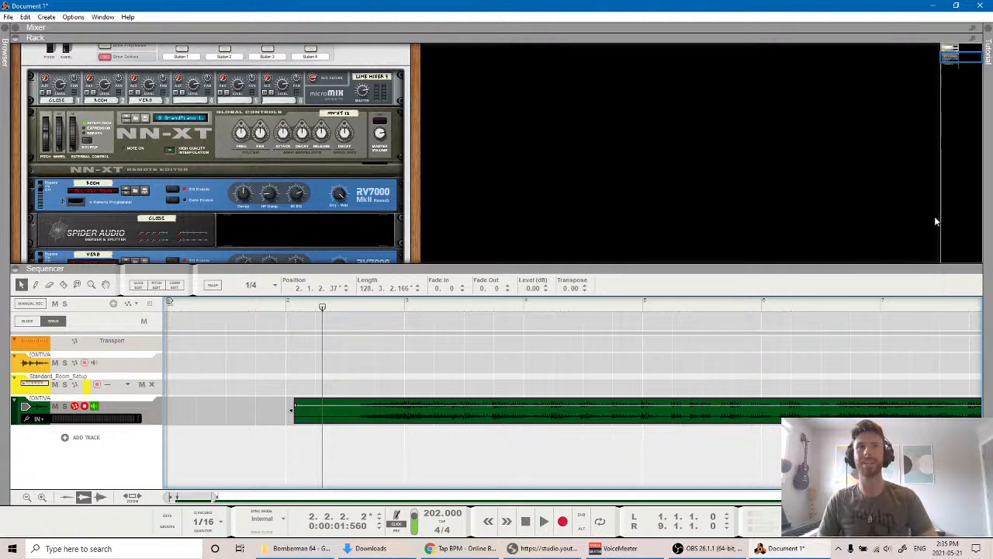
# Detach the rack into its own maximized window and hide the browser there.
pyautogui.click(973, 38)
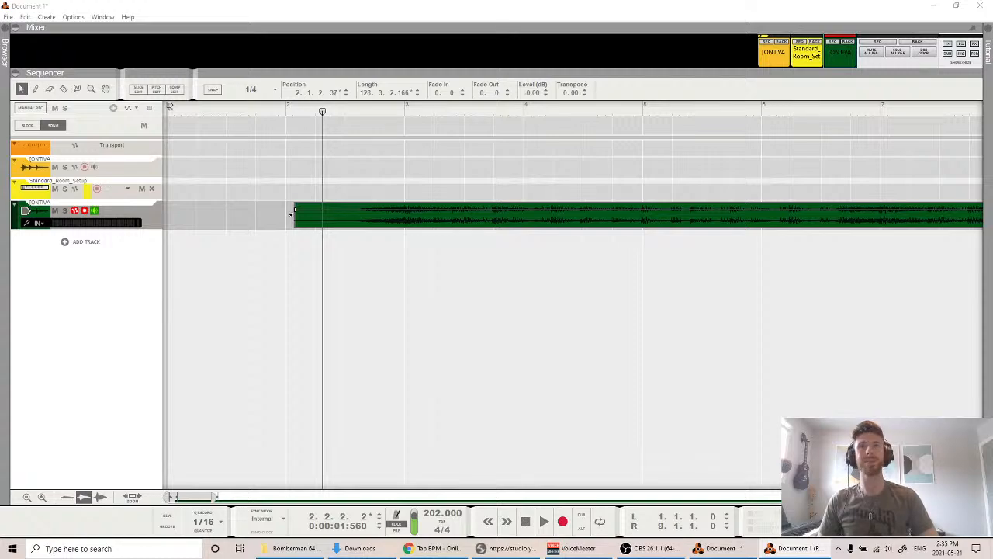
pyautogui.moveTo(992, 45); pyautogui.dragTo(603, 98)
pyautogui.doubleClick(604, 98)
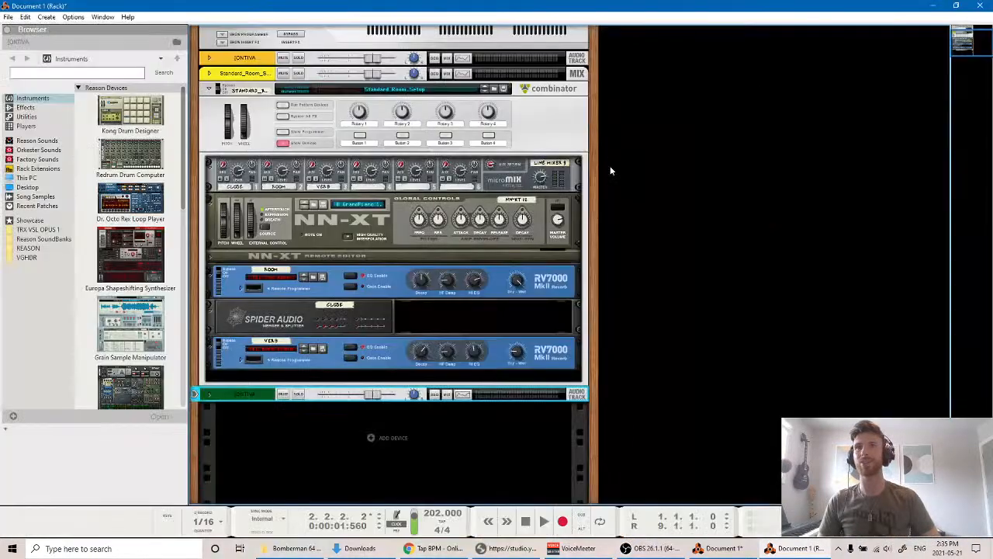
pyautogui.click(4, 35)
pyautogui.scroll(3, 329, 299)
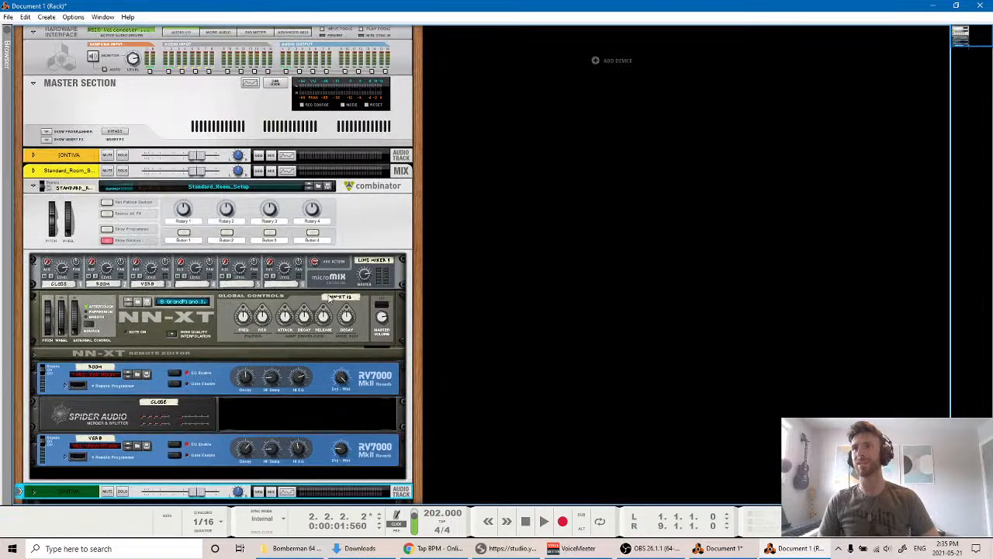
pyautogui.scroll(-2, 315, 371)
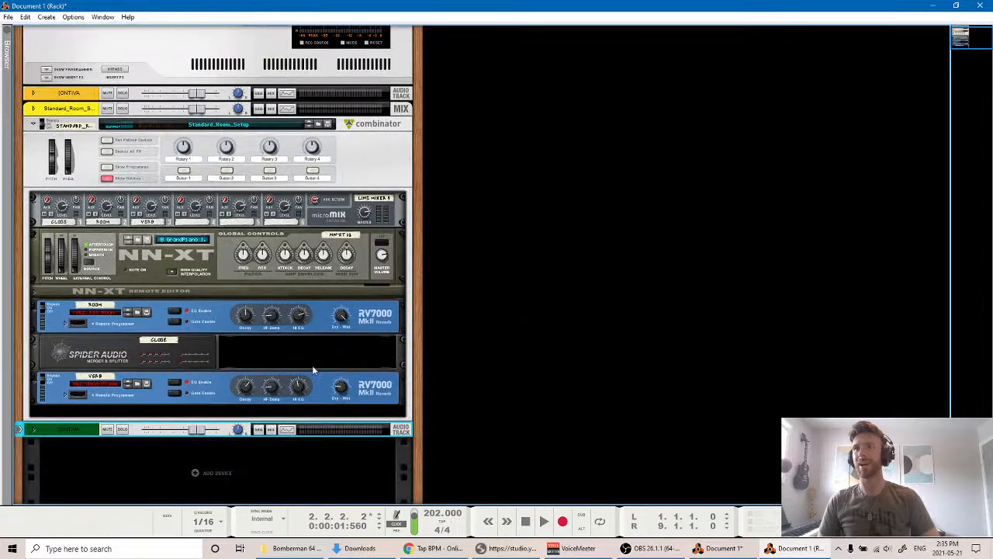
pyautogui.scroll(2, 266, 400)
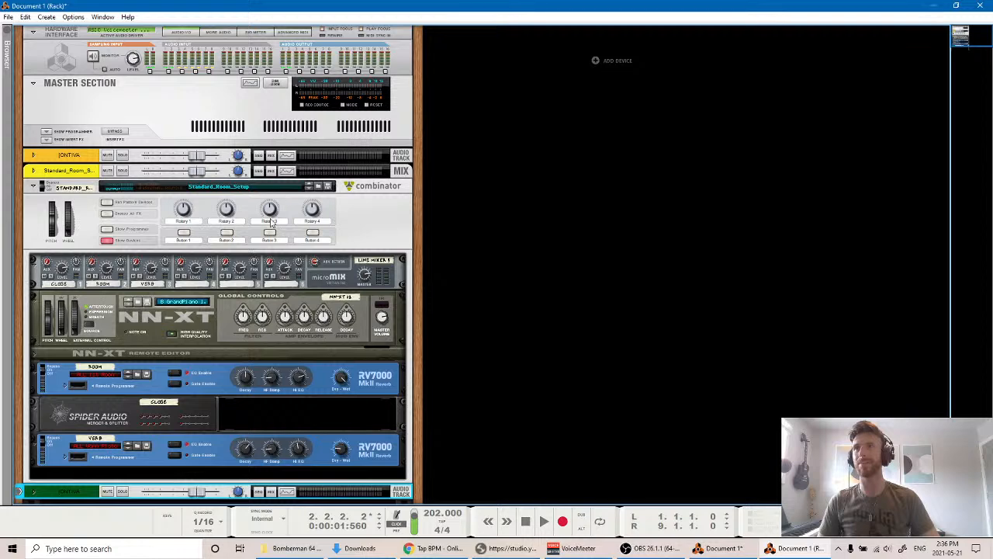
pyautogui.click(723, 548)
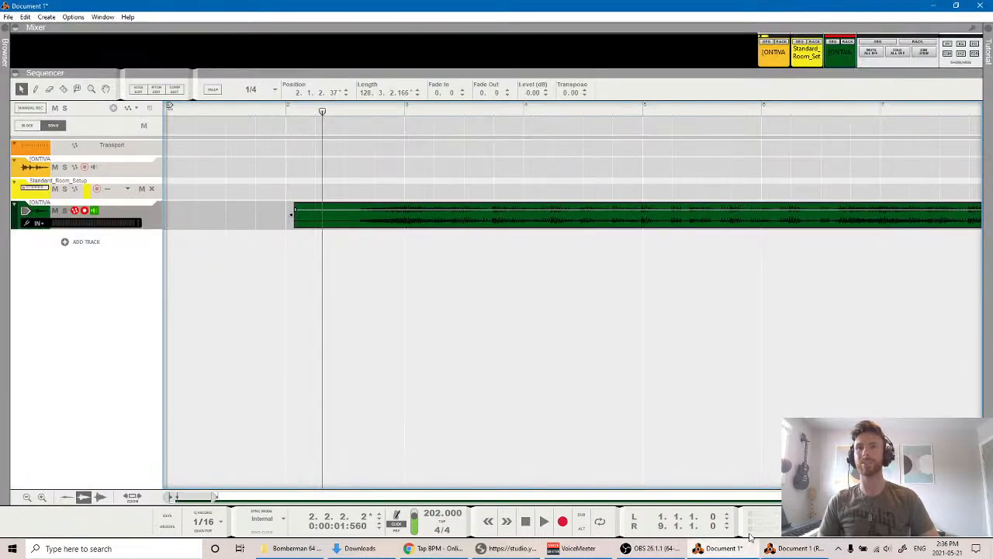
pyautogui.click(796, 547)
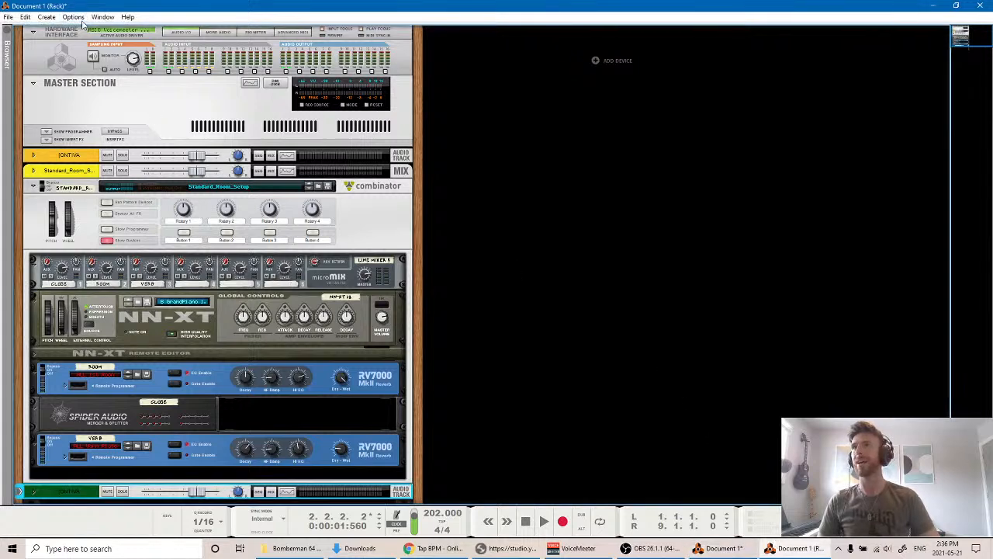
pyautogui.click(46, 16)
pyautogui.moveTo(141, 116)
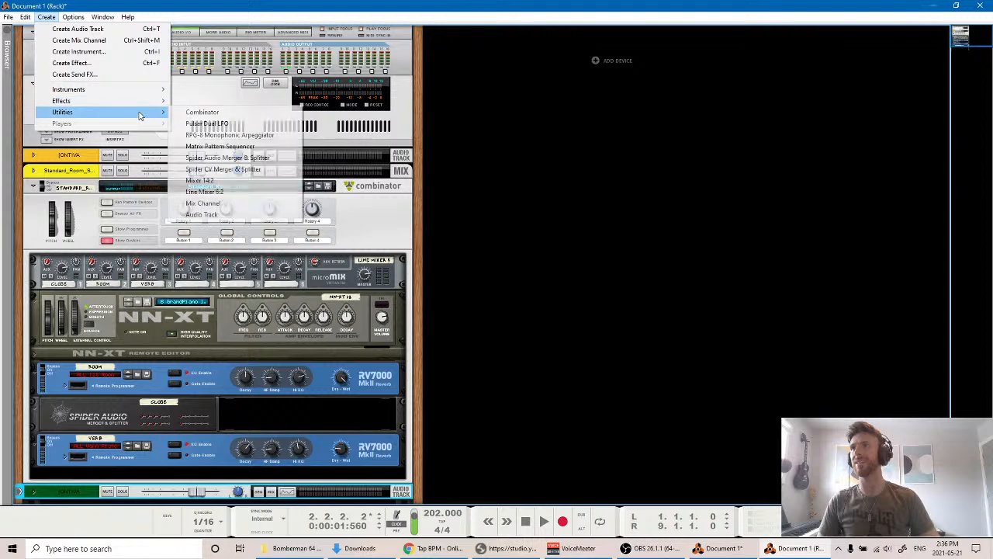
pyautogui.click(228, 205)
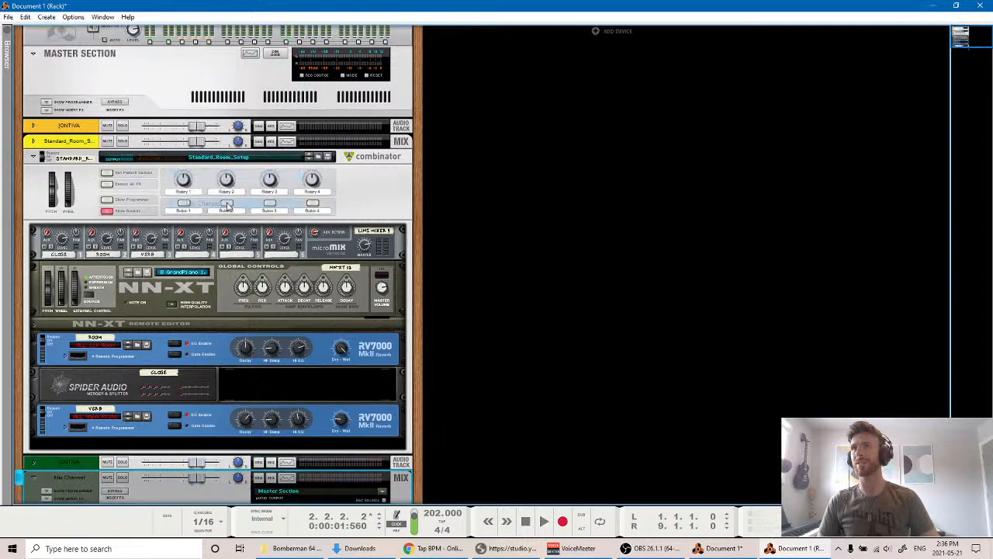
pyautogui.scroll(3, 325, 370)
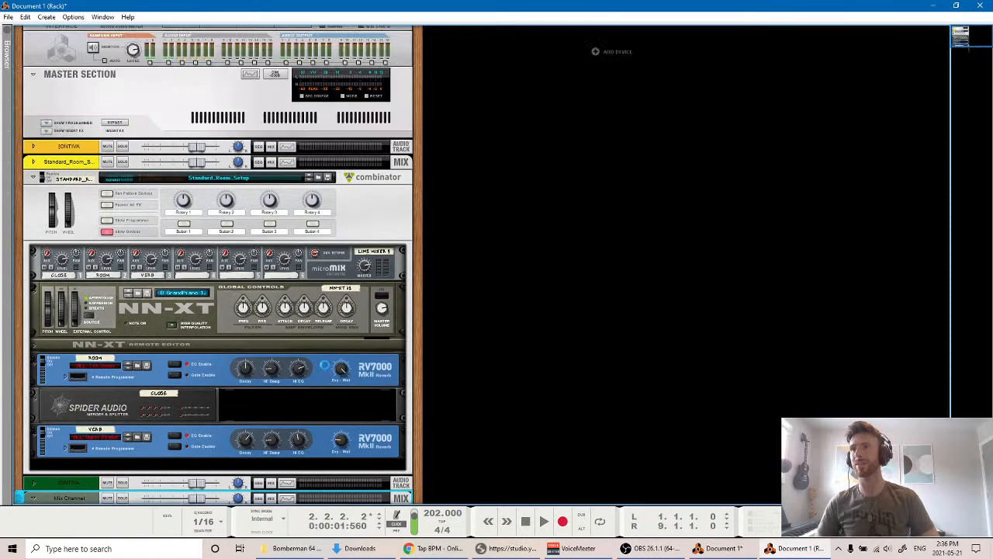
# Create a Mixer 14:2 and move it with its mix channel directly below the Master Section in the rack.
pyautogui.click(46, 16)
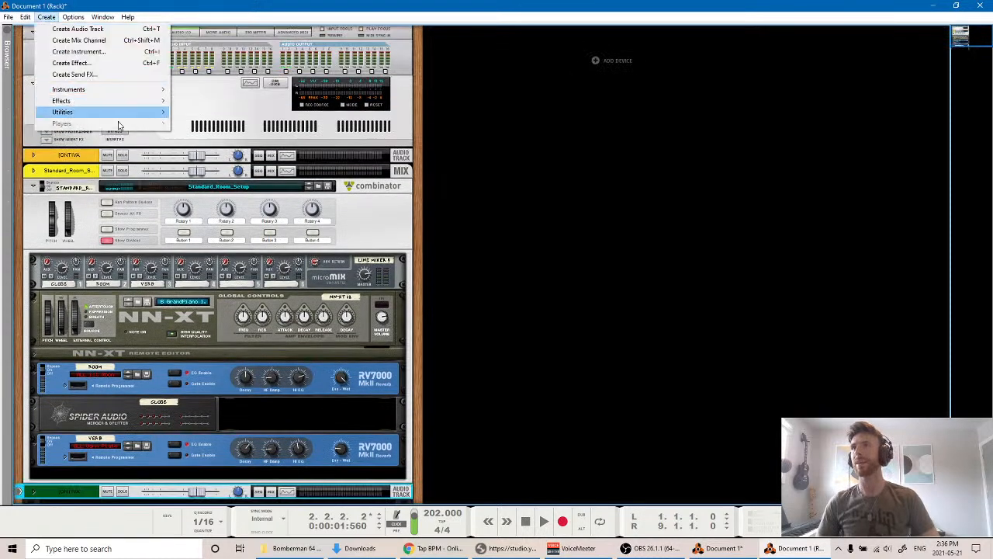
pyautogui.moveTo(152, 113)
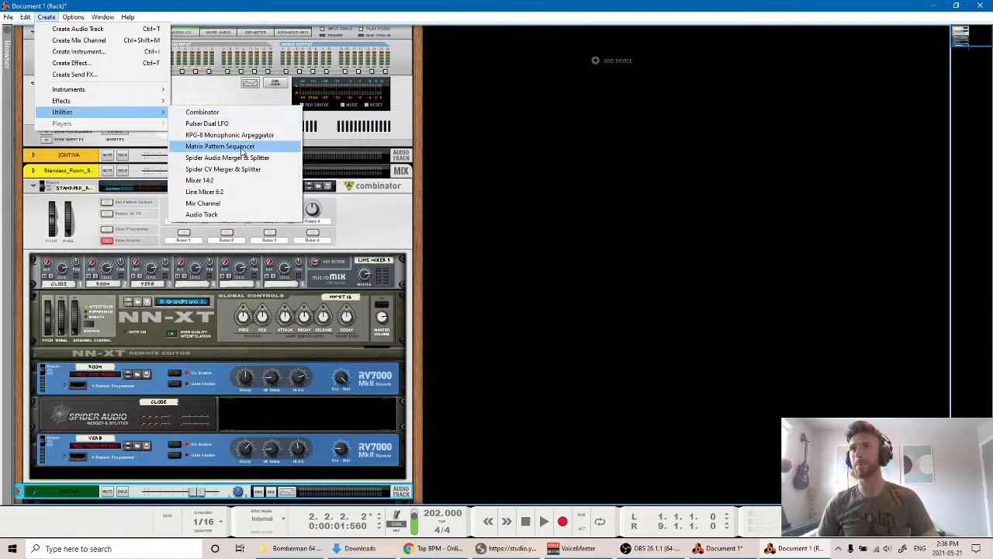
pyautogui.click(241, 180)
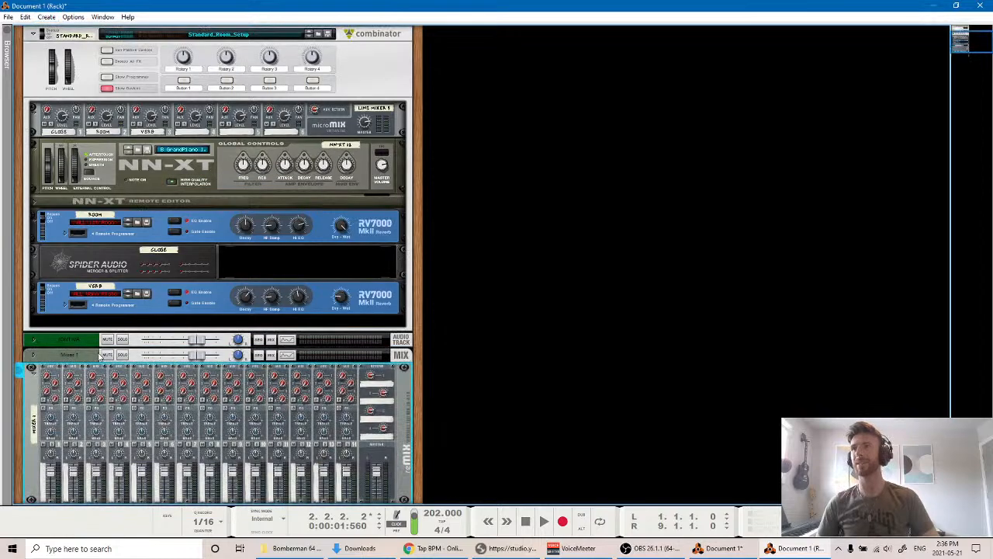
pyautogui.moveTo(215, 344); pyautogui.dragTo(217, 148)
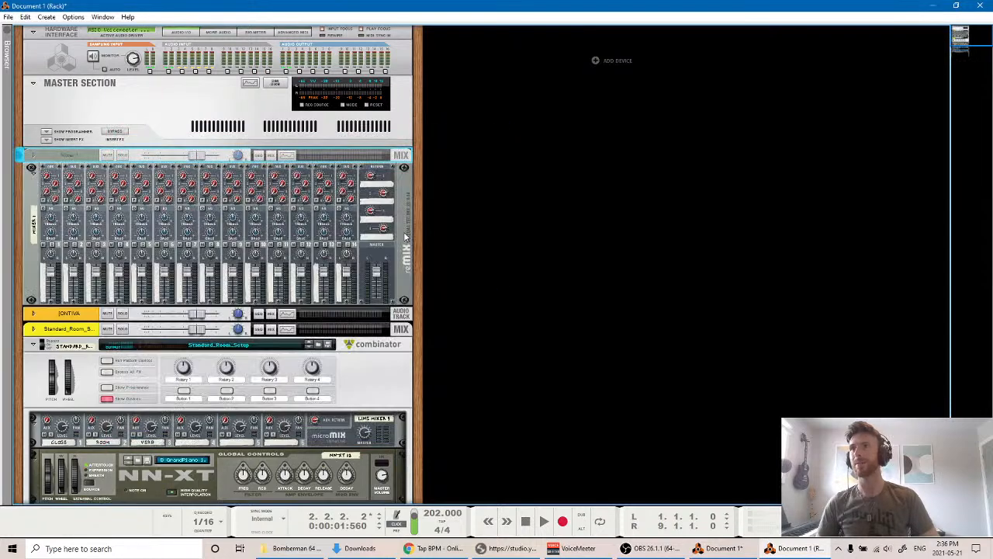
# Collapse the Standard_Room_Setup combinator and select the green audio track at the end of the rack.
pyautogui.click(33, 345)
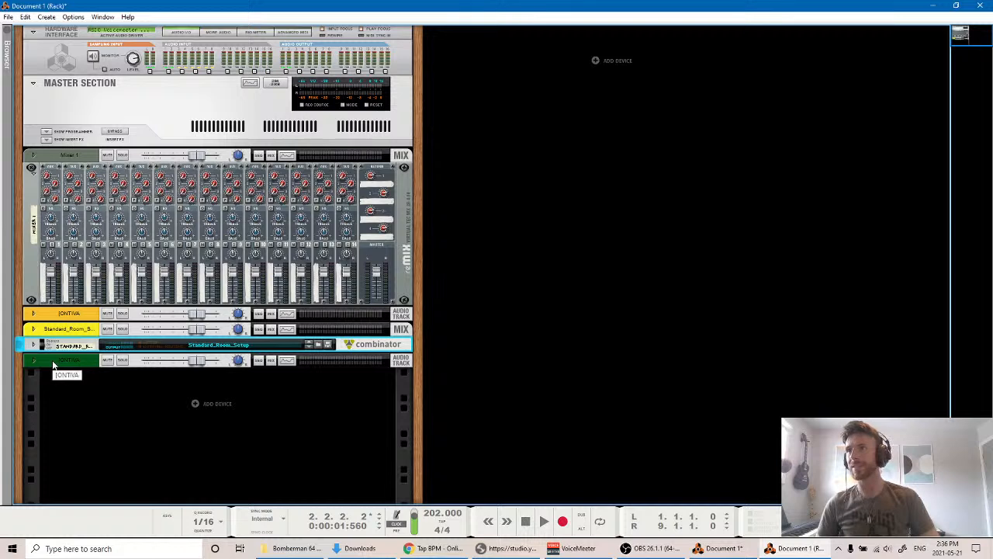
pyautogui.click(52, 360)
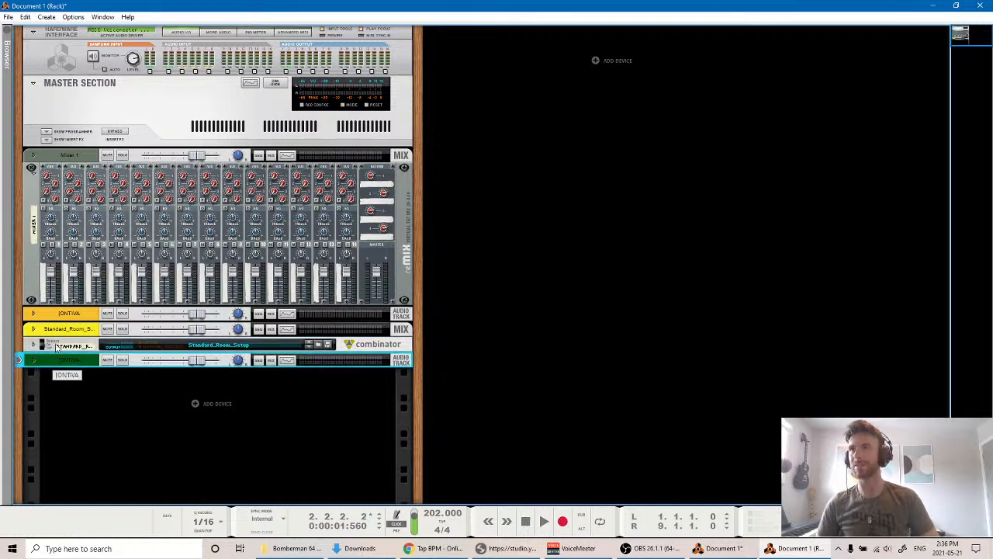
pyautogui.click(55, 314)
pyautogui.click(51, 360)
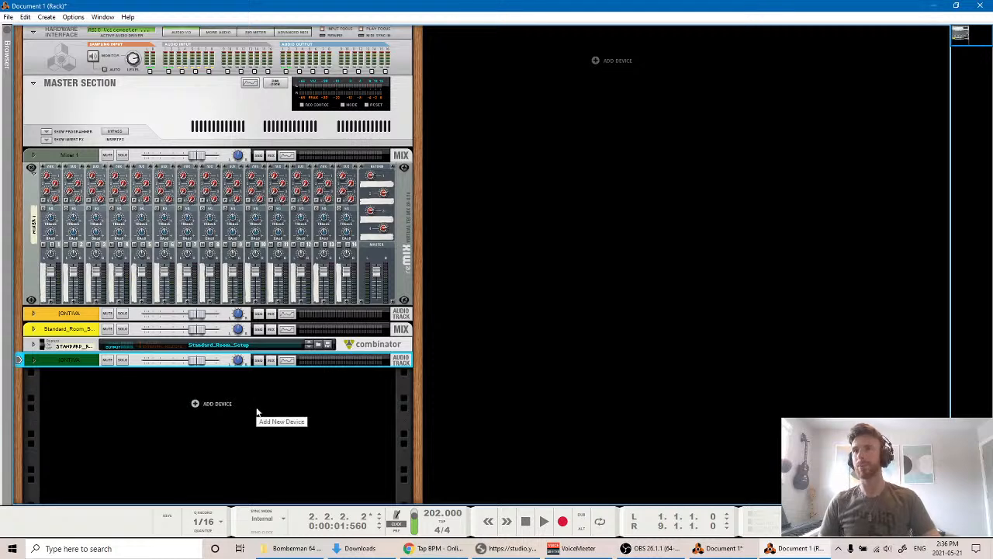
# Add the XLN Audio instrument Addictive Drums x64 below the green audio track in the rack.
pyautogui.click(196, 404)
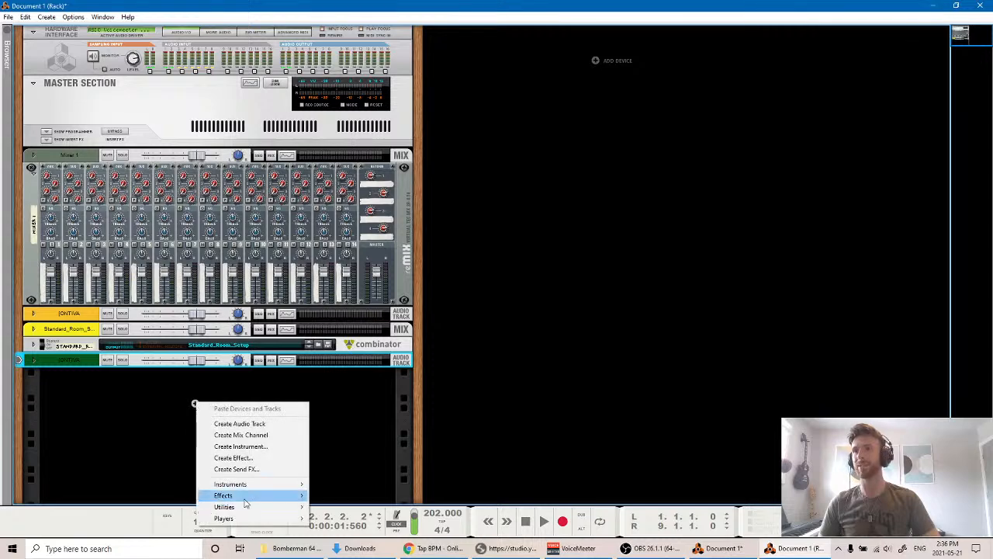
pyautogui.moveTo(261, 508)
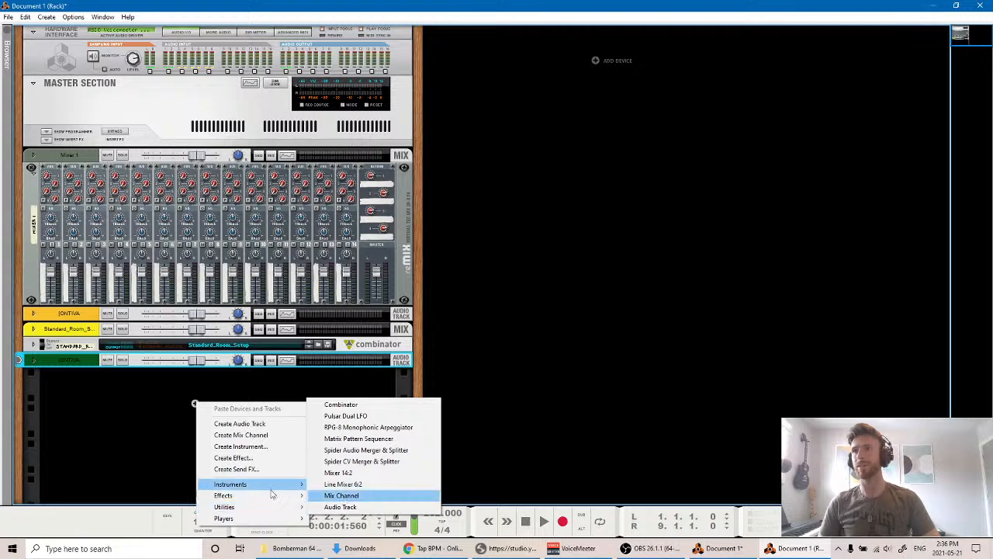
pyautogui.moveTo(272, 486)
pyautogui.moveTo(355, 486)
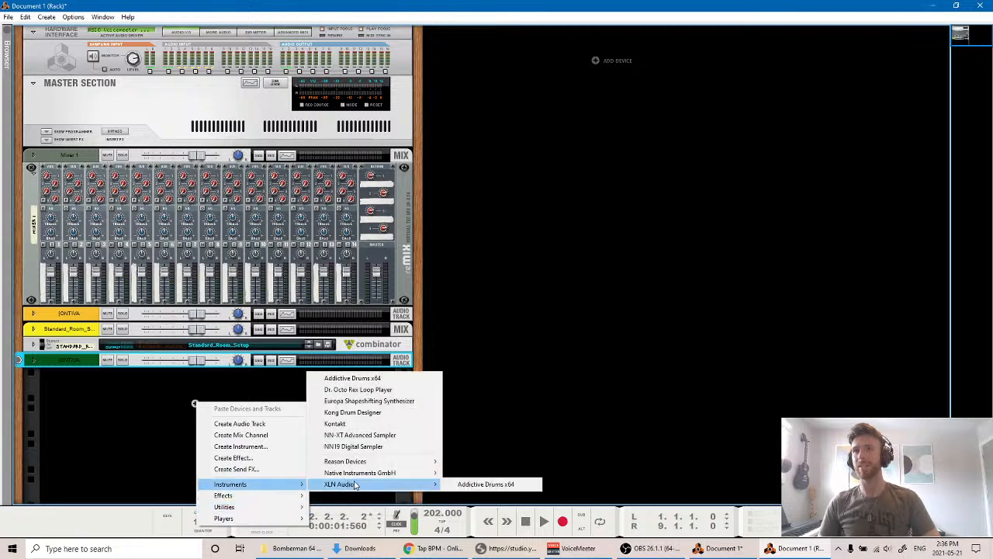
pyautogui.click(505, 484)
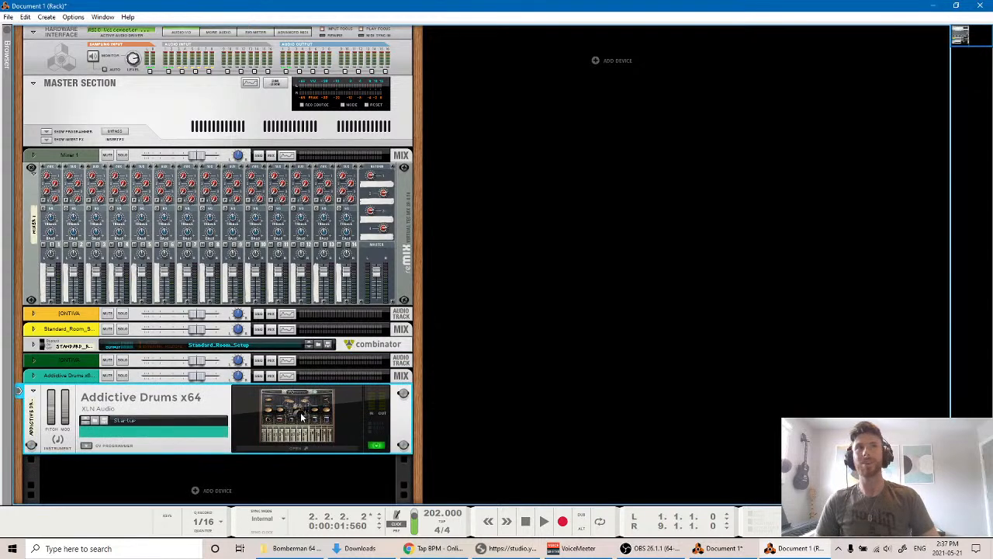
# Open the Addictive Drums interface, audition the kick and snare, and return to the sequencer window.
pyautogui.click(303, 418)
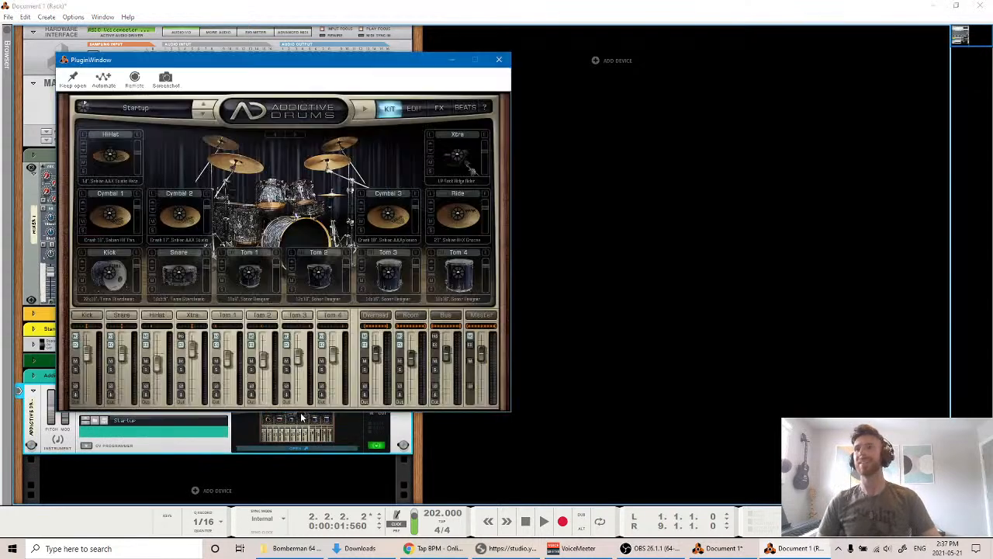
pyautogui.moveTo(344, 42); pyautogui.dragTo(554, 77)
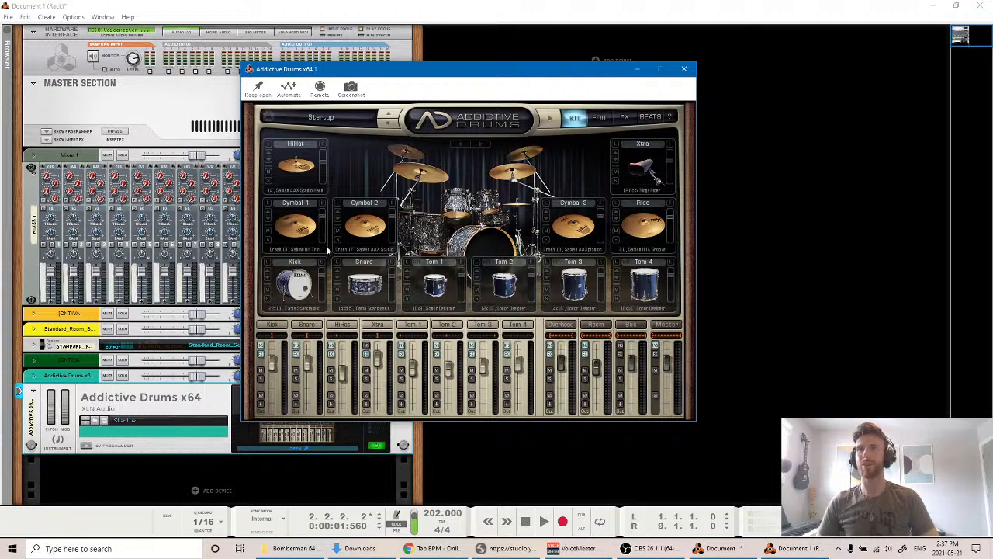
pyautogui.click(295, 287)
pyautogui.click(341, 288)
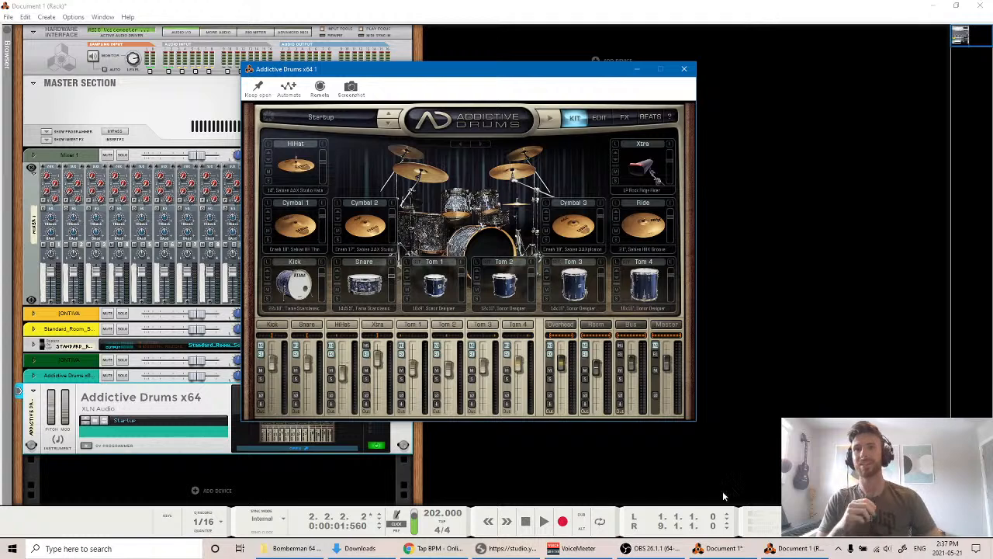
pyautogui.click(699, 549)
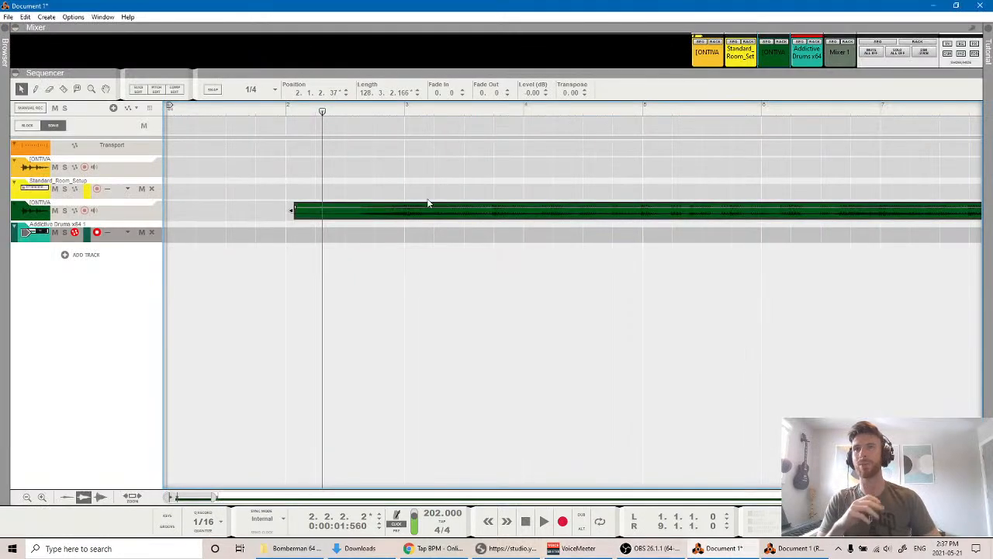
# Position the playhead at bar 2 and play through the reference track to rehearse the drum part.
pyautogui.click(300, 109)
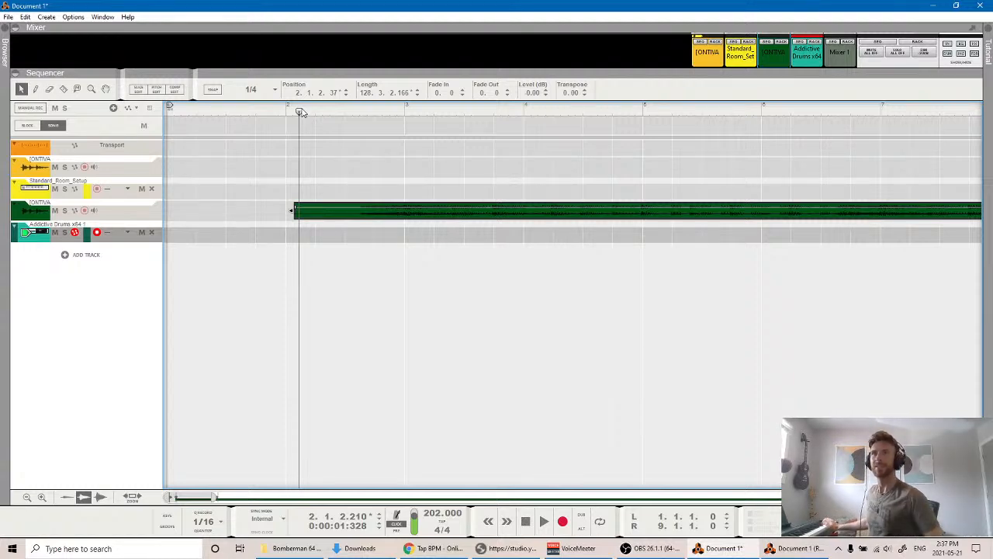
pyautogui.click(297, 113)
pyautogui.moveTo(297, 113); pyautogui.dragTo(287, 113)
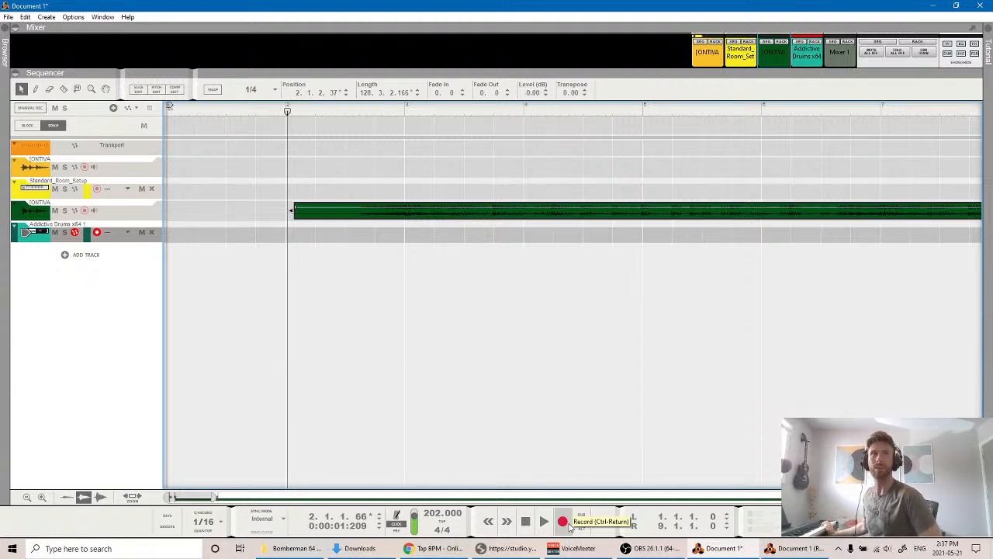
pyautogui.press('space')
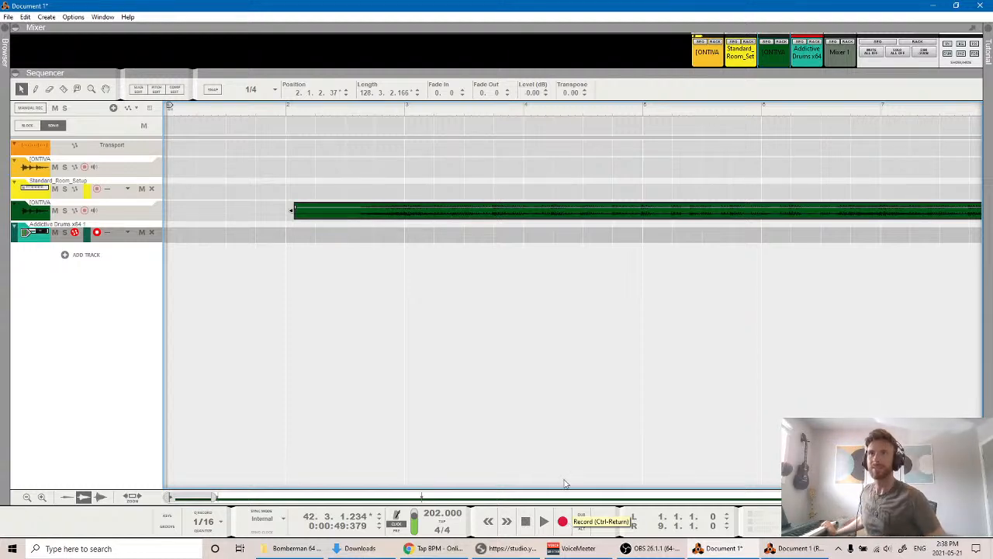
# Return the playhead to the song start, turn on snap, and record a 46-bar drum performance on the Addictive Drums track.
pyautogui.click(286, 113)
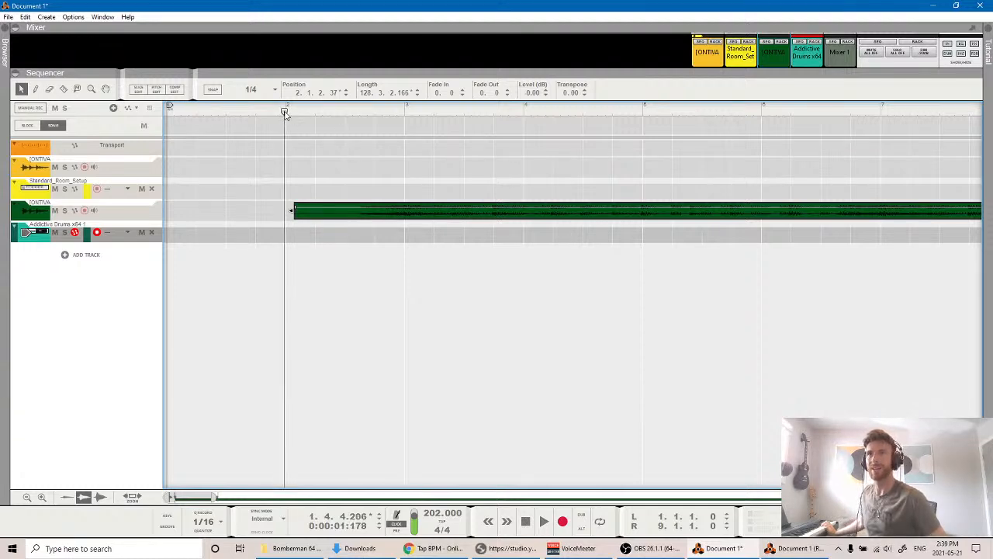
pyautogui.click(287, 113)
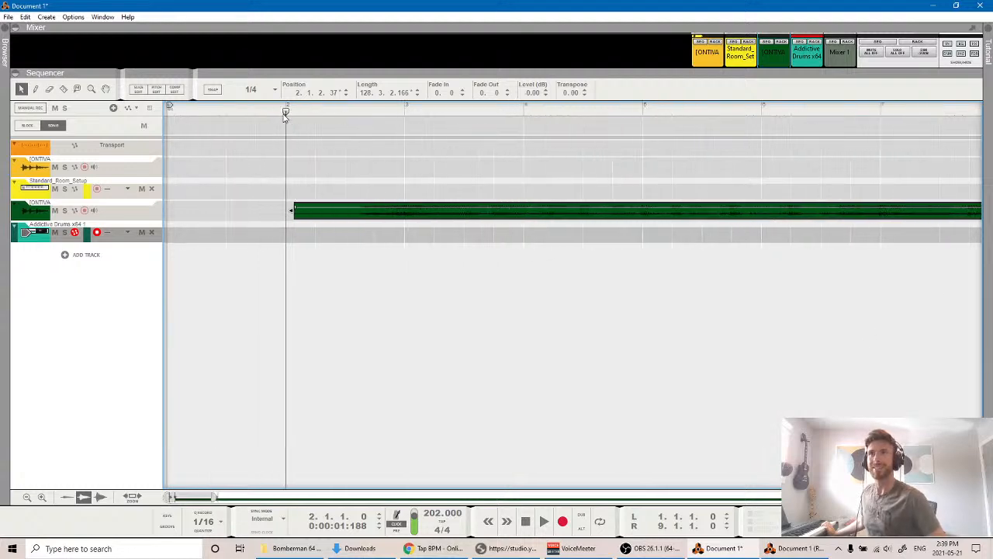
pyautogui.moveTo(286, 113); pyautogui.dragTo(174, 113)
pyautogui.click(212, 90)
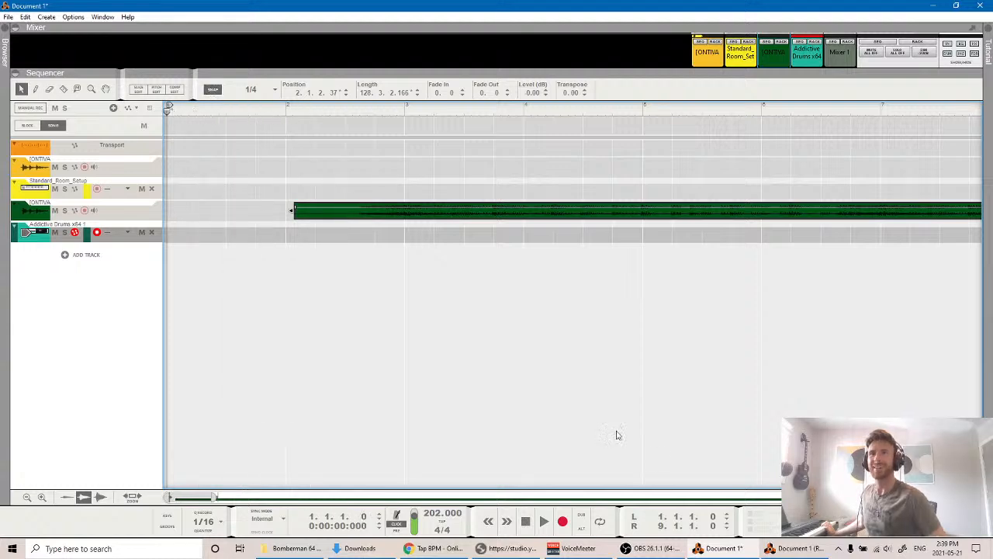
pyautogui.click(563, 521)
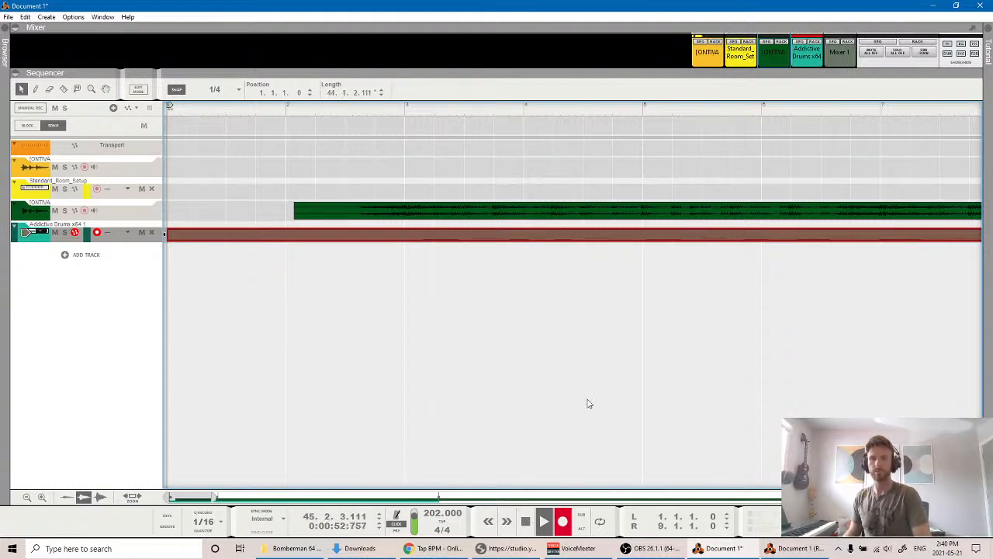
pyautogui.press('space')
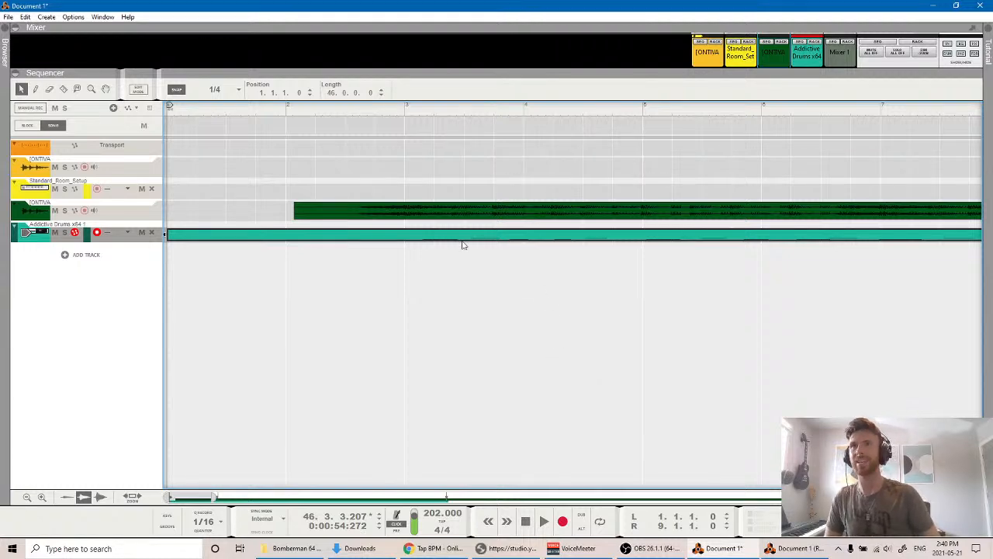
# Place the playhead at bar 3 and check the buffer size and latency values in the audio preferences.
pyautogui.scroll(-5, 461, 245)
pyautogui.scroll(-2, 461, 245)
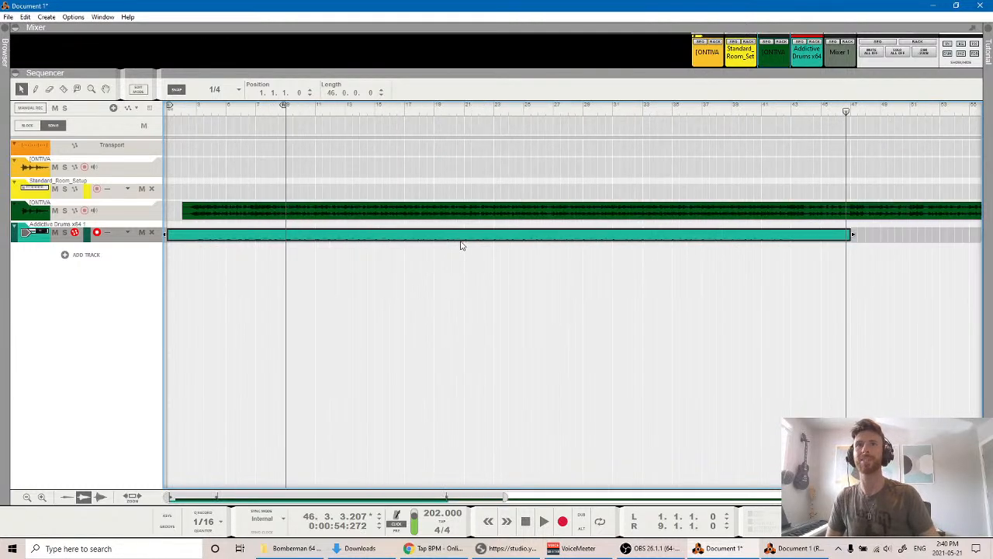
pyautogui.click(192, 113)
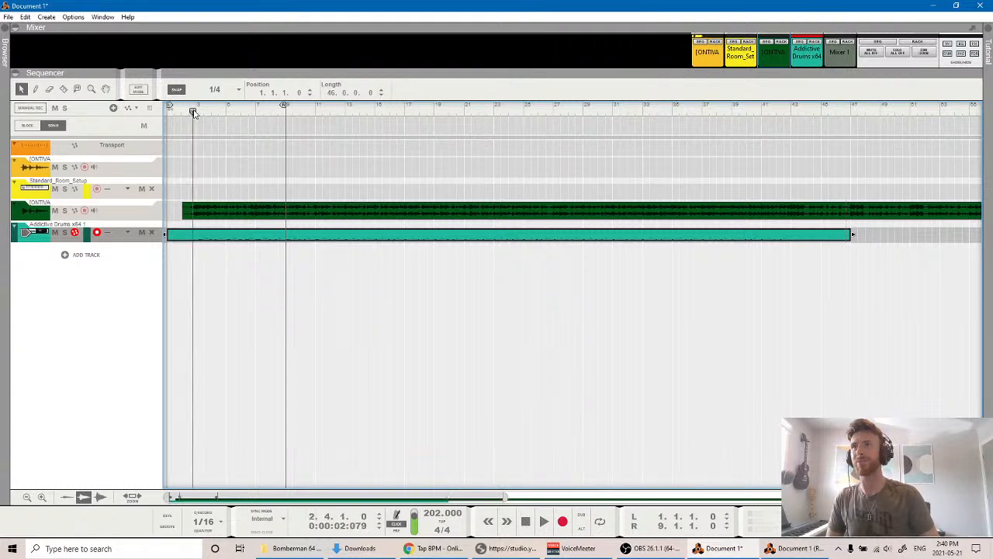
pyautogui.click(24, 16)
pyautogui.click(51, 321)
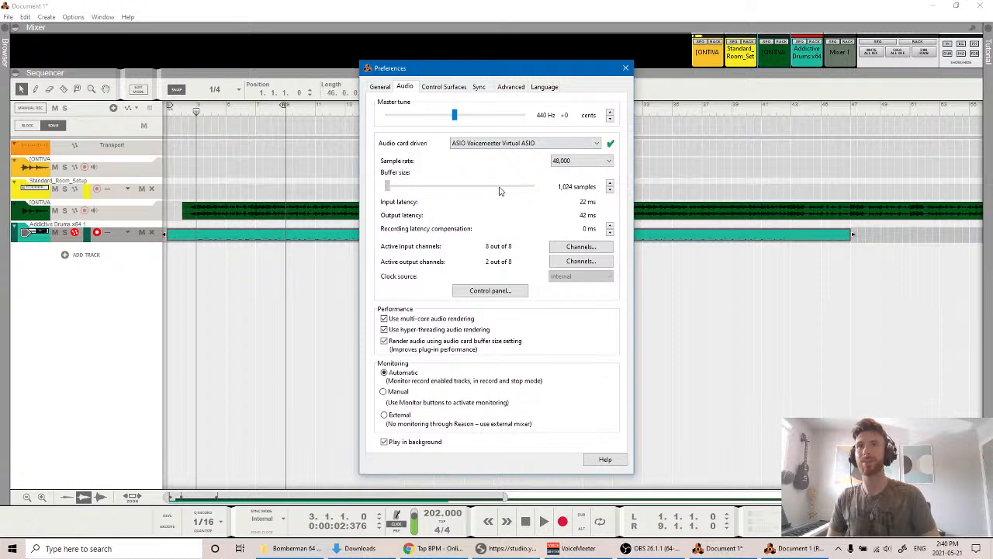
pyautogui.click(625, 69)
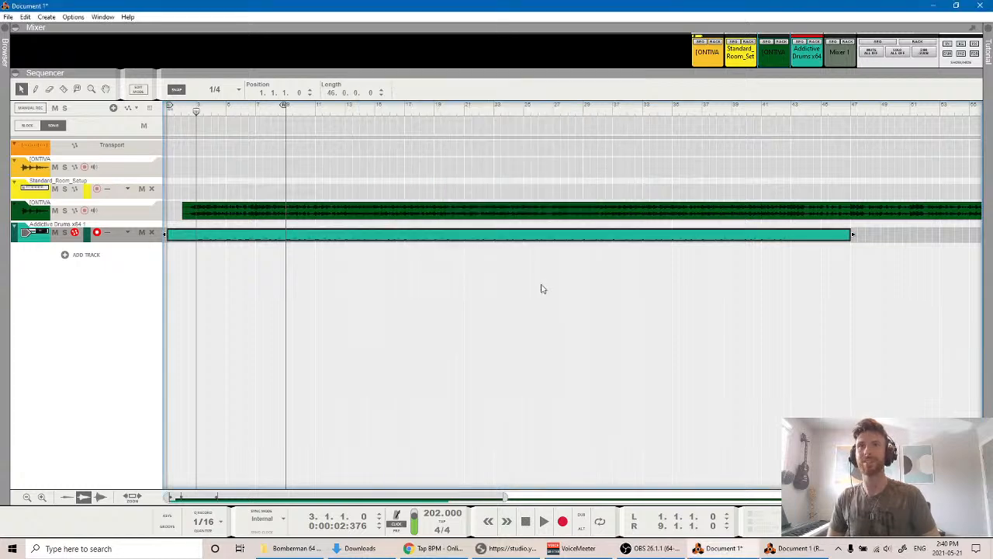
# Open the recorded Addictive Drums clip for note editing and examine how its kick and snare notes align with the grid.
pyautogui.doubleClick(238, 237)
pyautogui.hscroll(8, 682, 365)
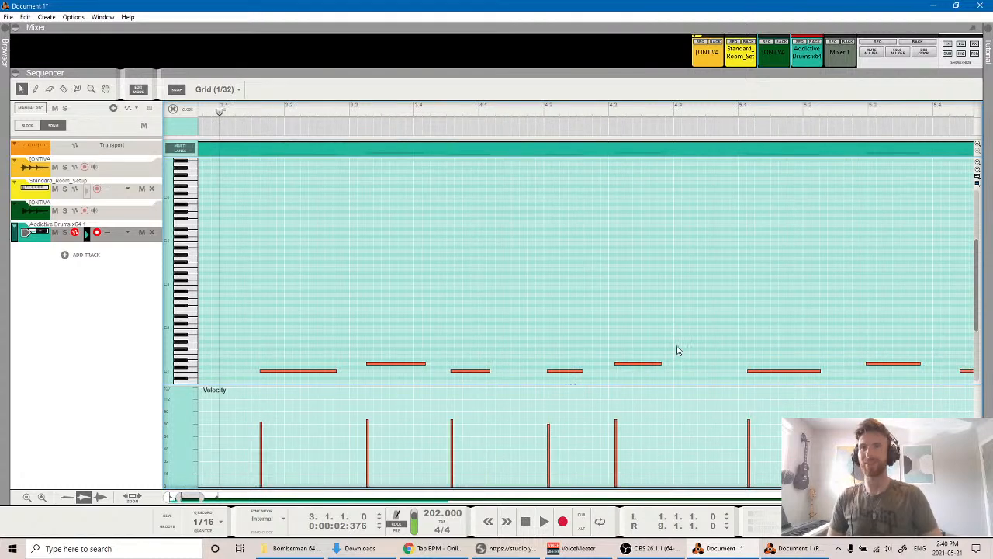
pyautogui.press('alt')
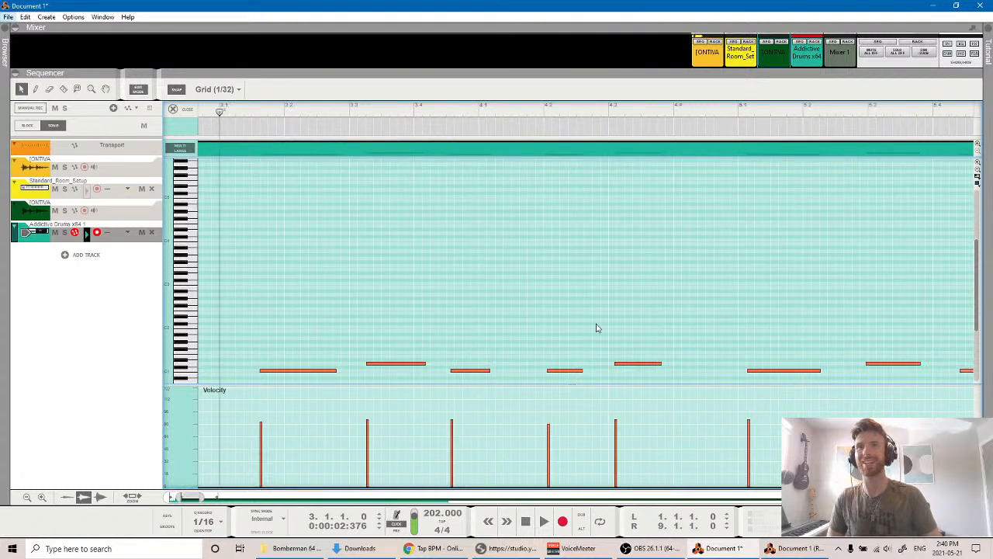
pyautogui.press('alt')
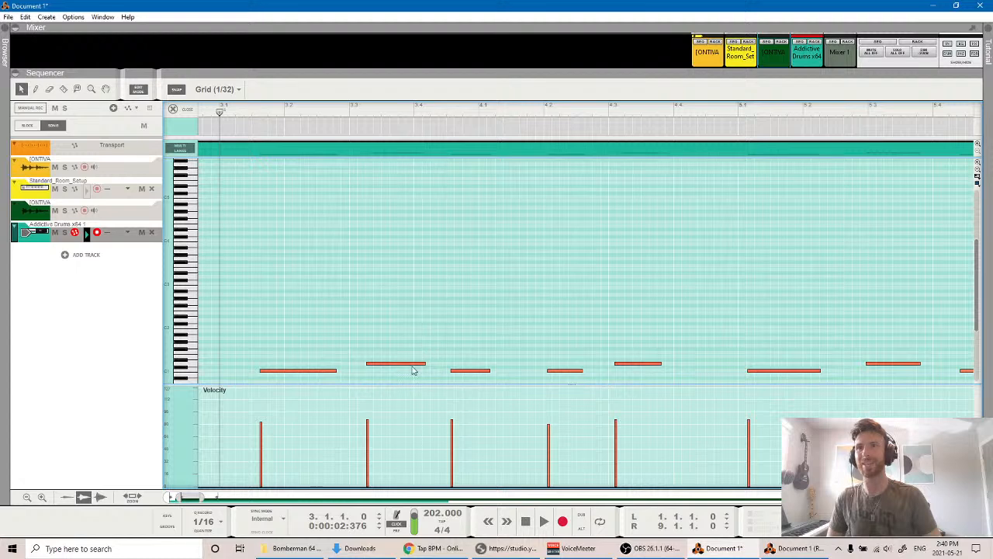
pyautogui.scroll(-1, 475, 332)
pyautogui.press('alt')
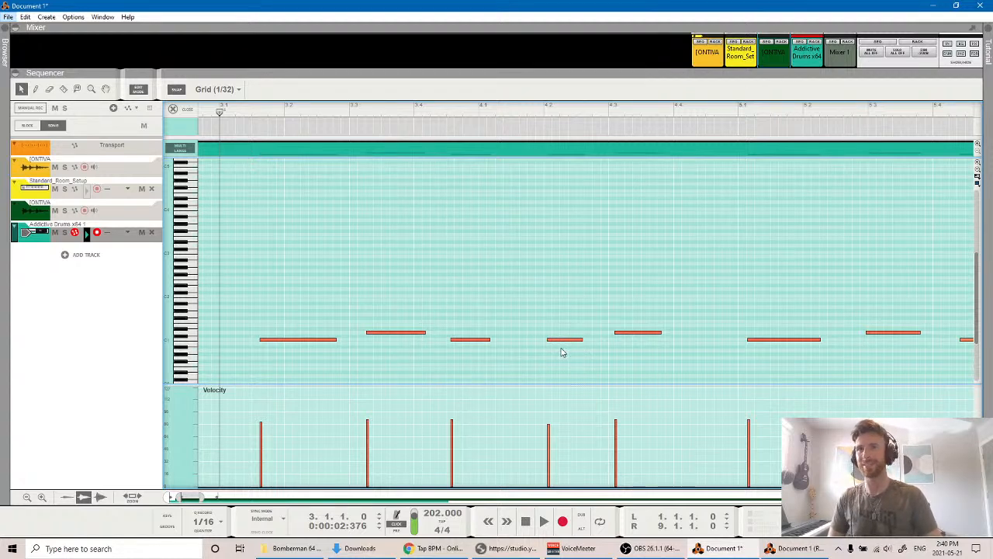
pyautogui.scroll(-5, 562, 352)
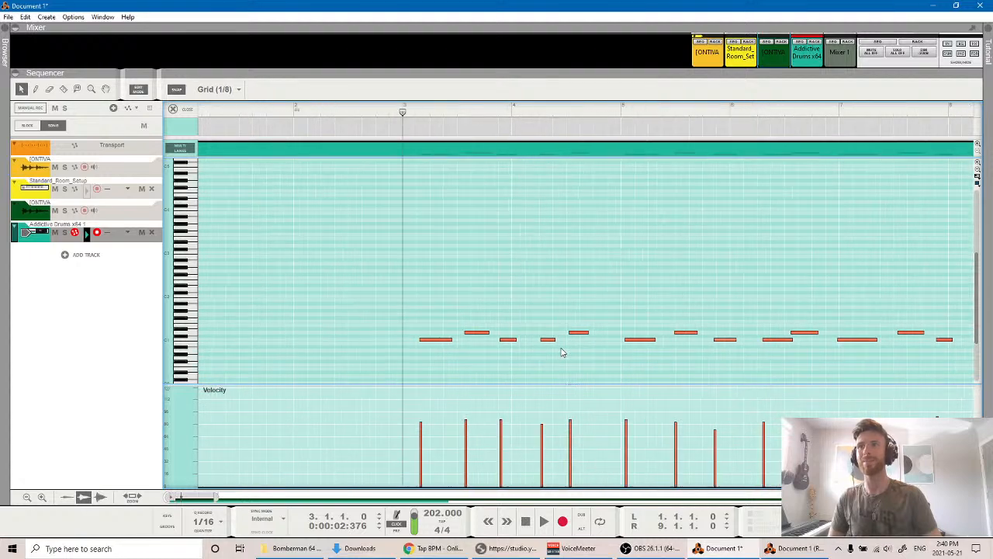
pyautogui.hscroll(10, 563, 351)
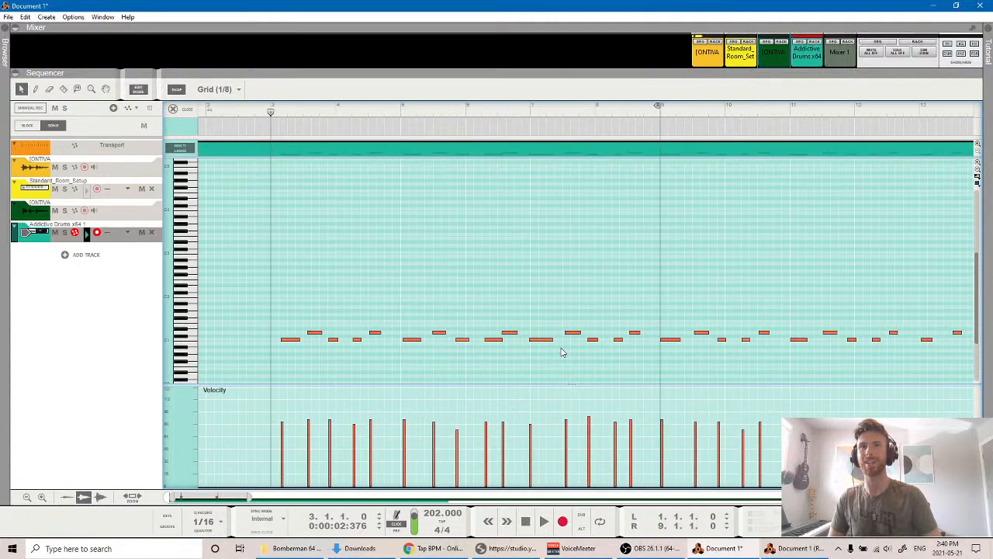
pyautogui.hscroll(-12, 557, 357)
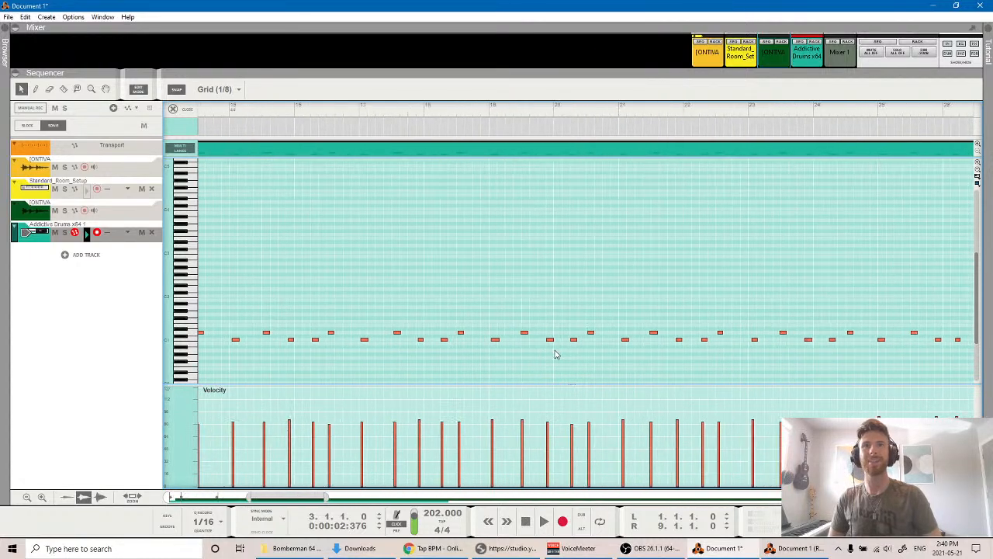
pyautogui.hscroll(1, 561, 363)
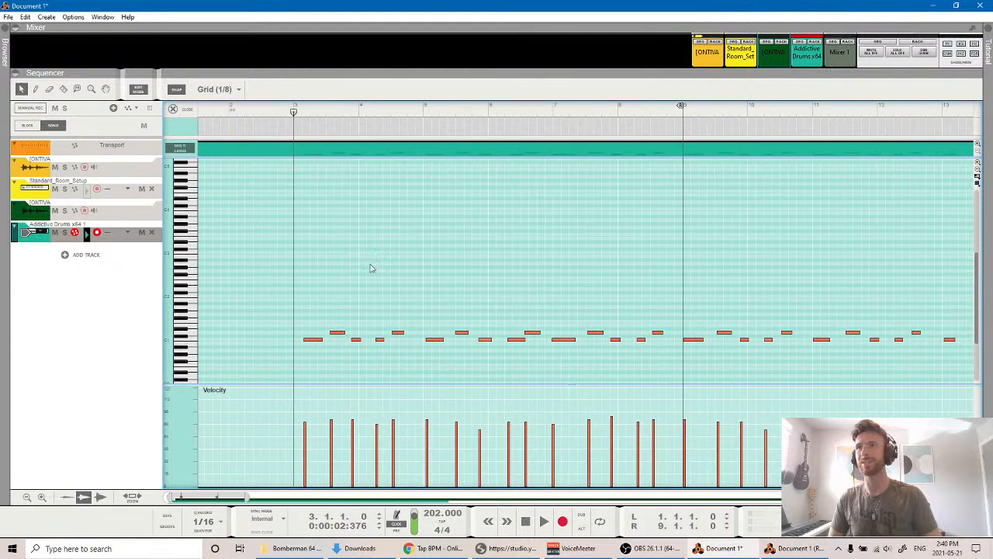
# Play the drum notes from bar 3 and shift the D1 snare note in bar 6 to position 6.3.3.15.
pyautogui.press('space')
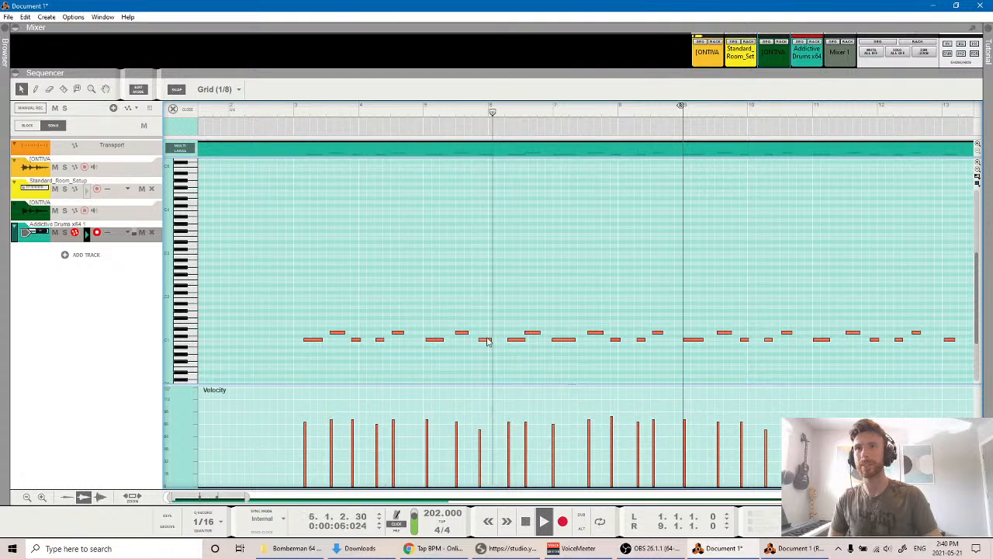
pyautogui.press('space')
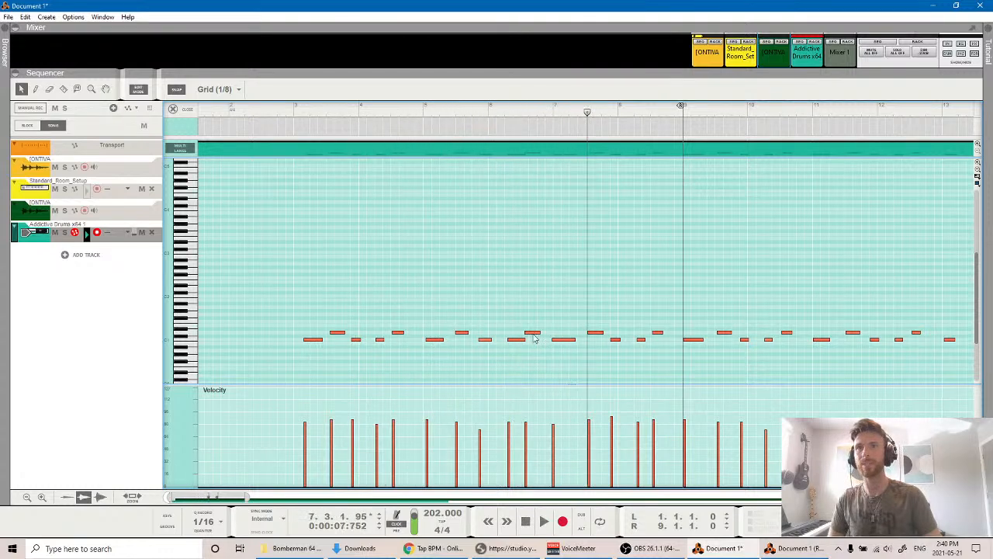
pyautogui.click(533, 333)
pyautogui.moveTo(538, 335); pyautogui.dragTo(535, 339)
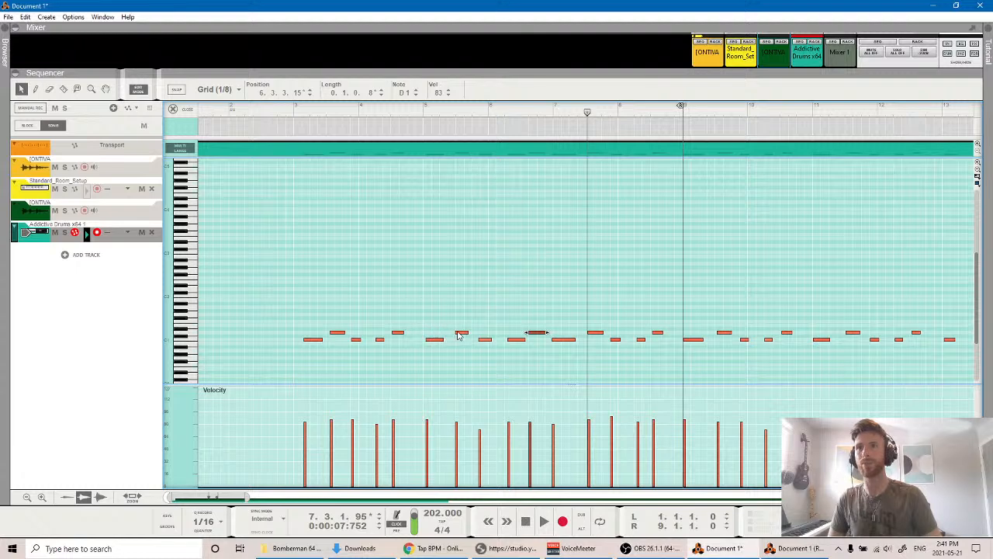
pyautogui.click(400, 334)
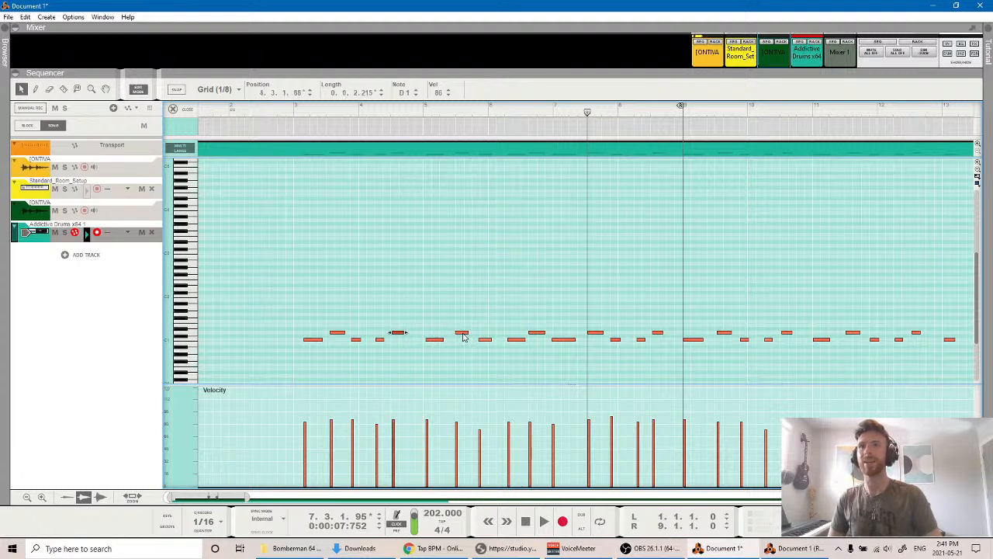
# Move the first C1 kick note to 3.1.1.13 and the following D1 snare note to 3.3.1.72, playing the part between edits.
pyautogui.click(291, 114)
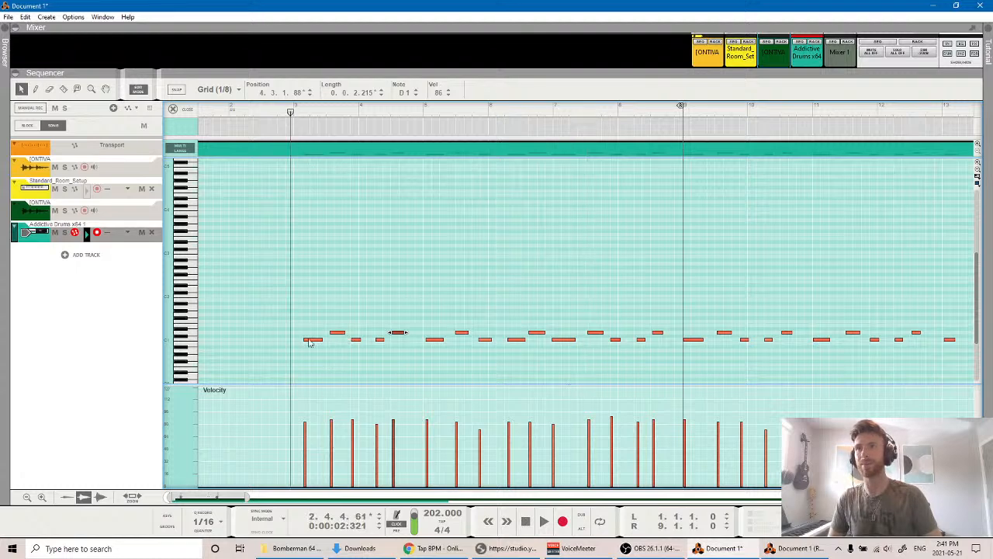
pyautogui.moveTo(309, 342); pyautogui.dragTo(302, 339)
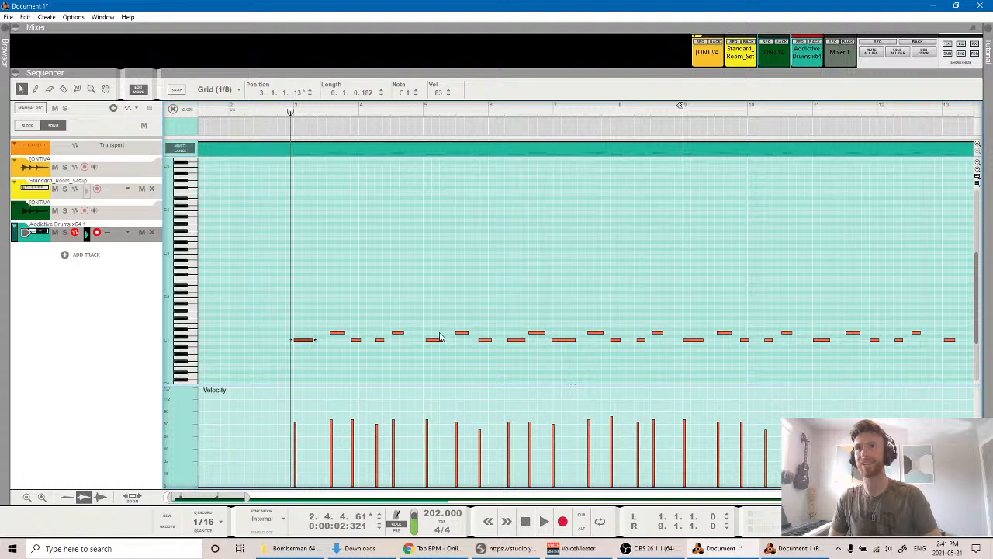
pyautogui.press('space')
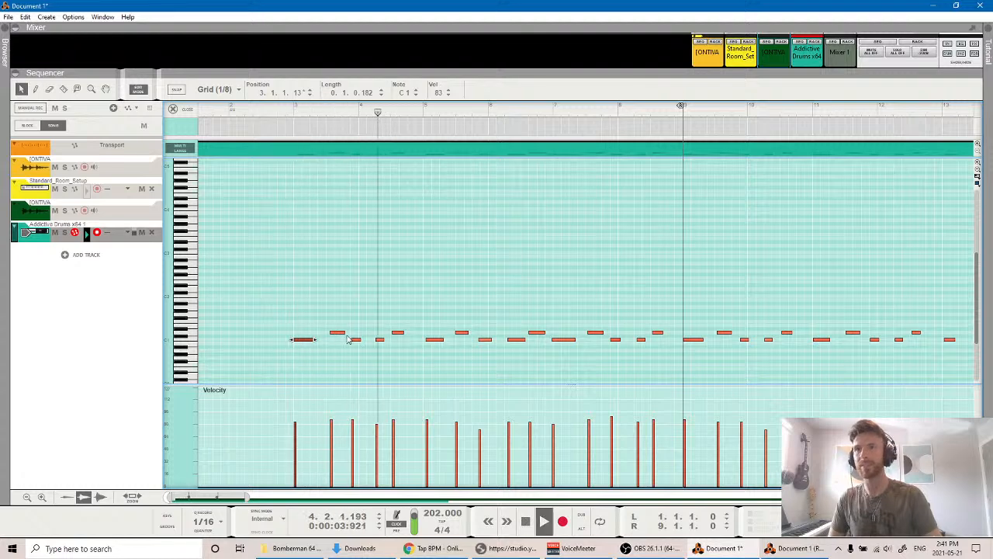
pyautogui.moveTo(332, 336); pyautogui.dragTo(326, 336)
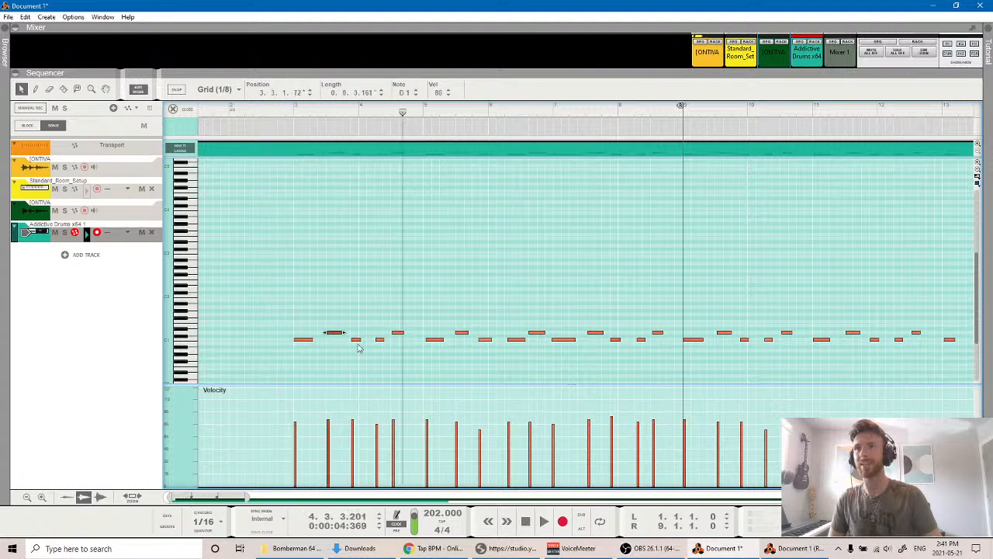
# Play the drums from just before bar 3, and move the D1 snare note in bar 6 to 6.2.4.214.
pyautogui.click(281, 131)
pyautogui.press('space')
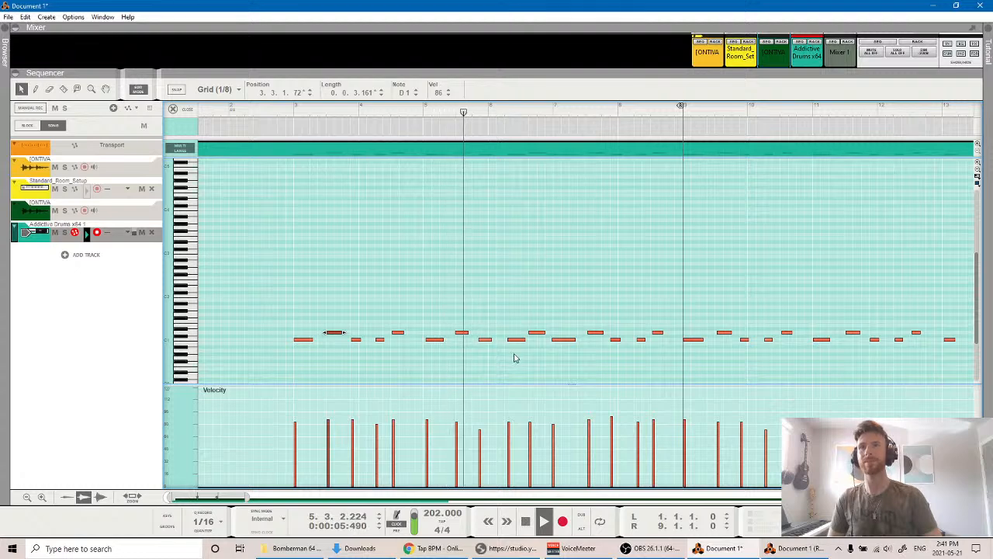
pyautogui.press('space')
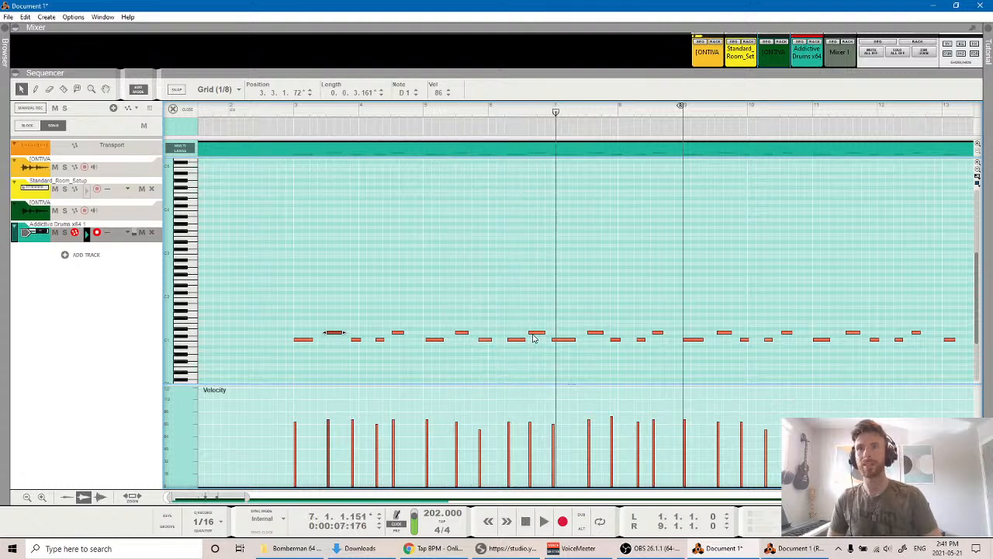
pyautogui.moveTo(534, 339); pyautogui.dragTo(526, 335)
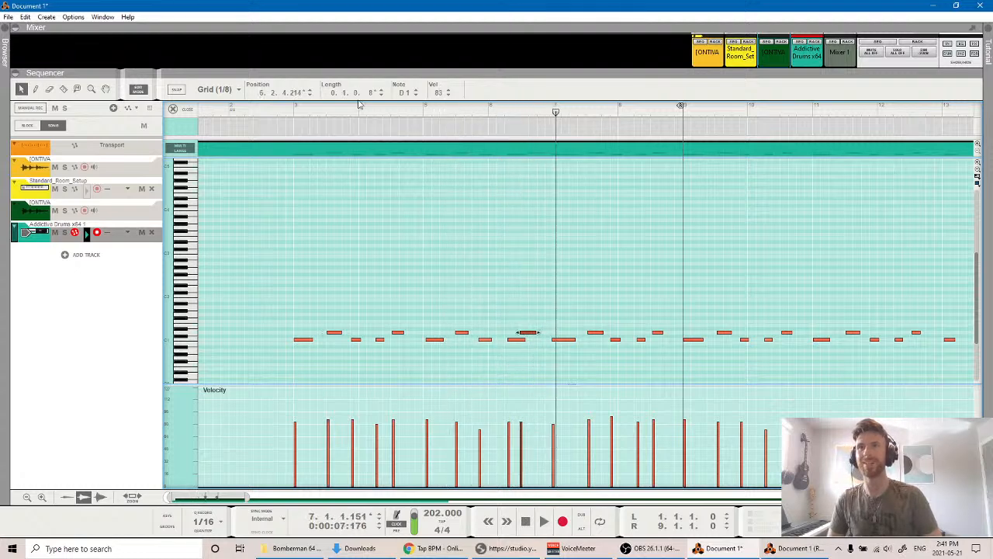
# Listen to the drum part from just before bar 7 to about bar 27, leaving the note editor for the arrangement view.
pyautogui.hscroll(2, 546, 276)
pyautogui.click(480, 115)
pyautogui.press('space')
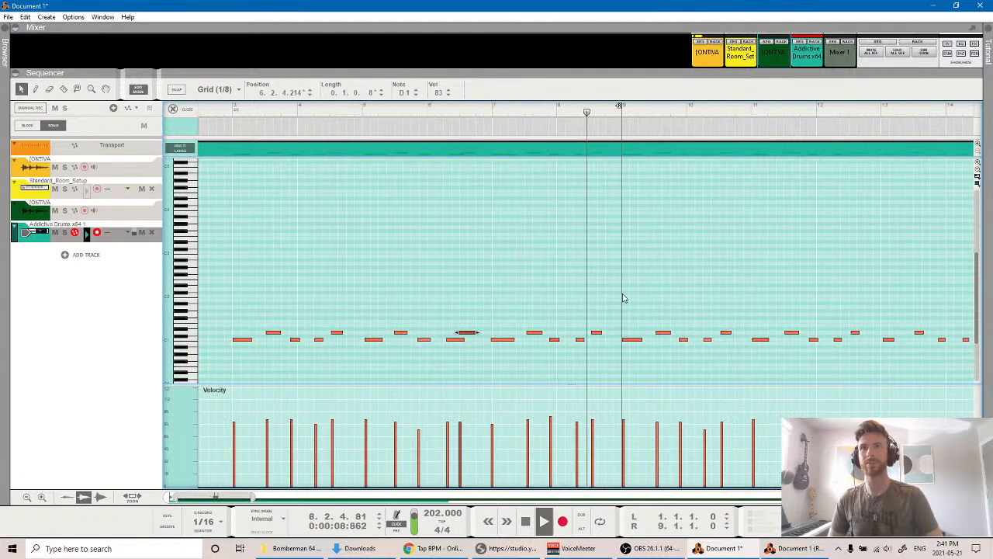
pyautogui.hscroll(9, 693, 326)
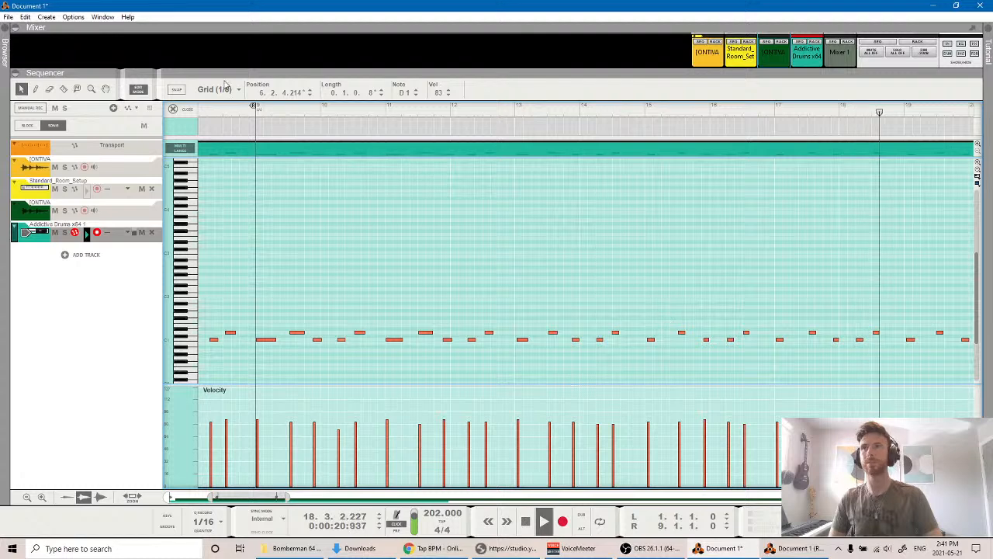
pyautogui.hotkey('ctrl', 'e')
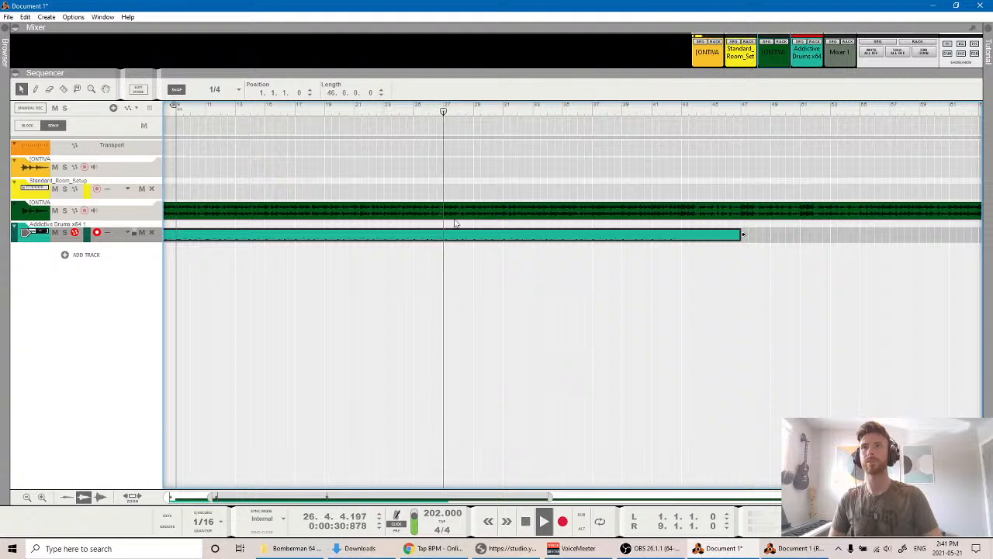
pyautogui.press('space')
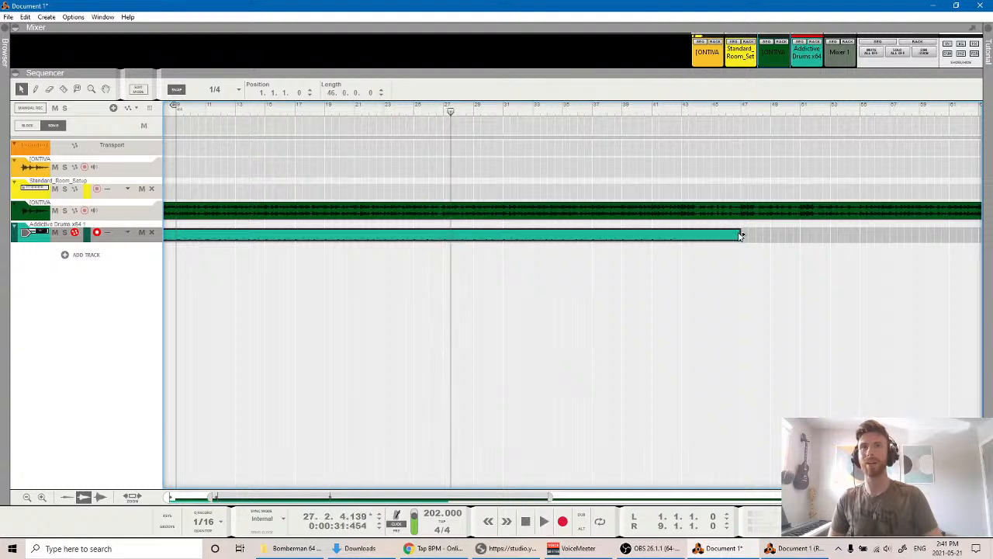
# Shorten the Addictive Drums clip to 26 bars so it ends at bar 27.
pyautogui.moveTo(742, 233); pyautogui.dragTo(461, 233)
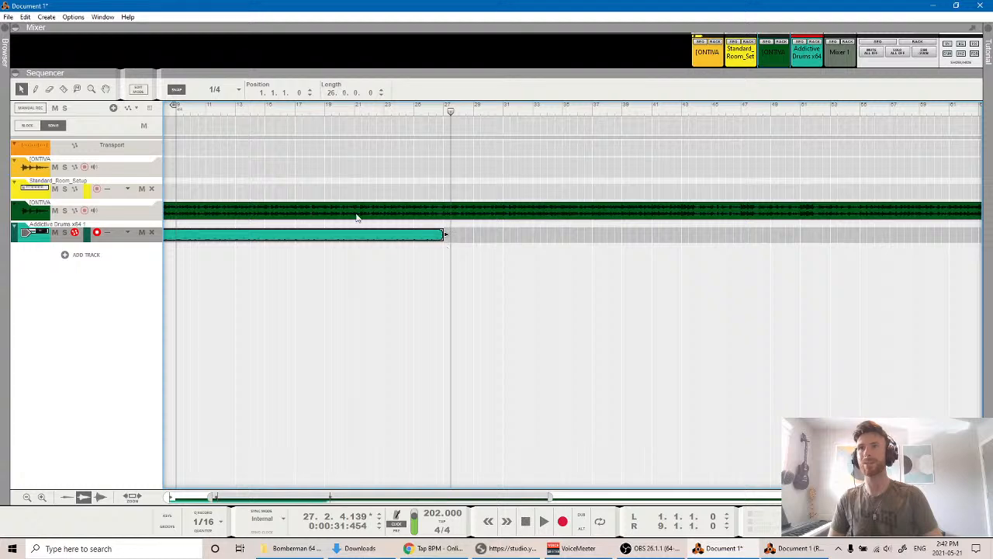
pyautogui.scroll(2, 313, 275)
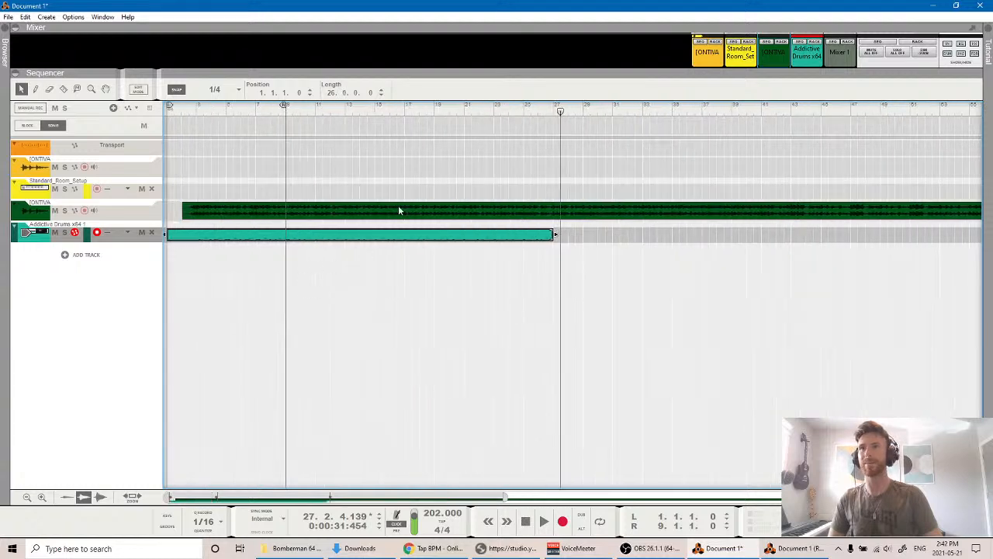
pyautogui.click(375, 112)
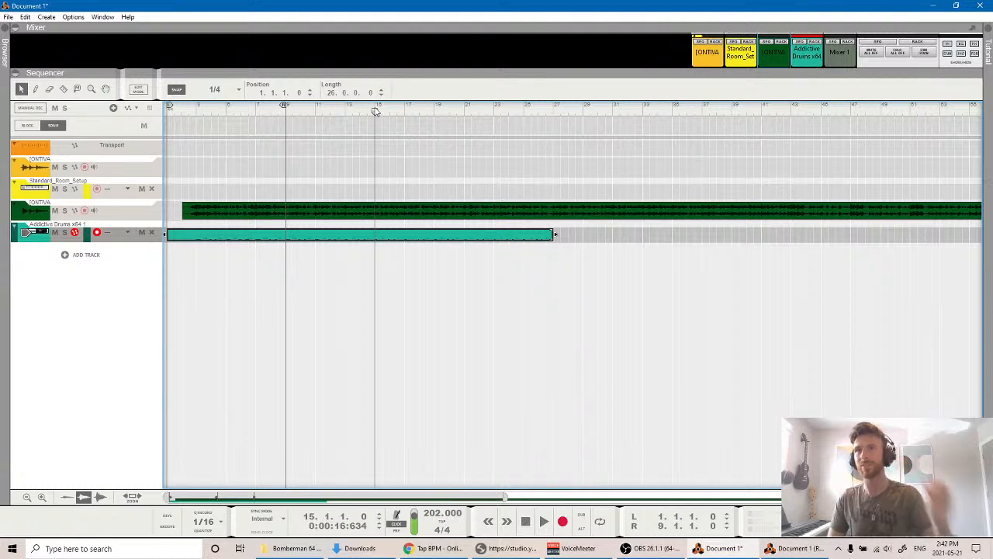
pyautogui.moveTo(376, 112)
pyautogui.mouseDown()
pyautogui.moveTo(565, 126)
pyautogui.moveTo(376, 119)
pyautogui.mouseUp()
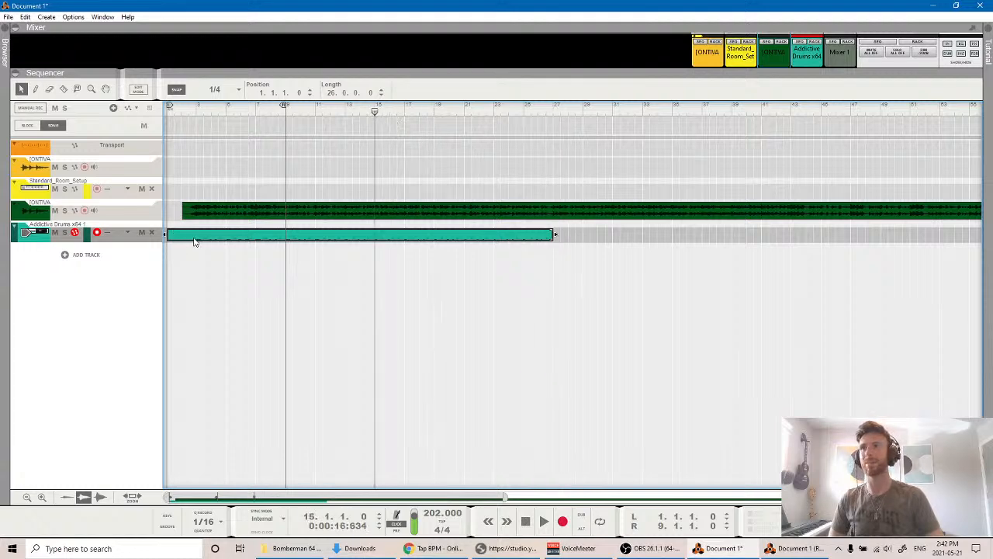
pyautogui.click(198, 110)
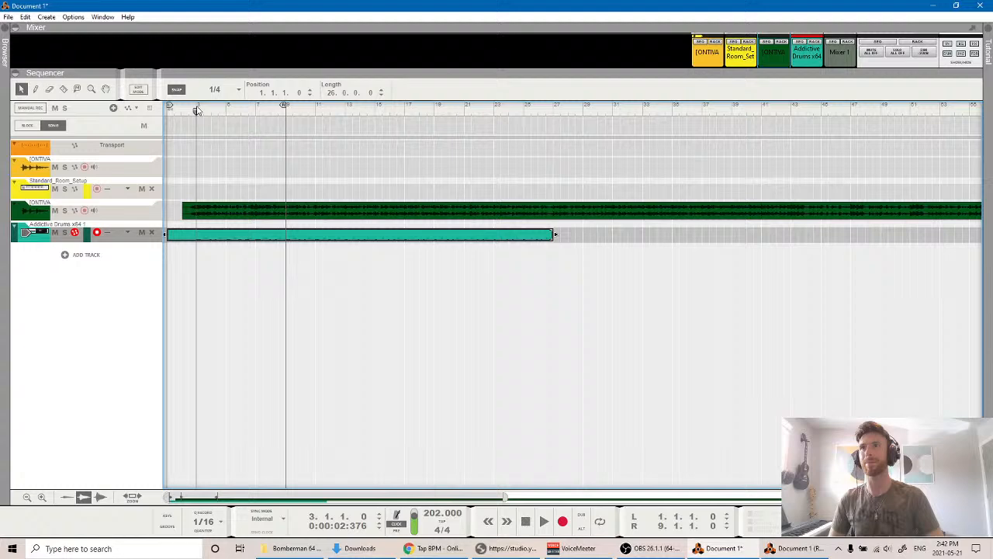
pyautogui.doubleClick(200, 235)
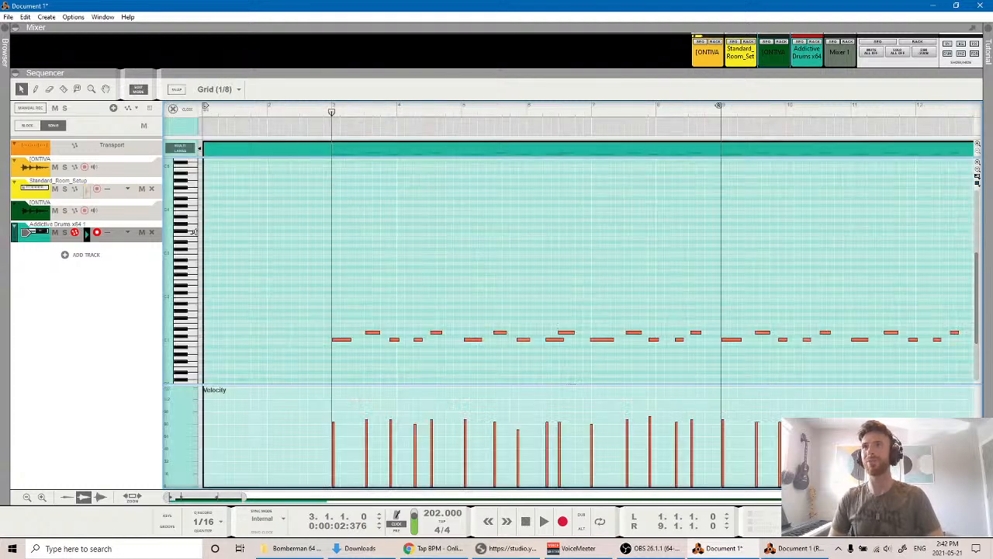
pyautogui.click(138, 89)
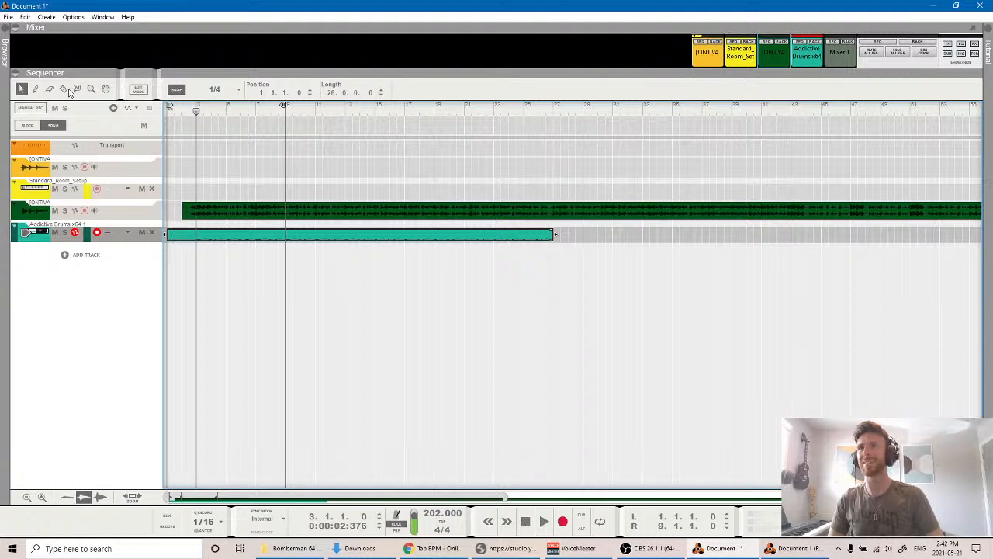
# Split the Addictive Drums clip at bar 11 and delete the part before the cut.
pyautogui.click(65, 90)
pyautogui.click(316, 233)
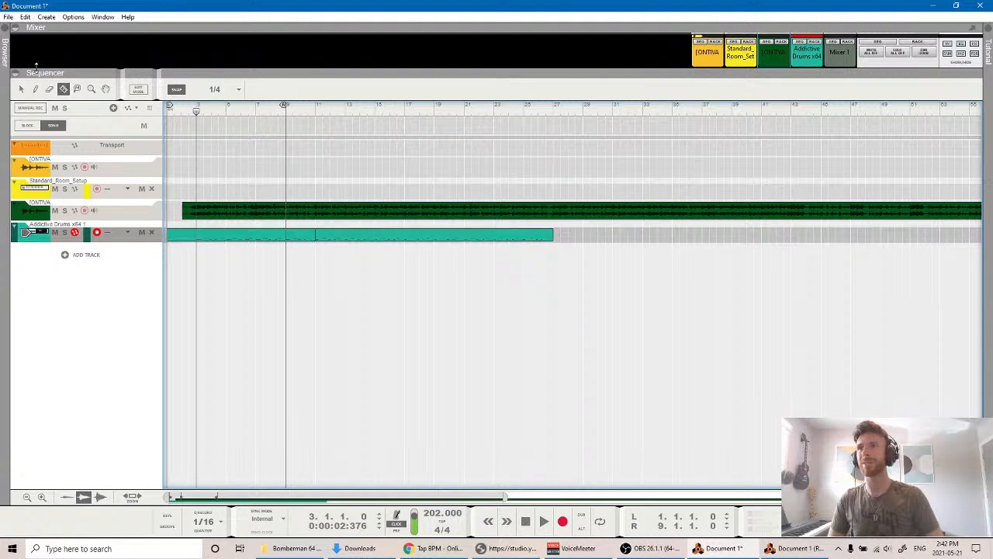
pyautogui.click(22, 90)
pyautogui.click(278, 237)
pyautogui.press('Delete')
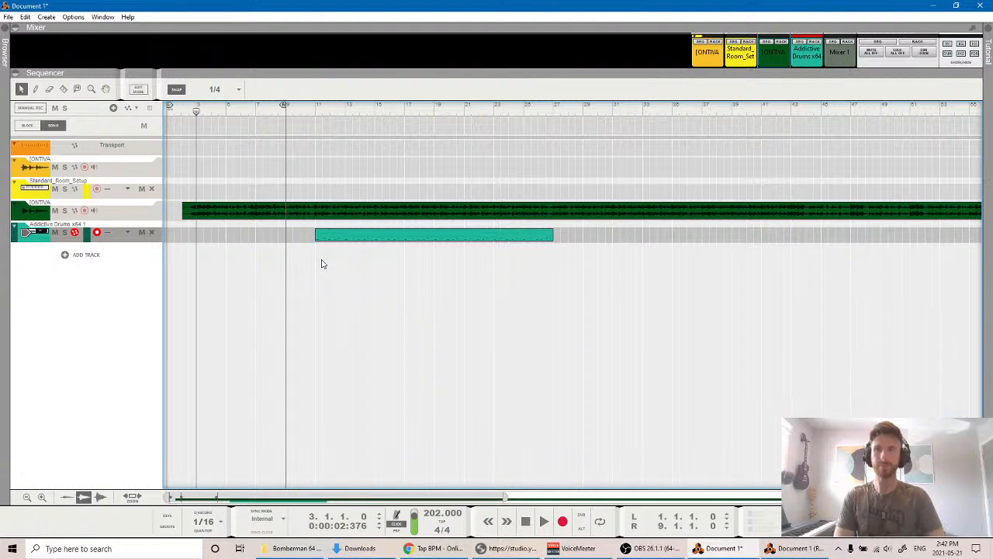
# Play the arrangement from bar 11 to about bar 19 and return the playback position to bar 11.
pyautogui.click(314, 109)
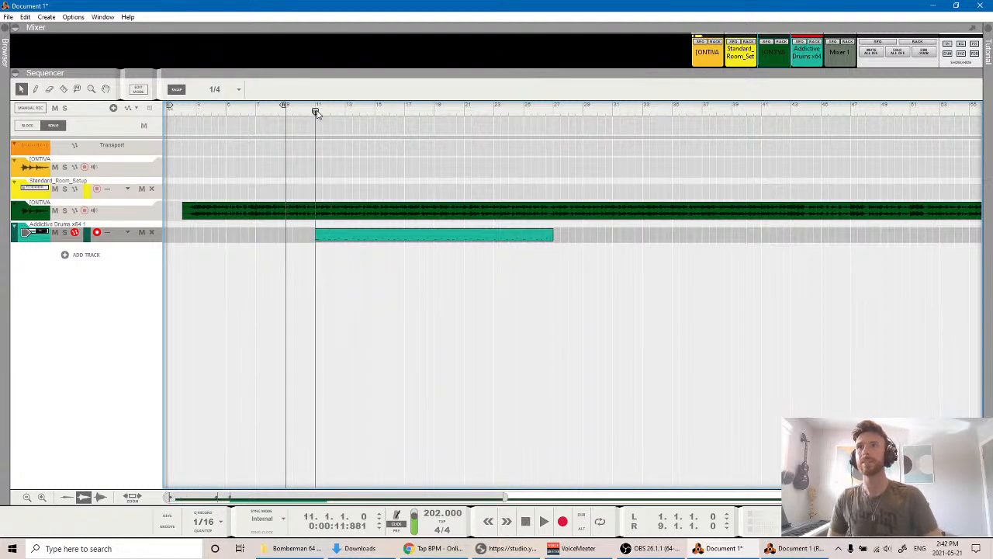
pyautogui.press('space')
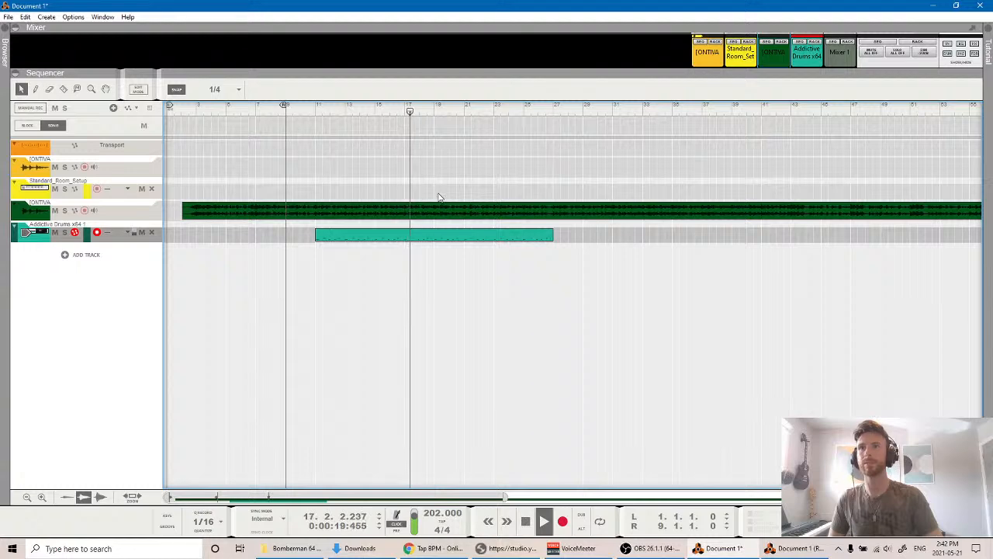
pyautogui.press('space')
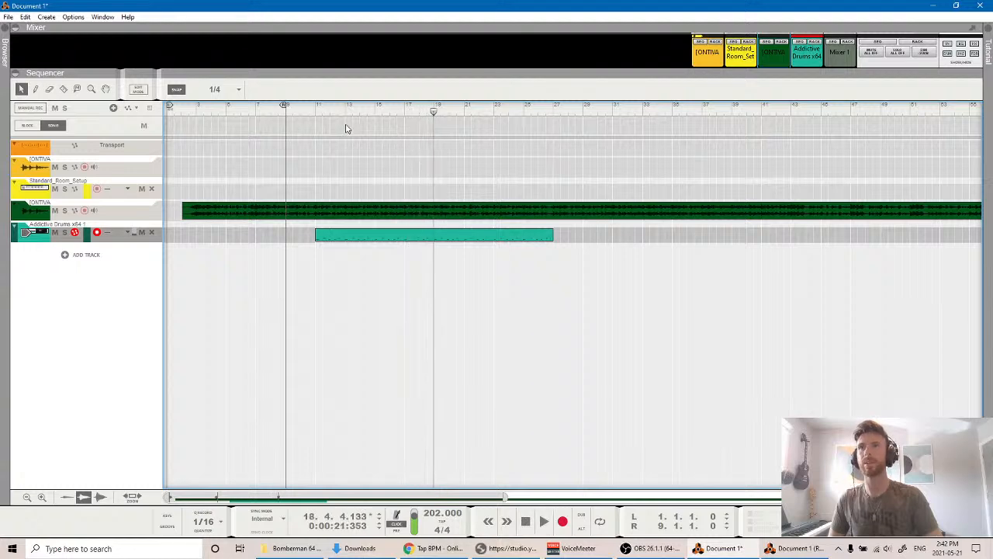
pyautogui.moveTo(312, 109); pyautogui.dragTo(314, 109)
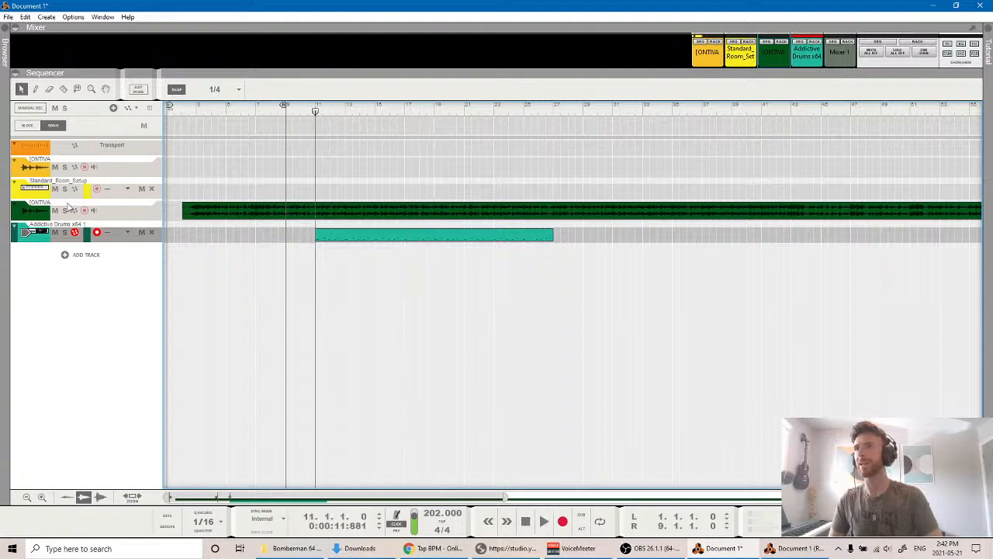
# Solo the green reference audio track and listen to it from bar 11, opening the drum clip's notes to compare them during playback.
pyautogui.click(65, 211)
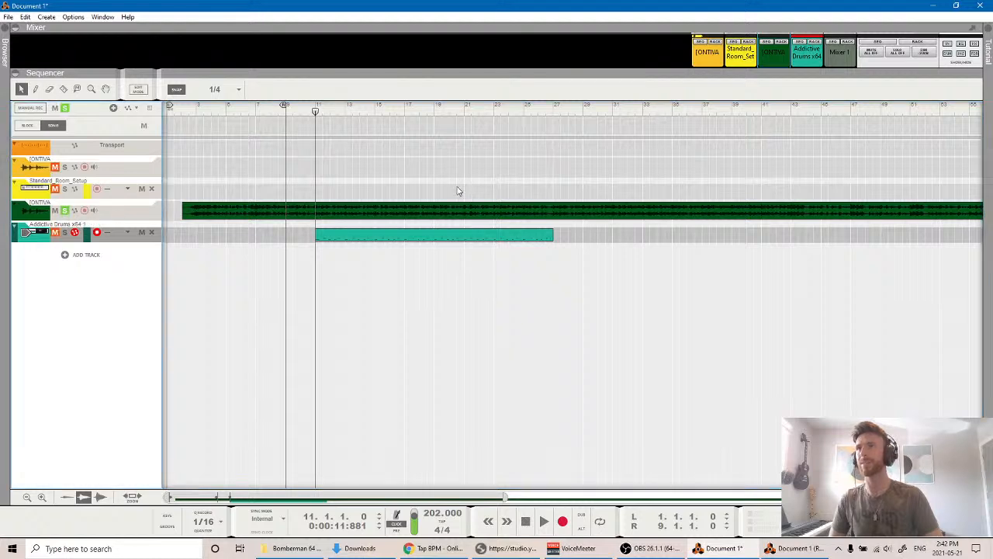
pyautogui.press('space')
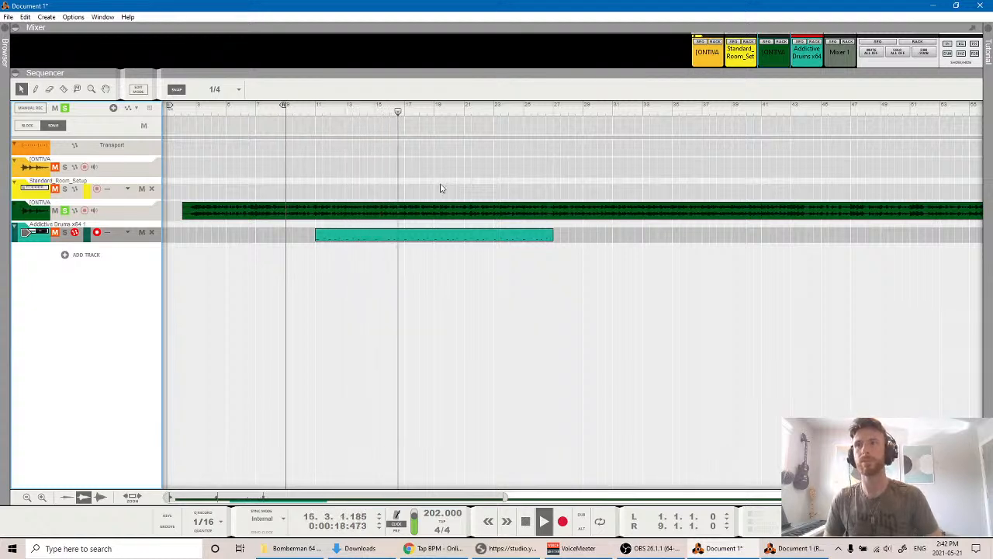
pyautogui.click(315, 111)
pyautogui.doubleClick(367, 239)
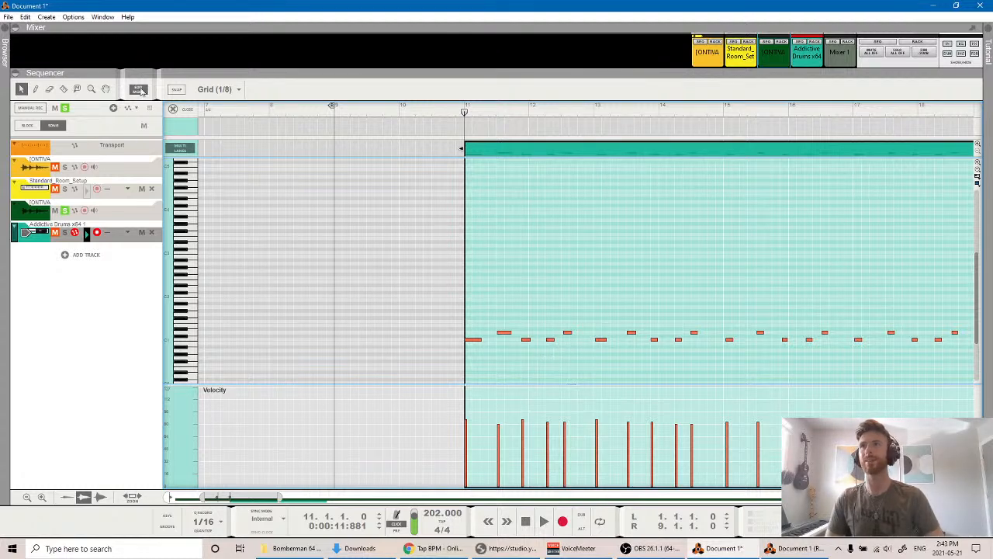
pyautogui.press('space')
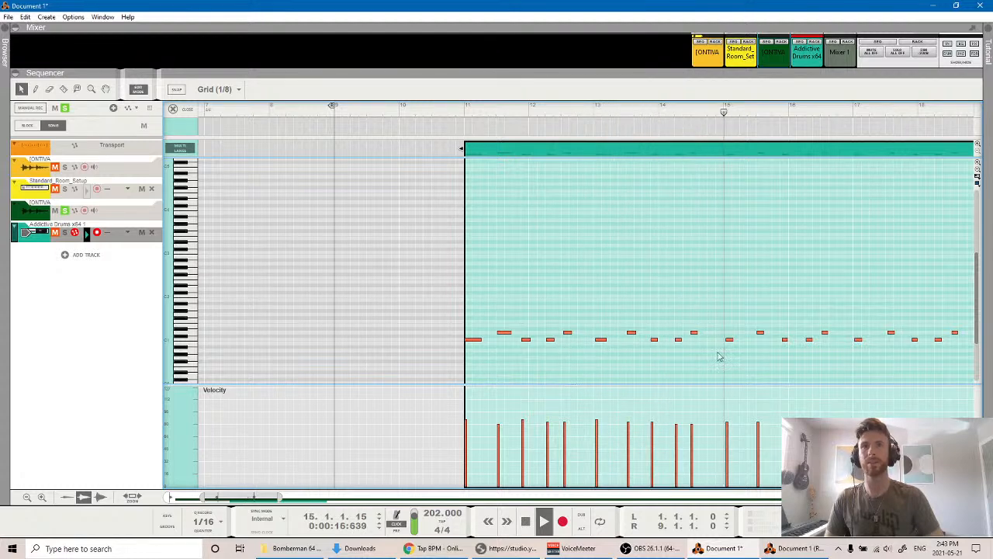
pyautogui.press('space')
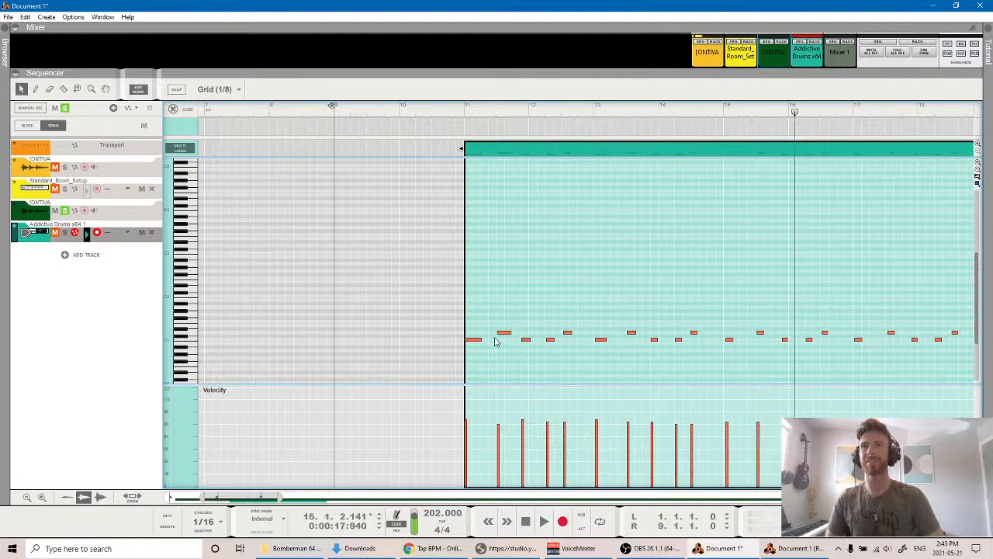
# Copy the last C1 kick note of bar 11 to position 11.2.3.105.
pyautogui.click(526, 340)
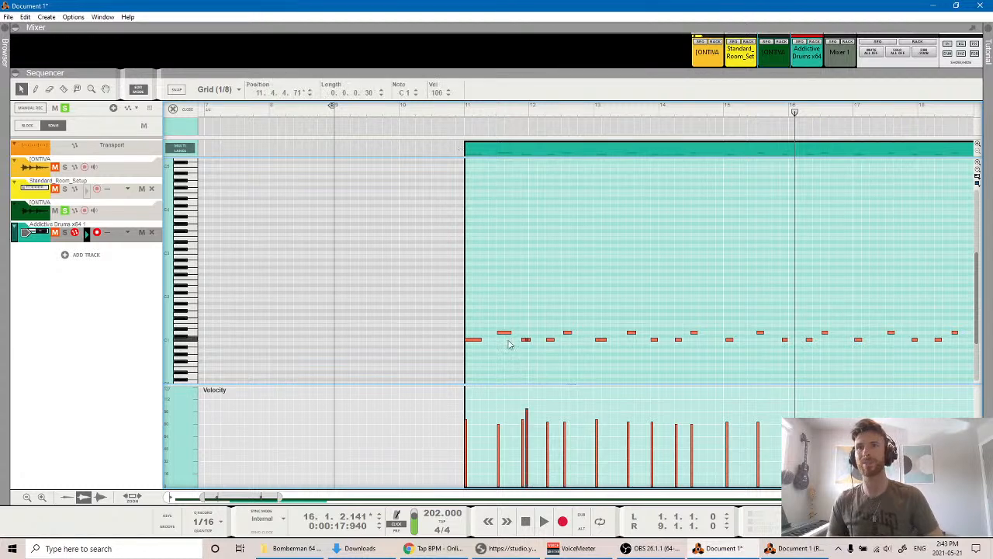
pyautogui.click(531, 344)
pyautogui.moveTo(530, 343); pyautogui.dragTo(494, 343)
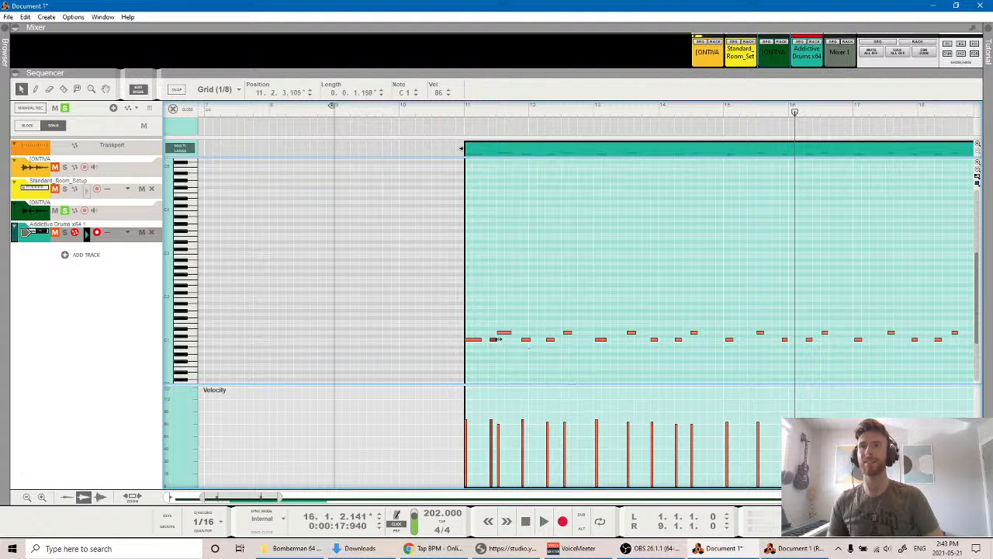
# Play the soloed reference from just before bar 11, turn its solo off, and play it together with the drums from bar 11.
pyautogui.click(462, 113)
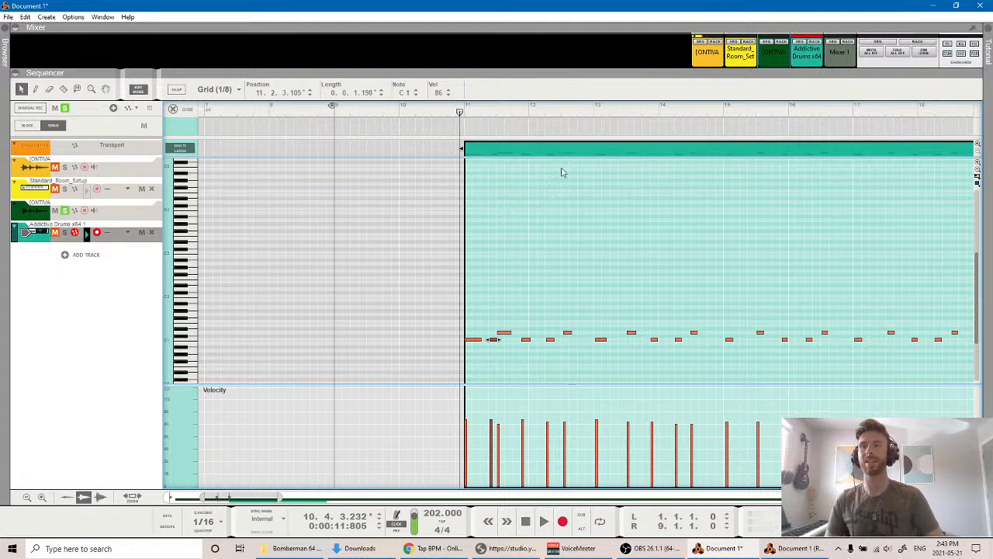
pyautogui.press('space')
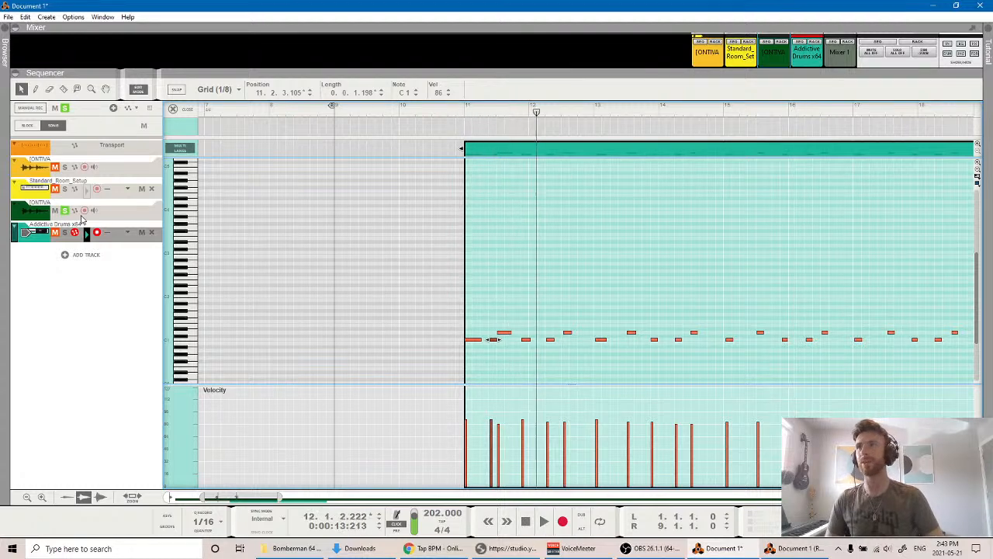
pyautogui.click(65, 211)
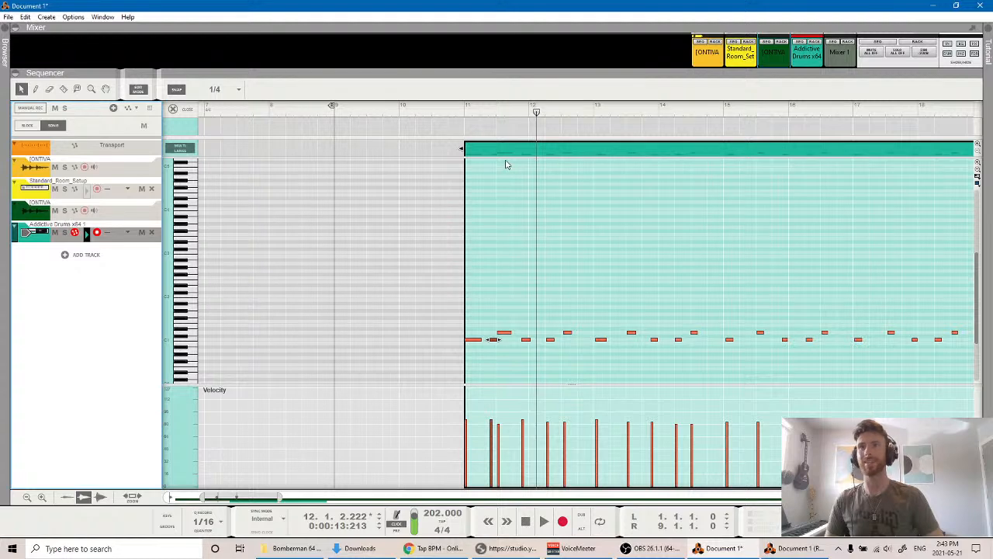
pyautogui.click(463, 112)
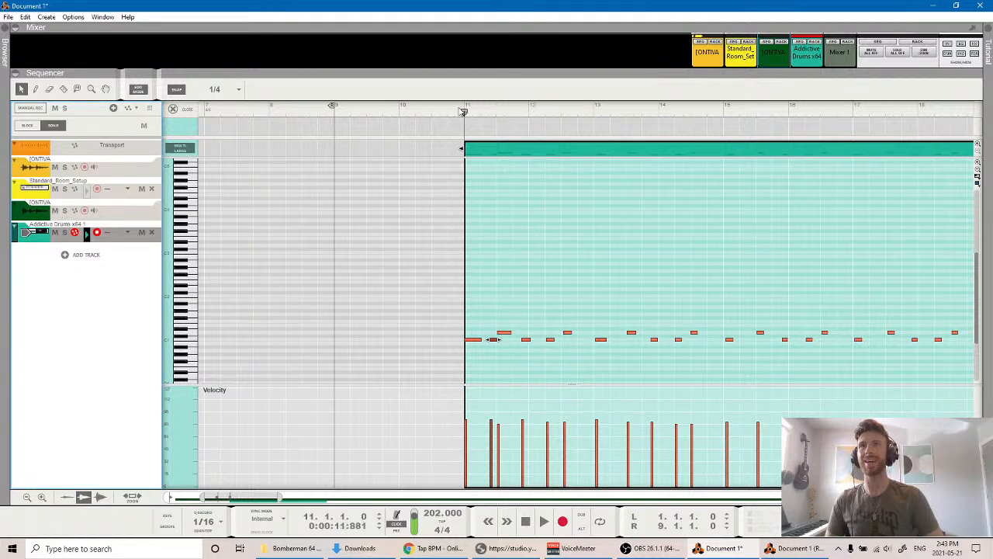
pyautogui.press('space')
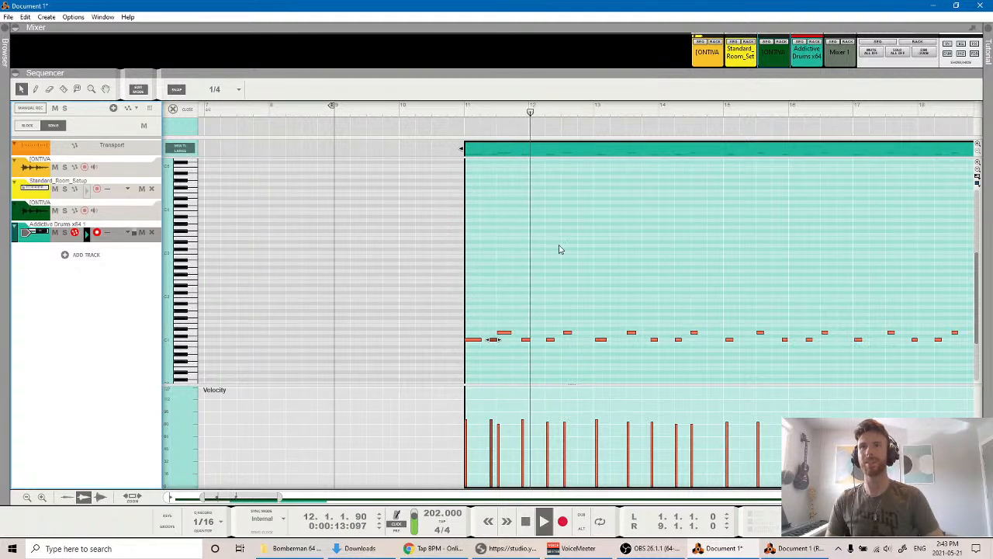
pyautogui.press('space')
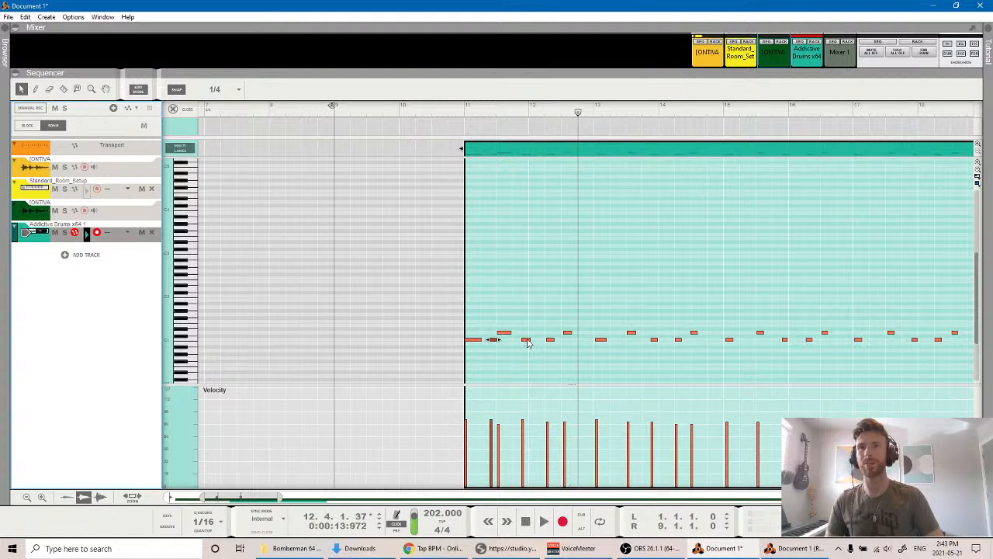
# Try the last C1 kick note of bar 11 at position 11.4.4.89 and play the passage.
pyautogui.moveTo(526, 342); pyautogui.dragTo(531, 342)
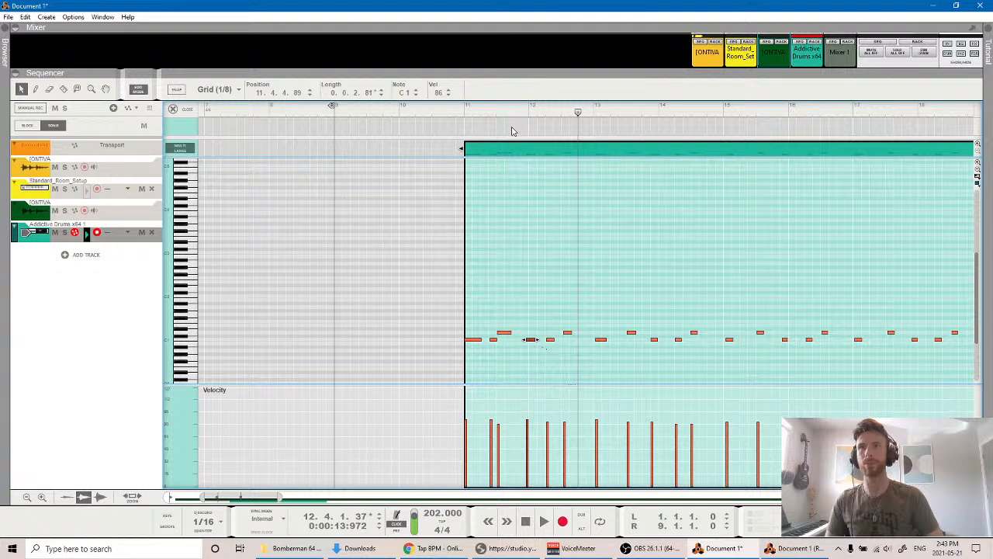
pyautogui.click(475, 110)
pyautogui.press('space')
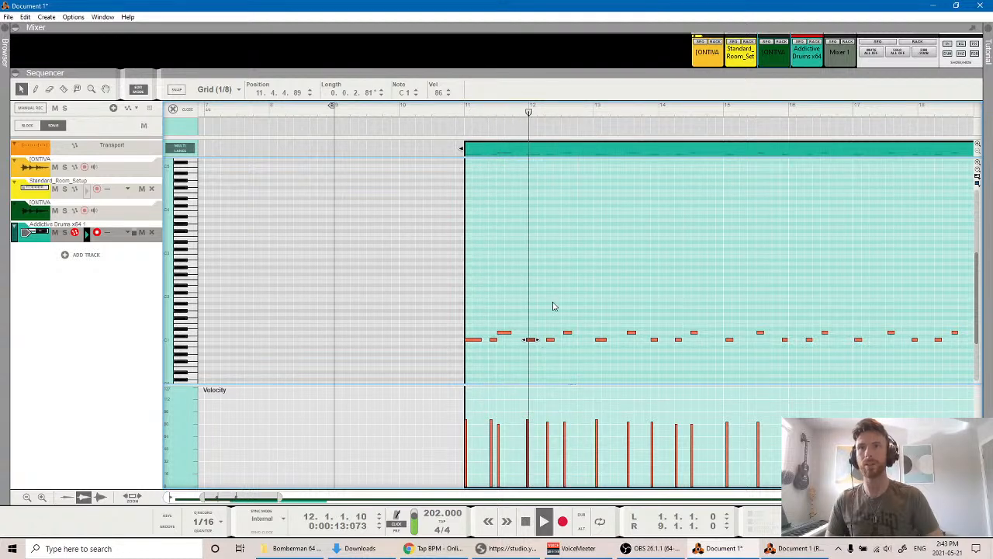
pyautogui.press('space')
# Move the last C1 kick note of bar 11 to 11.3.4.222 and play the part from bar 11 to about bar 13.
pyautogui.moveTo(532, 342); pyautogui.dragTo(516, 342)
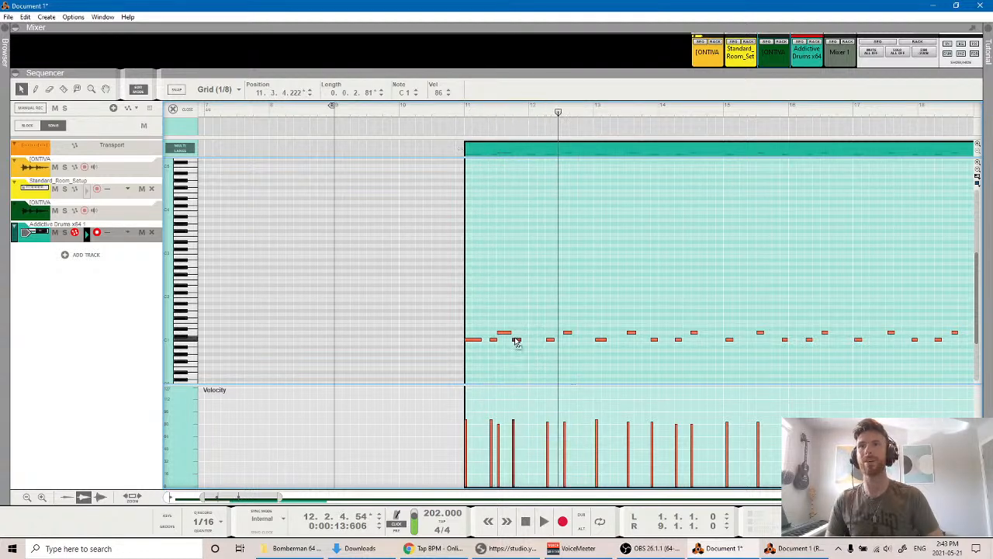
pyautogui.click(464, 109)
pyautogui.press('space')
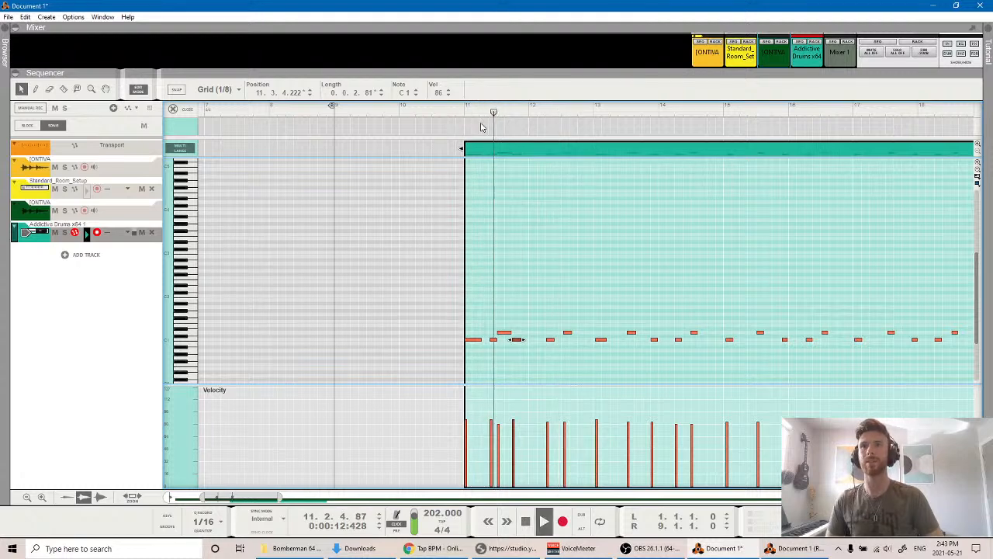
pyautogui.press('space')
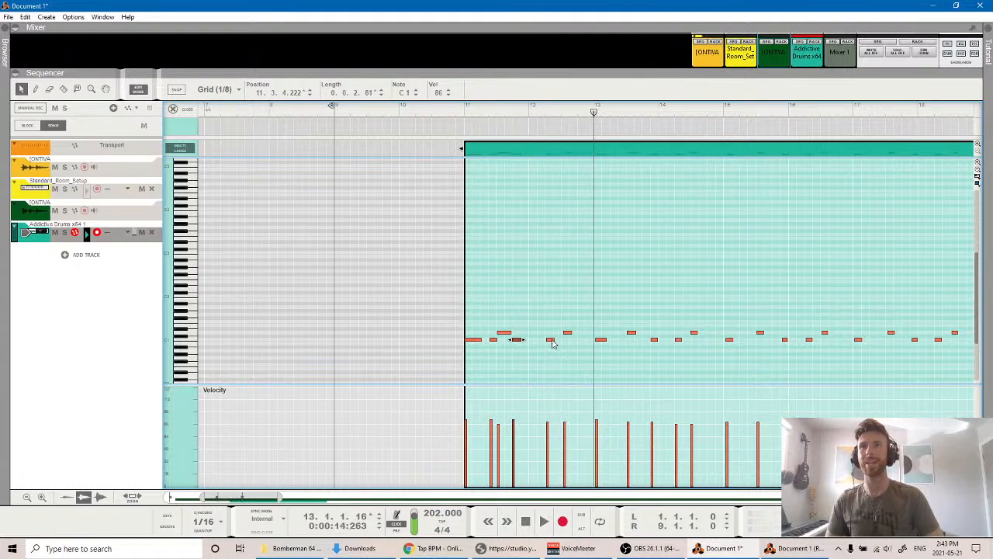
# Shift the D1 snare note in bar 12 to position 12.3.1.58 and deselect it.
pyautogui.click(567, 334)
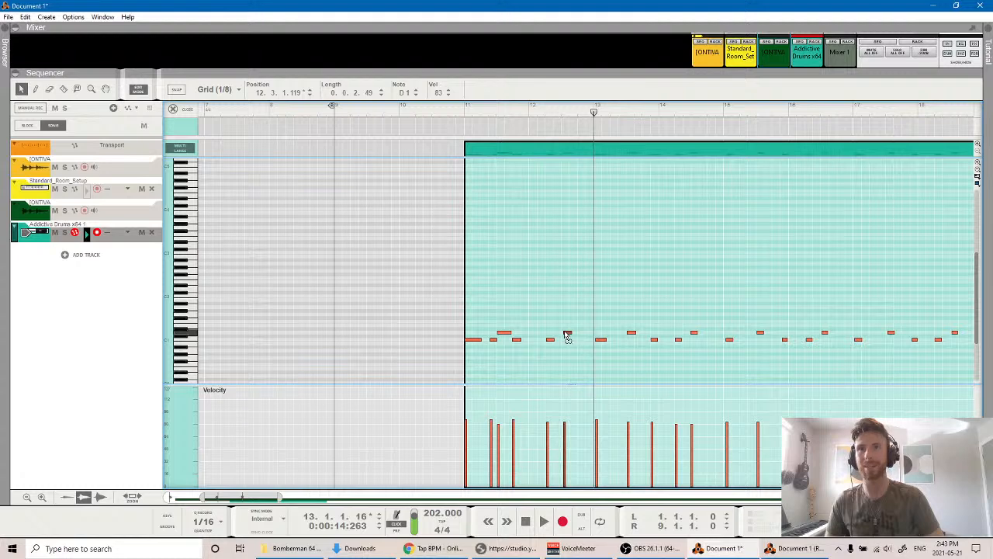
pyautogui.moveTo(567, 337); pyautogui.dragTo(567, 338)
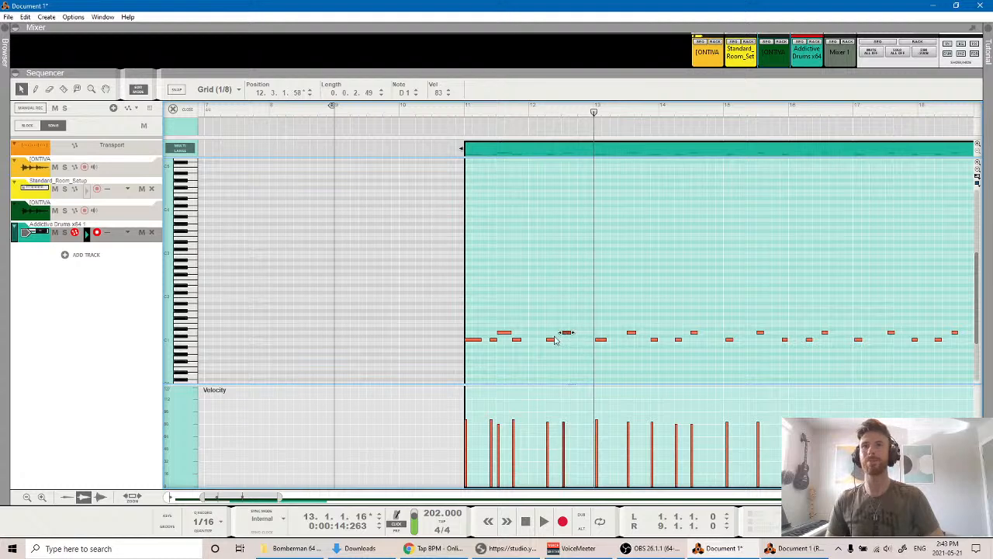
pyautogui.click(585, 349)
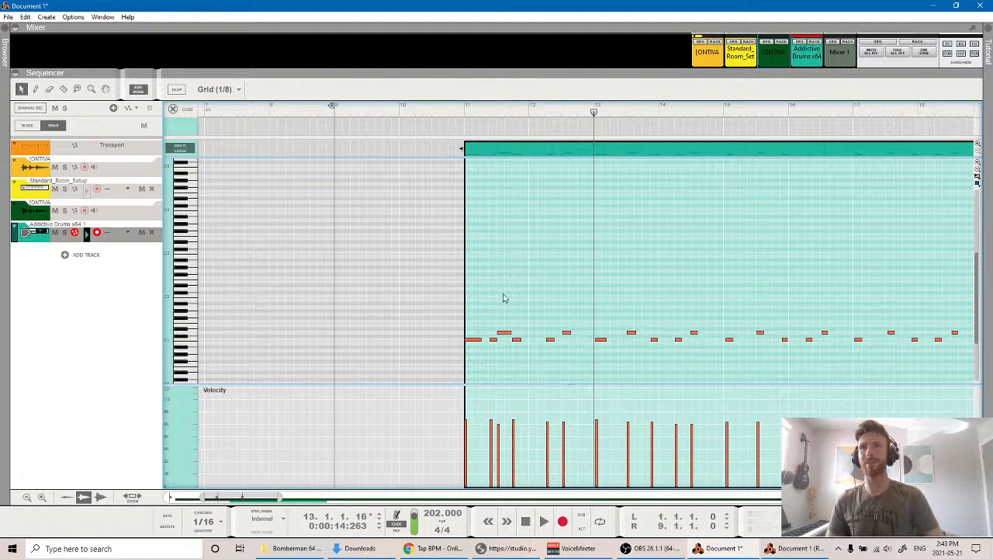
pyautogui.hscroll(5, 512, 351)
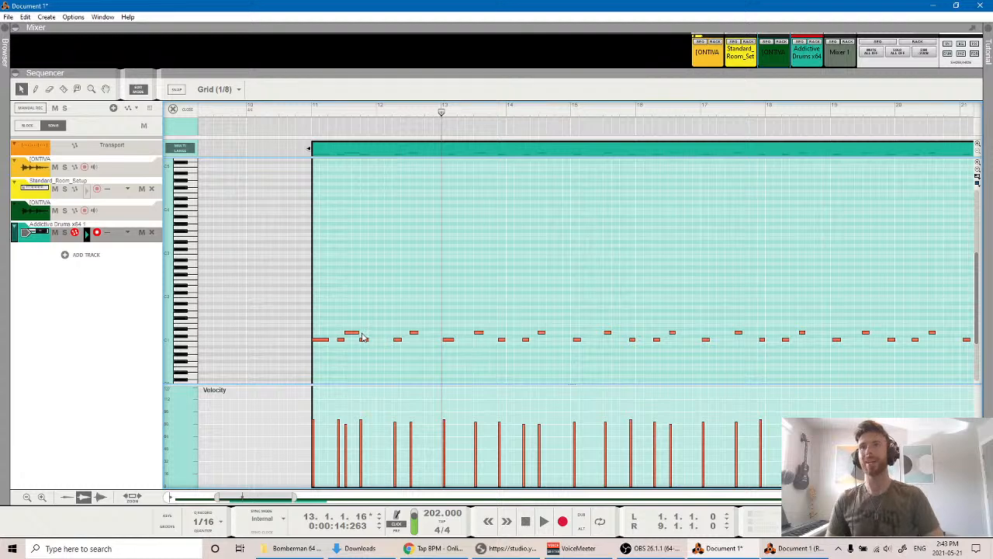
# Shift the C1 kick note at the start of bar 13 to position 12.4.4.228.
pyautogui.moveTo(433, 367); pyautogui.dragTo(317, 330)
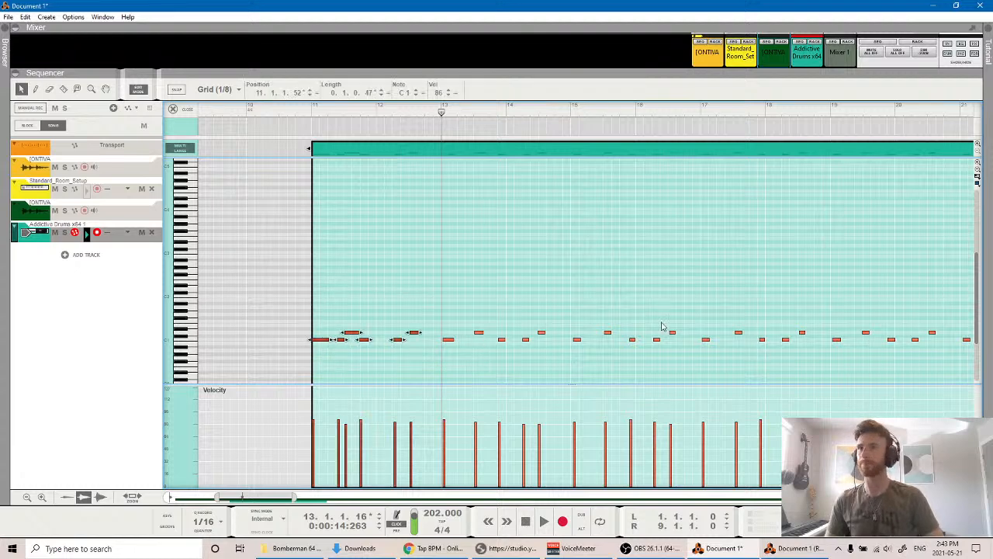
pyautogui.click(435, 353)
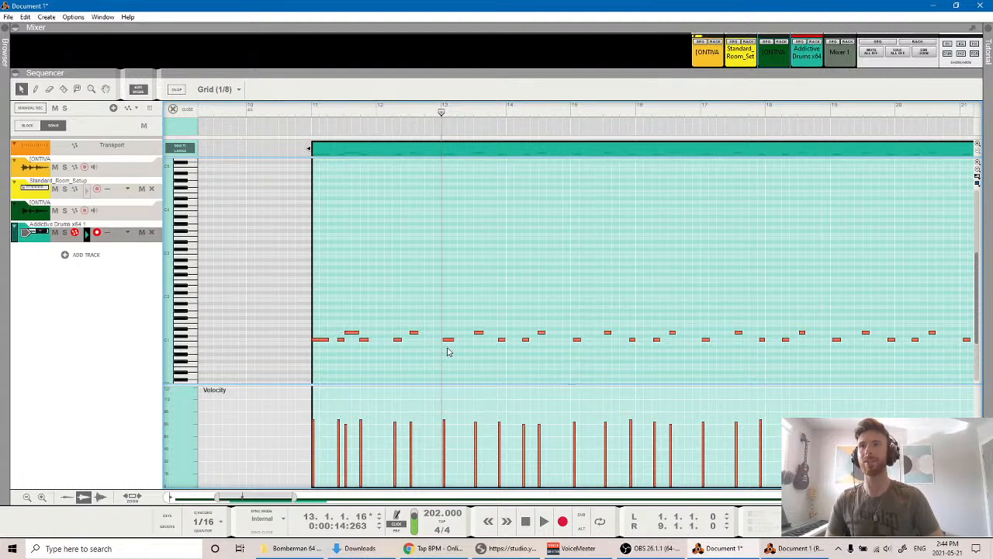
pyautogui.click(302, 112)
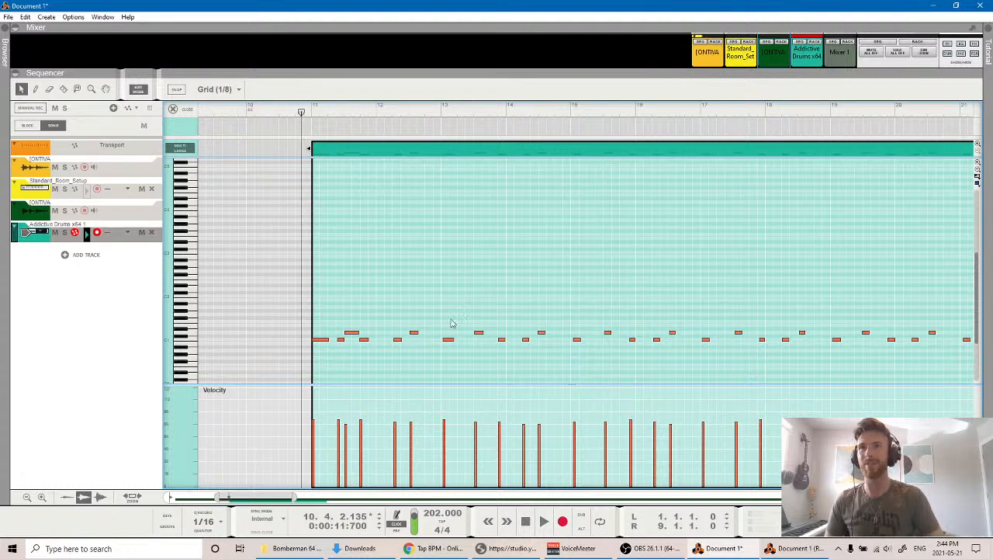
pyautogui.moveTo(448, 341); pyautogui.dragTo(445, 342)
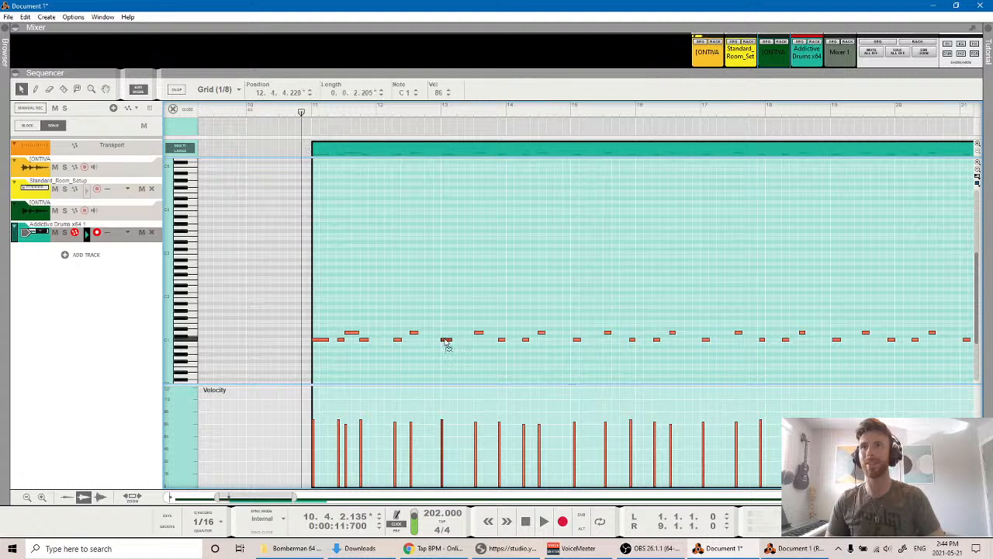
# Add a C1 kick just before the bar 13 snare, try the bar's last kick at 13.3.3.93 and play the passage.
pyautogui.click(501, 340)
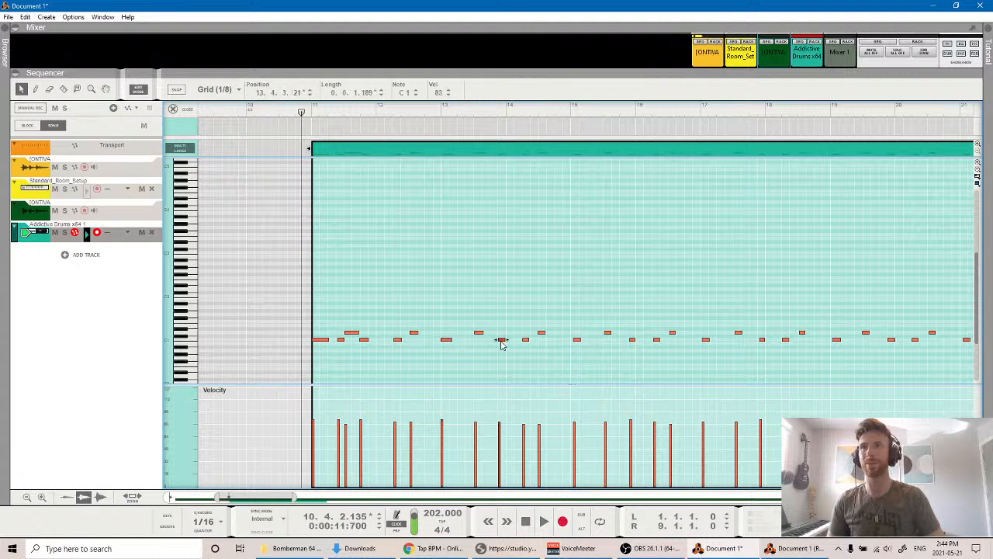
pyautogui.moveTo(491, 341)
pyautogui.mouseDown()
pyautogui.moveTo(469, 342)
pyautogui.moveTo(499, 345)
pyautogui.moveTo(488, 341)
pyautogui.mouseUp()
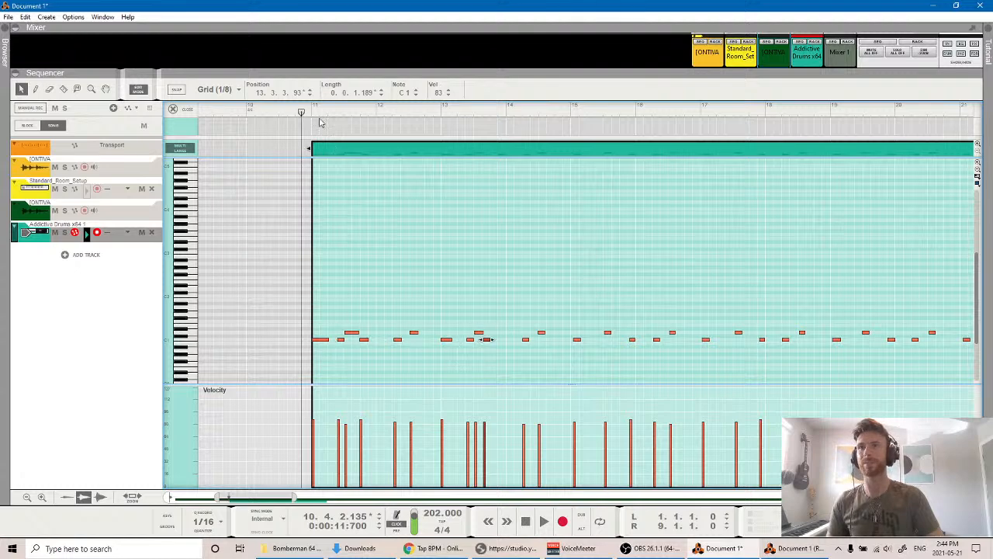
pyautogui.press('space')
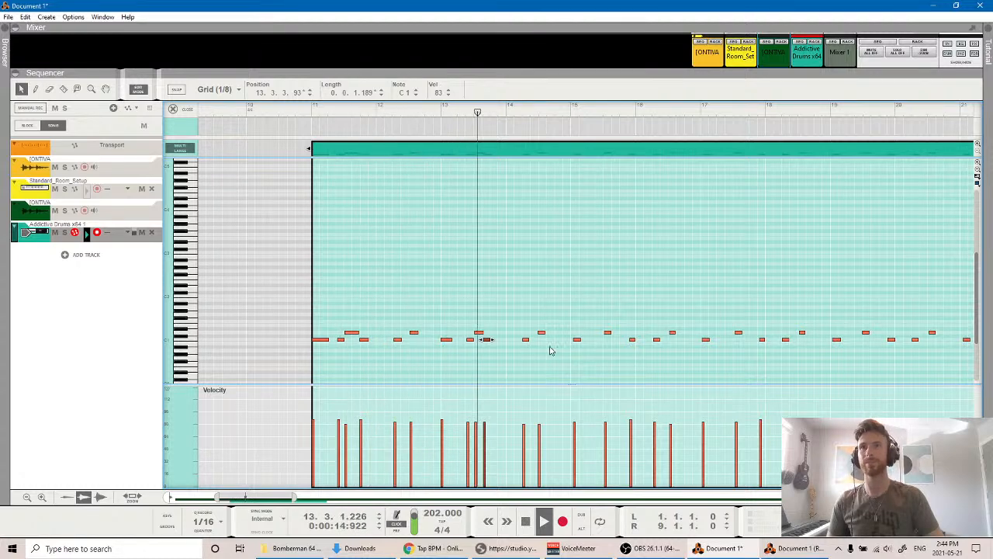
pyautogui.press('space')
# Move the last C1 kick of bar 13 to 13.4.1.42, deselect it and play from just before bar 11.
pyautogui.moveTo(488, 344); pyautogui.dragTo(497, 347)
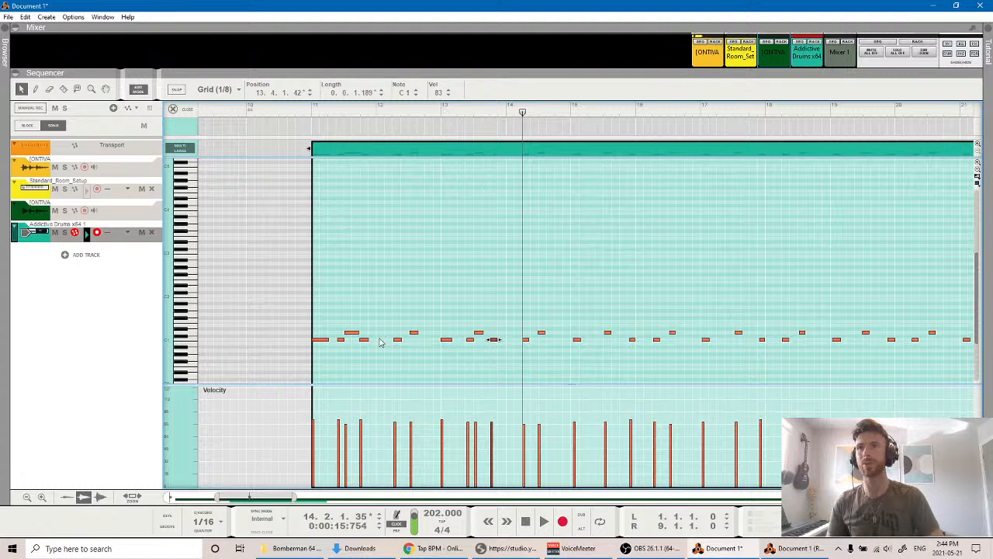
pyautogui.click(495, 346)
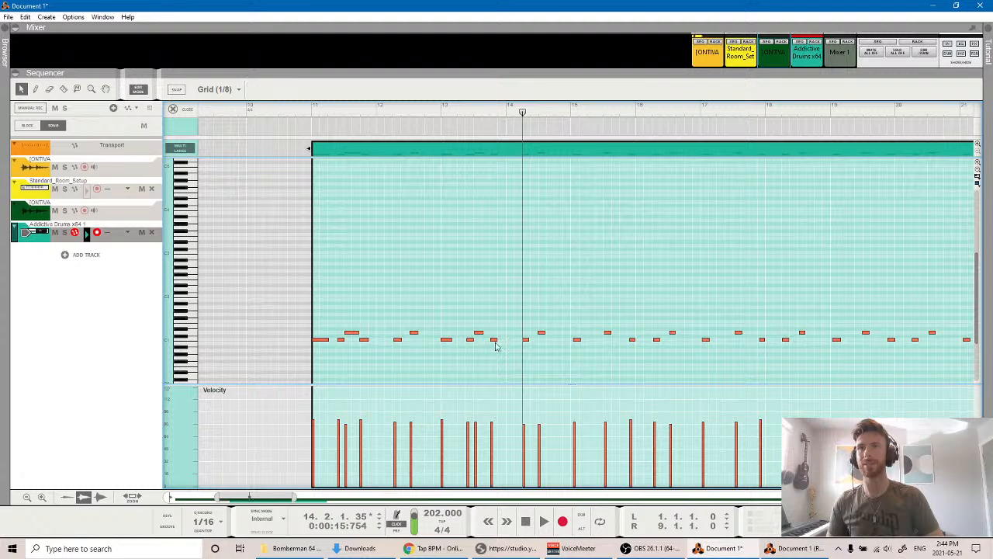
pyautogui.click(307, 111)
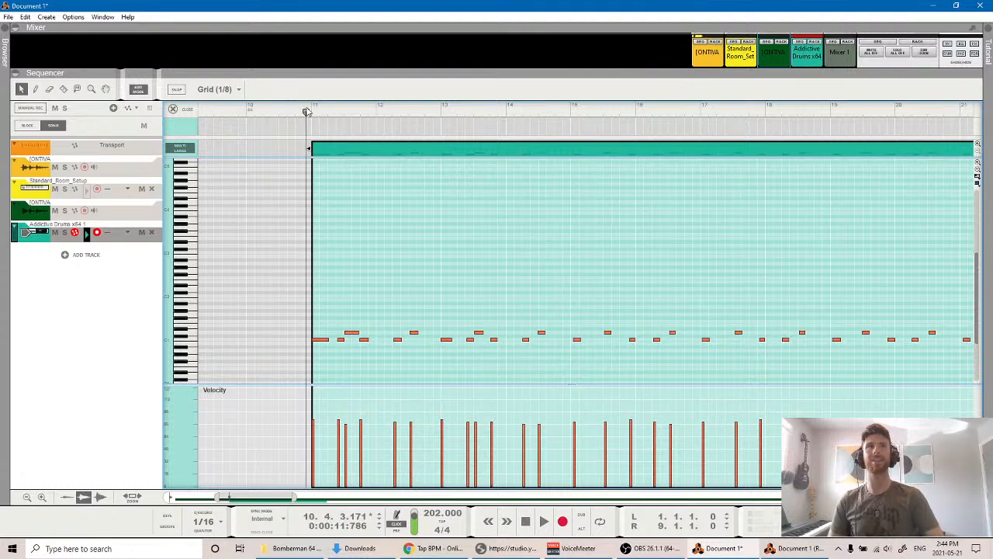
pyautogui.press('space')
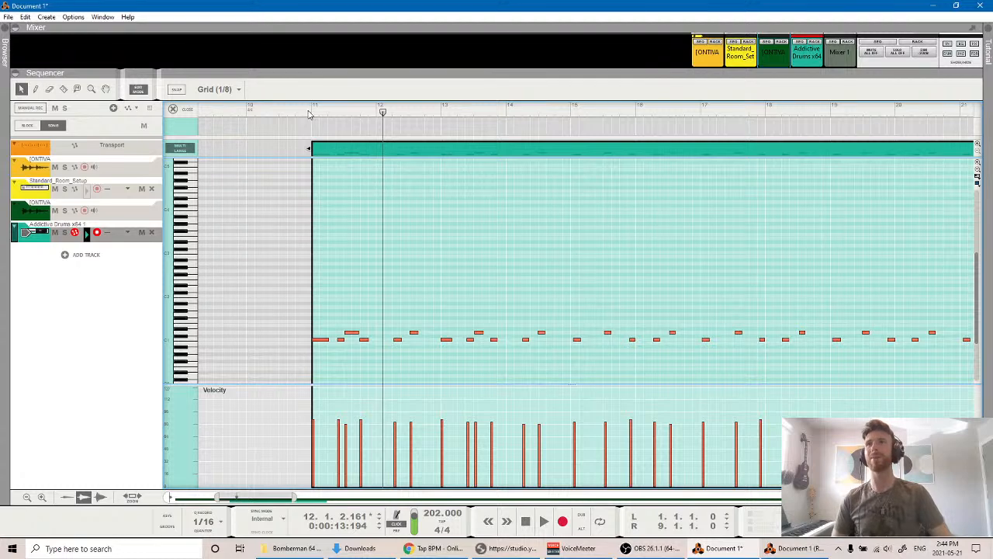
pyautogui.click(308, 112)
pyautogui.press('space')
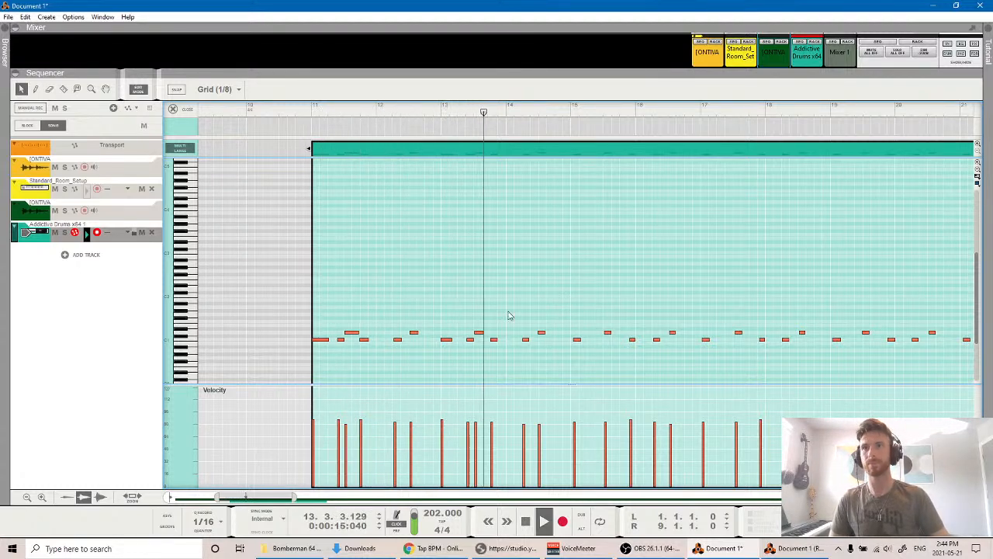
# Shift the C1 kick of bar 12 to 12.2.1.30 and add a C1 kick before the bar 15 snare at 15.2.3.55.
pyautogui.click(397, 341)
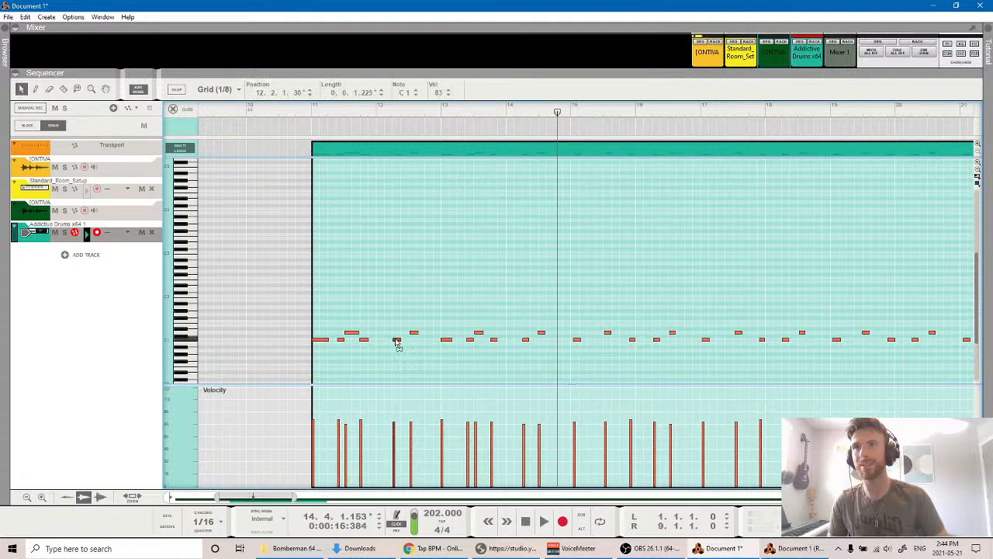
pyautogui.moveTo(579, 345); pyautogui.dragTo(602, 343)
pyautogui.click(577, 340)
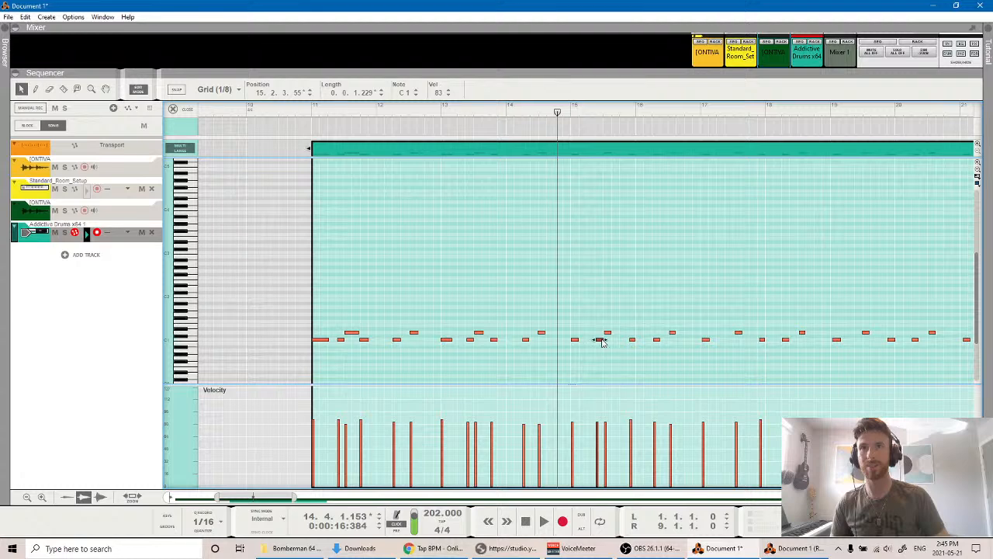
# Play through bar 15 and move that bar's last C1 kick note to 15.3.4.232.
pyautogui.press('space')
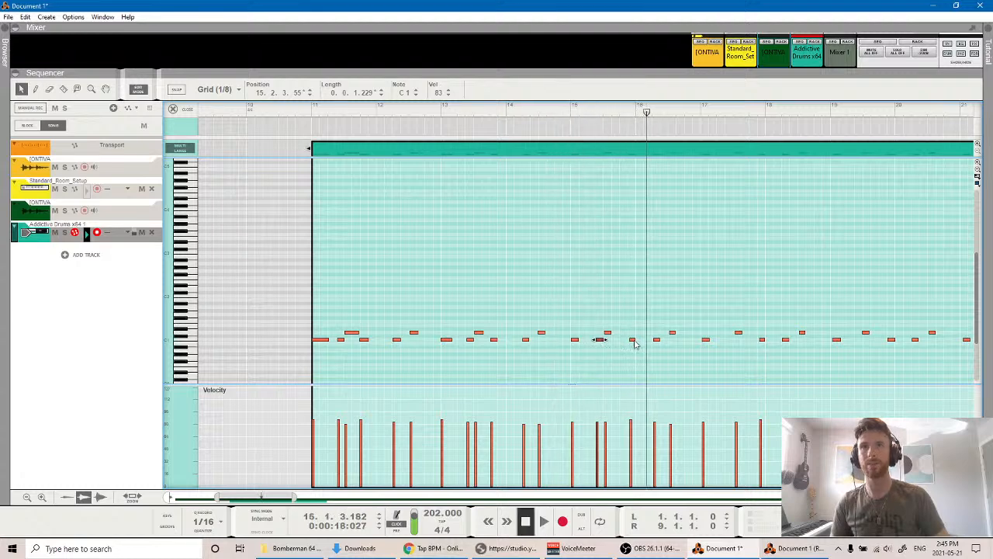
pyautogui.press('space')
pyautogui.moveTo(633, 344); pyautogui.dragTo(622, 344)
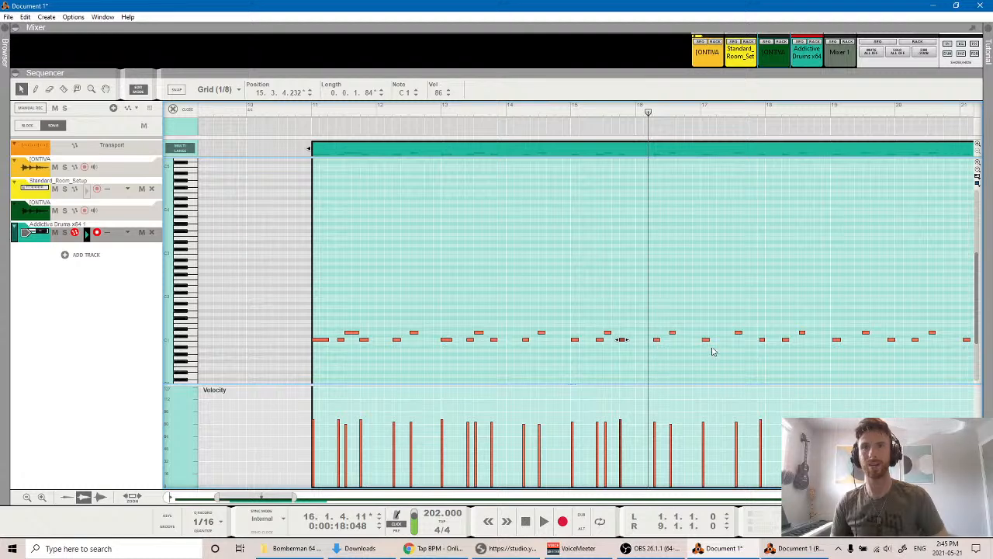
# Nudge the opening kick and the snare of bar 17 slightly earlier and add a C1 kick at 17.2.3.48.
pyautogui.hscroll(5, 712, 349)
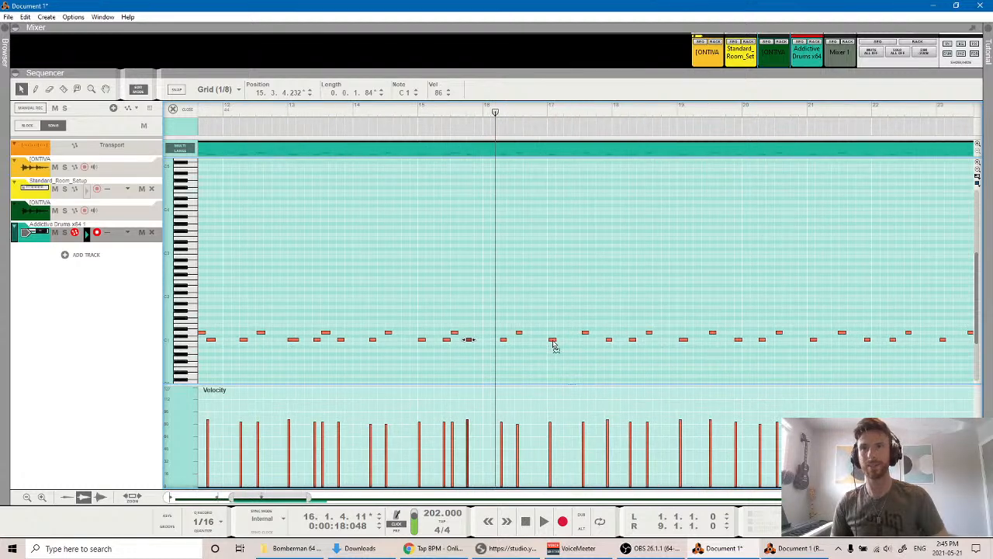
pyautogui.click(553, 341)
pyautogui.click(586, 334)
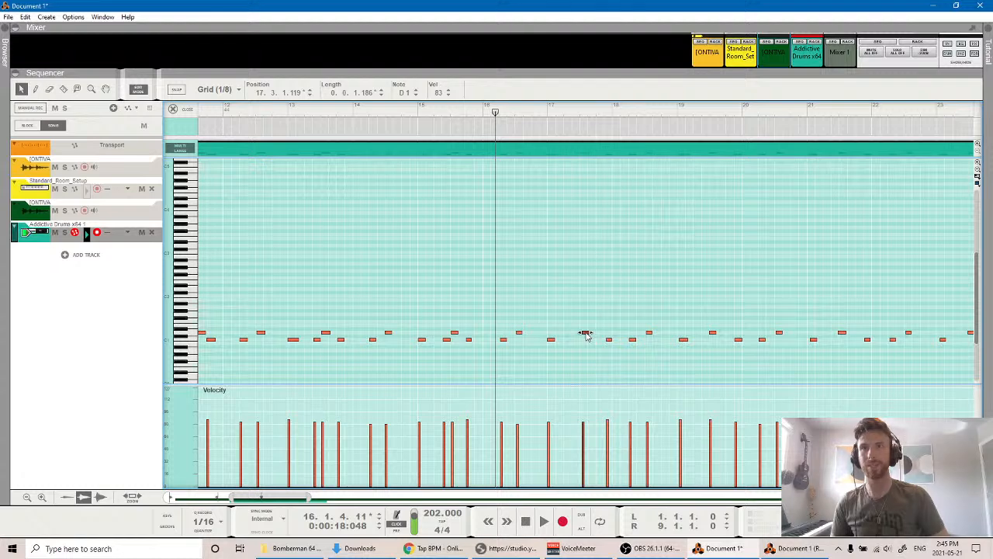
pyautogui.moveTo(586, 335); pyautogui.dragTo(579, 349)
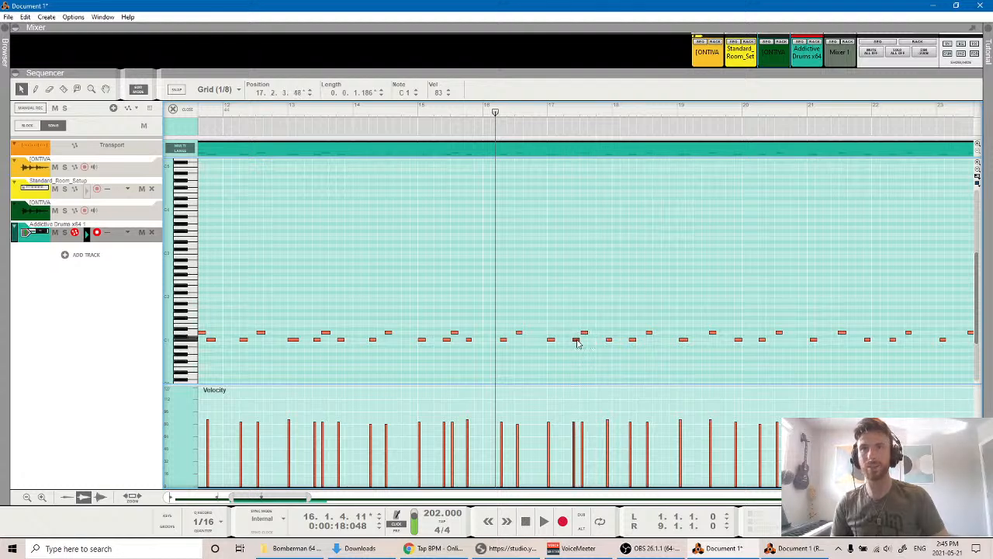
# Play through bar 17, move its last C1 kick to 17.4.1.17 and play again from just before bar 17.
pyautogui.press('space')
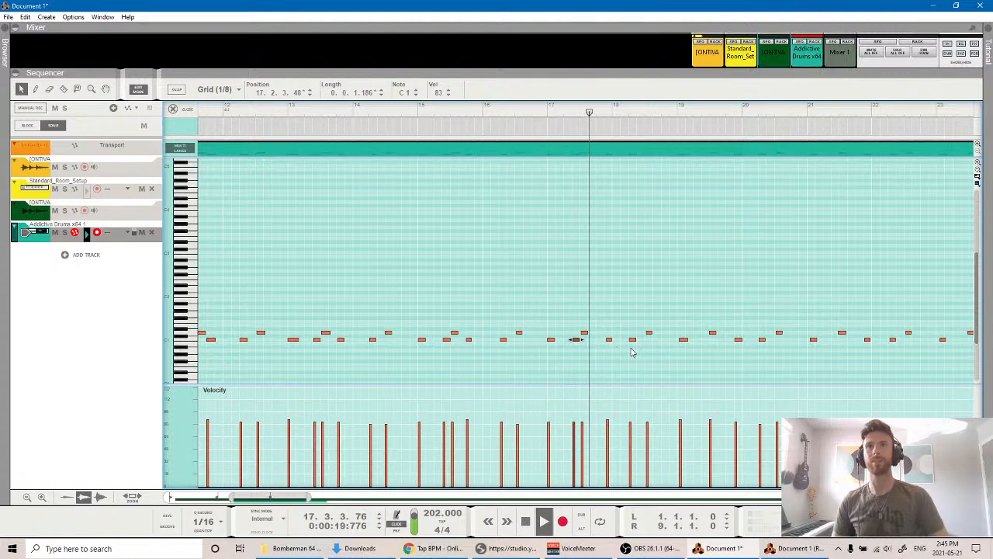
pyautogui.moveTo(609, 340); pyautogui.dragTo(596, 344)
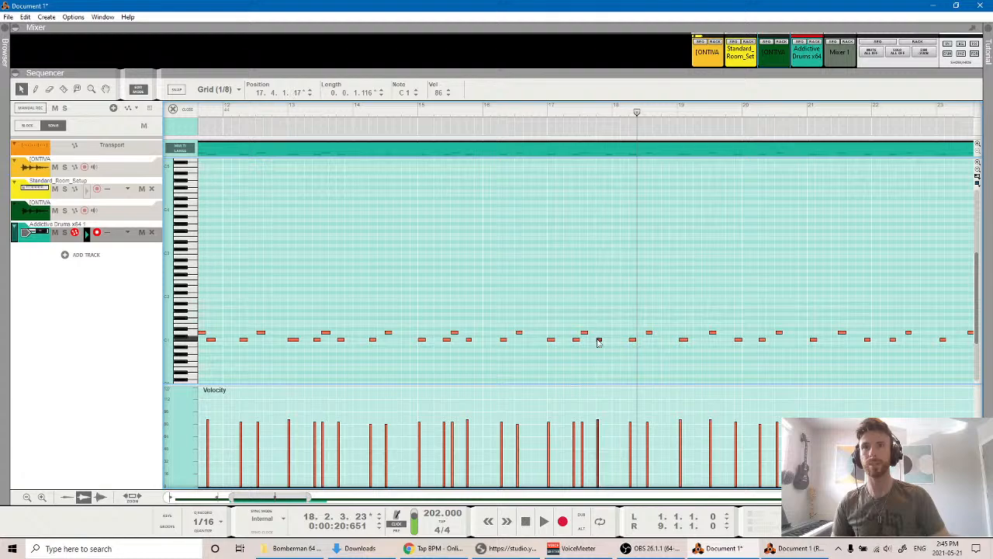
pyautogui.click(541, 114)
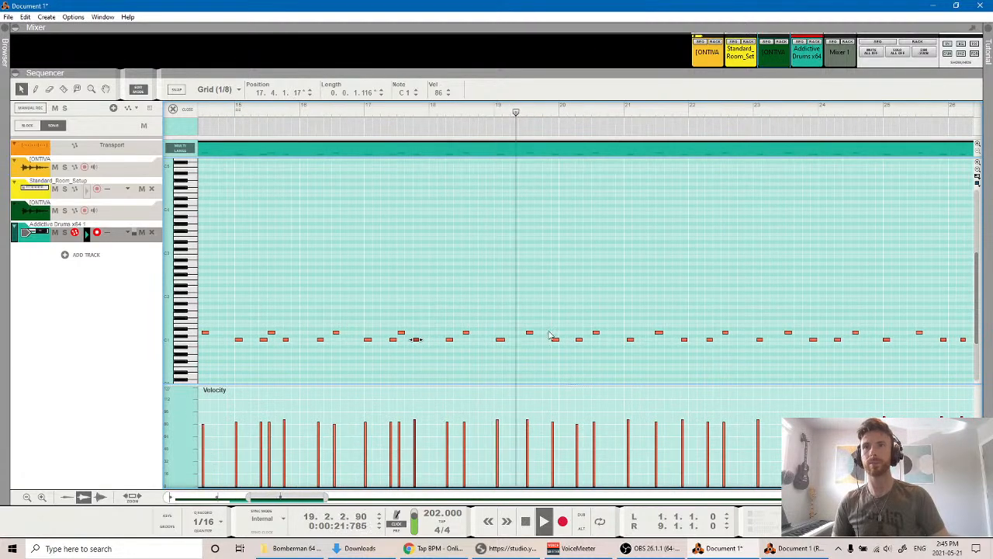
# Copy the opening C1 kick of bar 19 to 19.2.3.38, just before that bar's snare.
pyautogui.doubleClick(500, 339)
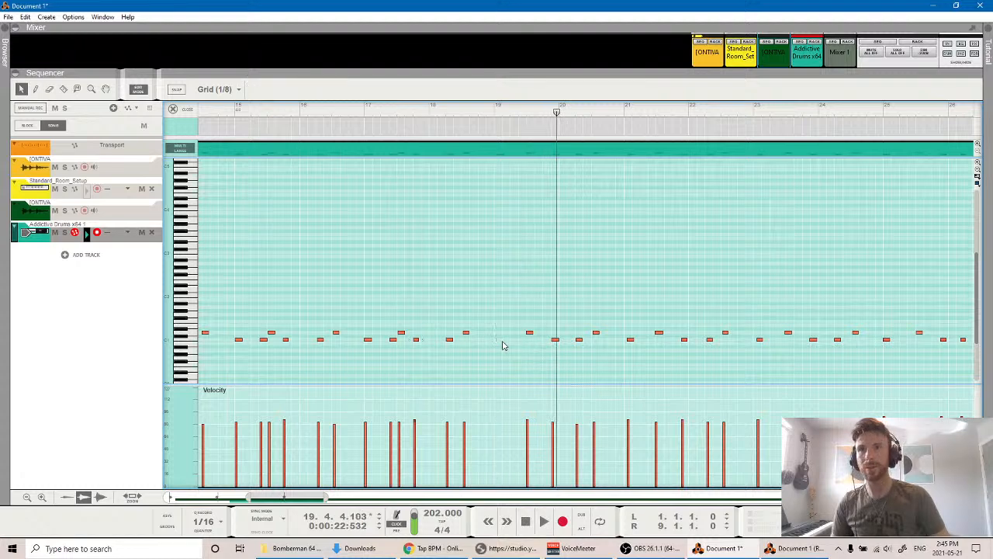
pyautogui.doubleClick(502, 342)
pyautogui.moveTo(503, 344); pyautogui.dragTo(523, 341)
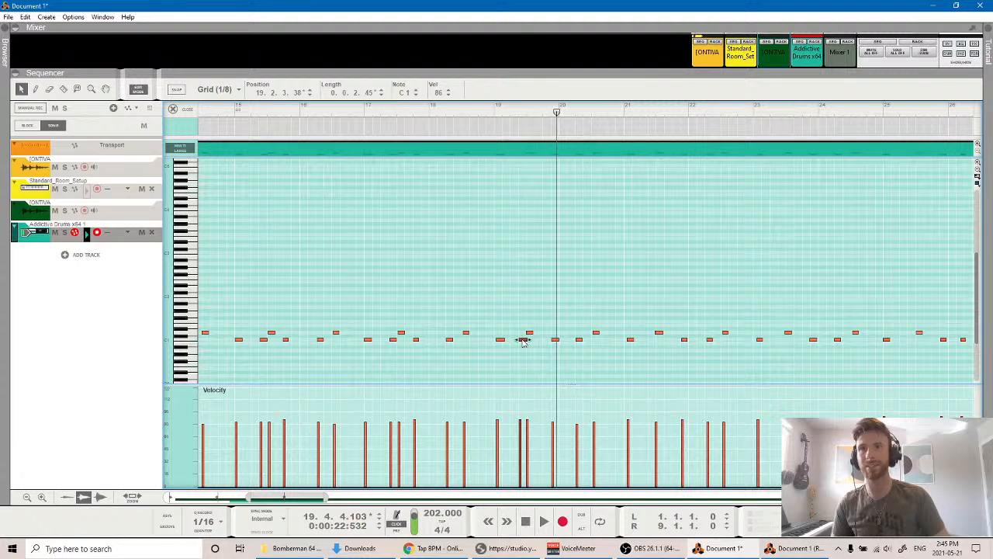
# Play bar 19, move its last C1 kick to 19.3.4.232 and play from bar 19 into bar 21.
pyautogui.press('space')
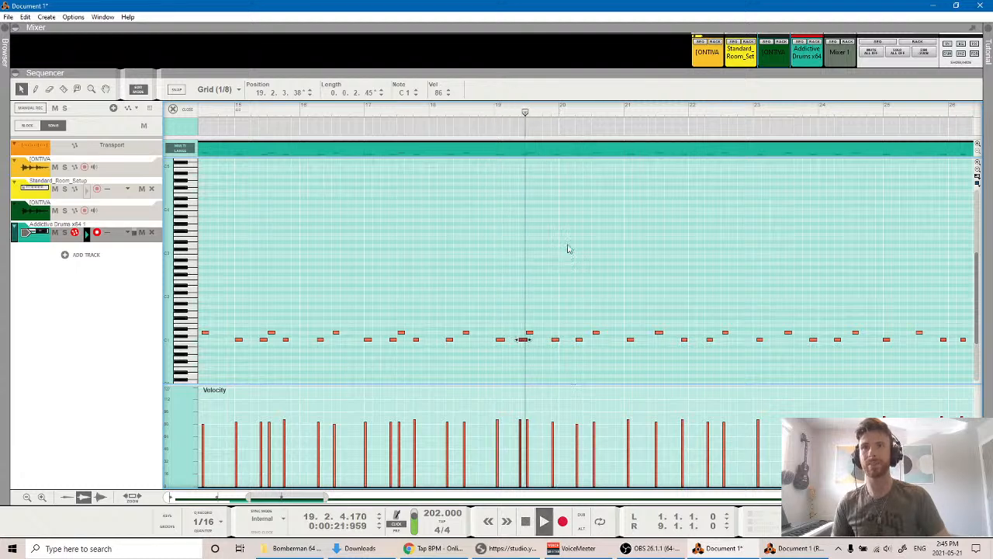
pyautogui.press('space')
pyautogui.moveTo(556, 339); pyautogui.dragTo(548, 346)
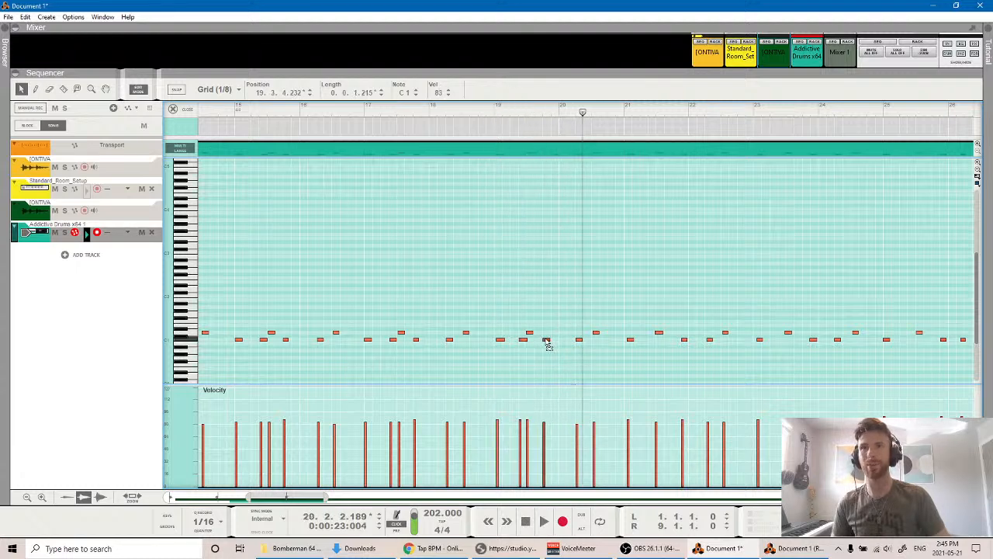
pyautogui.click(497, 111)
pyautogui.press('space')
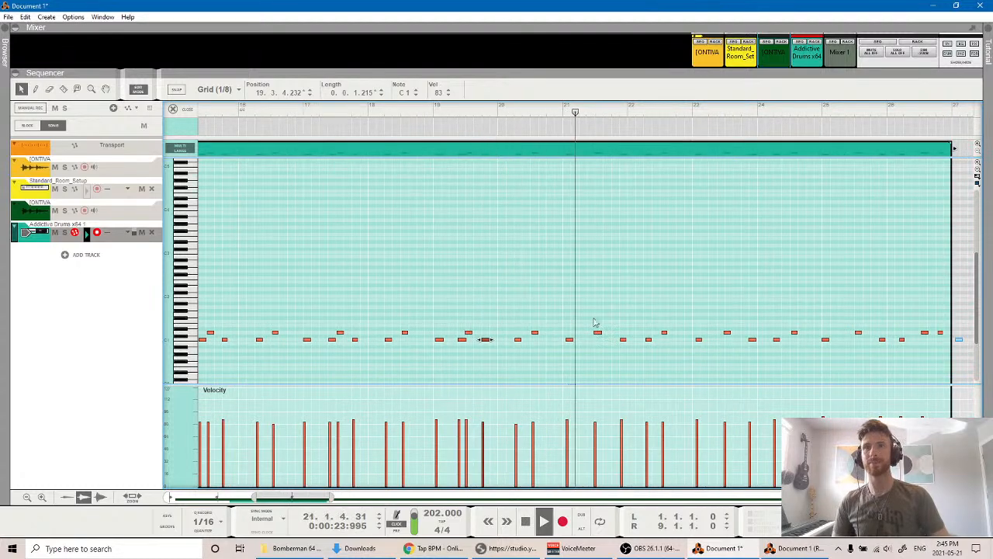
# Shift the opening C1 kick of bar 21 to 21.1.1.53 and copy it to just before the snare and to 21.3.3.41.
pyautogui.press('space')
pyautogui.moveTo(567, 342); pyautogui.dragTo(563, 344)
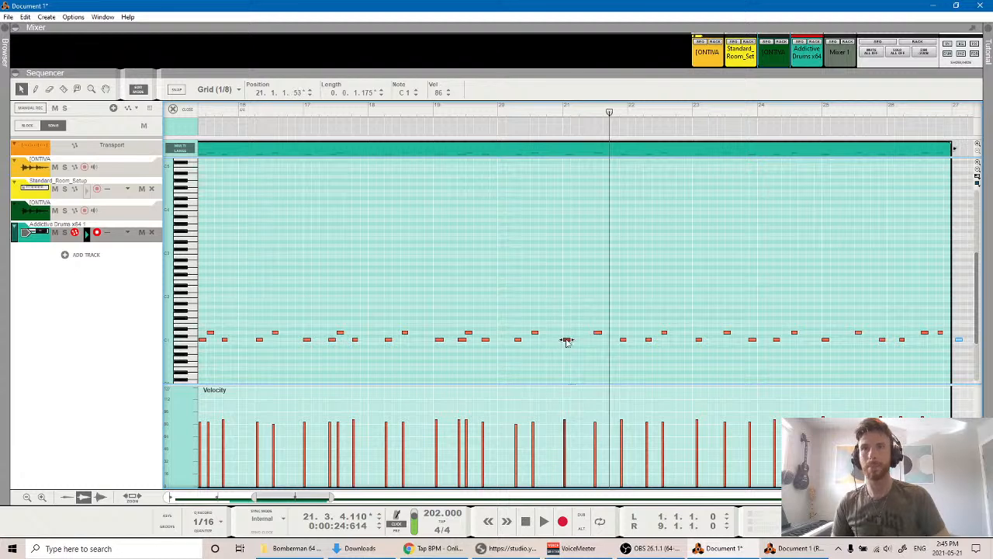
pyautogui.moveTo(567, 342); pyautogui.dragTo(607, 343)
# Play bar 21, move the kick added after its snare slightly later and delete the bar's final C1 kick.
pyautogui.click(560, 114)
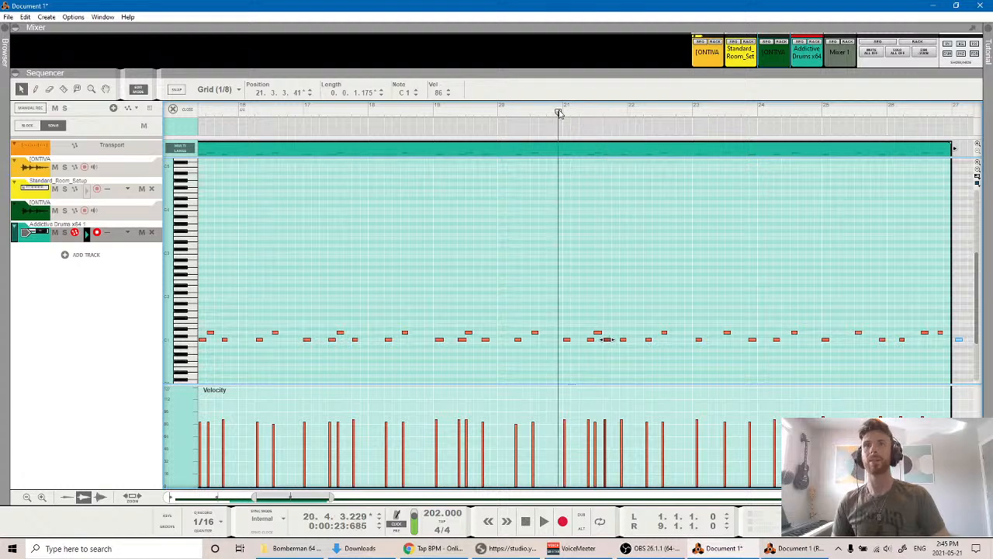
pyautogui.press('space')
pyautogui.hscroll(3, 656, 285)
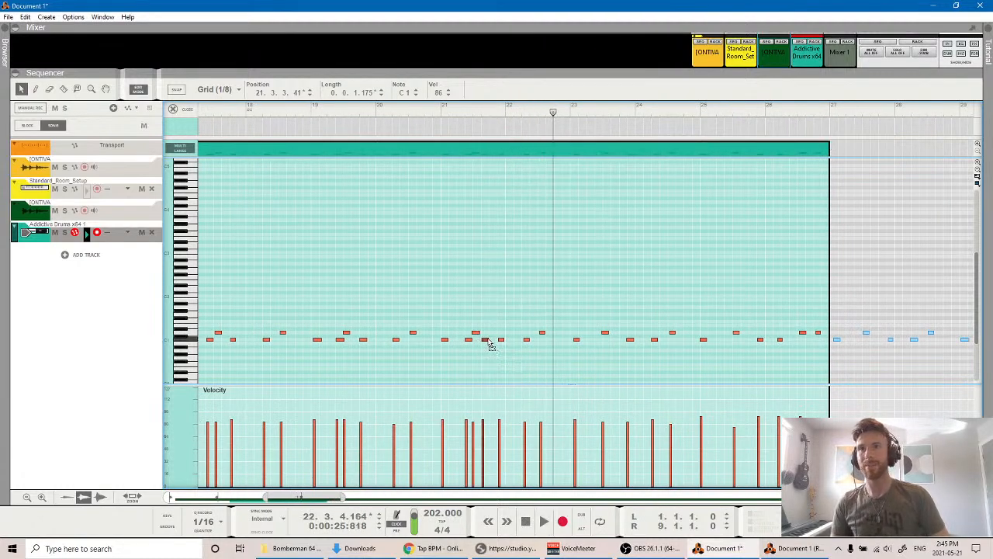
pyautogui.moveTo(489, 344); pyautogui.dragTo(506, 344)
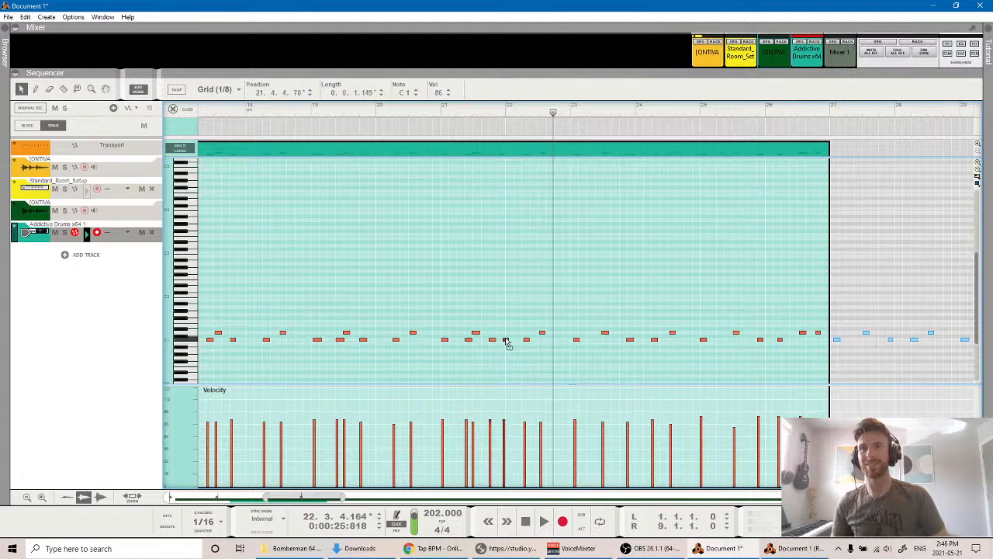
pyautogui.press('Delete')
# Add a C1 kick before the bar 23 snare, move the bar's last kick to 23.4.1.28 and play from just before bar 23.
pyautogui.press('space')
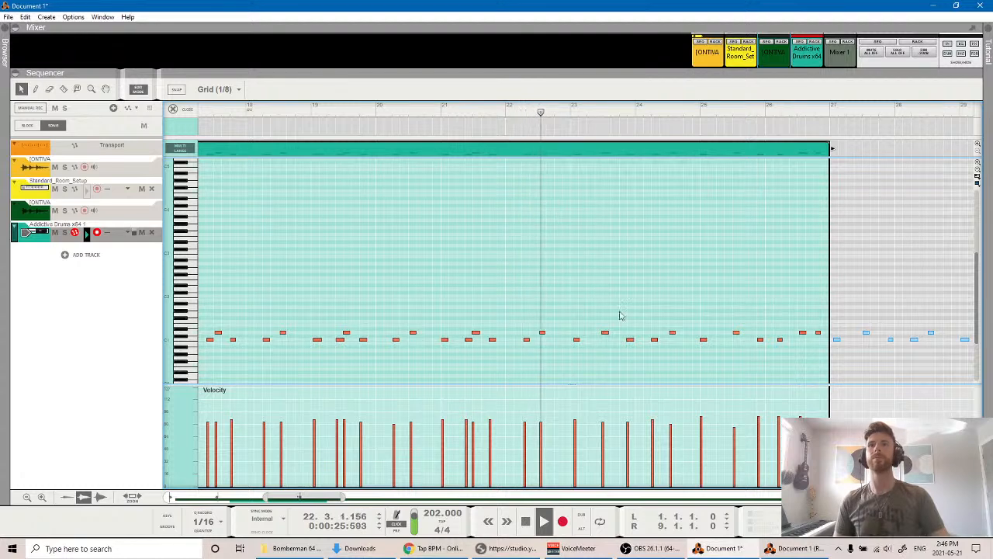
pyautogui.press('space')
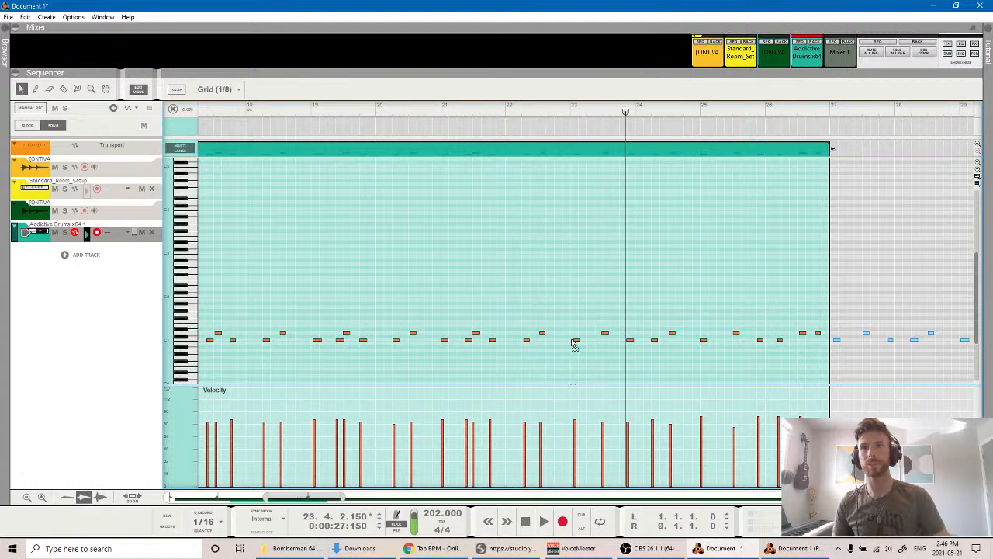
pyautogui.moveTo(574, 344); pyautogui.dragTo(621, 344)
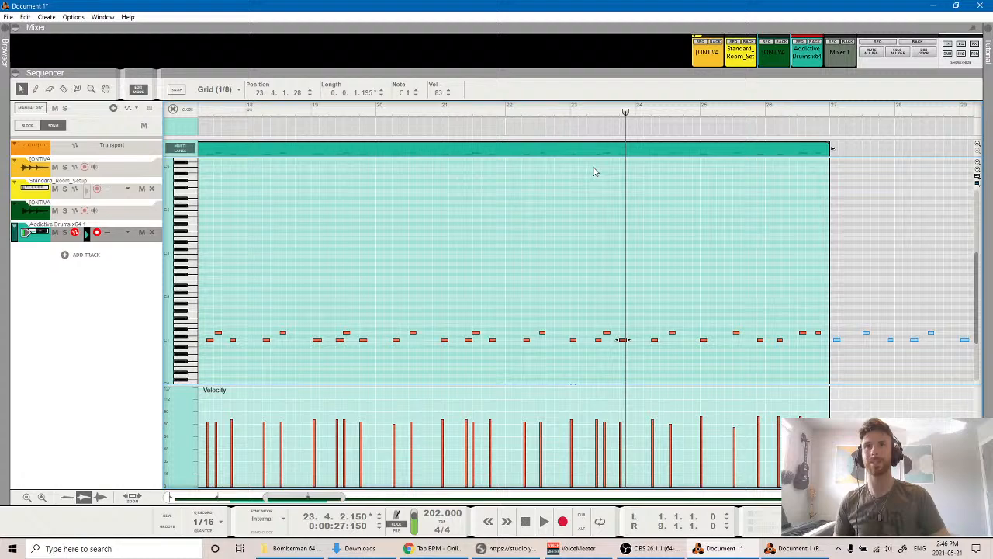
pyautogui.click(558, 115)
pyautogui.press('space')
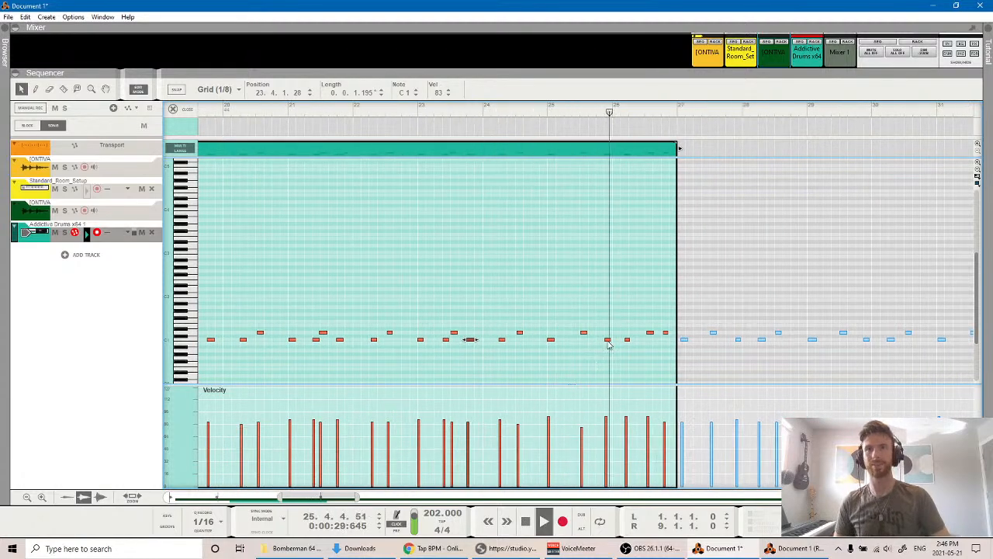
# Stop playback and set the velocity of bar 25's D1 snare to 91.
pyautogui.press('space')
pyautogui.click(608, 341)
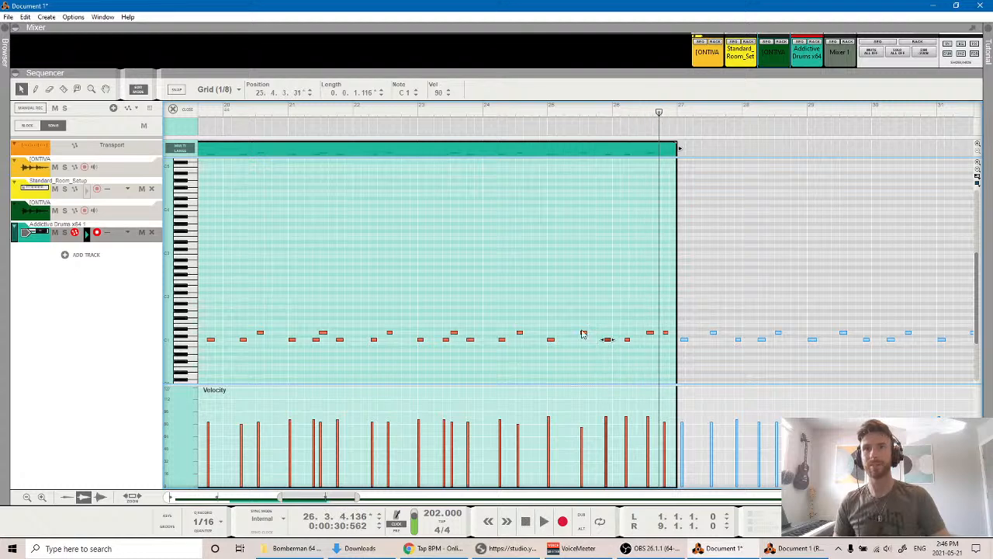
pyautogui.click(582, 336)
pyautogui.click(585, 334)
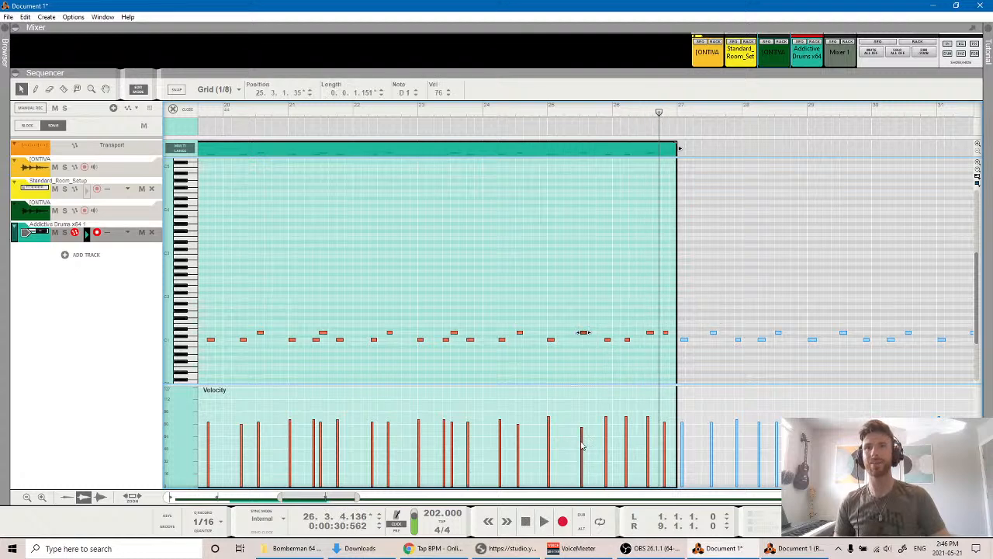
pyautogui.moveTo(440, 93); pyautogui.dragTo(444, 69)
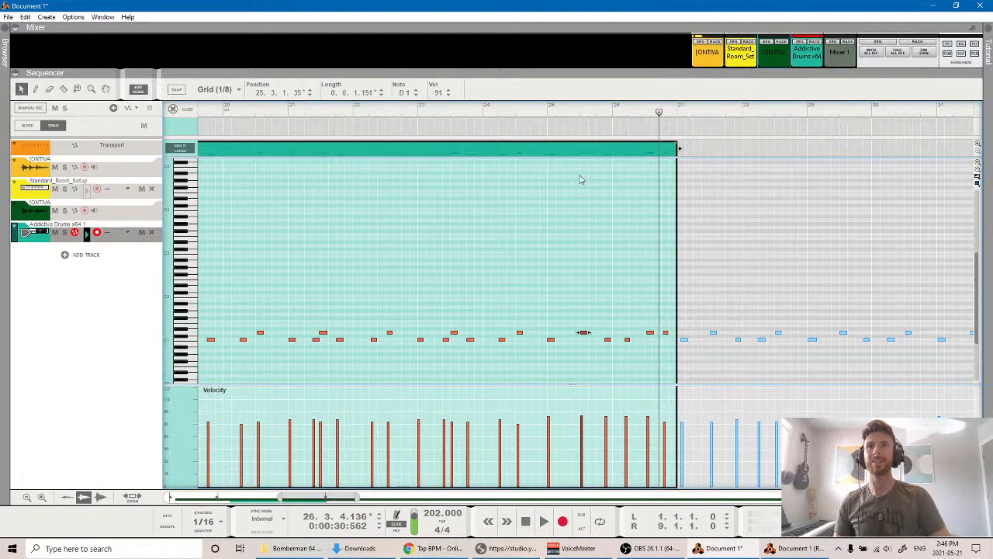
# Copy bar 25's opening C1 kick to just before its snare, move the kick after the snare to 25.4.1.21 and play from bar 25.
pyautogui.click(550, 340)
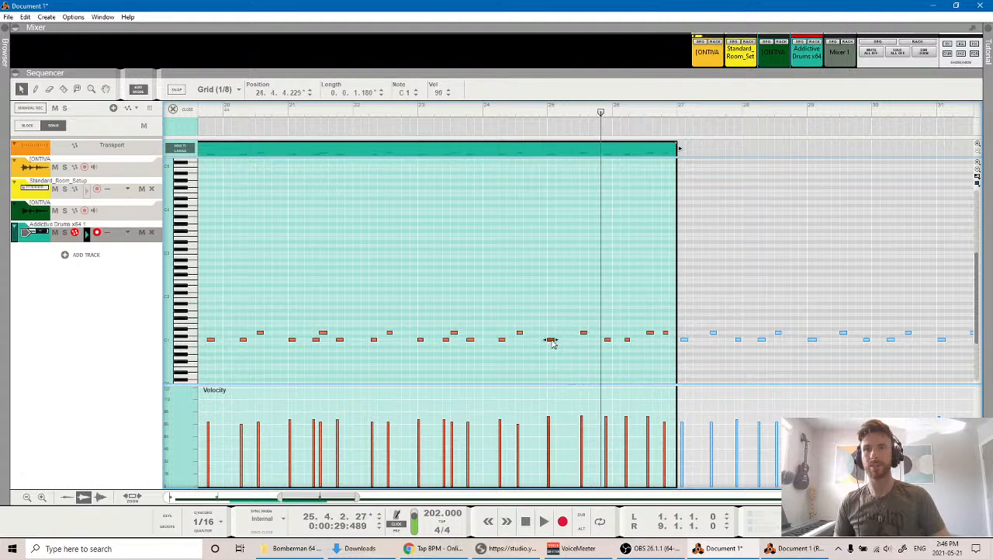
pyautogui.moveTo(550, 340); pyautogui.dragTo(602, 344)
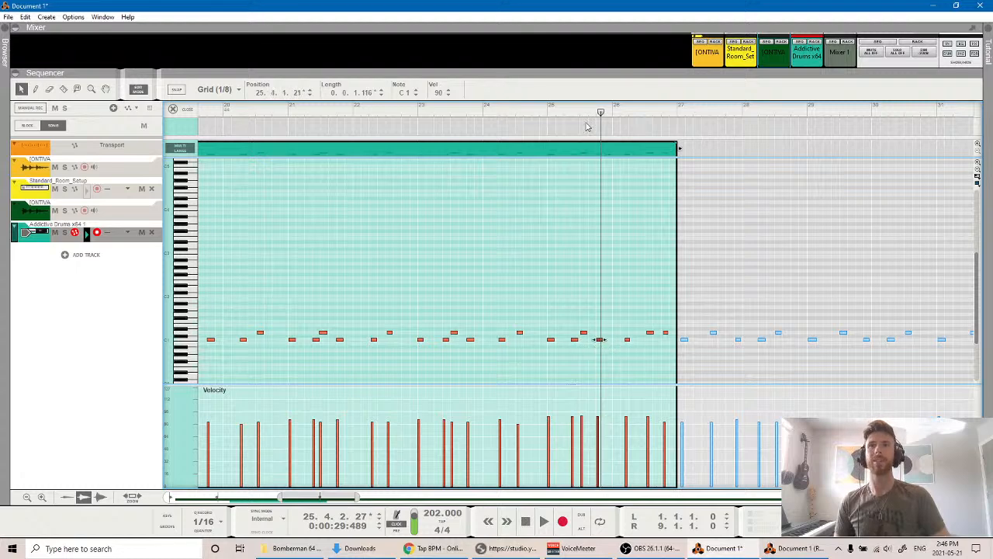
pyautogui.click(543, 112)
pyautogui.press('space')
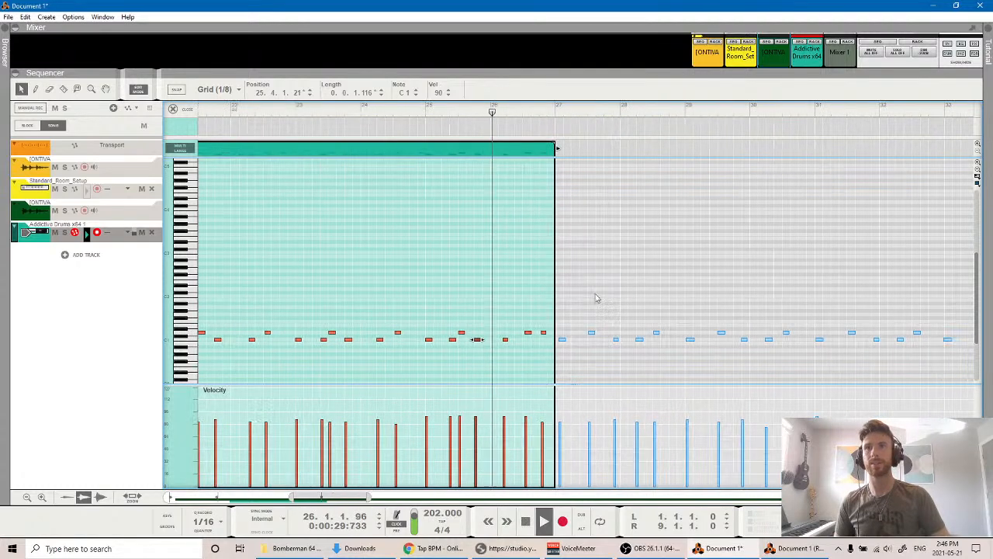
pyautogui.press('space')
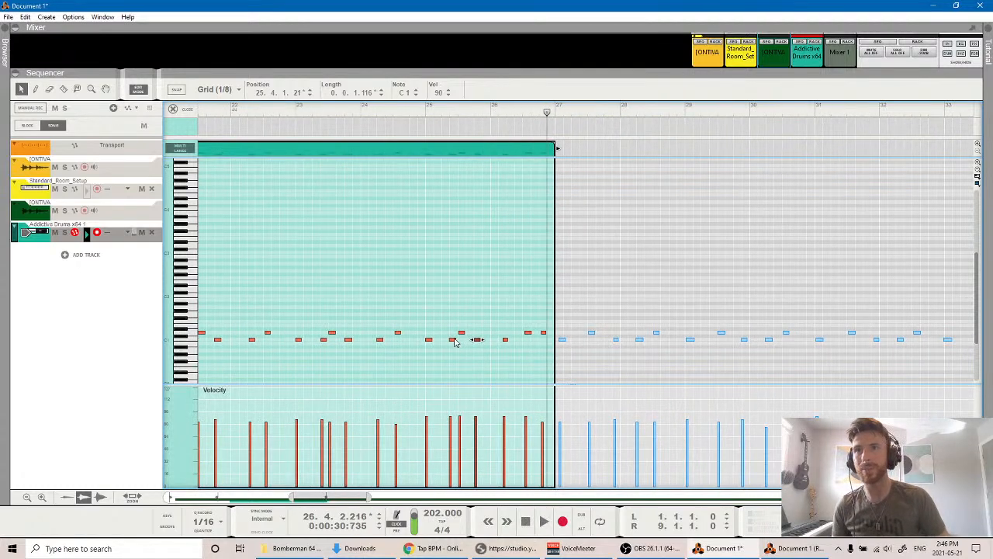
# Shift the added C1 kick before the bar 25 snare to 25.2.3.19 and play bar 25.
pyautogui.click(453, 340)
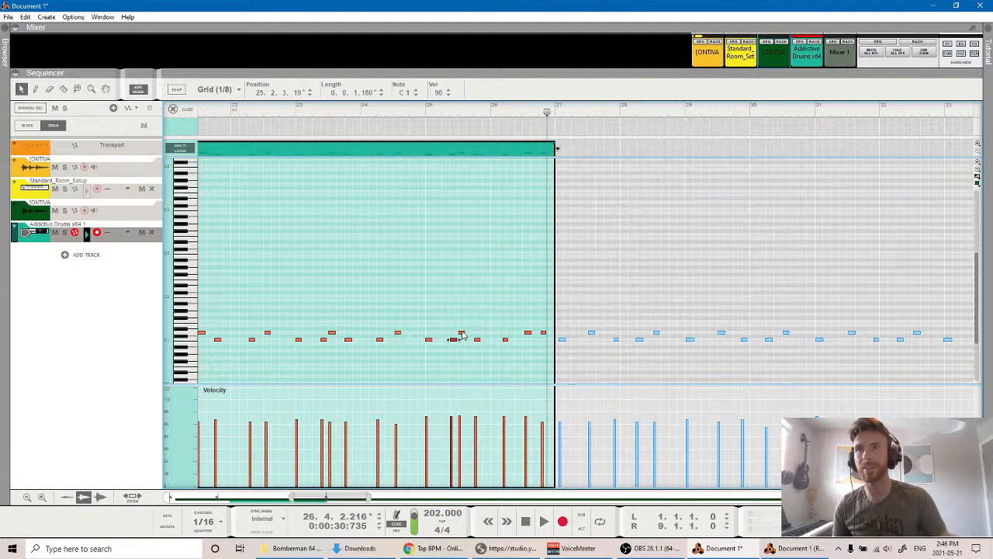
pyautogui.click(461, 333)
pyautogui.click(445, 108)
pyautogui.press('space')
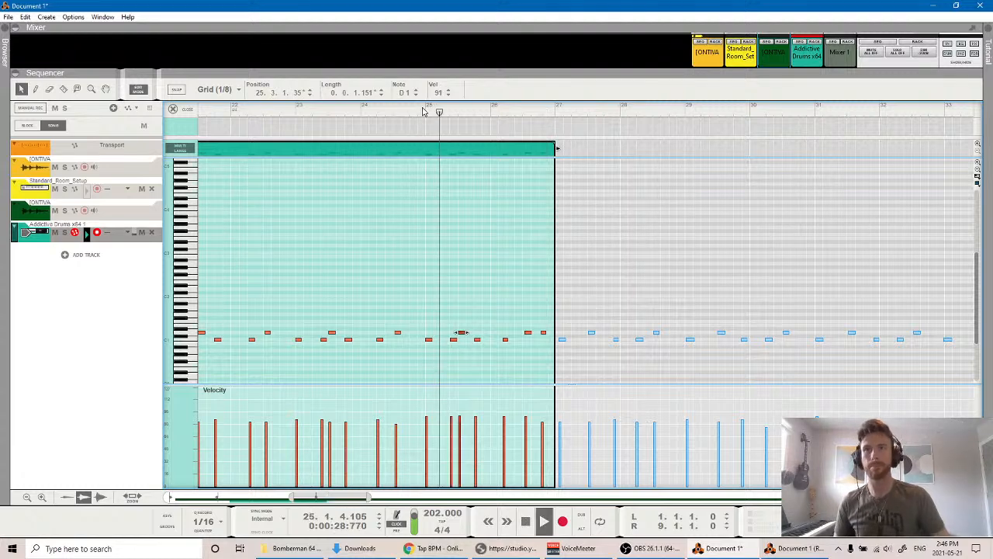
pyautogui.press('space')
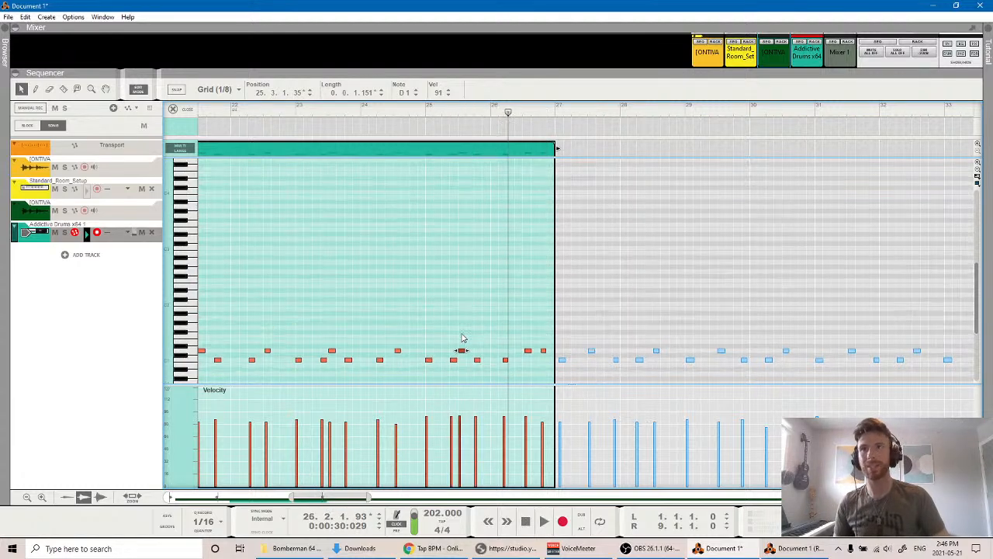
# Move bar 25's D1 snare to 25.3.1.12 and play from just before bar 25.
pyautogui.scroll(3, 464, 346)
pyautogui.scroll(-2, 464, 346)
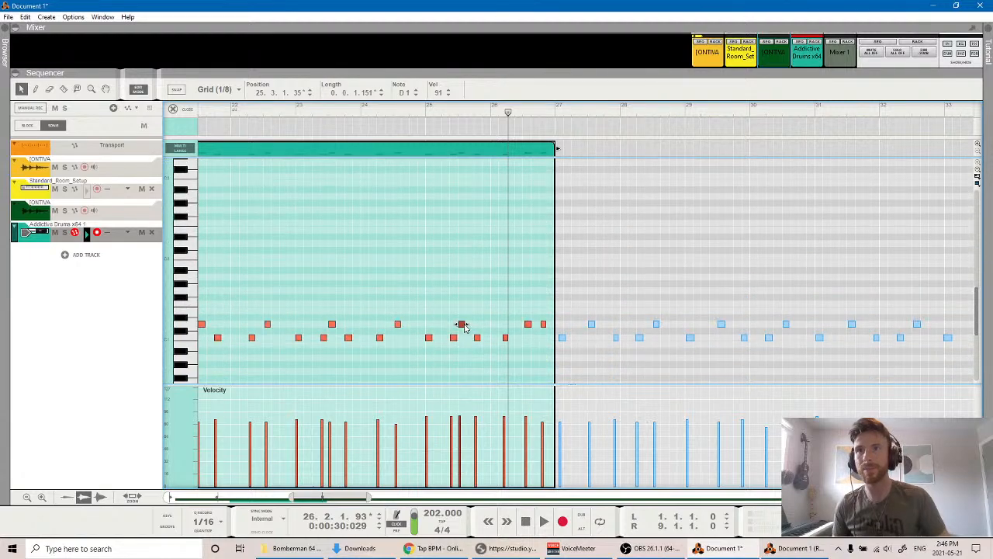
pyautogui.scroll(-2, 462, 327)
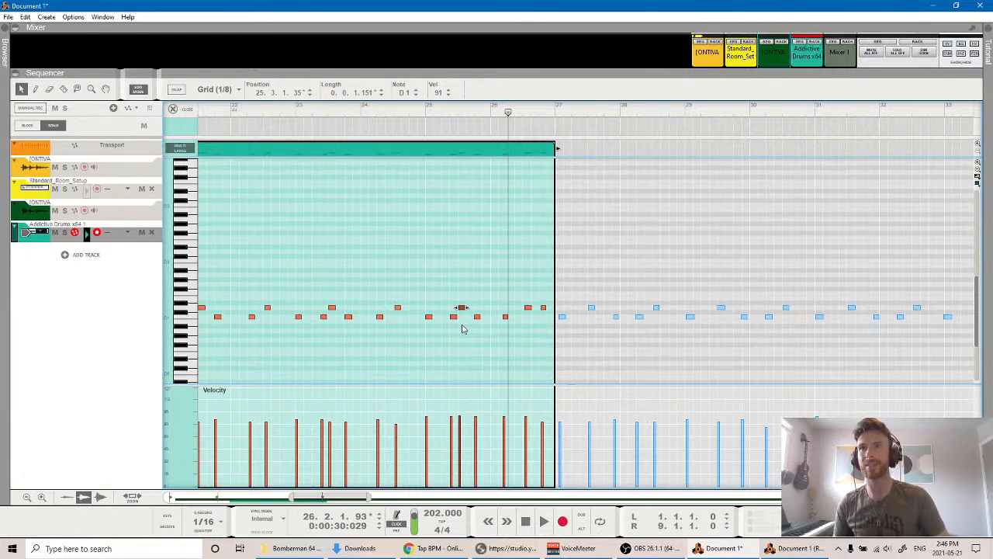
pyautogui.scroll(4, 462, 329)
pyautogui.click(462, 317)
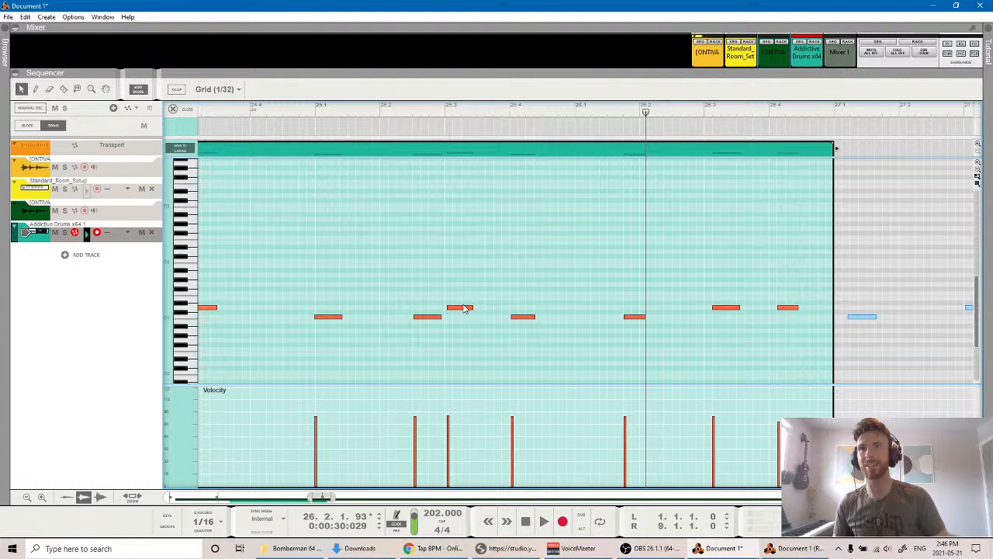
pyautogui.moveTo(460, 309); pyautogui.dragTo(462, 311)
pyautogui.click(311, 118)
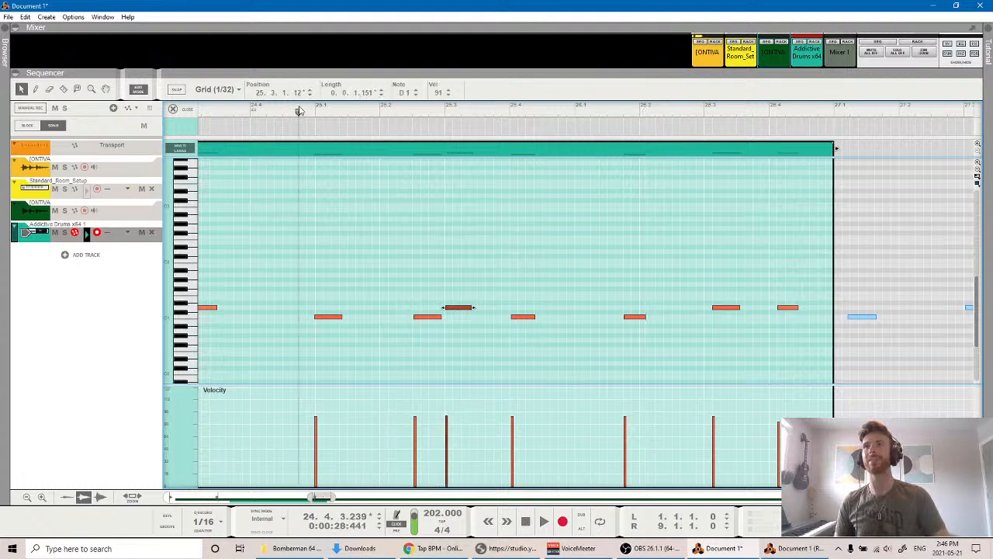
pyautogui.press('space')
pyautogui.press('space')
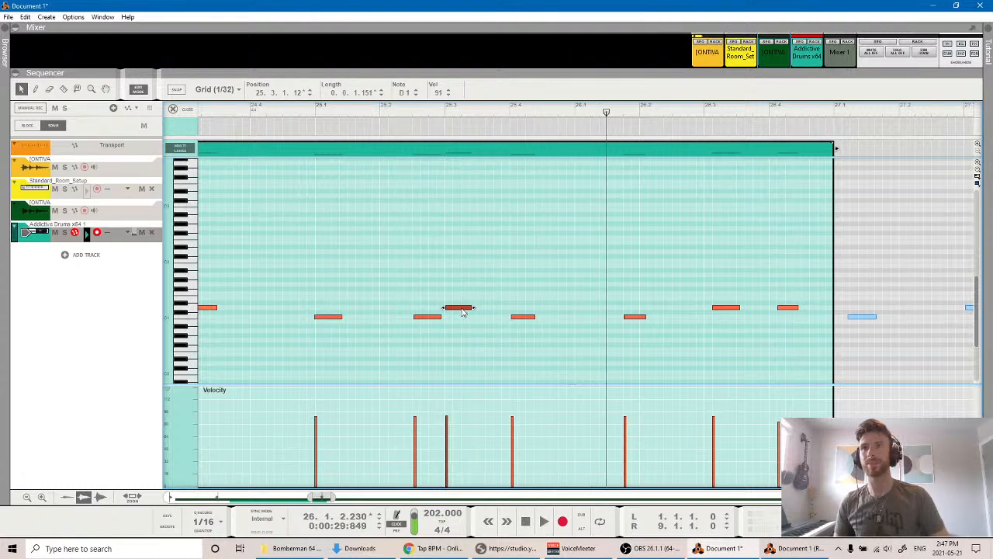
# Move bar 25's D1 snare slightly earlier to 25.2.4.222 and replay from just before bar 25.
pyautogui.moveTo(465, 312); pyautogui.dragTo(462, 314)
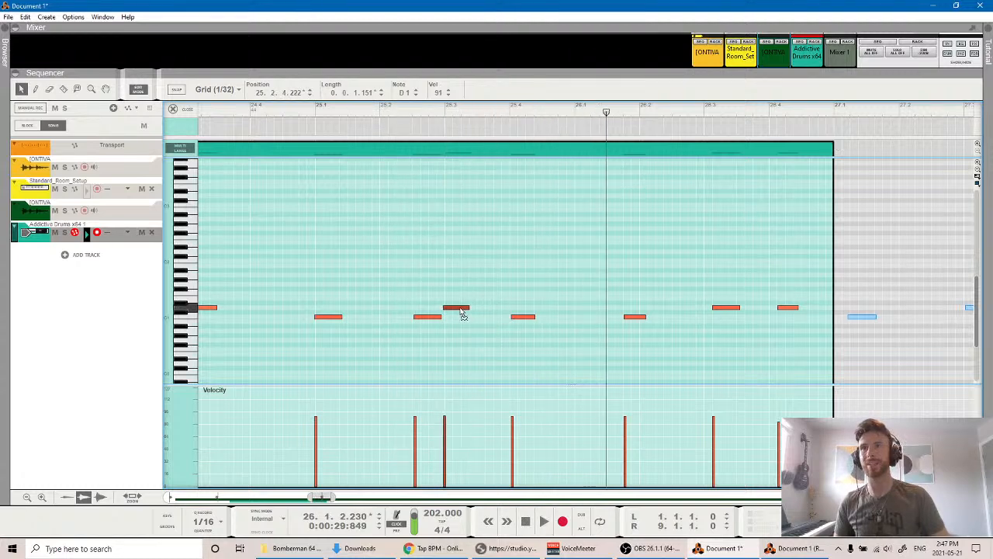
pyautogui.click(301, 117)
pyautogui.press('space')
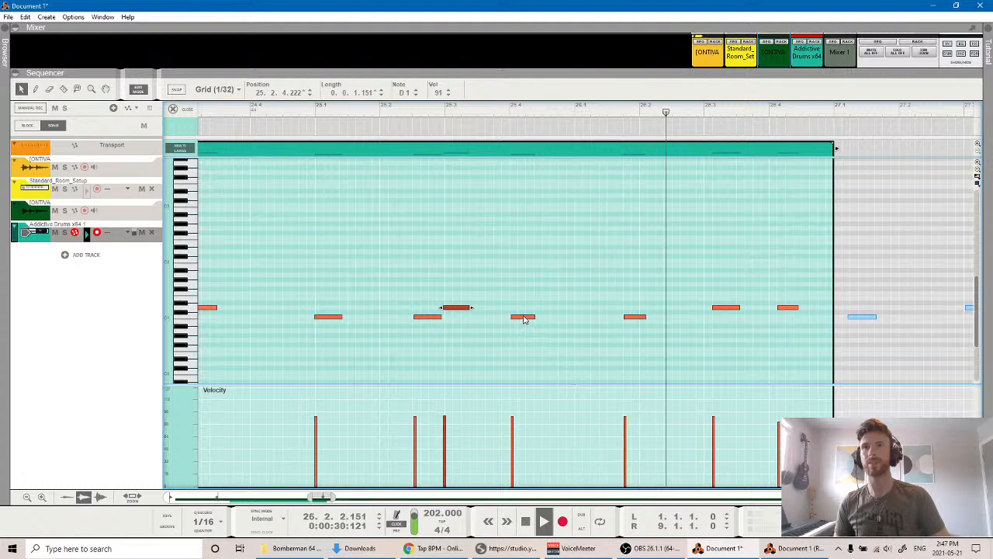
# Move bar 26's C1 kick to 26.2.1.25 and its first D1 snare to 26.3.1.1.
pyautogui.moveTo(637, 317); pyautogui.dragTo(653, 322)
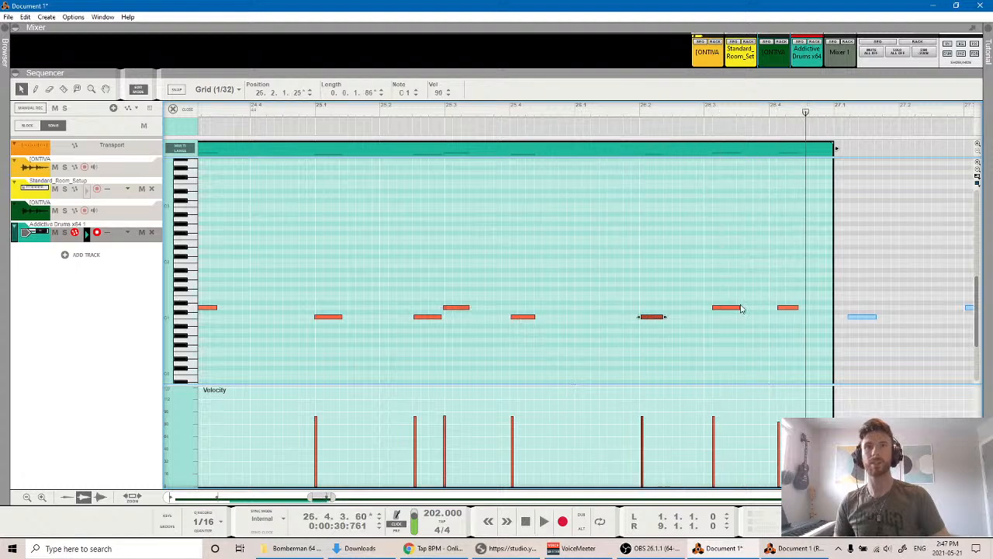
pyautogui.click(728, 309)
pyautogui.moveTo(722, 308); pyautogui.dragTo(714, 310)
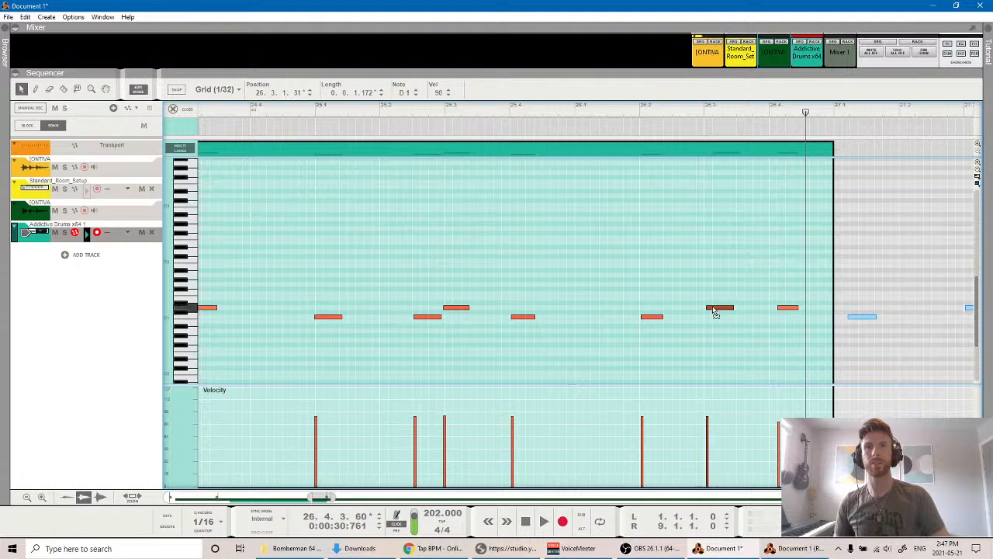
# Play bar 26 and move its last D1 snare to 26.3.4.239.
pyautogui.click(583, 115)
pyautogui.press('space')
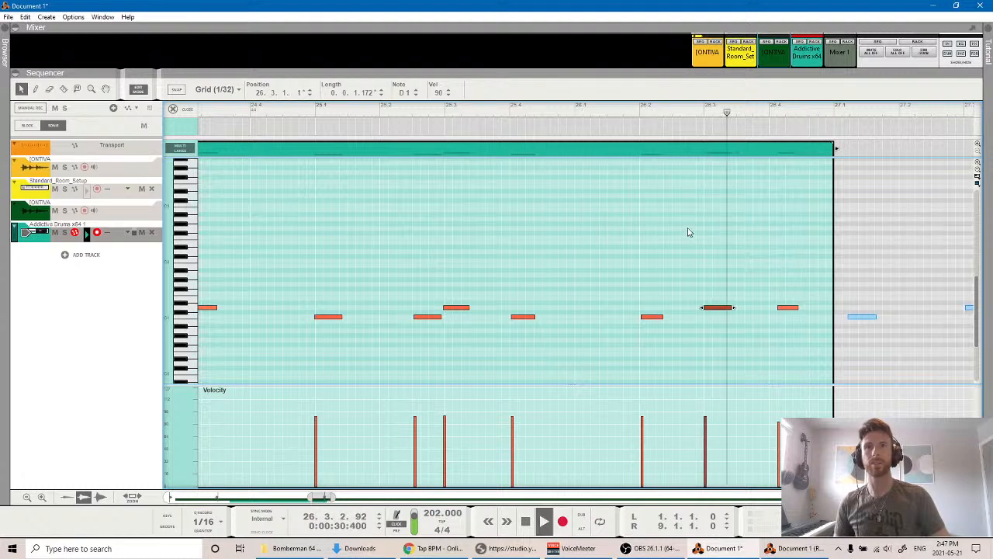
pyautogui.press('space')
pyautogui.moveTo(777, 312); pyautogui.dragTo(779, 310)
# Solo the dark green reference audio track and listen to it from 26.1 and again from 25.3.
pyautogui.press('w')
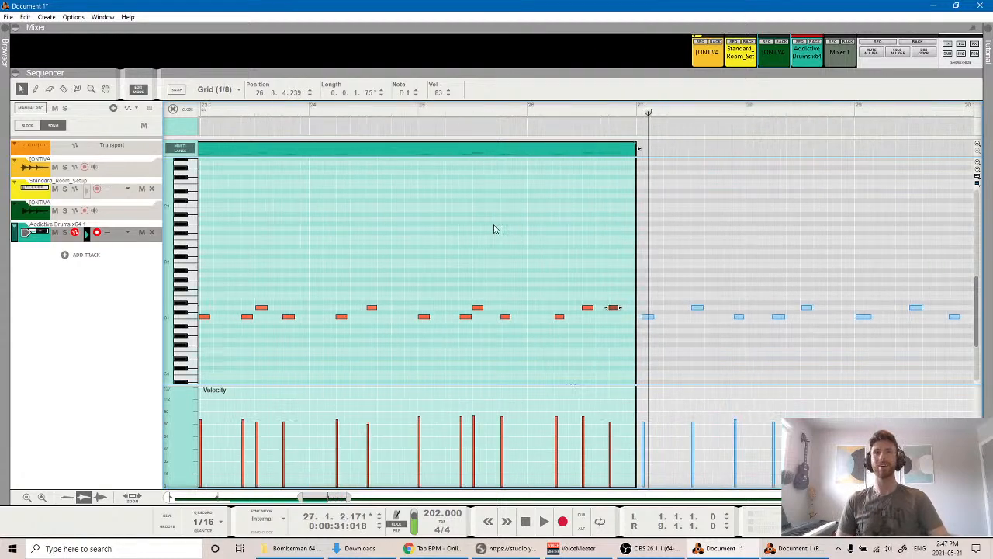
pyautogui.press('w')
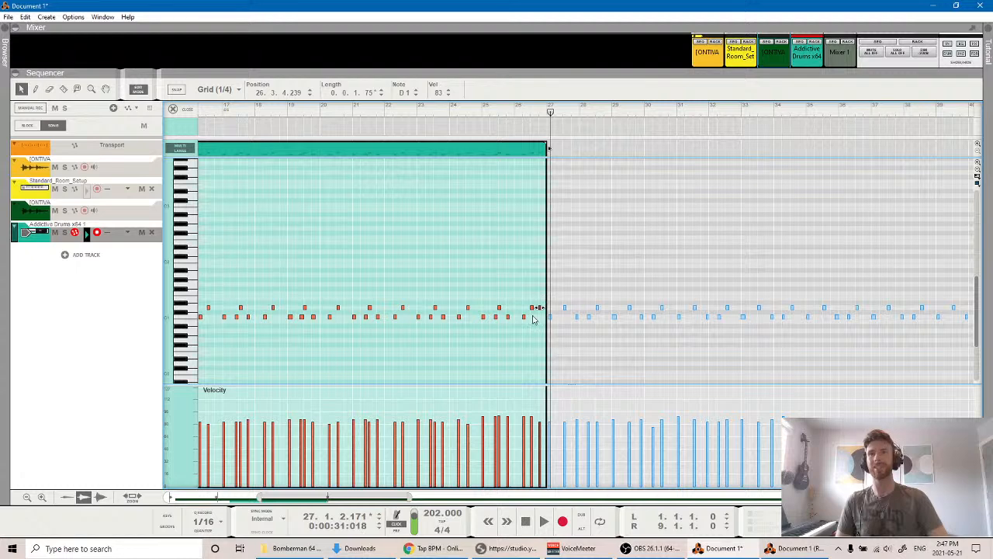
pyautogui.click(64, 210)
pyautogui.click(511, 111)
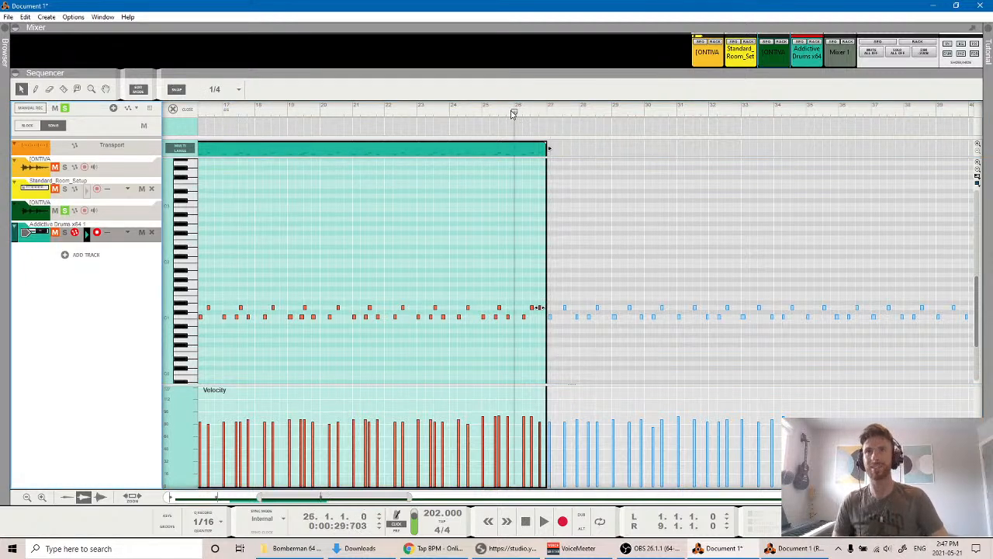
pyautogui.press('space')
pyautogui.press('space')
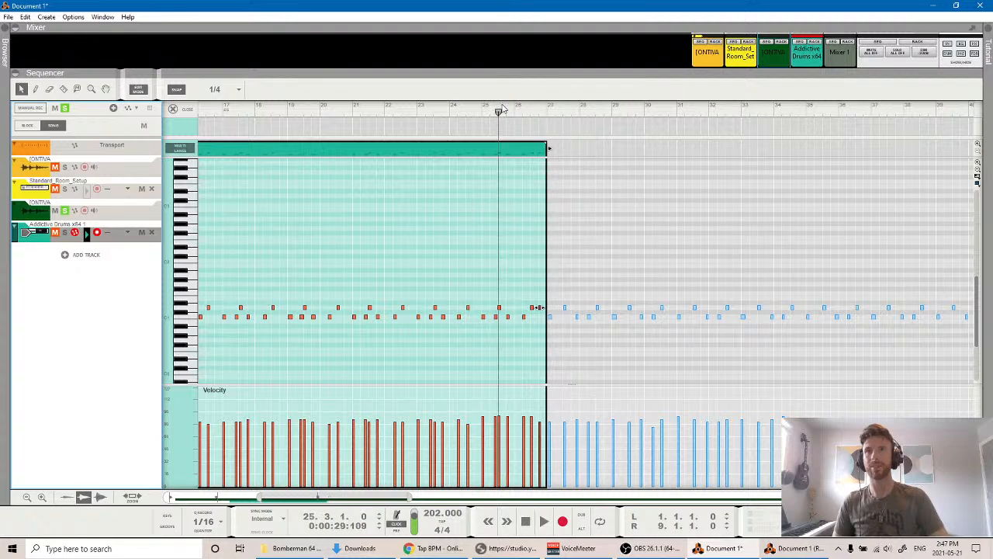
pyautogui.press('space')
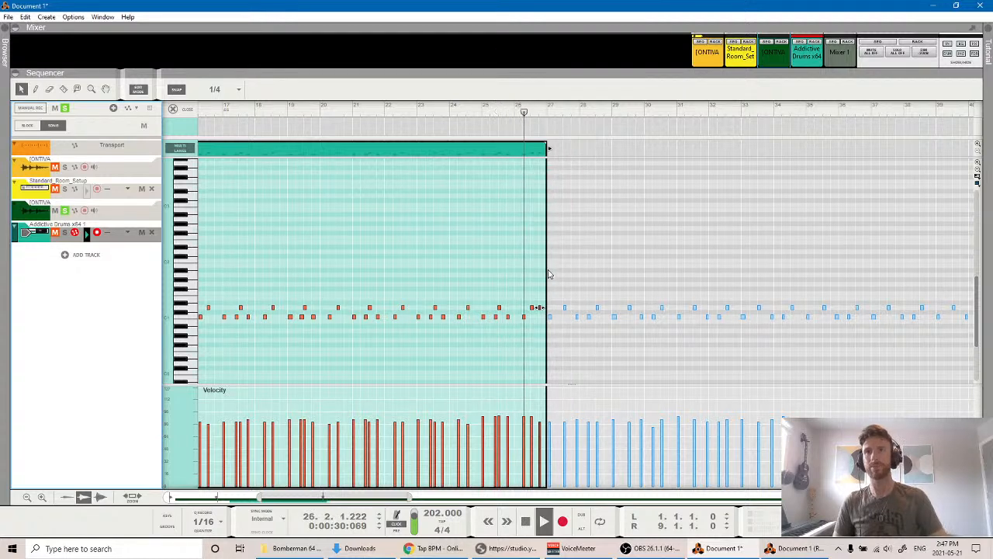
pyautogui.press('space')
# Move bar 26's last D1 snare to 26.4.3.8 and play the soloed reference across bar 26.
pyautogui.click(541, 325)
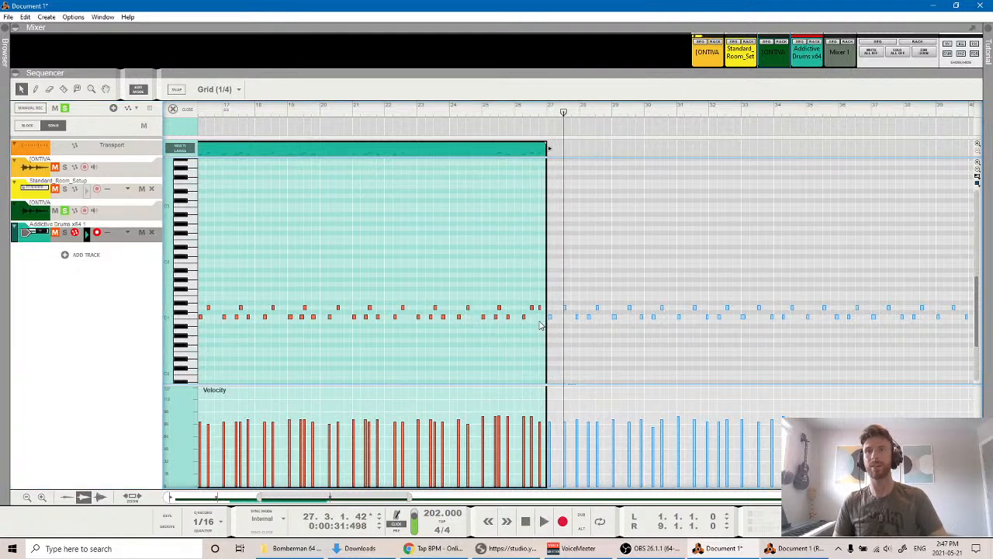
pyautogui.scroll(3, 541, 325)
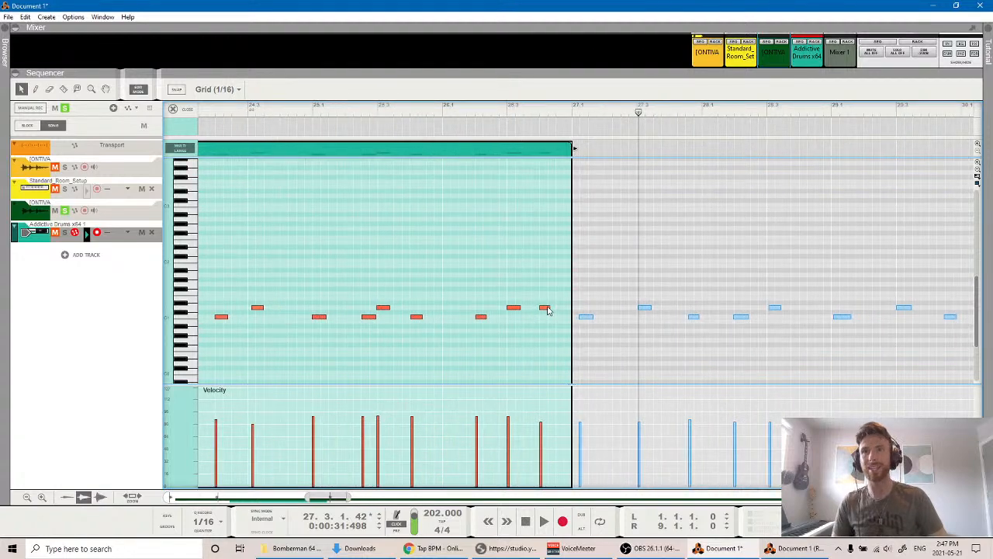
pyautogui.moveTo(545, 308); pyautogui.dragTo(564, 309)
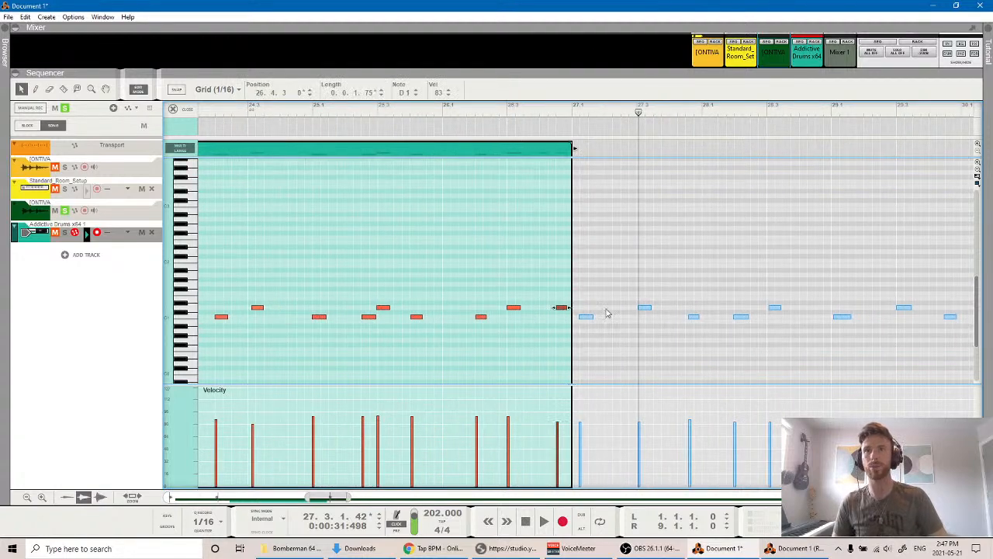
pyautogui.click(397, 111)
pyautogui.press('space')
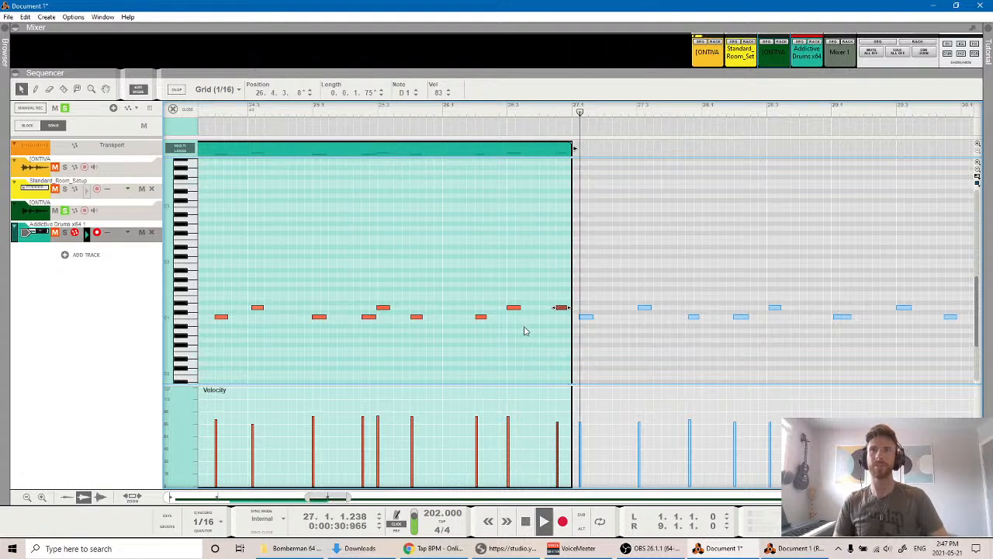
# Unsolo the reference track and play the drums with it from 25.3 into bar 27.
pyautogui.press('space')
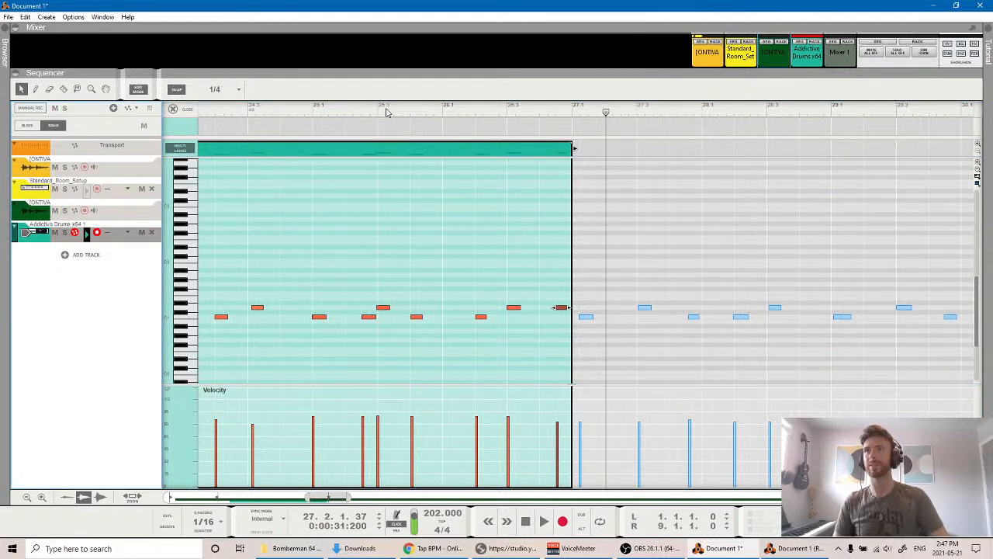
pyautogui.click(379, 109)
pyautogui.press('space')
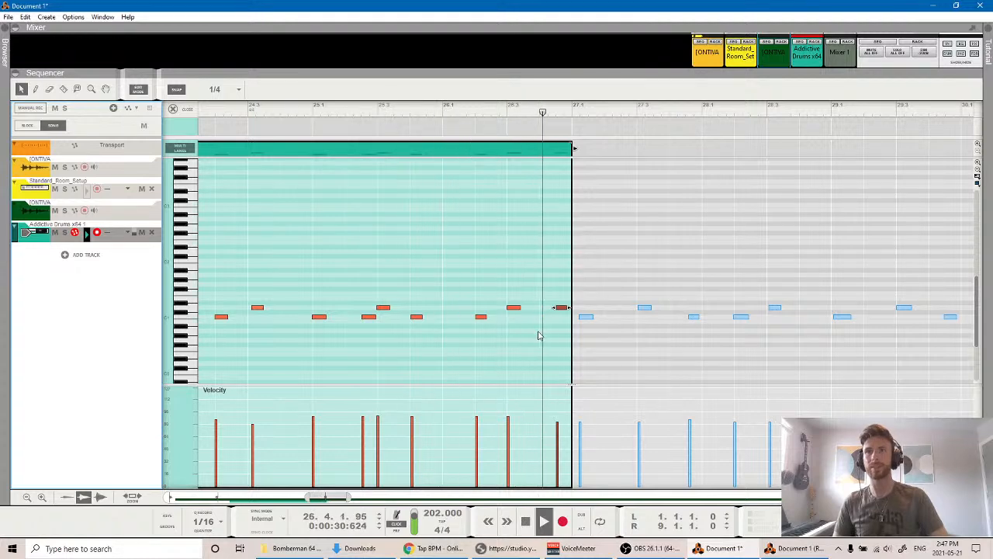
pyautogui.press('space')
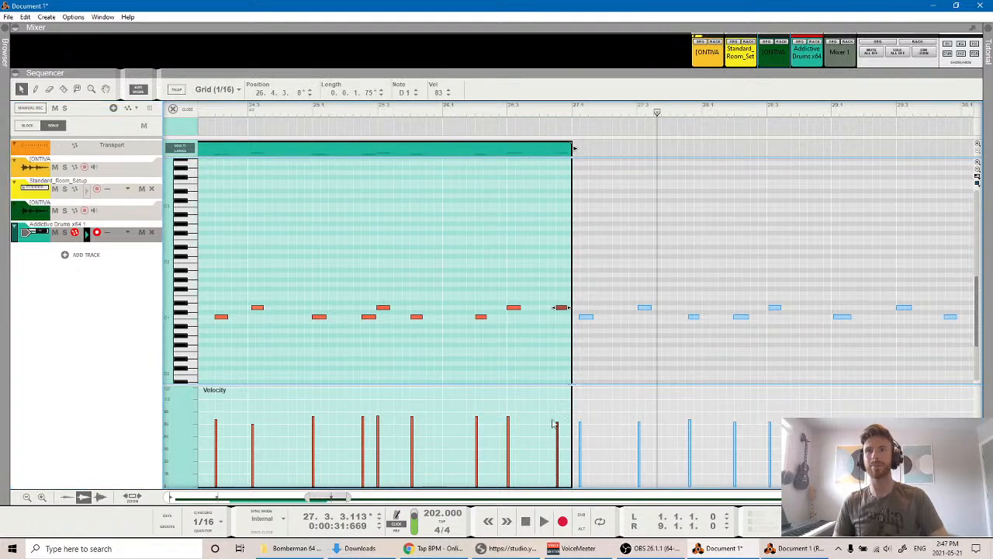
# Set the velocity of bar 26's last D1 snare to 34 and play from just before bar 26.
pyautogui.click(441, 95)
pyautogui.write('34')
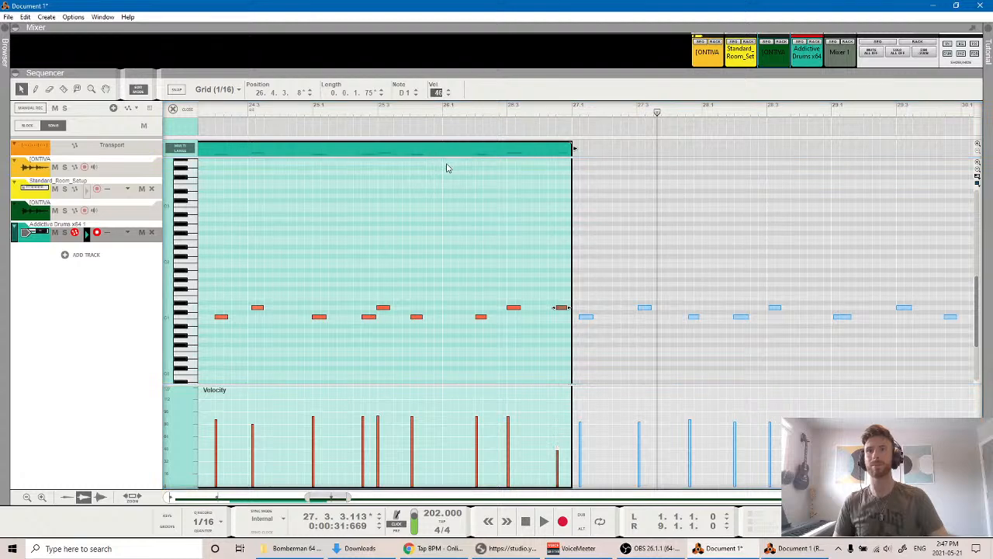
pyautogui.press('Return')
pyautogui.click(429, 113)
pyautogui.press('space')
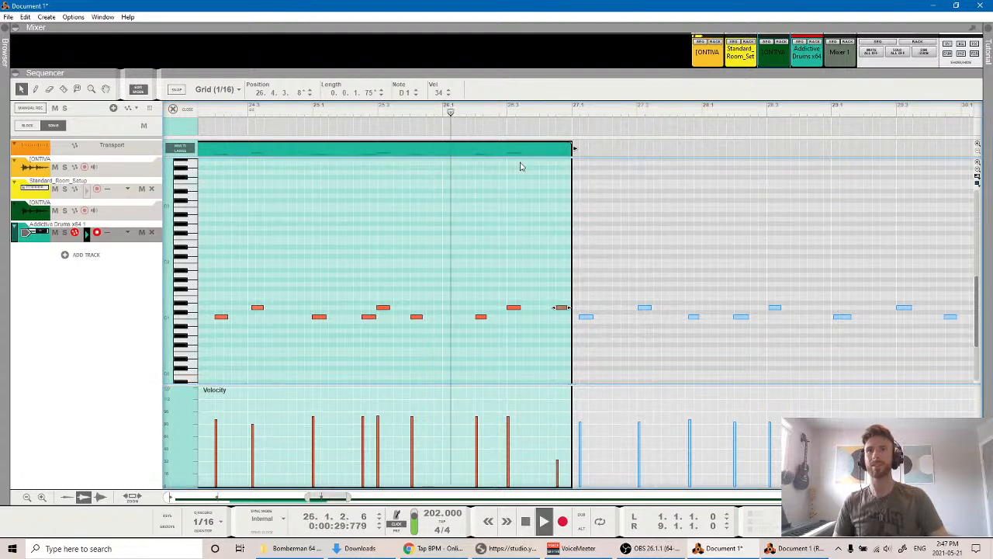
pyautogui.press('space')
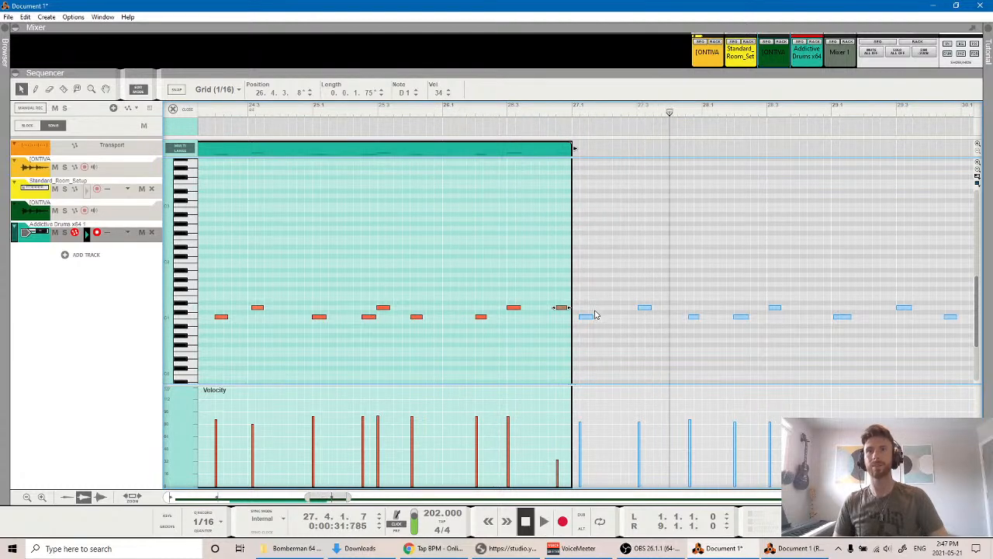
# Return to the arrangement and copy the 16-bar Addictive Drums clip that starts at bar 11 to 27.2.1.
pyautogui.click(586, 317)
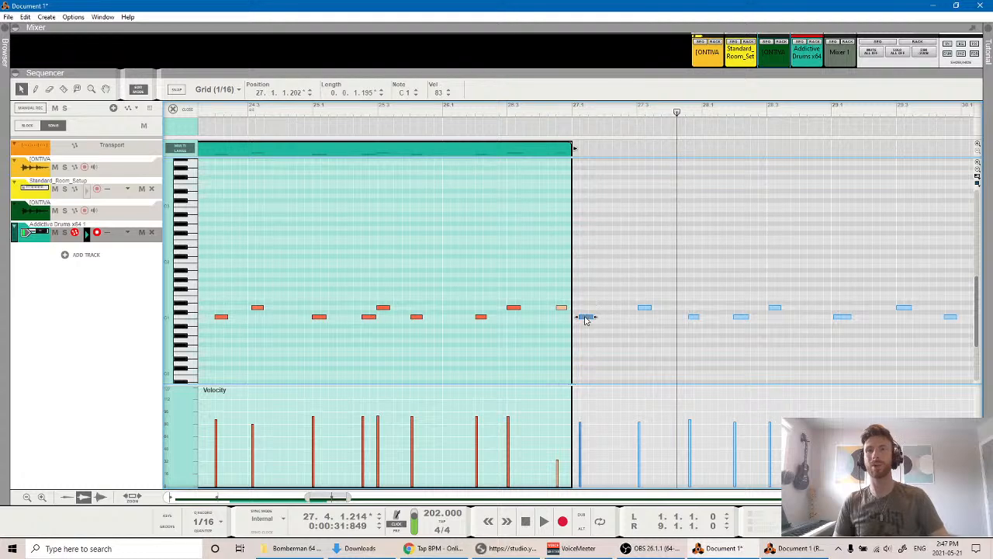
pyautogui.click(144, 90)
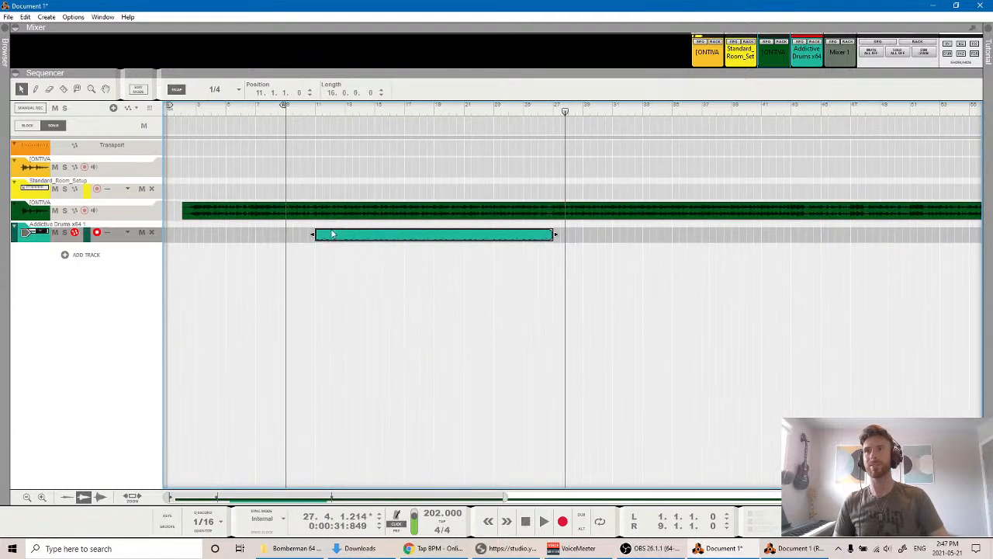
pyautogui.click(315, 114)
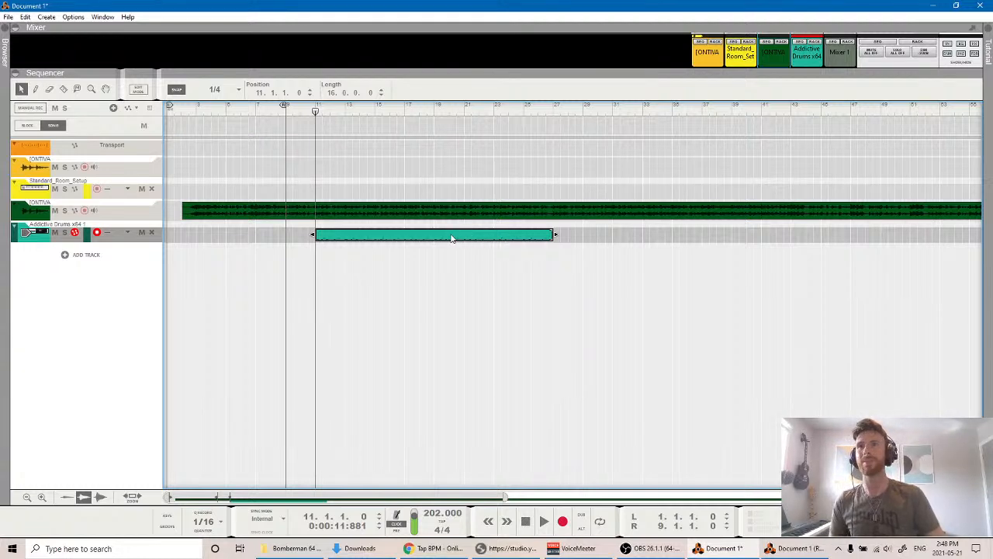
pyautogui.moveTo(451, 237); pyautogui.dragTo(673, 238)
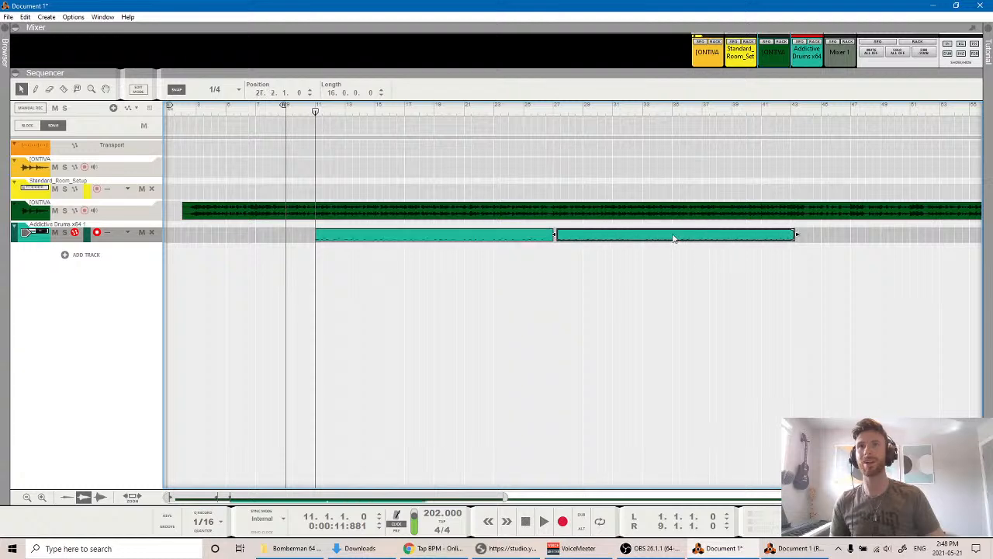
pyautogui.press('alt')
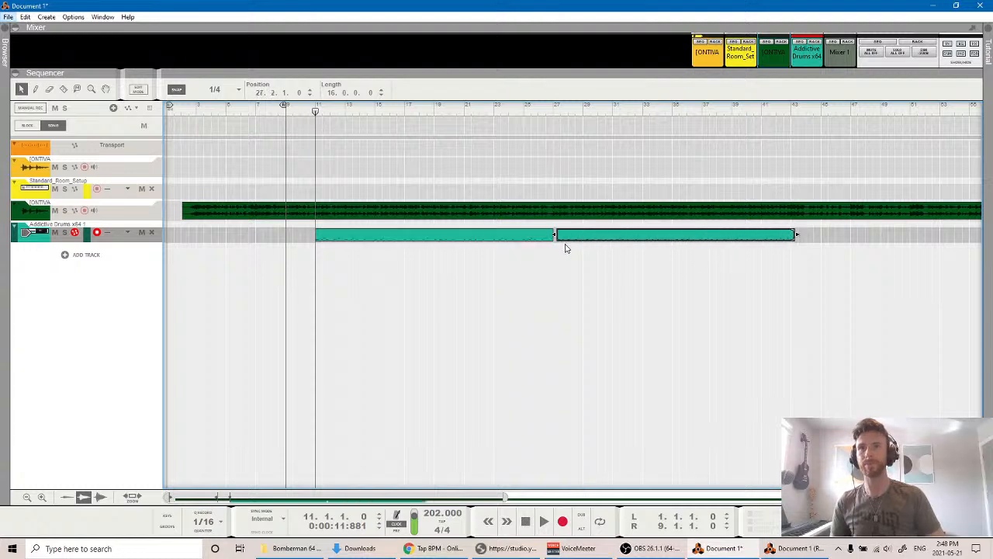
pyautogui.press('alt')
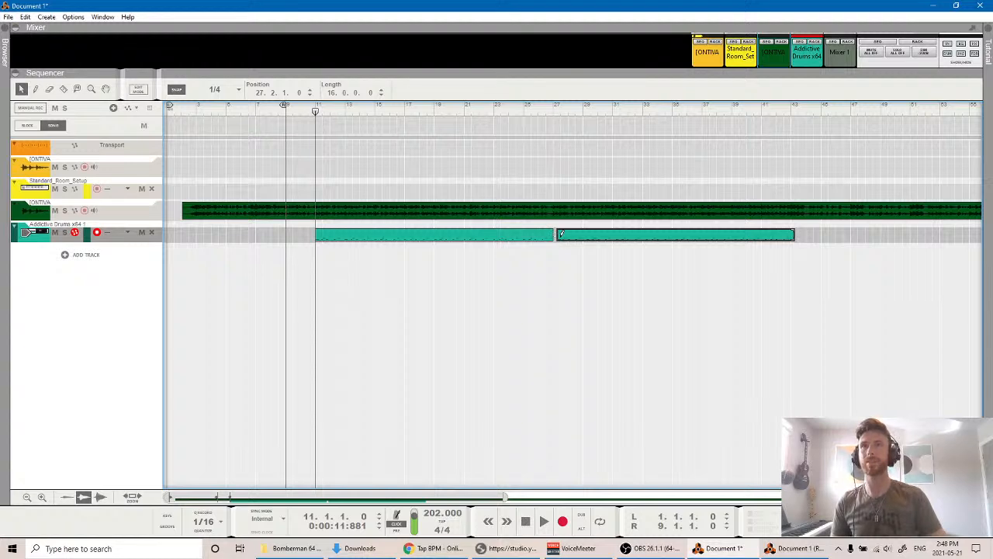
pyautogui.click(561, 262)
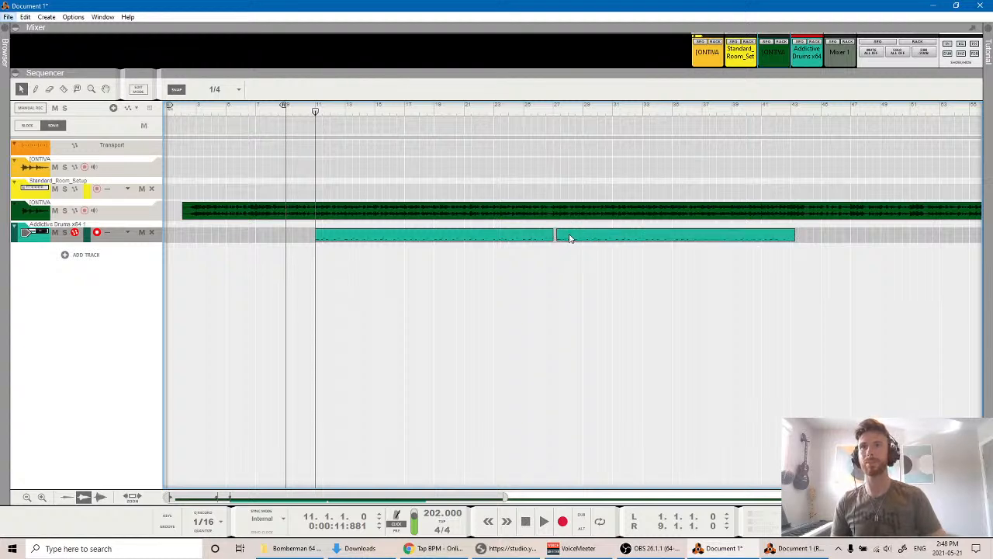
# Move the copied drum clip to 27.1.1 so it directly follows the original clip.
pyautogui.click(570, 238)
pyautogui.scroll(5, 570, 238)
pyautogui.scroll(3, 570, 238)
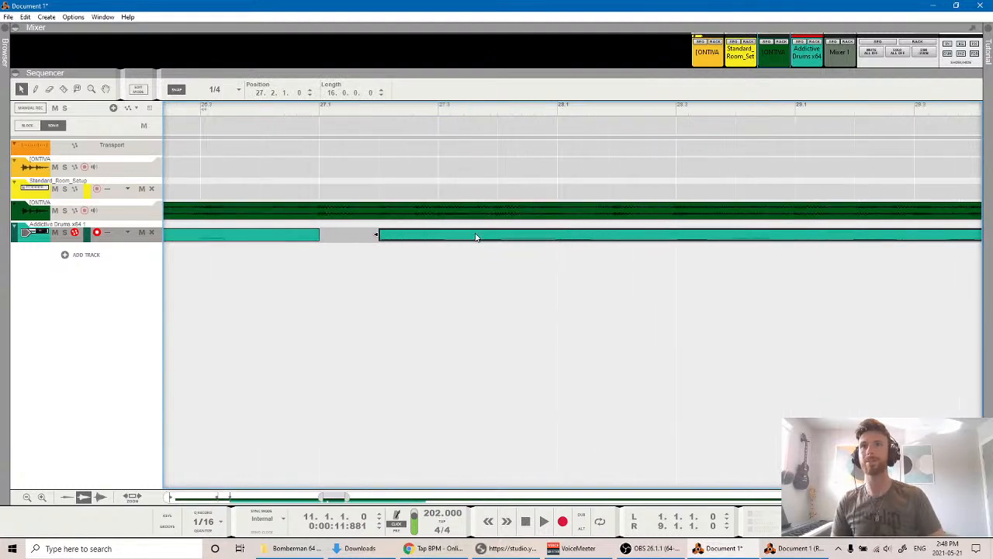
pyautogui.moveTo(408, 238); pyautogui.dragTo(361, 236)
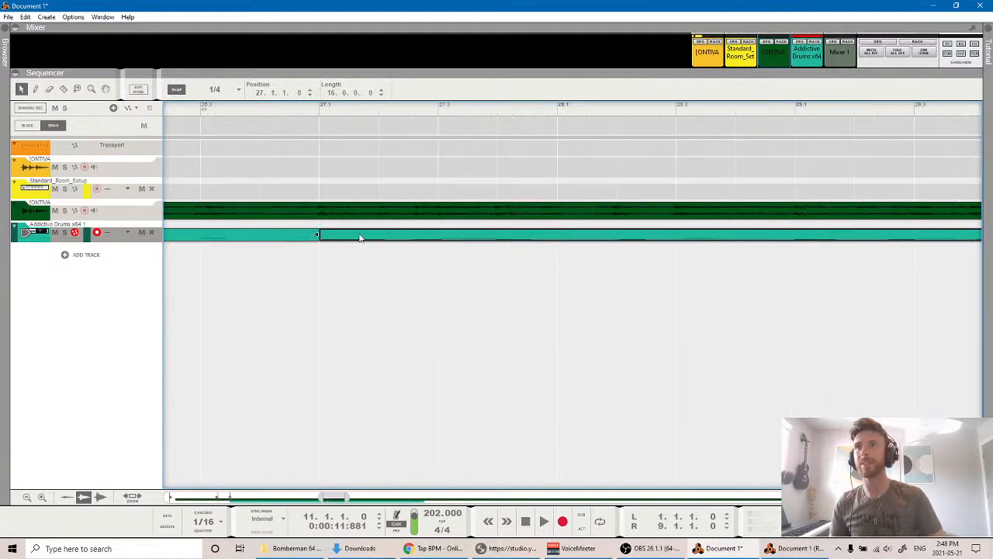
# Open the copied drum clip at its first C1 kick and play from bar 26 into bar 43, returning to the arrangement.
pyautogui.doubleClick(359, 237)
pyautogui.hscroll(-2, 417, 334)
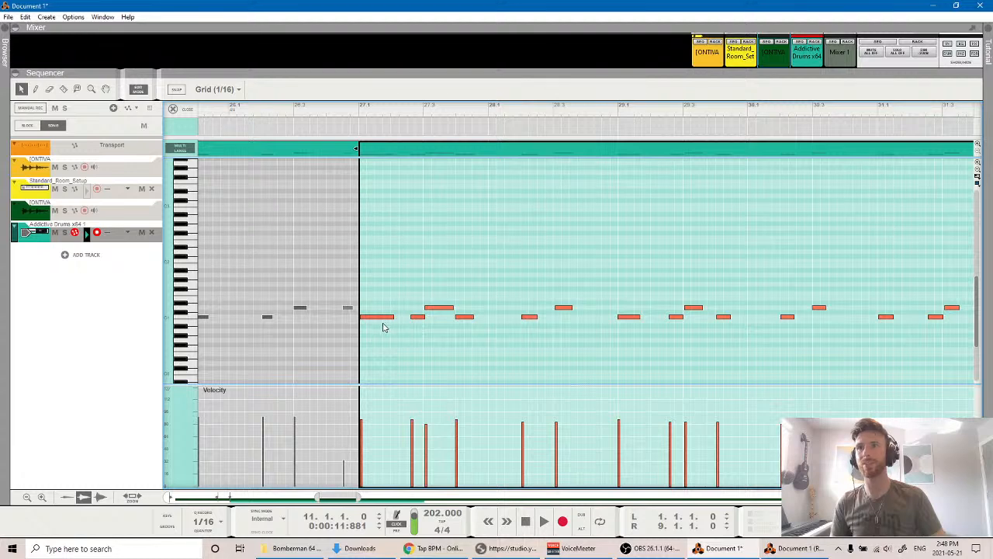
pyautogui.click(372, 318)
pyautogui.click(255, 111)
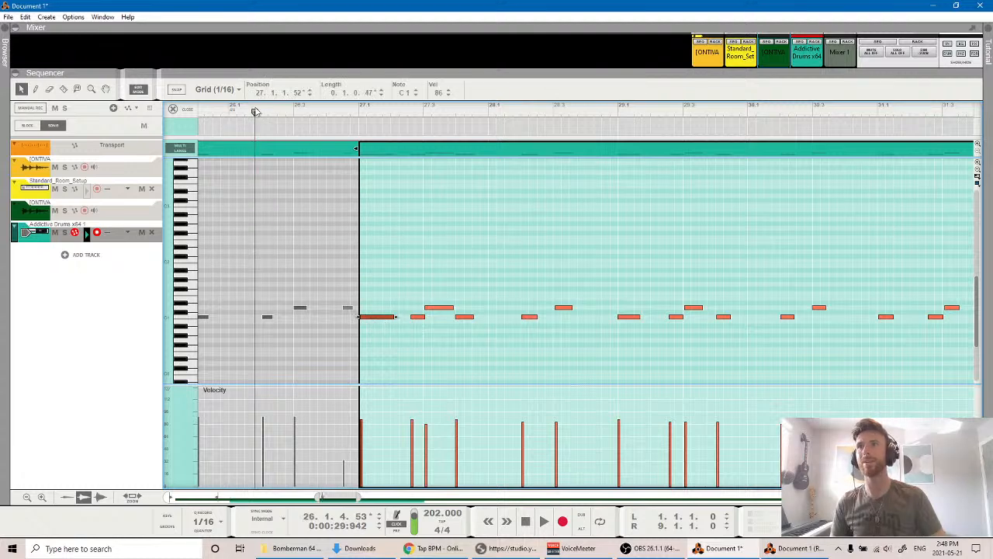
pyautogui.press('space')
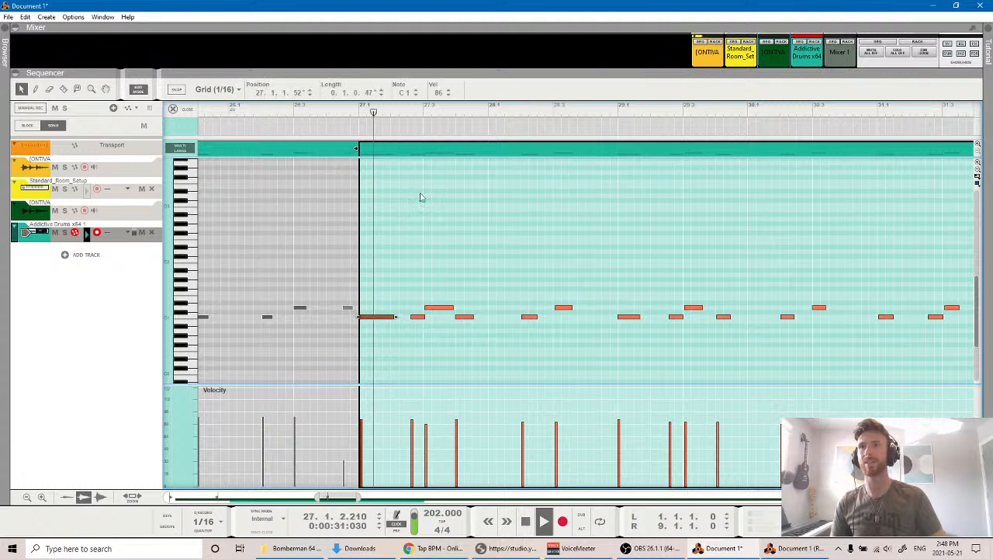
pyautogui.click(138, 89)
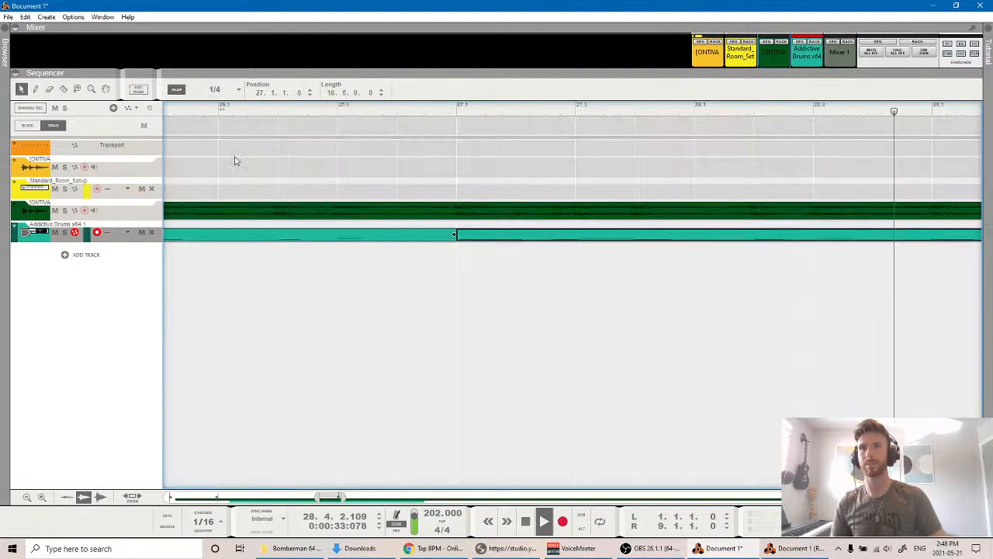
pyautogui.scroll(-10, 583, 321)
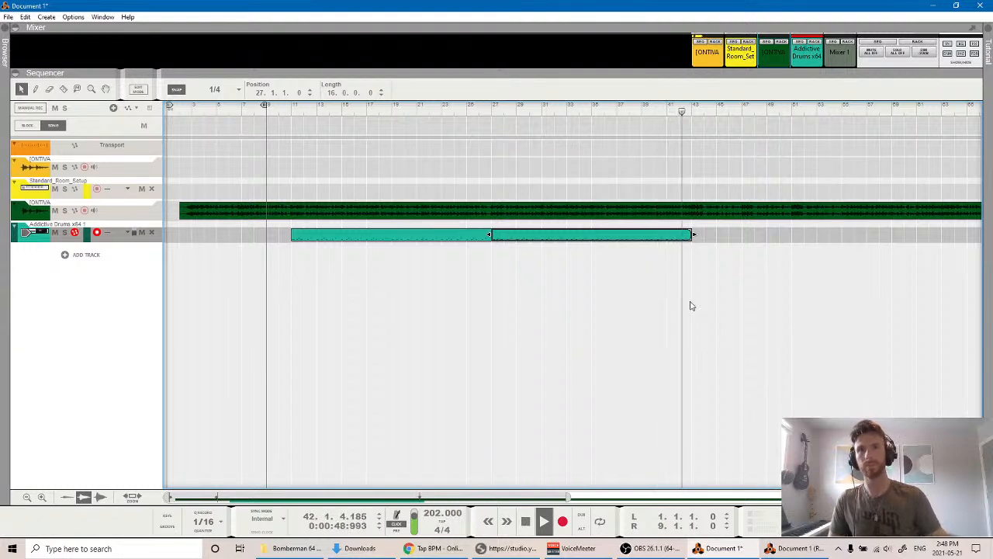
pyautogui.press('space')
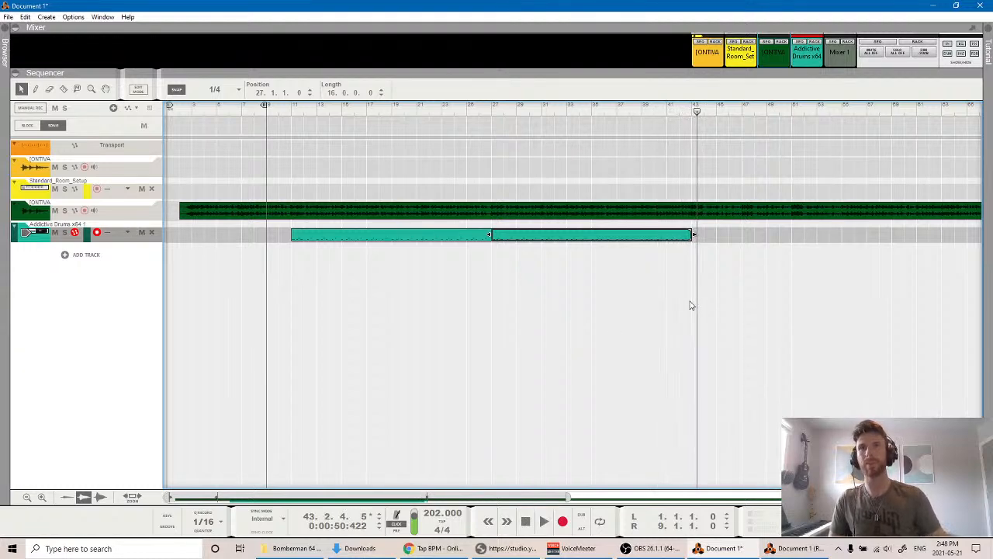
# Play the arrangement from 2.2.1 up to the start of the first drum clip at bar 11.
pyautogui.click(525, 267)
pyautogui.moveTo(204, 109); pyautogui.dragTo(184, 115)
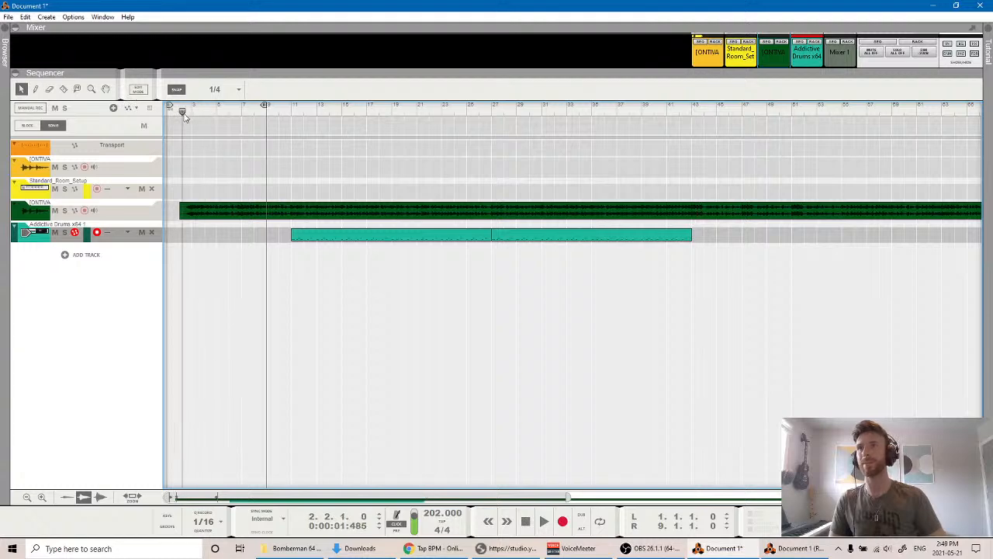
pyautogui.press('space')
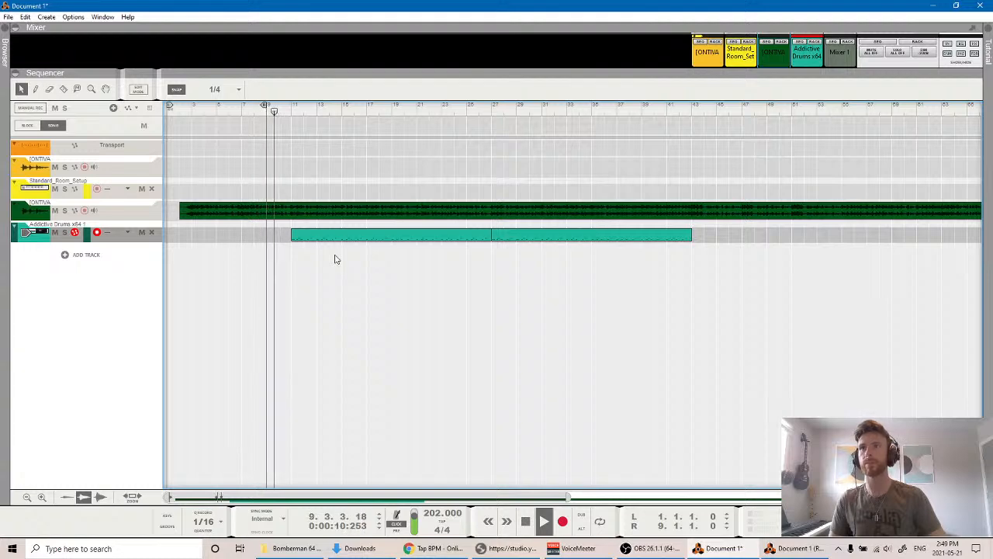
pyautogui.press('space')
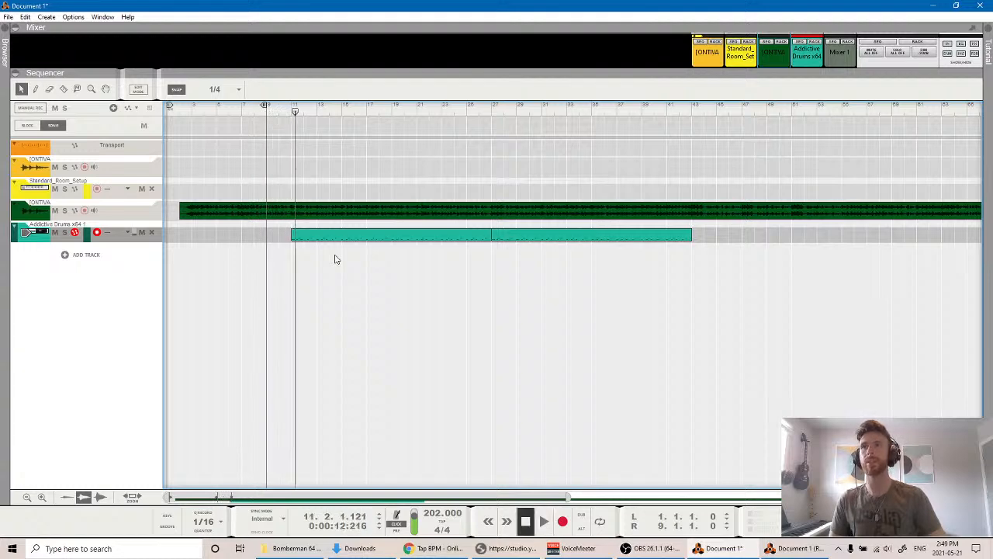
# Try splitting the first drum clip at 17.1.1 and copying its first six bars to 5.1.1.
pyautogui.click(360, 237)
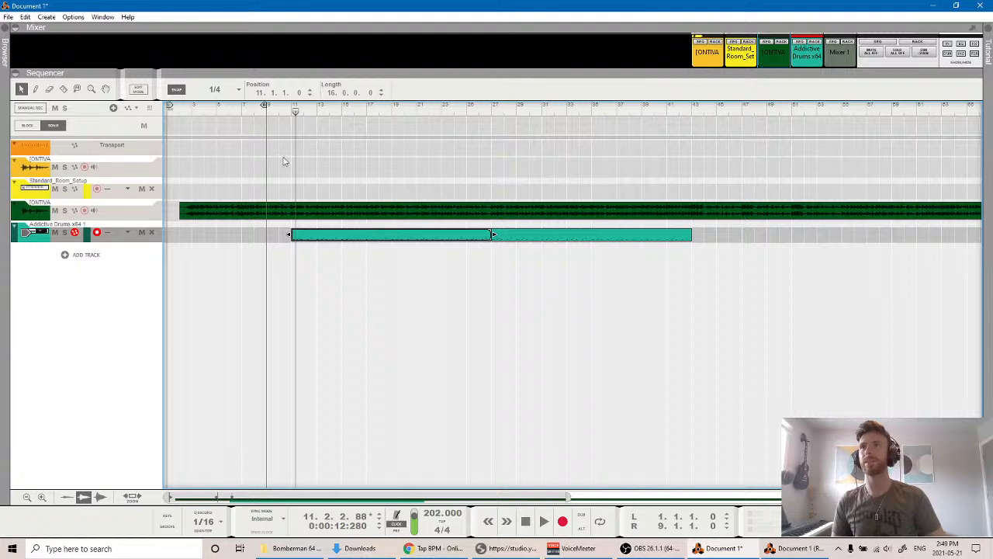
pyautogui.moveTo(201, 106); pyautogui.dragTo(194, 109)
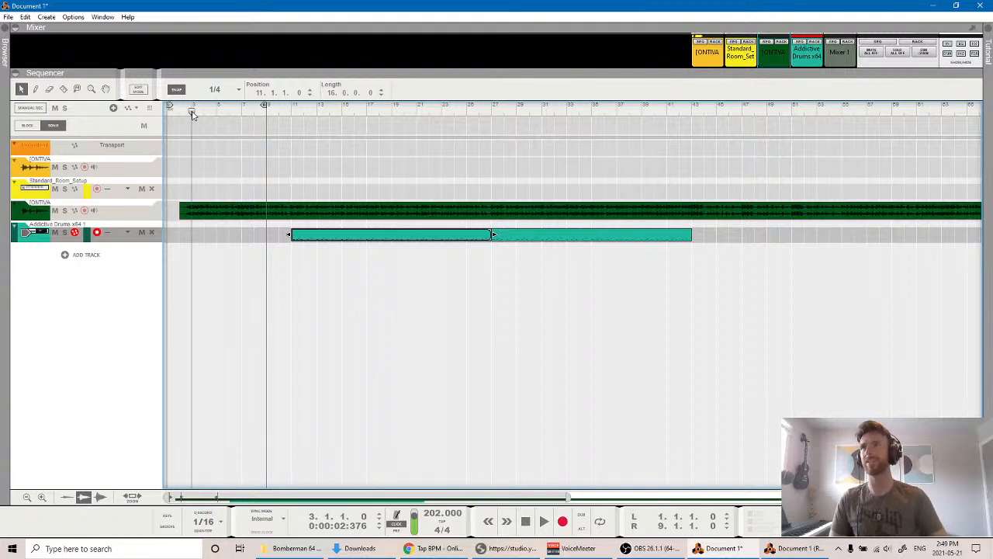
pyautogui.moveTo(193, 114); pyautogui.dragTo(368, 118)
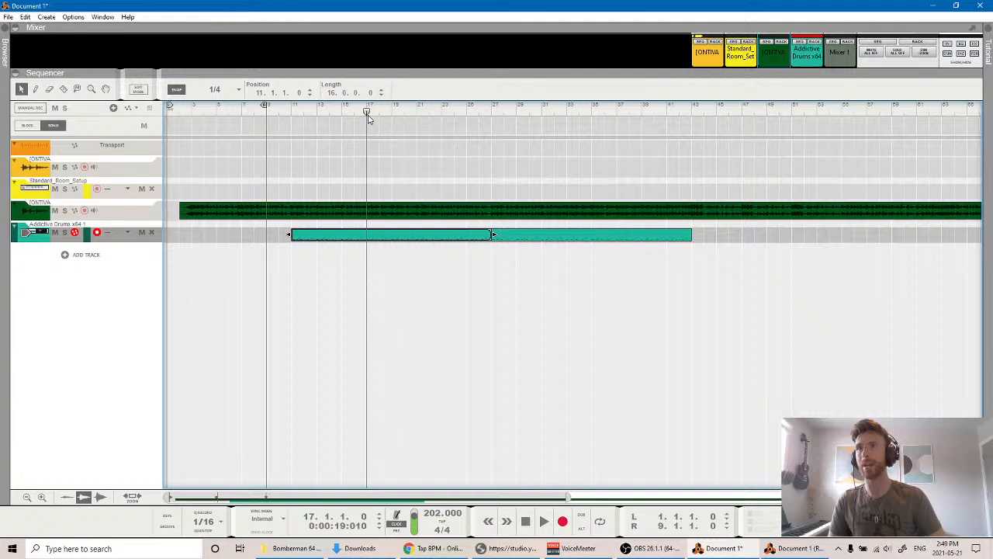
pyautogui.click(64, 90)
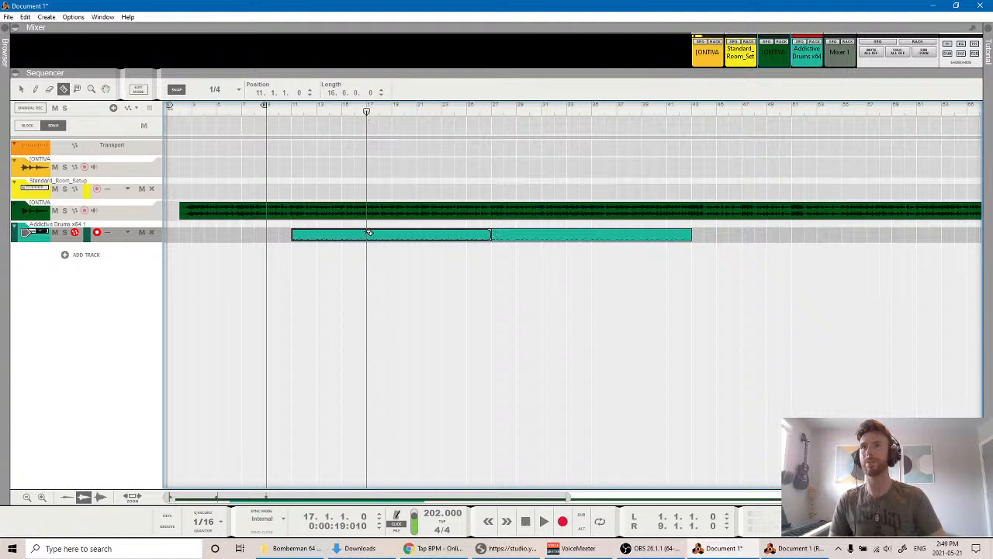
pyautogui.click(368, 235)
pyautogui.click(21, 90)
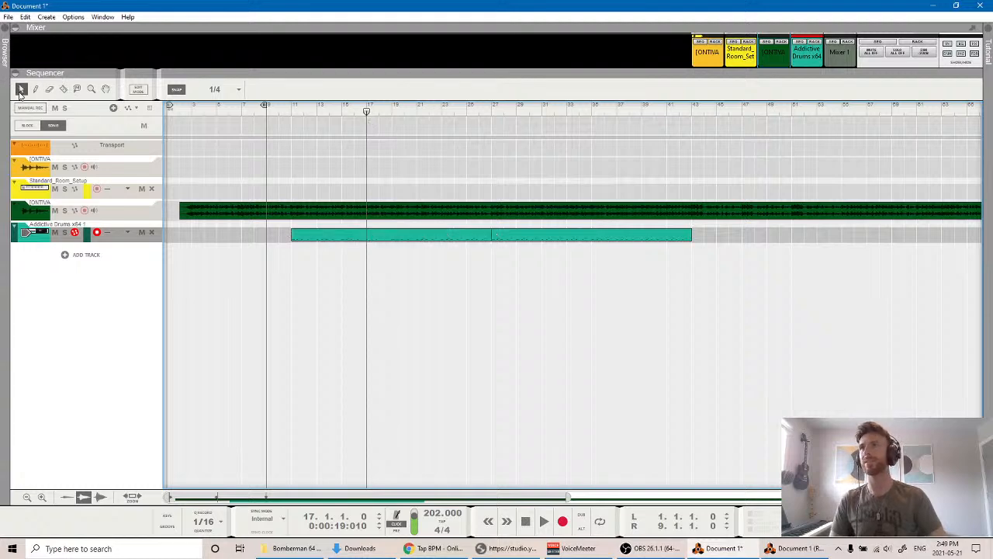
pyautogui.moveTo(357, 238); pyautogui.dragTo(254, 229)
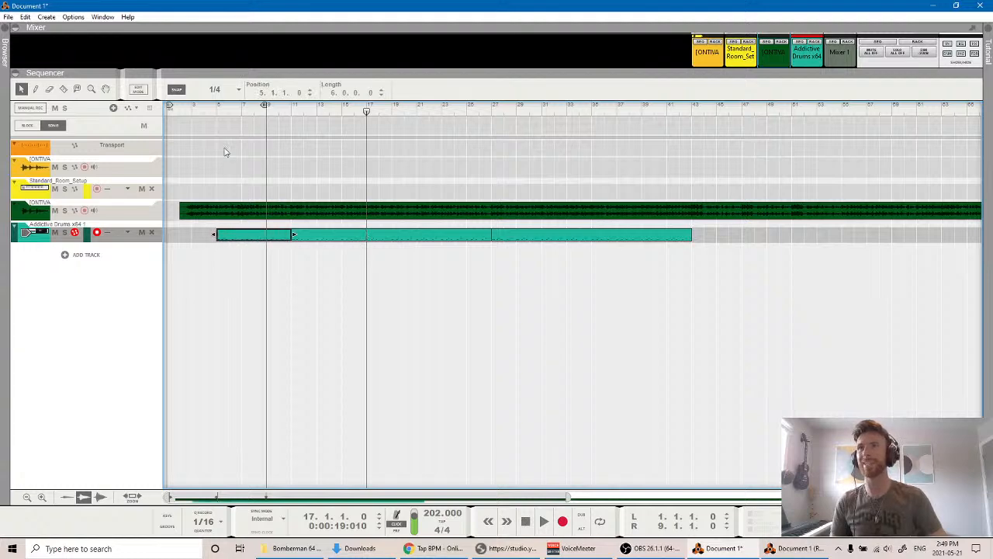
# Check playback from bar 3, and undo the six-bar copy and the split at bar 17.
pyautogui.click(192, 107)
pyautogui.press('space')
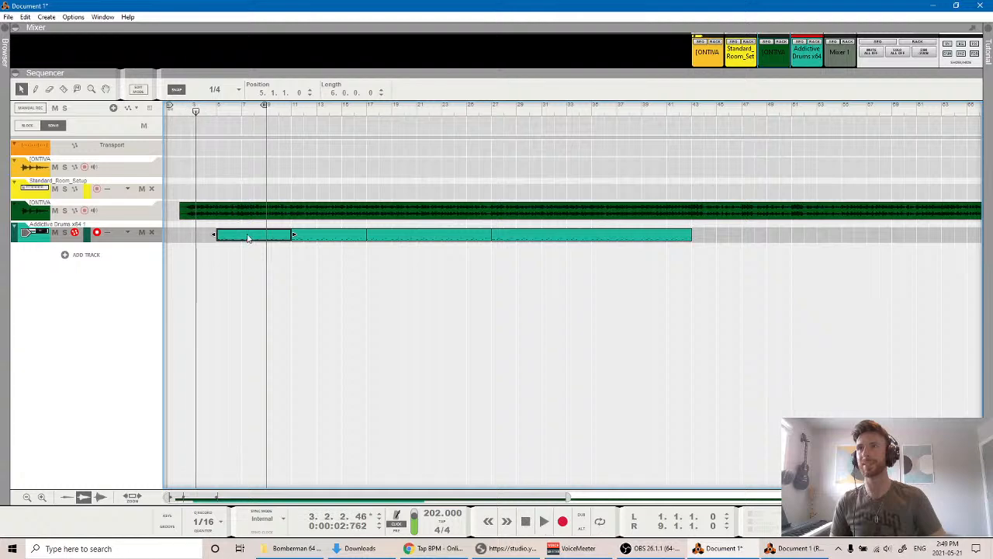
pyautogui.hotkey('ctrl', 'z')
pyautogui.hotkey('ctrl', 'z')
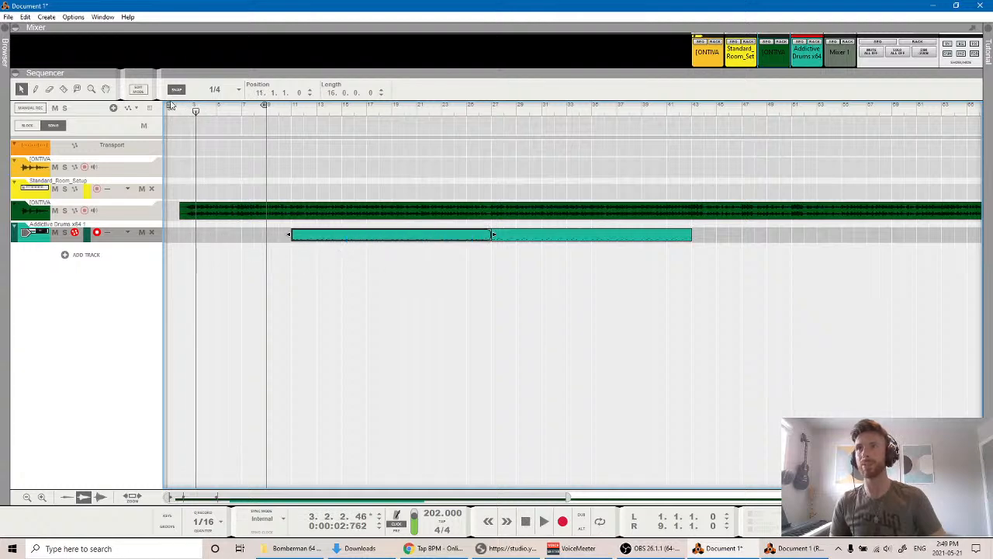
# Split the first drum clip at bar 19 and copy its first eight bars to 3.1.1.
pyautogui.click(63, 88)
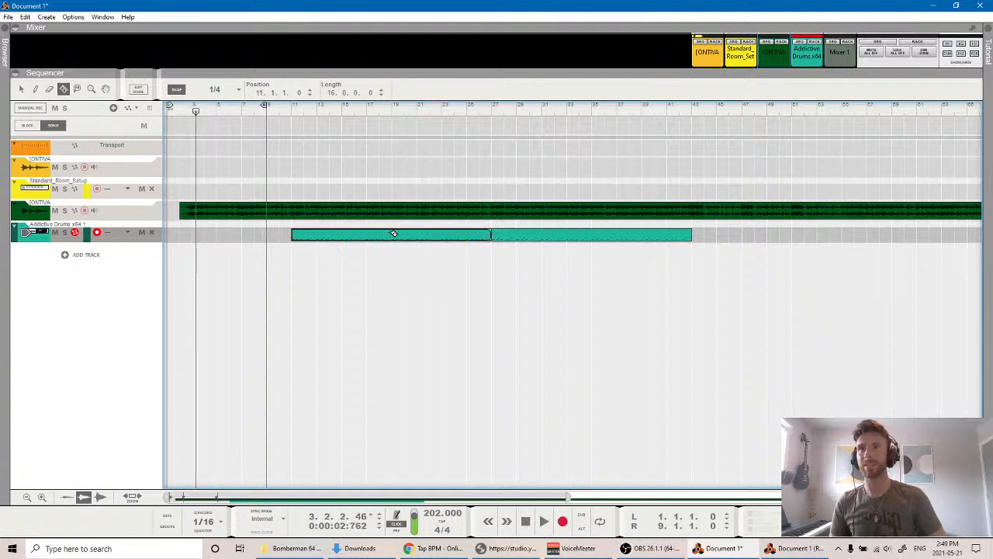
pyautogui.click(393, 232)
pyautogui.click(21, 89)
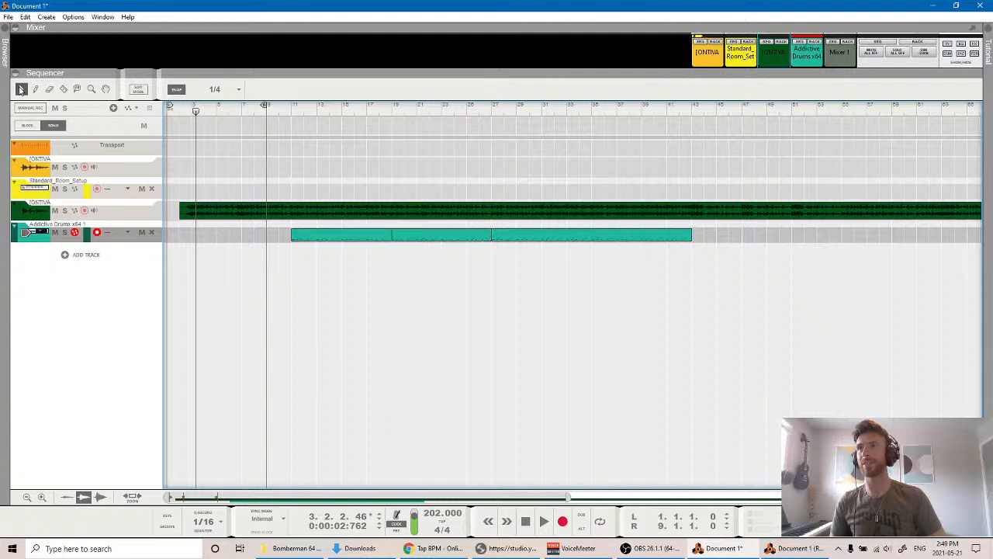
pyautogui.moveTo(356, 237); pyautogui.dragTo(260, 235)
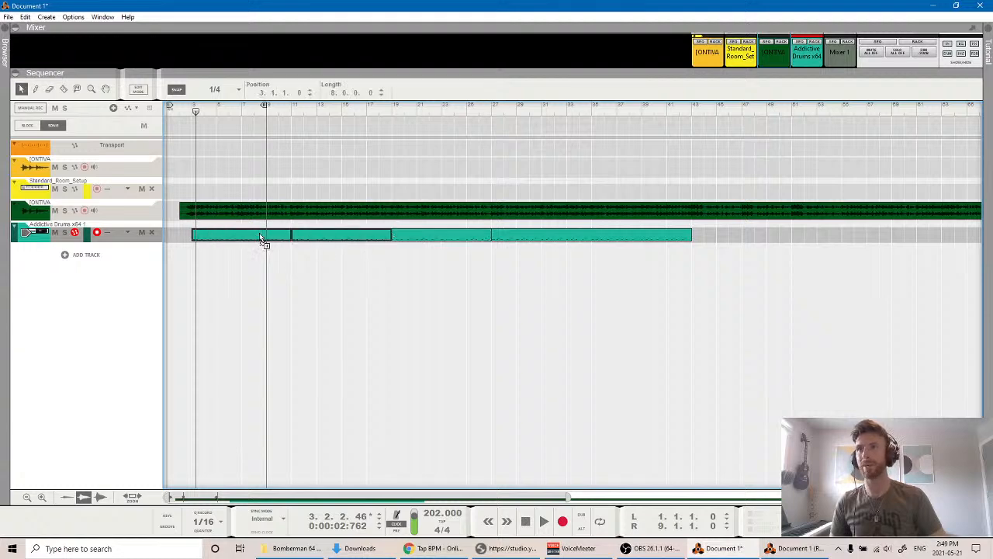
# Play the copied intro drums with the reference from about bar 2 into bar 13.
pyautogui.press('space')
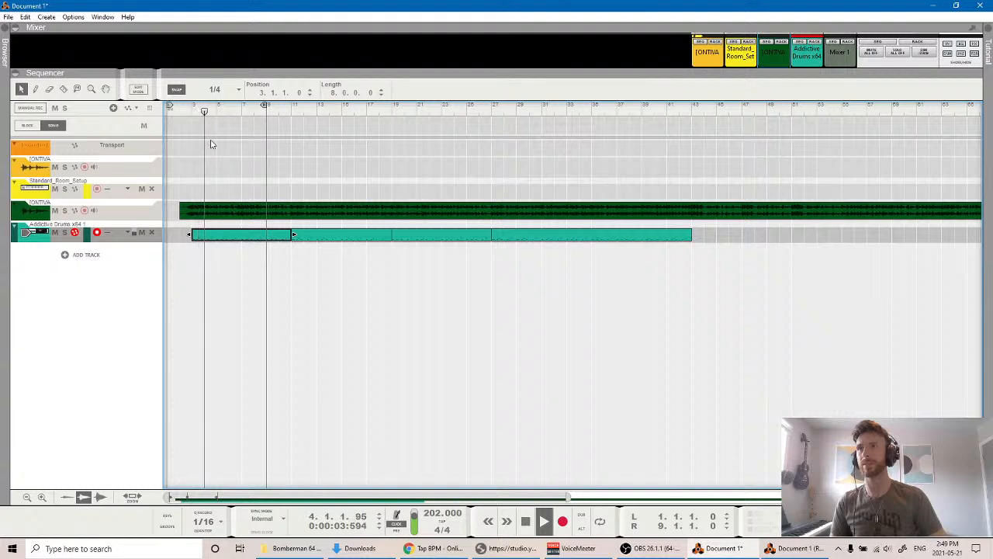
pyautogui.click(182, 112)
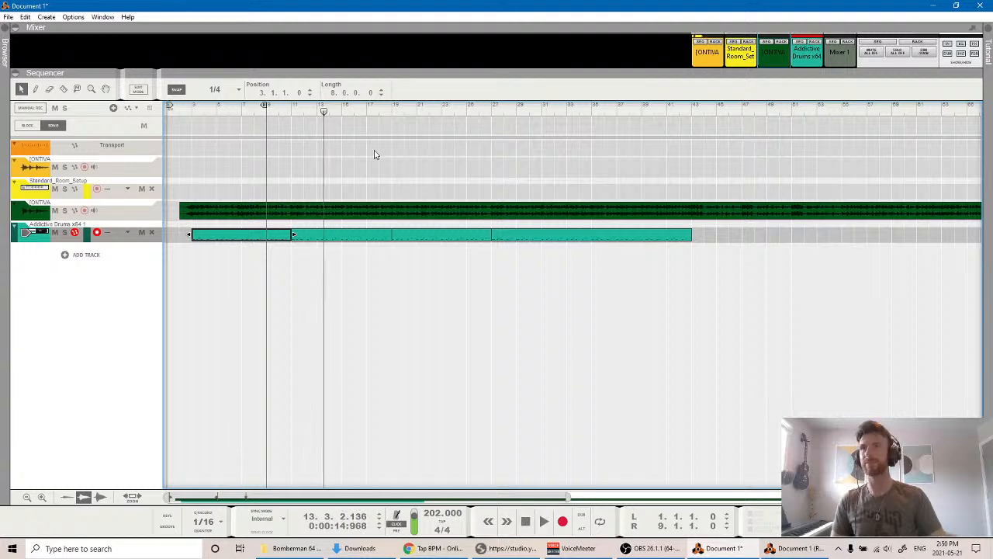
# Save the song as "Bomberman 64 - Green Garden (HD Remix)" in the Bomberman 64 - Green Garden folder of the VGHDR library.
pyautogui.hotkey('ctrl', 's')
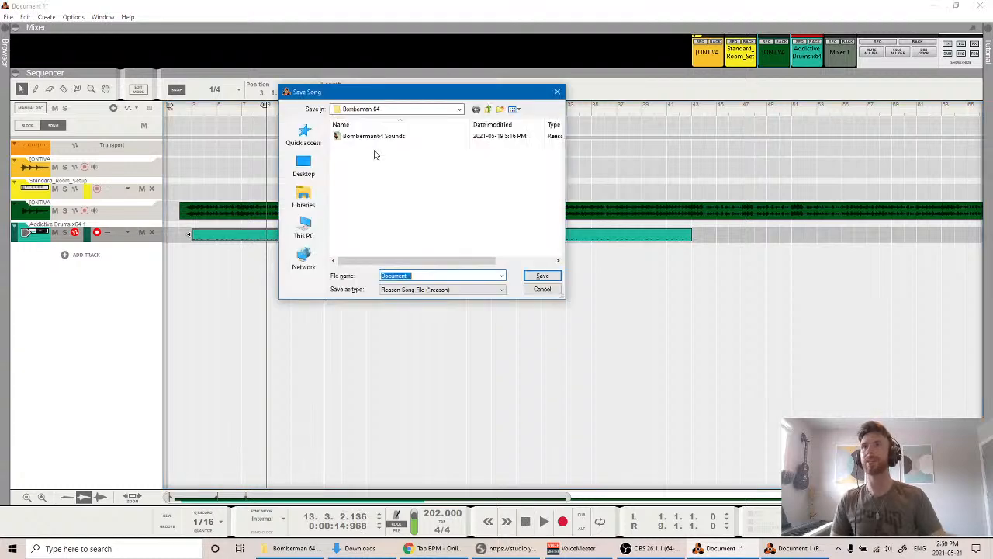
pyautogui.click(488, 110)
pyautogui.click(489, 111)
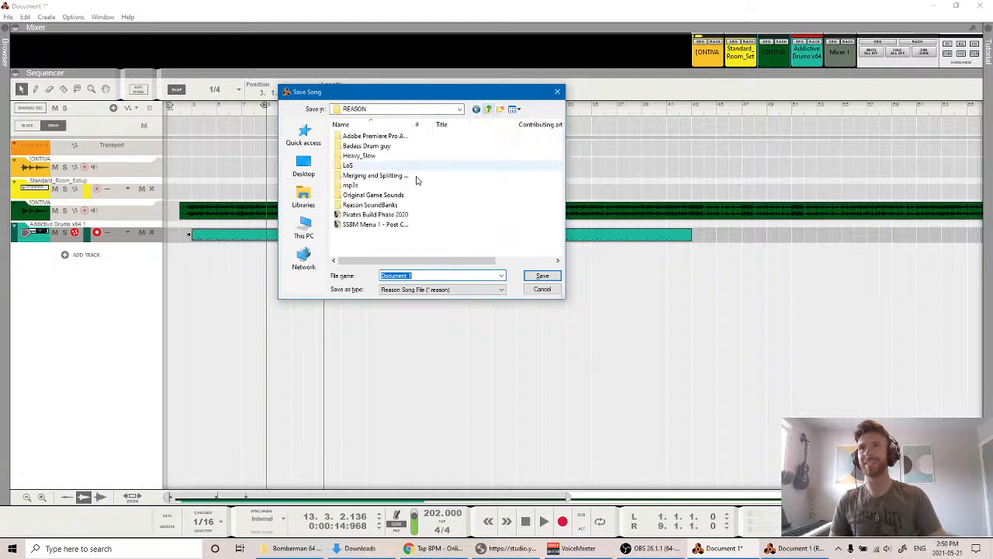
pyautogui.click(311, 200)
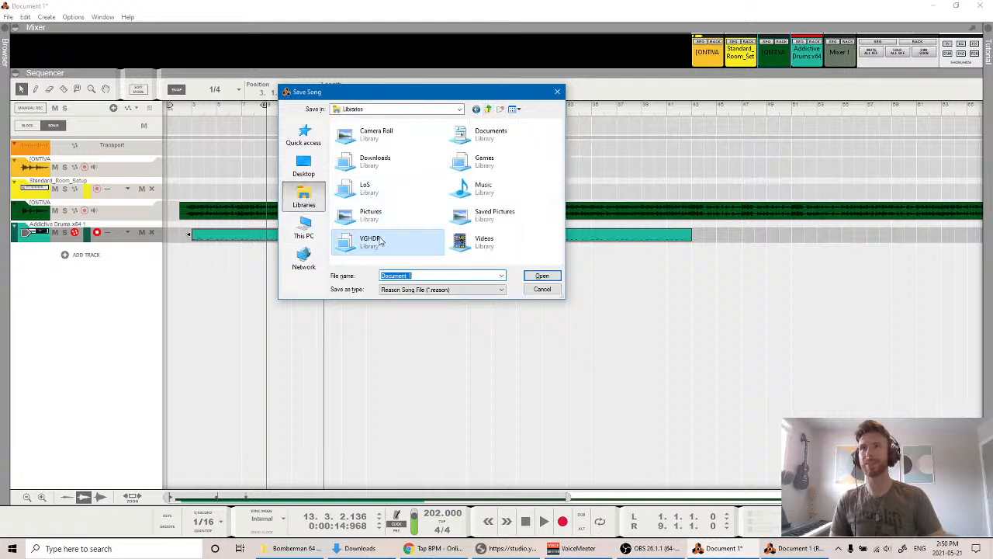
pyautogui.doubleClick(373, 236)
pyautogui.doubleClick(381, 188)
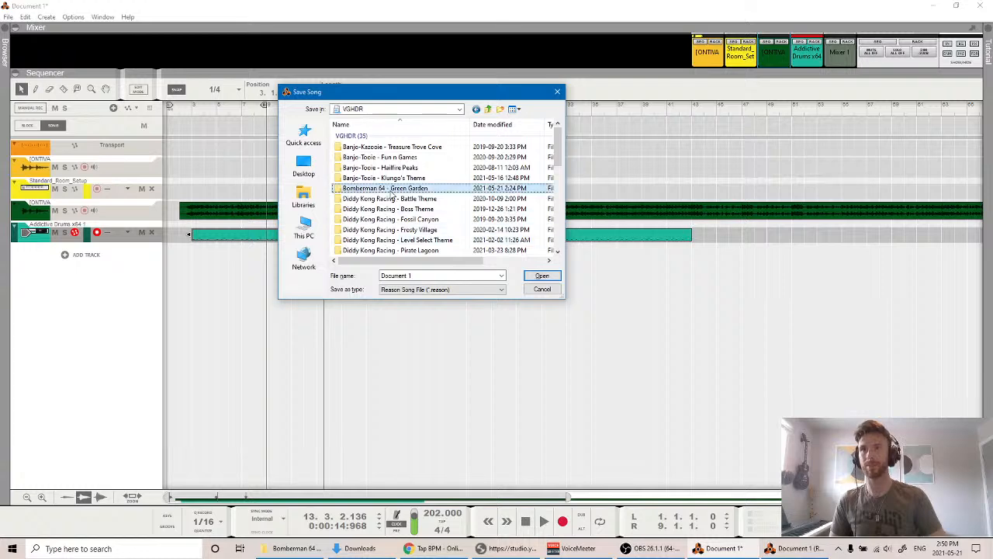
pyautogui.tripleClick(423, 276)
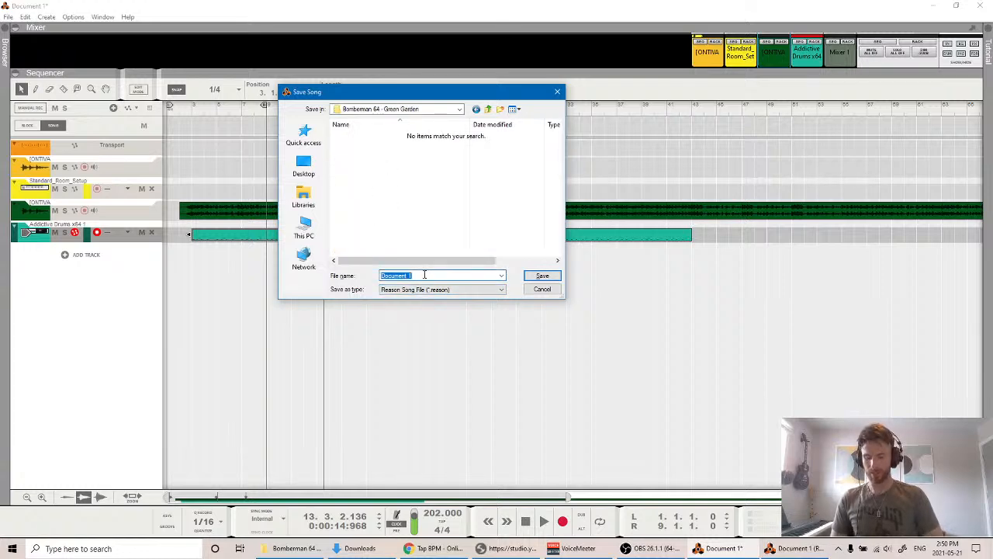
pyautogui.write('Bomberman 64')
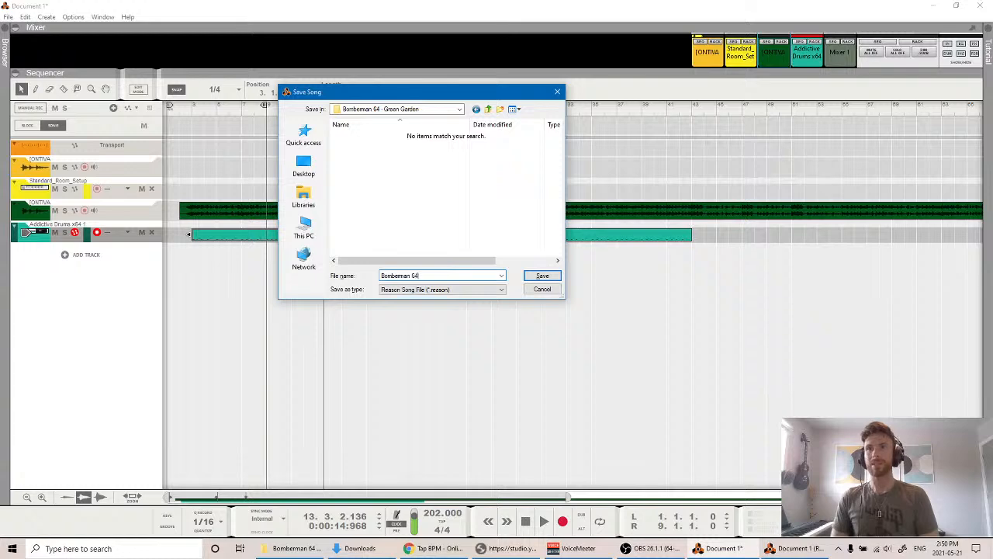
pyautogui.write(' - Green Garden (HD Remix')
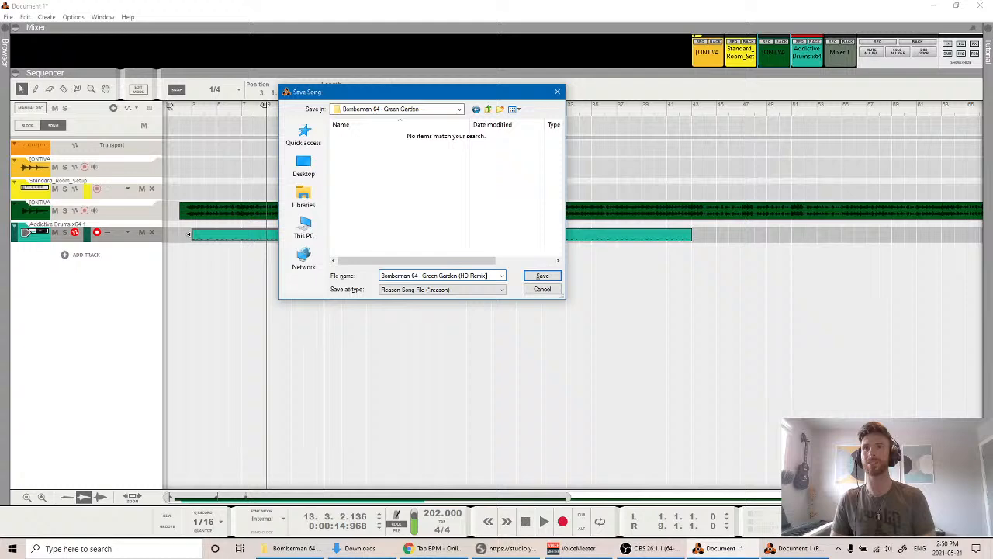
pyautogui.press('Return')
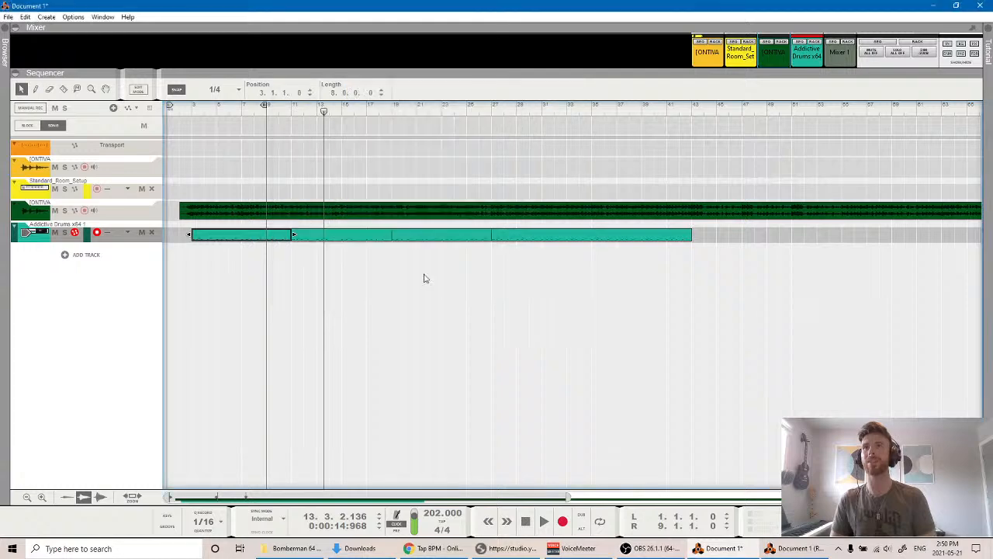
# Rename the Addictive Drums track to Drums.
pyautogui.click(238, 273)
pyautogui.click(192, 113)
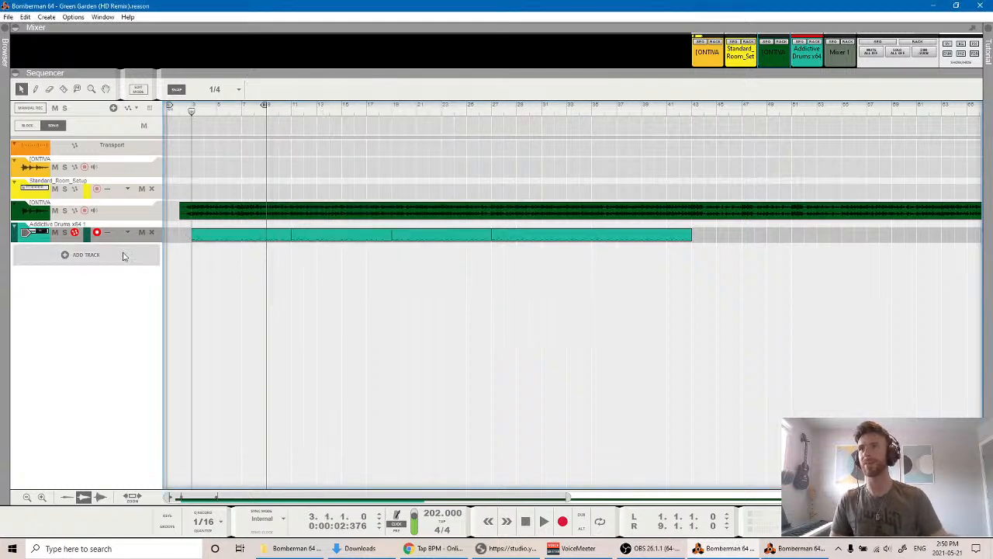
pyautogui.doubleClick(62, 224)
pyautogui.write('Drums')
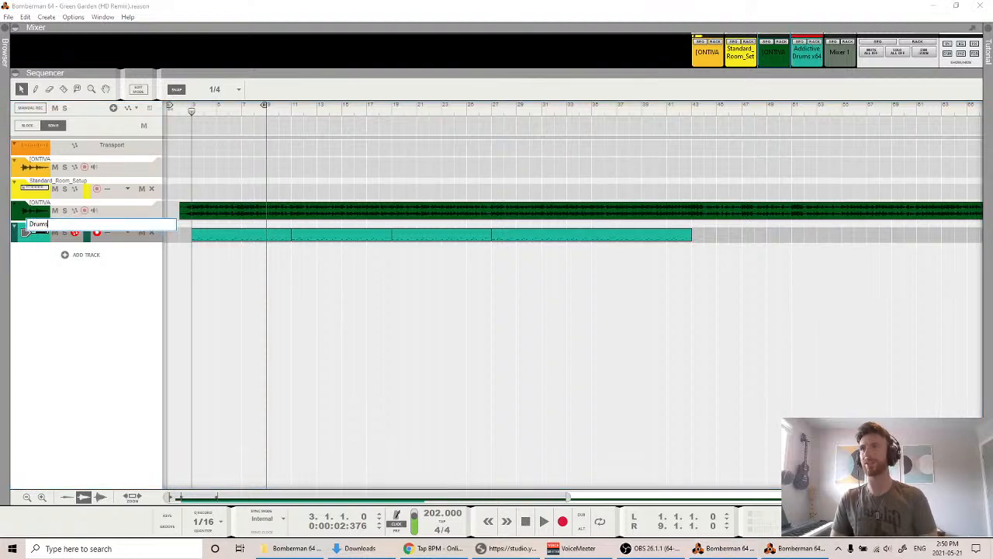
pyautogui.press('Return')
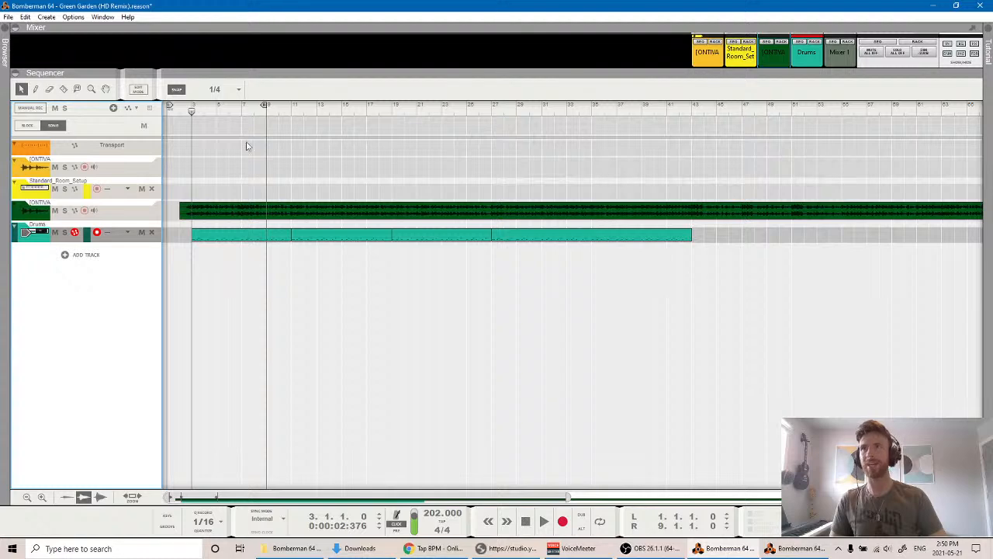
# Move the playhead to bar 11, then bring up the Addictive Drums kit and look through the percussion available for the Xtra slot.
pyautogui.click(292, 112)
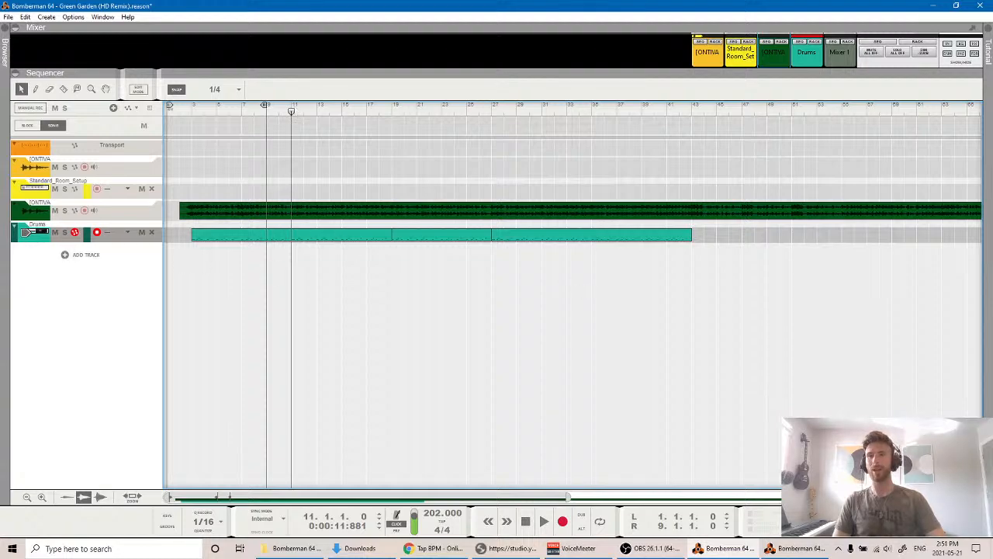
pyautogui.click(799, 548)
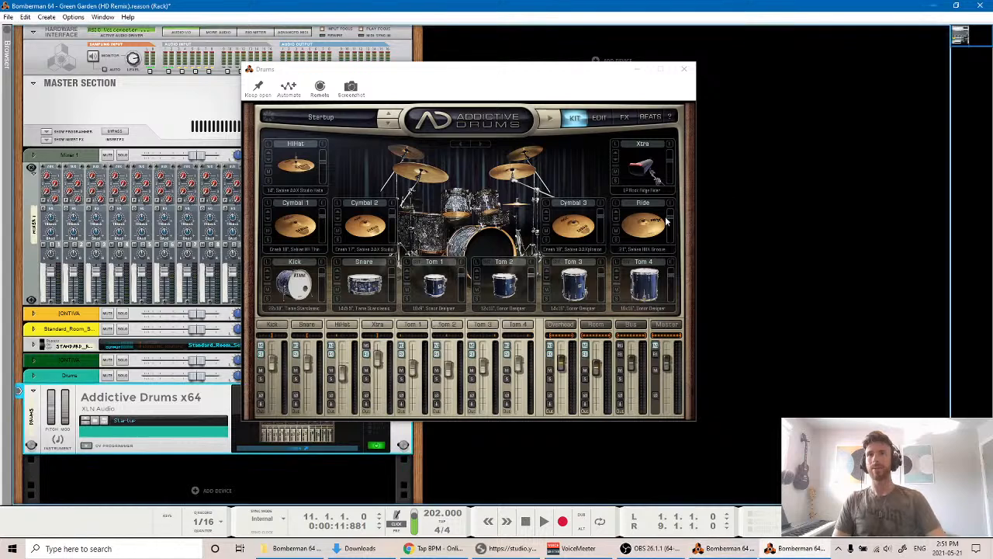
pyautogui.click(617, 158)
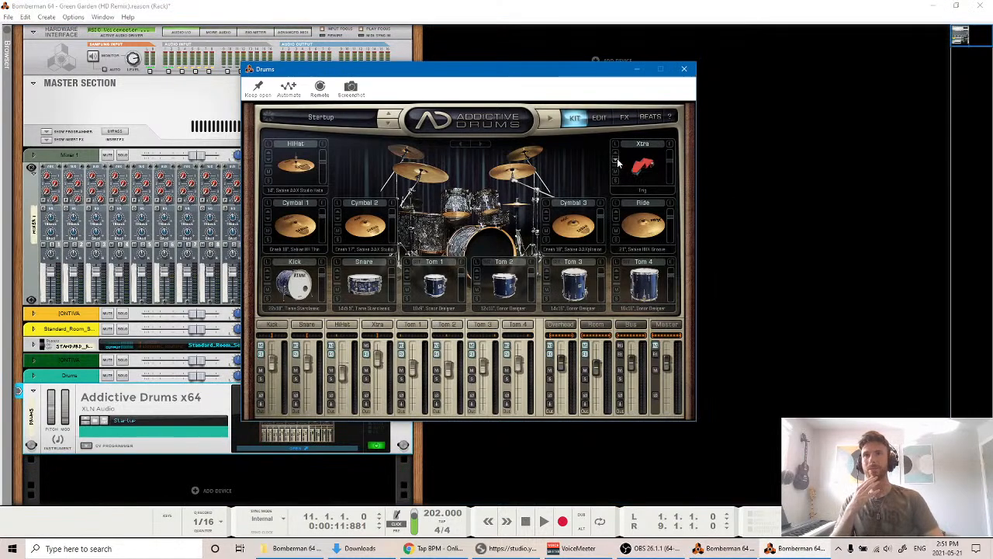
pyautogui.click(615, 155)
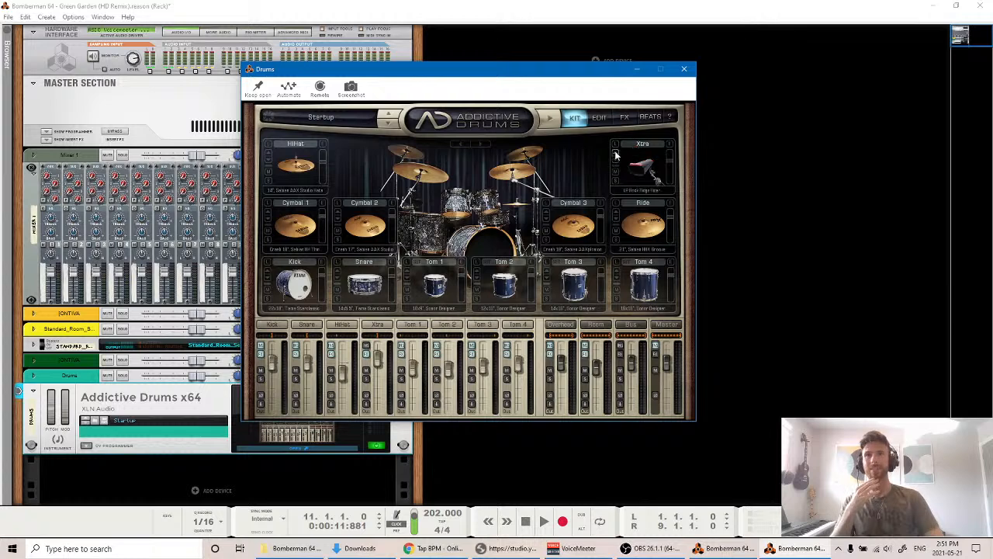
pyautogui.click(616, 160)
pyautogui.click(616, 160)
pyautogui.click(616, 160)
pyautogui.click(616, 160)
pyautogui.click(616, 159)
pyautogui.click(616, 160)
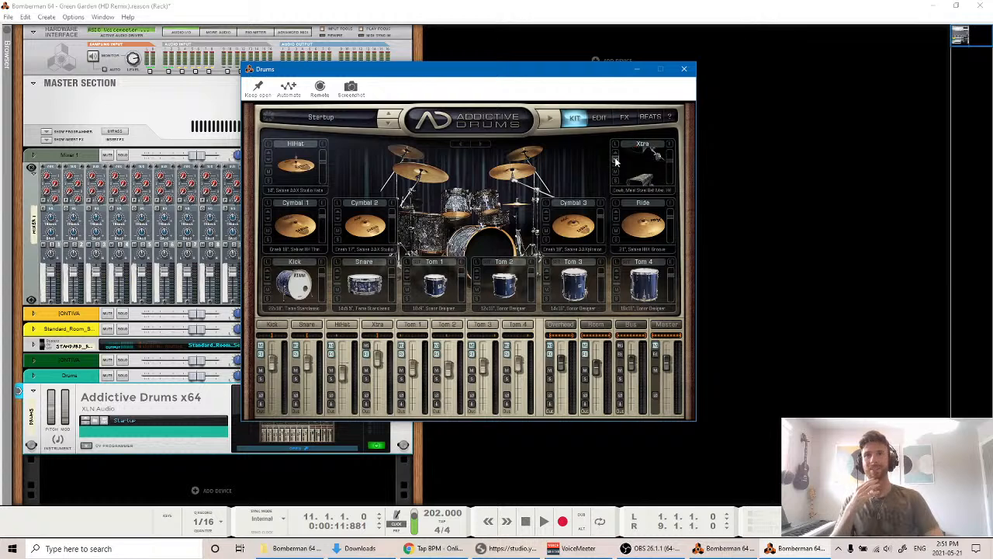
# Load the Rhythm Tech tambourine into the kit's Xtra slot and audition its hits.
pyautogui.click(615, 156)
pyautogui.click(615, 157)
pyautogui.click(630, 167)
pyautogui.click(616, 159)
pyautogui.click(642, 174)
pyautogui.click(641, 177)
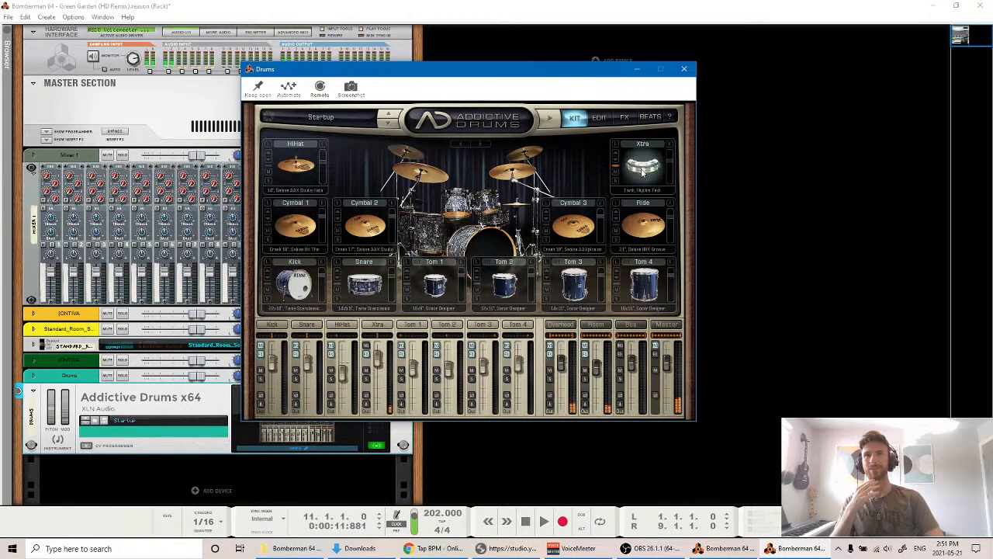
pyautogui.click(641, 174)
pyautogui.click(640, 172)
pyautogui.click(642, 171)
# Try the LP and Ludwig Double Brass tambourines in the Xtra slot, auditioning each one.
pyautogui.click(616, 160)
pyautogui.click(642, 168)
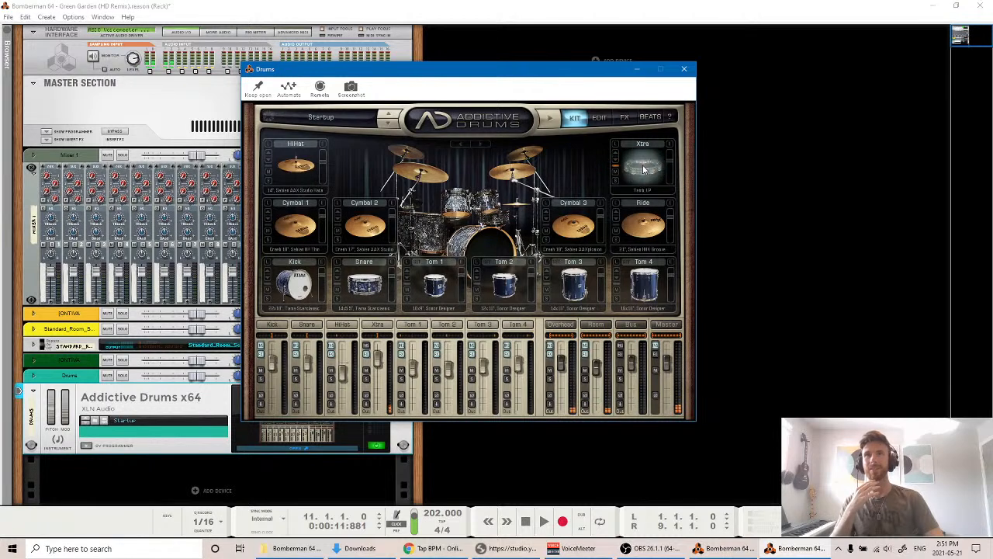
pyautogui.click(645, 174)
pyautogui.click(616, 160)
pyautogui.click(643, 172)
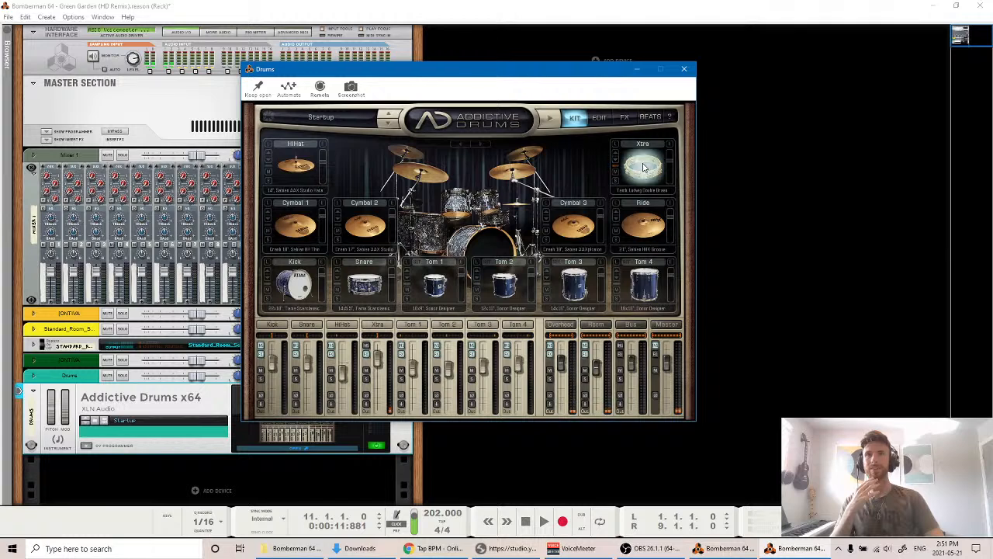
pyautogui.click(643, 177)
pyautogui.click(644, 179)
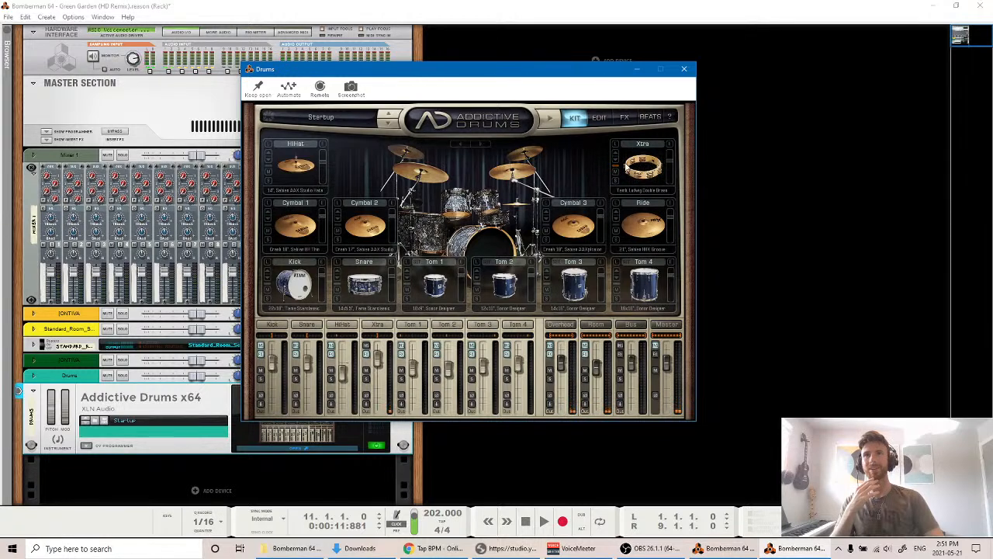
pyautogui.click(644, 163)
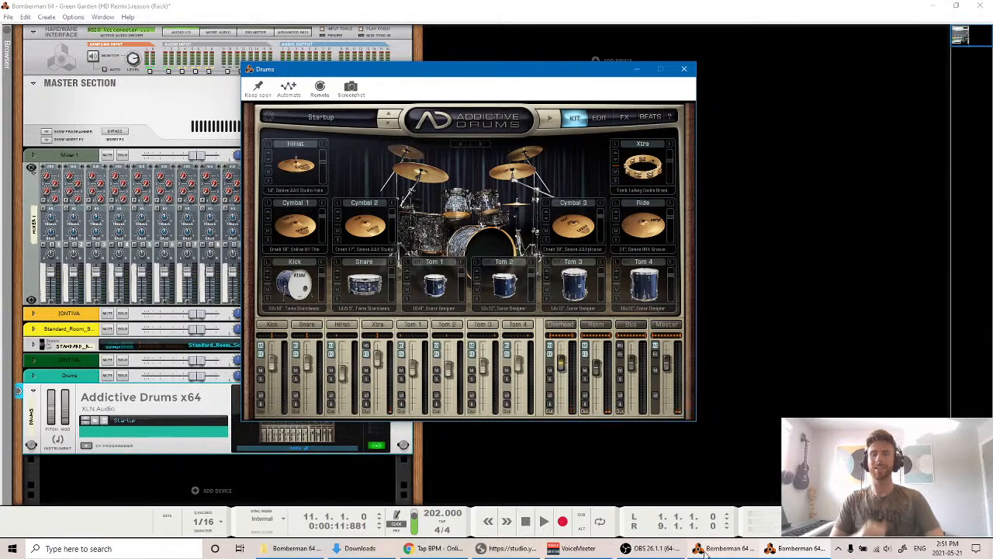
# Play the arrangement in the sequencer from bar 11 into bar 16 to hear the original percussion.
pyautogui.moveTo(703, 552)
pyautogui.click(702, 508)
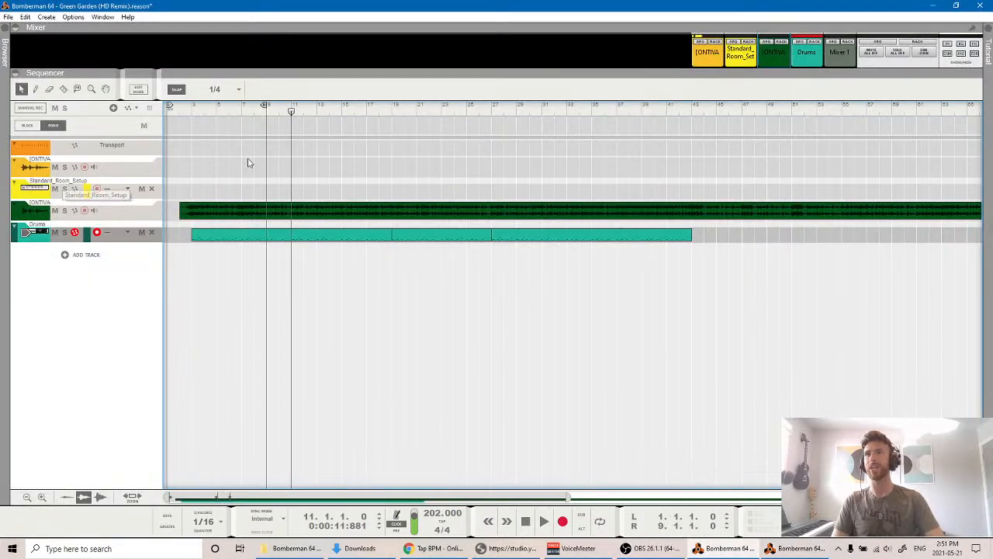
pyautogui.press('space')
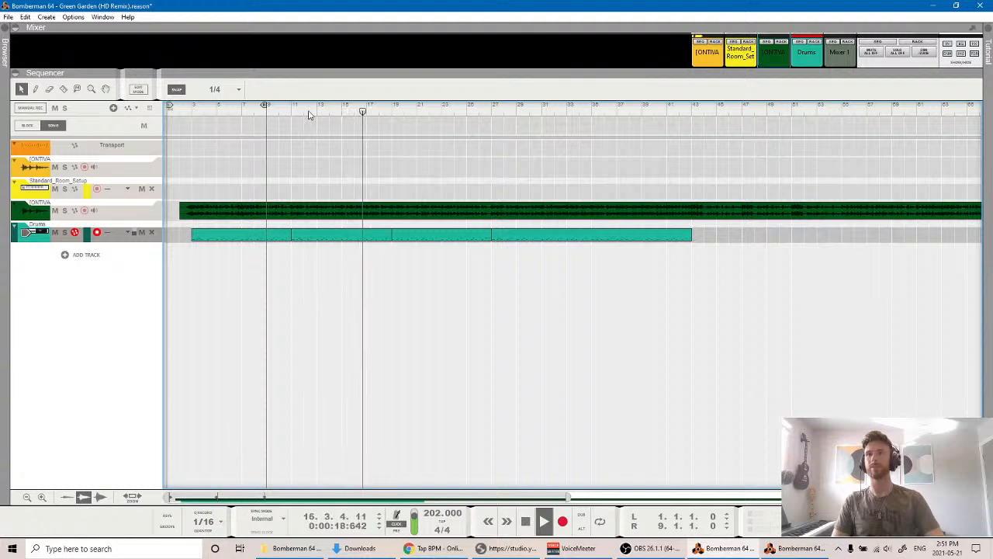
pyautogui.press('space')
# Audition the Ludwig Double Brass tambourine repeatedly in Addictive Drums to compare it with the reference.
pyautogui.click(770, 548)
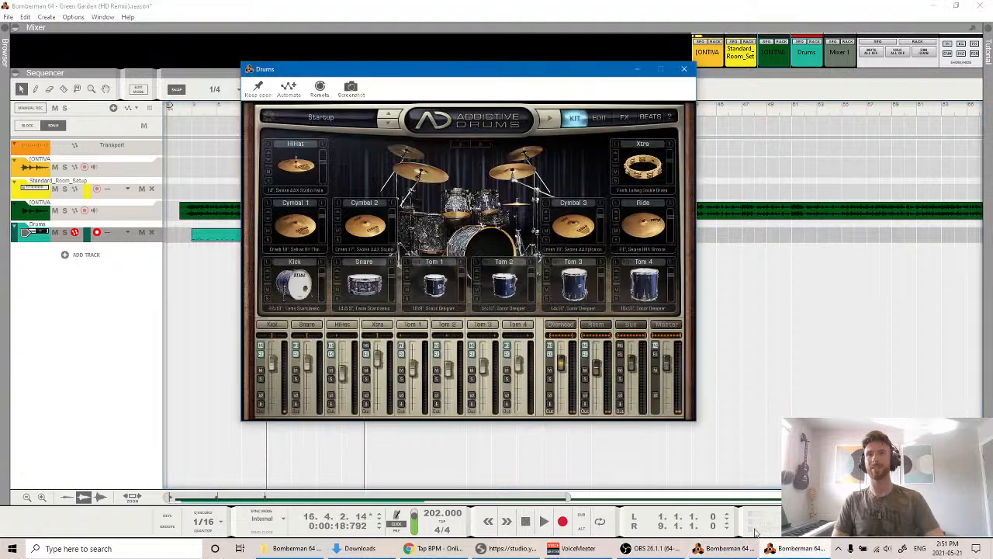
pyautogui.click(643, 173)
pyautogui.click(643, 168)
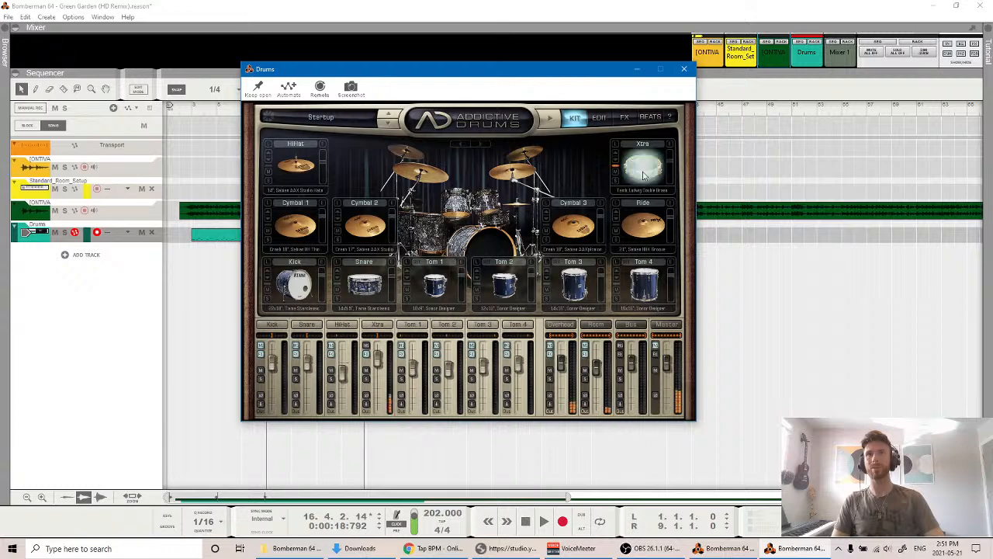
pyautogui.click(643, 163)
pyautogui.click(643, 157)
pyautogui.click(643, 160)
pyautogui.click(643, 160)
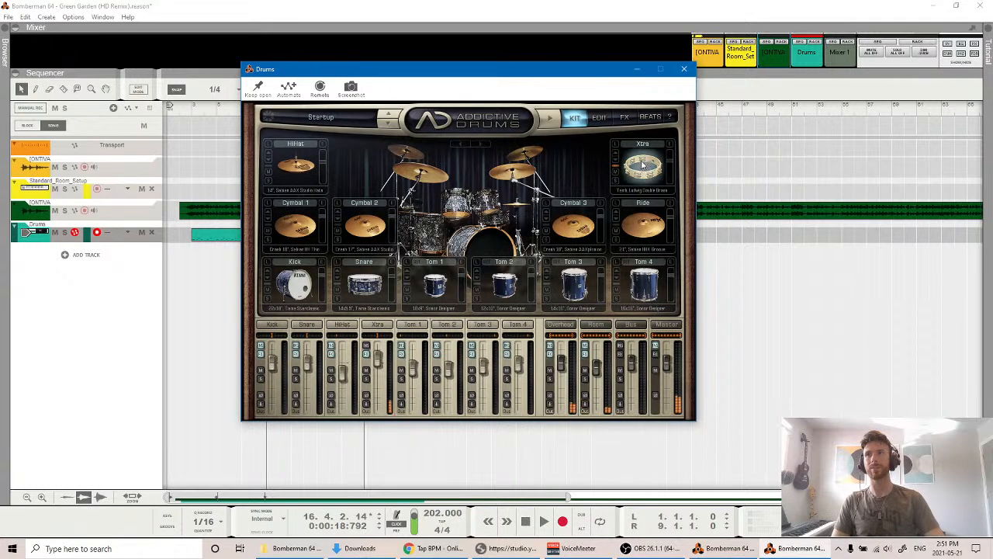
# Replay the reference from about bar 16 into bar 17, then return to the Addictive Drums kit.
pyautogui.moveTo(506, 72); pyautogui.dragTo(513, 192)
pyautogui.click(358, 109)
pyautogui.press('space')
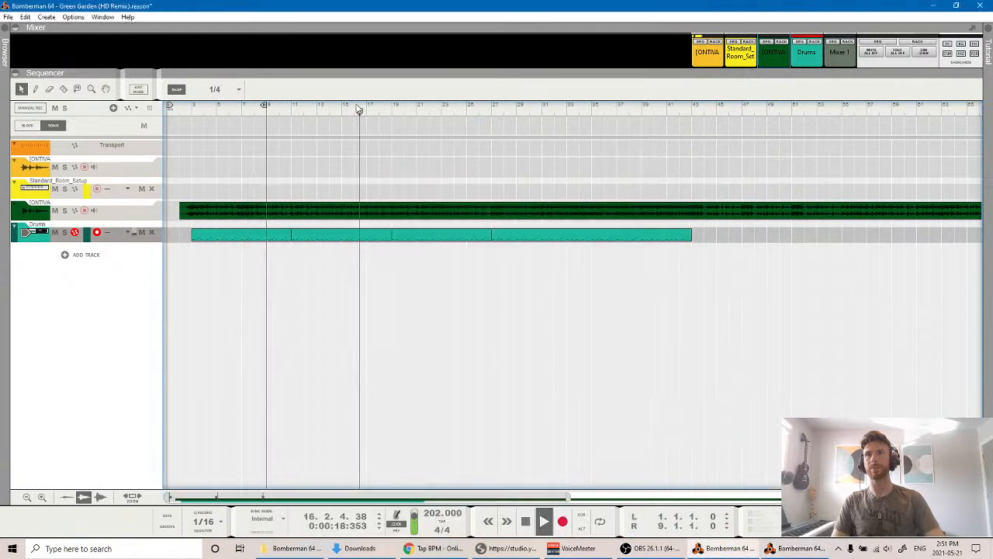
pyautogui.click(799, 549)
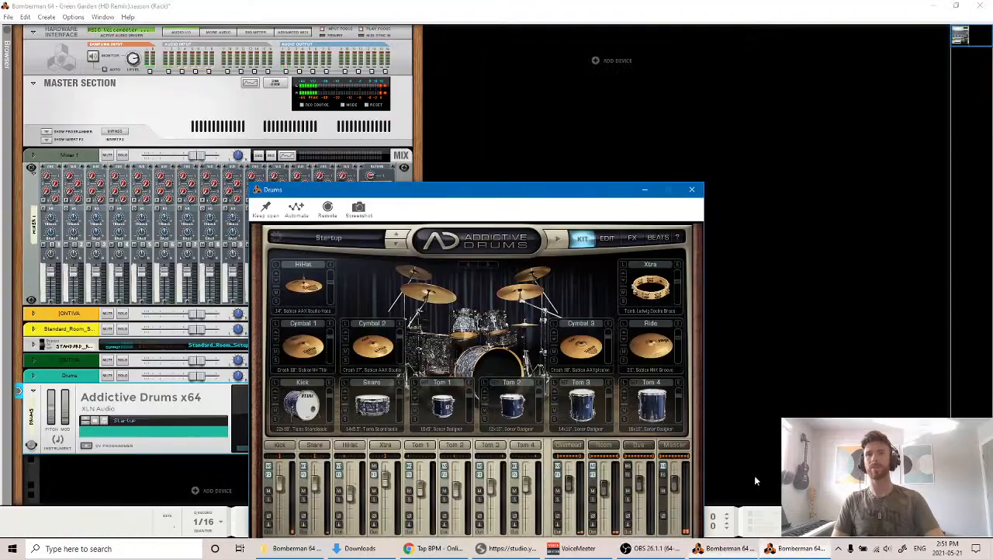
pyautogui.moveTo(597, 191); pyautogui.dragTo(525, 67)
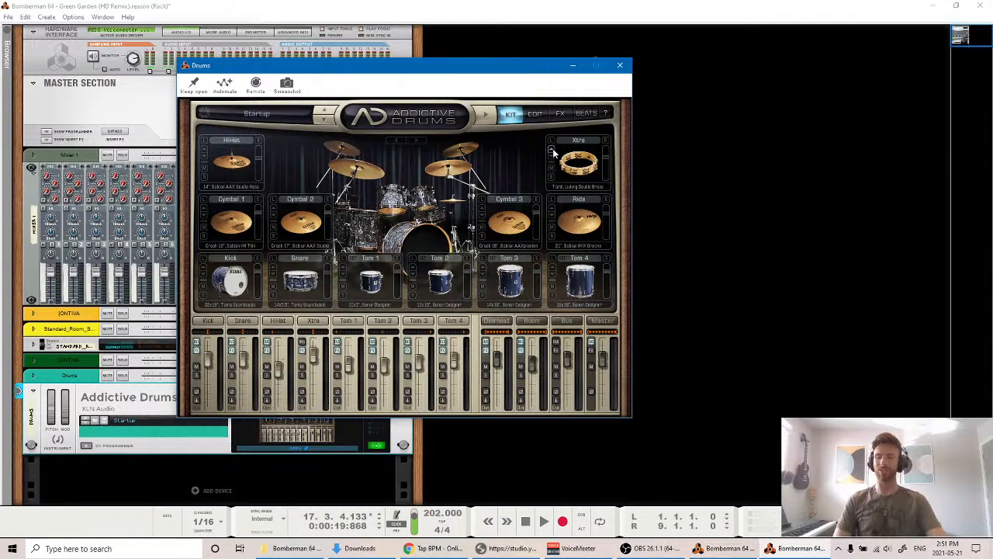
# Step the Xtra slot back through the LP tambourine to the Rhythm Tech tambourine, auditioning both.
pyautogui.click(552, 151)
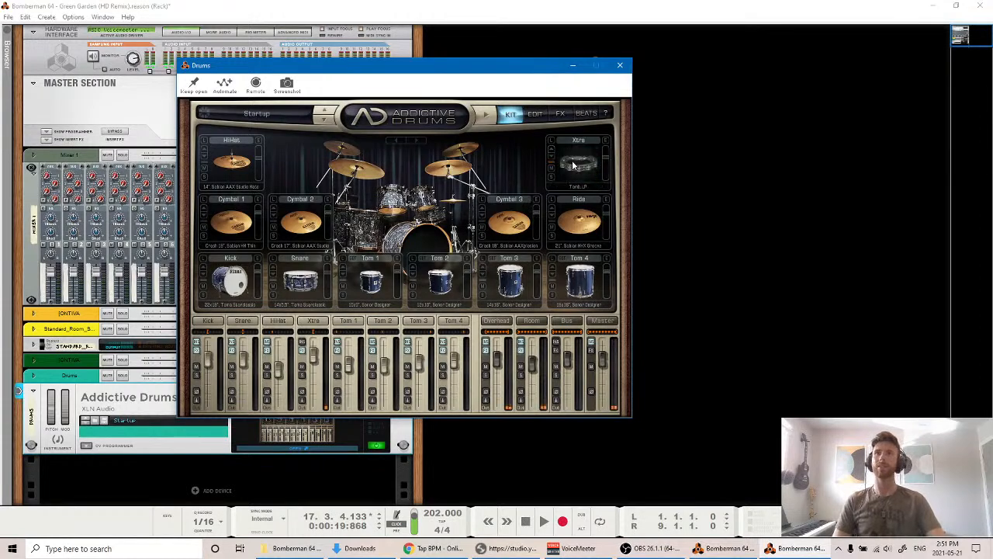
pyautogui.click(552, 155)
pyautogui.click(552, 150)
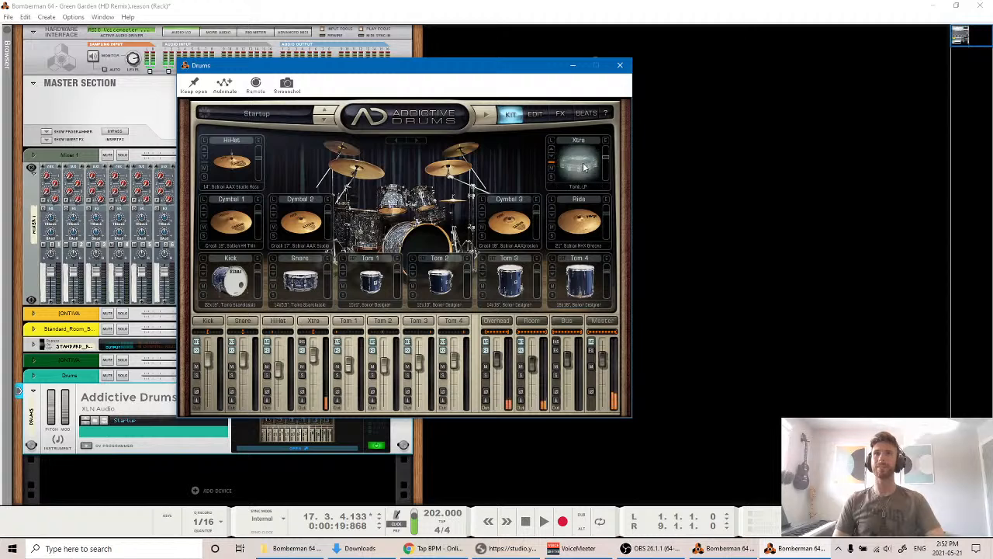
pyautogui.click(552, 150)
pyautogui.click(552, 150)
pyautogui.click(580, 163)
pyautogui.click(581, 163)
pyautogui.click(581, 161)
pyautogui.click(580, 162)
pyautogui.click(580, 162)
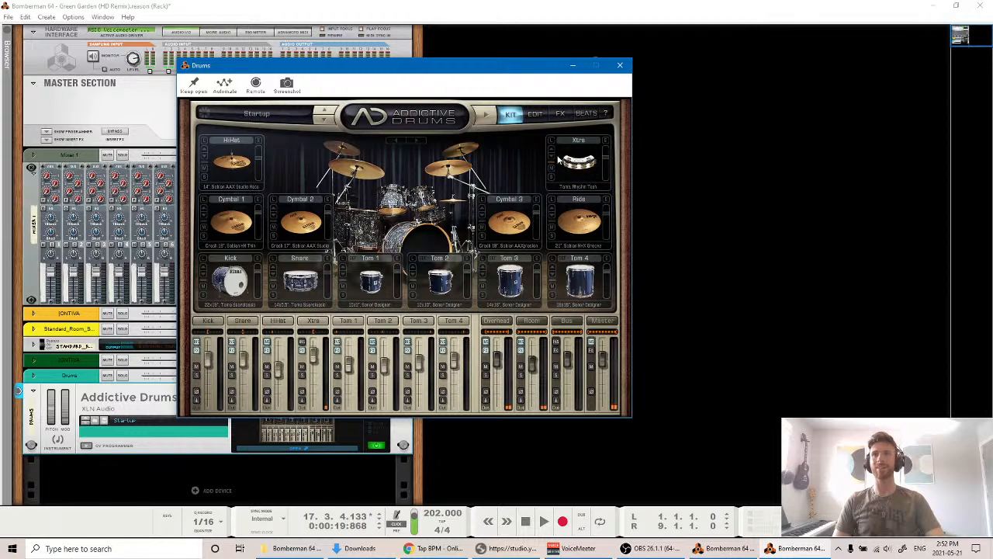
# Compare the Ludwig Double Brass tambourine once more, and settle the Xtra slot on the Rhythm Tech one.
pyautogui.click(552, 154)
pyautogui.click(553, 154)
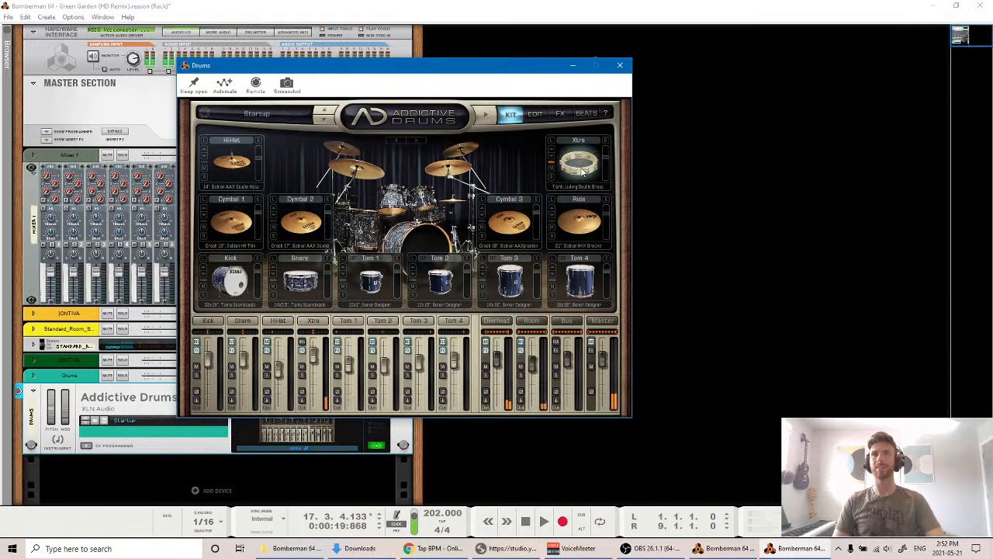
pyautogui.click(581, 164)
pyautogui.click(581, 164)
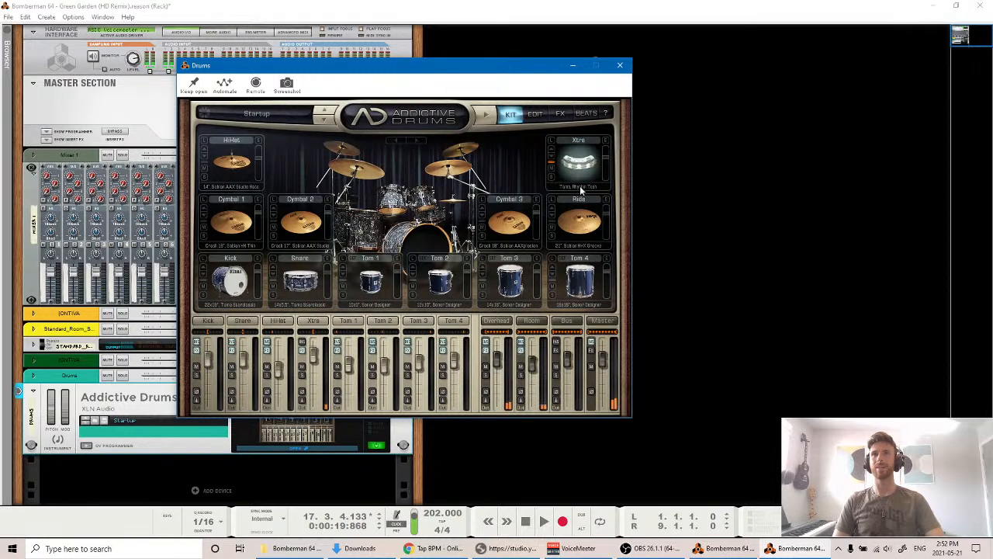
pyautogui.click(580, 163)
pyautogui.click(578, 162)
pyautogui.click(578, 162)
pyautogui.click(578, 162)
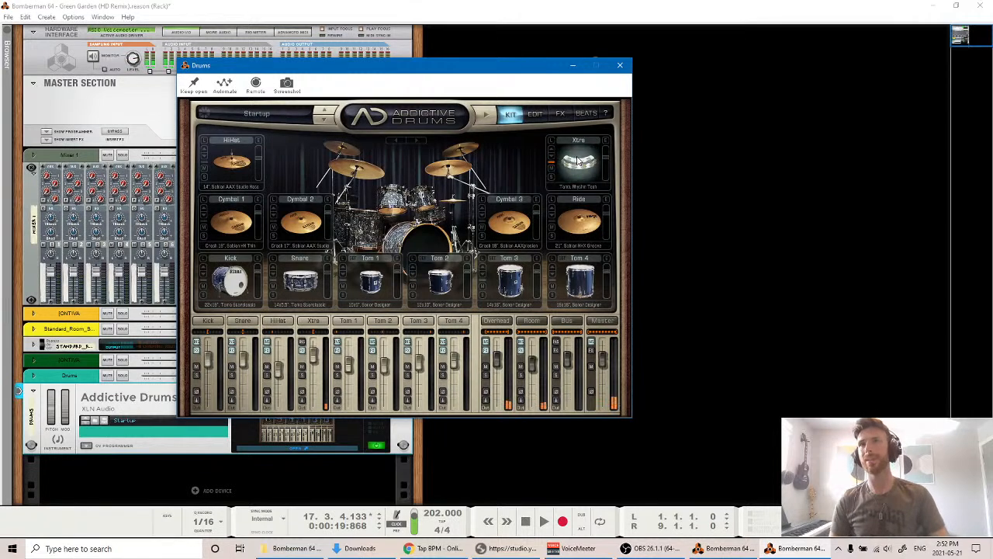
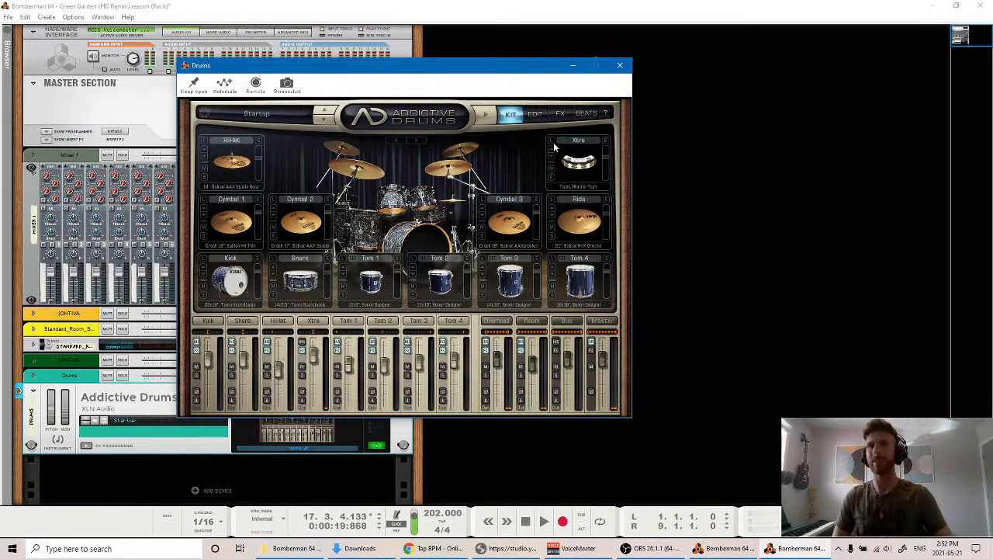
# Close the Addictive Drums window and open the first Drums clip at bar 3 for note editing with the Pencil tool.
pyautogui.click(620, 64)
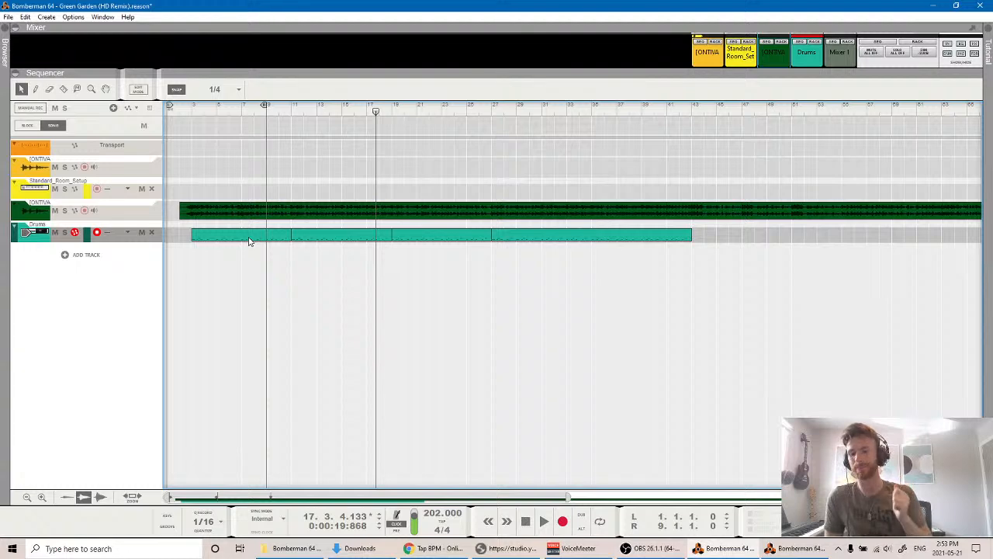
pyautogui.moveTo(206, 110); pyautogui.dragTo(196, 111)
pyautogui.click(191, 111)
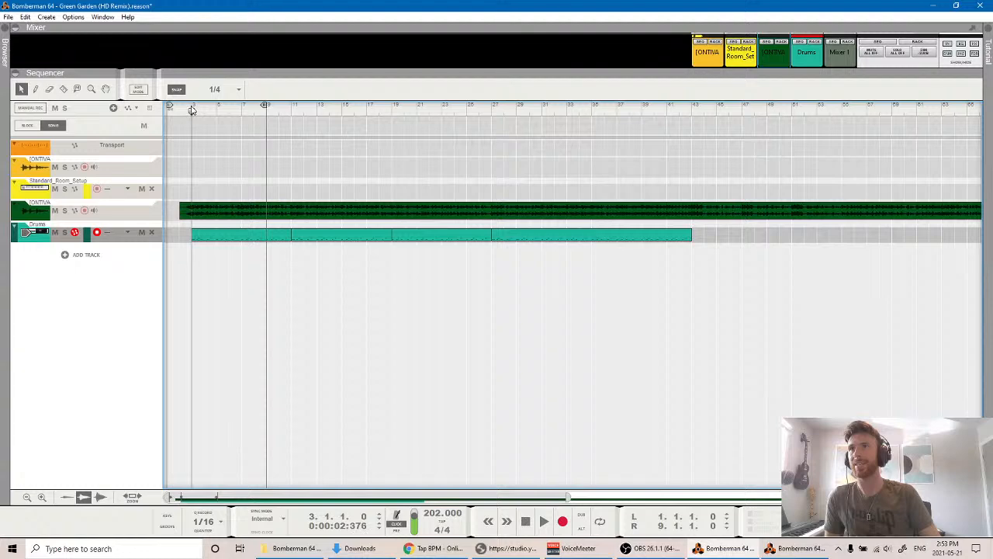
pyautogui.doubleClick(225, 237)
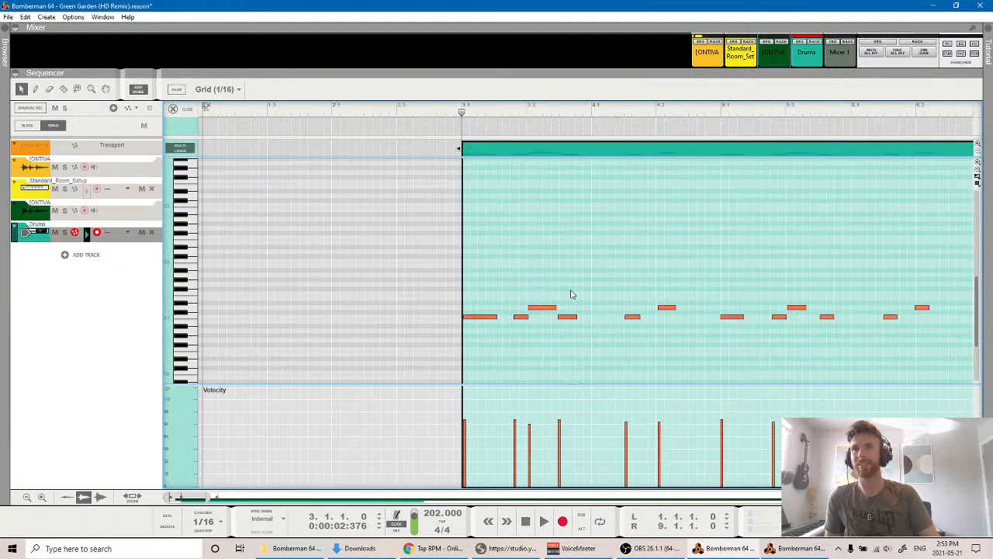
pyautogui.hscroll(1, 553, 295)
pyautogui.hscroll(5, 571, 297)
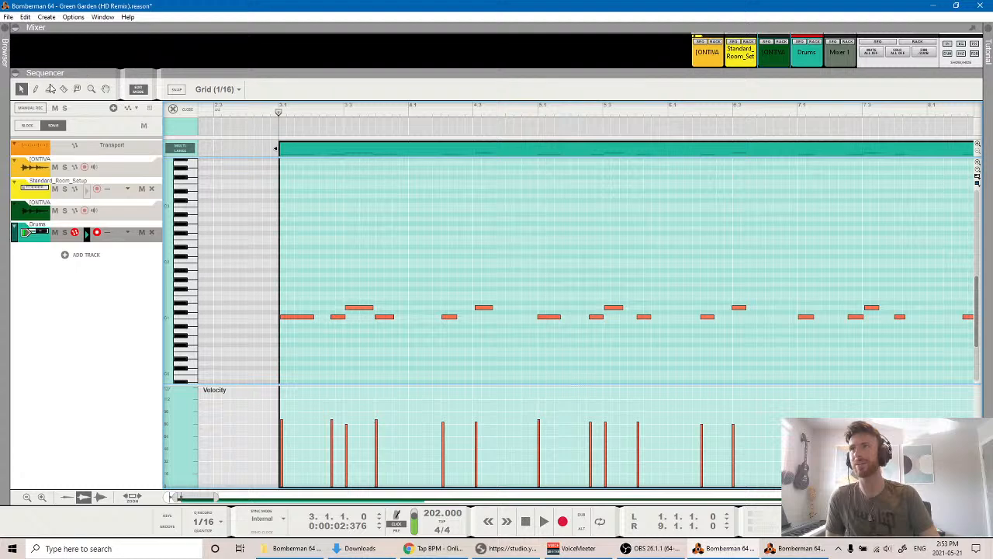
pyautogui.click(35, 89)
# Play the arrangement from bar 3 into bar 12, then replay the passage starting just before bar 11.
pyautogui.press('space')
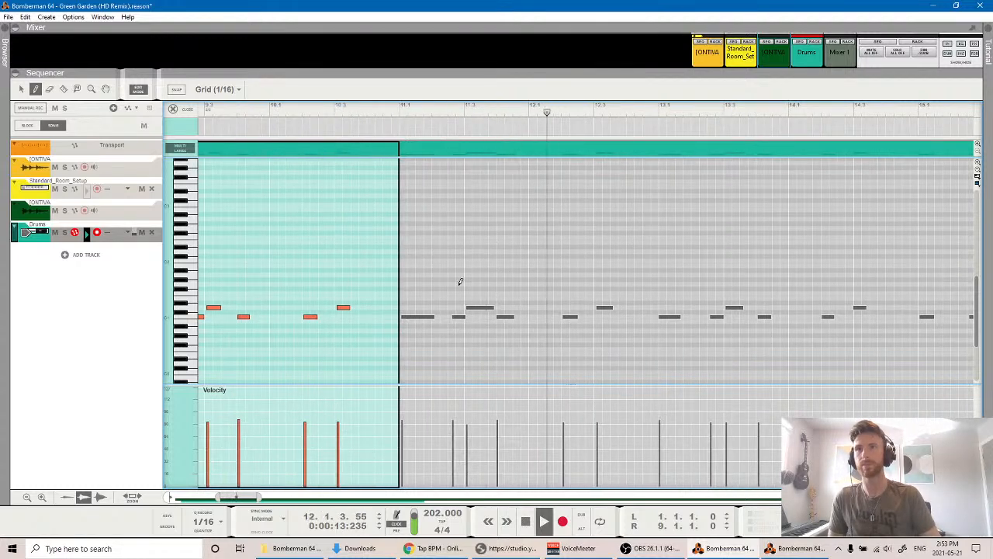
pyautogui.press('space')
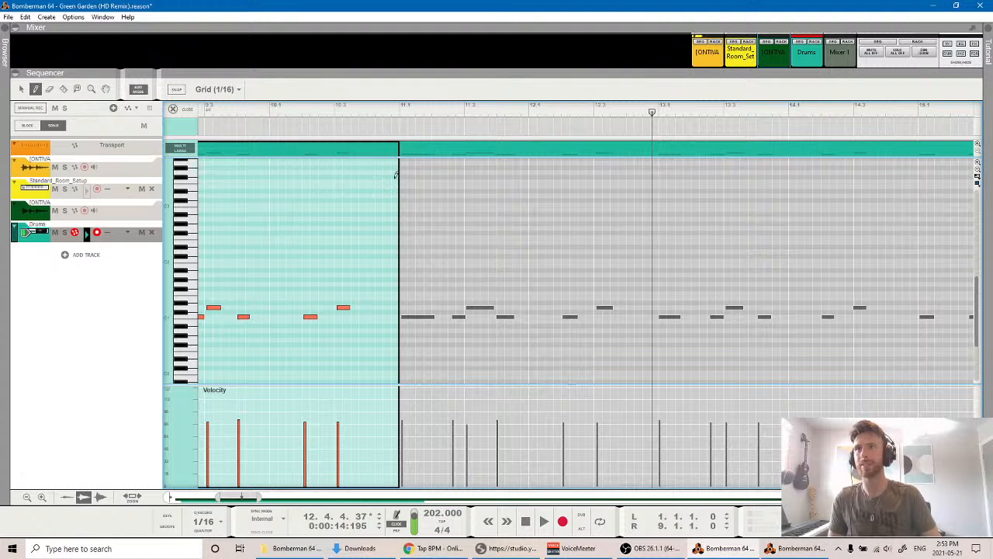
pyautogui.click(383, 112)
pyautogui.press('space')
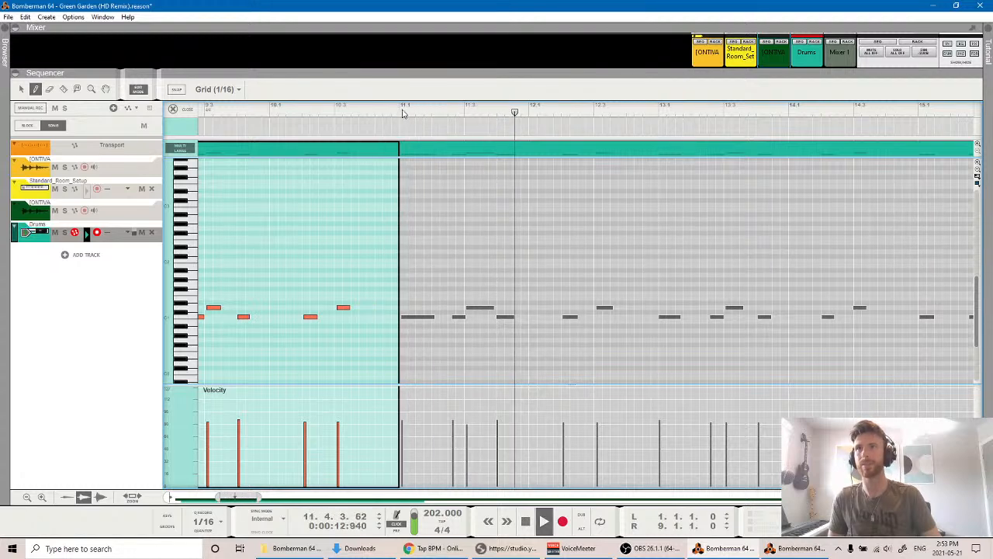
pyautogui.press('space')
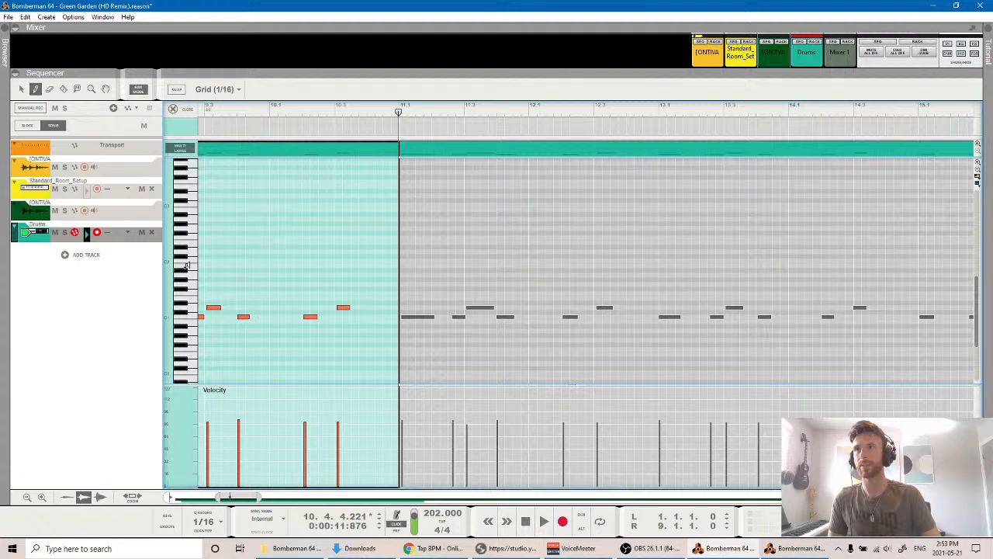
pyautogui.click(400, 265)
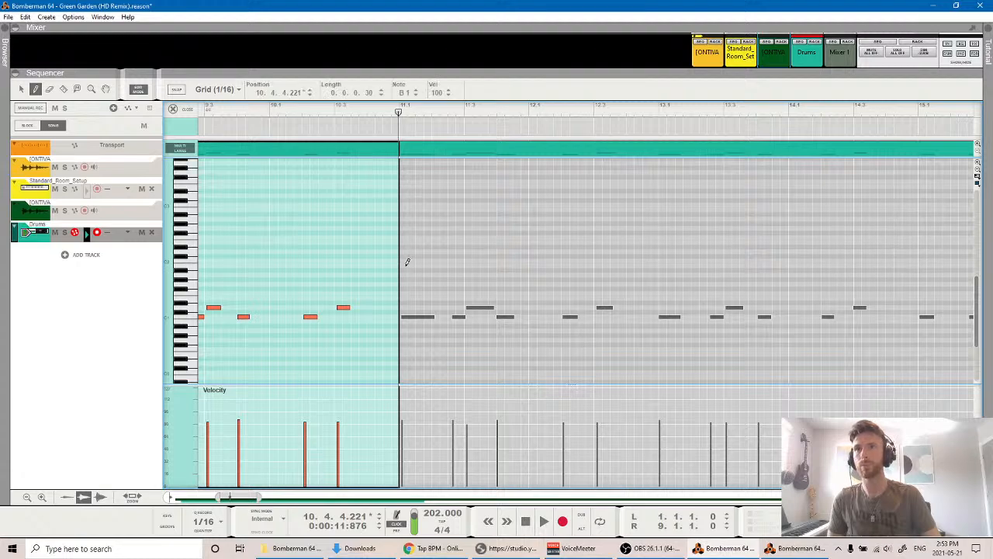
pyautogui.click(406, 263)
pyautogui.hotkey('ctrl', 'z')
pyautogui.click(404, 264)
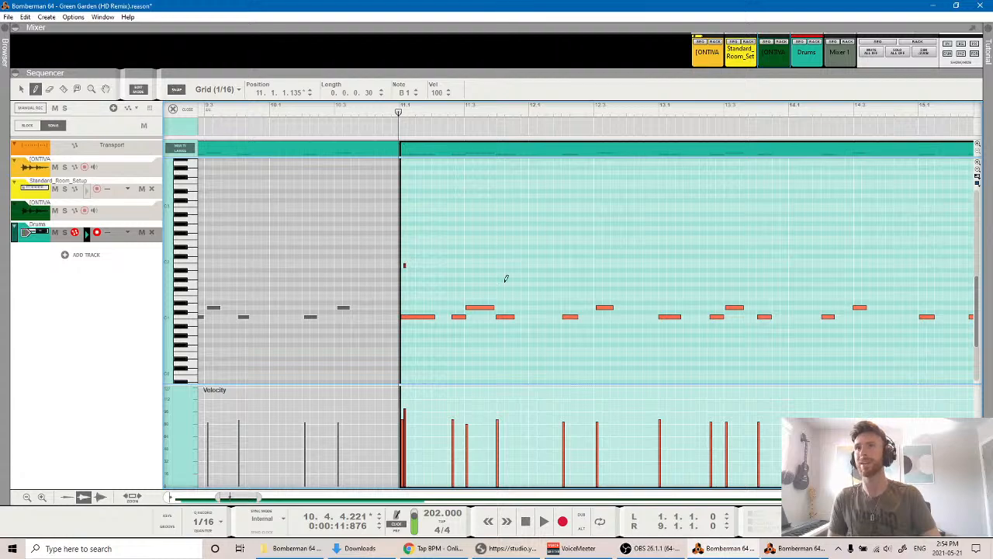
pyautogui.hotkey('ctrl', 'z')
# Draw five evenly spaced 1/16-long tambourine notes on B1 in the second Drums clip, from 11.1.1 to 11.3.1.
pyautogui.click(404, 264)
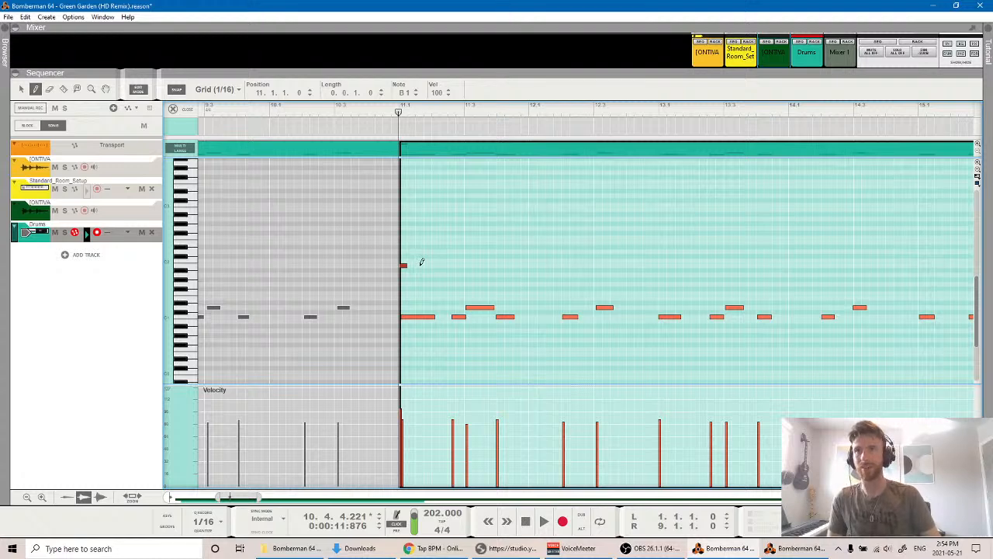
pyautogui.click(419, 265)
pyautogui.click(436, 266)
pyautogui.click(452, 265)
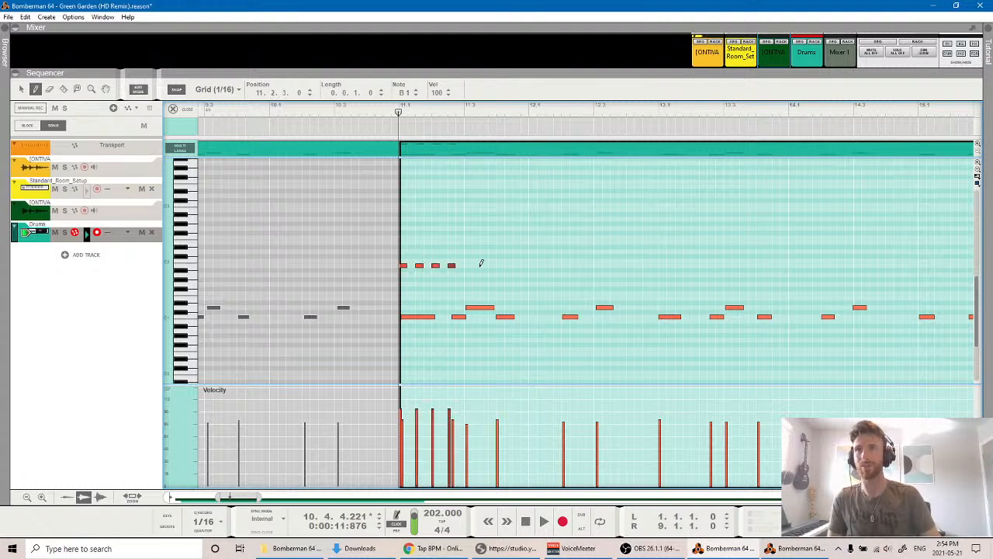
pyautogui.click(468, 265)
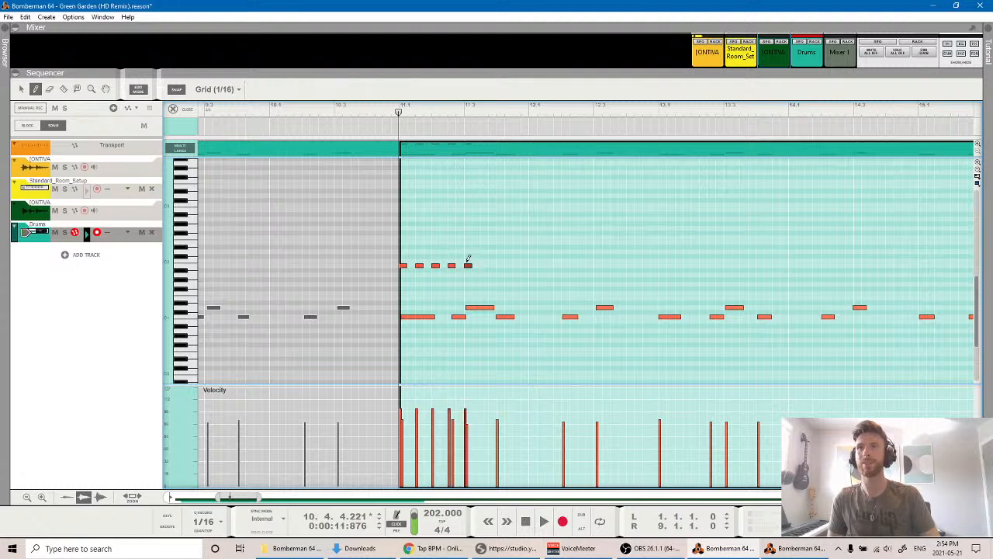
# Play bar 11 twice to check the new tambourine notes against the reference.
pyautogui.click(394, 117)
pyautogui.press('space')
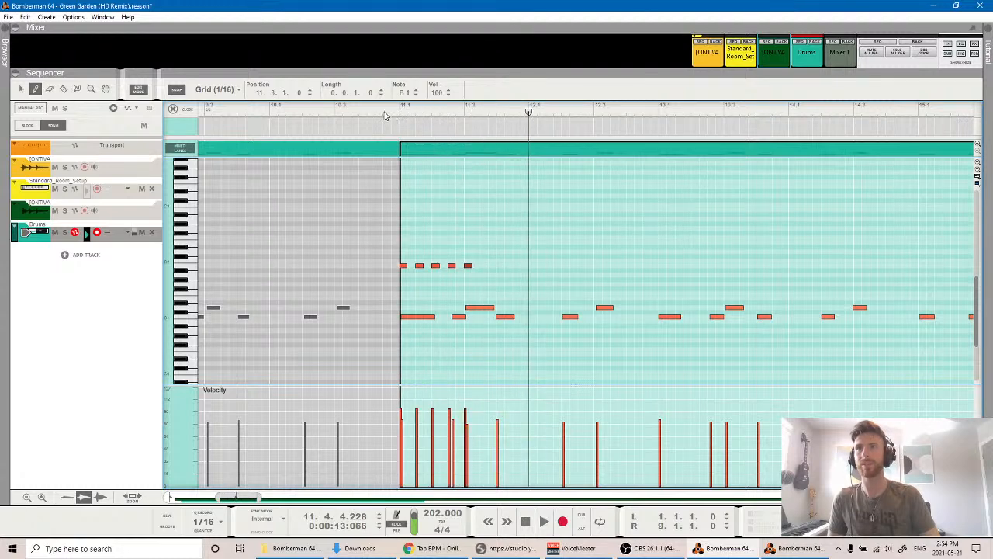
pyautogui.click(395, 118)
pyautogui.press('space')
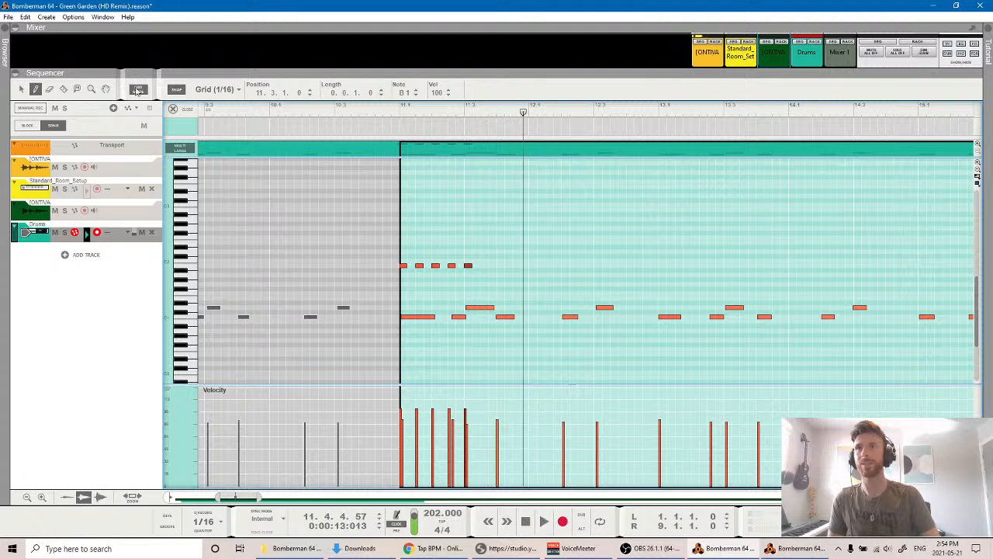
# Nudge the second and fourth tambourine notes late for a swung feel, to 11.1.3.61 and 11.2.3.61.
pyautogui.press('q')
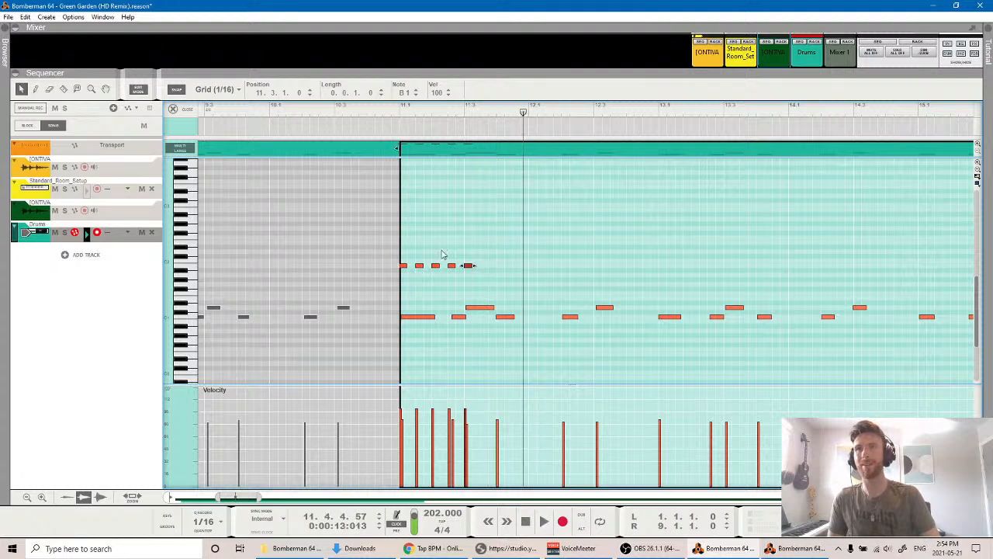
pyautogui.click(419, 267)
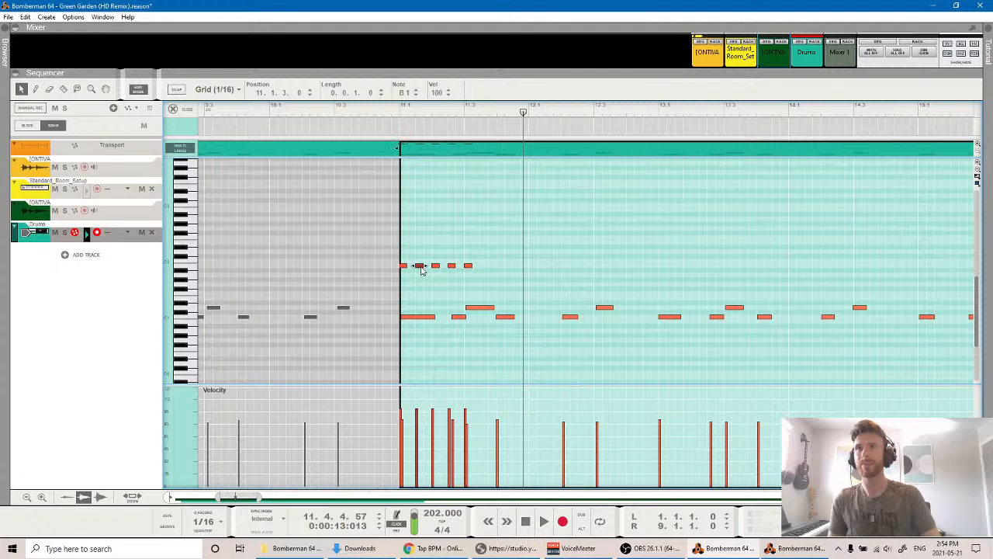
pyautogui.moveTo(420, 269); pyautogui.dragTo(427, 266)
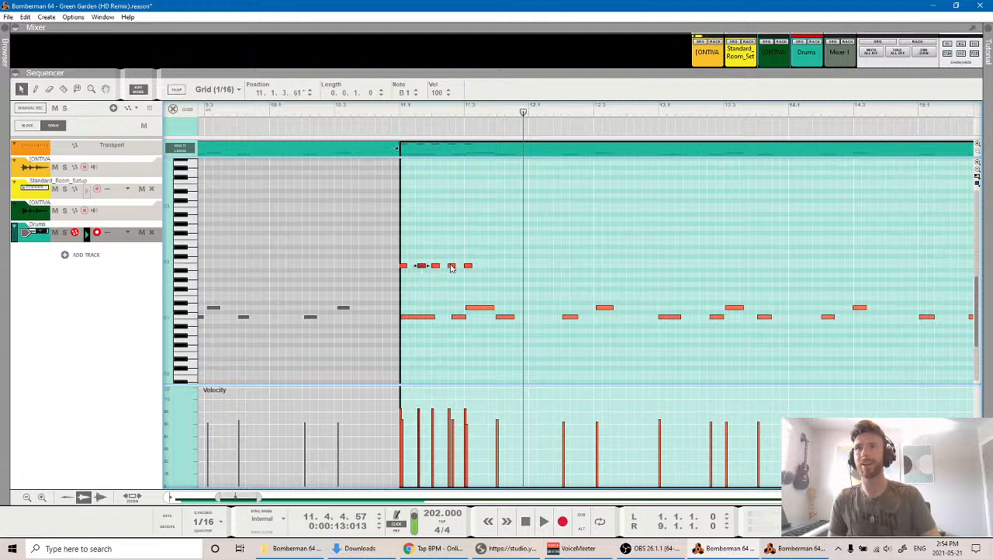
pyautogui.click(452, 266)
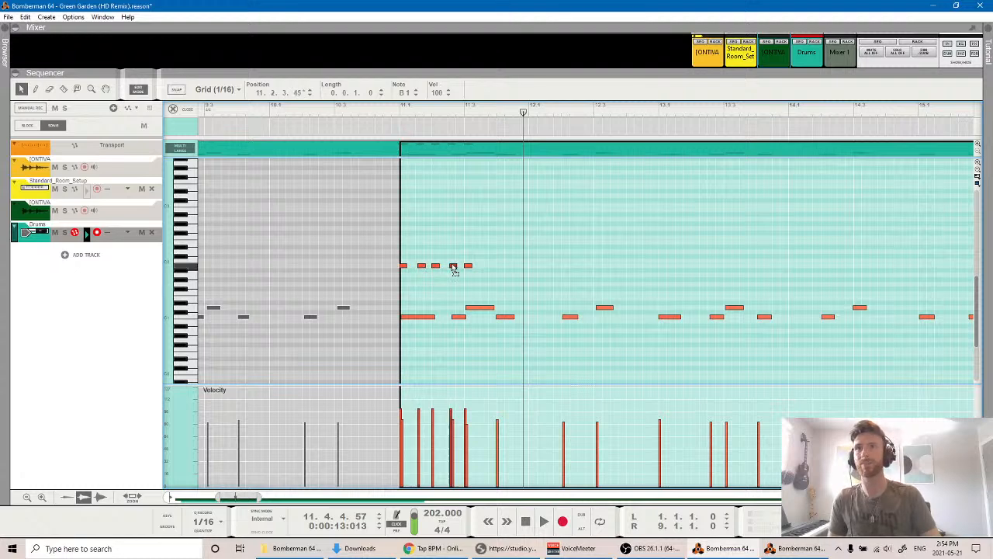
# Solo the Drums track and play bar 11 from just before its start.
pyautogui.click(393, 113)
pyautogui.click(389, 114)
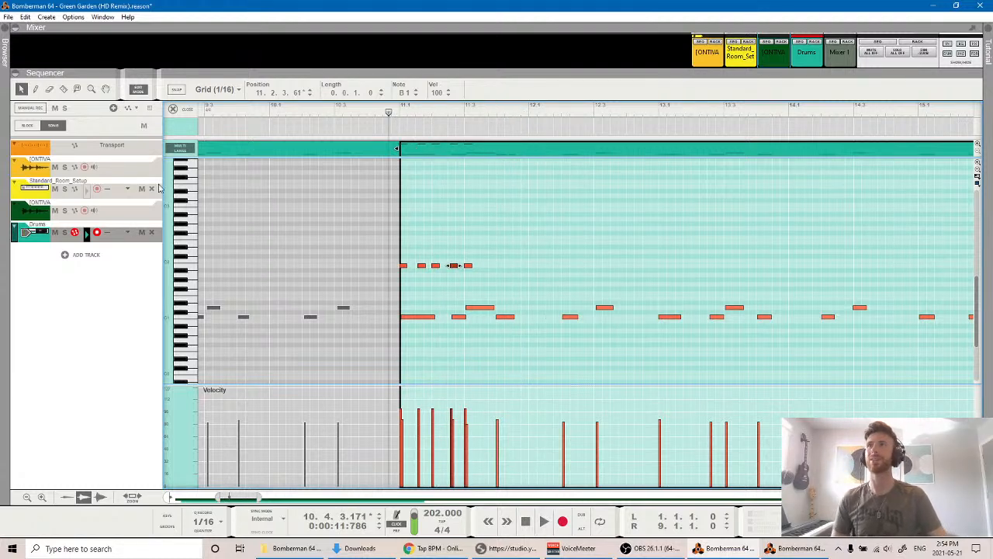
pyautogui.click(65, 233)
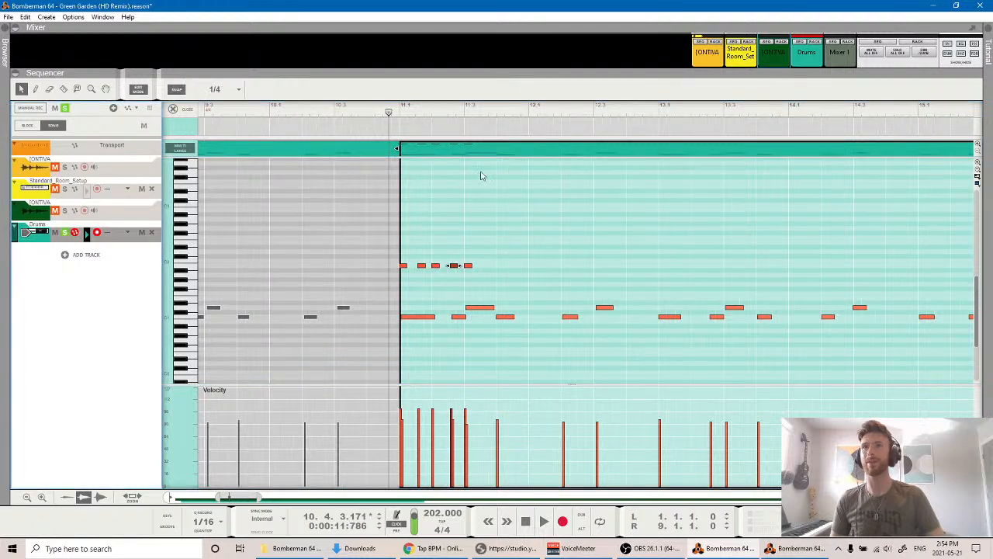
pyautogui.press('space')
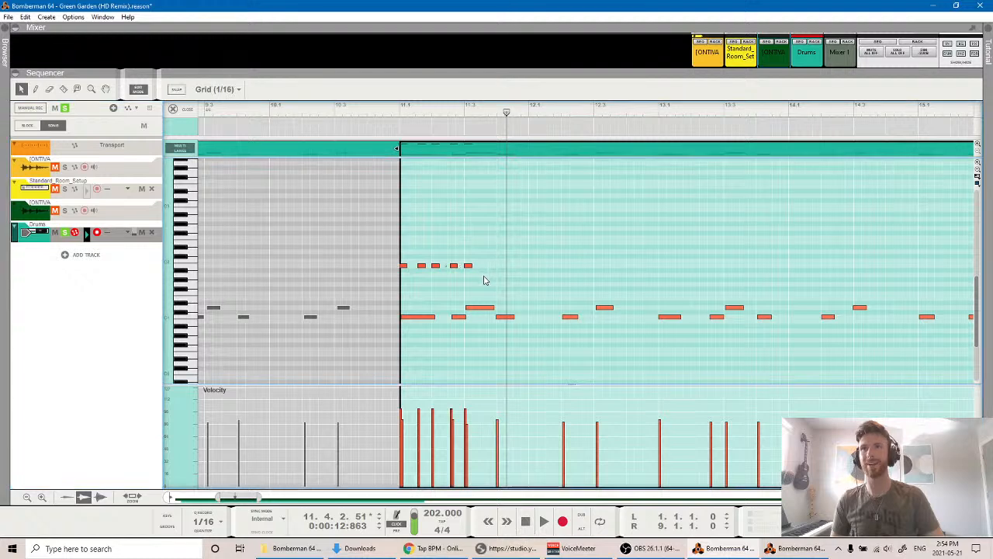
pyautogui.scroll(2, 436, 272)
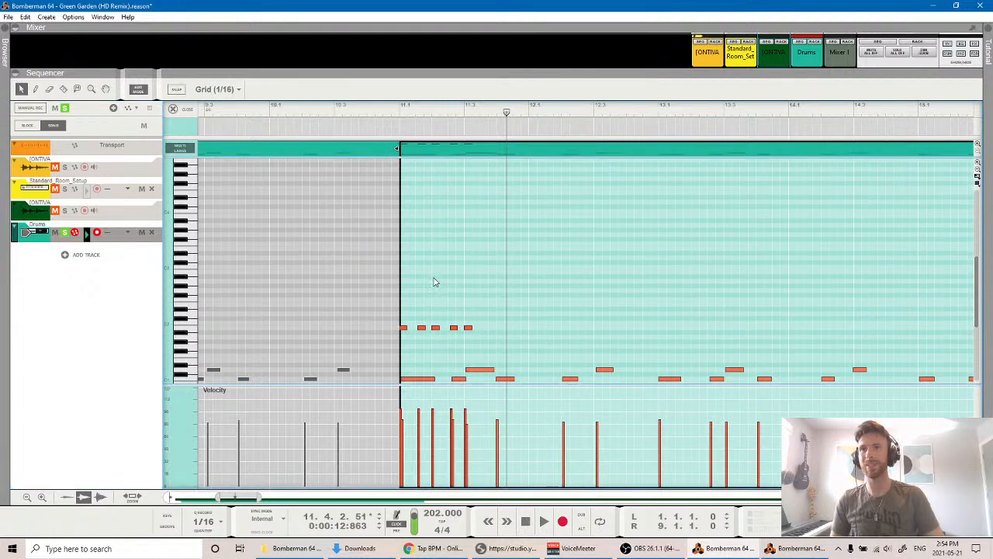
pyautogui.click(421, 329)
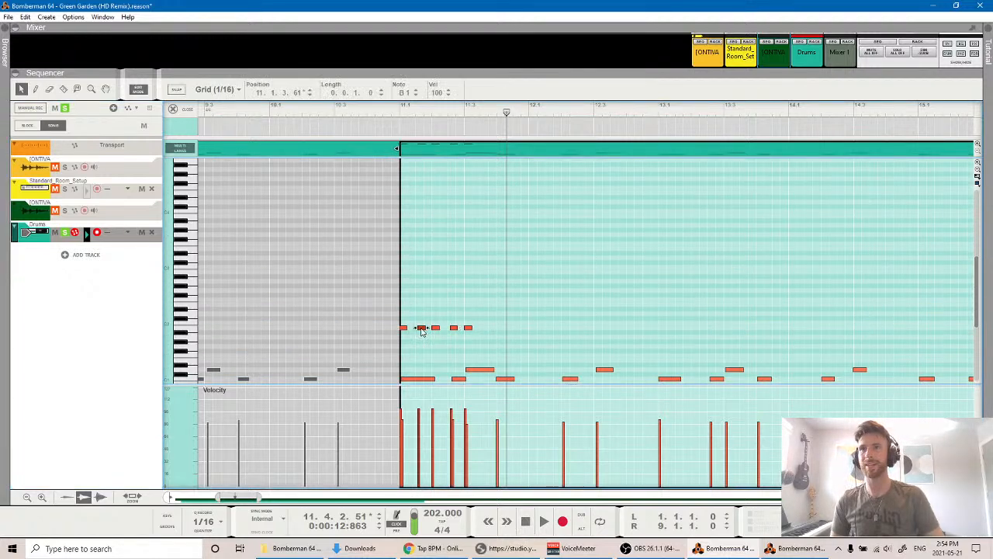
pyautogui.moveTo(422, 329); pyautogui.dragTo(423, 301)
pyautogui.hotkey('ctrl', 'z')
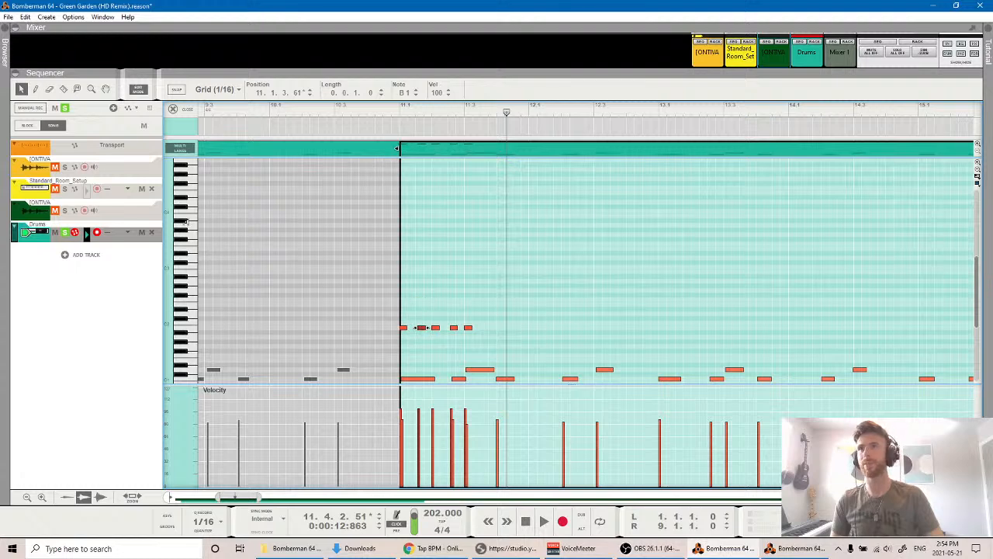
# Try the second and fourth tambourine notes on D4 for a different hit sound.
pyautogui.scroll(2, 190, 193)
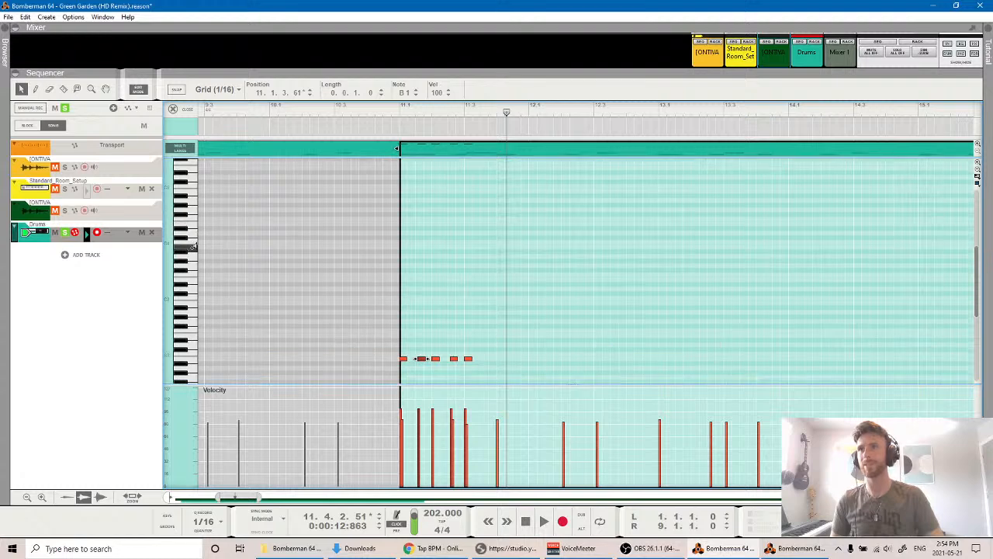
pyautogui.click(450, 360)
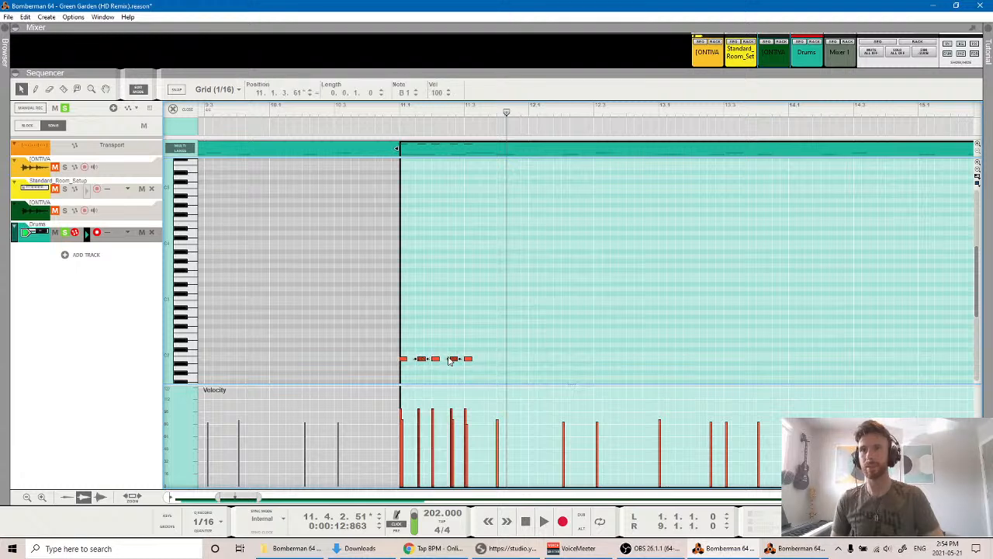
pyautogui.click(421, 359)
pyautogui.moveTo(422, 359); pyautogui.dragTo(423, 241)
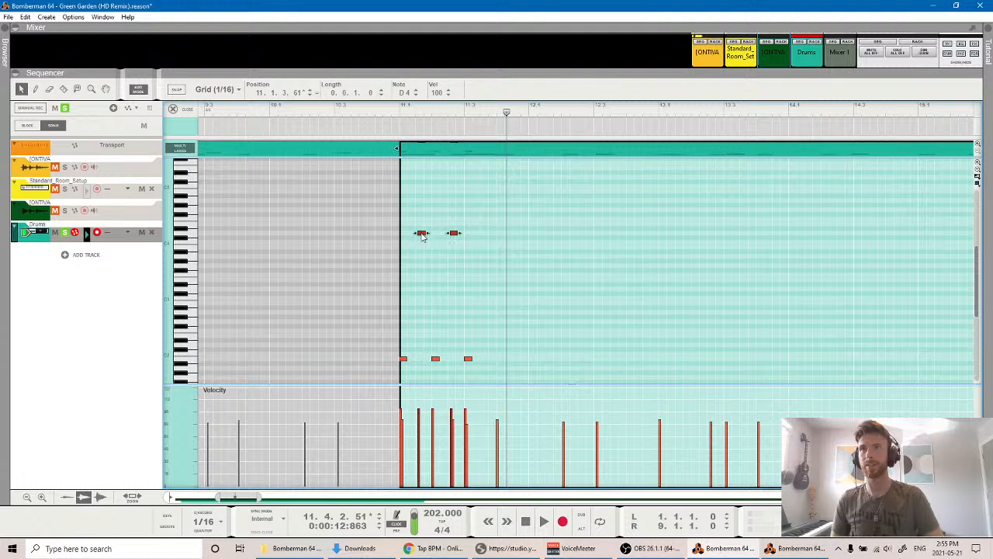
# Play bar 11 twice to hear the alternating B1 and D4 tambourine hits.
pyautogui.click(388, 110)
pyautogui.press('space')
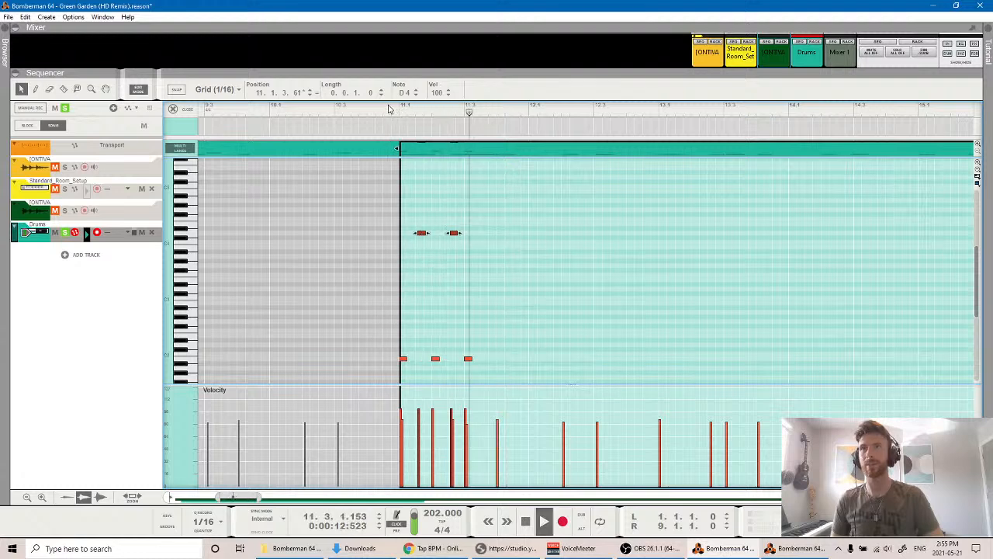
pyautogui.press('space')
pyautogui.click(378, 110)
pyautogui.press('space')
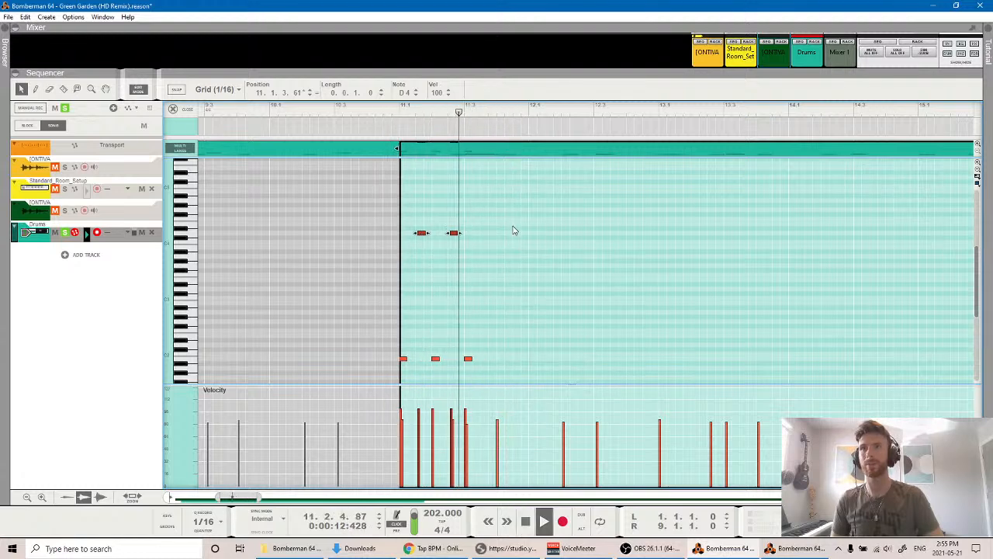
pyautogui.press('space')
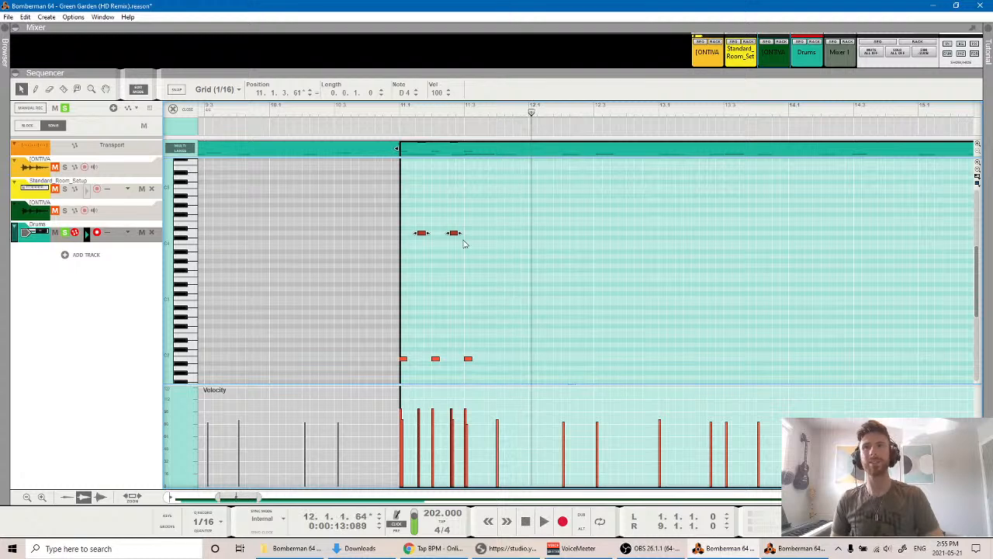
# Transpose the second and fourth tambourine notes back down to B1.
pyautogui.hotkey('shift', 'Down')
pyautogui.hotkey('shift', 'Down')
pyautogui.press('Down')
pyautogui.press('Down')
pyautogui.press('Down')
# Deselect the tambourine notes and replay bar 11 with all five hits on B1.
pyautogui.press('space')
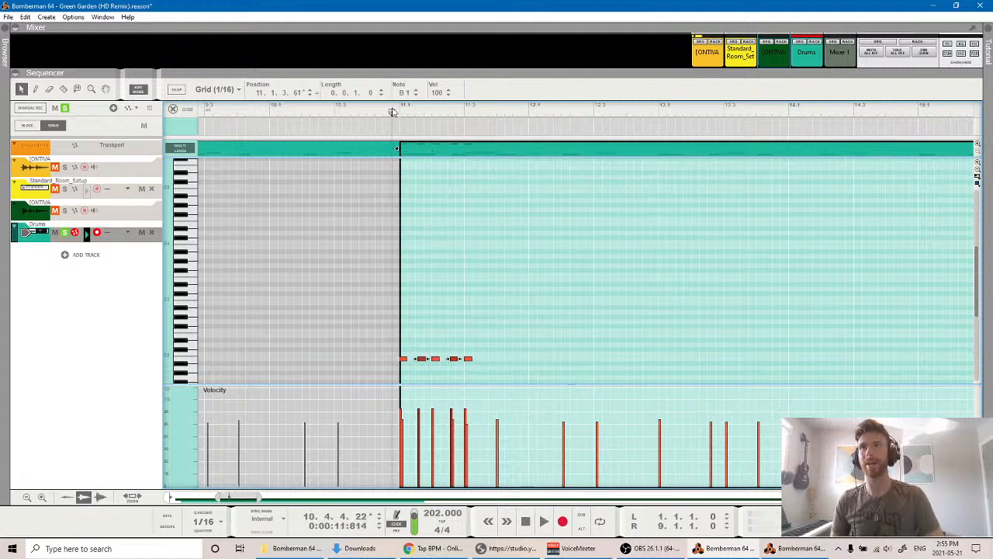
pyautogui.click(465, 373)
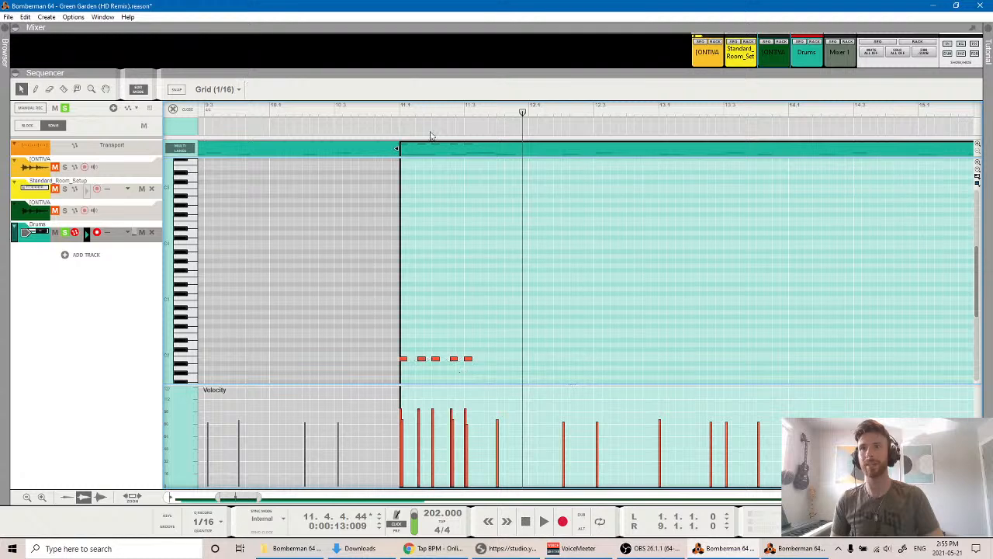
pyautogui.click(395, 113)
pyautogui.press('space')
pyautogui.press('space')
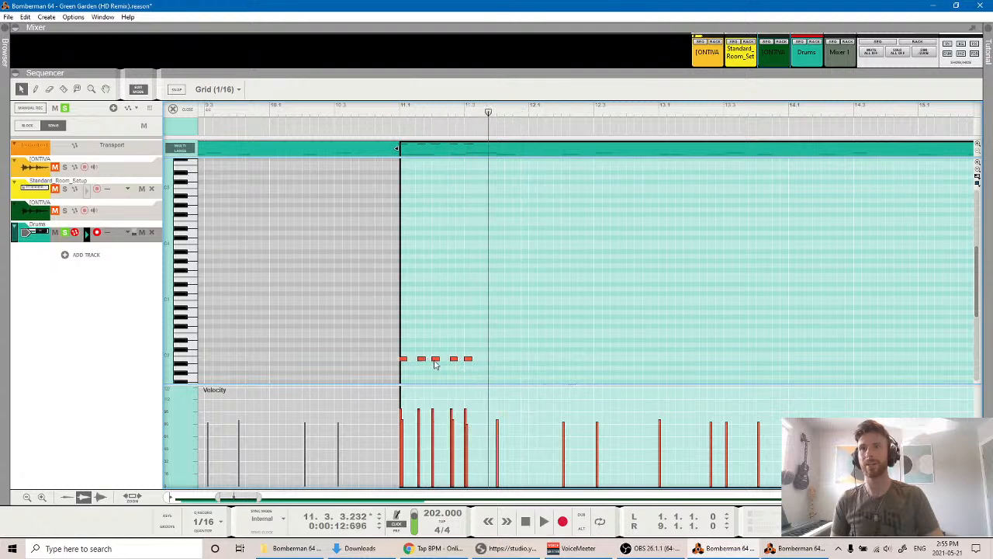
# Lower the third tambourine note's velocity to 79 and play bar 11.
pyautogui.click(435, 358)
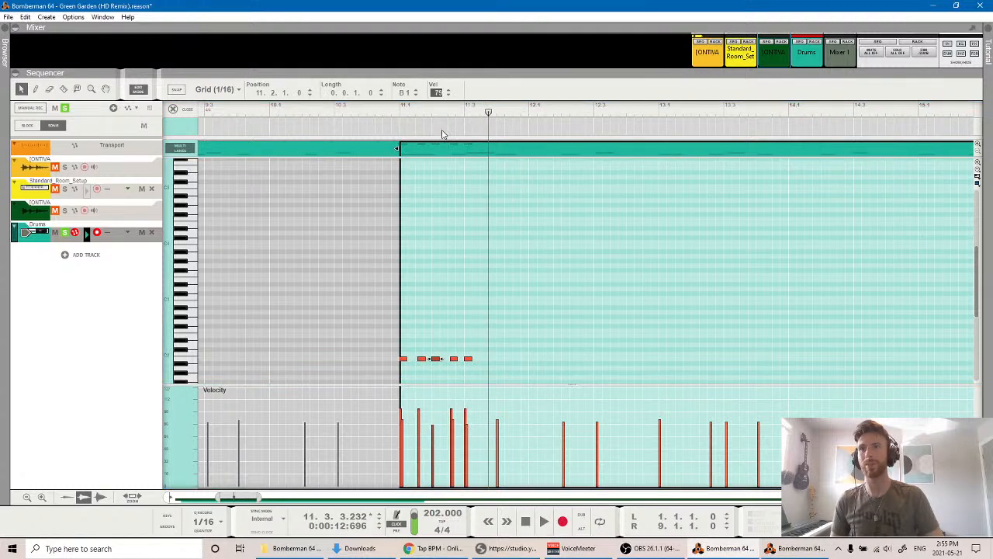
pyautogui.click(395, 113)
pyautogui.press('space')
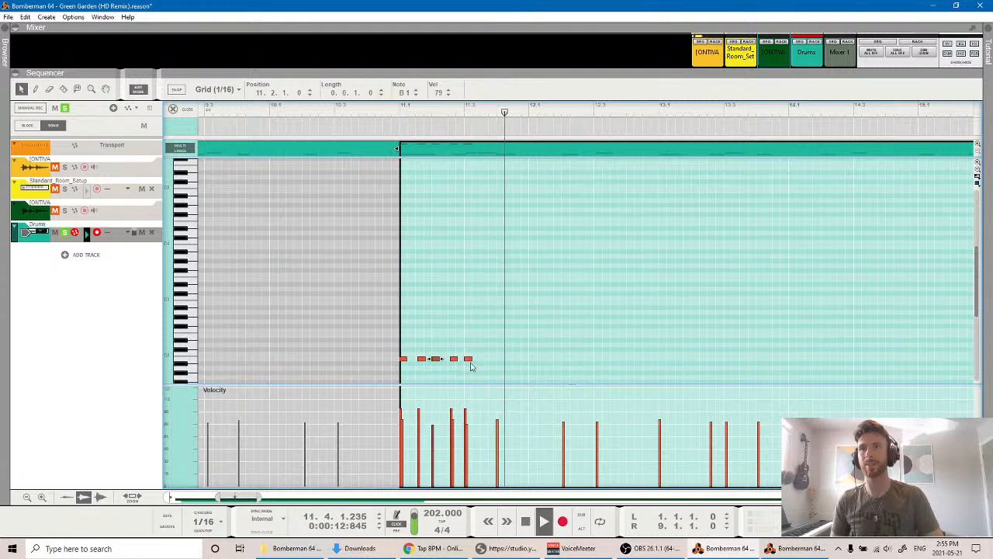
pyautogui.press('space')
# Set the second tambourine note's velocity to 84, listening to bar 11 before and after the change.
pyautogui.click(420, 358)
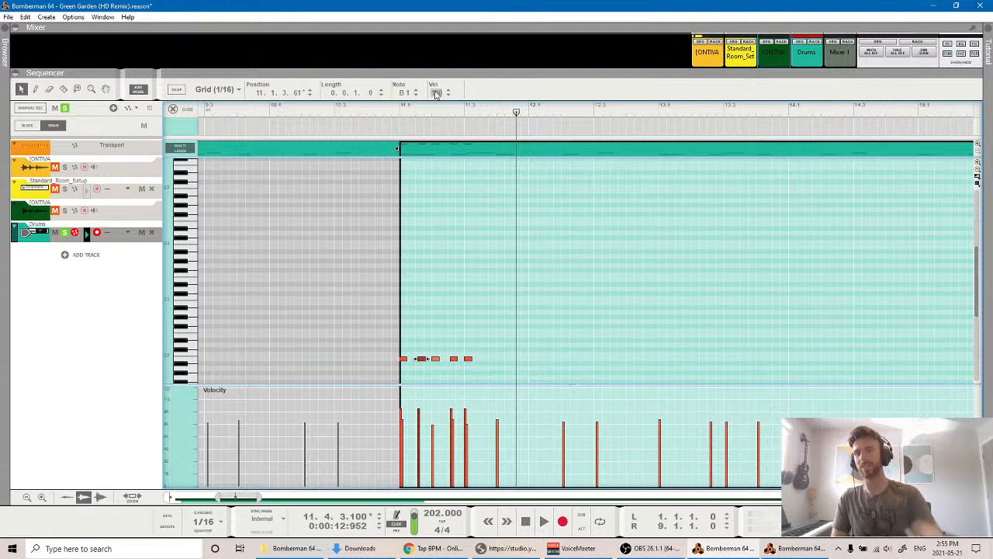
pyautogui.click(395, 117)
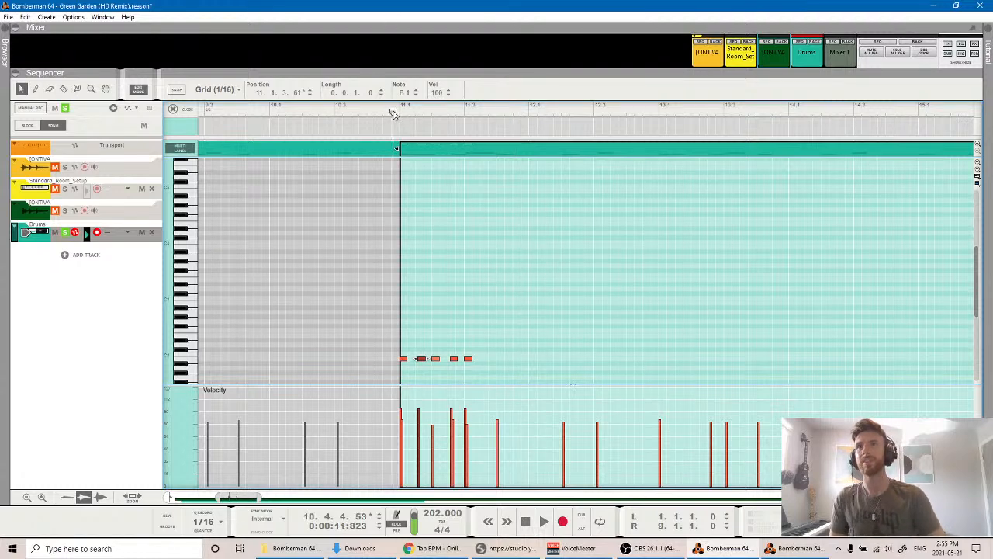
pyautogui.press('space')
pyautogui.press('space')
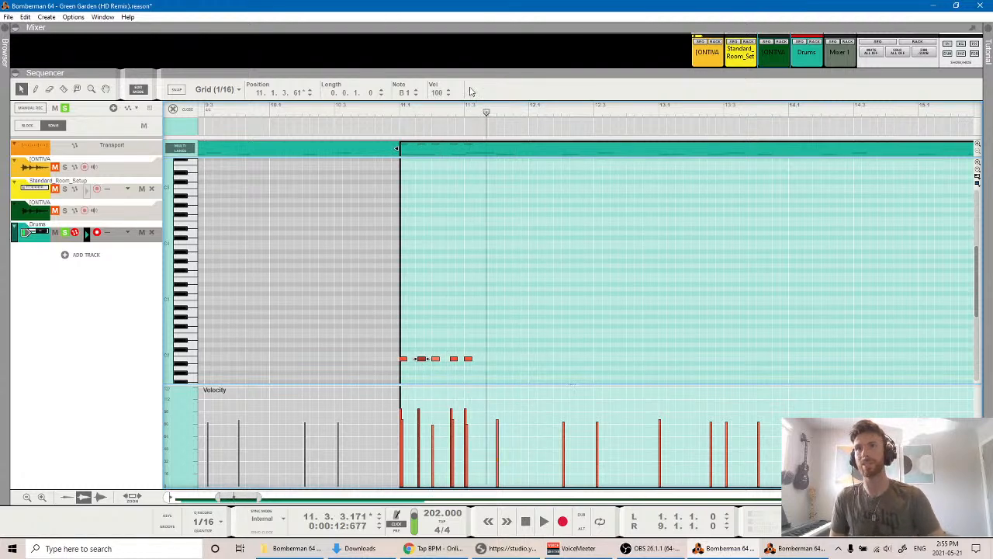
pyautogui.moveTo(436, 93); pyautogui.dragTo(439, 124)
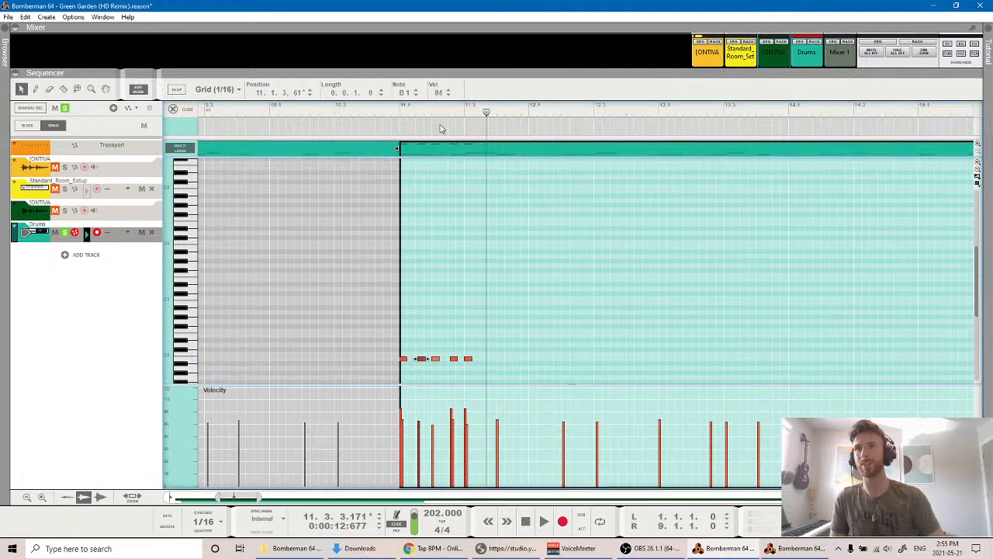
pyautogui.click(396, 115)
pyautogui.press('space')
pyautogui.press('space')
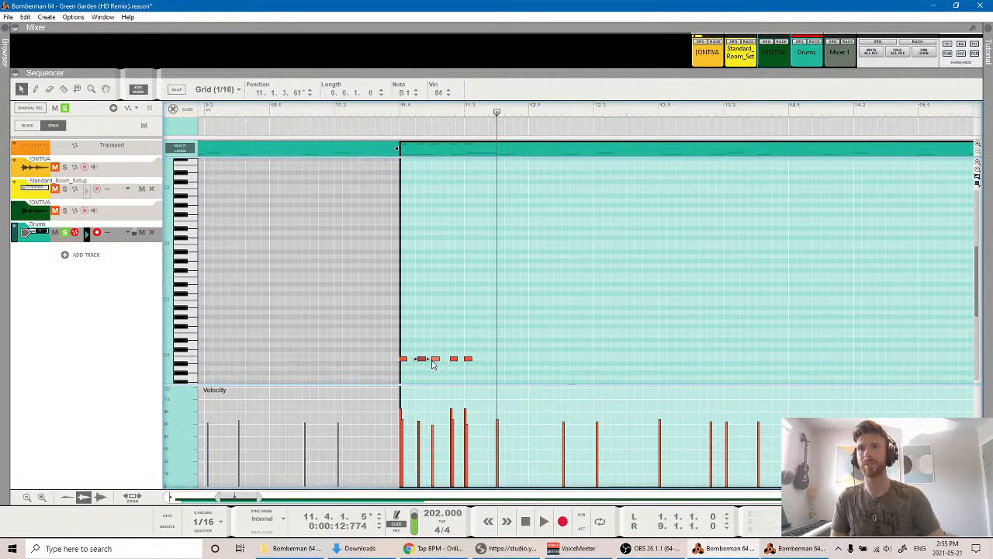
# Set the third tambourine note's velocity to 88 and the second's to 76, replaying bar 11 to compare the accents.
pyautogui.click(435, 358)
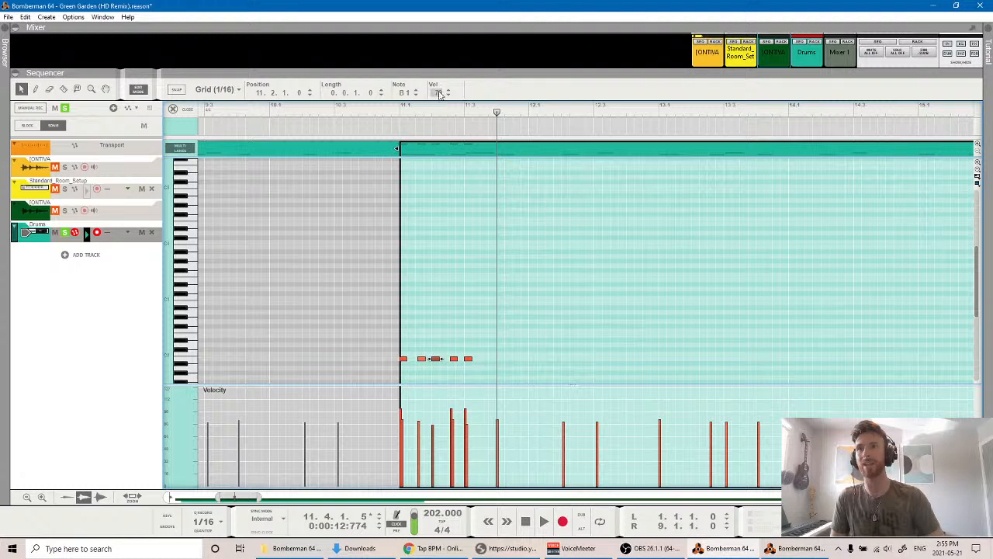
pyautogui.moveTo(438, 93); pyautogui.dragTo(442, 77)
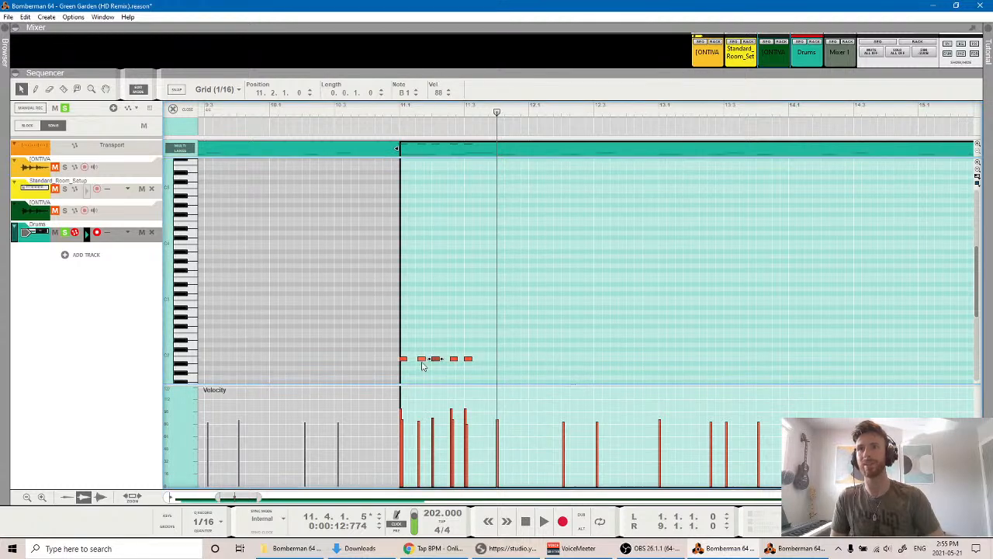
pyautogui.click(421, 358)
pyautogui.moveTo(439, 95); pyautogui.dragTo(441, 113)
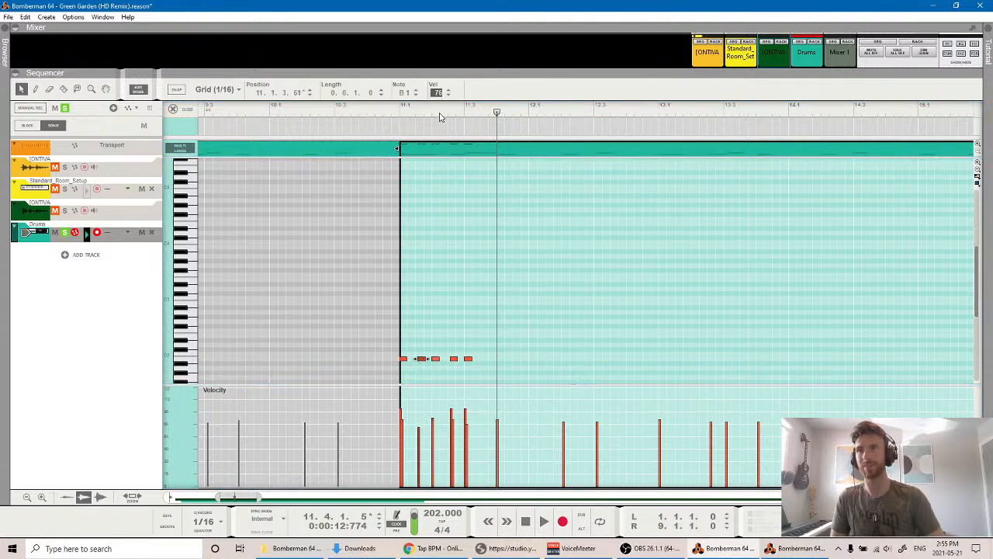
pyautogui.click(394, 114)
pyautogui.press('space')
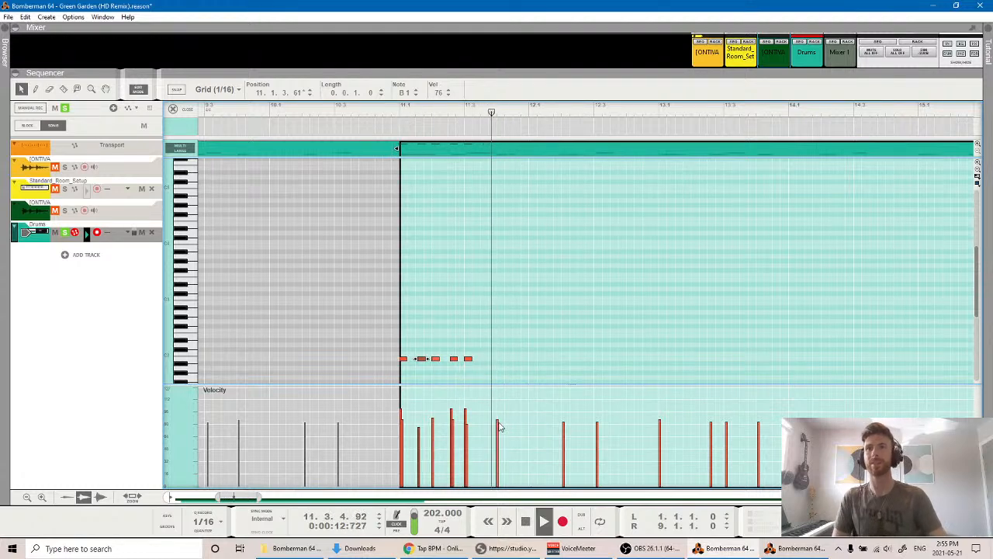
pyautogui.press('space')
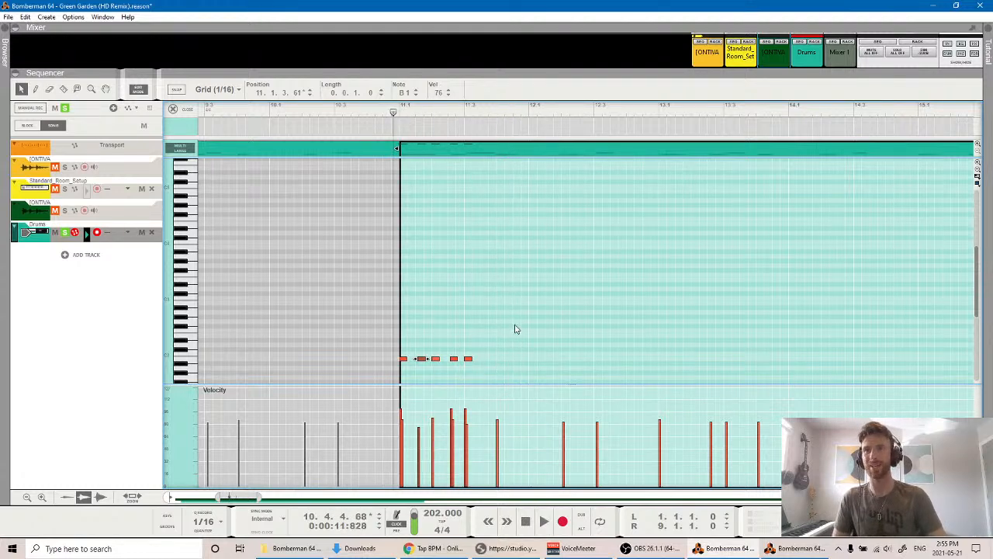
pyautogui.press('space')
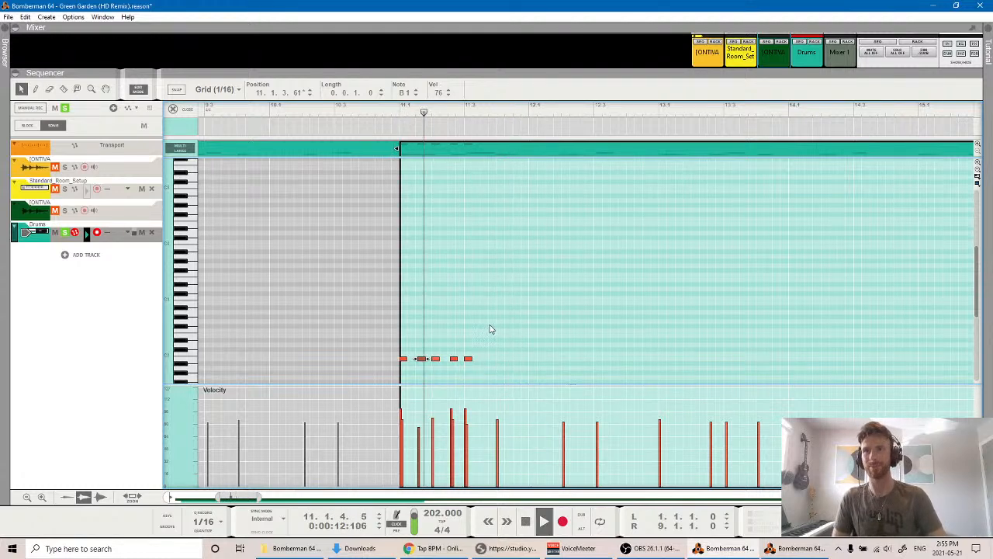
# Set the fourth tambourine note's velocity to 79.
pyautogui.click(453, 359)
pyautogui.click(436, 92)
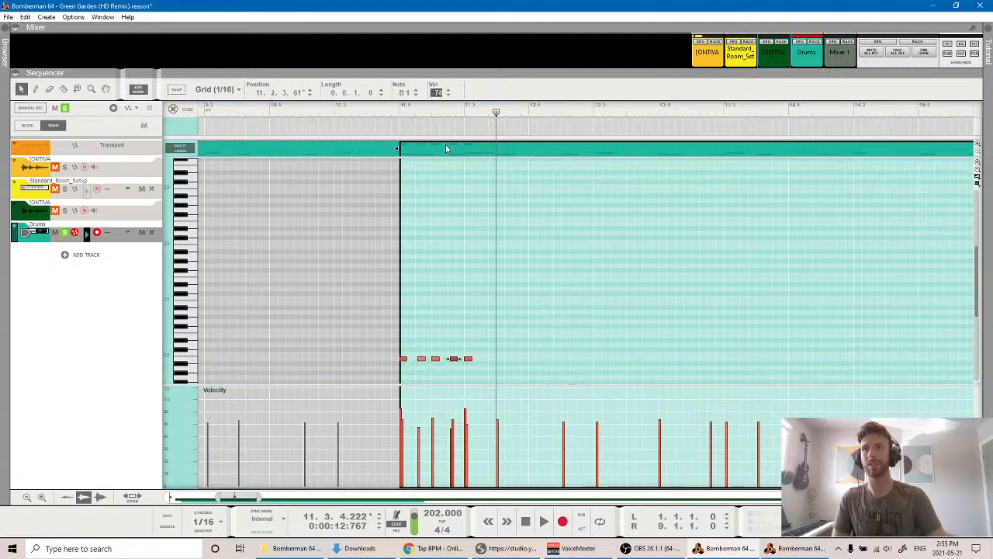
pyautogui.write('79')
pyautogui.press('Return')
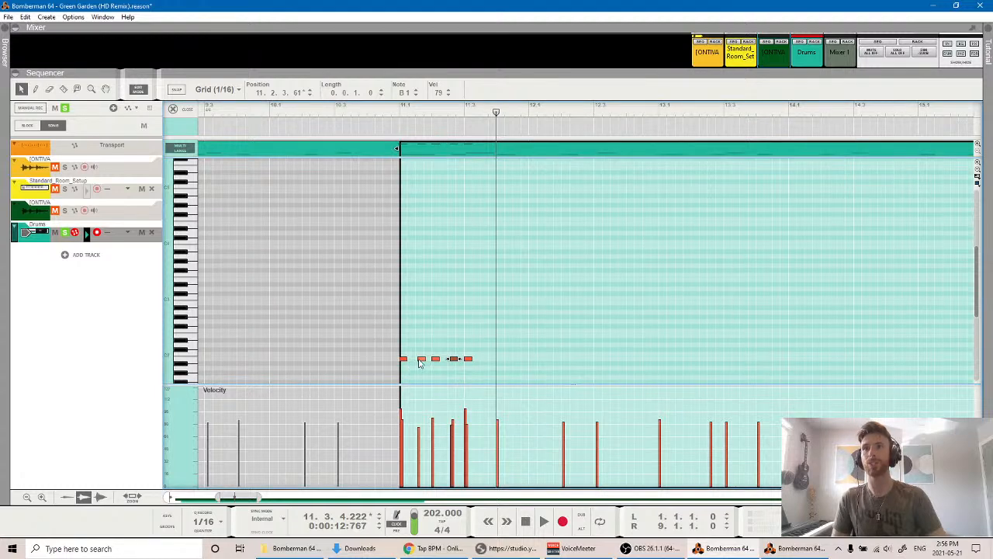
# Delete the fifth tambourine note at beat 3 of bar 11, leaving the four-note group.
pyautogui.click(466, 359)
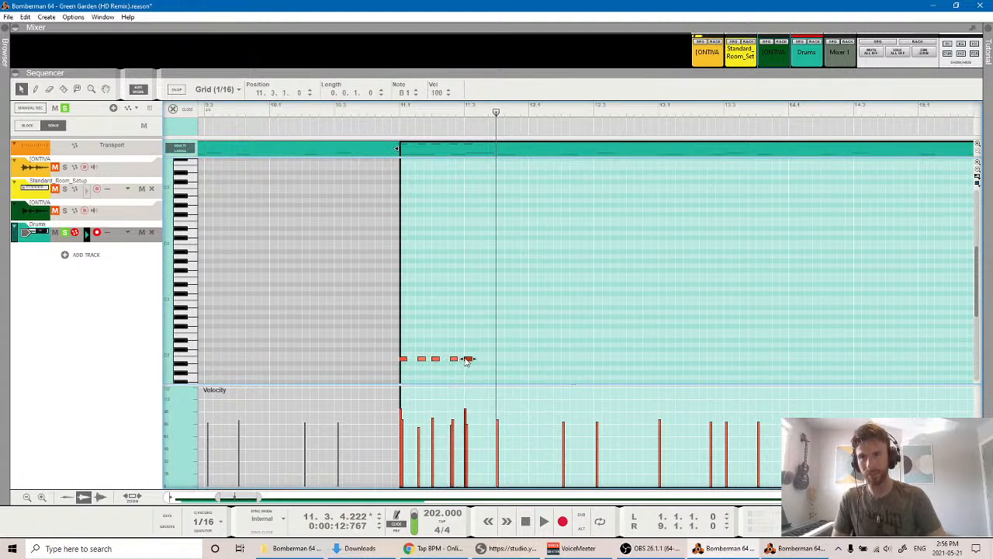
pyautogui.moveTo(461, 366); pyautogui.dragTo(402, 354)
pyautogui.click(438, 377)
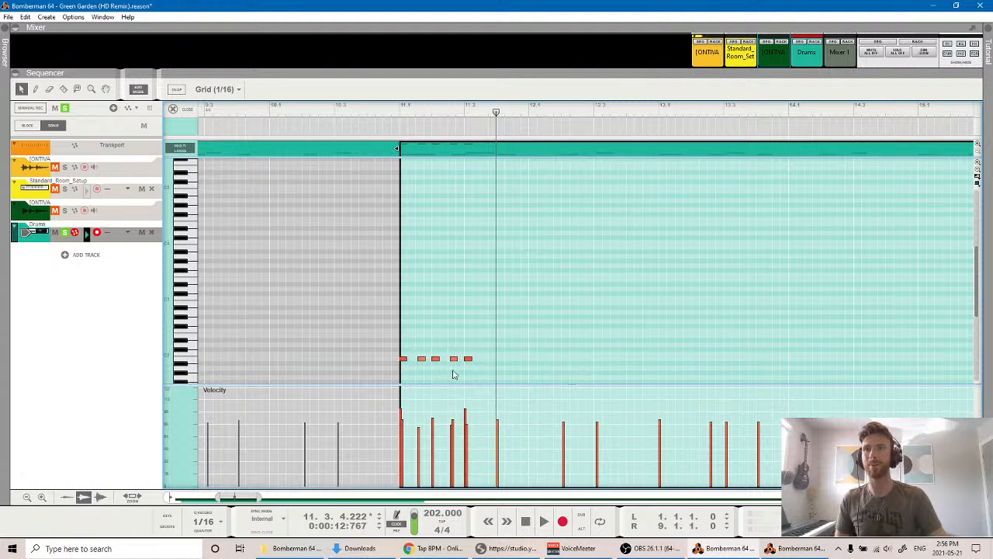
pyautogui.click(465, 357)
pyautogui.press('Delete')
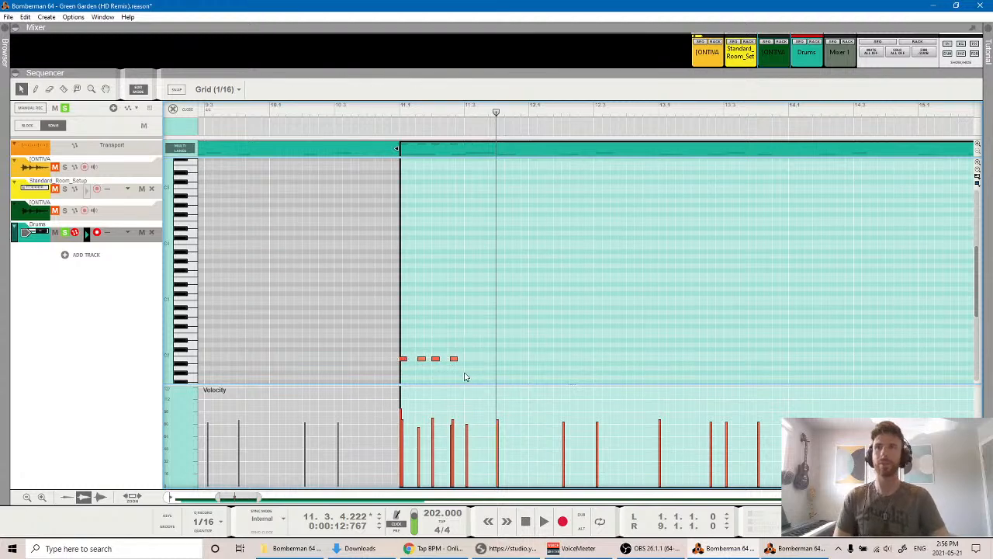
# Duplicate the four tambourine notes into the second half of bar 11, shifting the copies to start at 11.3.1.16.
pyautogui.moveTo(481, 371)
pyautogui.mouseDown()
pyautogui.moveTo(393, 342)
pyautogui.moveTo(467, 362)
pyautogui.mouseUp()
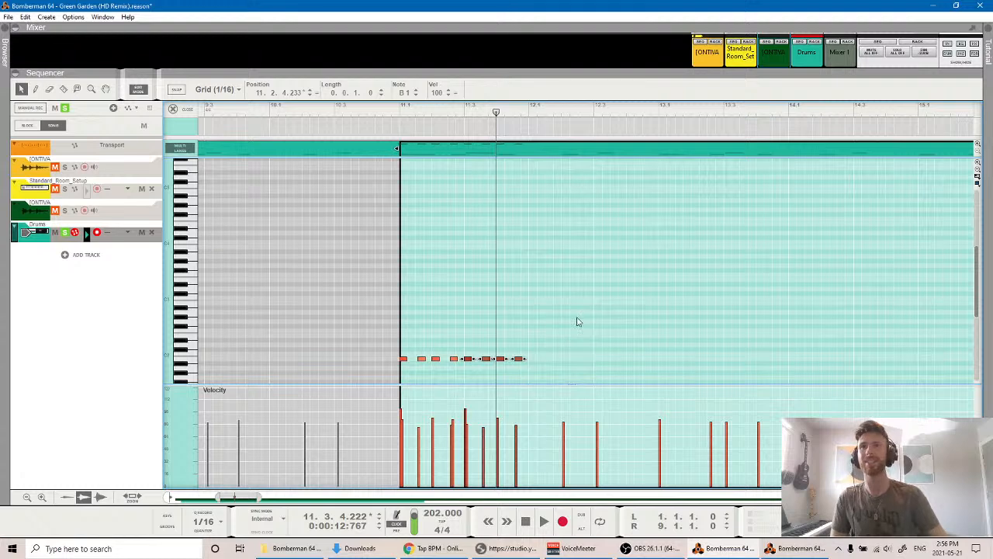
pyautogui.click(476, 346)
pyautogui.scroll(1, 482, 356)
pyautogui.scroll(2, 482, 358)
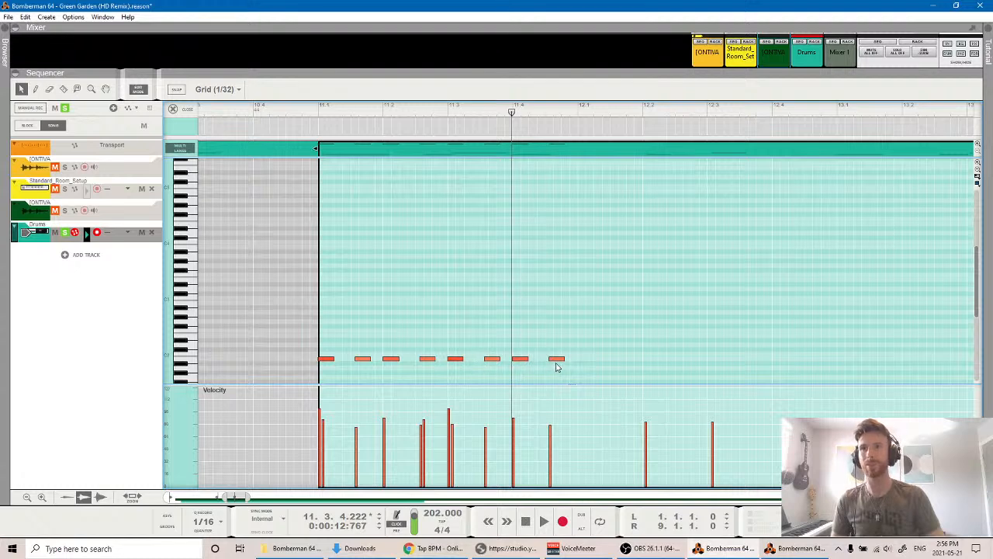
pyautogui.moveTo(585, 379); pyautogui.dragTo(457, 361)
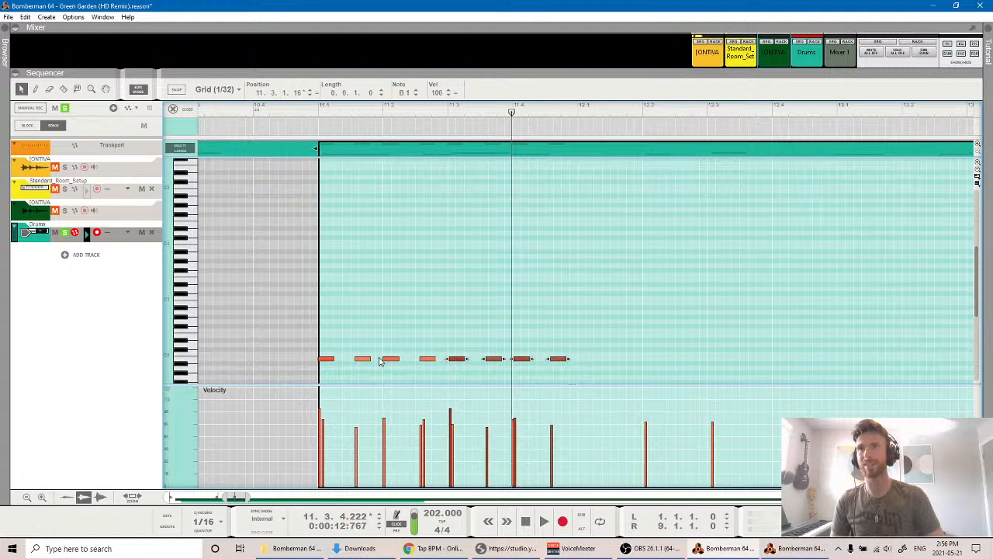
pyautogui.click(500, 375)
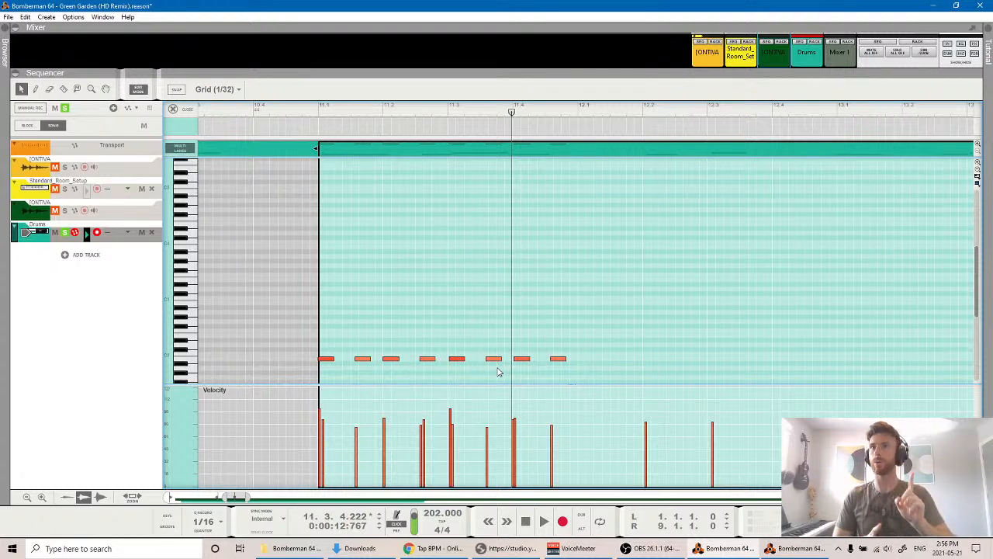
# Redraw the velocities of the last three tambourine notes in bar 11, with the seventh at 90, and play the bar.
pyautogui.click(35, 89)
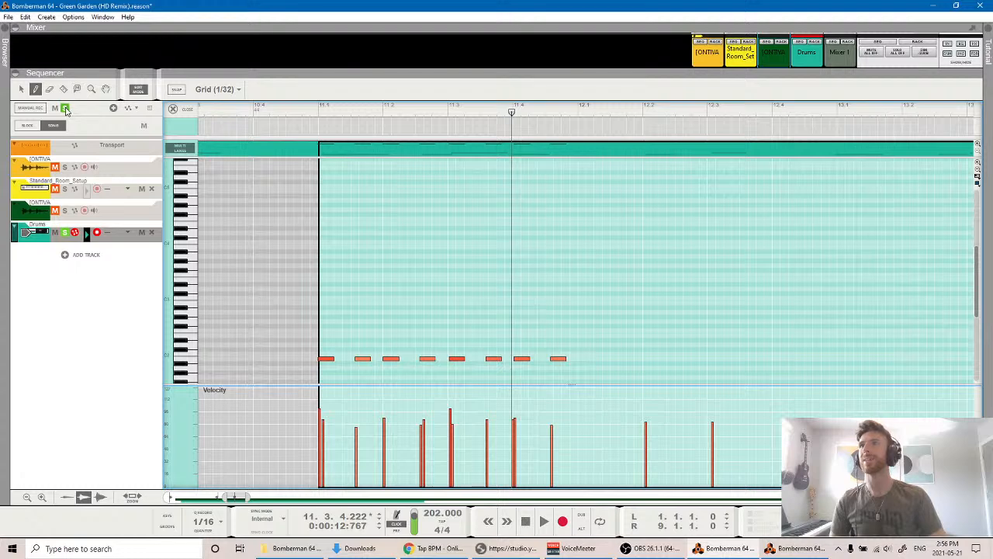
pyautogui.click(20, 88)
pyautogui.moveTo(504, 335); pyautogui.dragTo(529, 373)
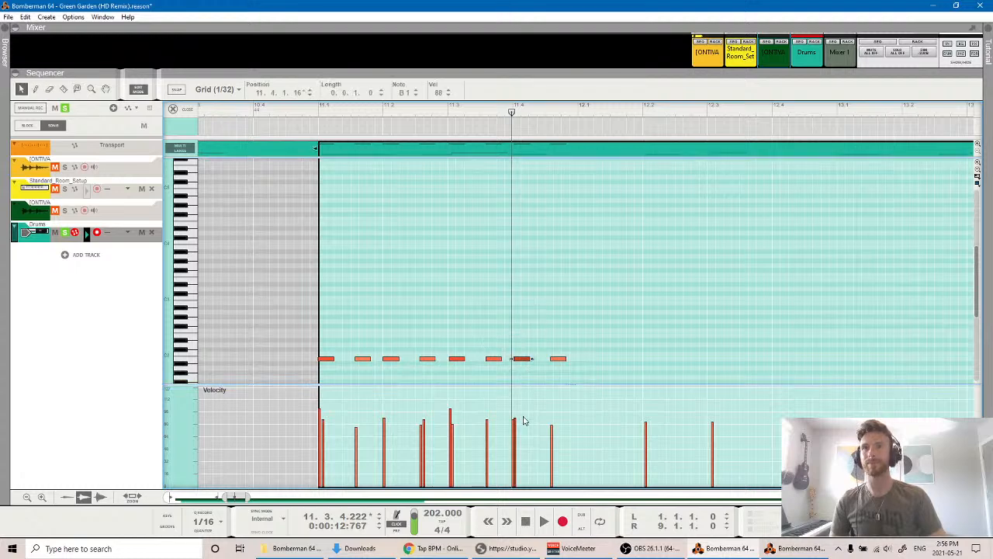
pyautogui.click(35, 89)
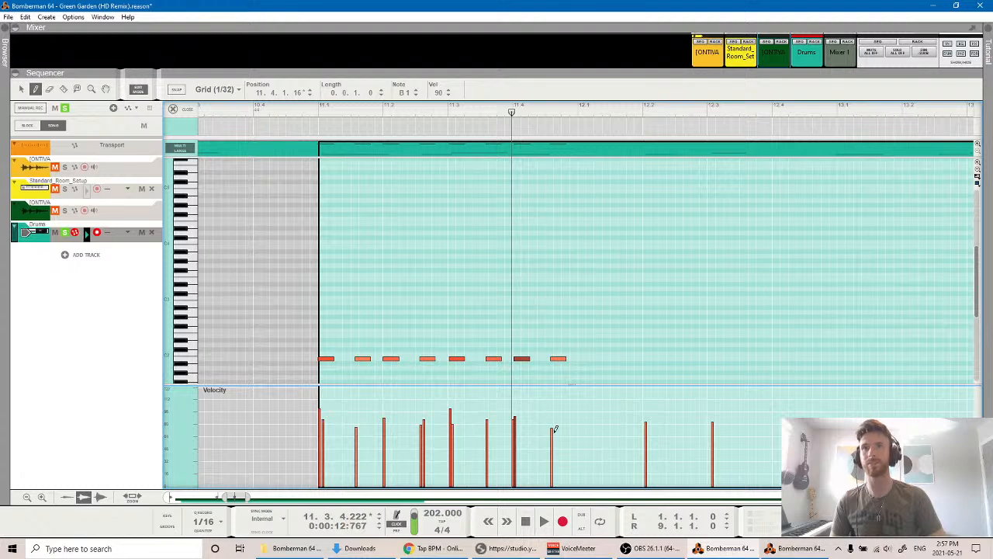
pyautogui.click(310, 112)
pyautogui.press('space')
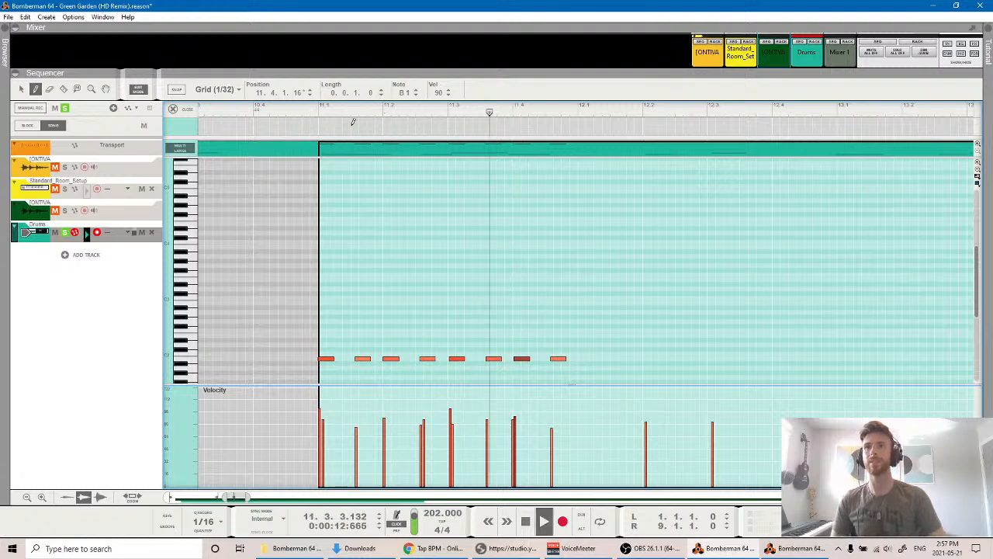
pyautogui.press('space')
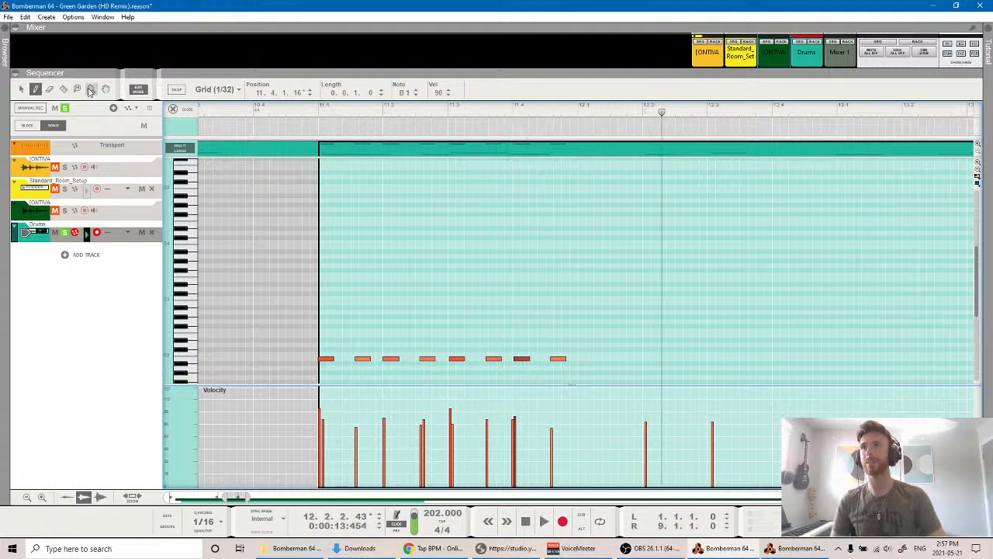
# Lower the seventh tambourine note's velocity to 76 and play bar 11 twice.
pyautogui.click(21, 89)
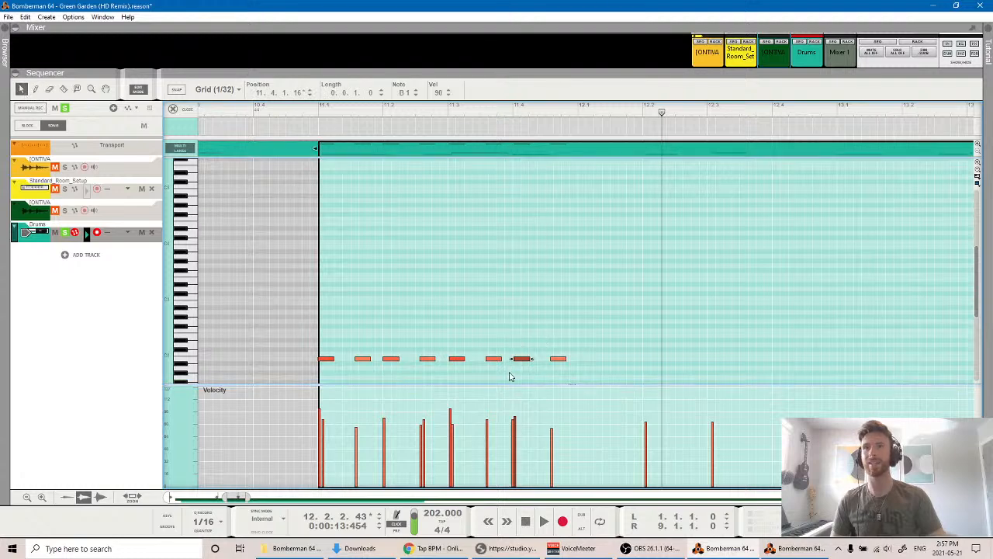
pyautogui.moveTo(438, 94); pyautogui.dragTo(444, 123)
pyautogui.click(316, 115)
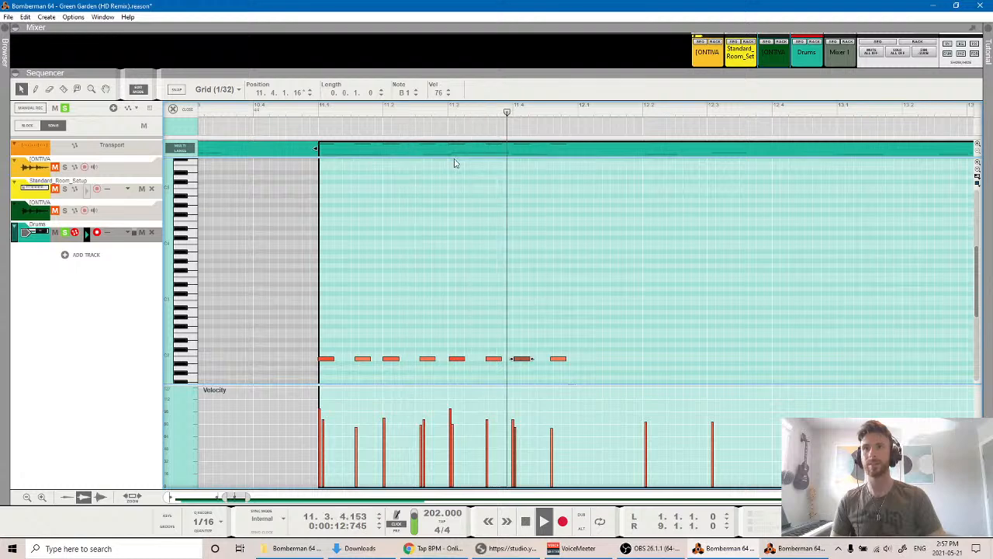
pyautogui.press('space')
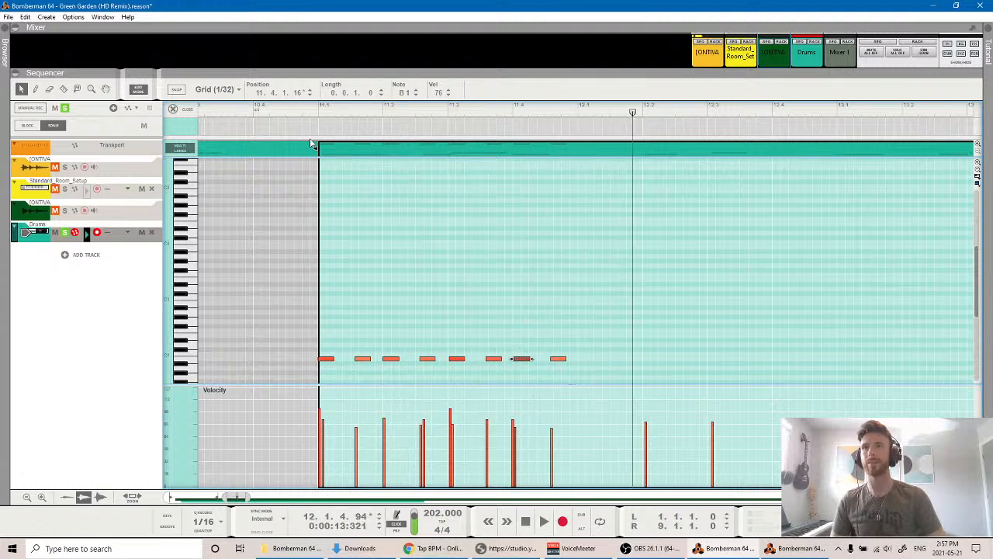
pyautogui.click(310, 144)
pyautogui.press('space')
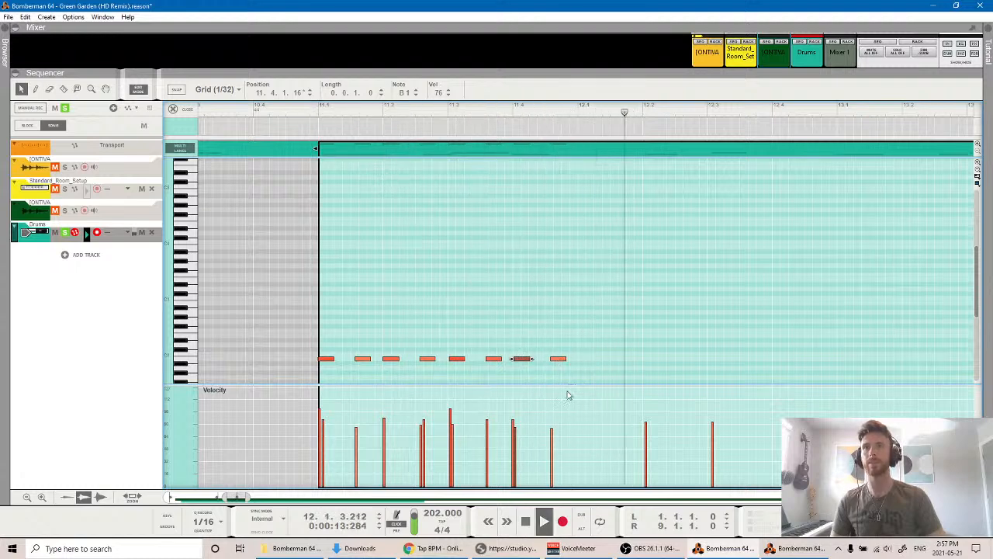
pyautogui.press('space')
# Set the fifth tambourine note's velocity to 97 and the sixth's to 72, replaying bar 11 to check them.
pyautogui.click(463, 359)
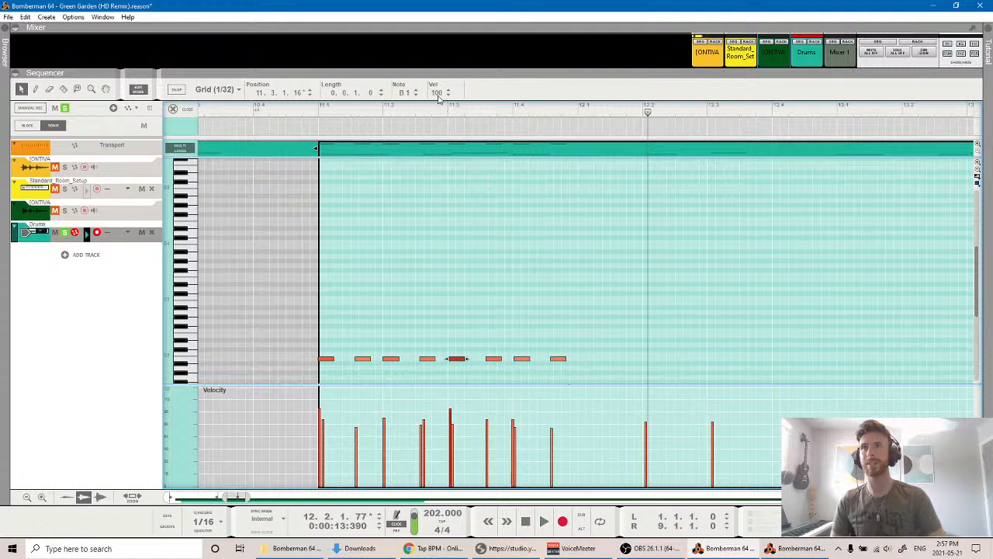
pyautogui.moveTo(439, 95); pyautogui.dragTo(446, 109)
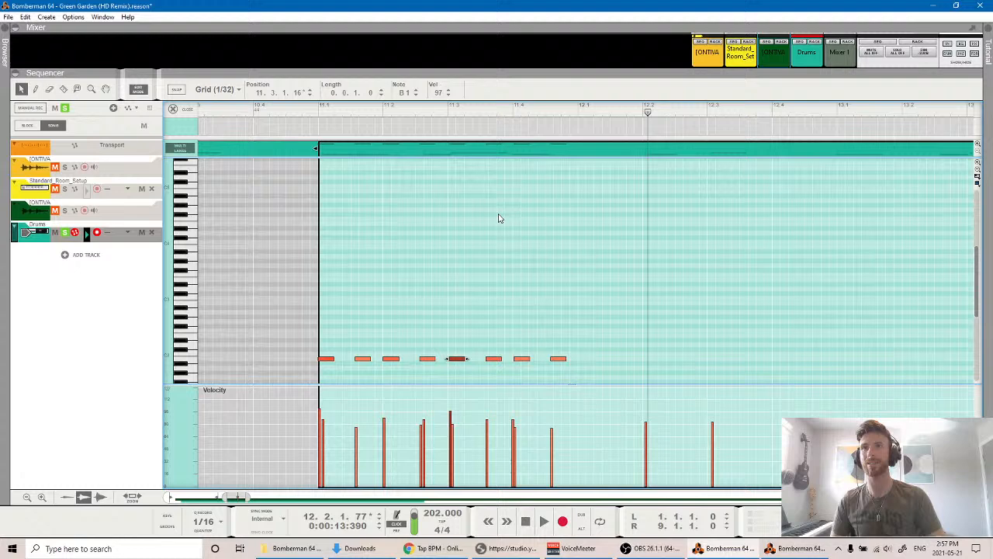
pyautogui.click(495, 358)
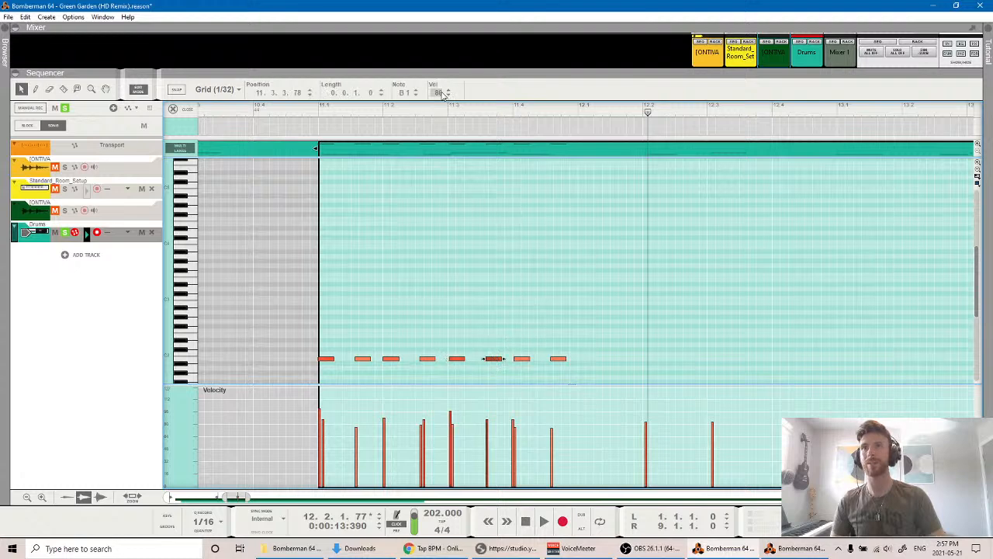
pyautogui.moveTo(443, 94); pyautogui.dragTo(442, 125)
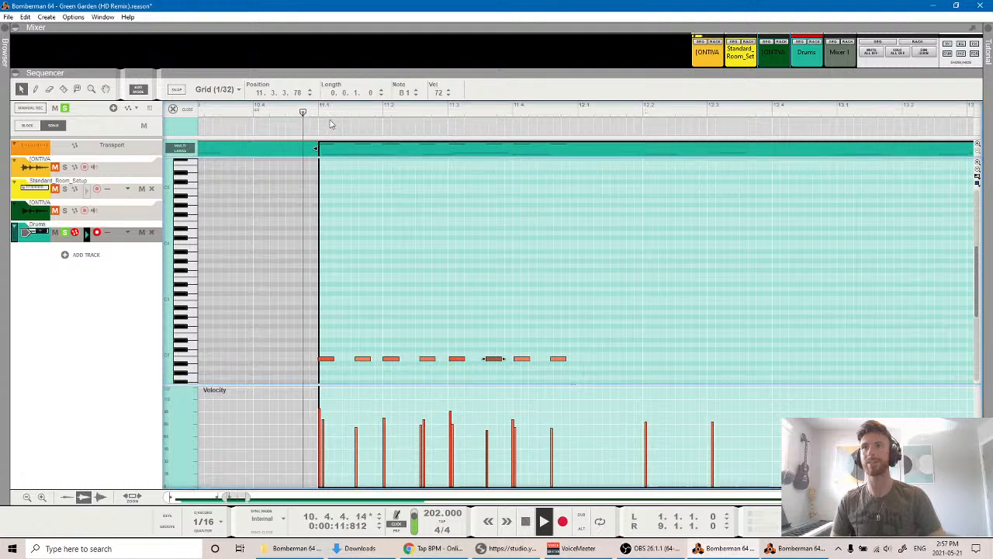
pyautogui.click(307, 111)
pyautogui.press('space')
pyautogui.press('space')
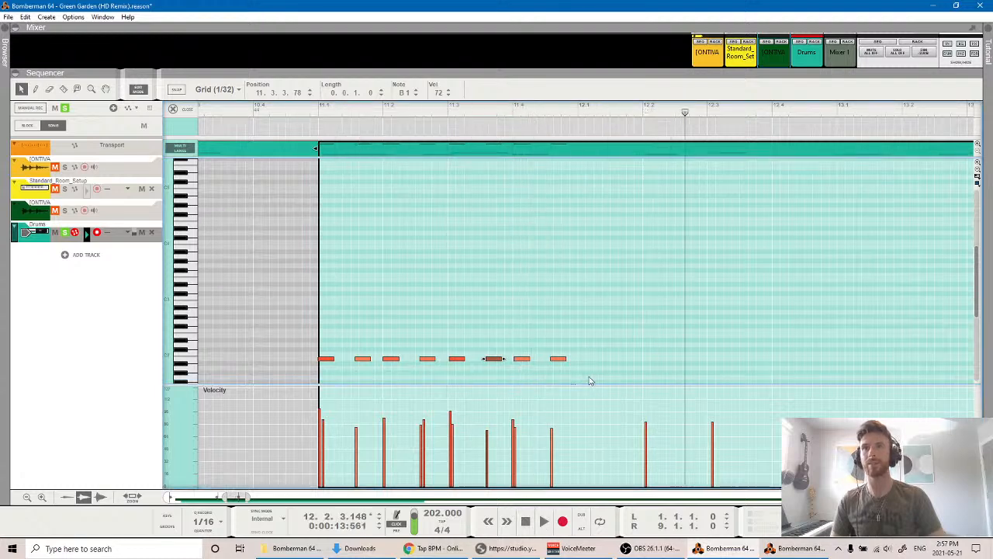
# Copy the second group of four tambourine notes to the start of bar 12 and check the first two copies' velocities.
pyautogui.moveTo(588, 379)
pyautogui.mouseDown()
pyautogui.moveTo(409, 346)
pyautogui.moveTo(323, 349)
pyautogui.moveTo(455, 333)
pyautogui.moveTo(456, 359)
pyautogui.moveTo(590, 365)
pyautogui.mouseUp()
pyautogui.hscroll(3, 594, 339)
pyautogui.click(501, 367)
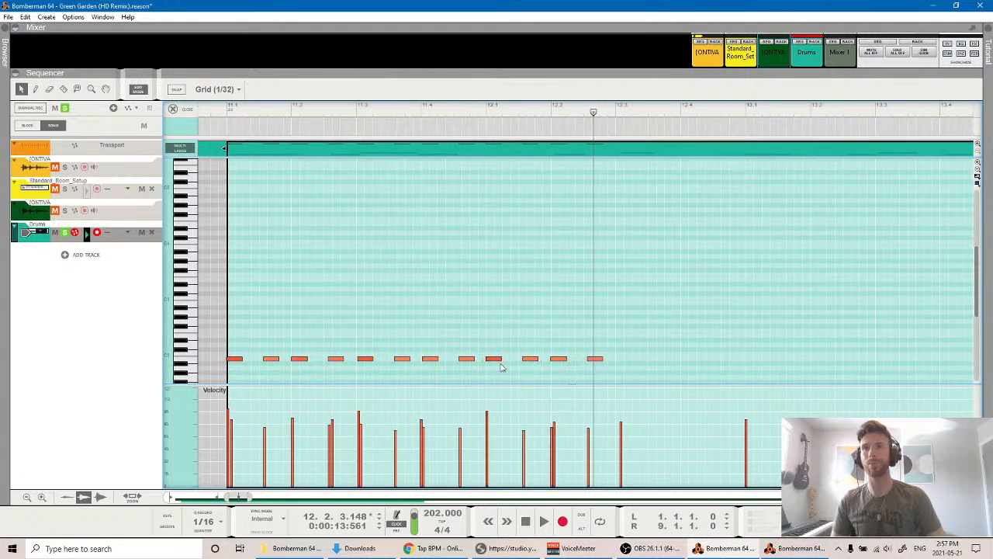
pyautogui.click(495, 360)
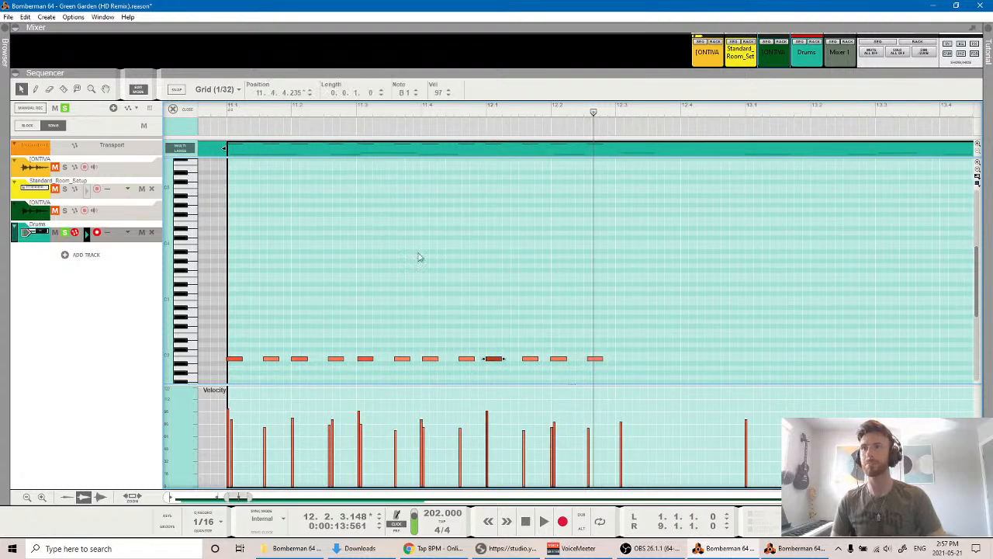
pyautogui.click(531, 363)
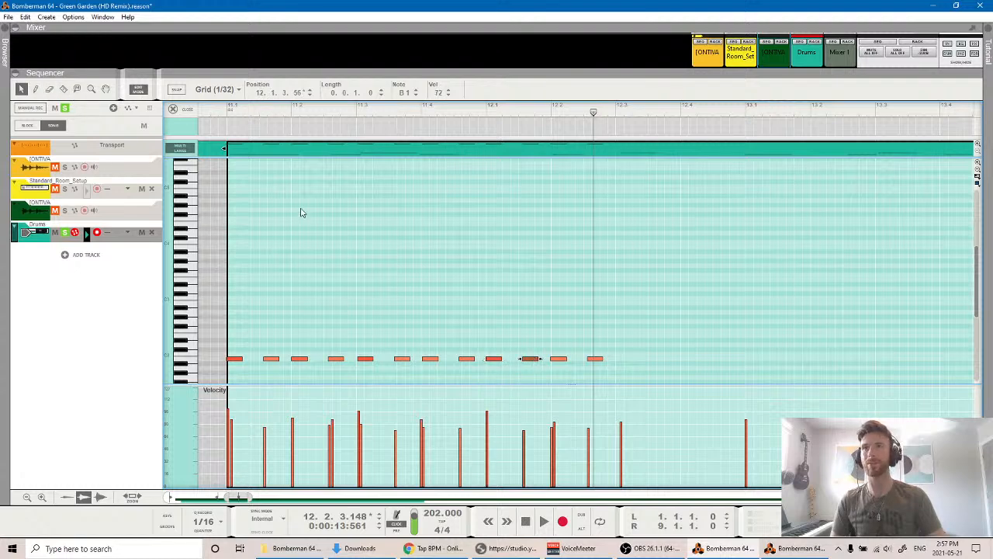
# Set the velocities of the last three B1 notes, from 12.1.3 to 12.2.3, to 69, 76 and 74 respectively.
pyautogui.doubleClick(438, 93)
pyautogui.write('69')
pyautogui.press('Return')
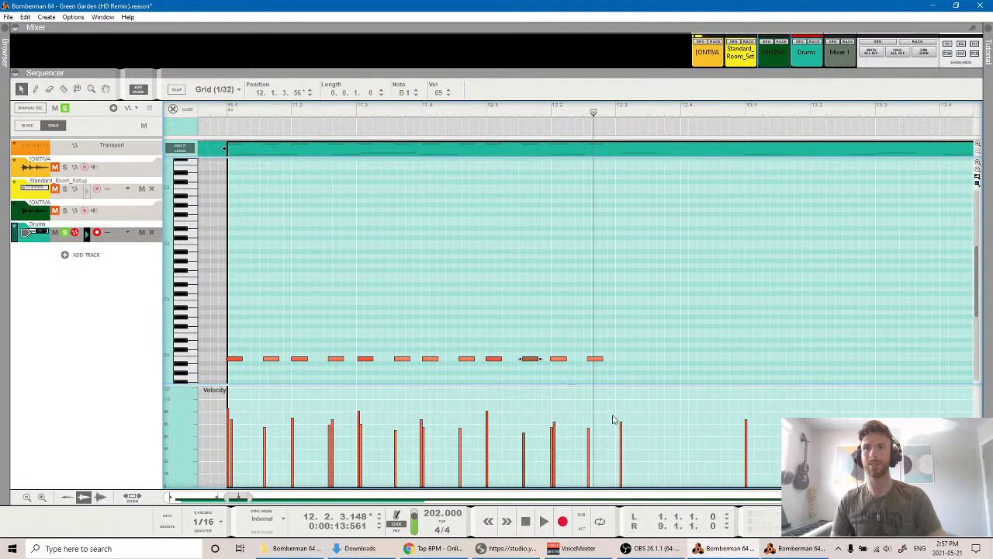
pyautogui.click(564, 361)
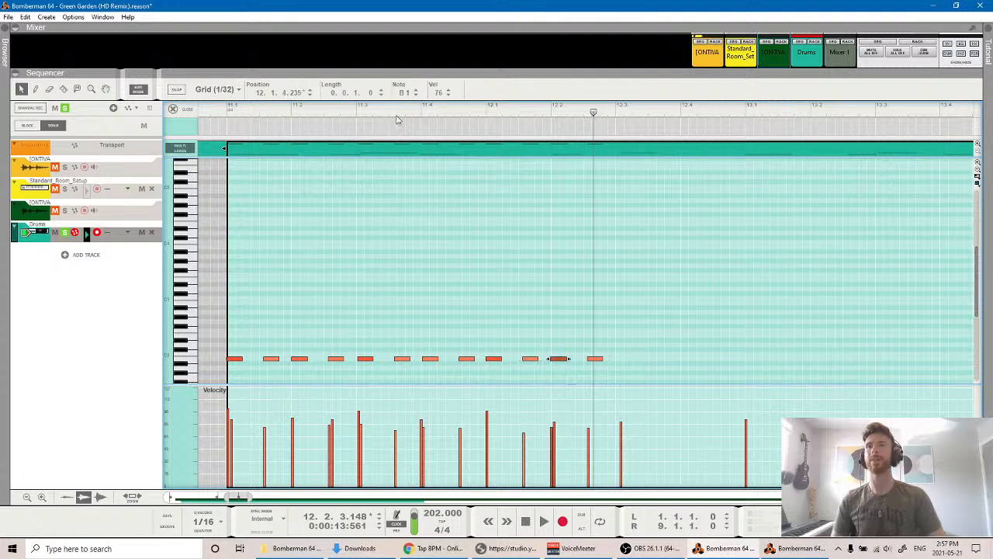
pyautogui.doubleClick(440, 93)
pyautogui.write('76')
pyautogui.press('Return')
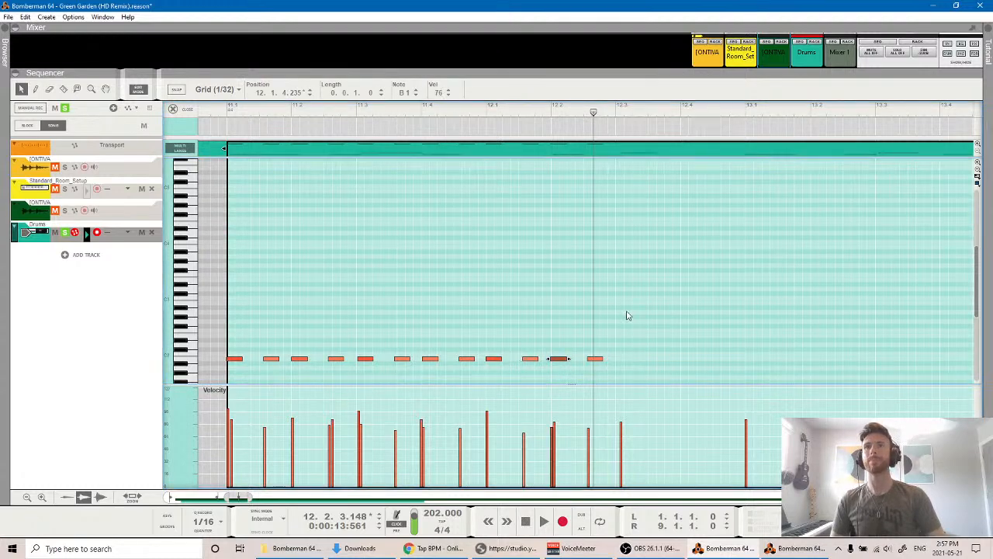
pyautogui.click(591, 360)
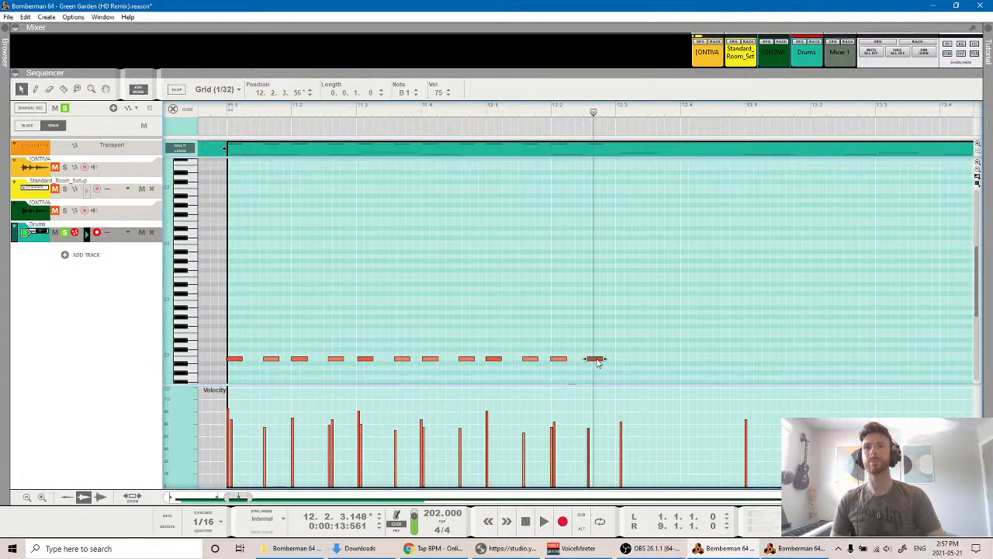
pyautogui.doubleClick(439, 93)
pyautogui.press('Return')
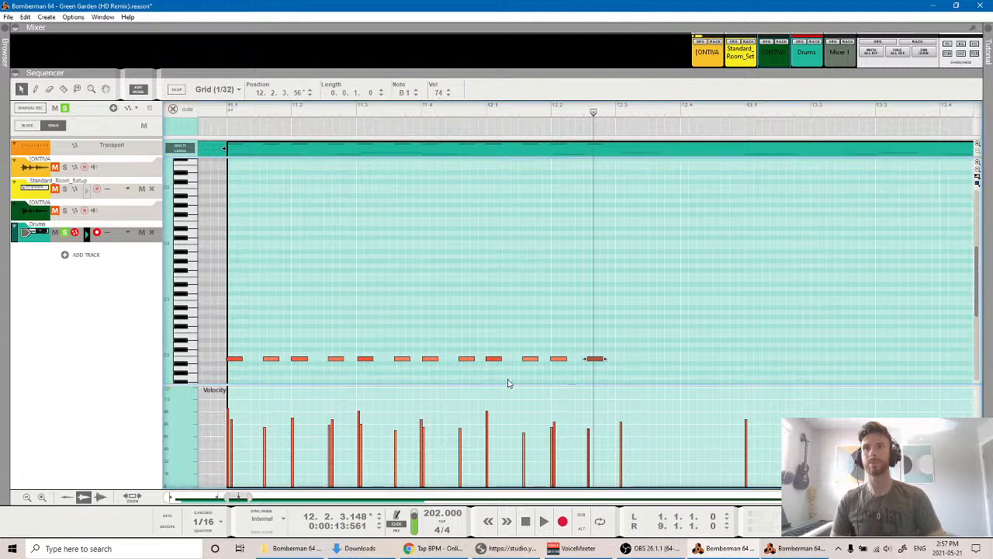
# Play back the B1 pattern from bar 11 to check its velocity changes.
pyautogui.hscroll(-1, 462, 244)
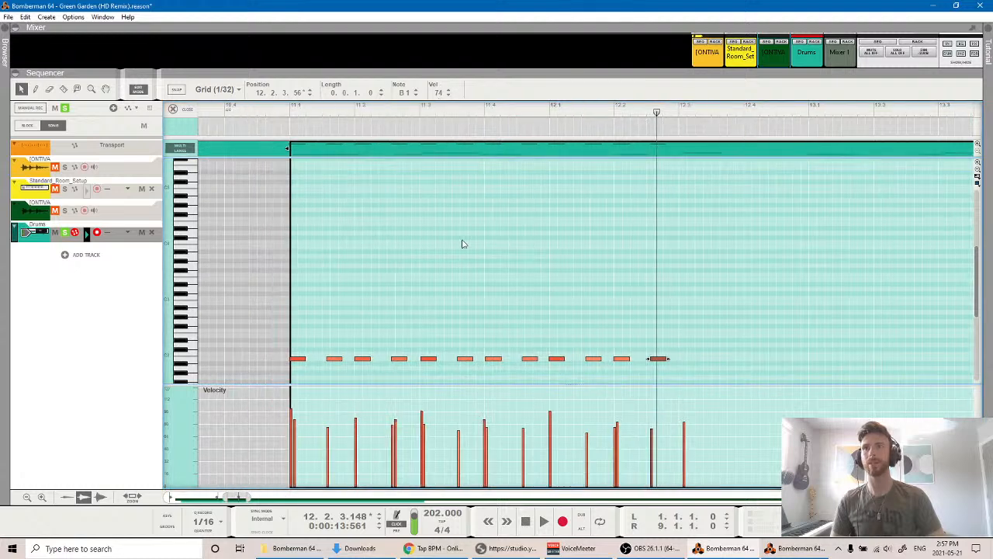
pyautogui.click(291, 118)
pyautogui.press('space')
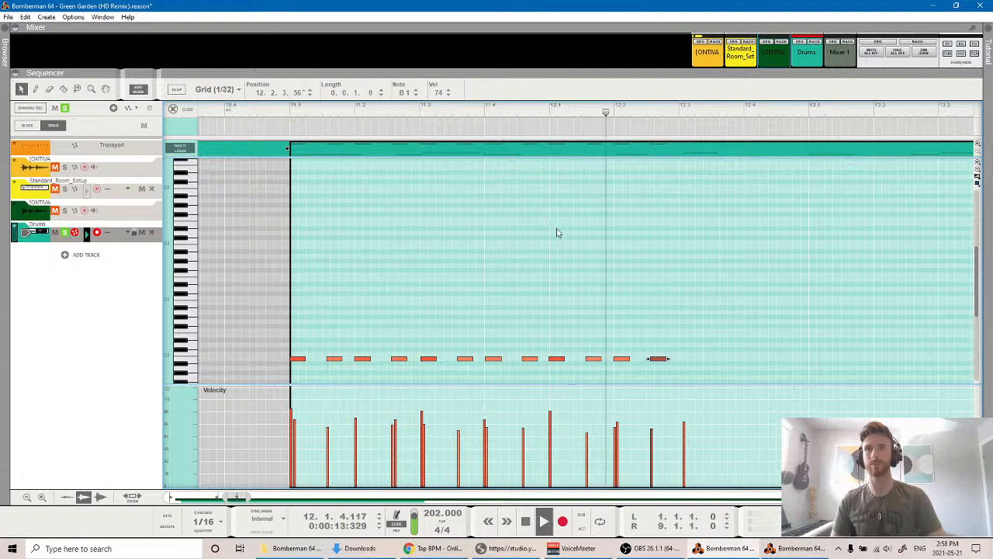
pyautogui.press('space')
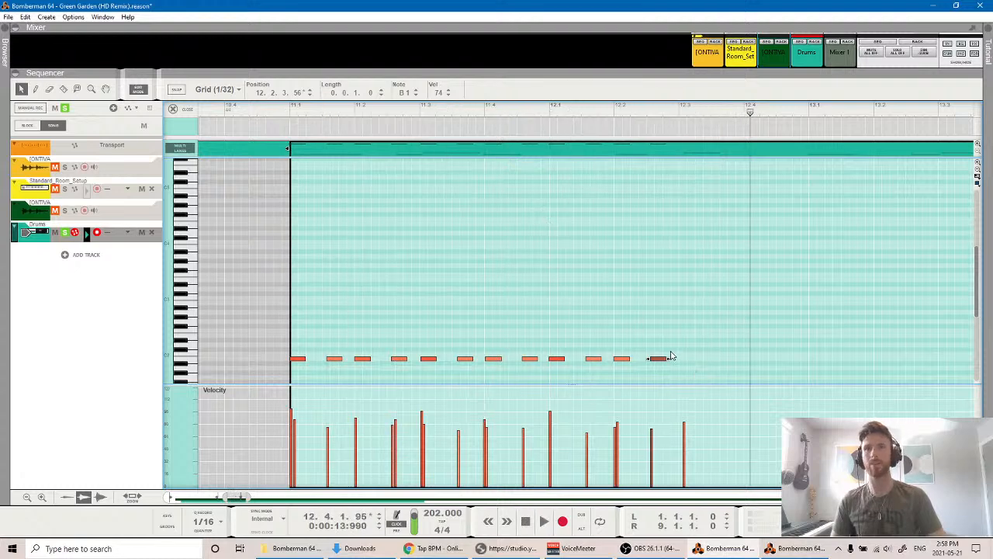
# Duplicate the last four B1 notes so that the copy starts at 12.3.1.
pyautogui.hscroll(1, 672, 356)
pyautogui.moveTo(641, 375)
pyautogui.mouseDown()
pyautogui.moveTo(514, 346)
pyautogui.moveTo(492, 353)
pyautogui.moveTo(639, 359)
pyautogui.moveTo(626, 362)
pyautogui.mouseUp()
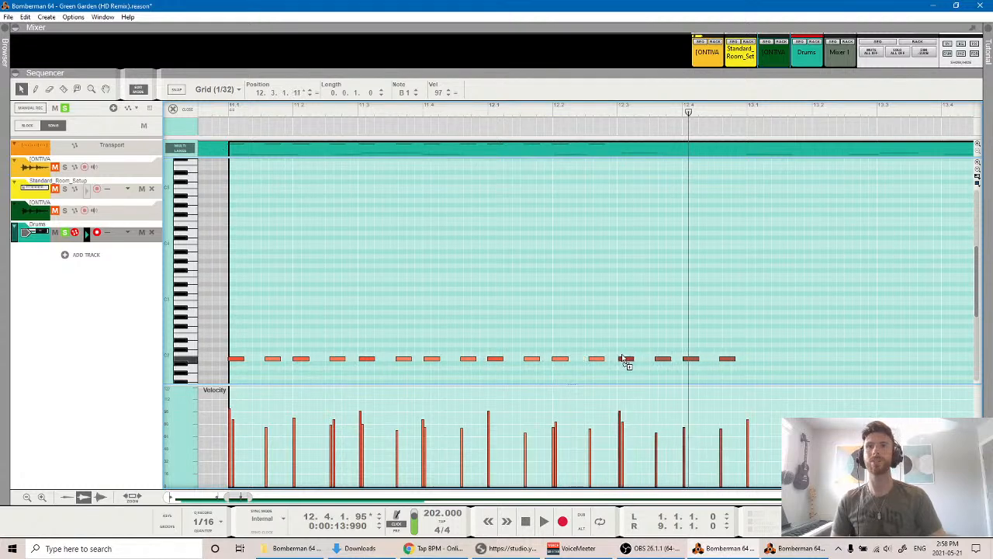
pyautogui.click(621, 336)
# Vary the velocities of the last three copied B1 notes, setting the first two of them to 70 and 79.
pyautogui.hscroll(1, 621, 336)
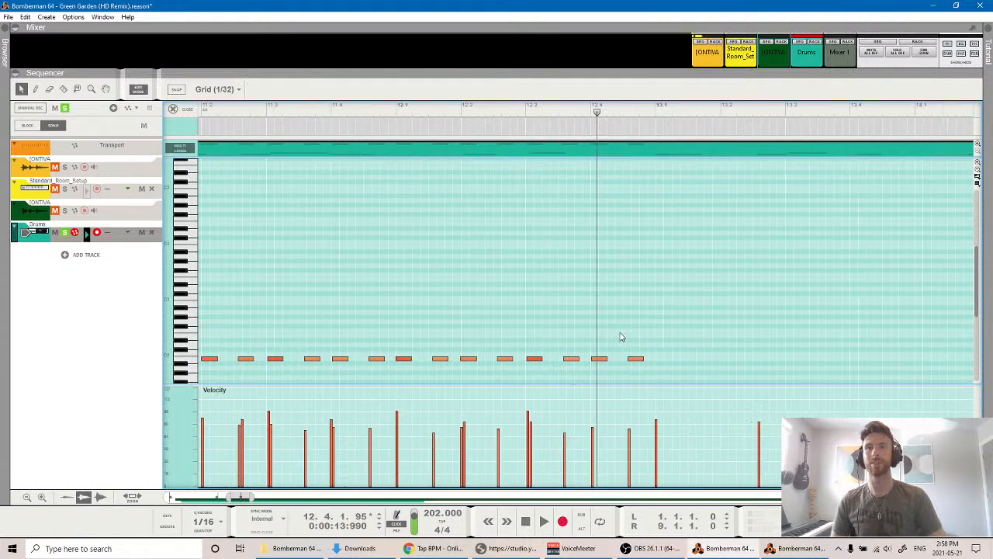
pyautogui.click(570, 362)
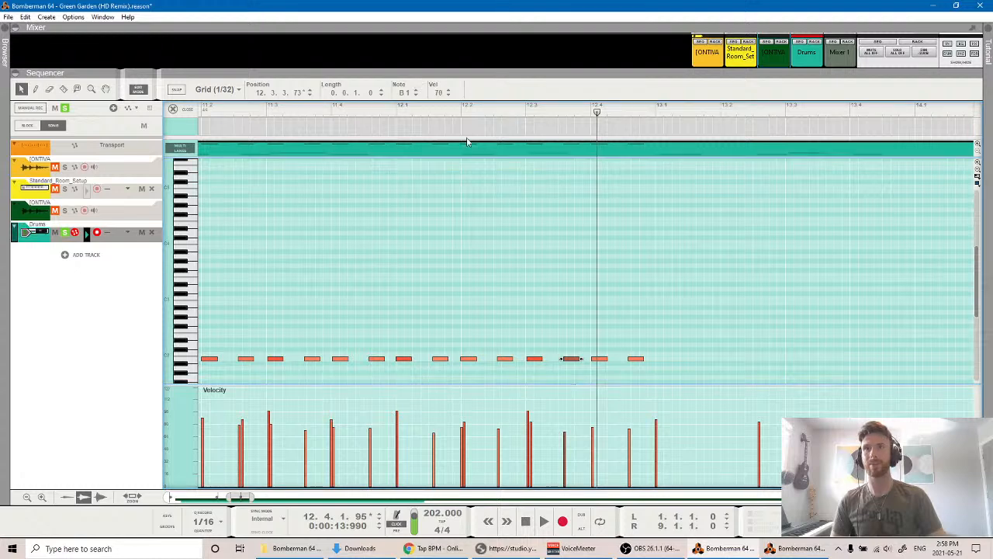
pyautogui.click(595, 361)
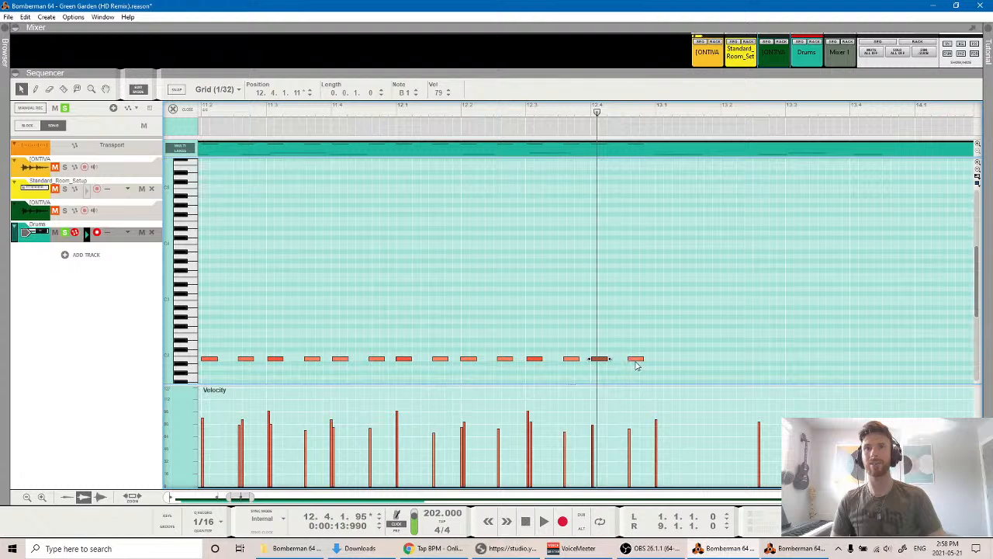
pyautogui.click(636, 361)
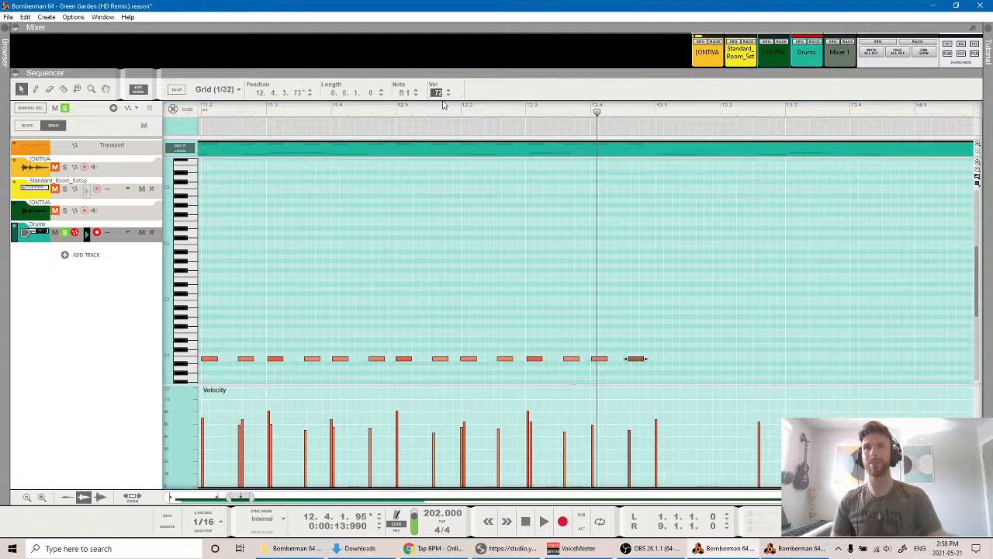
pyautogui.click(591, 385)
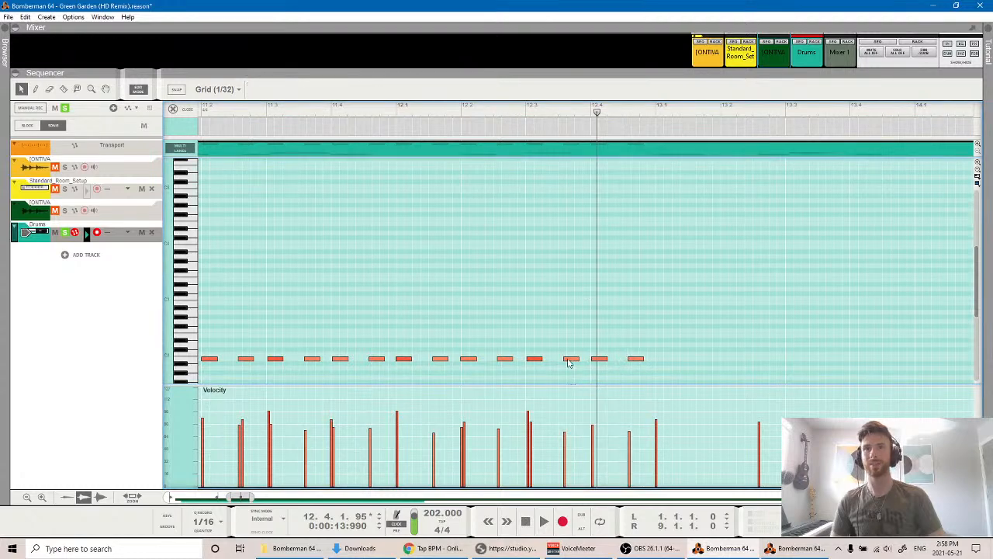
# Nudge the B1 notes near 12.3.3 and 12.4.1 slightly earlier, to 12.3.3.57 and 12.4.1.4.
pyautogui.click(569, 360)
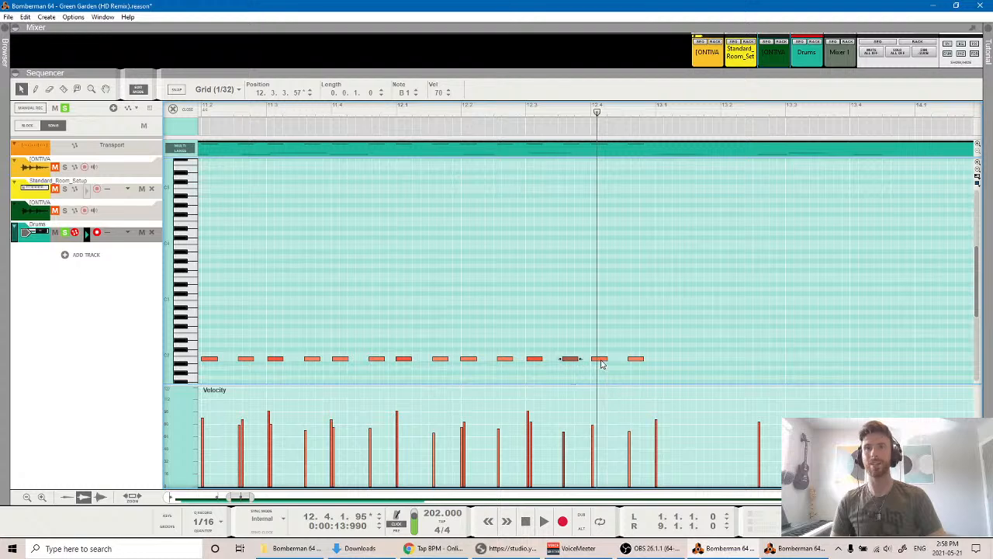
pyautogui.click(601, 361)
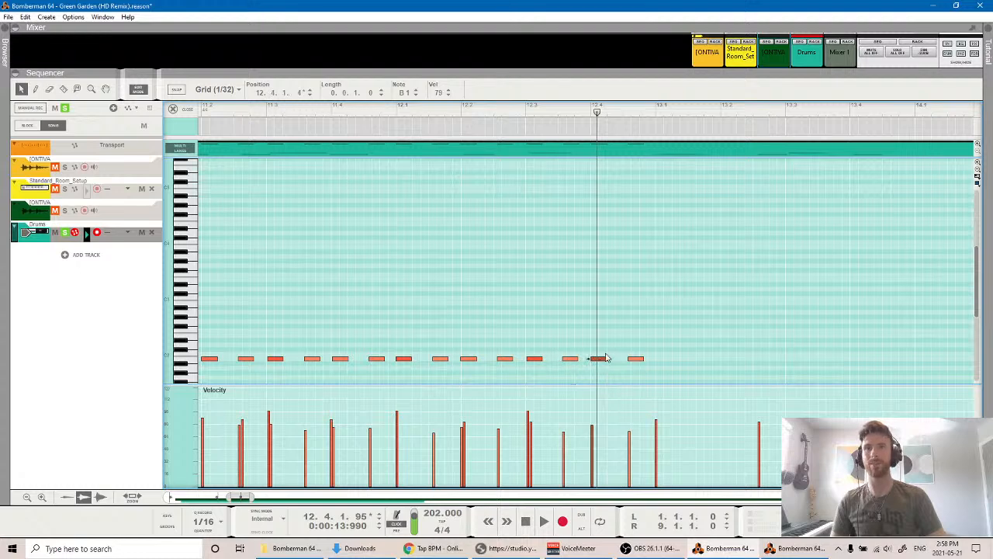
# Play back the two-bar B1 pattern from just before bar 11 to hear the full phrase.
pyautogui.hscroll(-2, 545, 360)
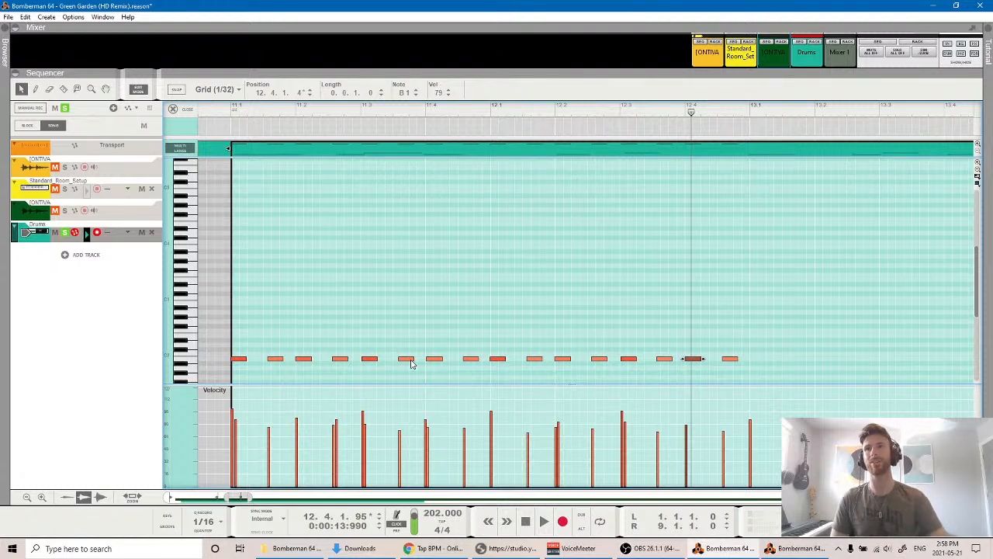
pyautogui.click(228, 113)
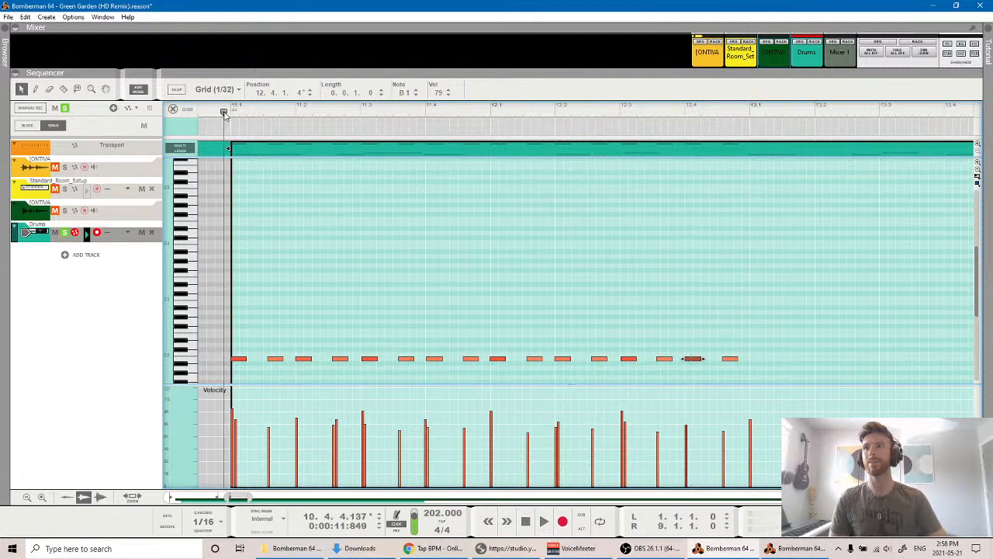
pyautogui.press('space')
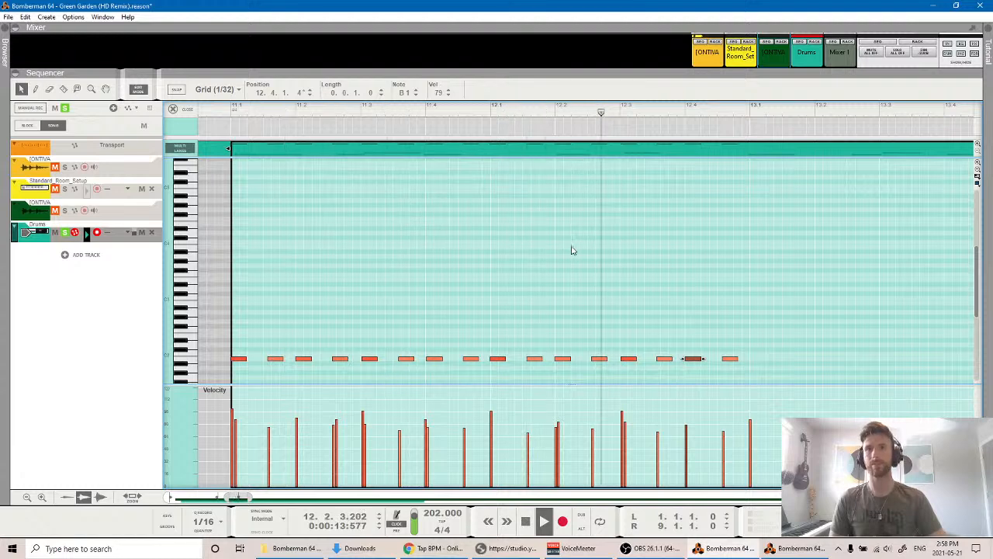
pyautogui.press('space')
pyautogui.click(779, 304)
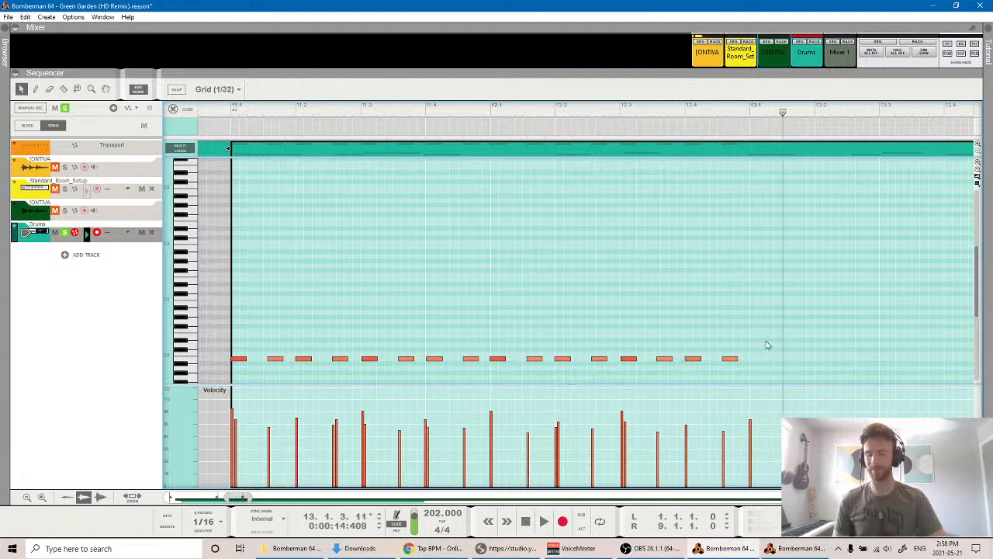
# Enable snapping and duplicate the whole two-bar B1 pattern from bars 11 and 12 to start at bar 13.
pyautogui.scroll(-2, 766, 342)
pyautogui.hscroll(4, 765, 341)
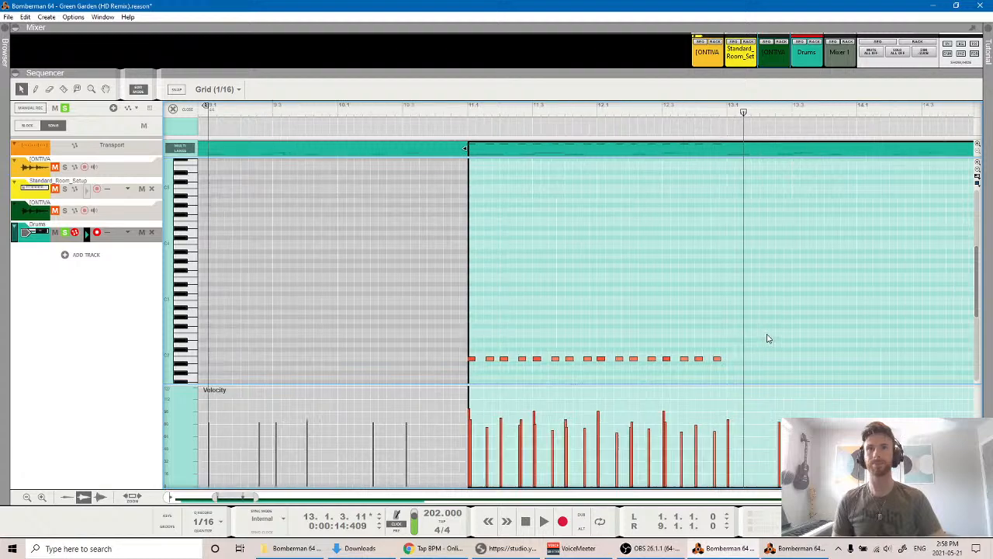
pyautogui.press('alt')
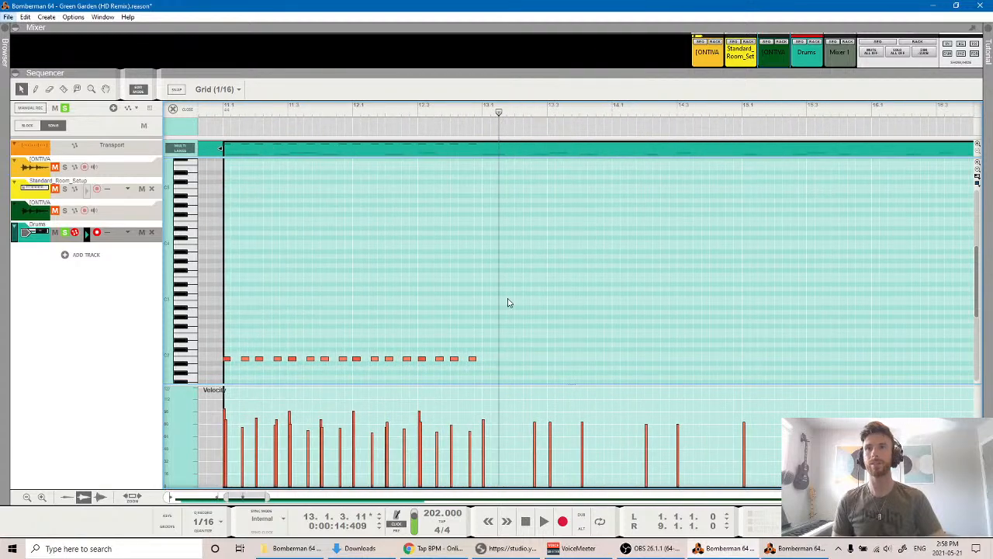
pyautogui.scroll(-3, 494, 338)
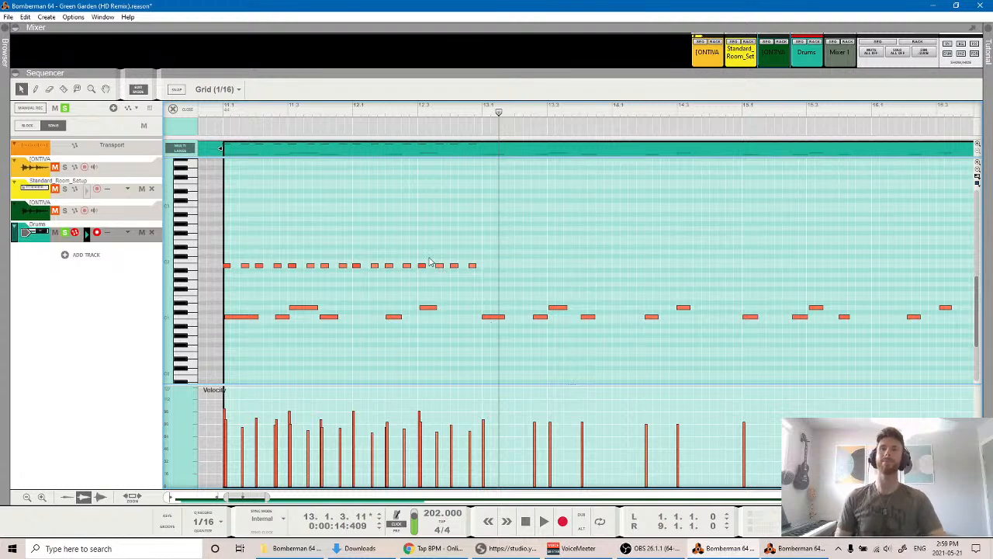
pyautogui.moveTo(505, 281); pyautogui.dragTo(227, 242)
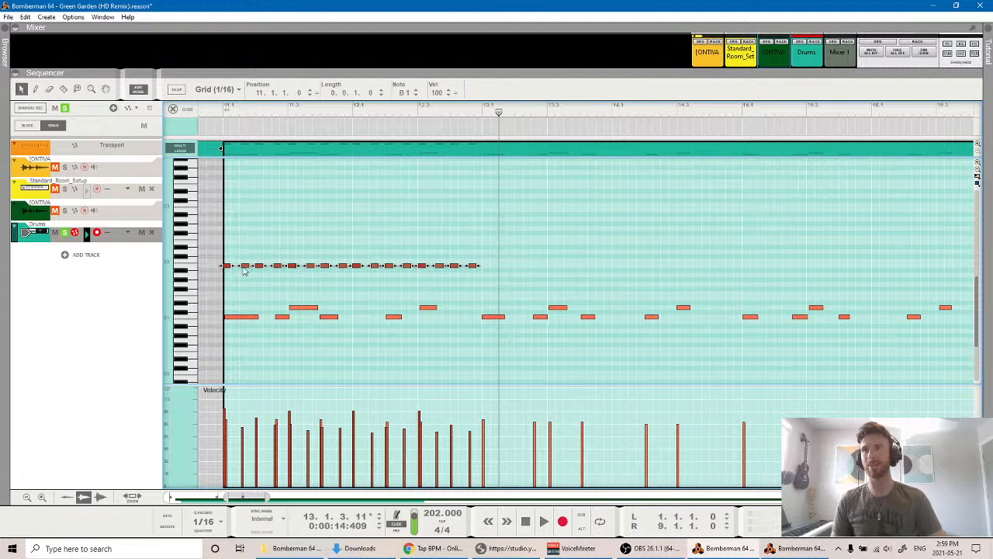
pyautogui.moveTo(227, 268); pyautogui.dragTo(485, 267)
pyautogui.hotkey('ctrl', 'z')
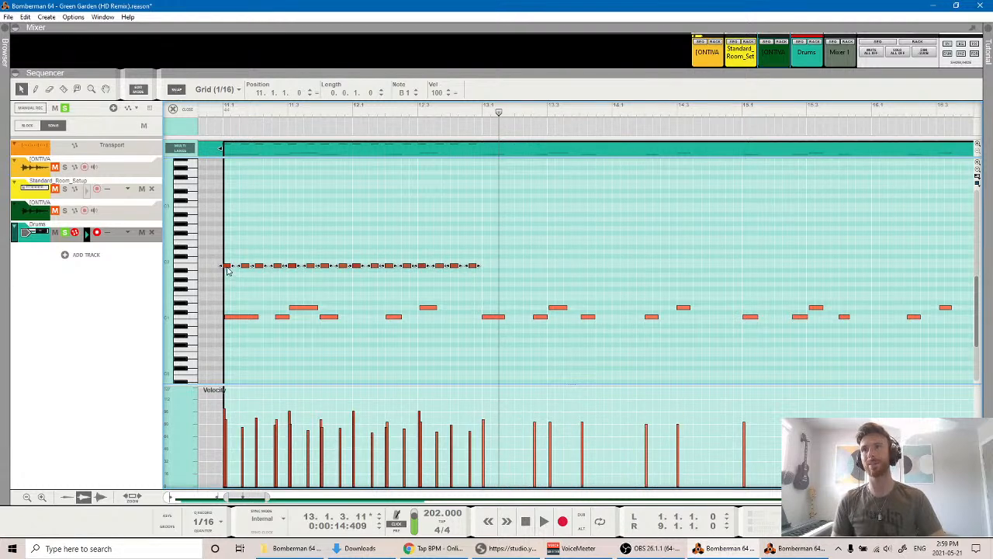
pyautogui.moveTo(227, 270); pyautogui.dragTo(489, 261)
pyautogui.click(727, 226)
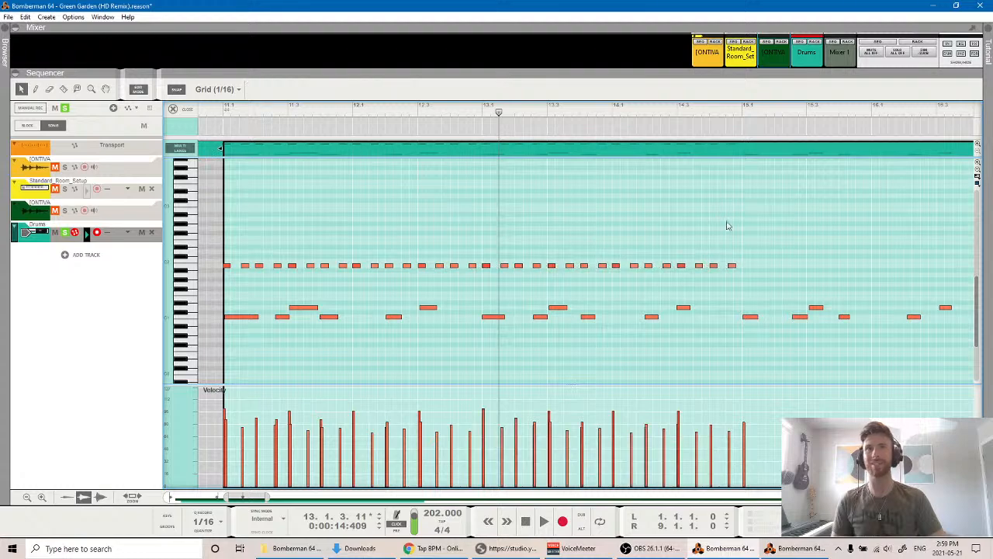
# Duplicate the four-bar B1 pattern to start at bar 15, filling the clip up to bar 19.
pyautogui.hscroll(3, 763, 257)
pyautogui.hscroll(-2, 748, 261)
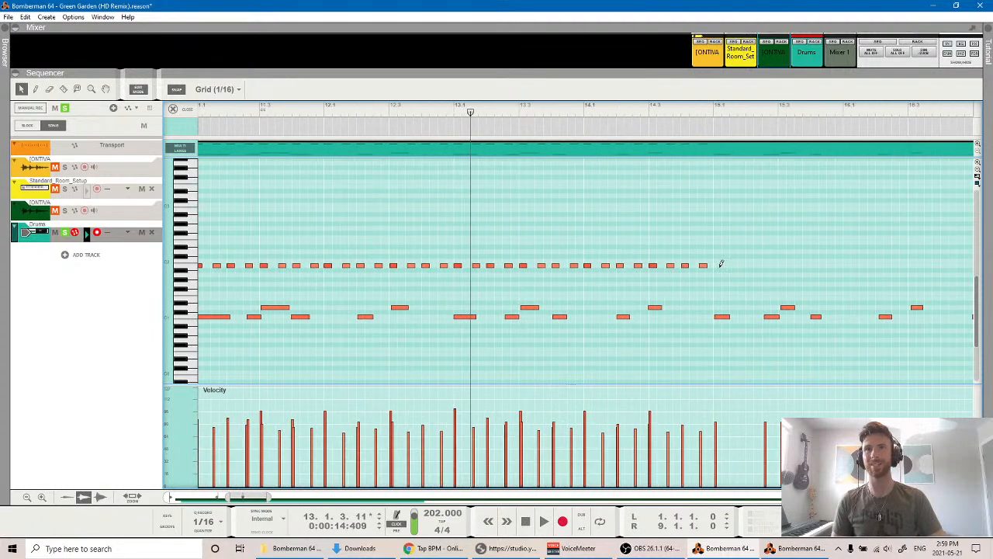
pyautogui.press('alt')
pyautogui.hscroll(1, 715, 284)
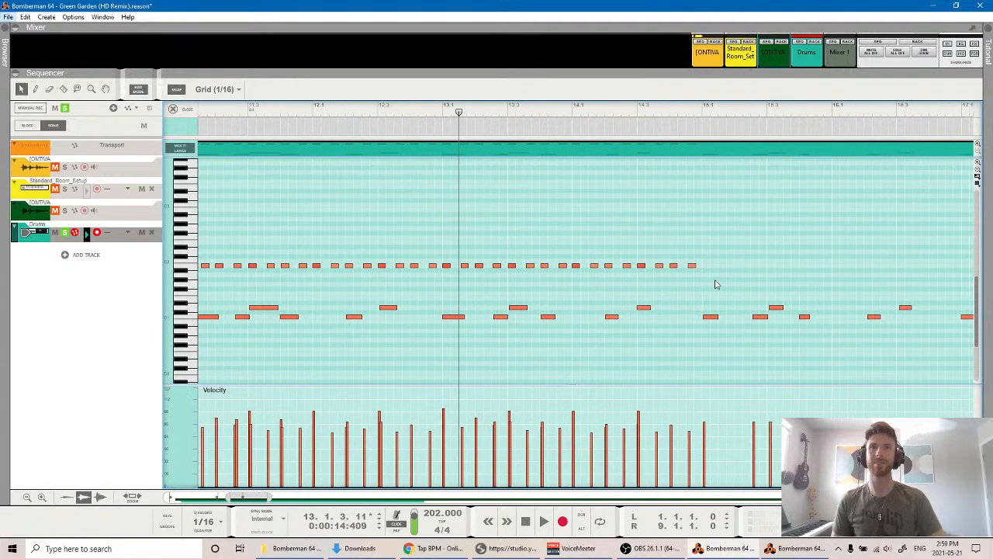
pyautogui.scroll(-5, 716, 285)
pyautogui.scroll(5, 716, 285)
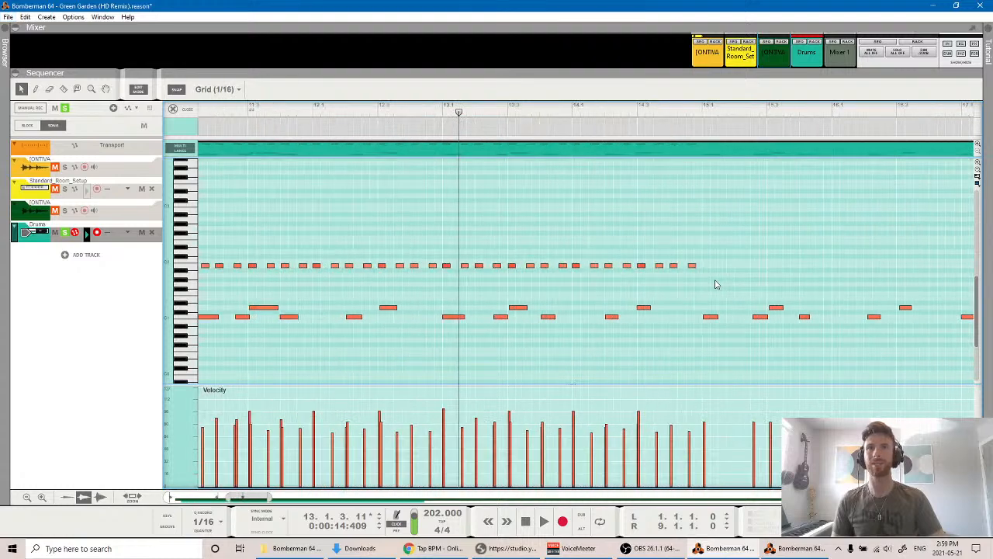
pyautogui.scroll(-1, 717, 284)
pyautogui.hscroll(2, 715, 285)
pyautogui.moveTo(677, 283); pyautogui.dragTo(705, 268)
pyautogui.hscroll(11, 663, 253)
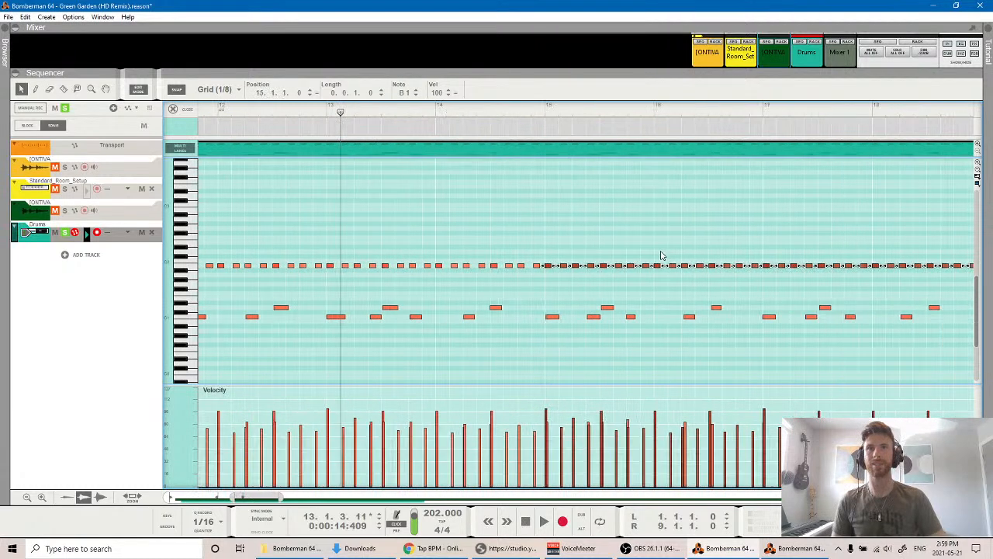
pyautogui.hscroll(-3, 649, 253)
pyautogui.click(647, 252)
# Play back the whole drum clip from bar 11 to check the repeated B1 pattern against the other drum notes.
pyautogui.press('alt')
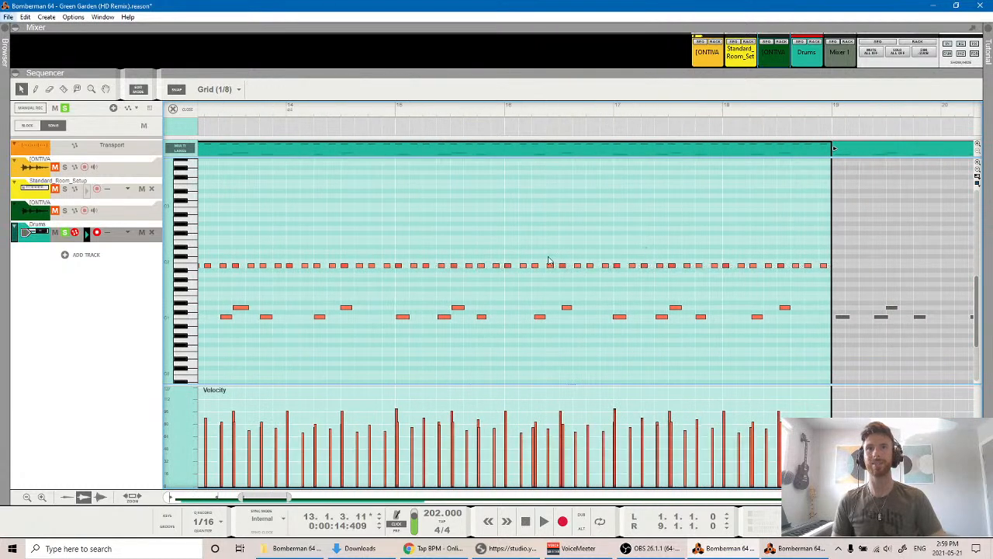
pyautogui.scroll(-2, 527, 290)
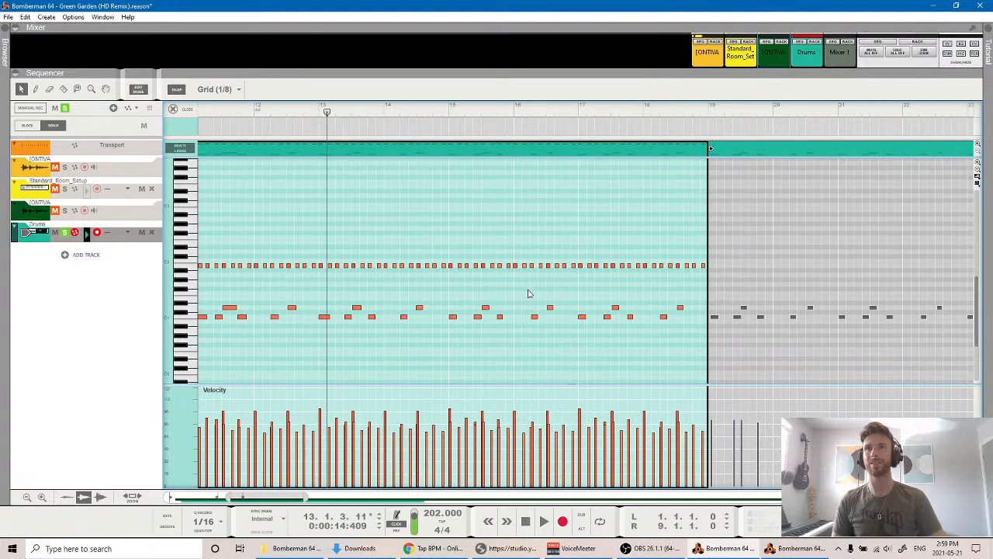
pyautogui.scroll(-1, 528, 293)
pyautogui.hscroll(-2, 527, 293)
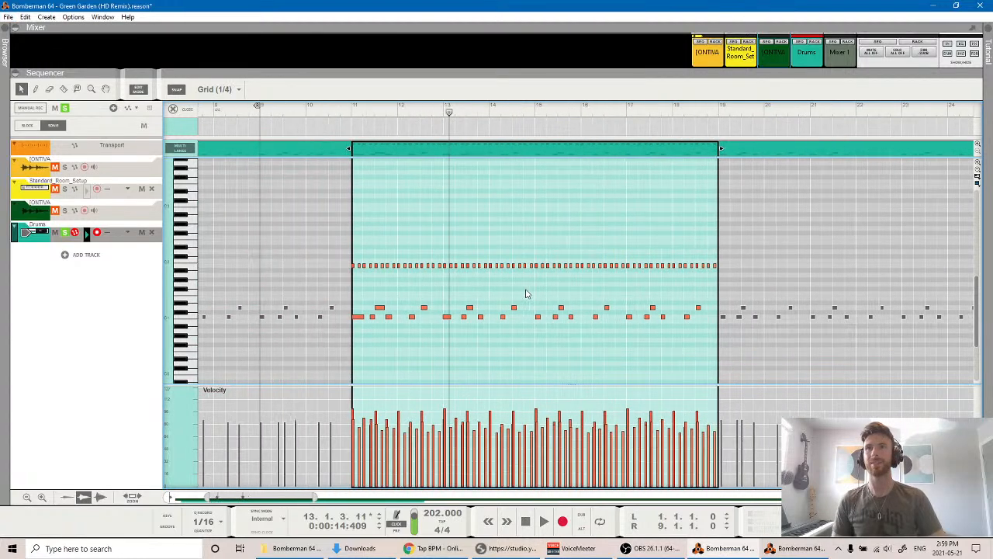
pyautogui.click(346, 112)
pyautogui.press('space')
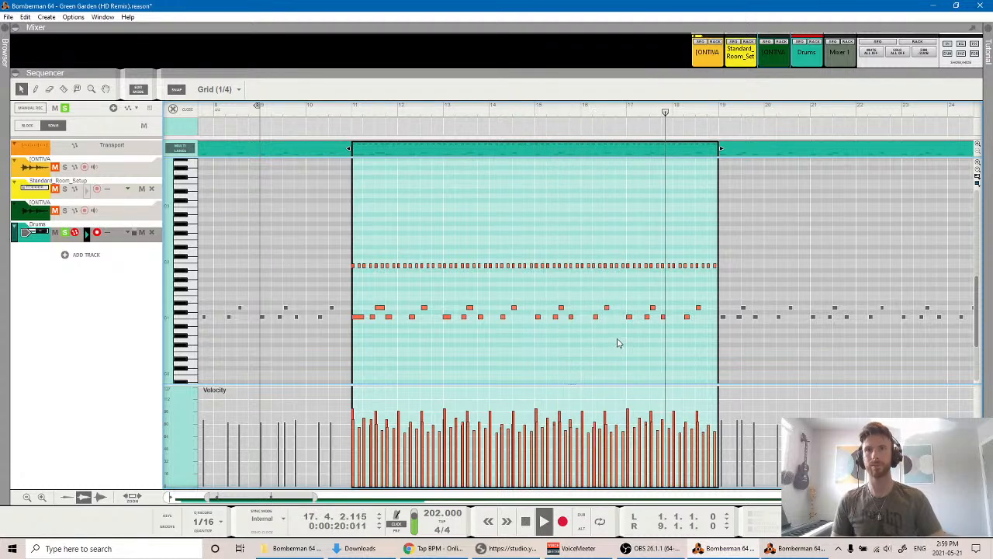
pyautogui.scroll(5, 532, 349)
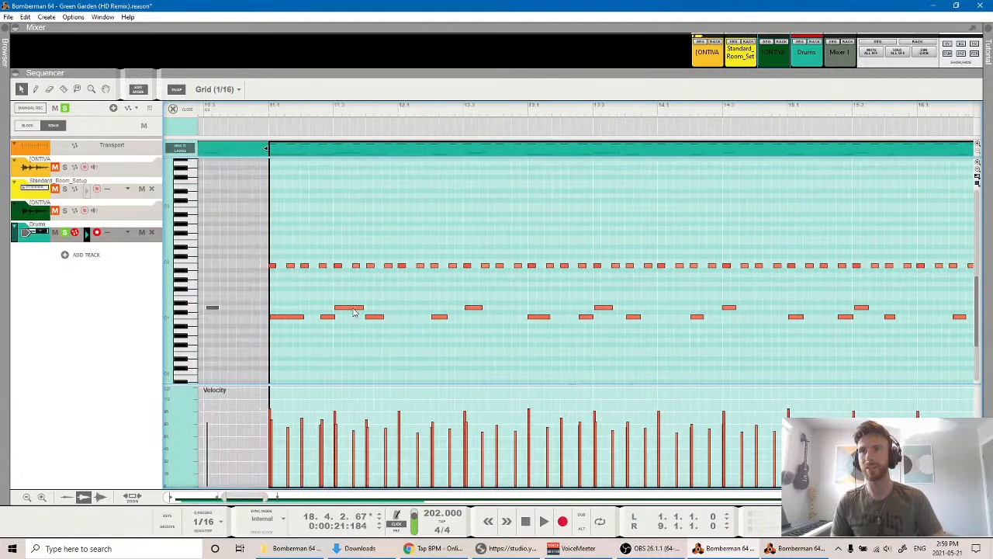
# Nudge the D1 notes around beat 3 of bars 11, 12 and 13 to positions 11.3.1.5, 12.2.4.236 and 13.3.1.0.
pyautogui.click(353, 308)
pyautogui.moveTo(347, 310); pyautogui.dragTo(354, 312)
pyautogui.press('s')
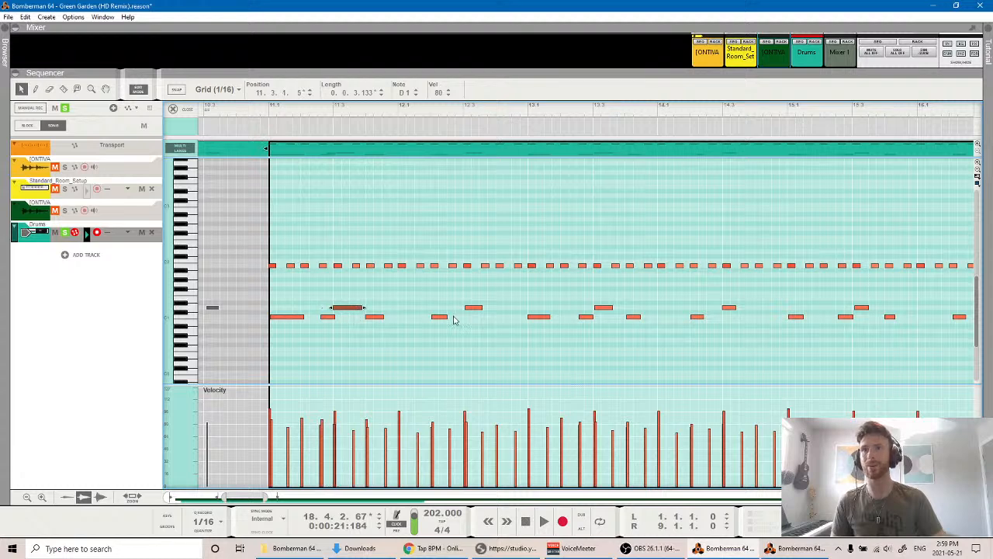
pyautogui.moveTo(478, 310); pyautogui.dragTo(476, 311)
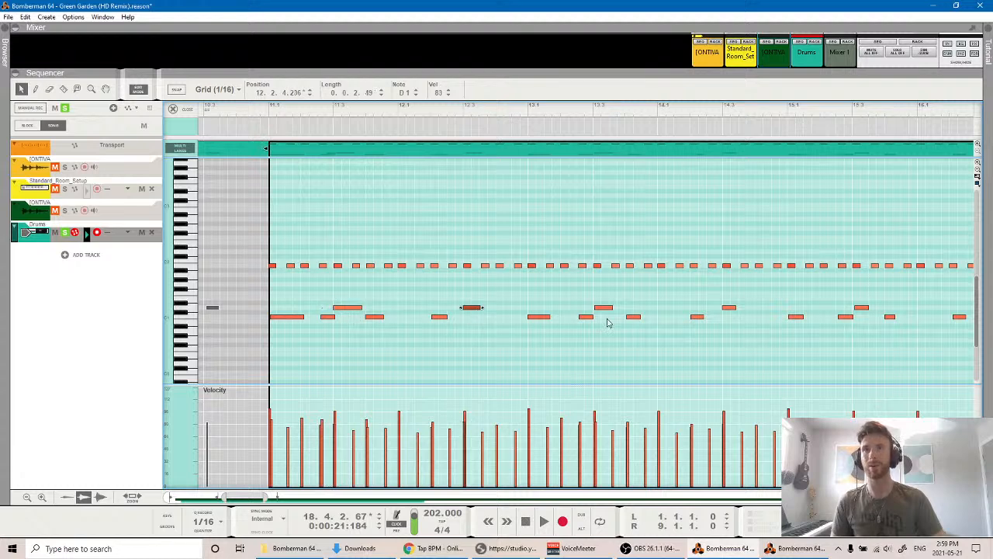
pyautogui.moveTo(610, 313); pyautogui.dragTo(611, 313)
# Nudge the D1 notes around beat 3 of bars 15 to 18 to 15.2.4.212, 16.3.1.3, 17.2.4.221 and 18.3.1.33.
pyautogui.hscroll(3, 611, 314)
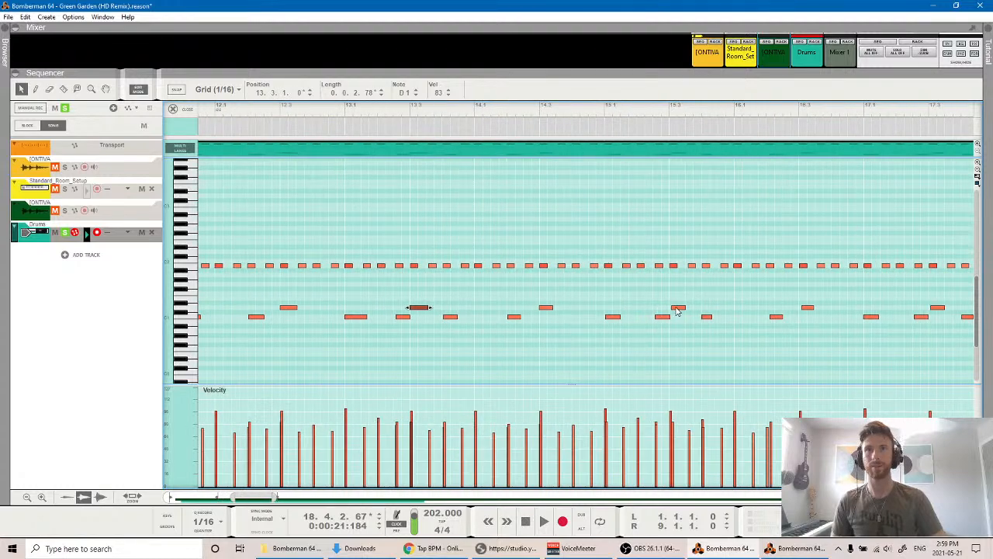
pyautogui.moveTo(676, 310); pyautogui.dragTo(675, 311)
pyautogui.hscroll(3, 670, 313)
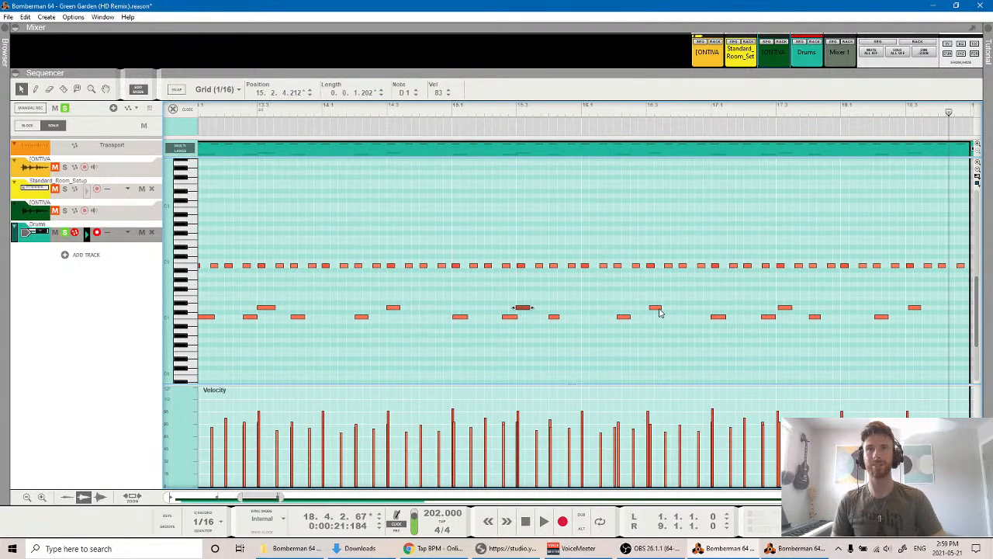
pyautogui.click(659, 312)
pyautogui.hscroll(3, 658, 311)
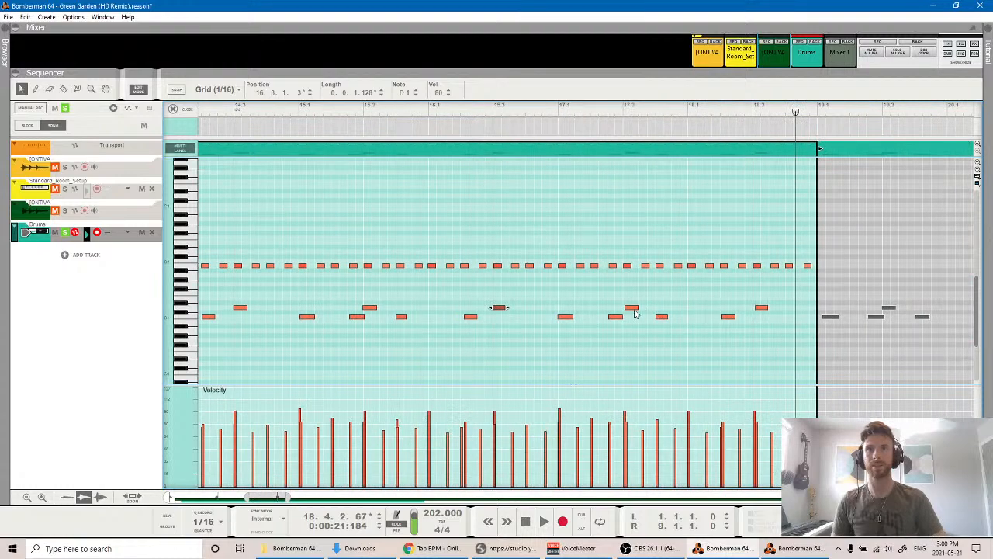
pyautogui.click(633, 309)
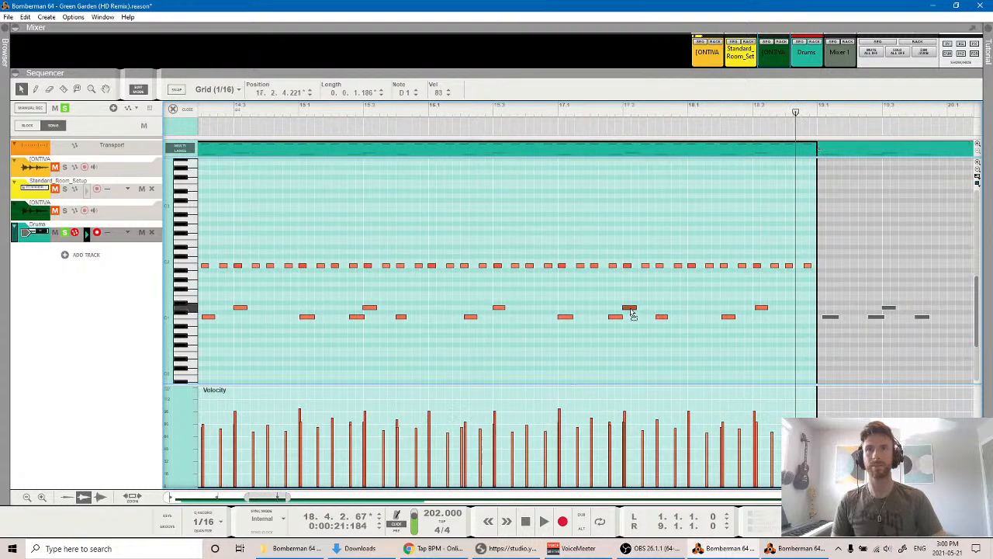
pyautogui.click(761, 309)
# Play back the drum clip from just before bar 11 to hear the loosened D1 timing.
pyautogui.hscroll(-10, 701, 339)
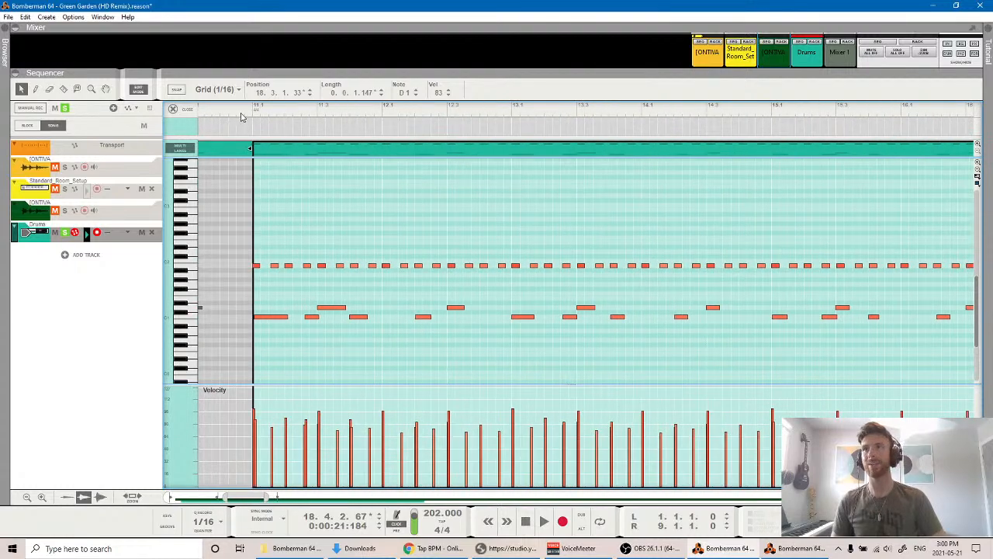
pyautogui.click(225, 113)
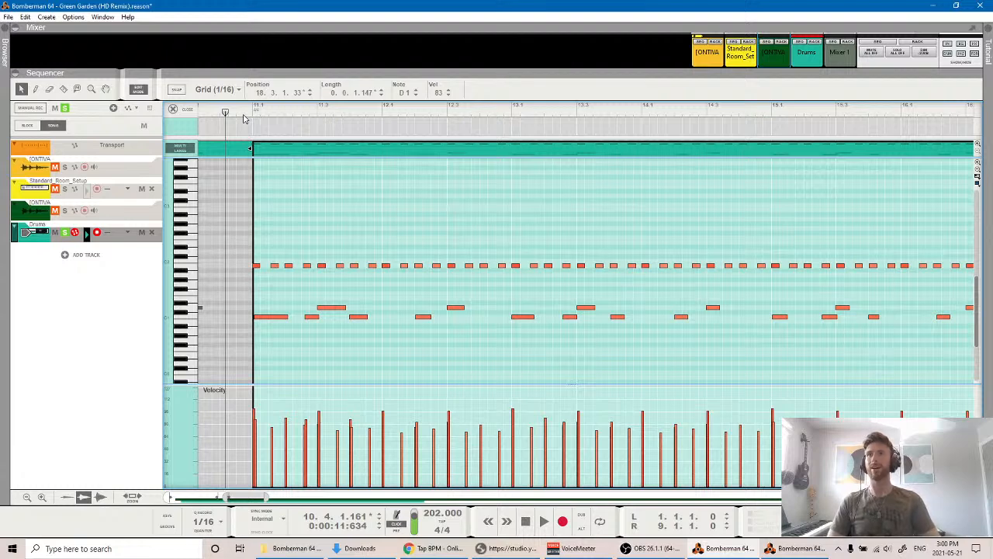
pyautogui.press('space')
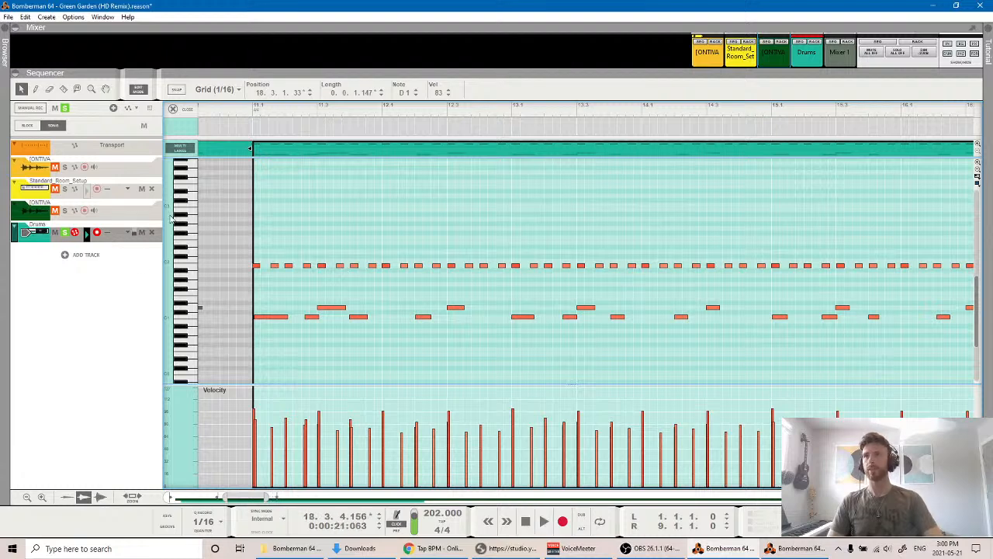
# Solo the dark green audio track and play it together with the drums from just before bar 11.
pyautogui.click(65, 211)
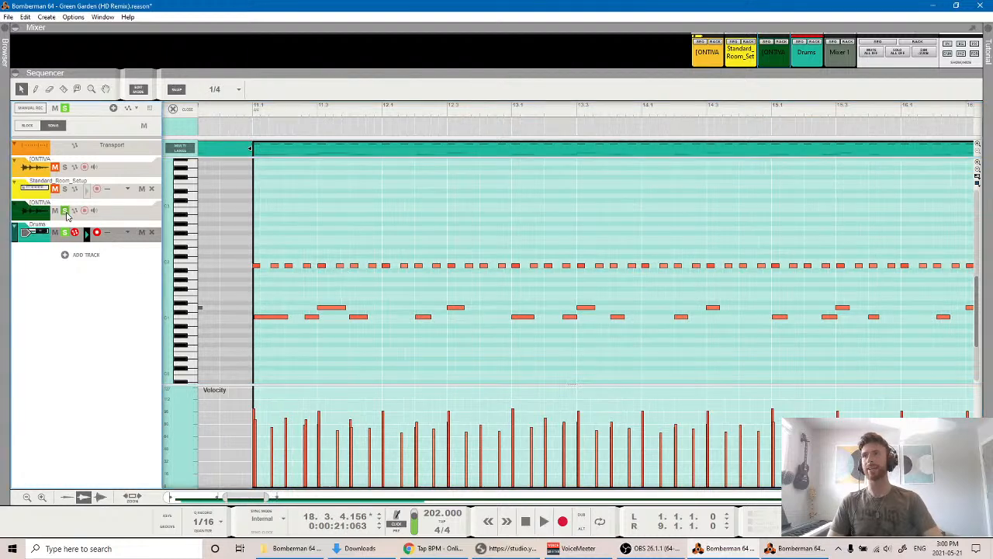
pyautogui.click(232, 112)
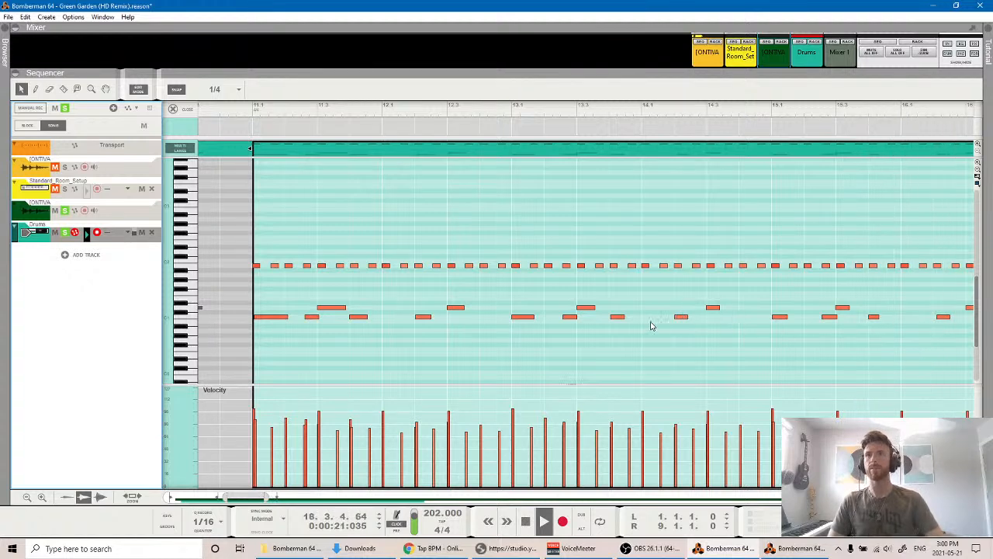
pyautogui.press('space')
# Replay the drums with the soloed audio from before bar 11 into bar 16 to find notes with off timing.
pyautogui.click(244, 111)
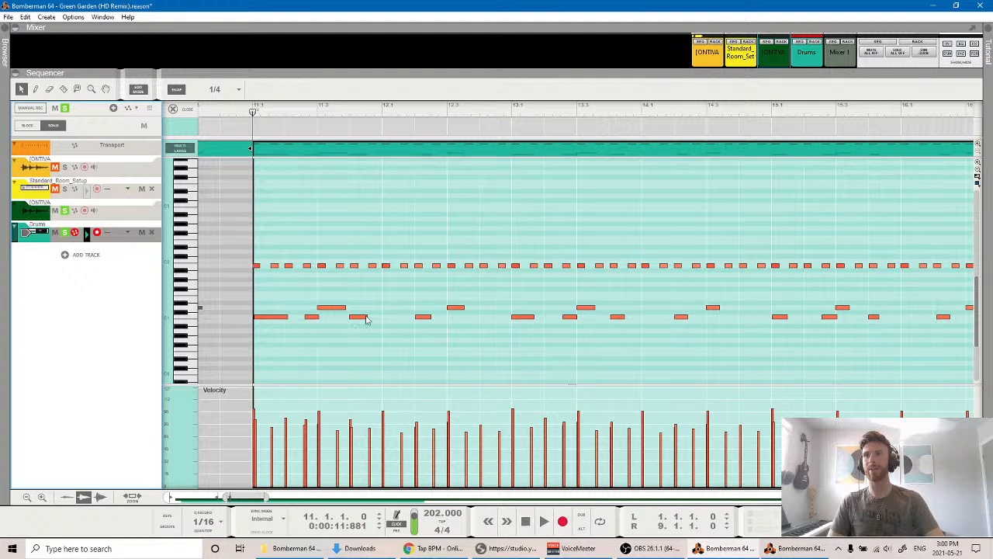
pyautogui.click(511, 334)
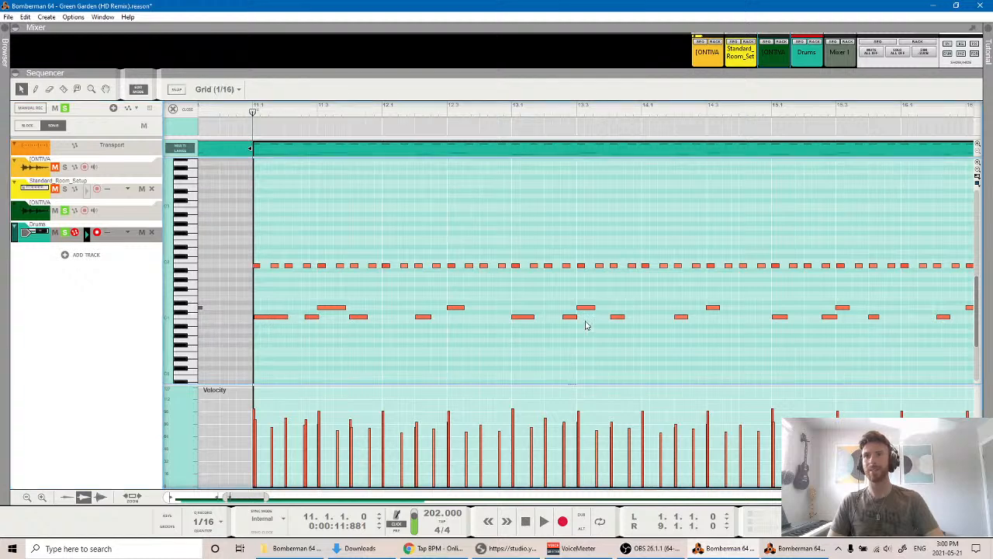
pyautogui.click(204, 111)
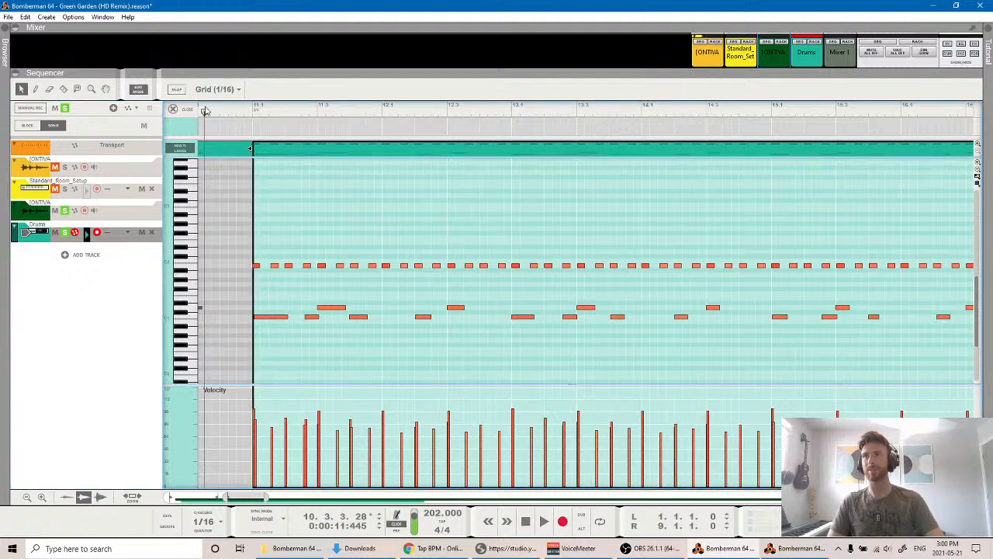
pyautogui.press('space')
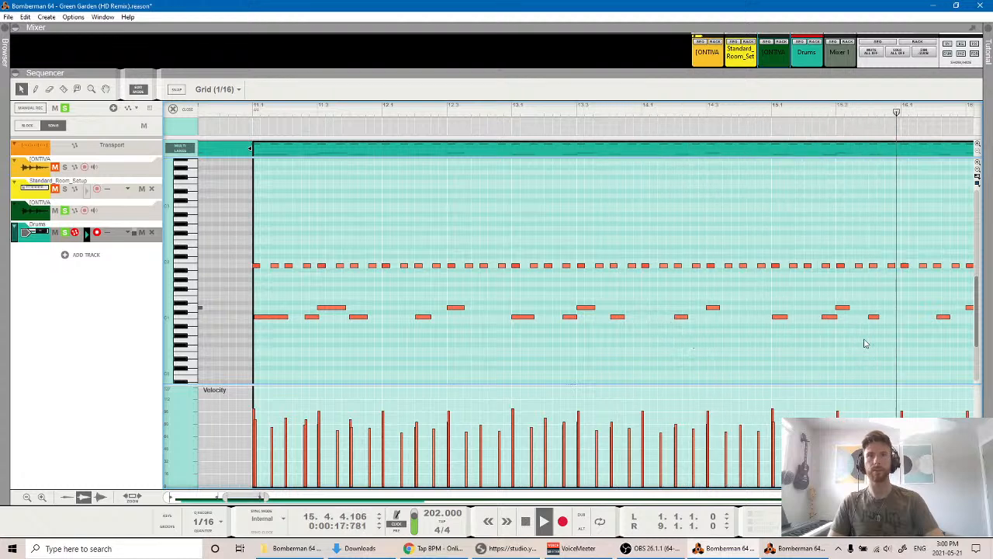
pyautogui.press('space')
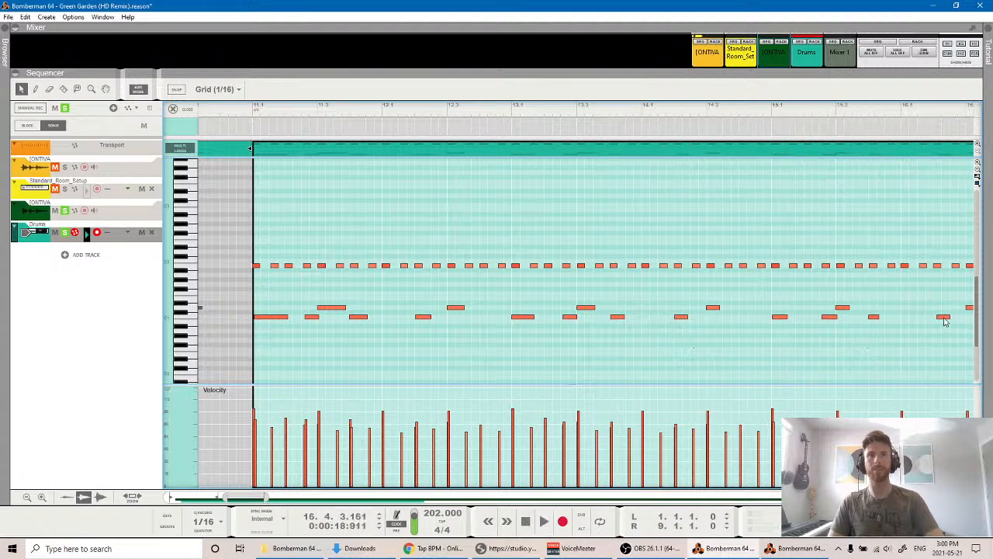
# Nudge the C1 note in bar 16 slightly earlier to 16.2.1.38 and play back from about bar 15 to check it.
pyautogui.click(944, 319)
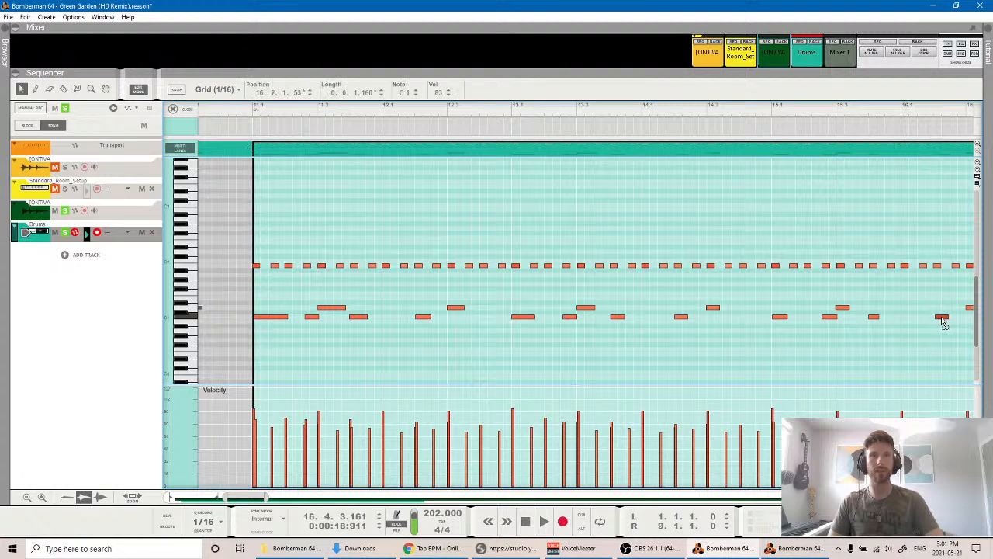
pyautogui.hscroll(5, 831, 344)
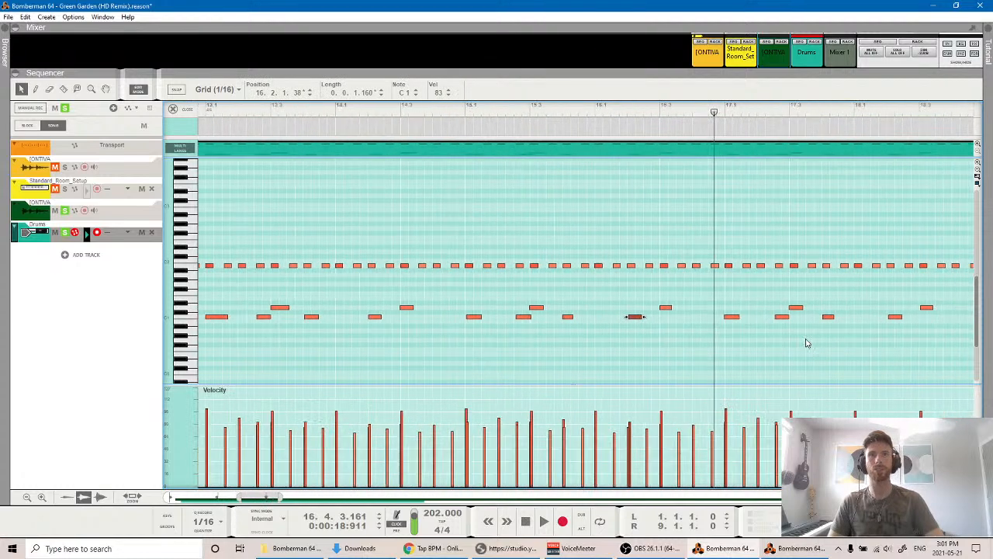
pyautogui.click(457, 108)
pyautogui.press('space')
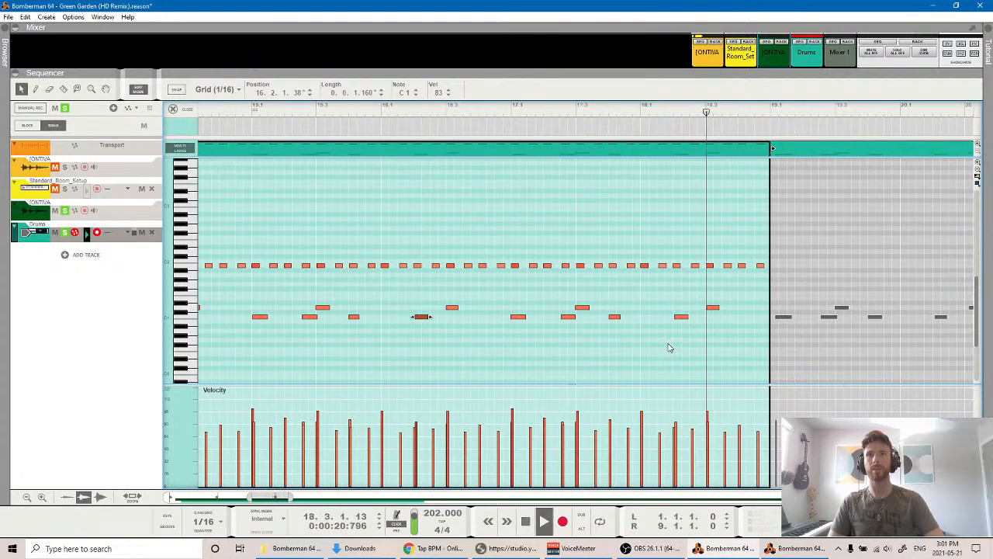
pyautogui.press('space')
# Adjust the second C1 note in bar 11 to position 11.2.3.105, auditioning its timing from just before the bar.
pyautogui.hscroll(-8, 571, 343)
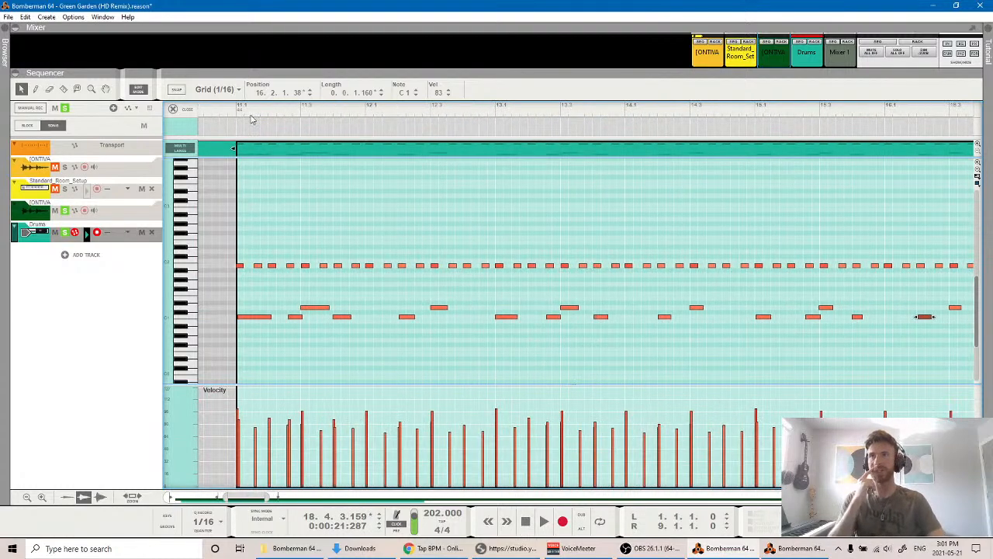
pyautogui.click(224, 114)
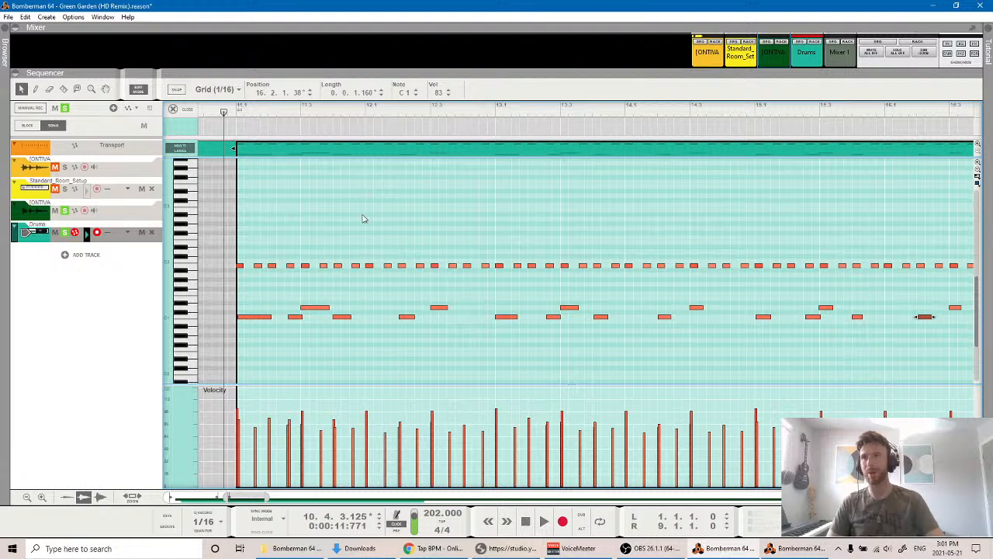
pyautogui.click(294, 317)
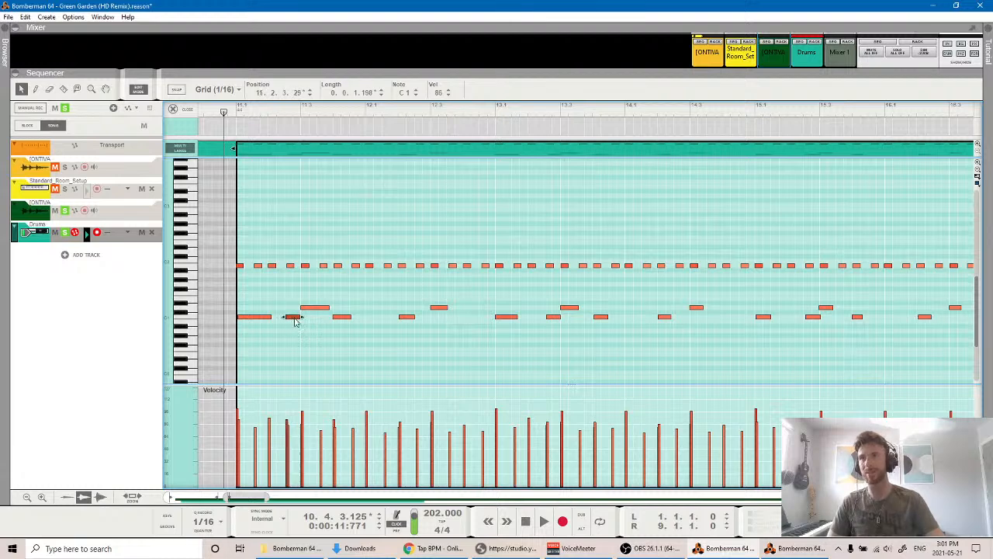
pyautogui.press('space')
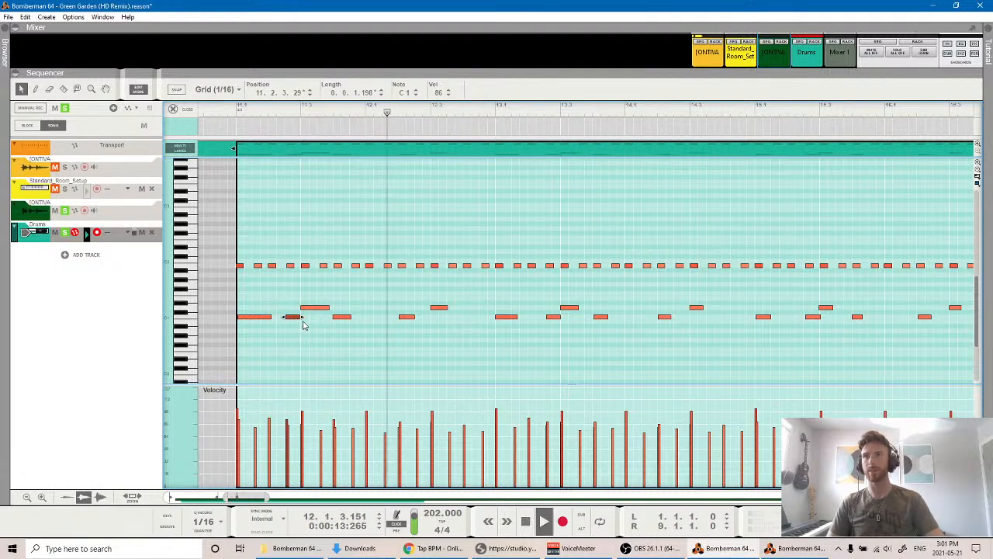
pyautogui.press('space')
pyautogui.moveTo(295, 317); pyautogui.dragTo(298, 318)
pyautogui.click(226, 115)
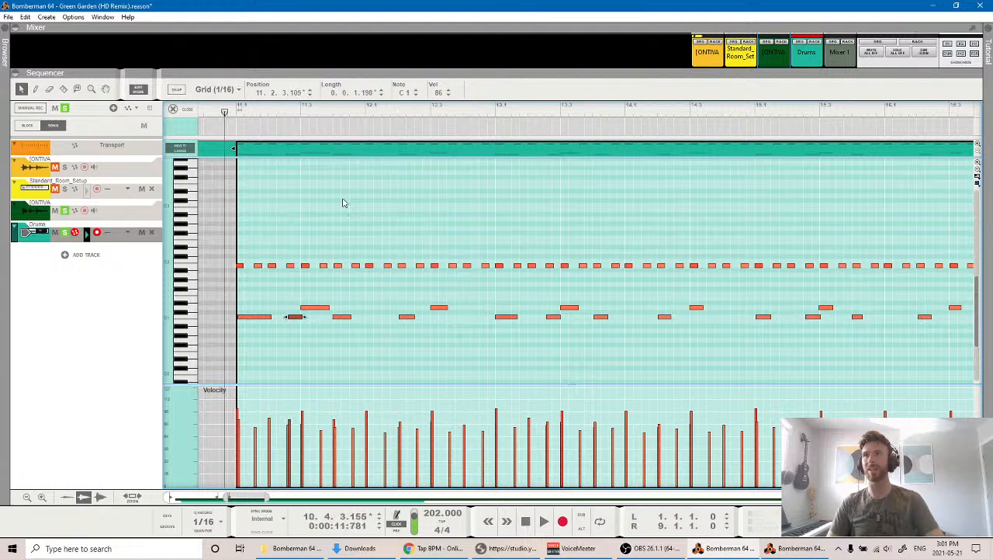
pyautogui.press('space')
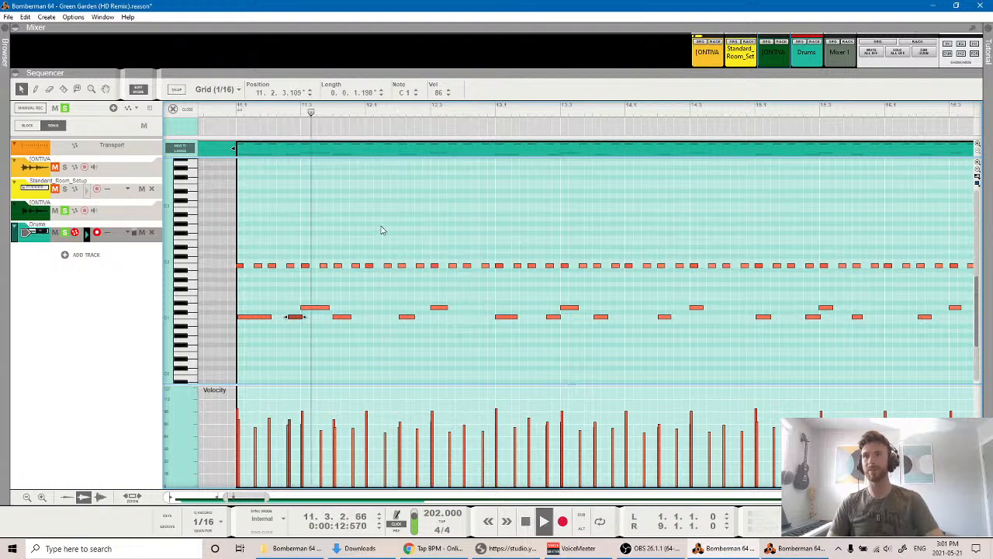
pyautogui.press('space')
# Nudge the last C1 note in bar 13 earlier to 13.3.4.220 and play the clip through from just before bar 11.
pyautogui.click(601, 318)
pyautogui.moveTo(601, 324); pyautogui.dragTo(599, 324)
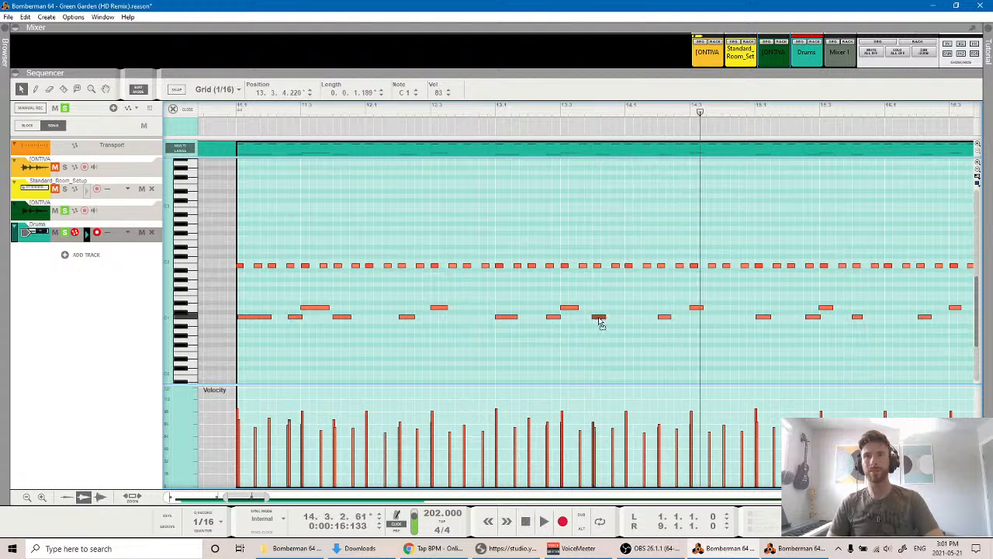
pyautogui.click(223, 109)
pyautogui.press('space')
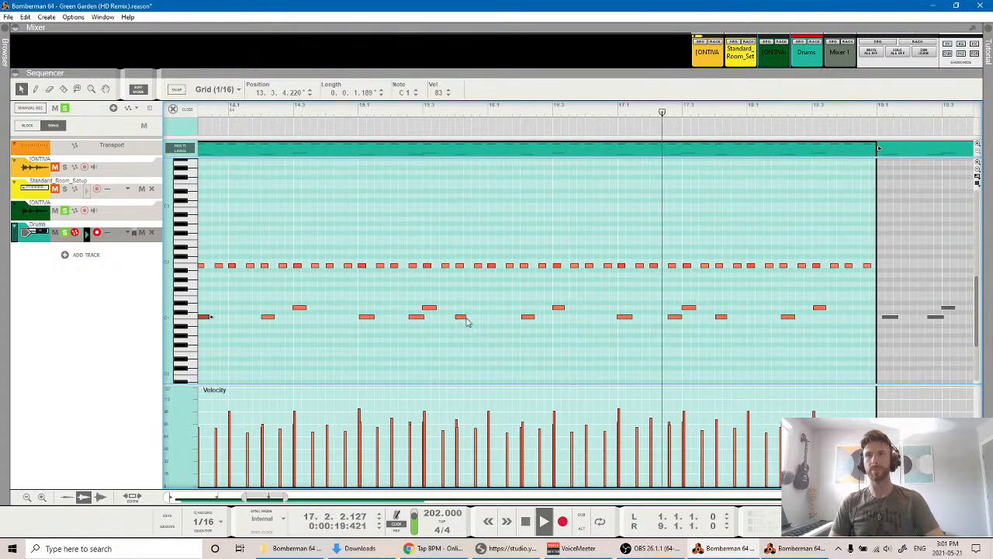
pyautogui.press('space')
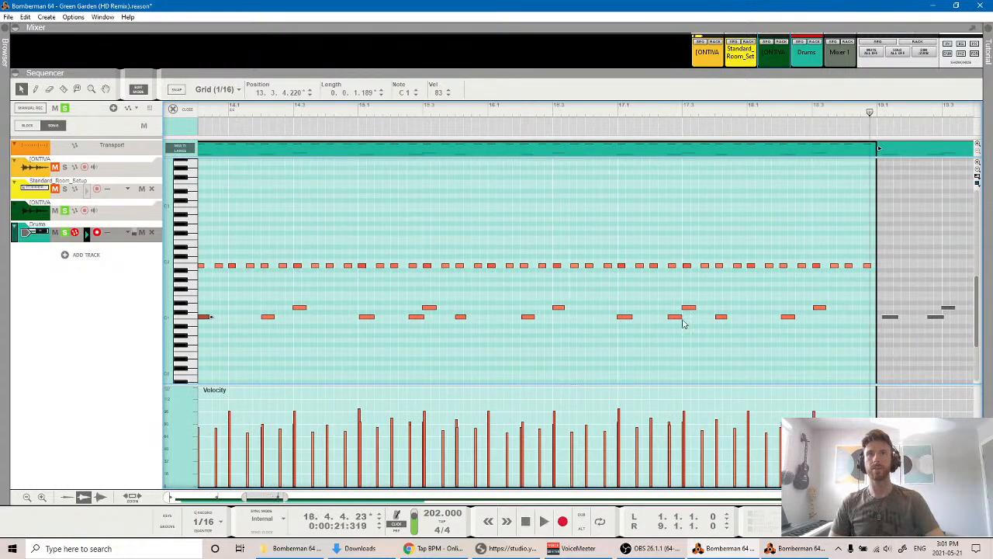
# Return to the arrangement and delete the Drums clips starting at bars 27, 19 and 3, keeping the edited clip at bar 11.
pyautogui.click(134, 88)
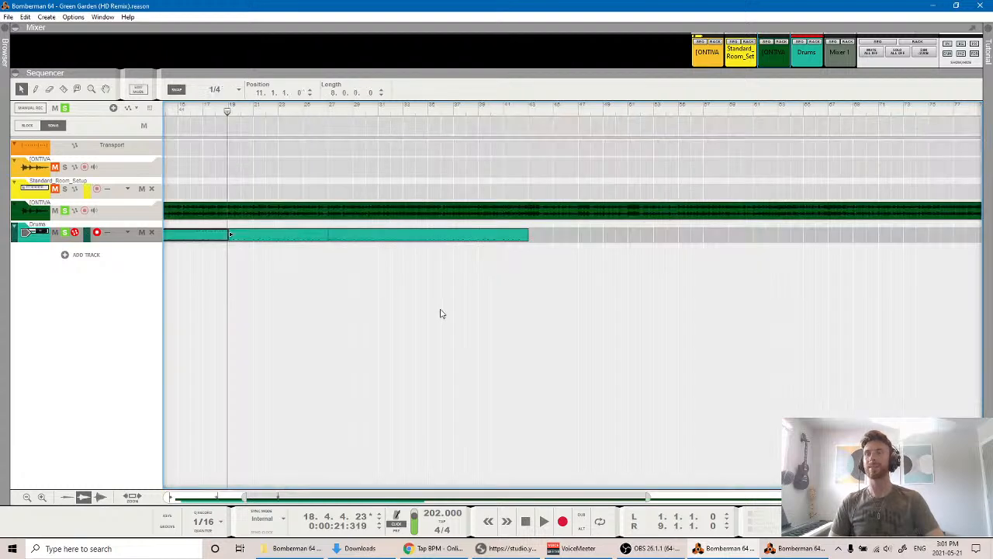
pyautogui.click(454, 238)
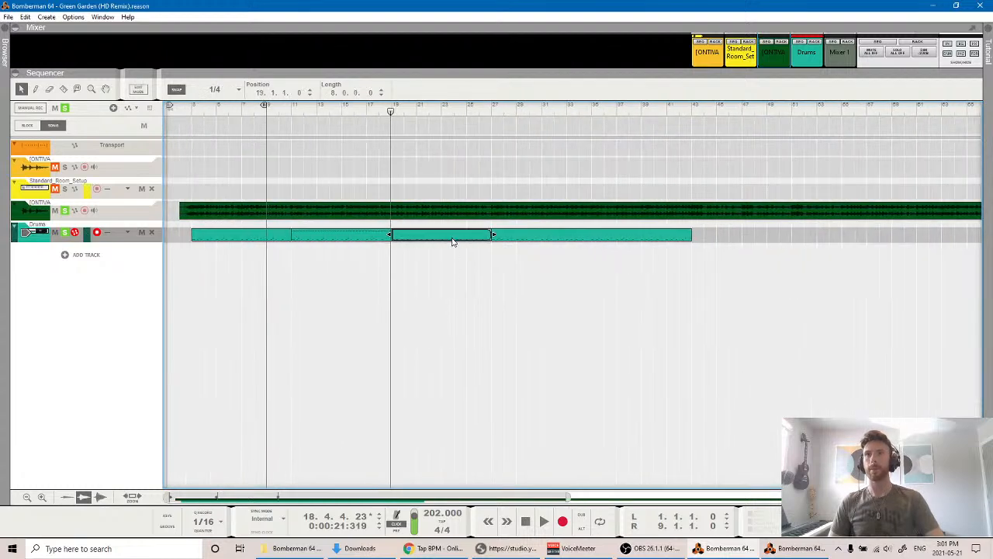
pyautogui.click(356, 235)
pyautogui.click(553, 242)
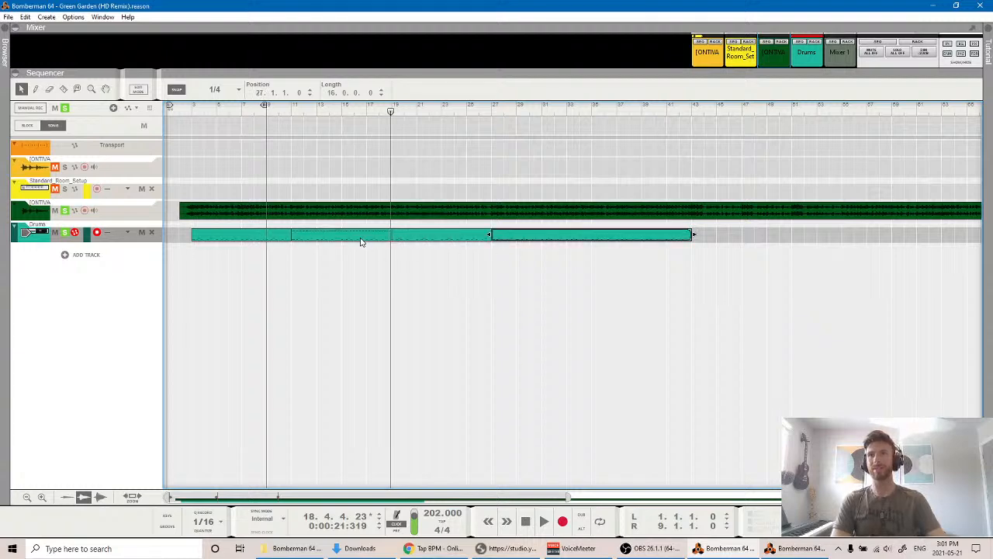
pyautogui.press('Delete')
pyautogui.click(469, 241)
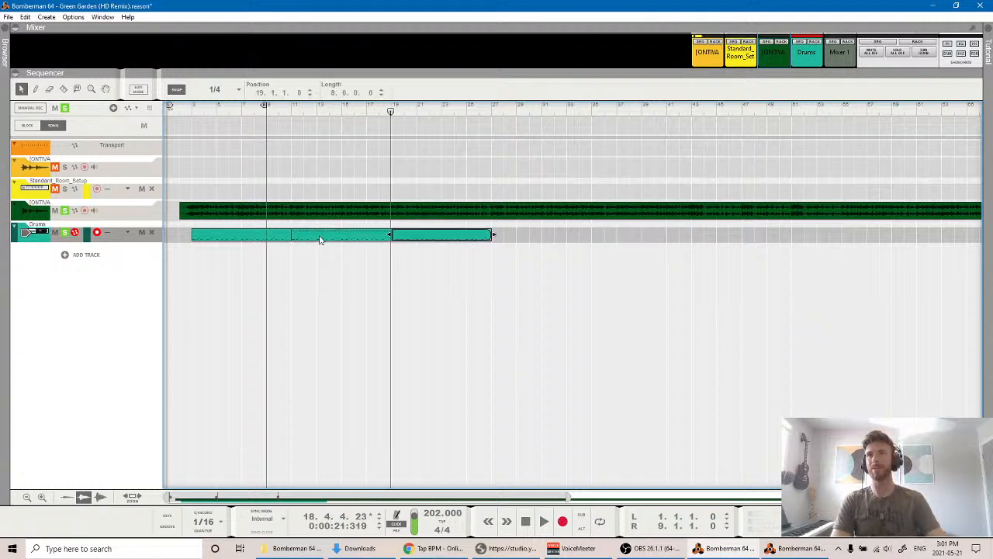
pyautogui.press('Delete')
pyautogui.click(283, 235)
pyautogui.press('Delete')
# Duplicate the bar 11 Drums clip to bars 19 and 27, copy it to bar 3, and set the playhead to 2.4.1.0.
pyautogui.click(337, 237)
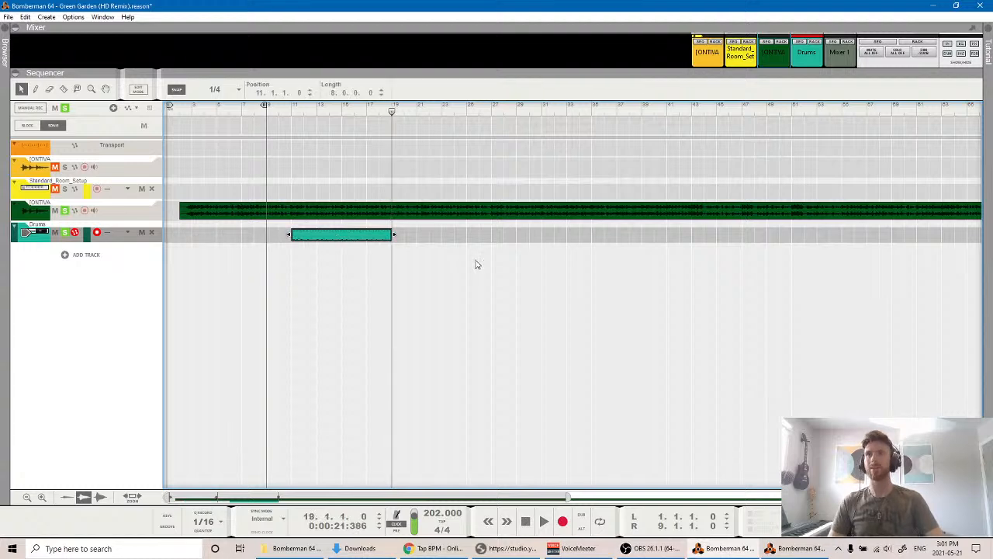
pyautogui.hotkey('ctrl', 'd')
pyautogui.hotkey('ctrl', 'd')
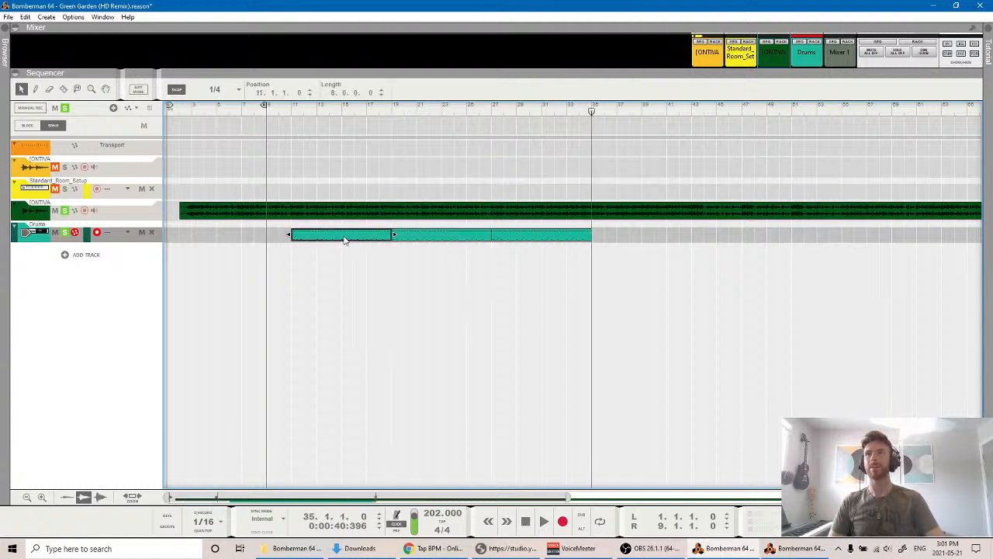
pyautogui.moveTo(344, 237); pyautogui.dragTo(253, 243)
pyautogui.click(188, 113)
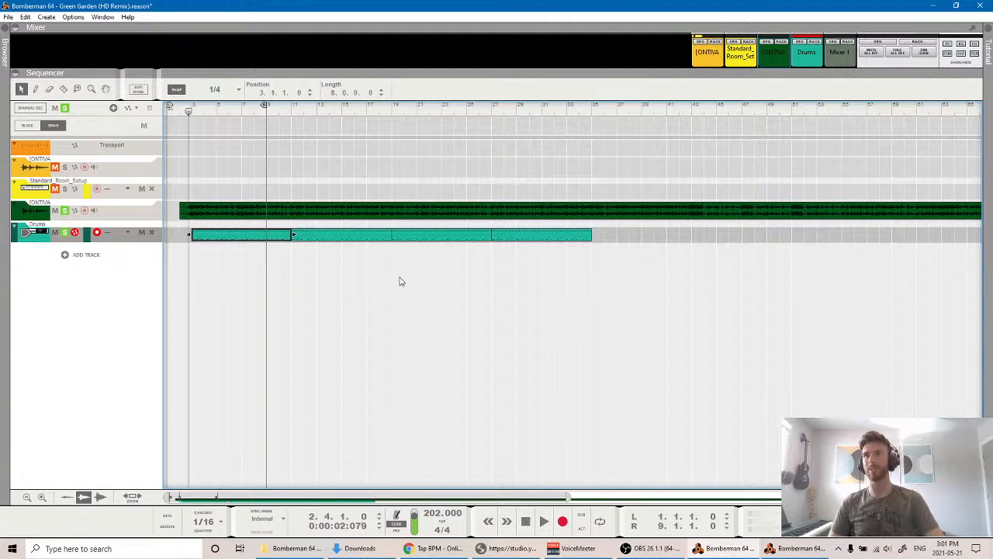
# Play the arrangement from 2.4.1.0 to check the repeated Drums clips against the original audio, stopping at about bar 27.
pyautogui.press('space')
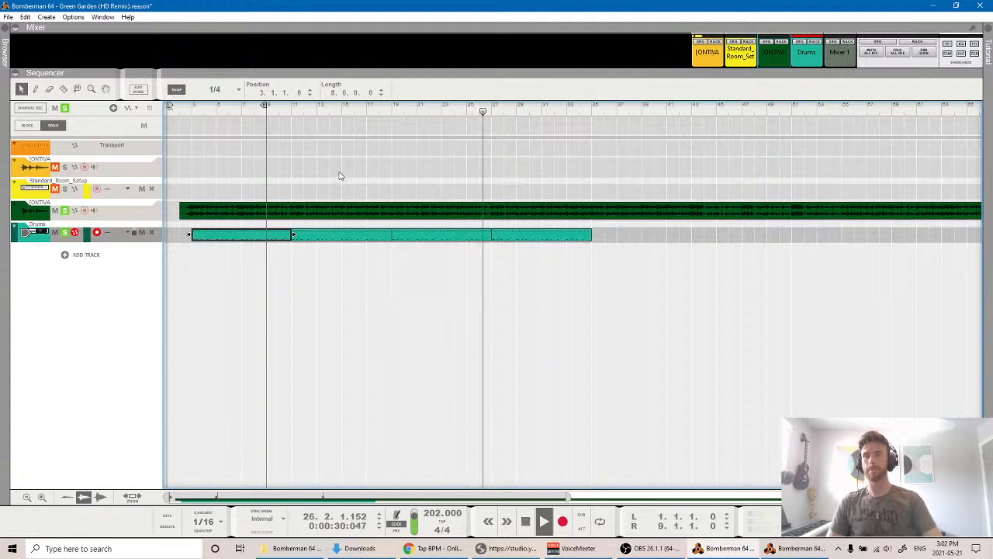
pyautogui.press('space')
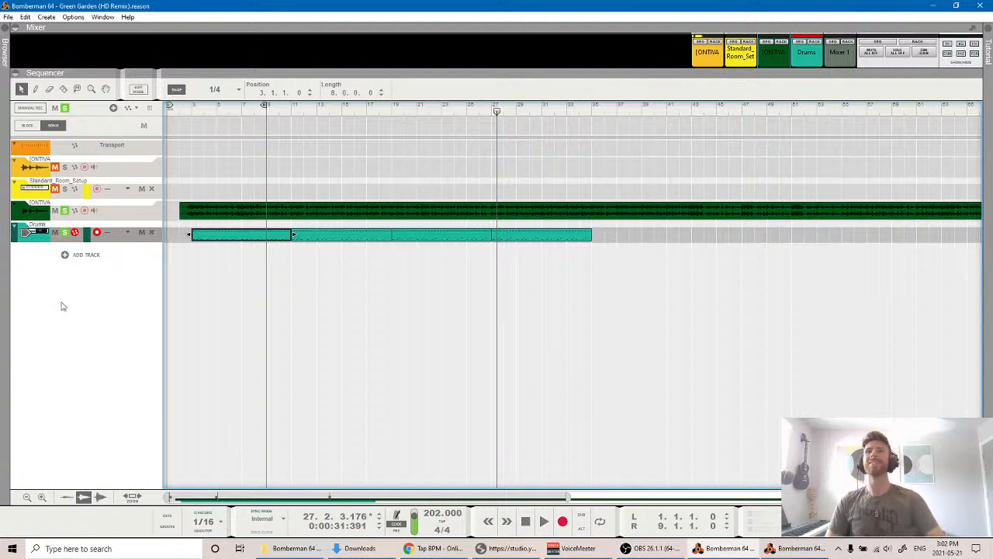
# Switch to the rack and create a new Combinator directly below the Mixer 1 device.
pyautogui.click(775, 549)
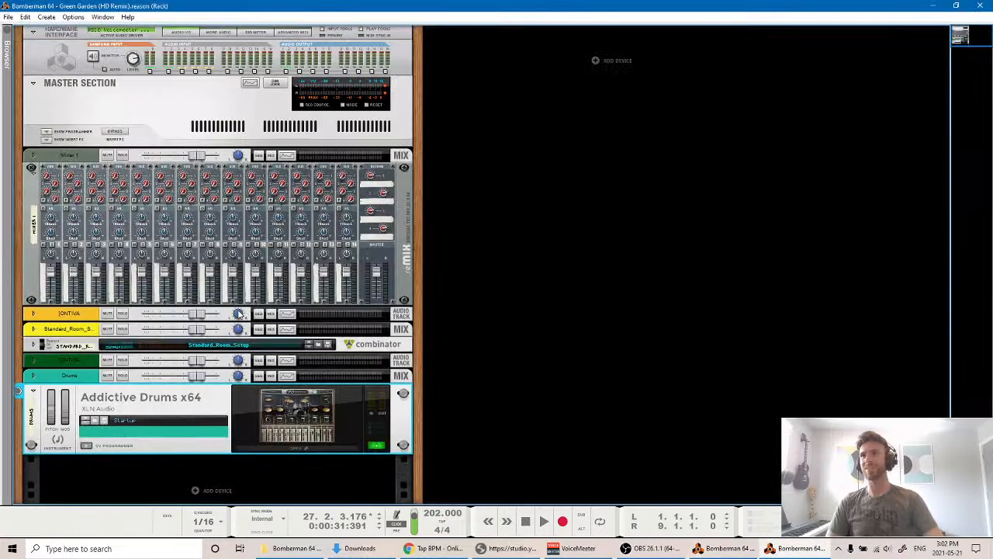
pyautogui.scroll(-2, 238, 313)
pyautogui.click(32, 239)
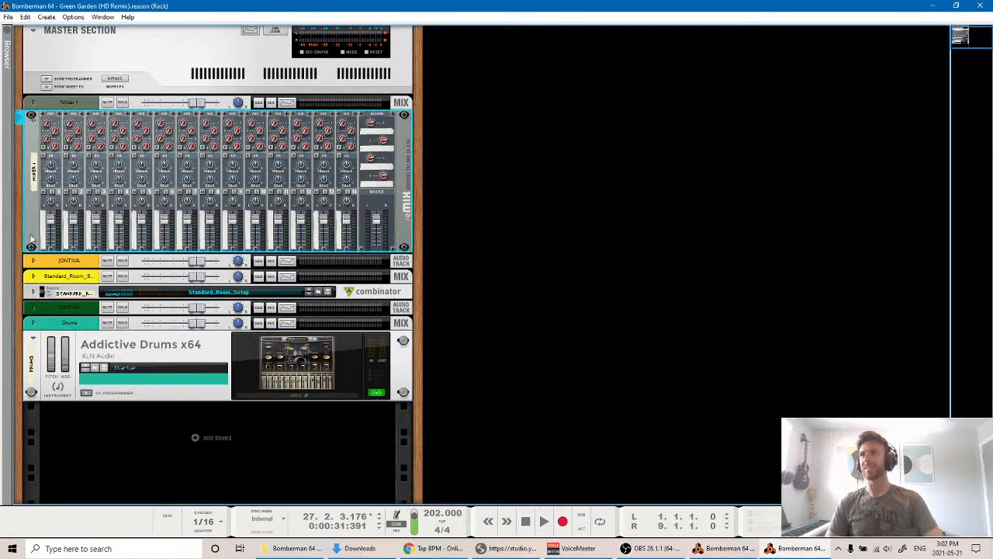
pyautogui.click(46, 16)
pyautogui.moveTo(125, 114)
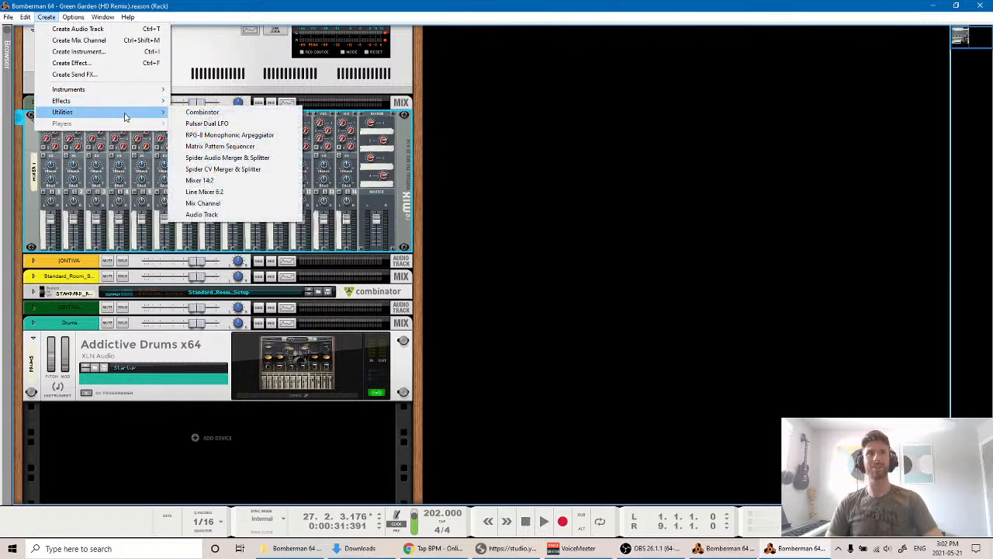
pyautogui.click(209, 113)
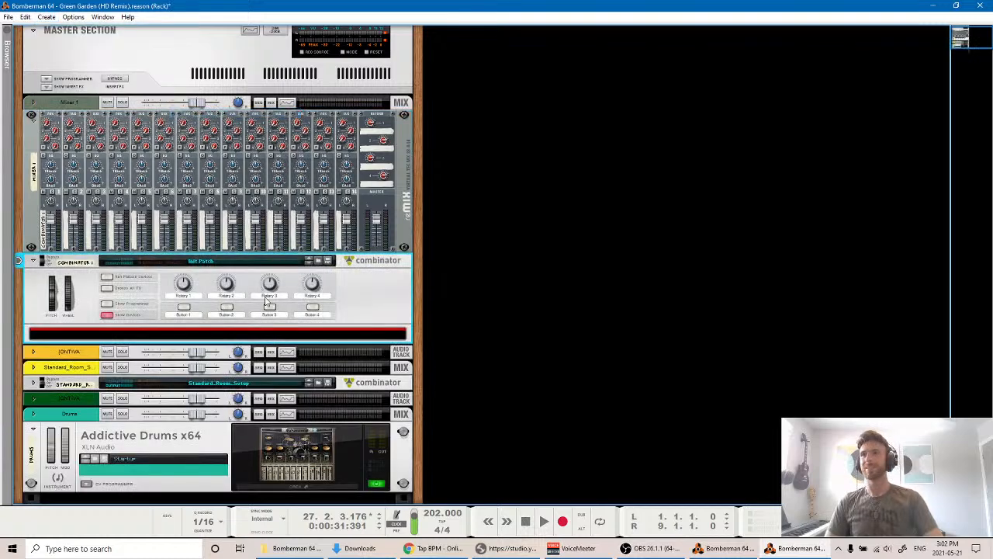
# Load the Standard_Room_Setup patch from the REASON folder into the new Combinator and close the browser.
pyautogui.click(316, 262)
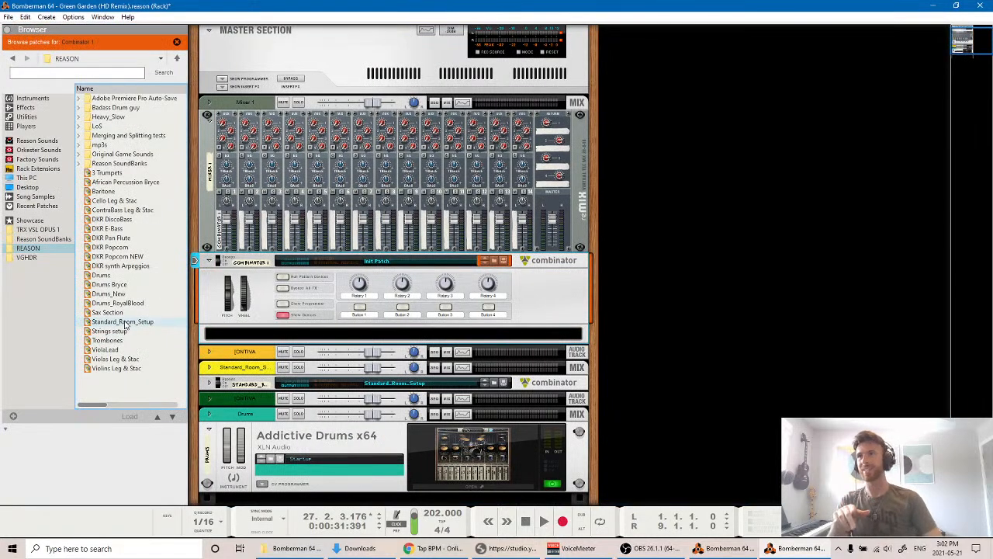
pyautogui.click(123, 321)
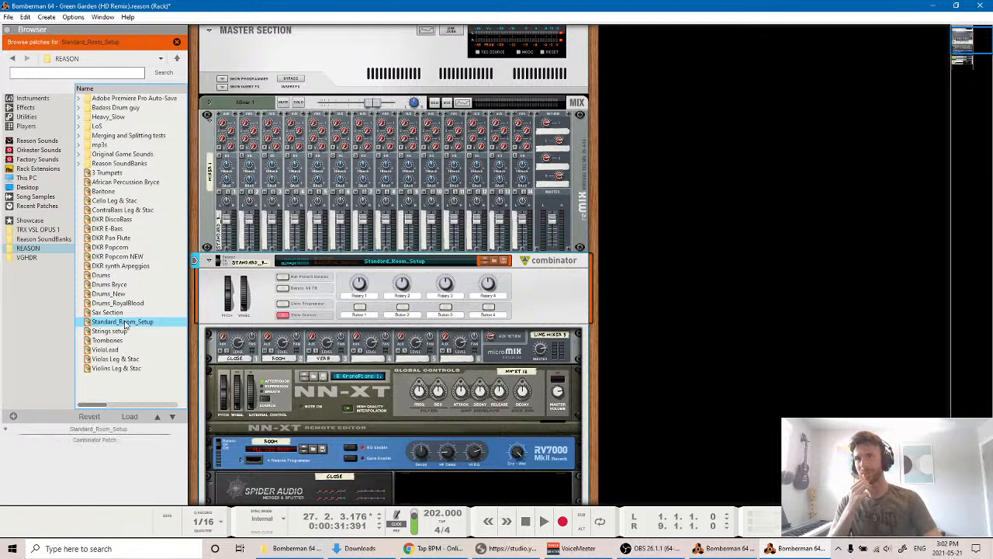
pyautogui.click(7, 29)
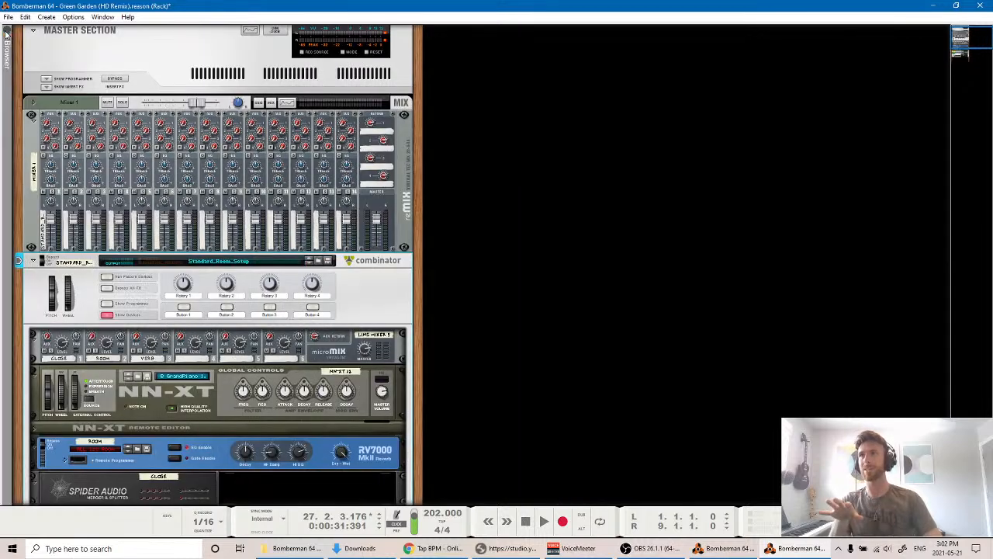
# Load the Bam Bam.sxt patch from the Synth Bass folder into the new Combinator's NN-XT sampler.
pyautogui.scroll(-1, 208, 384)
pyautogui.scroll(-2, 208, 384)
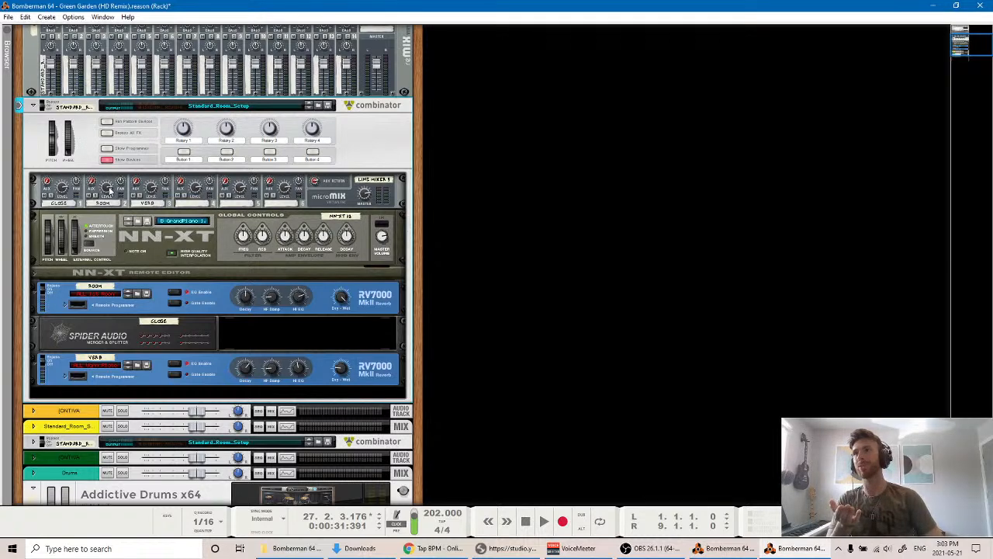
pyautogui.click(142, 221)
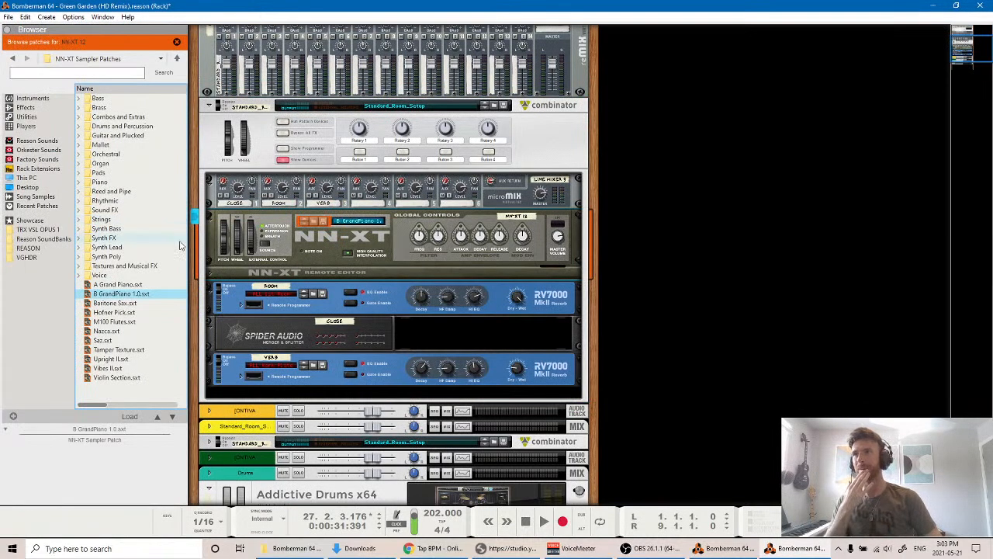
pyautogui.click(79, 230)
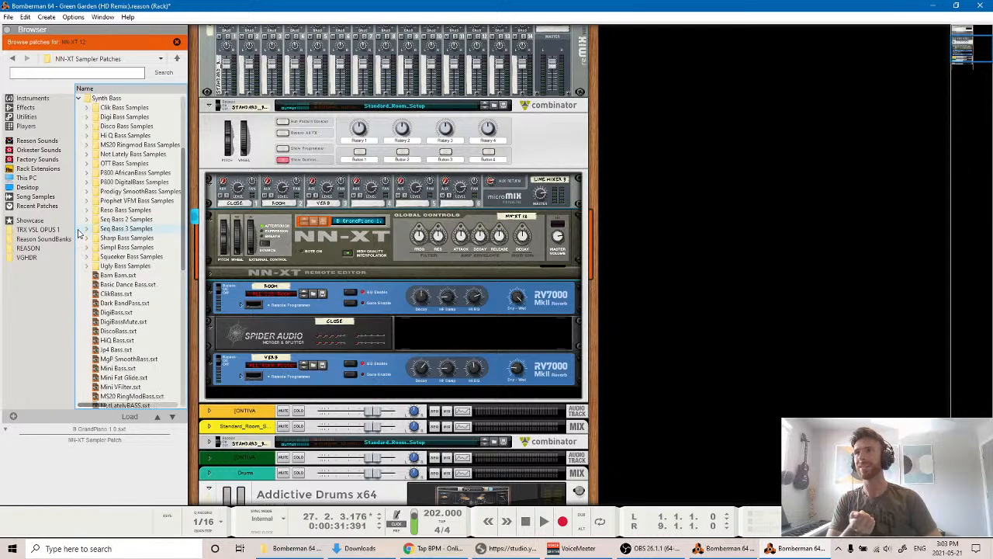
pyautogui.click(122, 276)
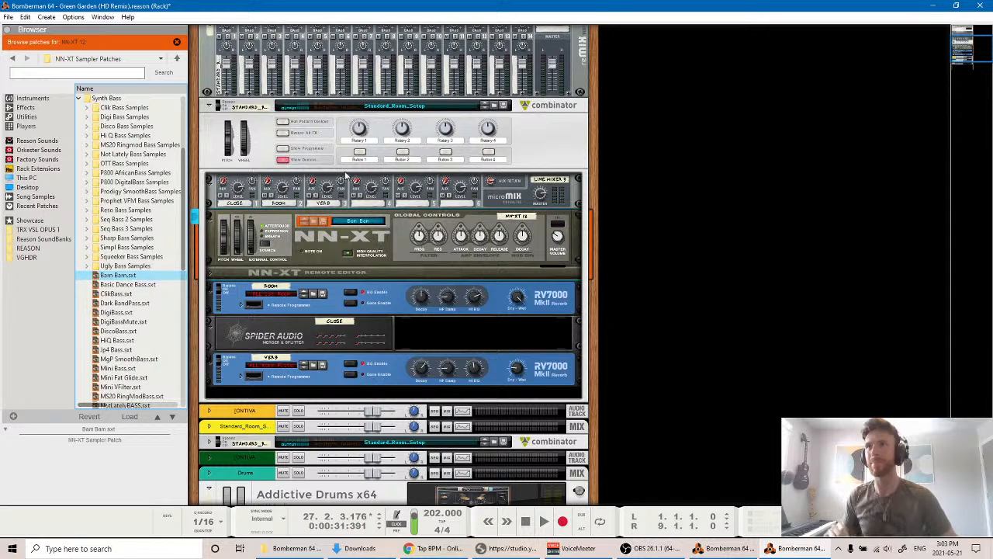
# Audition the Synth Bass patches on the NN-XT one after another, advancing from Bam Bam to DiscoBass.
pyautogui.click(544, 155)
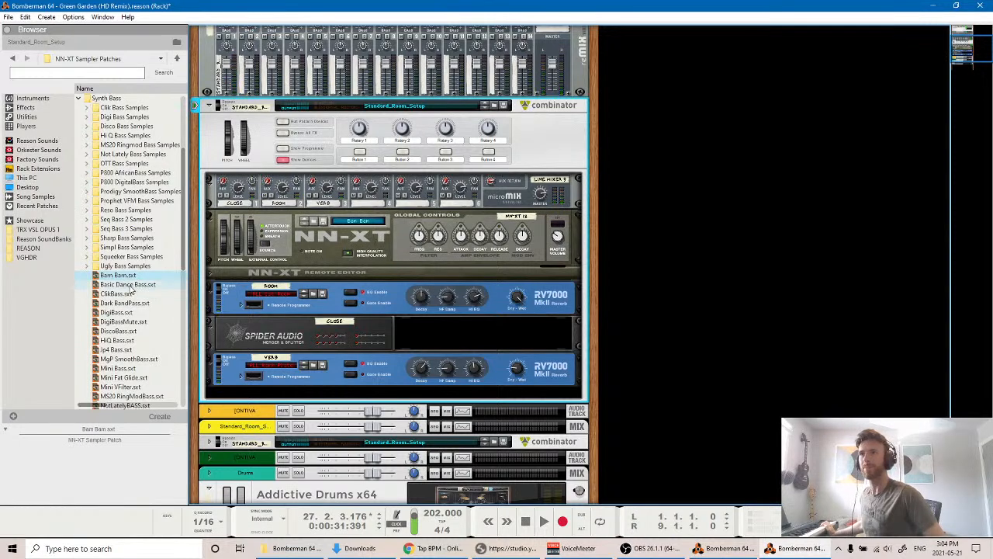
pyautogui.click(304, 221)
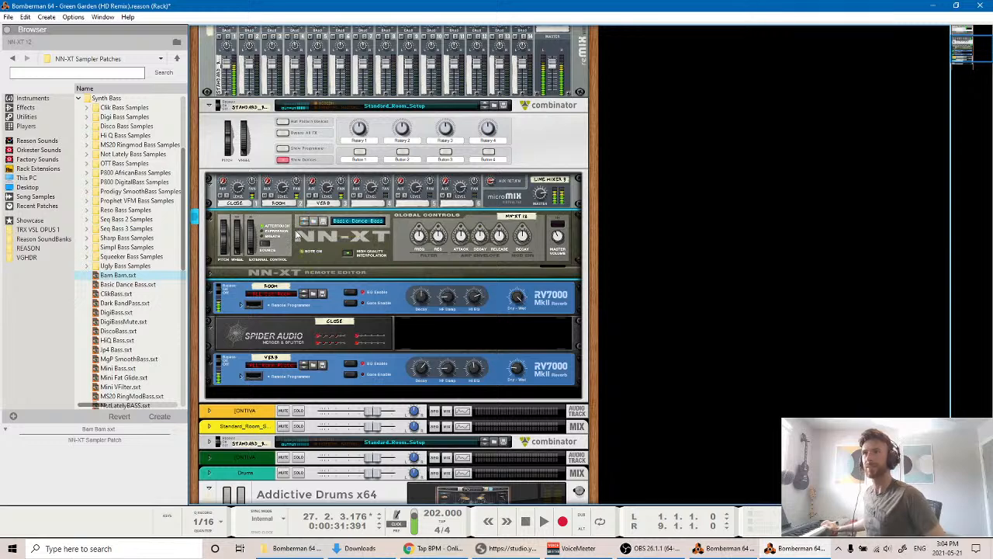
pyautogui.click(305, 221)
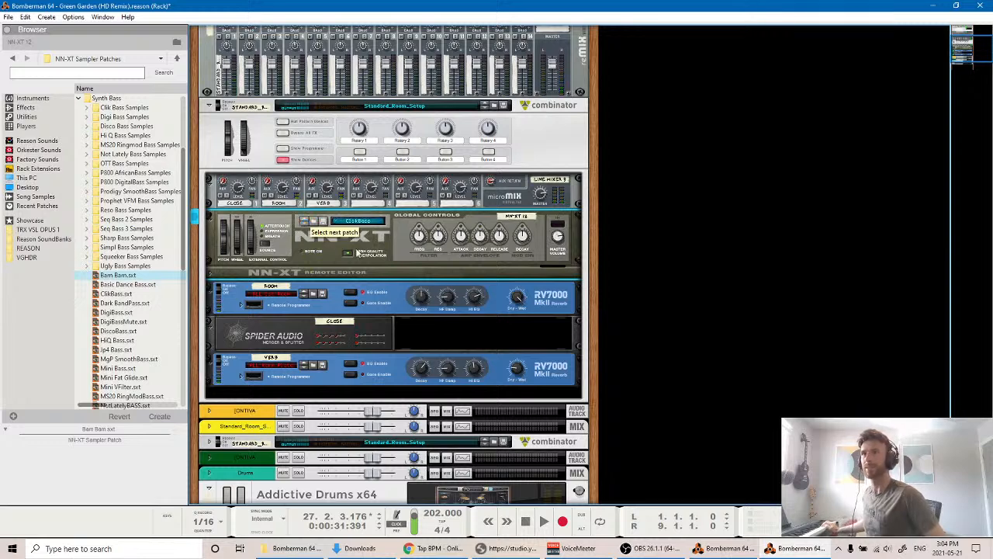
pyautogui.click(305, 221)
pyautogui.click(305, 221)
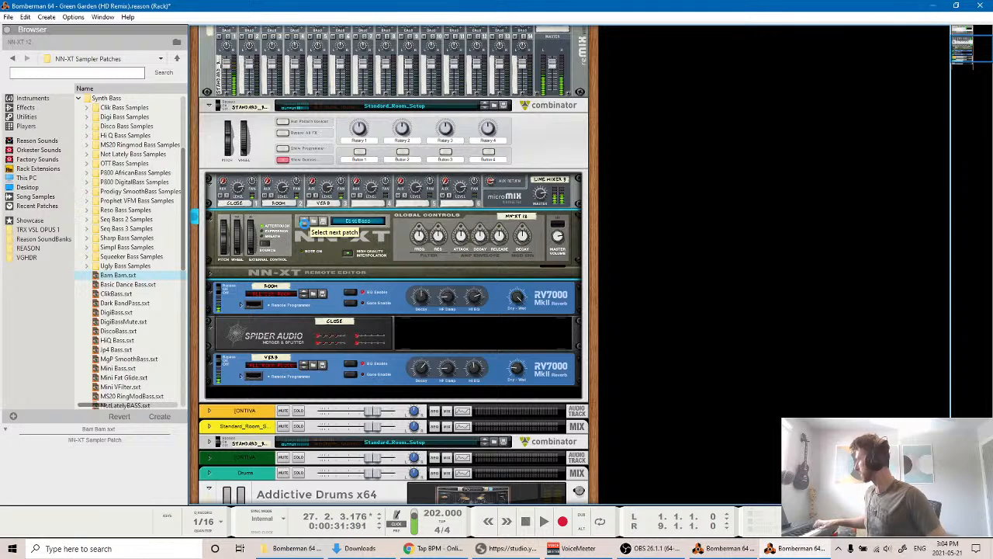
pyautogui.click(305, 221)
pyautogui.click(305, 221)
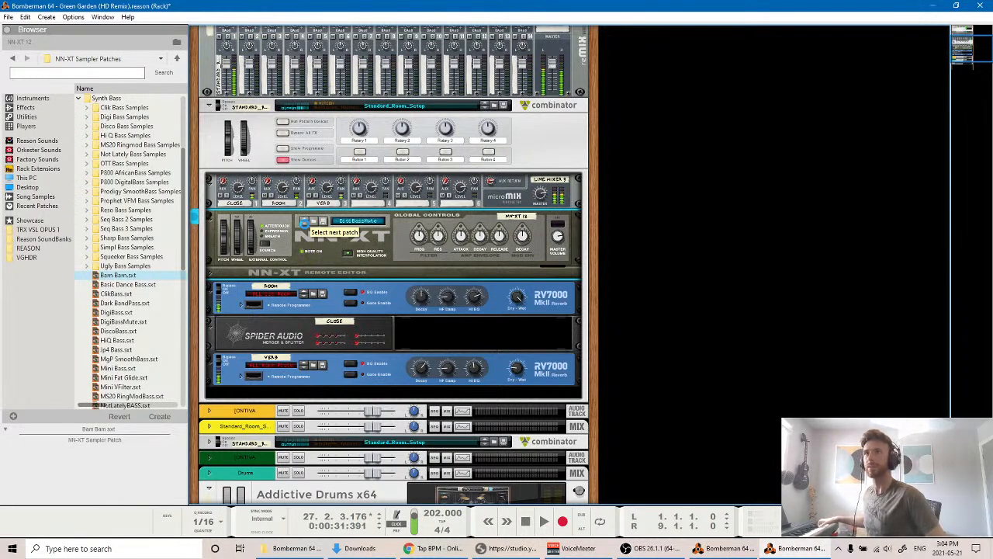
pyautogui.click(305, 221)
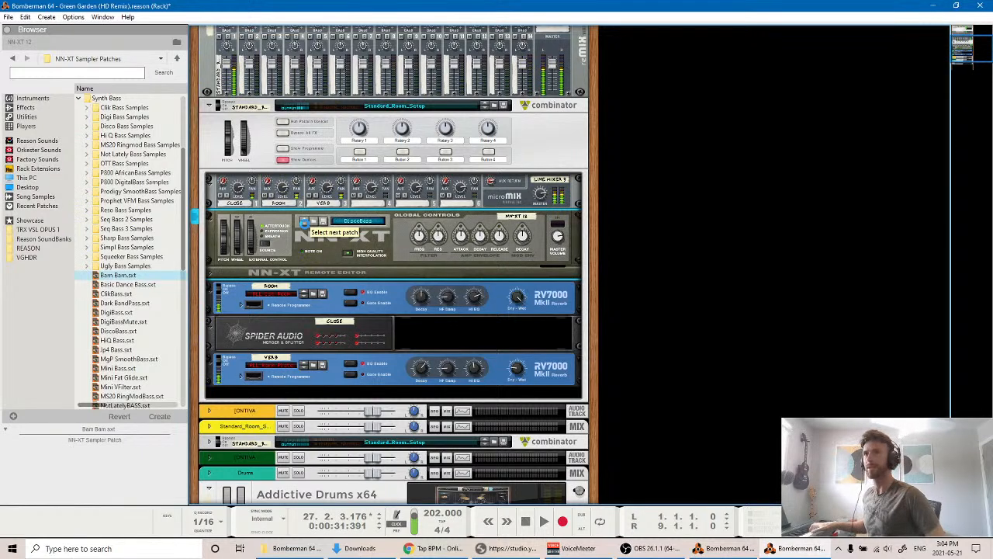
# Return to the sequencer and play the song from 7.4.1.0 as a reference for the bass sound, stopping in bar 12.
pyautogui.click(720, 549)
pyautogui.click(251, 107)
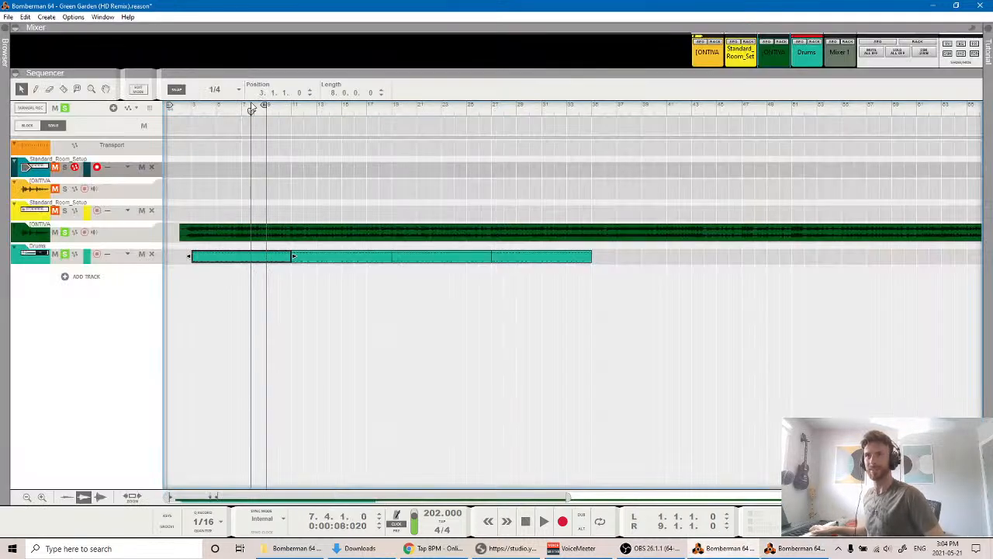
pyautogui.press('space')
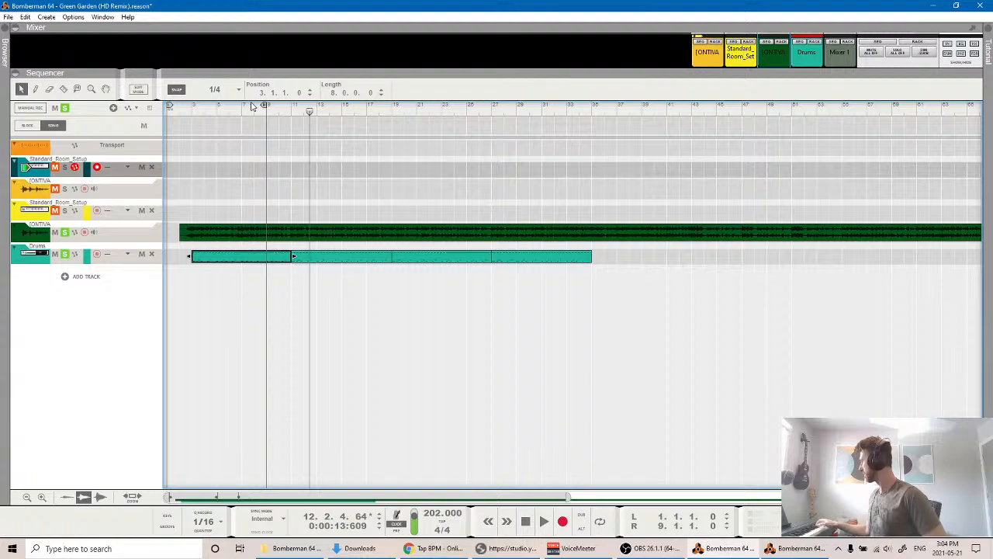
# Return to the rack and audition the Synth Bass patches on the NN-XT one after another, advancing from DiscoBass to SharpBass.
pyautogui.click(768, 545)
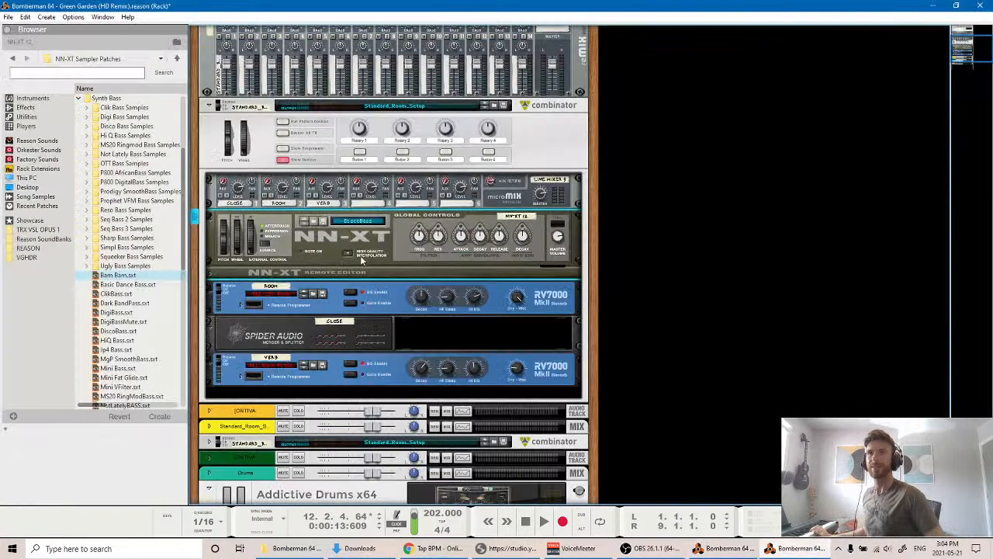
pyautogui.click(308, 223)
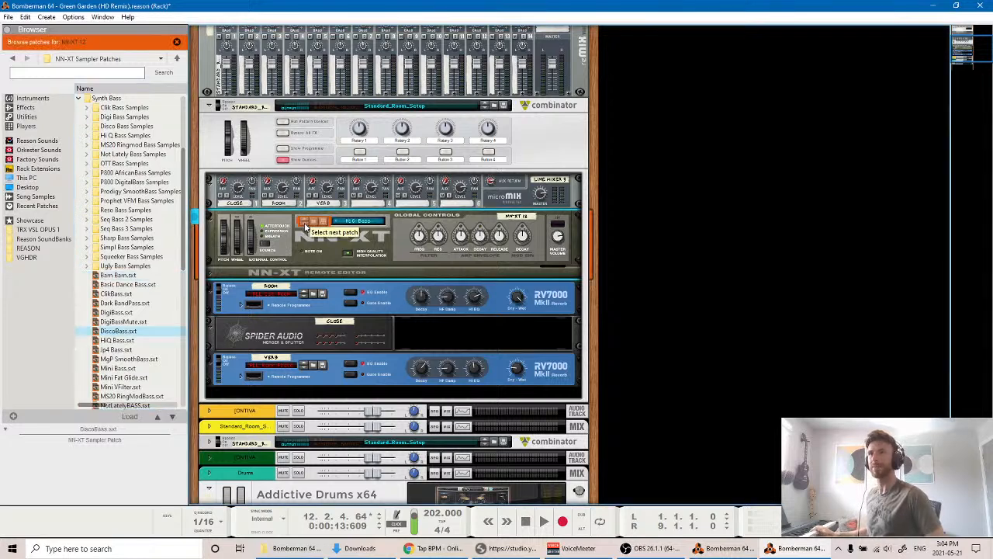
pyautogui.click(306, 226)
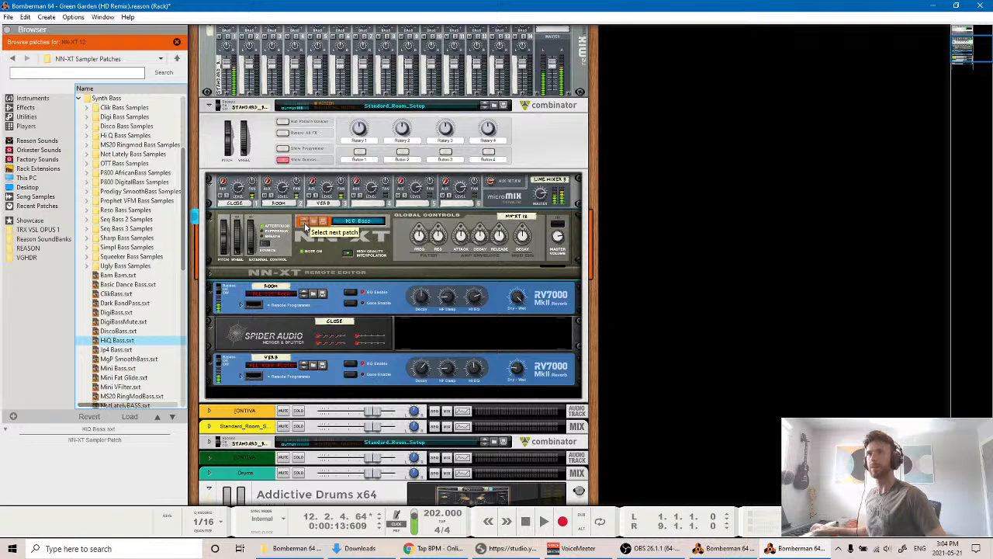
pyautogui.click(306, 227)
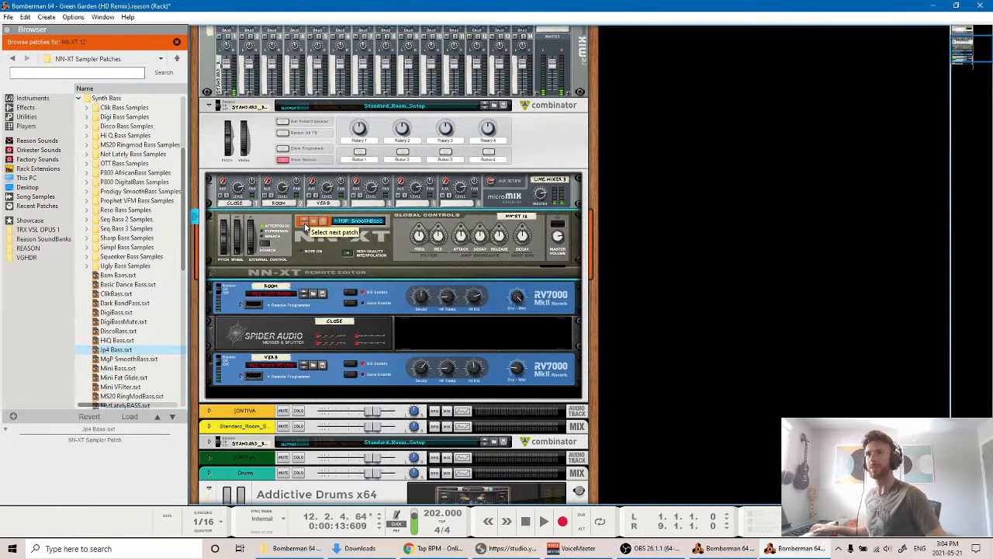
pyautogui.click(306, 226)
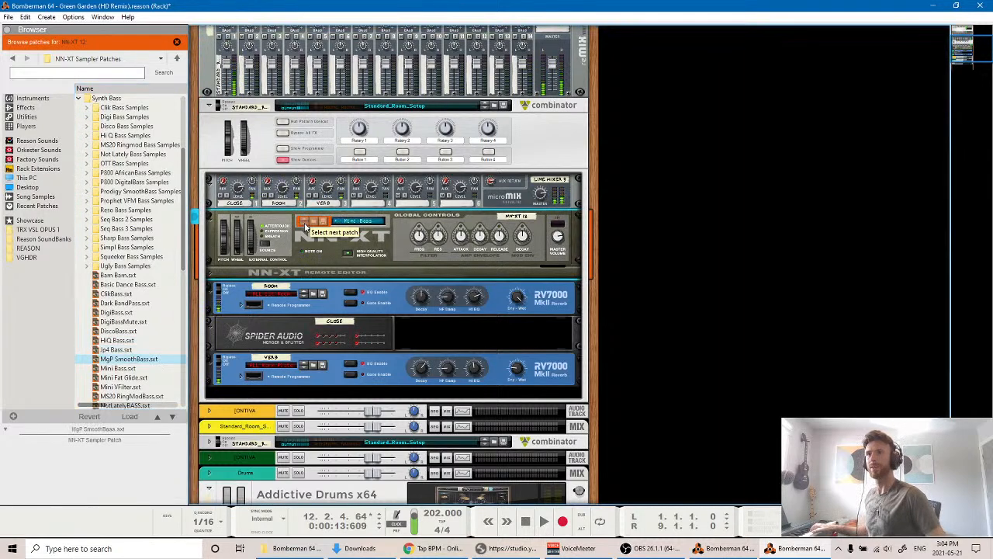
pyautogui.click(306, 227)
pyautogui.click(307, 226)
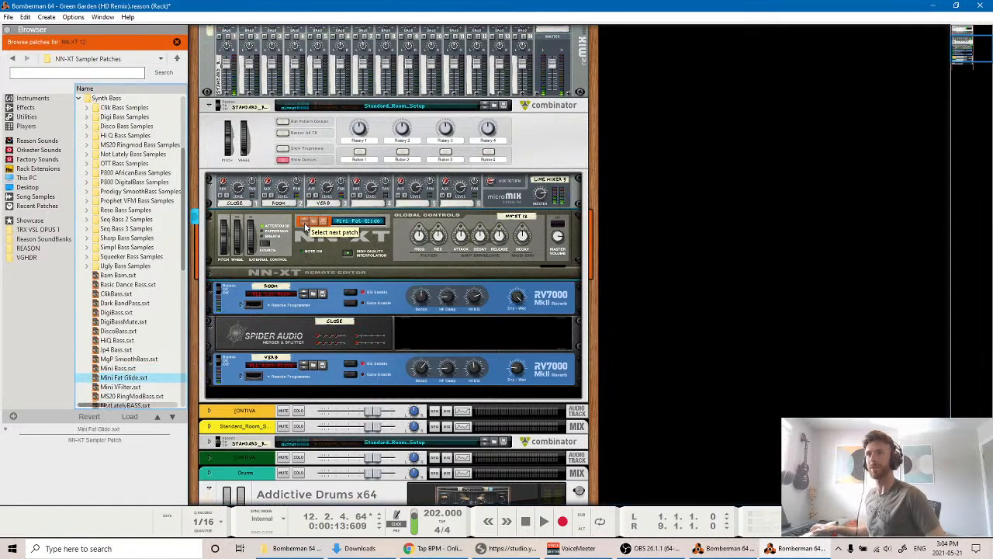
pyautogui.click(306, 226)
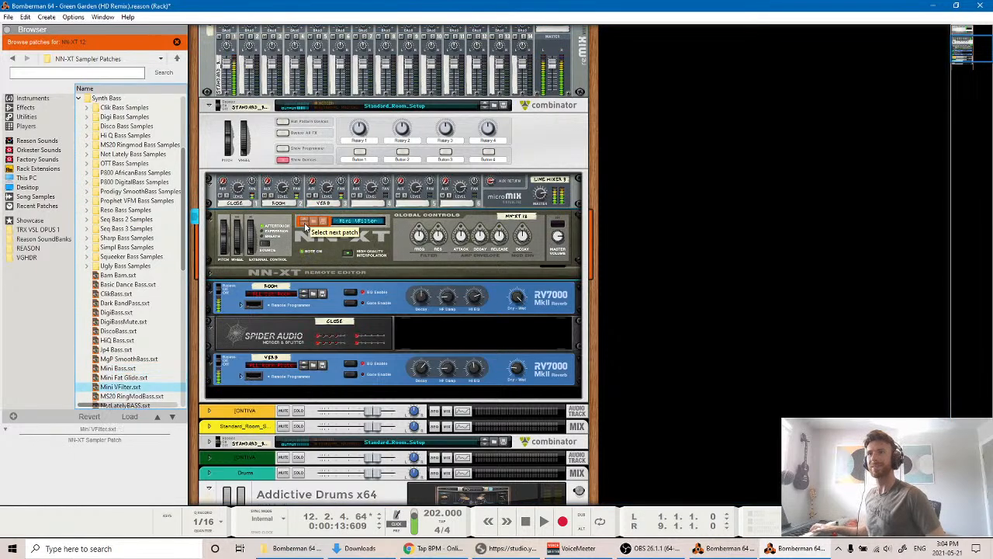
pyautogui.click(307, 227)
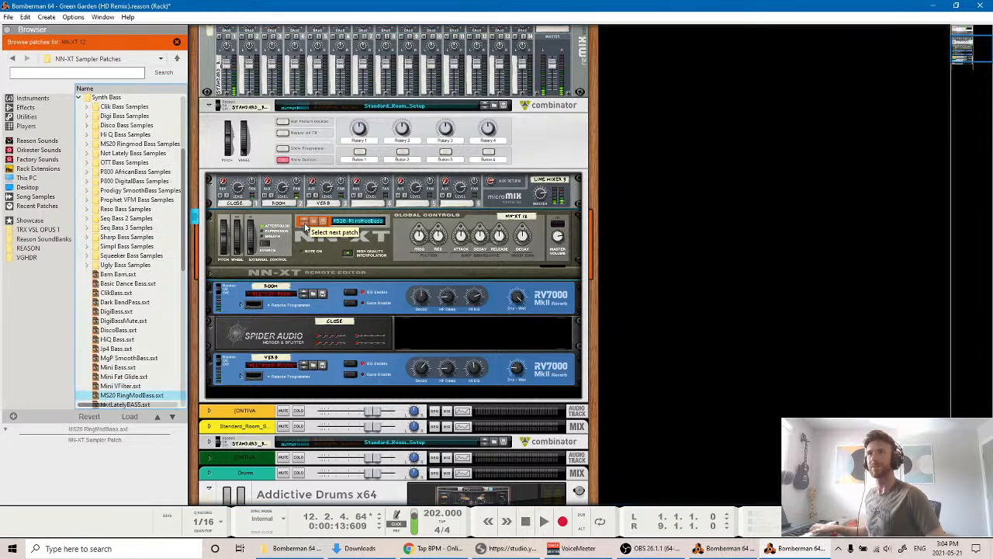
pyautogui.click(306, 227)
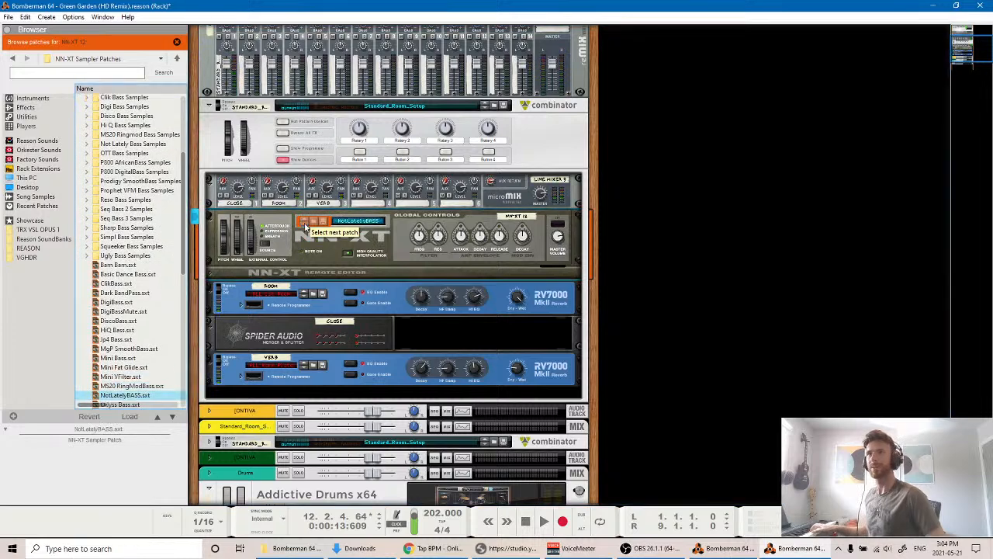
pyautogui.click(307, 227)
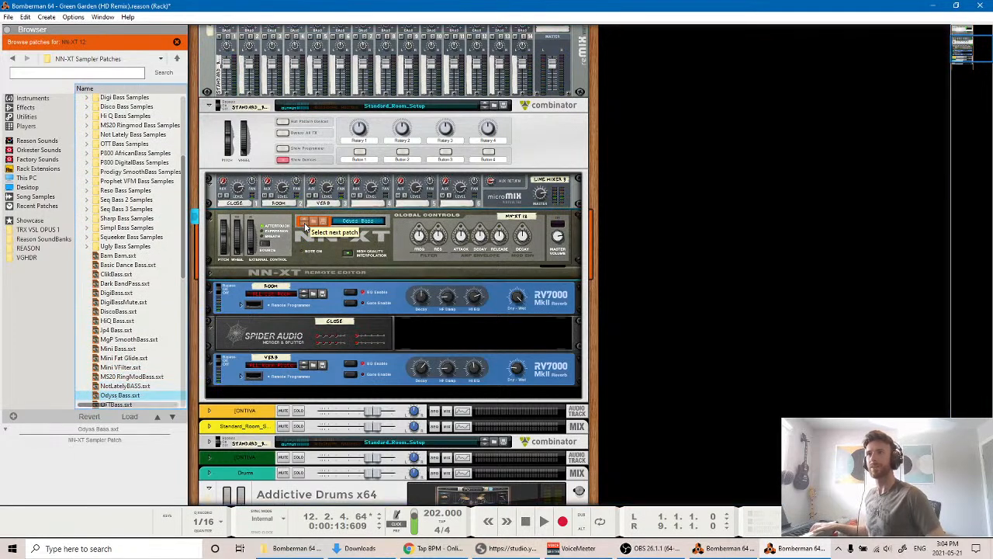
pyautogui.click(306, 226)
pyautogui.click(305, 225)
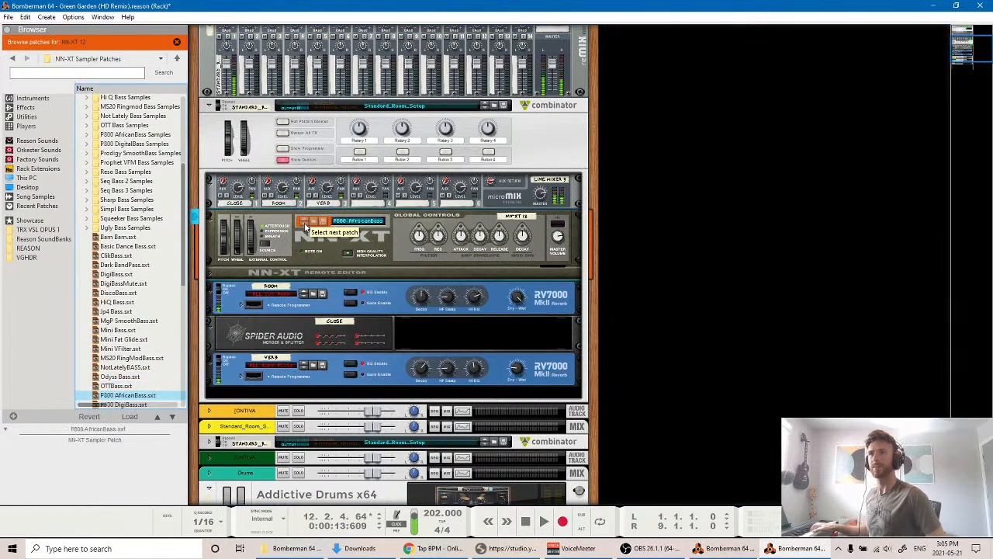
pyautogui.click(306, 226)
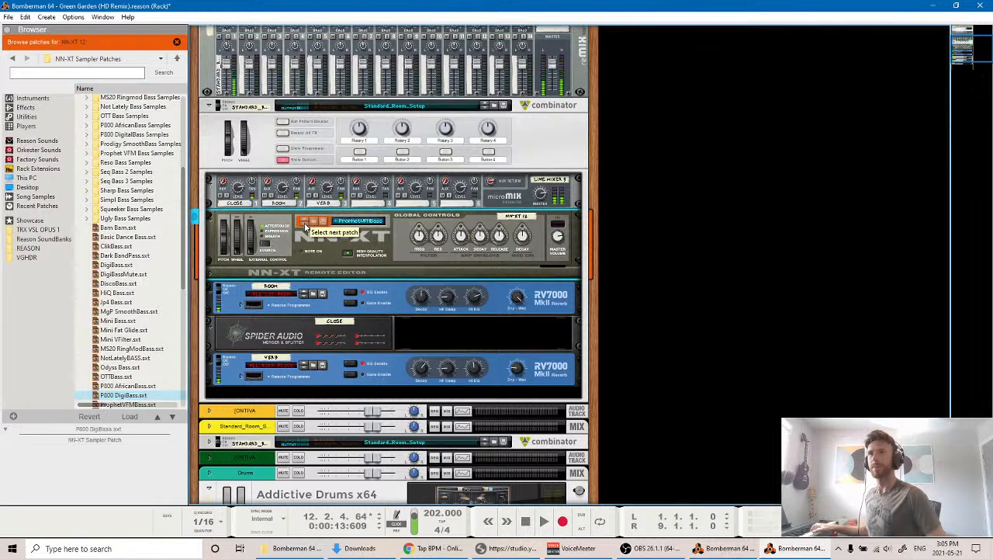
pyautogui.click(305, 225)
pyautogui.click(306, 227)
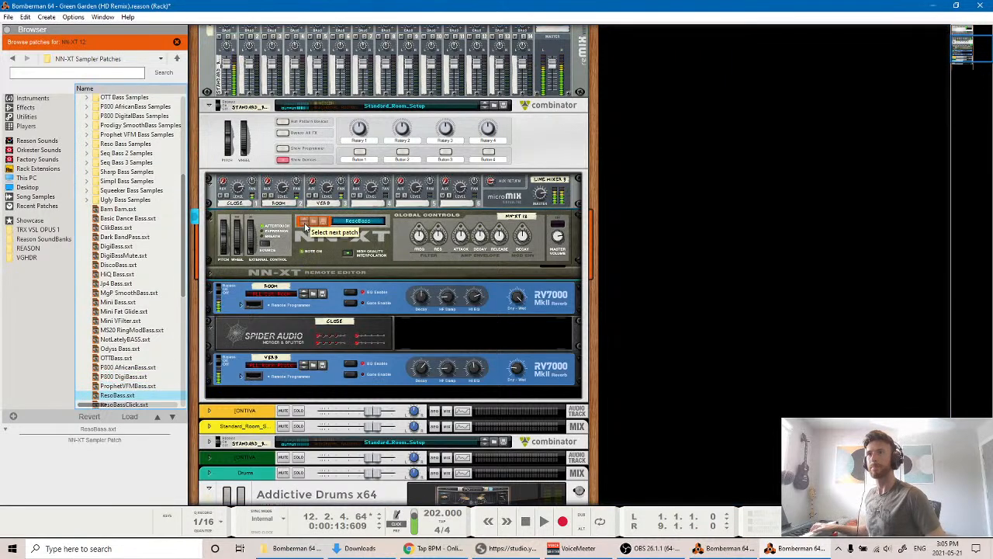
pyautogui.click(307, 227)
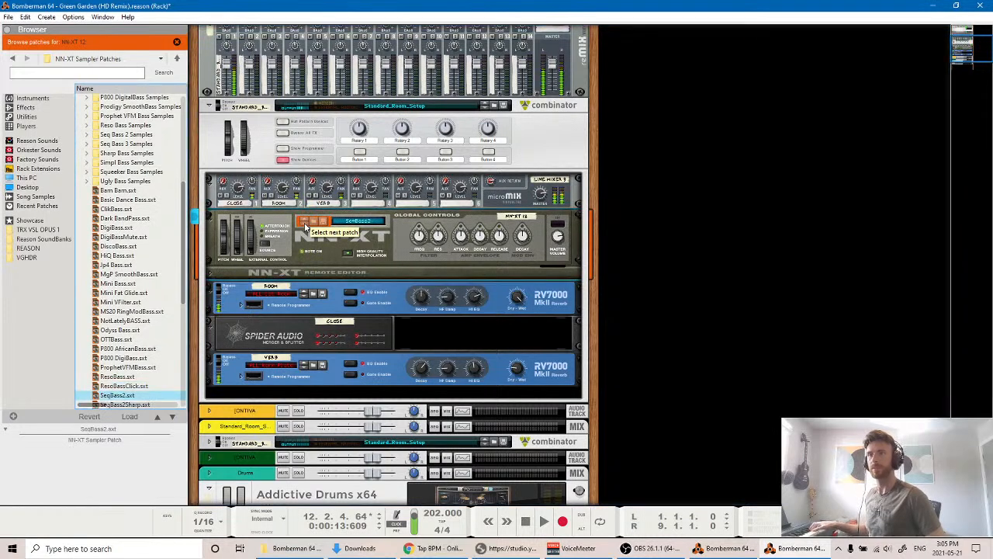
pyautogui.click(306, 226)
pyautogui.click(306, 227)
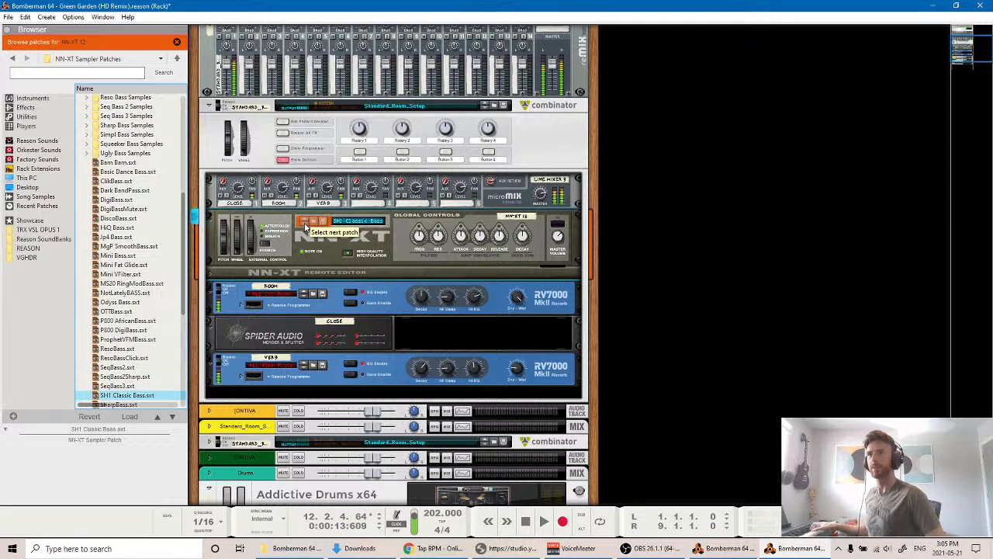
pyautogui.click(307, 227)
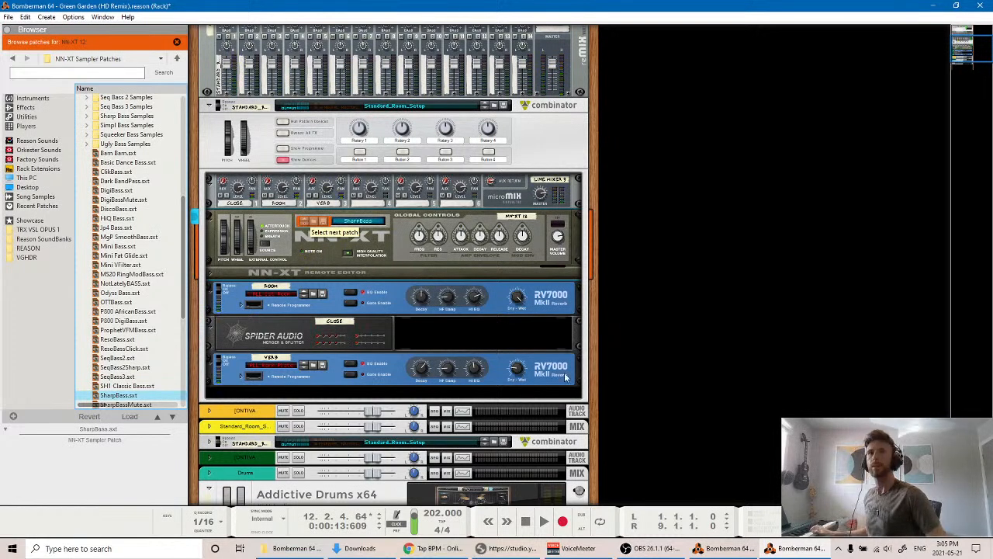
# Return to the sequencer and resume playback from bar 12 to compare the bass sound, stopping in bar 15.
pyautogui.click(743, 543)
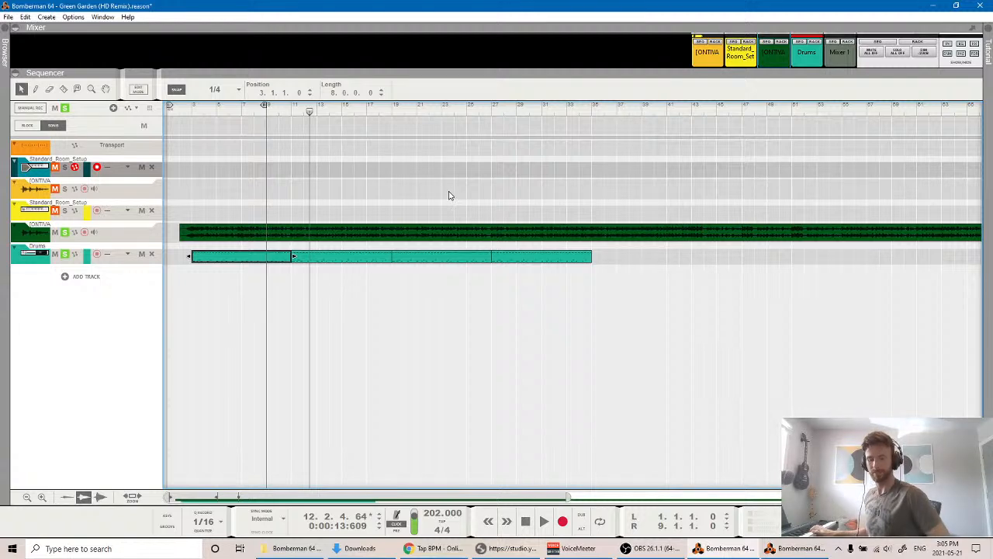
pyautogui.press('space')
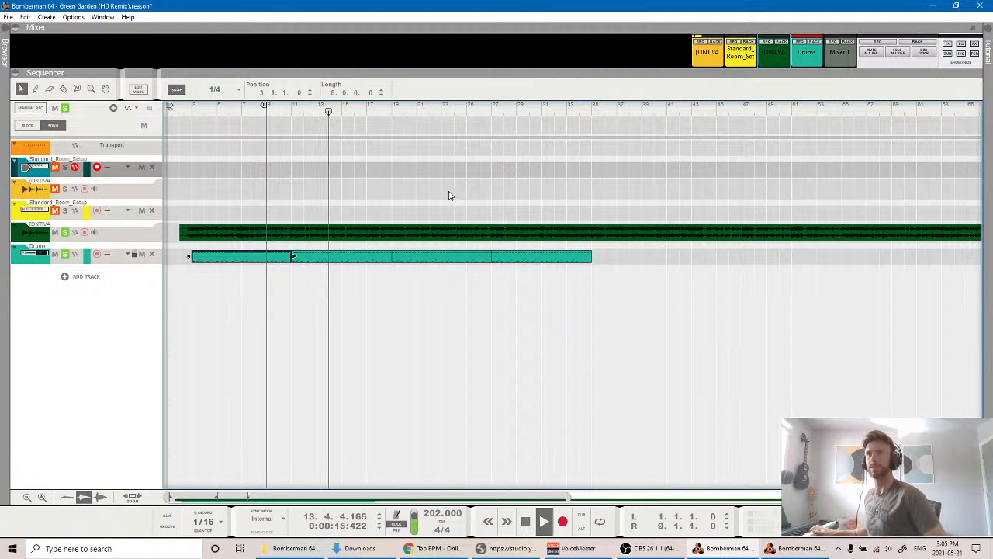
pyautogui.press('space')
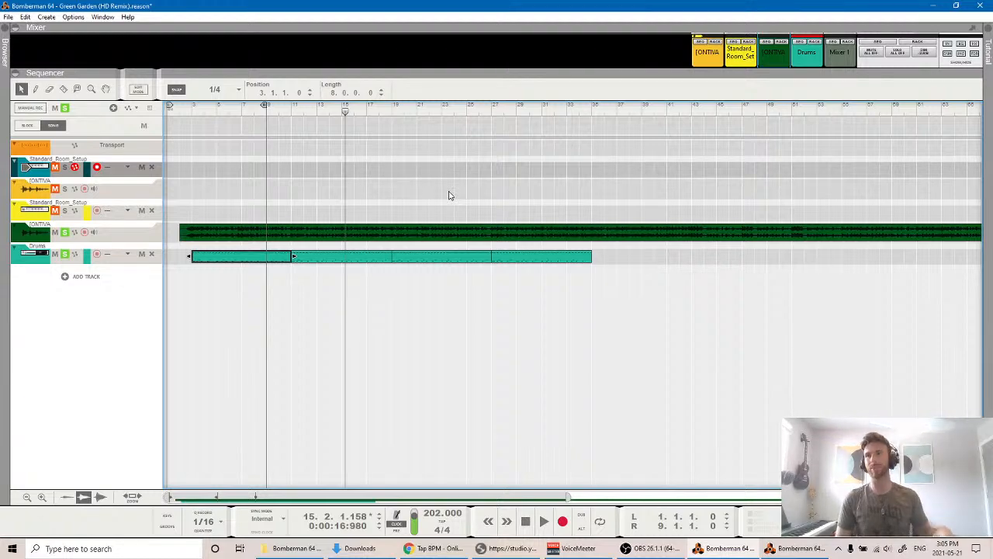
# Go back to the rack, look through the remaining Synth Bass patches and audition SharpBassMute on the NN-XT.
pyautogui.click(775, 547)
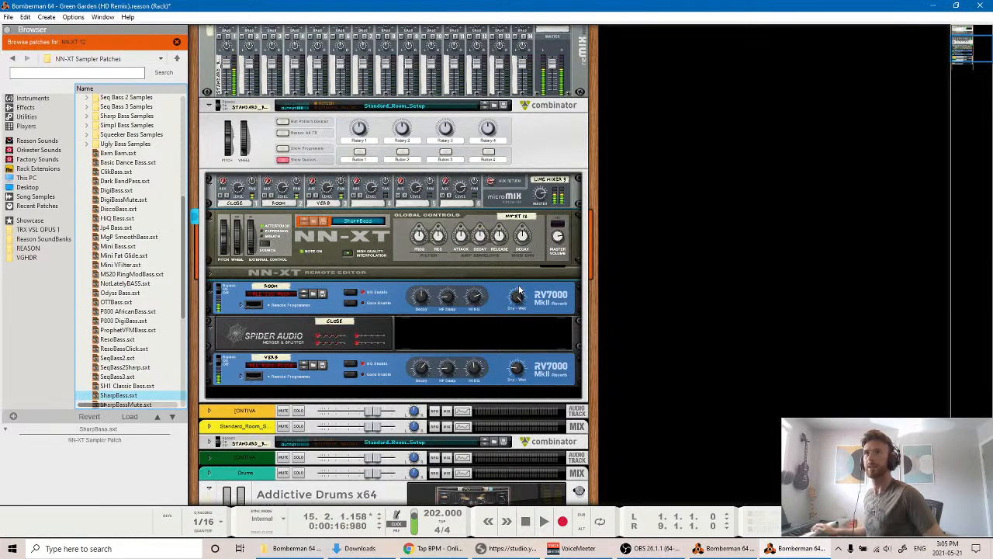
pyautogui.scroll(-2, 172, 337)
pyautogui.scroll(-2, 172, 336)
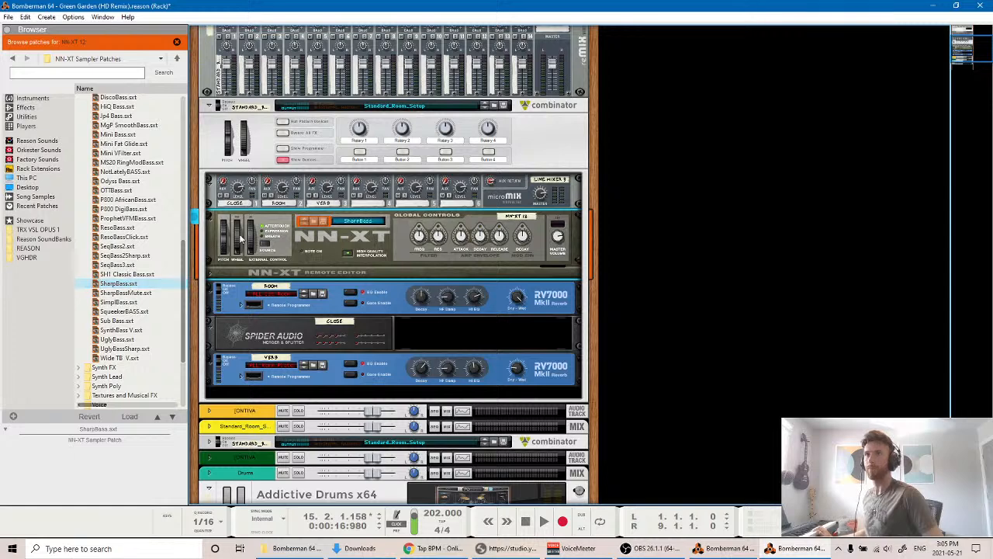
pyautogui.click(304, 224)
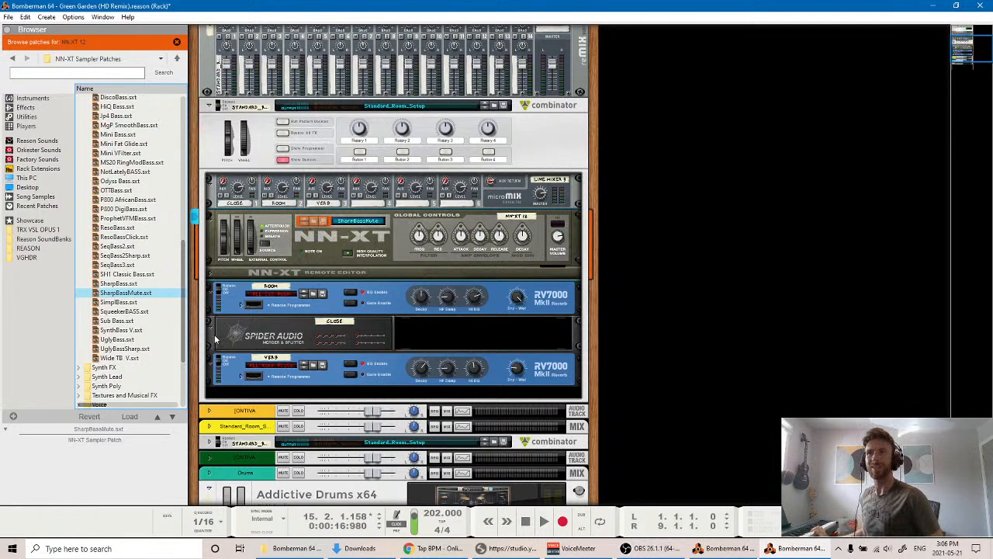
# Return to the sequencer and play the song from 3.1.1.0 as a bass reference, pausing in bar 4 and stopping in bar 8.
pyautogui.press('F7')
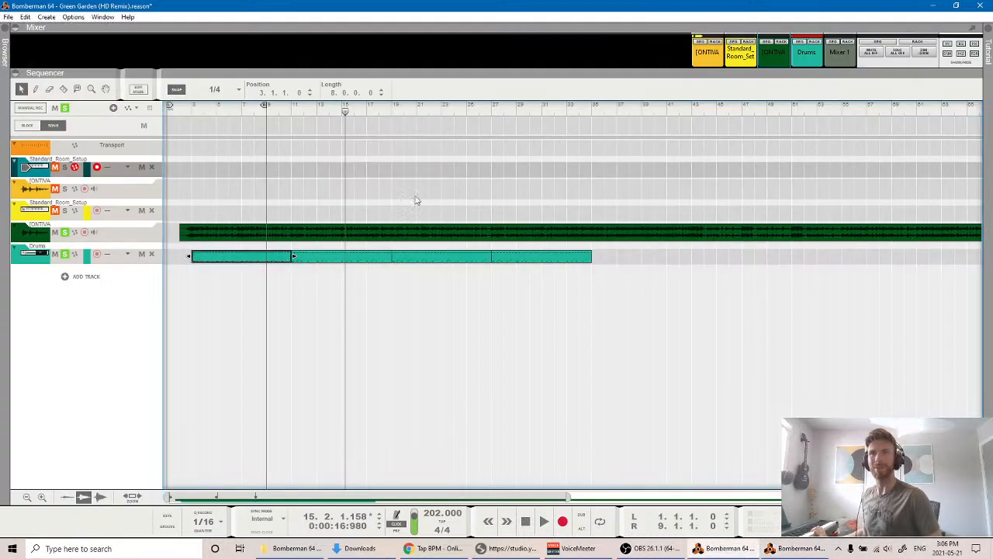
pyautogui.click(197, 110)
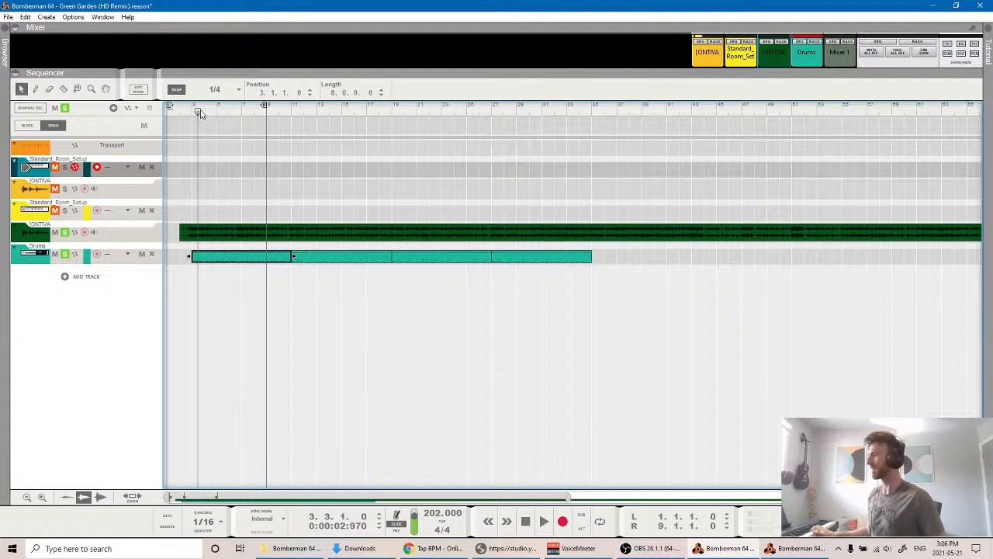
pyautogui.click(194, 111)
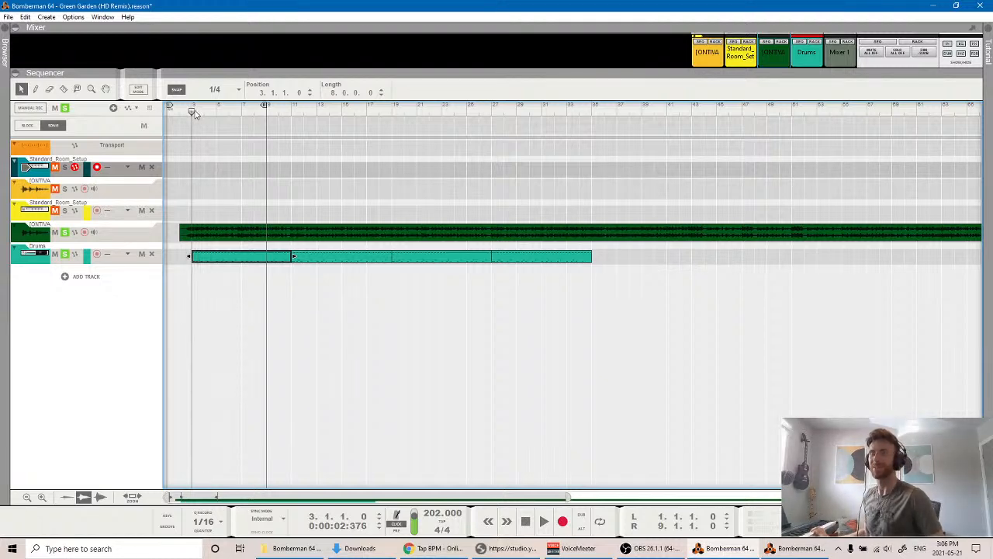
pyautogui.press('space')
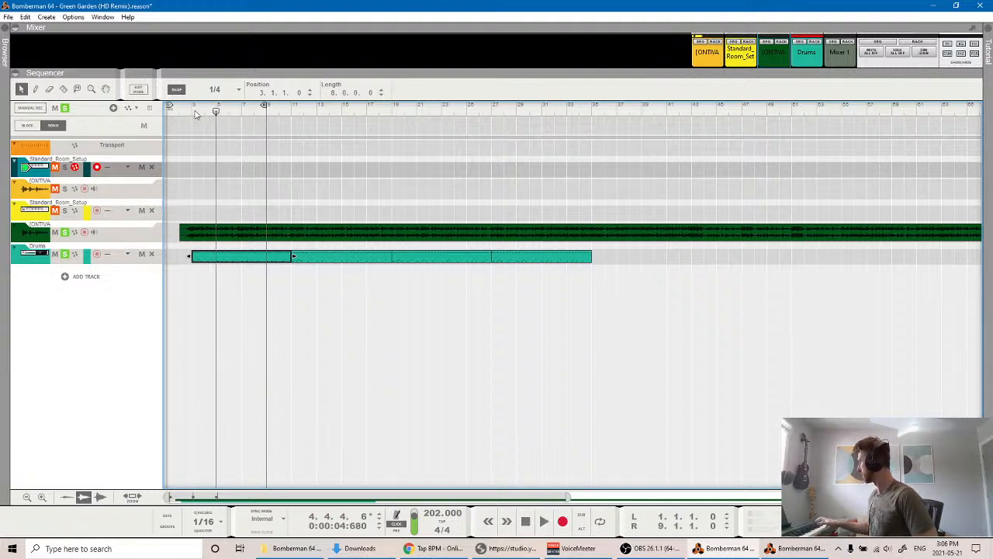
pyautogui.press('space')
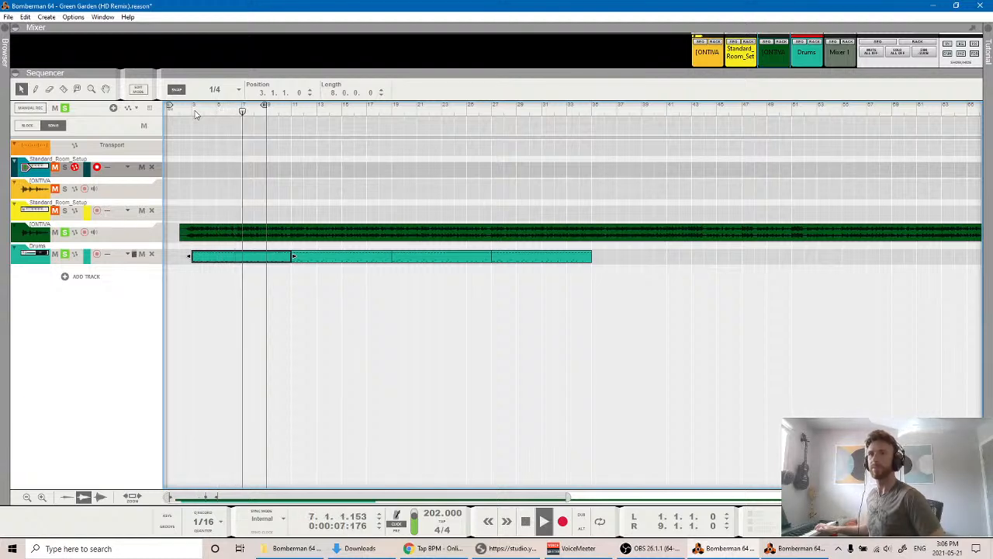
pyautogui.press('space')
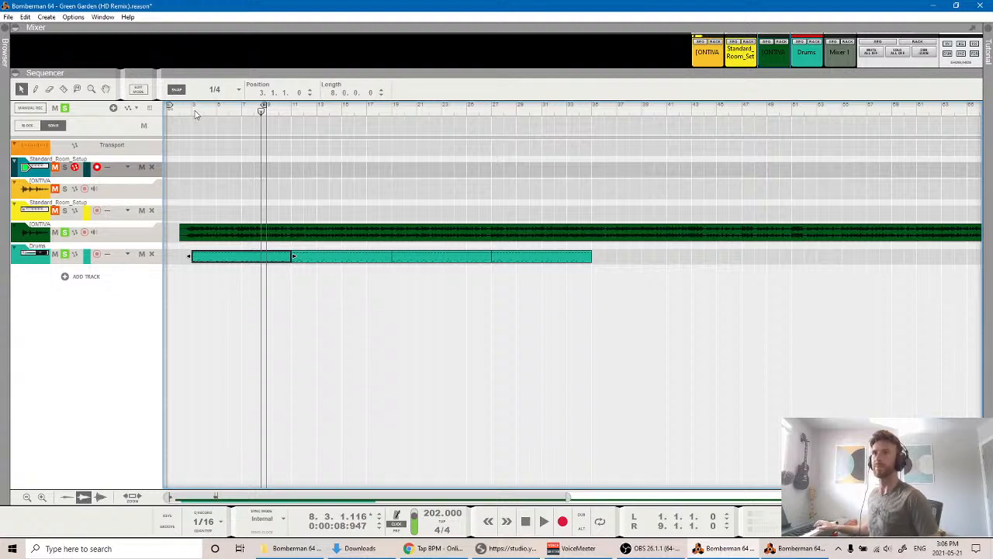
# Return to the rack and audition the remaining Synth Bass patches on the NN-XT, advancing from SimplBass to Wide TB V.
pyautogui.press('F6')
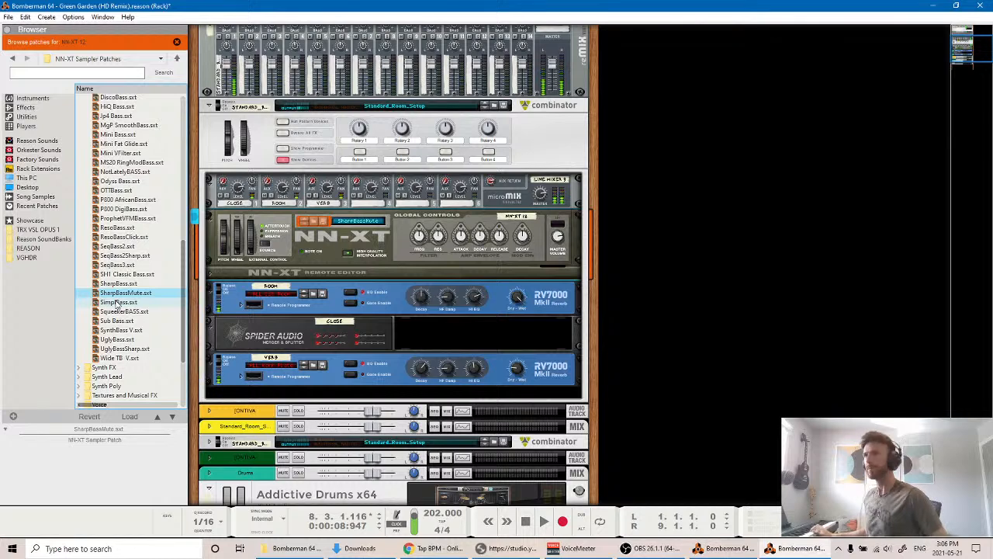
pyautogui.click(315, 225)
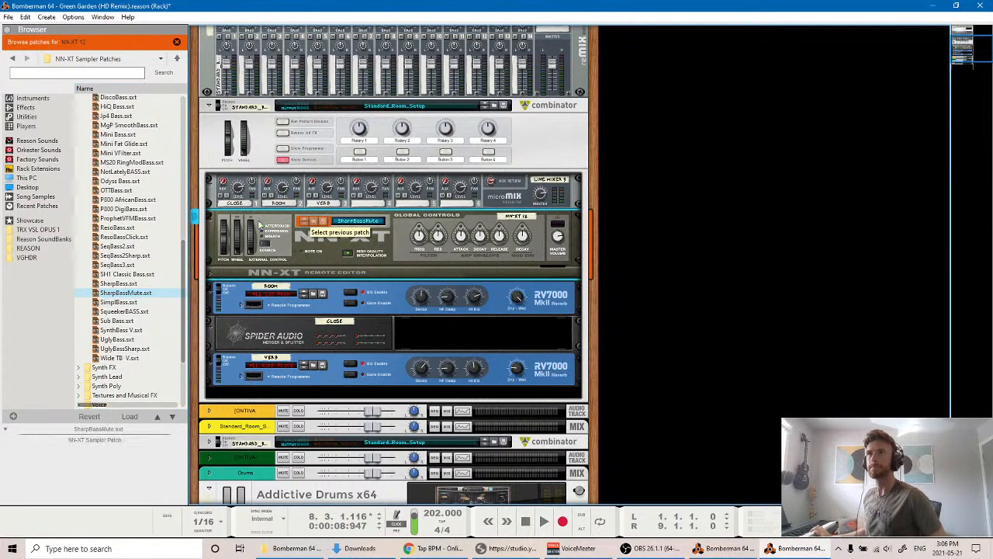
pyautogui.click(308, 225)
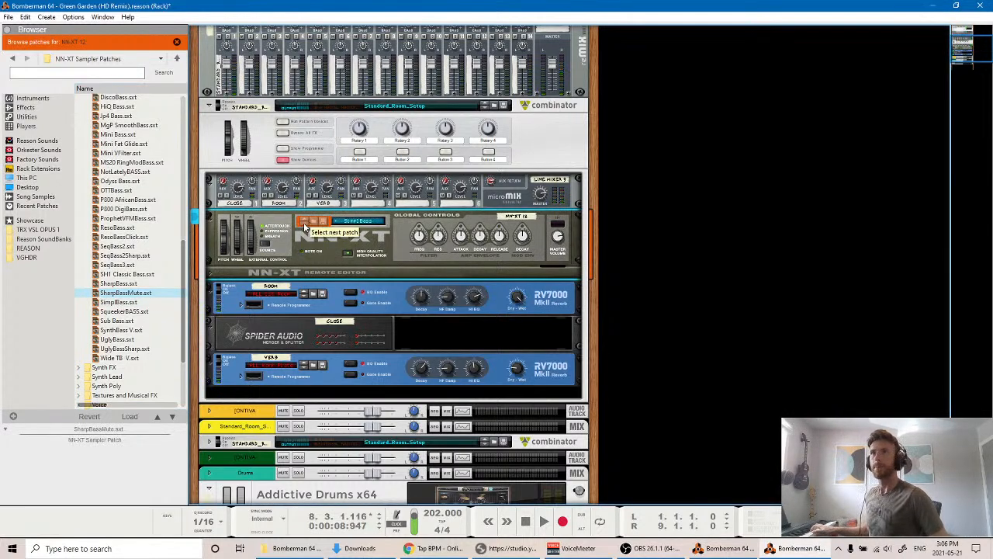
pyautogui.click(306, 226)
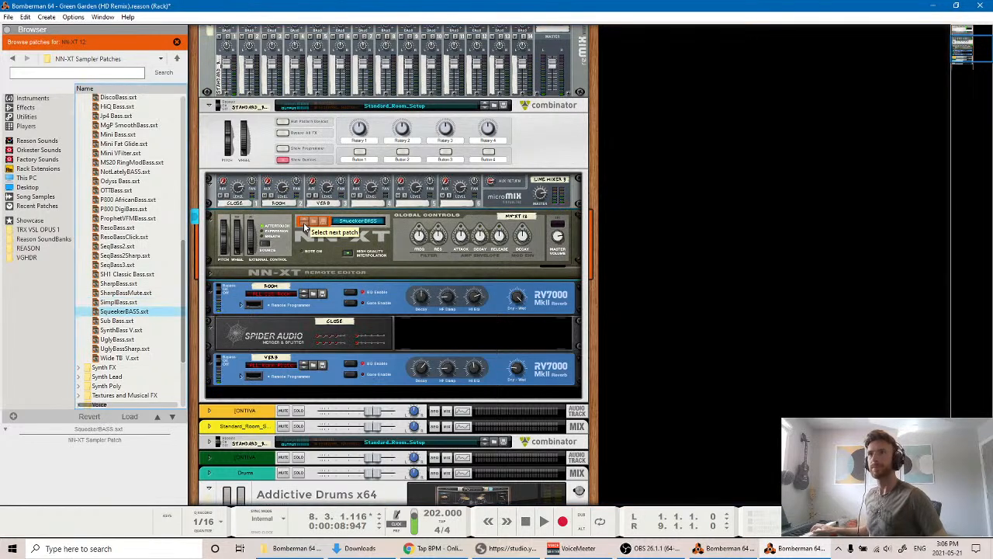
pyautogui.click(306, 225)
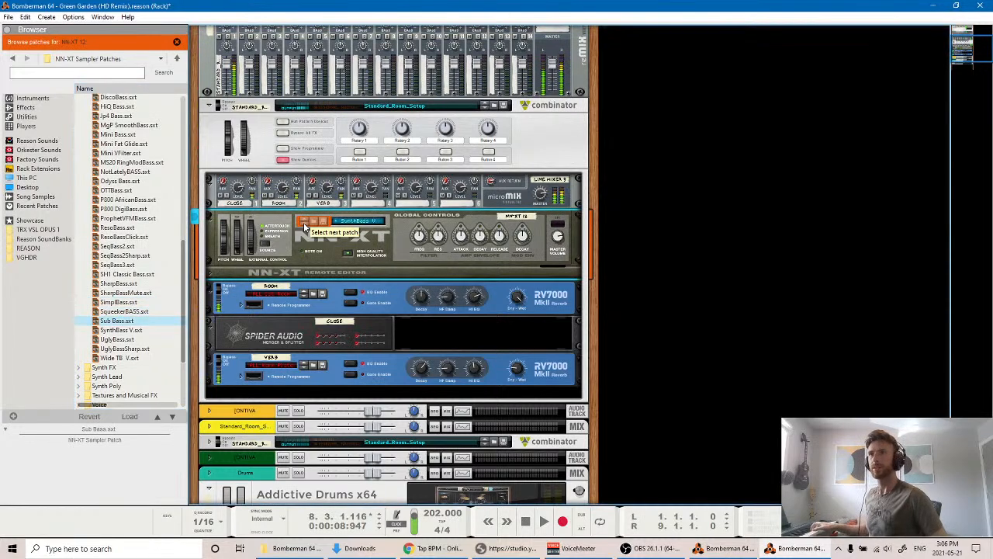
pyautogui.click(306, 226)
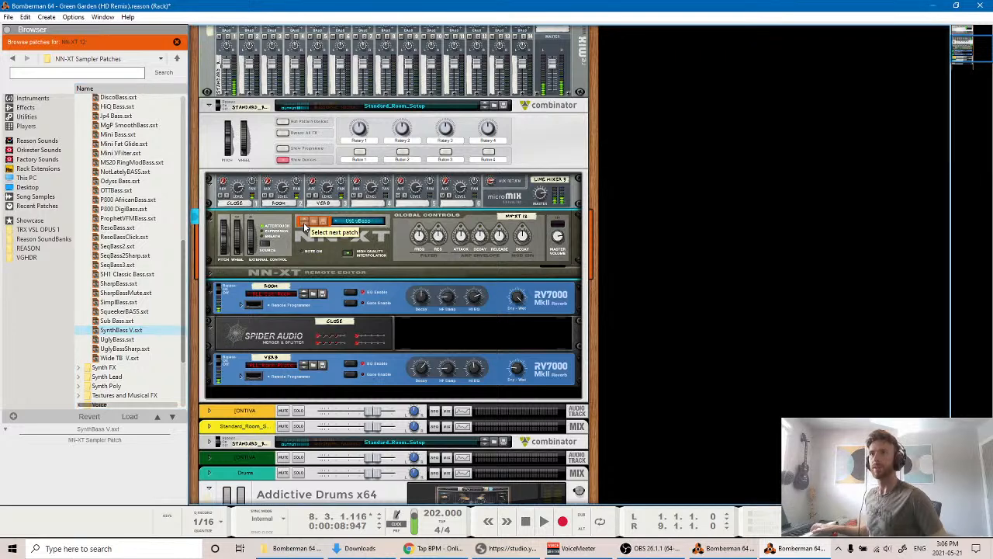
pyautogui.click(306, 226)
pyautogui.click(307, 226)
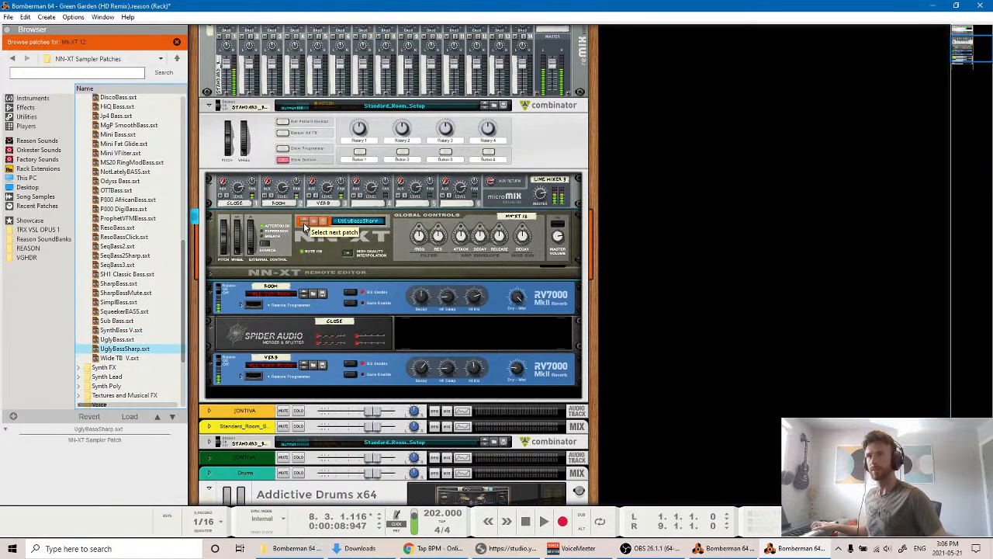
pyautogui.click(307, 225)
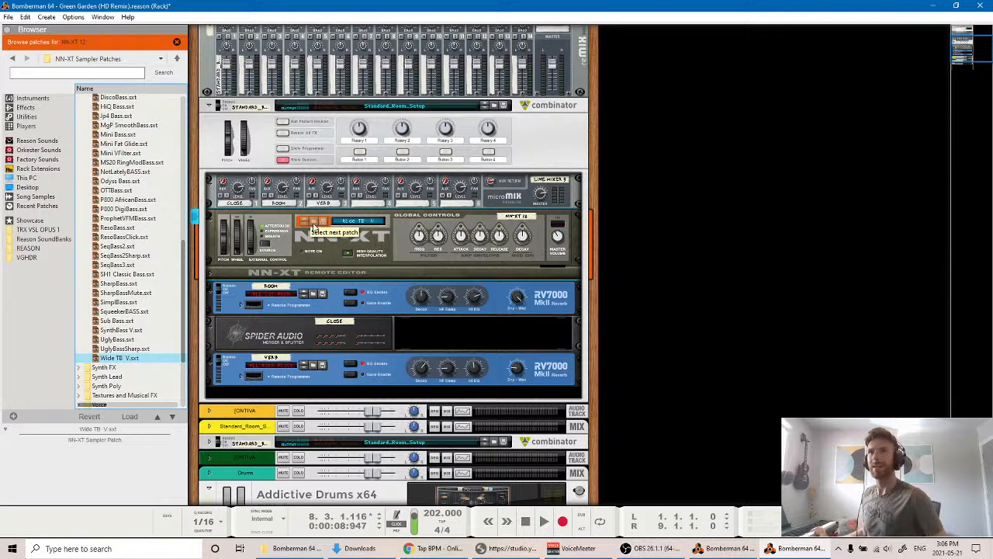
# Compare the SharpBass and SharpBassMute patches on the NN-XT by loading and playing each one.
pyautogui.click(120, 284)
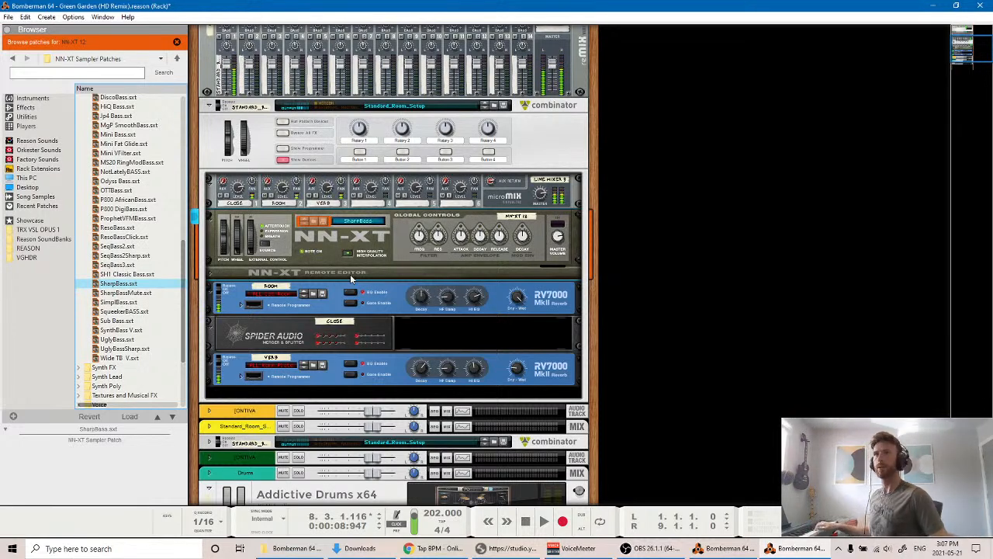
pyautogui.click(312, 225)
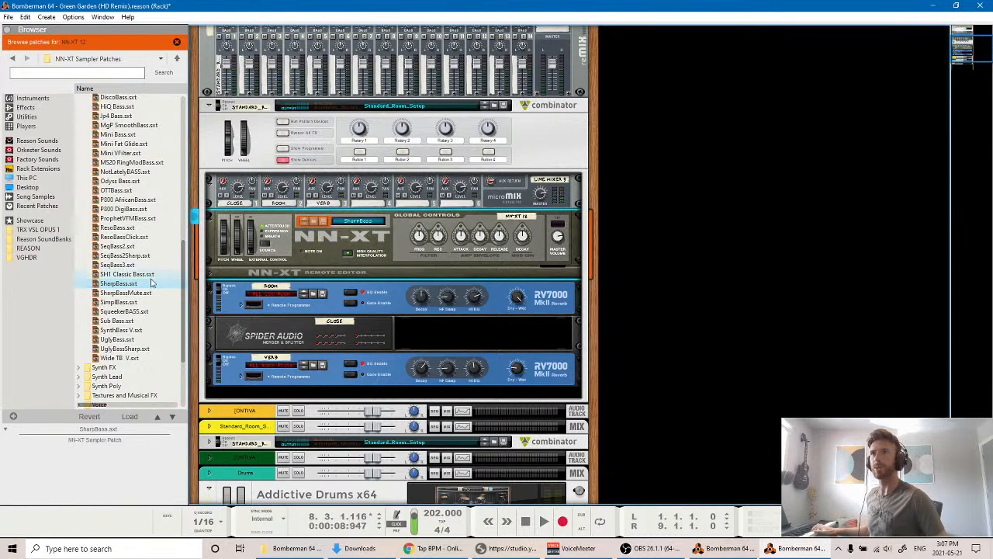
pyautogui.click(131, 293)
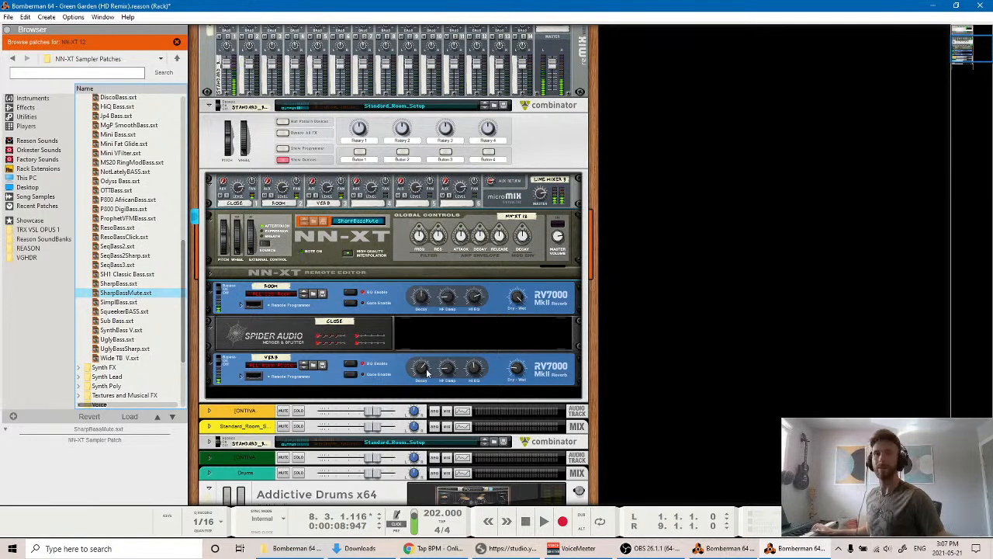
# Return to the sequencer and play the song from 3.1.1.0 as a bass reference, stopping in bar 5.
pyautogui.click(711, 546)
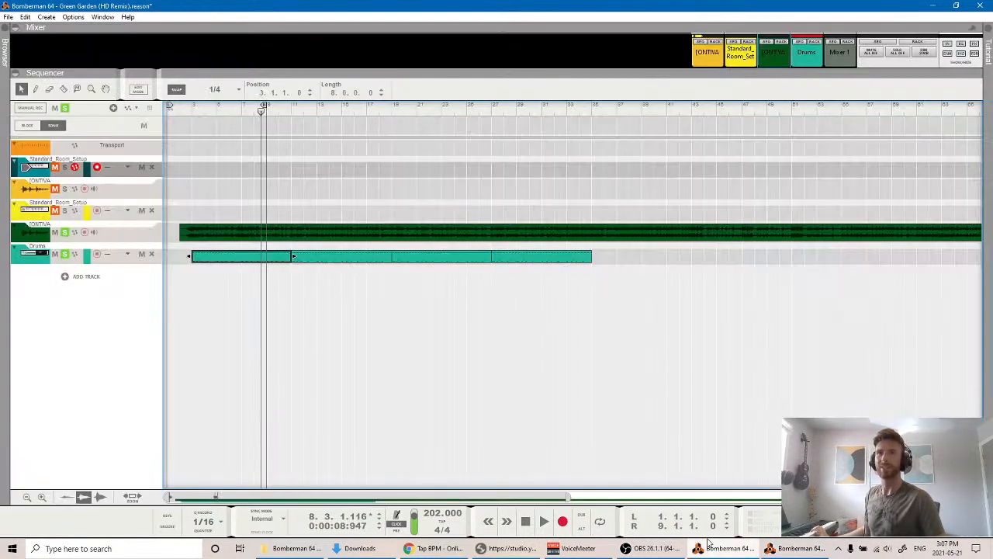
pyautogui.moveTo(201, 109); pyautogui.dragTo(192, 108)
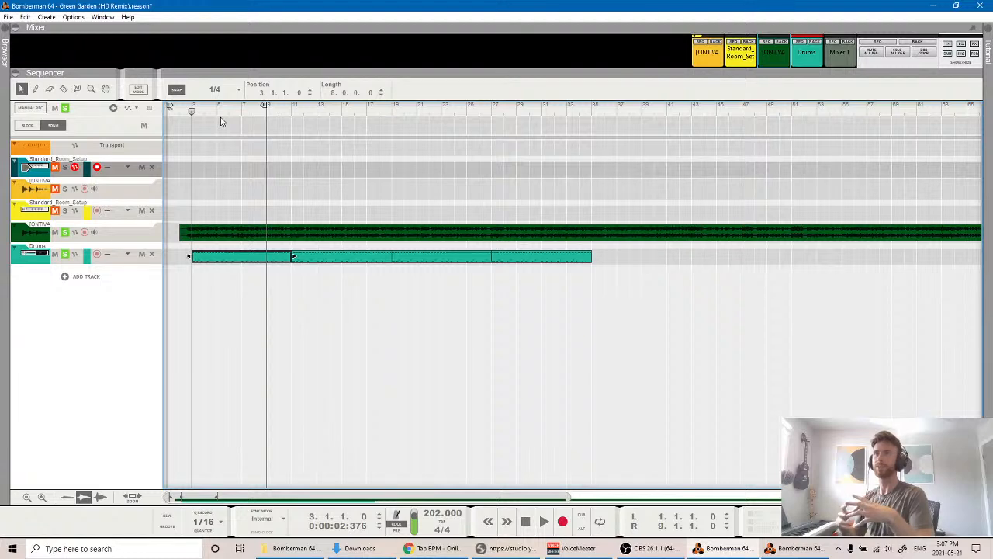
pyautogui.press('space')
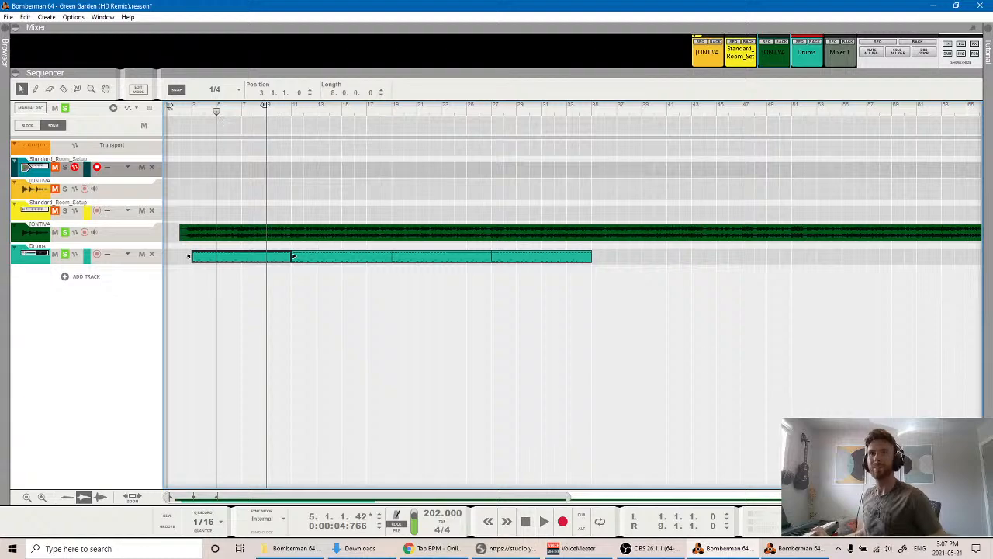
# Go back to the rack, load SharpBass on the NN-XT and duplicate that sampler inside the Combinator.
pyautogui.press('F6')
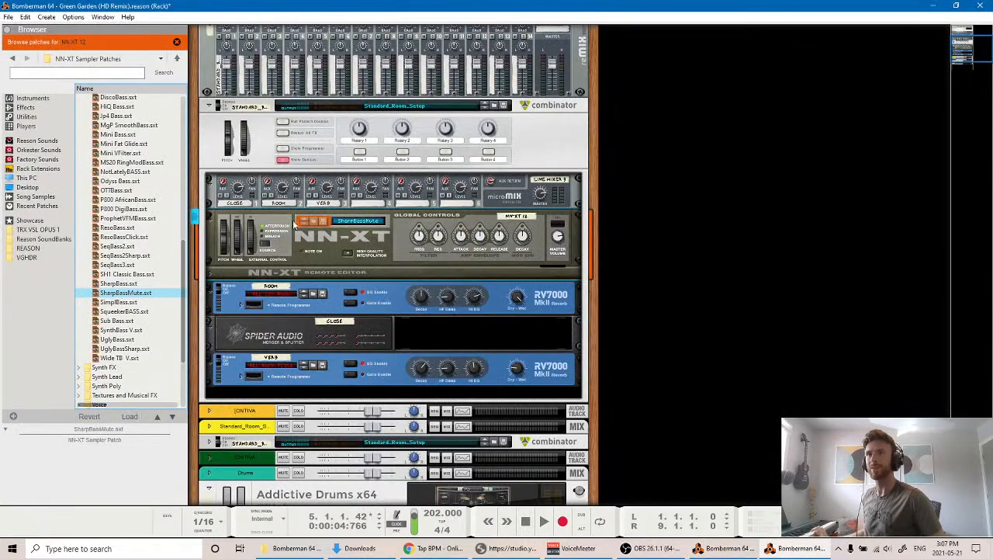
pyautogui.click(120, 283)
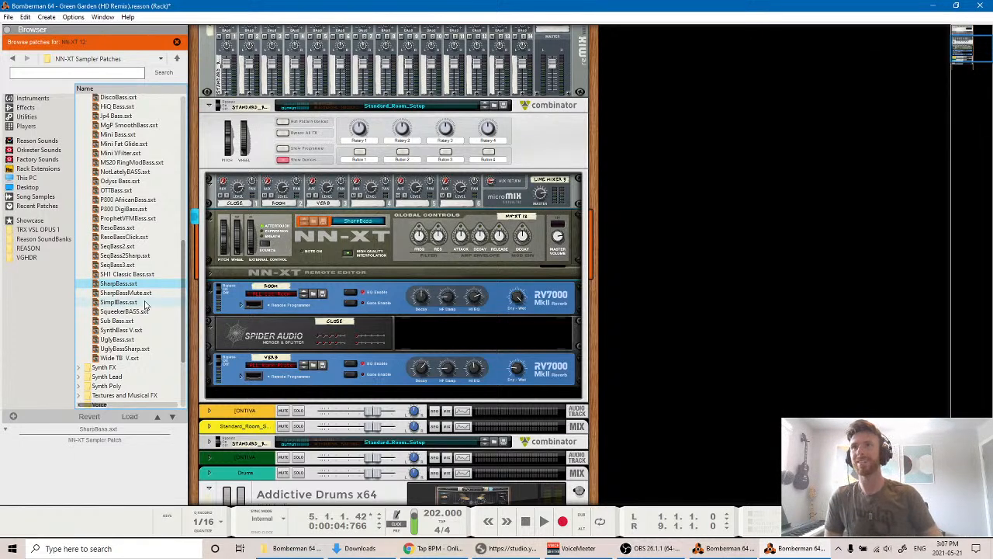
pyautogui.click(401, 269)
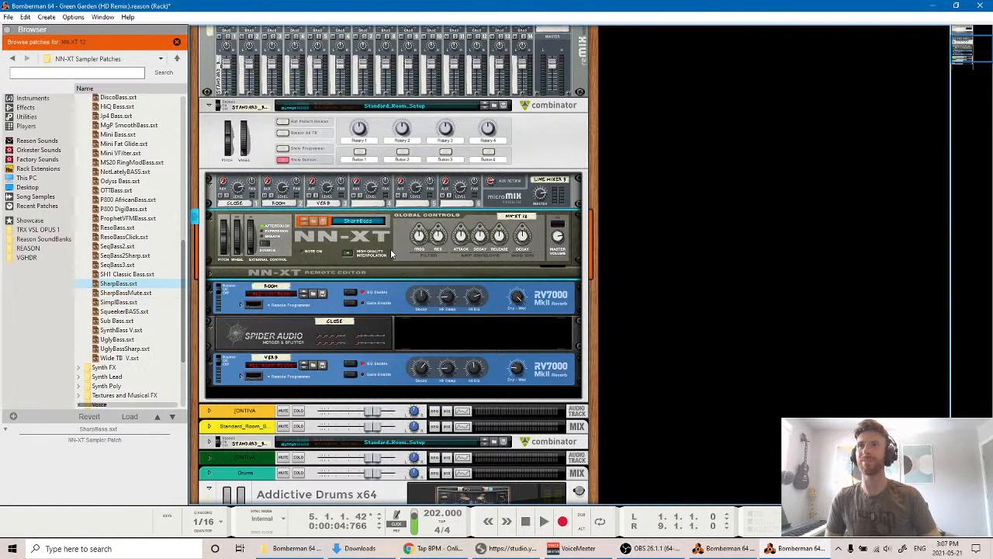
pyautogui.rightClick(395, 255)
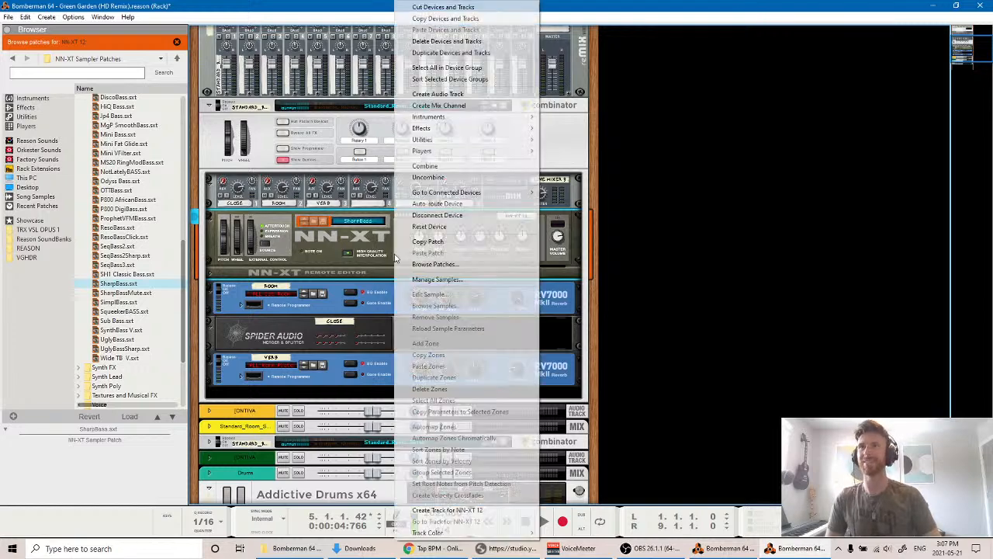
pyautogui.click(381, 261)
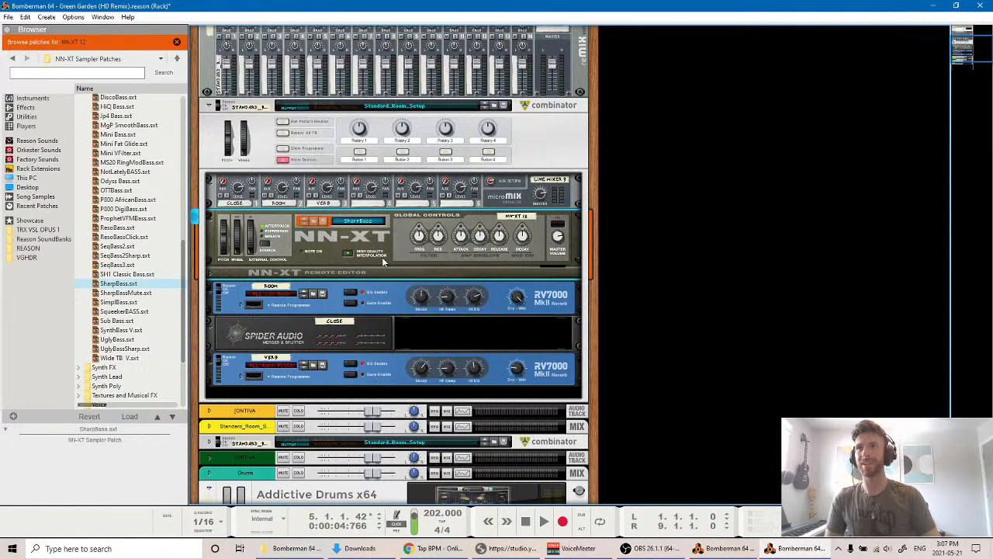
pyautogui.rightClick(382, 262)
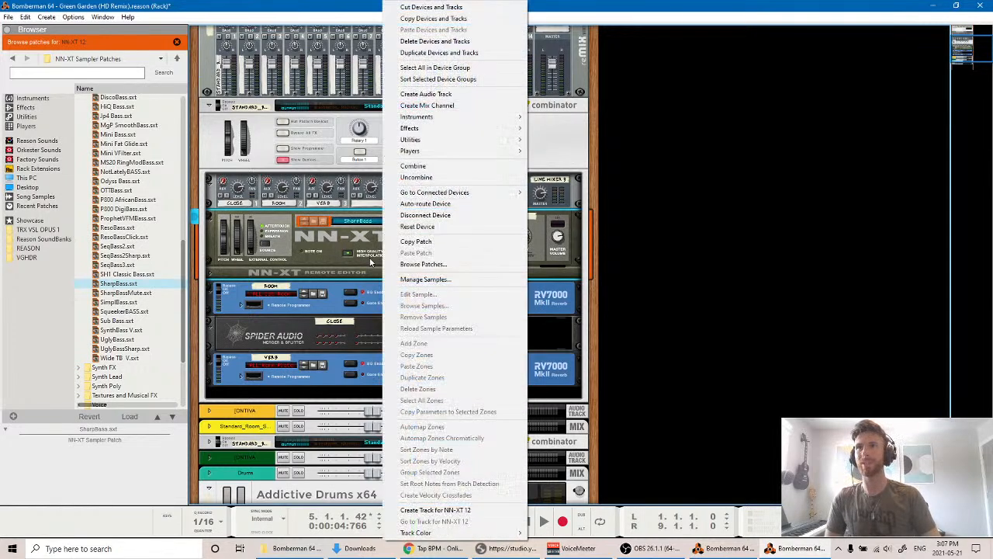
pyautogui.click(441, 53)
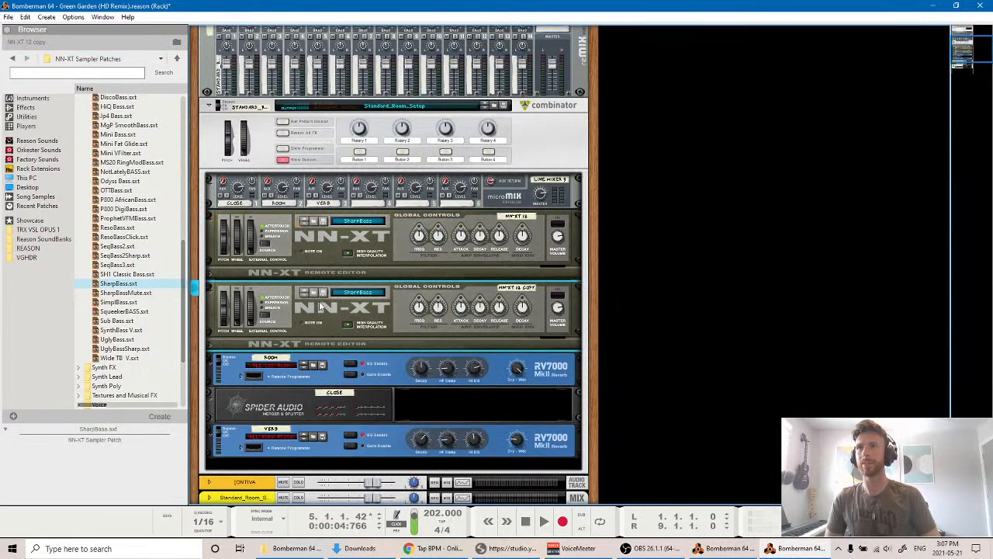
# Load SharpBassMute on the duplicated NN-XT and cable its main stereo output into the merger inputs of the CLOSE Spider Audio.
pyautogui.click(311, 293)
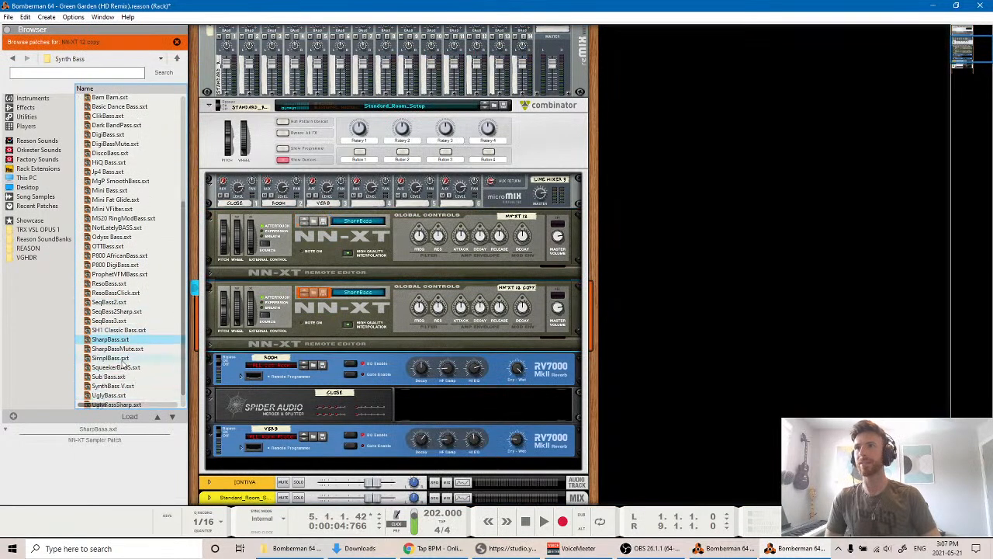
pyautogui.click(120, 349)
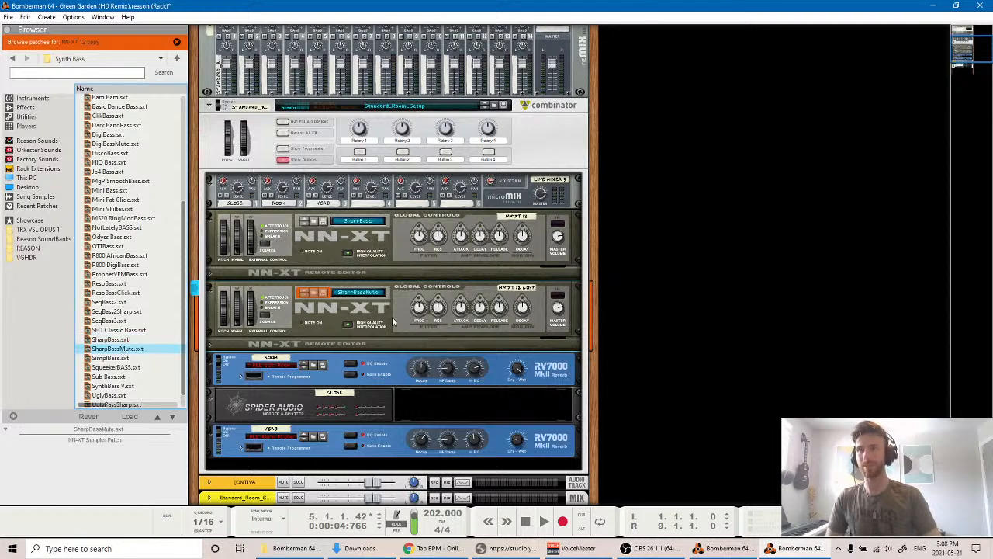
pyautogui.press('Tab')
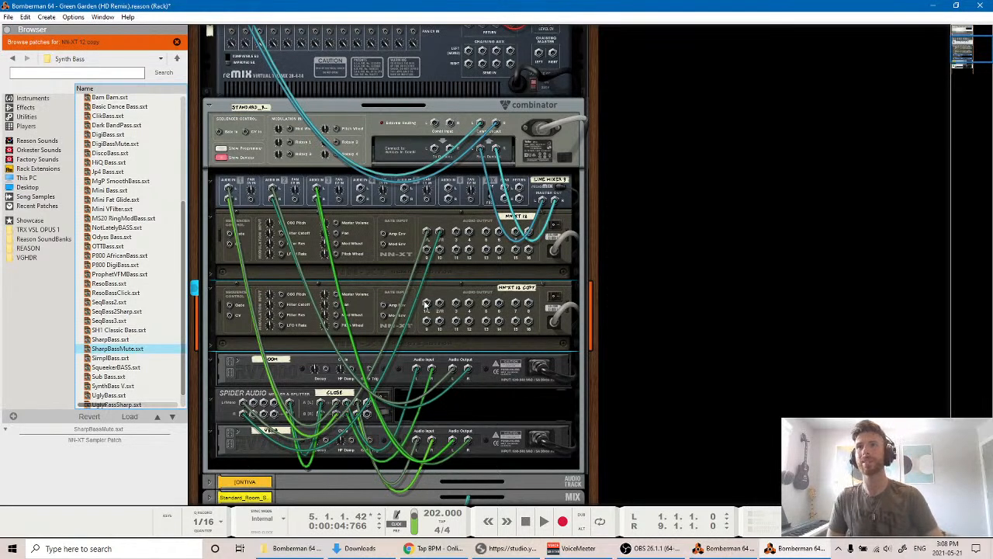
pyautogui.moveTo(425, 303); pyautogui.dragTo(252, 402)
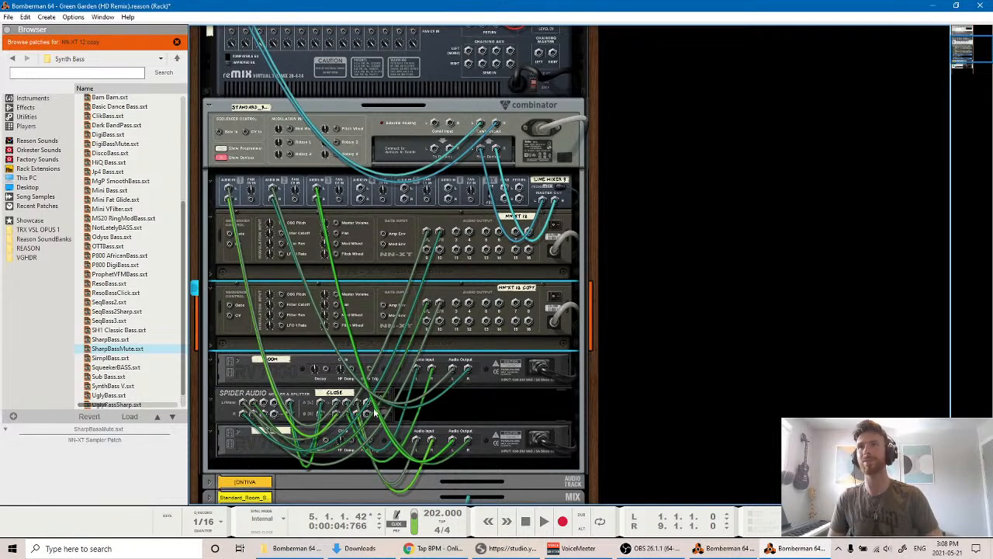
pyautogui.press('Tab')
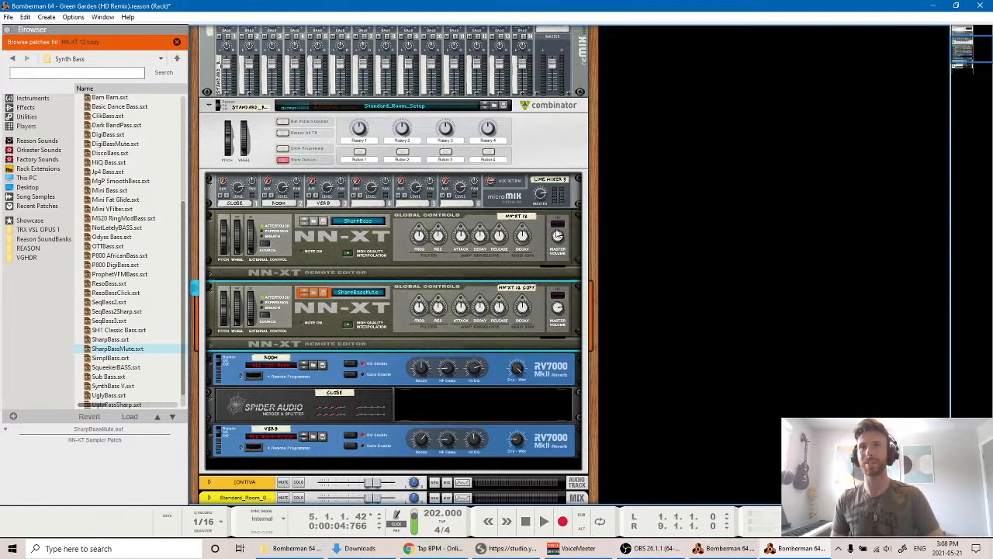
# Balance the layered bass with the Master Volume of the two NN-XTs, setting the SharpBass sampler to 102.
pyautogui.press('F7')
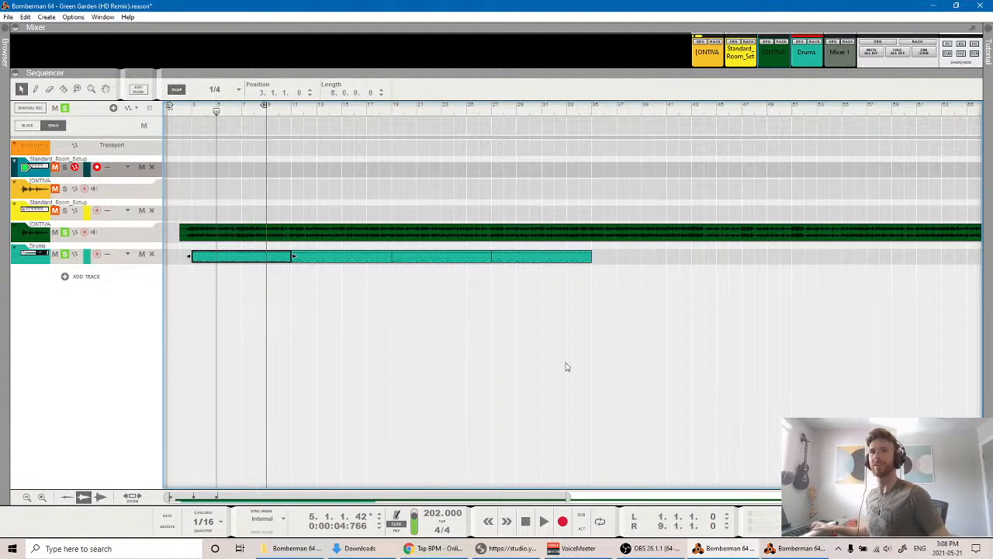
pyautogui.press('F6')
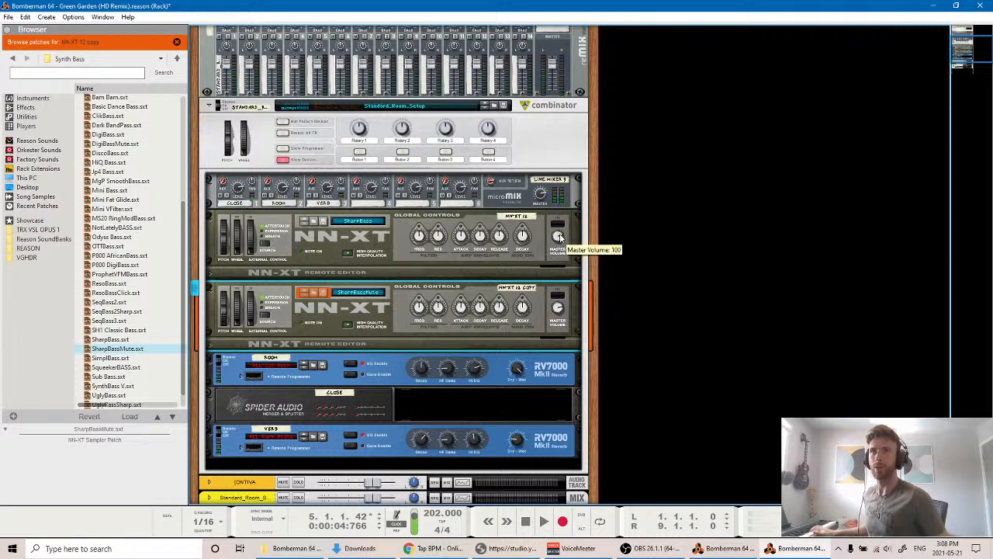
pyautogui.moveTo(558, 237)
pyautogui.mouseDown()
pyautogui.moveTo(556, 268)
pyautogui.moveTo(558, 240)
pyautogui.mouseUp()
pyautogui.moveTo(560, 310)
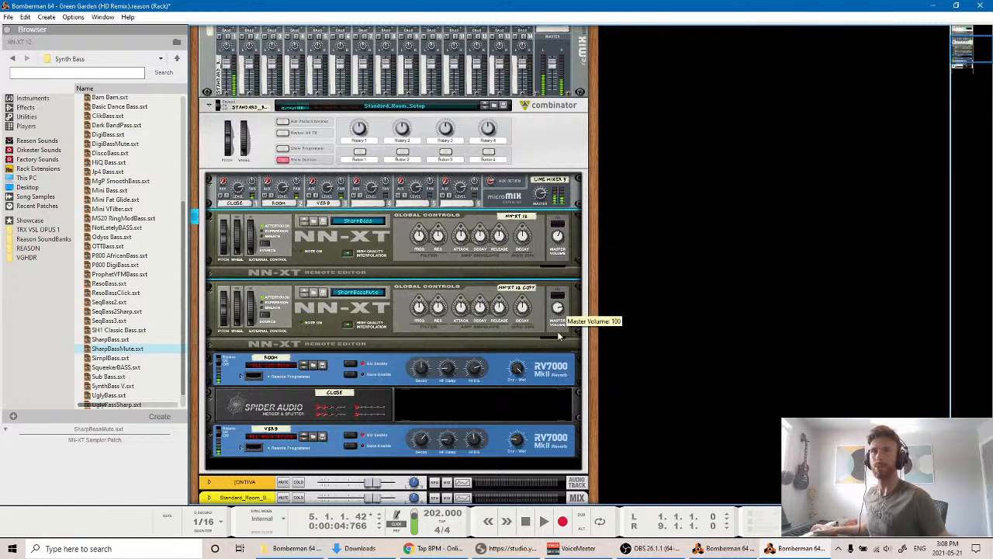
pyautogui.moveTo(559, 336); pyautogui.dragTo(557, 309)
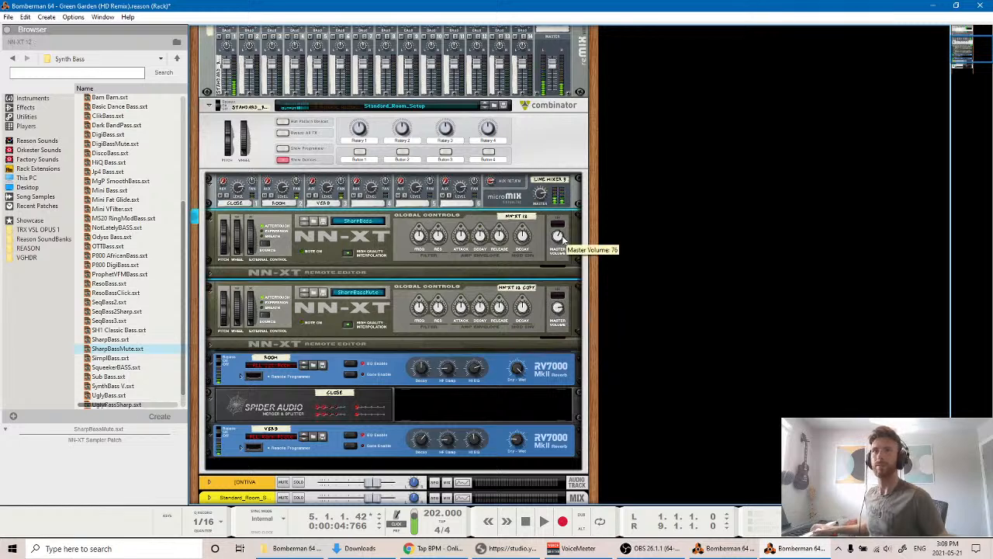
pyautogui.moveTo(559, 235); pyautogui.dragTo(558, 235)
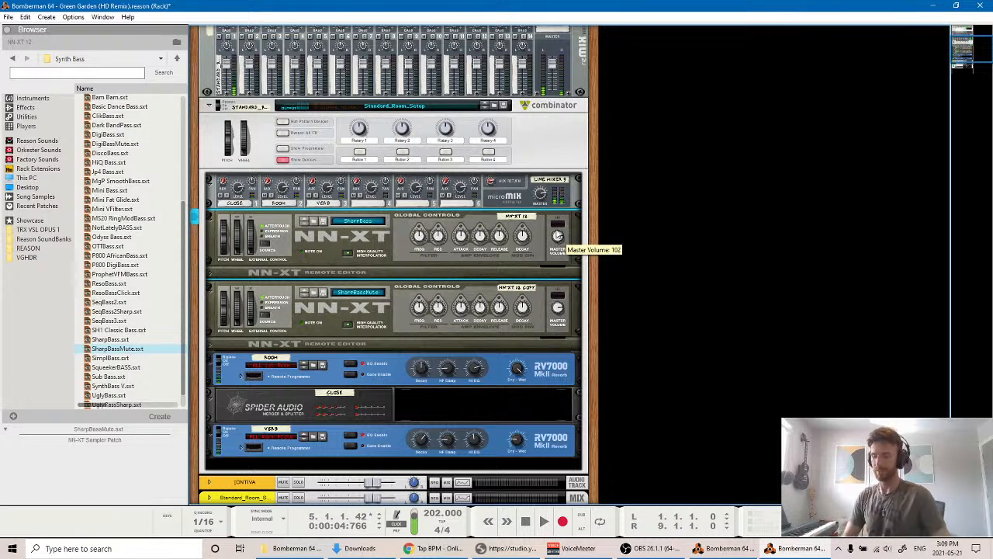
pyautogui.click(560, 308)
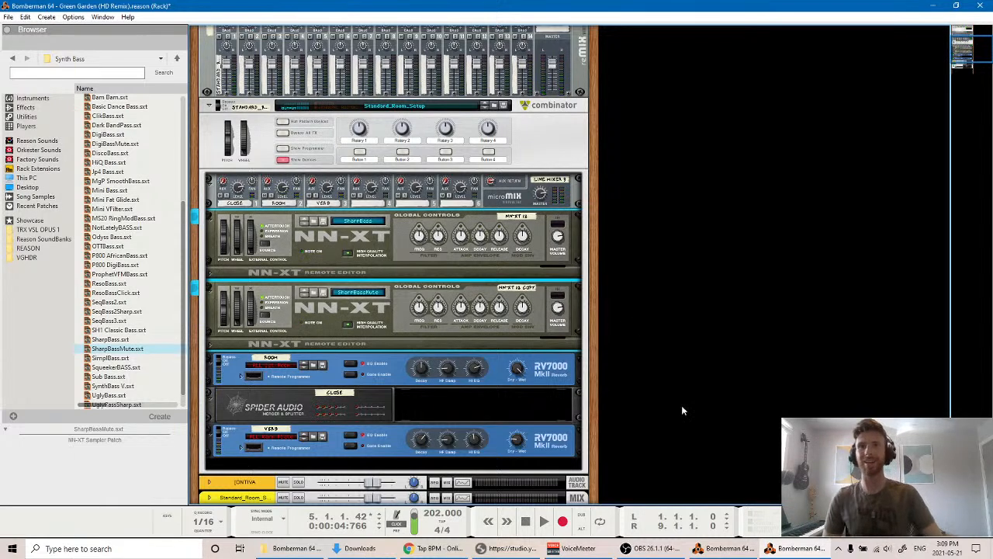
# Reset the song position to 3.1.1.0 in the sequencer and switch to VoiceMeeter.
pyautogui.click(747, 546)
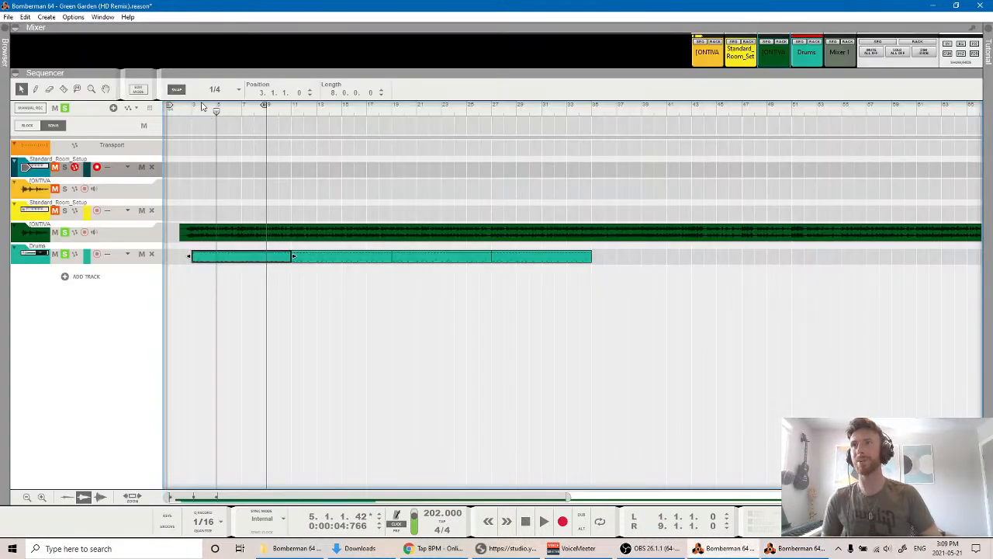
pyautogui.moveTo(202, 106); pyautogui.dragTo(192, 113)
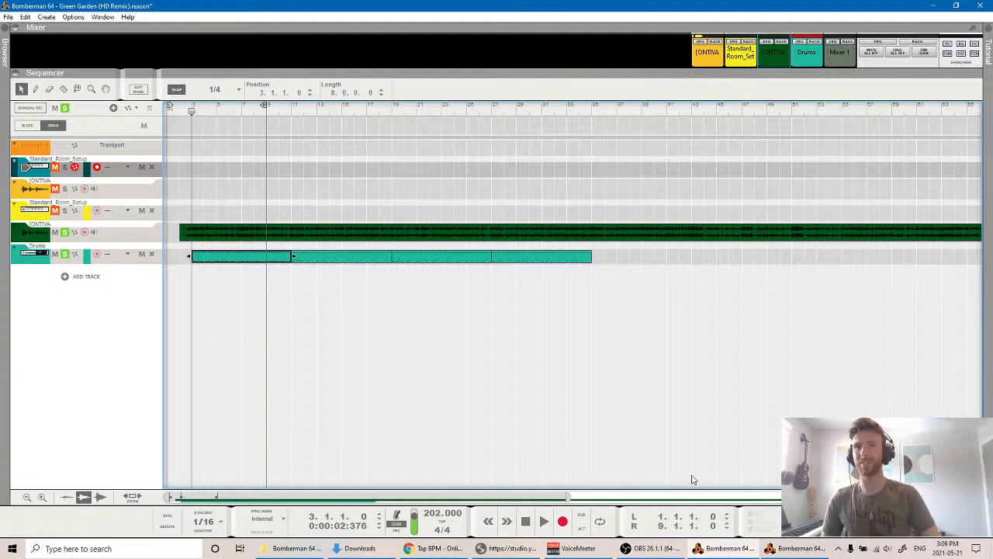
pyautogui.click(581, 543)
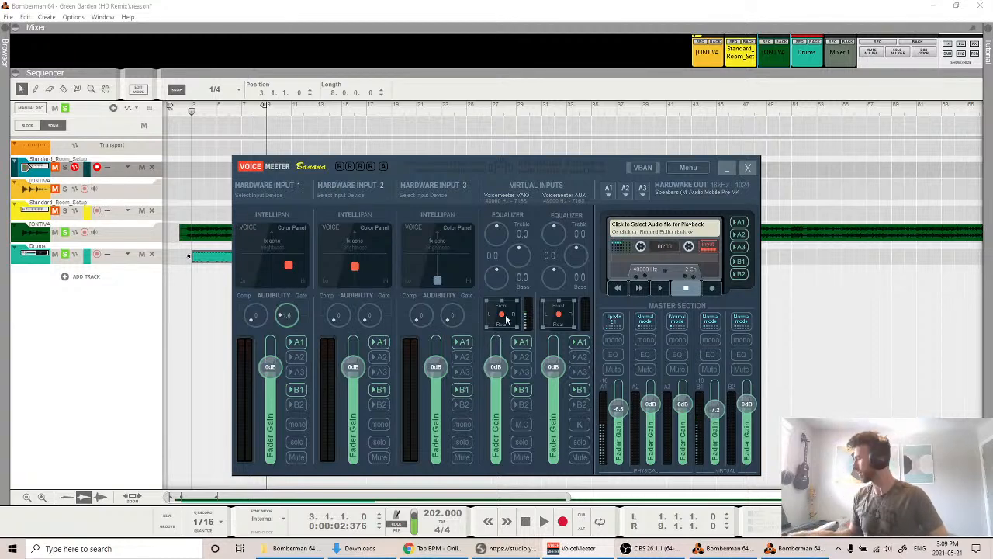
# Check the buffering settings in VoiceMeeter's system options, close them and return to the Reason song.
pyautogui.click(697, 170)
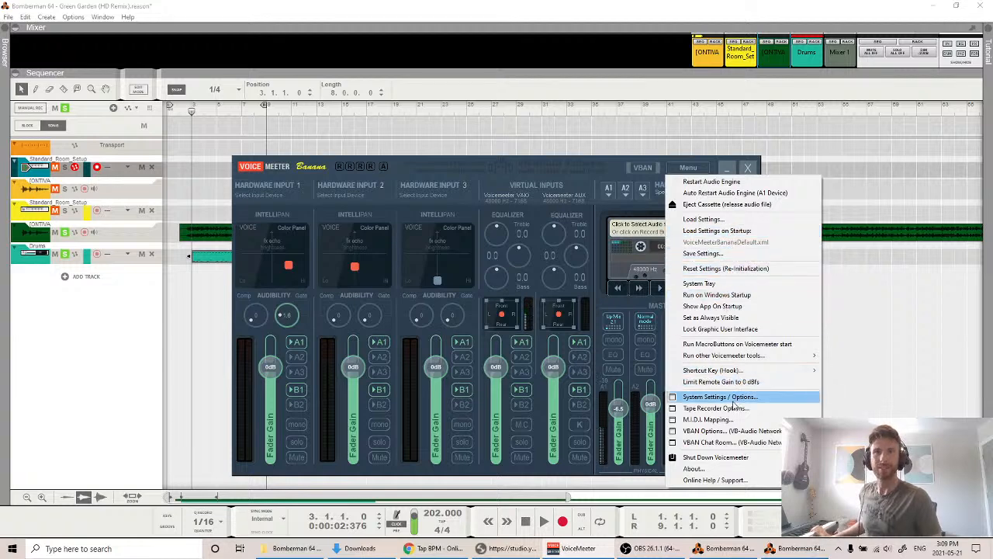
pyautogui.click(725, 399)
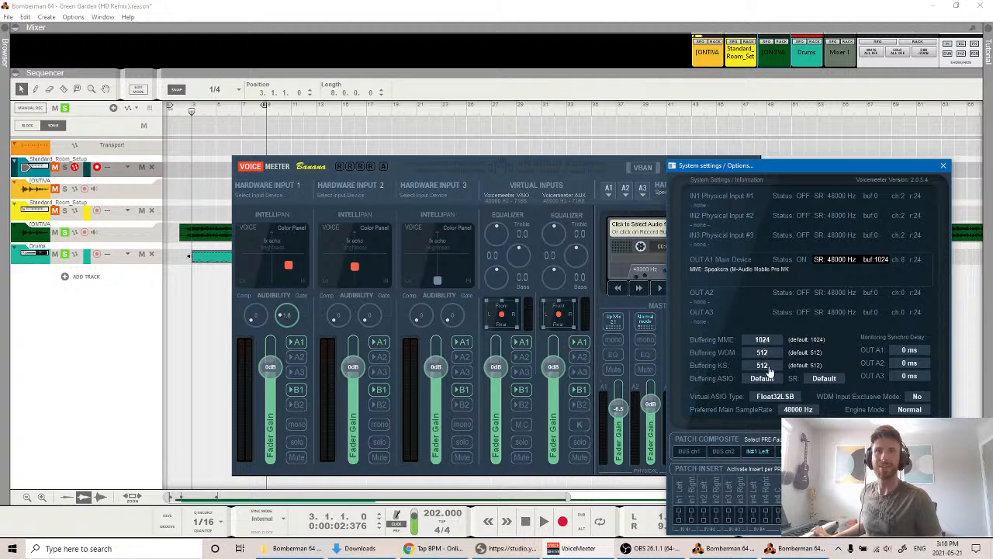
pyautogui.click(941, 165)
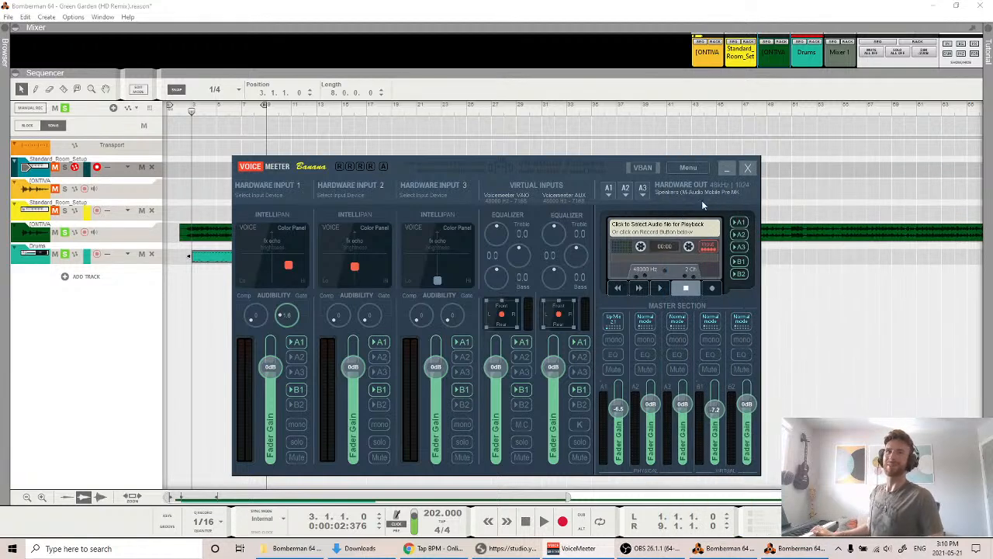
pyautogui.click(727, 168)
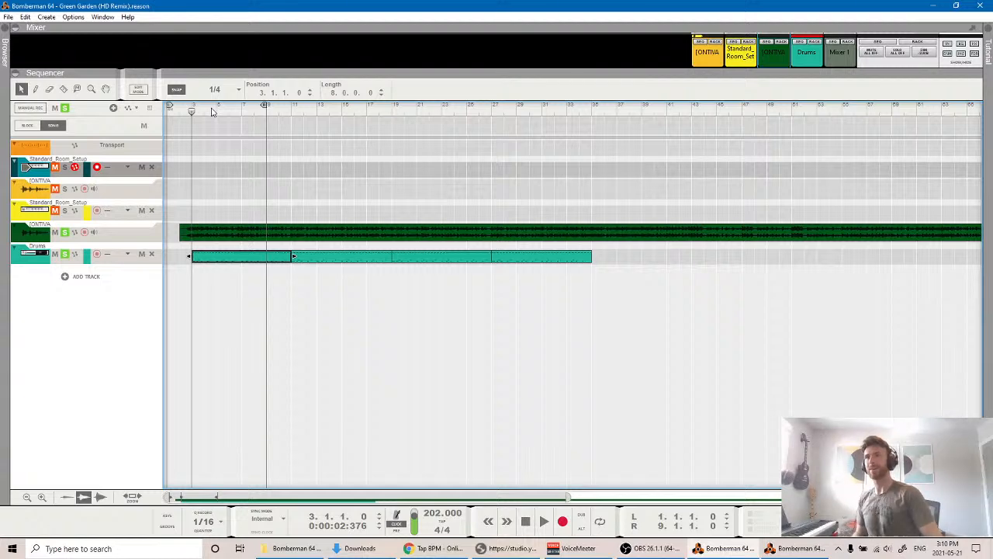
# Play the song repeatedly from 3.1.1.0 to hear the original bass line over the drums.
pyautogui.press('space')
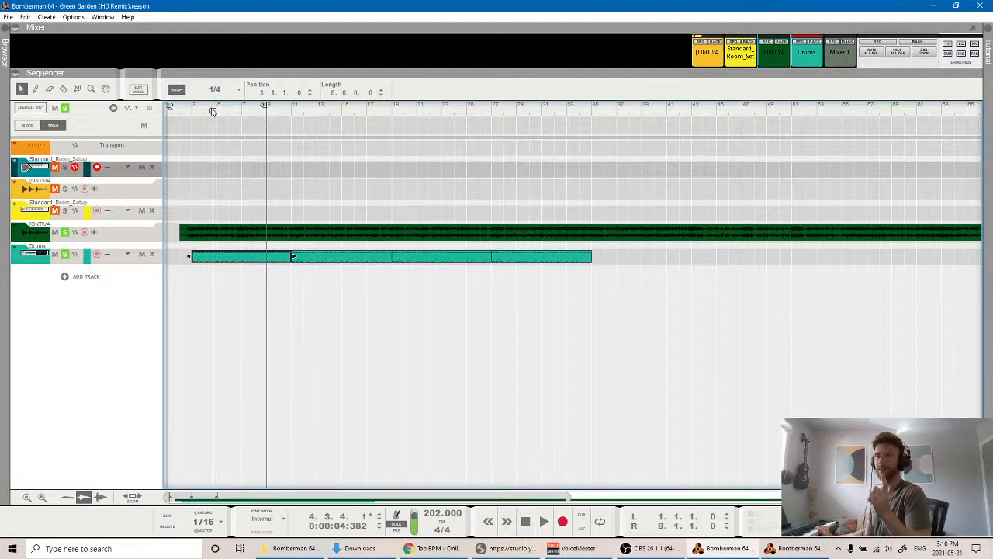
pyautogui.press('space')
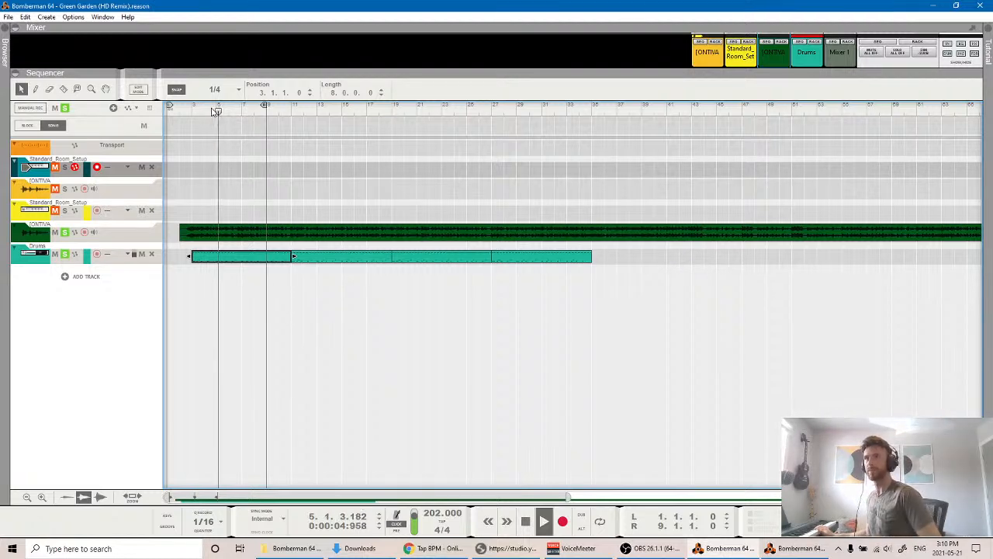
pyautogui.press('space')
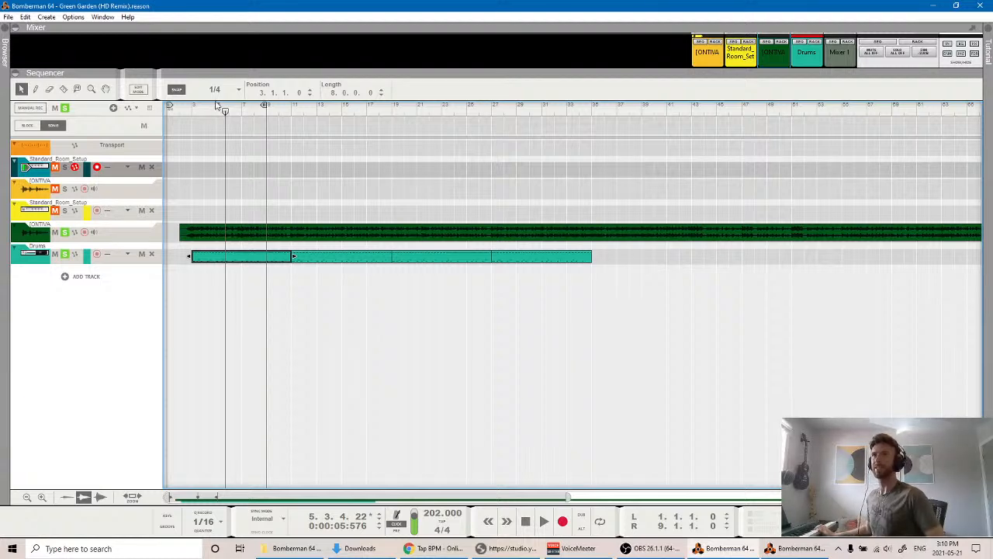
pyautogui.click(193, 112)
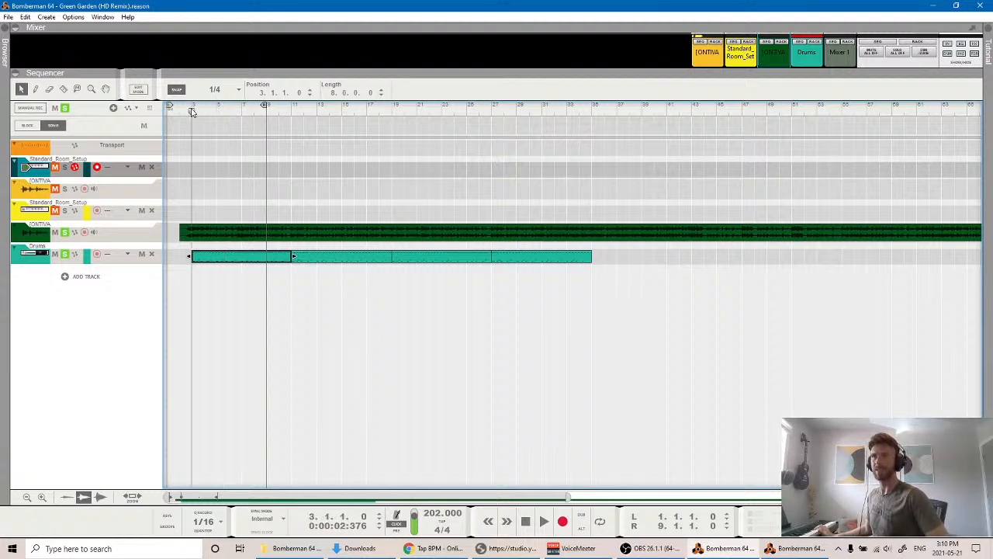
pyautogui.press('space')
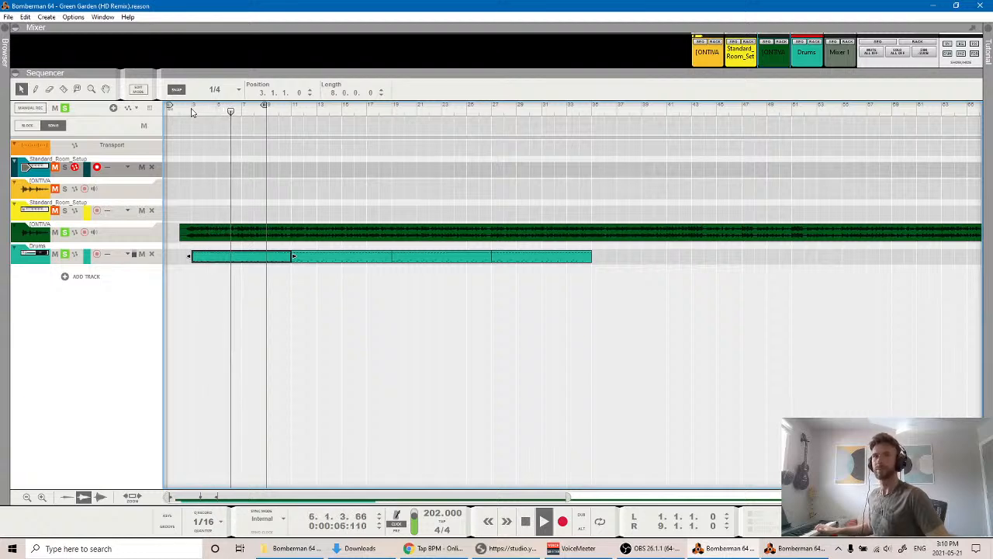
pyautogui.press('space')
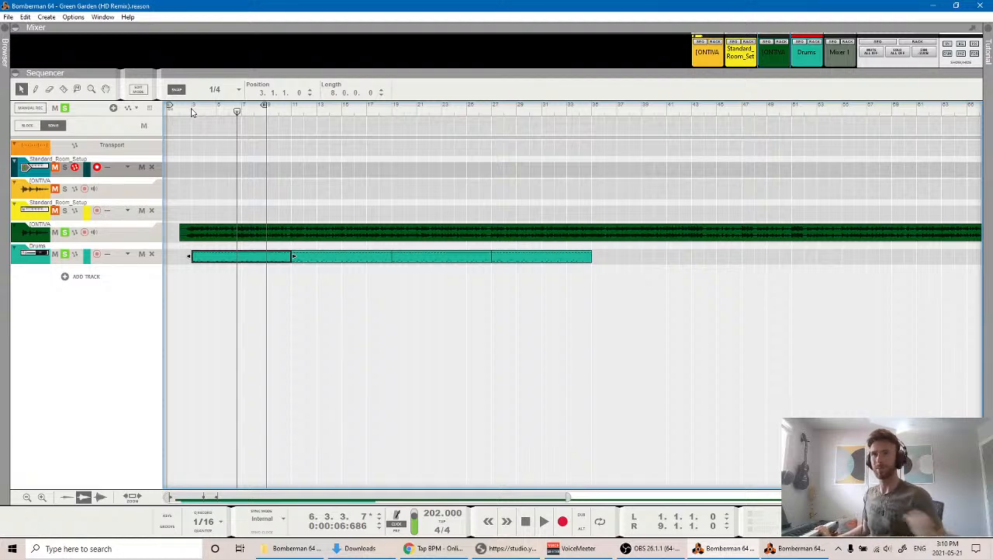
pyautogui.click(192, 113)
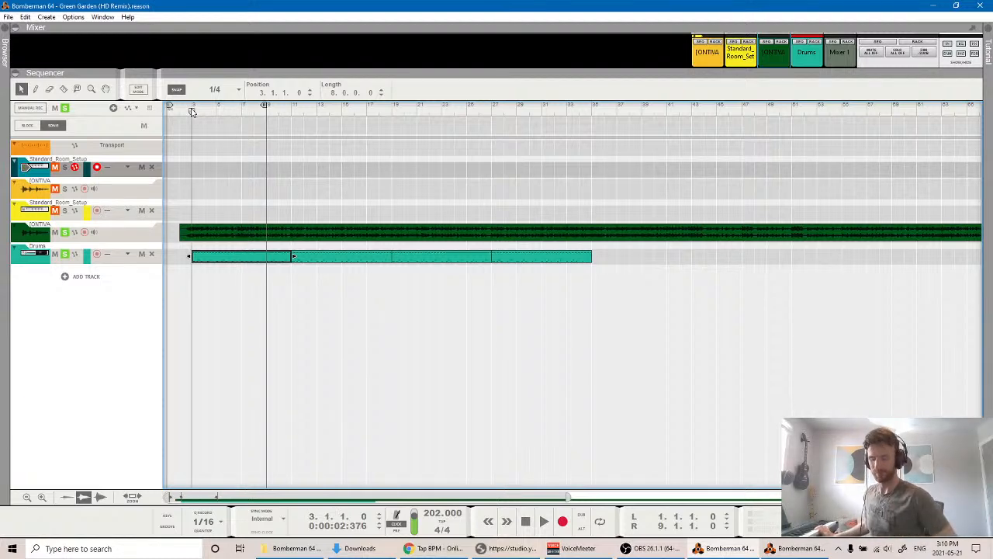
pyautogui.press('space')
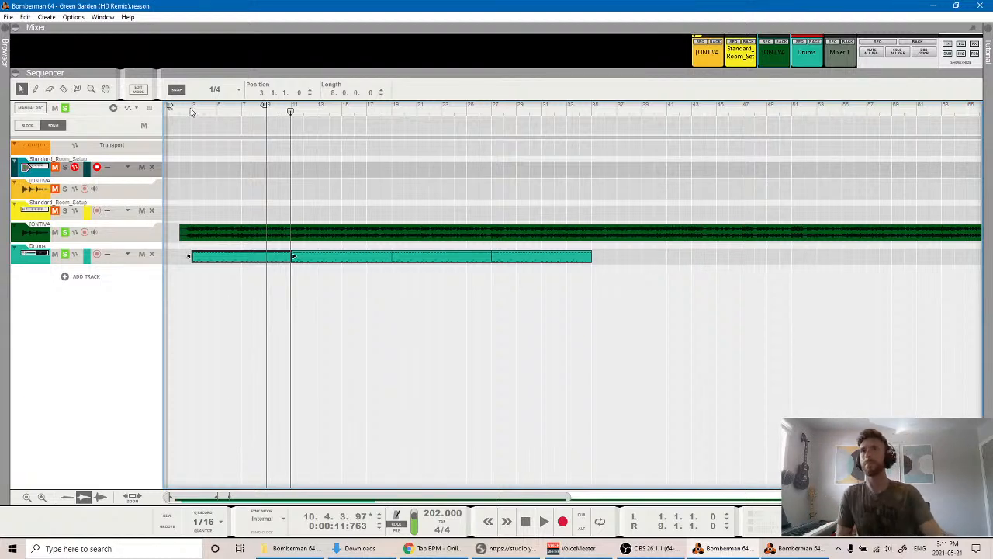
# Set the loop locators to 3.1.1.0 and 11.1.1.0, turn looping on and play the loop from its start.
pyautogui.moveTo(169, 106); pyautogui.dragTo(193, 109)
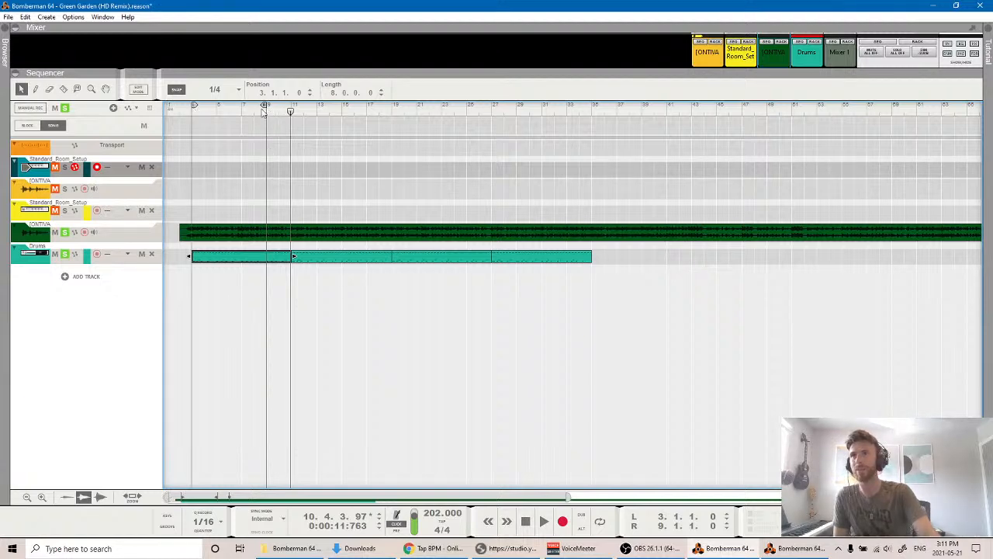
pyautogui.moveTo(265, 107)
pyautogui.mouseDown()
pyautogui.moveTo(289, 107)
pyautogui.moveTo(188, 115)
pyautogui.mouseUp()
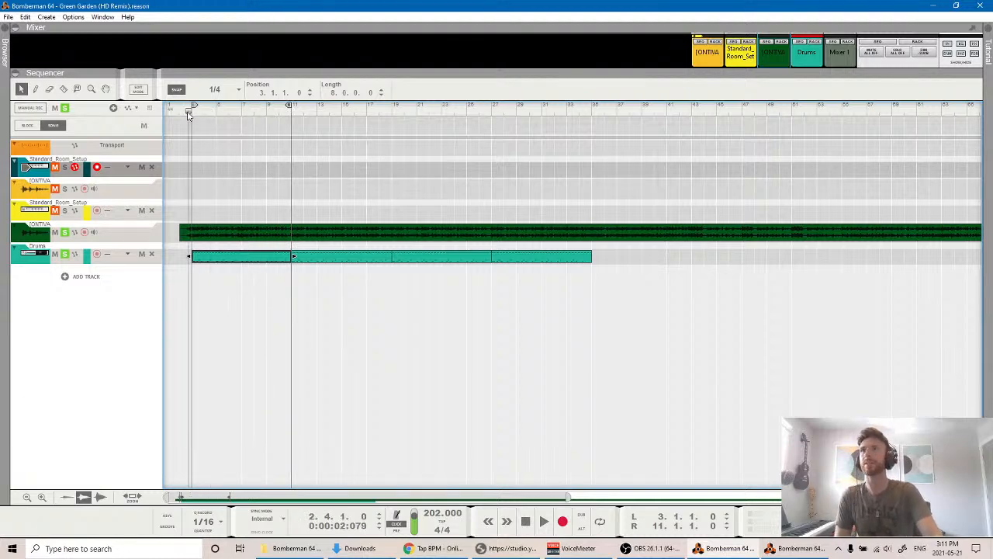
pyautogui.press('space')
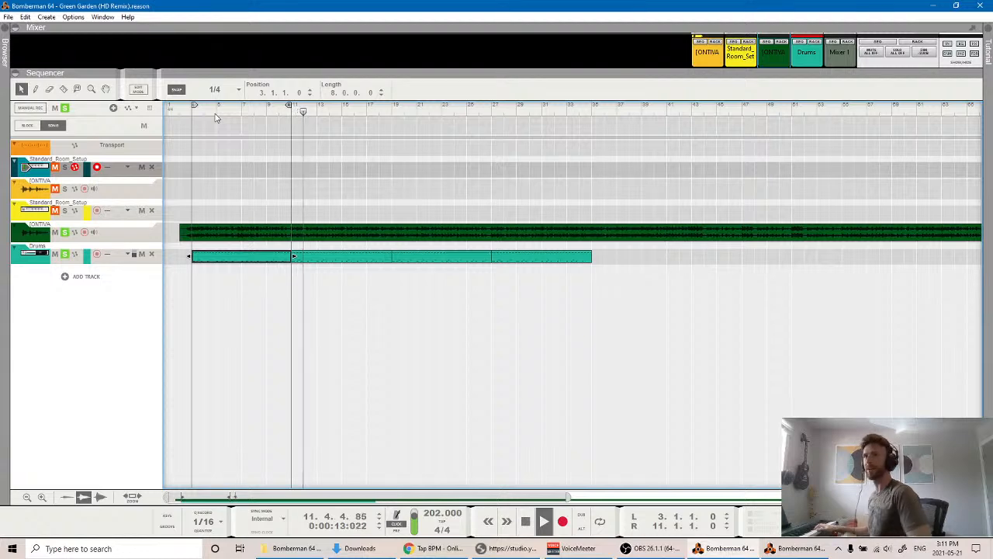
pyautogui.press('space')
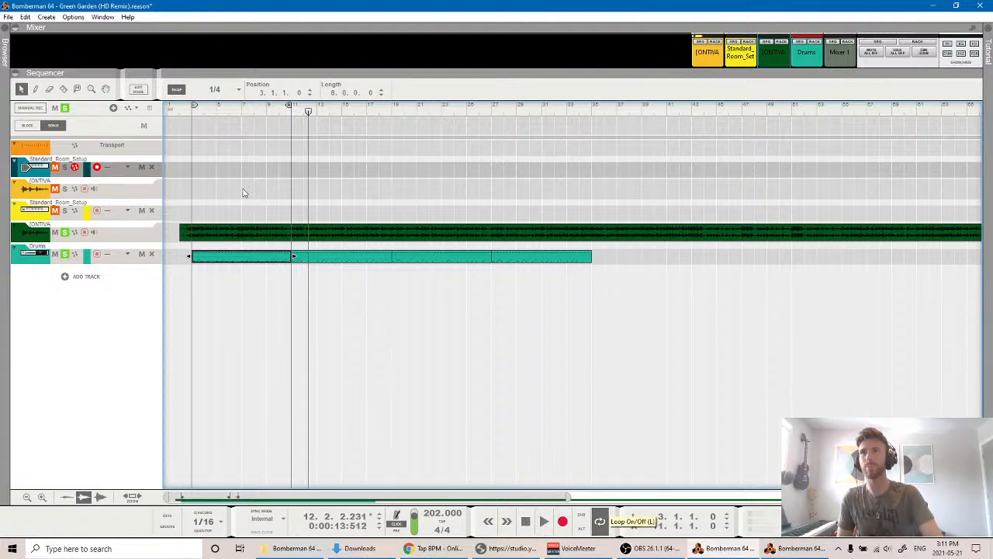
pyautogui.click(196, 115)
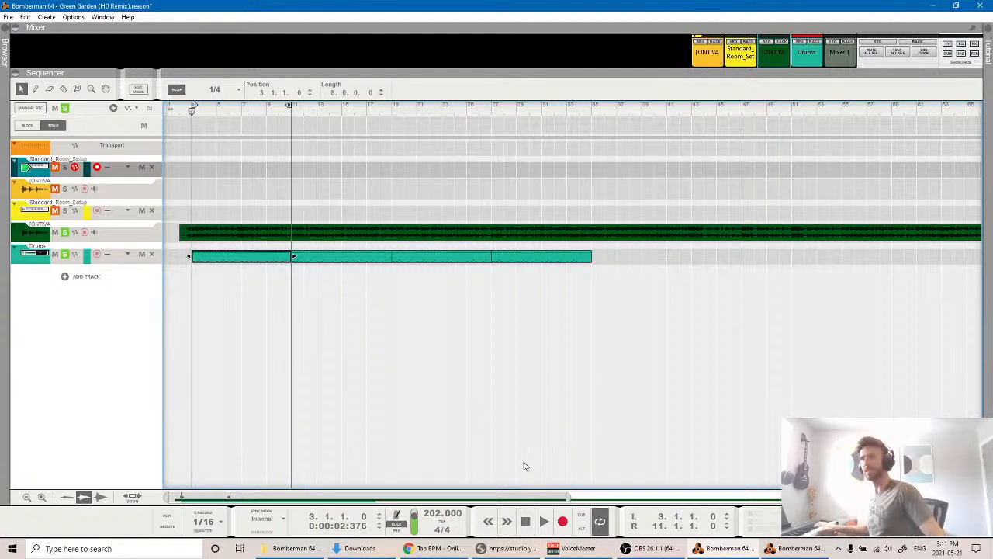
pyautogui.press('space')
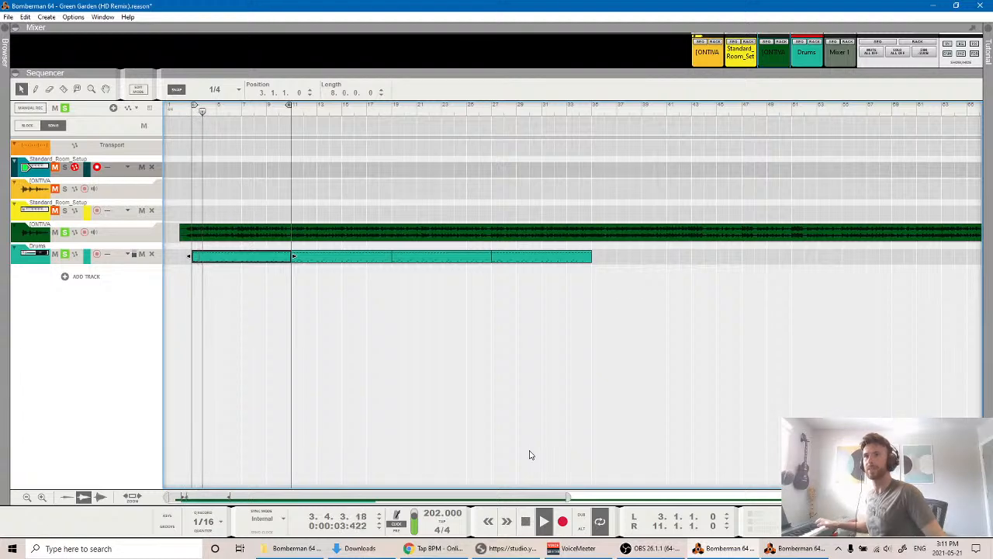
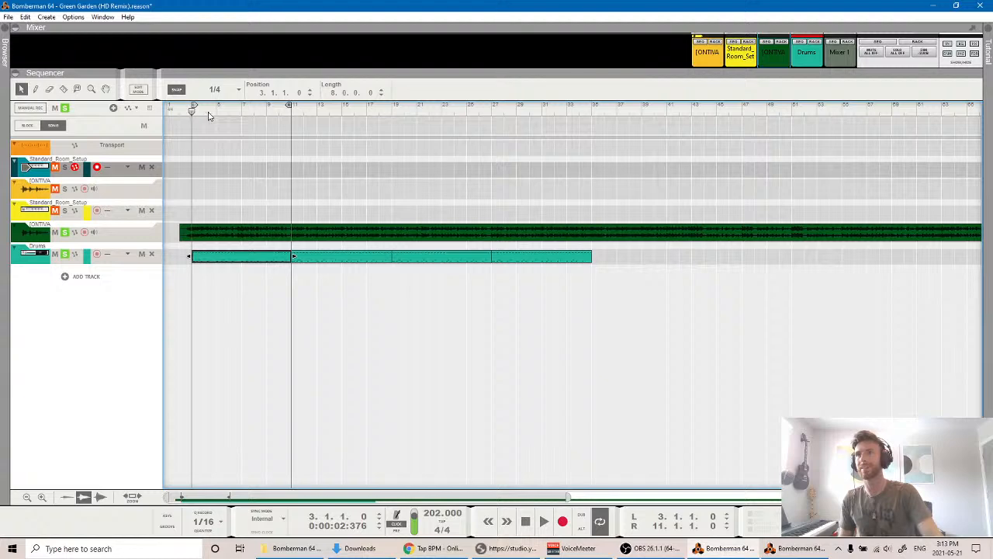
# Widen the loop to 1.4.1.0 through 13.3.1.0 and record the bass line from 1.4.1.0 until after bar 11.
pyautogui.moveTo(289, 108); pyautogui.dragTo(322, 110)
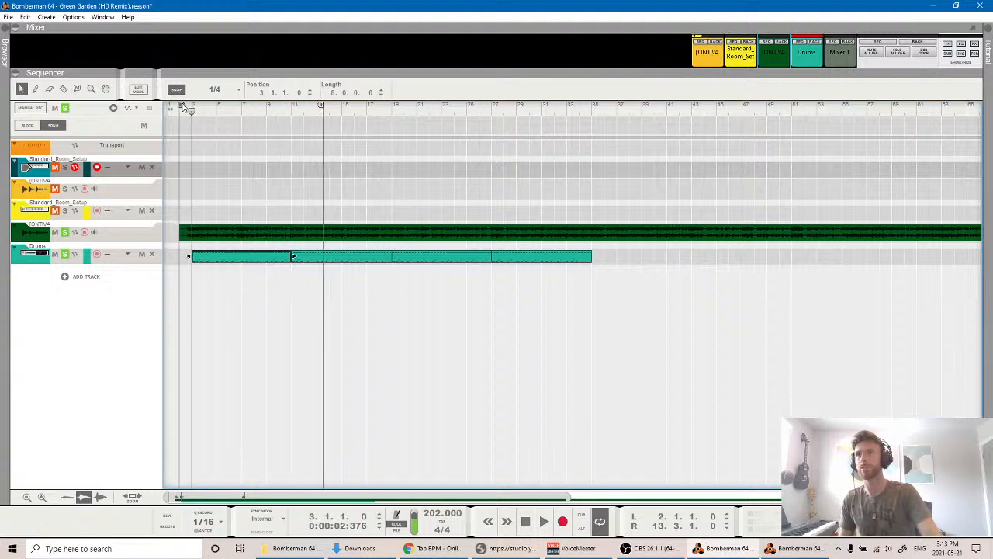
pyautogui.moveTo(186, 109); pyautogui.dragTo(178, 110)
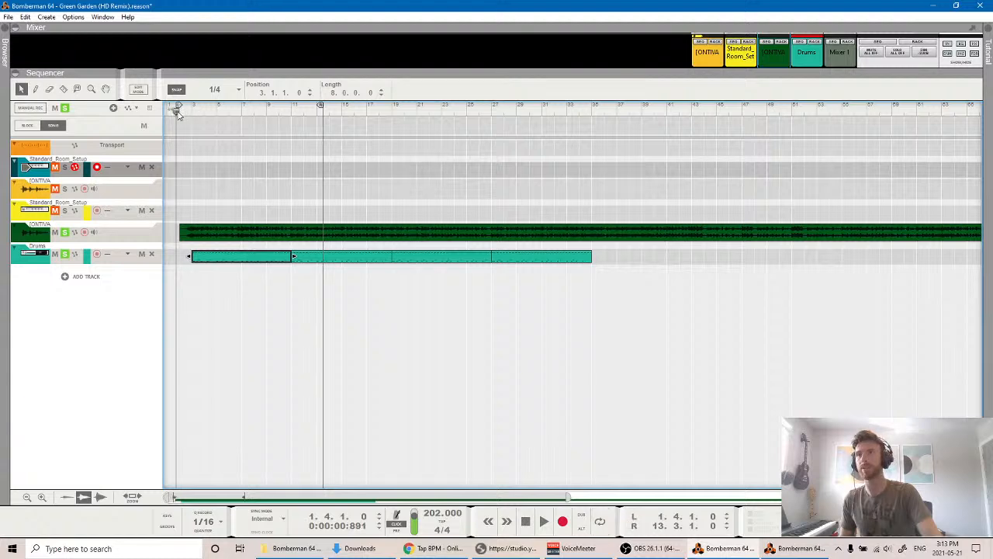
pyautogui.click(562, 522)
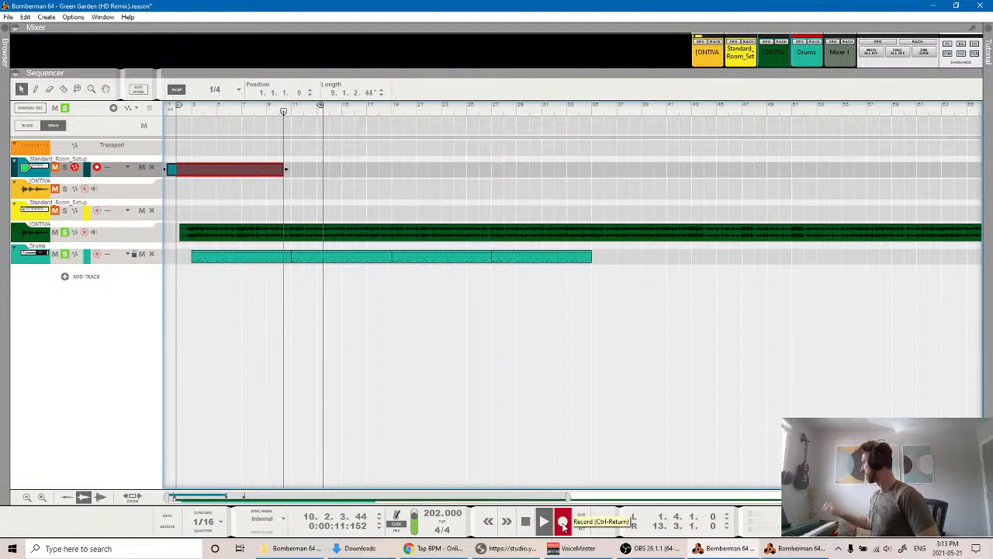
pyautogui.press('space')
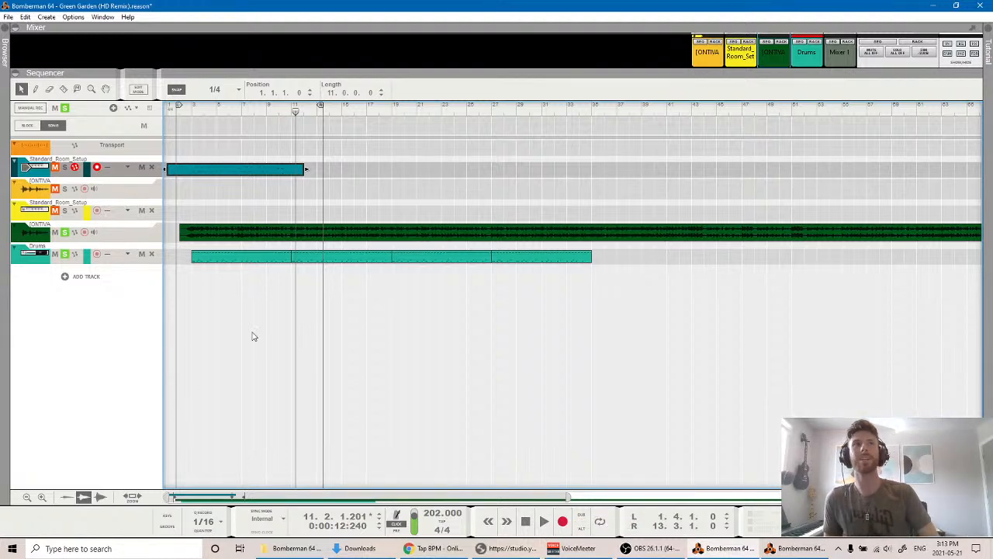
# Rename the newly recorded Standard_Room_Setup track as Bass, solo it and play the take back from 3.1.1.0.
pyautogui.click(197, 111)
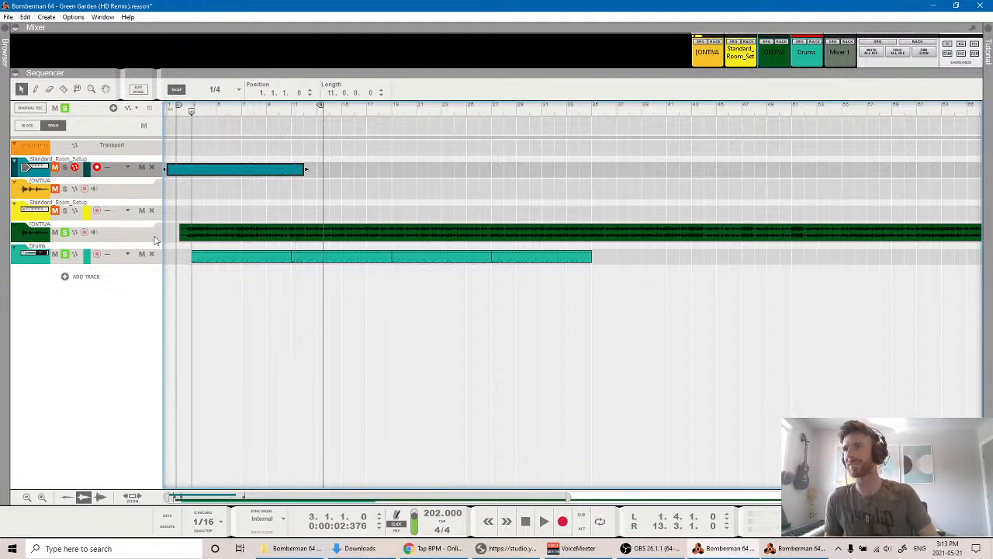
pyautogui.doubleClick(59, 159)
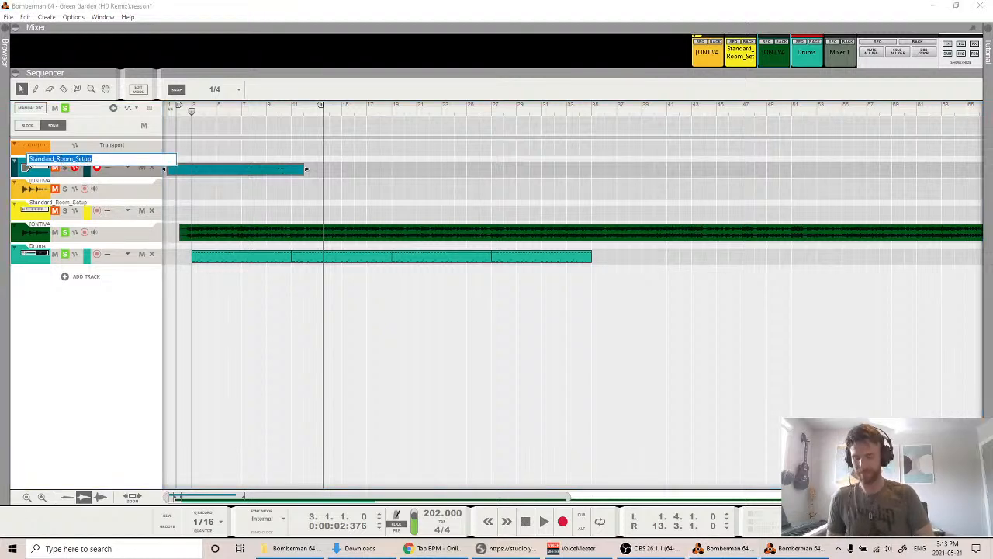
pyautogui.press('Return')
pyautogui.press('space')
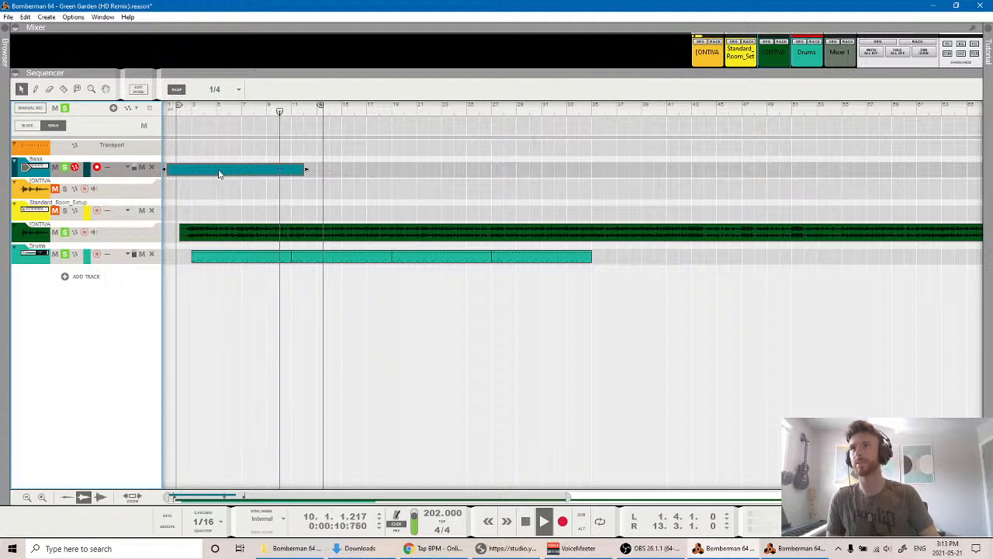
pyautogui.press('space')
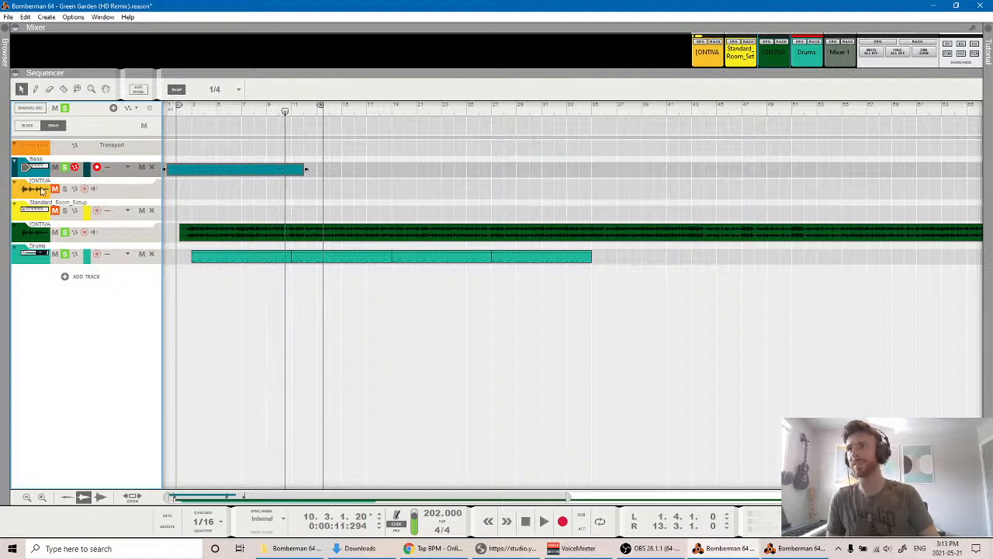
# Move the Bass track directly above the Drums track and set the song position to 2.4.1.0.
pyautogui.moveTo(17, 171); pyautogui.dragTo(34, 245)
pyautogui.moveTo(33, 246); pyautogui.dragTo(33, 244)
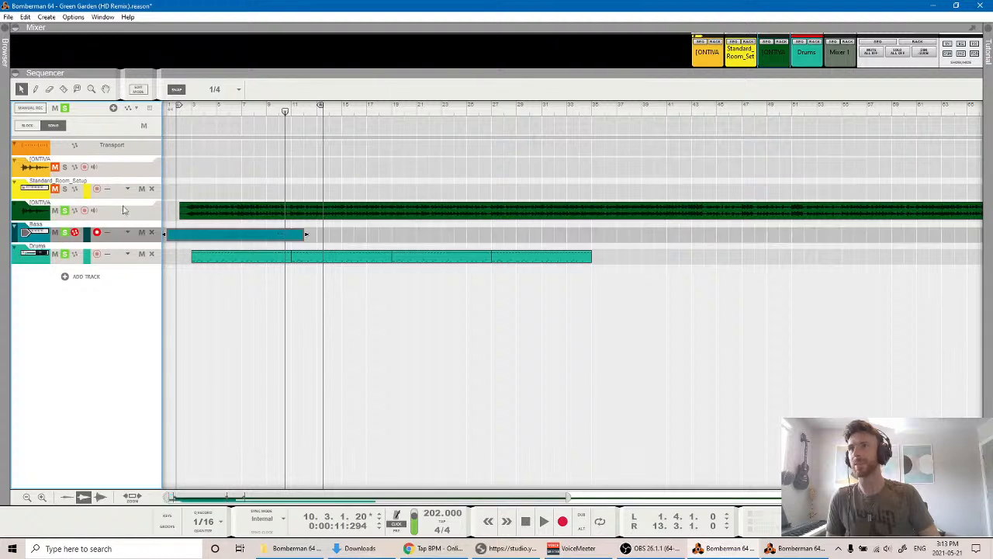
pyautogui.click(189, 110)
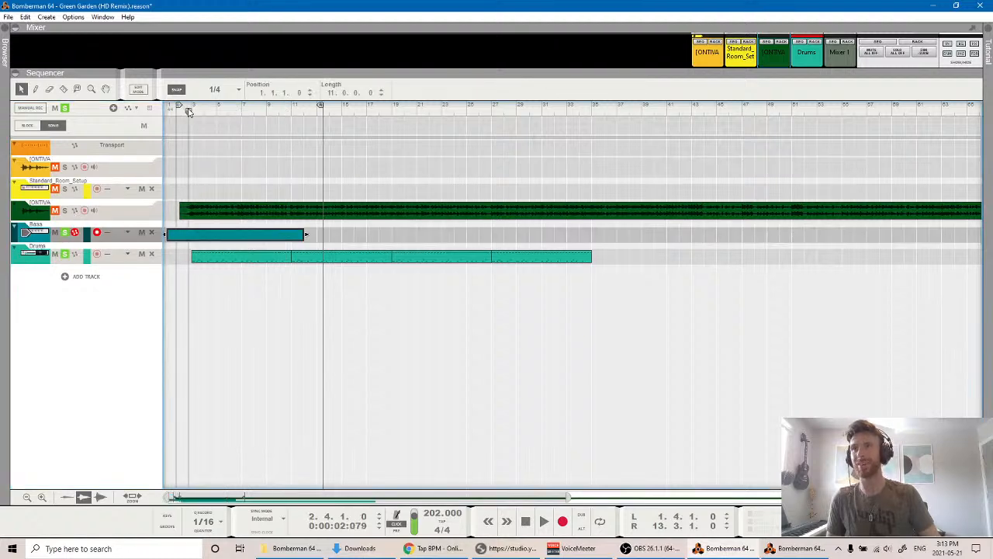
# Play the bass clip in the note editor with the original audio unsoloed, and delete the stray very short note just before bar 10.
pyautogui.doubleClick(244, 233)
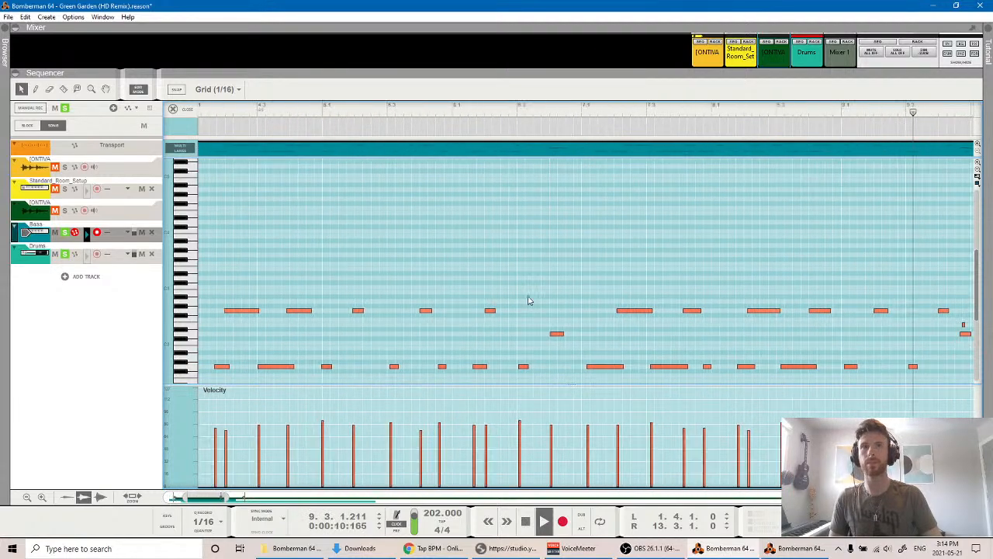
pyautogui.press('space')
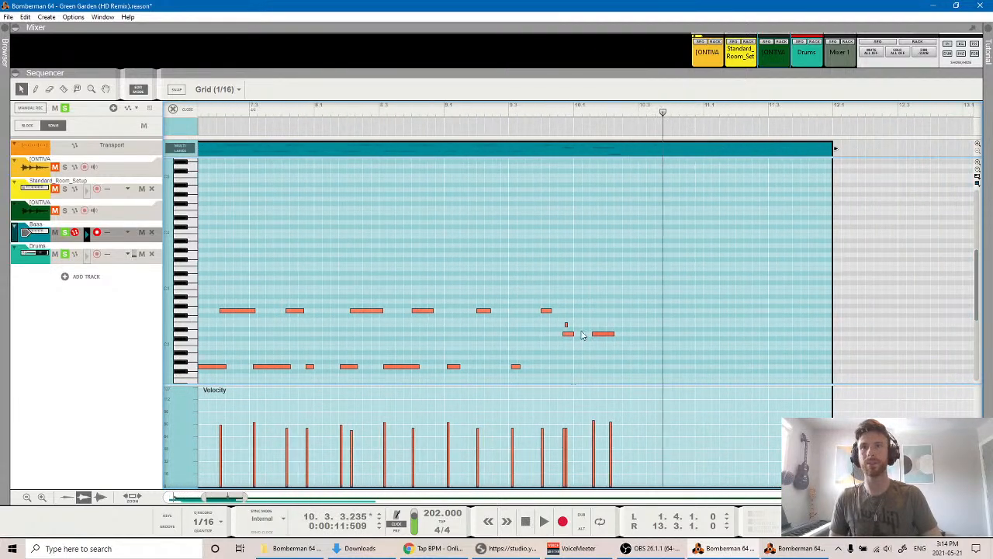
pyautogui.click(568, 330)
pyautogui.press('Delete')
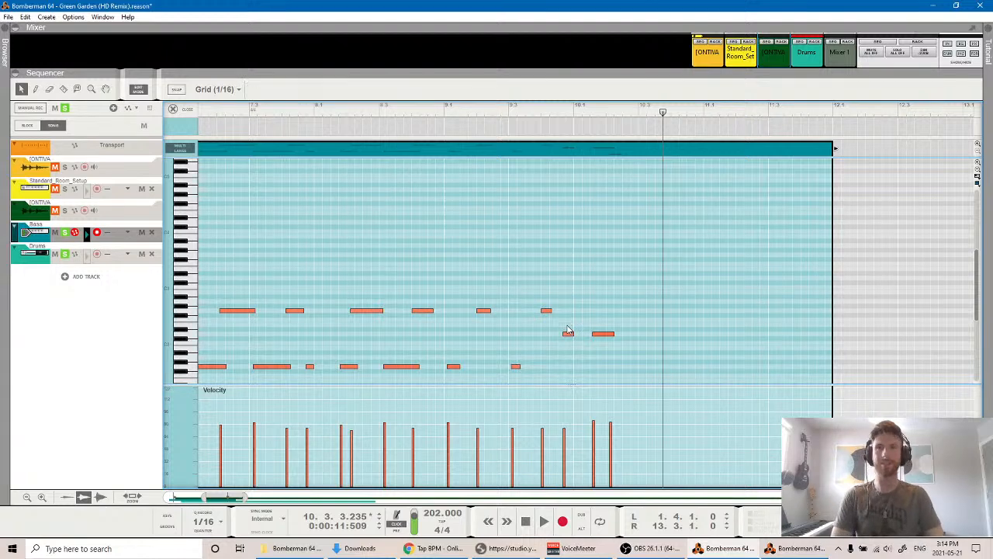
# Lengthen the G2 bass note at 9.4.1.0 to about 0.0.2.239 and play the end of the phrase.
pyautogui.scroll(-5, 572, 309)
pyautogui.scroll(3, 572, 308)
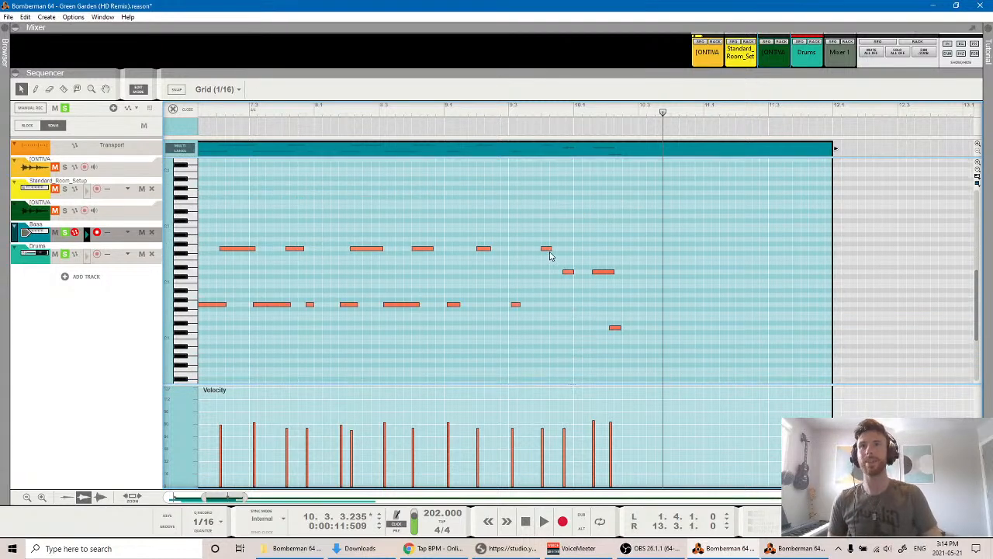
pyautogui.click(549, 249)
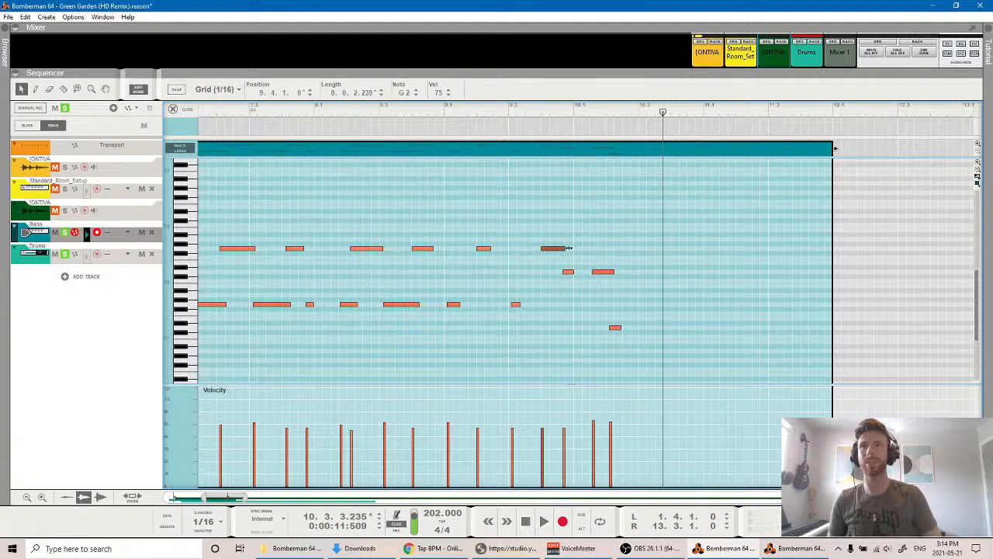
pyautogui.click(502, 113)
pyautogui.press('space')
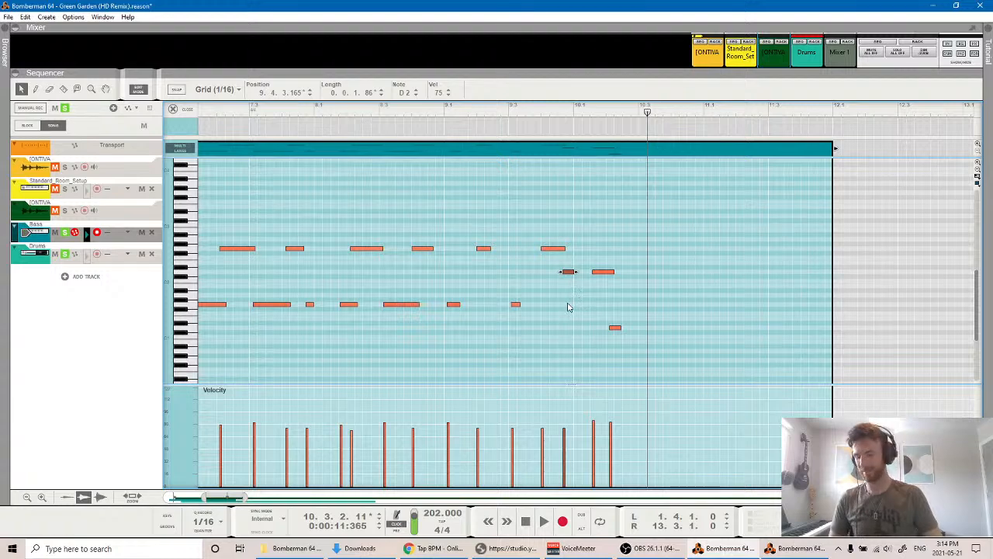
# Shift the first two bass notes slightly earlier, the G1 to about 2.4.4.227 and the G2 to about 3.2.1.28, and play the phrase.
pyautogui.hscroll(-10, 567, 308)
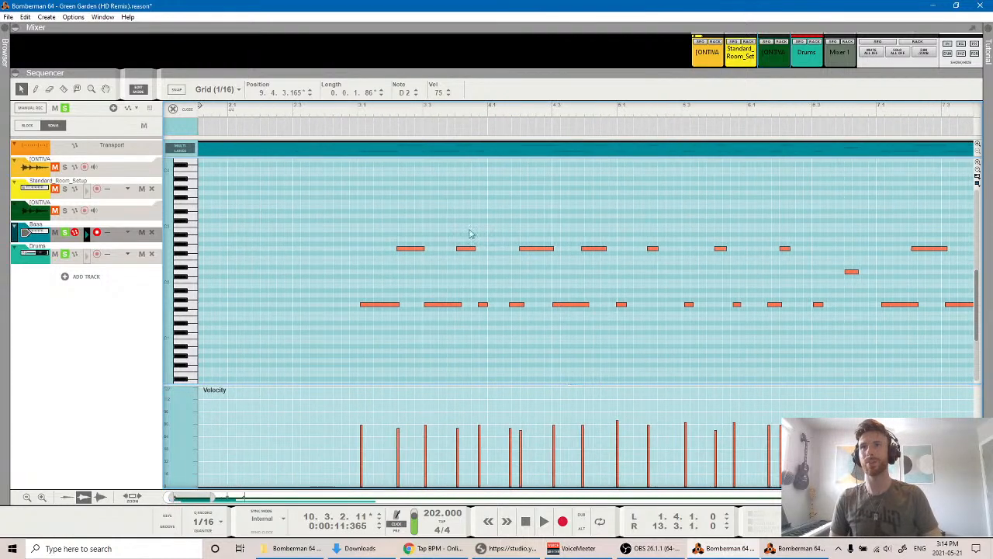
pyautogui.click(351, 113)
pyautogui.moveTo(377, 309); pyautogui.dragTo(375, 310)
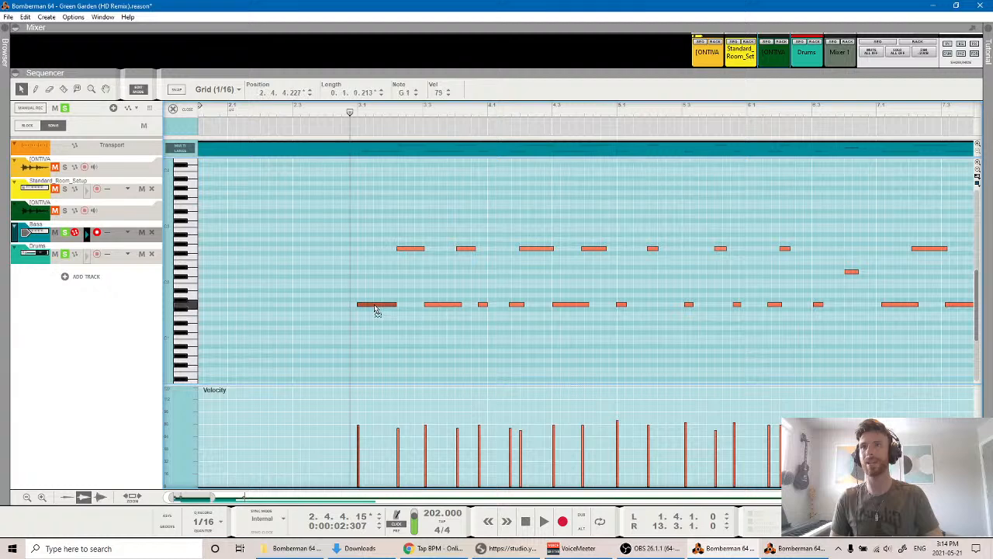
pyautogui.press('space')
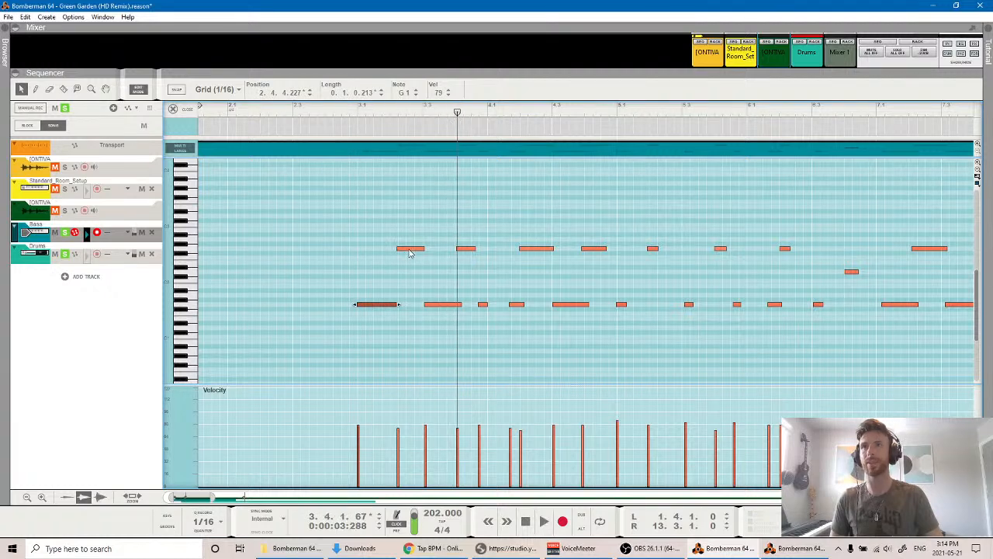
pyautogui.click(410, 250)
pyautogui.moveTo(405, 253); pyautogui.dragTo(401, 254)
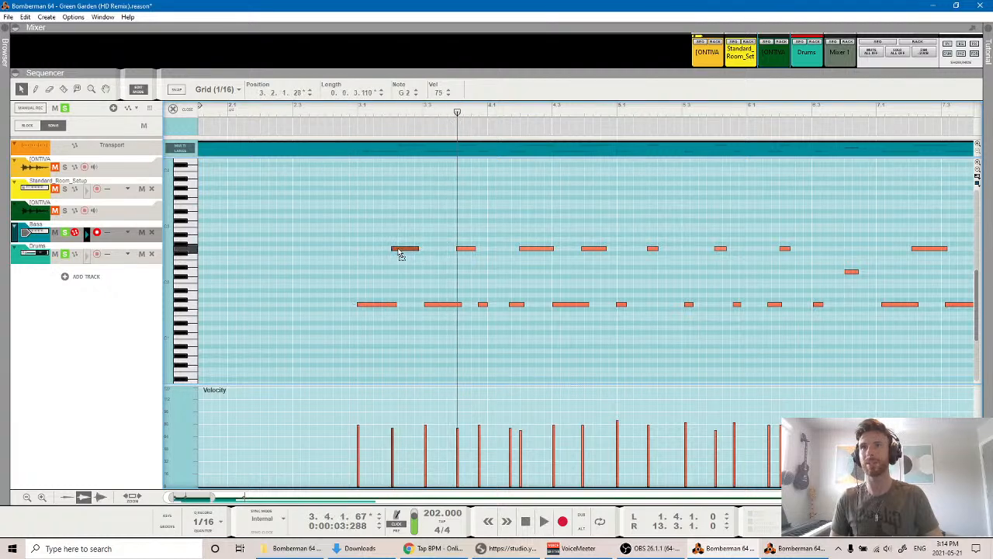
pyautogui.click(339, 116)
pyautogui.press('space')
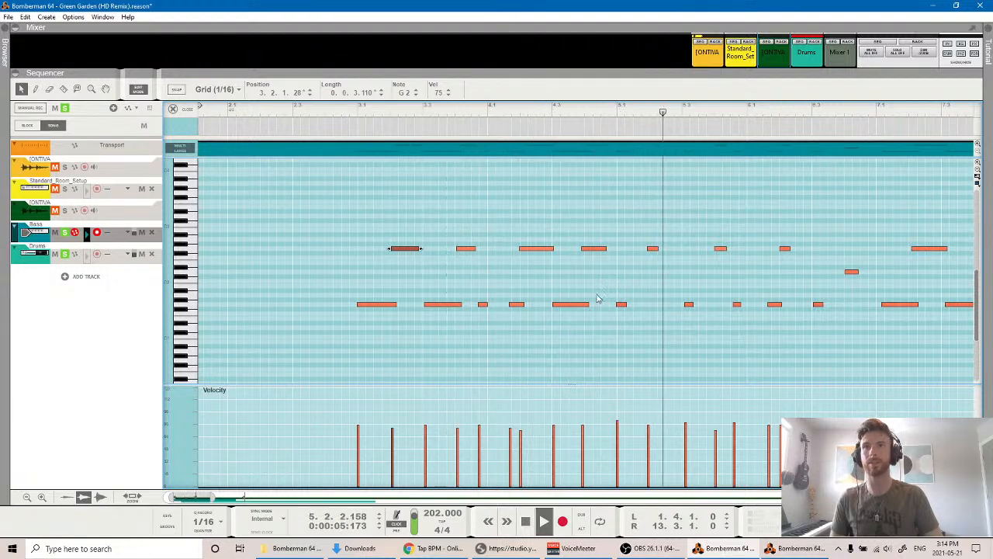
# Move the last G2 note of bar 4 to about 4.3.4.227 and play the bass from just before bar 3 into bar 7.
pyautogui.moveTo(595, 253); pyautogui.dragTo(598, 255)
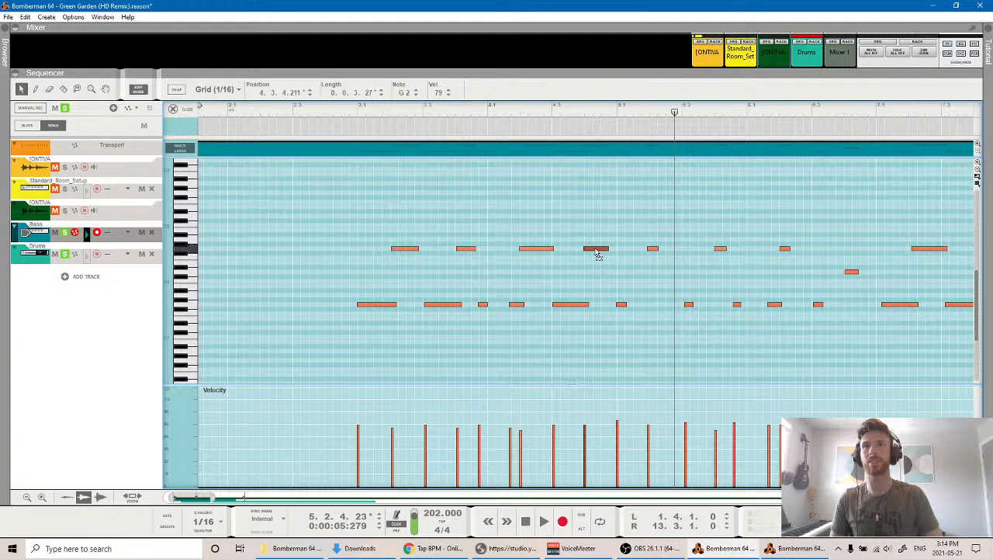
pyautogui.moveTo(356, 115); pyautogui.dragTo(350, 117)
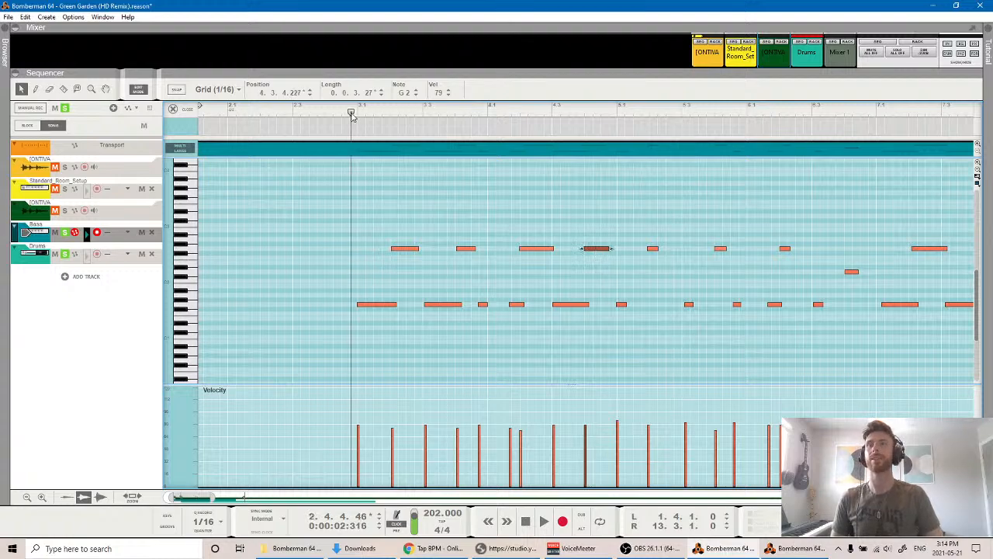
pyautogui.press('space')
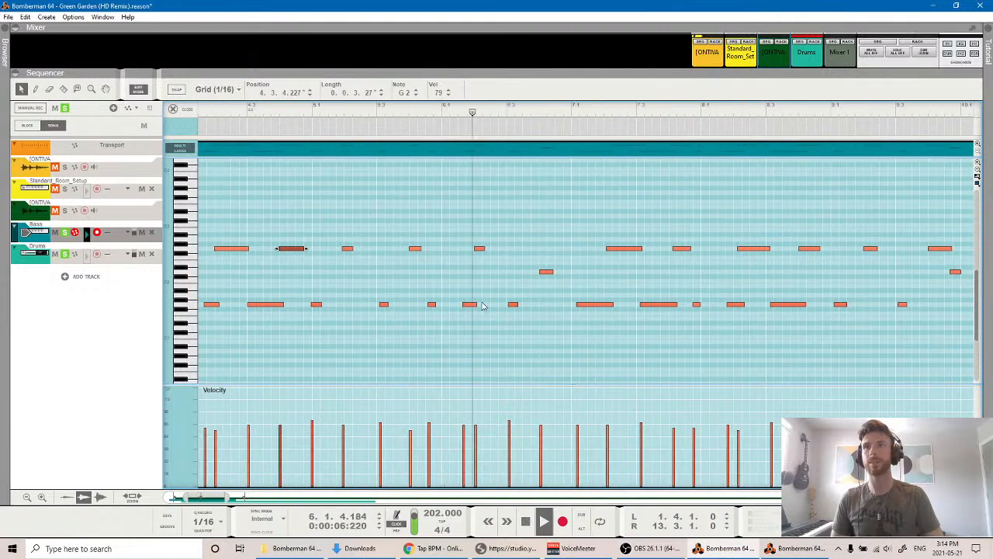
pyautogui.press('space')
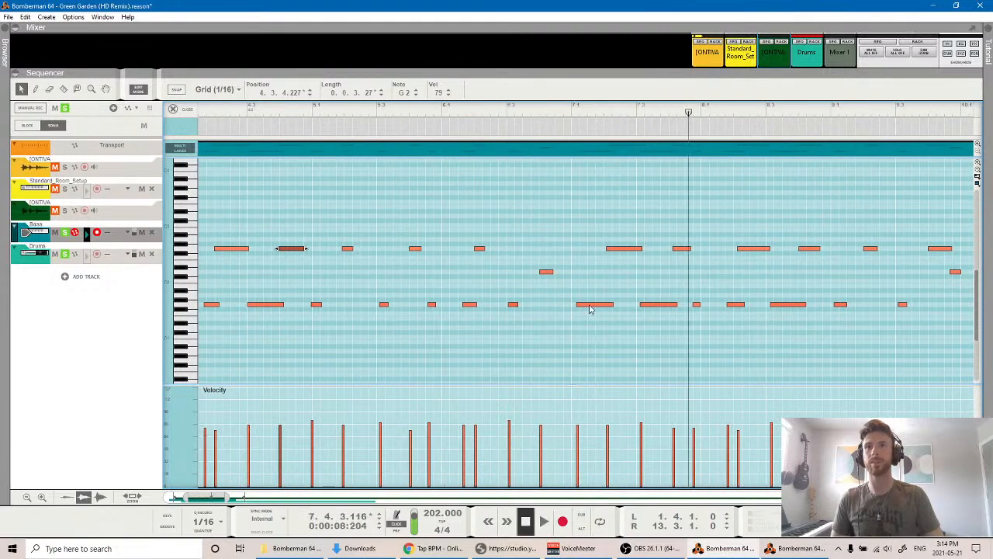
# Nudge the first four bass notes of bar 7 earlier, to about 7.1.1.9, 7.2.1.7, 7.3.1.36 and 7.4.1.16, and play them back.
pyautogui.moveTo(588, 305); pyautogui.dragTo(583, 309)
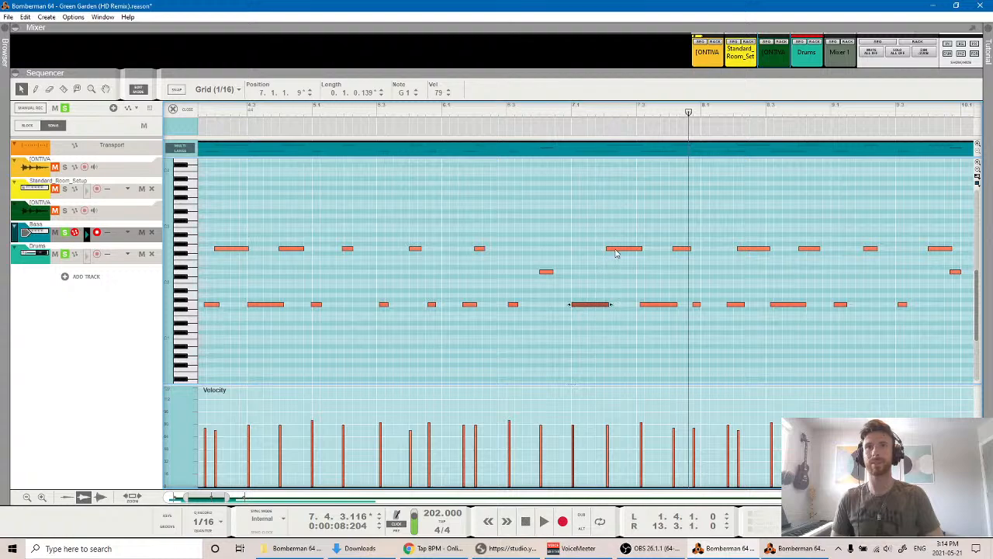
pyautogui.moveTo(614, 252); pyautogui.dragTo(613, 253)
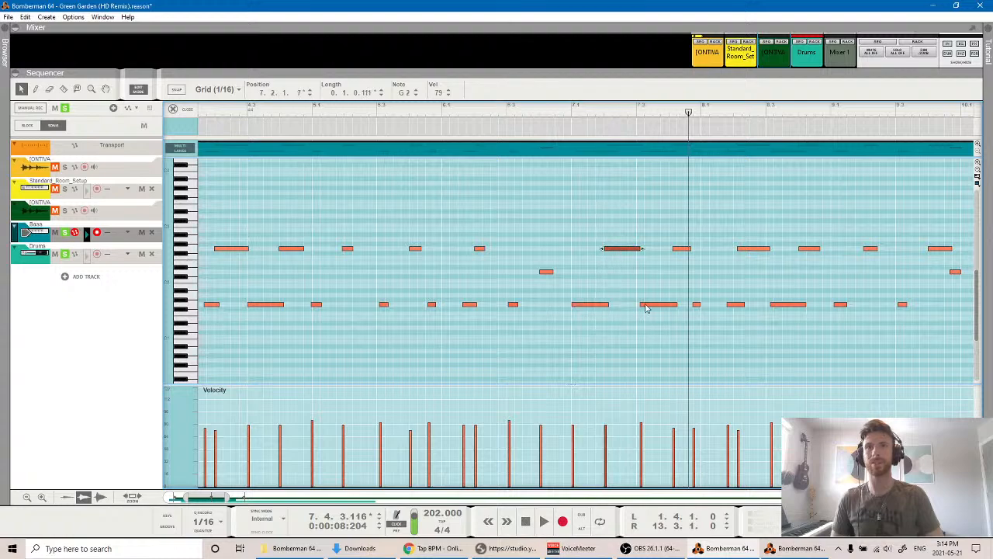
pyautogui.click(646, 307)
pyautogui.hscroll(5, 654, 339)
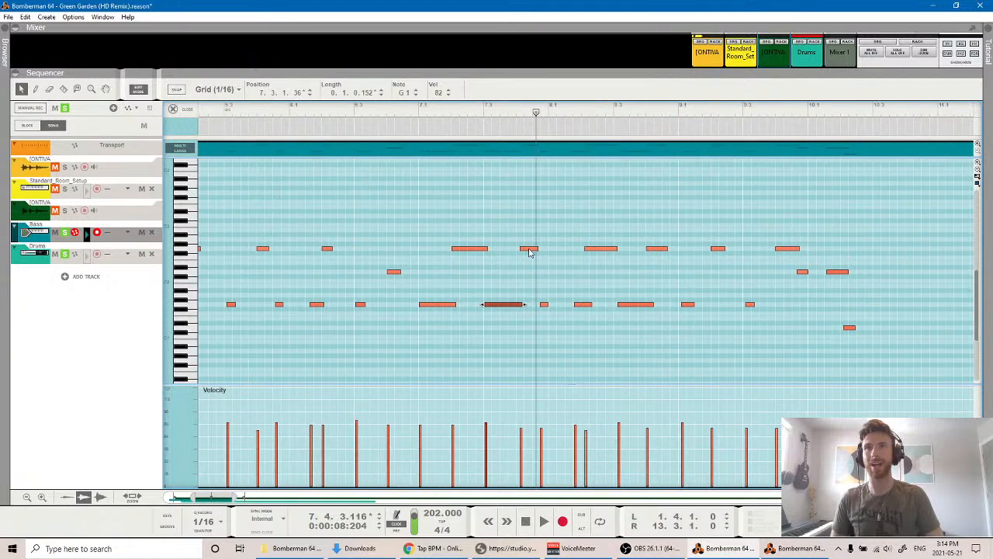
pyautogui.moveTo(530, 252); pyautogui.dragTo(527, 254)
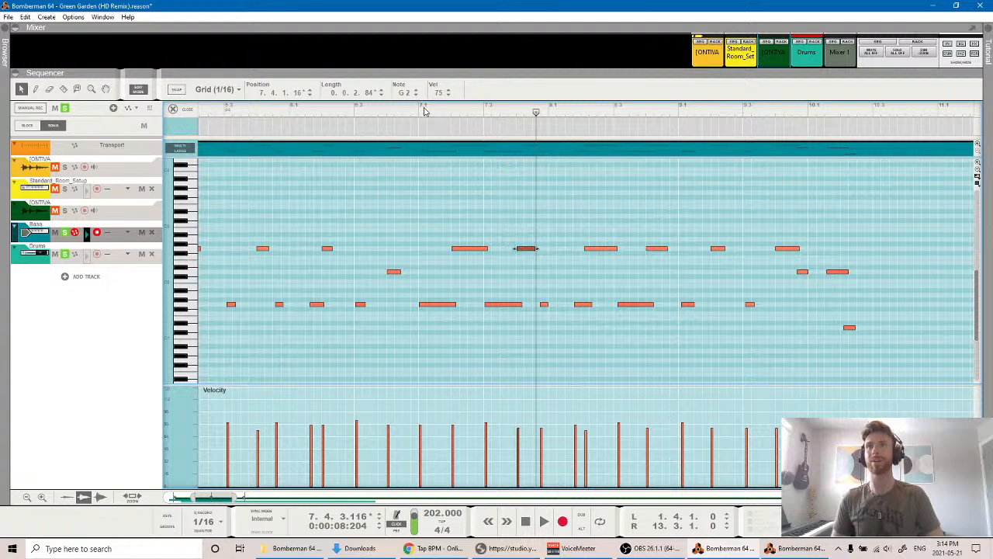
pyautogui.click(399, 110)
pyautogui.press('space')
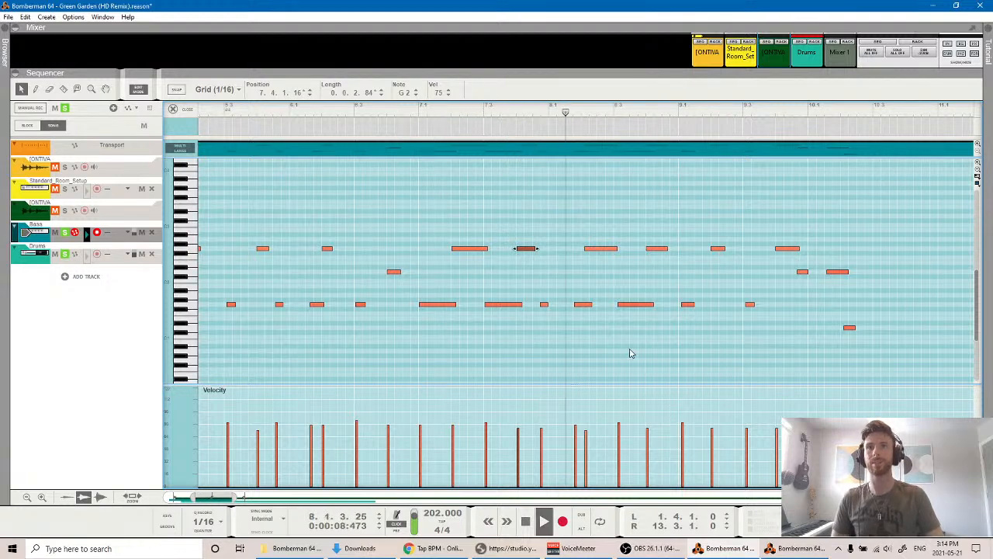
pyautogui.press('space')
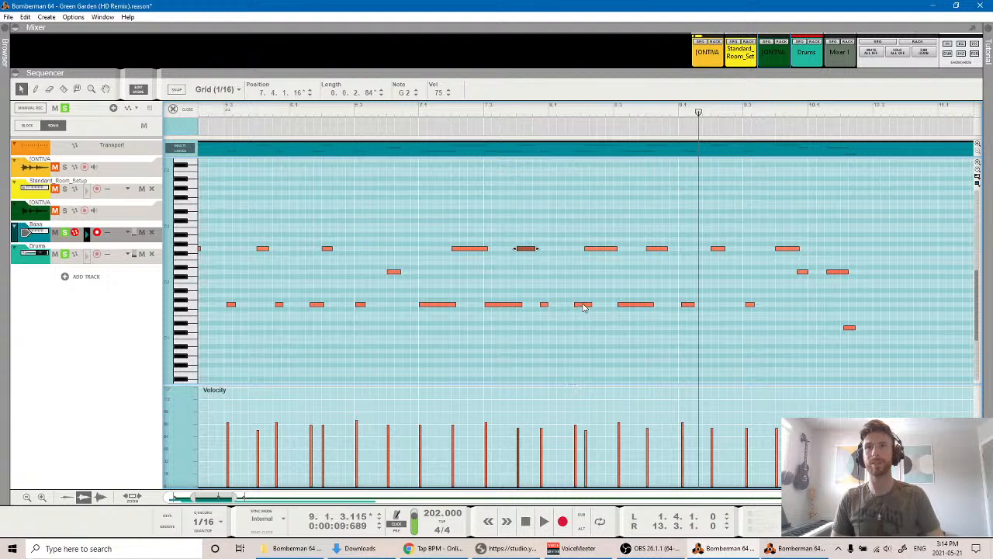
# Shift the two G1 notes and the G2 note in the middle of bar 8 earlier together, starting at about 8.1.3.177, and play the result.
pyautogui.click(584, 305)
pyautogui.moveTo(628, 336); pyautogui.dragTo(574, 247)
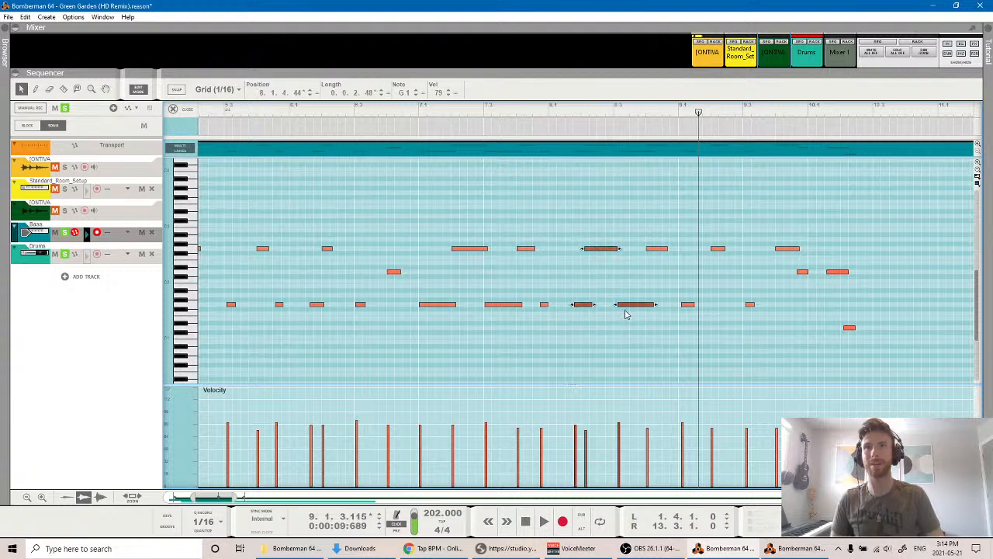
pyautogui.moveTo(627, 310); pyautogui.dragTo(624, 309)
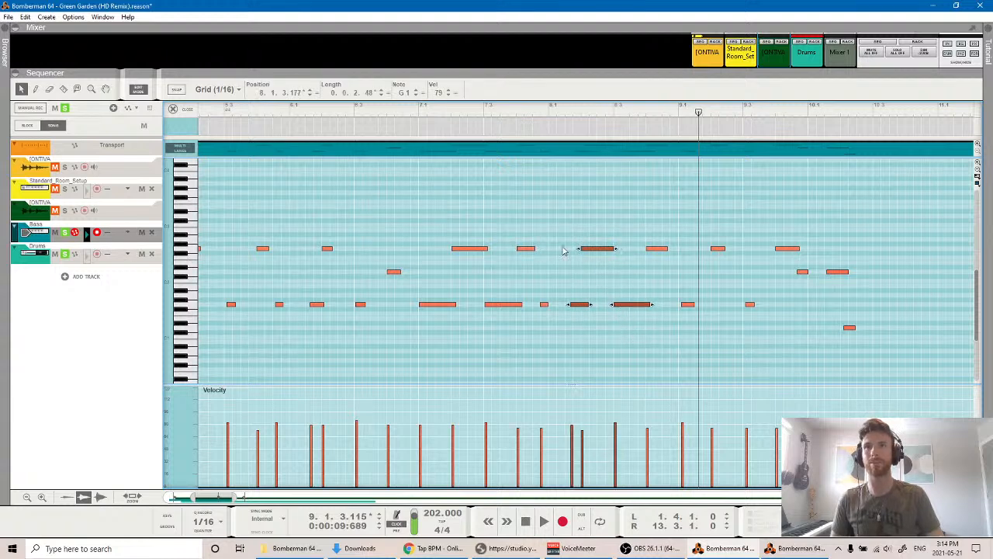
pyautogui.click(475, 110)
pyautogui.press('space')
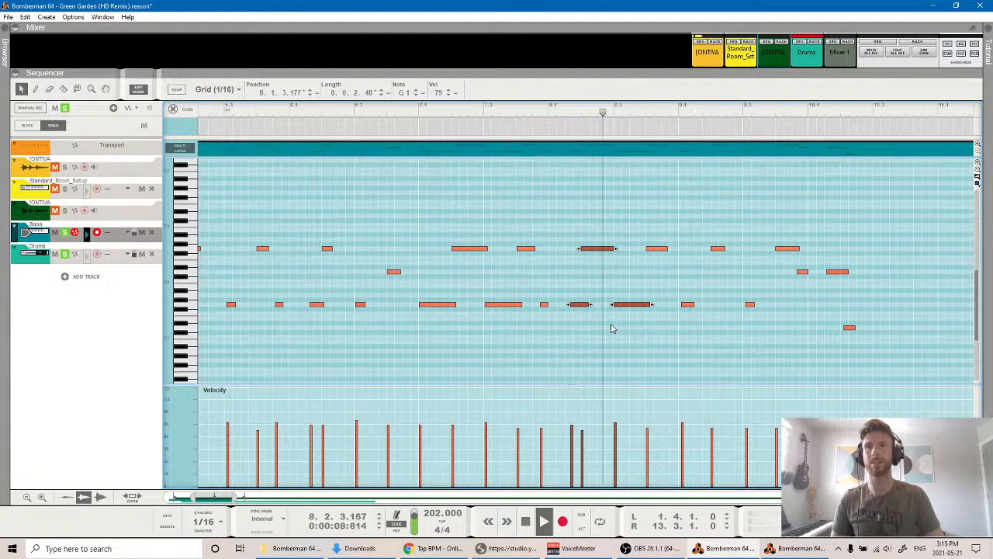
pyautogui.click(663, 351)
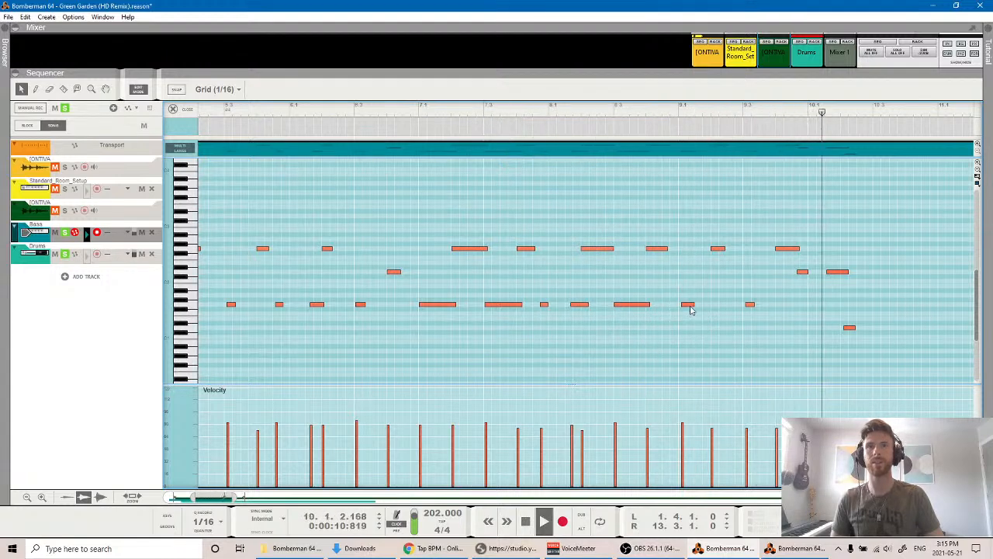
pyautogui.press('space')
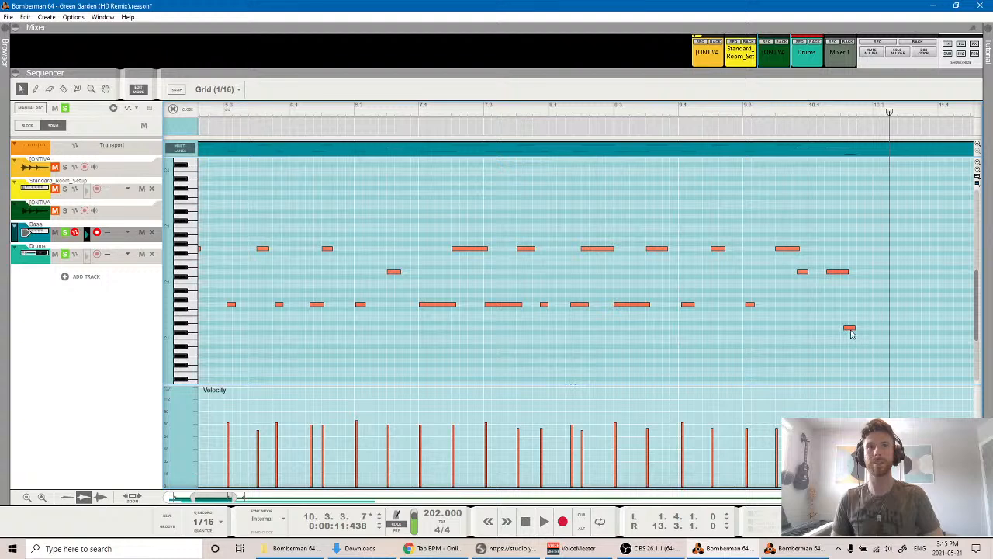
# Nudge the final D1 note and the G1 note at the start of bar 9 slightly earlier, and save the song.
pyautogui.click(849, 329)
pyautogui.moveTo(690, 308); pyautogui.dragTo(687, 309)
pyautogui.click(701, 294)
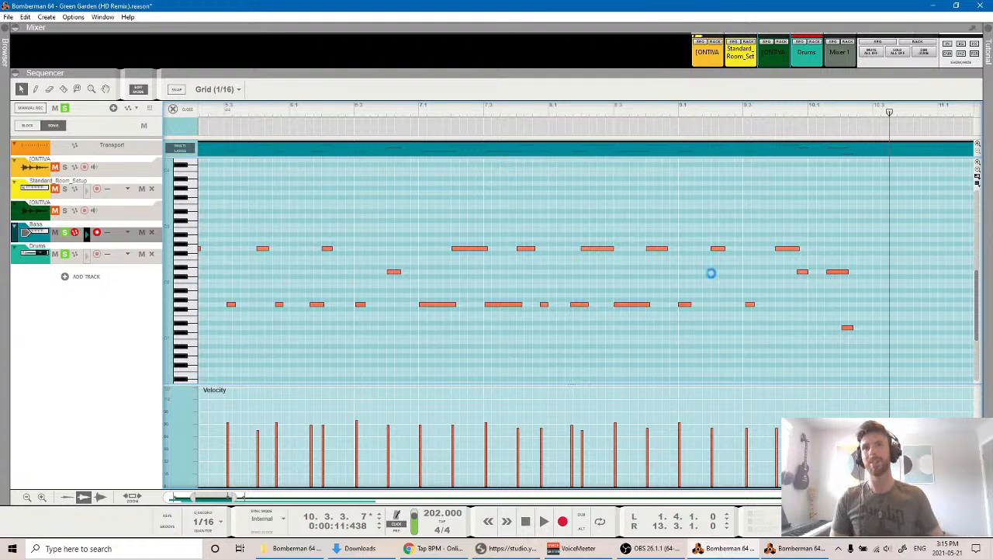
# Play the opening from just before bar 3, place the short G1 note late in bar 3 at about 3.4.3.167, and continue playback.
pyautogui.hscroll(-10, 567, 328)
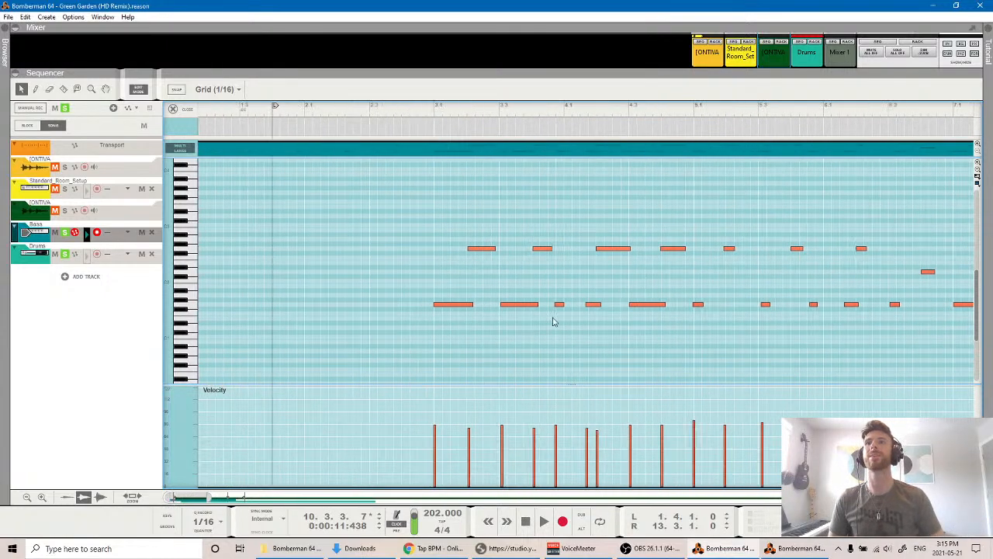
pyautogui.click(415, 113)
pyautogui.press('space')
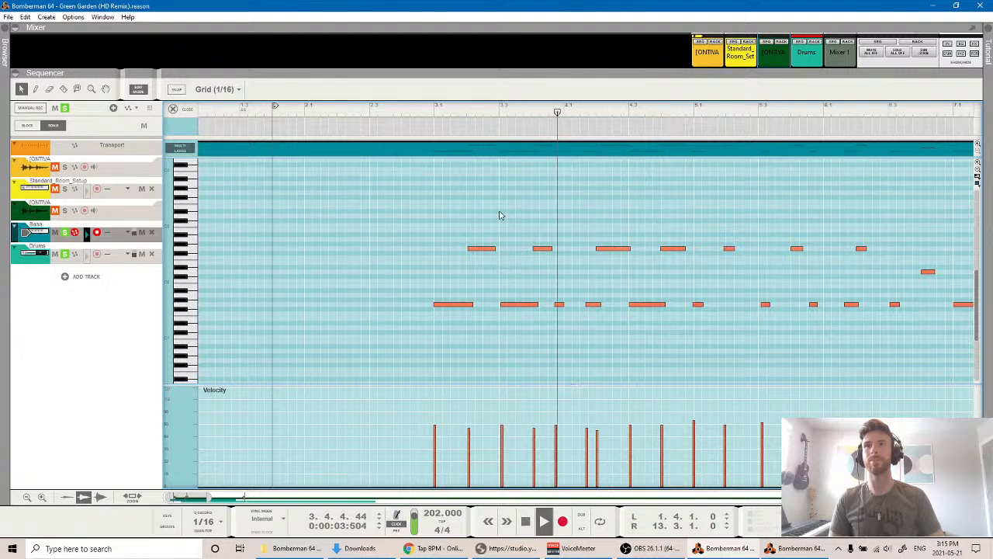
pyautogui.press('space')
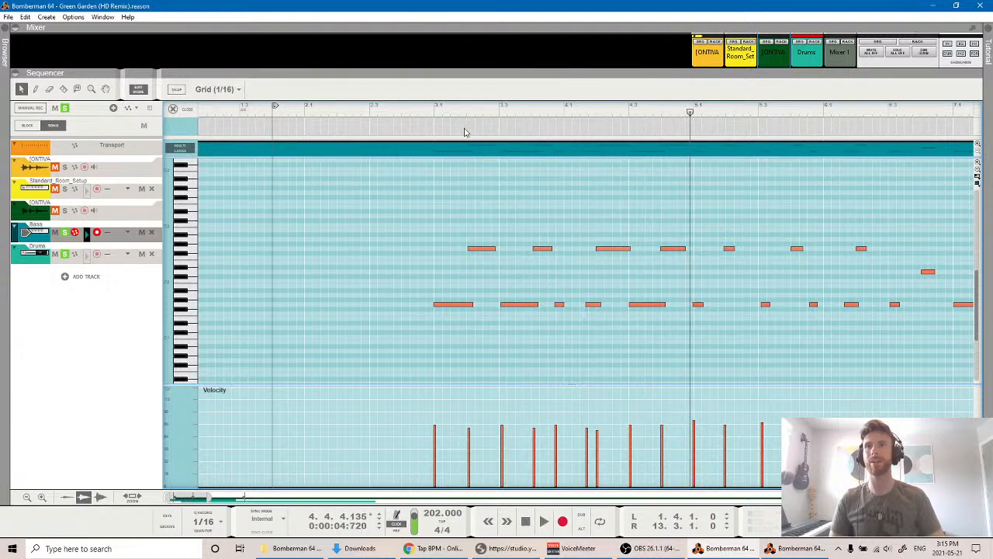
pyautogui.click(422, 113)
pyautogui.click(418, 114)
pyautogui.press('space')
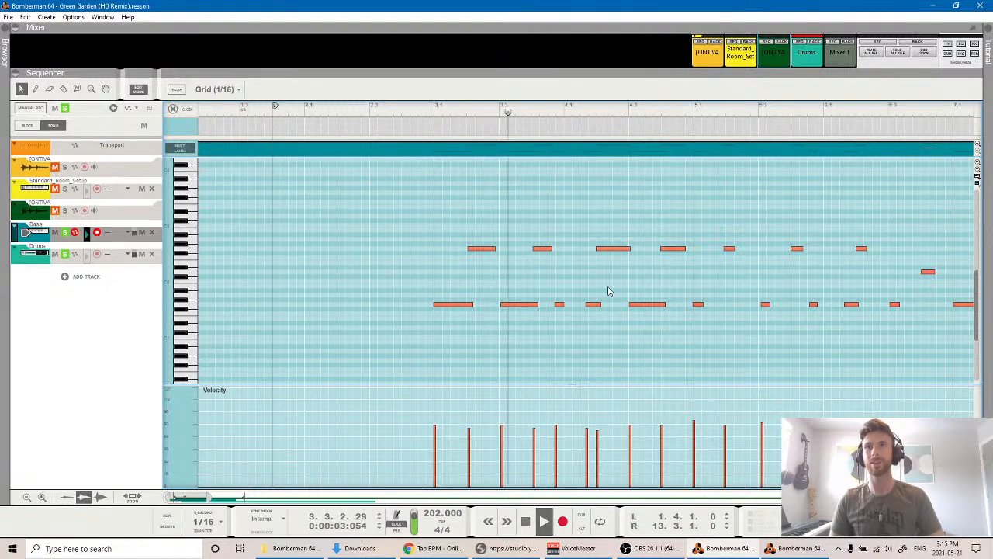
pyautogui.press('space')
pyautogui.click(560, 305)
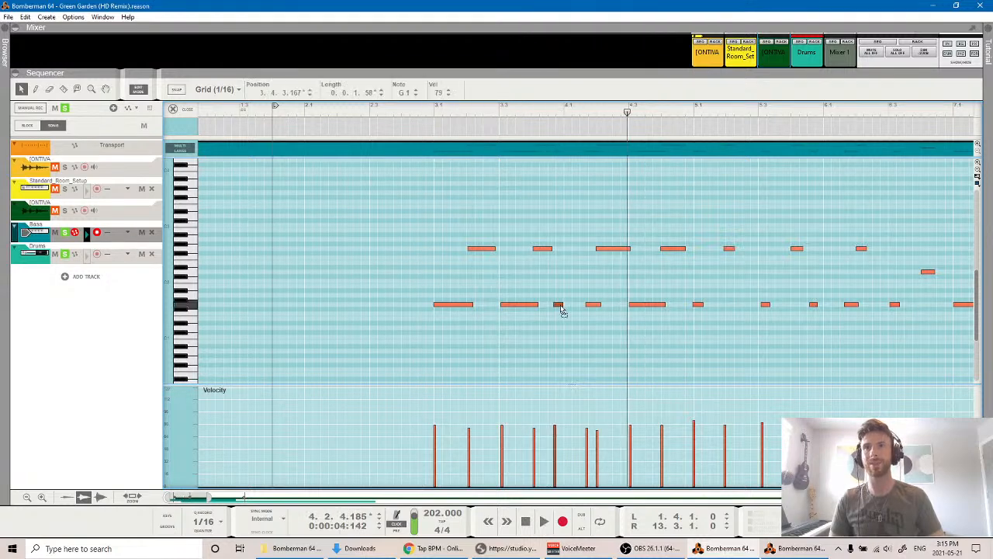
pyautogui.moveTo(561, 309); pyautogui.dragTo(562, 313)
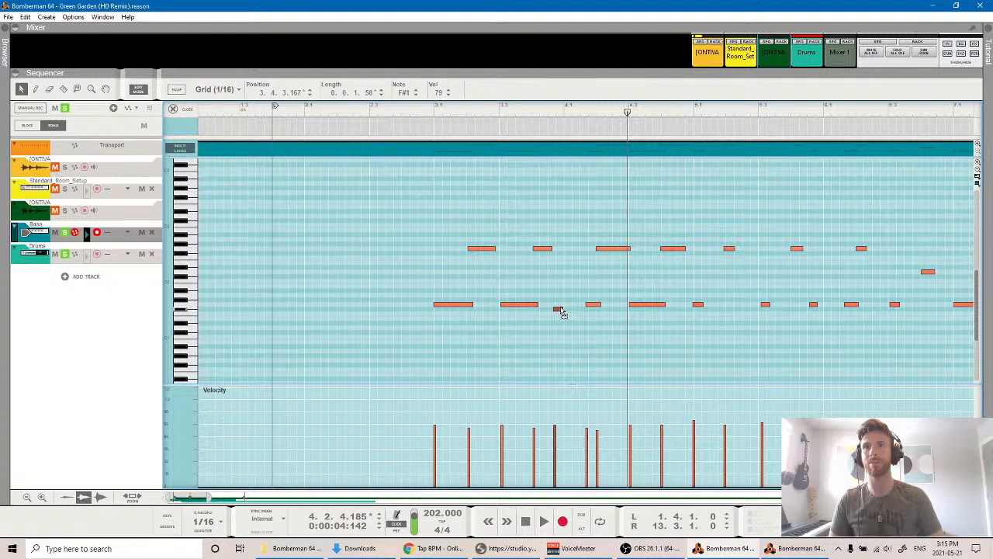
pyautogui.press('space')
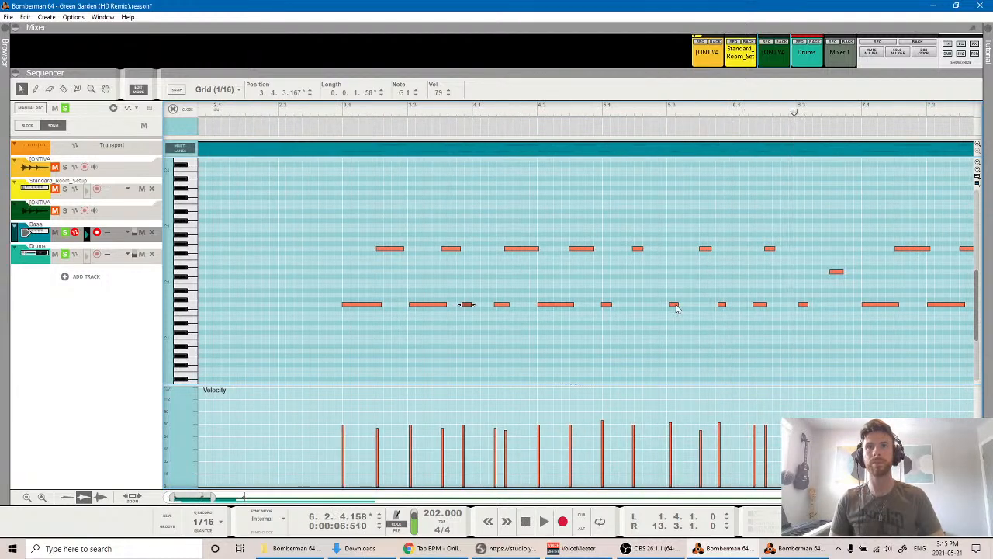
# Move the G1 note at 5.3 slightly earlier and the short G1 after it to about 5.4.3.71, playing the phrase to check.
pyautogui.moveTo(676, 308); pyautogui.dragTo(723, 312)
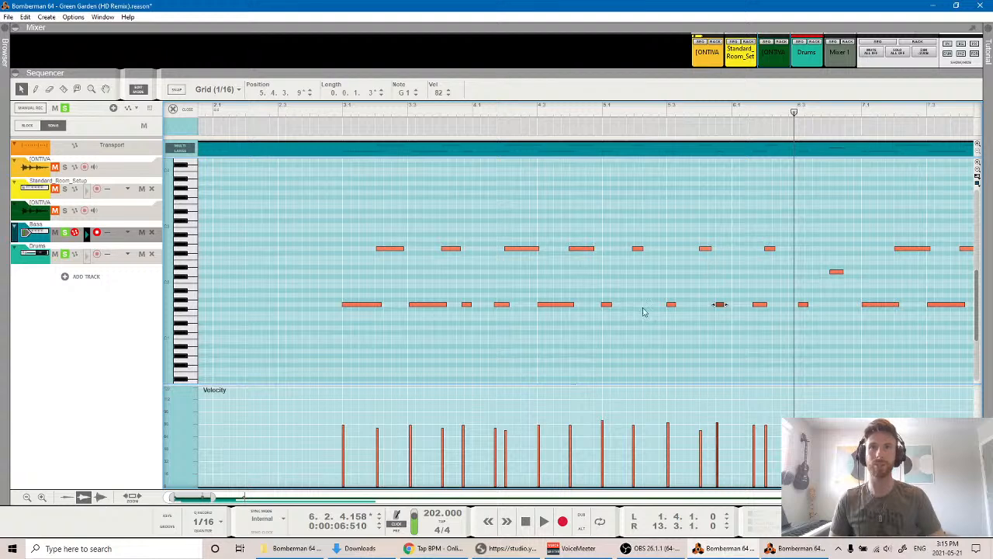
pyautogui.click(335, 111)
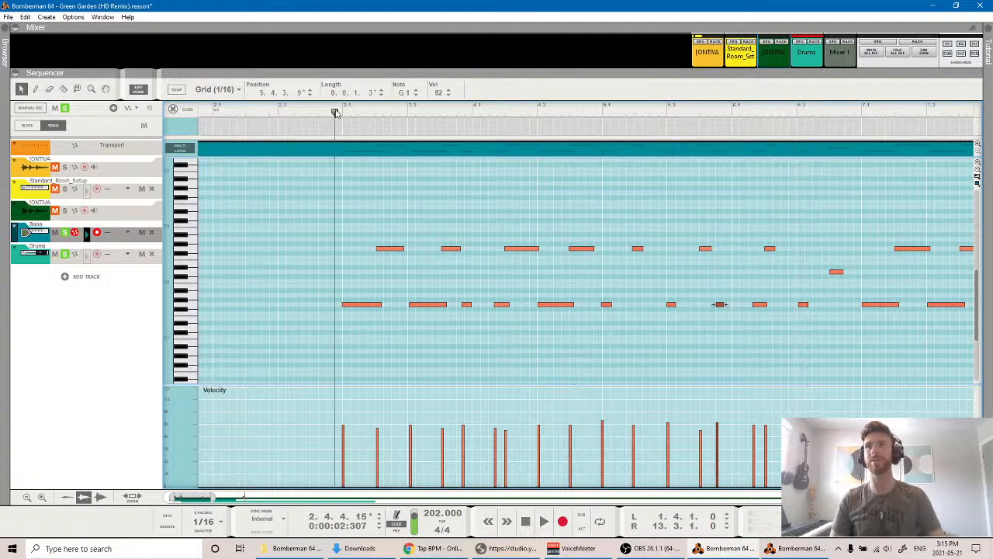
pyautogui.press('space')
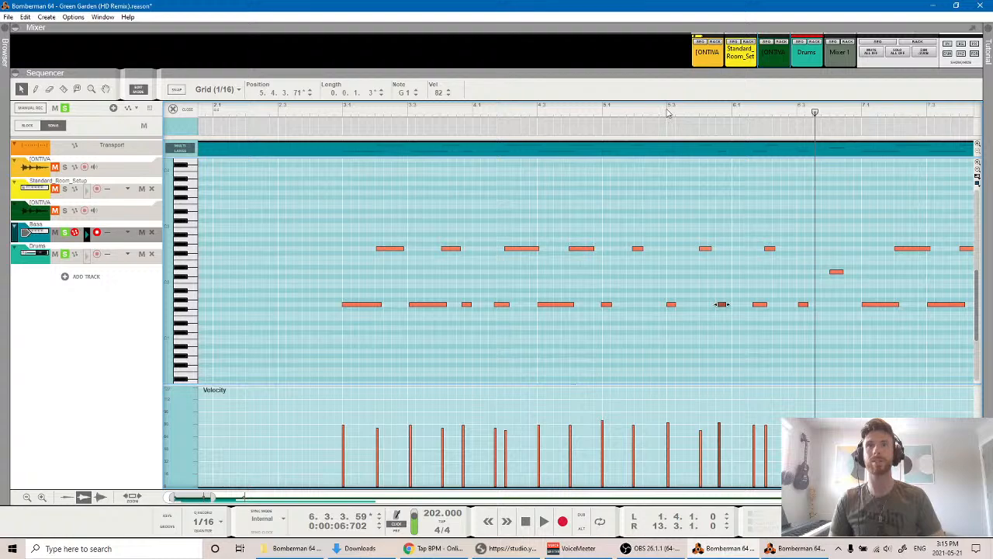
# Play the bass from just before bar 3 into bar 8 and shift the short G1 note late in bar 7 to about 7.4.4.44.
pyautogui.moveTo(667, 112); pyautogui.dragTo(336, 111)
pyautogui.press('space')
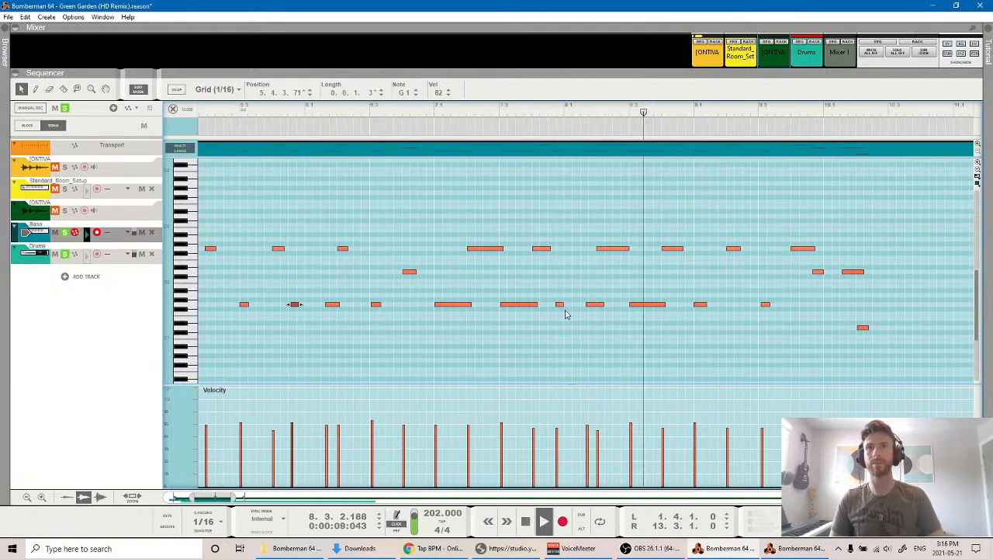
pyautogui.click(560, 305)
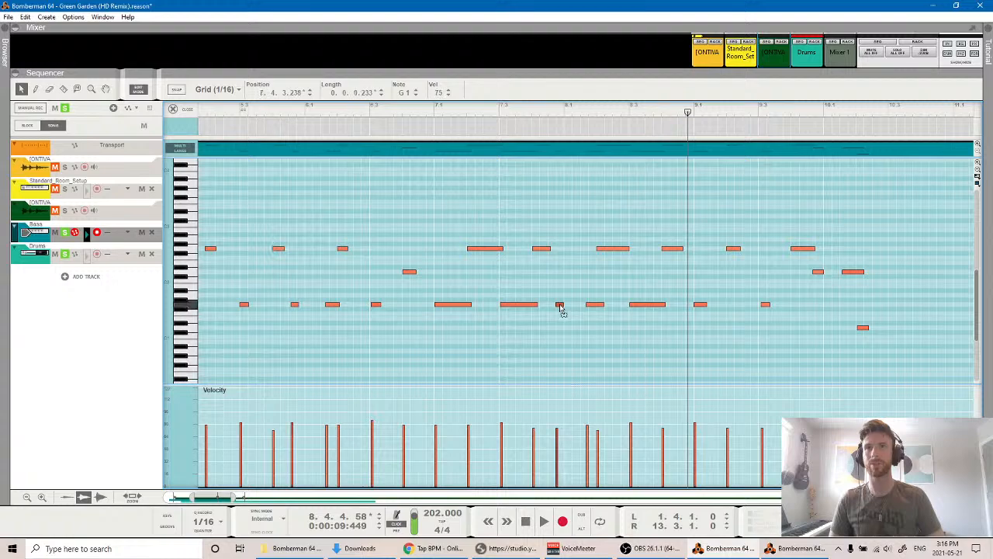
pyautogui.moveTo(558, 309); pyautogui.dragTo(559, 305)
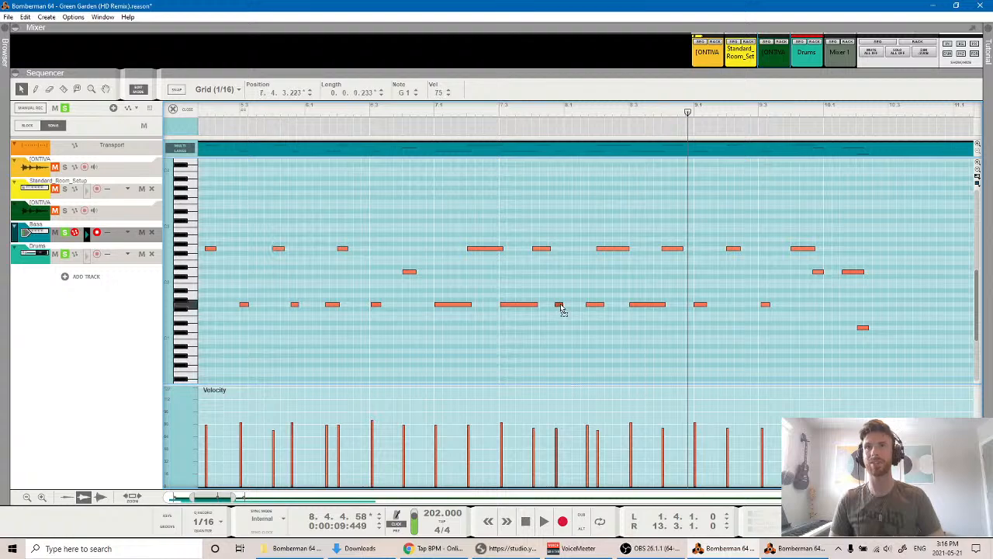
pyautogui.hscroll(-5, 544, 310)
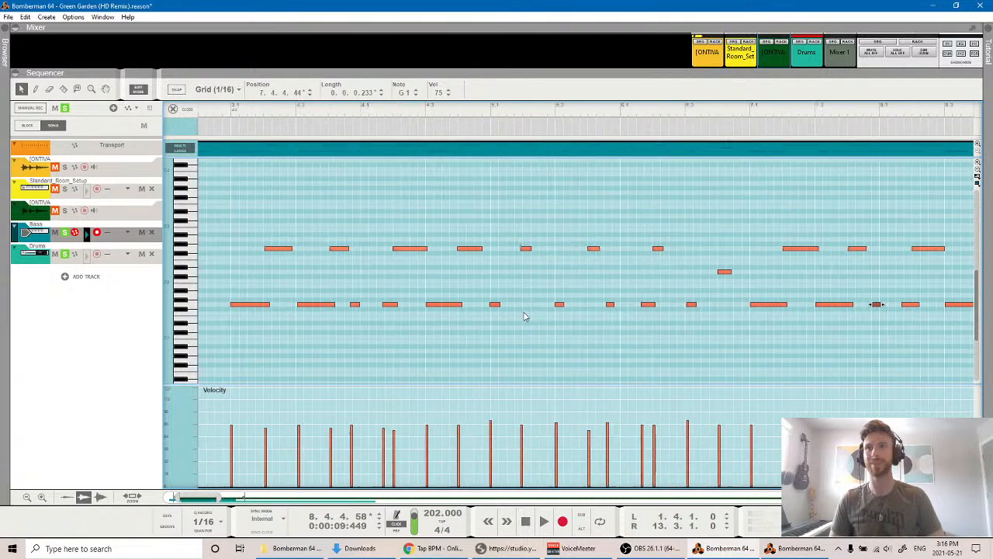
# Play the bass phrase around bars 7 and 8, move the G1 note just after 8.1 to 8.1.3.238, and replay it.
pyautogui.click(312, 120)
pyautogui.press('space')
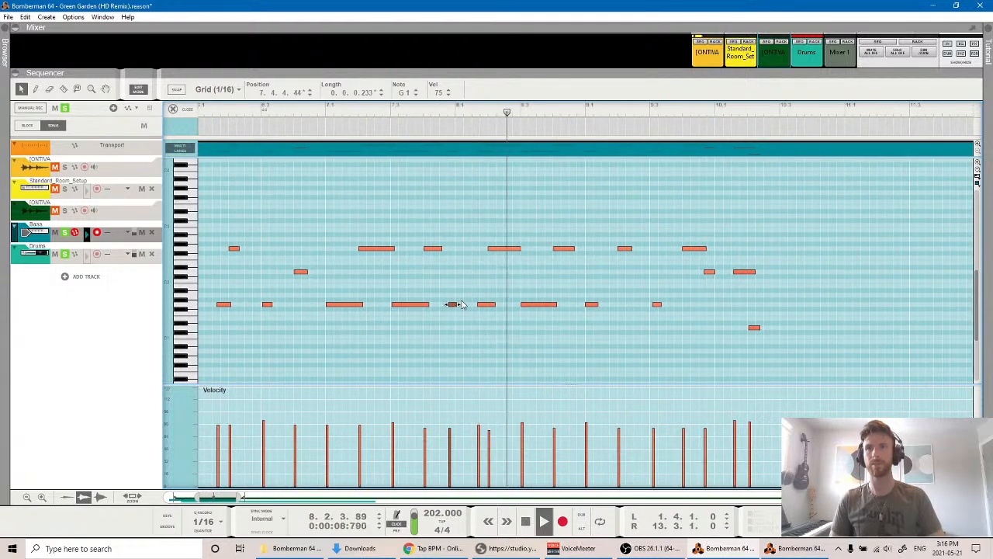
pyautogui.click(490, 306)
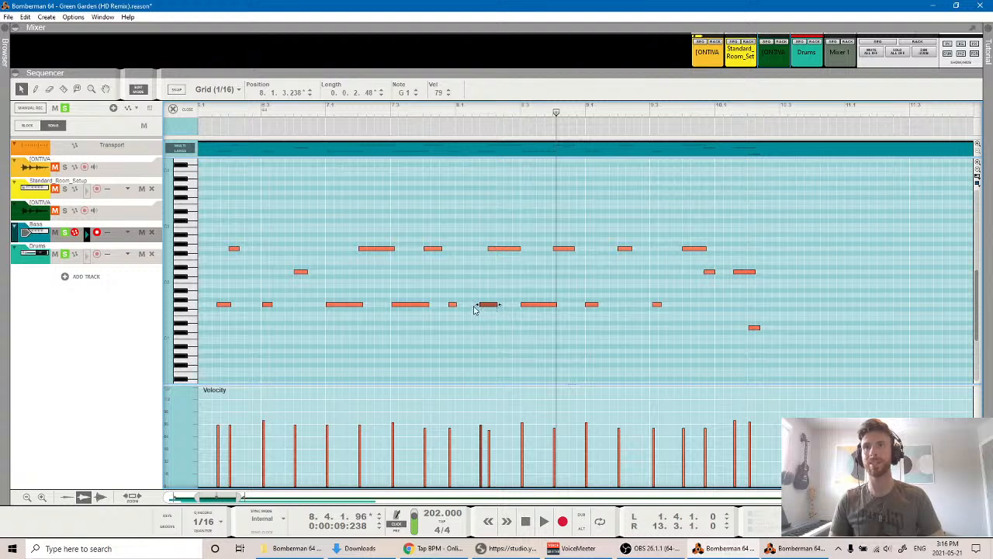
pyautogui.click(254, 116)
pyautogui.press('space')
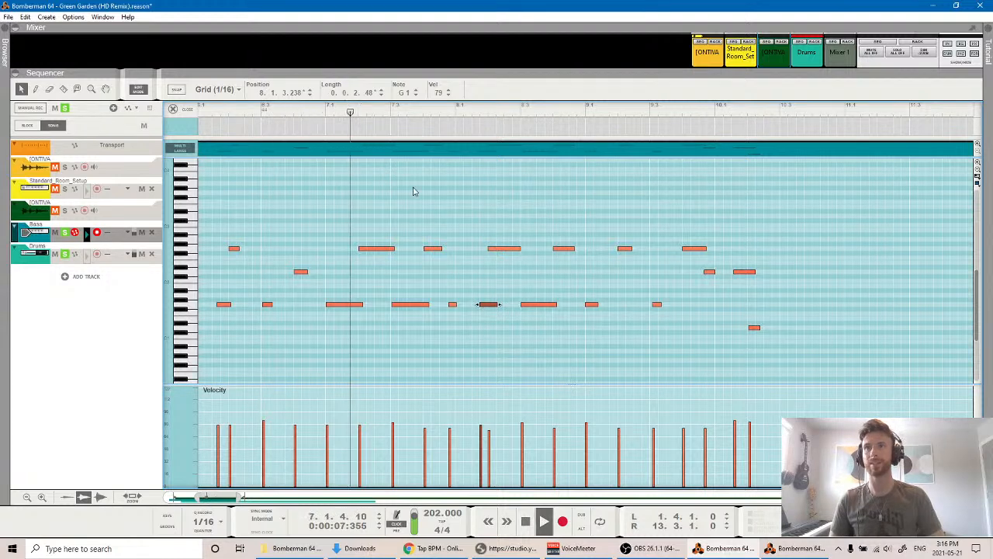
pyautogui.press('space')
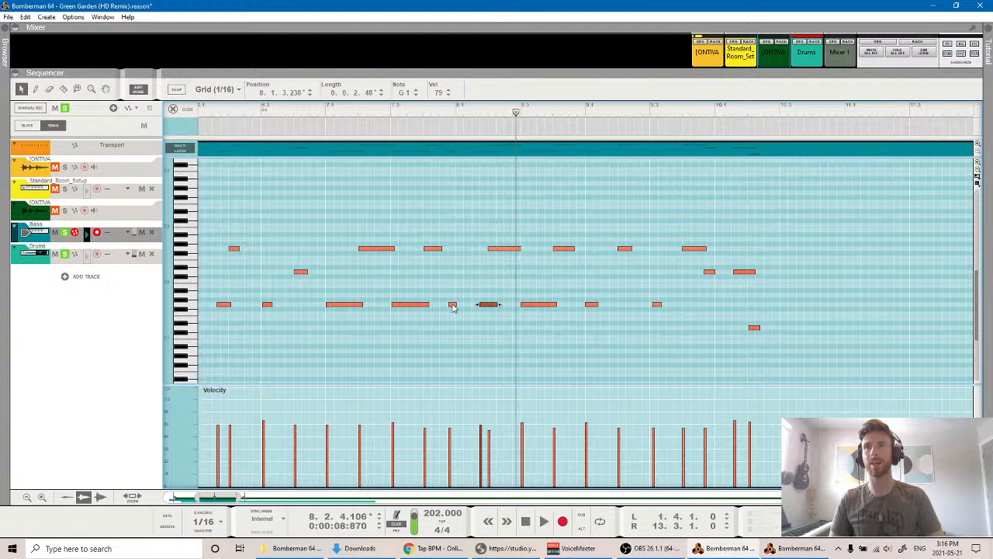
# Move the short G1 note late in bar 7 to 7.4.3.238 and play the phrase to check its timing.
pyautogui.click(453, 306)
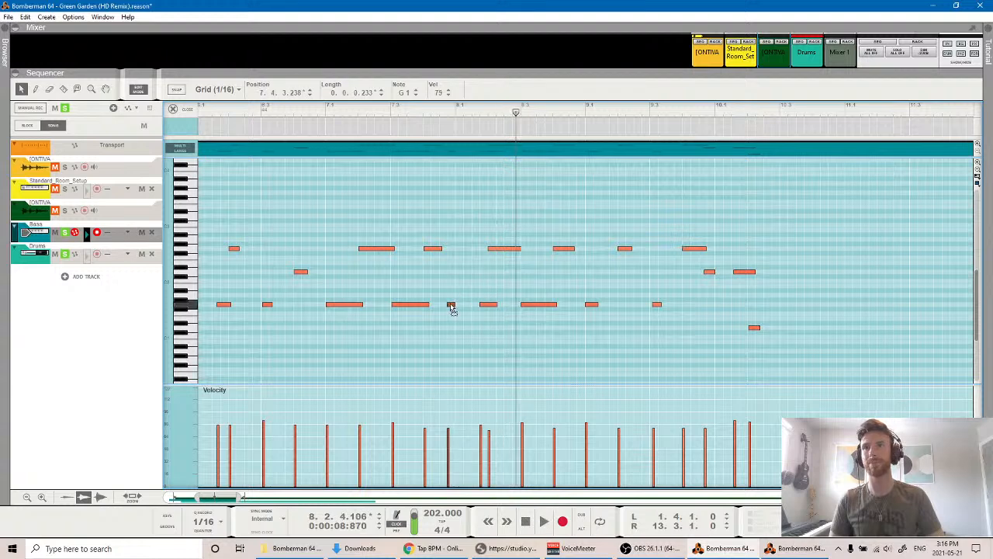
pyautogui.click(326, 110)
pyautogui.press('space')
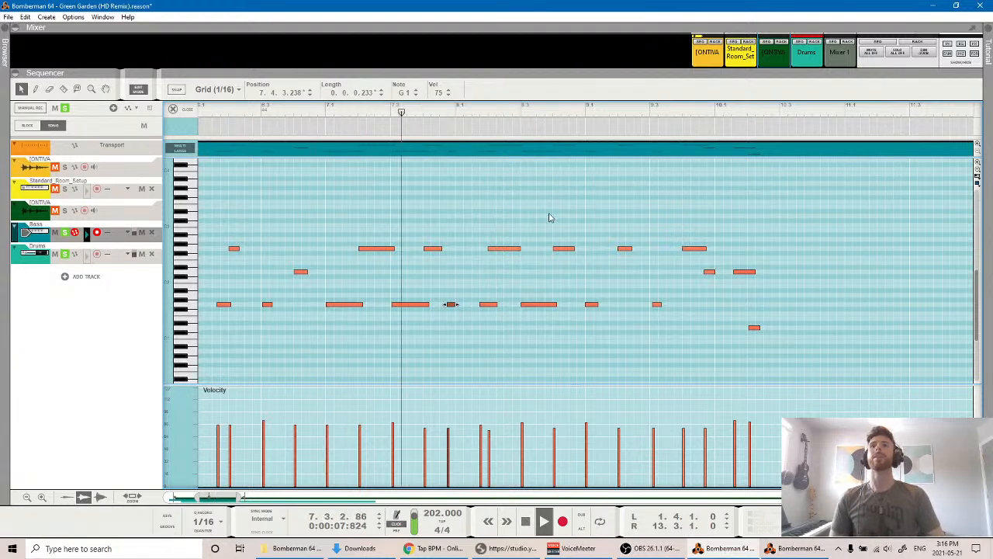
pyautogui.press('space')
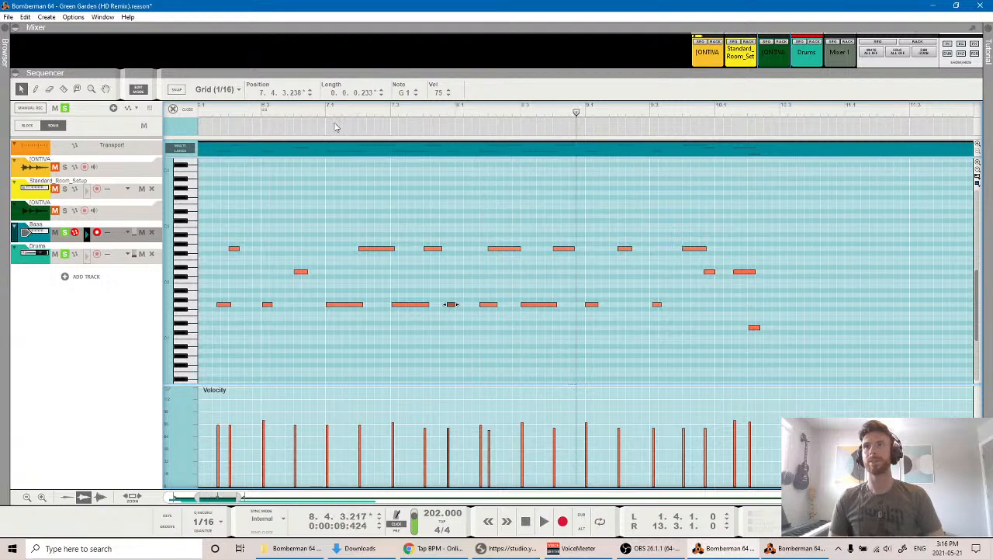
# Replay the phrase, nudge the short G1 late in bar 7 to 7.4.3.207, play on into bar 10, and save the song.
pyautogui.click(292, 113)
pyautogui.moveTo(288, 115); pyautogui.dragTo(253, 113)
pyautogui.press('space')
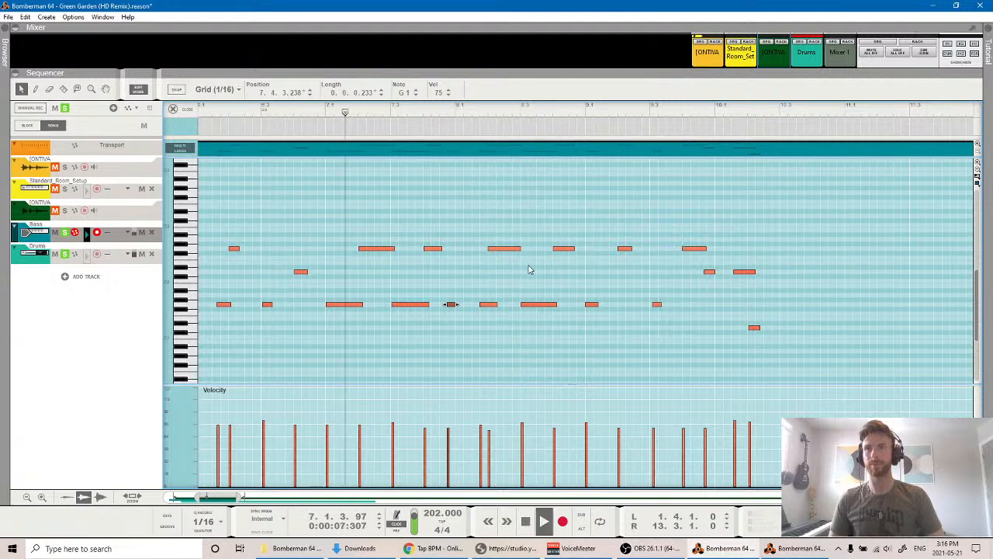
pyautogui.press('space')
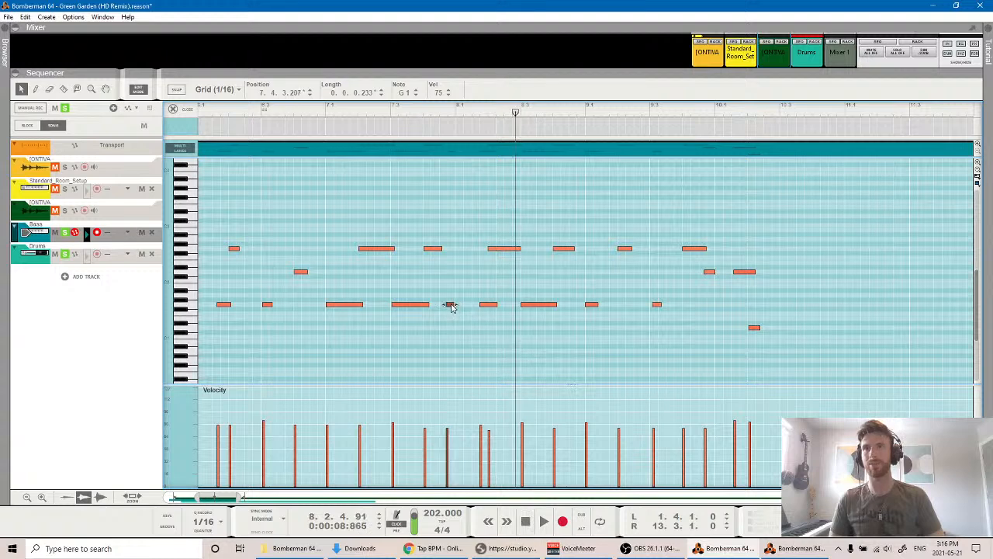
pyautogui.click(451, 305)
pyautogui.press('space')
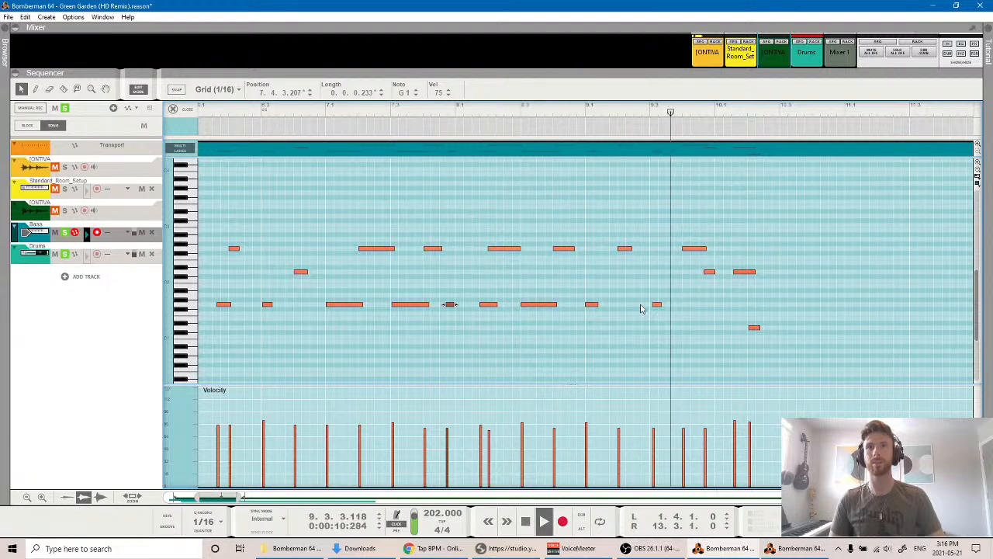
pyautogui.press('space')
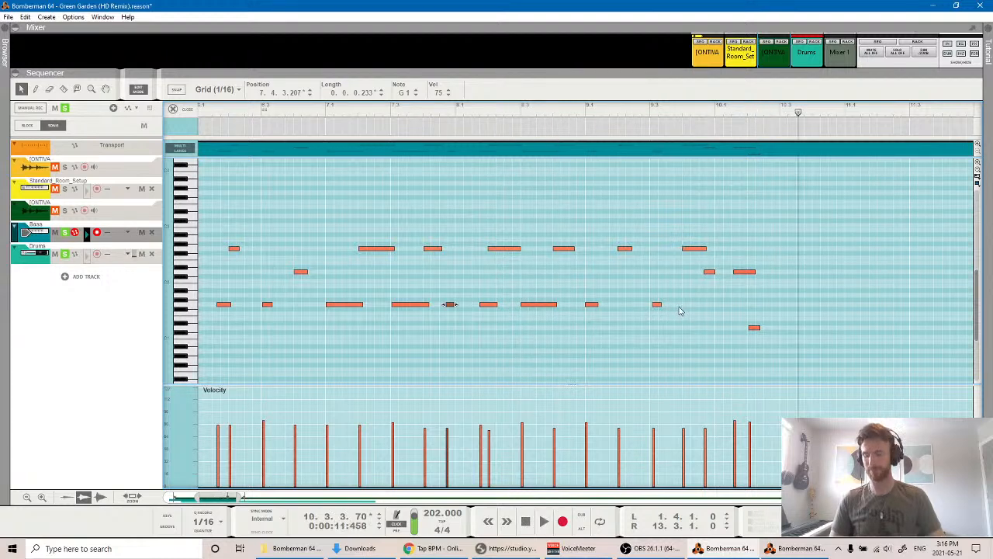
# Play the bass line from just before 6.3 into bar 10 to check the adjusted notes.
pyautogui.moveTo(251, 110); pyautogui.dragTo(246, 112)
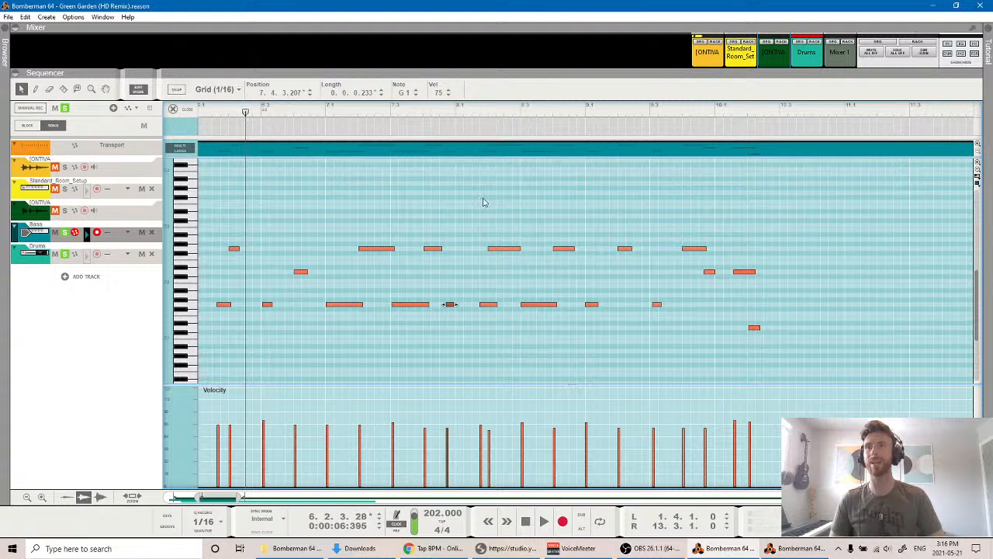
pyautogui.press('space')
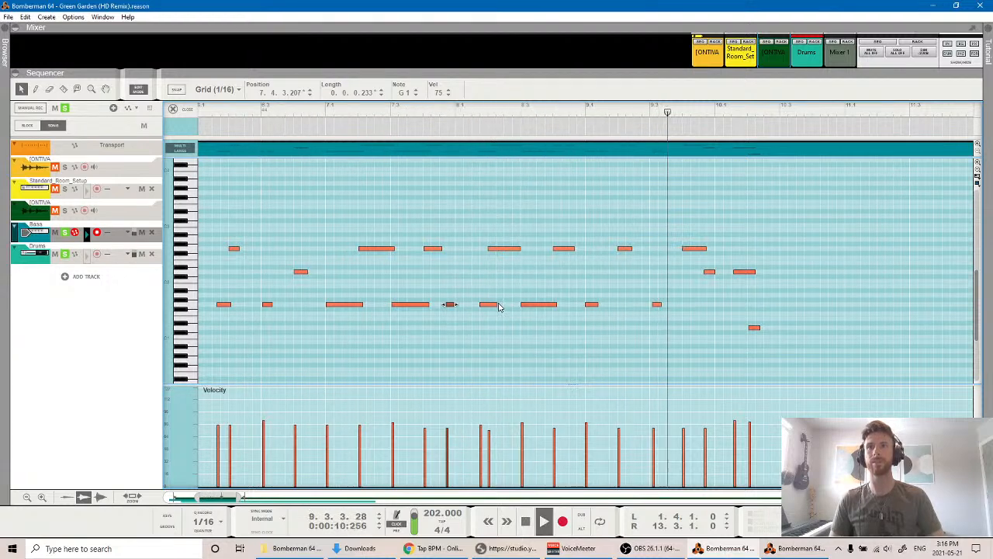
pyautogui.hscroll(-4, 493, 310)
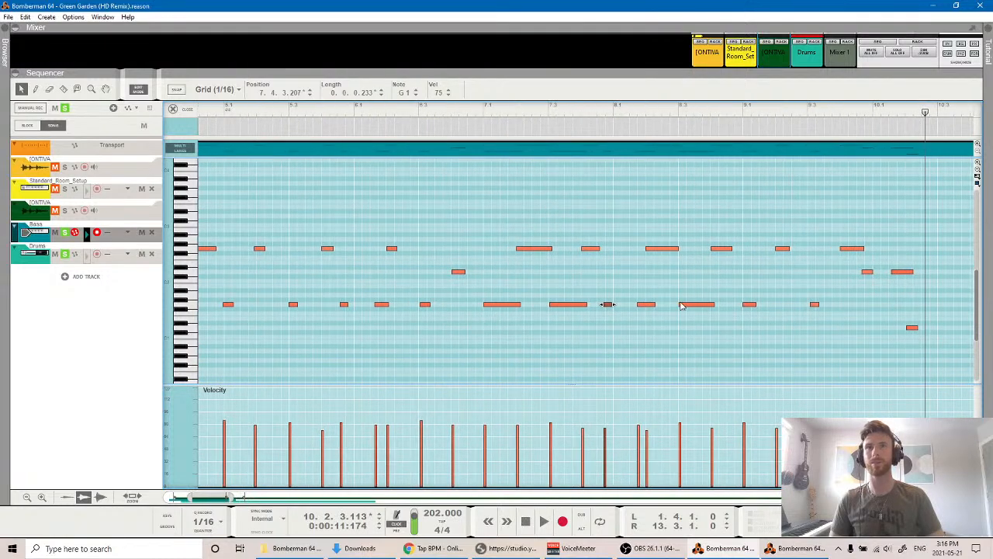
# Play the opening from just before bar 3, and move the G1 note just after 8.1 to 8.1.3.208.
pyautogui.click(650, 308)
pyautogui.hscroll(-6, 545, 308)
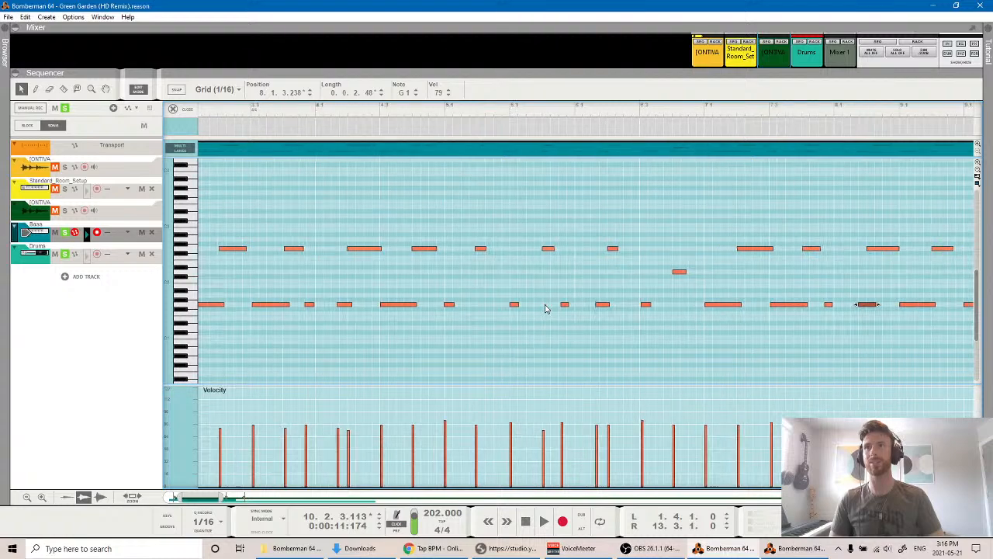
pyautogui.hscroll(-1, 545, 308)
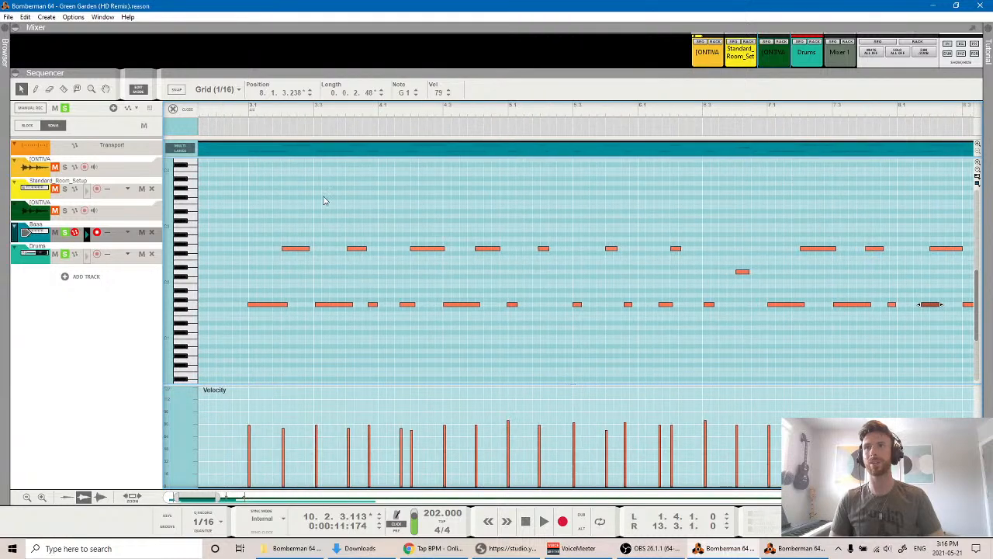
pyautogui.click(235, 111)
pyautogui.press('space')
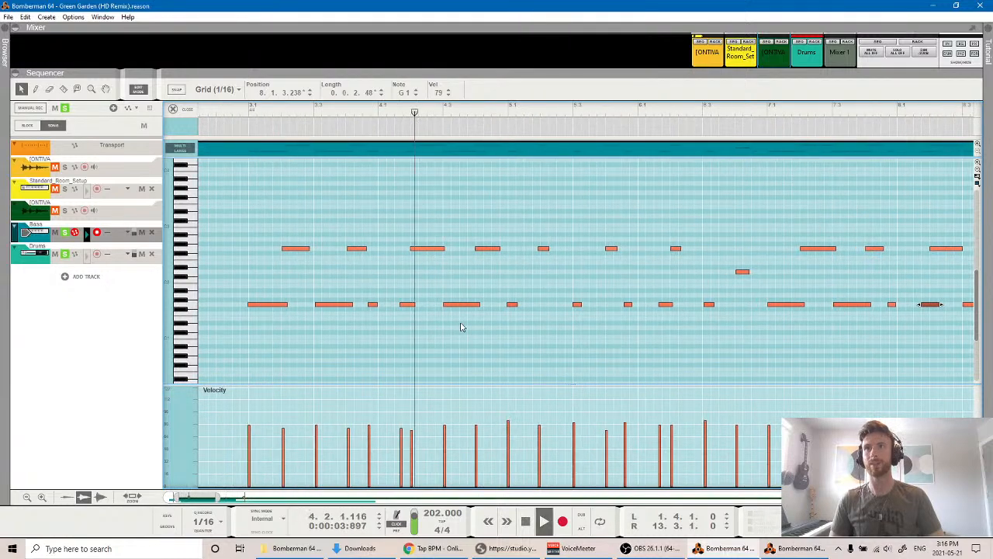
pyautogui.hscroll(5, 543, 301)
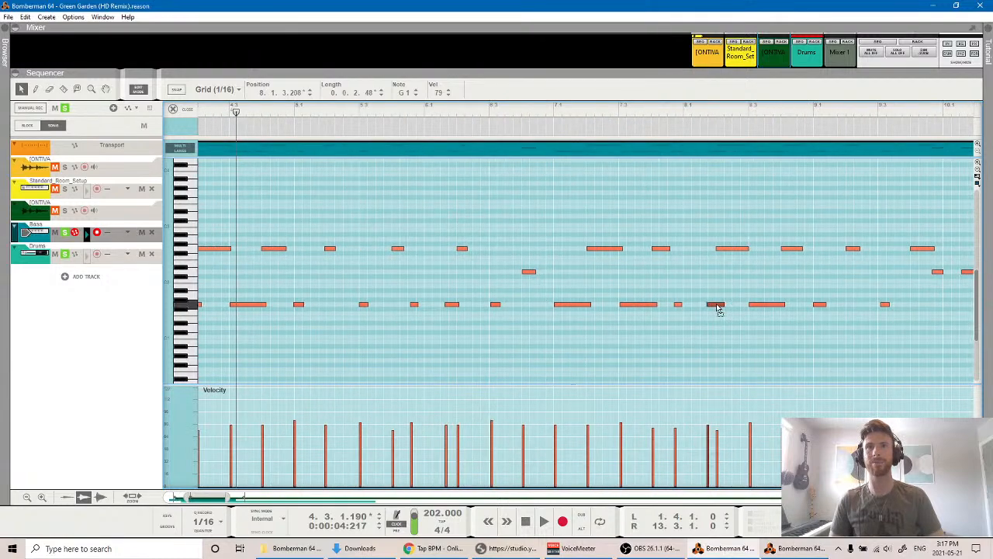
pyautogui.press('space')
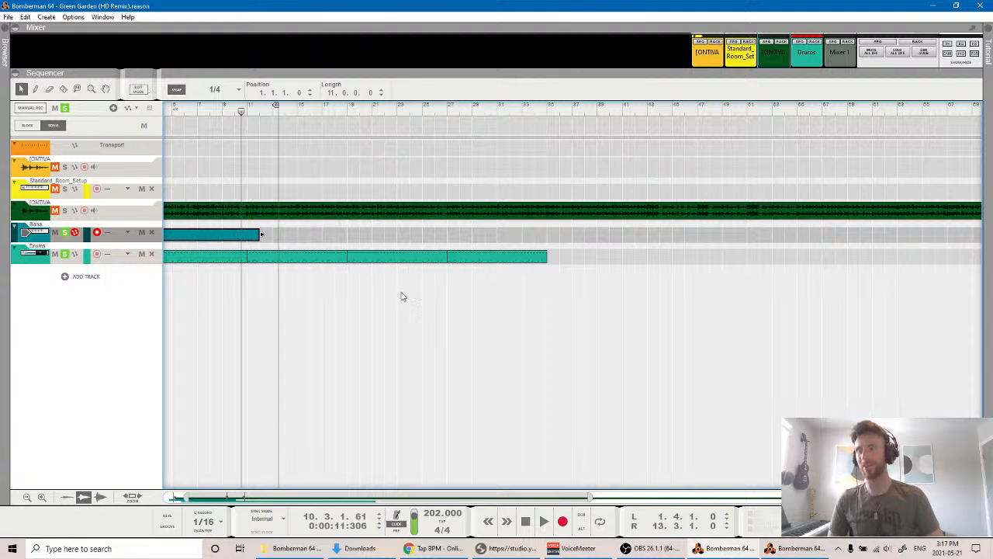
# Play the arrangement from 2.4.1.0 into bar 10 to check the bass against the drums.
pyautogui.hscroll(-2, 403, 297)
pyautogui.click(192, 110)
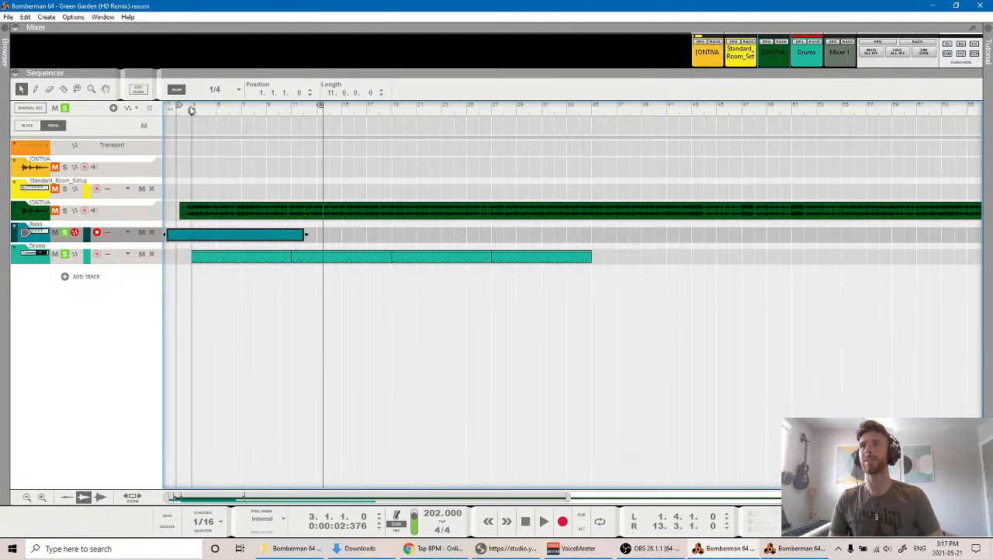
pyautogui.click(189, 110)
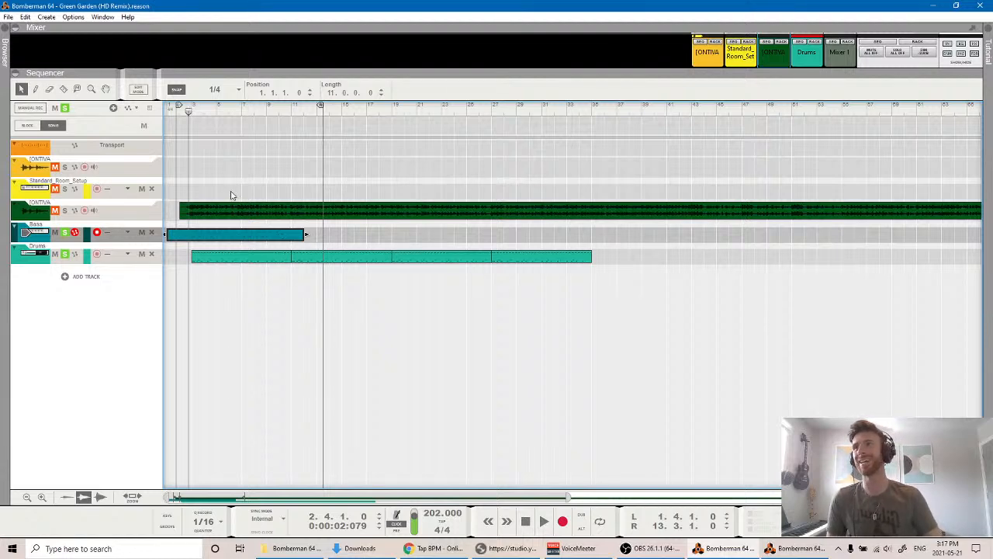
pyautogui.press('space')
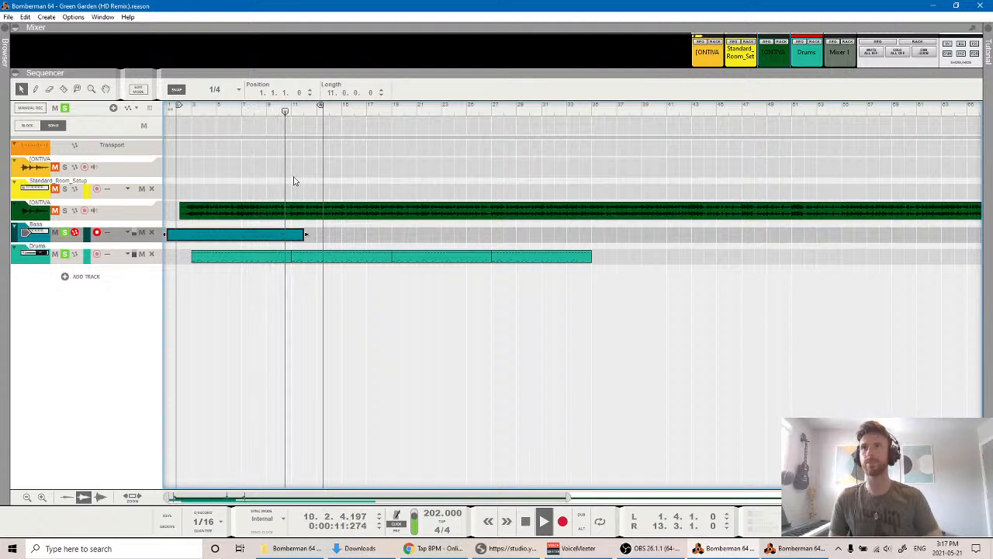
pyautogui.press('space')
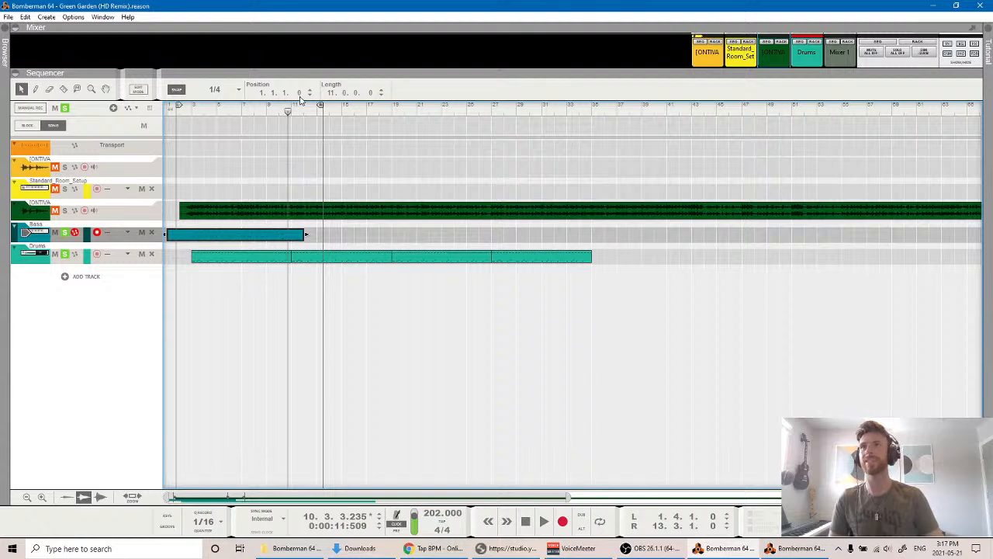
# Place the right locator at bar 27, check the Drums clips starting at bars 11, 19 and 27, and position playback at bar 11.
pyautogui.moveTo(294, 107); pyautogui.dragTo(489, 115)
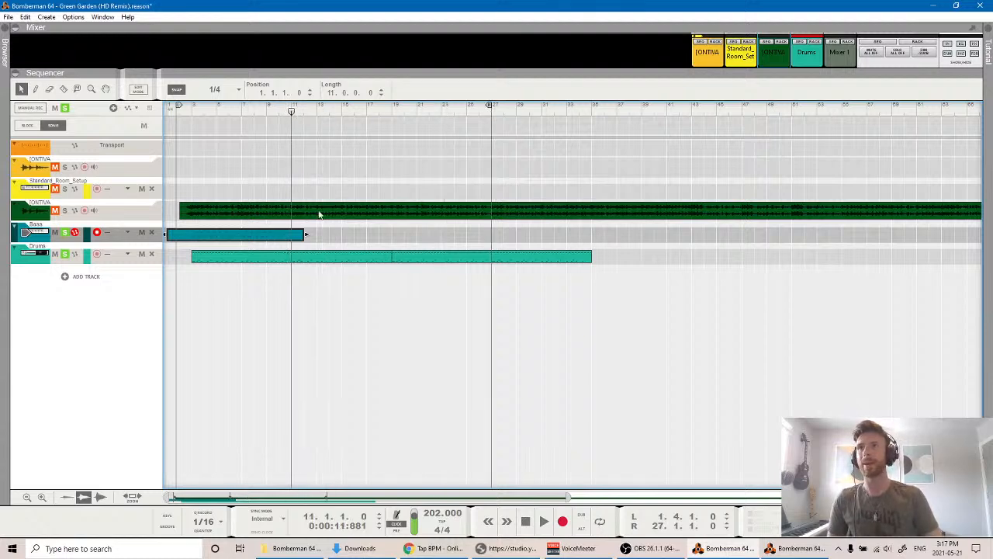
pyautogui.click(361, 260)
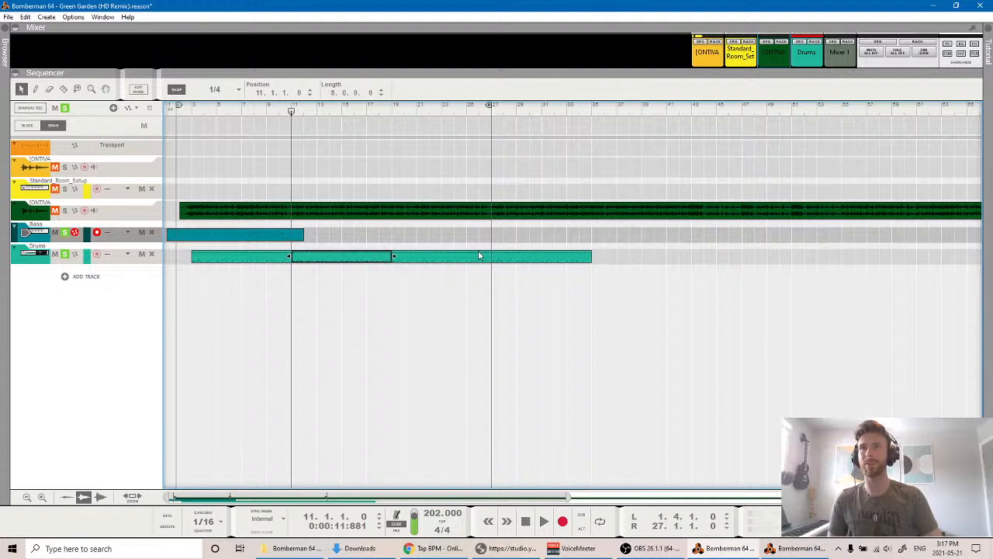
pyautogui.click(480, 255)
pyautogui.click(367, 260)
pyautogui.click(478, 258)
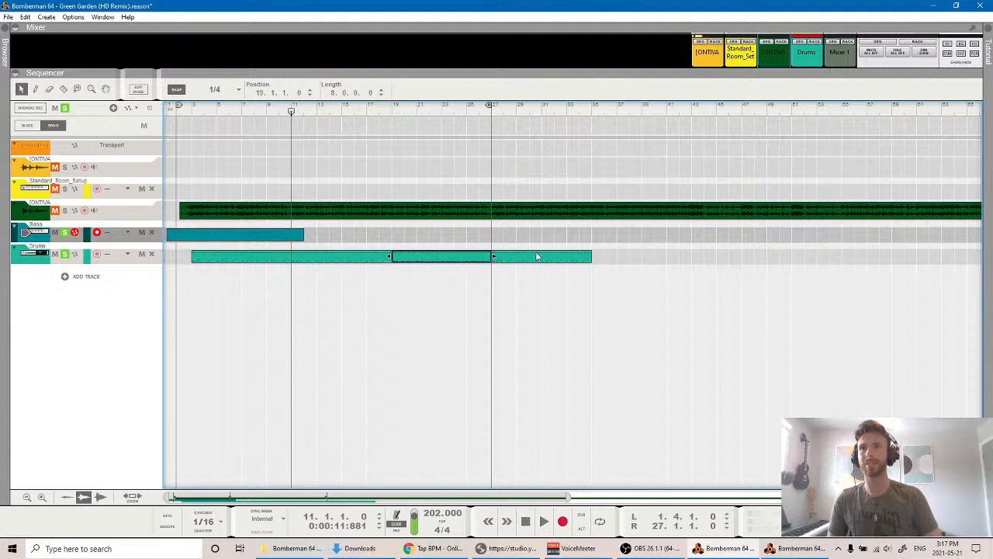
pyautogui.click(537, 256)
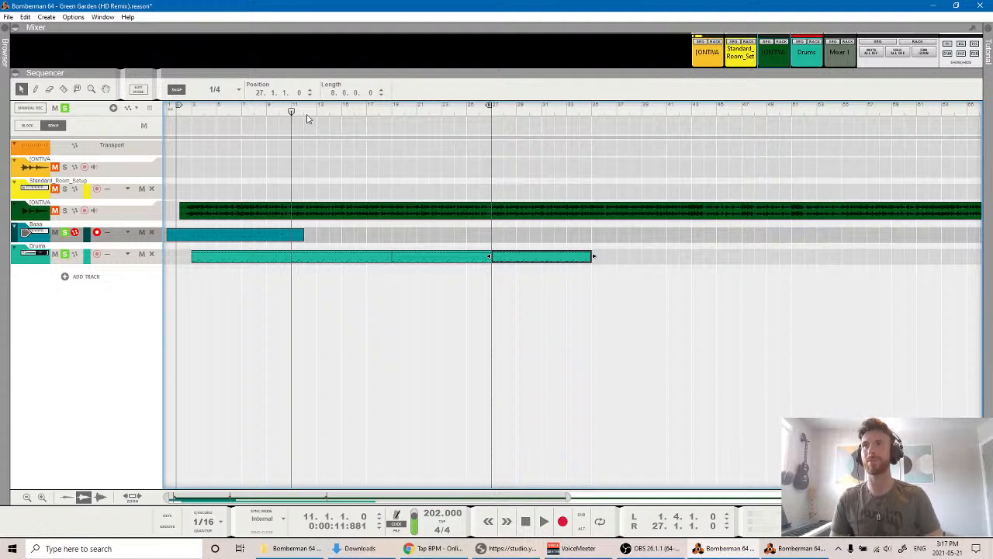
pyautogui.moveTo(293, 114)
pyautogui.mouseDown()
pyautogui.moveTo(302, 113)
pyautogui.moveTo(291, 113)
pyautogui.mouseUp()
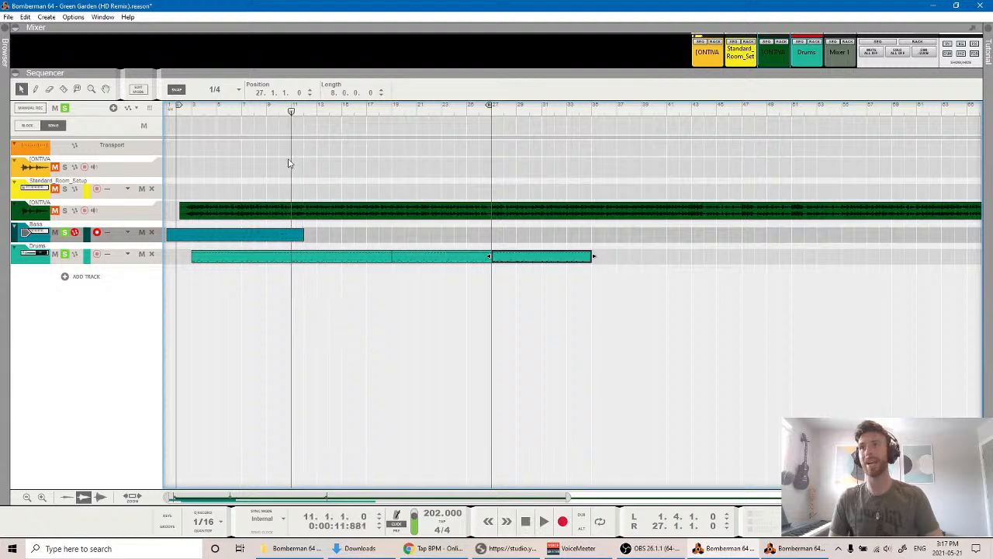
# Solo the green original-song track, clear all solos and mutes, play from bar 11, and return to bar 11.
pyautogui.click(65, 210)
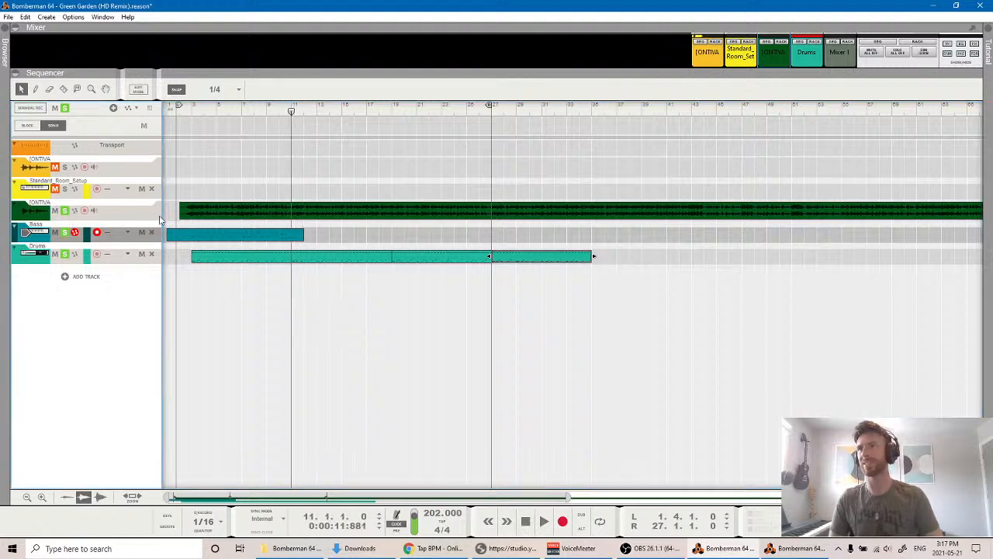
pyautogui.press('space')
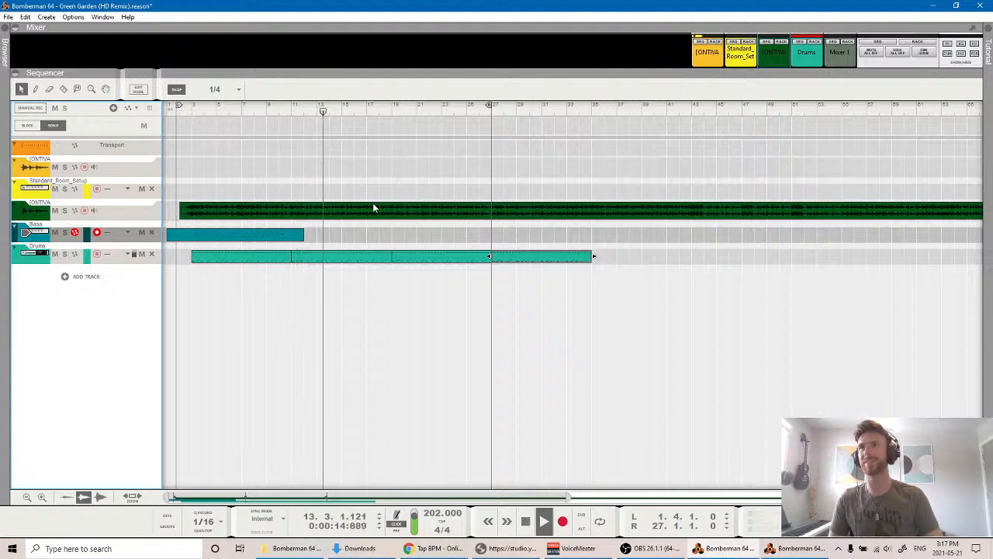
pyautogui.press('space')
pyautogui.click(291, 113)
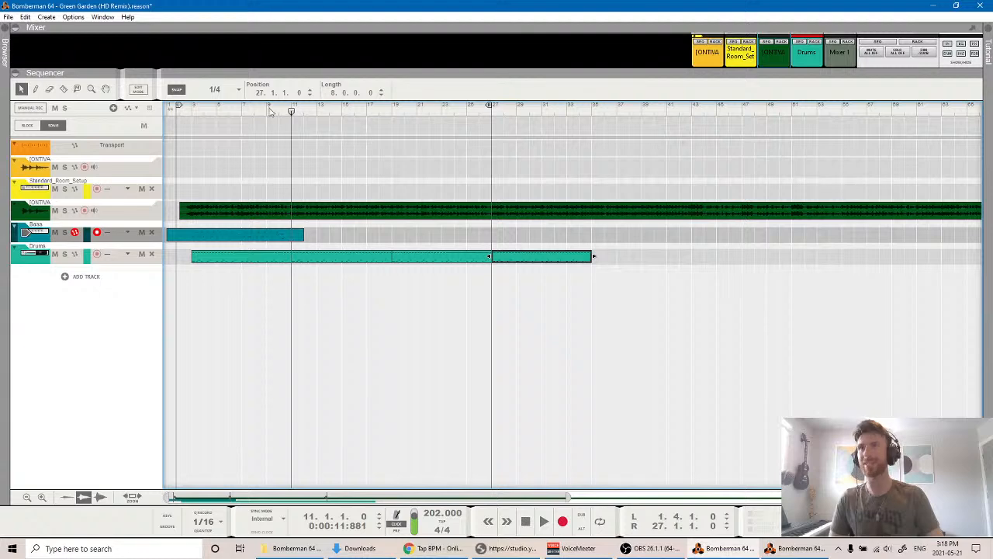
# Set the left locator to bar 11 and the right locator to bar 19, playing through that section.
pyautogui.moveTo(180, 107); pyautogui.dragTo(293, 107)
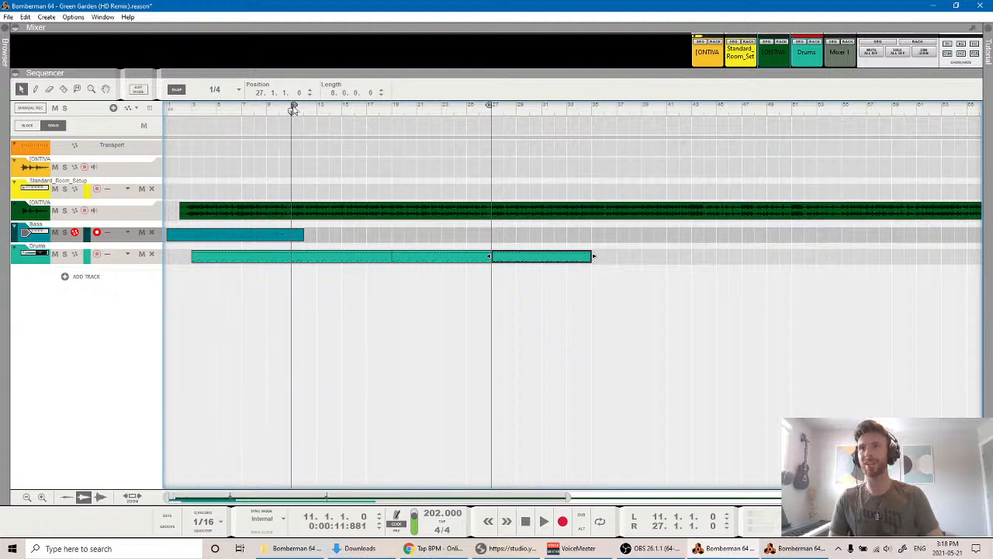
pyautogui.moveTo(488, 107); pyautogui.dragTo(340, 116)
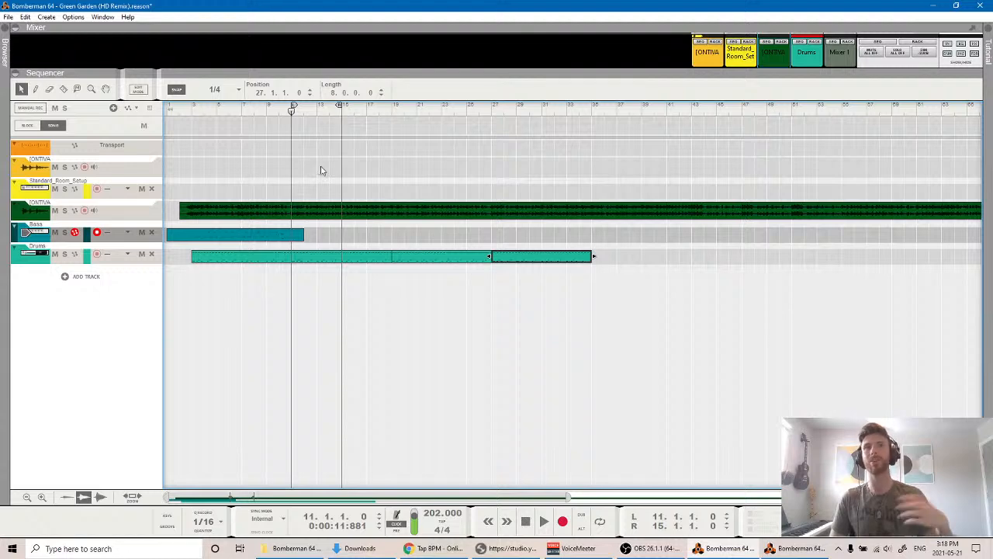
pyautogui.press('space')
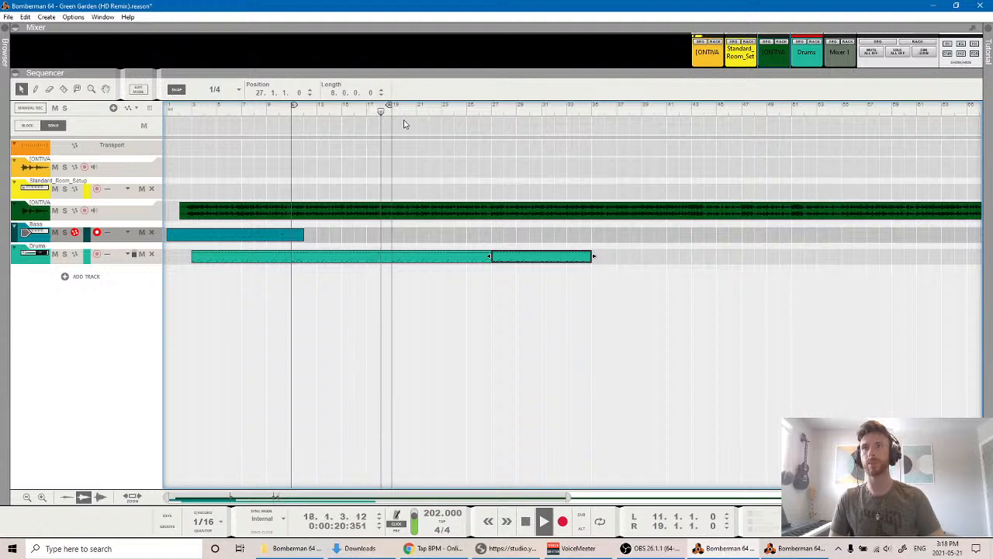
pyautogui.press('space')
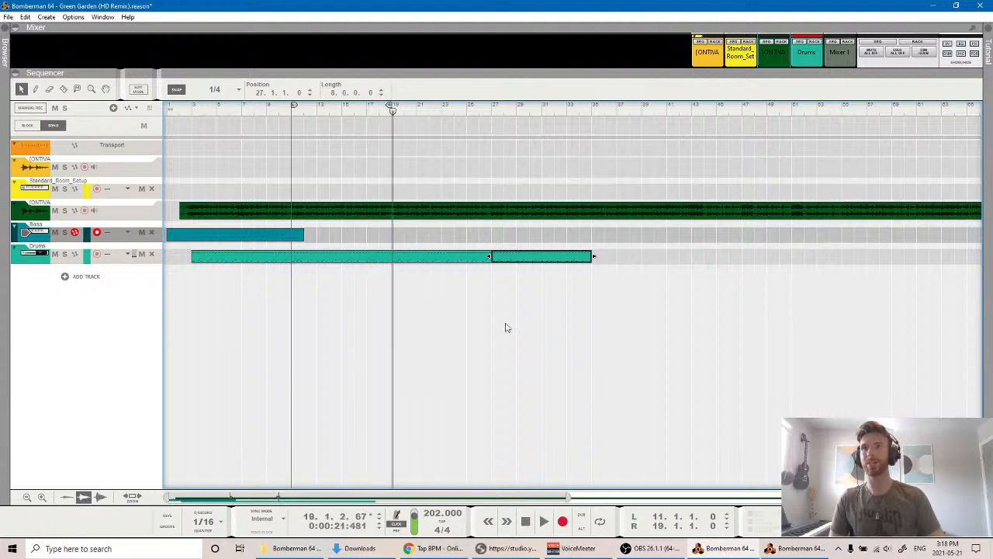
# Enable looping and play the opening bars of the section from bar 11 several times, returning to bar 11 between passes.
pyautogui.click(599, 522)
pyautogui.click(300, 112)
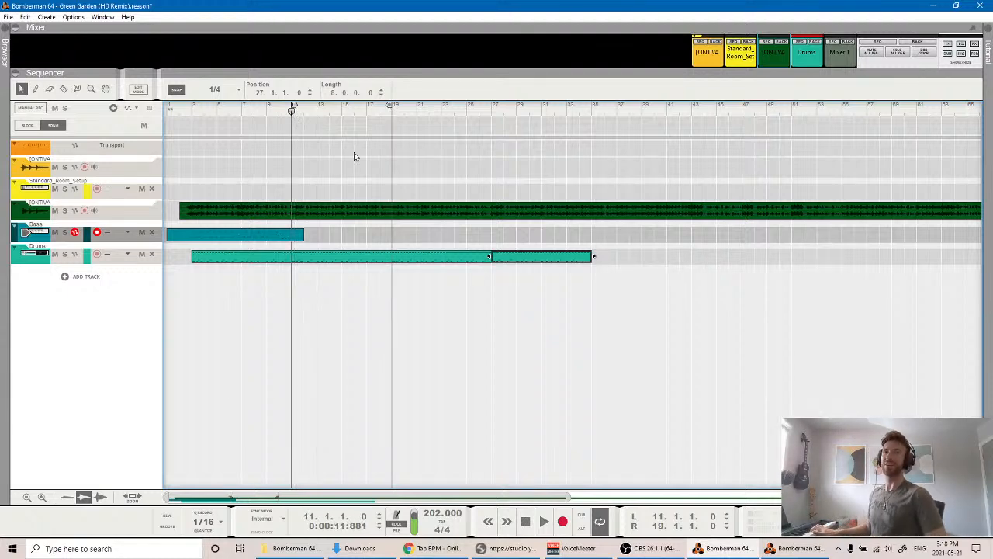
pyautogui.press('space')
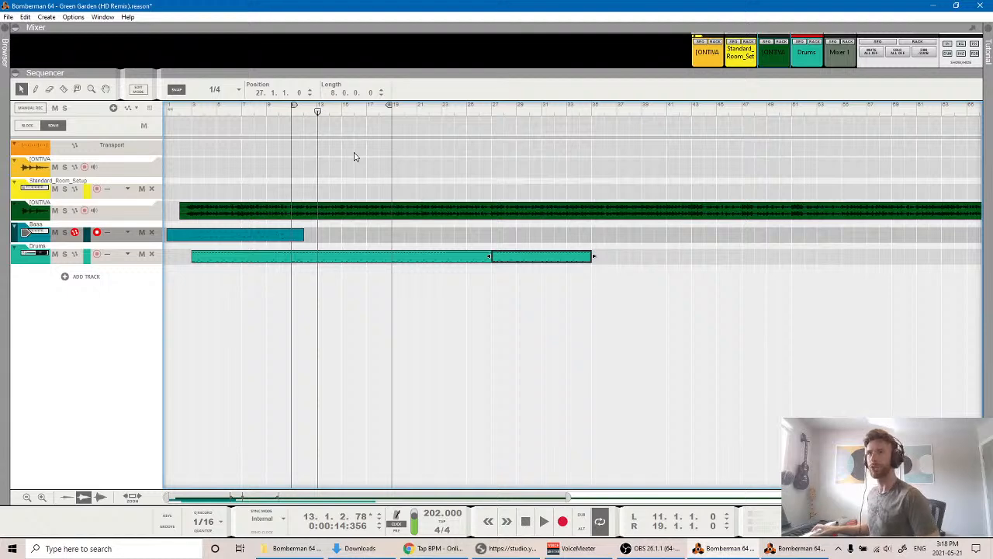
pyautogui.moveTo(317, 113); pyautogui.dragTo(291, 111)
pyautogui.click(543, 521)
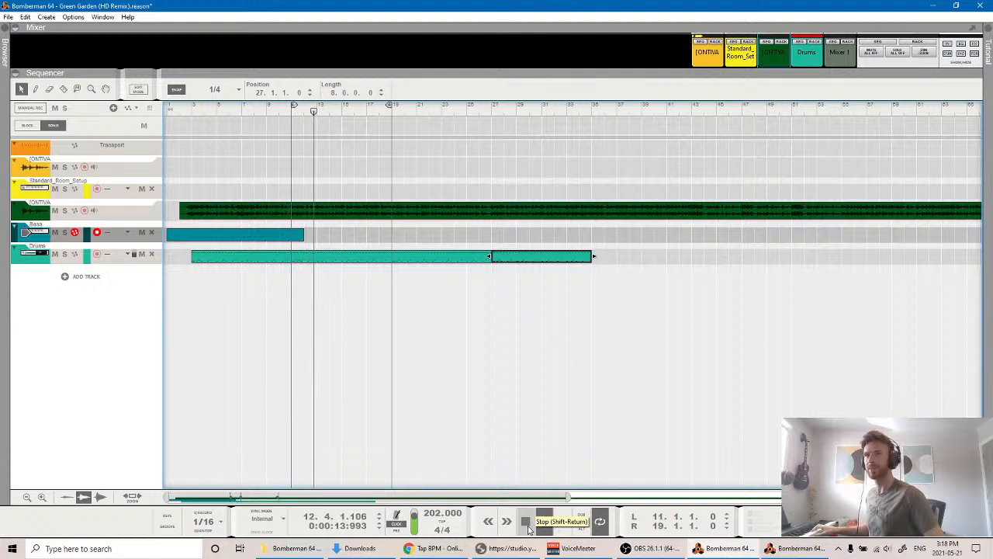
pyautogui.click(526, 521)
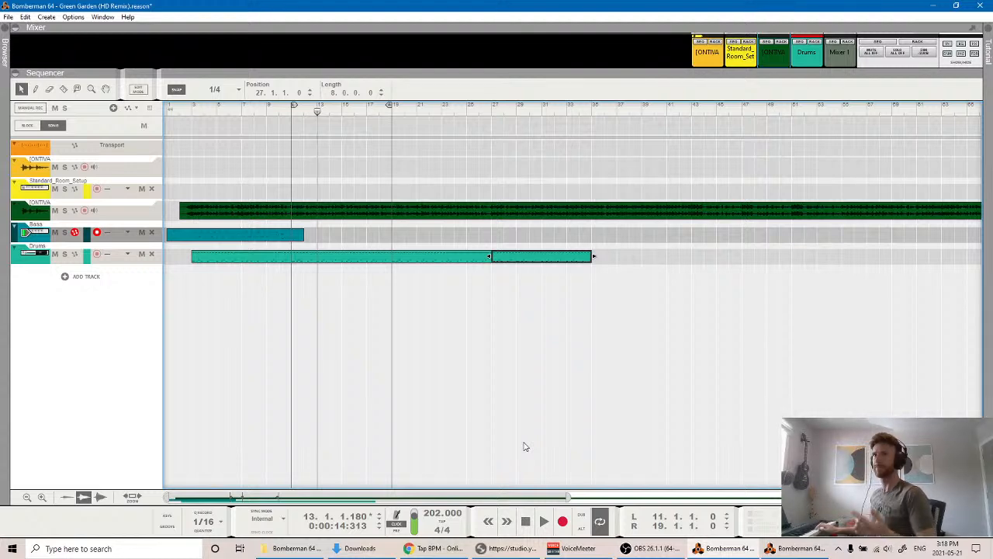
pyautogui.moveTo(317, 109); pyautogui.dragTo(292, 111)
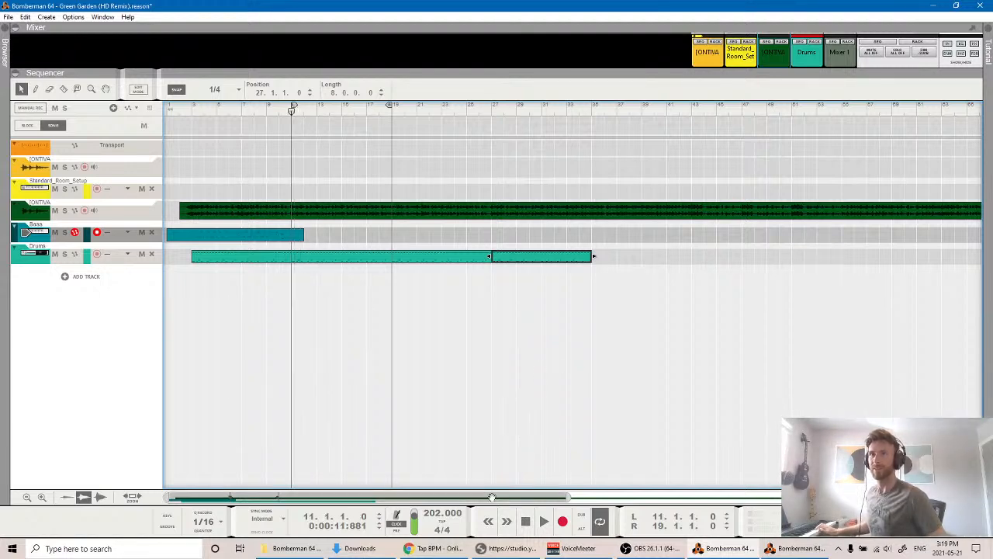
pyautogui.click(544, 521)
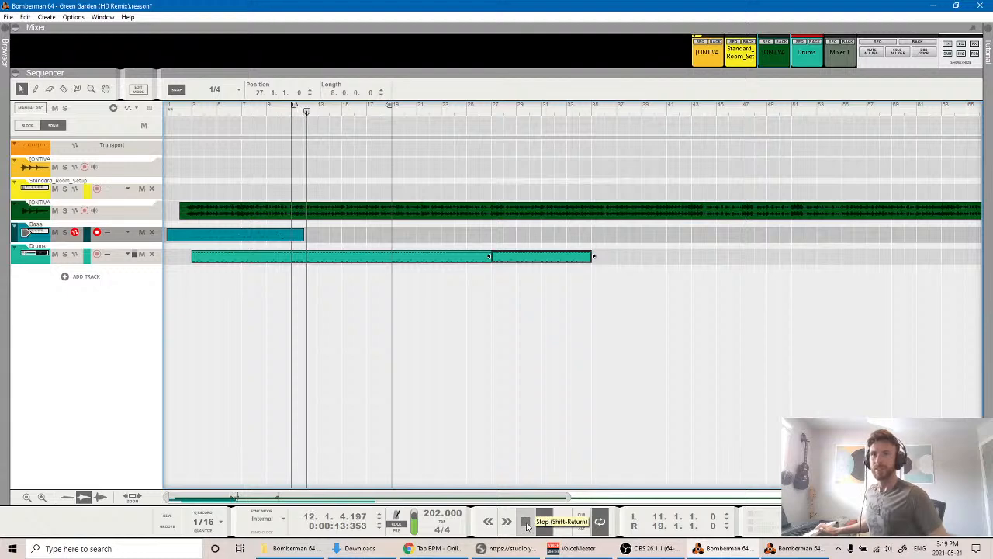
pyautogui.click(527, 523)
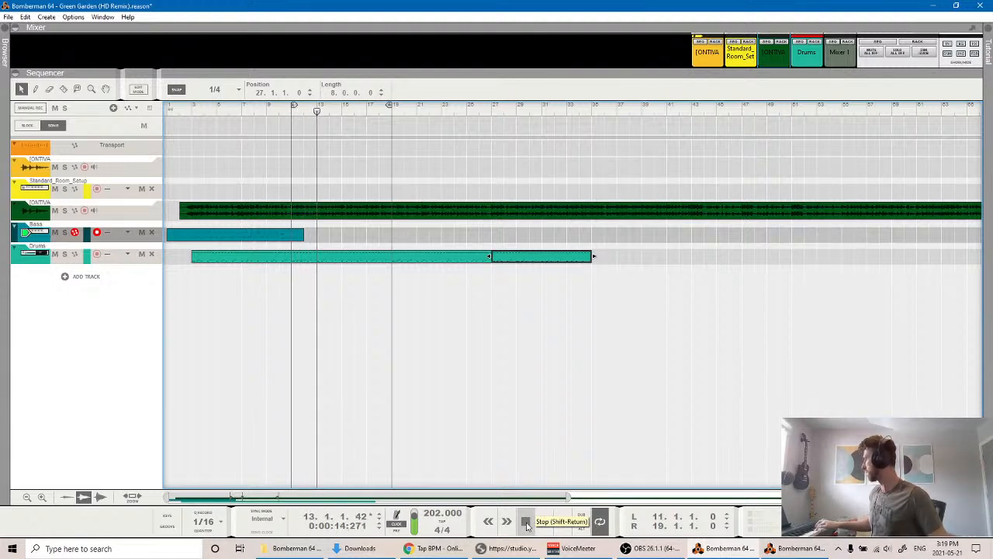
# Shorten the loop to bars 11 to 13 and play it repeatedly to practise the bass part.
pyautogui.moveTo(387, 107); pyautogui.dragTo(292, 116)
pyautogui.click(540, 525)
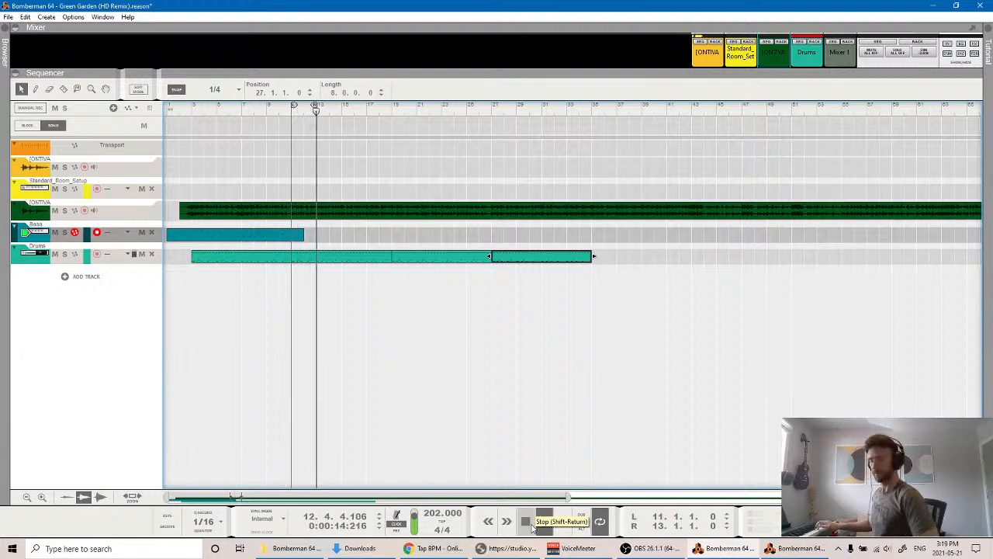
pyautogui.click(532, 526)
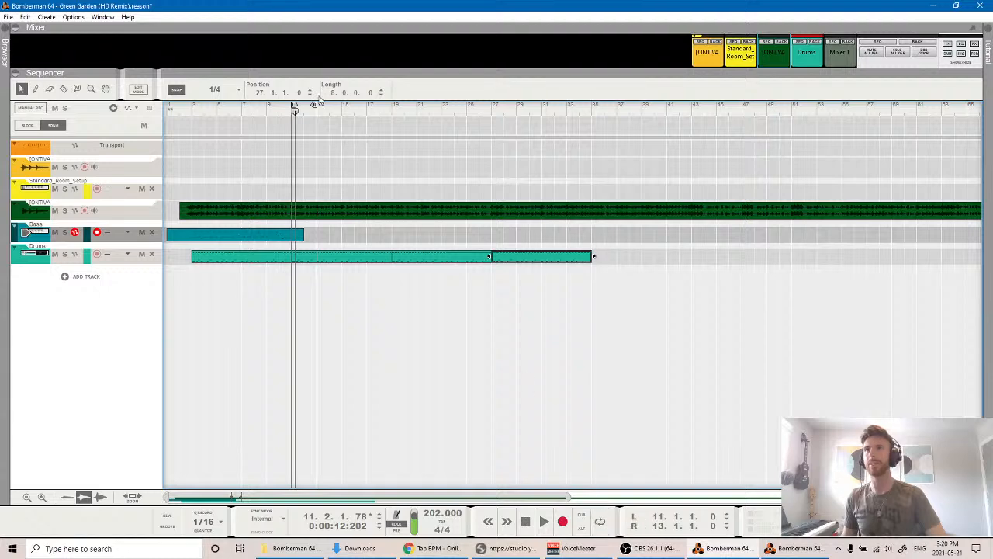
# Move the right locator to 17.3.1.0, return playback to bar 11, and enable the recording pre-count.
pyautogui.moveTo(316, 107); pyautogui.dragTo(372, 109)
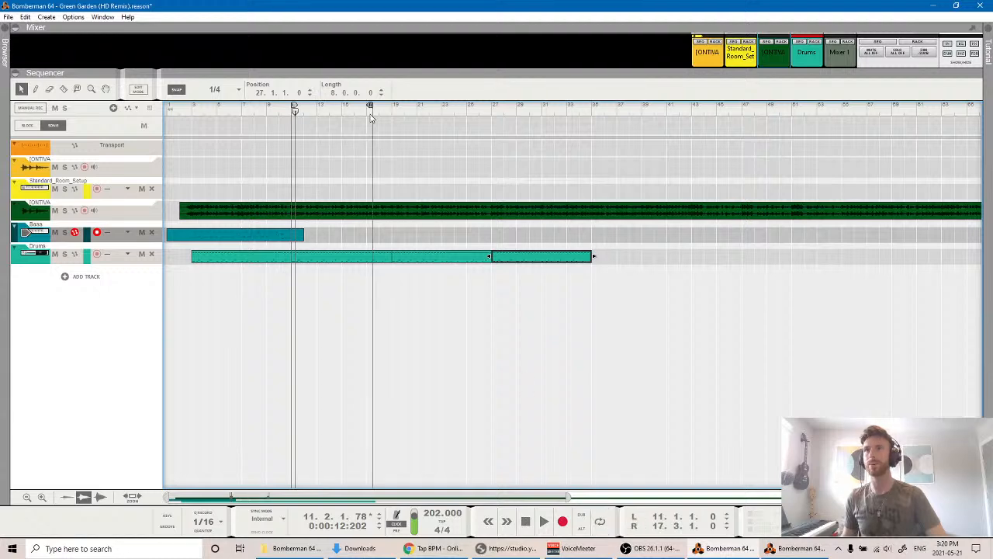
pyautogui.click(293, 114)
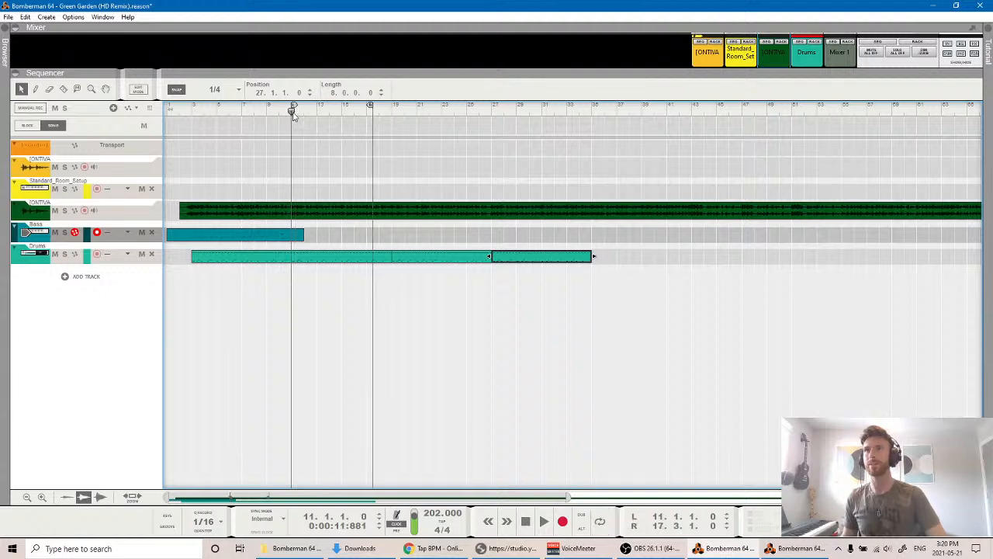
pyautogui.click(396, 526)
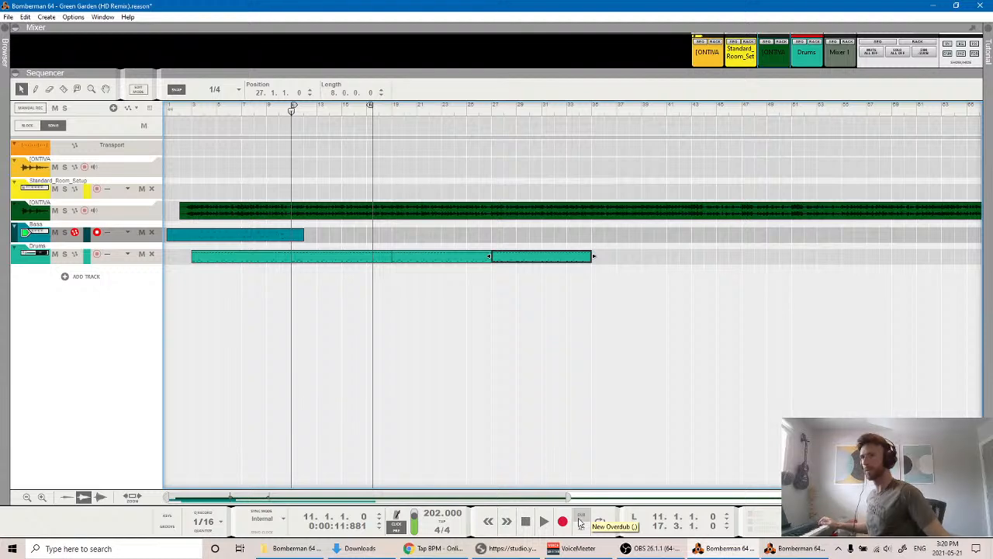
# Try to record a bass take on the Bass track starting from bar 11.
pyautogui.click(564, 524)
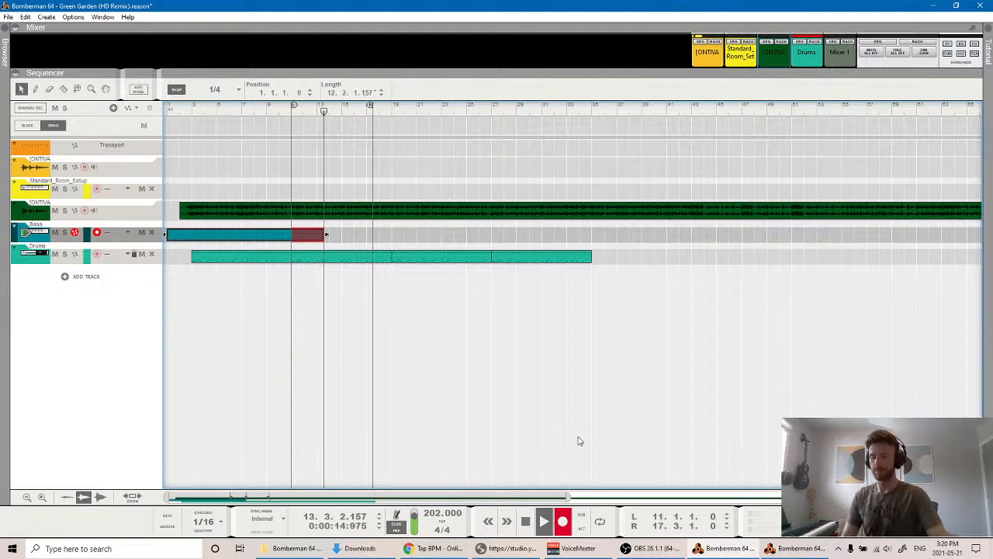
pyautogui.press('space')
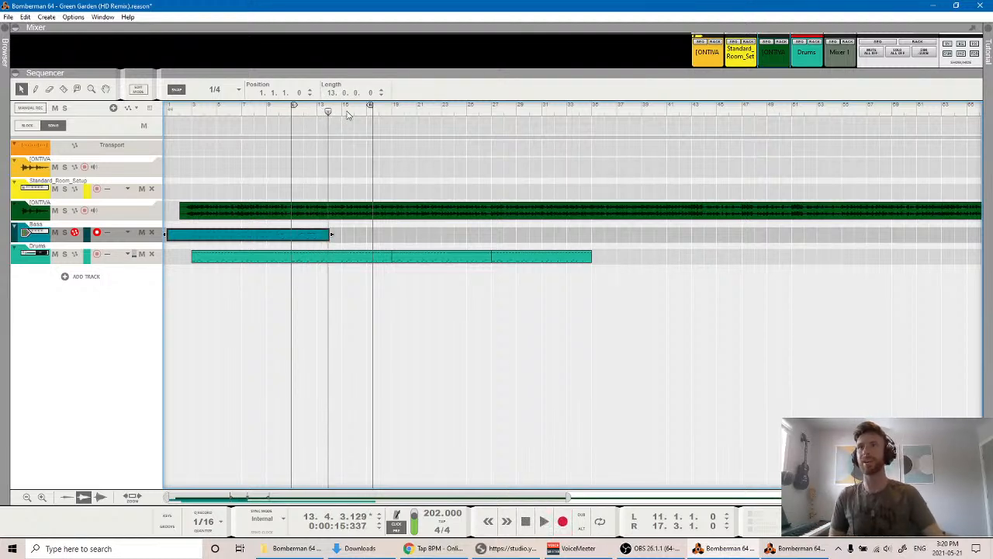
pyautogui.click(292, 118)
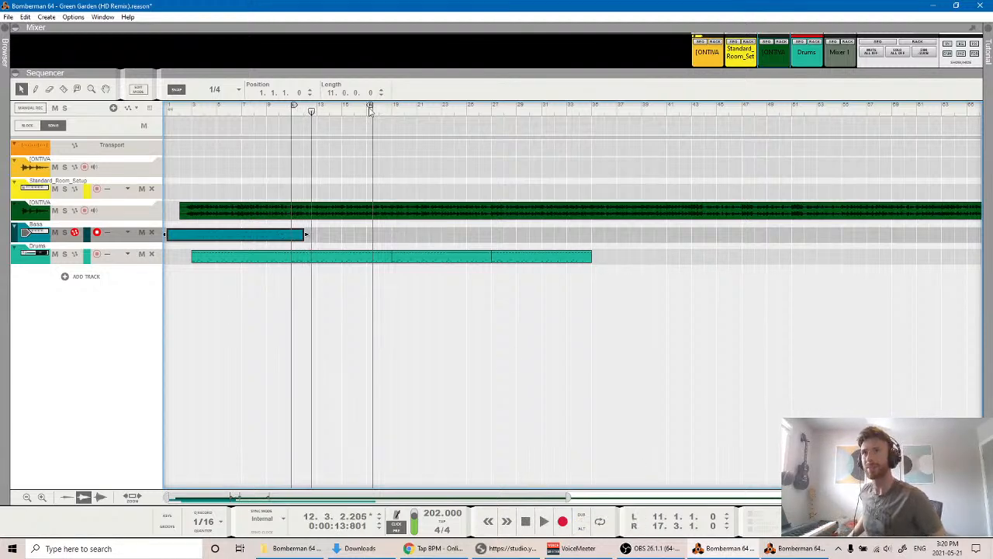
# Set the right locator back to bar 13 and play bars 11 to 13 in a loop.
pyautogui.moveTo(371, 111); pyautogui.dragTo(293, 113)
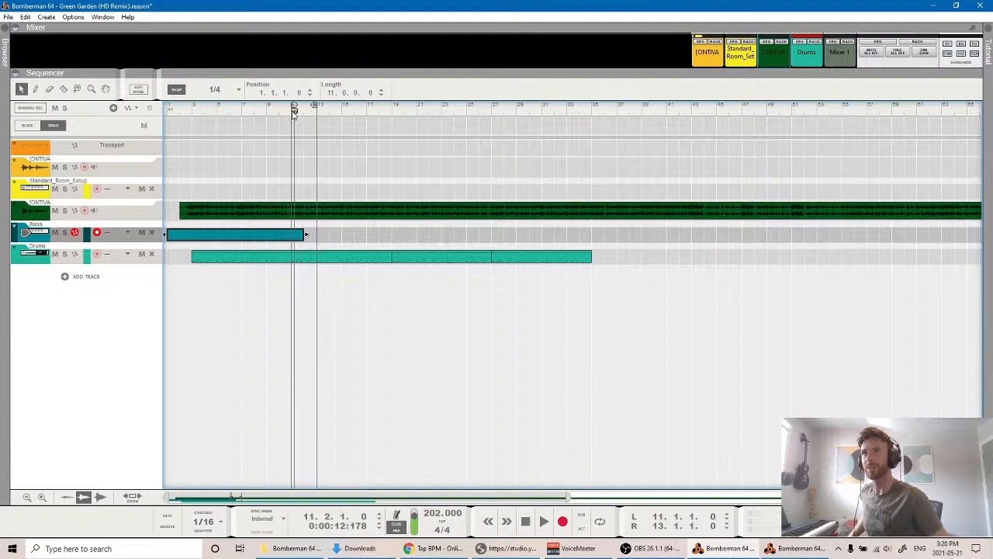
pyautogui.click(543, 524)
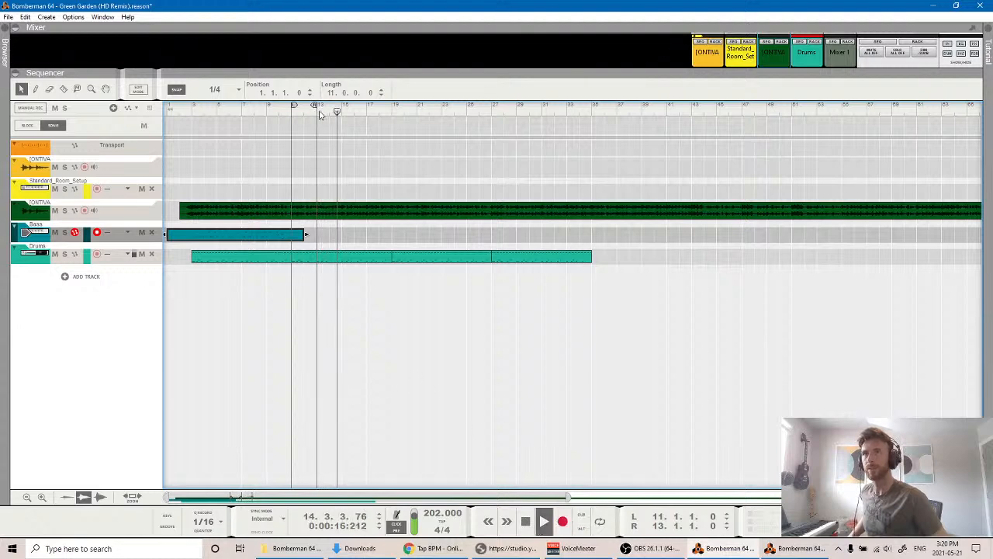
pyautogui.click(293, 113)
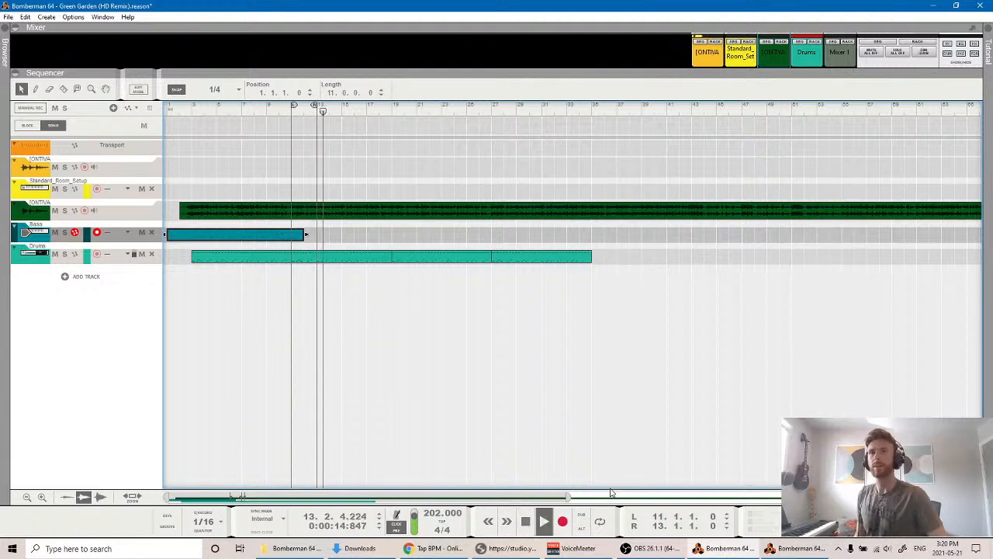
pyautogui.click(599, 521)
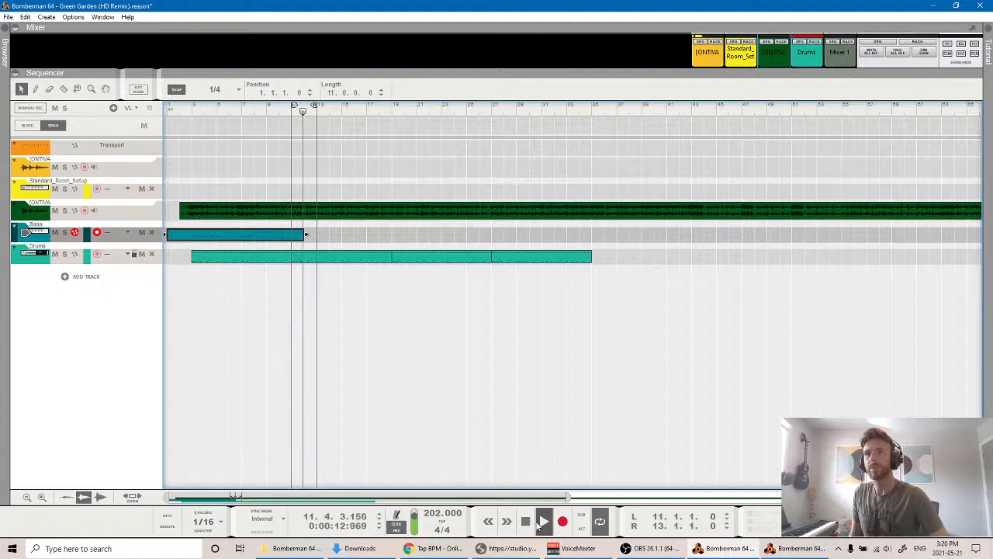
pyautogui.click(498, 443)
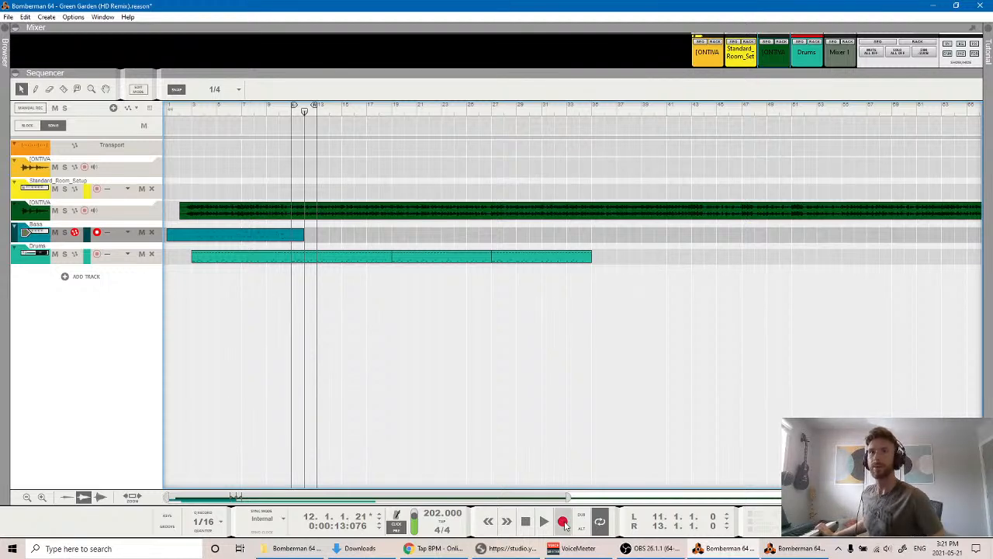
# Try another bass recording from bar 11 with the right locator placed at 17.4.1.0.
pyautogui.moveTo(316, 108); pyautogui.dragTo(373, 107)
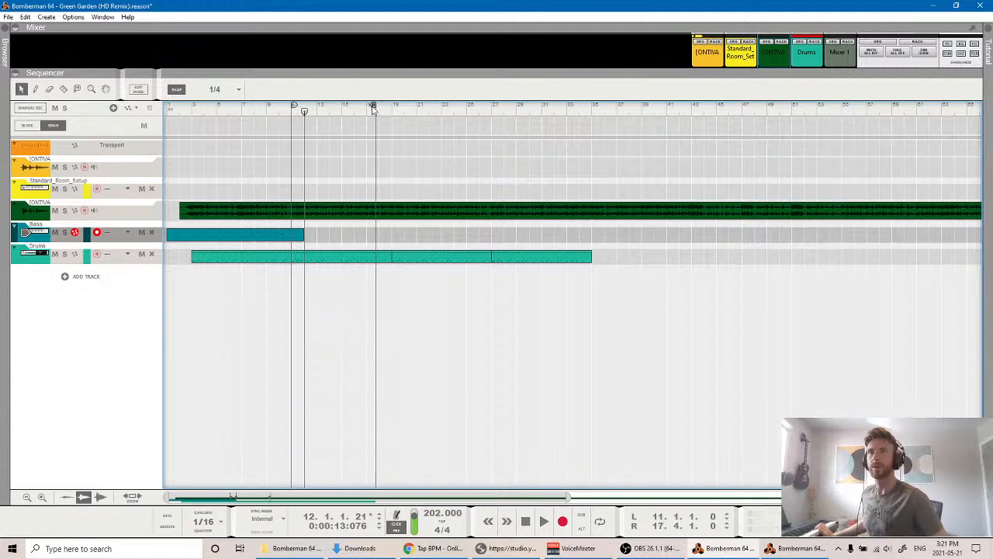
pyautogui.click(293, 113)
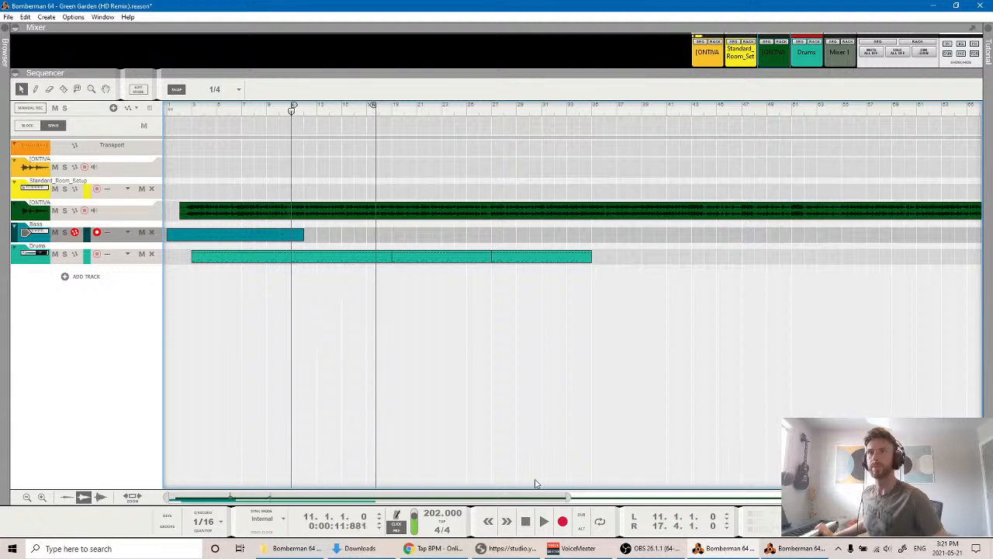
pyautogui.click(557, 525)
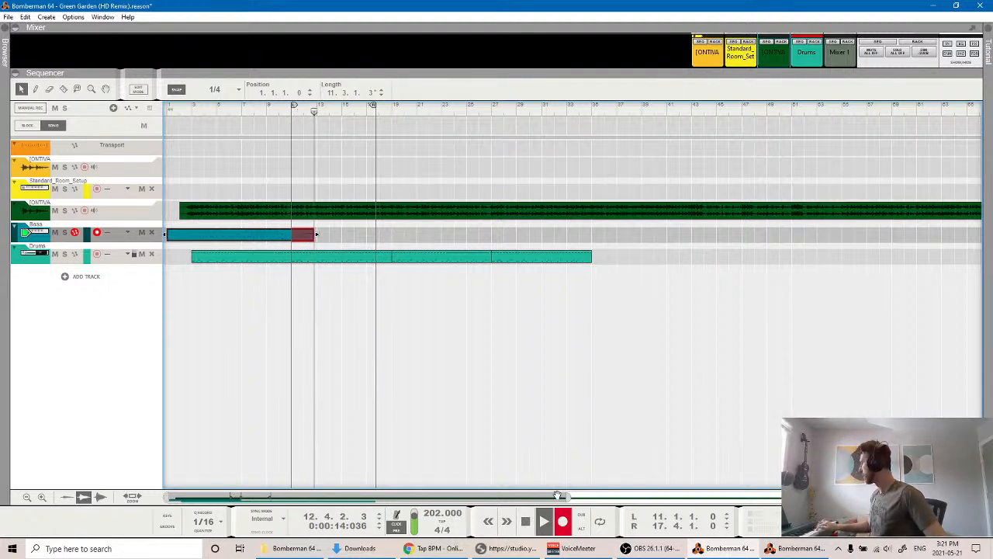
pyautogui.press('space')
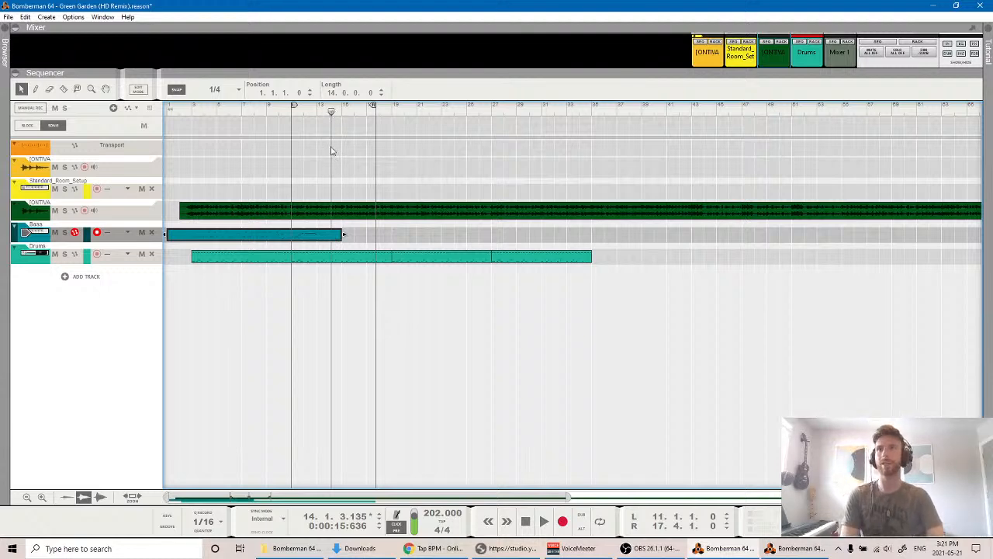
# Discard the recorded bass take so that the Bass clip ends at bar 11.
pyautogui.press('Delete')
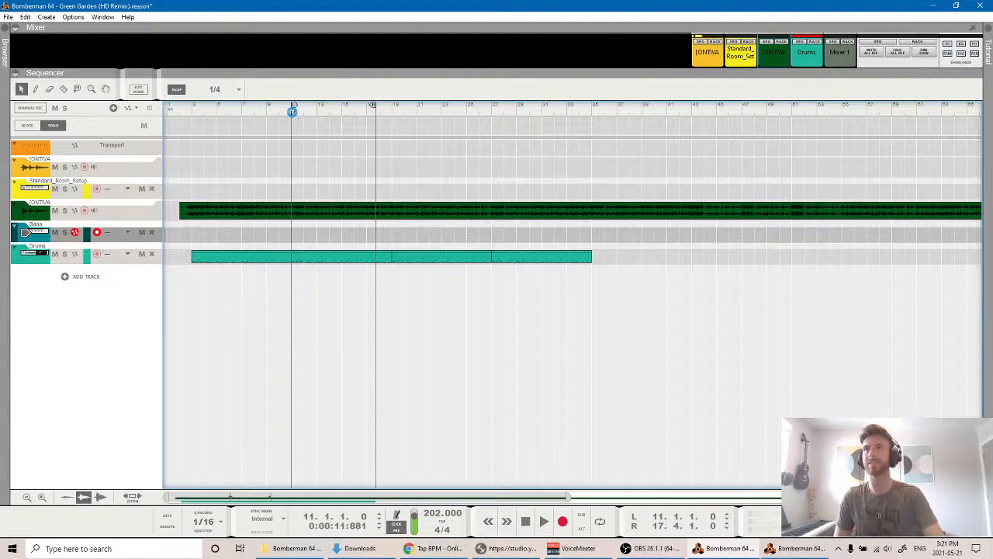
pyautogui.hotkey('ctrl', 'z')
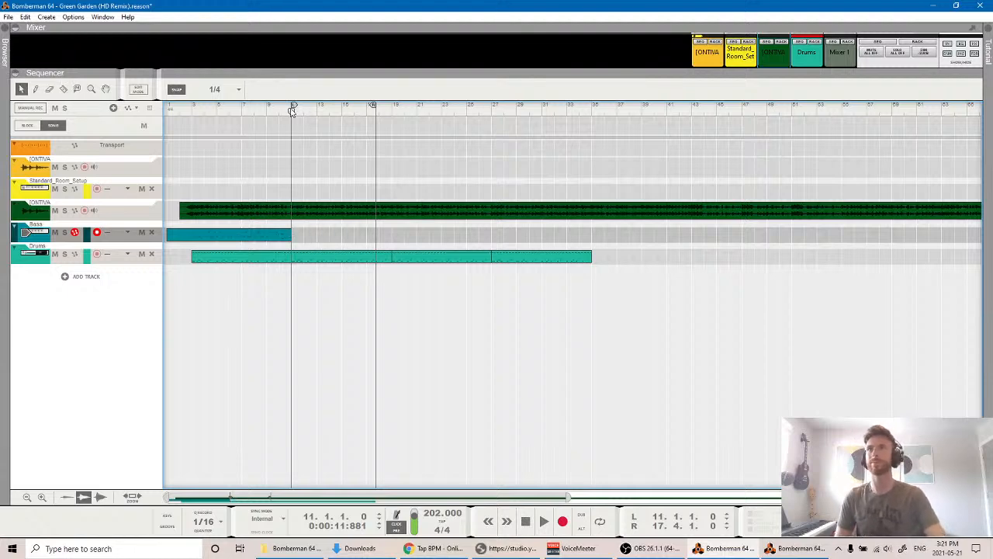
# Extend the right locator to bar 19 and play the loop between bars 11 and 19.
pyautogui.moveTo(374, 108); pyautogui.dragTo(391, 111)
pyautogui.press('space')
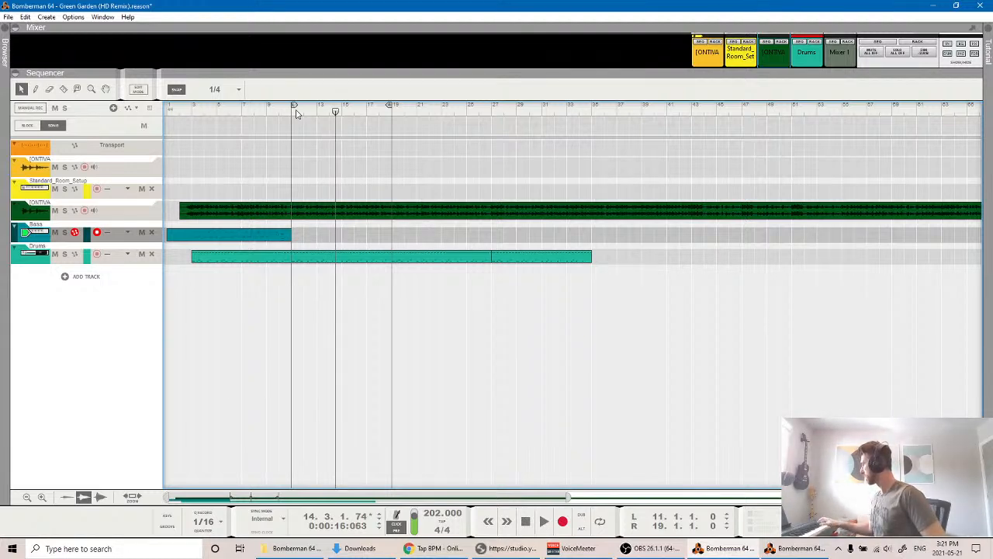
pyautogui.press('space')
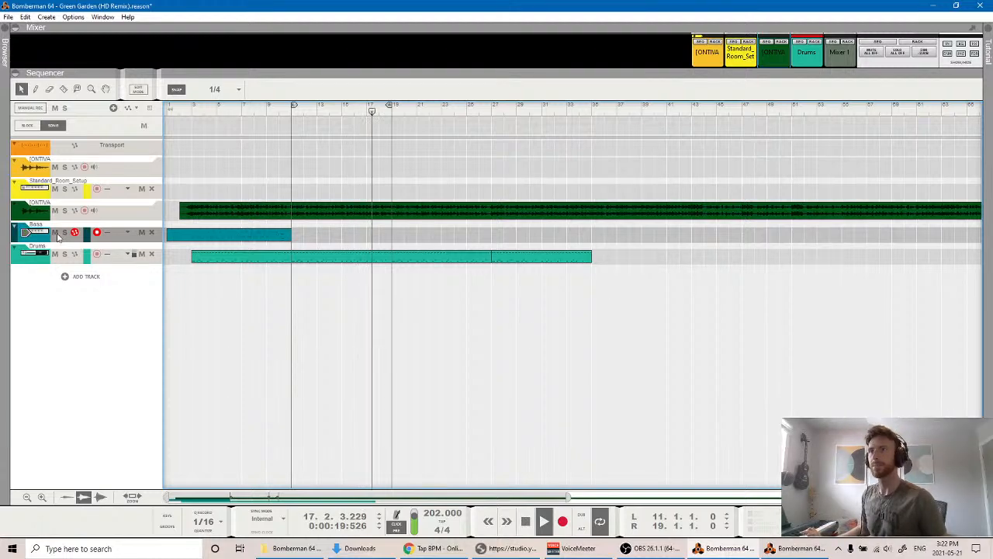
# Switch to the rack window, lower the bass channel on Mixer 1 to level 86, and return to the sequencer.
pyautogui.click(768, 552)
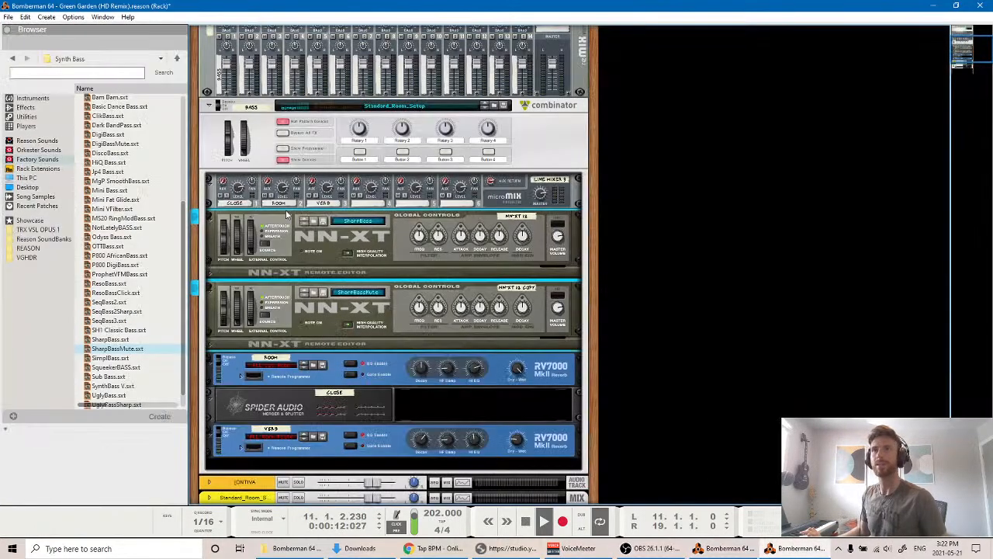
pyautogui.scroll(2, 403, 295)
pyautogui.click(6, 32)
pyautogui.scroll(4, 330, 242)
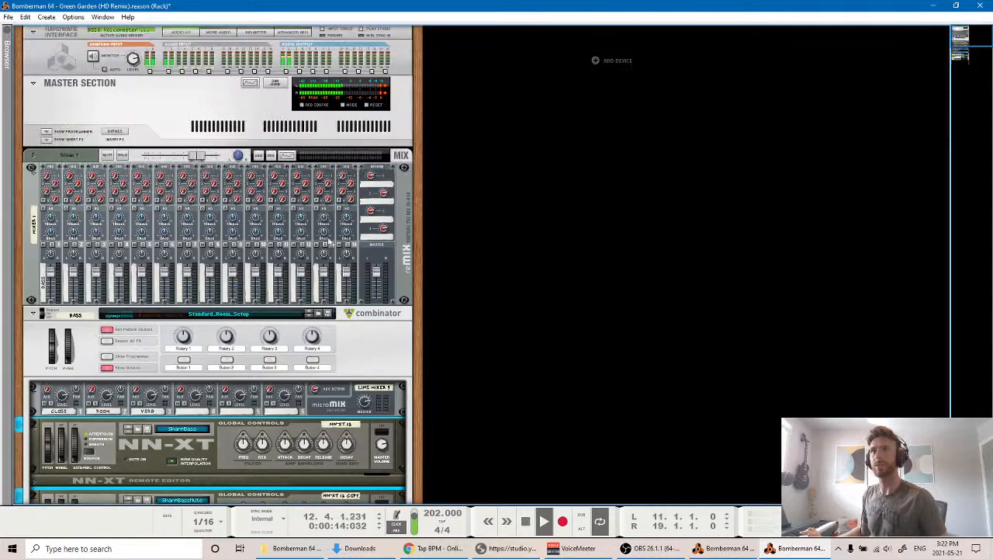
pyautogui.click(53, 279)
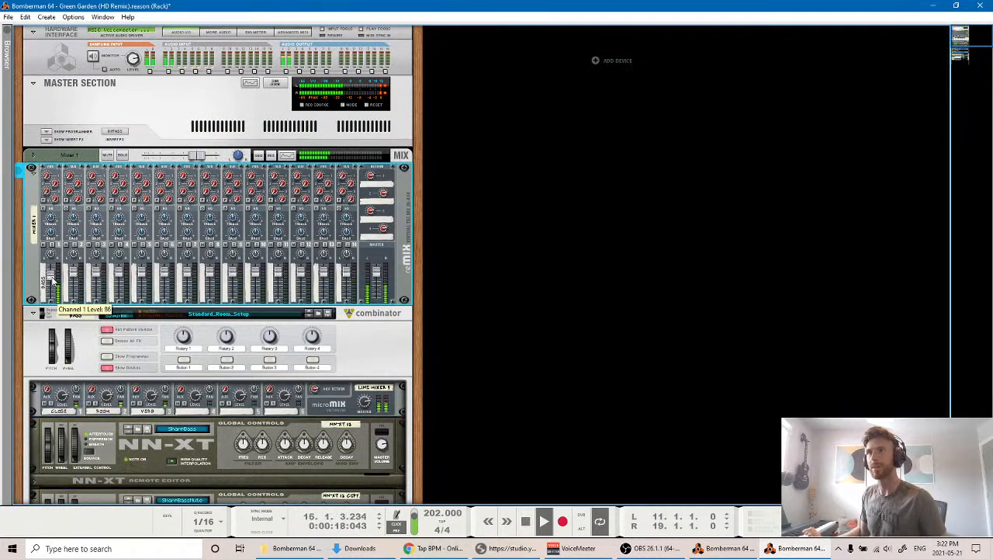
pyautogui.click(723, 549)
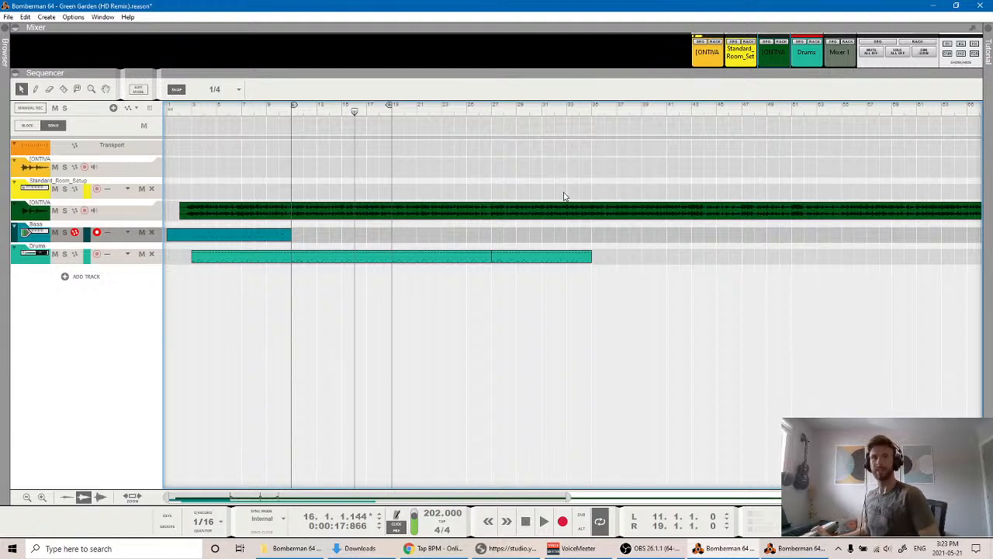
# Return playback to bar 11, try recording a new bass clip from there past bar 19, and undo the take.
pyautogui.press('space')
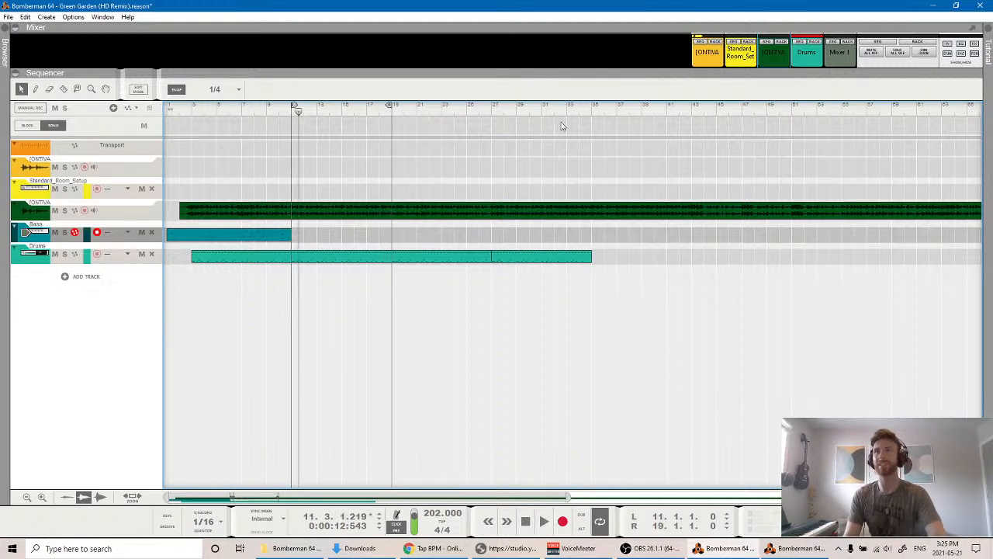
pyautogui.click(295, 119)
pyautogui.moveTo(292, 113); pyautogui.dragTo(282, 113)
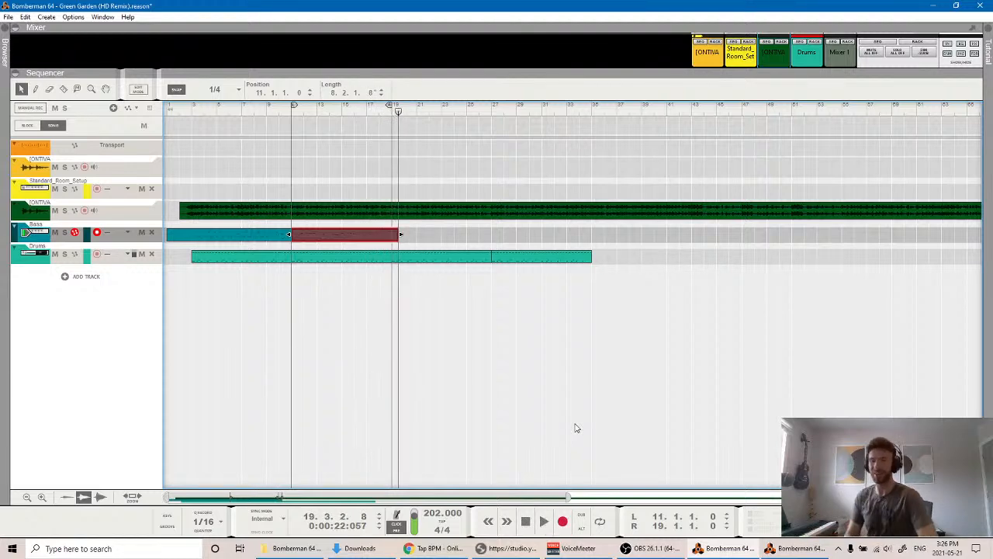
pyautogui.press('space')
pyautogui.hotkey('ctrl', 'z')
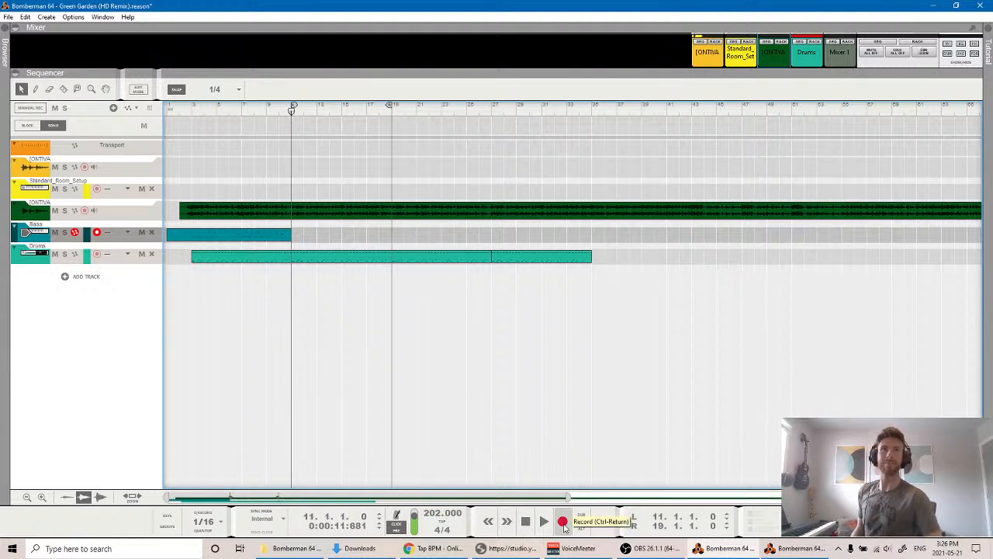
# Record a new bass clip from bar 11 to about bar 20, restarting the take from bar 11.
pyautogui.hotkey('ctrl', 'Return')
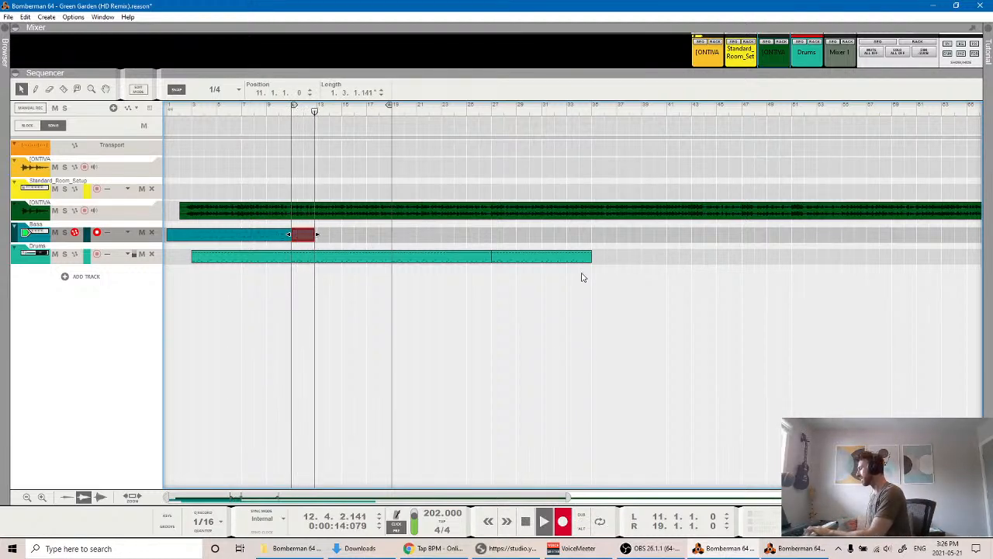
pyautogui.press('space')
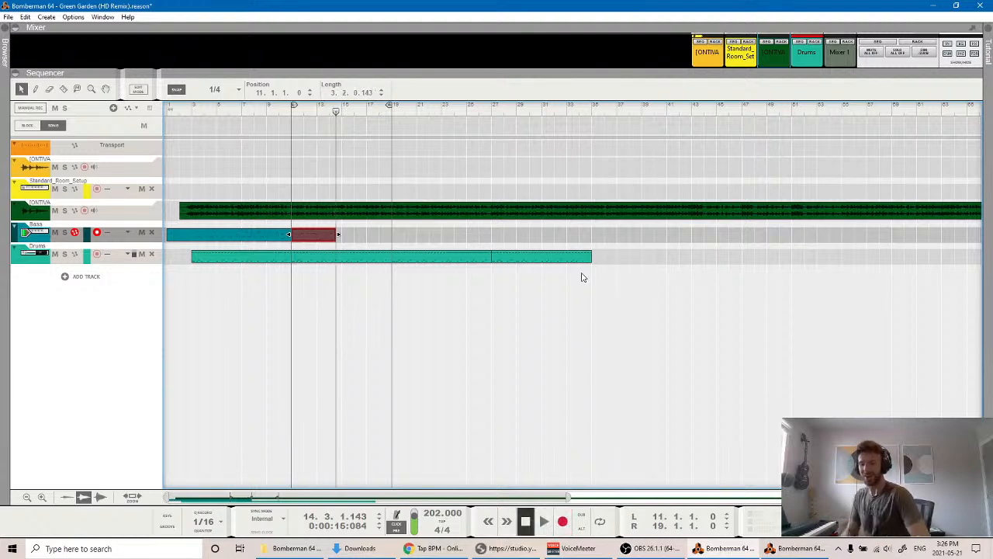
pyautogui.click(293, 116)
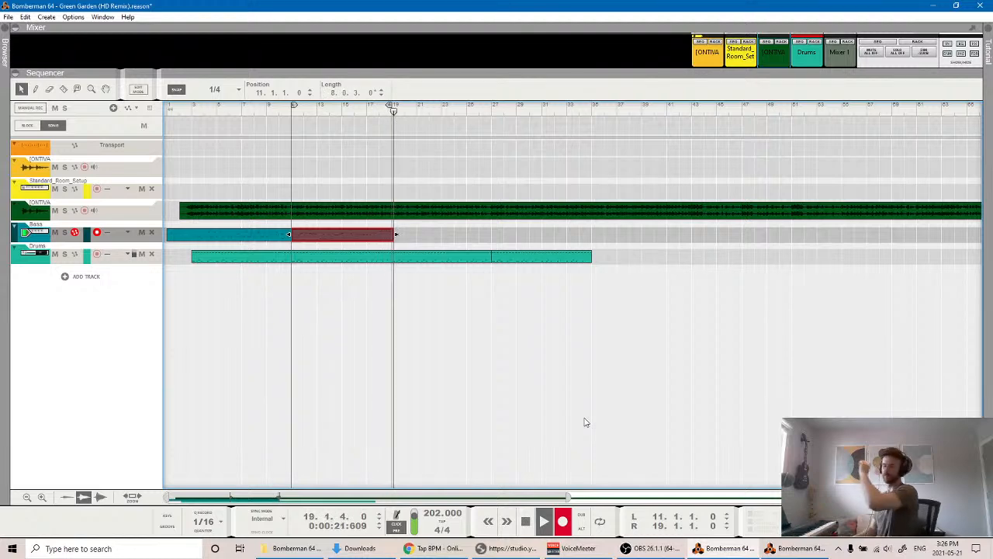
pyautogui.press('space')
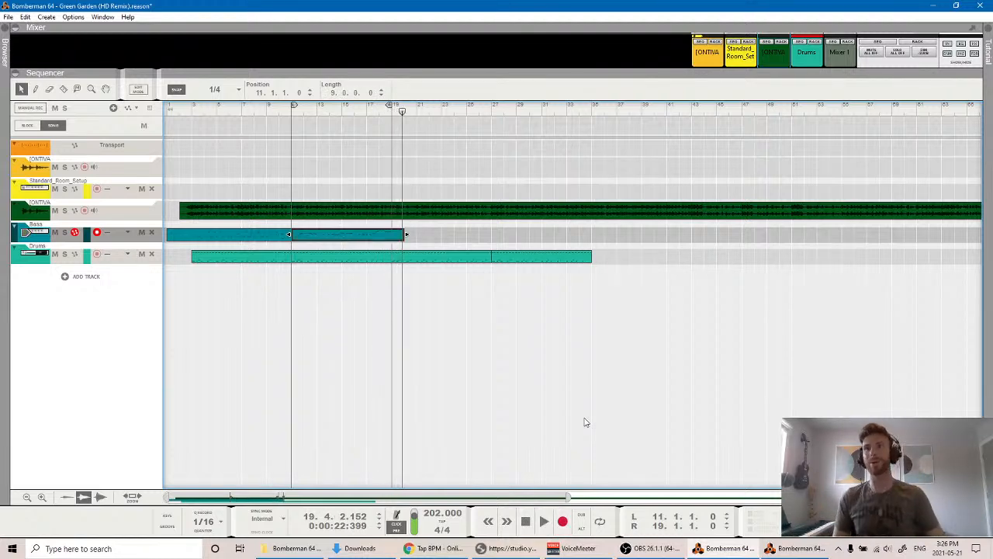
# Open the newly recorded bass clip for note editing and go to its beginning at bar 11.
pyautogui.doubleClick(342, 240)
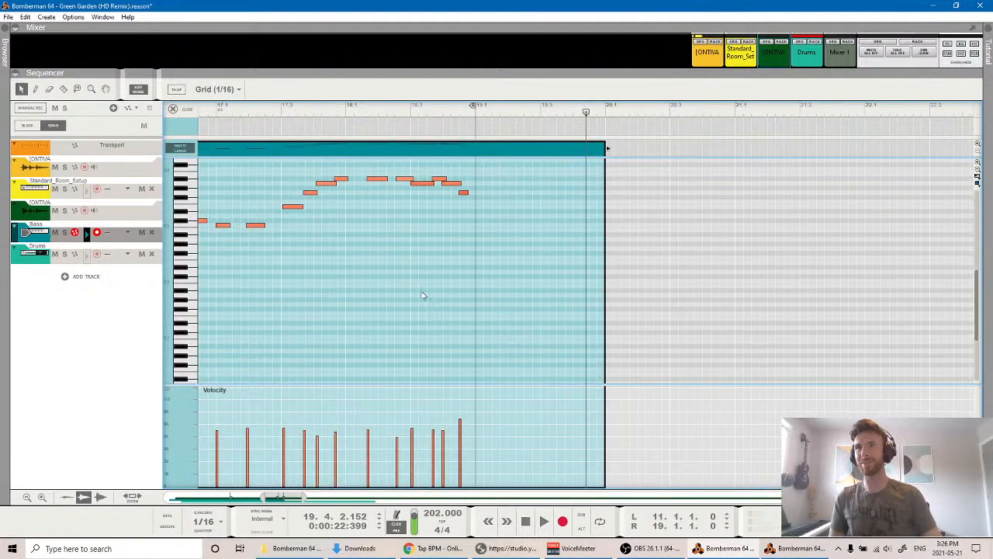
pyautogui.hscroll(-10, 423, 295)
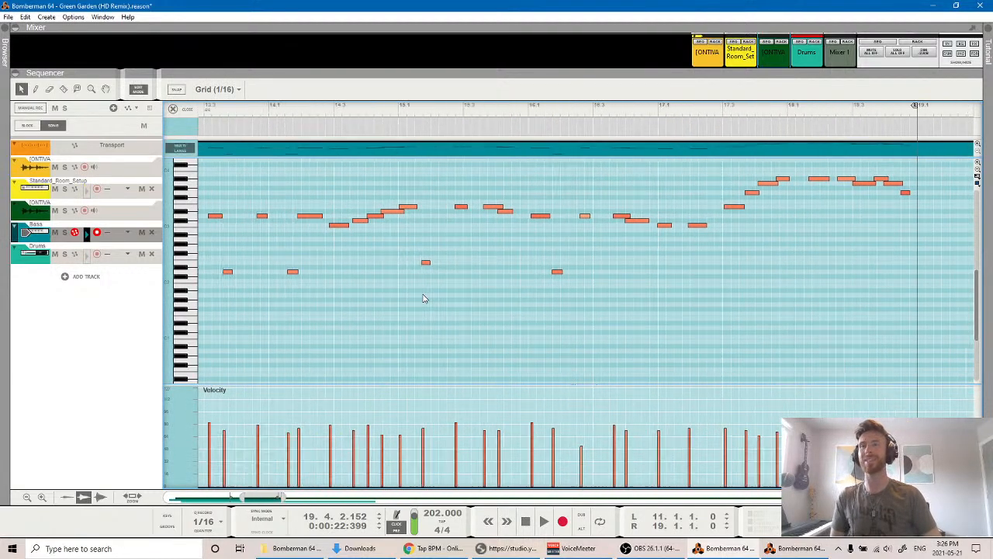
pyautogui.hscroll(-3, 423, 298)
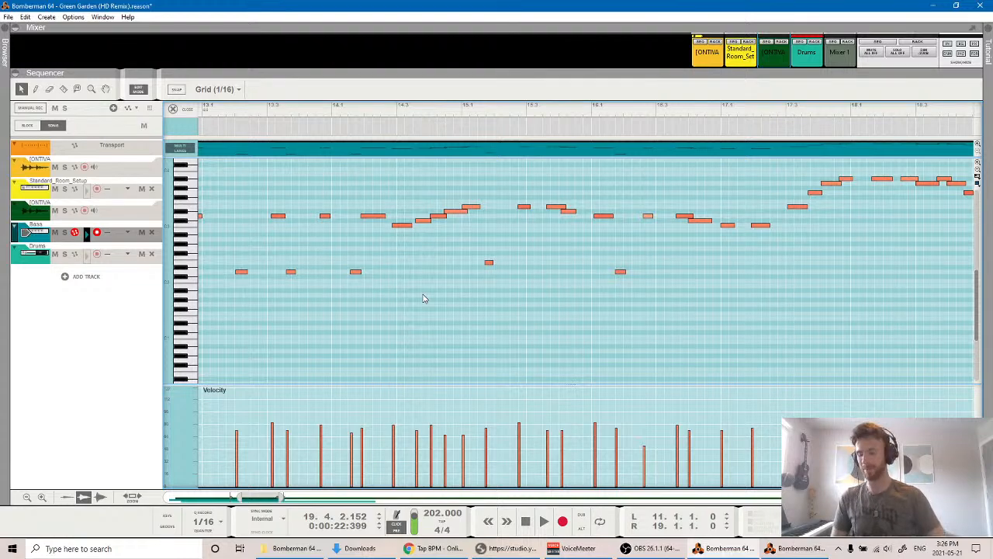
pyautogui.hscroll(-12, 427, 305)
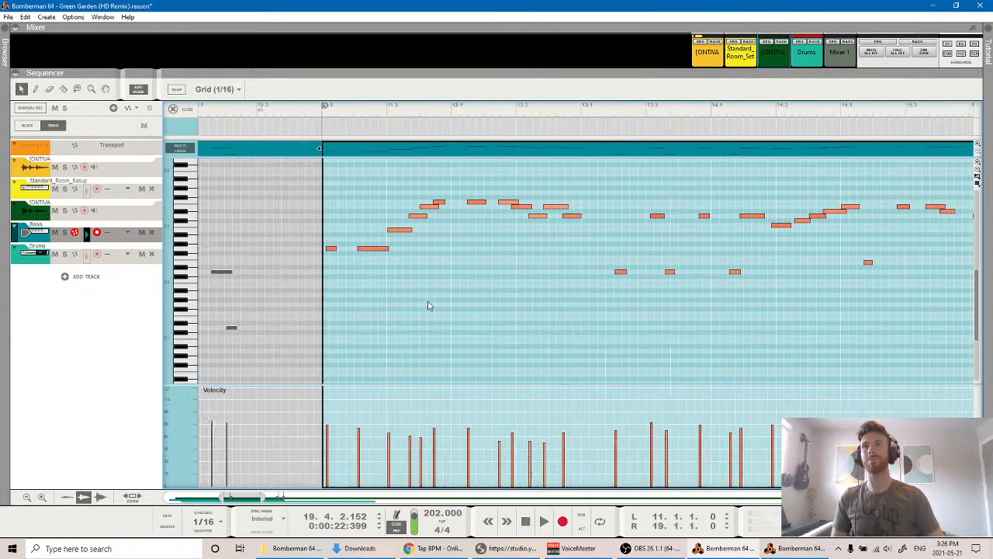
pyautogui.hotkey('ctrl', 'a')
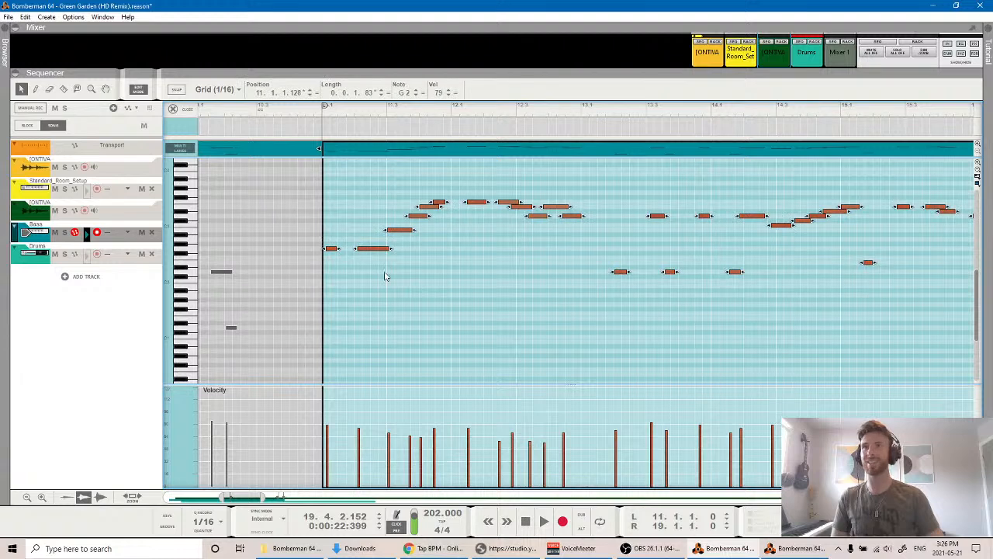
pyautogui.click(346, 277)
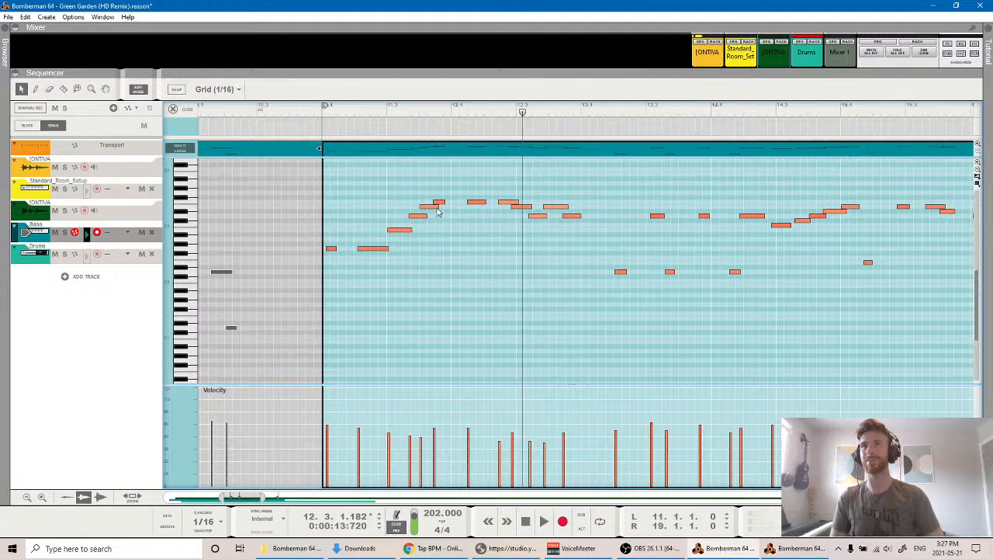
# Mute the original song's audio track and play the bass clip from just before bar 11.
pyautogui.click(316, 112)
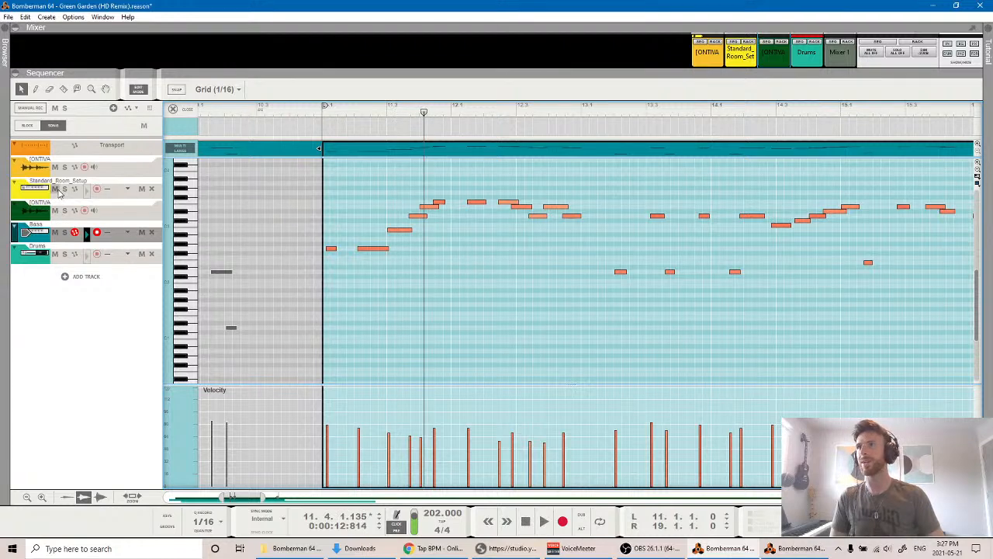
pyautogui.click(55, 210)
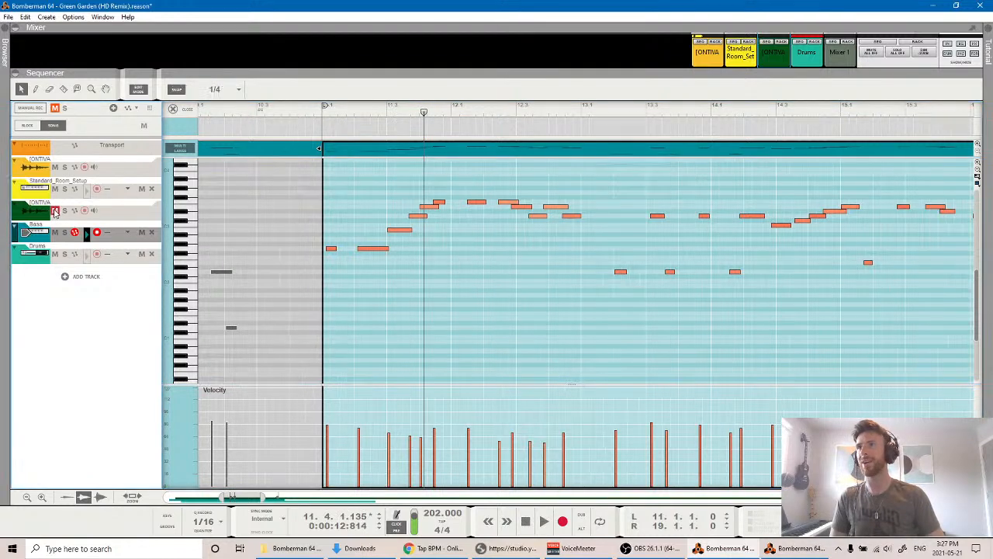
pyautogui.click(290, 112)
pyautogui.press('space')
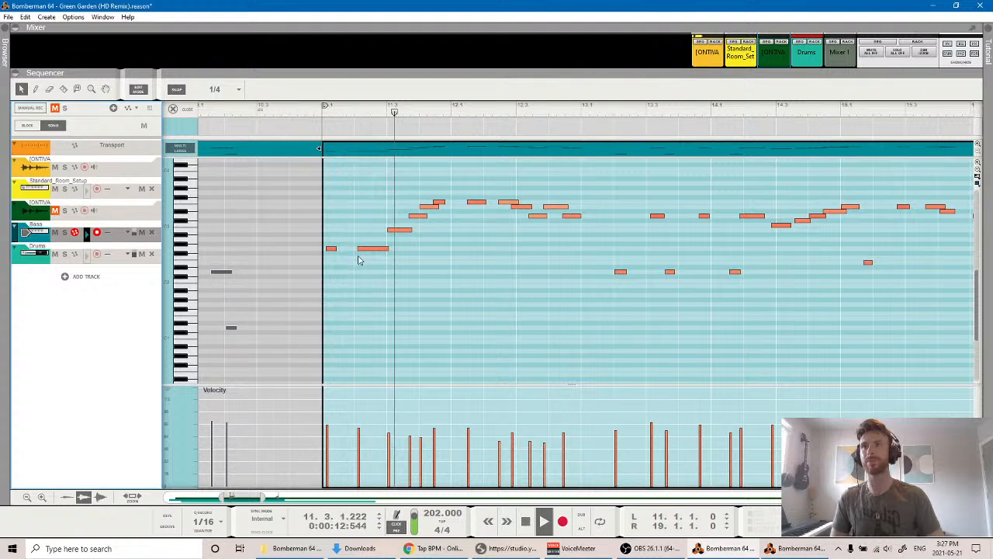
pyautogui.press('space')
# Move the F3 note at the end of bar 11 to position 11.4.3.58 and replay the passage.
pyautogui.click(439, 203)
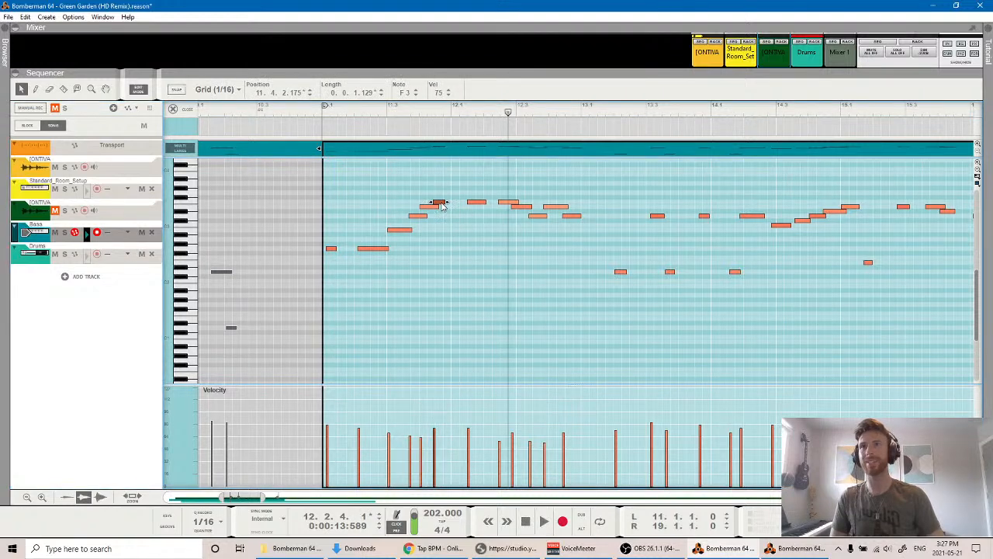
pyautogui.click(316, 115)
pyautogui.press('space')
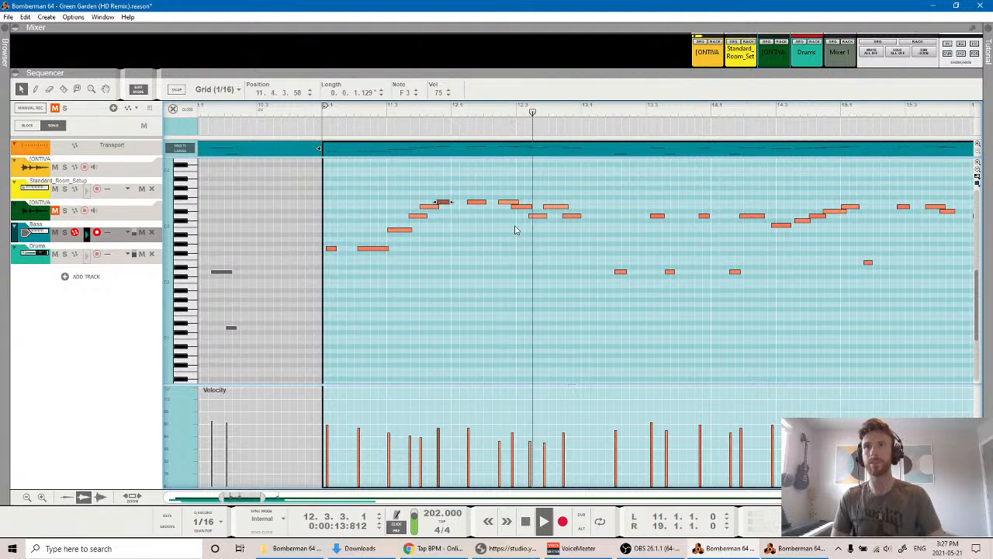
pyautogui.press('space')
pyautogui.click(447, 113)
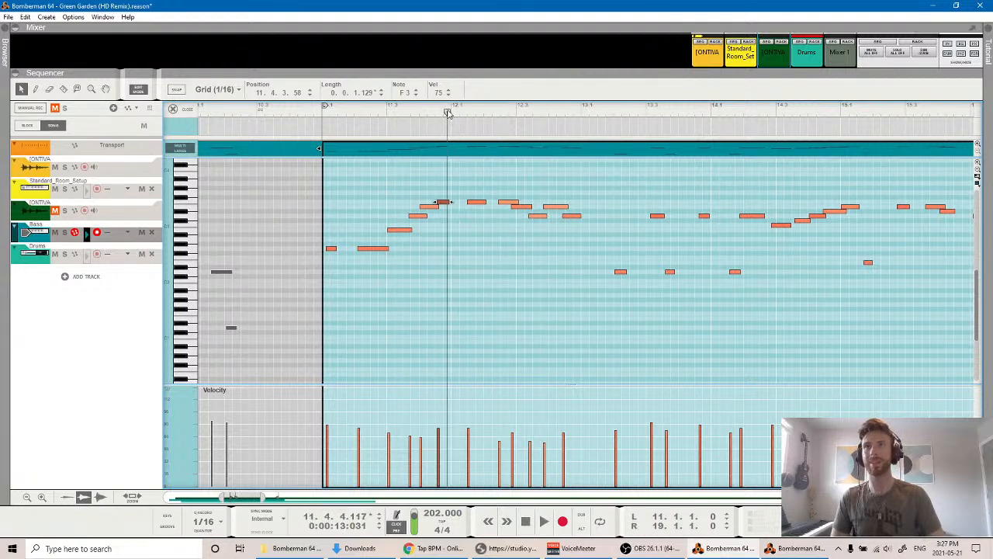
# Raise the D3 note in the middle of bar 12 to F3 and shift it to position 12.3.2.228.
pyautogui.click(307, 108)
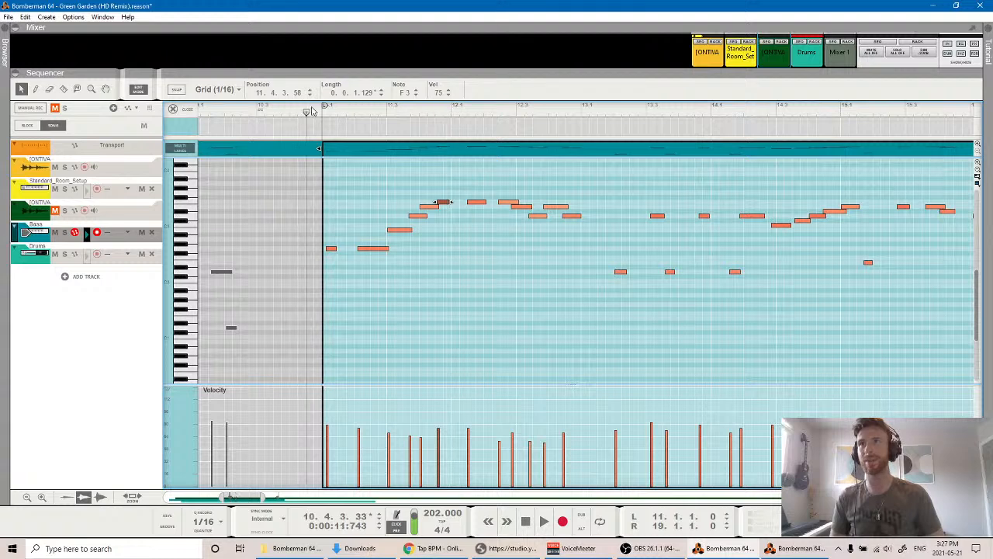
pyautogui.press('space')
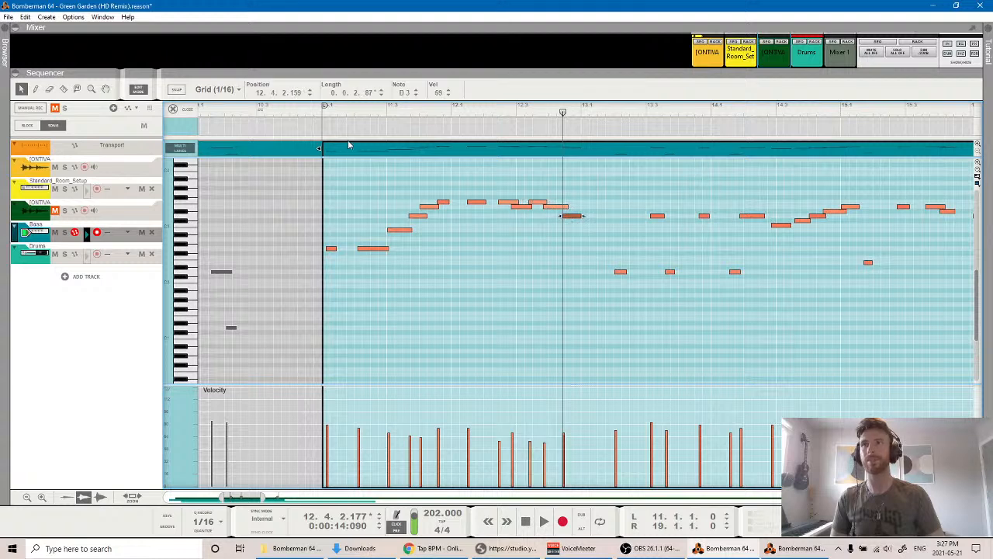
pyautogui.press('space')
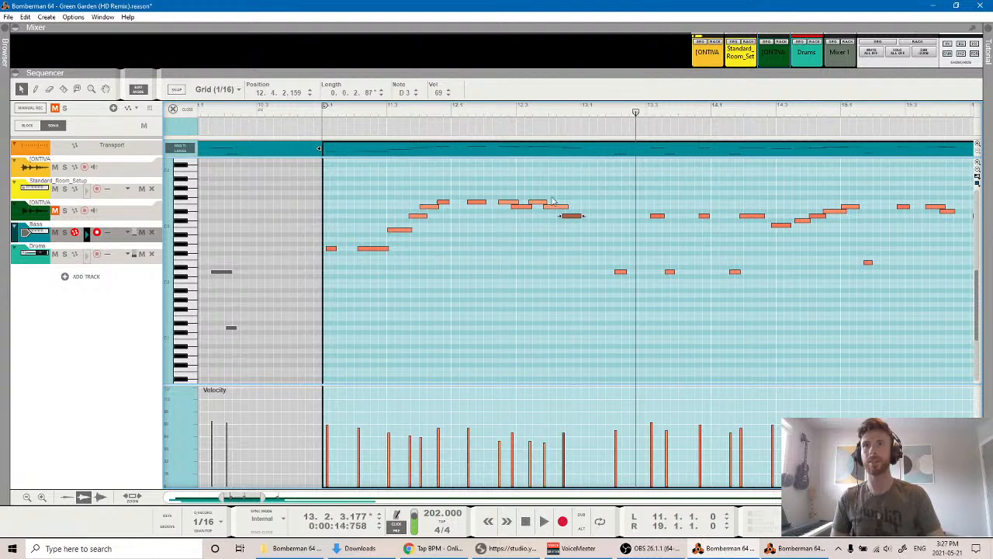
pyautogui.click(318, 115)
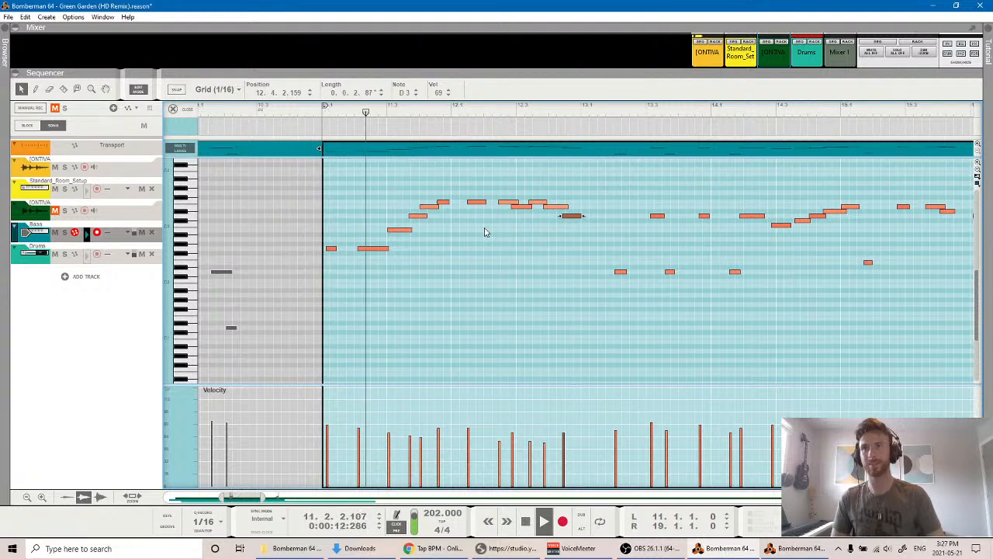
pyautogui.click(546, 203)
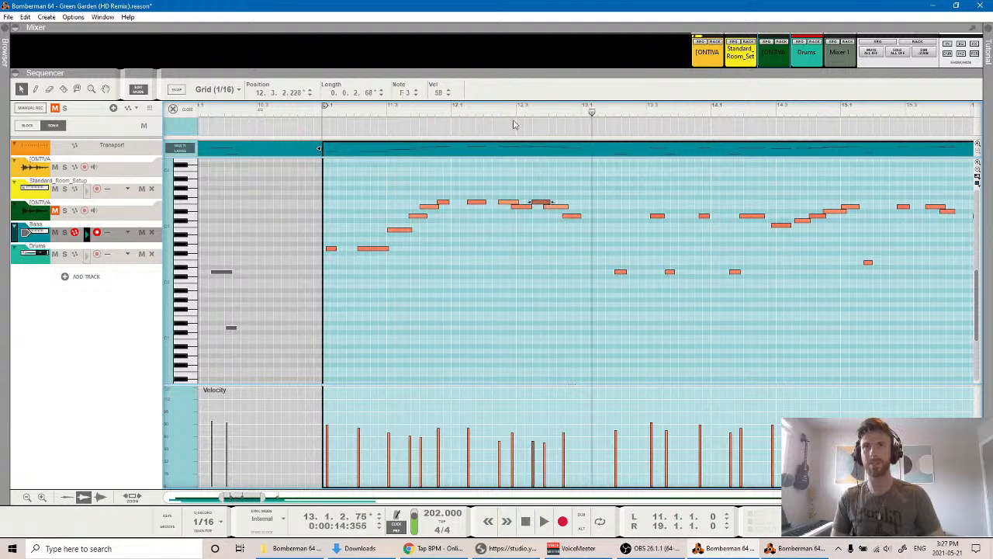
# Shift the first F3 note of bar 12 to position 12.1.3.10 and replay the clip through bar 17.
pyautogui.click(475, 116)
pyautogui.press('space')
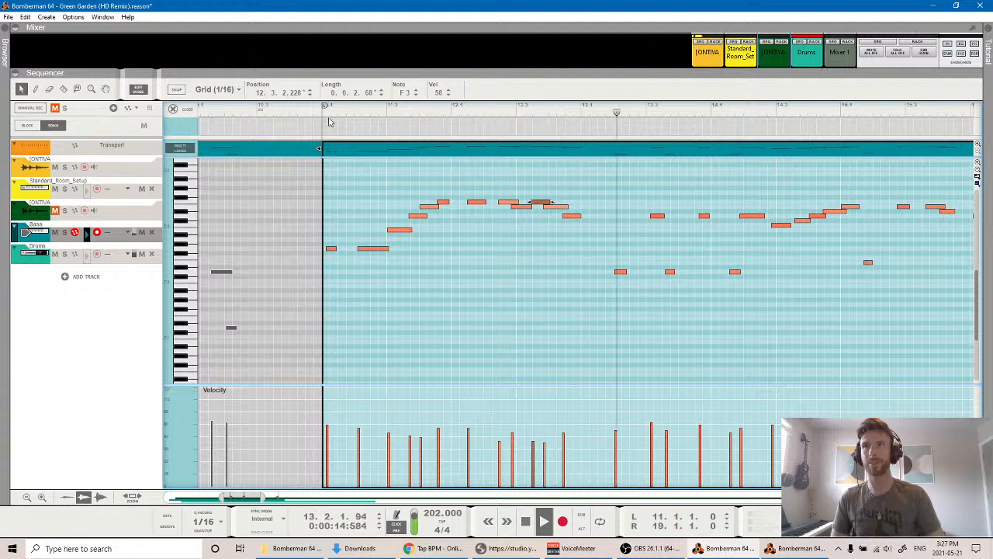
pyautogui.click(328, 122)
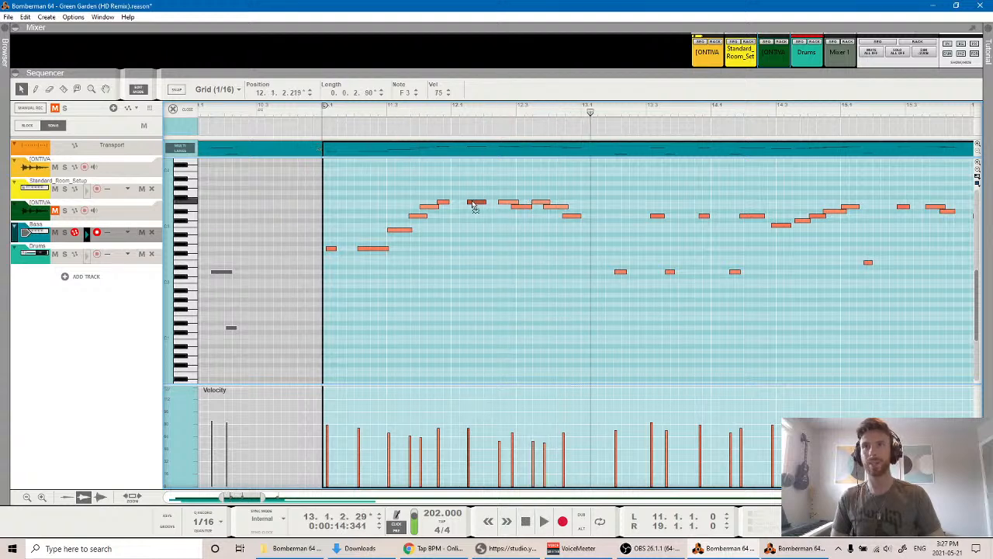
pyautogui.click(339, 122)
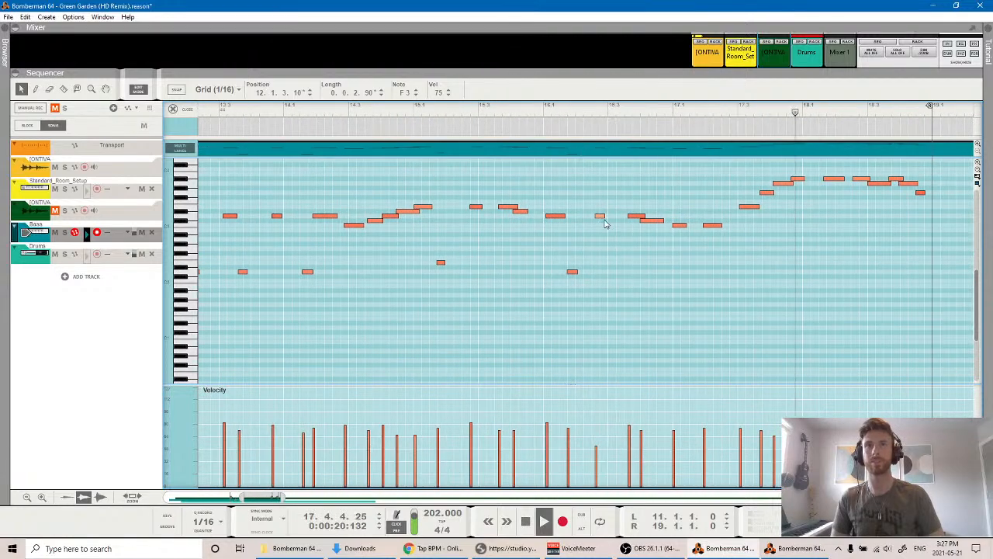
# Set the velocity of the quiet D3 note at 16.2.3.88 to 81.
pyautogui.press('space')
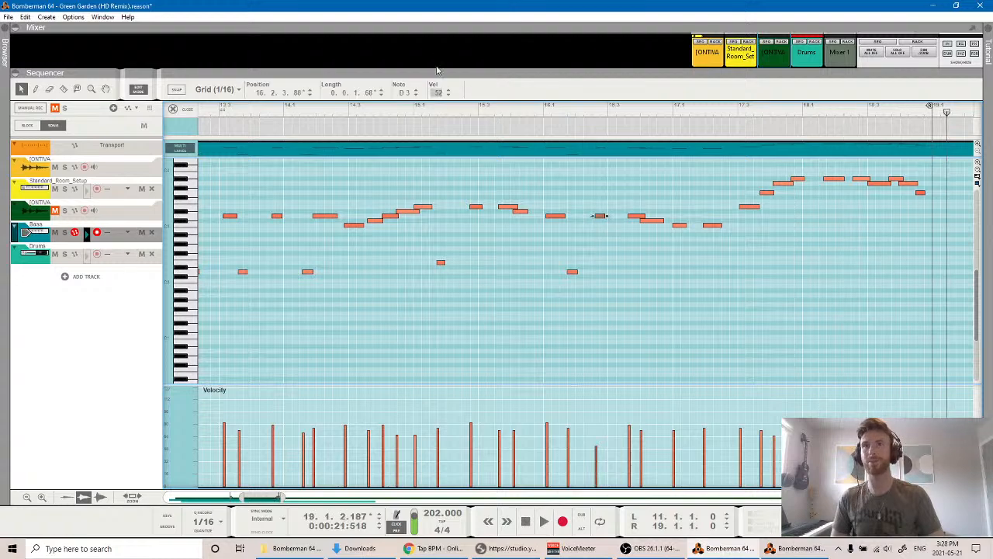
pyautogui.moveTo(437, 70); pyautogui.dragTo(442, 59)
pyautogui.hscroll(-6, 497, 238)
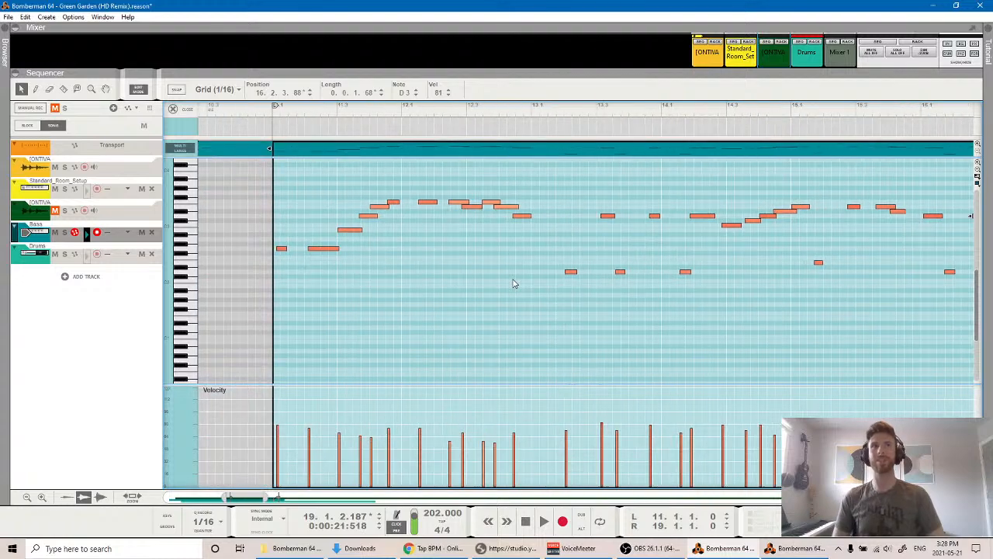
# Shift the last five notes of bar 12 slightly later together so the first starts at 12.2.3.2, and replay them.
pyautogui.click(303, 113)
pyautogui.press('space')
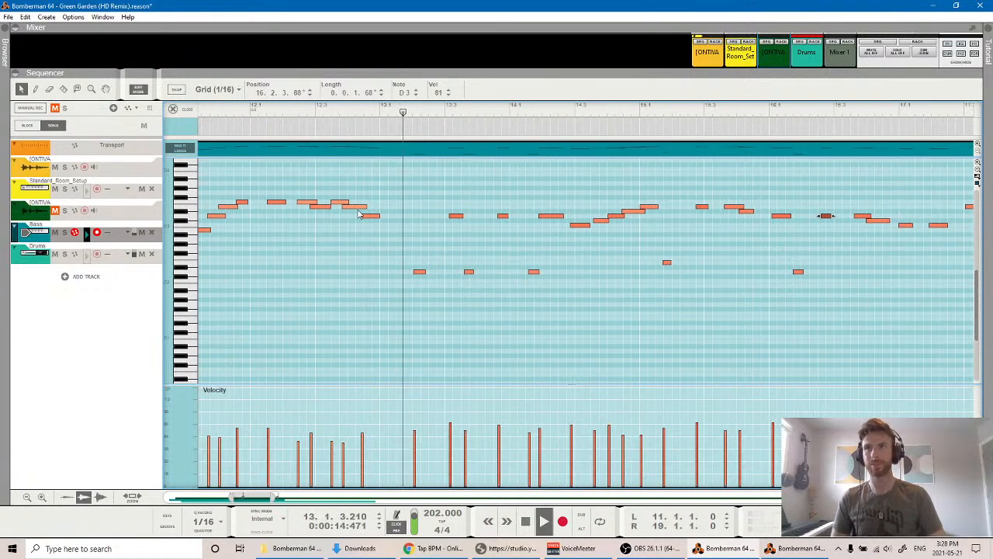
pyautogui.moveTo(380, 237); pyautogui.dragTo(308, 204)
pyautogui.hscroll(-4, 337, 259)
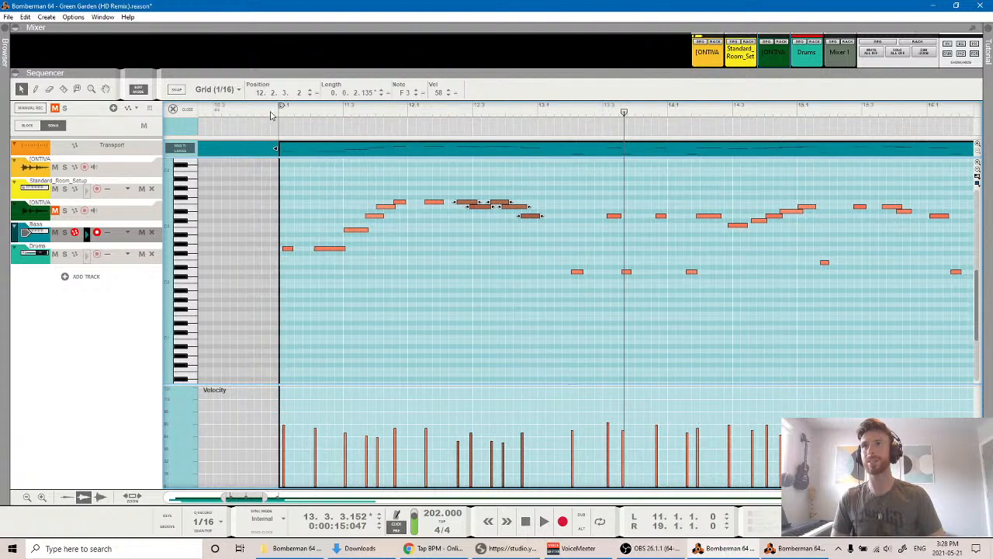
pyautogui.press('space')
pyautogui.click(417, 286)
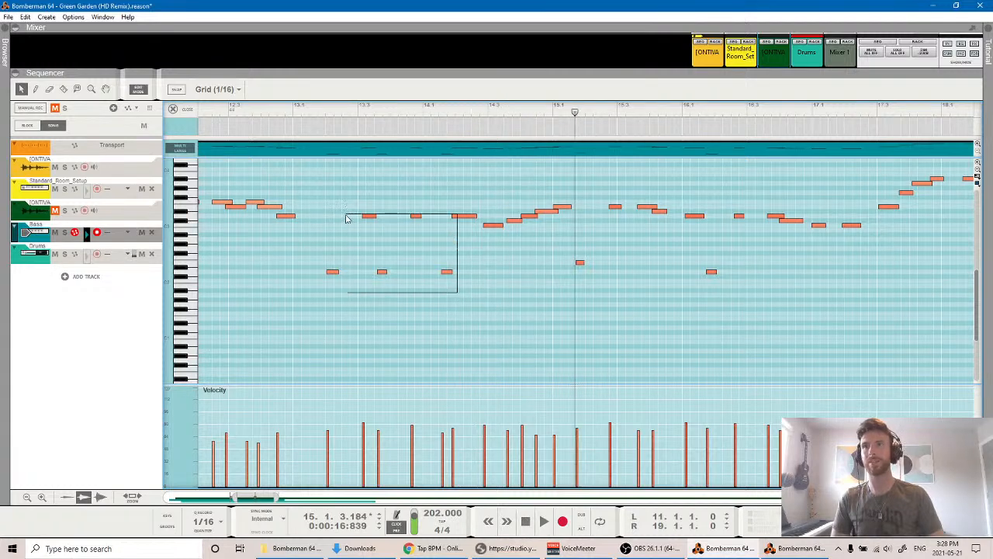
pyautogui.moveTo(315, 222); pyautogui.dragTo(313, 224)
pyautogui.moveTo(445, 311); pyautogui.dragTo(314, 178)
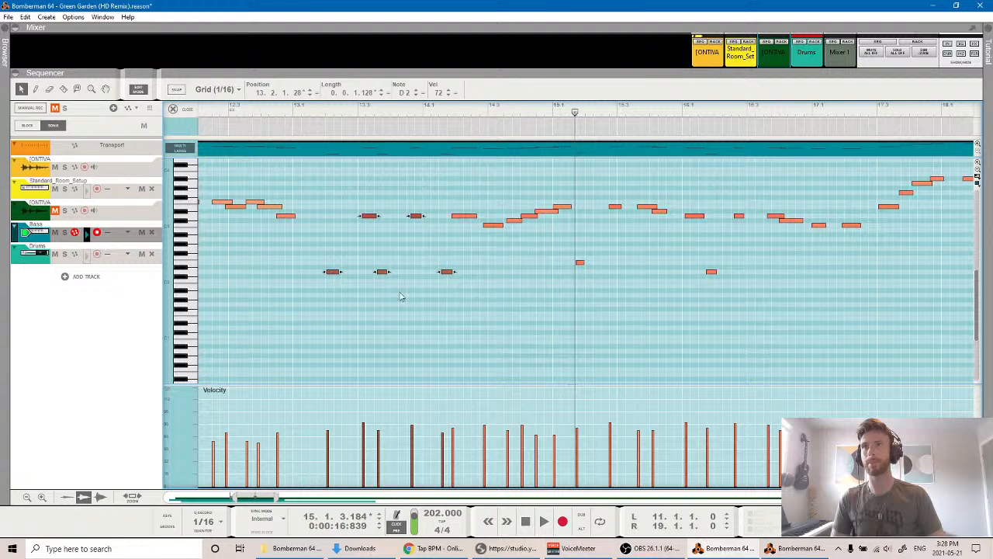
pyautogui.click(401, 296)
# Move the low D2 note in bar 14 to position 14.1.3.27 while replaying bars 13 to 15 to check the timing.
pyautogui.click(298, 114)
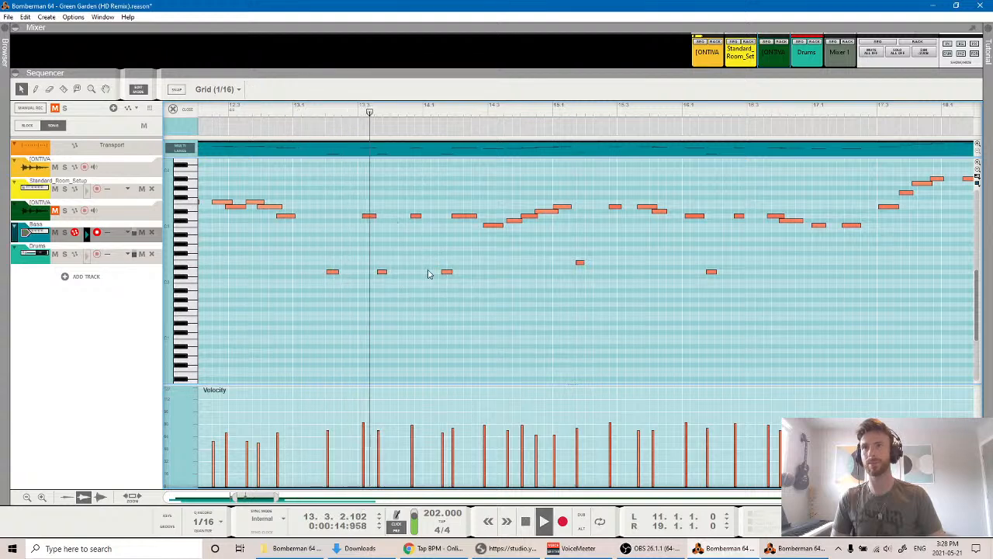
pyautogui.click(337, 127)
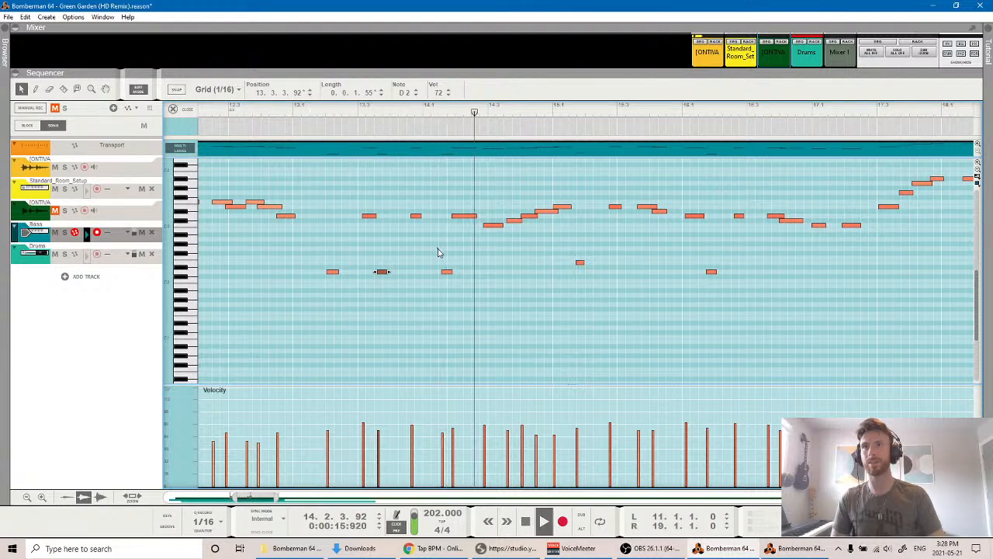
pyautogui.press('space')
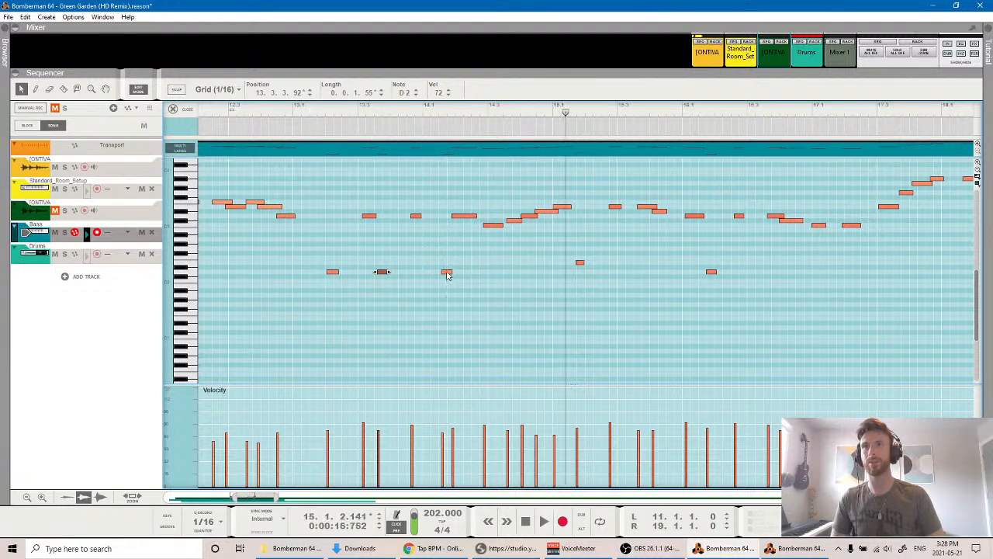
pyautogui.click(347, 112)
pyautogui.press('space')
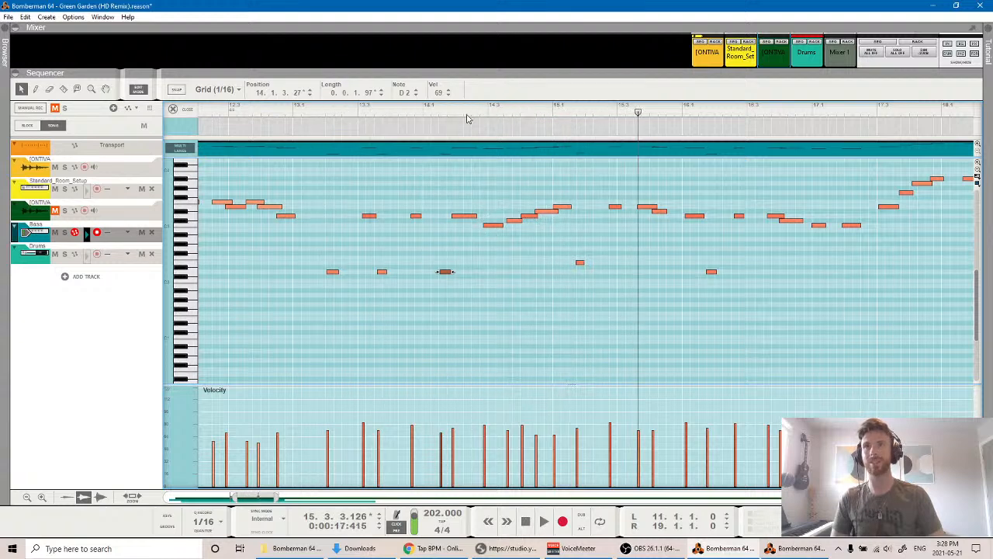
pyautogui.click(402, 112)
pyautogui.press('space')
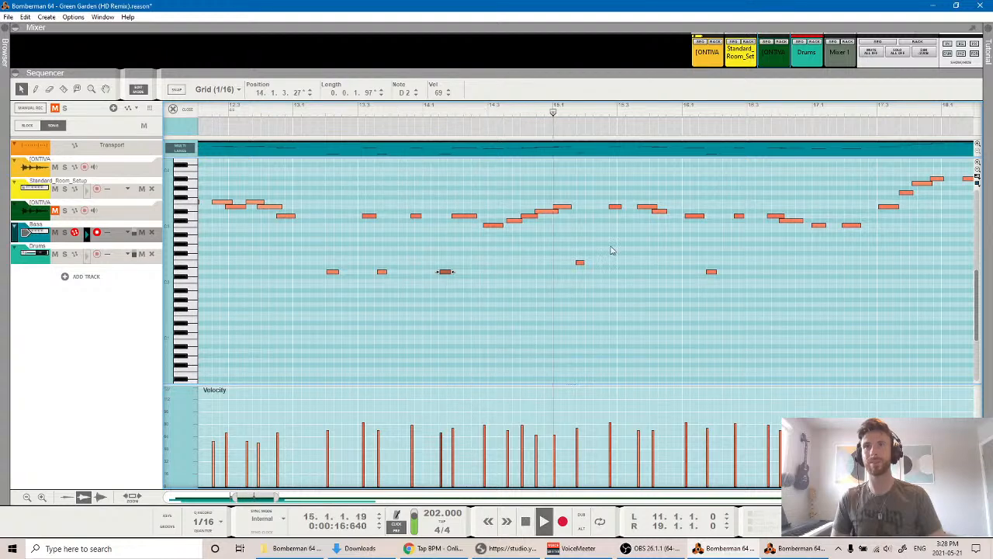
# Shift the D#3 note at the end of bar 14 to position 14.4.3.31 and the following E3 note to 14.4.4.207.
pyautogui.press('space')
pyautogui.click(555, 212)
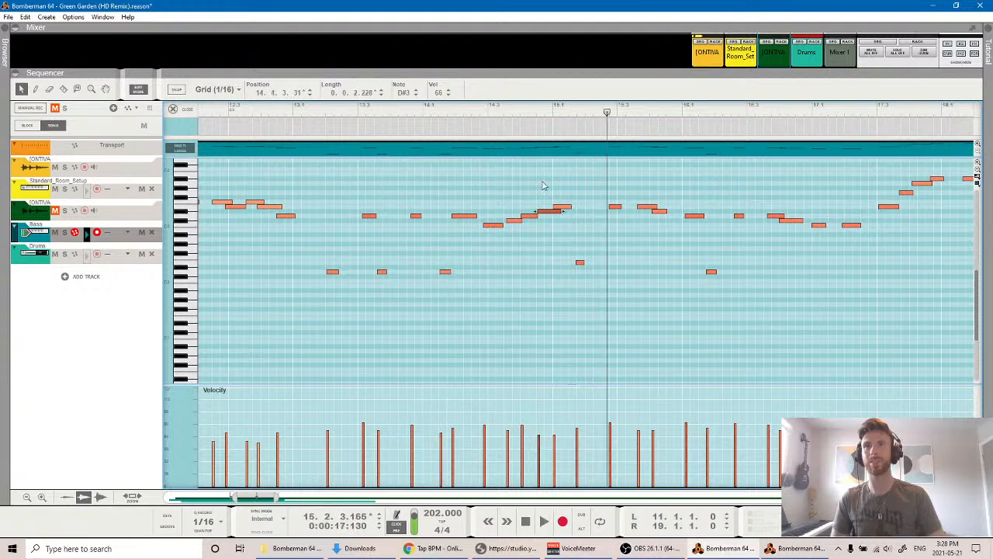
pyautogui.press('space')
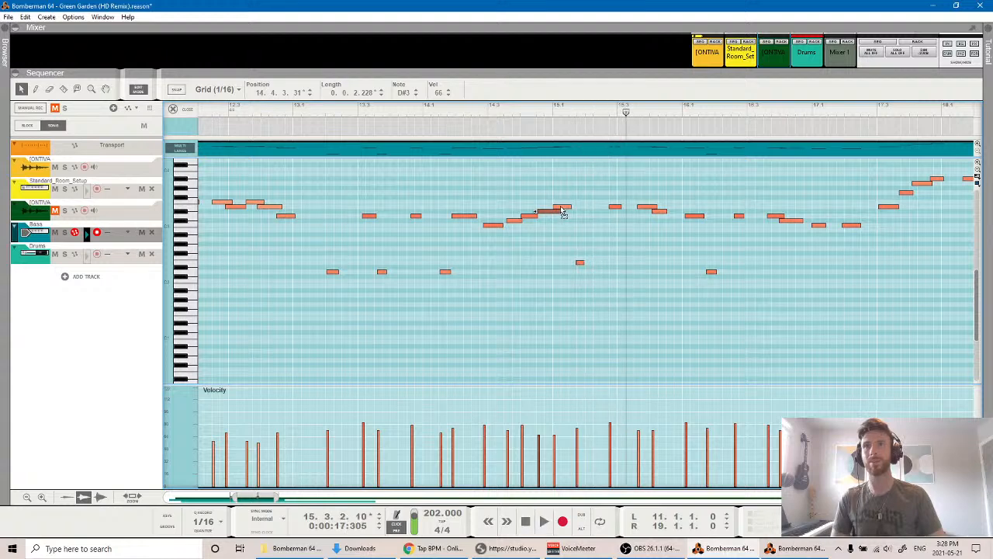
pyautogui.press('space')
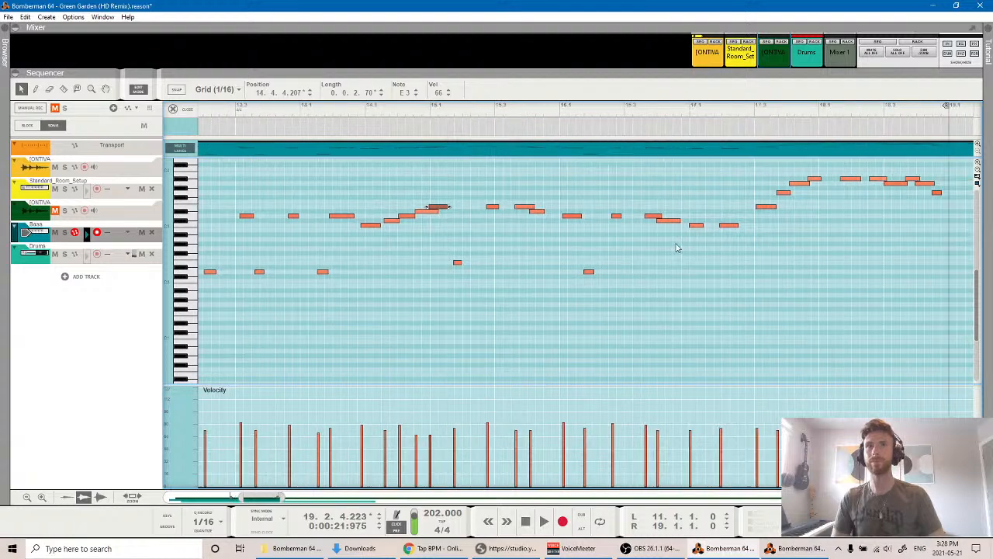
# Replay the last bars of the bass clip and shift its final G3 note to position 18.4.3.33.
pyautogui.click(498, 111)
pyautogui.press('space')
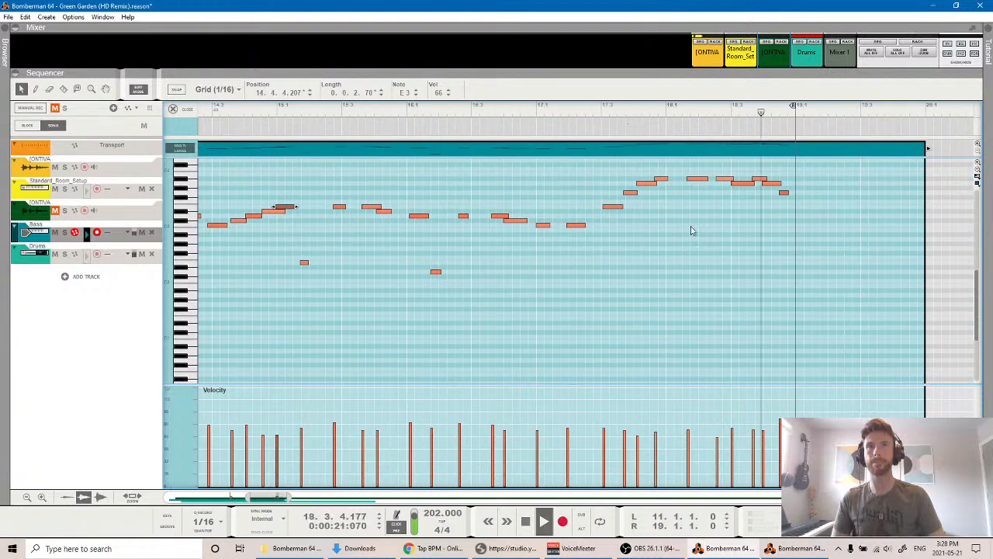
pyautogui.press('space')
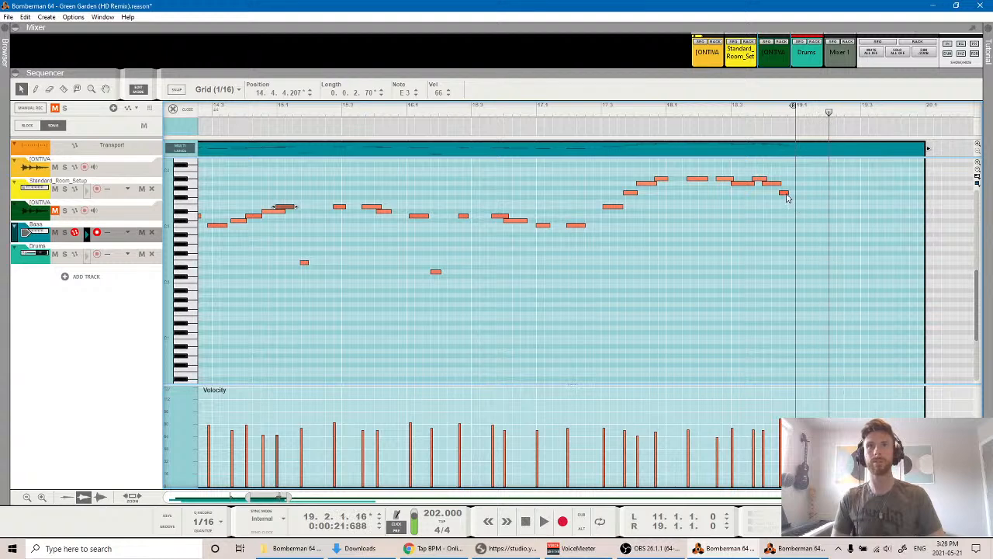
pyautogui.moveTo(787, 193); pyautogui.dragTo(788, 193)
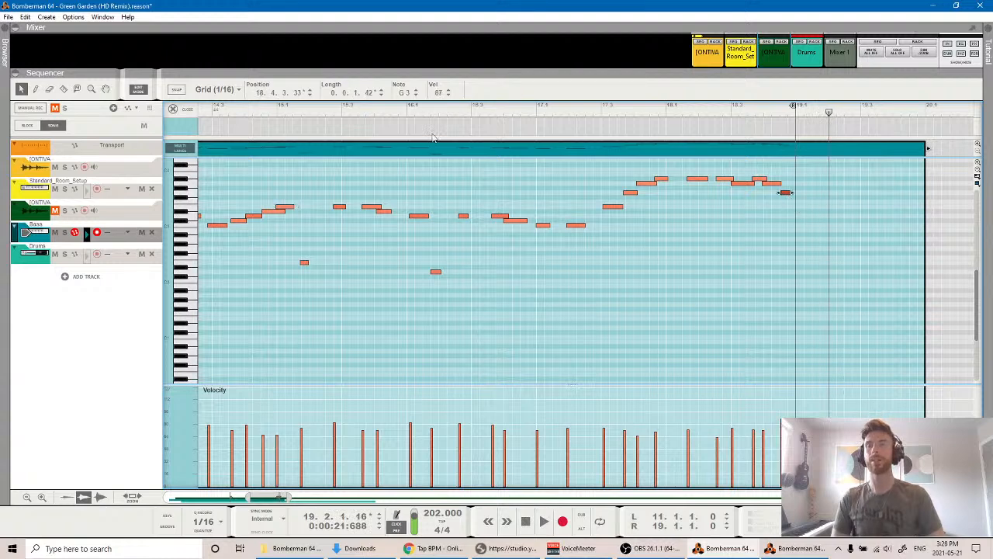
# Return to the arrangement, reopen the bass clip that starts at bar 11 and transpose all its notes down one octave.
pyautogui.click(137, 90)
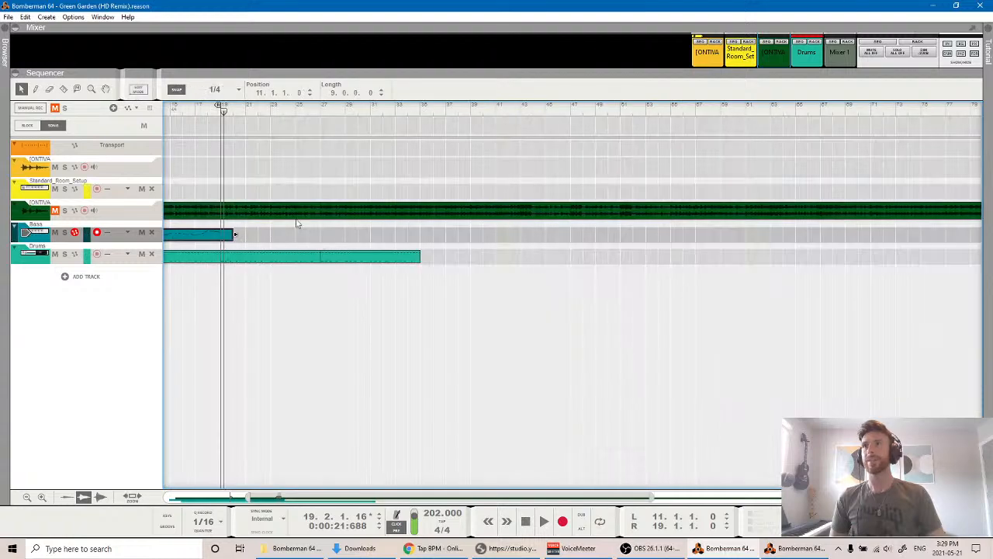
pyautogui.hscroll(-2, 251, 261)
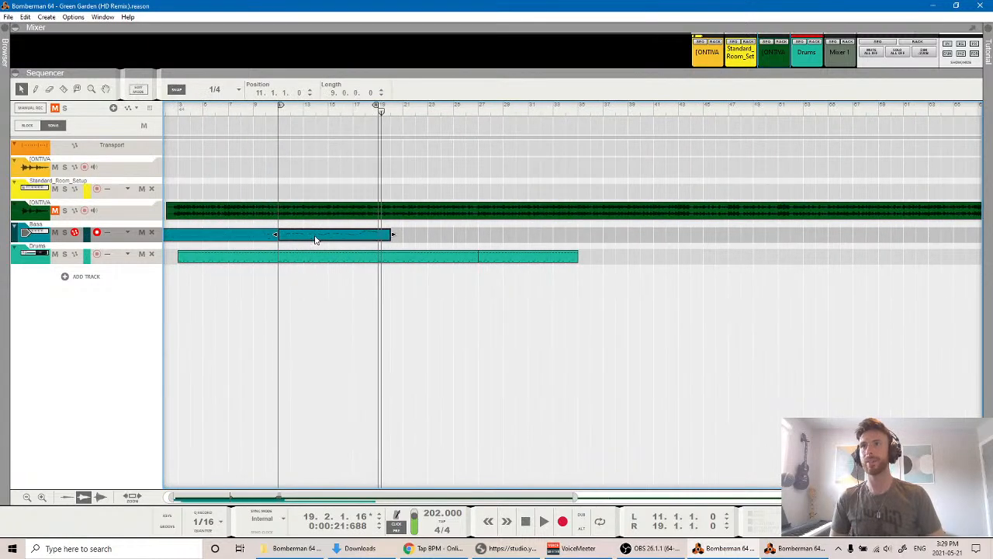
pyautogui.doubleClick(315, 240)
pyautogui.hscroll(-10, 464, 317)
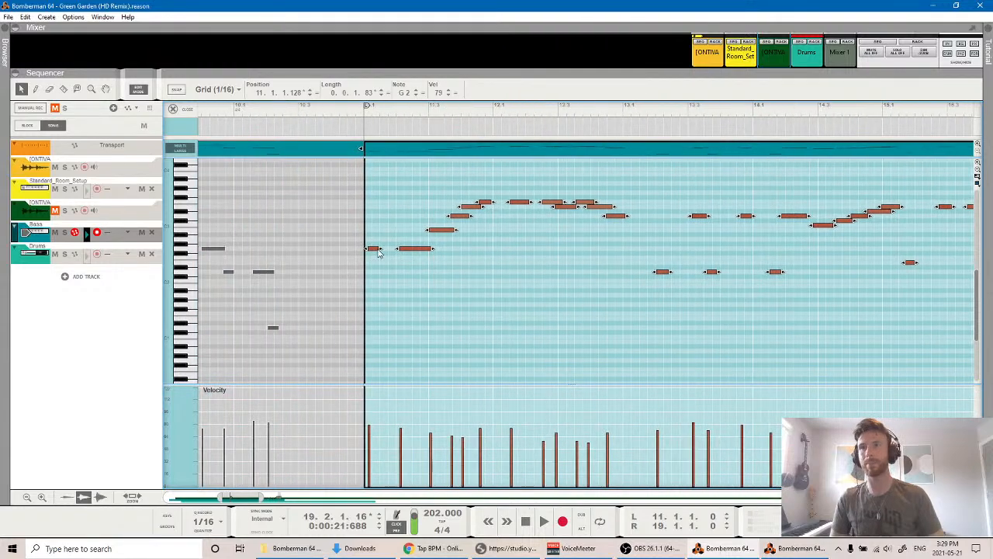
pyautogui.moveTo(373, 250); pyautogui.dragTo(382, 312)
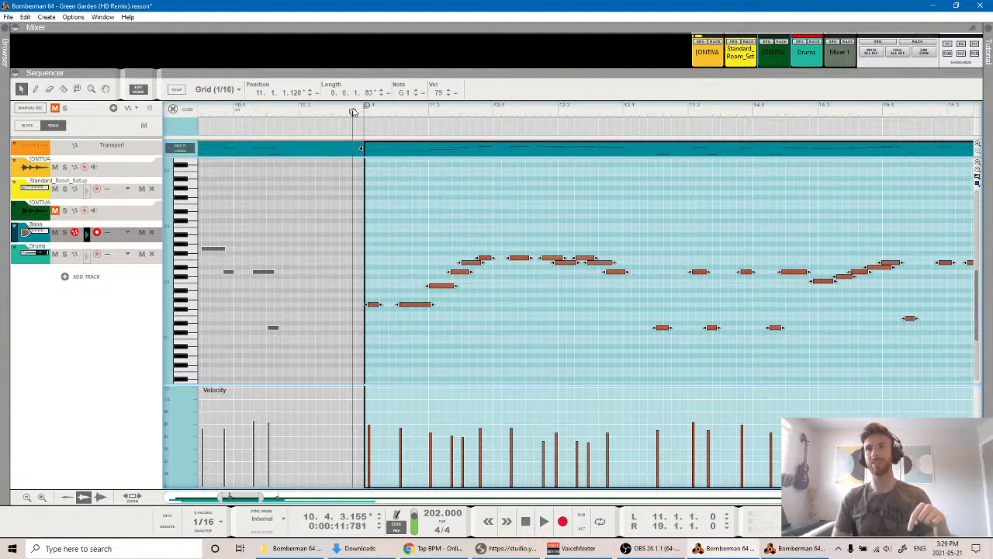
# Play the transposed bass clip, nudge the low E1 note in bar 15 to position 15.1.3.176 and replay from bar 14.
pyautogui.press('space')
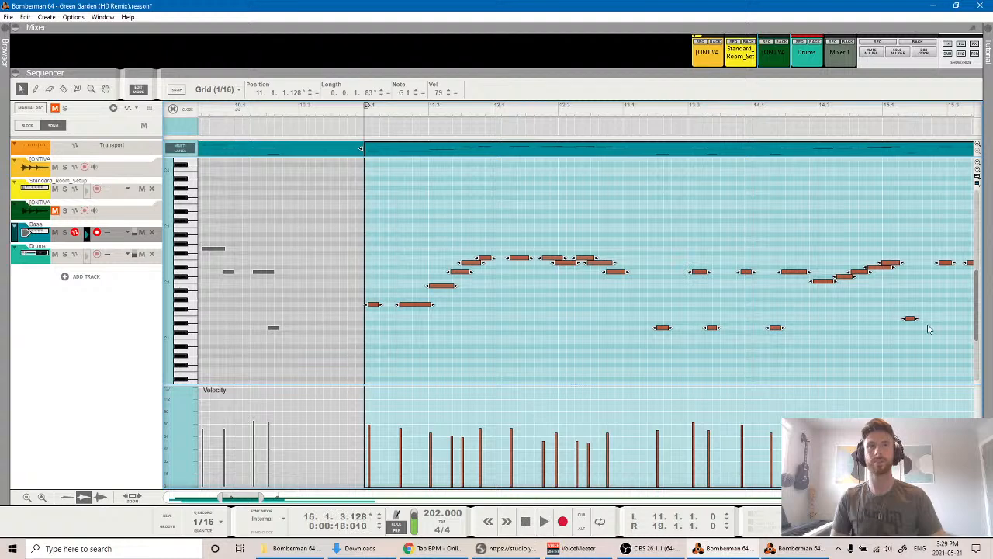
pyautogui.click(923, 325)
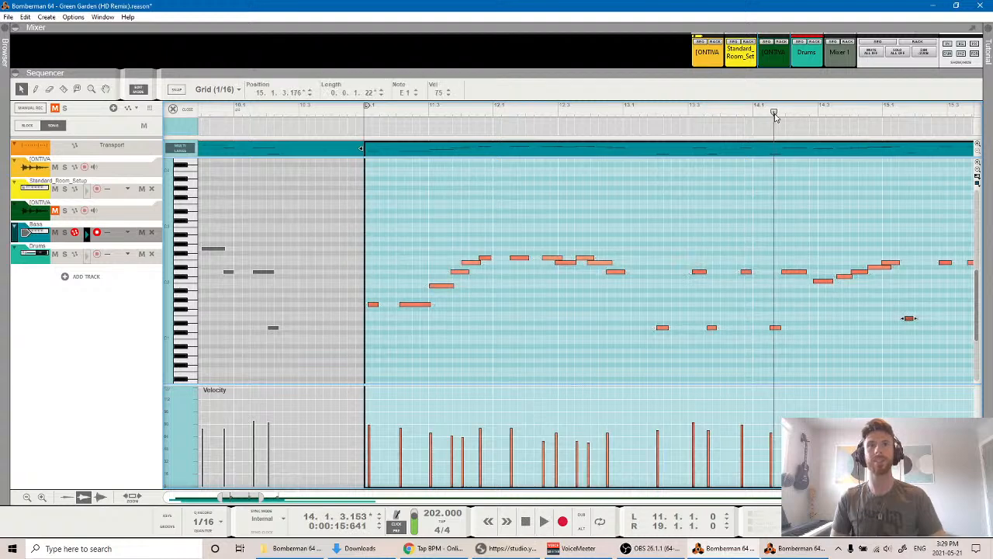
pyautogui.press('space')
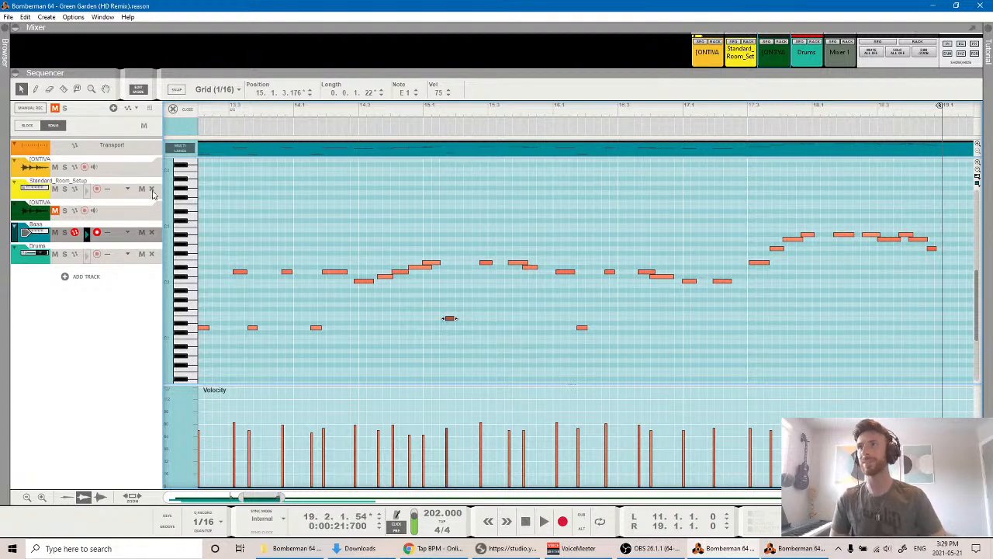
# Unmute the dark green reference audio track and play it together with the bass, restarting just before bar 11.
pyautogui.click(55, 211)
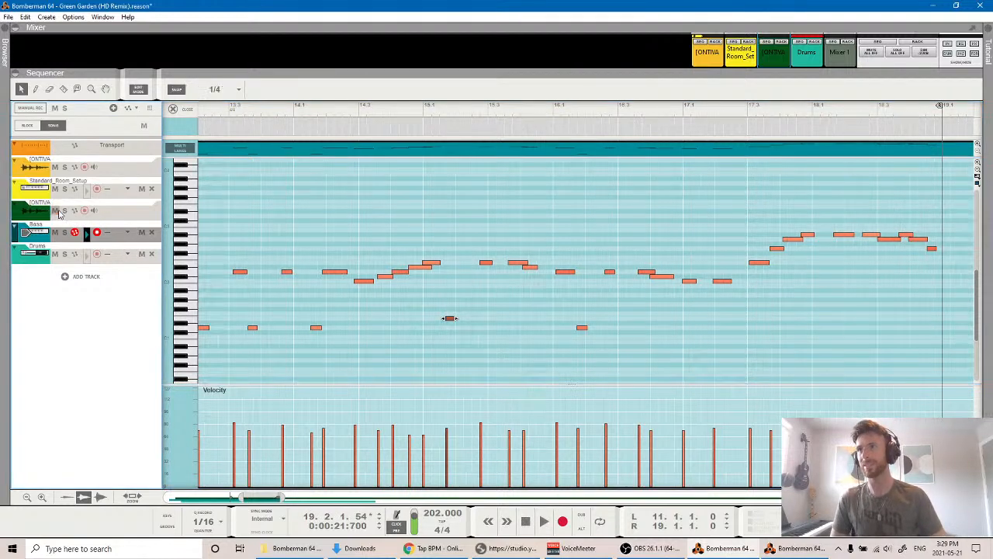
pyautogui.press('space')
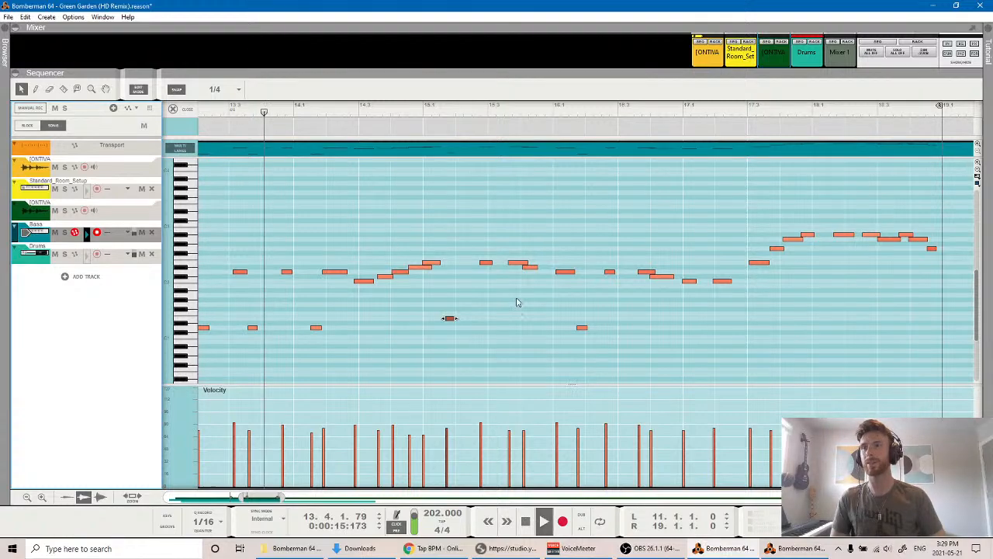
pyautogui.press('space')
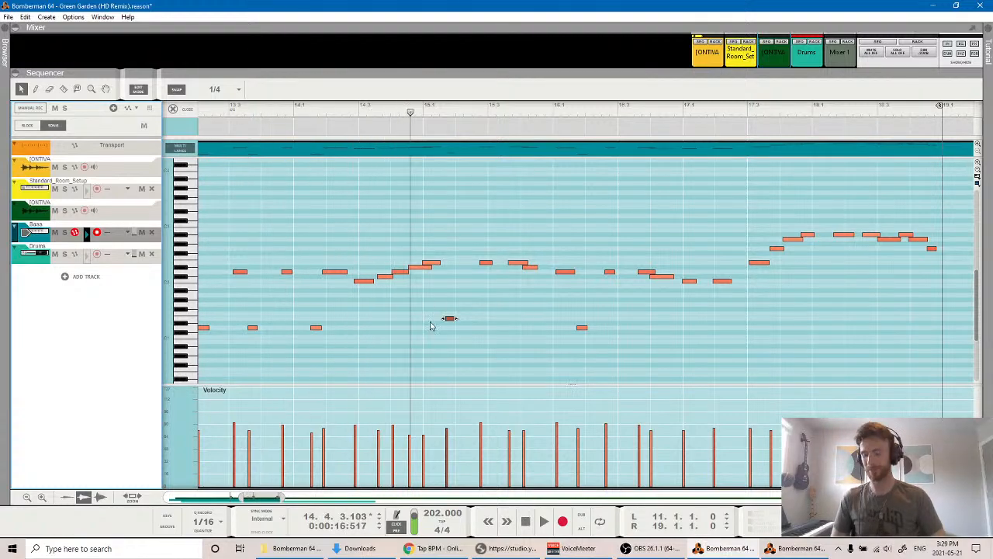
pyautogui.hscroll(-5, 457, 306)
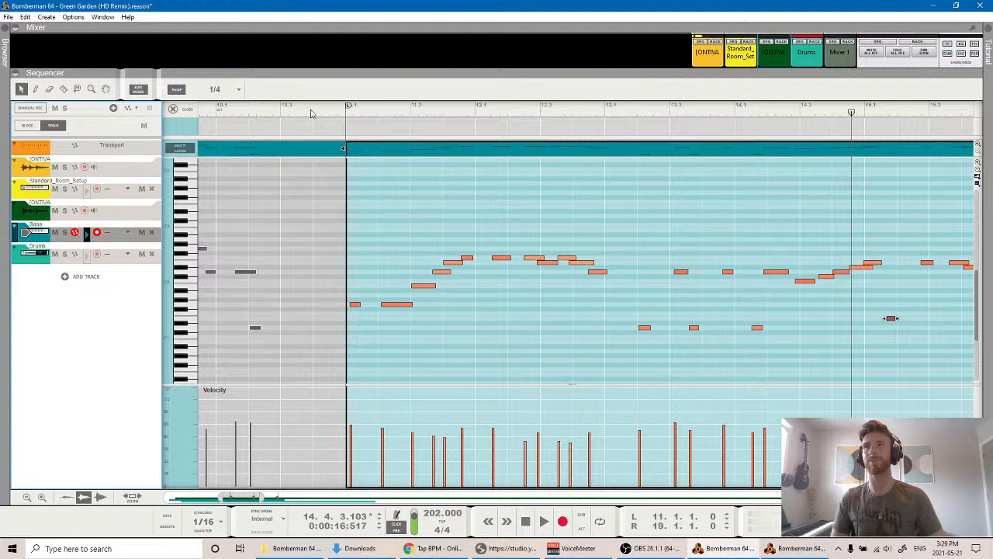
pyautogui.click(311, 114)
pyautogui.press('space')
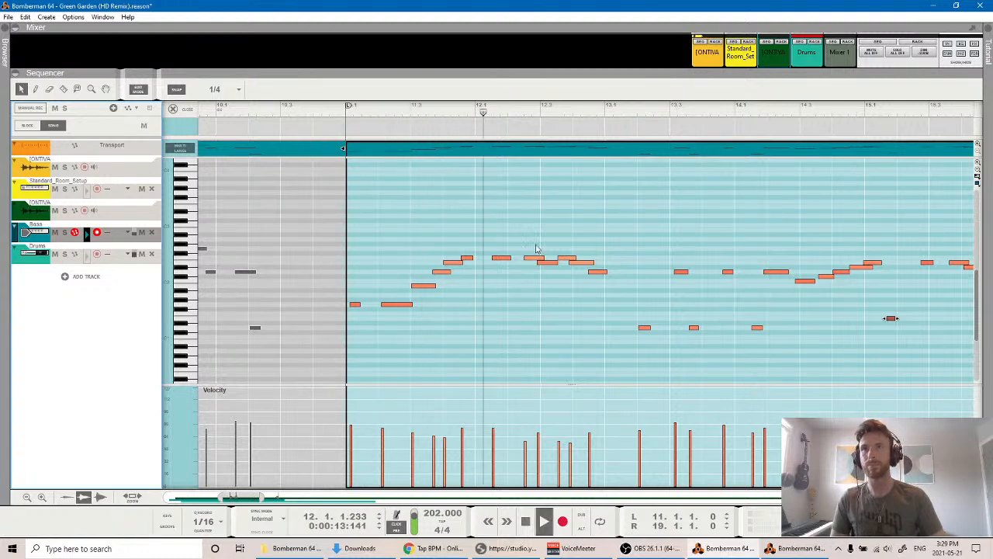
pyautogui.press('space')
# Solo the reference audio track, play it from the start of bar 11 and select the D2 note at 11.3.3.171.
pyautogui.click(339, 115)
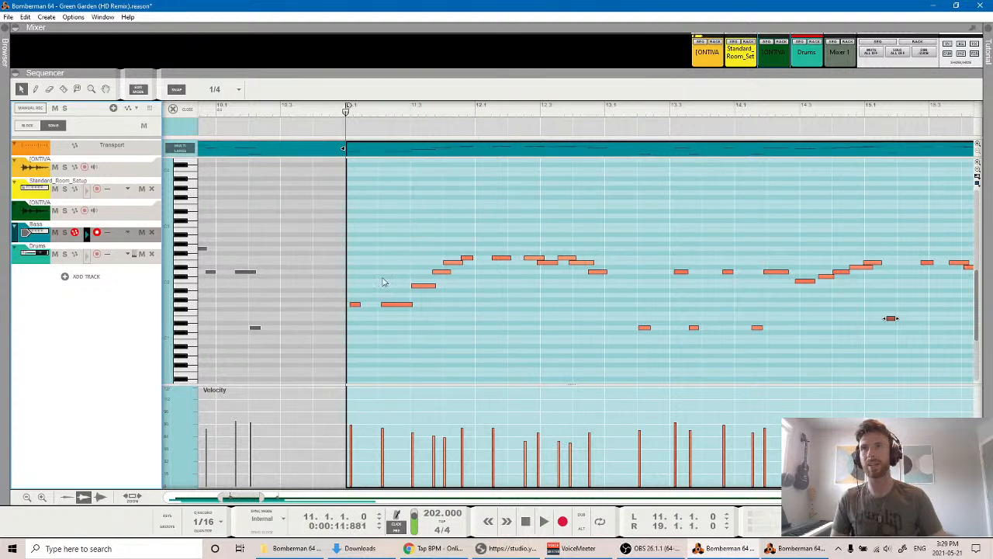
pyautogui.press('space')
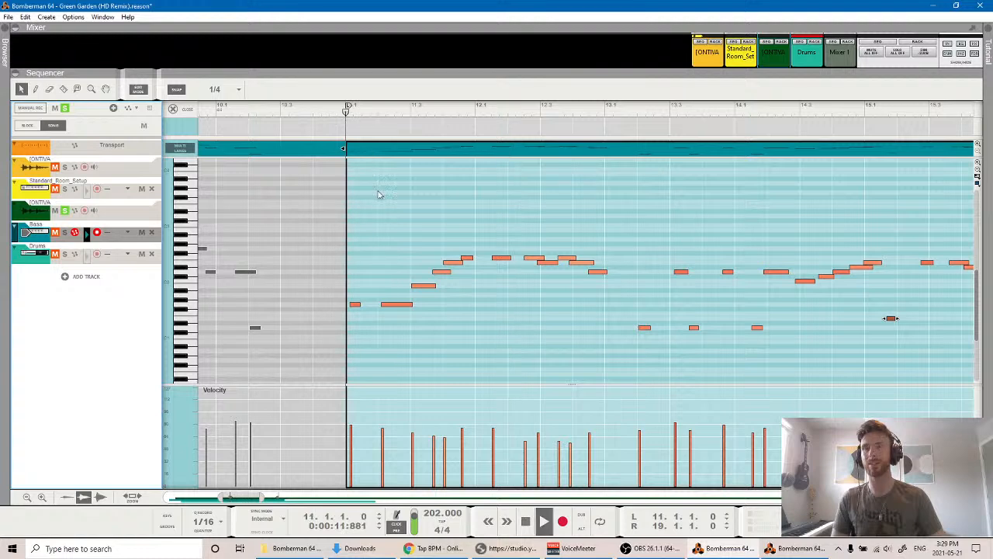
pyautogui.click(443, 317)
pyautogui.press('space')
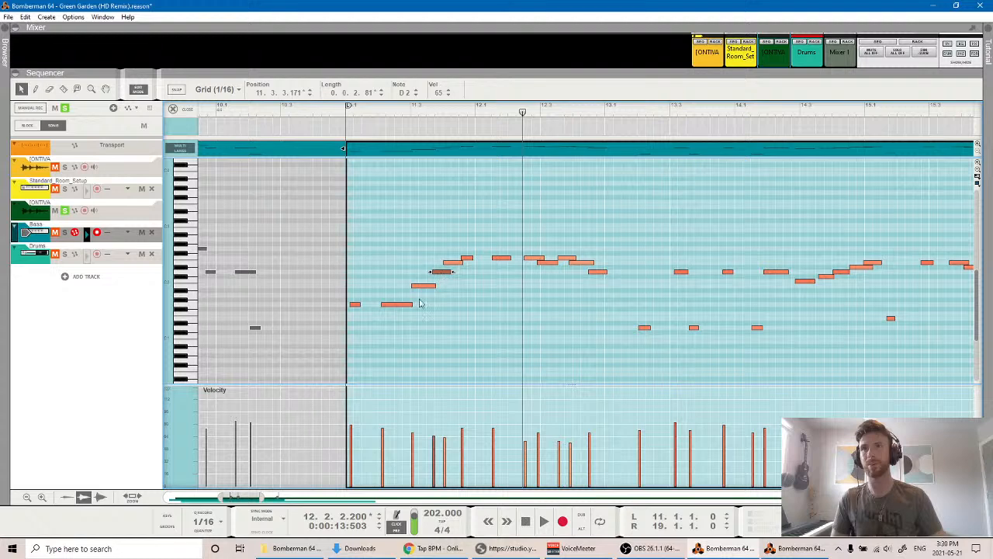
# Play the soloed green audio track from just before bar 11 and lower the Bass note at 11.3.3 to C2.
pyautogui.click(336, 111)
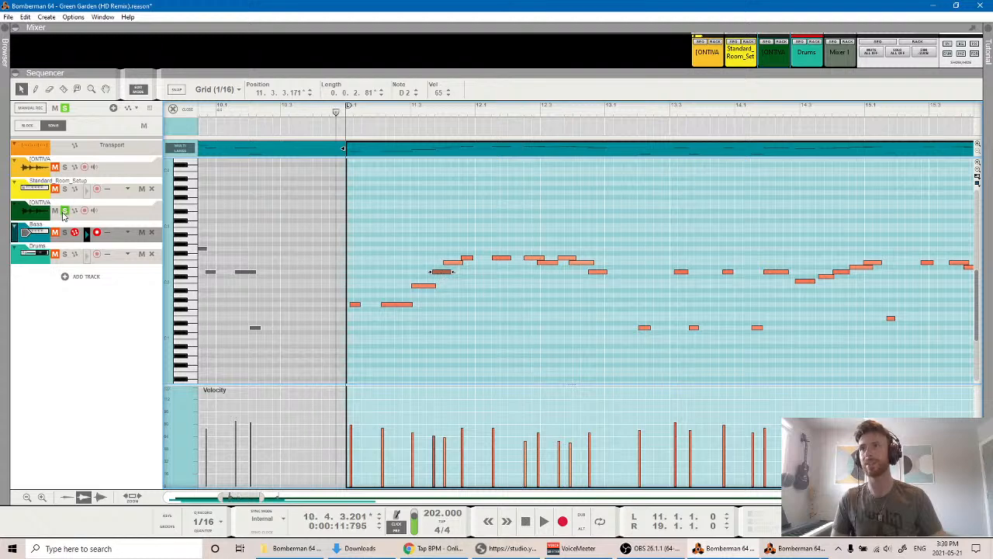
pyautogui.click(63, 211)
pyautogui.press('space')
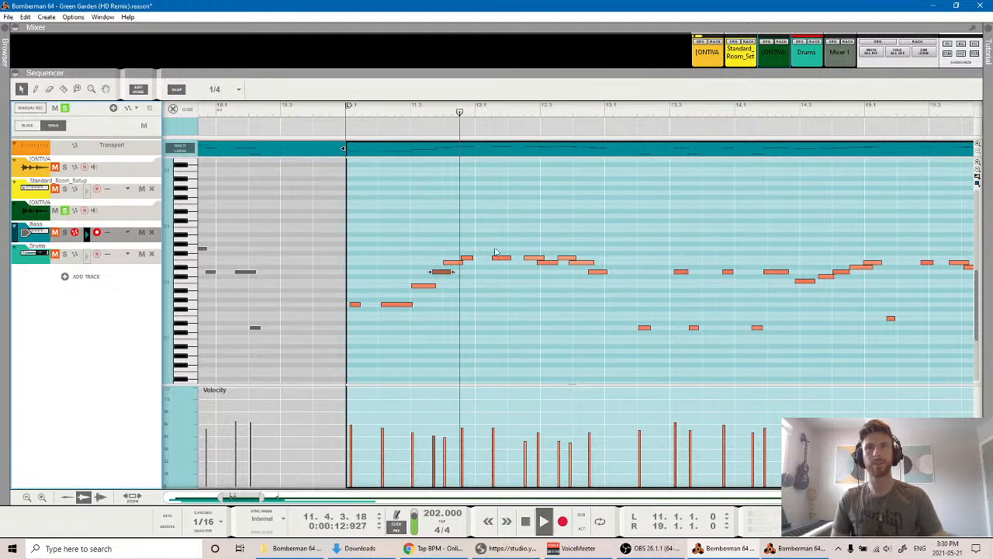
pyautogui.click(439, 273)
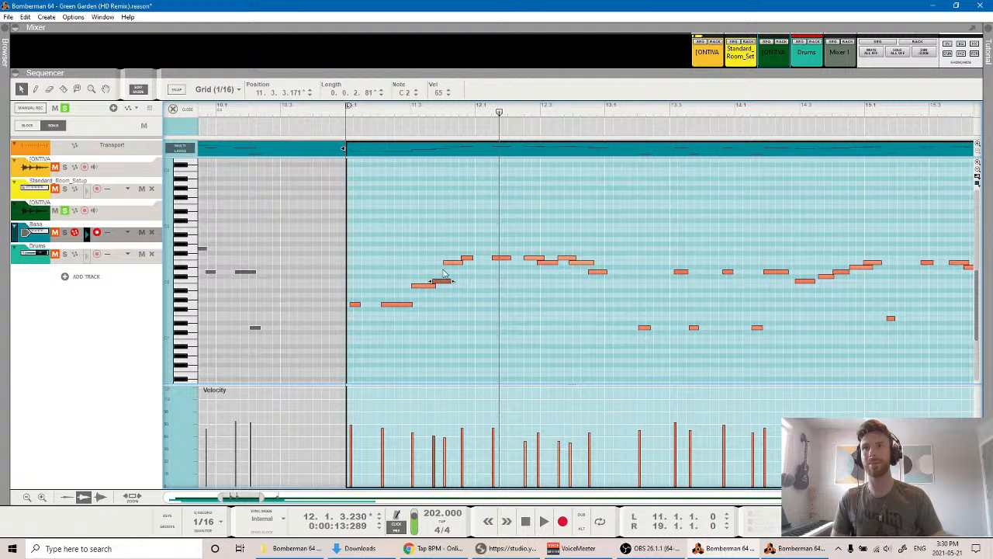
# Unsolo the green audio track and play all tracks together from around bar 11.
pyautogui.click(344, 116)
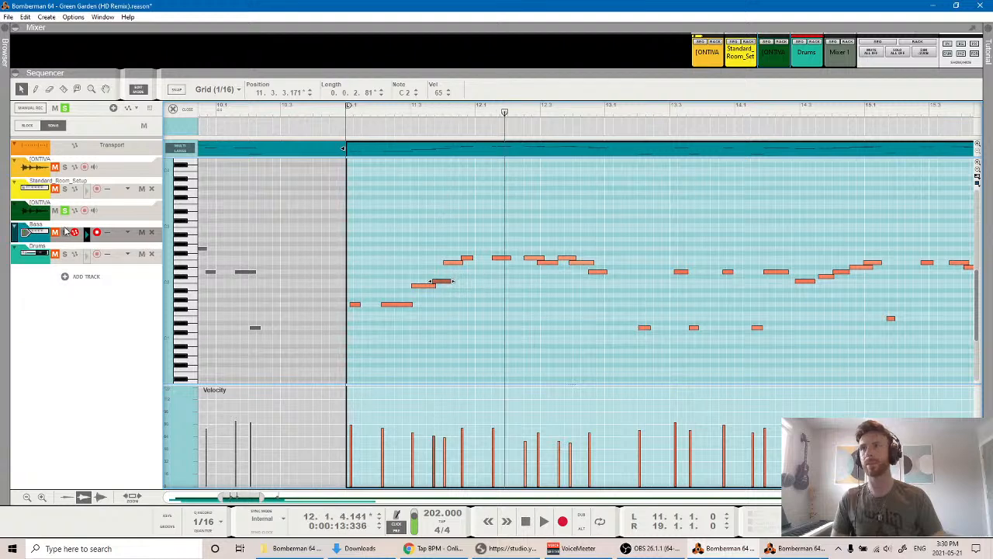
pyautogui.click(65, 212)
pyautogui.click(334, 115)
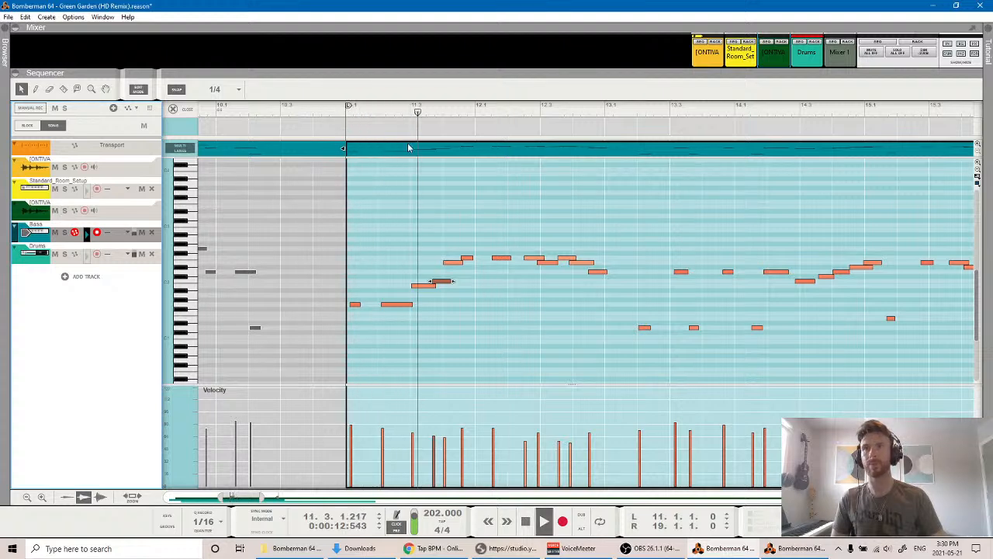
pyautogui.click(346, 111)
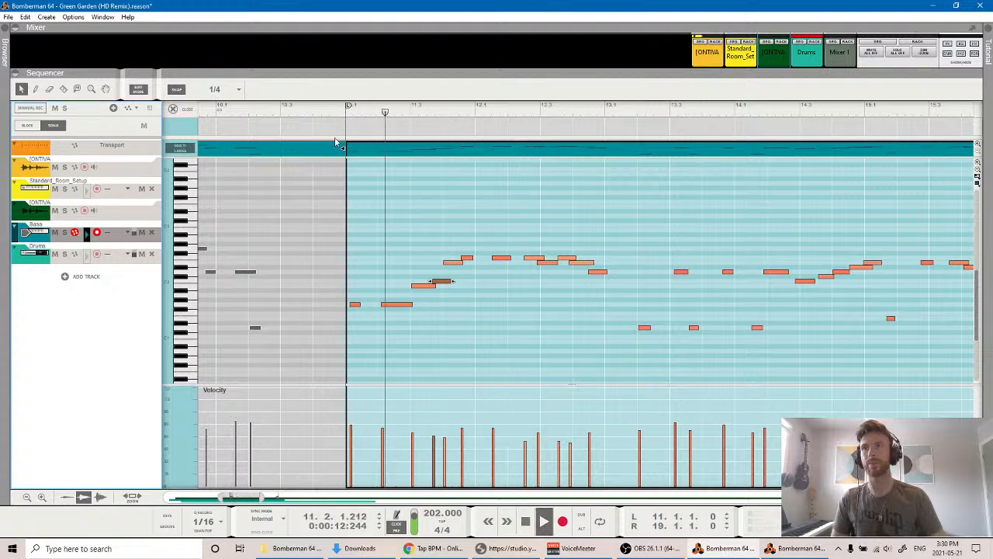
pyautogui.press('space')
pyautogui.click(343, 114)
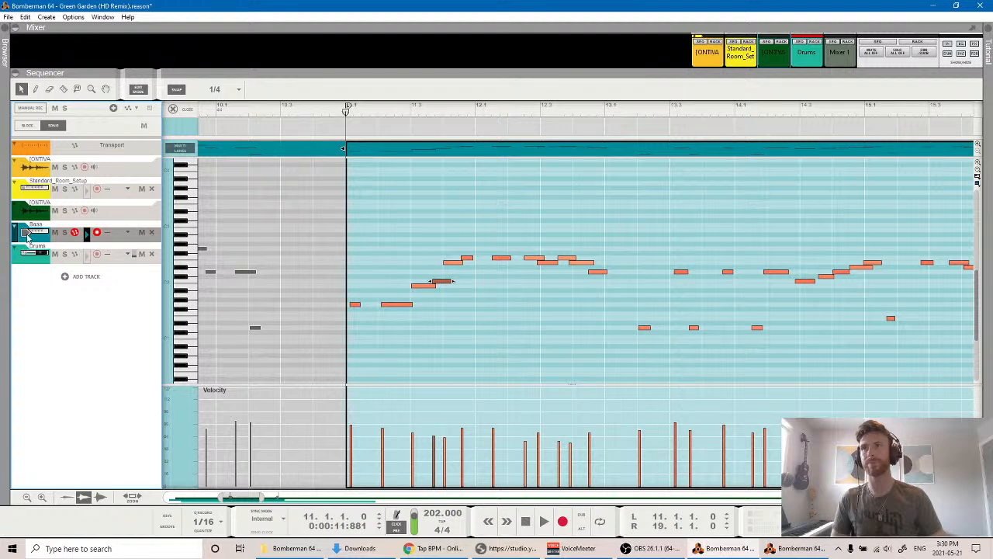
# Mute the green audio track and replay the remaining tracks from bar 11.
pyautogui.click(55, 210)
pyautogui.press('space')
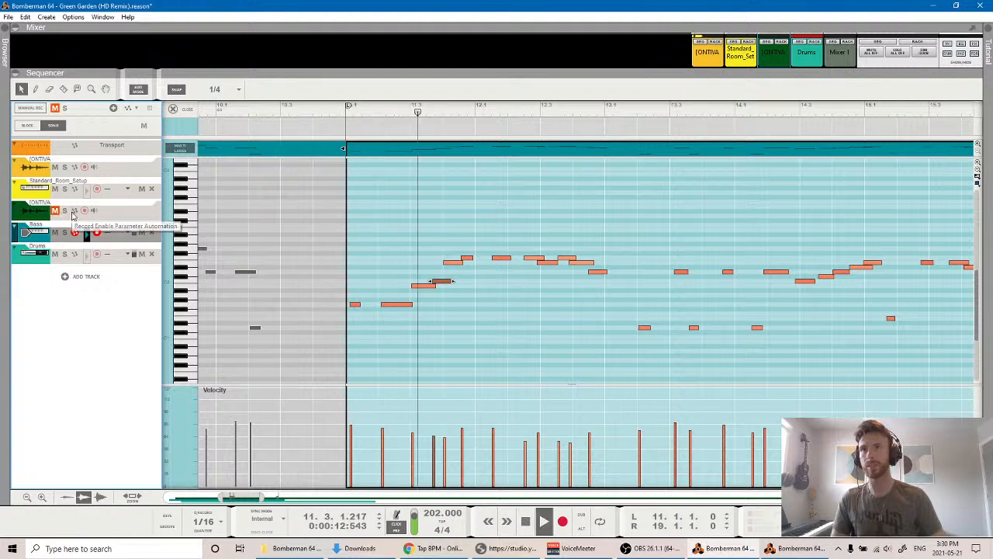
pyautogui.click(343, 114)
pyautogui.press('space')
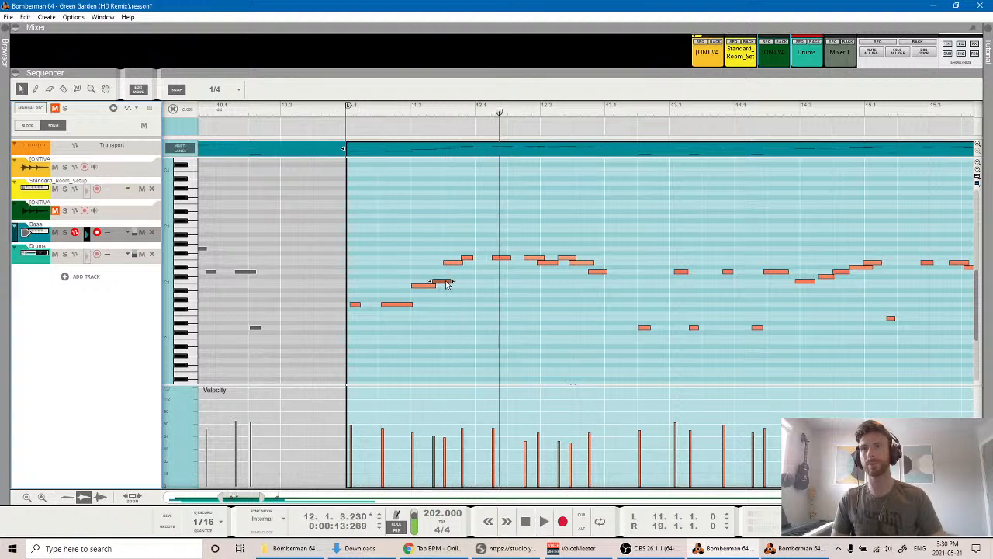
# Raise the Bass note at 11.3.3 to C#2 and audition the phrase from bar 11.
pyautogui.moveTo(447, 284); pyautogui.dragTo(448, 279)
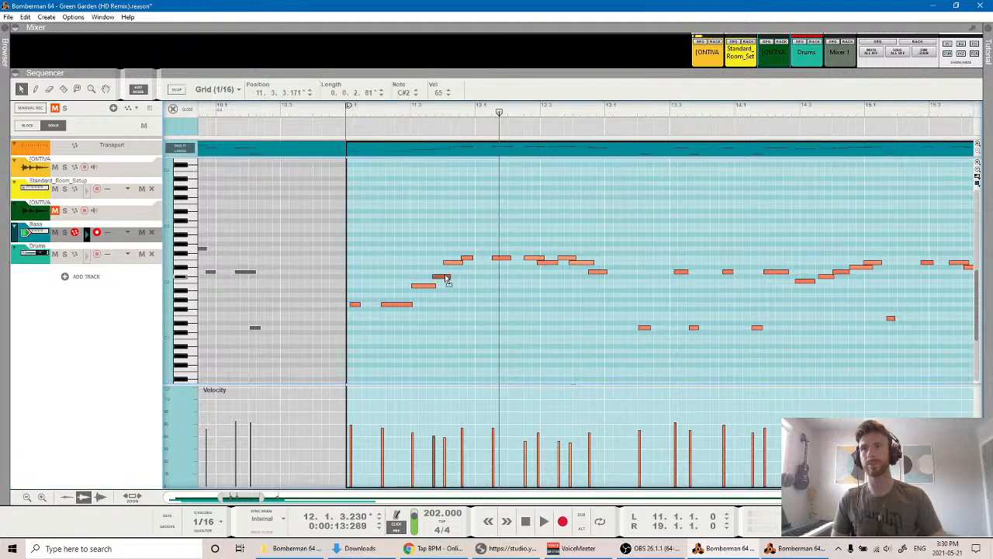
pyautogui.click(345, 112)
pyautogui.press('space')
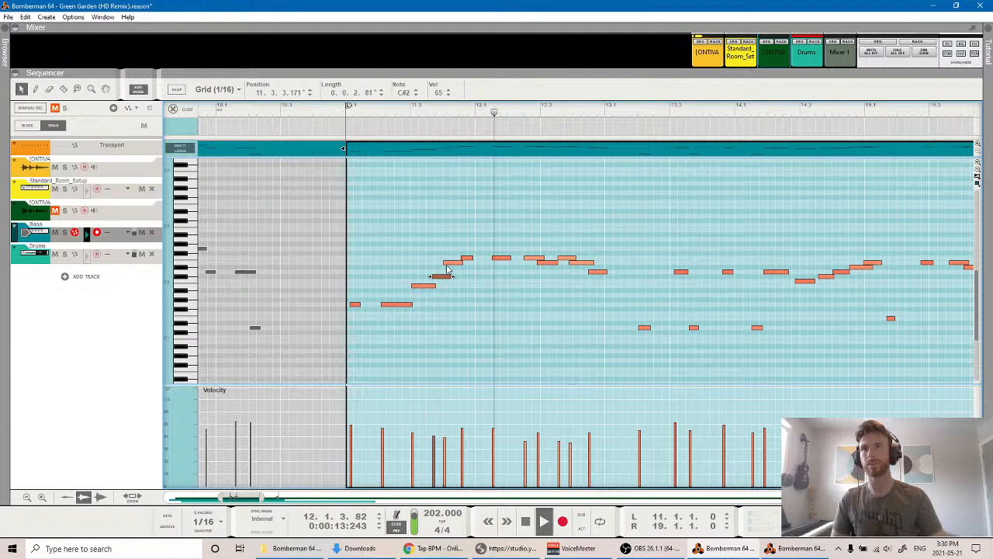
pyautogui.press('space')
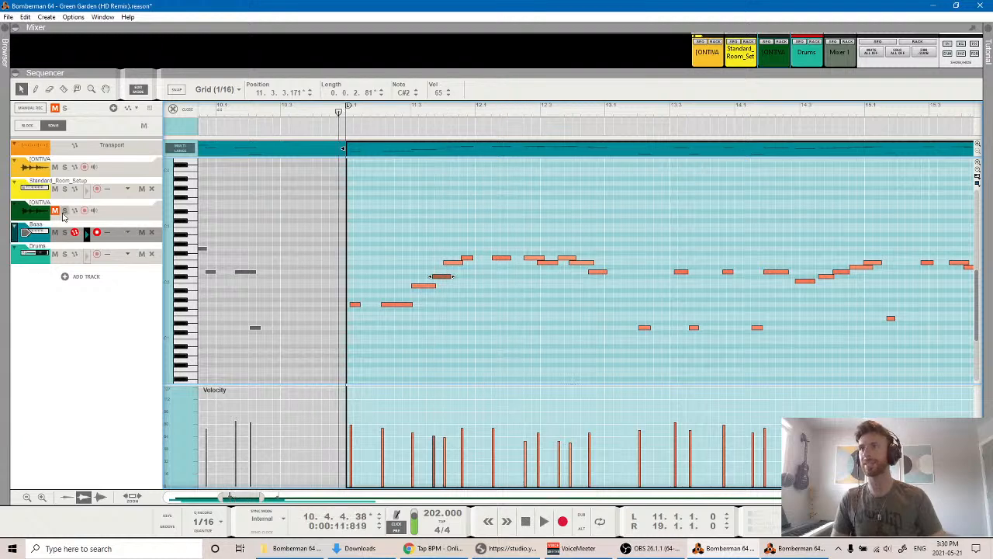
# Solo the green audio track and the Bass track and play them together from just before bar 11.
pyautogui.click(66, 237)
pyautogui.press('space')
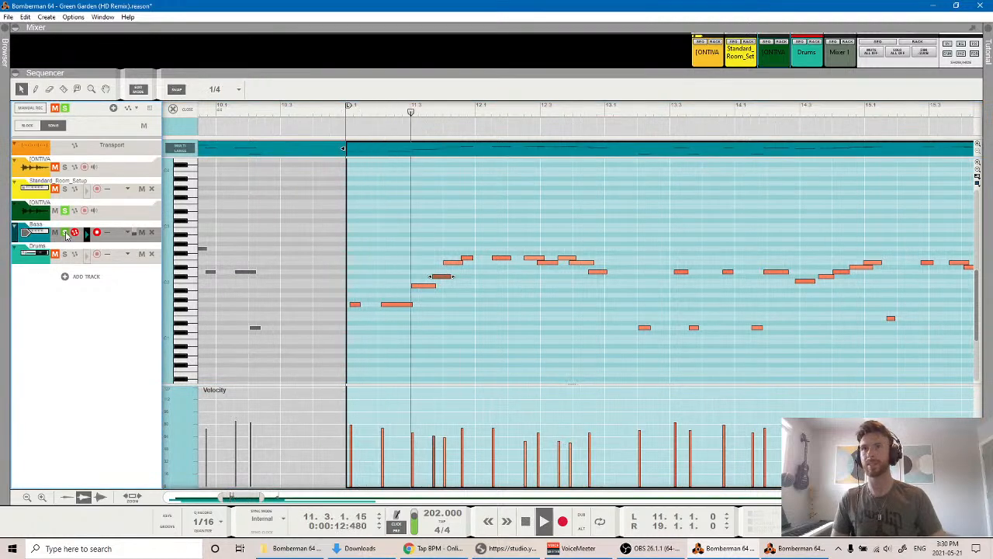
pyautogui.press('space')
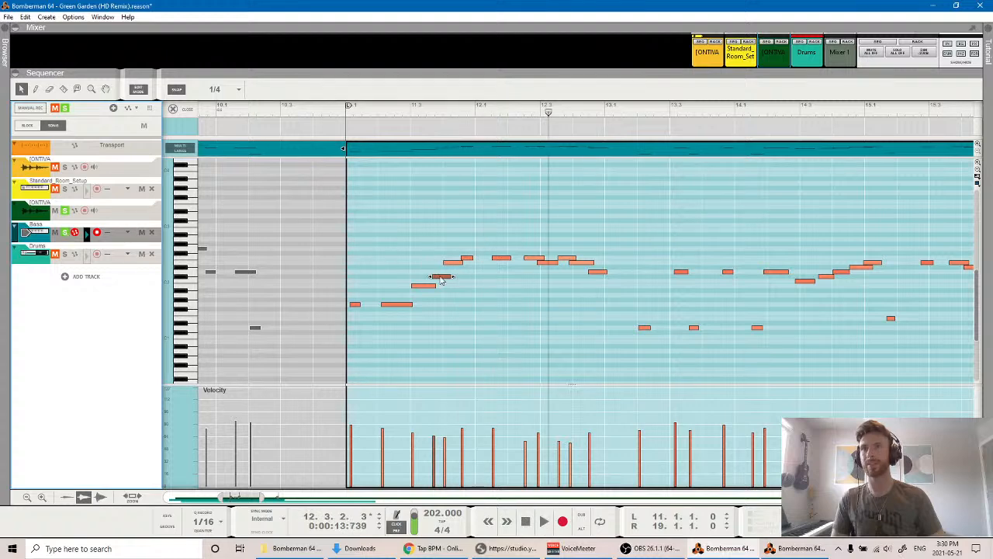
# Raise the Bass note at 11.3.3 to D2 and replay the phrase from just before bar 11.
pyautogui.click(439, 278)
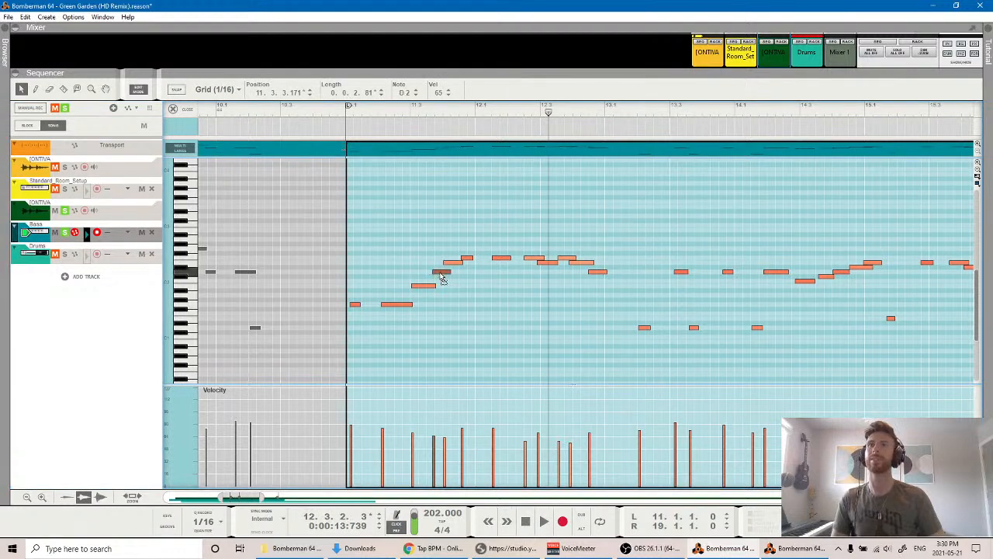
pyautogui.press('space')
pyautogui.click(337, 113)
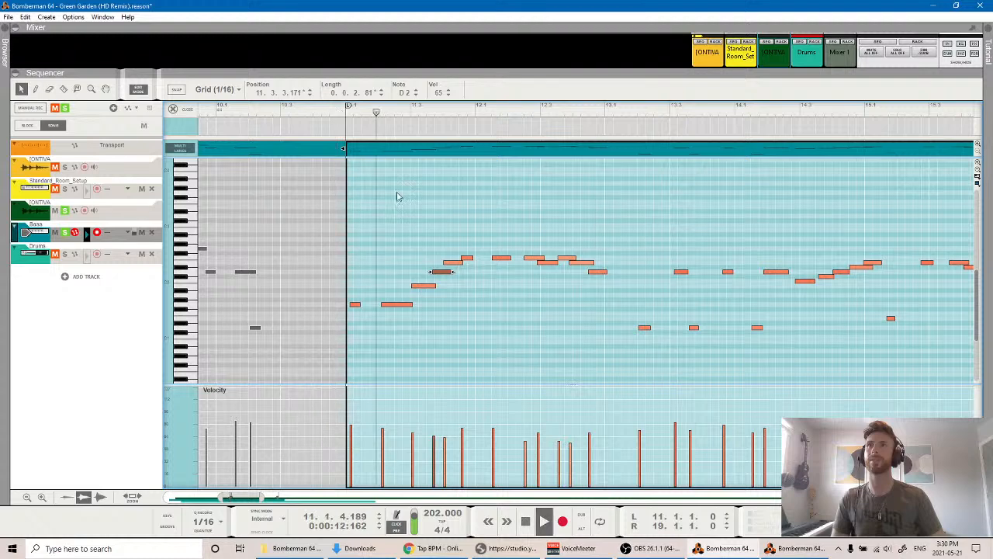
pyautogui.press('space')
pyautogui.click(344, 114)
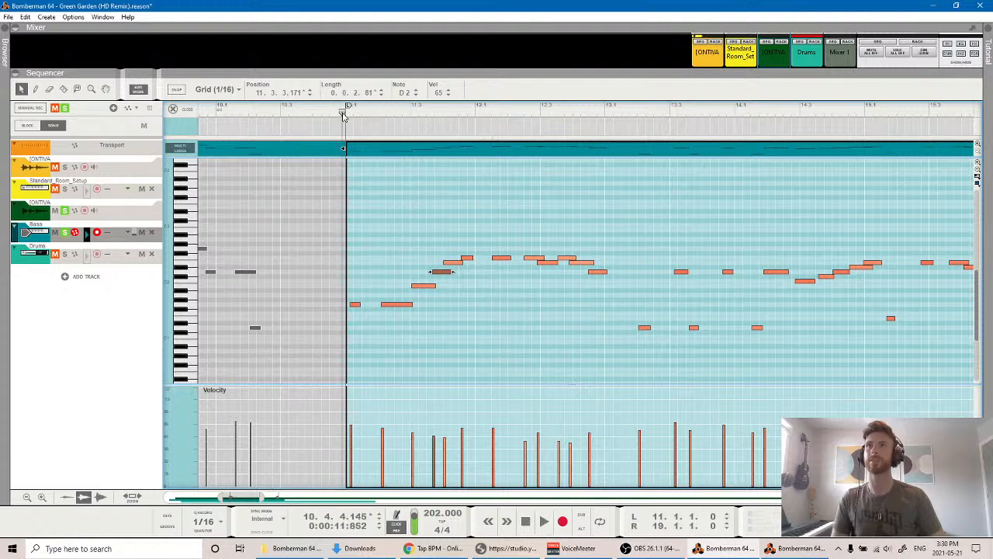
# Take the Bass track out of solo and play the green audio track alone from bar 11.
pyautogui.click(67, 215)
pyautogui.press('space')
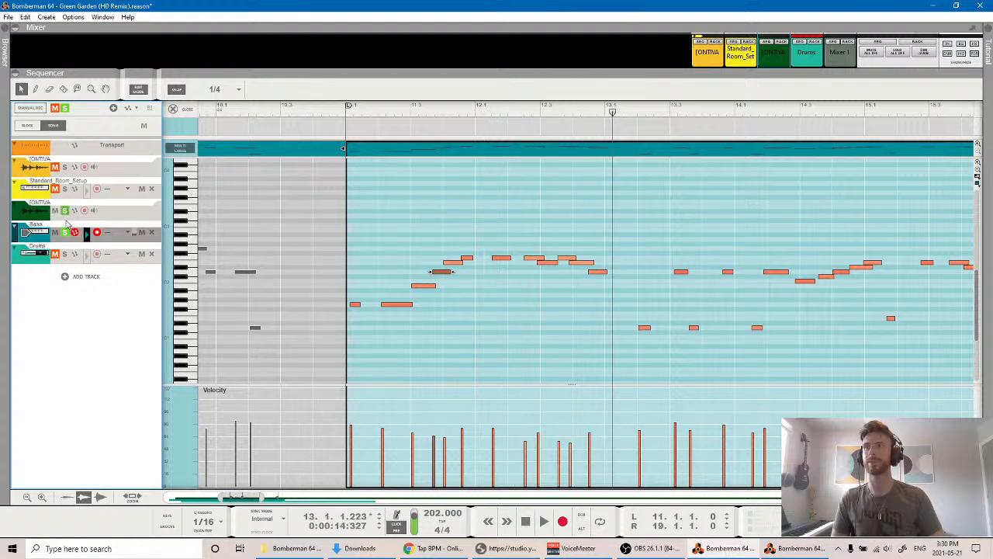
pyautogui.click(346, 109)
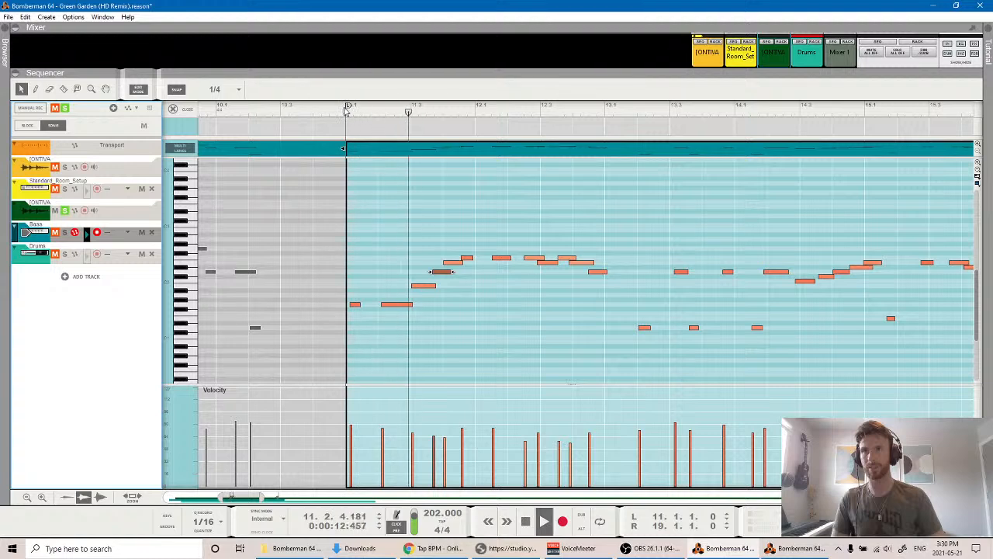
pyautogui.press('space')
pyautogui.click(346, 111)
pyautogui.press('space')
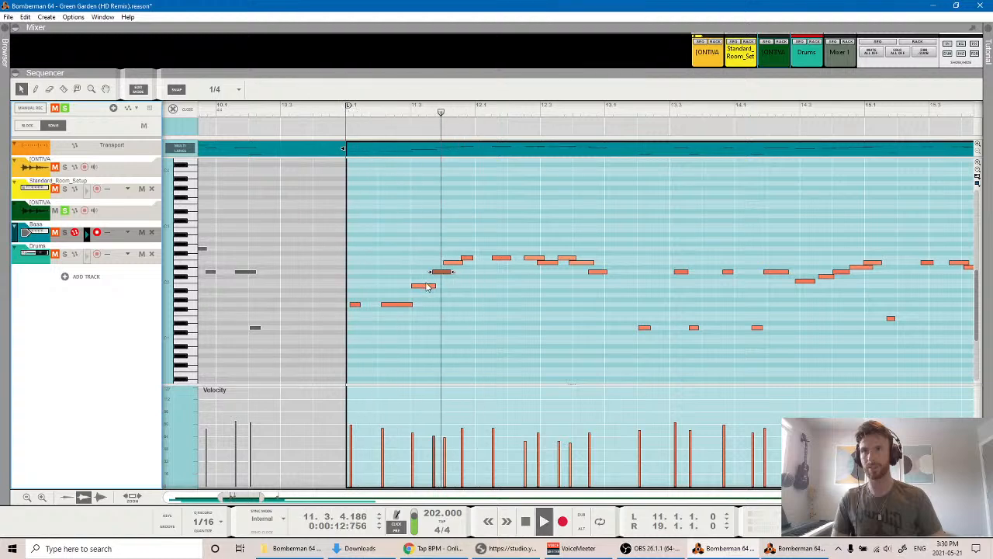
pyautogui.press('space')
# Select the B1 Bass note at 11.3.1 and repeatedly replay the soloed audio from bar 11 to compare it with the Bass notes.
pyautogui.click(425, 286)
pyautogui.click(341, 112)
pyautogui.press('space')
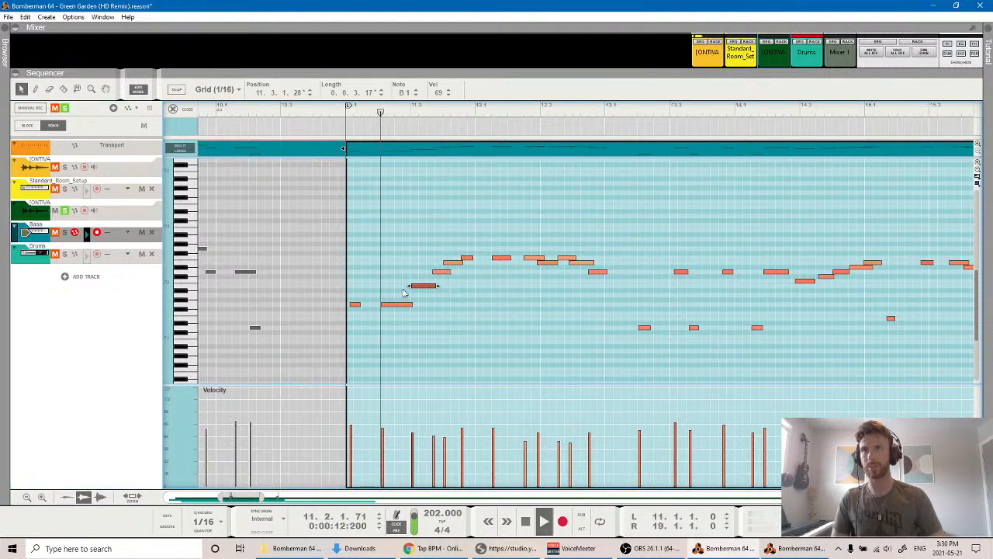
pyautogui.click(344, 115)
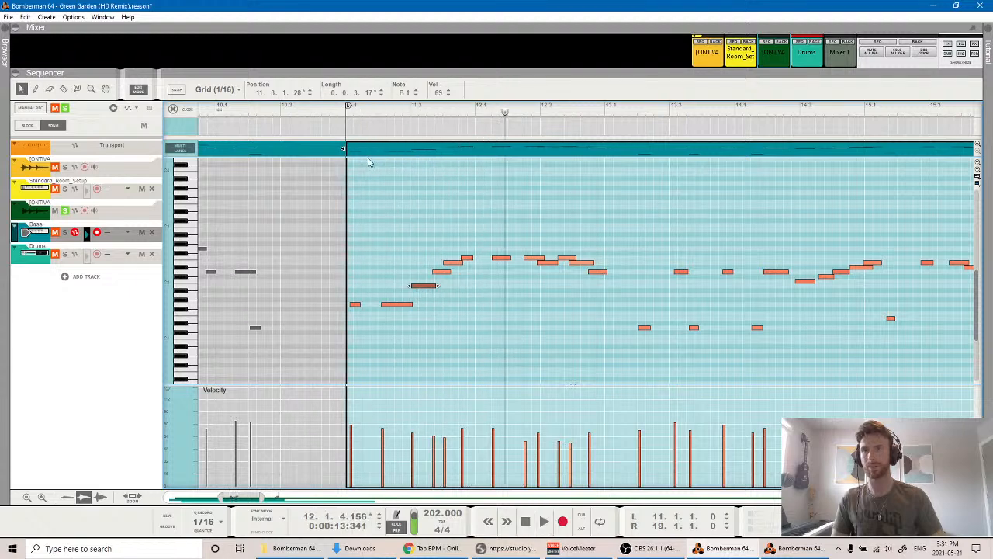
pyautogui.click(346, 116)
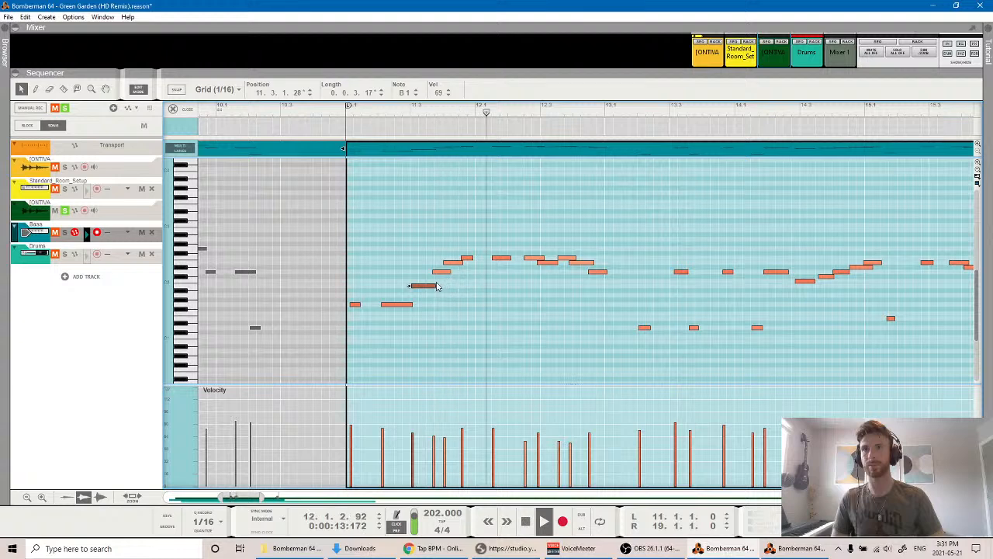
pyautogui.press('space')
pyautogui.click(346, 116)
pyautogui.press('space')
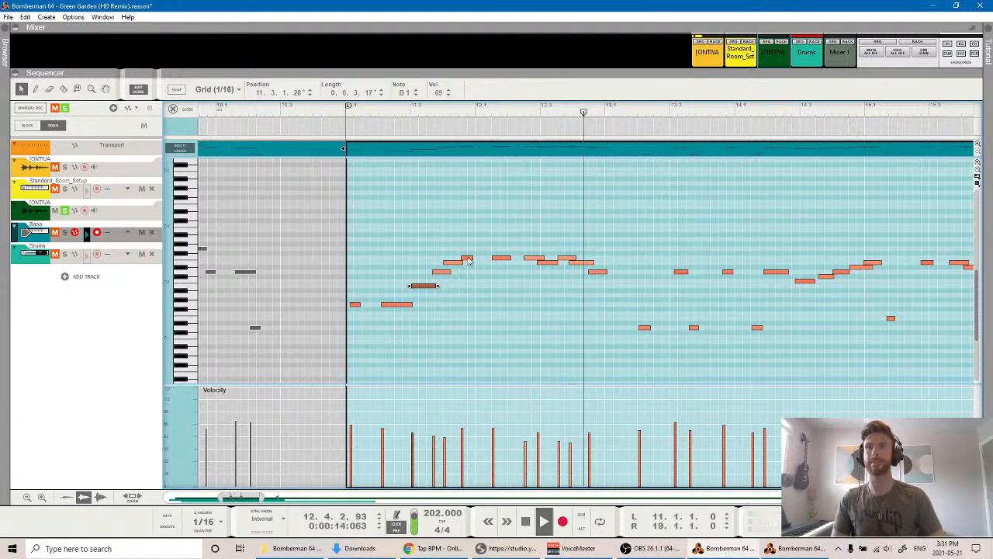
pyautogui.click(344, 113)
pyautogui.press('space')
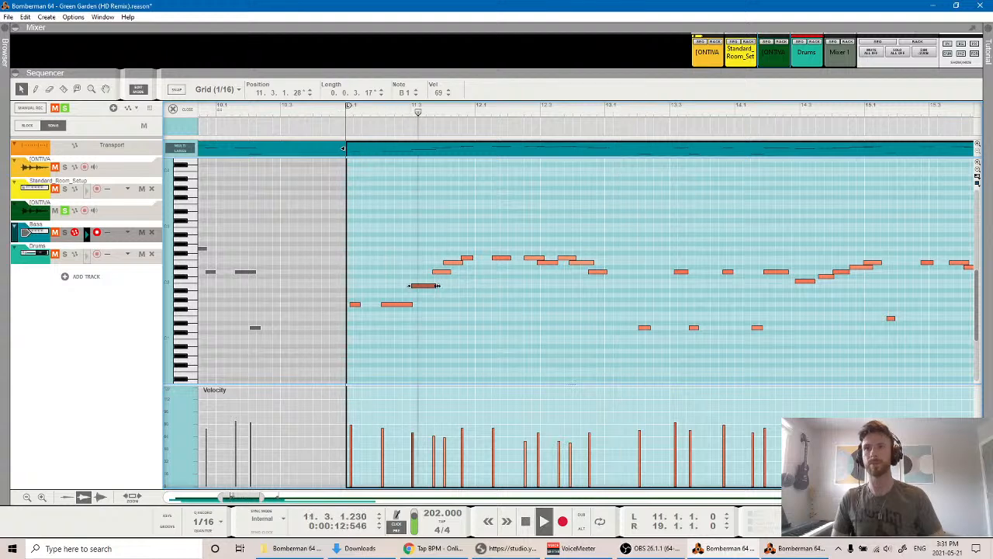
pyautogui.press('space')
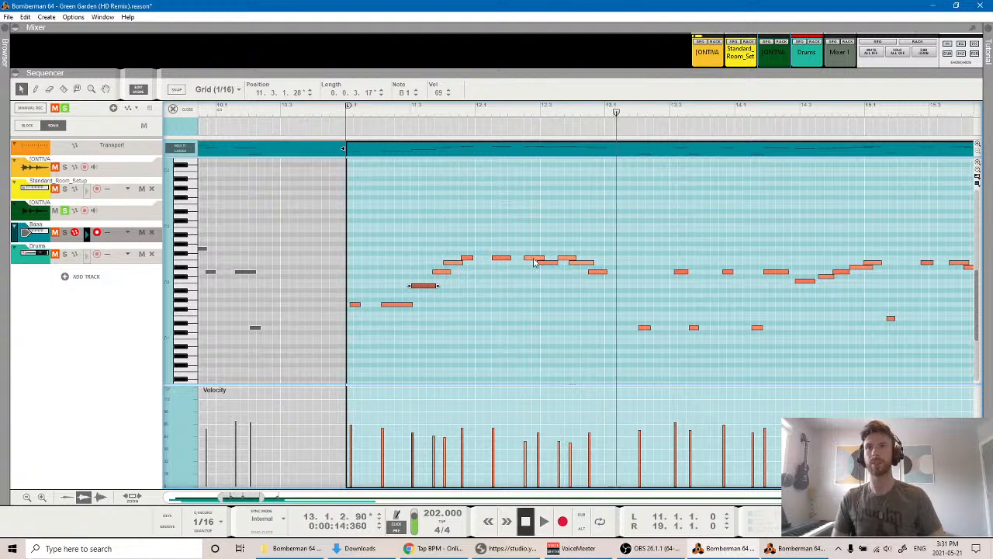
# Delete the second F2 note in bar 12, extend the preceding F2 note to length 0.1.1.182, and replay from bar 11.
pyautogui.click(534, 259)
pyautogui.click(508, 260)
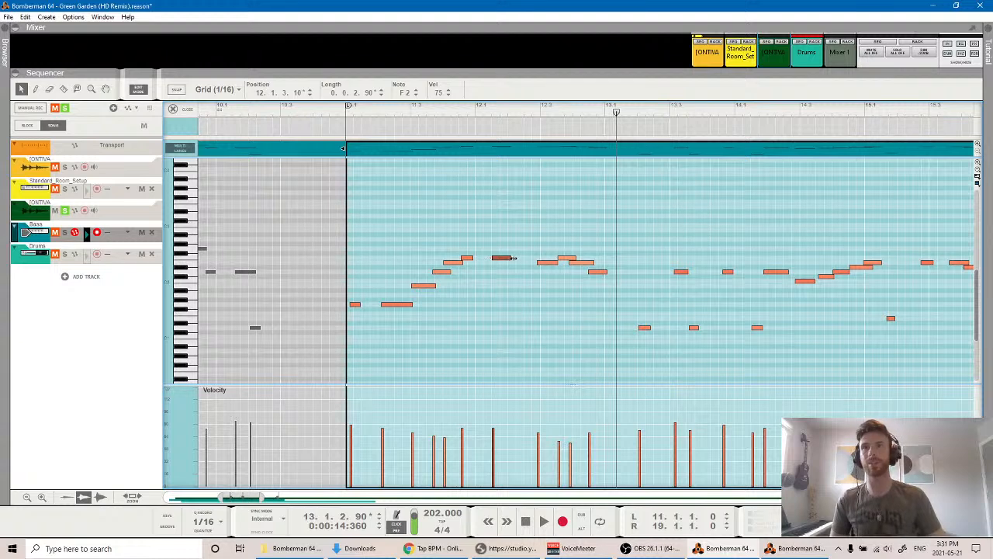
pyautogui.click(344, 112)
pyautogui.press('space')
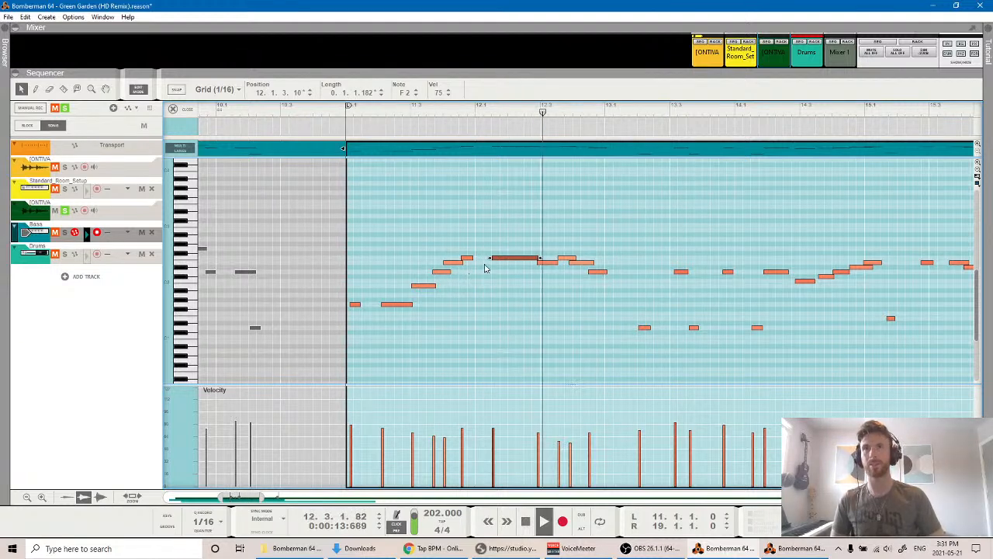
pyautogui.press('space')
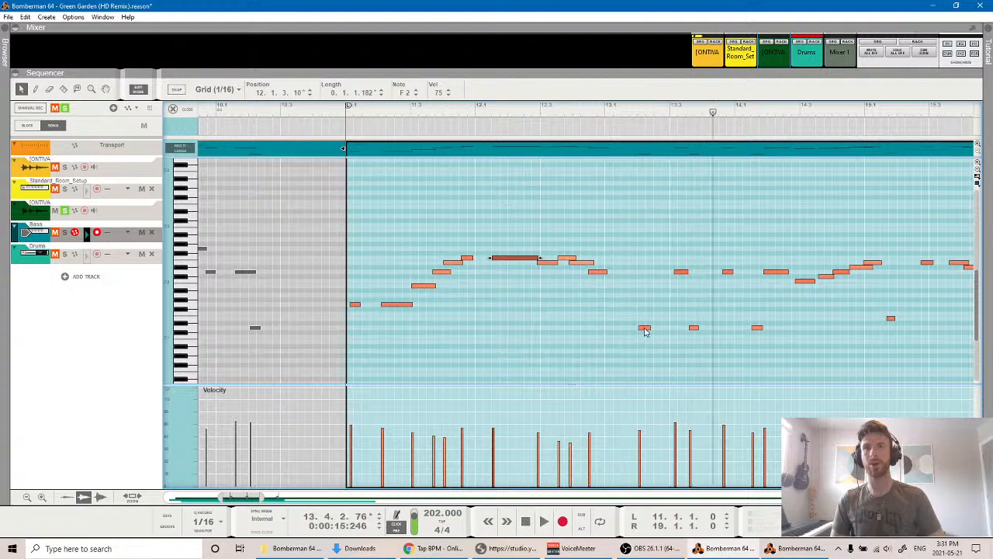
# Move the low D1 Bass note earlier to position 13.1.1.39 and replay the audio from around 12.3.
pyautogui.moveTo(540, 113); pyautogui.dragTo(532, 113)
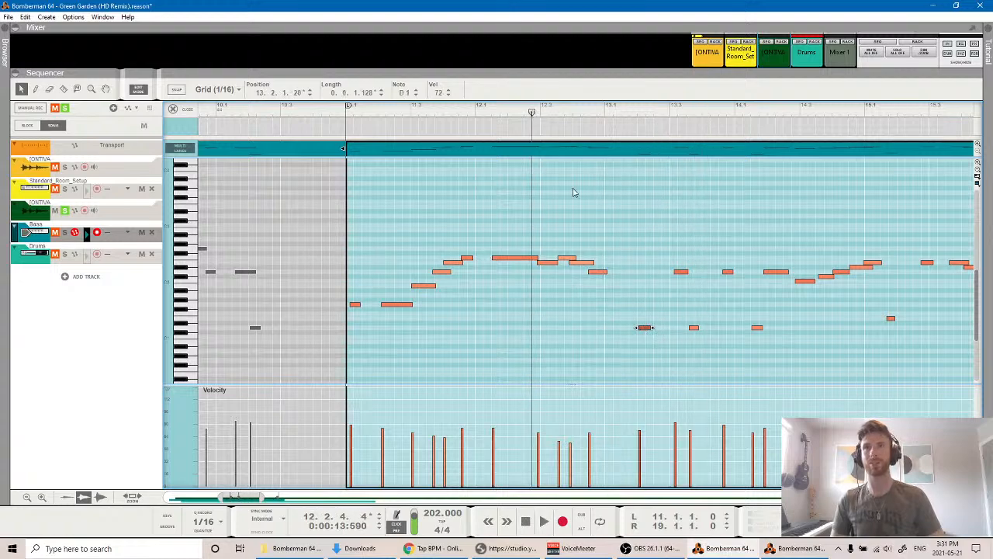
pyautogui.hscroll(5, 582, 253)
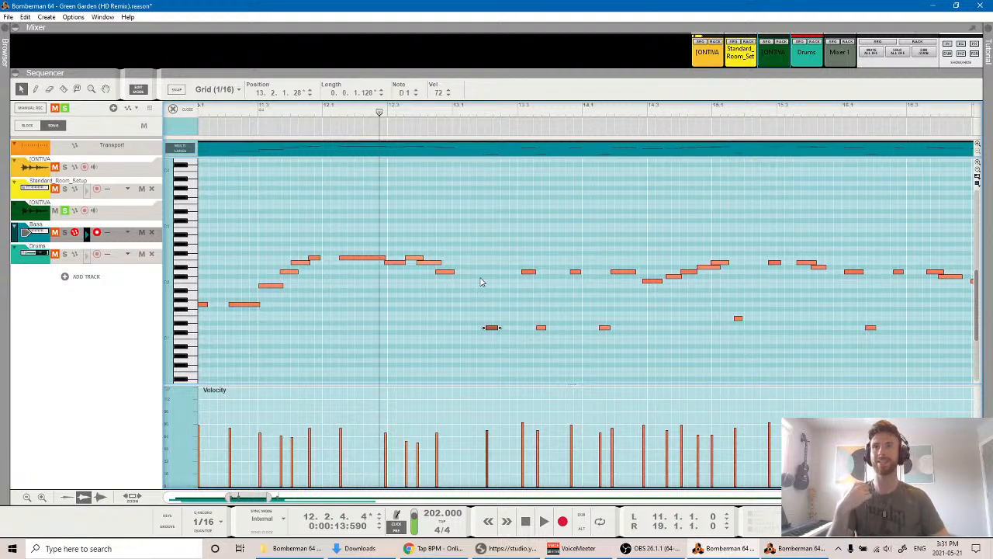
pyautogui.hscroll(-6, 481, 282)
pyautogui.hscroll(3, 559, 262)
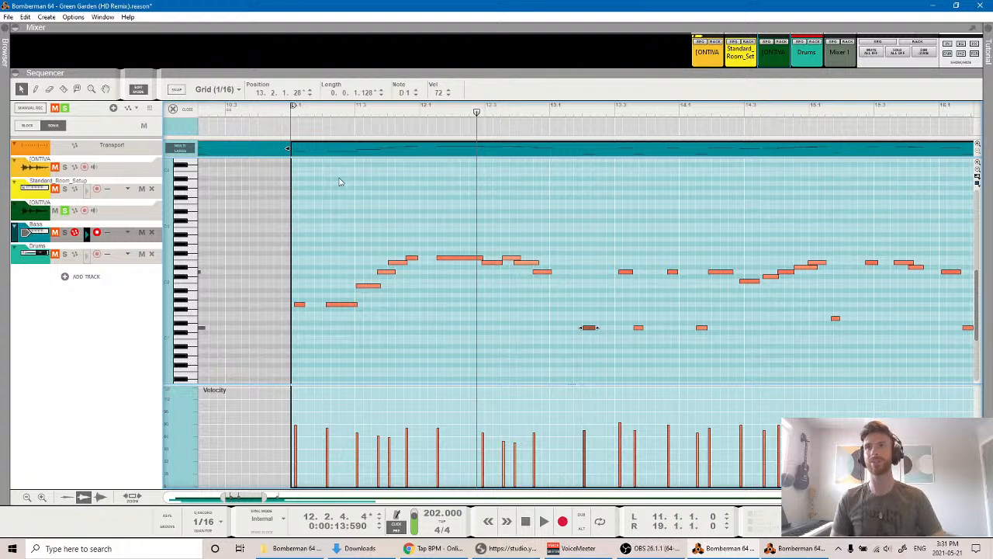
pyautogui.click(286, 114)
pyautogui.press('space')
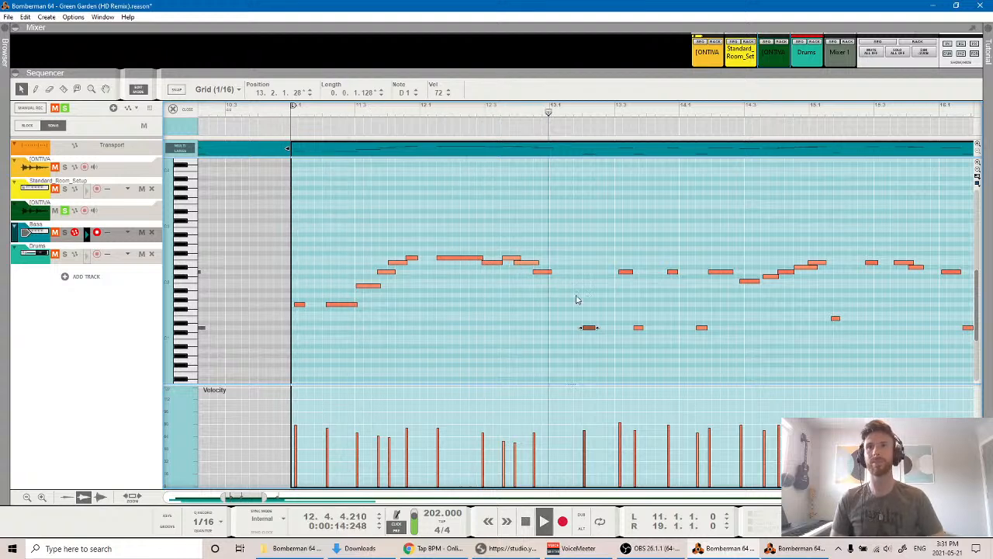
pyautogui.press('space')
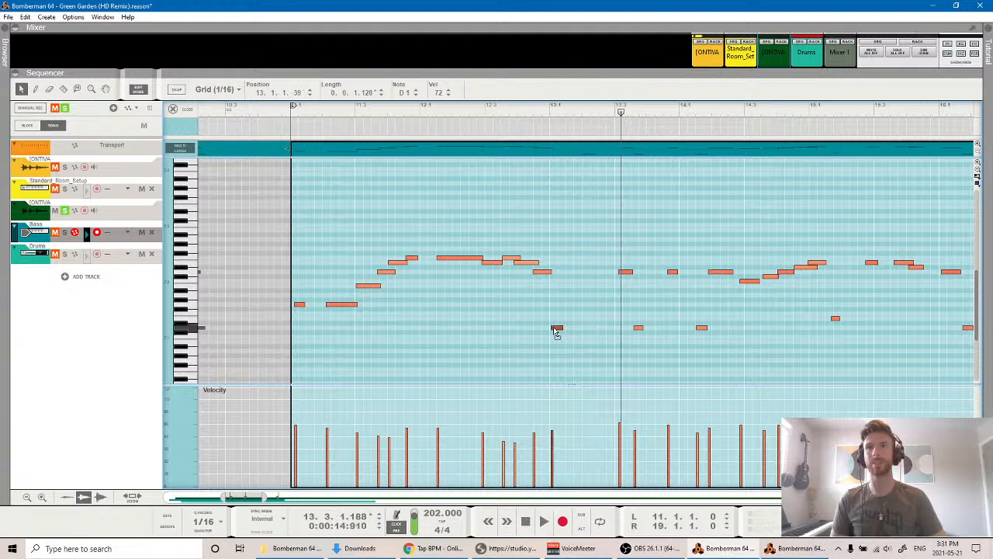
pyautogui.click(488, 111)
pyautogui.press('space')
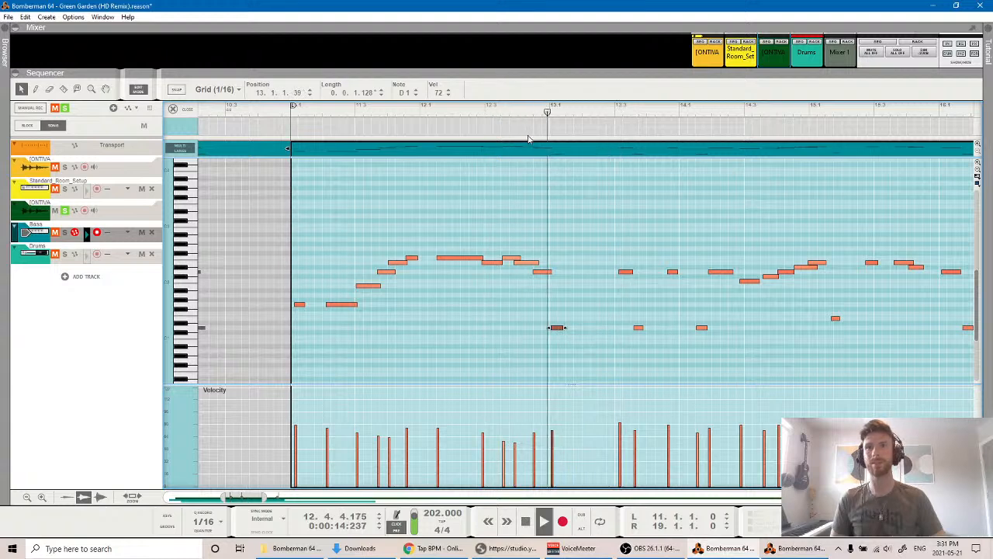
# Replay the soloed audio from around 12.4 and move the D2 Bass note near 13.3 earlier to position 13.1.4.234.
pyautogui.press('space')
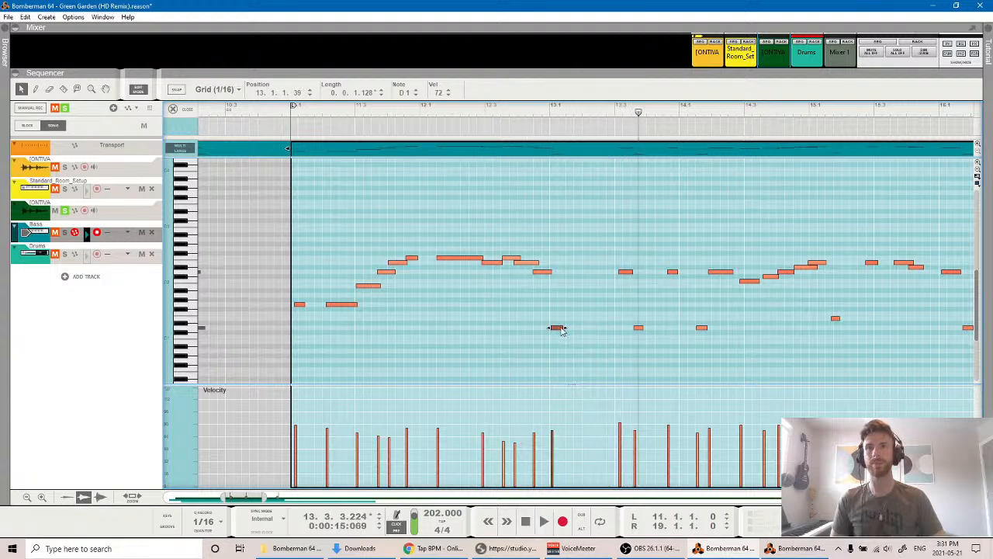
pyautogui.click(524, 111)
pyautogui.press('space')
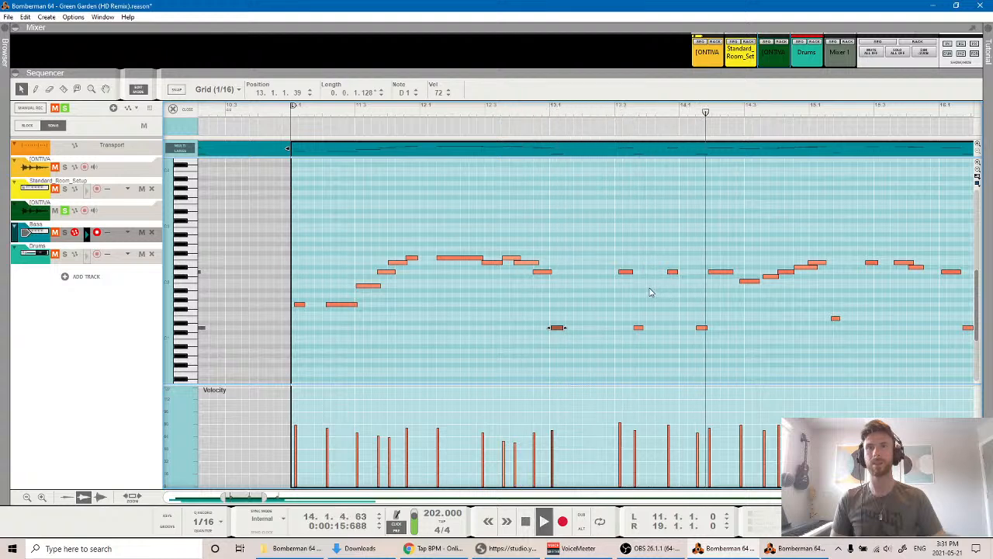
pyautogui.press('space')
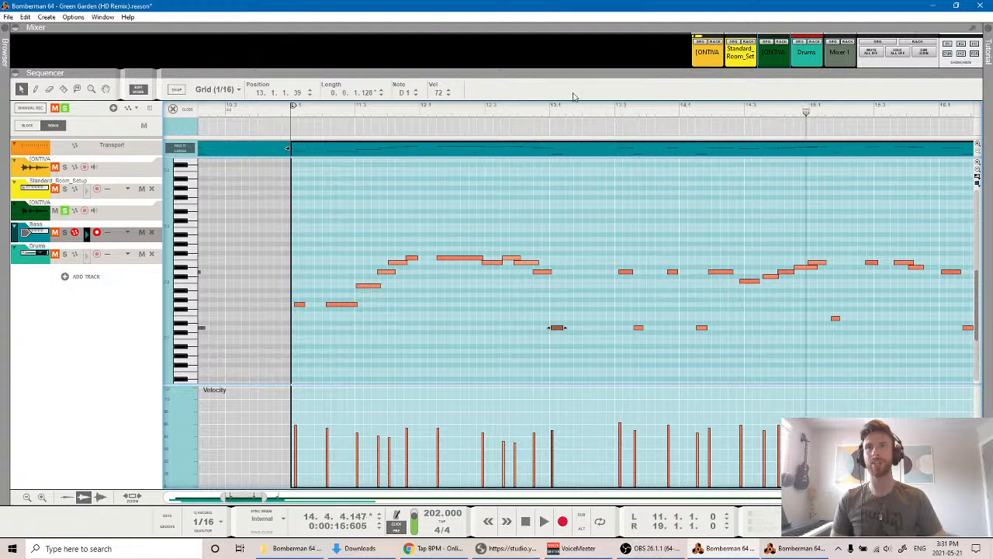
pyautogui.click(504, 111)
pyautogui.press('space')
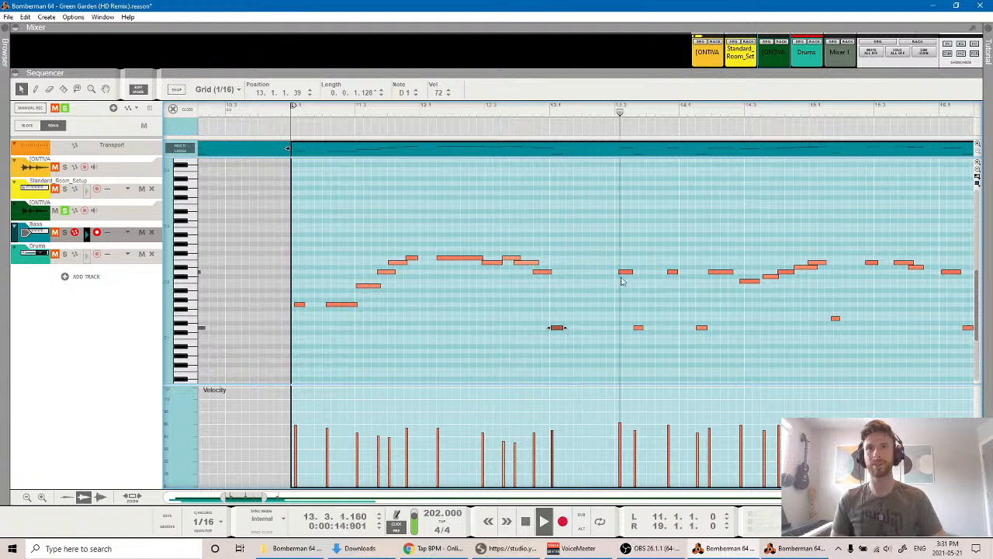
pyautogui.moveTo(625, 272); pyautogui.dragTo(592, 276)
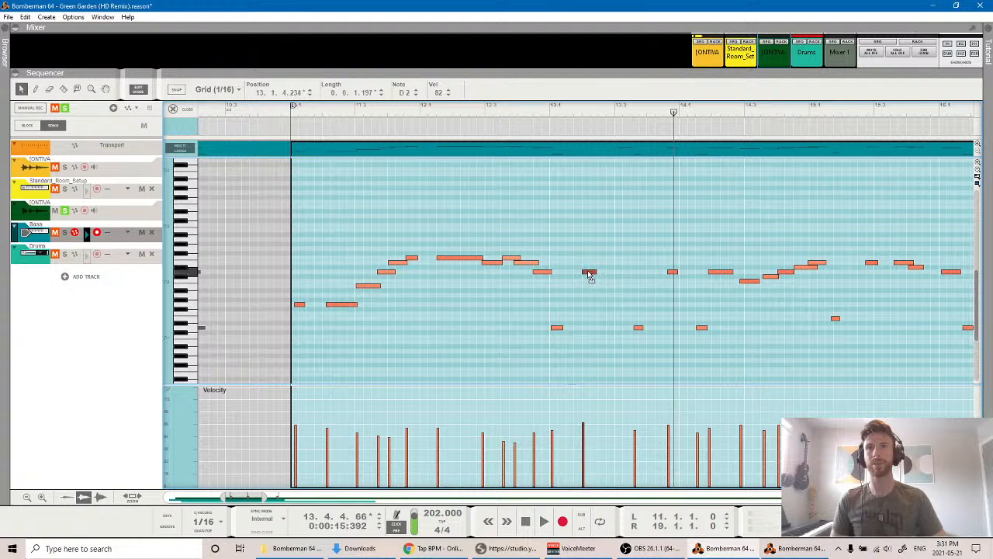
# Replay the soloed audio from just before bar 13 and raise the D1 Bass note at 13.3.3.92 to D2.
pyautogui.click(531, 111)
pyautogui.press('space')
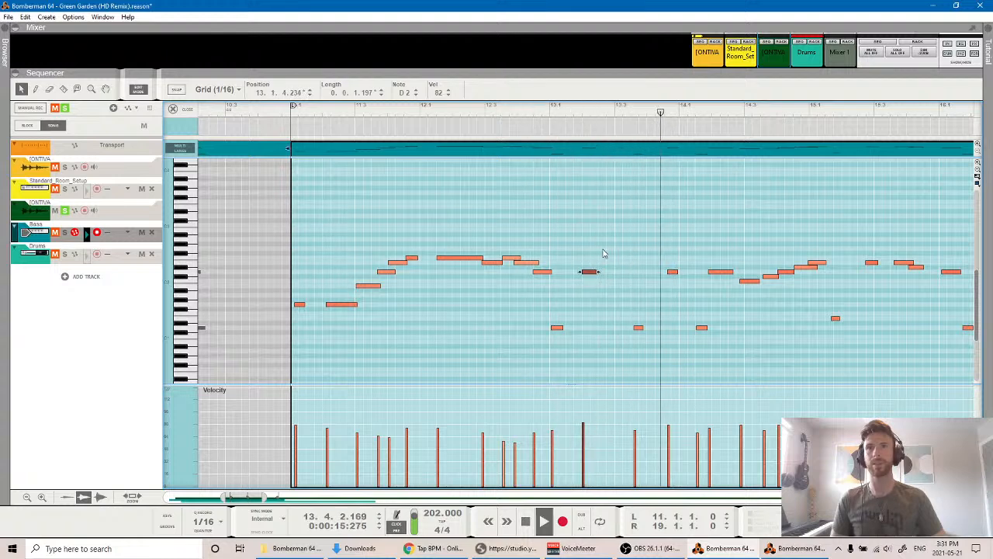
pyautogui.press('space')
pyautogui.click(577, 120)
pyautogui.click(544, 109)
pyautogui.press('space')
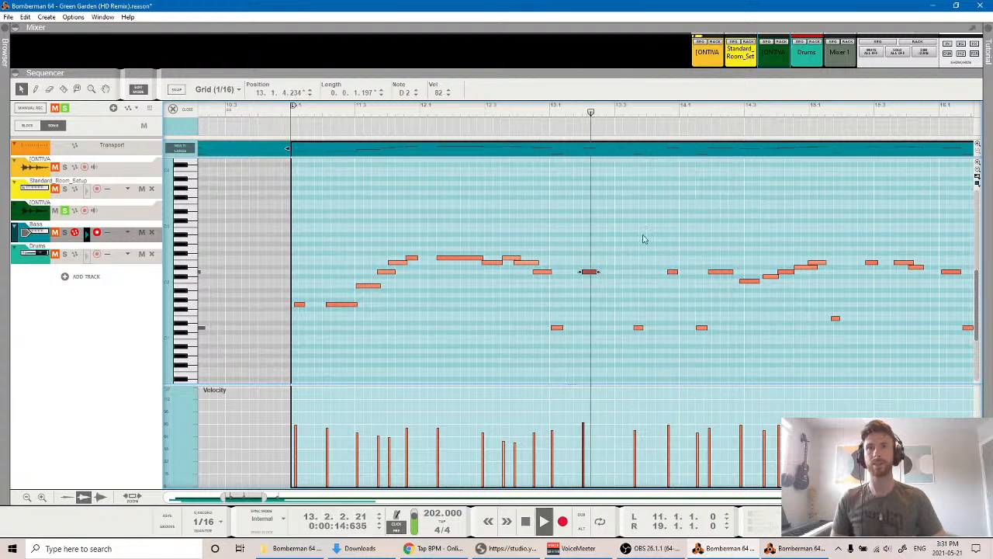
pyautogui.press('space')
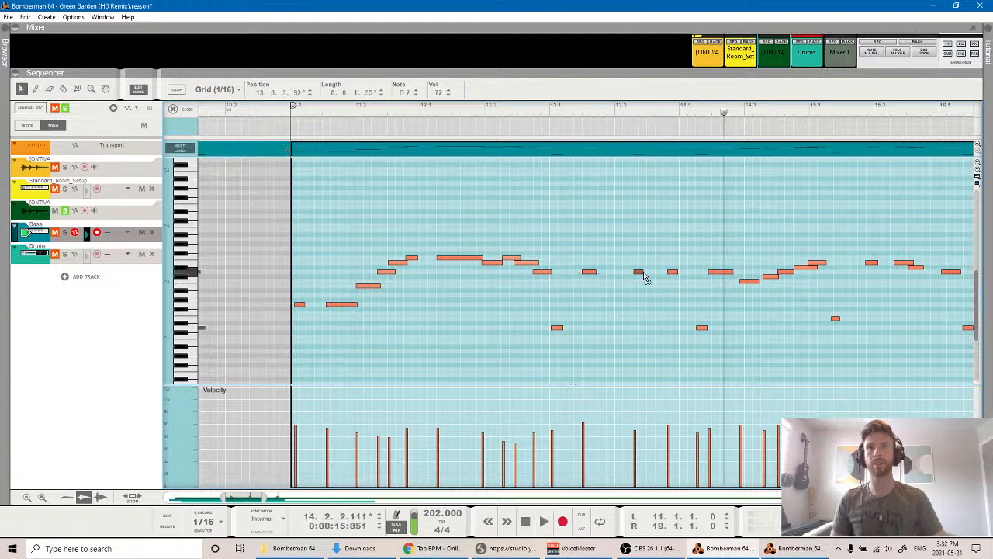
# Lower the D2 note just before bar 14 to D1, raise the D1 note at 14.1.3.27 to D2, and replay from around 12.4.
pyautogui.click(537, 108)
pyautogui.press('space')
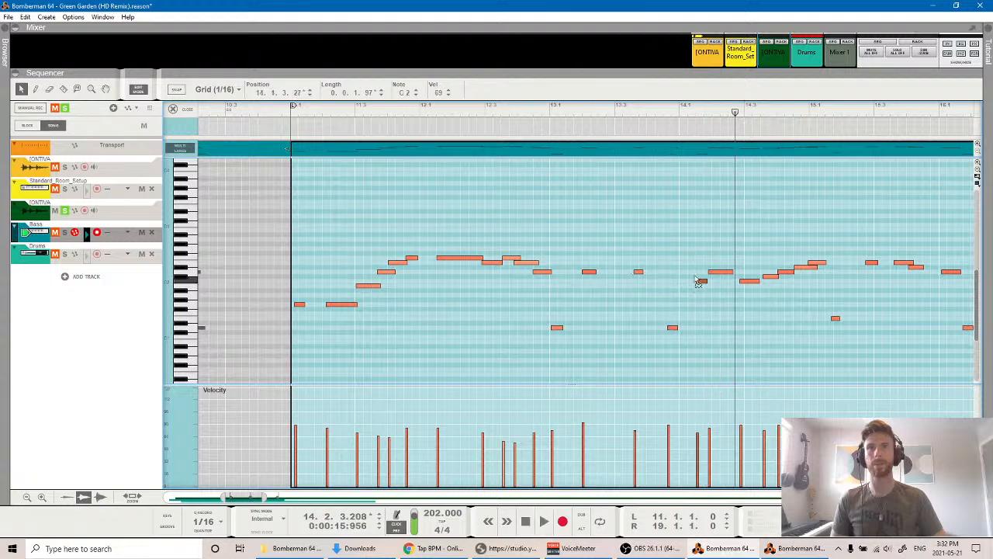
pyautogui.click(524, 110)
pyautogui.press('space')
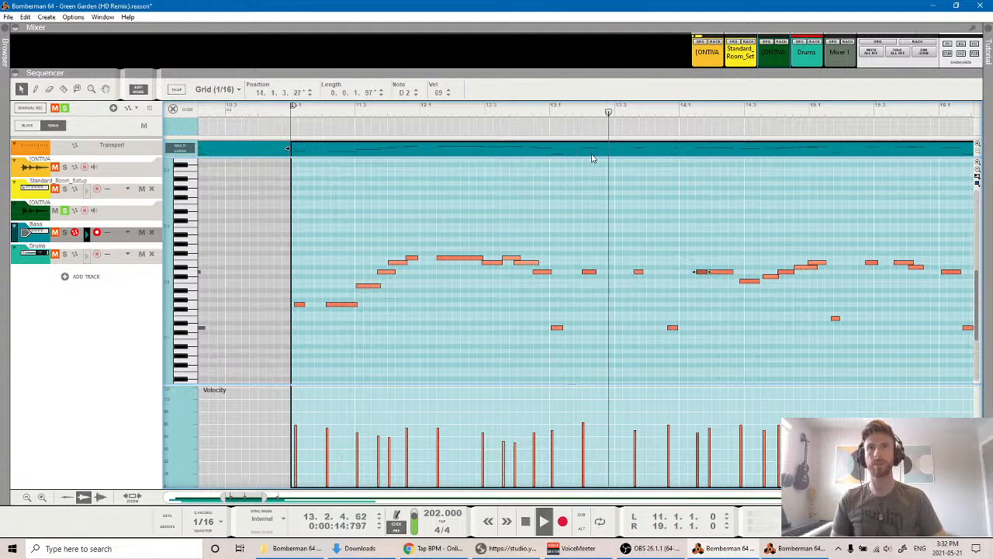
# Take the green audio track out of solo and play the Bass with the other tracks from around 12.4.
pyautogui.click(523, 113)
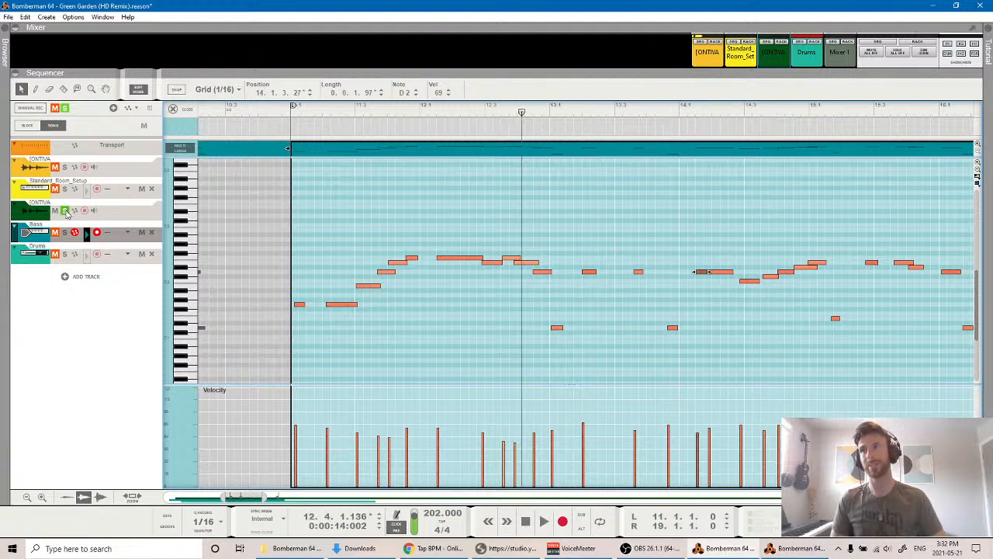
pyautogui.click(65, 211)
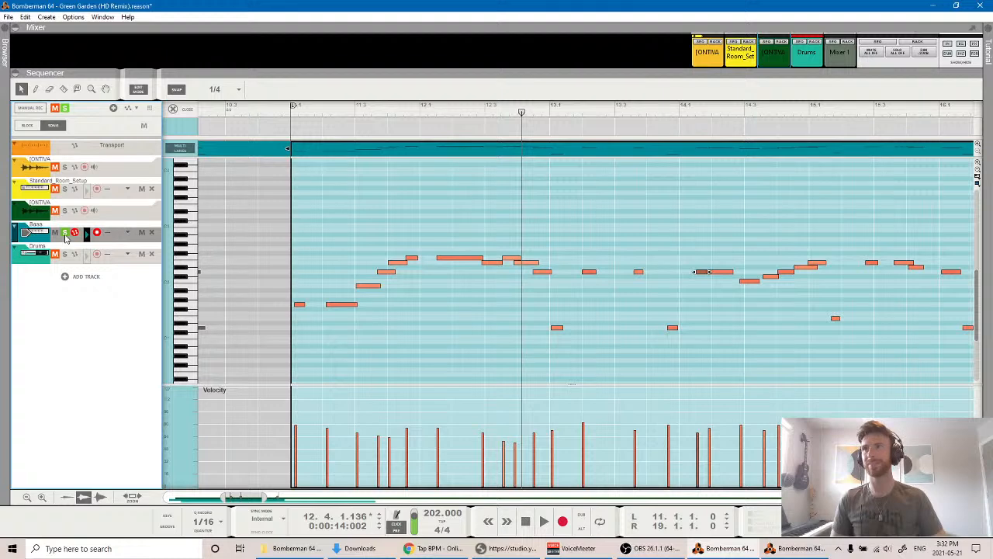
pyautogui.press('space')
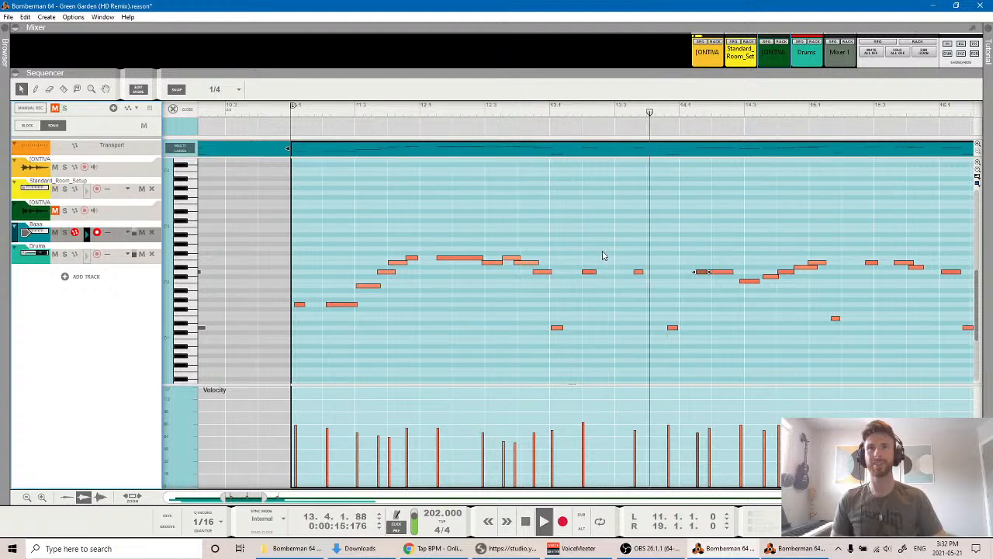
pyautogui.press('space')
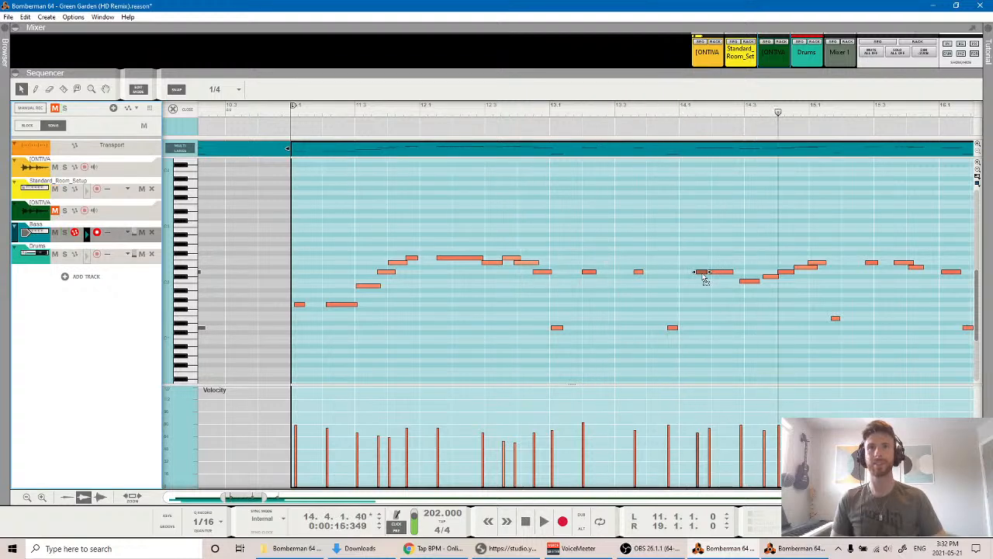
# Move the D2 Bass note at 14.1.3.27 earlier to position 14.1.1.33 and replay the mix, including from bar 11.
pyautogui.moveTo(704, 277); pyautogui.dragTo(692, 276)
pyautogui.click(598, 115)
pyautogui.press('space')
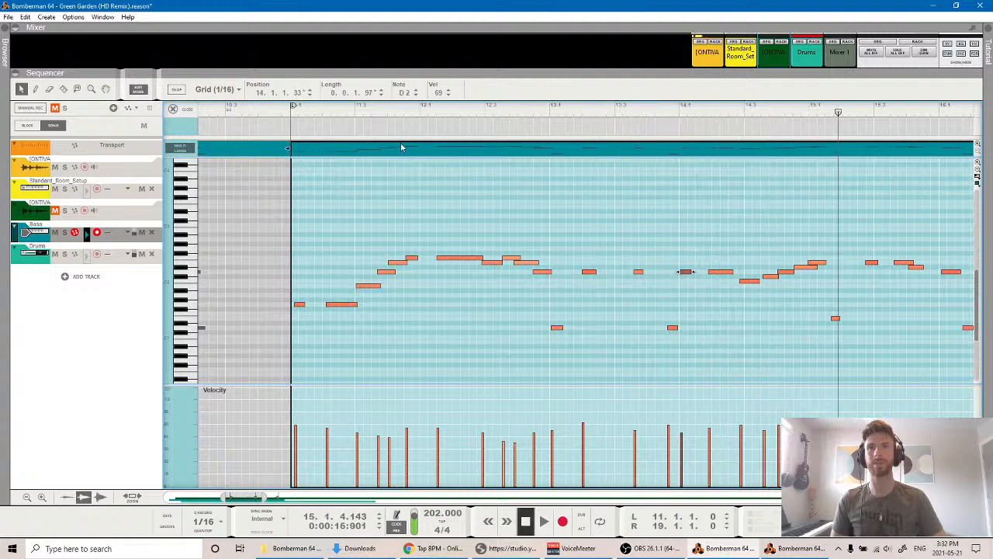
pyautogui.click(286, 114)
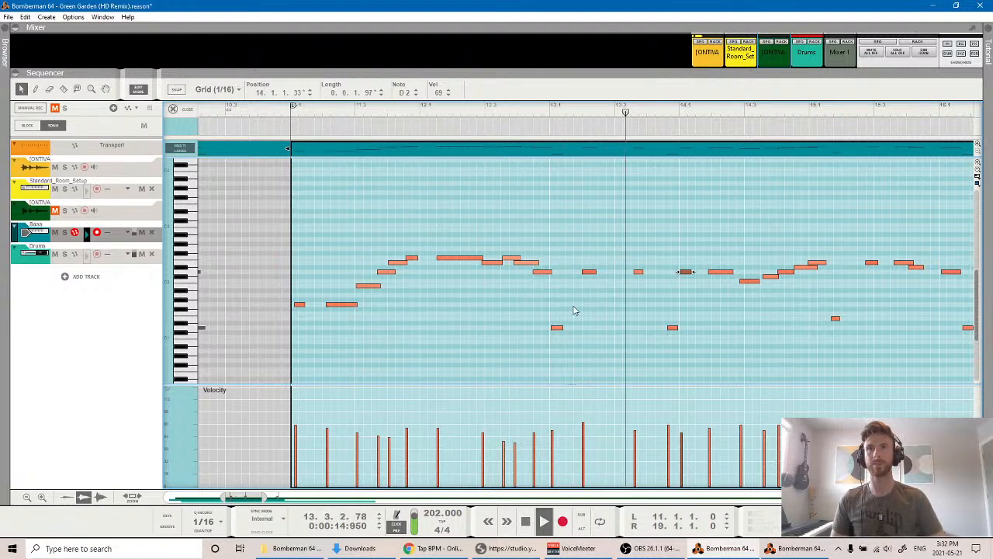
pyautogui.press('space')
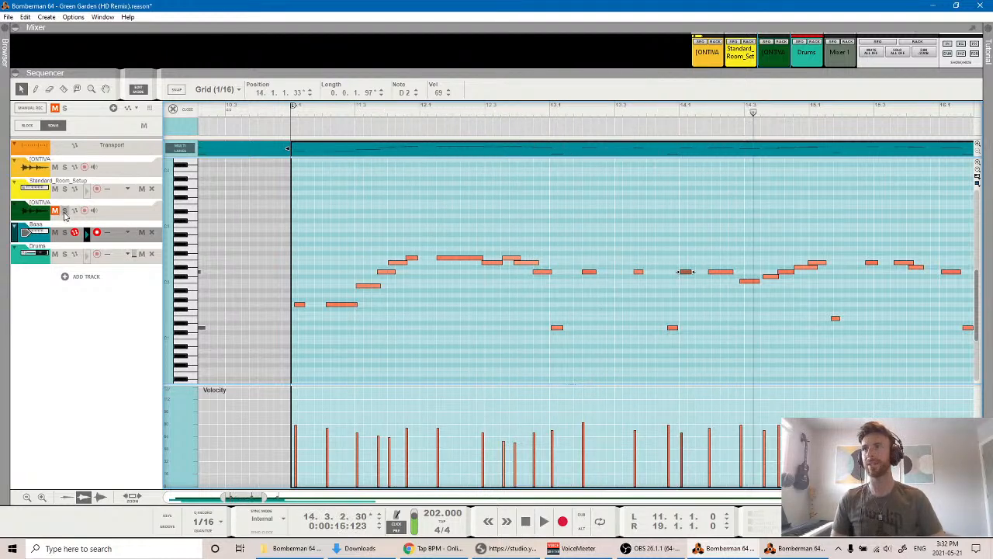
# Solo the green audio track, play from bar 11, and set the first G1 Bass note to position 11.1.1.21 and length 0.0.2.103.
pyautogui.click(64, 212)
pyautogui.click(287, 112)
pyautogui.press('space')
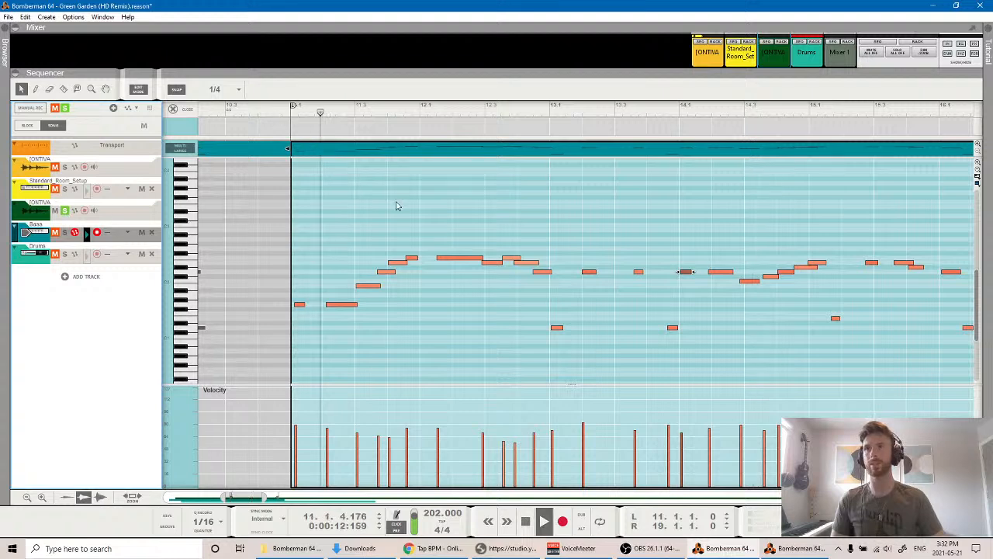
pyautogui.press('space')
pyautogui.click(300, 306)
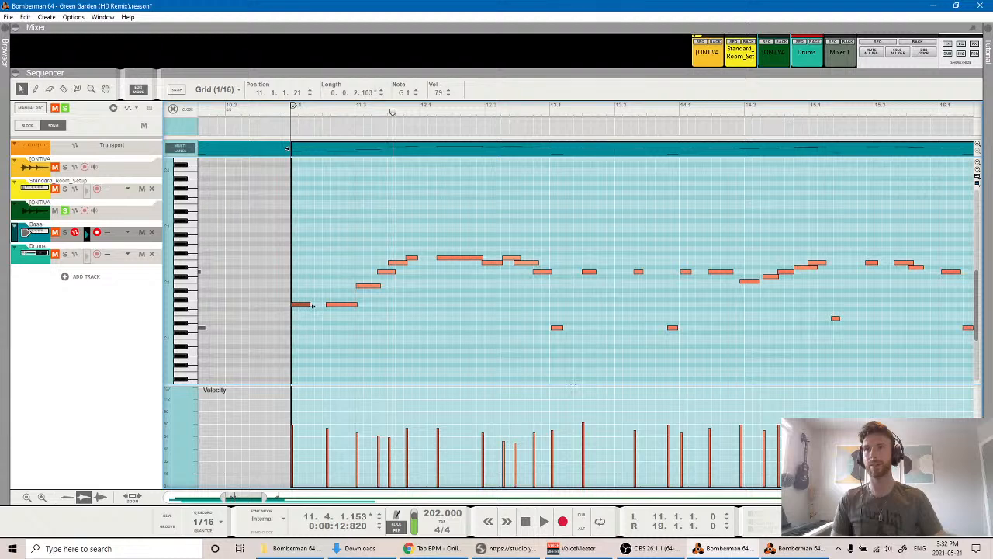
# Lengthen the D1 Bass notes at 13.1.1.39 to 0.0.3.153 and at 13.4.3.131 to 0.0.1.139 while replaying the soloed audio.
pyautogui.click(282, 116)
pyautogui.press('space')
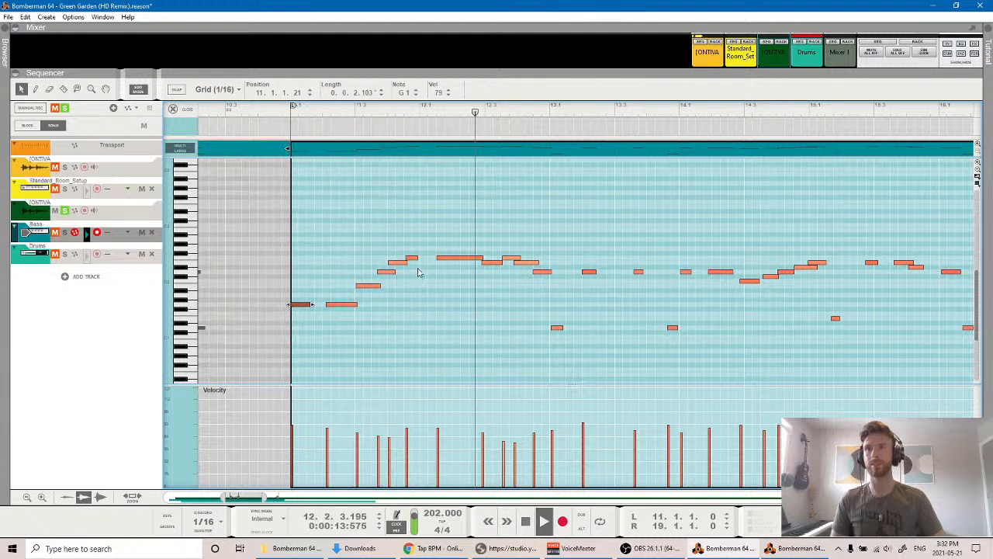
pyautogui.click(557, 327)
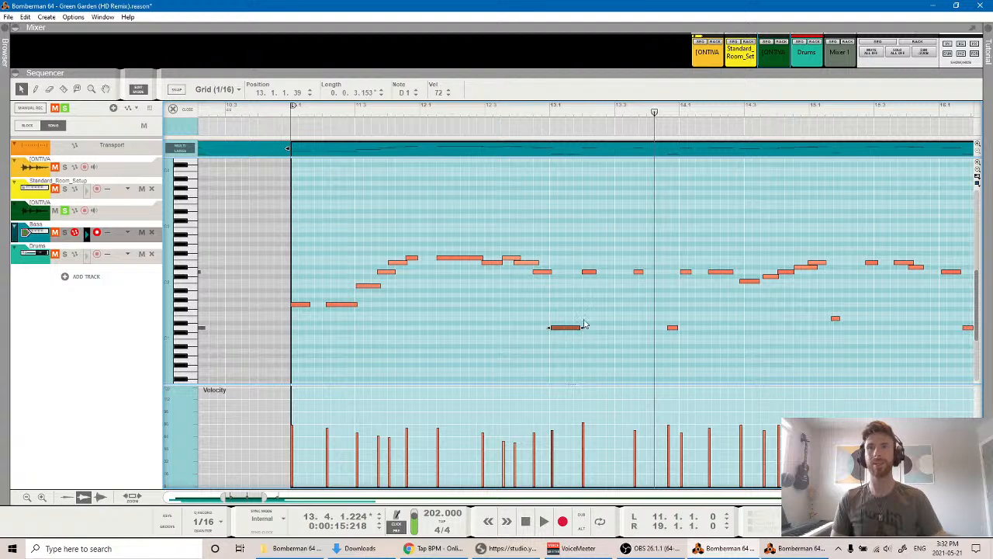
pyautogui.click(520, 115)
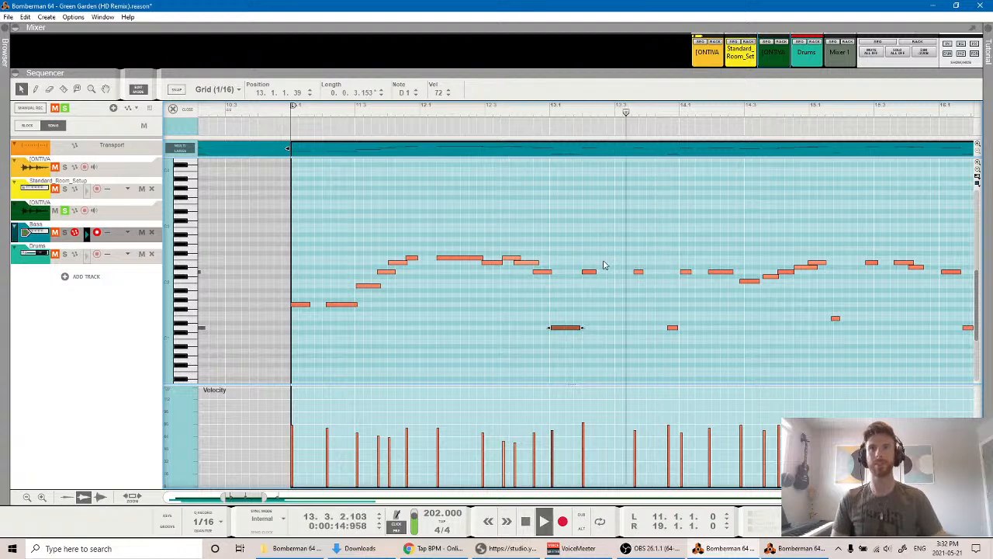
pyautogui.click(672, 329)
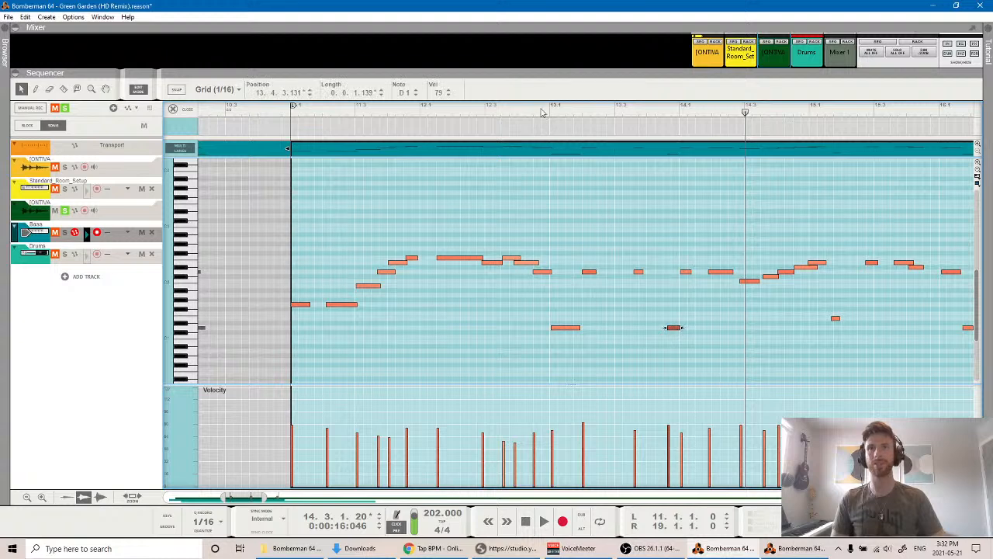
# Replay from bar 11, extend the D2 Bass note at 14.1.4.135 to length 0.0.3.174, and play on from around bar 14.
pyautogui.moveTo(440, 114); pyautogui.dragTo(293, 115)
pyautogui.press('space')
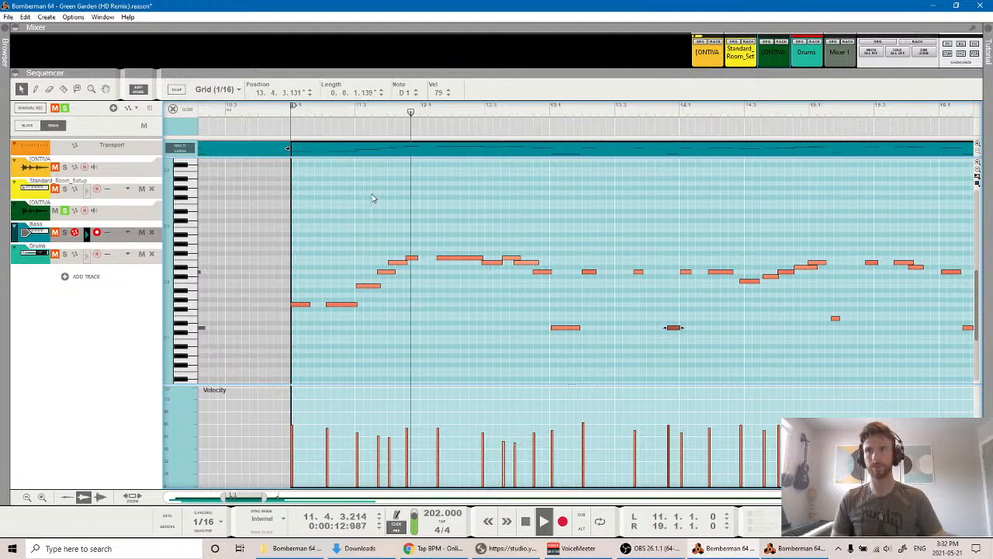
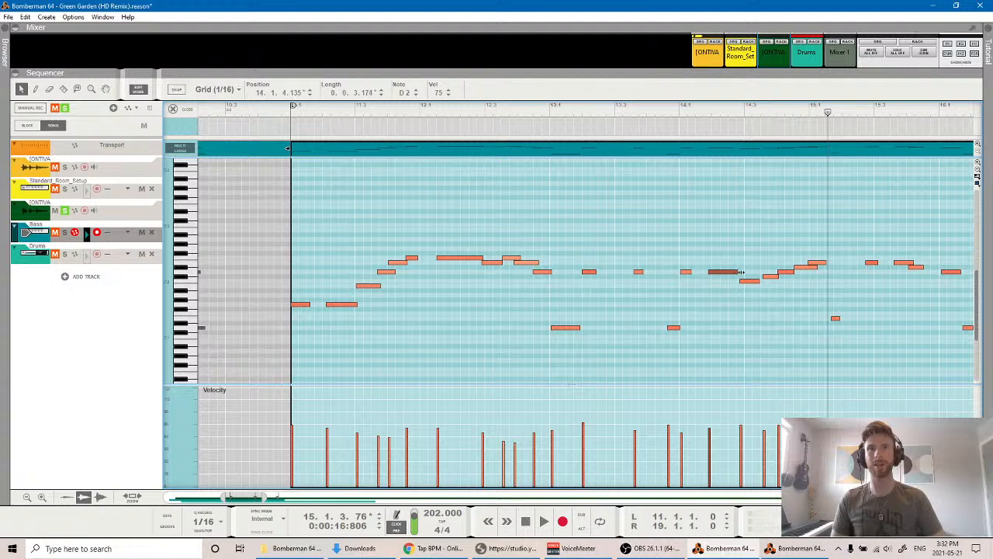
pyautogui.click(667, 118)
pyautogui.press('space')
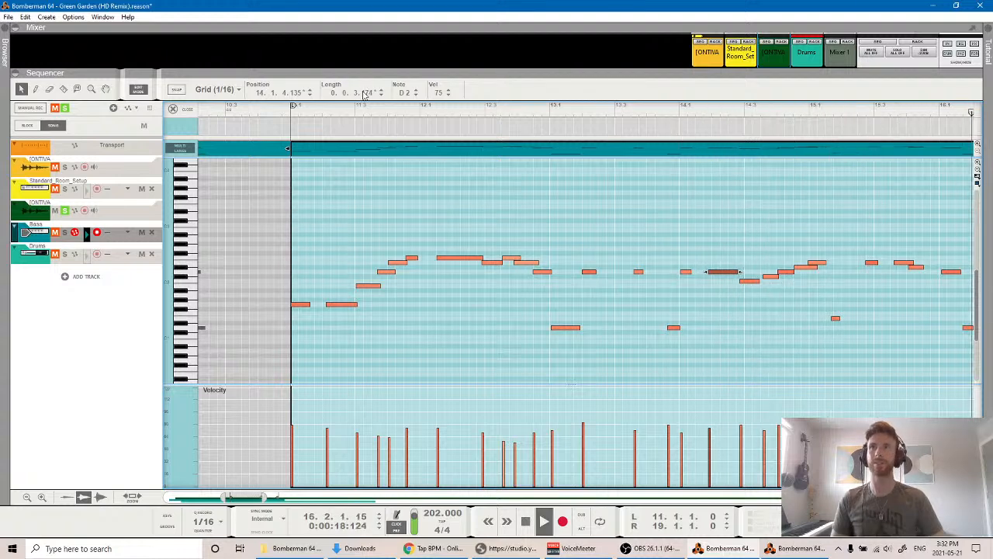
# Replay the green audio track from bar 11, take it out of solo, and play the Bass with the other tracks from bar 11.
pyautogui.press('space')
pyautogui.press('space')
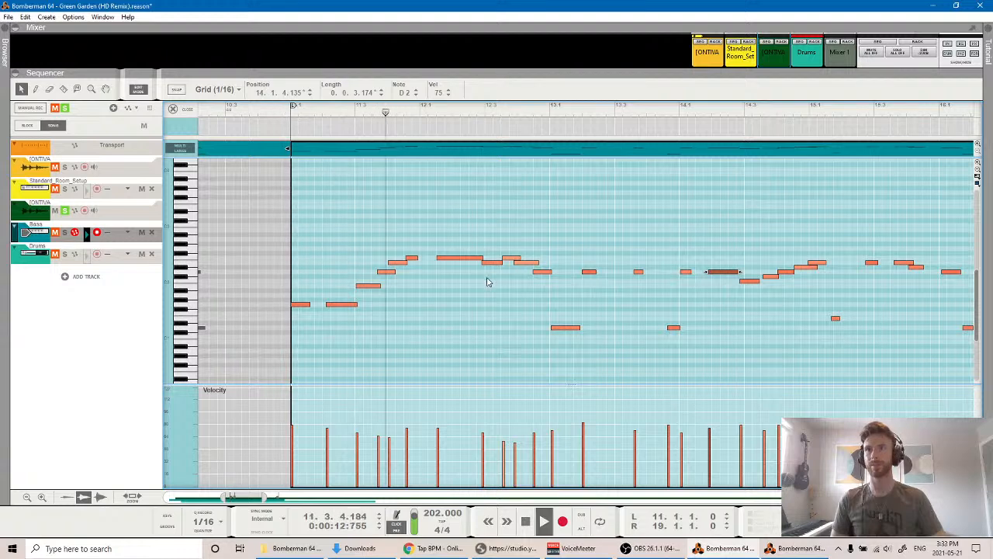
pyautogui.click(67, 211)
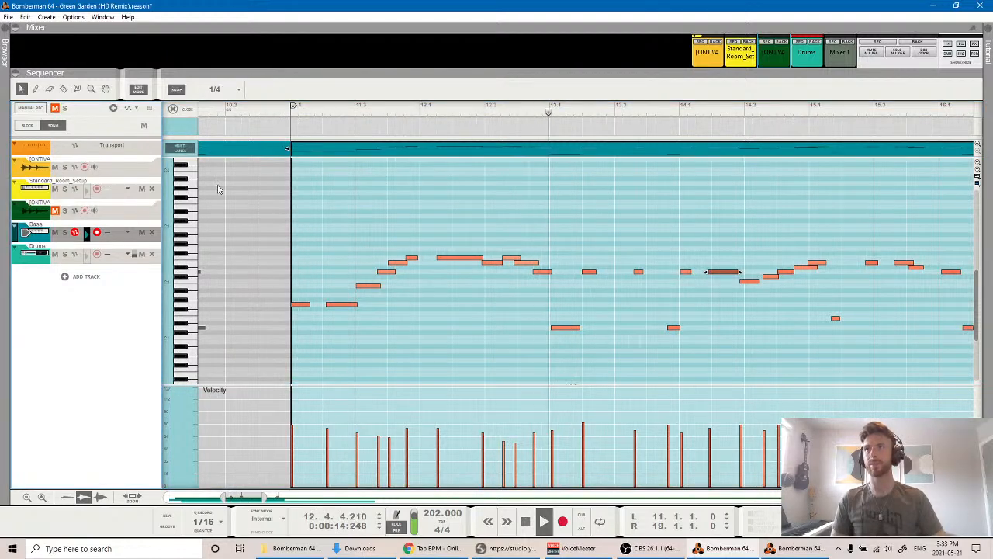
pyautogui.press('space')
pyautogui.click(283, 111)
pyautogui.press('space')
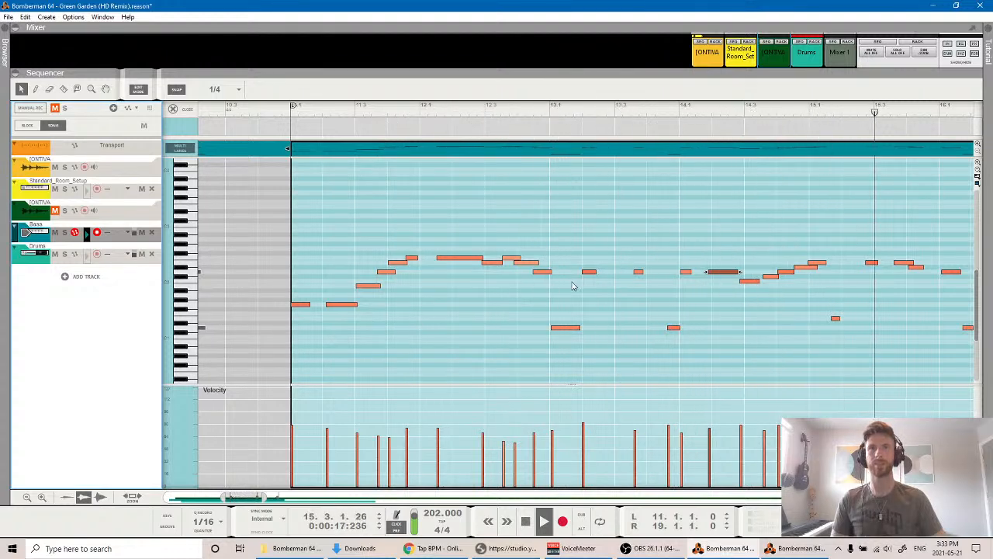
# Duplicate the SharpBass NN-XT sampler inside the Bass Combinator in the rack and open the patch browser for the copy.
pyautogui.press('F6')
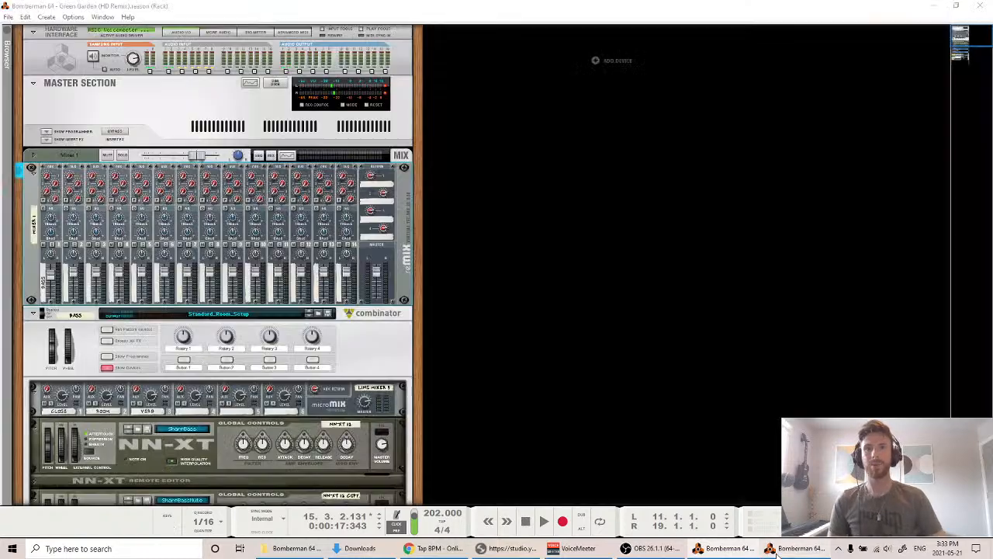
pyautogui.scroll(-5, 228, 341)
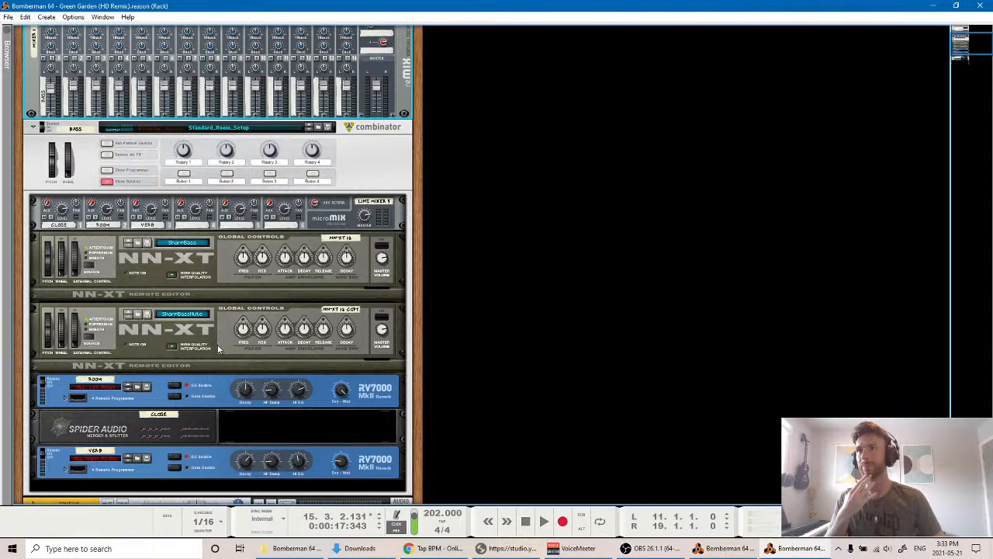
pyautogui.click(175, 491)
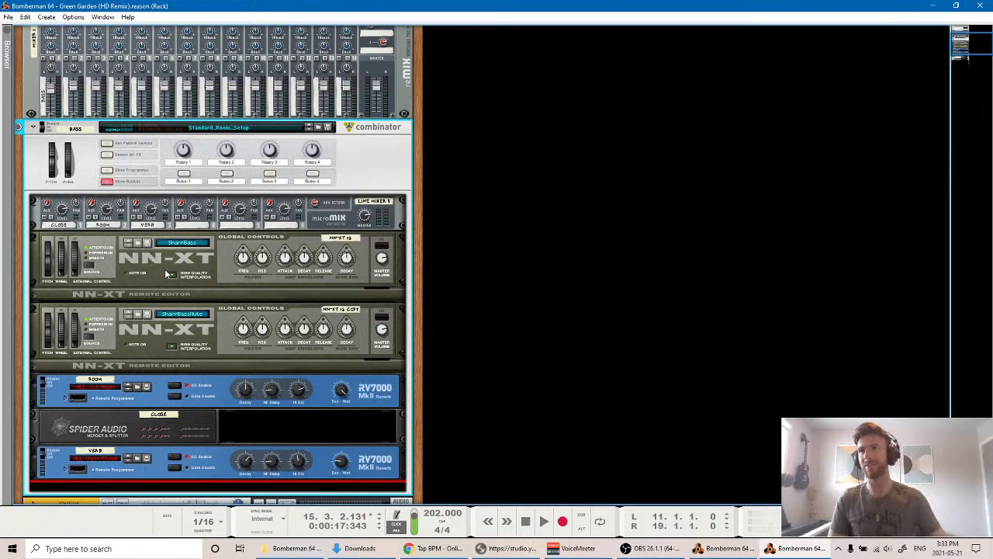
pyautogui.click(10, 39)
pyautogui.rightClick(318, 281)
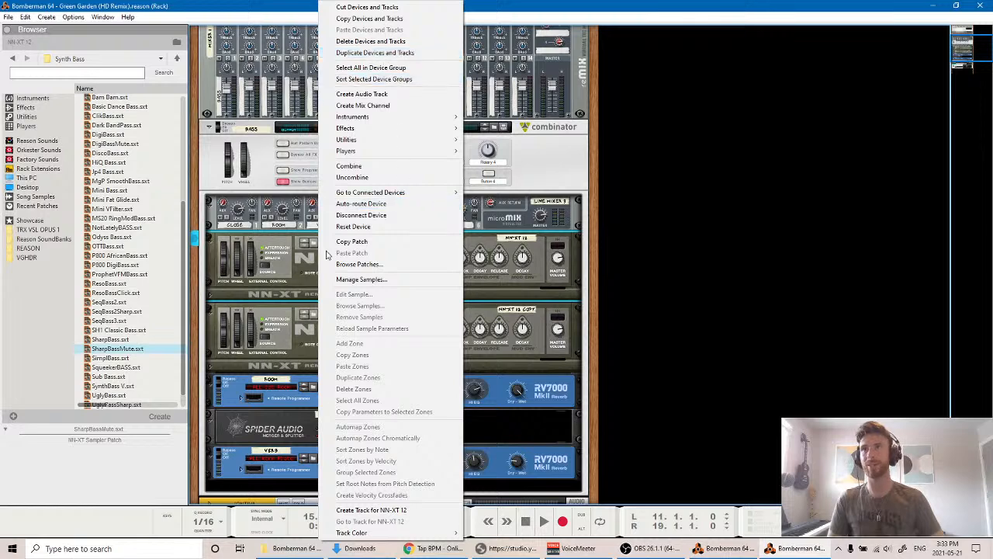
pyautogui.click(378, 53)
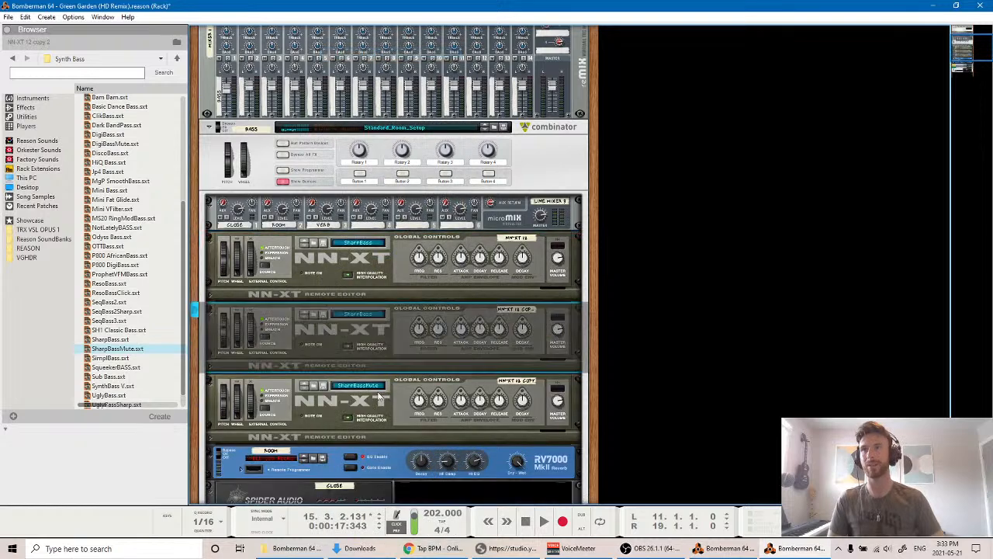
pyautogui.click(316, 316)
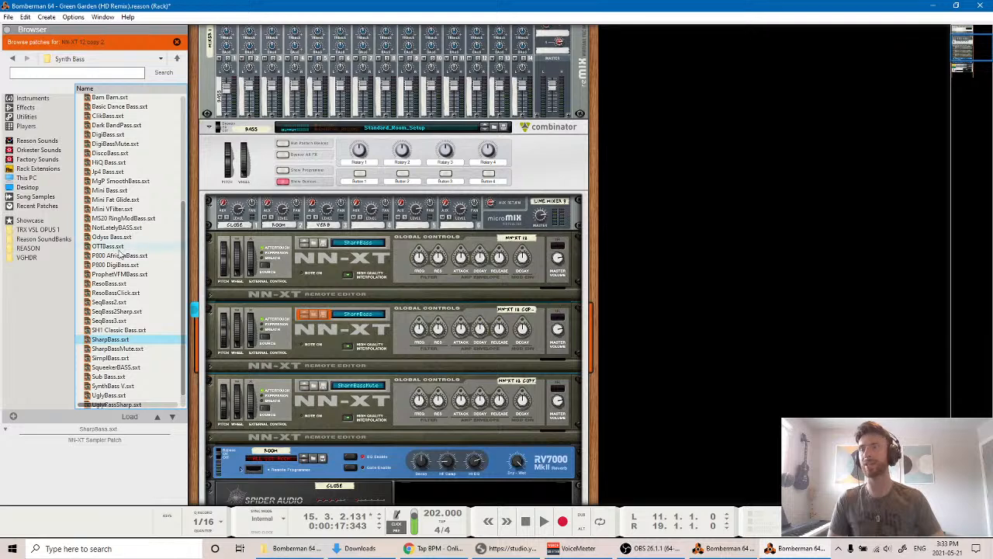
# Browse the factory NN-XT bass patches for the duplicated sampler and pick EB6 Thumb.
pyautogui.scroll(6, 121, 254)
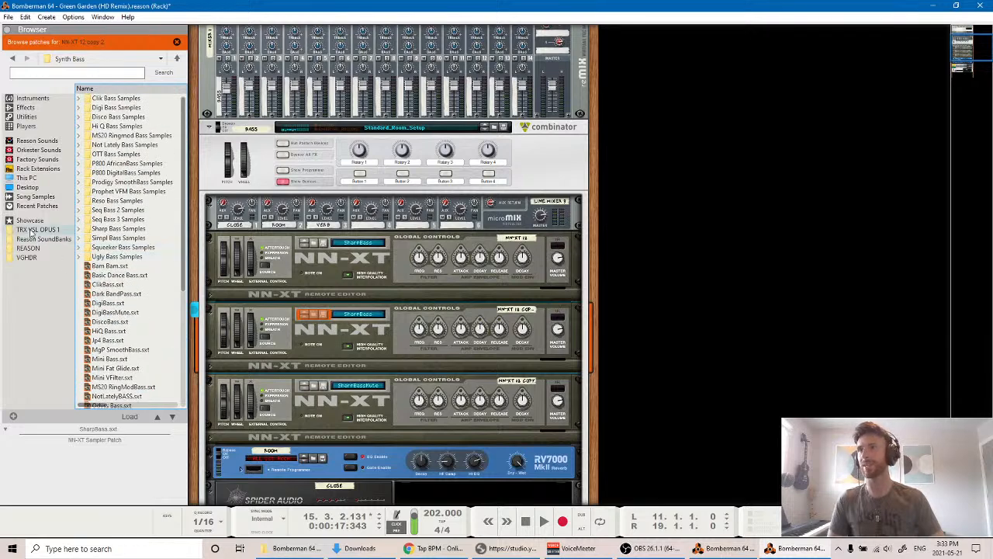
pyautogui.click(37, 151)
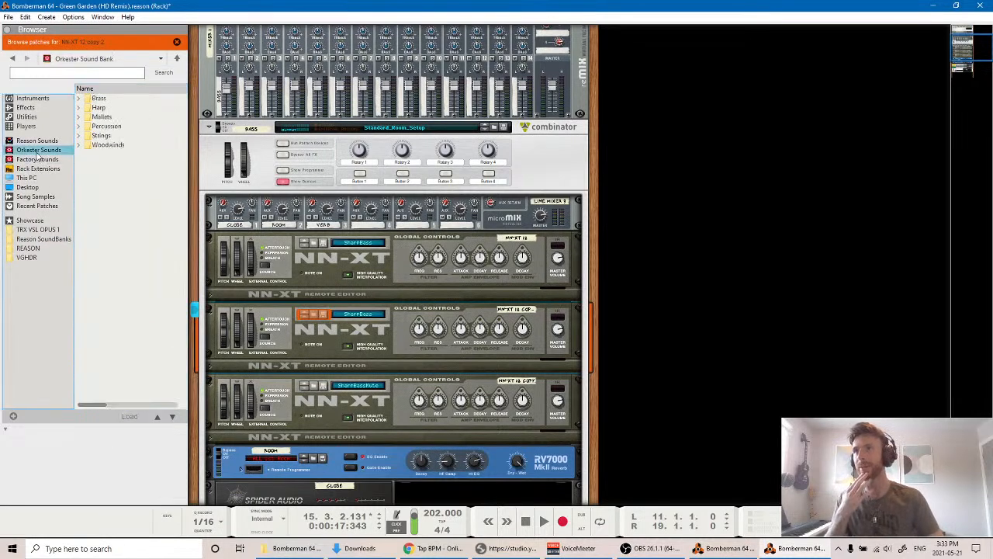
pyautogui.click(39, 159)
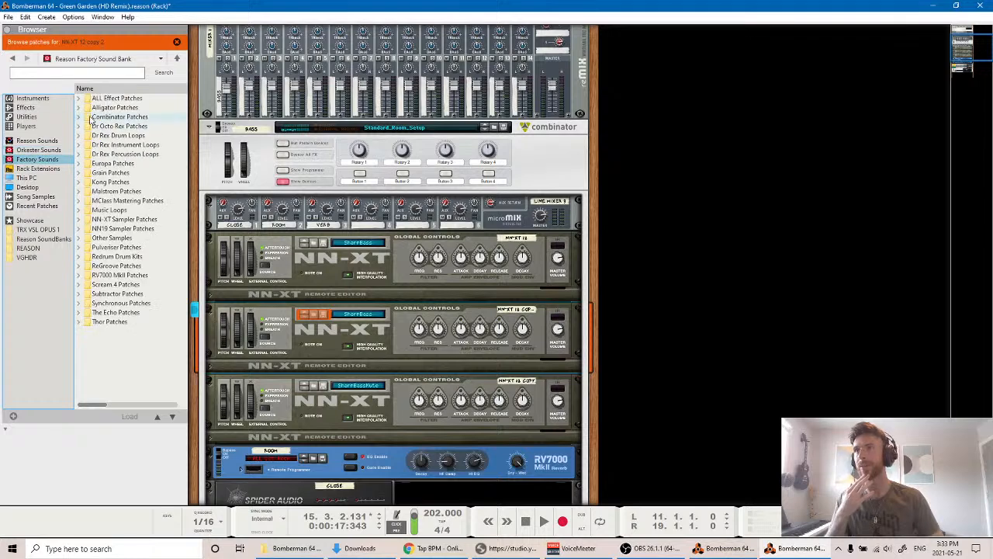
pyautogui.click(82, 222)
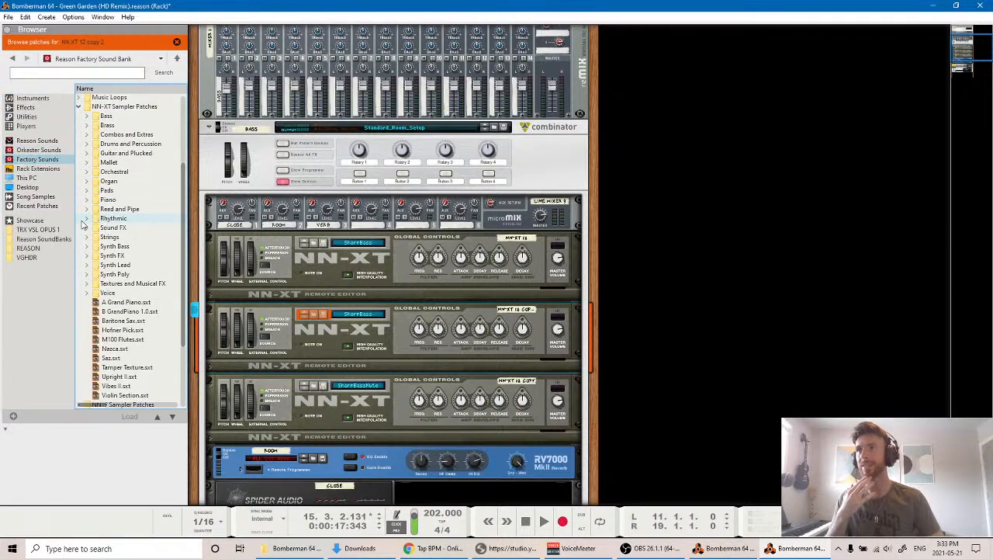
pyautogui.click(87, 118)
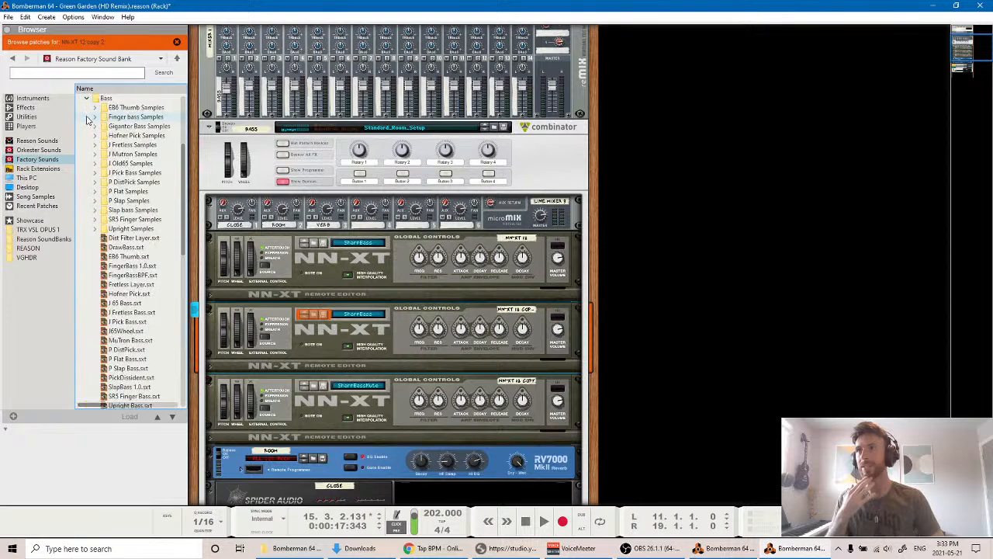
pyautogui.click(133, 258)
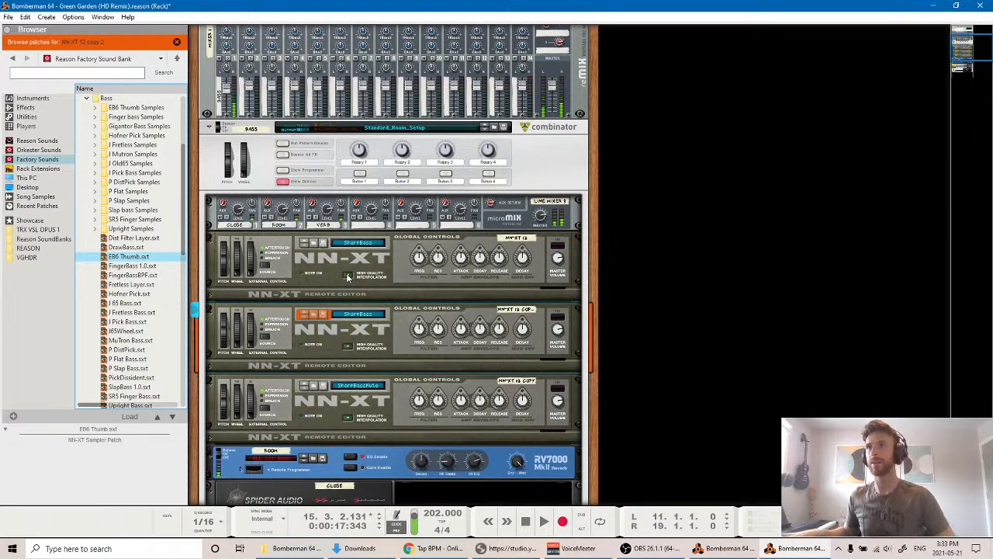
# Check the cabling behind the Bass Combinator's samplers and adjust the master volumes of the SharpBassMute sampler and the topmost SharpBass sampler.
pyautogui.click(371, 291)
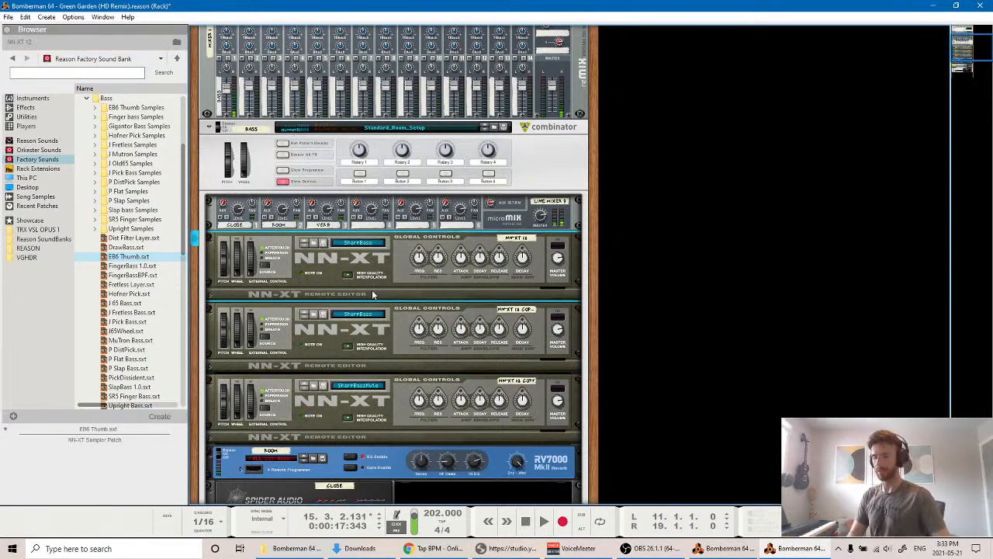
pyautogui.press('Tab')
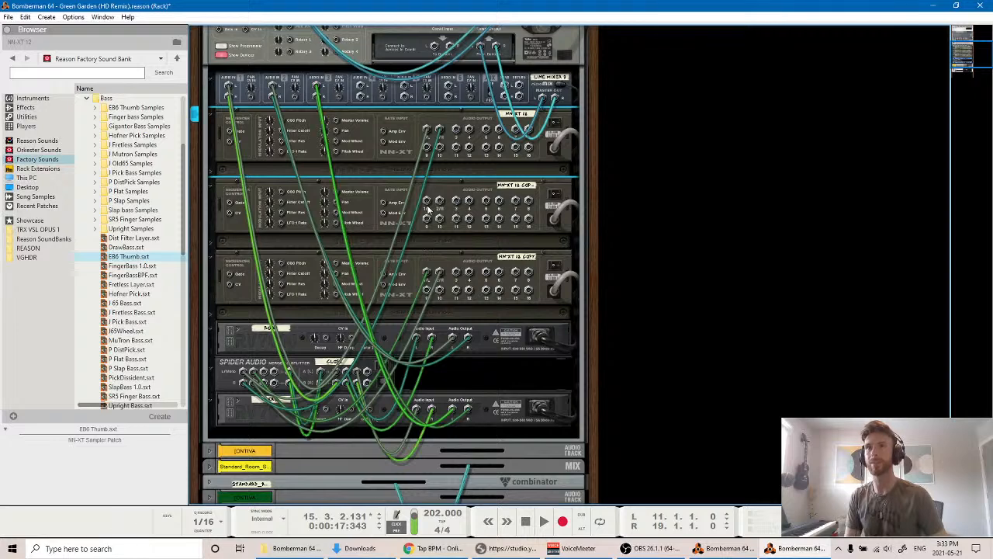
pyautogui.click(428, 210)
pyautogui.press('Tab')
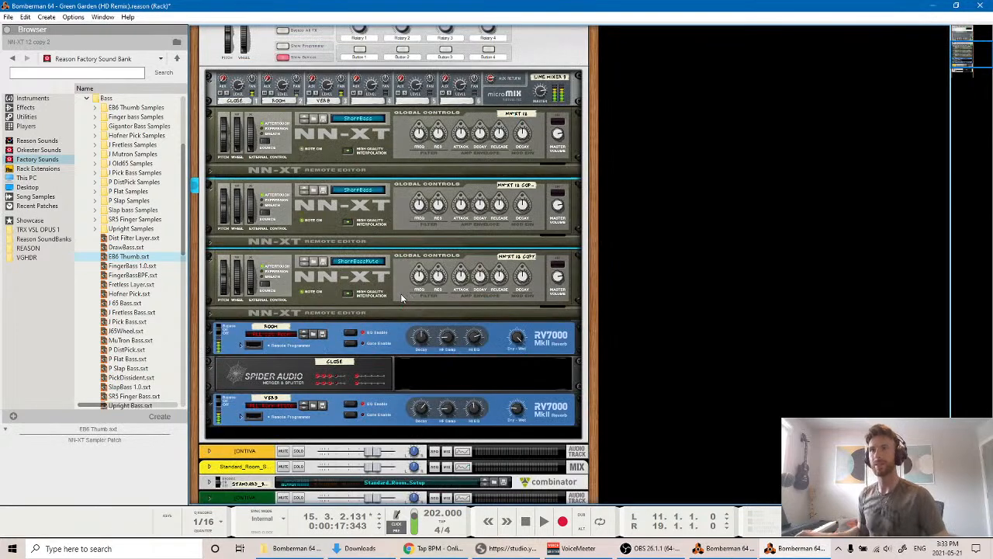
pyautogui.click(541, 281)
pyautogui.click(557, 135)
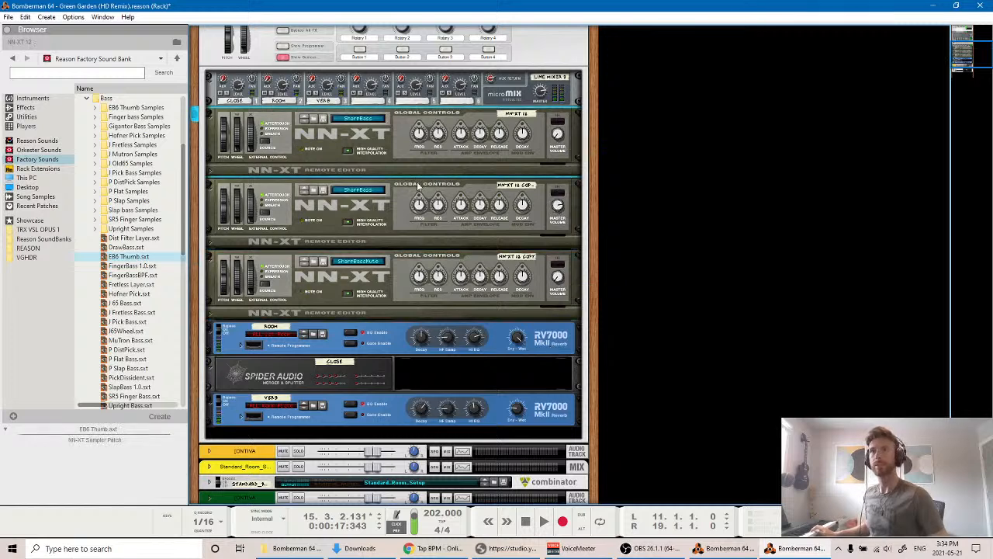
# Load the EB6 Thumb patch from the factory NN-XT bass sounds into the original sampler, NN-XT 12.
pyautogui.click(314, 120)
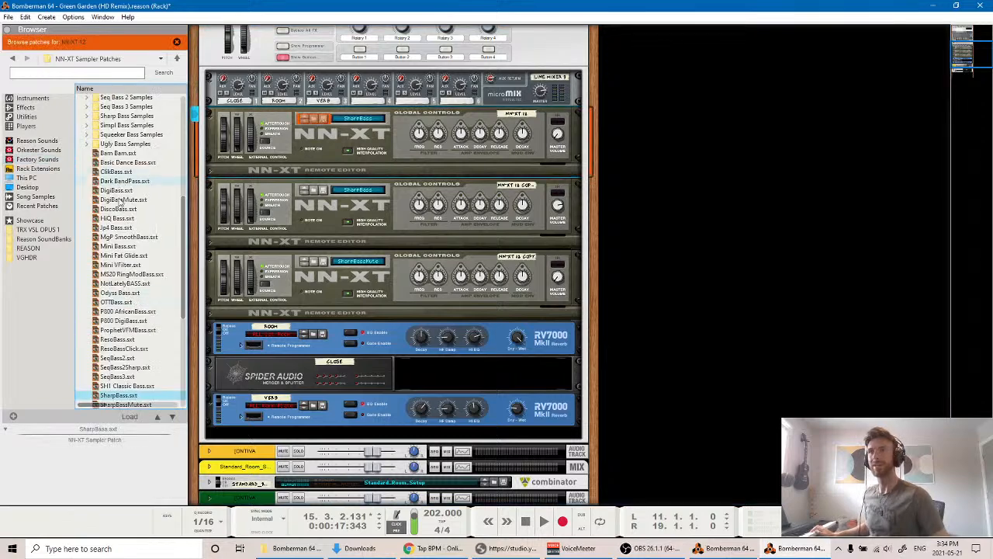
pyautogui.scroll(-5, 408, 240)
pyautogui.scroll(12, 404, 236)
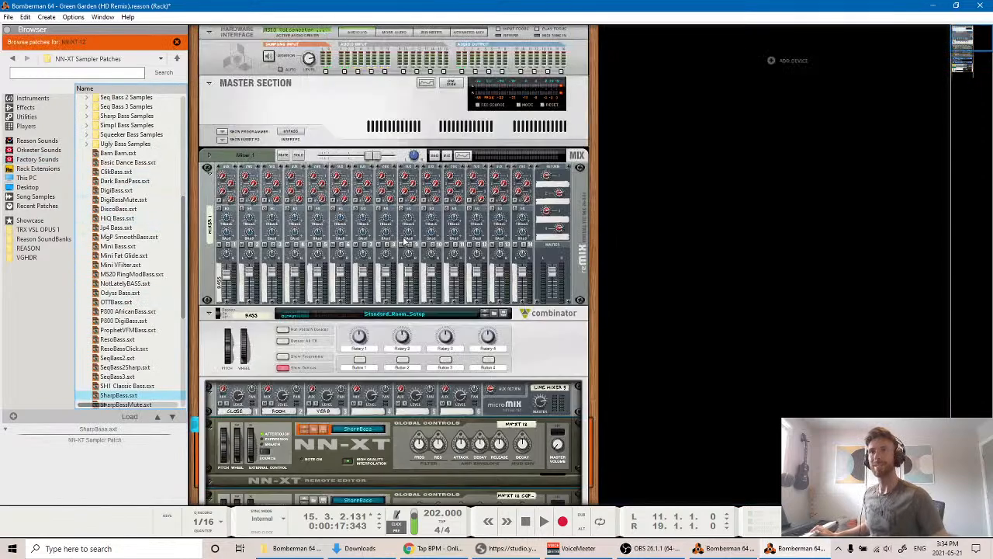
pyautogui.scroll(-5, 404, 243)
pyautogui.scroll(5, 404, 242)
pyautogui.scroll(-10, 403, 241)
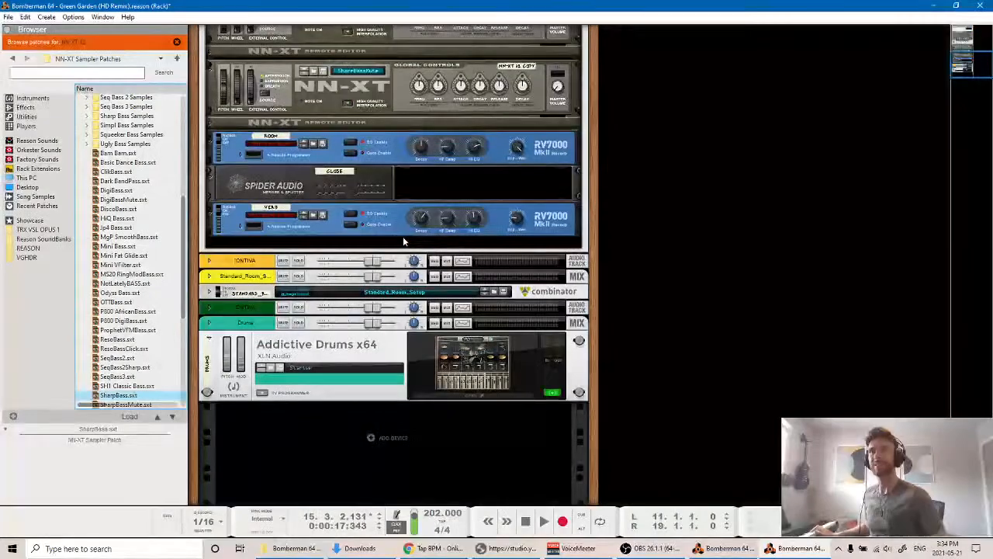
pyautogui.scroll(8, 403, 241)
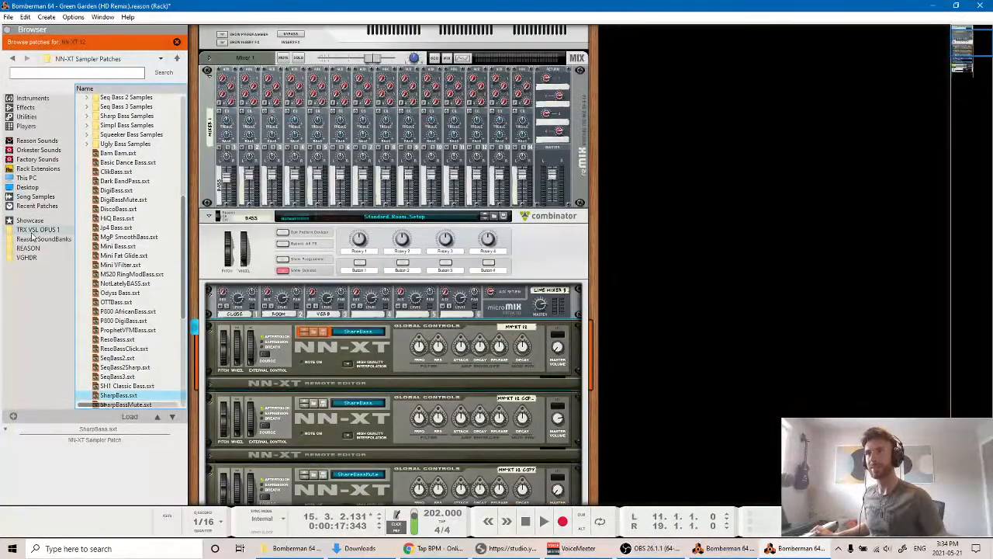
pyautogui.click(36, 239)
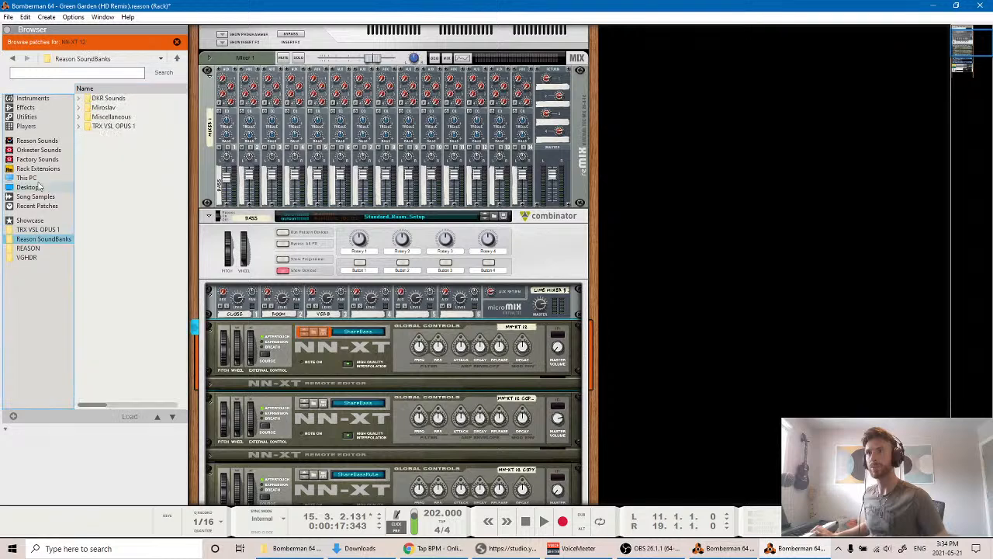
pyautogui.click(47, 159)
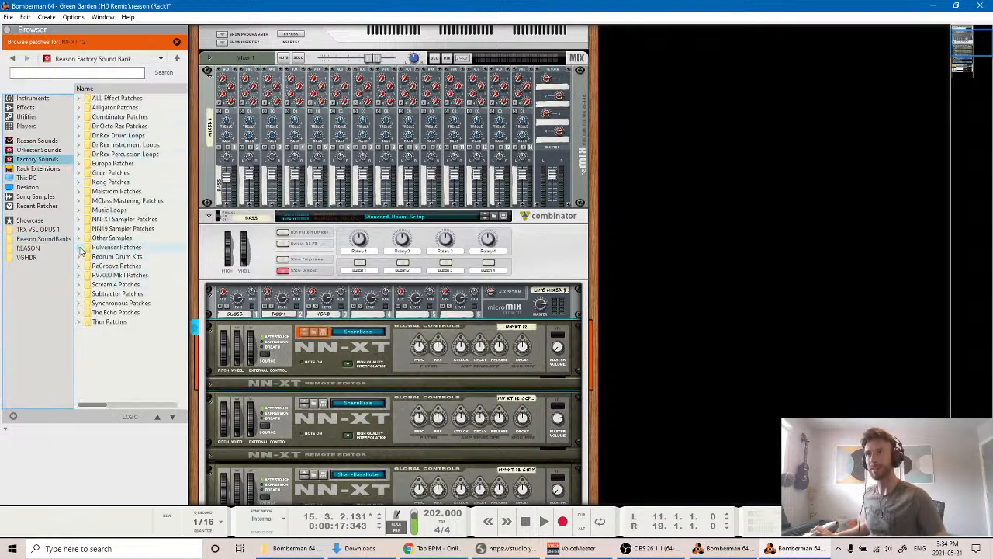
pyautogui.click(79, 220)
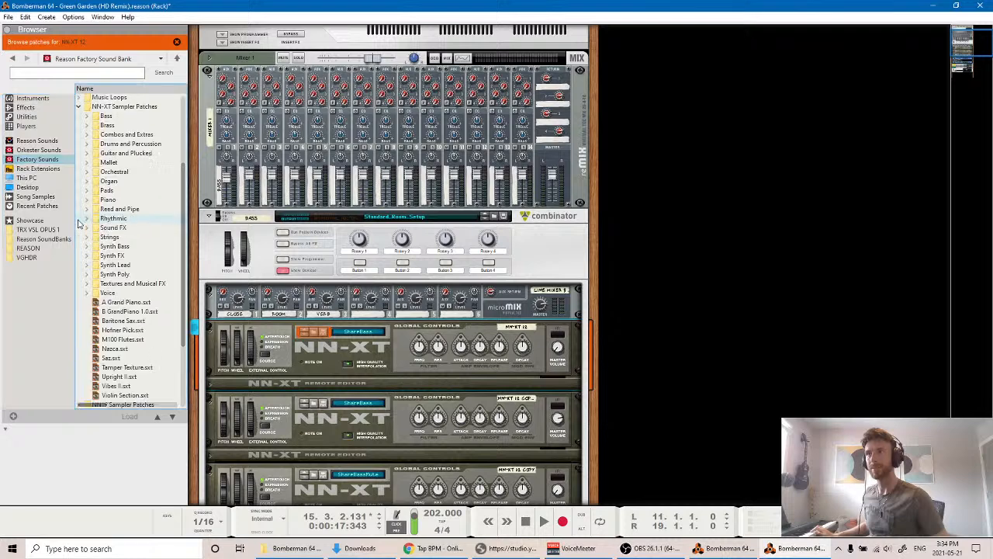
pyautogui.click(86, 117)
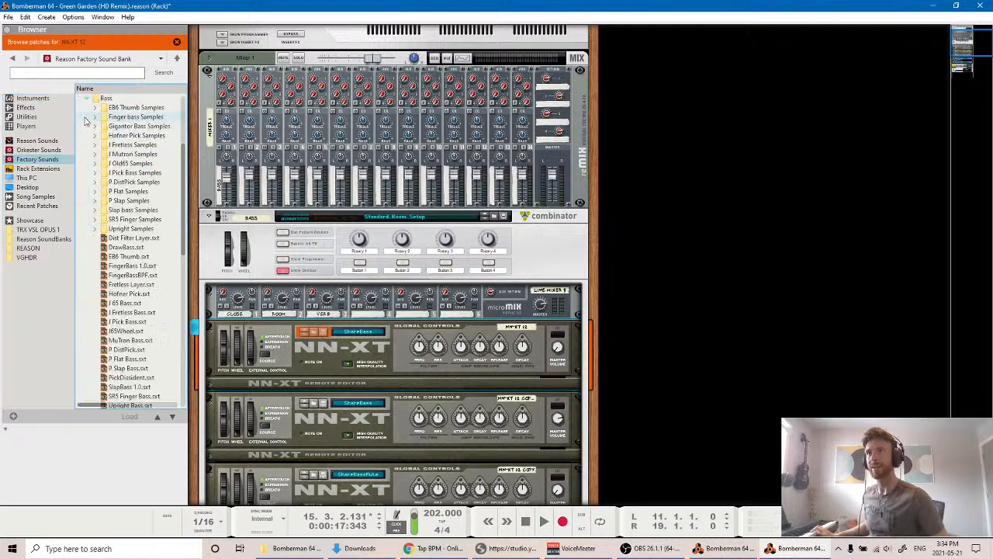
pyautogui.click(129, 257)
pyautogui.doubleClick(129, 257)
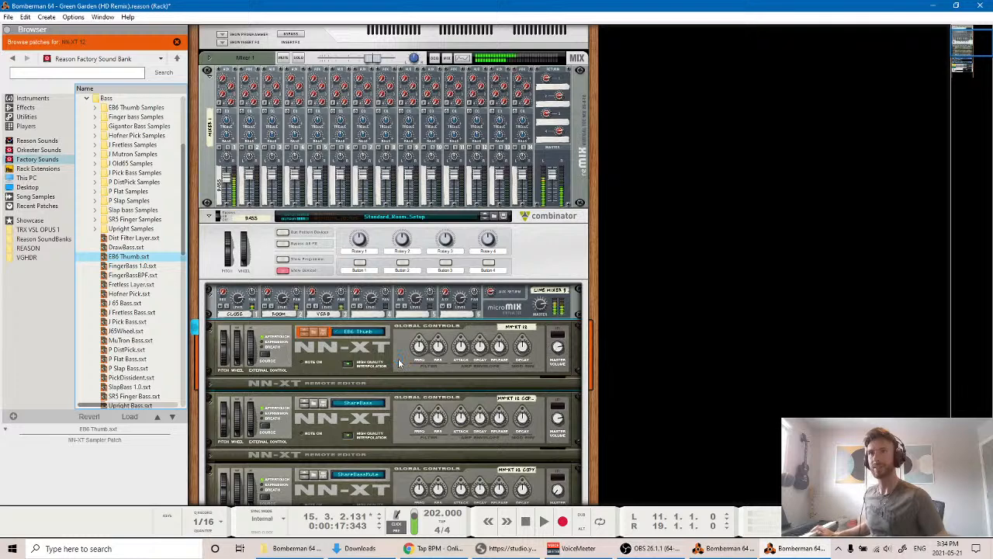
# Mute the ROOM and VERB channels on the Combinator's line mixer and turn down the duplicated SharpBass sampler's master volume.
pyautogui.scroll(-4, 399, 363)
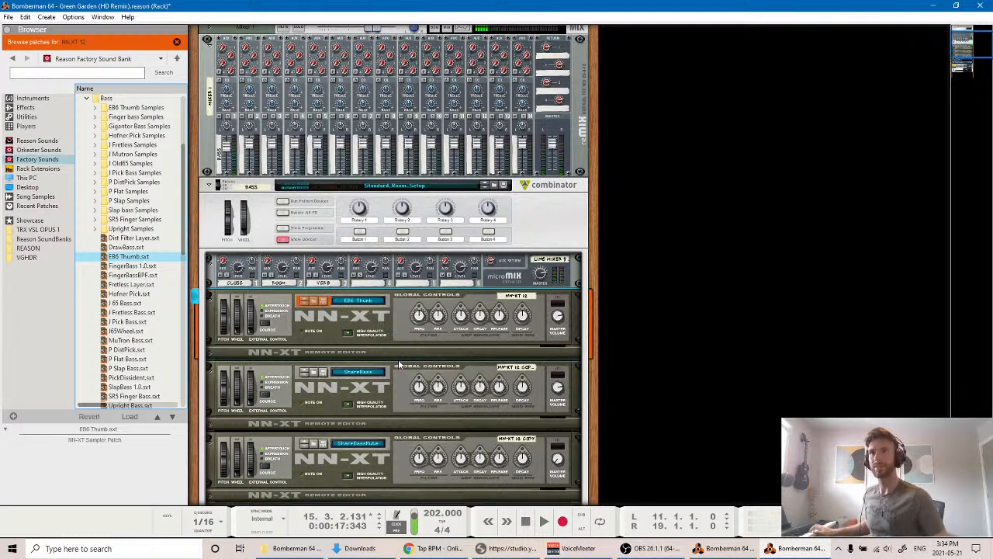
pyautogui.click(272, 186)
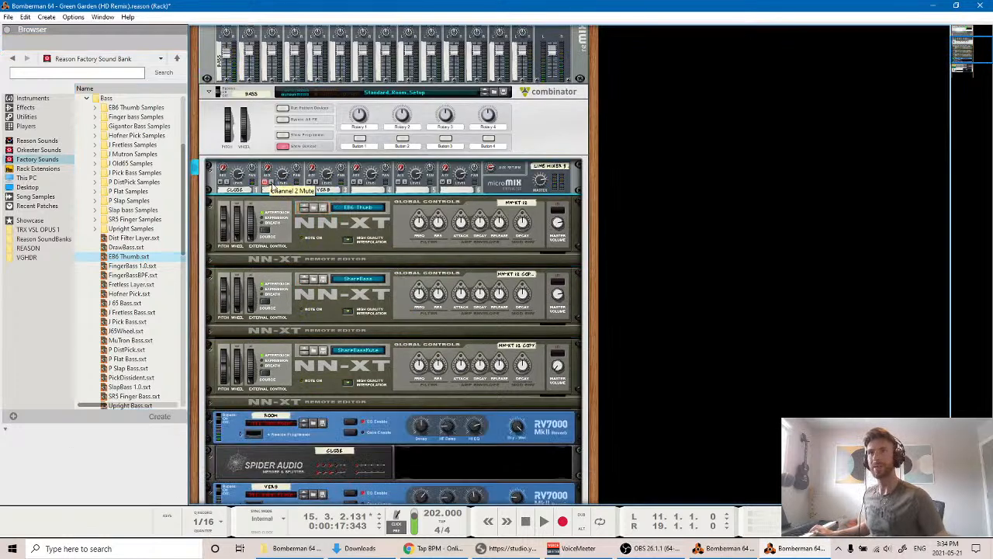
pyautogui.click(310, 182)
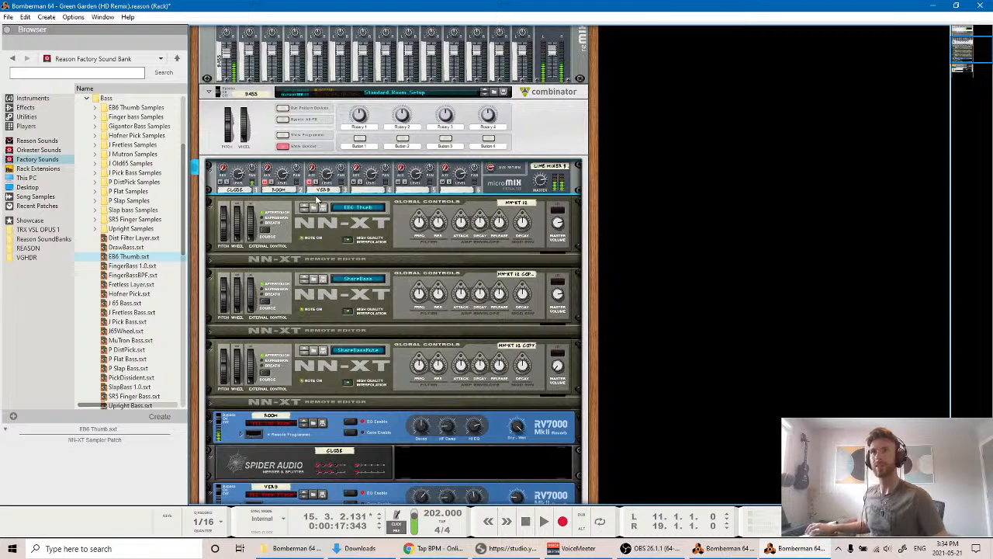
pyautogui.click(327, 242)
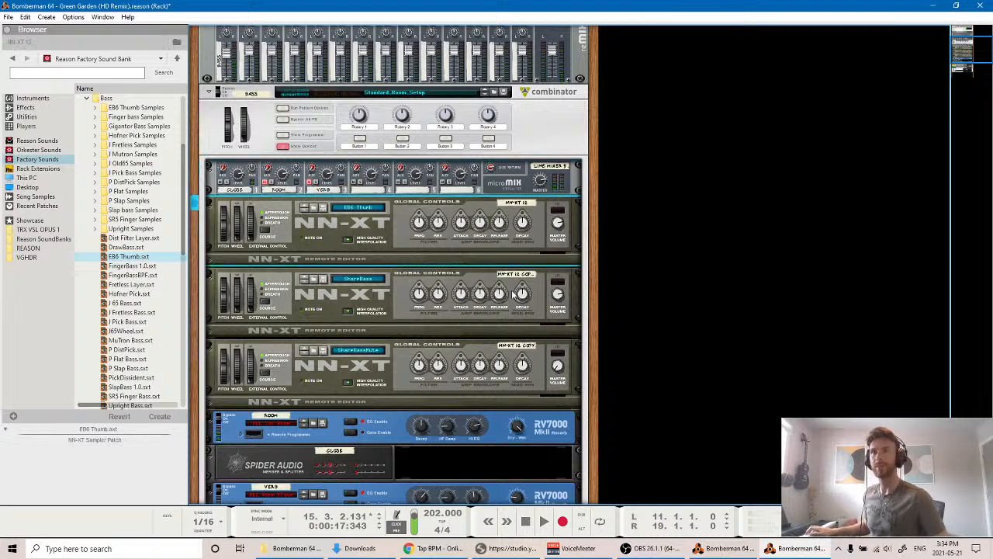
pyautogui.click(560, 296)
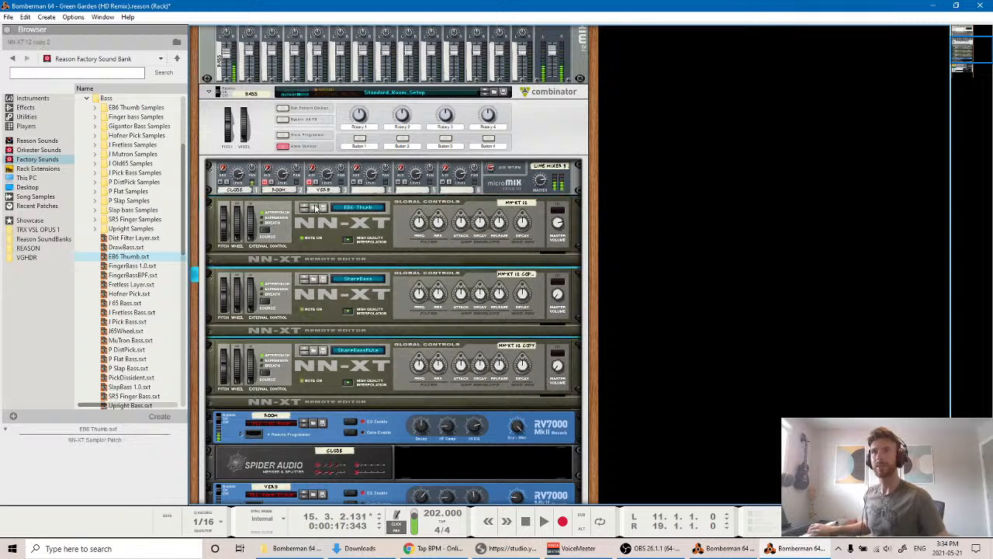
# Audition the FingerBassBPF, EB6 Thumb, Fretless Layer and Hofner Pick patches on the NN-XT 12 sampler.
pyautogui.click(223, 239)
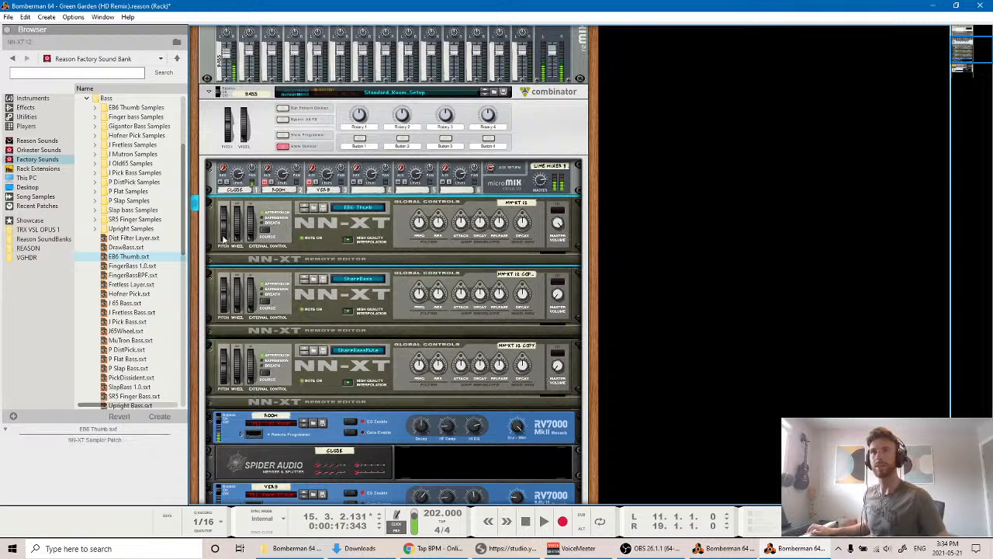
pyautogui.click(314, 208)
pyautogui.click(124, 275)
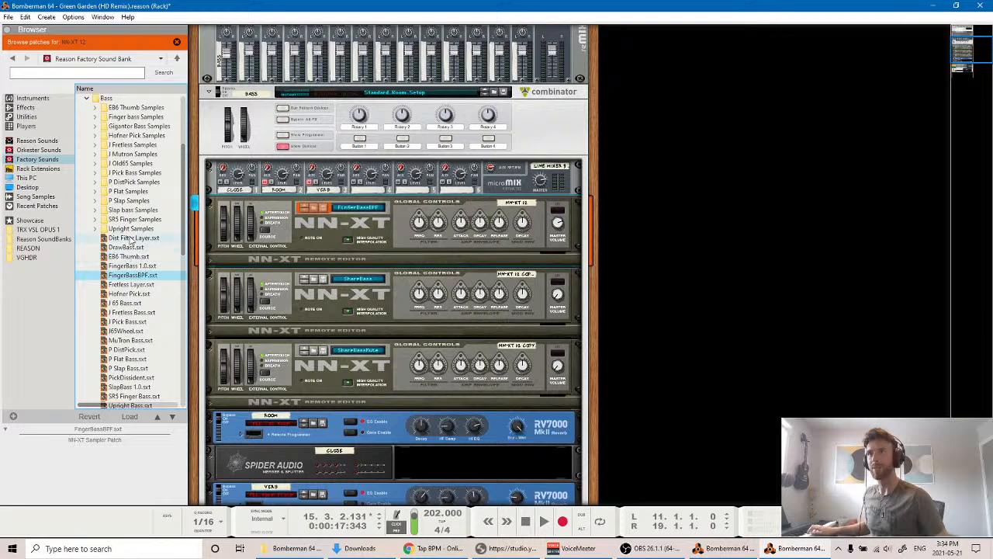
pyautogui.click(127, 256)
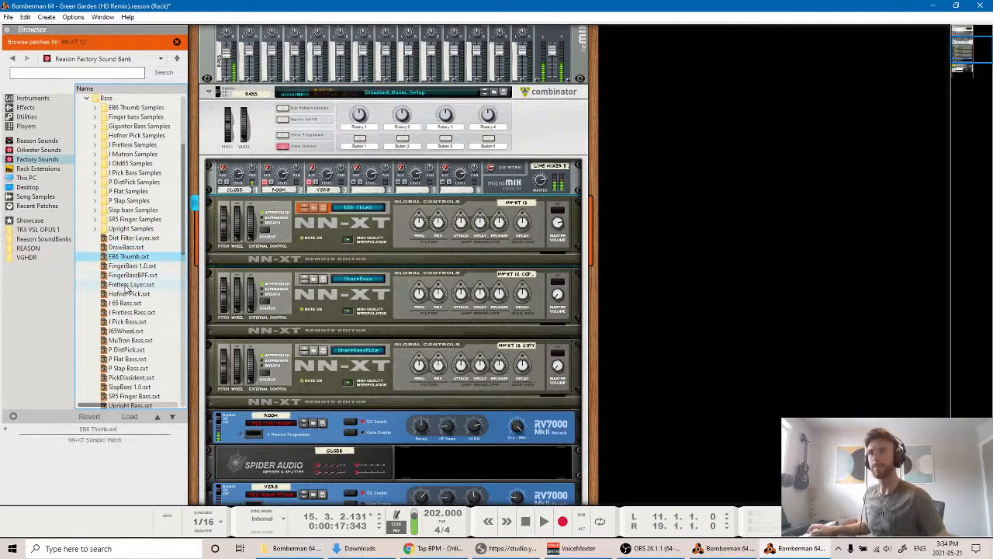
pyautogui.click(130, 276)
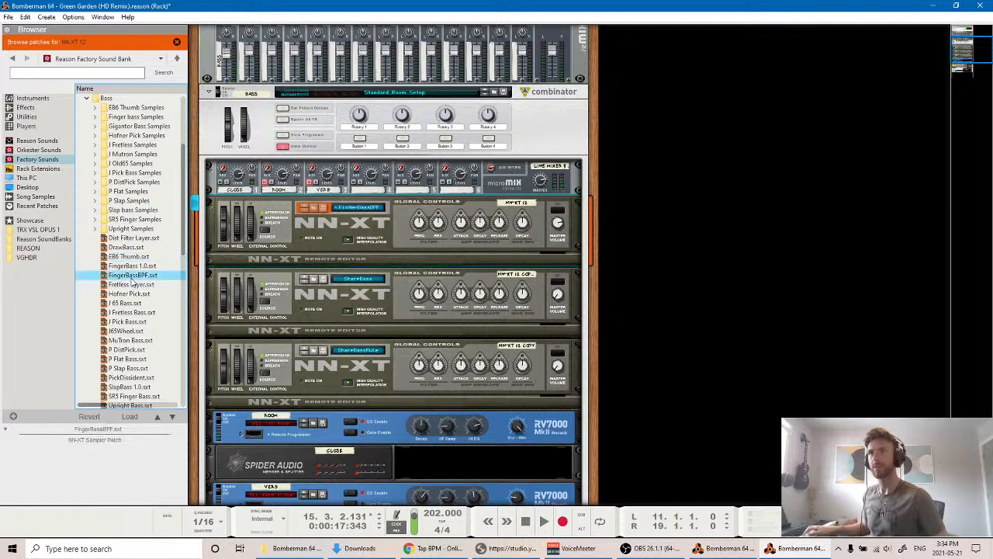
pyautogui.click(132, 284)
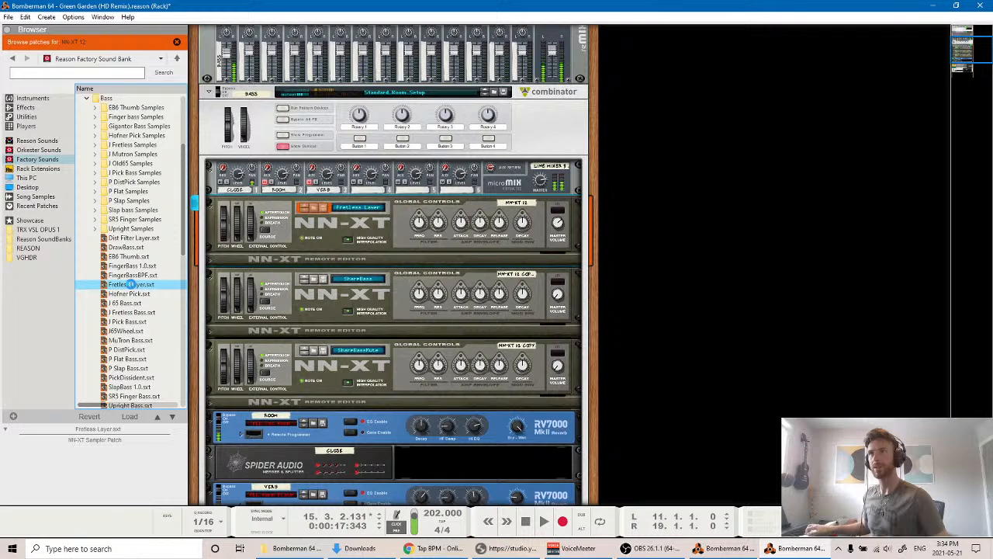
pyautogui.click(128, 295)
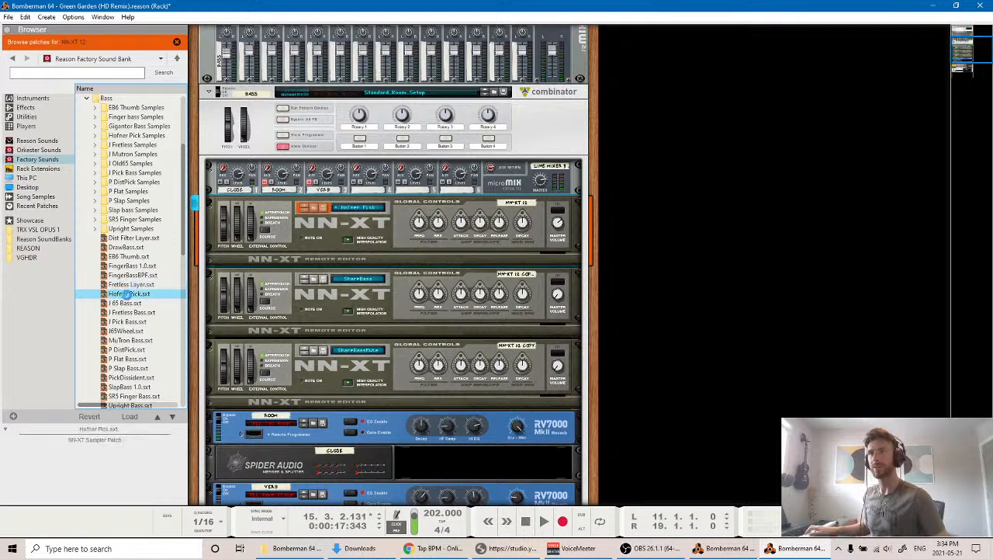
# Audition the factory bass patches from J 65 Bass through MuTron Bass, P DistPick and PickDissident to SlapBass 1.0 on the NN-XT 12 sampler.
pyautogui.click(304, 209)
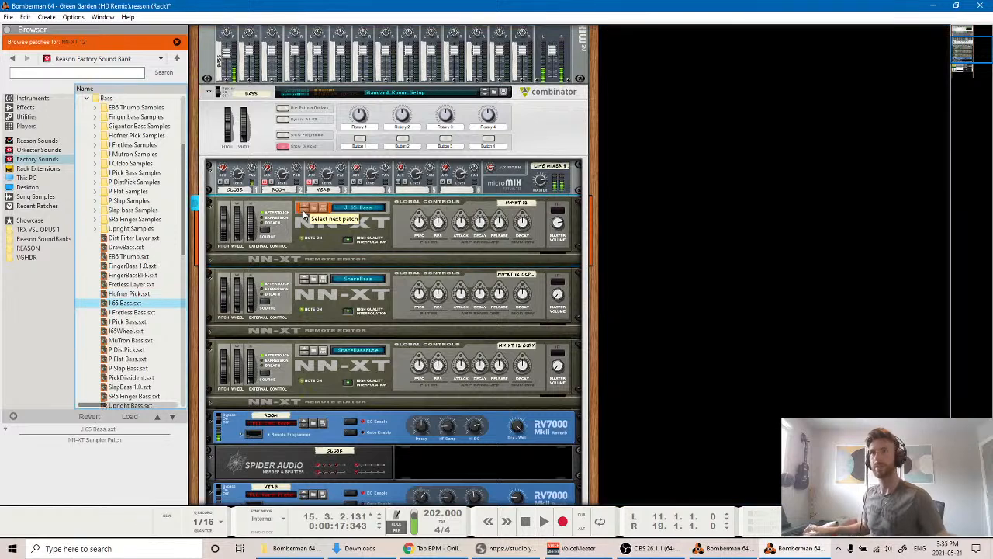
pyautogui.moveTo(560, 223); pyautogui.dragTo(559, 204)
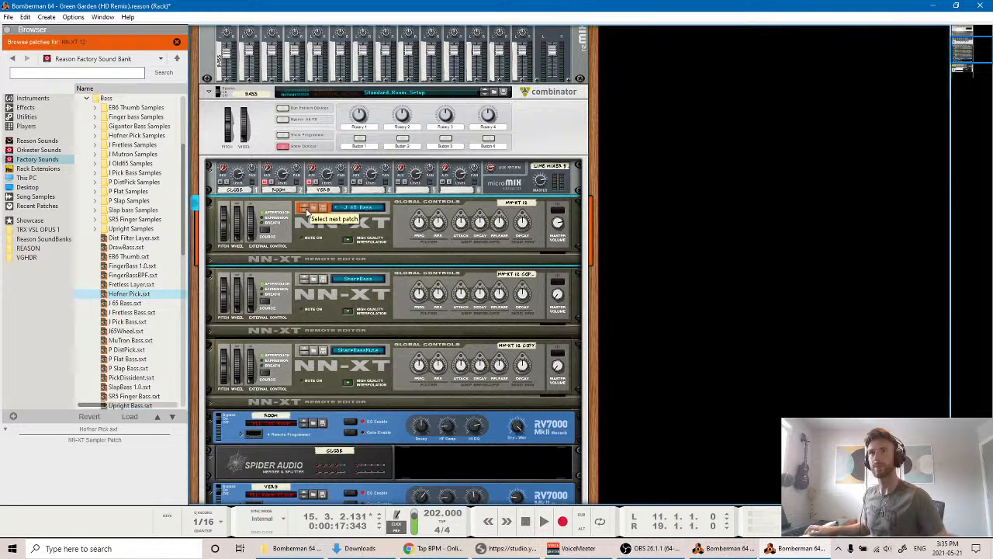
pyautogui.click(306, 214)
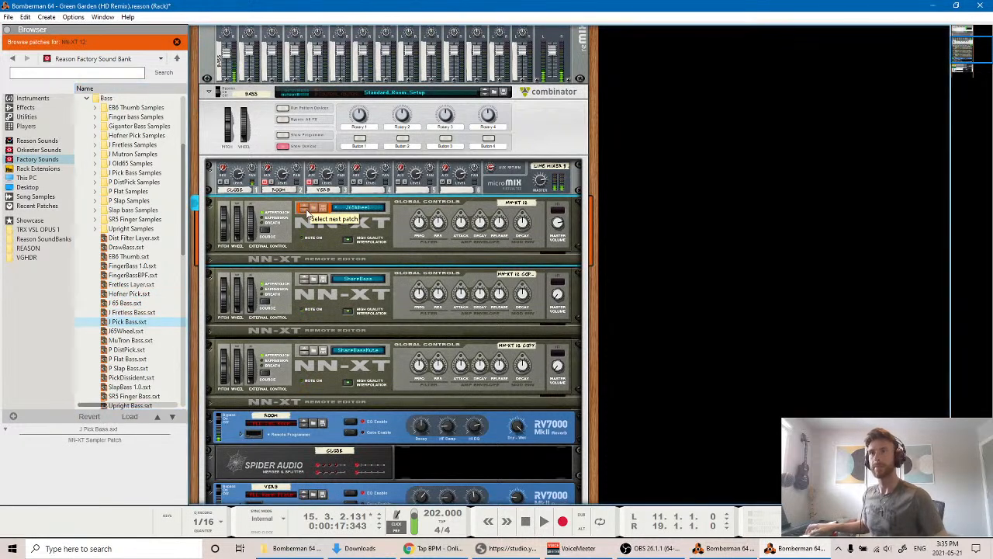
pyautogui.click(306, 214)
pyautogui.click(306, 213)
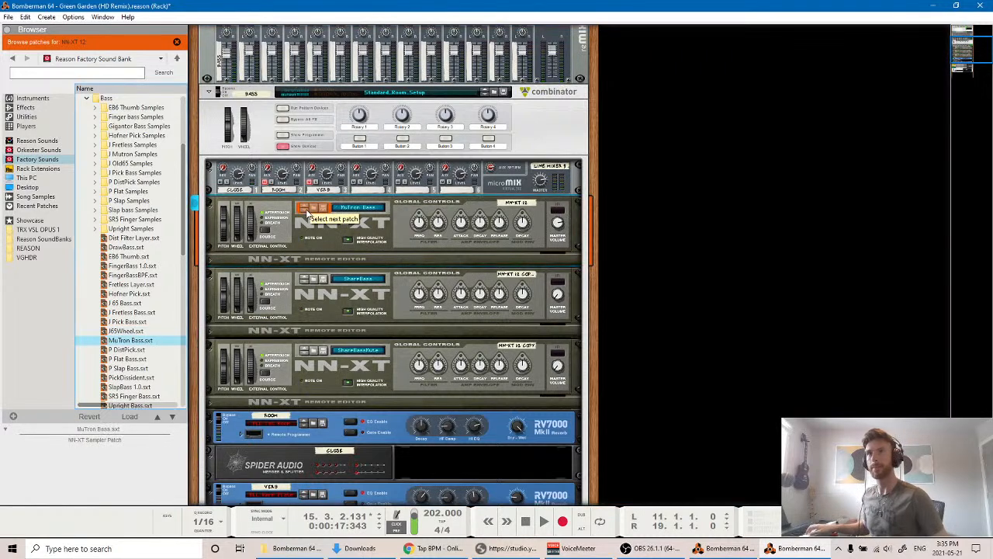
pyautogui.click(306, 213)
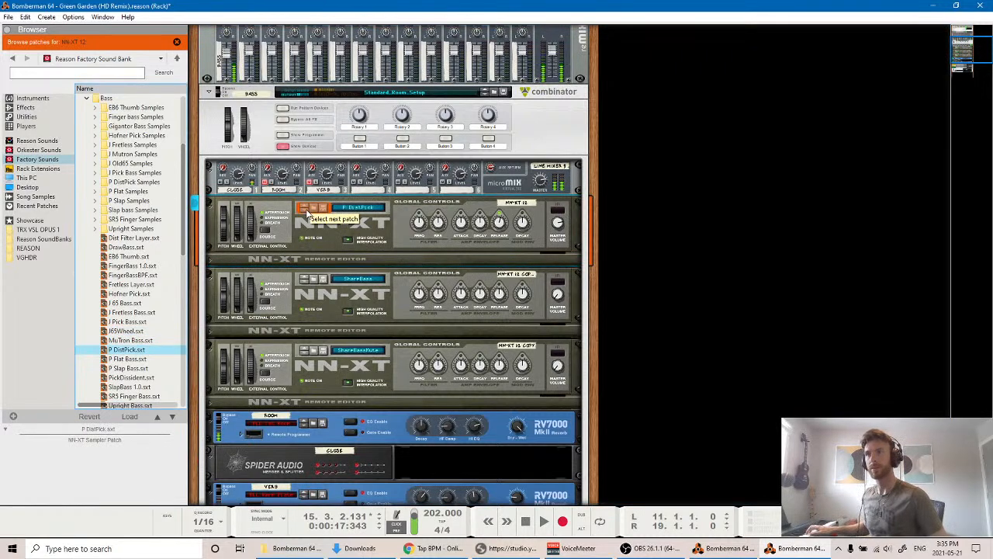
pyautogui.click(306, 214)
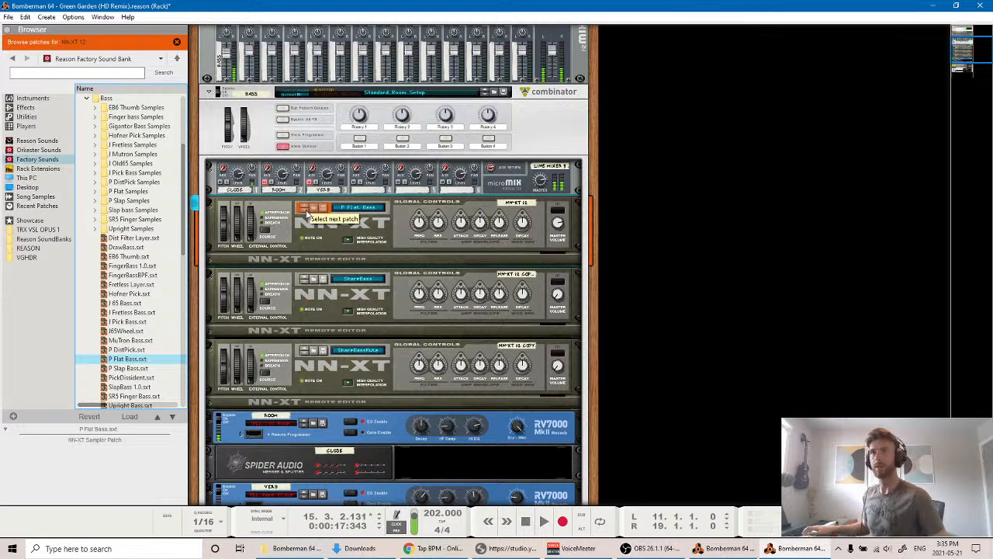
pyautogui.click(307, 214)
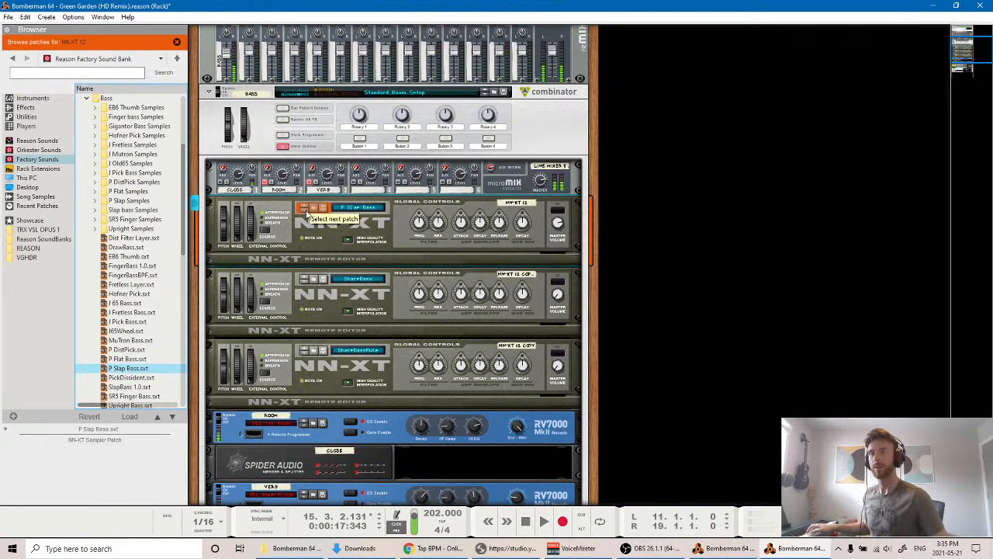
pyautogui.click(306, 214)
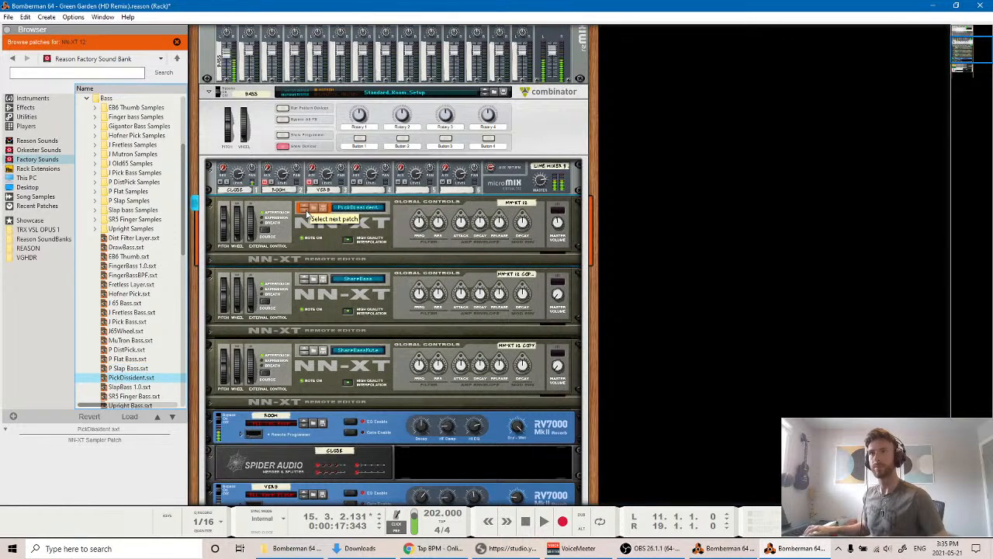
pyautogui.click(307, 213)
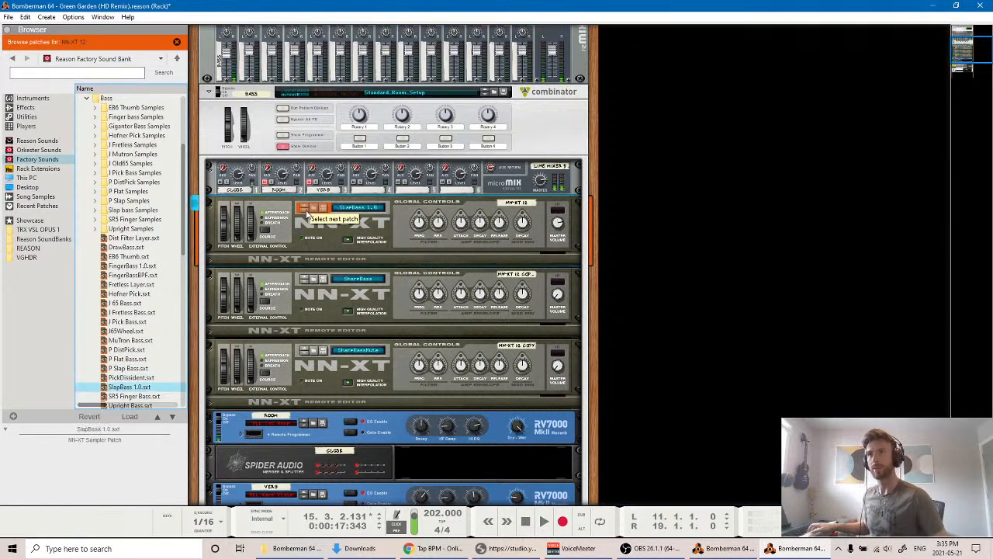
# Collapse the Bass Combinator and add an NN19 Digital Sampler to the rack below the mixer.
pyautogui.scroll(-2, 307, 216)
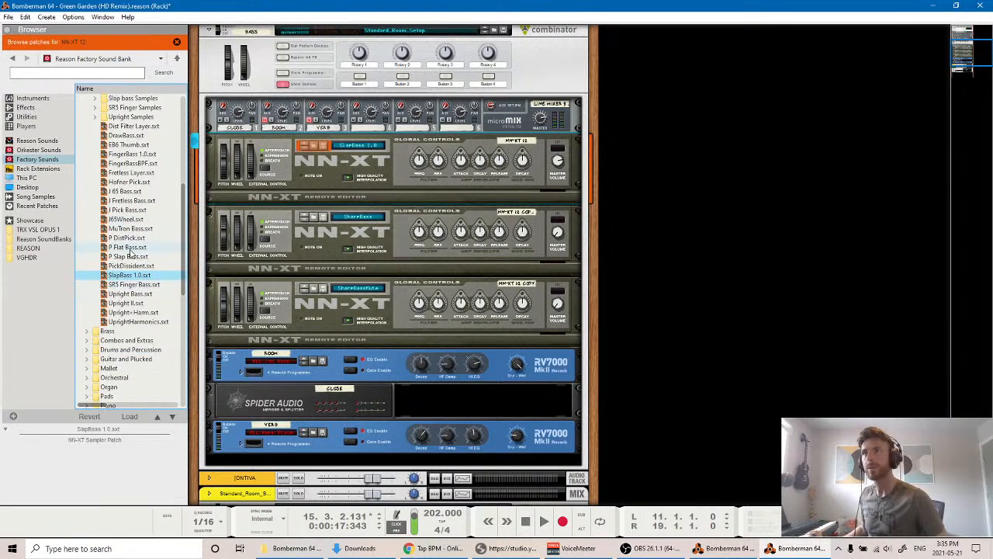
pyautogui.scroll(1, 132, 254)
pyautogui.scroll(4, 132, 232)
pyautogui.scroll(5, 250, 198)
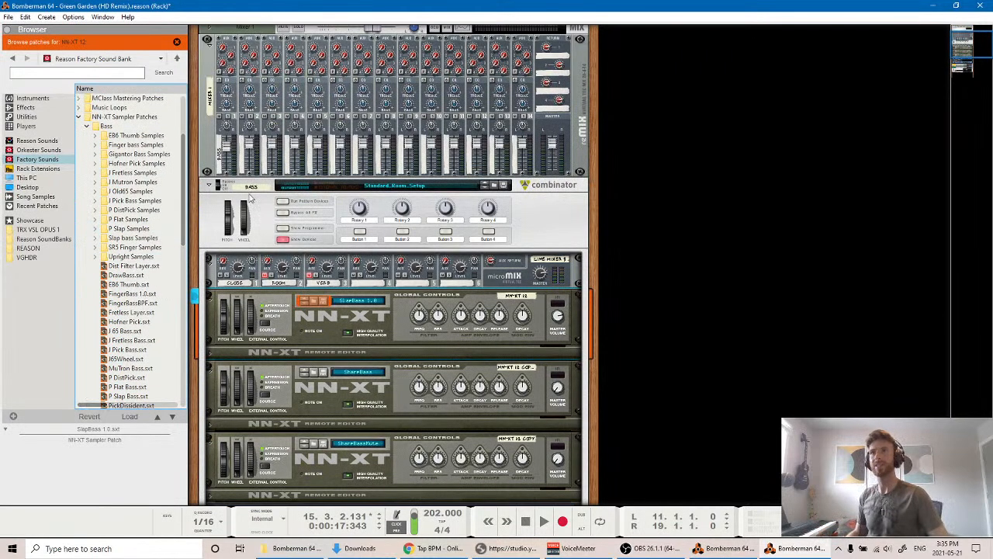
pyautogui.click(208, 186)
pyautogui.click(208, 195)
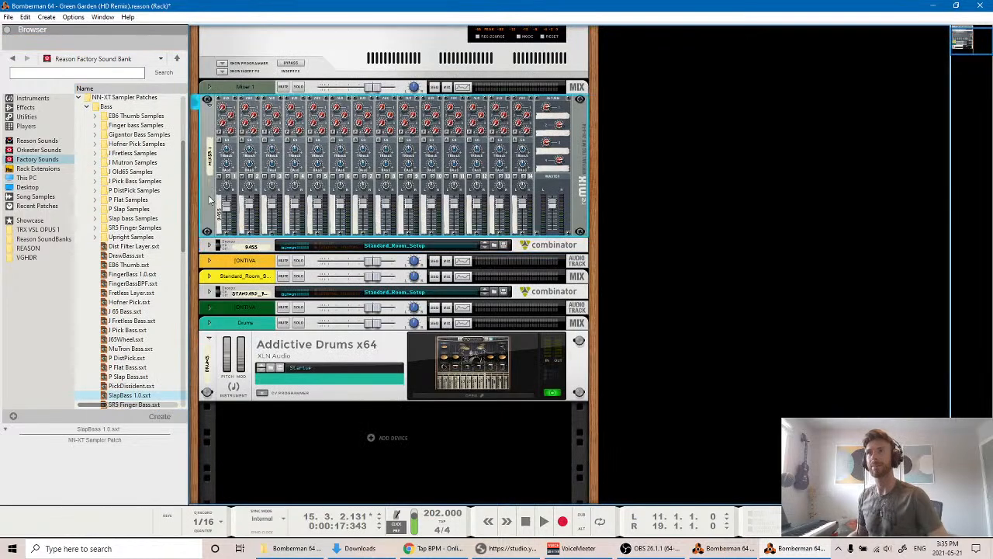
pyautogui.rightClick(373, 441)
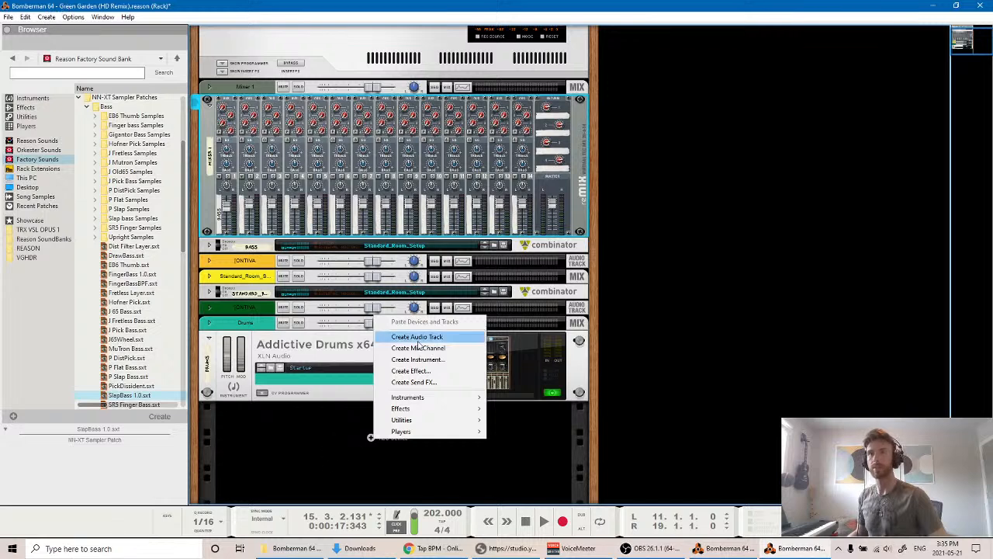
pyautogui.click(47, 17)
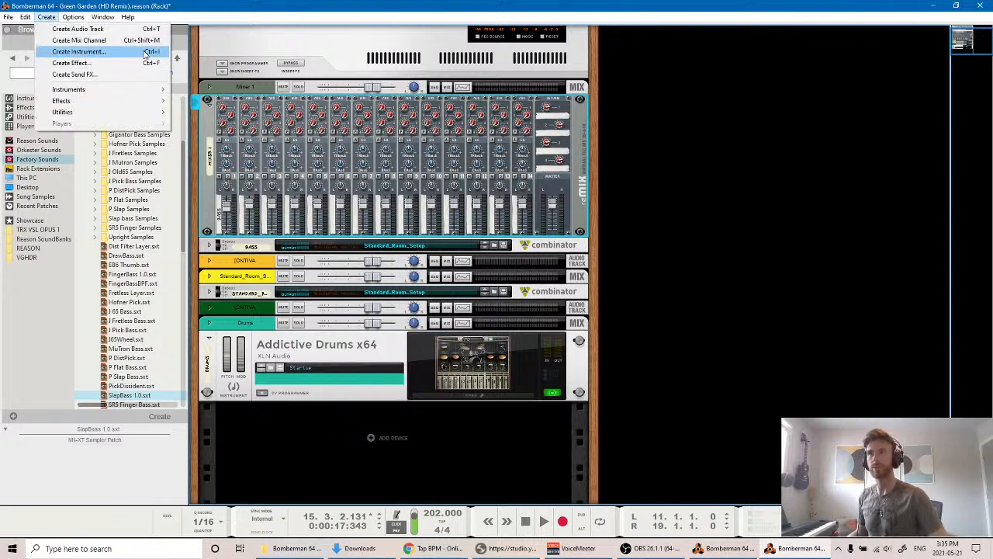
pyautogui.moveTo(138, 100)
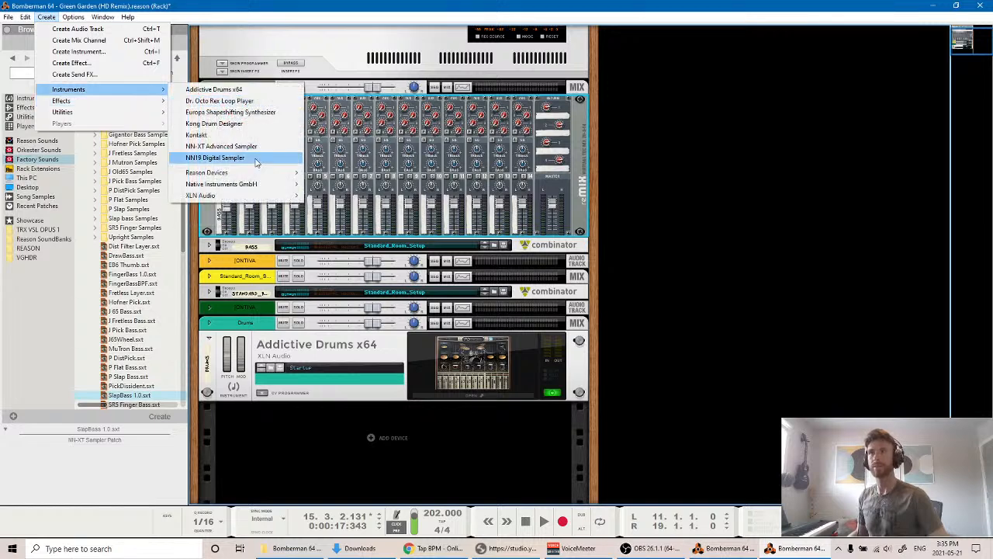
pyautogui.click(215, 158)
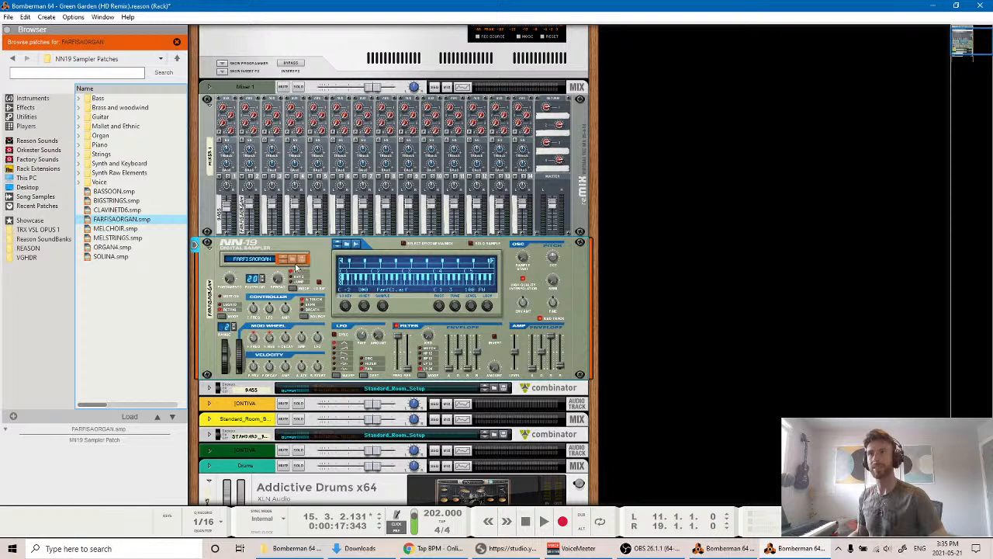
# Audition the NN19 finger and fretless bass patches from FINGERBASS through FretlessBassSoft on the new sampler.
pyautogui.click(81, 98)
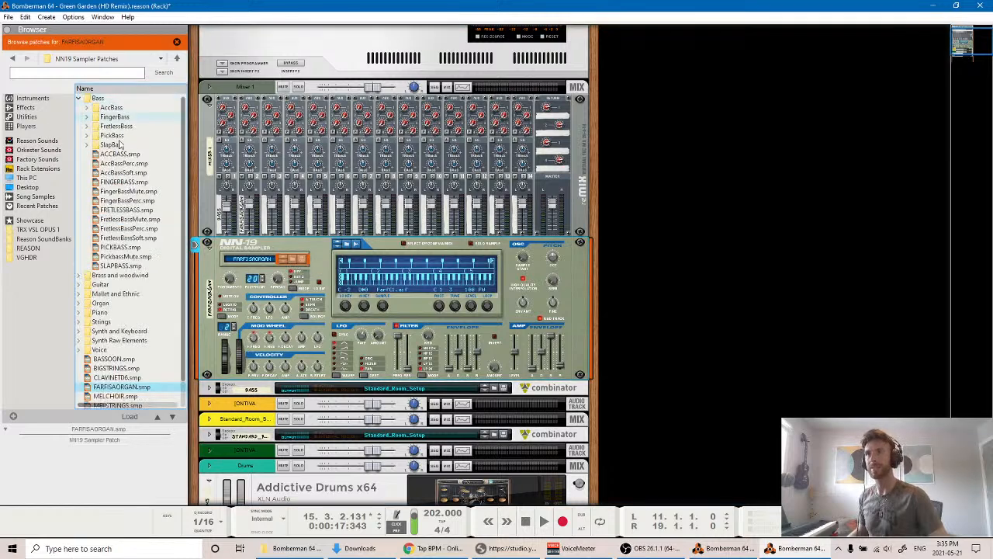
pyautogui.click(124, 181)
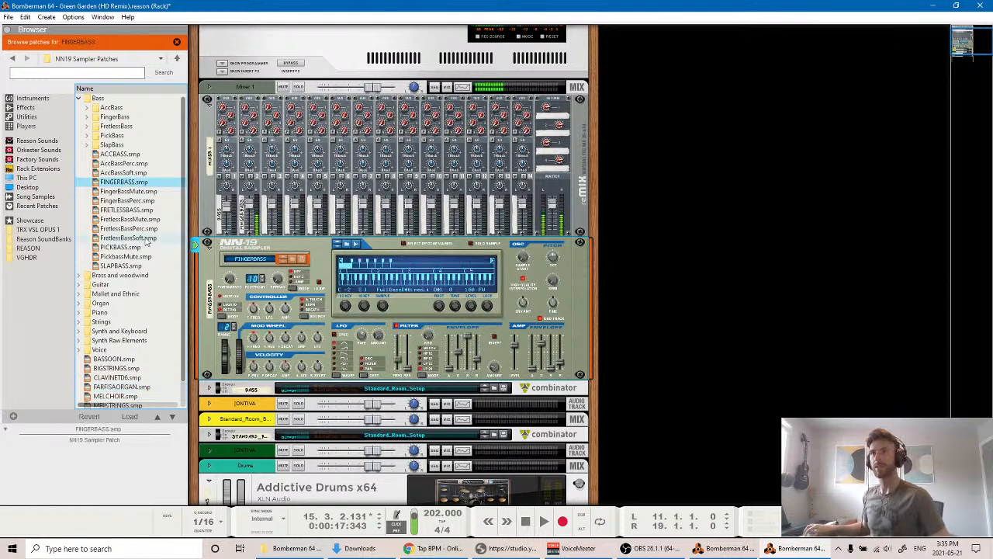
pyautogui.click(128, 192)
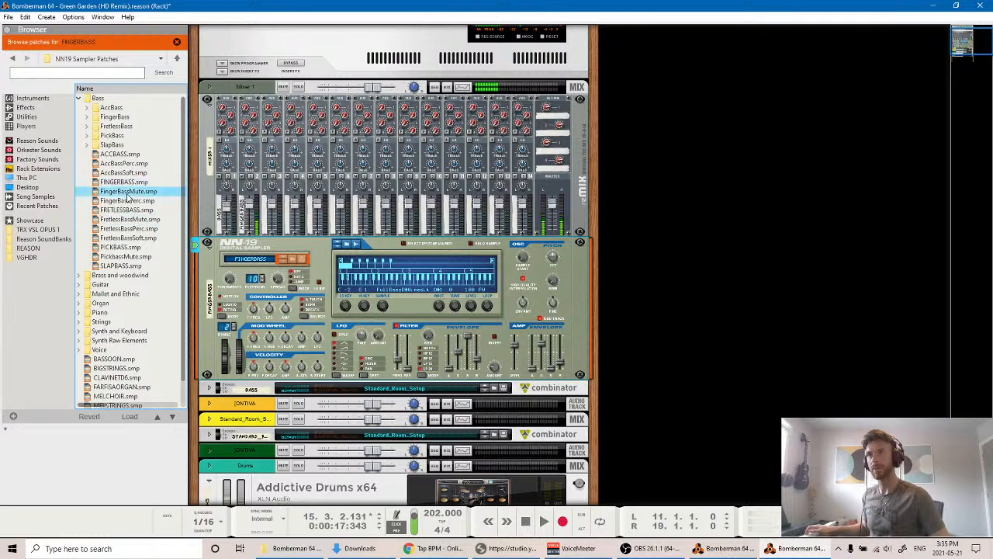
pyautogui.click(128, 201)
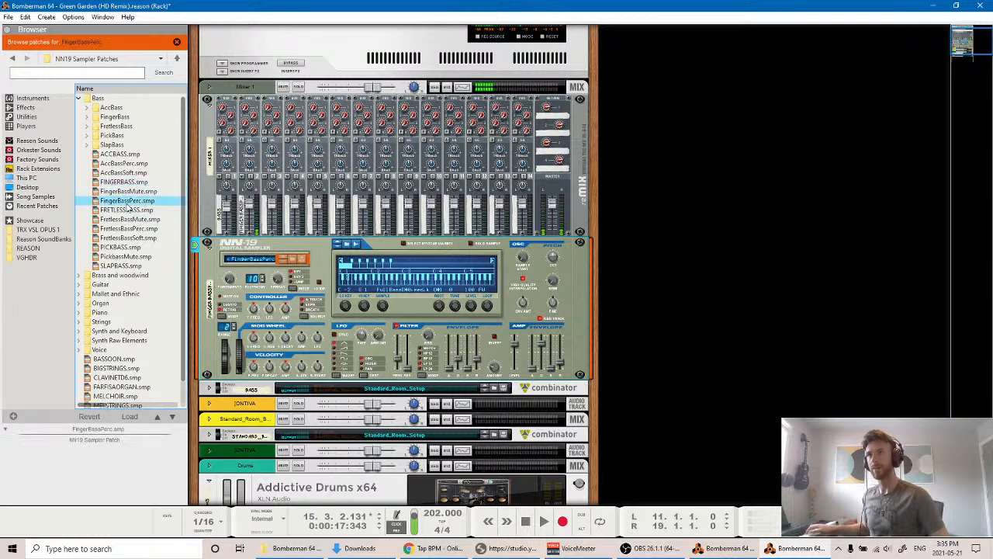
pyautogui.click(125, 219)
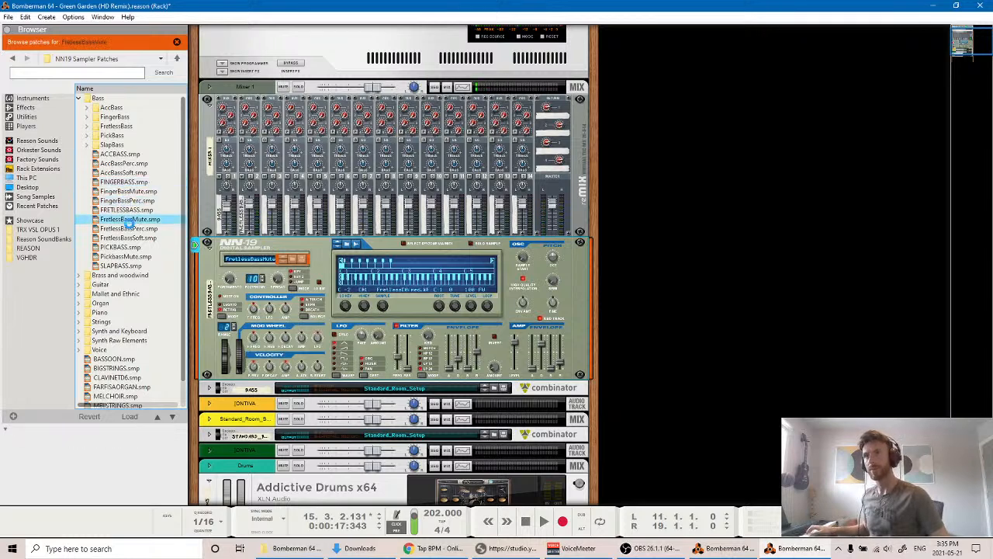
pyautogui.click(128, 229)
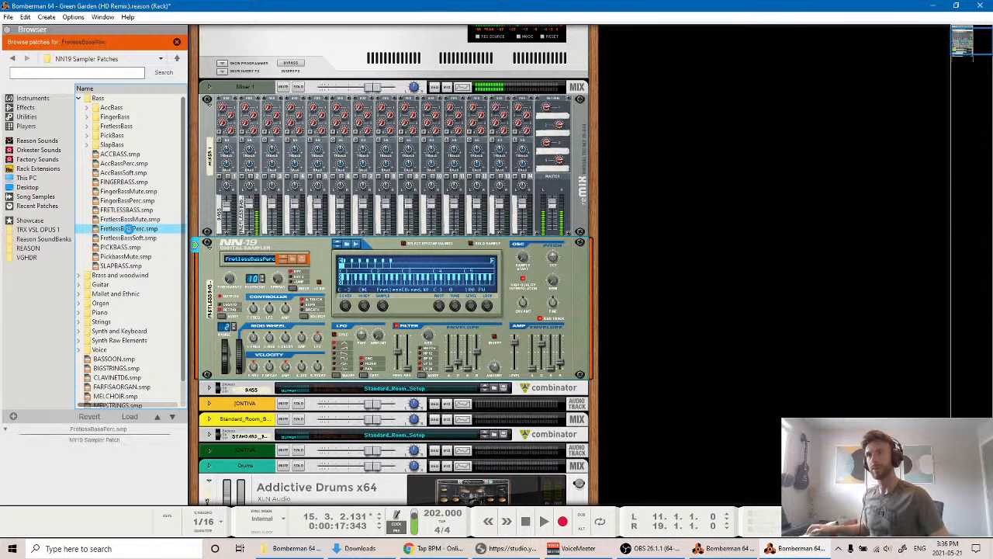
pyautogui.click(131, 238)
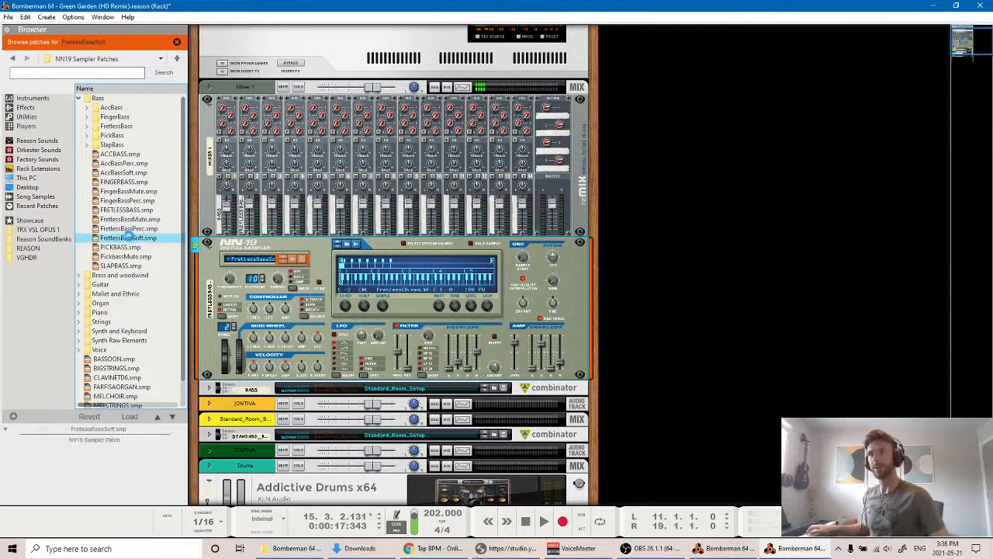
# Delete the NN19 sampler from the rack.
pyautogui.click(256, 247)
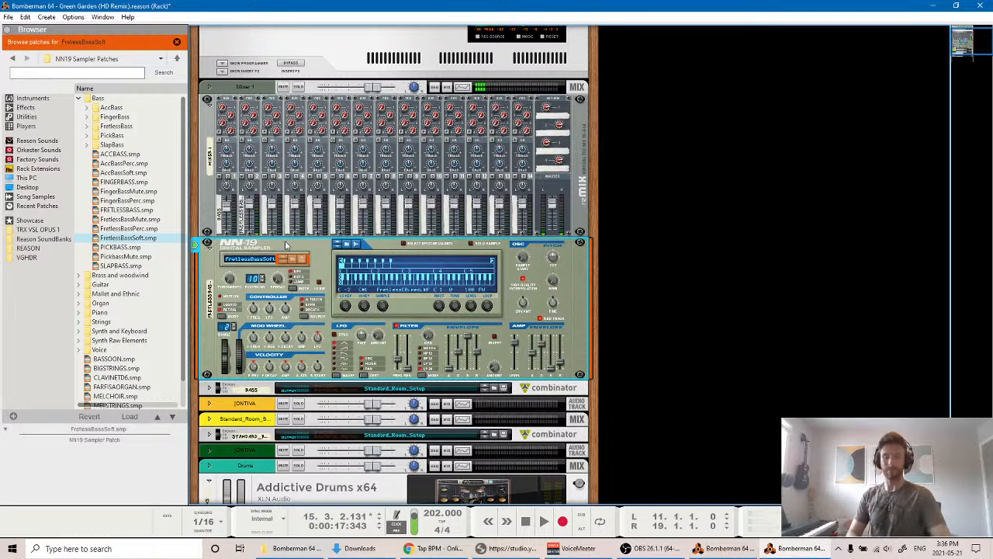
pyautogui.press('Delete')
pyautogui.press('Return')
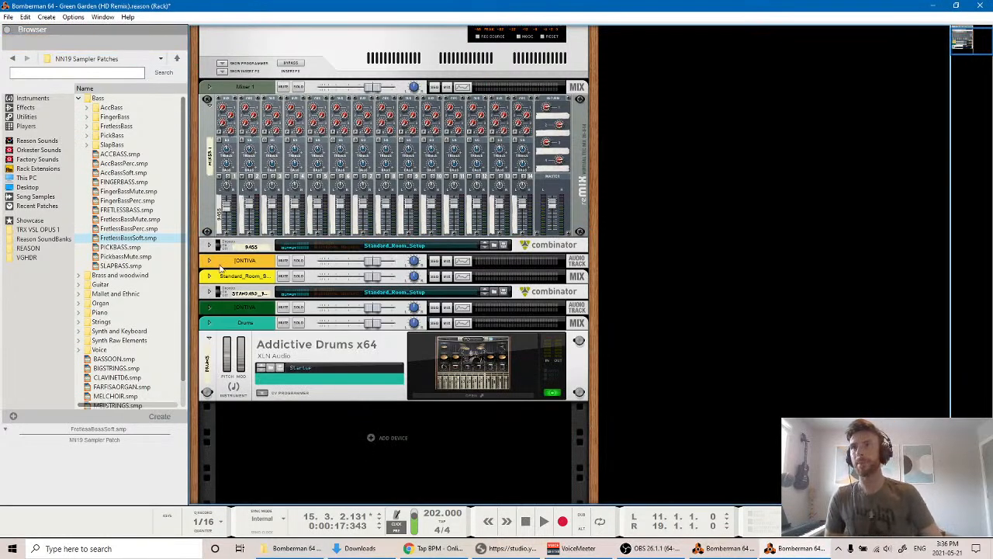
# Expand the Bass Combinator and delete its NN-XT 12 sampler with the SlapBass 1.0 patch, then hide the patch browser.
pyautogui.click(207, 246)
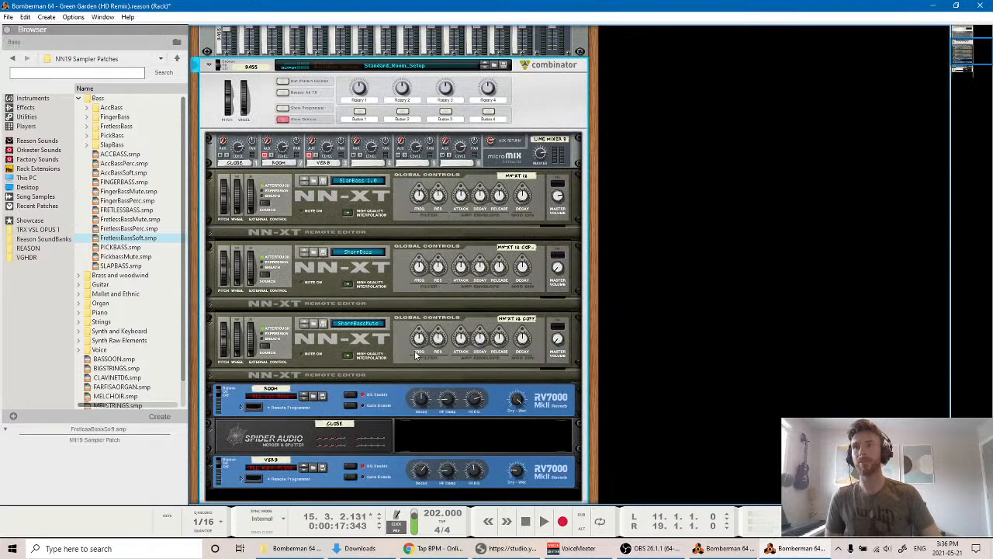
pyautogui.scroll(2, 419, 326)
pyautogui.click(391, 289)
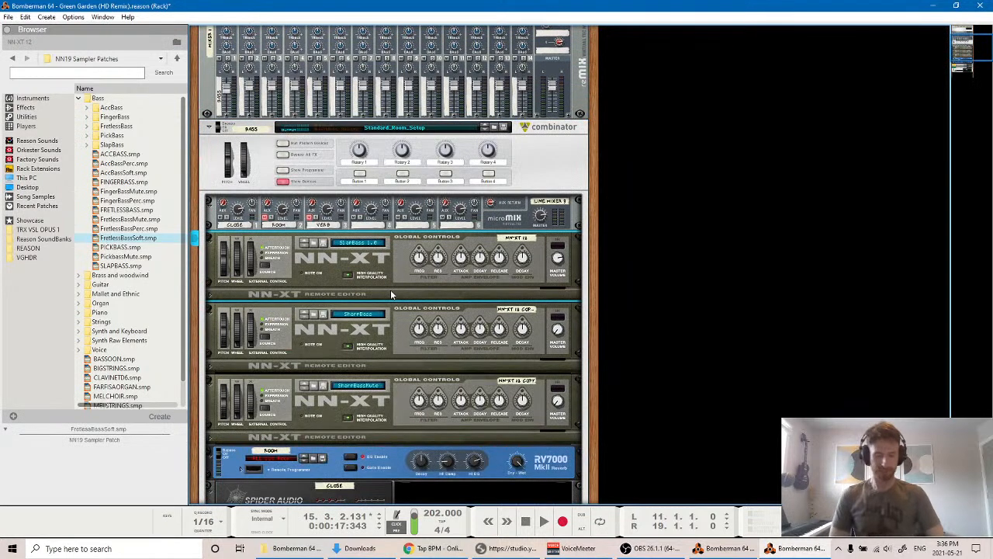
pyautogui.press('Delete')
pyautogui.press('Return')
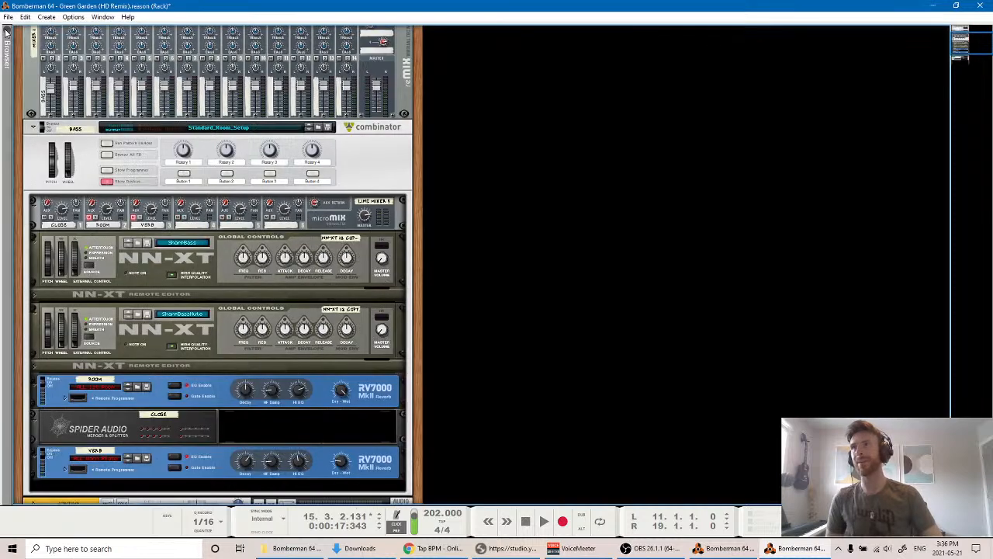
pyautogui.press('F3')
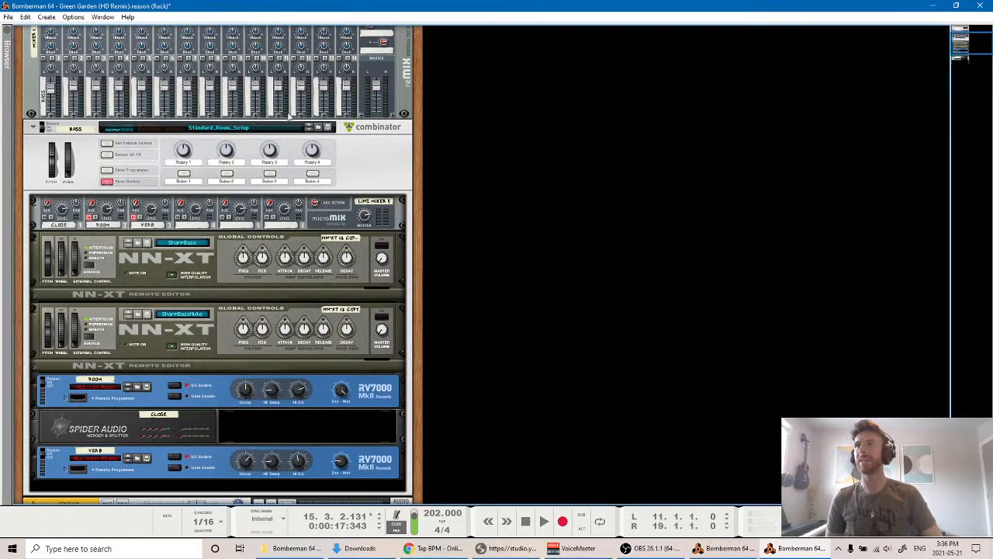
# Switch to the sequencer window and make the Bass track the active one for keyboard input.
pyautogui.click(726, 549)
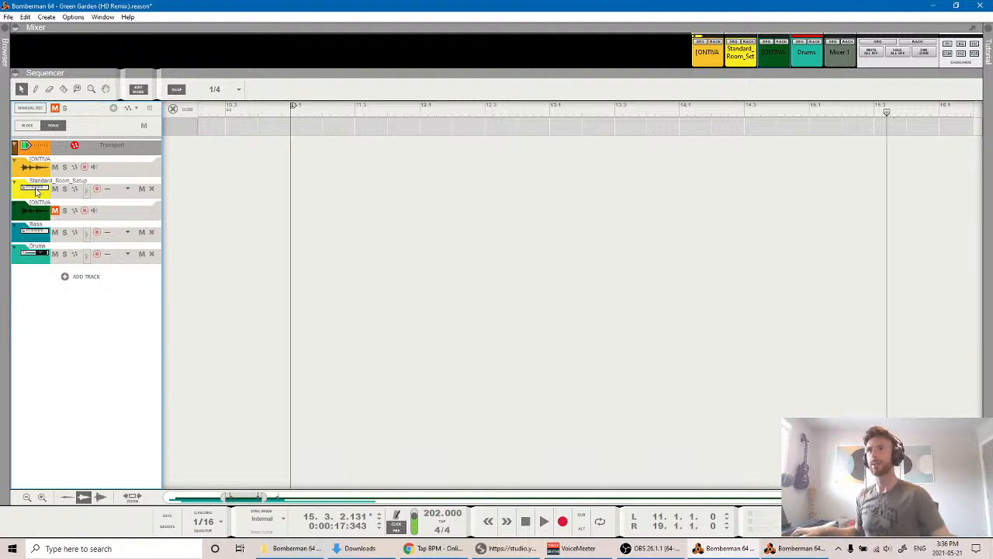
pyautogui.click(35, 193)
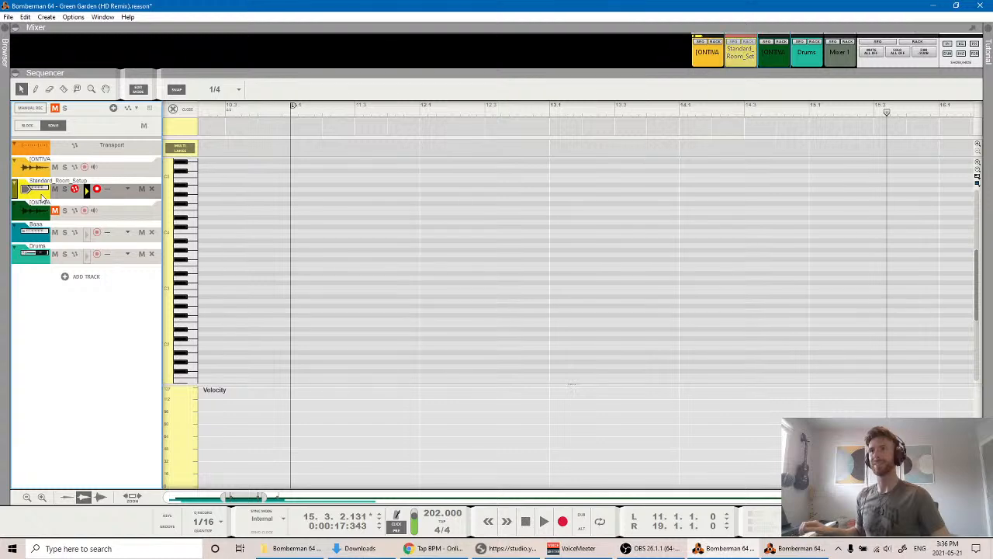
pyautogui.click(31, 237)
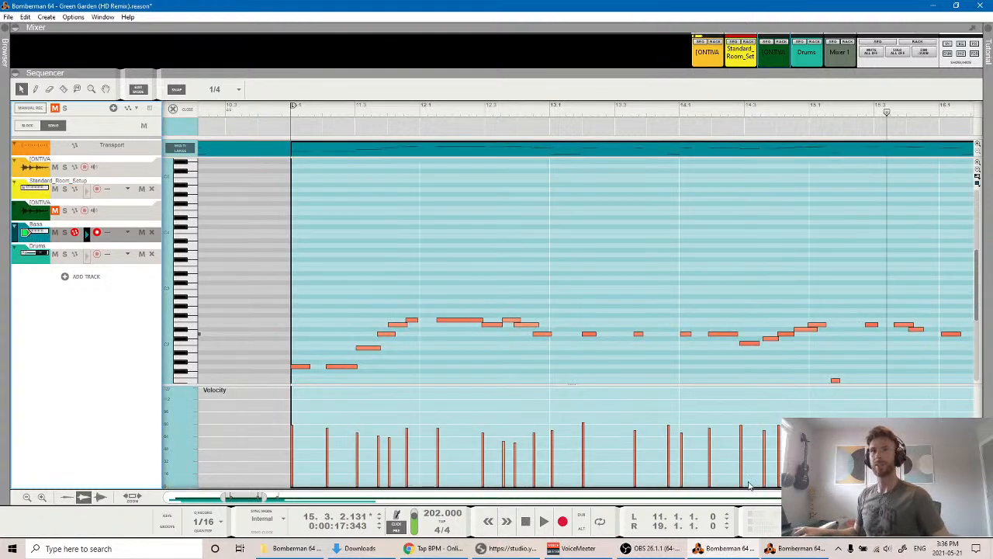
# Back in the rack, adjust the SharpBassMute sampler's master volume, set the SharpBass sampler's to 100, and unmute the ROOM and VERB mixer channels.
pyautogui.click(768, 548)
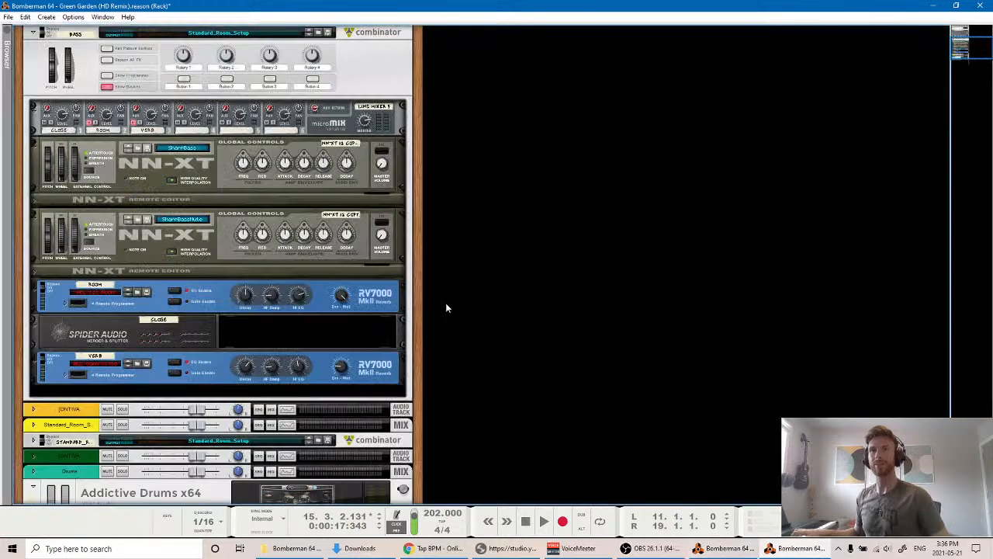
pyautogui.click(382, 237)
pyautogui.click(381, 169)
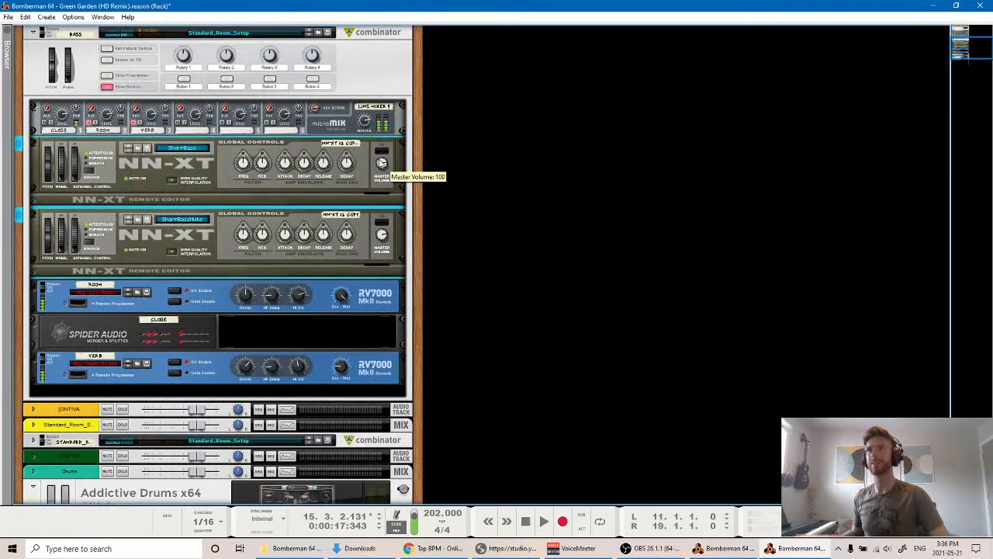
pyautogui.click(90, 127)
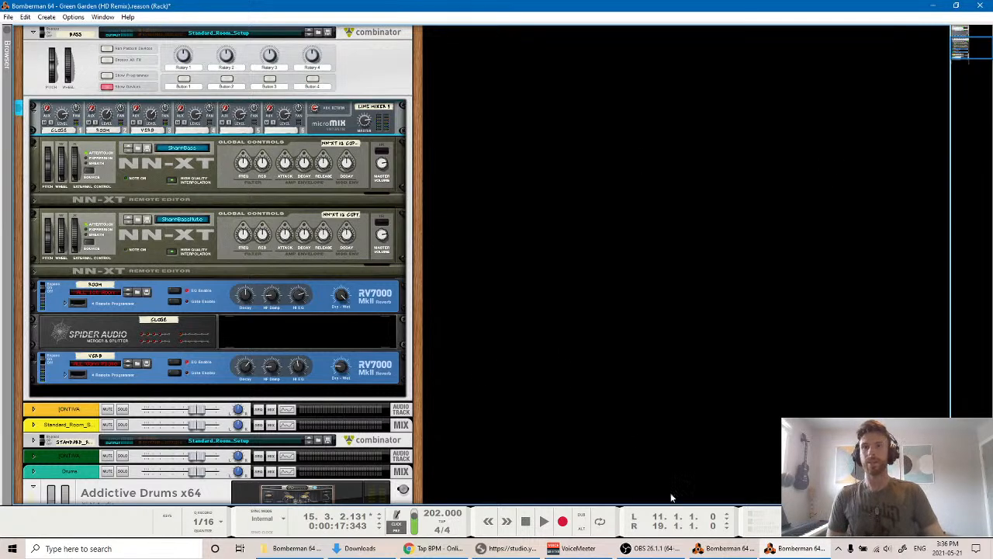
# Switch to the sequencer window, leave the Bass clip's note editor and play the arrangement around bar 19.
pyautogui.click(726, 548)
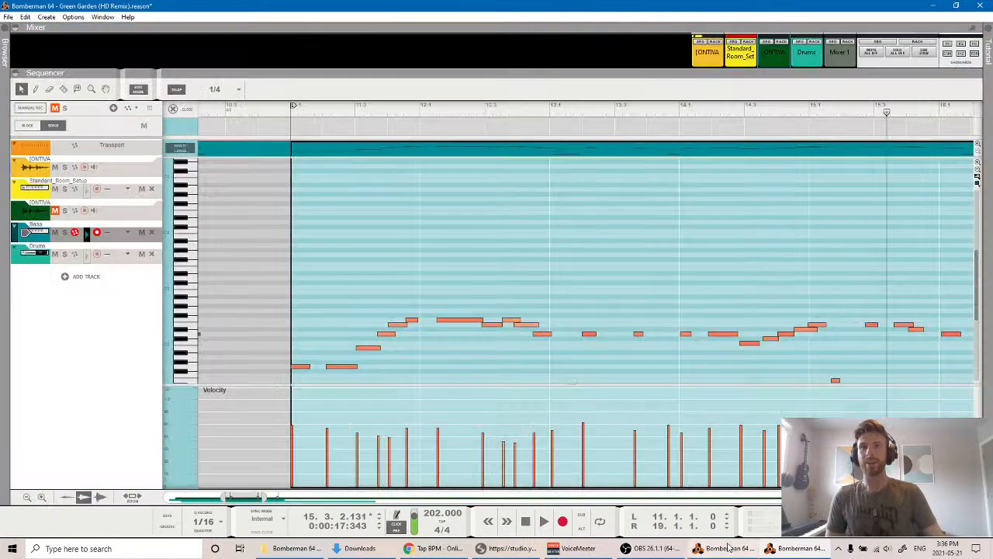
pyautogui.click(138, 91)
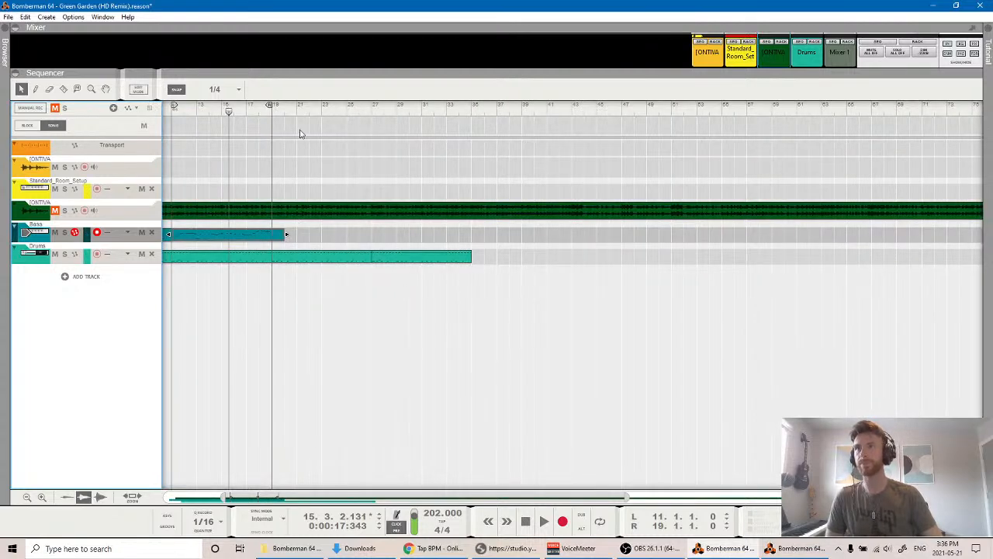
pyautogui.click(272, 111)
pyautogui.press('space')
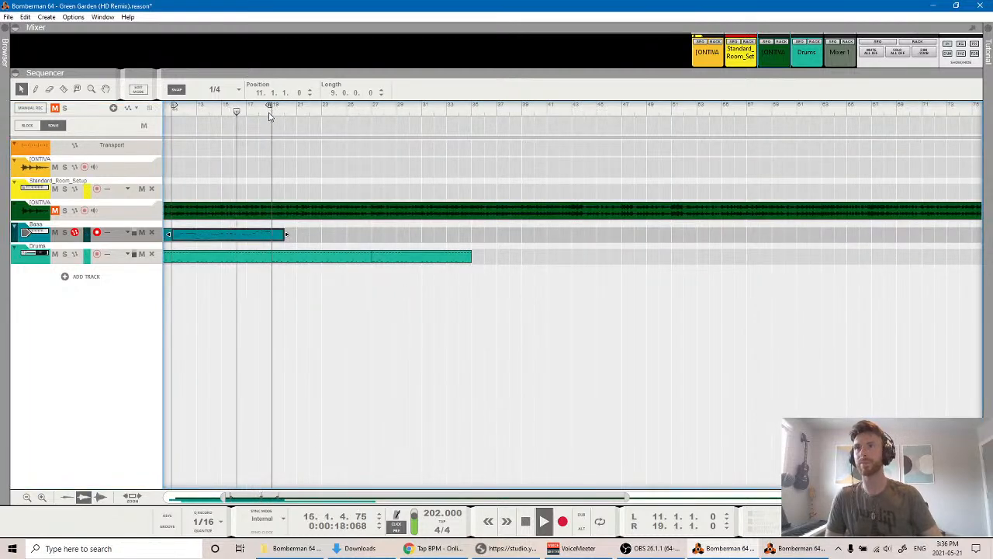
pyautogui.press('space')
pyautogui.click(272, 113)
pyautogui.press('space')
pyautogui.press('space')
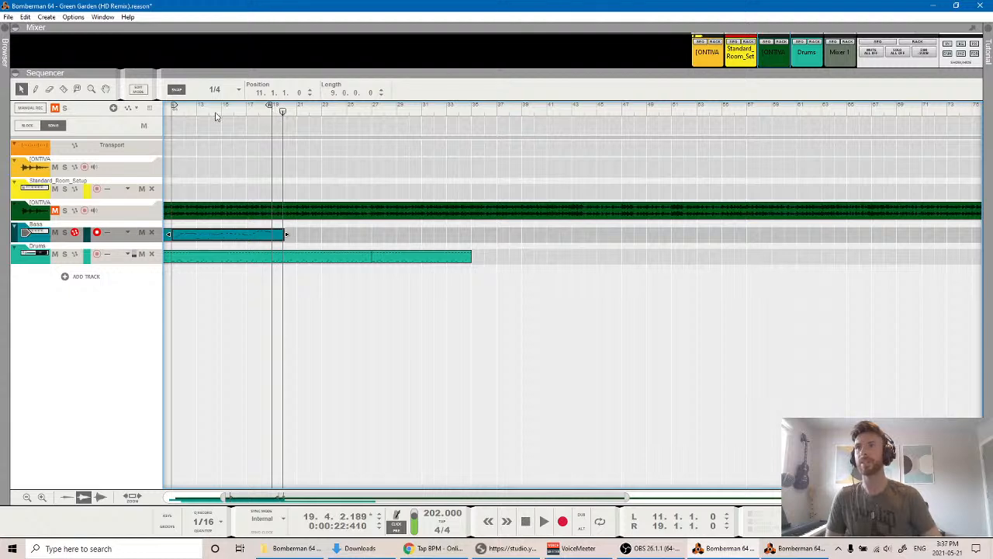
# Play from just before bar 11 and unmute the green reference audio track by soloing and unsoloing it.
pyautogui.press('KP_0')
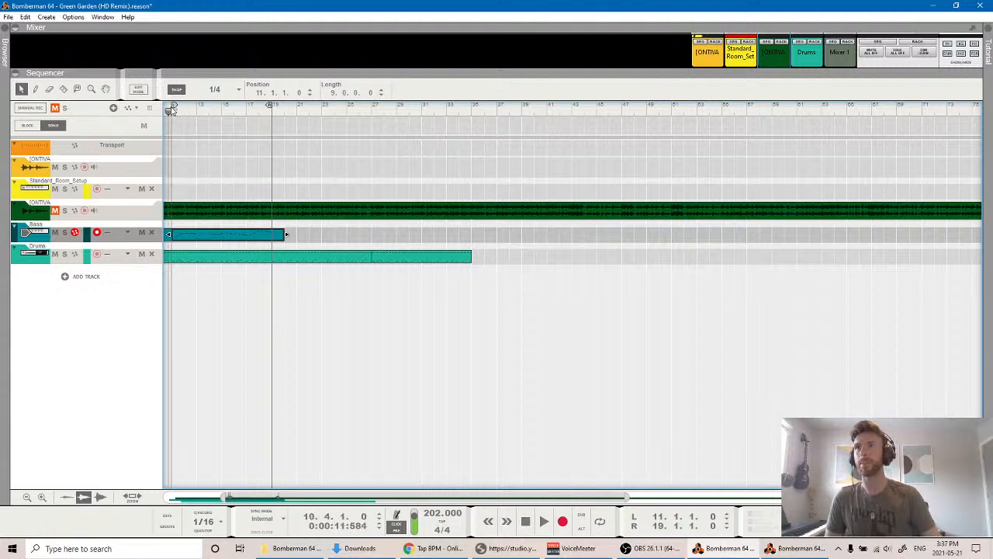
pyautogui.press('space')
pyautogui.click(65, 211)
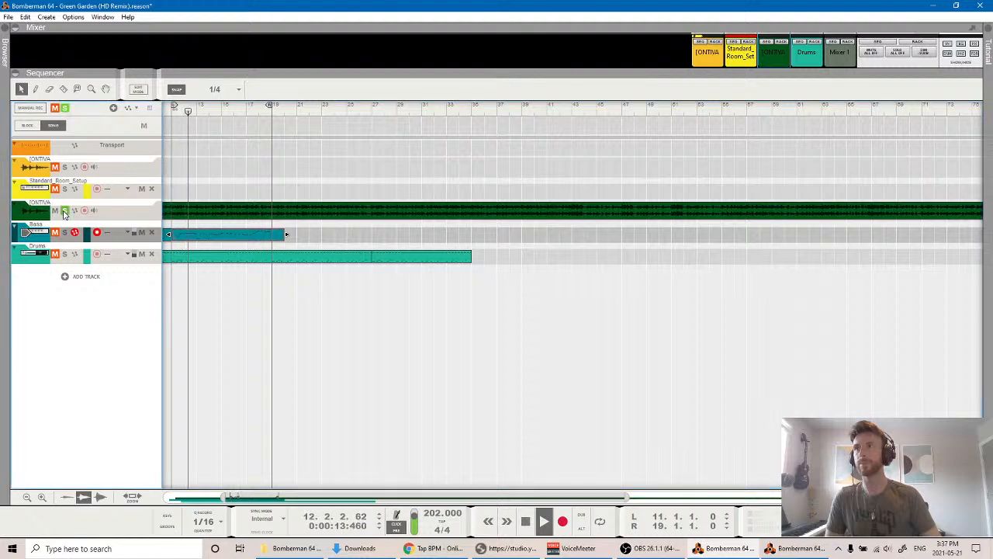
pyautogui.click(65, 211)
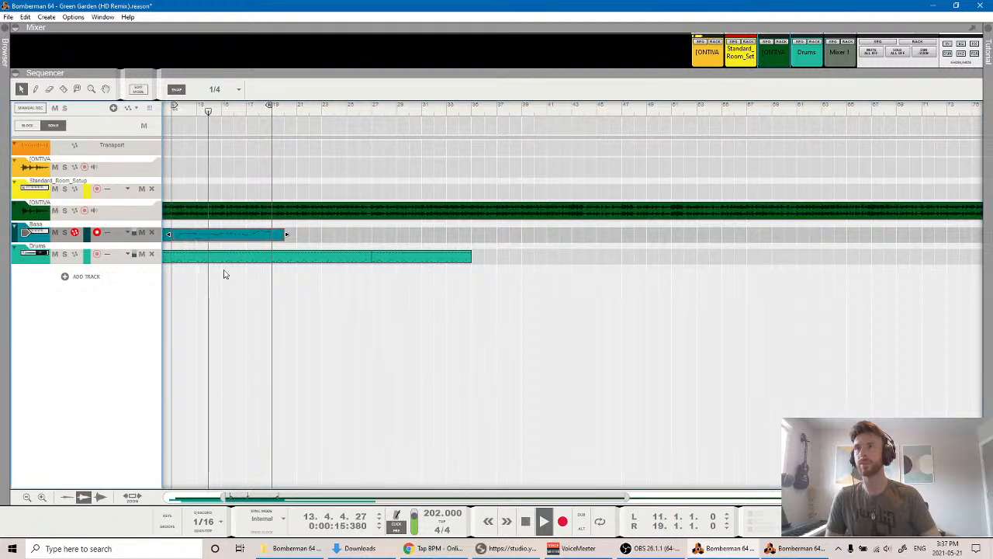
pyautogui.hscroll(-2, 430, 322)
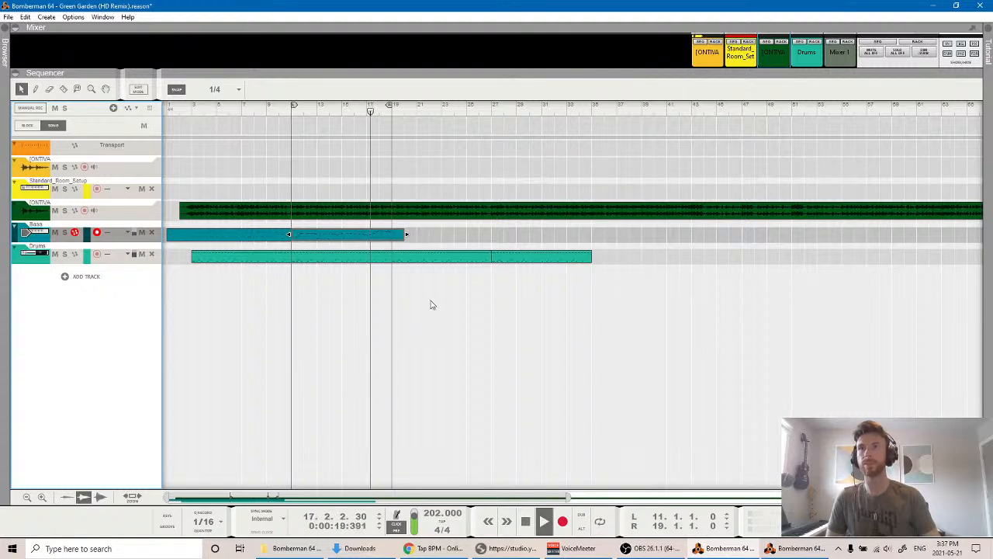
# Replay the Bass clip from about bar 11, following its notes up to bar 19, and return to the arrangement.
pyautogui.press('space')
pyautogui.click(289, 113)
pyautogui.press('space')
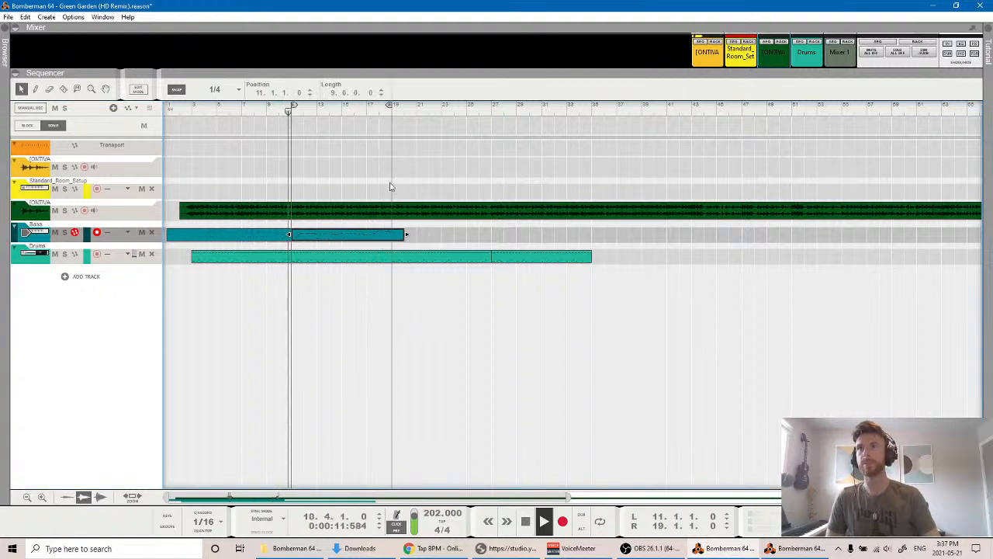
pyautogui.click(282, 112)
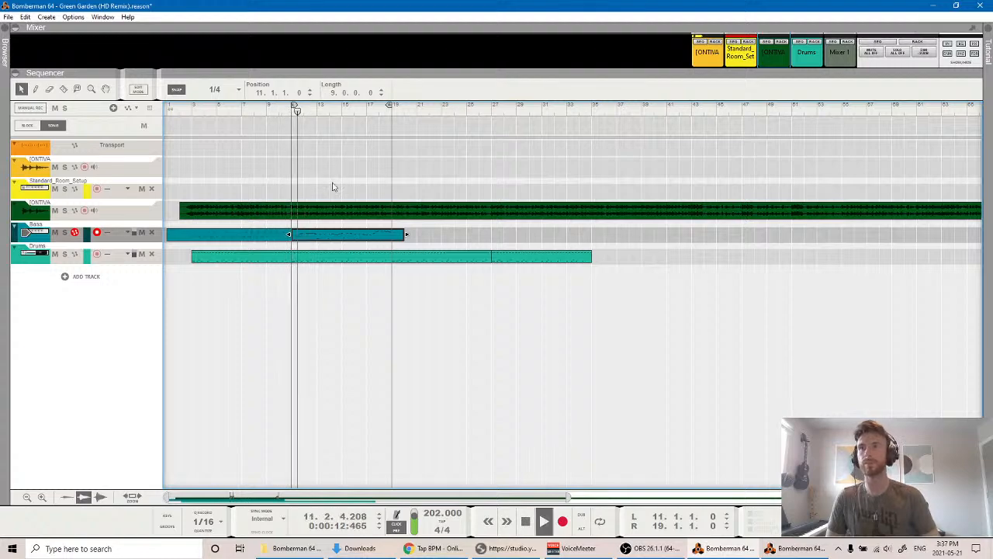
pyautogui.doubleClick(324, 235)
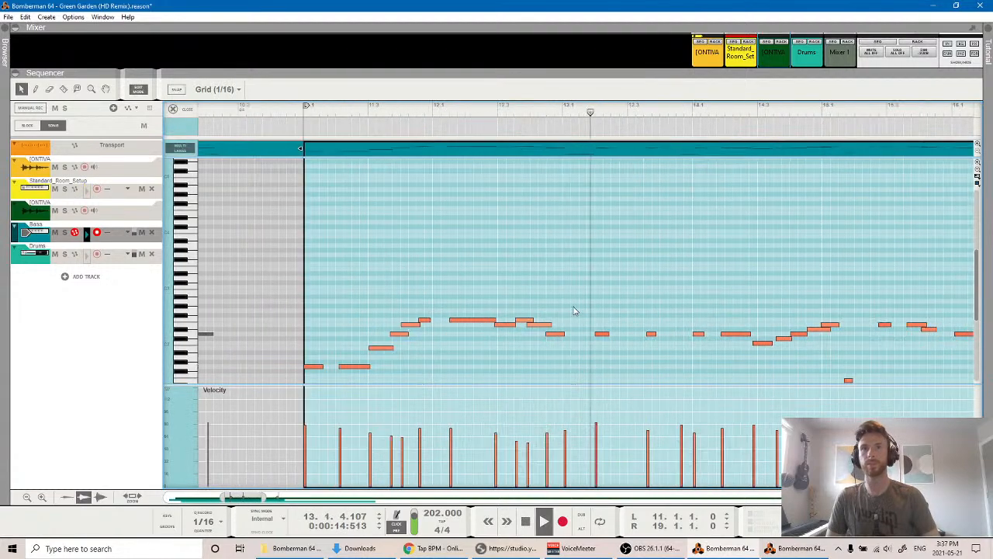
pyautogui.scroll(-3, 590, 303)
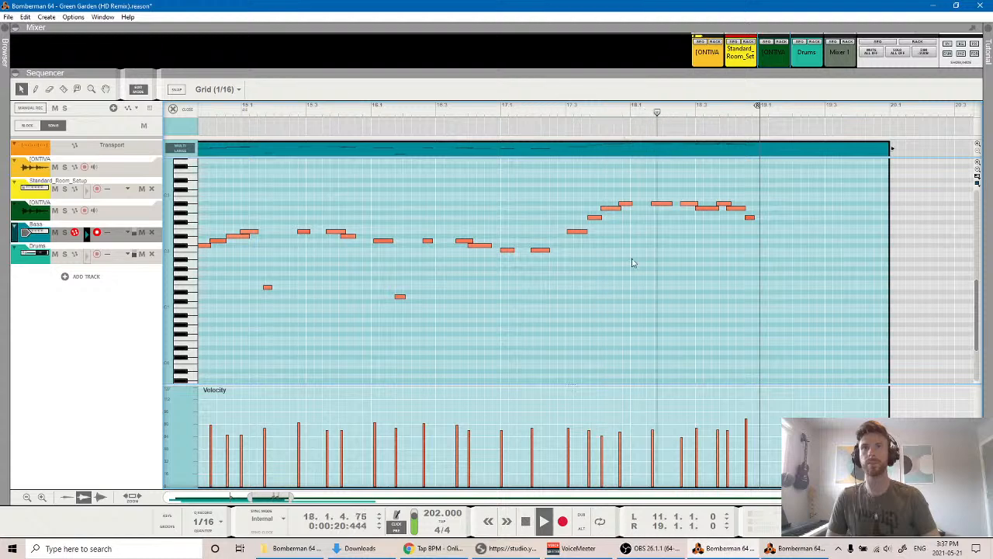
pyautogui.press('space')
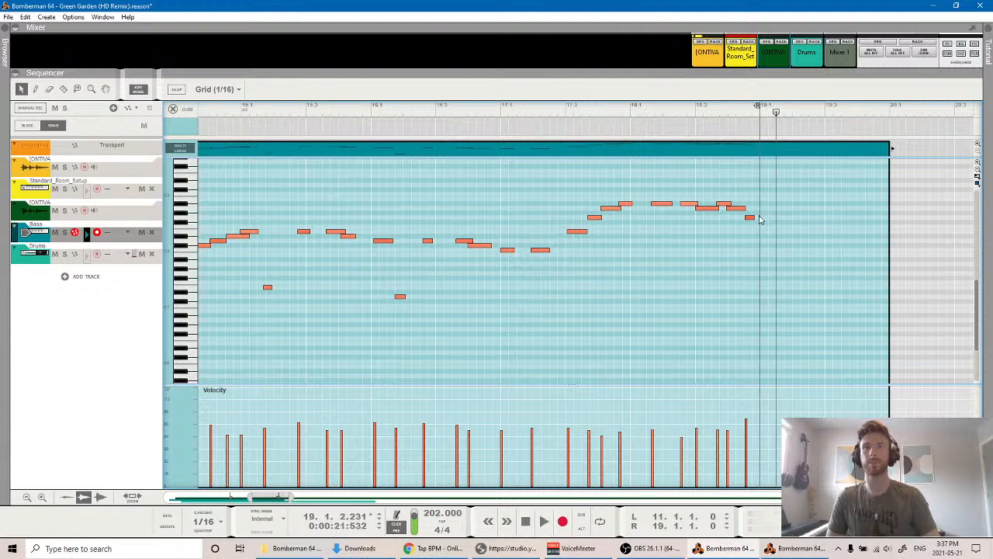
pyautogui.hotkey('ctrl', 'e')
pyautogui.hscroll(-5, 404, 329)
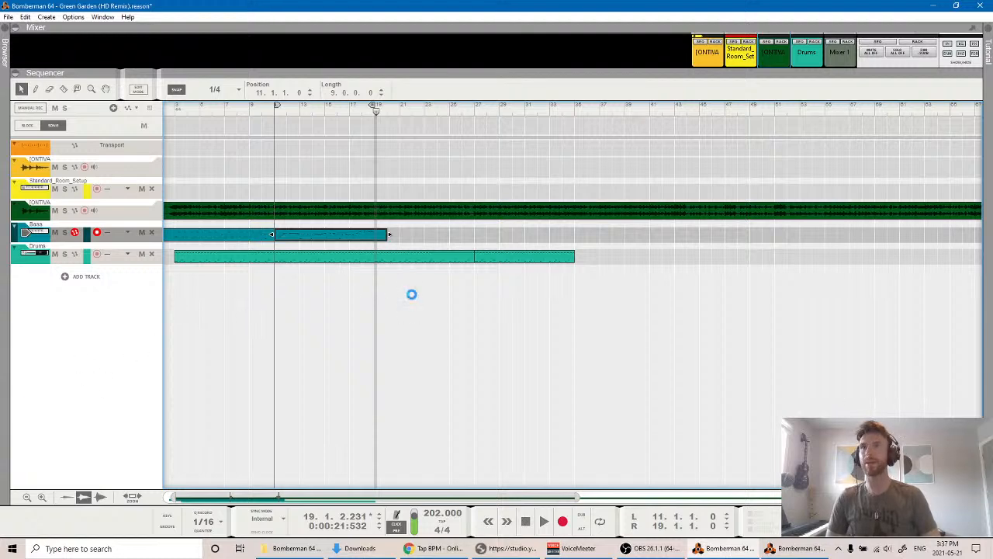
# Save the song and bring up the browser for opening another song.
pyautogui.click(8, 17)
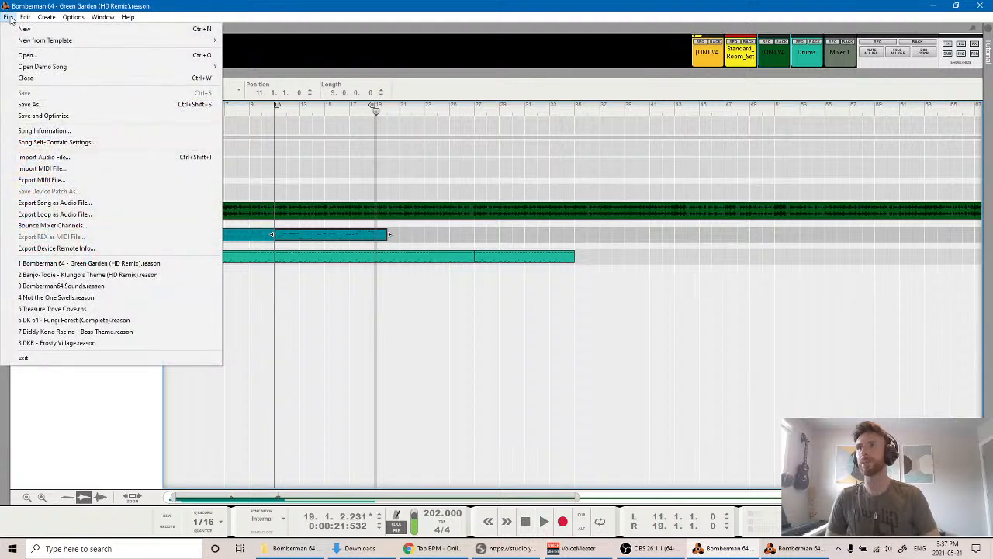
pyautogui.click(31, 56)
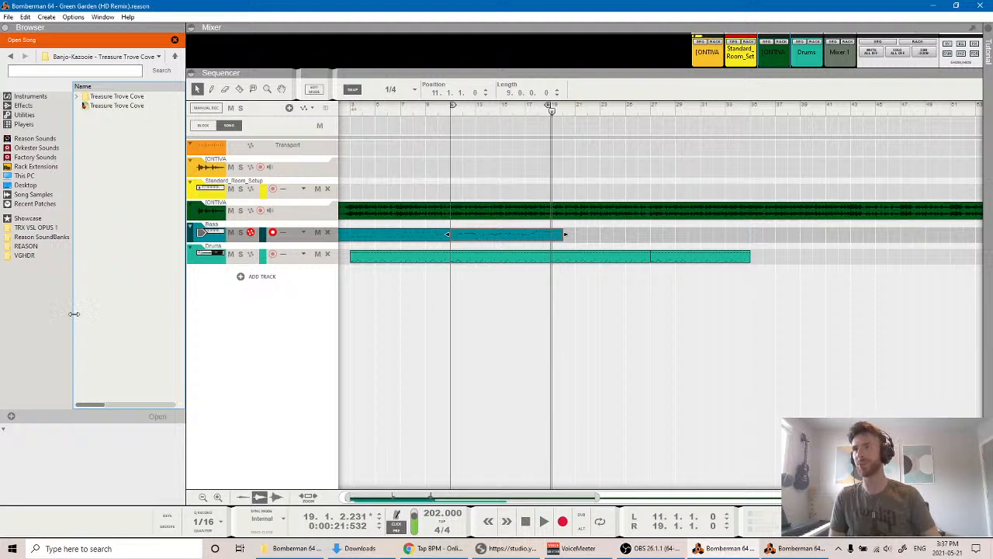
pyautogui.click(40, 318)
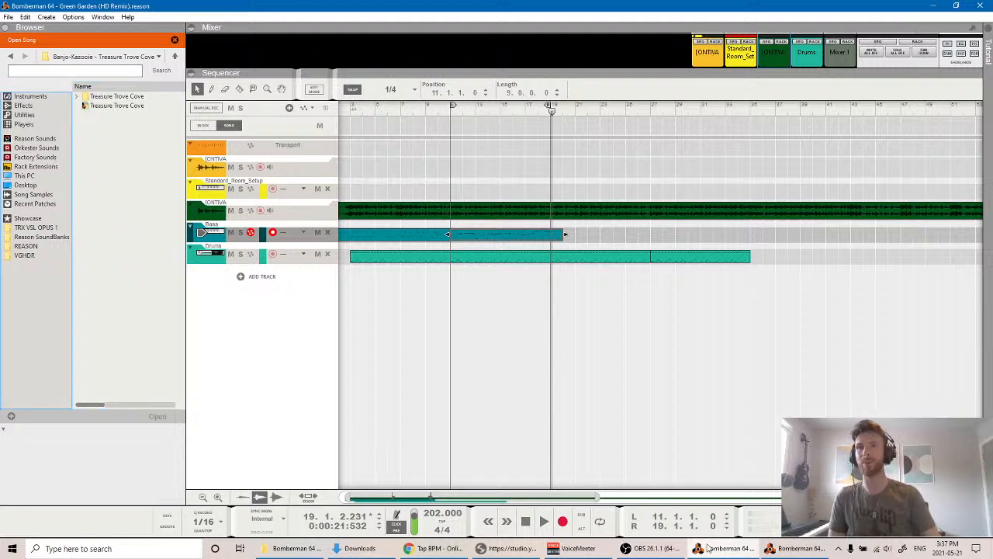
pyautogui.click(784, 548)
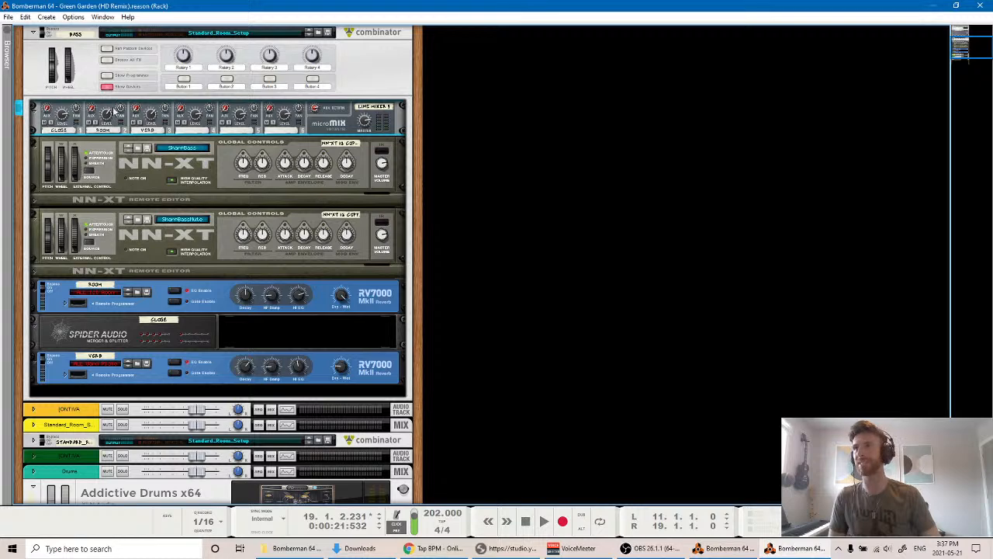
pyautogui.click(9, 18)
pyautogui.click(11, 20)
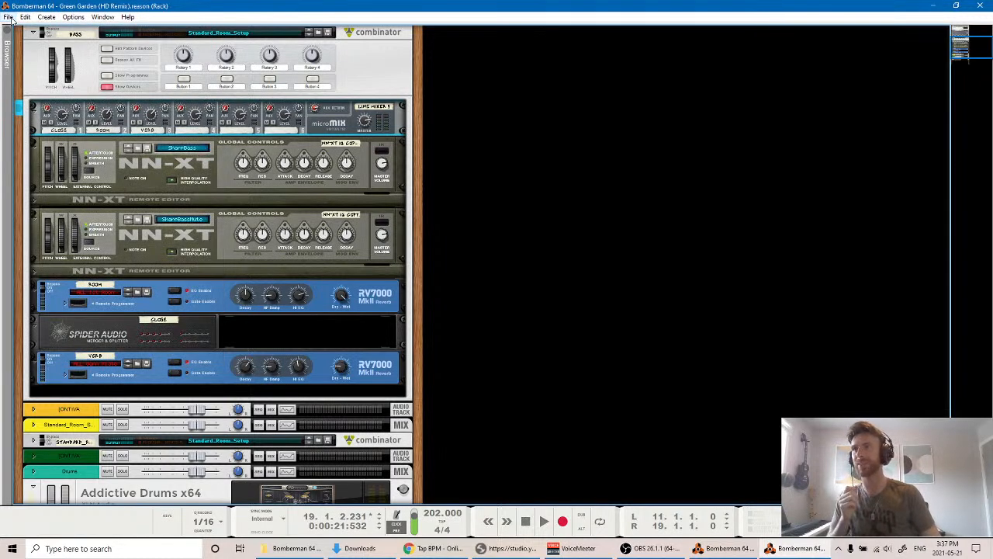
pyautogui.click(725, 548)
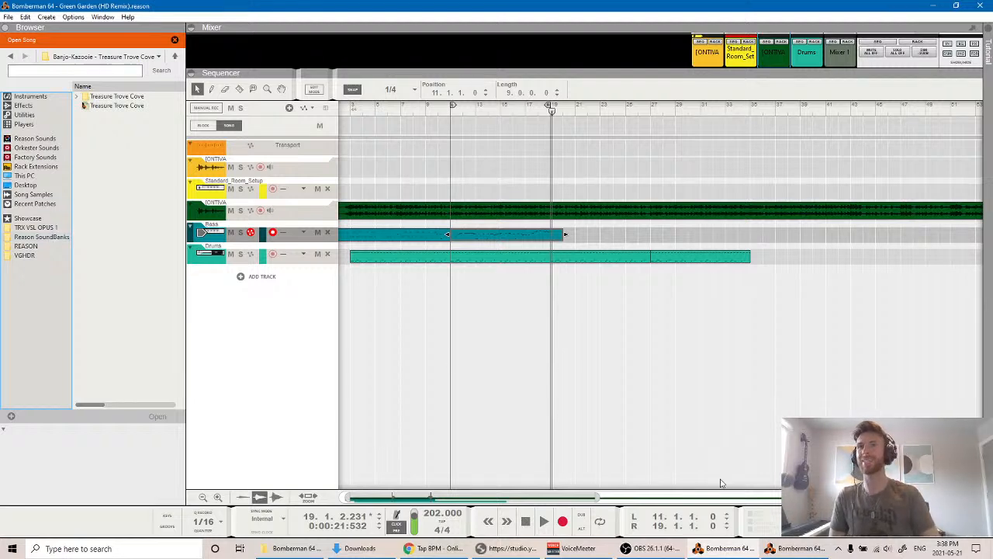
pyautogui.click(771, 548)
pyautogui.click(729, 548)
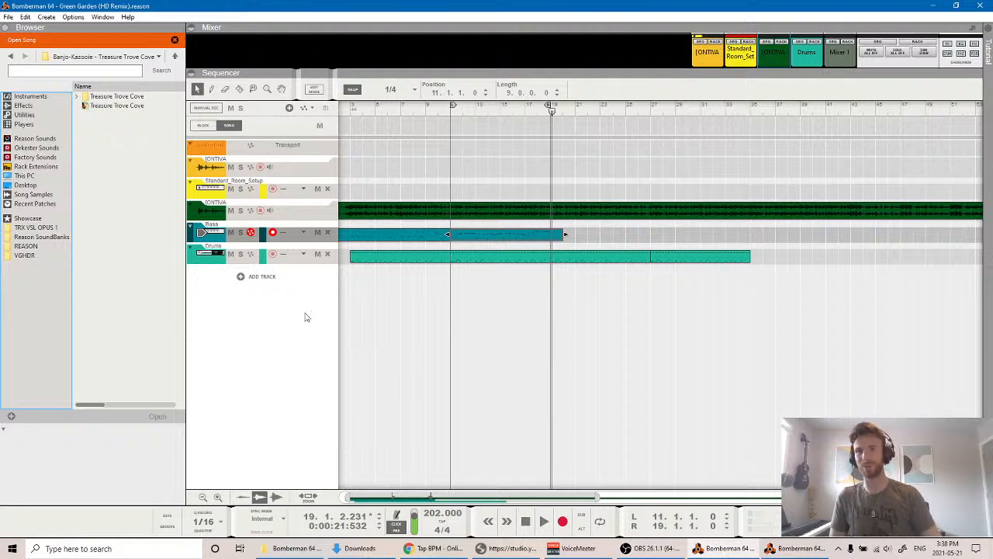
pyautogui.click(730, 550)
pyautogui.click(730, 550)
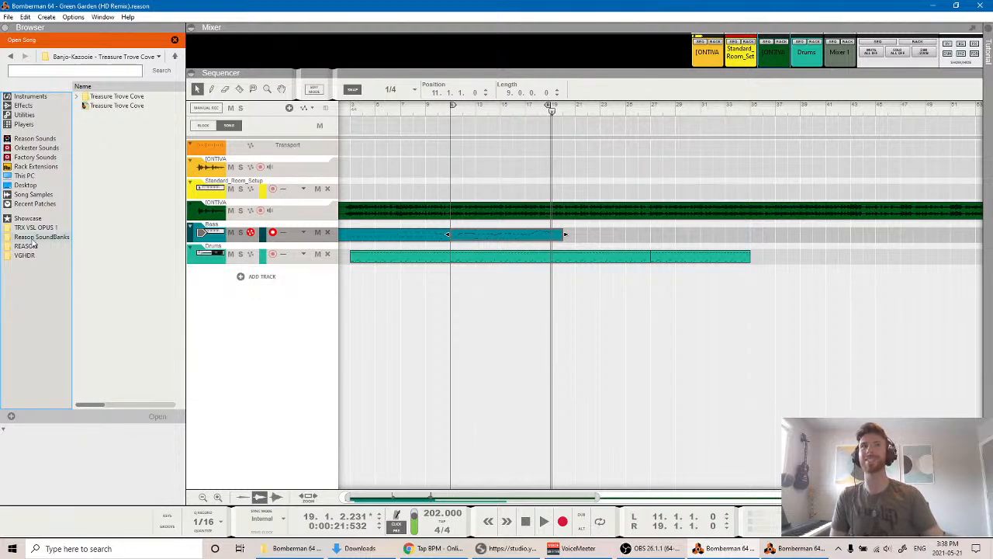
# Move the sequencer's playhead to the loop start at bar 11.
pyautogui.click(452, 118)
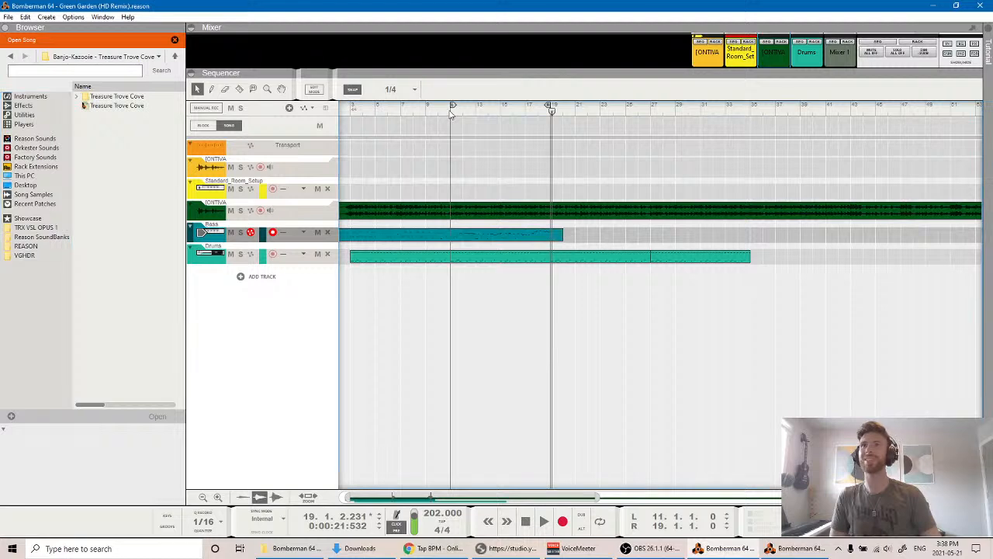
pyautogui.click(451, 111)
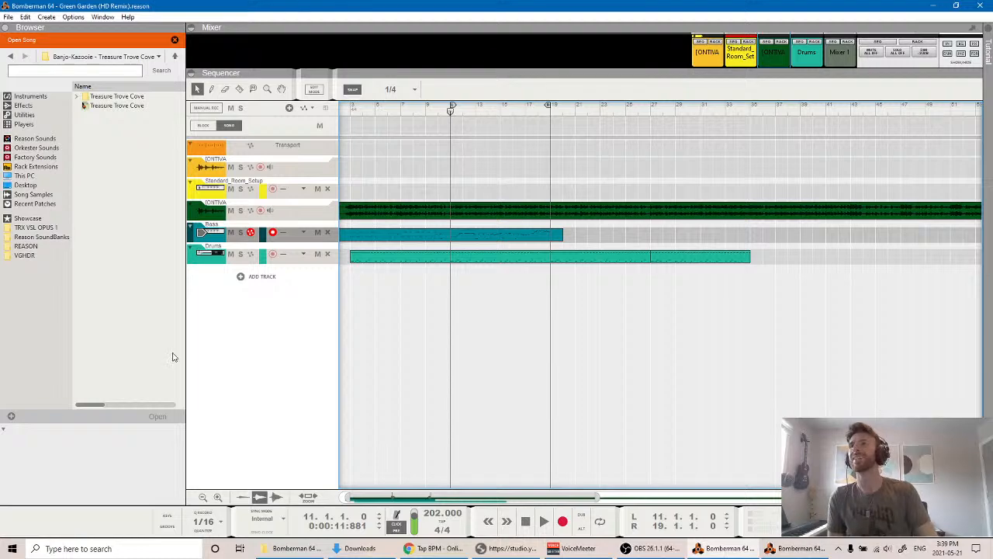
pyautogui.click(776, 548)
pyautogui.click(741, 553)
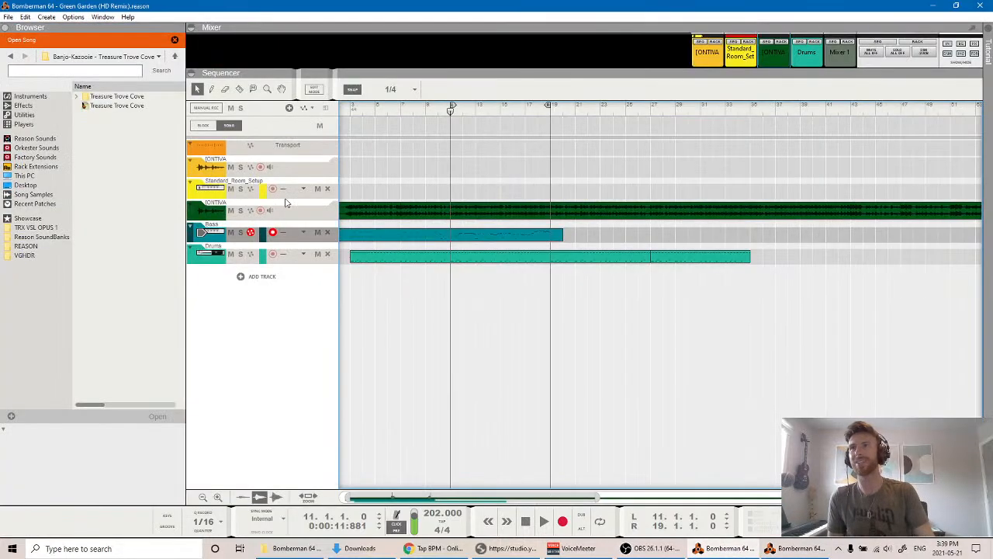
# Switch to the rack window and add a new Combinator below the Addictive Drums device.
pyautogui.click(812, 549)
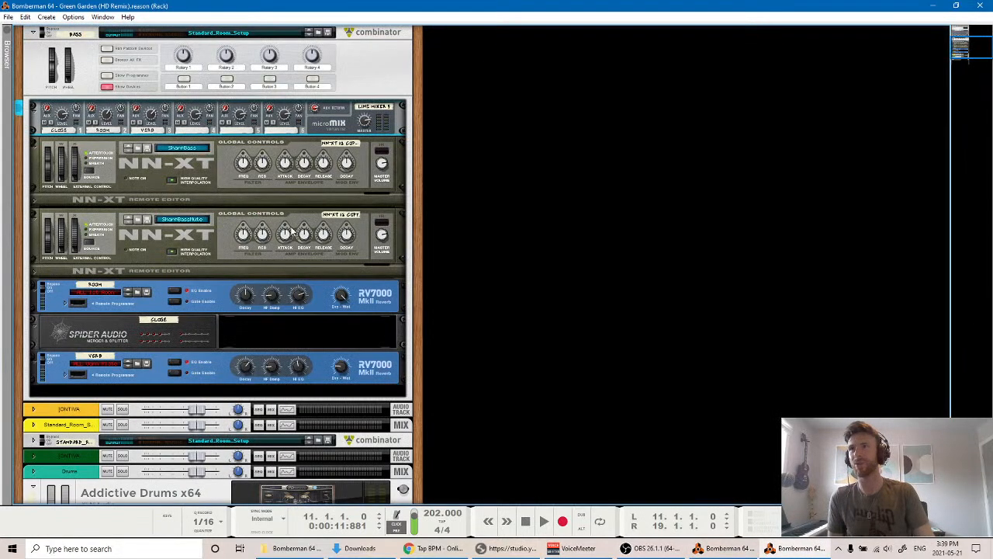
pyautogui.click(8, 16)
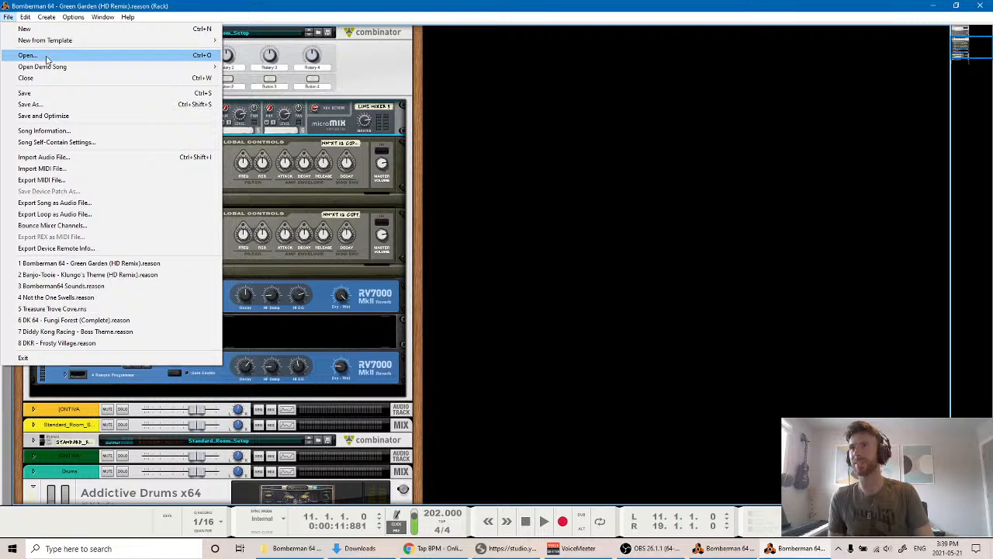
pyautogui.click(261, 332)
pyautogui.scroll(5, 261, 331)
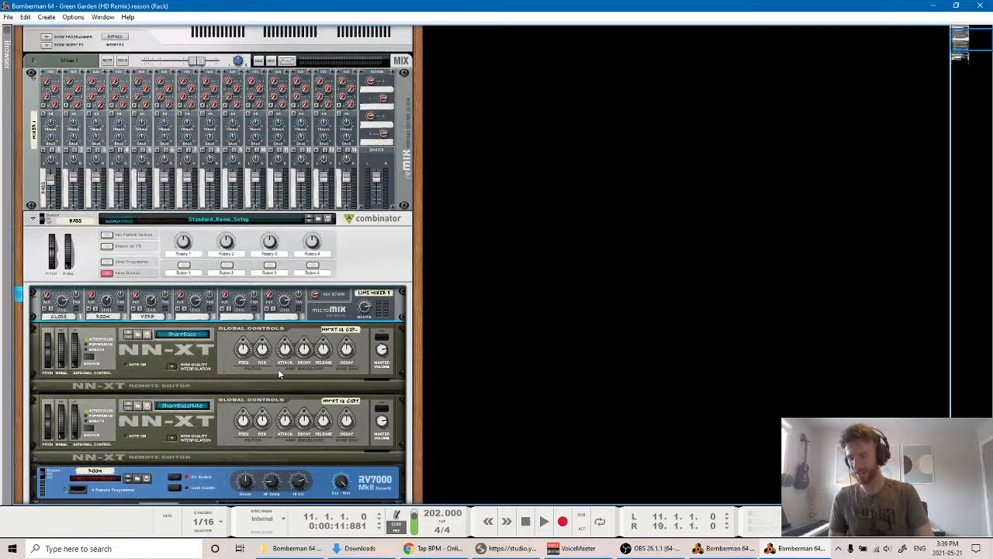
pyautogui.scroll(-3, 140, 310)
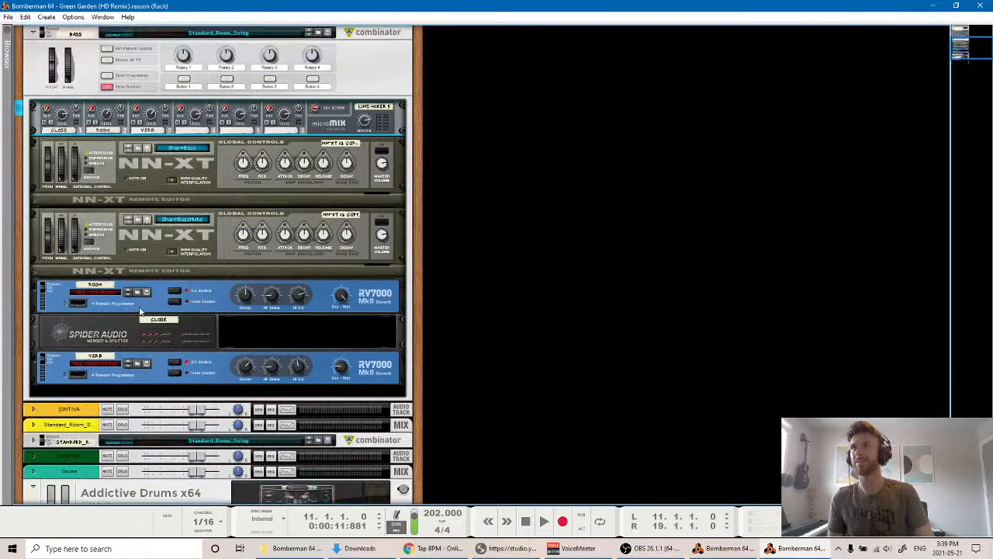
pyautogui.scroll(1, 140, 310)
pyautogui.scroll(-3, 103, 323)
pyautogui.rightClick(193, 448)
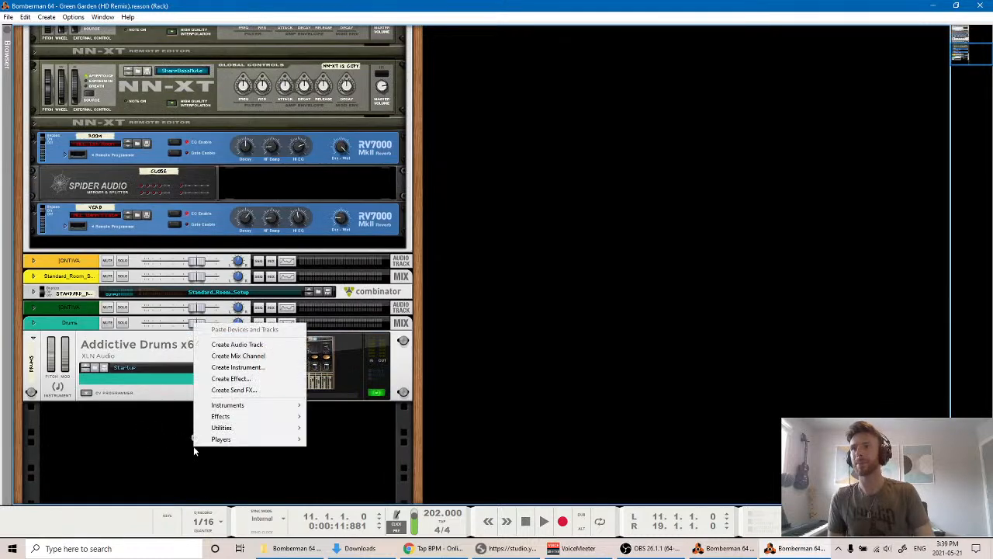
pyautogui.moveTo(279, 428)
pyautogui.click(353, 428)
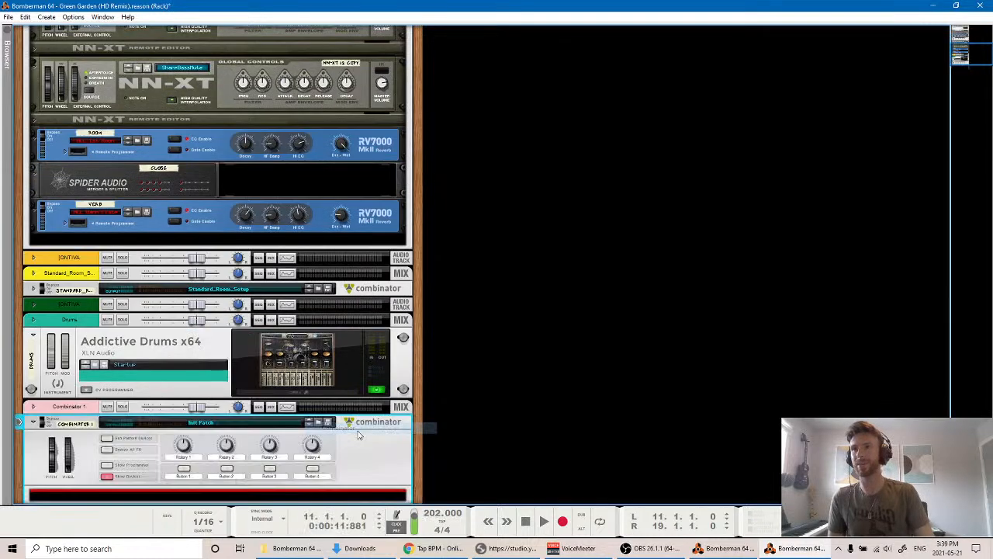
pyautogui.scroll(-2, 265, 425)
# Load the Standard_Room_Setup patch from the REASON folder into the new Combinator.
pyautogui.click(318, 319)
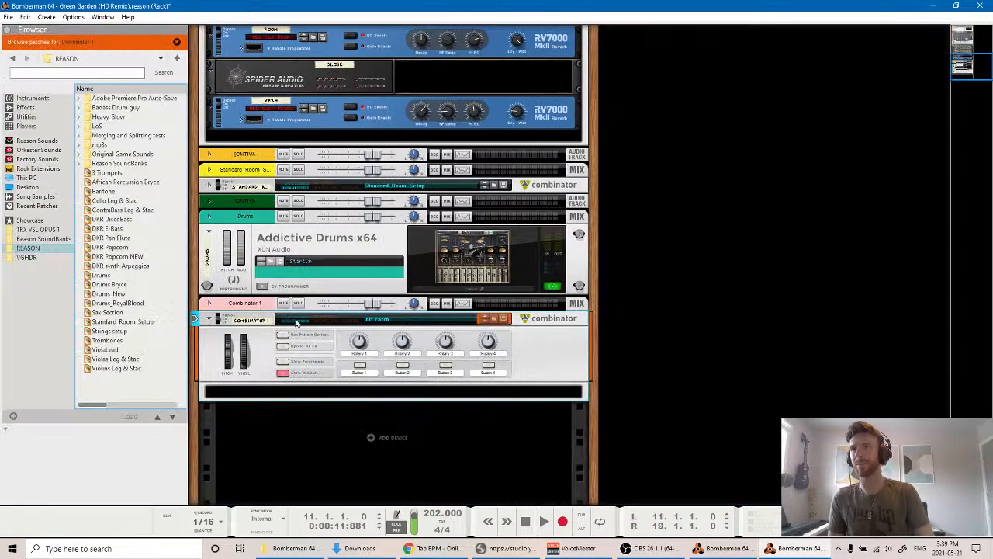
pyautogui.click(128, 323)
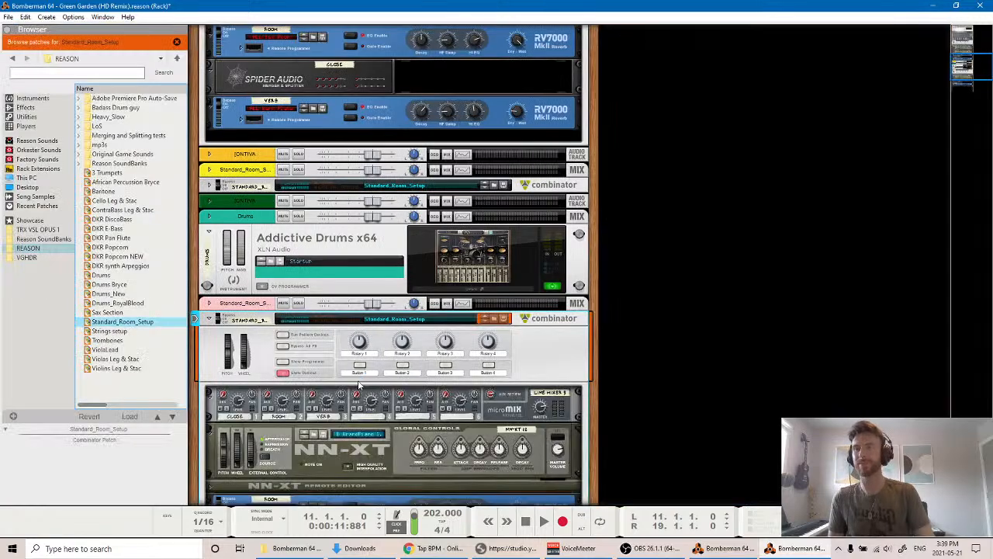
# Expand the NN-XT's remote editor in the new Combinator and delete all of its piano samples.
pyautogui.scroll(-3, 358, 385)
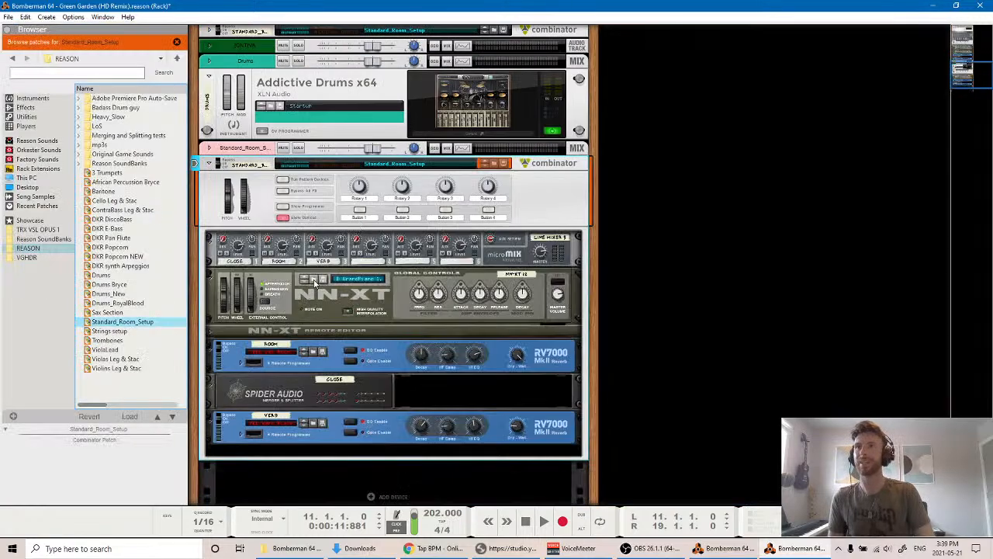
pyautogui.click(211, 331)
pyautogui.click(412, 357)
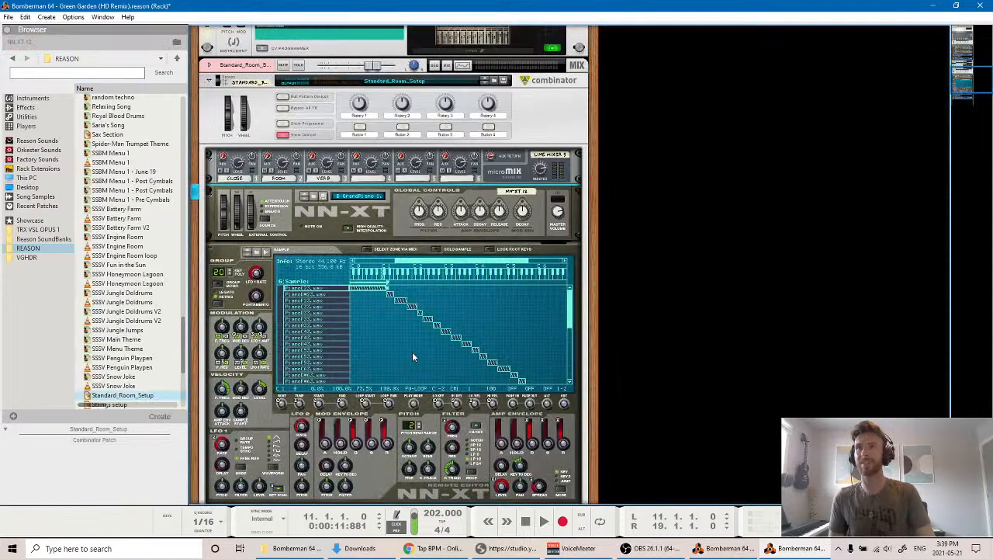
pyautogui.press('Delete')
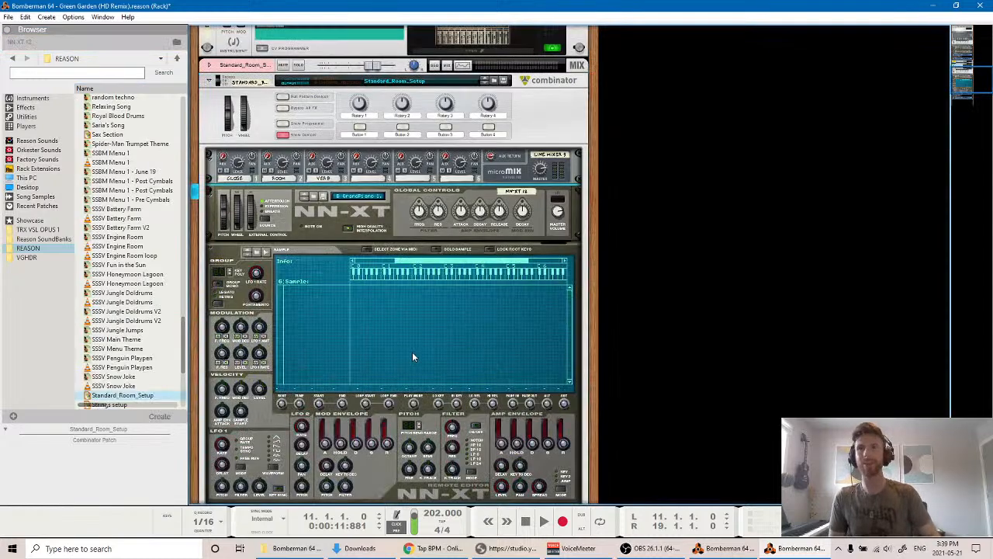
# Browse samples for the NN-XT, expand the Bomberman 64 folder in Original Game Sounds, and widen the browser to show the full file names.
pyautogui.click(257, 252)
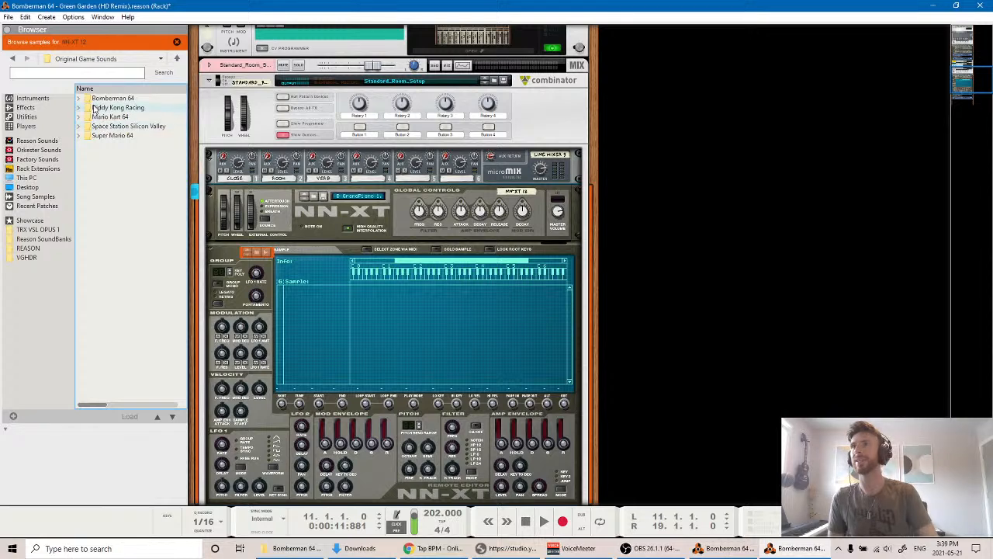
pyautogui.click(78, 99)
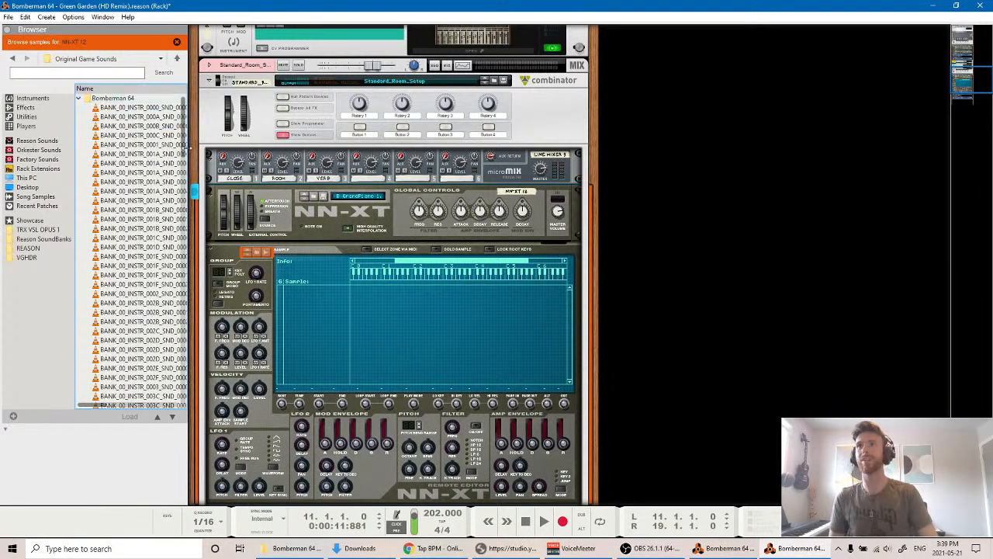
pyautogui.moveTo(187, 147); pyautogui.dragTo(265, 154)
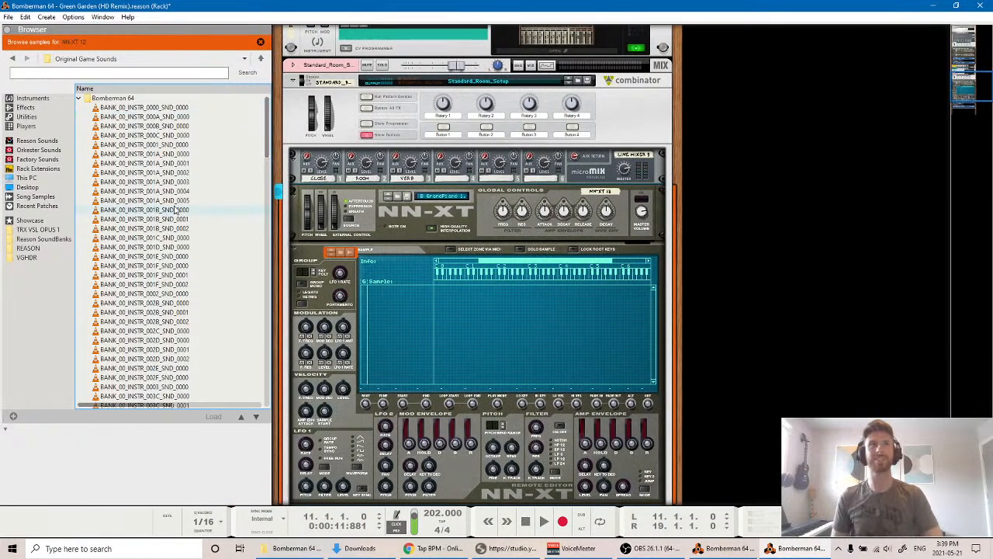
# Audition the Bomberman 64 instrument samples between BANK_00_INSTR_001A and BANK_00_INSTR_005F to find a whistle sound.
pyautogui.click(169, 163)
pyautogui.click(157, 221)
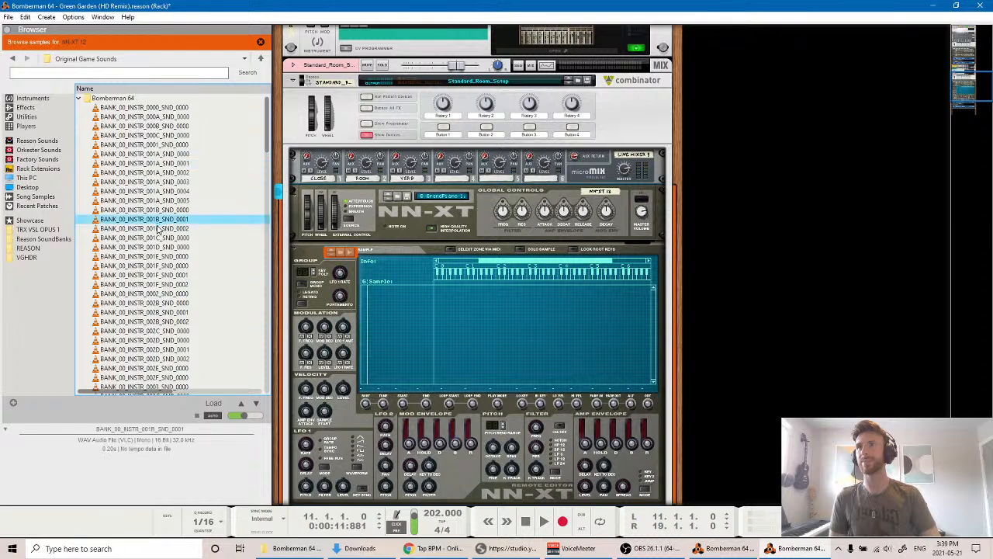
pyautogui.click(168, 156)
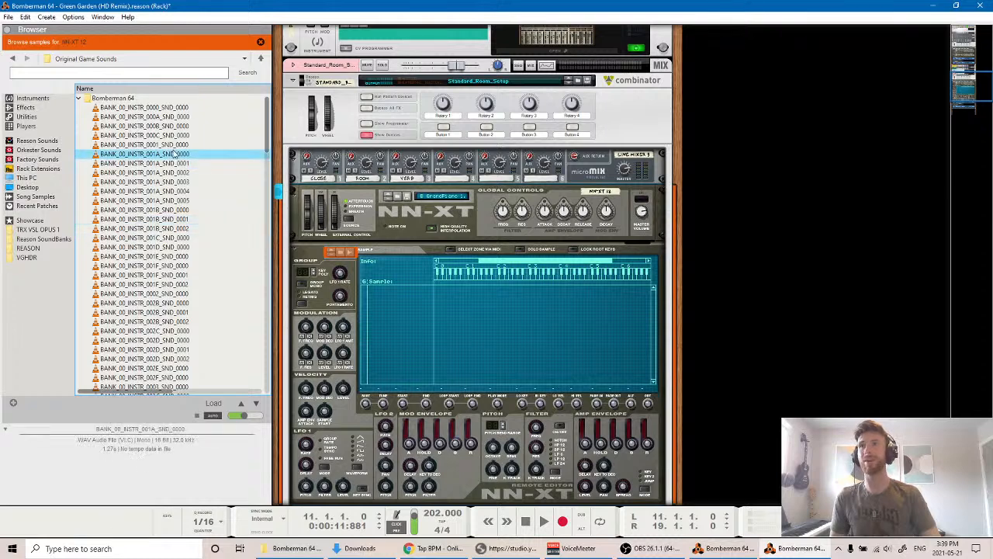
pyautogui.press('Up')
pyautogui.click(178, 166)
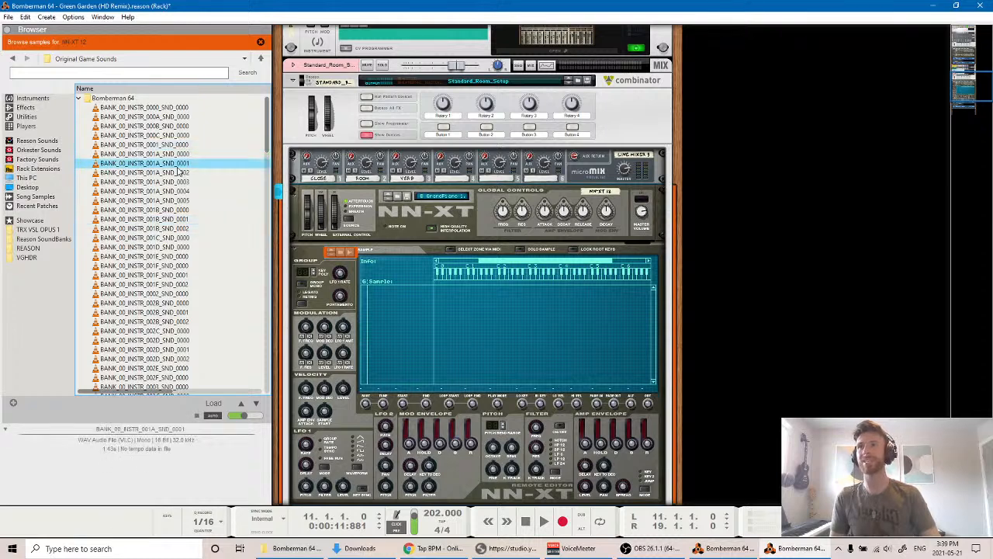
pyautogui.click(177, 202)
pyautogui.click(178, 275)
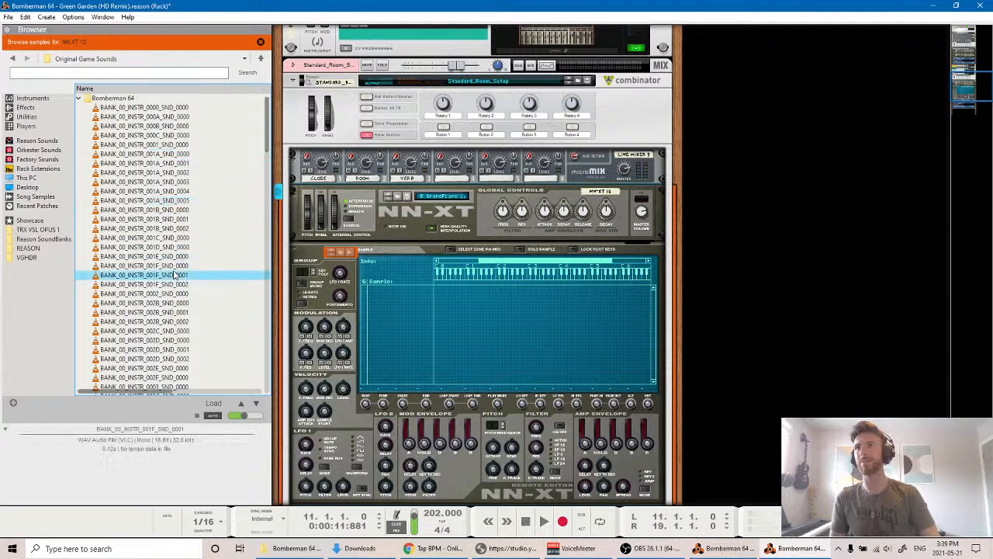
pyautogui.click(179, 294)
pyautogui.click(179, 321)
pyautogui.click(179, 340)
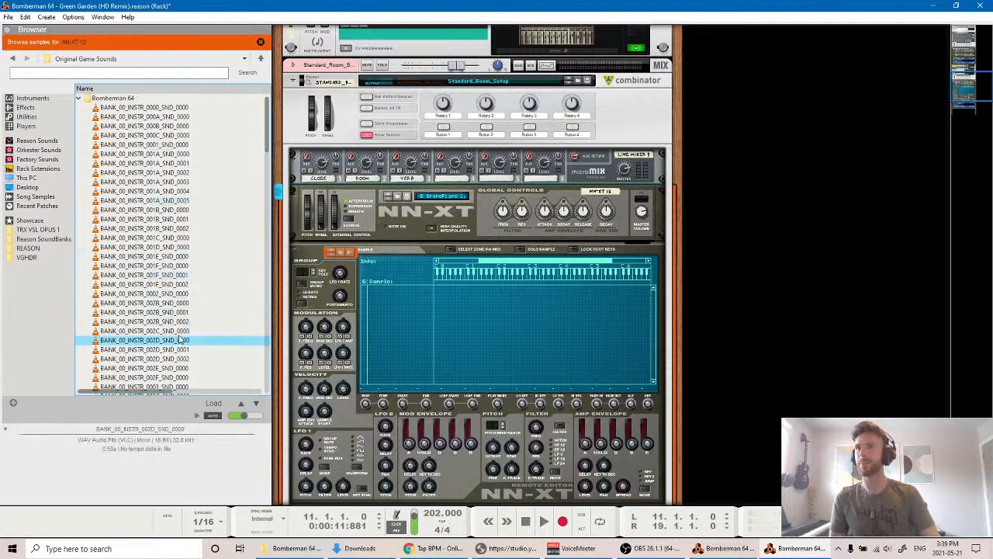
pyautogui.scroll(-2, 180, 295)
pyautogui.click(179, 302)
pyautogui.click(178, 312)
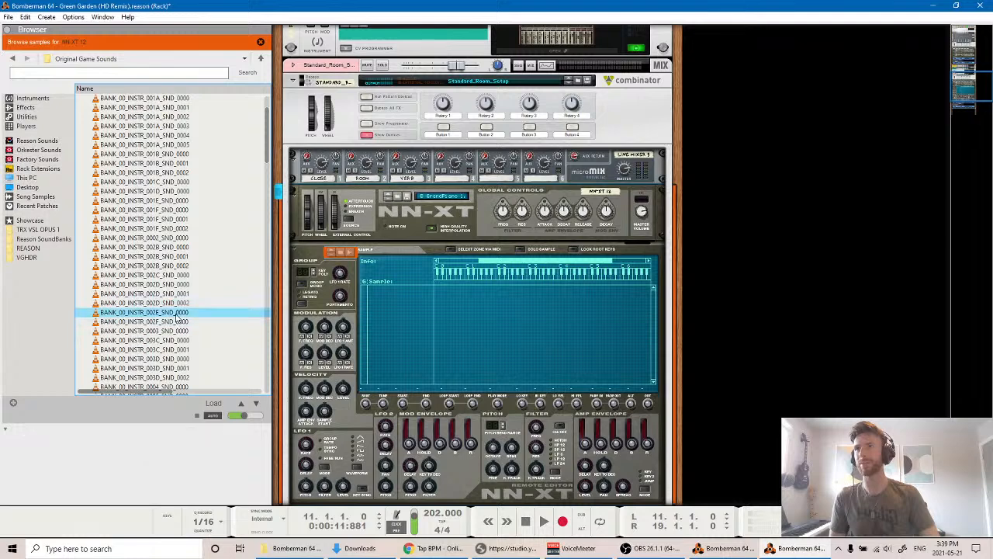
pyautogui.click(177, 330)
pyautogui.click(175, 340)
pyautogui.click(178, 349)
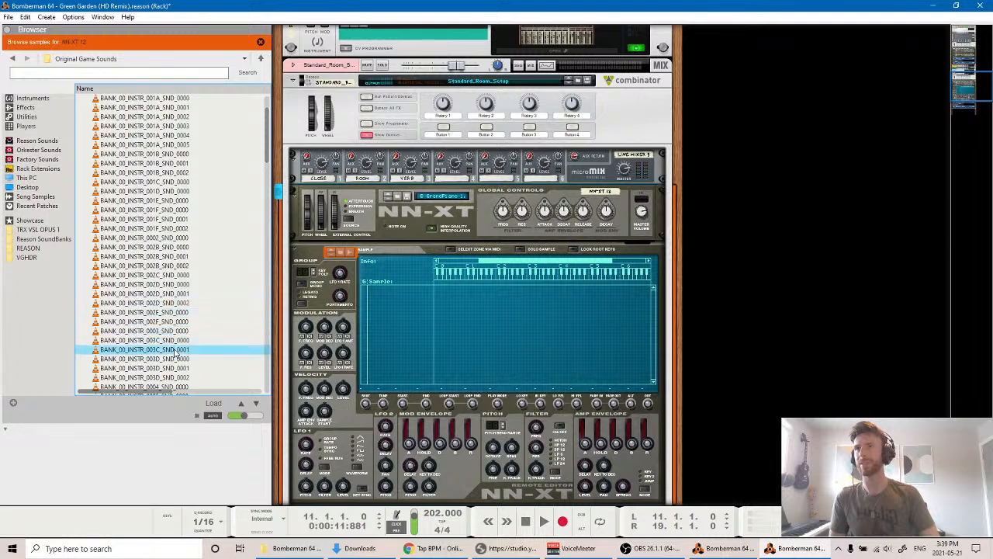
pyautogui.click(184, 358)
pyautogui.scroll(-2, 188, 335)
pyautogui.click(184, 321)
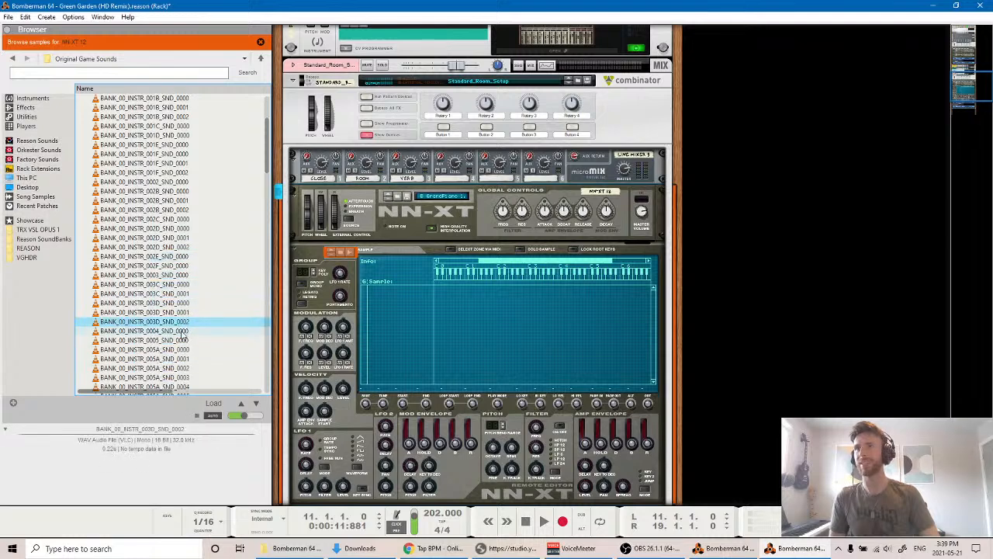
pyautogui.click(183, 331)
pyautogui.click(183, 340)
pyautogui.click(181, 349)
pyautogui.click(181, 358)
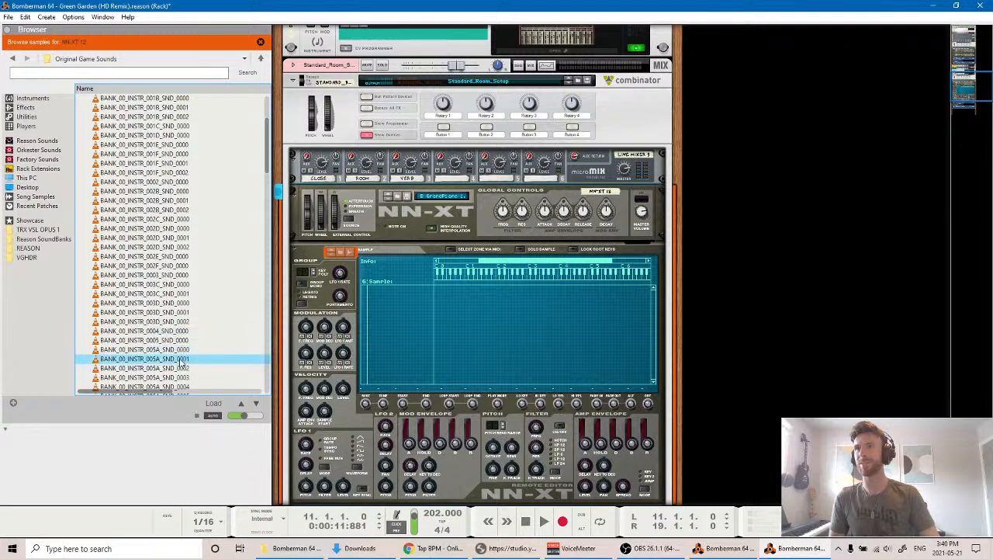
pyautogui.click(182, 368)
pyautogui.scroll(-4, 184, 365)
pyautogui.click(184, 312)
pyautogui.click(180, 293)
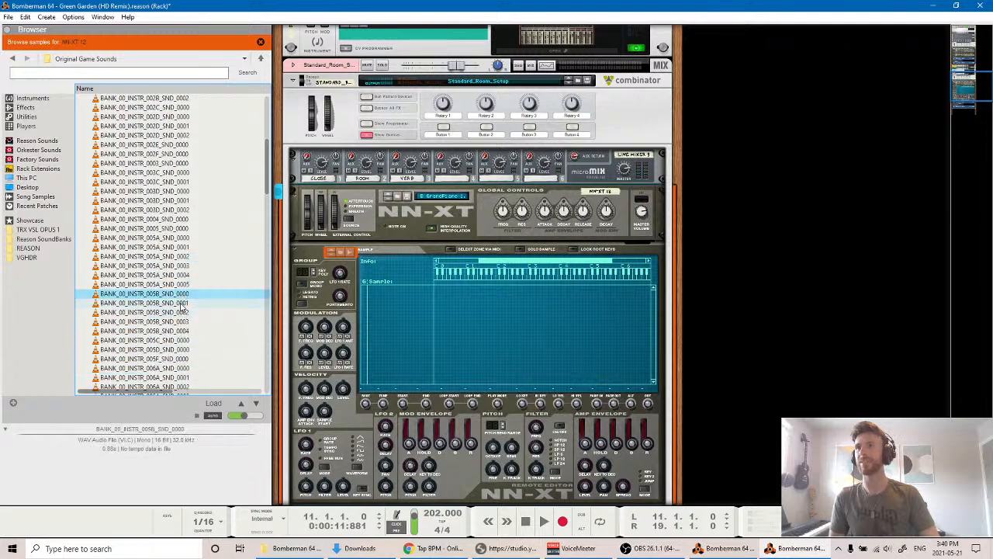
pyautogui.click(180, 321)
pyautogui.click(180, 340)
pyautogui.click(179, 357)
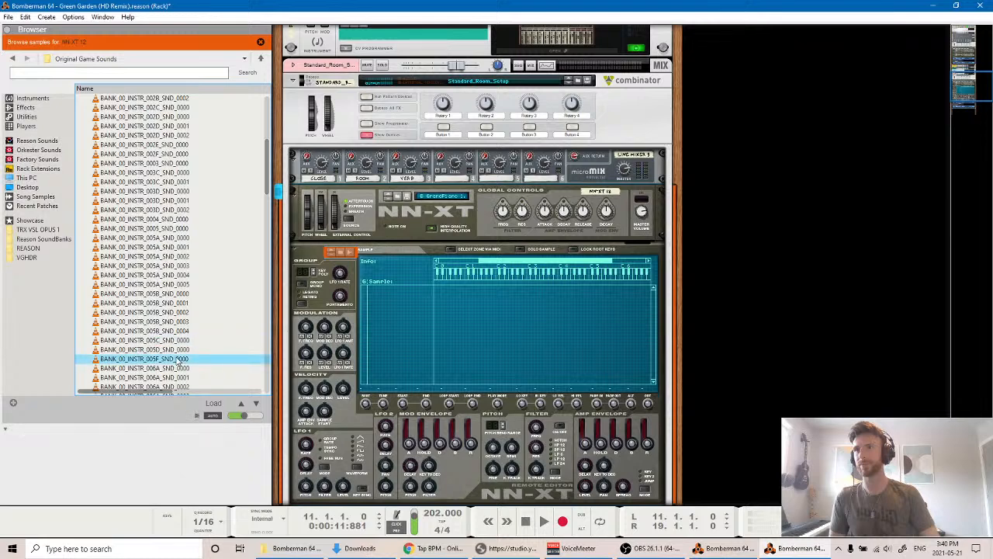
# Compare the neighbouring 005B, 005C and 005D samples and load BANK_00_INSTR_005C_SND_0000 into the NN-XT.
pyautogui.scroll(-1, 180, 341)
pyautogui.click(186, 312)
pyautogui.click(185, 304)
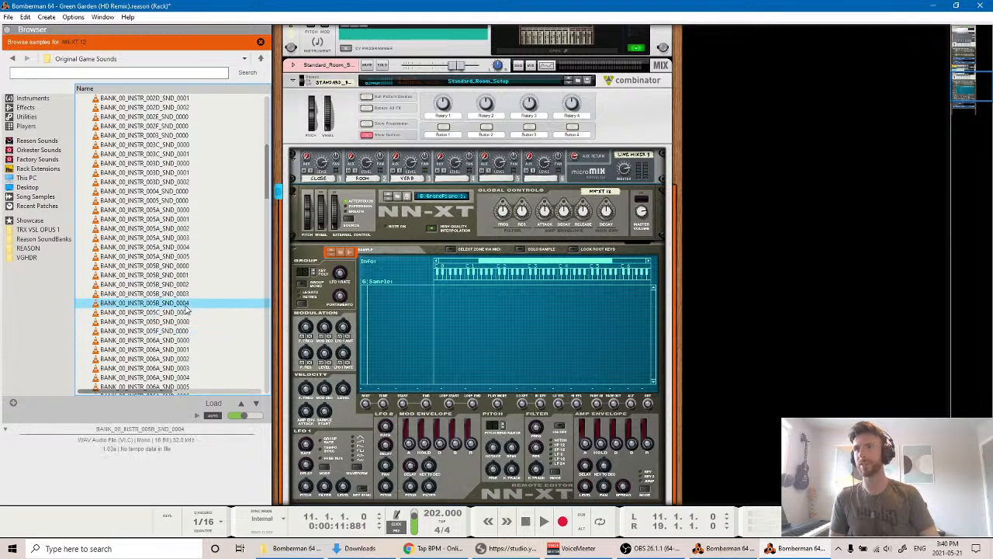
pyautogui.click(185, 311)
pyautogui.click(180, 321)
pyautogui.click(182, 313)
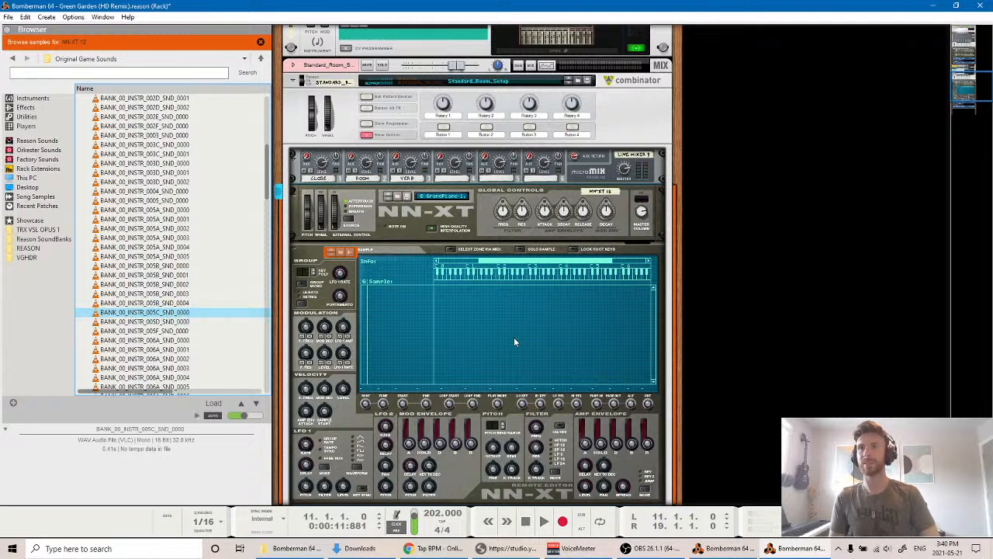
pyautogui.doubleClick(152, 312)
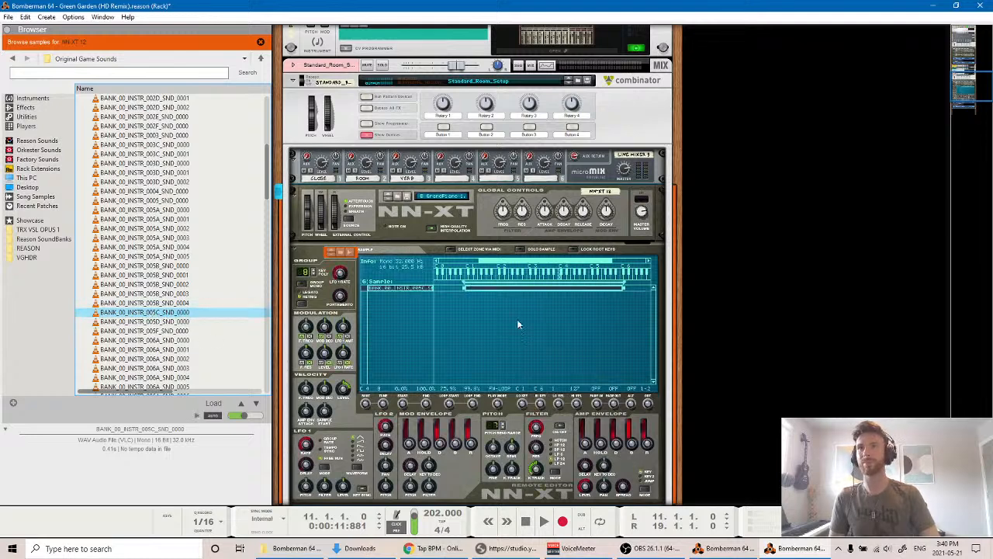
# Rename the new Standard_Room_Setup Combinator as Twinkle Whistle.
pyautogui.doubleClick(339, 82)
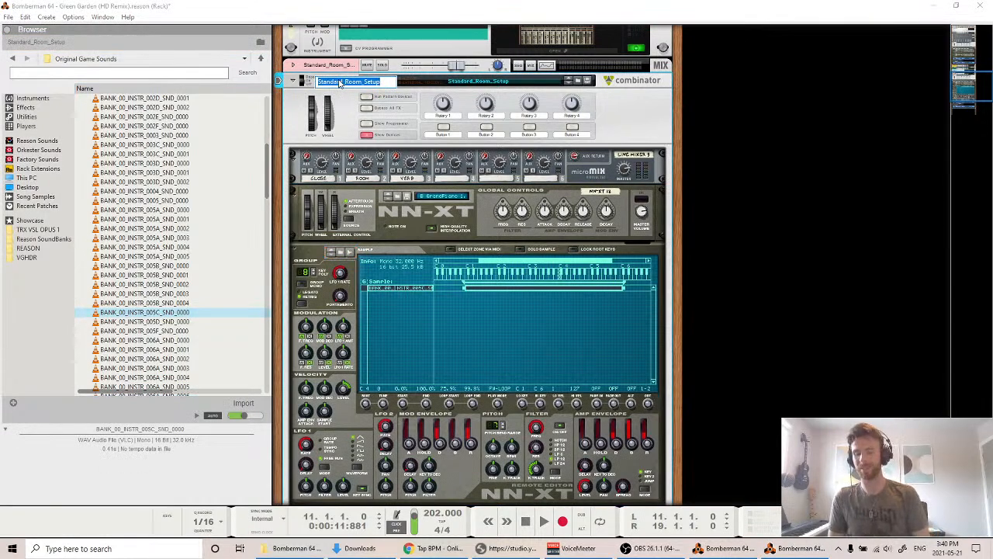
pyautogui.write('Tw')
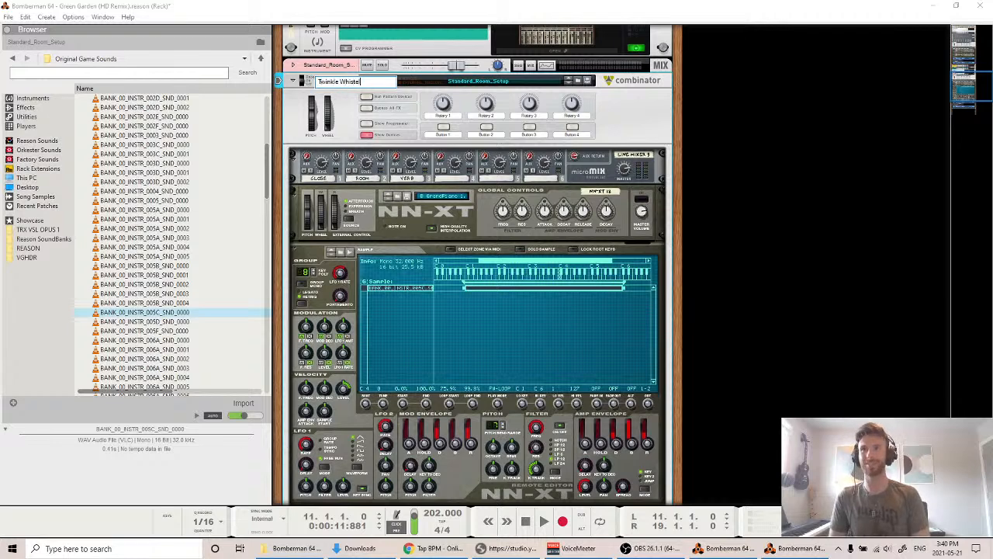
pyautogui.write('inkle Whistle')
pyautogui.press('Return')
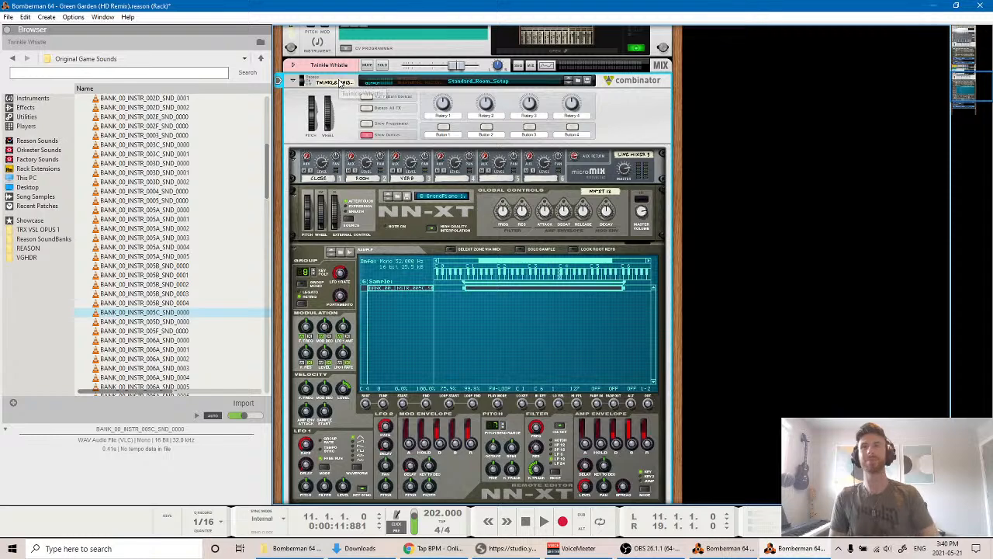
# Collapse the rack's browser, switch to the sequencer window and select the Twinkle Whistle track.
pyautogui.click(6, 31)
pyautogui.click(726, 549)
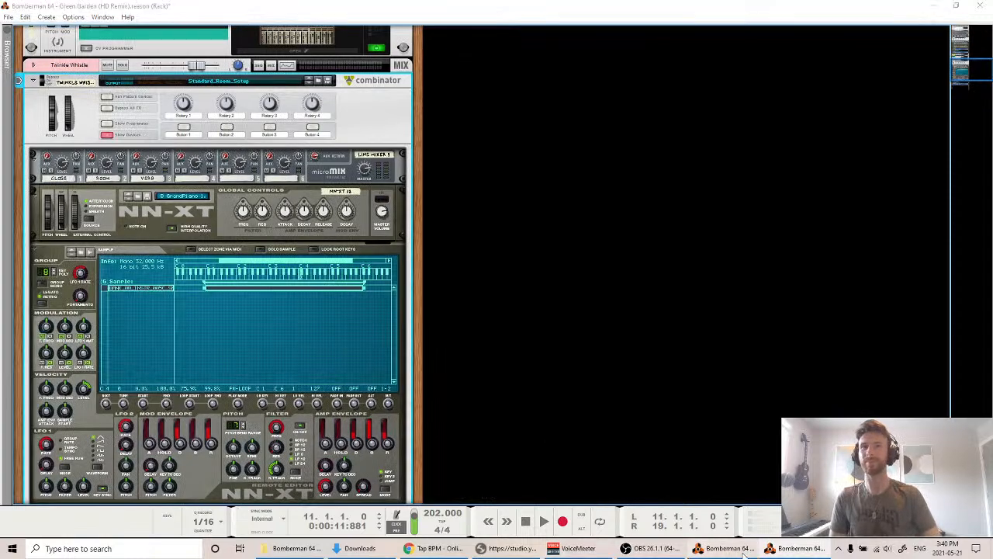
pyautogui.click(203, 283)
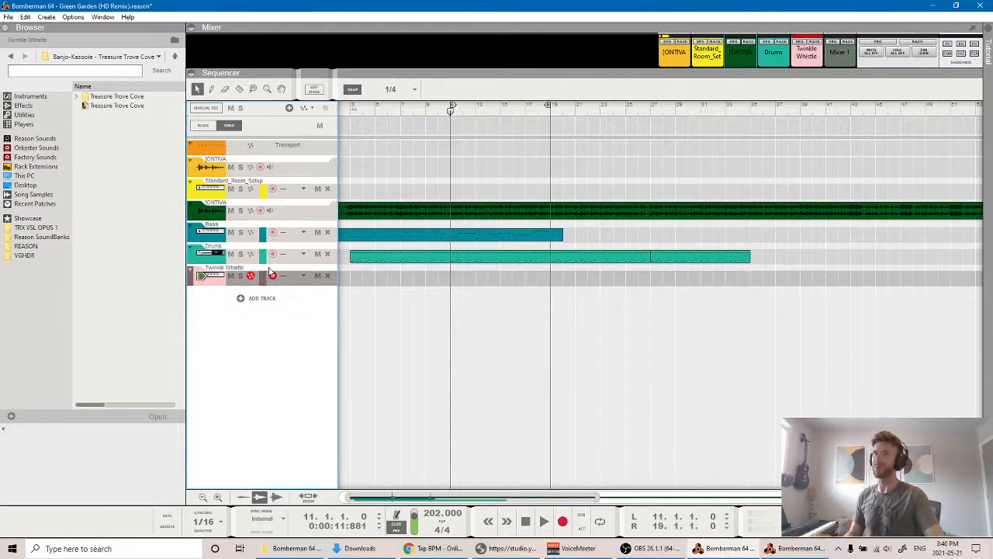
# Listen to the passage around the bar 11 loop start, playing from bar 11 and from bar 10.
pyautogui.press('space')
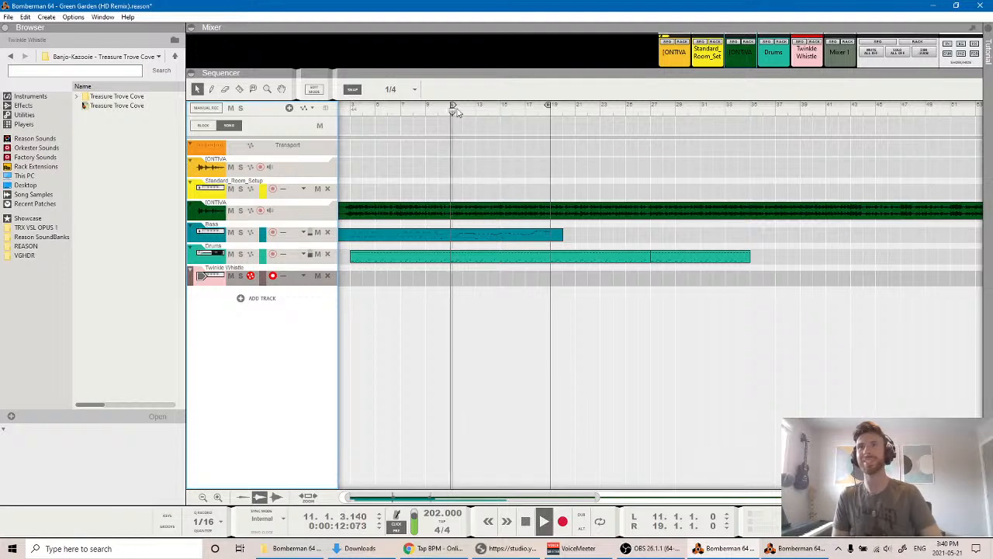
pyautogui.press('space')
pyautogui.click(453, 112)
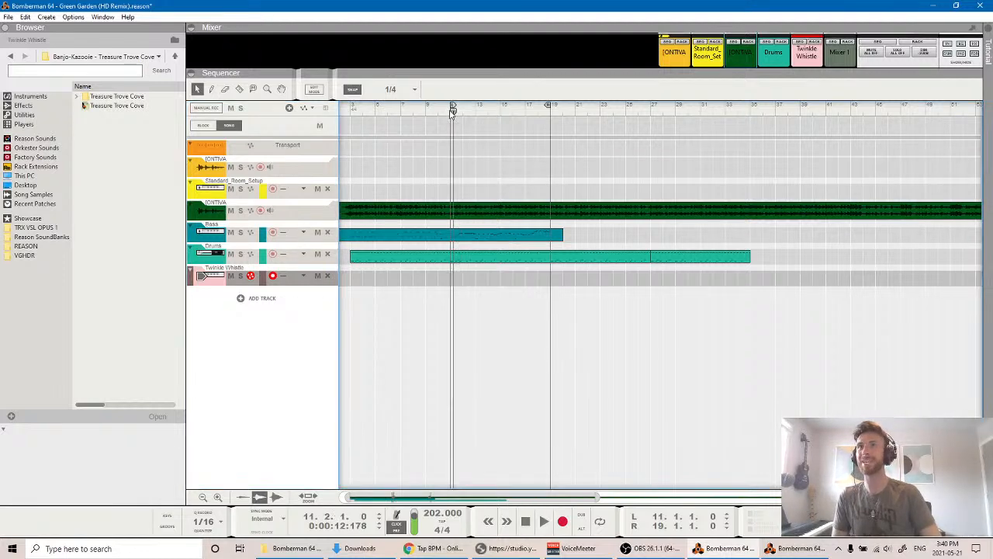
pyautogui.moveTo(453, 113); pyautogui.dragTo(433, 111)
pyautogui.press('space')
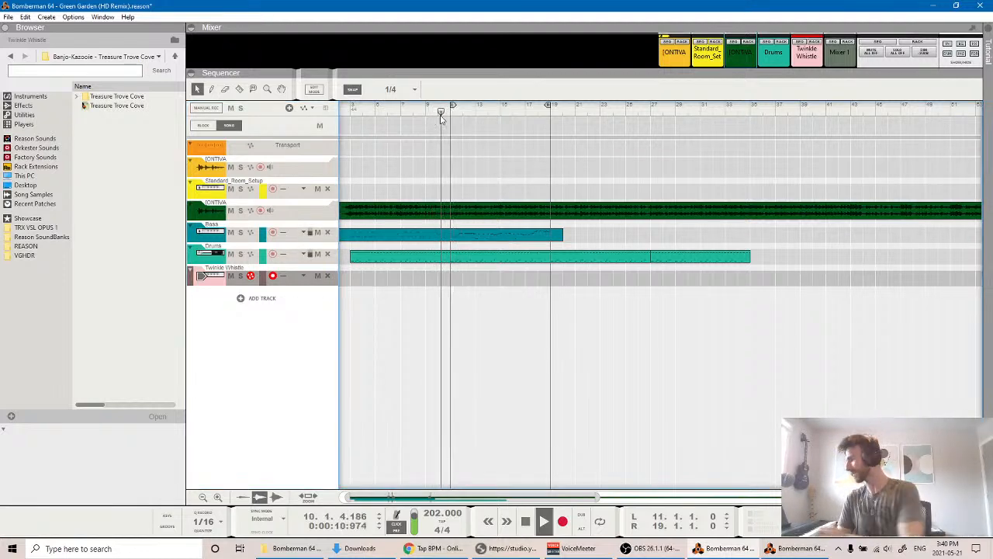
pyautogui.press('space')
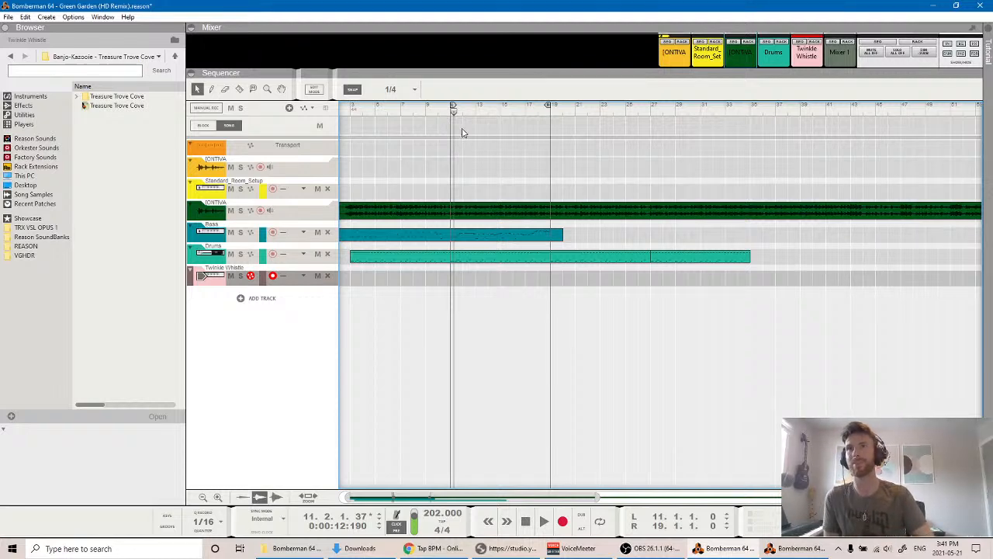
pyautogui.click(451, 111)
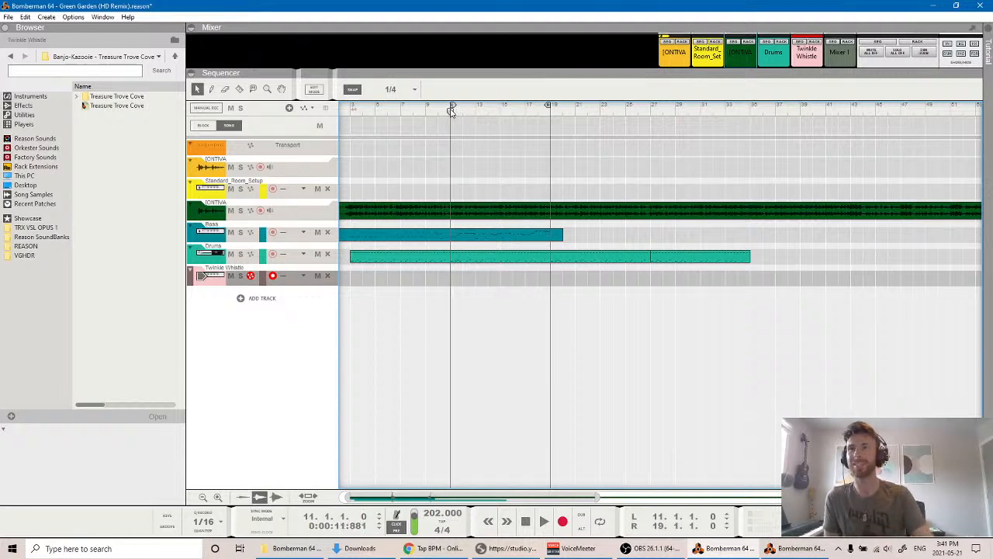
pyautogui.click(442, 110)
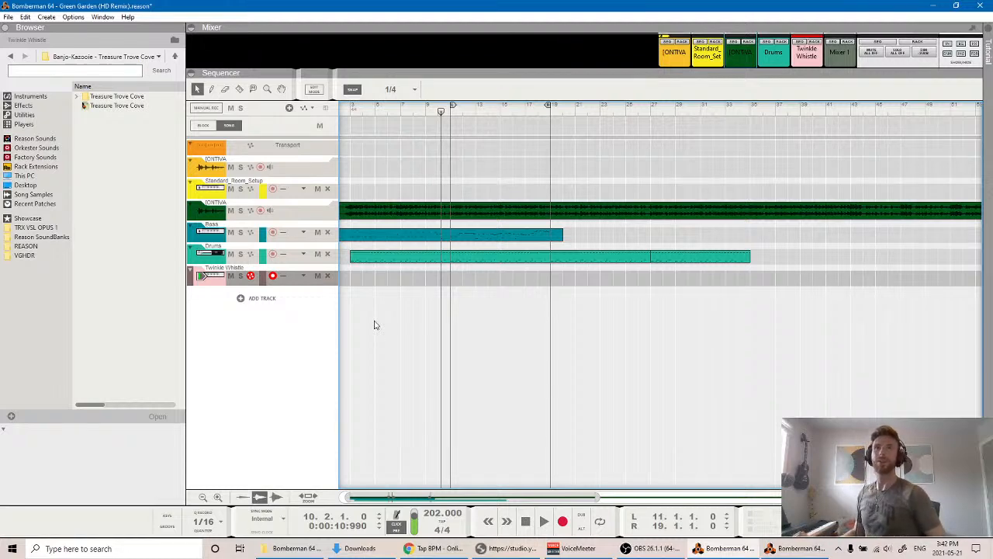
pyautogui.click(438, 112)
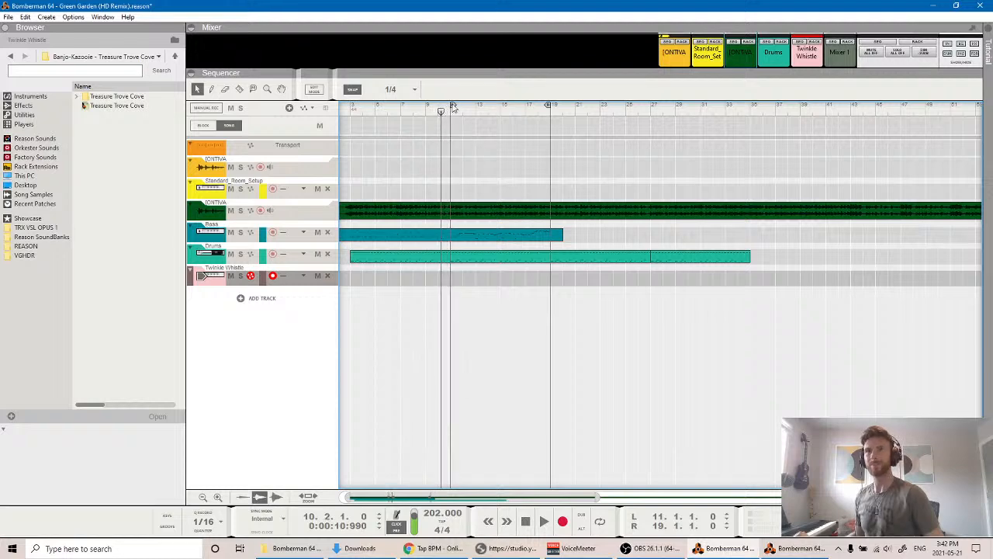
# Move the left loop locator to bar 10 and play the song briefly from there.
pyautogui.moveTo(453, 107); pyautogui.dragTo(439, 106)
pyautogui.click(438, 109)
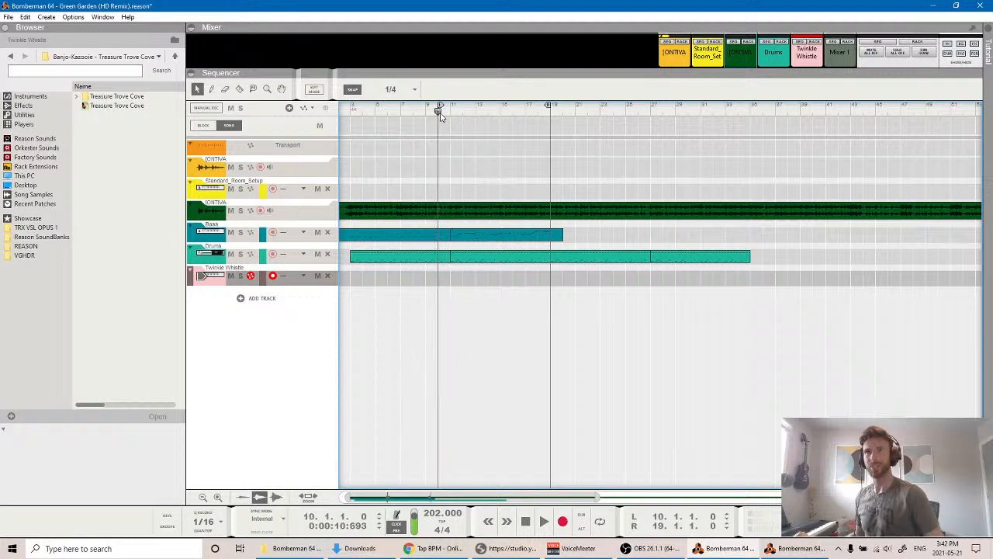
pyautogui.press('space')
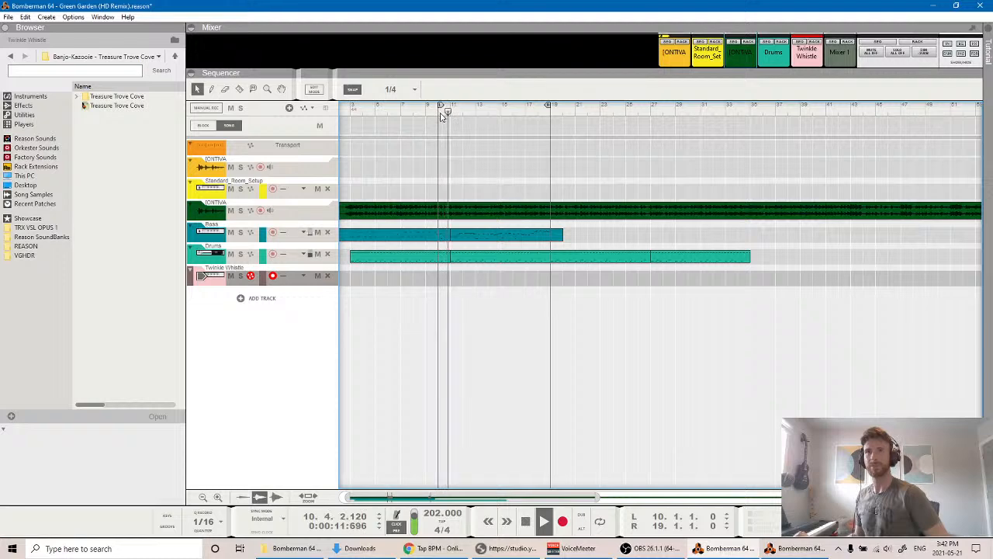
pyautogui.press('space')
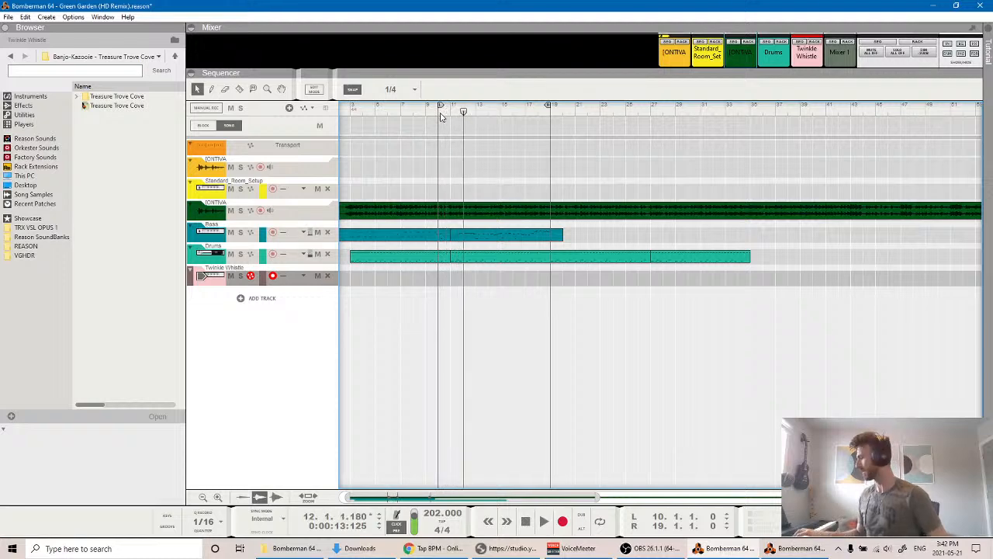
# Try recording the Twinkle Whistle melody from bar 10 in two takes, undoing each take.
pyautogui.moveTo(461, 114); pyautogui.dragTo(439, 113)
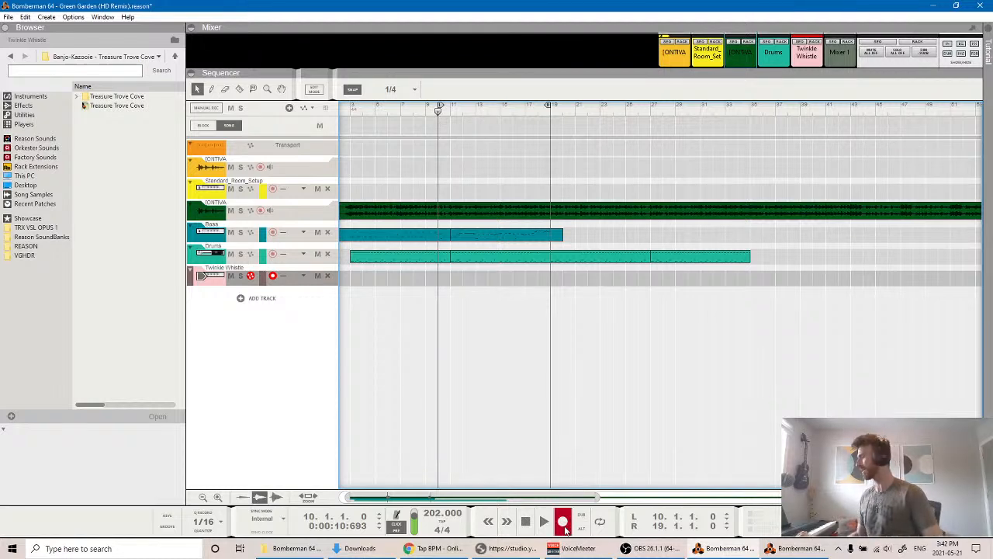
pyautogui.click(563, 522)
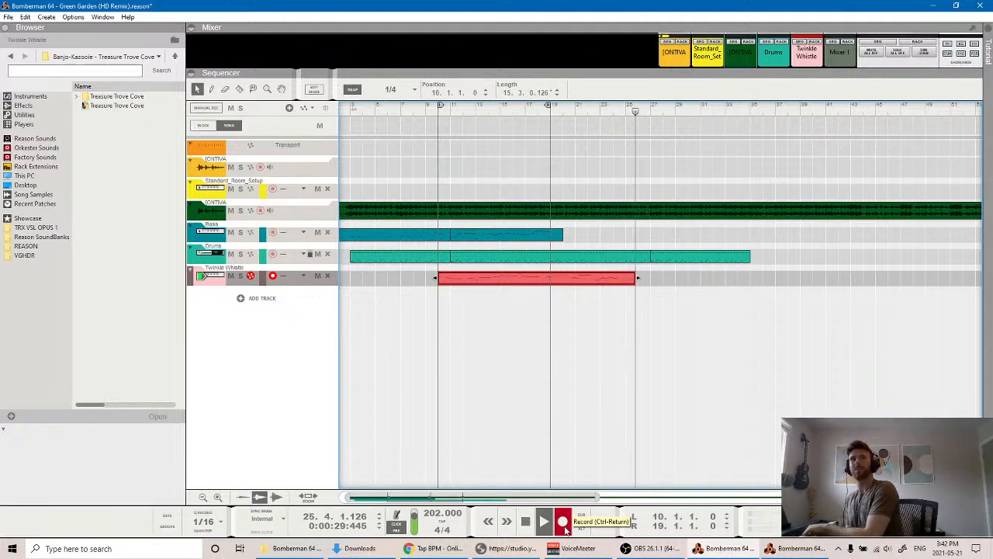
pyautogui.press('space')
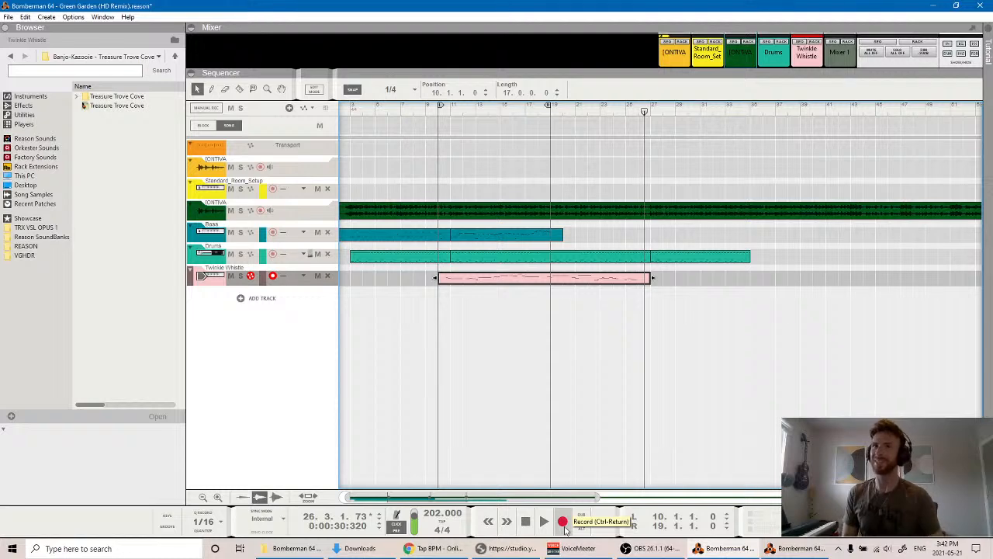
pyautogui.hotkey('ctrl', 'z')
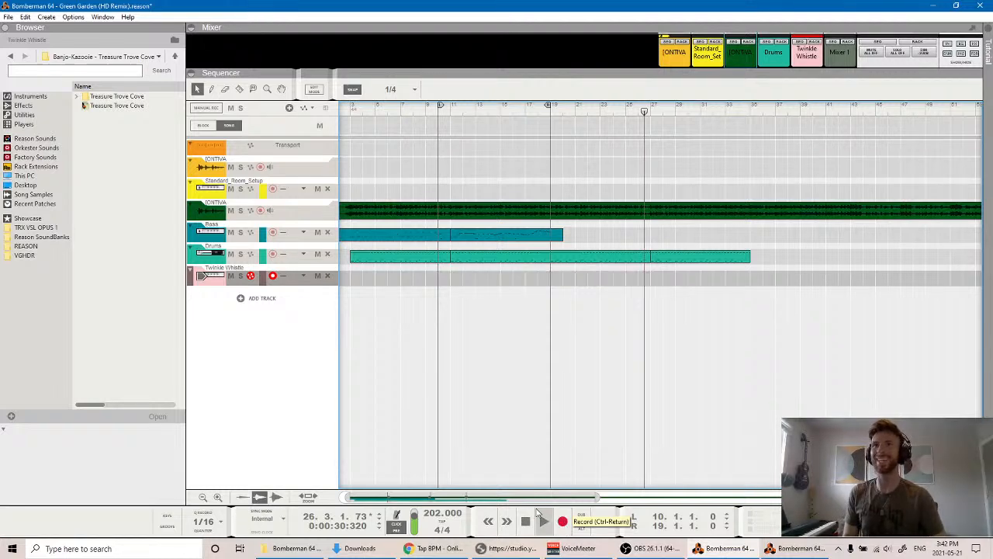
pyautogui.click(439, 111)
pyautogui.click(562, 520)
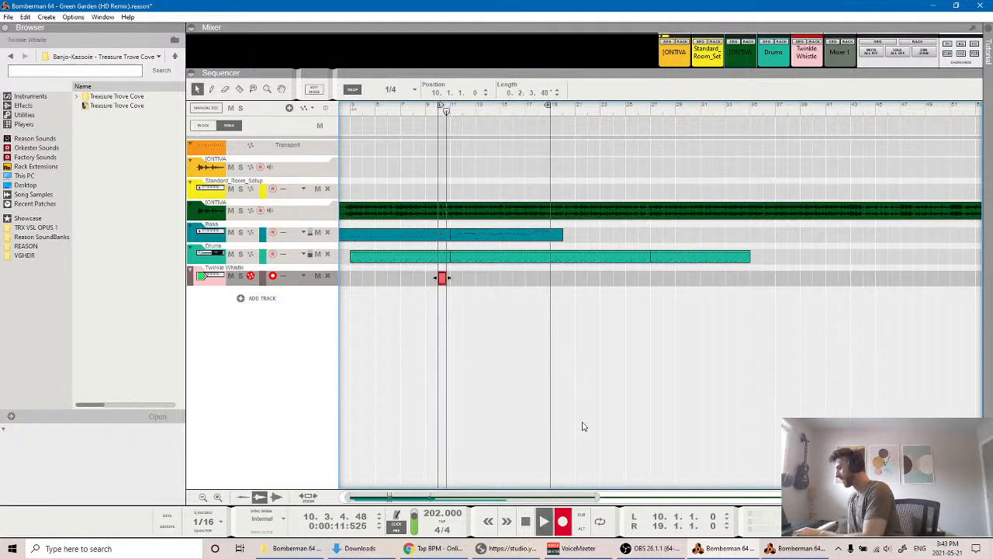
pyautogui.press('space')
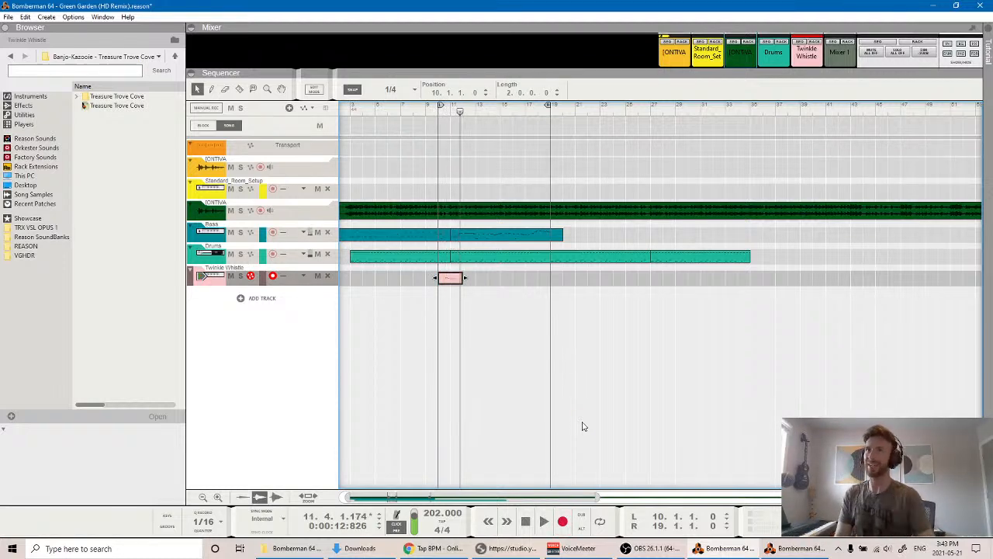
pyautogui.hotkey('ctrl', 'z')
# Move the left loop locator back to bar 9, beat 3.
pyautogui.moveTo(440, 105); pyautogui.dragTo(433, 105)
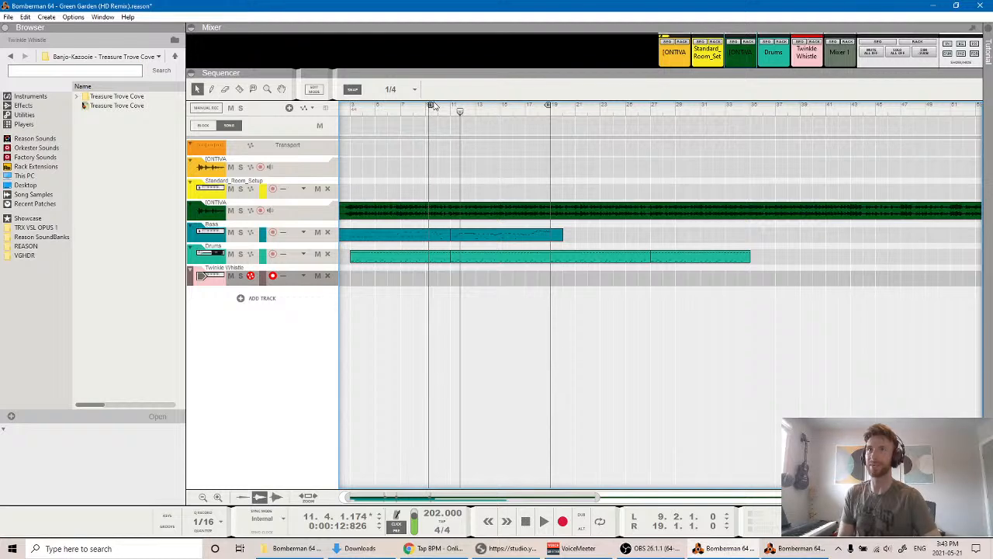
pyautogui.click(432, 105)
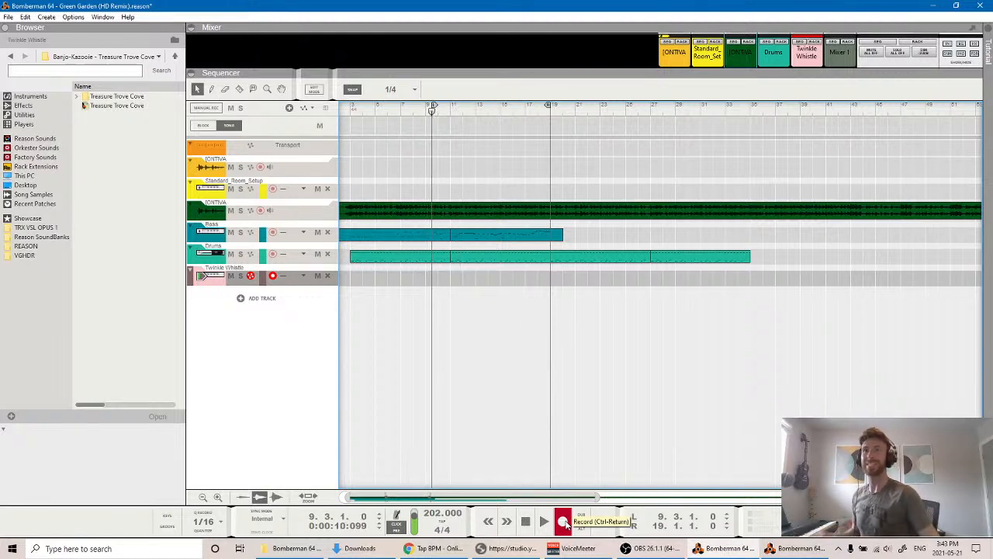
# Try two more Twinkle Whistle takes starting from bar 9, beat 3, and discard both.
pyautogui.click(564, 522)
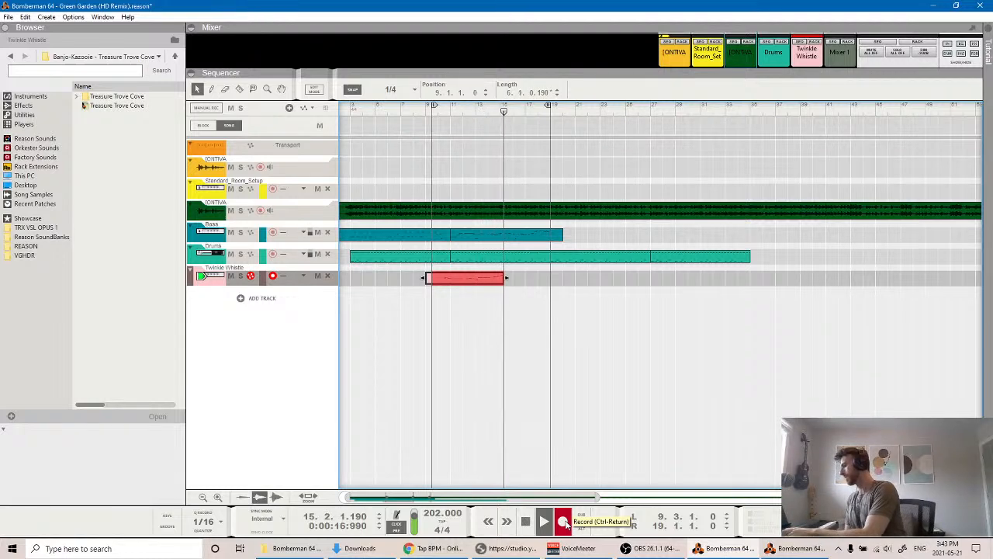
pyautogui.press('space')
pyautogui.press('Delete')
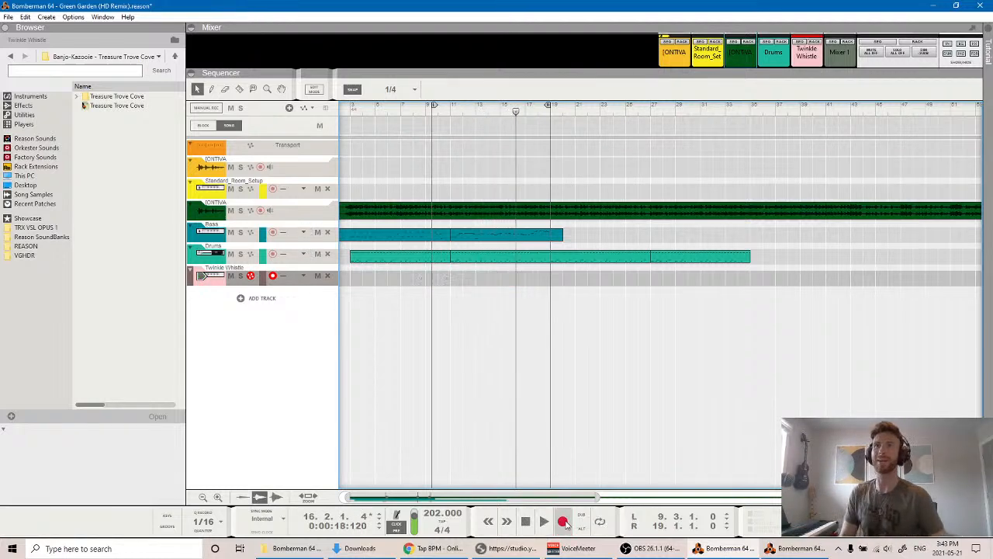
pyautogui.click(434, 109)
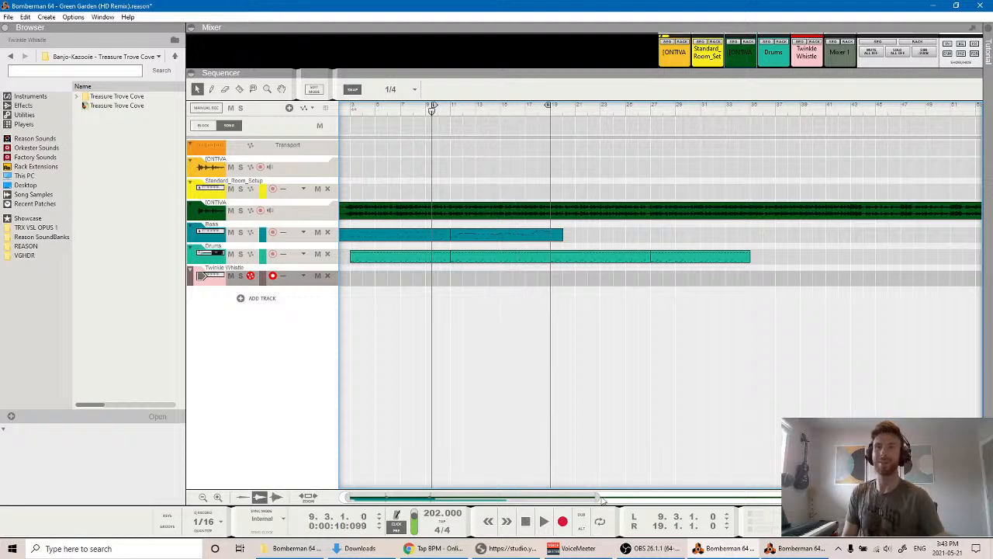
pyautogui.click(562, 521)
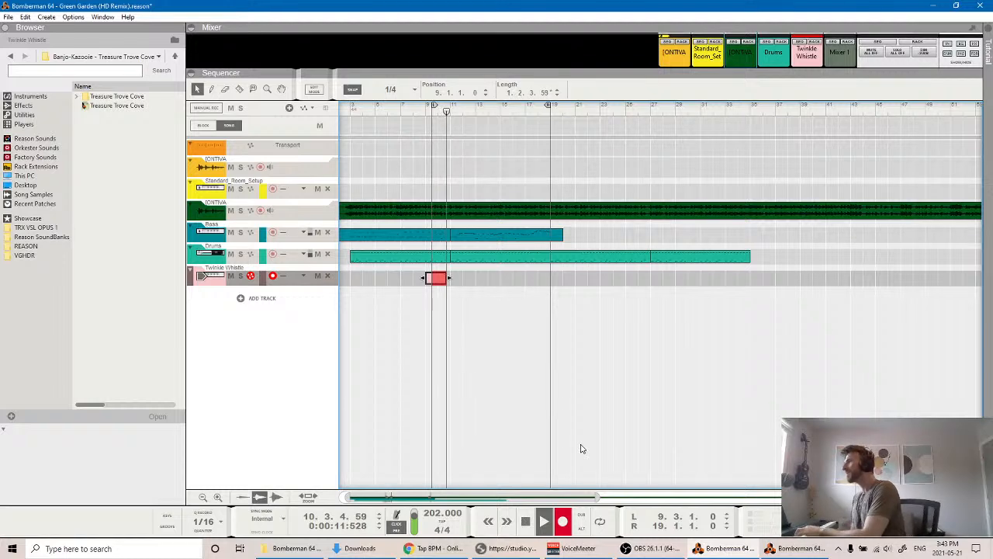
pyautogui.press('space')
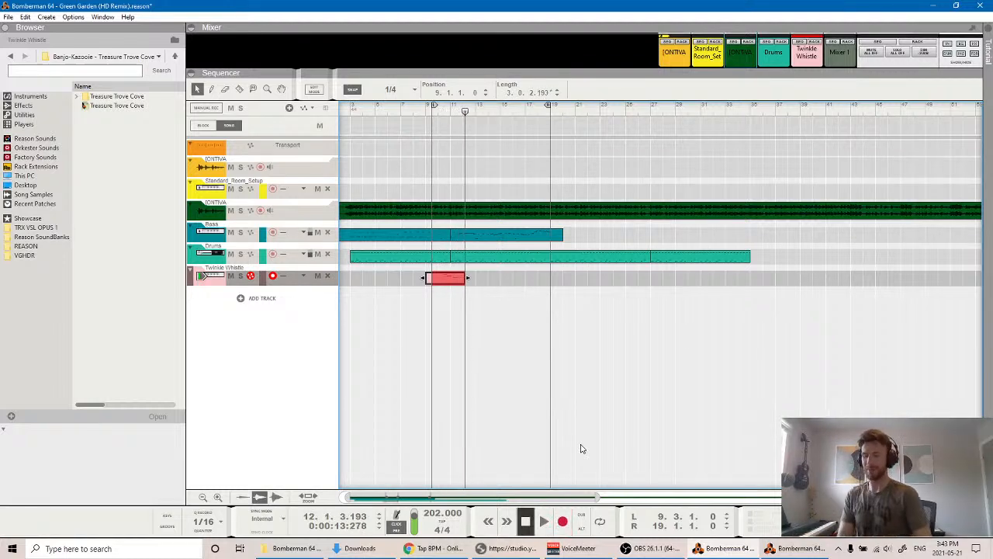
pyautogui.hotkey('ctrl', 'z')
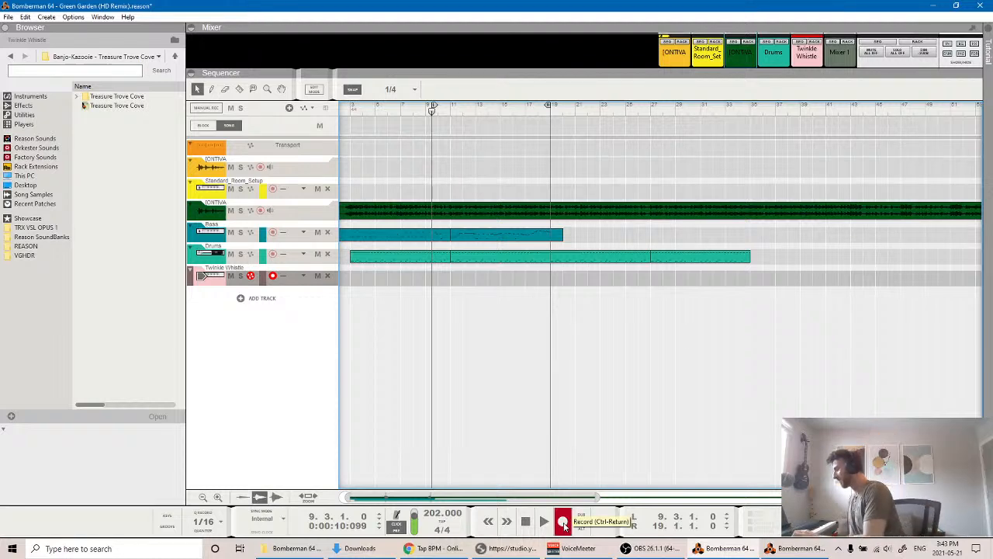
# Record the full Twinkle Whistle melody from bar 9, beat 3 past bar 25 and play the take back.
pyautogui.click(563, 522)
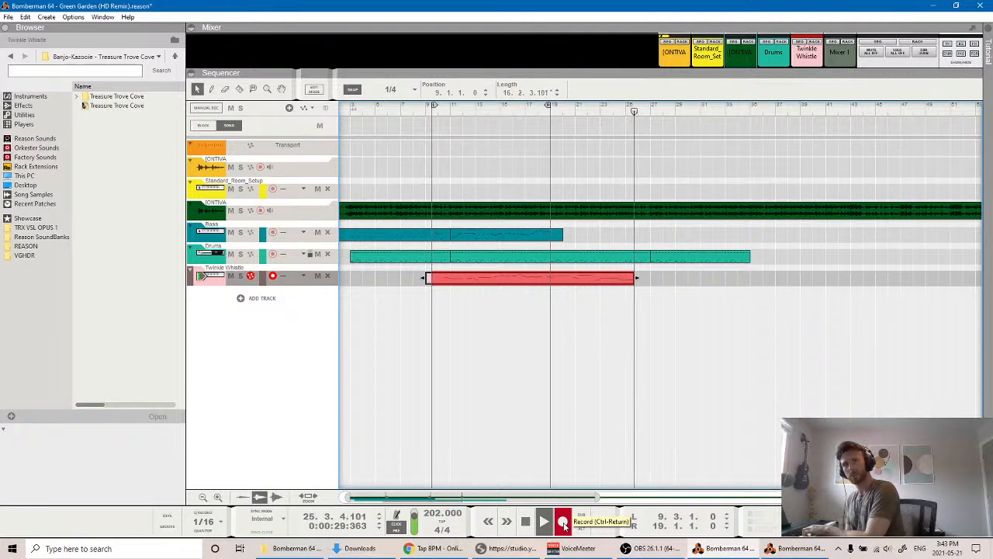
pyautogui.press('space')
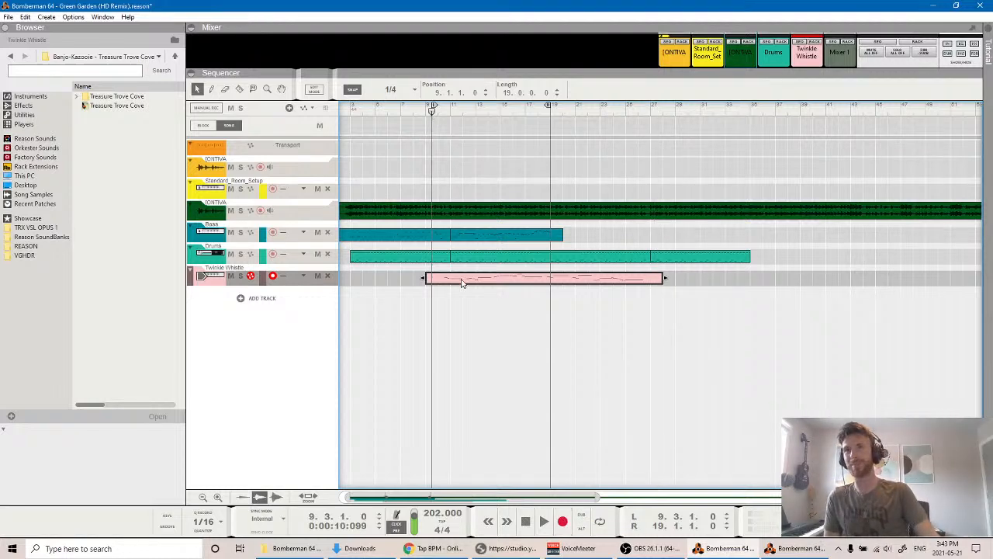
pyautogui.press('space')
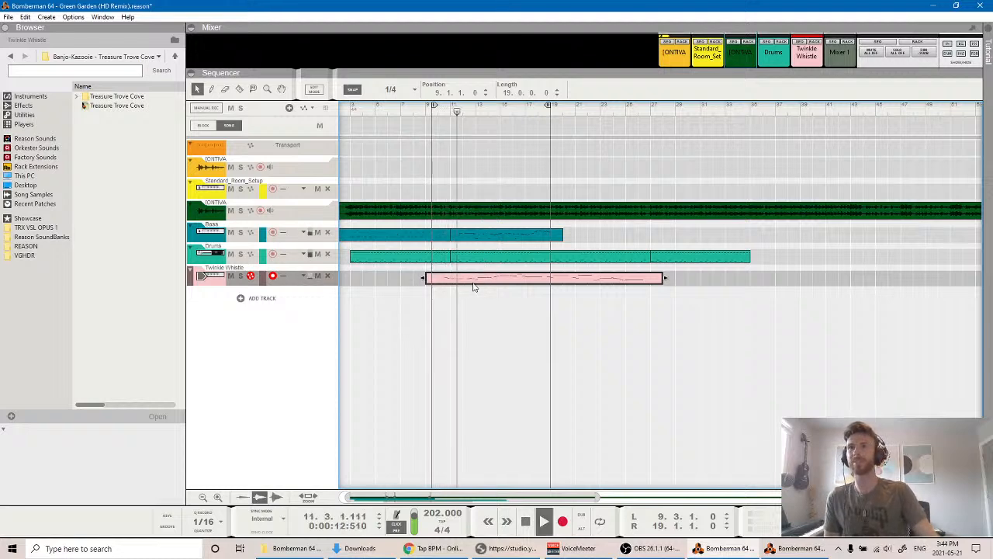
# Solo the dark green reference audio track and open the recorded Twinkle Whistle clip for note editing.
pyautogui.click(240, 211)
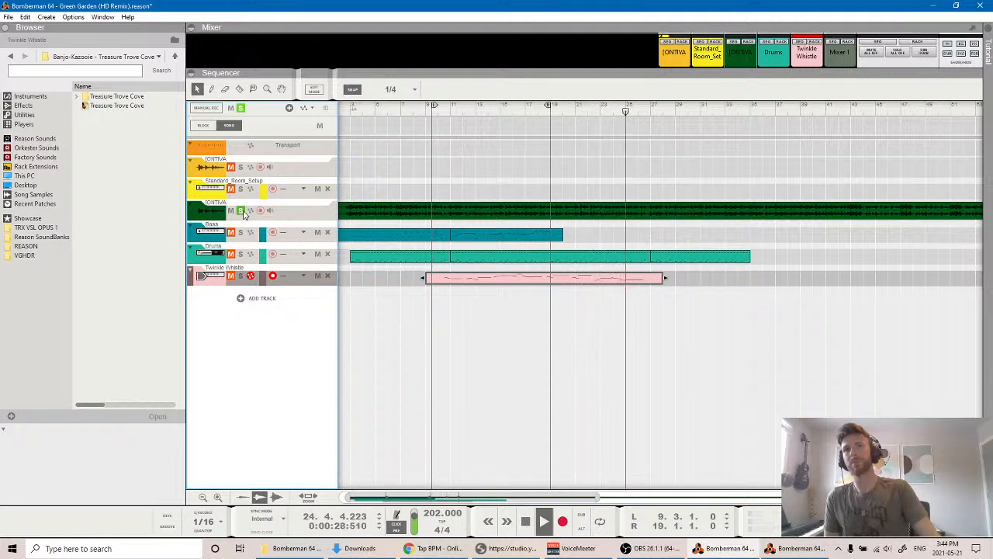
pyautogui.press('space')
pyautogui.doubleClick(497, 277)
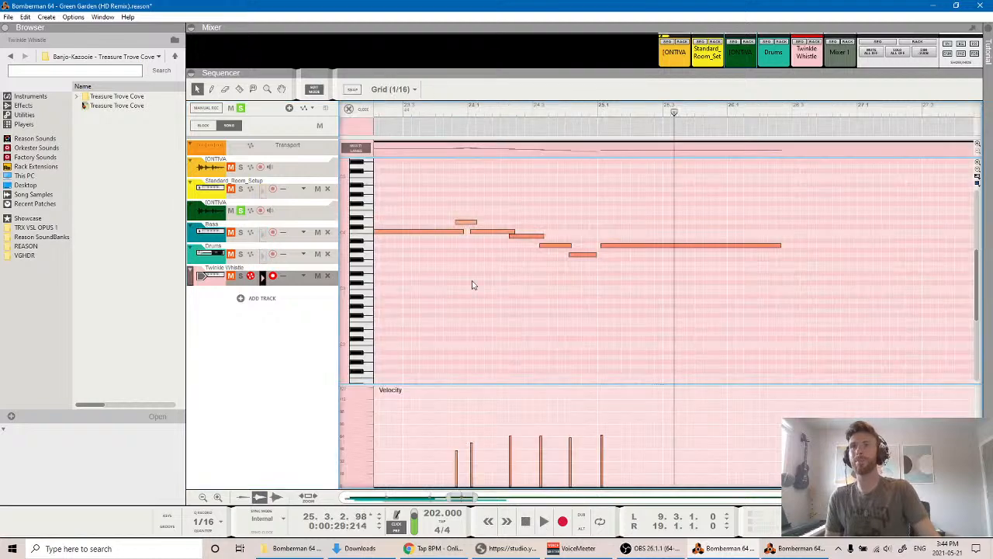
pyautogui.hscroll(-10, 472, 285)
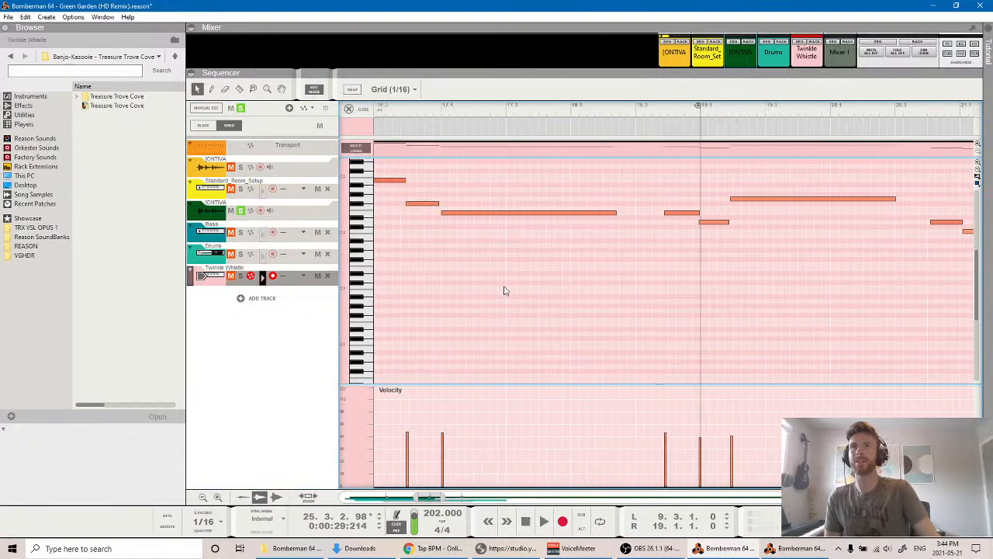
pyautogui.scroll(-6, 505, 291)
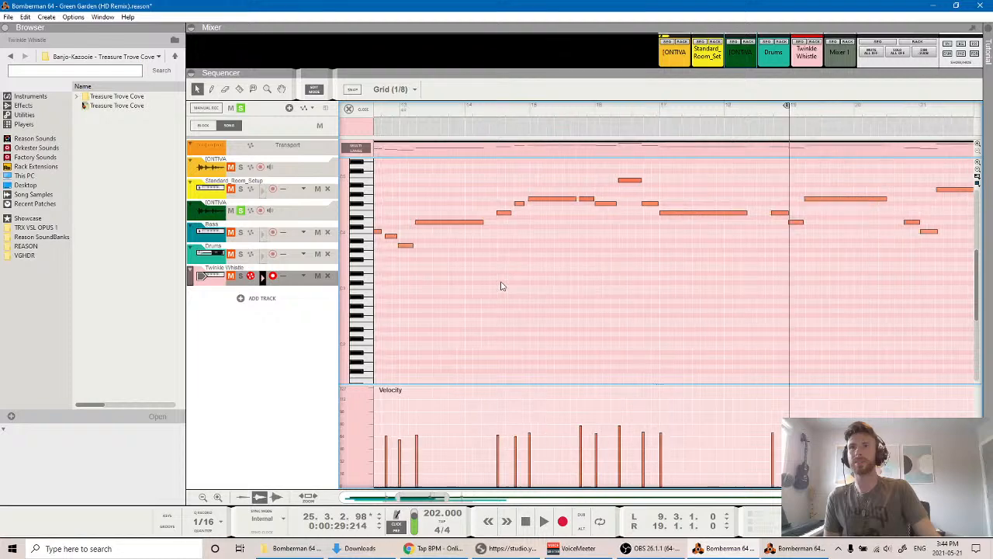
pyautogui.hscroll(-6, 501, 280)
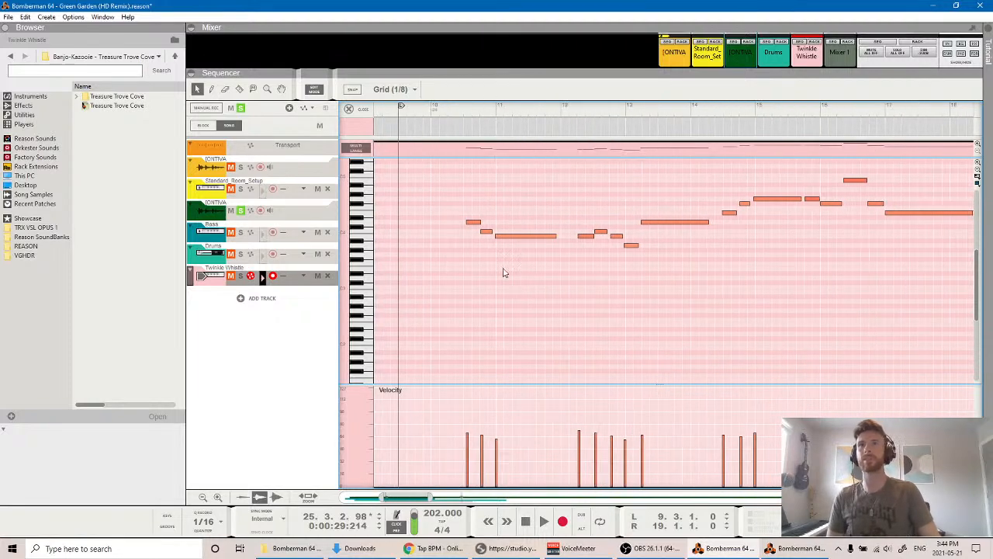
# Play the reference from around bar 10 and delete the extra short B3 note early in bar 12.
pyautogui.click(450, 108)
pyautogui.press('space')
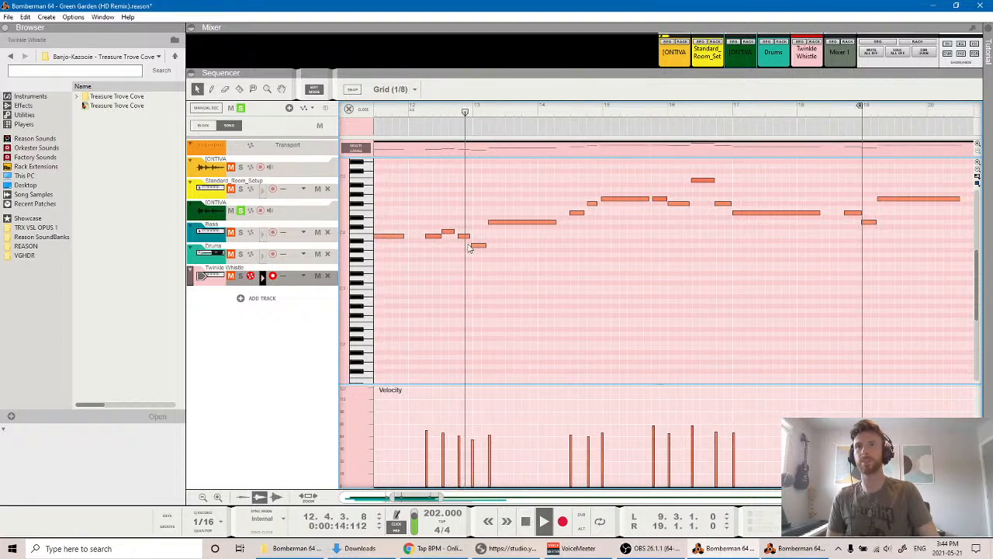
pyautogui.click(433, 237)
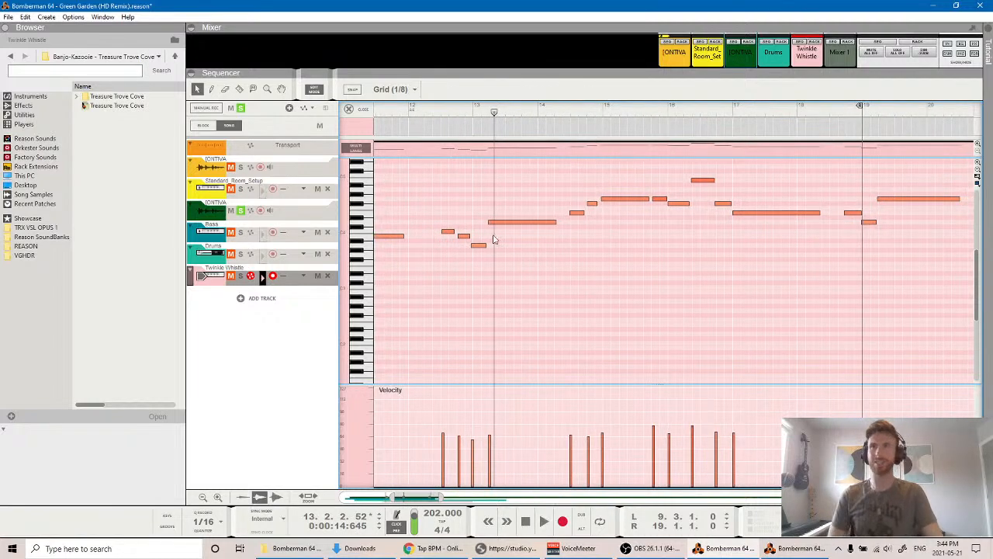
# Replay from bar 10 and lengthen the B3 note starting just before bar 11 to about one bar.
pyautogui.hscroll(-4, 509, 254)
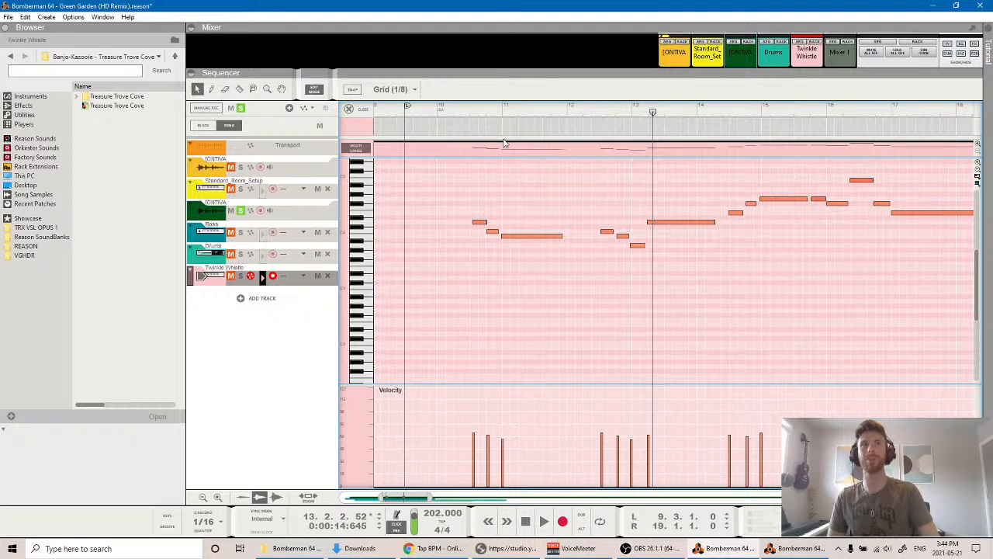
pyautogui.click(440, 109)
pyautogui.press('space')
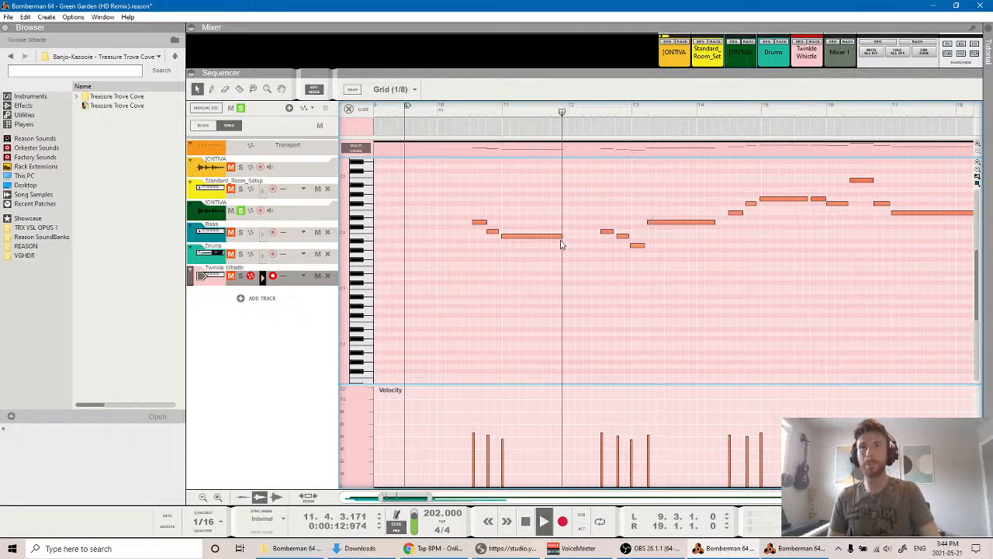
pyautogui.moveTo(559, 240); pyautogui.dragTo(572, 239)
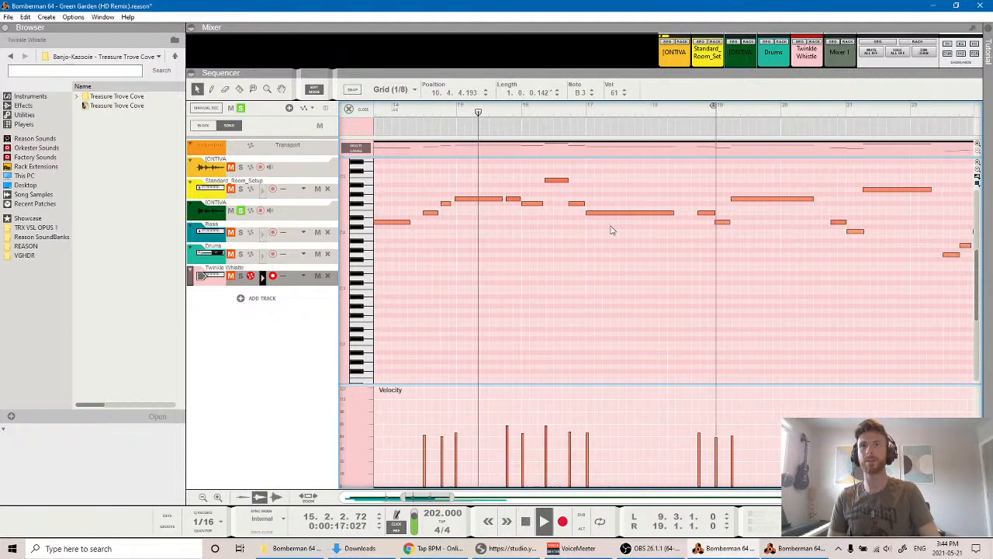
# Replace the repeated G4 before bar 16 by extending the bar 15 G4 to about one bar, and slightly lengthen the bar 17 E4.
pyautogui.click(513, 199)
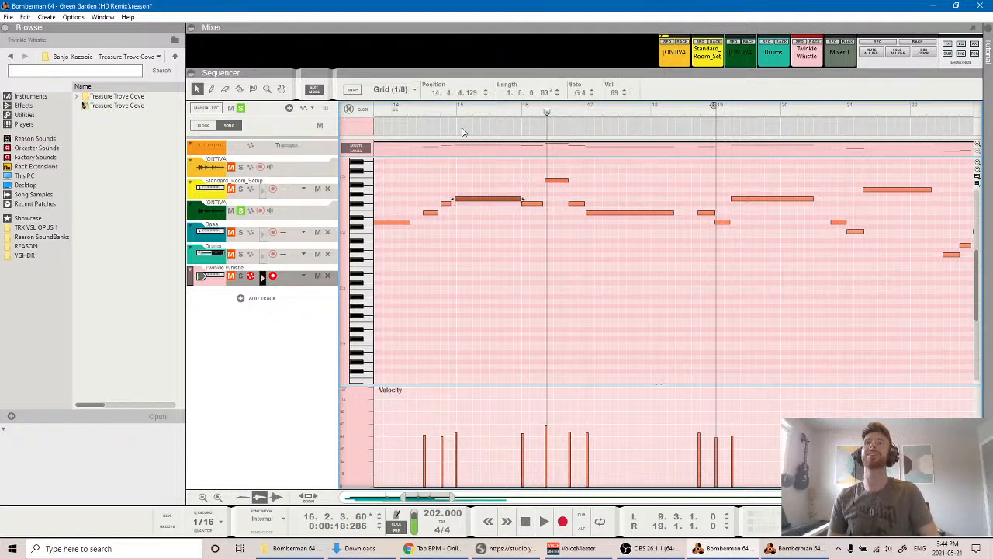
pyautogui.click(422, 113)
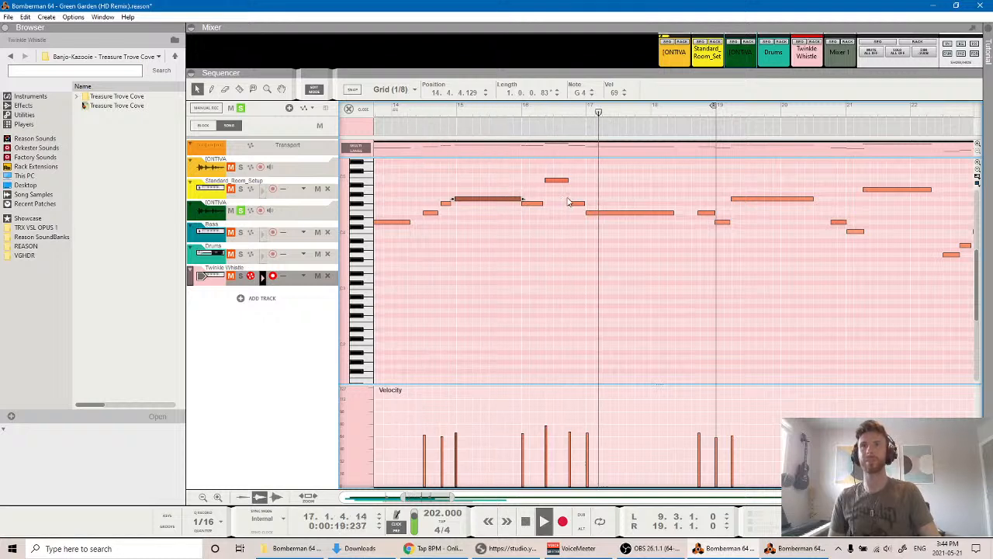
pyautogui.hscroll(2, 637, 219)
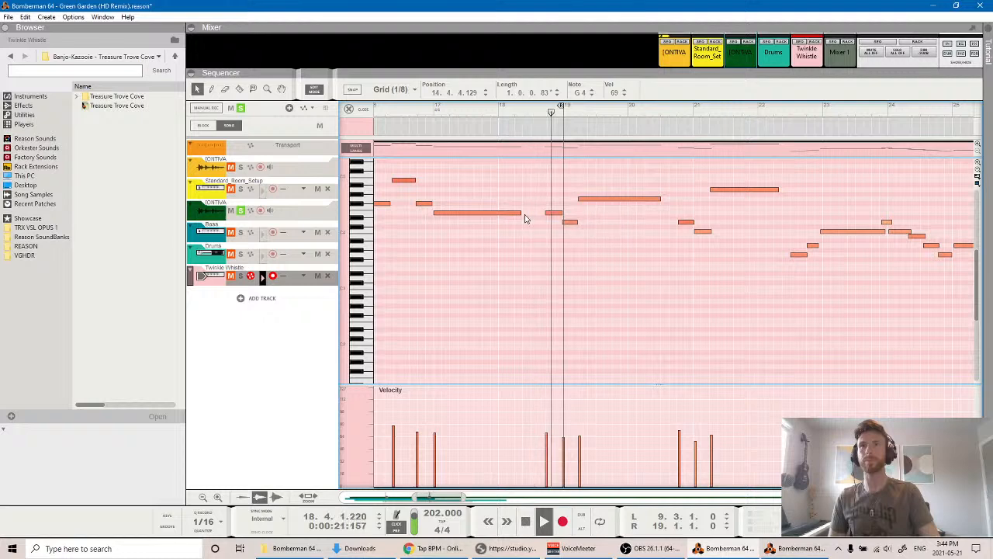
pyautogui.moveTo(525, 214); pyautogui.dragTo(529, 215)
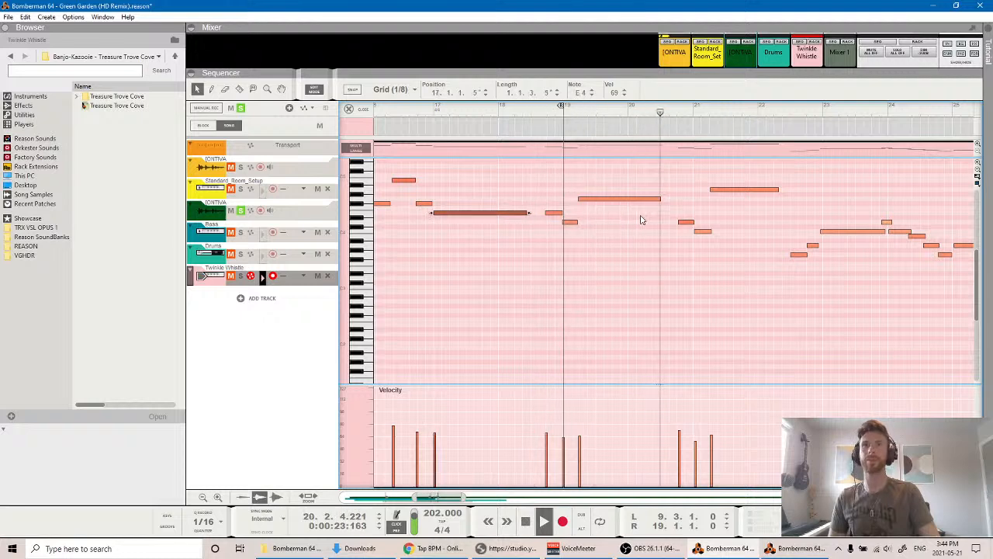
# Delete the two short notes around bar 24 and extend the preceding long C4 note to about one bar and one beat.
pyautogui.hscroll(2, 699, 217)
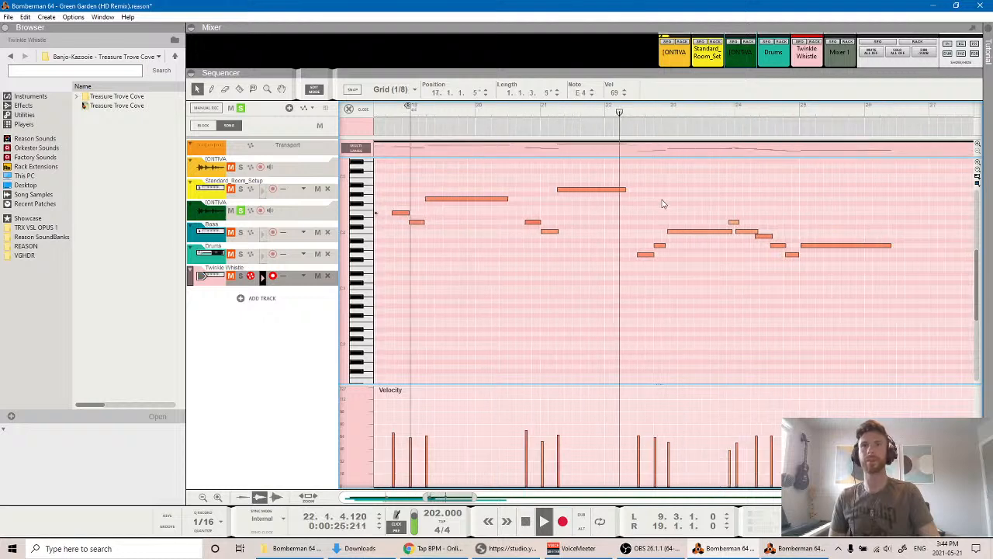
pyautogui.hscroll(1, 682, 256)
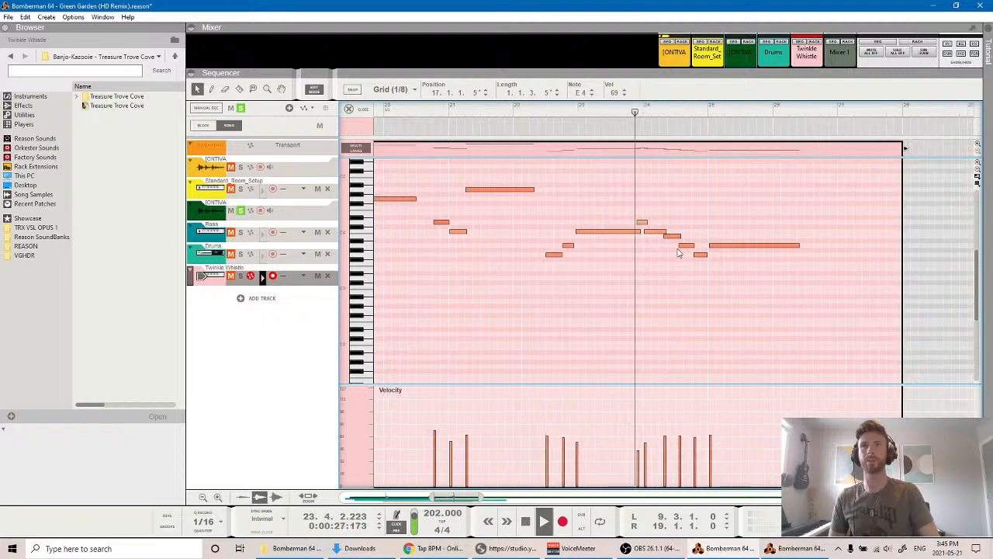
pyautogui.click(642, 223)
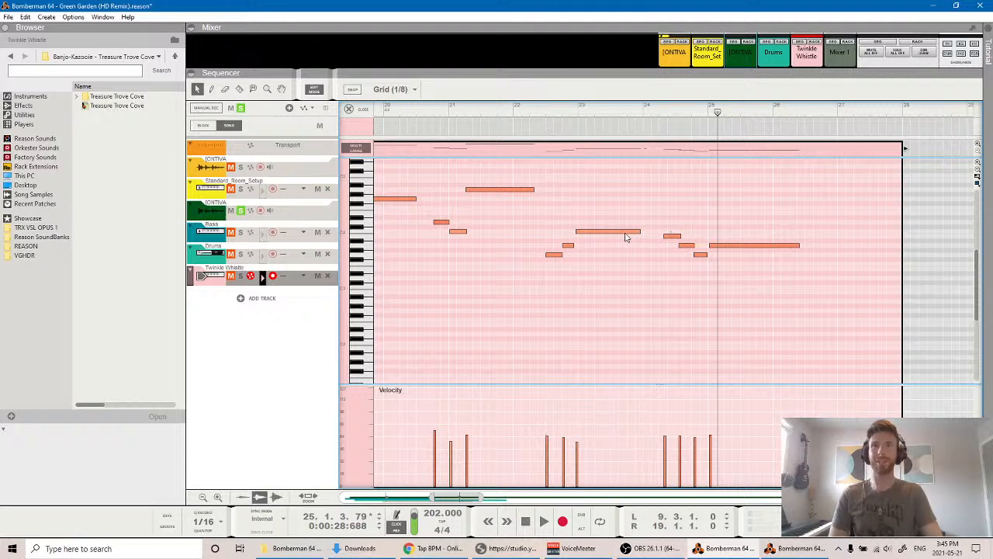
pyautogui.click(626, 232)
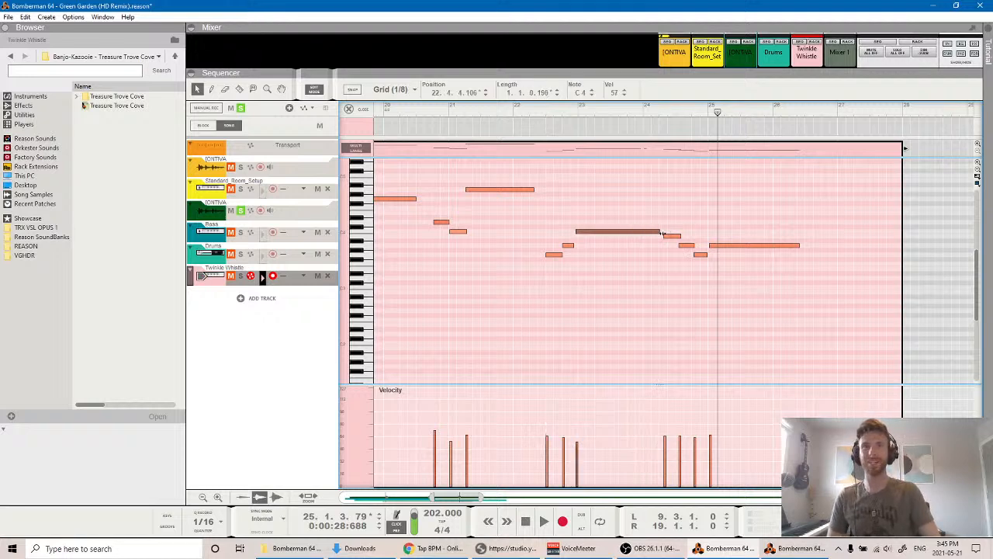
# Play the soloed reference track from about bar 22 to check the closing phrase of the melody.
pyautogui.moveTo(551, 117); pyautogui.dragTo(541, 117)
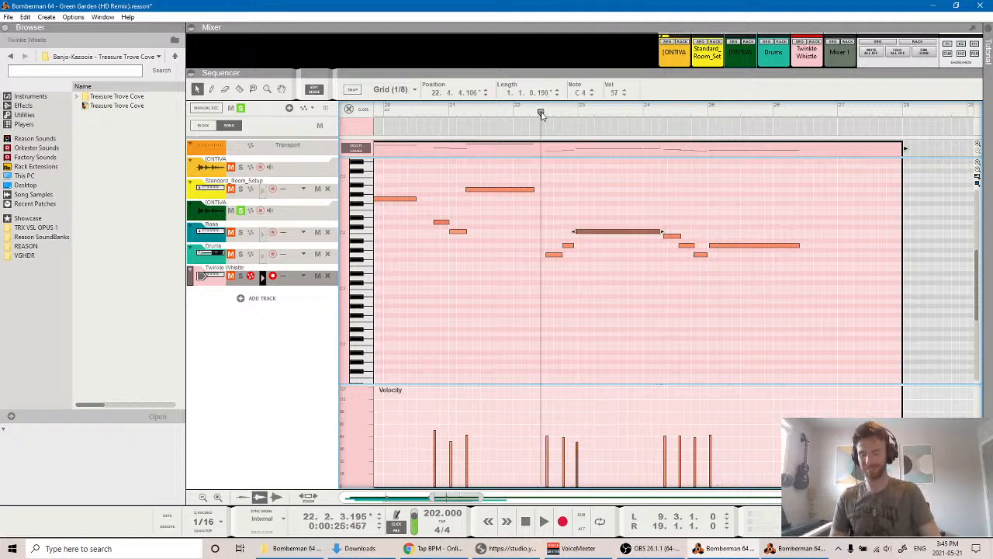
pyautogui.press('space')
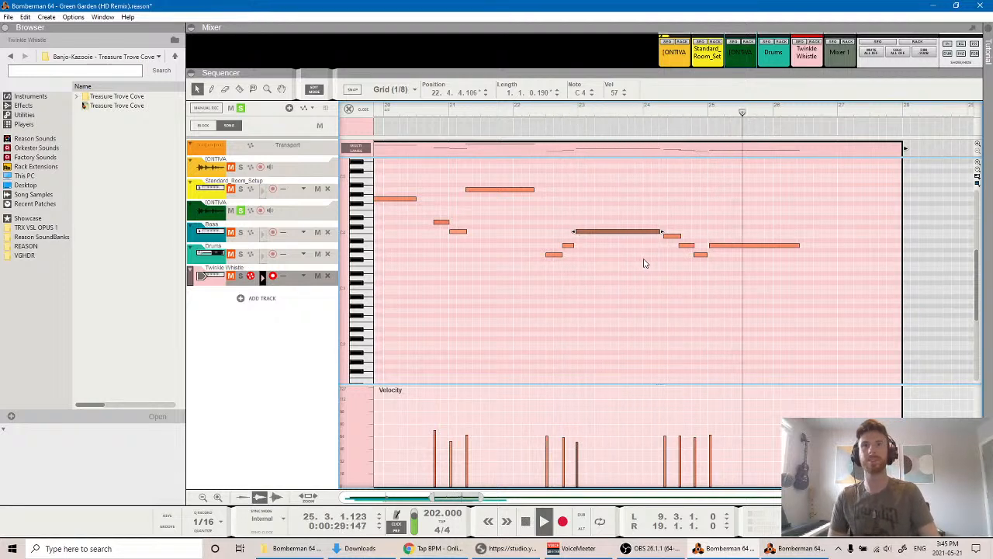
pyautogui.press('space')
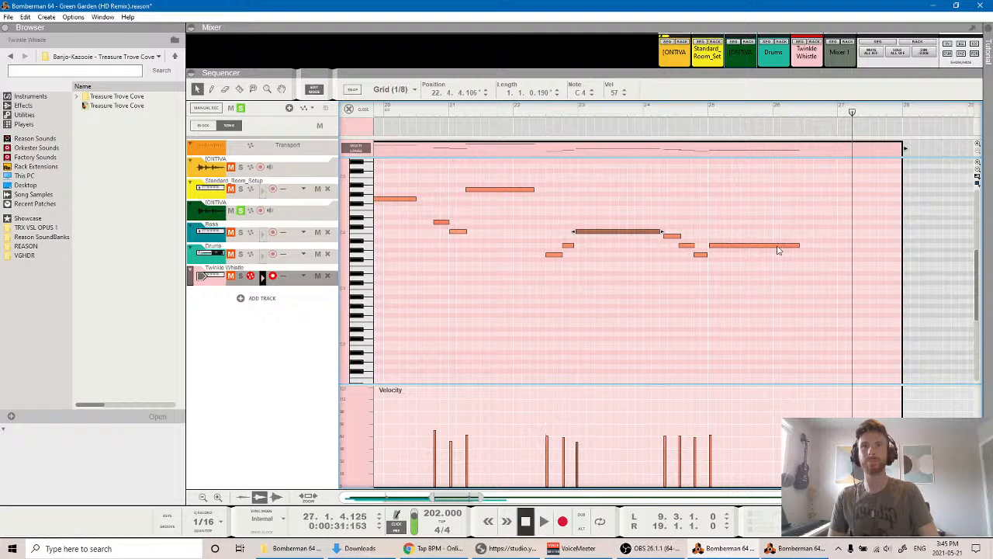
# Clear the reference track's solo and the other tracks' mutes, and play the whistle melody with the arrangement from around bar 10.
pyautogui.click(241, 211)
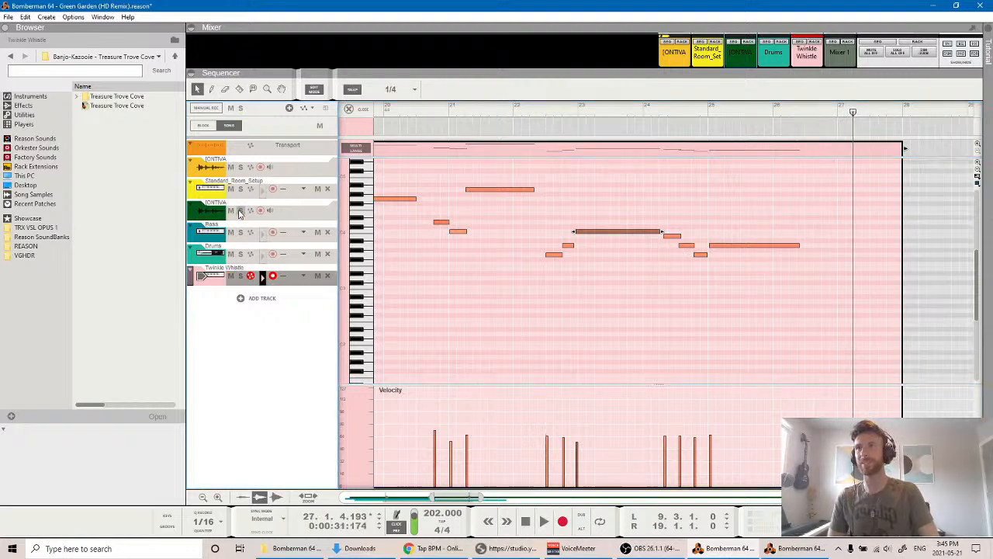
pyautogui.hscroll(-10, 532, 294)
pyautogui.hscroll(-2, 532, 294)
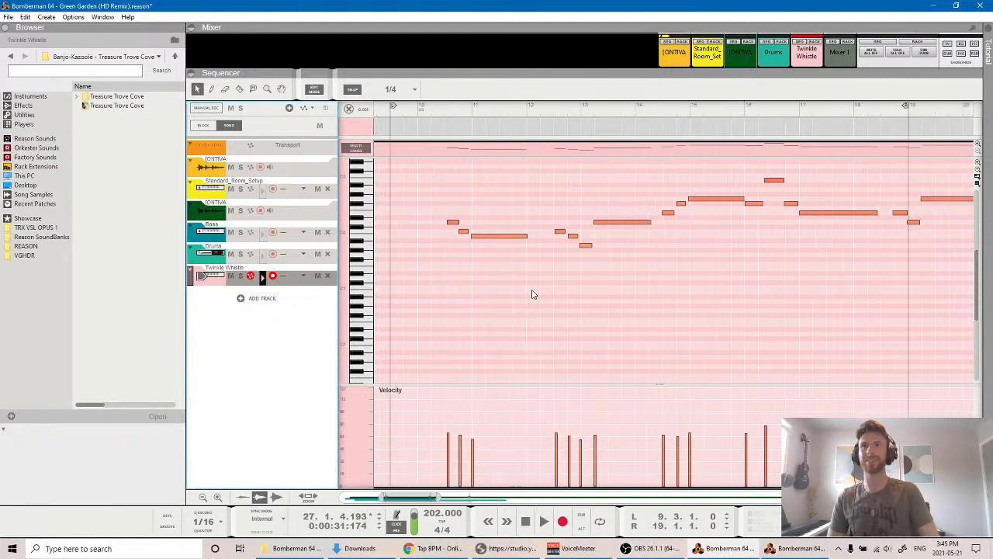
pyautogui.keyDown('ctrl'); pyautogui.scroll(-1, 532, 294); pyautogui.keyUp('ctrl')
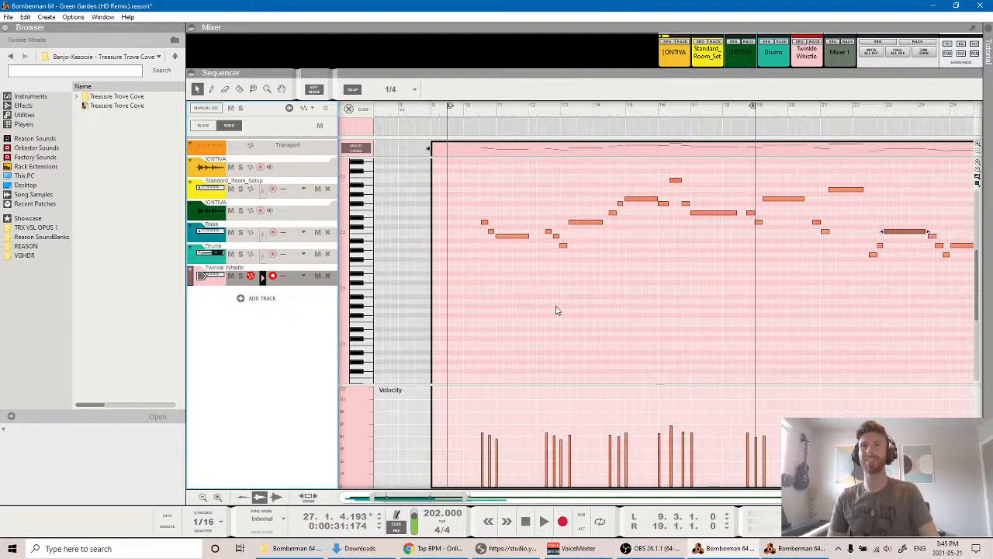
pyautogui.hscroll(2, 556, 310)
pyautogui.click(413, 107)
pyautogui.press('space')
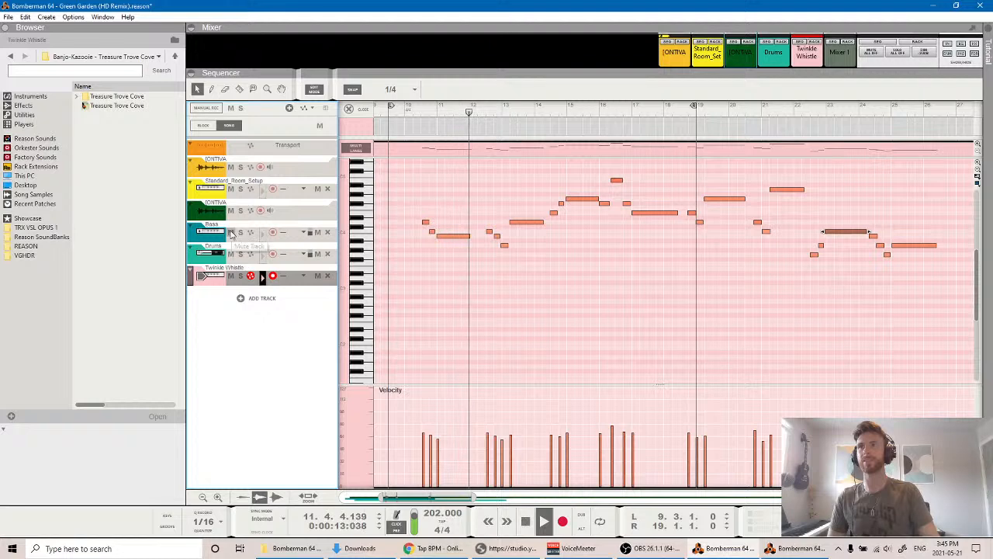
# Raise the two short notes leading into bar 23 to A3 and B3, and replay the phrase from bar 22.
pyautogui.click(464, 237)
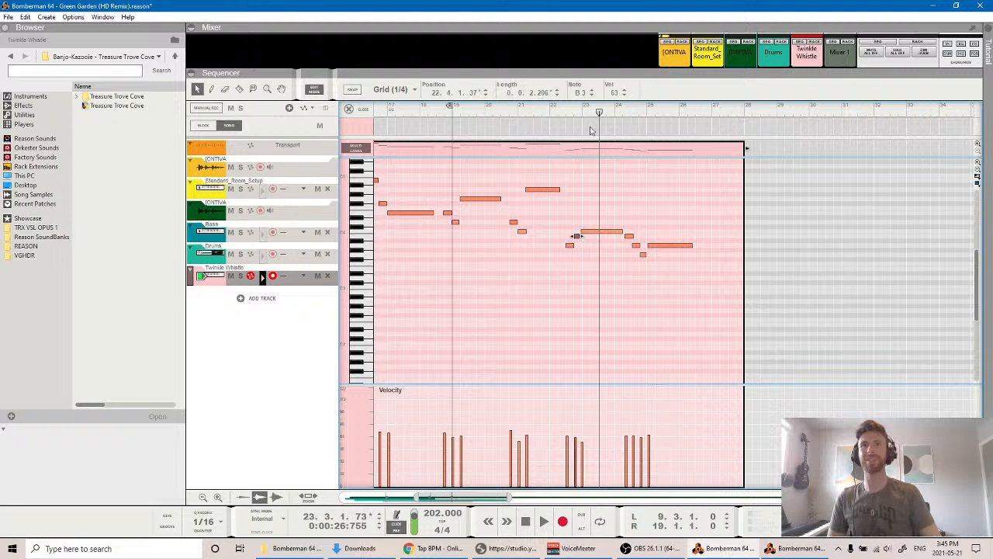
pyautogui.click(569, 111)
pyautogui.click(565, 109)
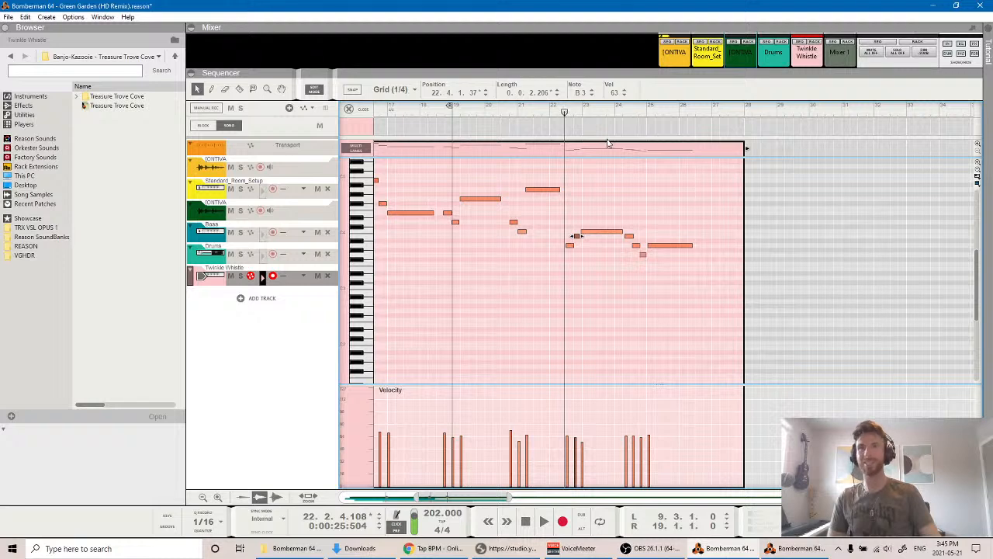
pyautogui.press('space')
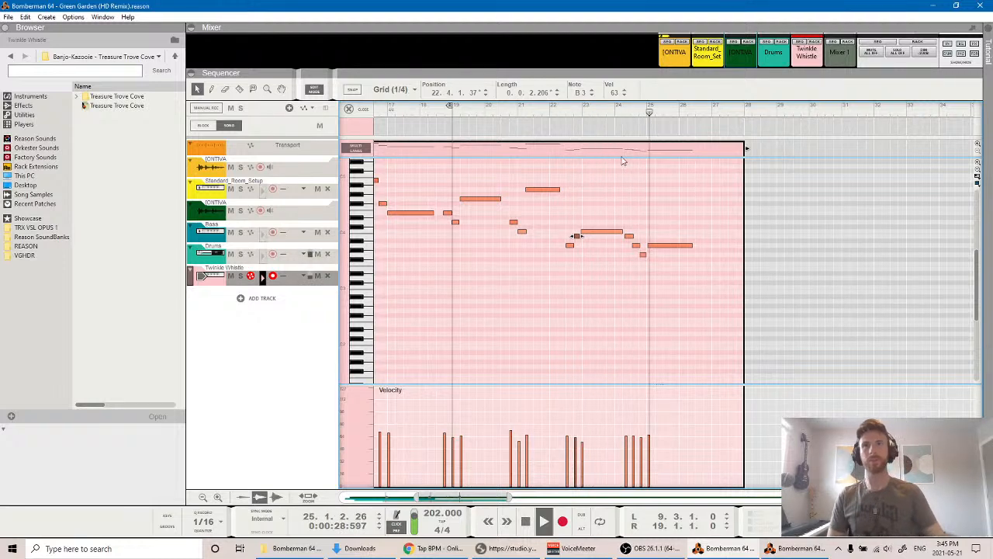
pyautogui.press('space')
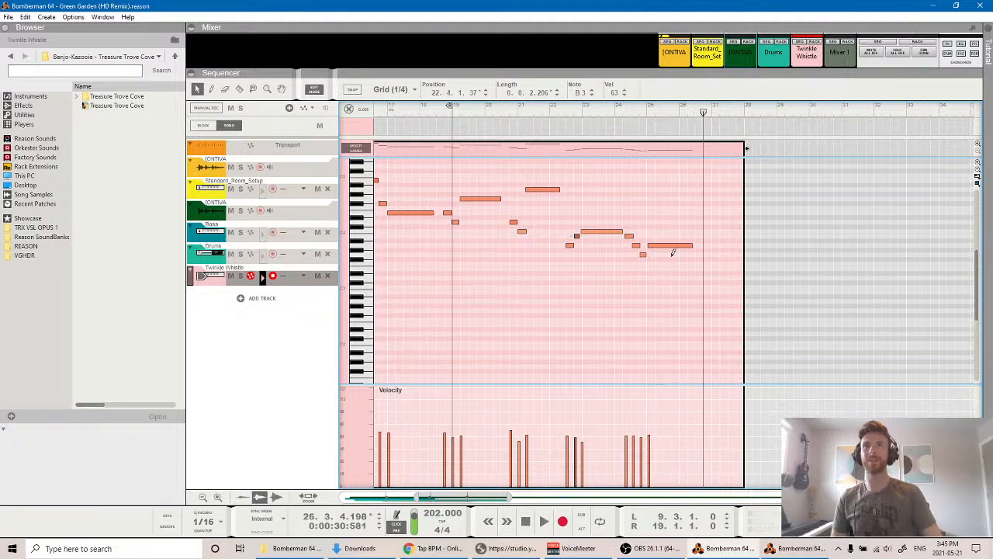
# Nudge the short G3 and B3 notes in bar 24 and the long A3 note at bar 25 slightly earlier, checking by playback.
pyautogui.scroll(3, 652, 266)
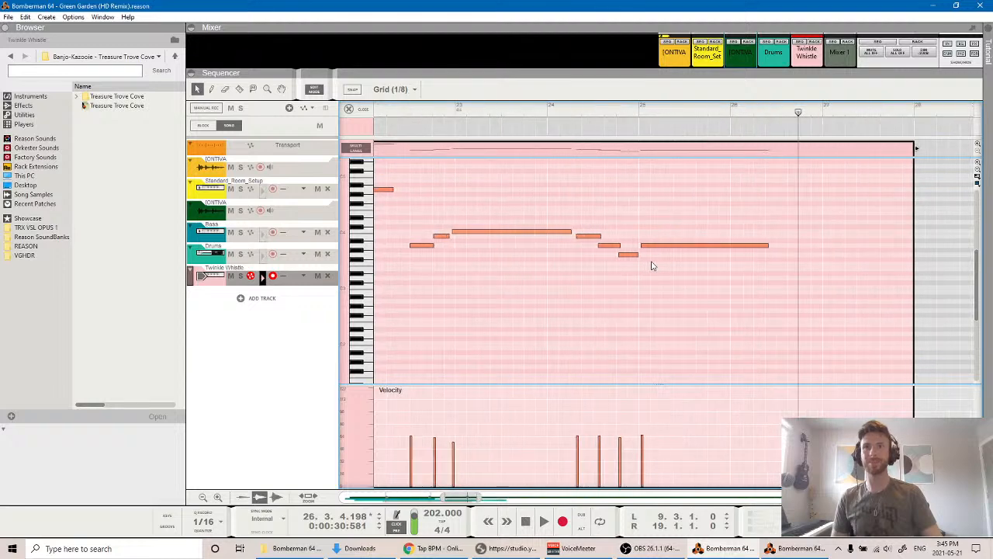
pyautogui.moveTo(622, 260); pyautogui.dragTo(620, 263)
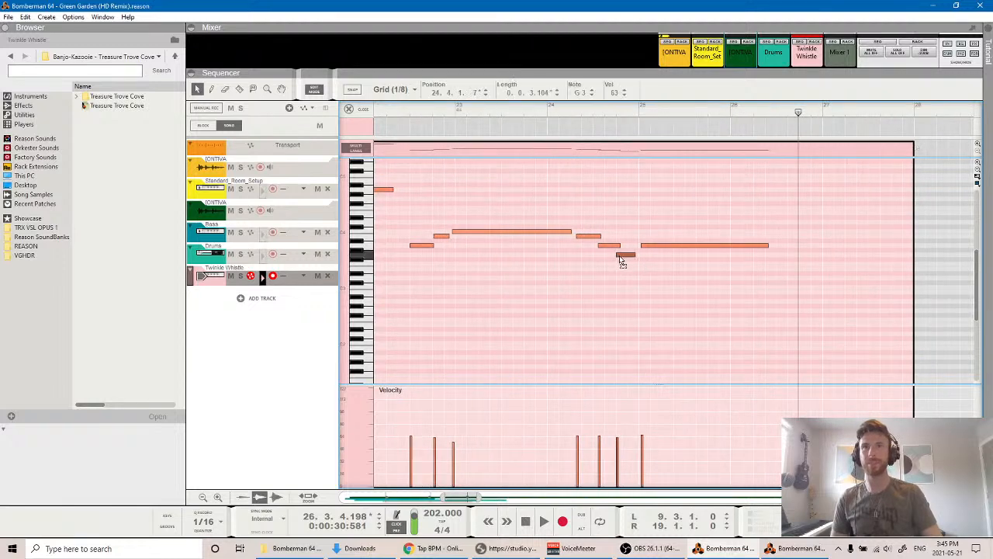
pyautogui.click(571, 122)
pyautogui.press('space')
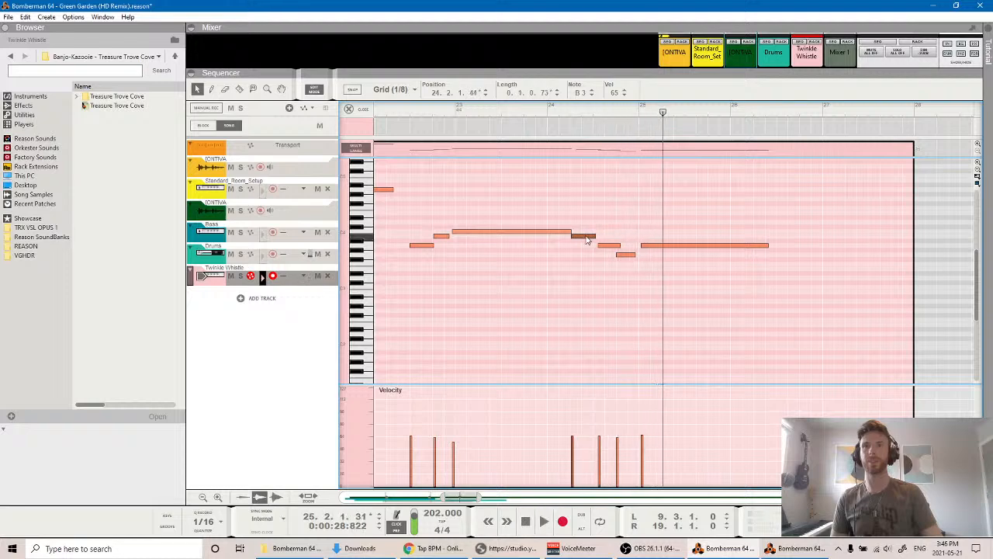
pyautogui.click(555, 110)
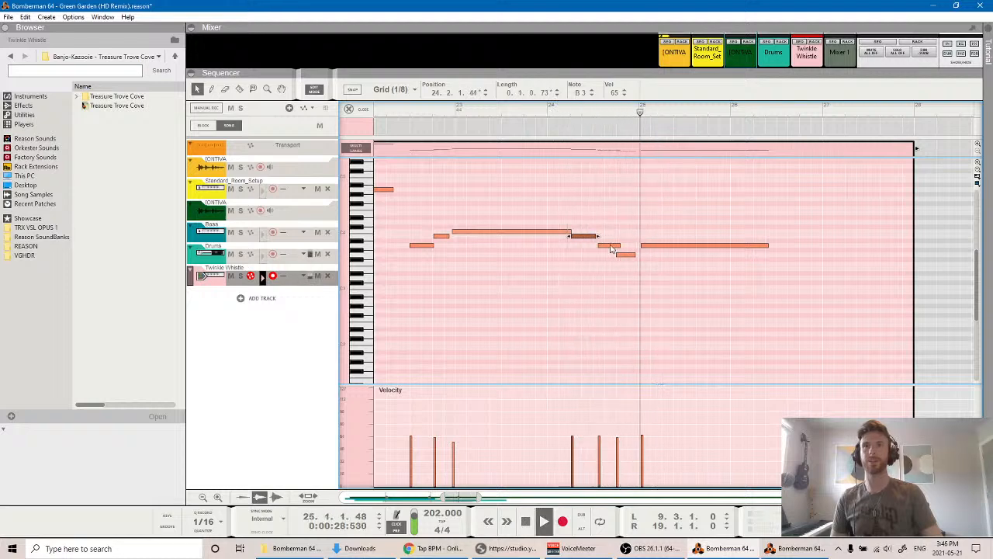
pyautogui.press('space')
pyautogui.moveTo(650, 246); pyautogui.dragTo(647, 249)
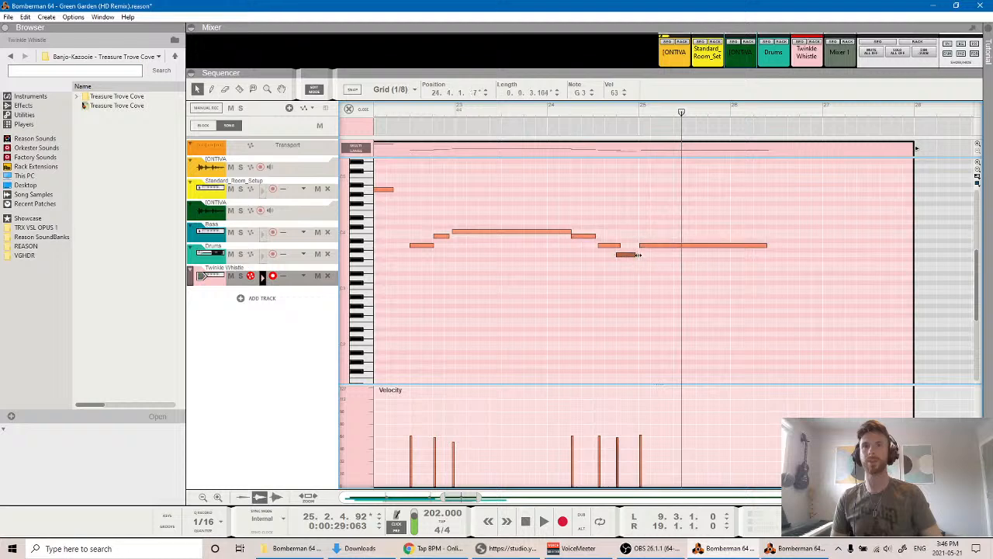
# Lengthen the short G3 and A3 notes in bar 24 to nearly one beat each, replaying the phrase to check.
pyautogui.click(424, 113)
pyautogui.press('space')
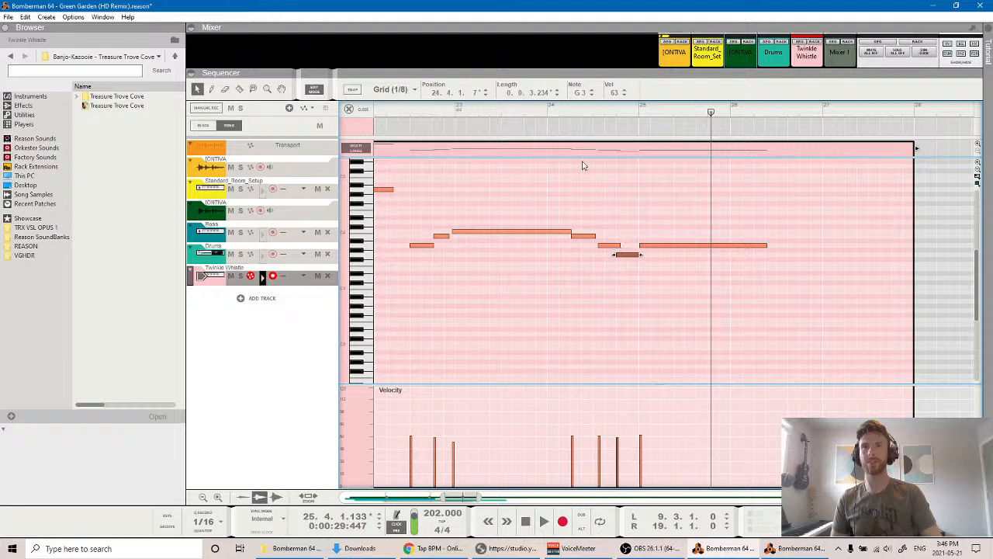
pyautogui.click(551, 113)
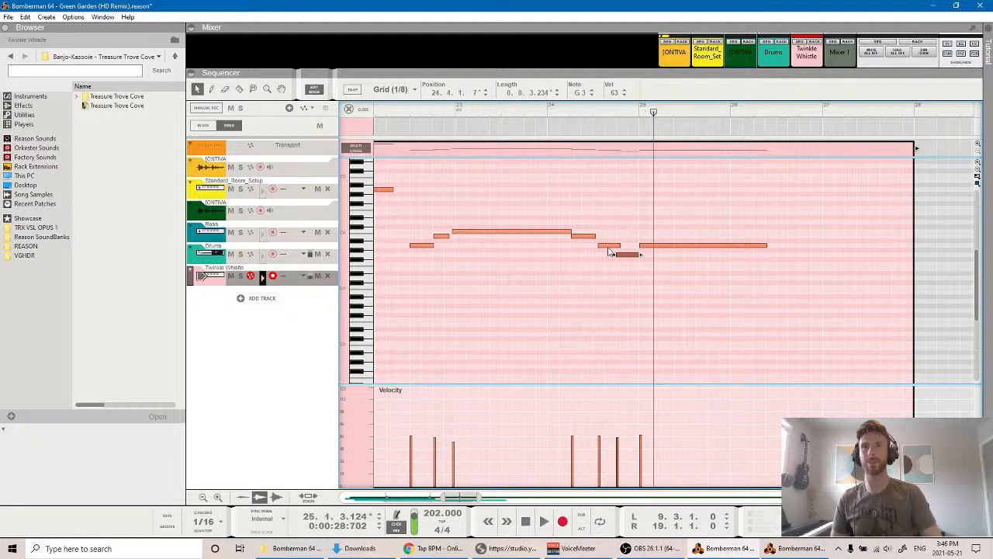
pyautogui.click(569, 113)
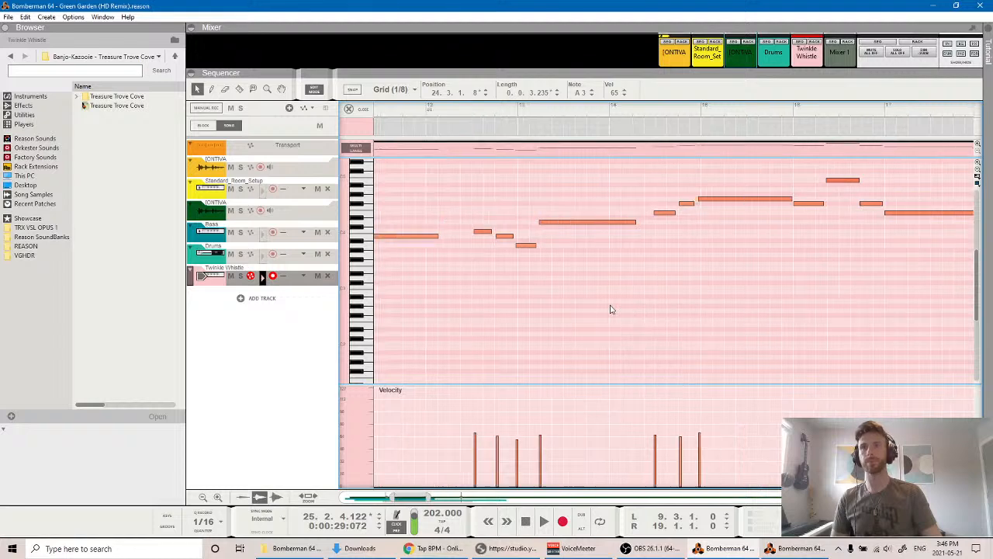
# Replay from bar 10 and nudge the long G4 note before bar 15 and the short A3 note before bar 13 slightly later.
pyautogui.hscroll(-5, 611, 310)
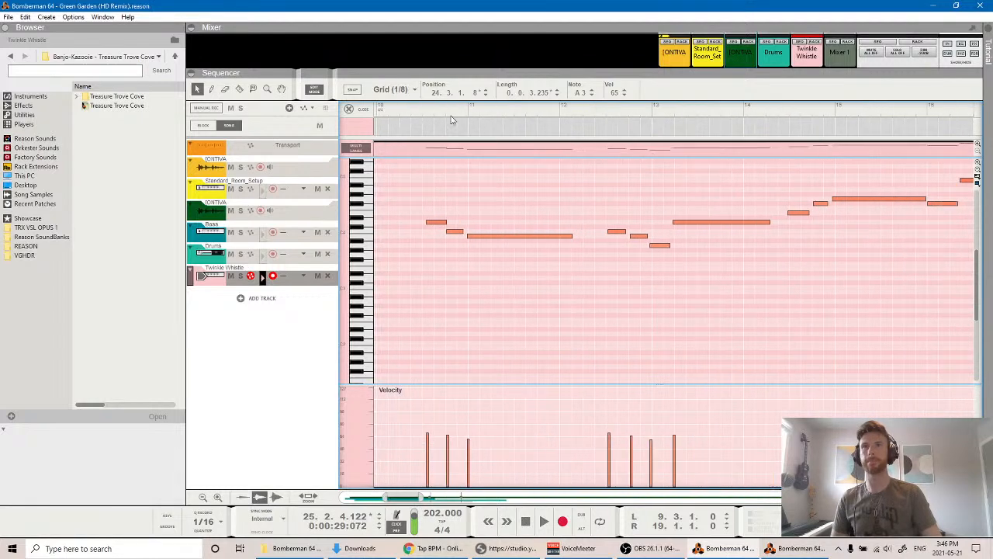
pyautogui.click(418, 111)
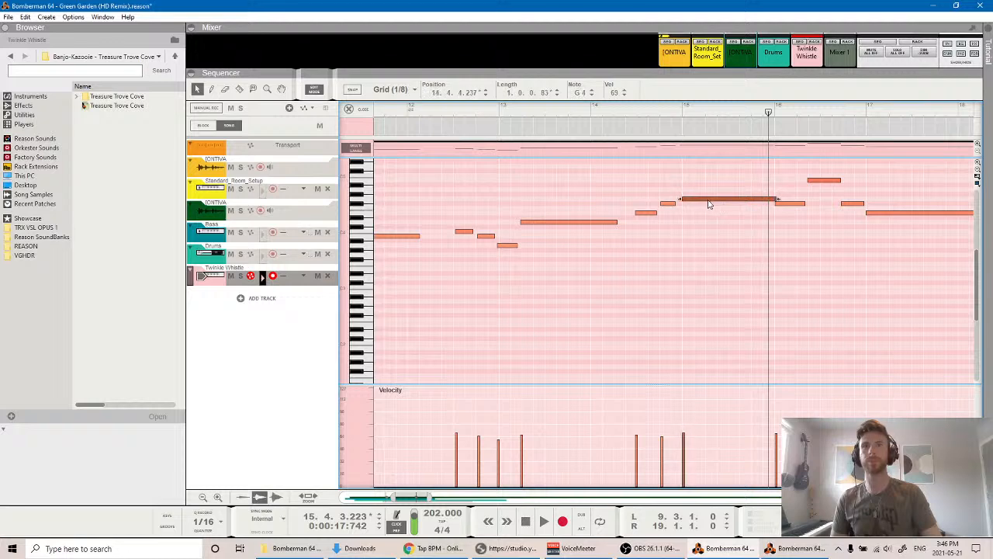
pyautogui.hscroll(-3, 600, 268)
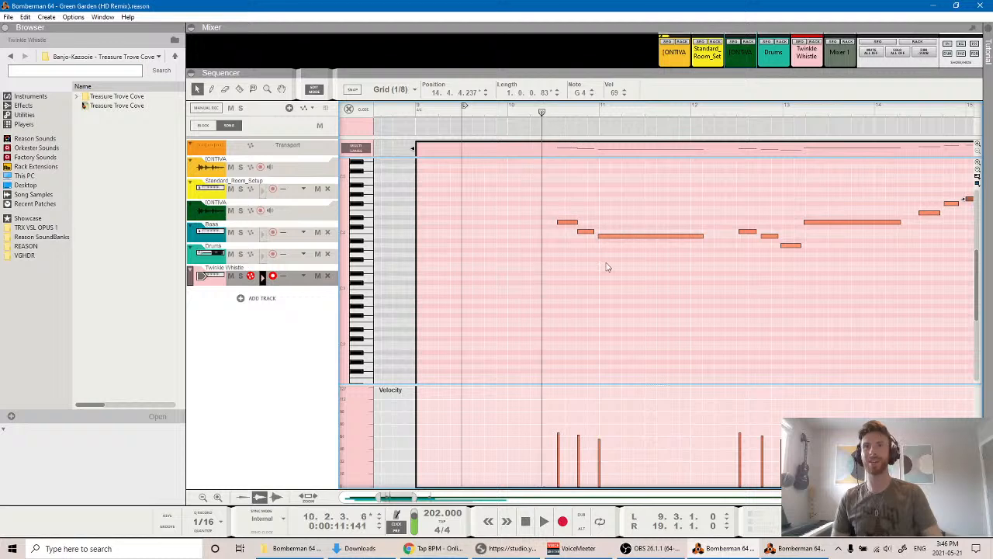
pyautogui.press('space')
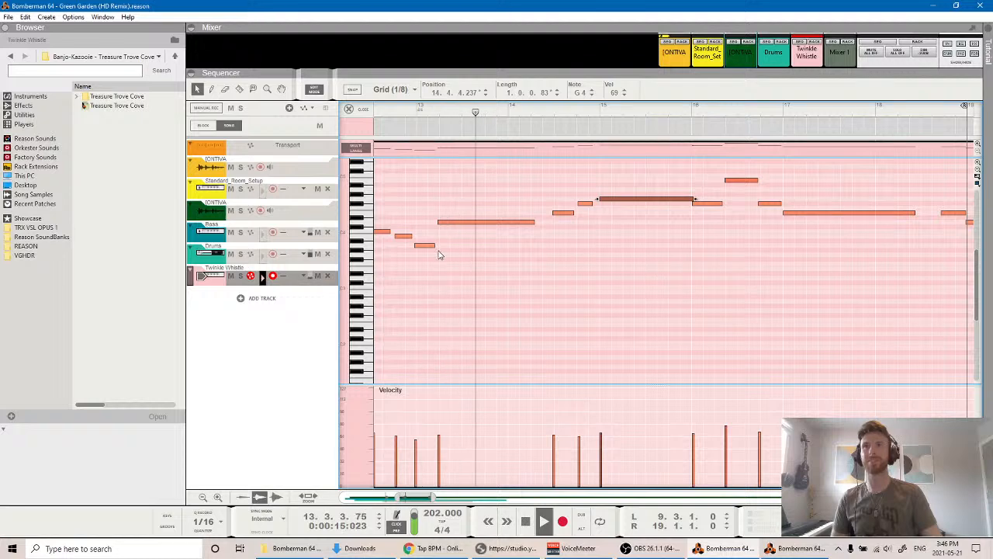
pyautogui.click(431, 247)
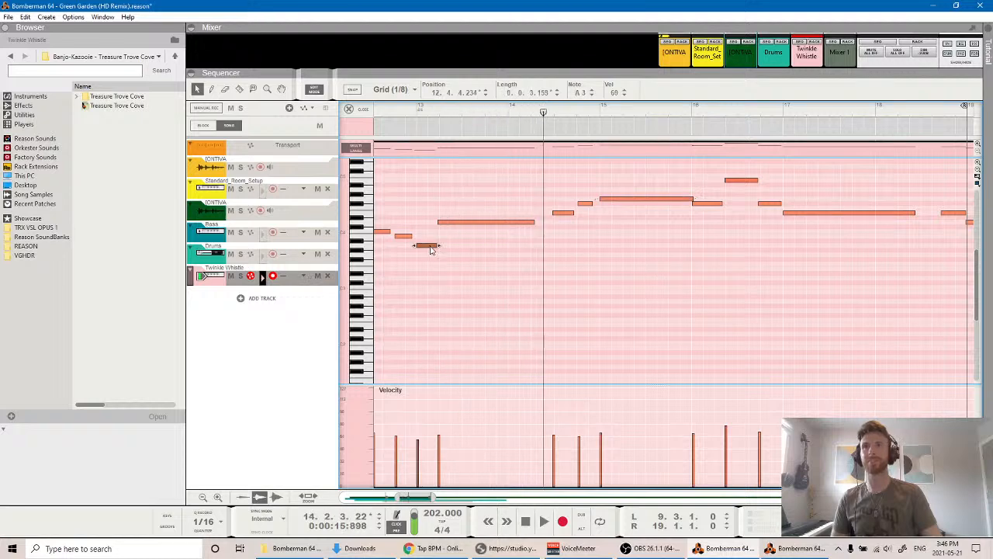
# Lengthen the short C4 note late in bar 10 to 0.0.3.93 and replay from bar 10.
pyautogui.hscroll(-2, 411, 250)
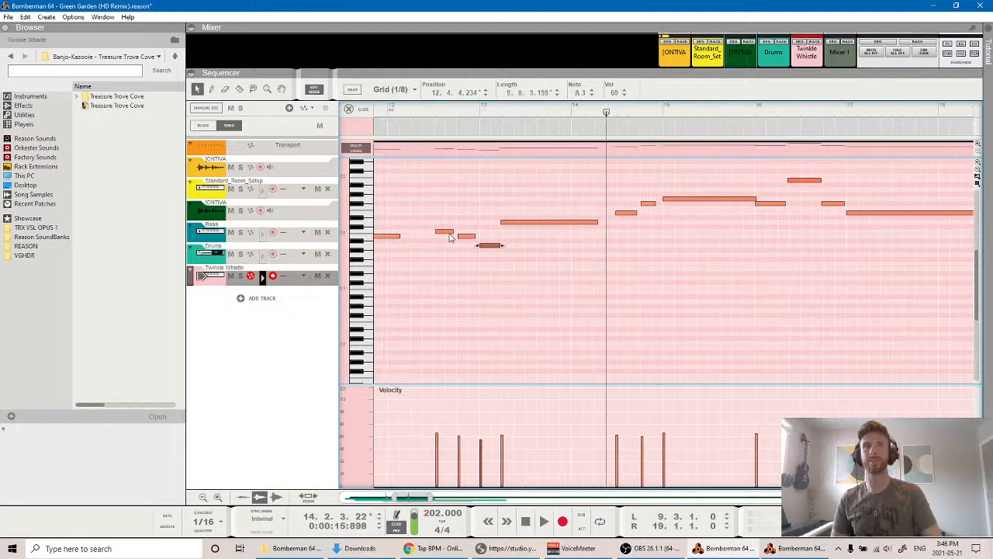
pyautogui.hscroll(-3, 556, 298)
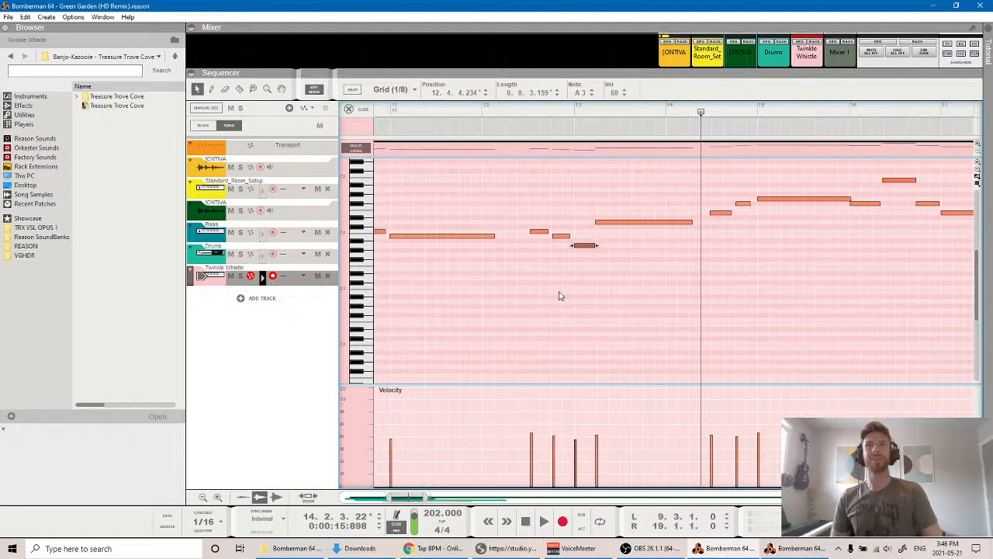
pyautogui.hscroll(-5, 559, 296)
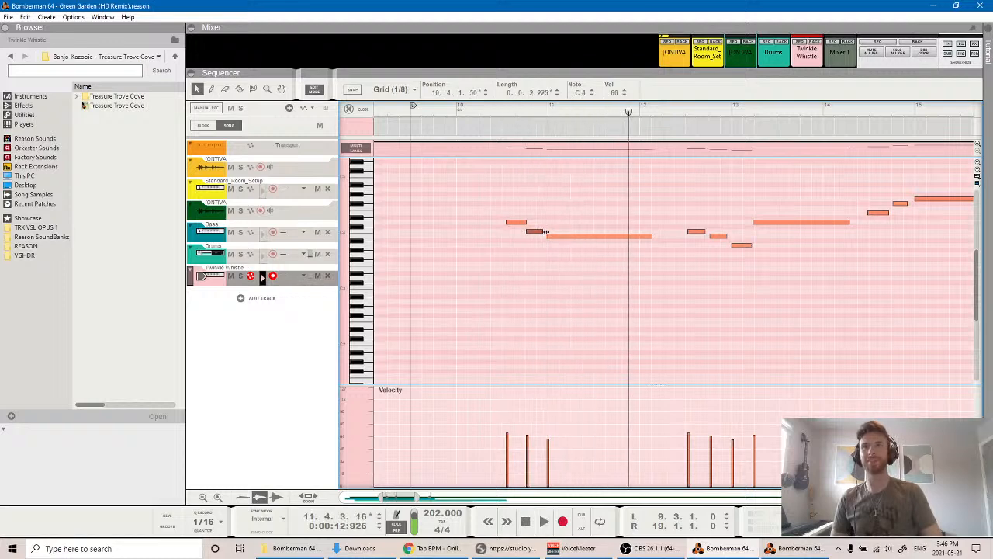
pyautogui.click(496, 112)
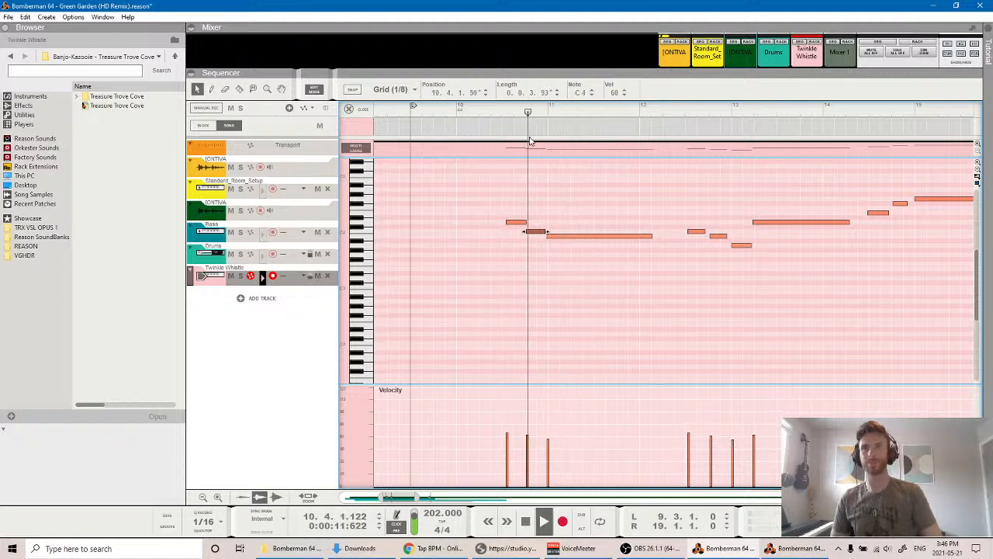
pyautogui.press('space')
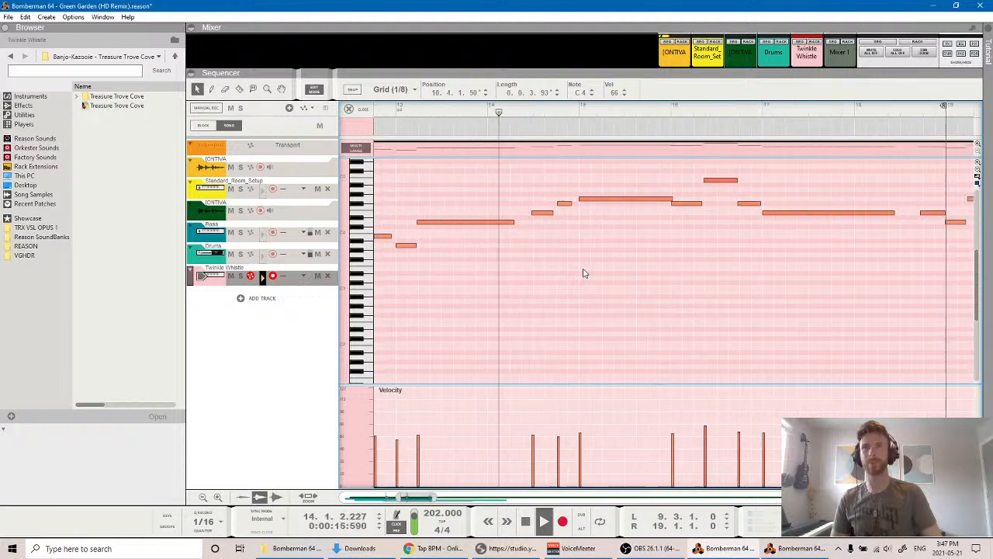
# Lengthen the short F#4 note late in bar 14 to 0.0.3.164, replaying from bar 14 to check.
pyautogui.press('space')
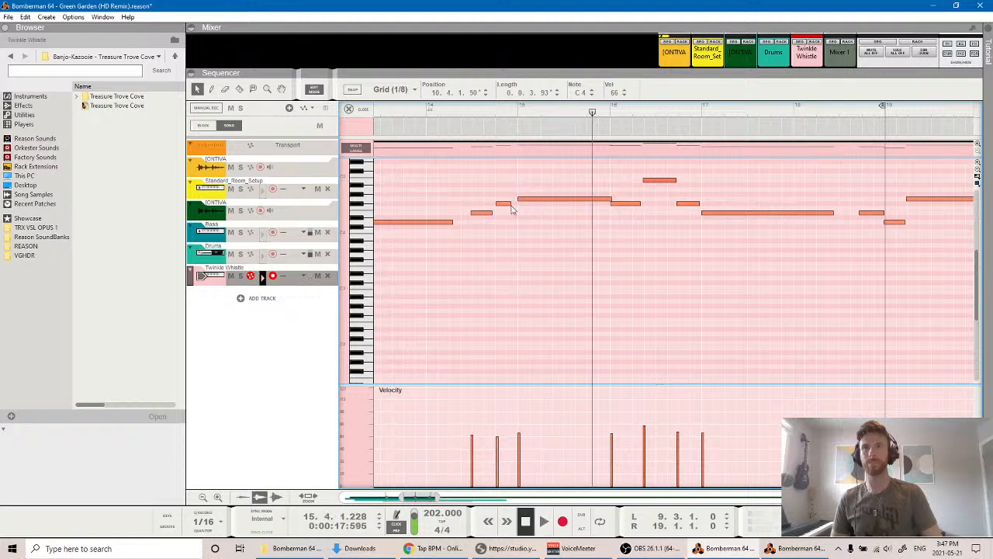
pyautogui.click(510, 204)
pyautogui.press('space')
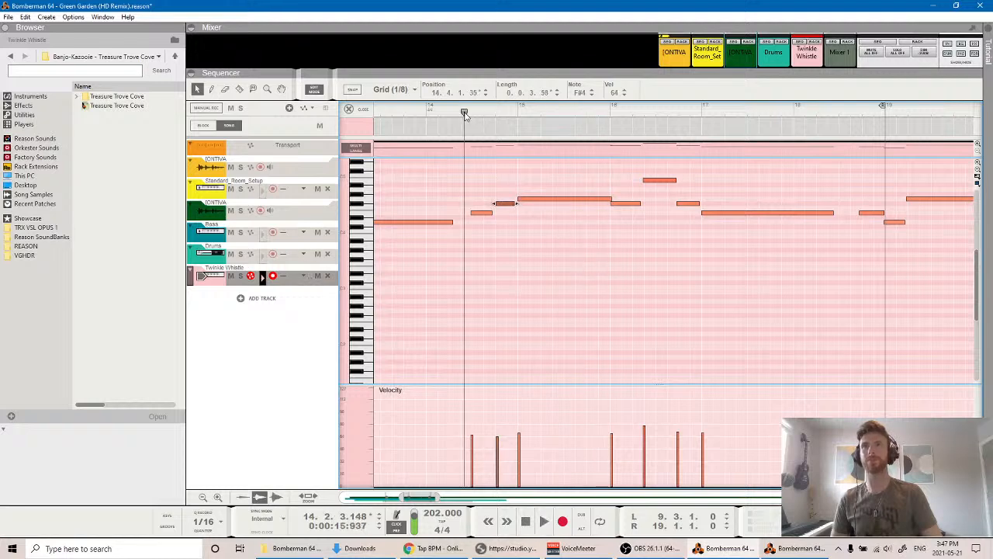
pyautogui.press('space')
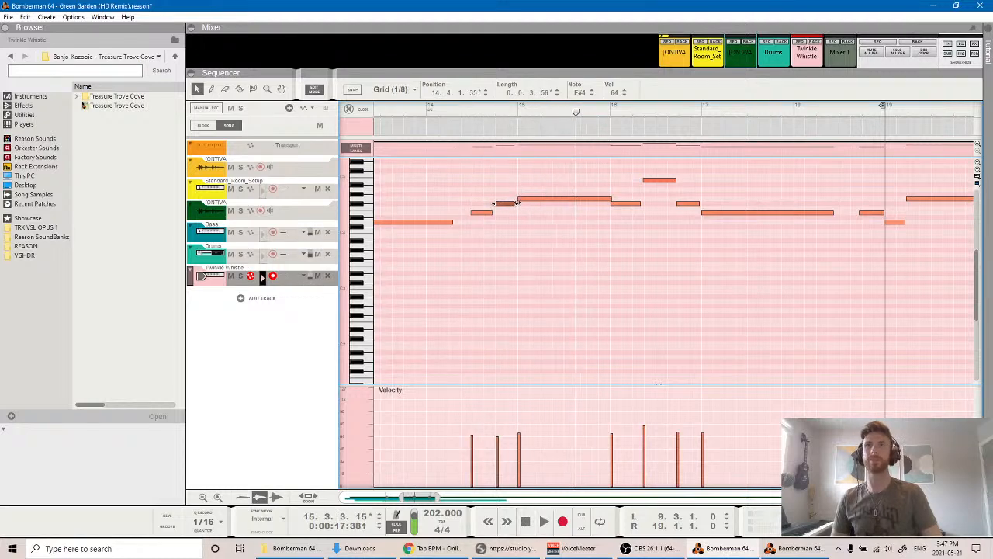
pyautogui.press('space')
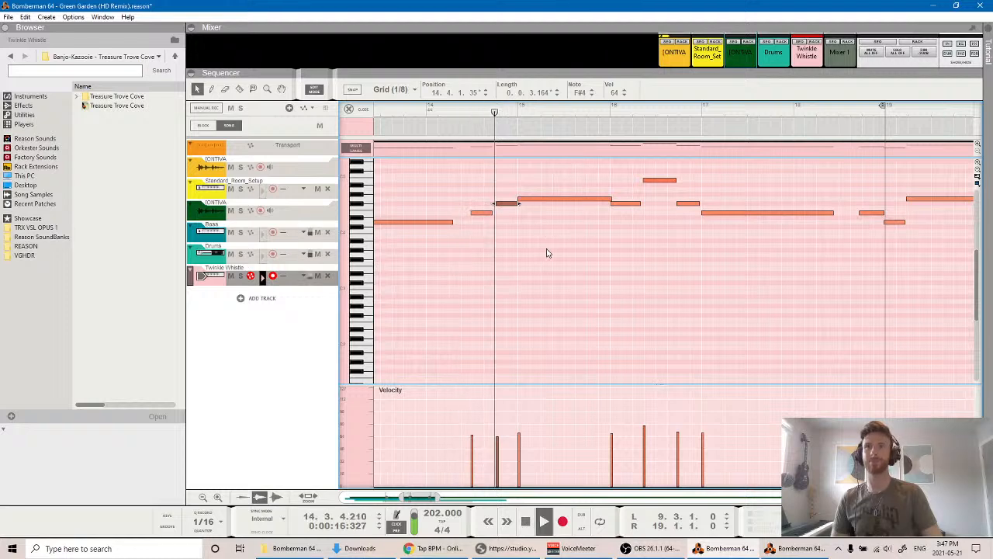
# Shorten the long G4 note starting just before bar 15 to 0.3.3.171 and replay from bar 14.
pyautogui.hscroll(1, 598, 254)
pyautogui.hscroll(1, 599, 254)
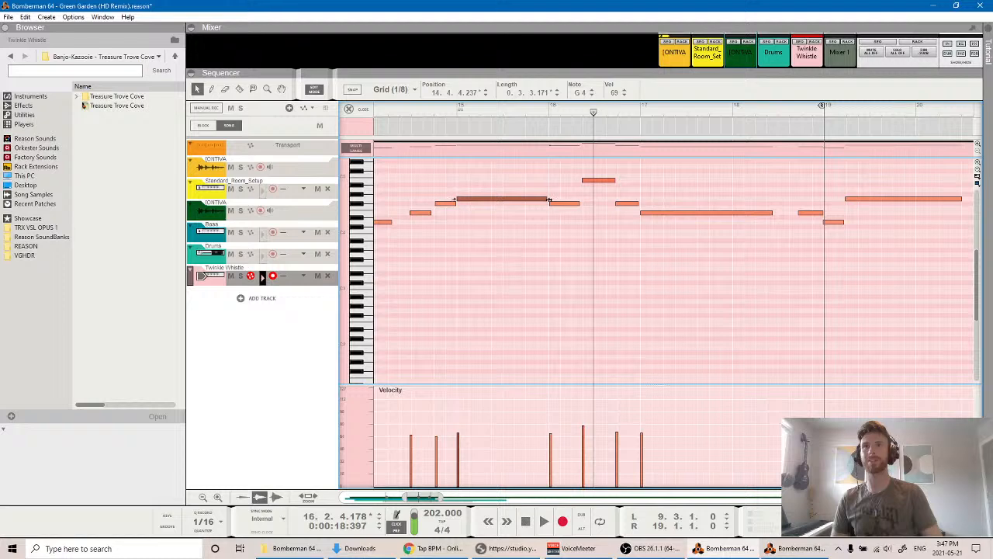
pyautogui.click(419, 116)
pyautogui.press('space')
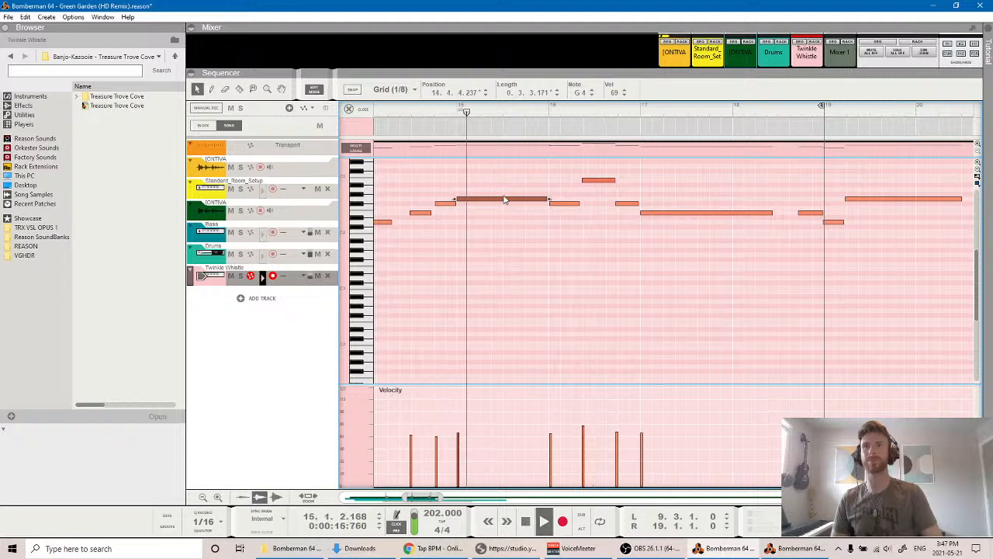
# Shorten the short F#4 note late in bar 14 to 0.0.3.99 and replay from bar 14.
pyautogui.click(456, 203)
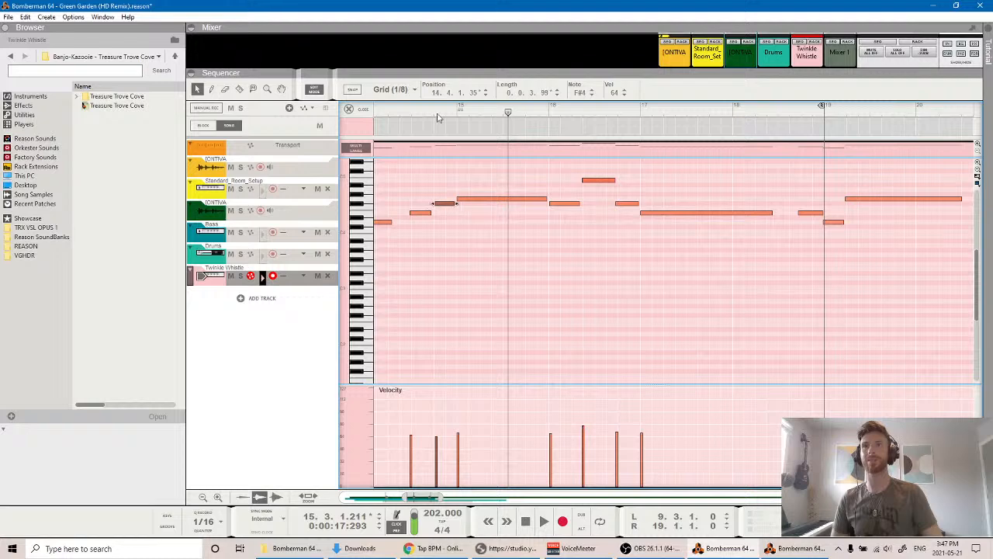
pyautogui.click(410, 115)
pyautogui.press('space')
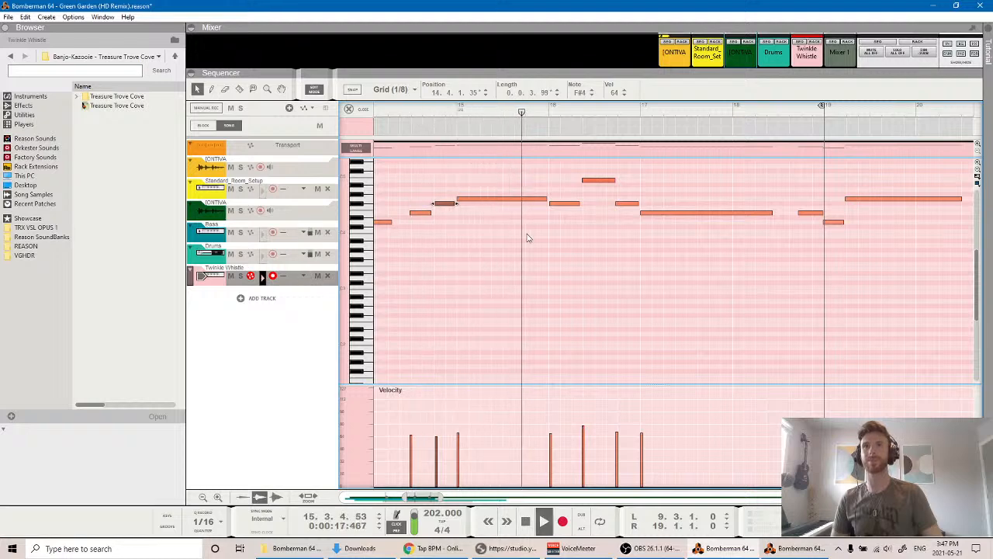
# Shorten the long G4 note starting just before bar 15 to 0.3.3.89, then solo the dark green original audio track and play from bar 14.
pyautogui.click(547, 199)
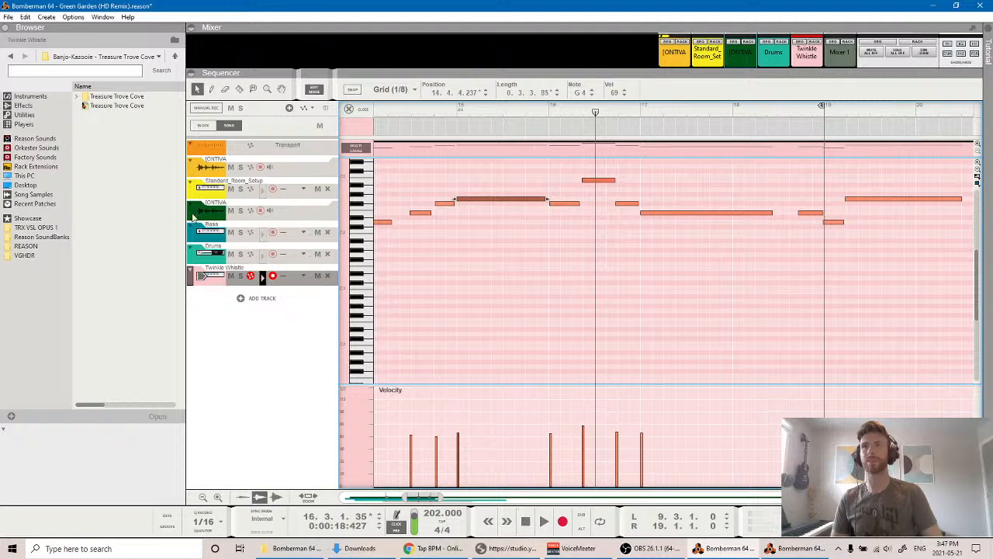
pyautogui.click(241, 210)
pyautogui.click(409, 115)
pyautogui.press('space')
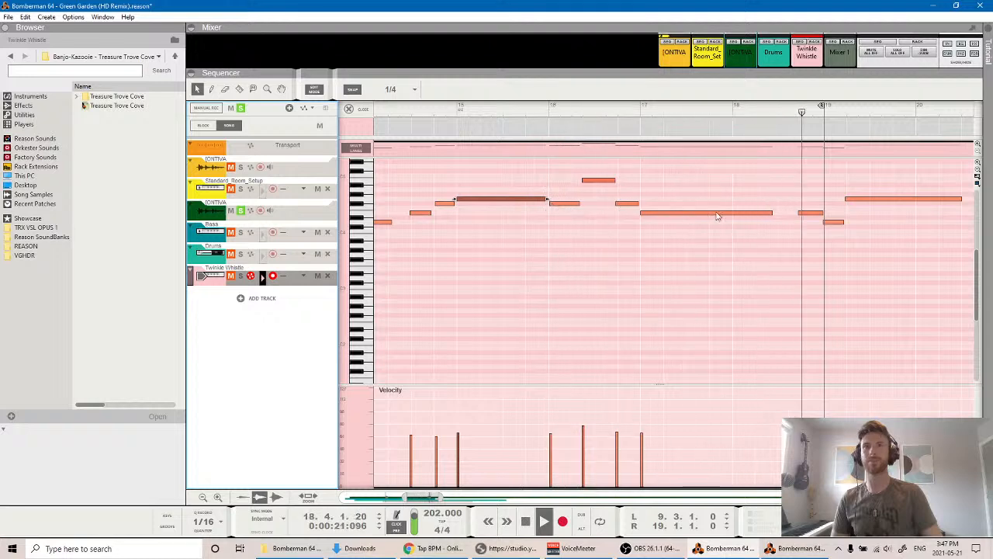
# Select the long E4 note at bar 17 and listen to the soloed original from just before it through bar 26.
pyautogui.press('space')
pyautogui.click(772, 213)
pyautogui.click(634, 111)
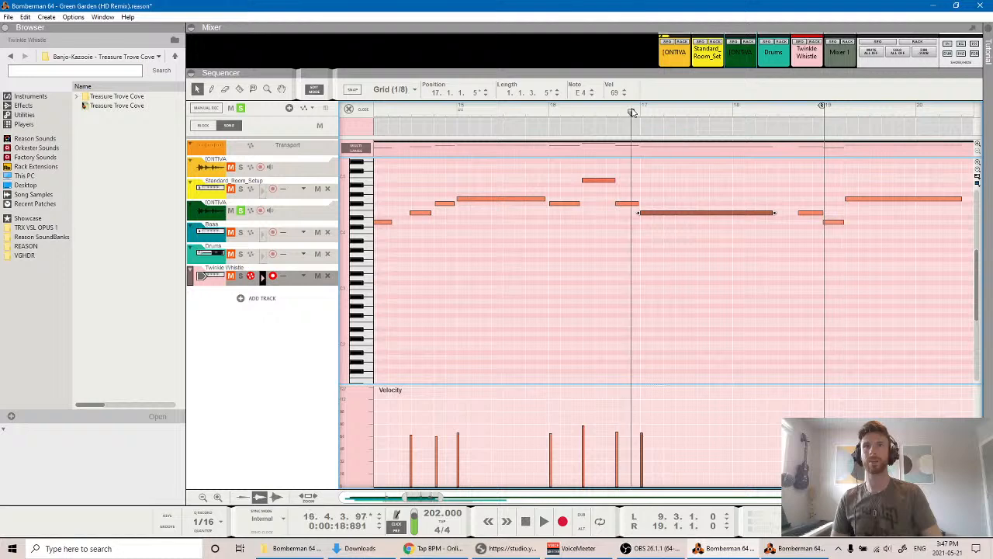
pyautogui.press('space')
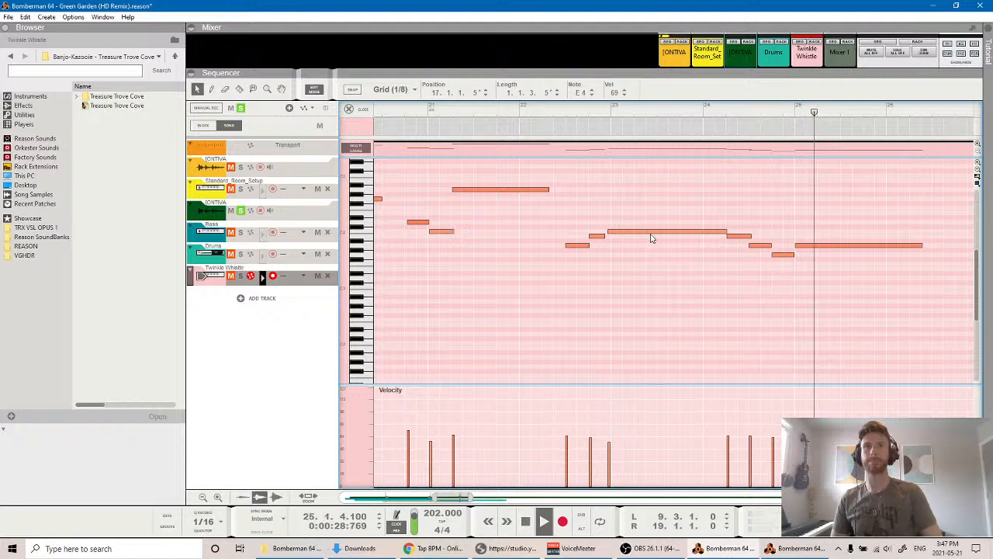
pyautogui.press('space')
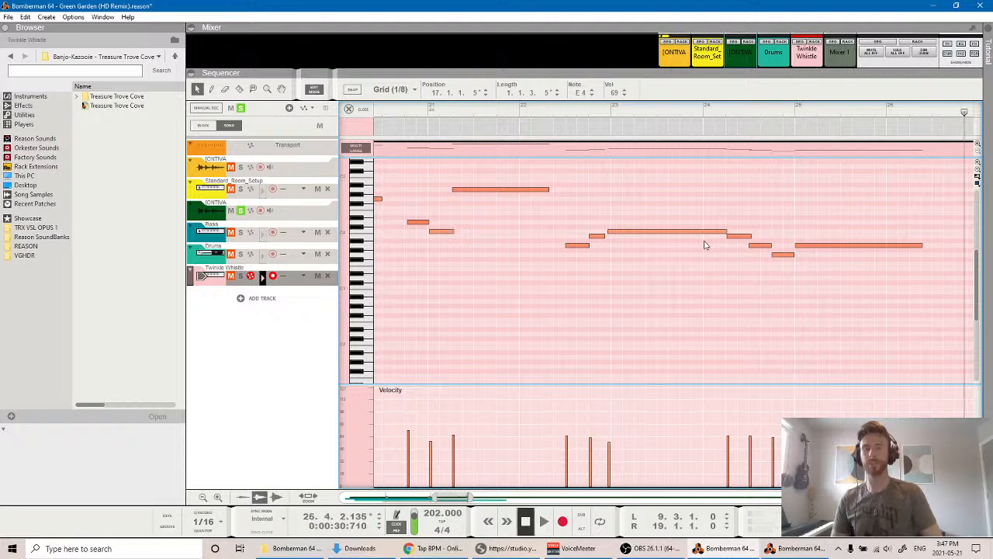
# Unsolo and mute the dark green original audio track, then play the whistle melody with the arrangement from bar 10.
pyautogui.hscroll(-9, 632, 248)
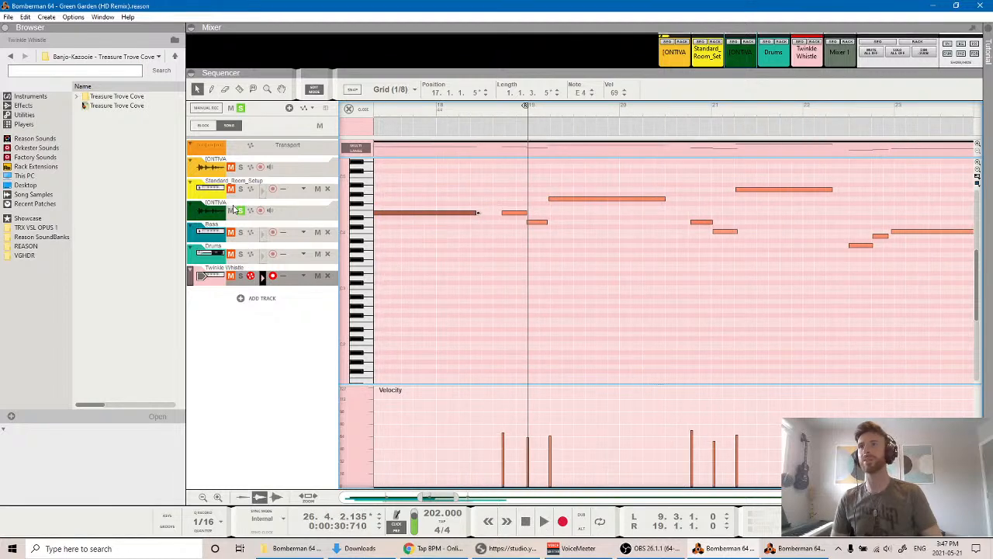
pyautogui.click(241, 210)
pyautogui.hscroll(-4, 528, 241)
pyautogui.click(230, 210)
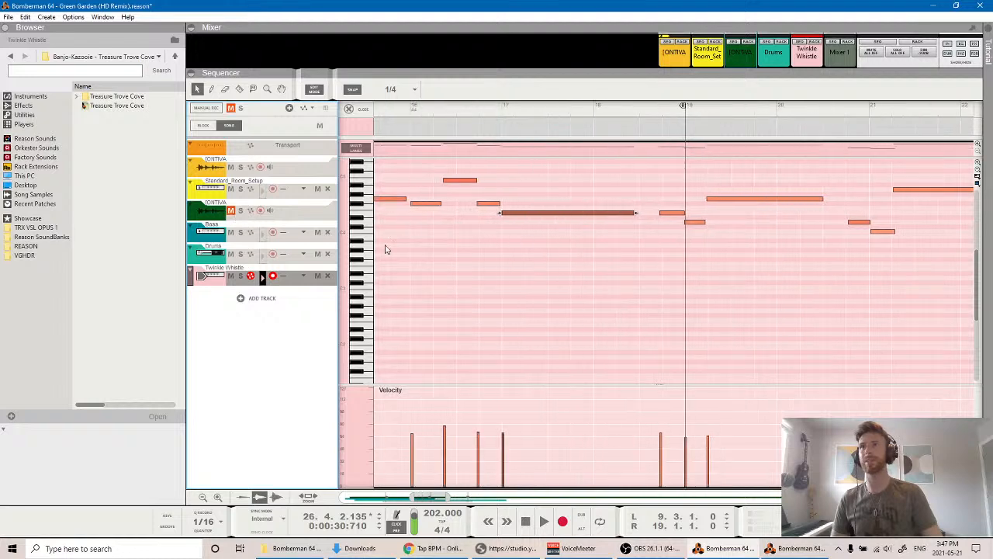
pyautogui.scroll(-2, 543, 256)
pyautogui.scroll(-1, 541, 255)
pyautogui.hscroll(-8, 538, 257)
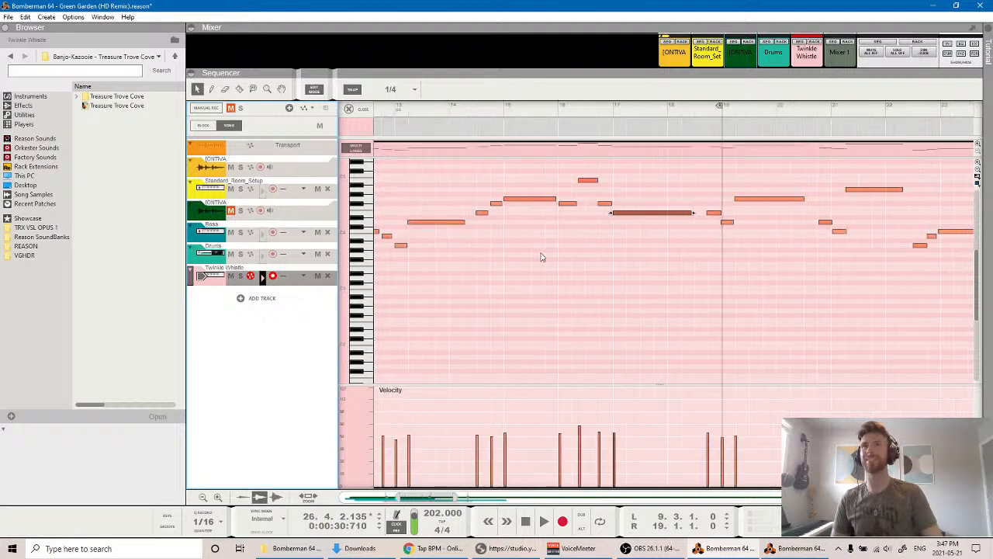
pyautogui.click(428, 112)
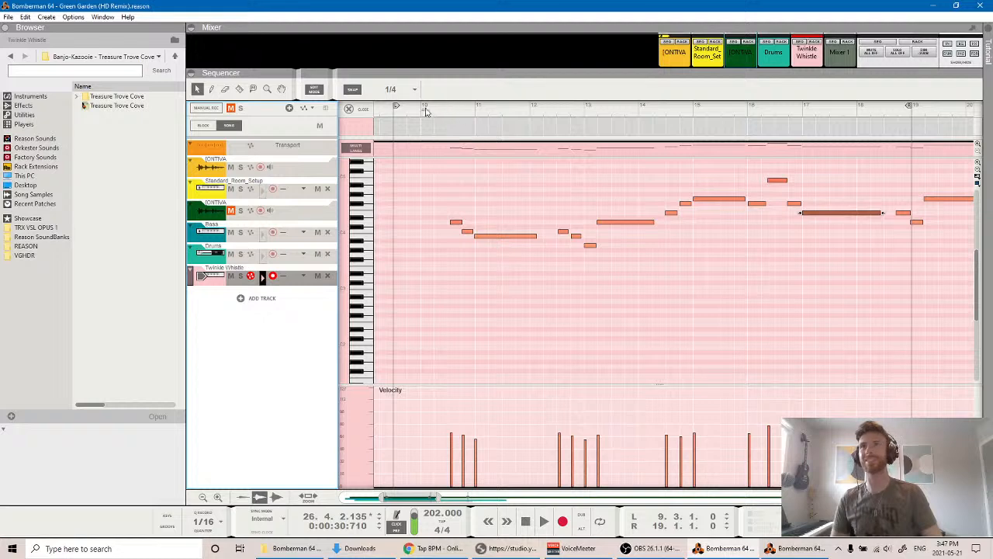
pyautogui.press('space')
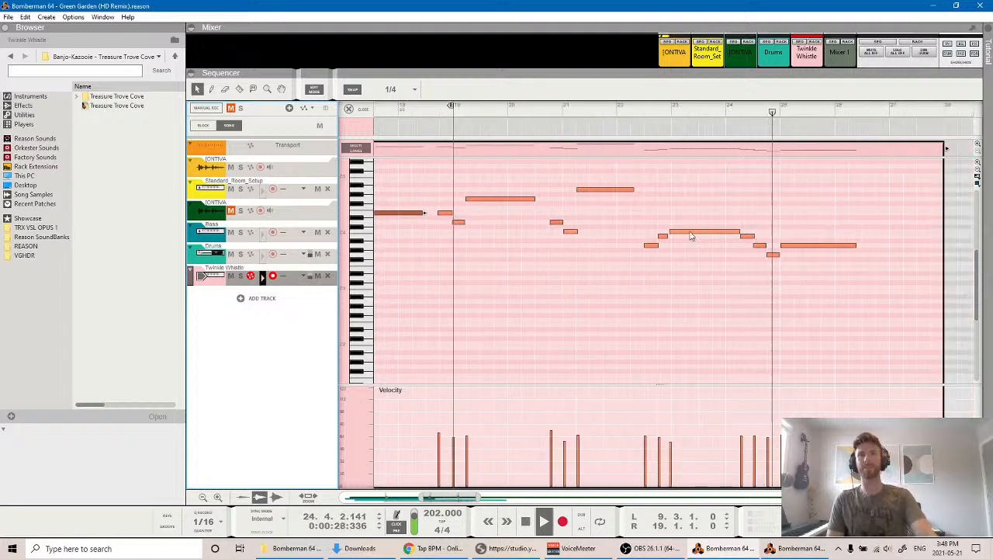
# Move the long C4 note near bar 23 to position 23.1.1.48, shorten it to 1.0.3.212 and replay from bar 22.
pyautogui.press('space')
pyautogui.click(691, 232)
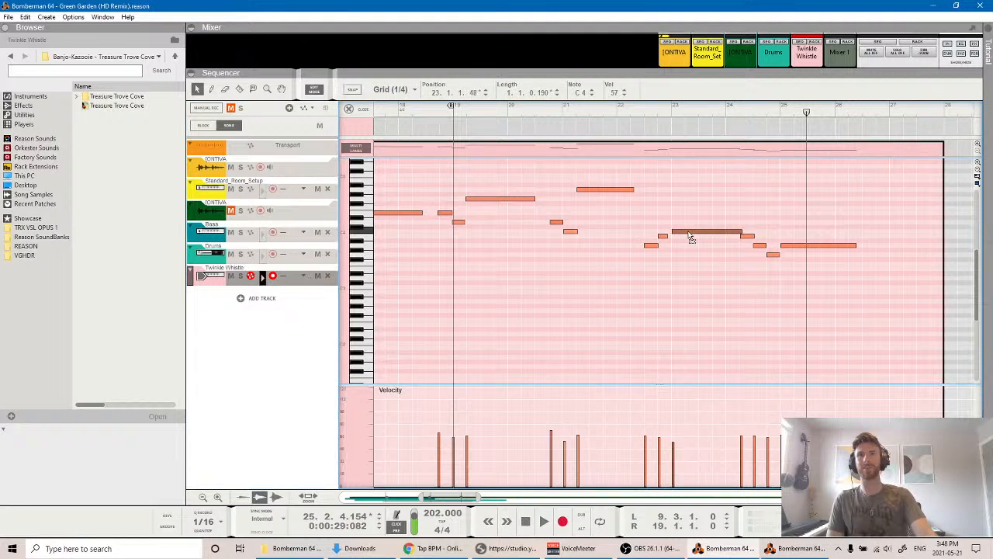
pyautogui.click(745, 215)
pyautogui.click(742, 231)
pyautogui.click(642, 116)
pyautogui.press('space')
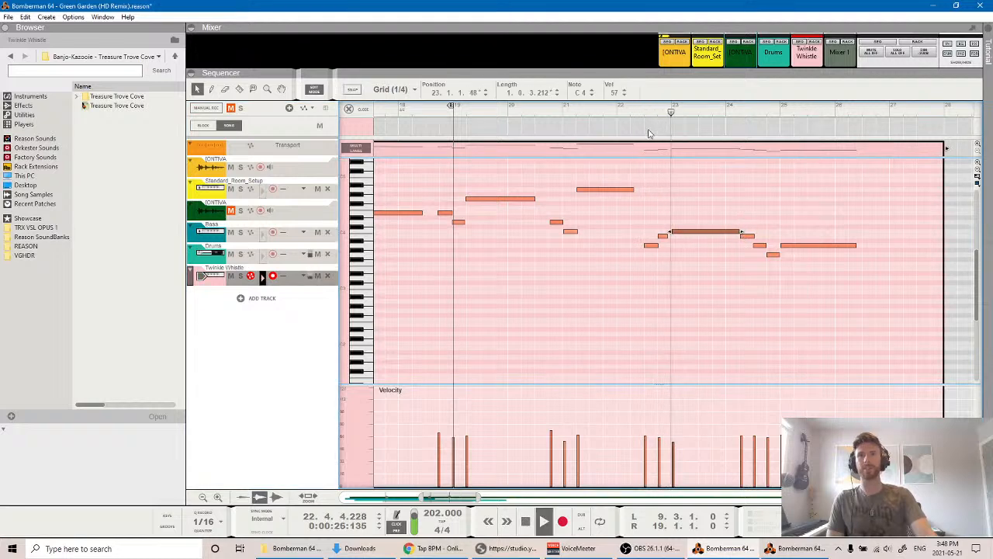
# Set the short B3 note late in bar 22 to 0.0.3.184 and the short G3 note late in bar 24 to 0.0.3.124, replaying from bar 22.
pyautogui.click(666, 236)
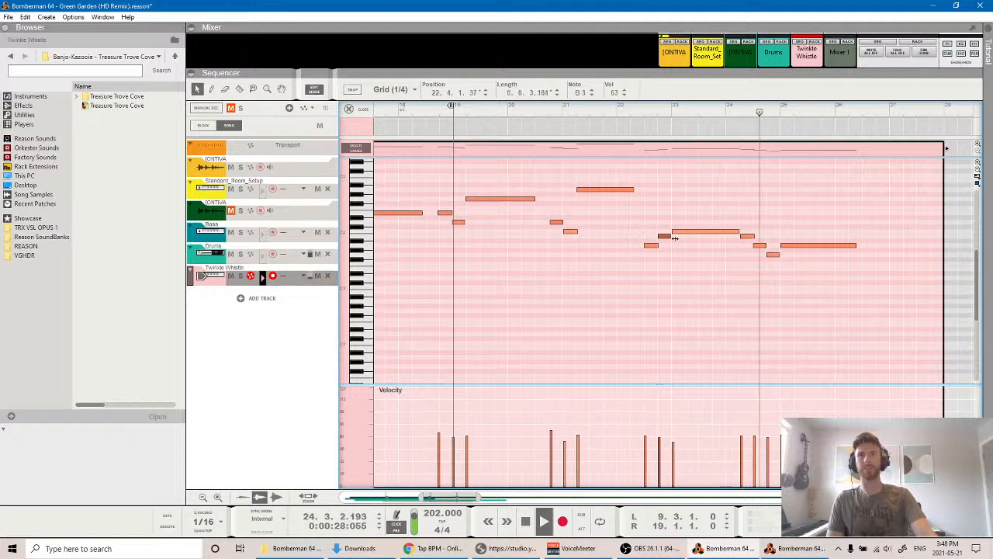
pyautogui.press('space')
pyautogui.click(774, 254)
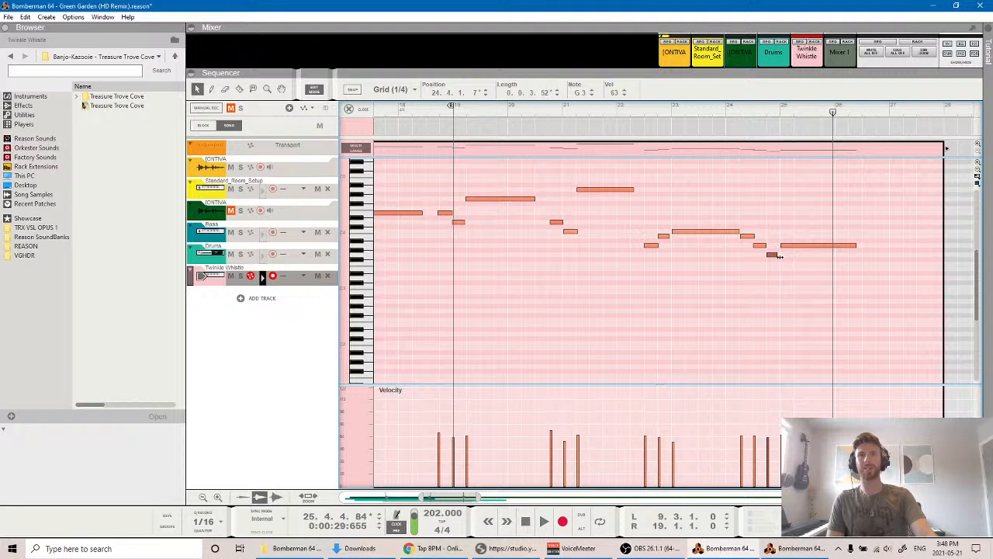
pyautogui.click(641, 112)
pyautogui.press('space')
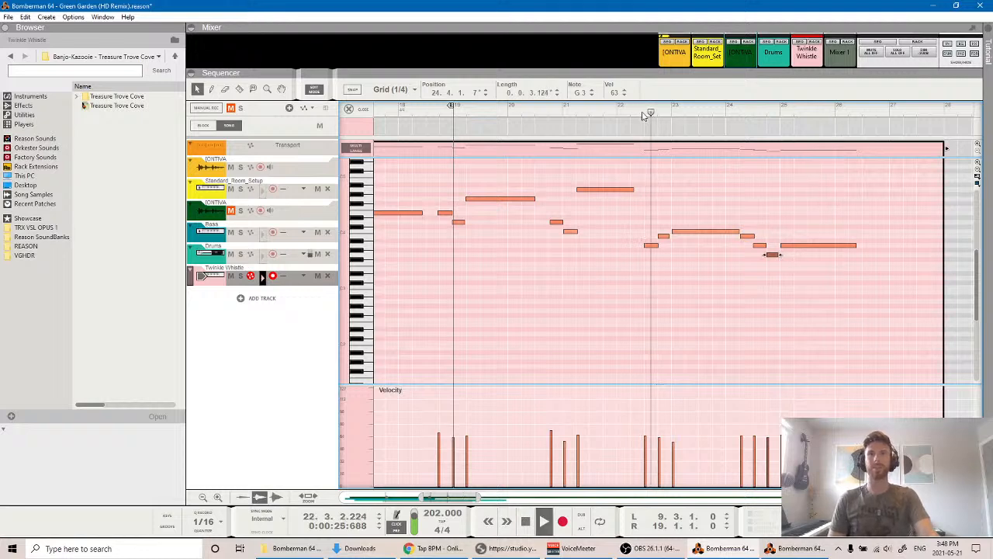
# Shorten the long C4 note at bar 23 to 1.0.3.66 and replay from bar 22.
pyautogui.press('space')
pyautogui.click(739, 231)
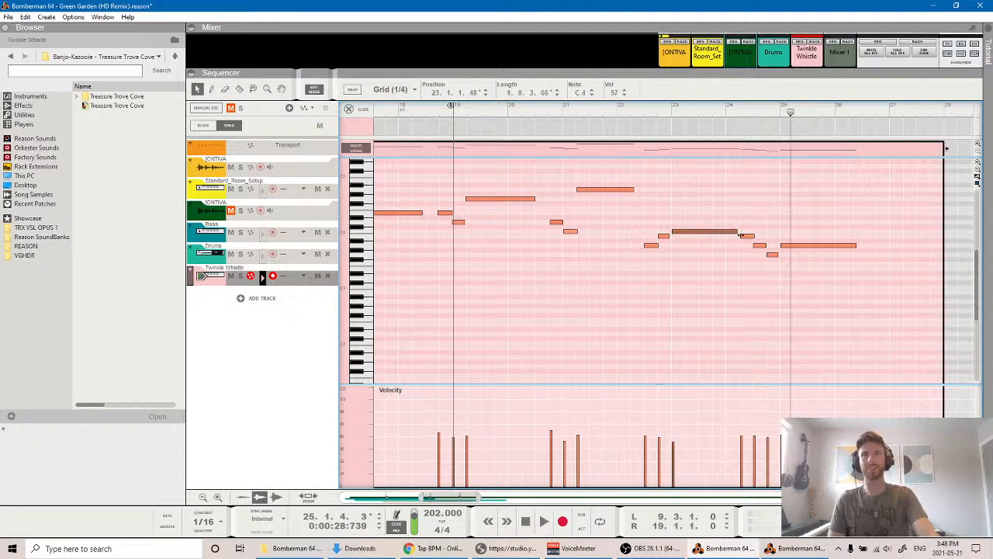
pyautogui.click(634, 113)
pyautogui.press('space')
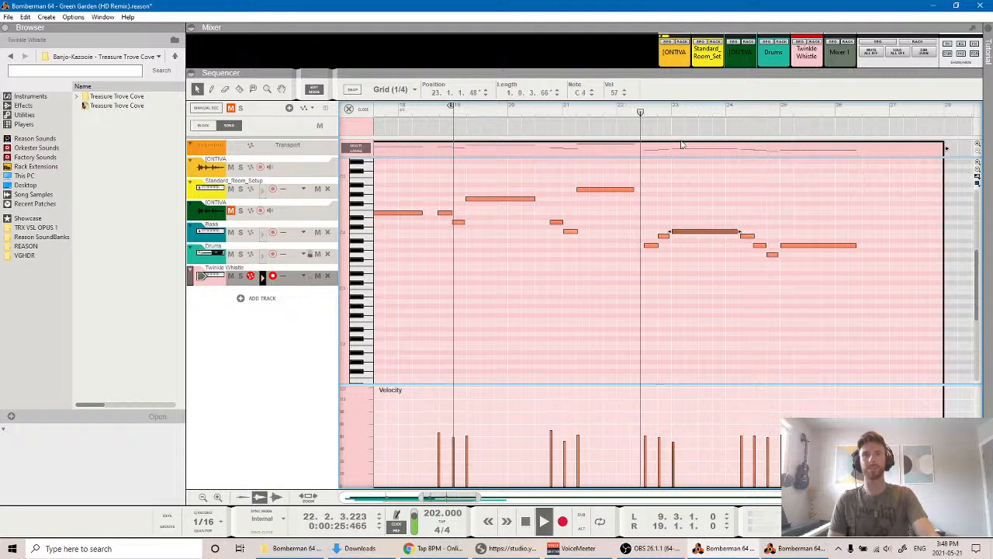
# Stop playback and shorten the short B3 note late in bar 22 to leave a small gap before the long C4 note.
pyautogui.press('space')
pyautogui.scroll(2, 670, 246)
pyautogui.click(667, 236)
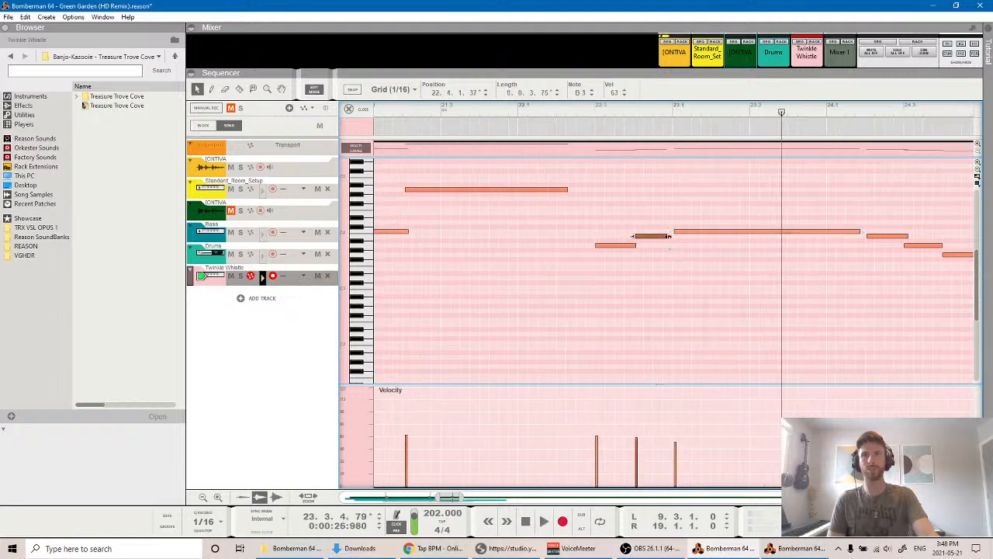
# Try longer overlapping lengths on the A3 note at 22.3, then shorten it to 0.0.3.216.
pyautogui.click(634, 246)
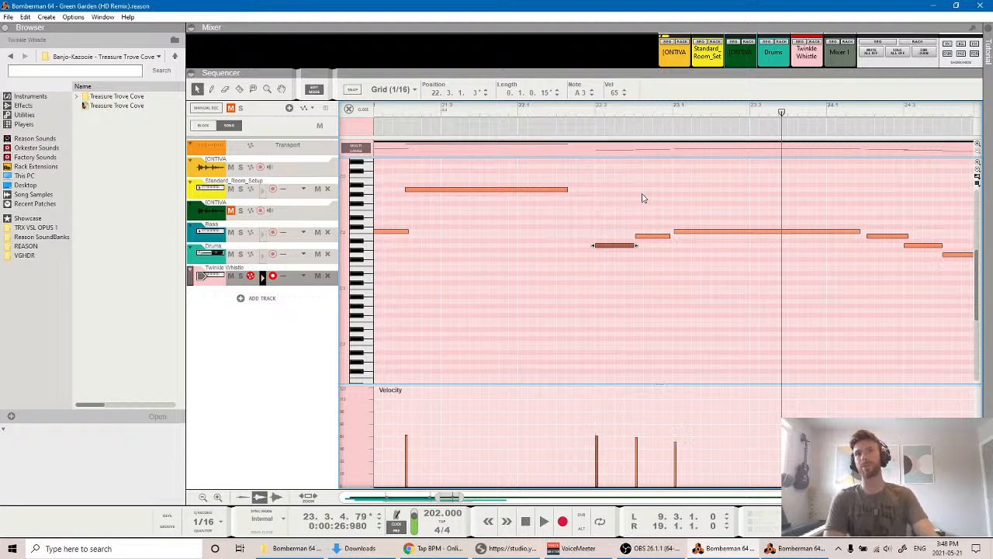
pyautogui.click(588, 113)
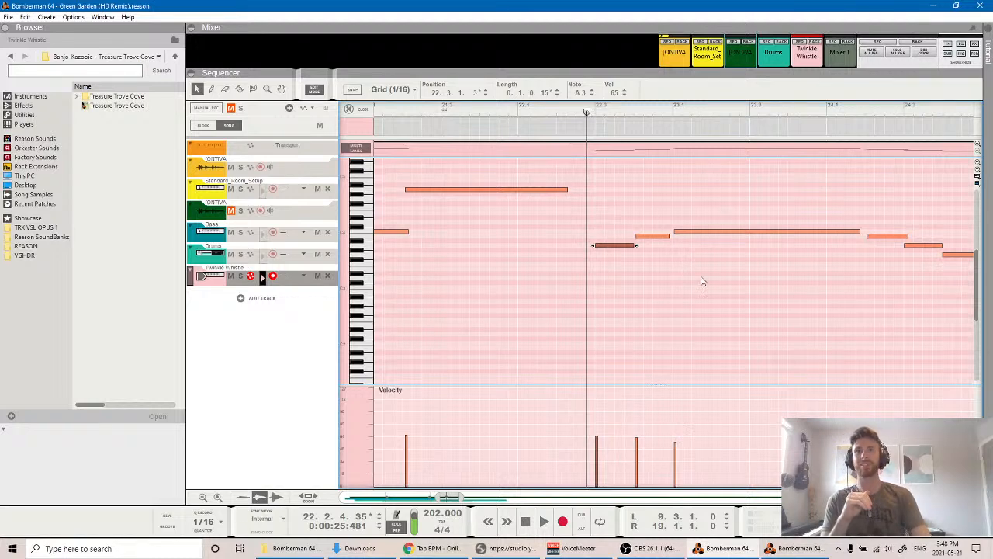
pyautogui.moveTo(636, 246); pyautogui.dragTo(644, 245)
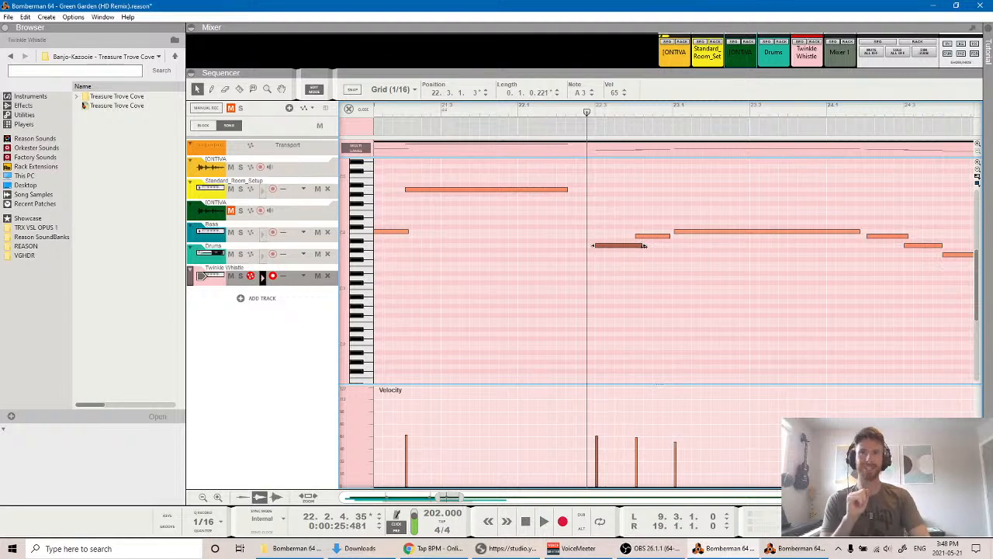
pyautogui.moveTo(644, 245); pyautogui.dragTo(638, 245)
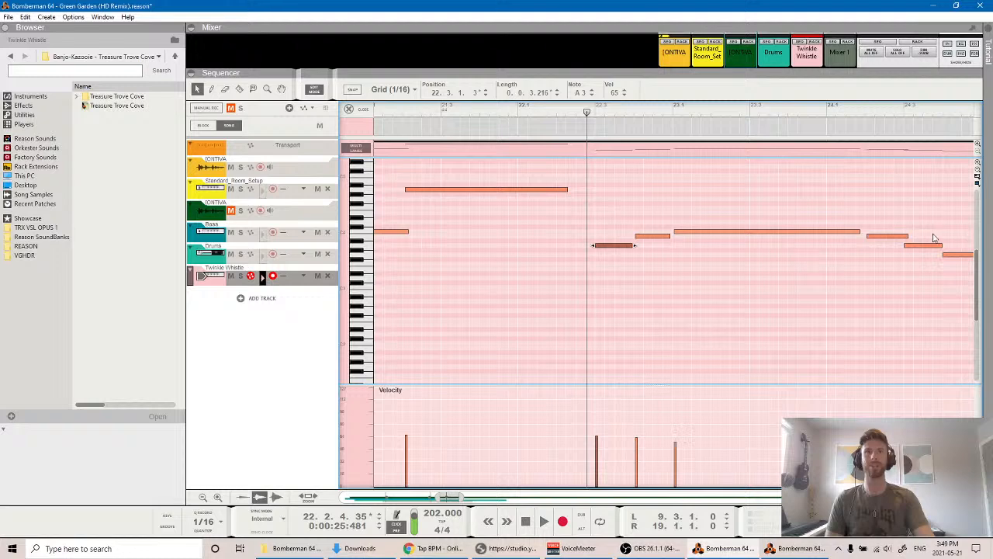
# Shorten the B3 note at 24.2 to 0.0.3.197 and replay the passage through bar 25.
pyautogui.click(906, 235)
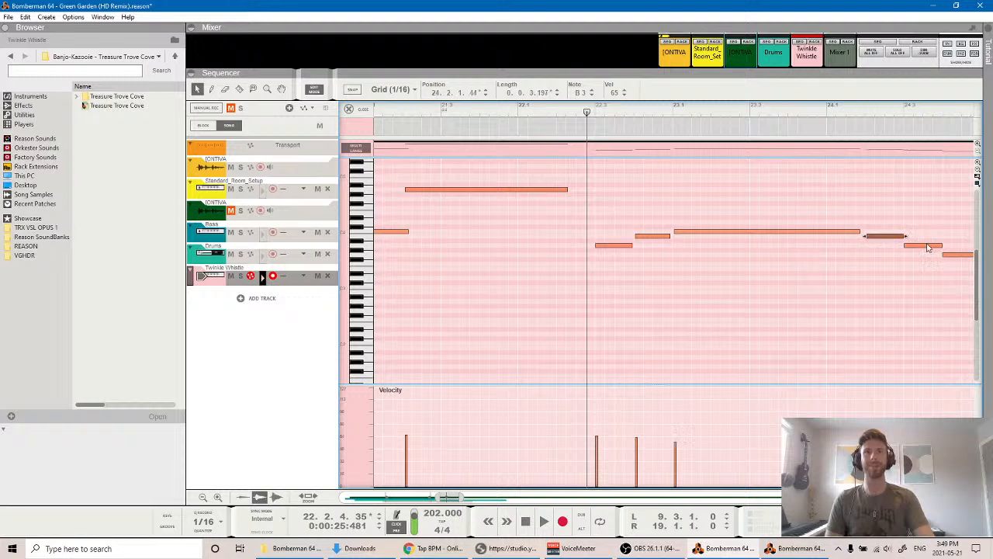
pyautogui.press('space')
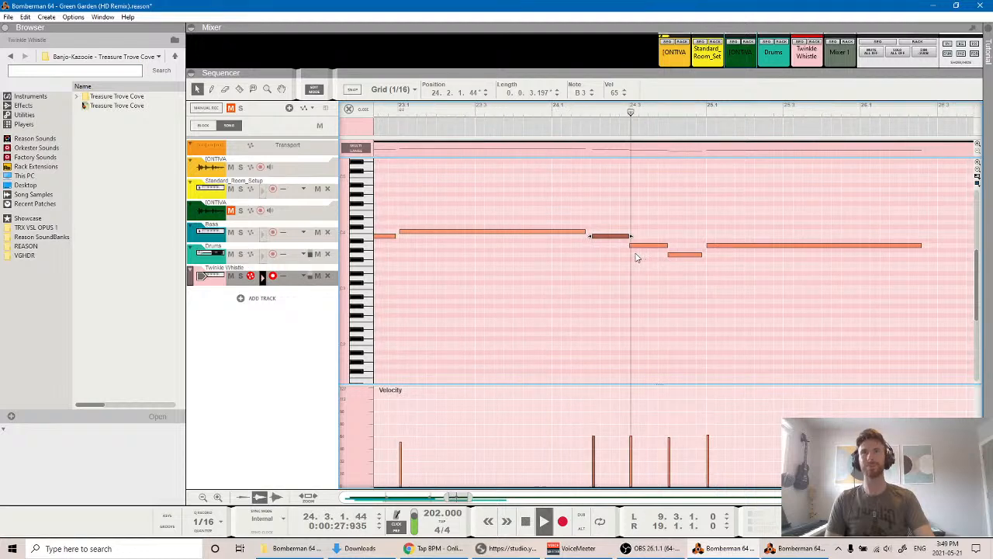
pyautogui.press('space')
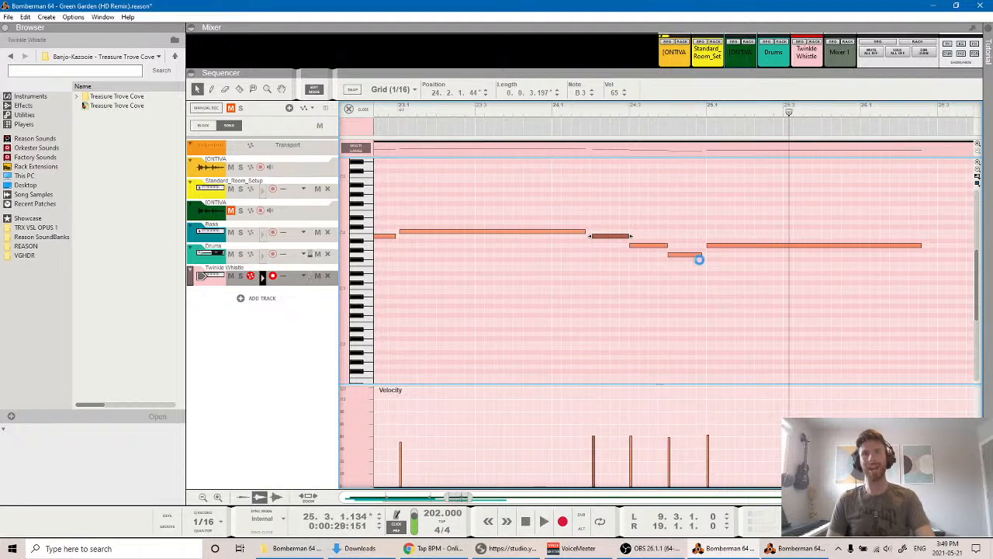
pyautogui.scroll(-2, 699, 265)
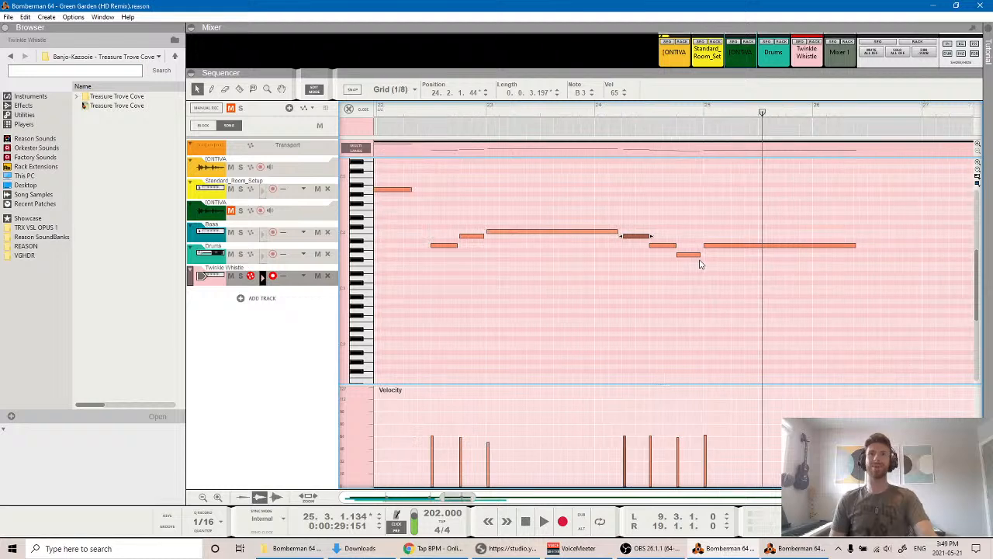
pyautogui.scroll(-1, 699, 265)
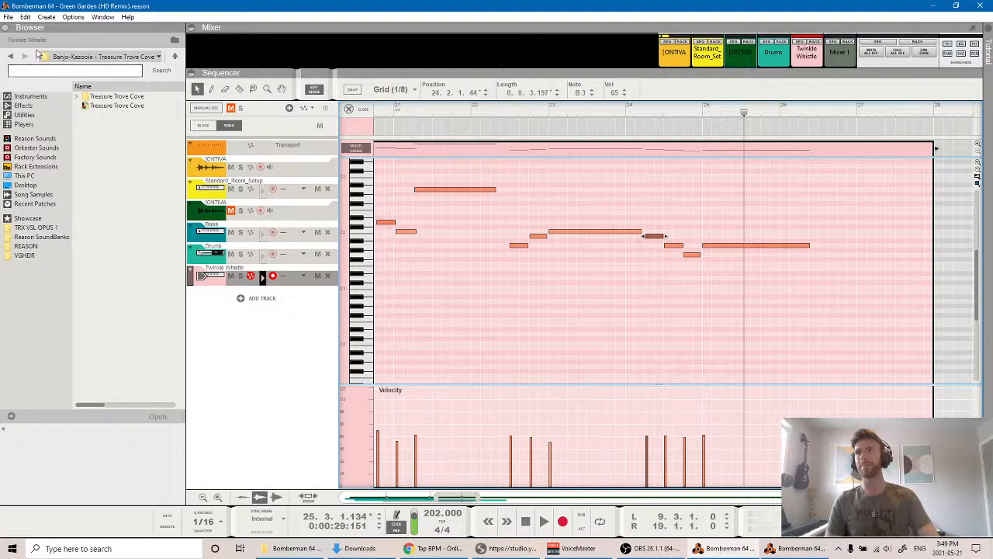
# Hide the browser and leave note editing to show the full arrangement from its beginning.
pyautogui.click(5, 29)
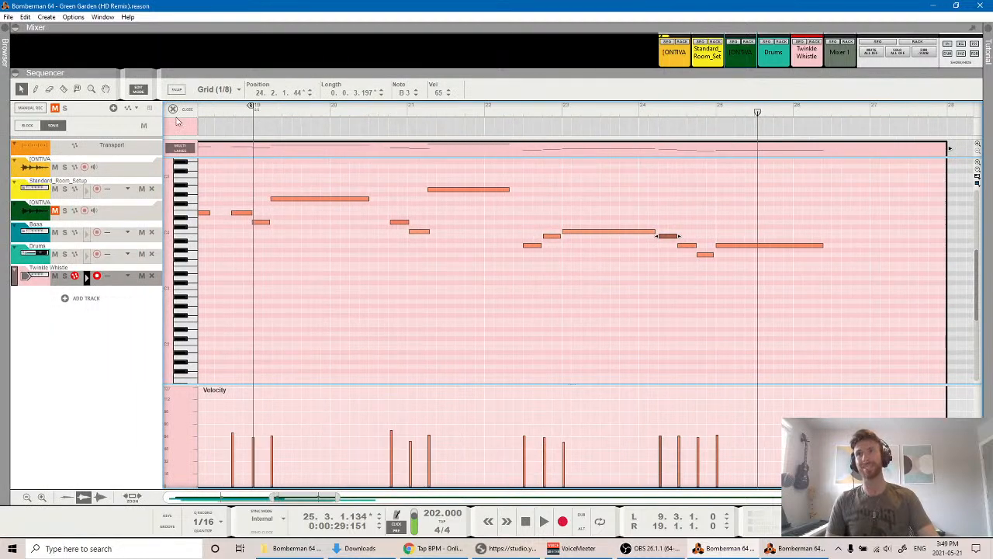
pyautogui.click(141, 91)
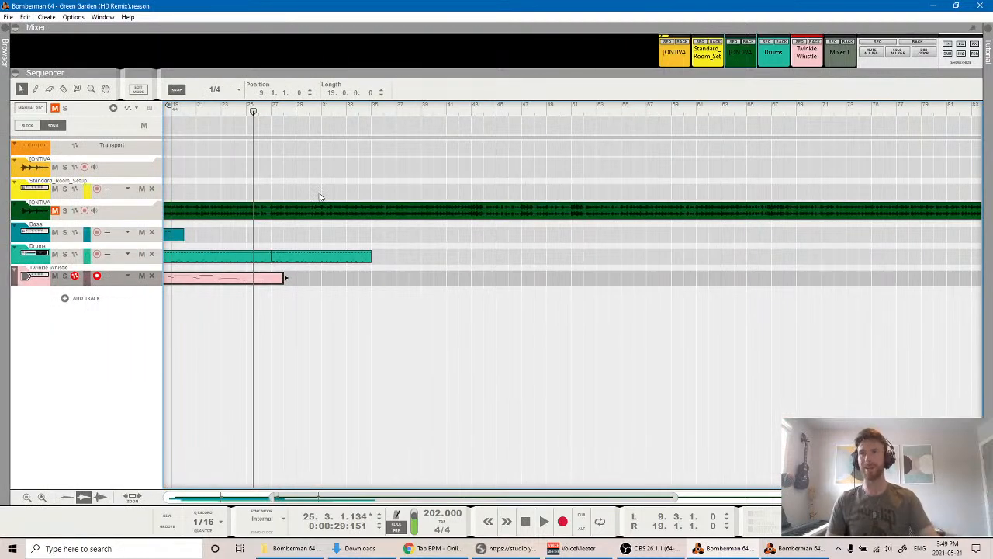
pyautogui.hscroll(-5, 358, 255)
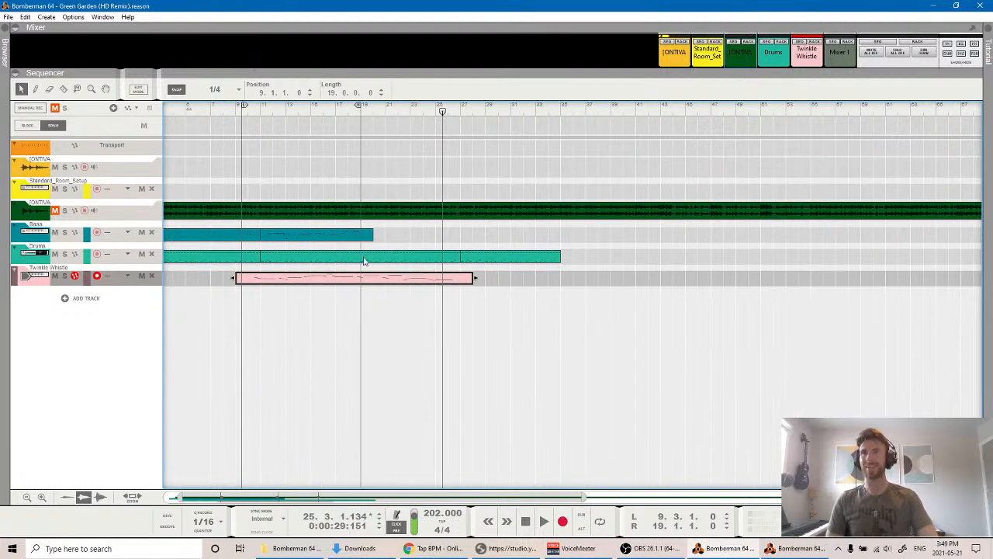
# Solo the dark green original audio track and listen to it from bar 10 past the end of the Twinkle Whistle clip.
pyautogui.click(251, 114)
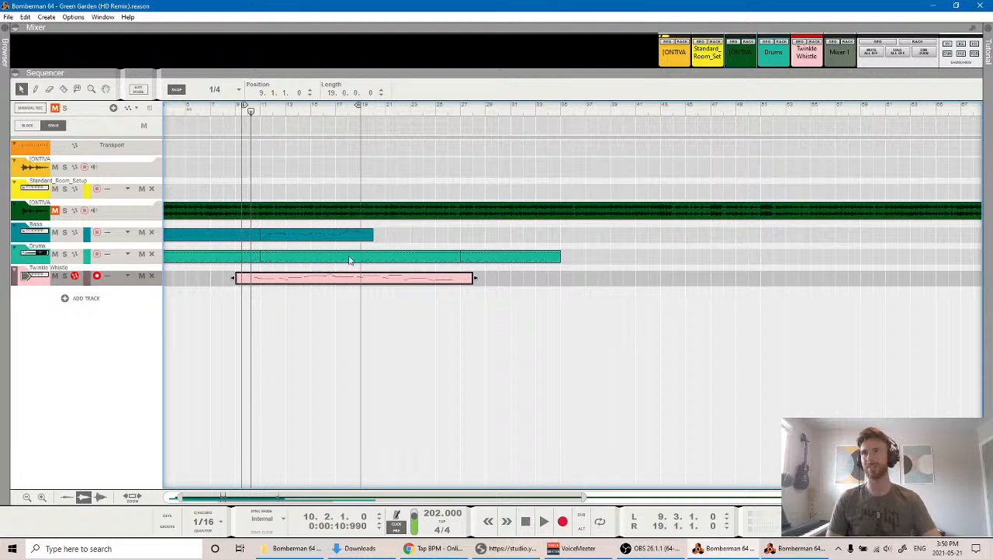
pyautogui.click(65, 210)
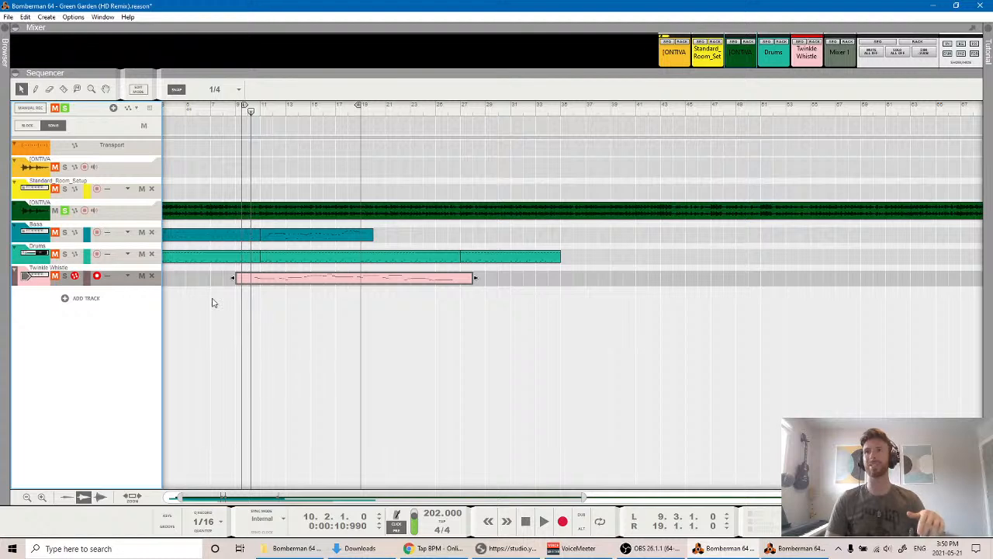
pyautogui.press('space')
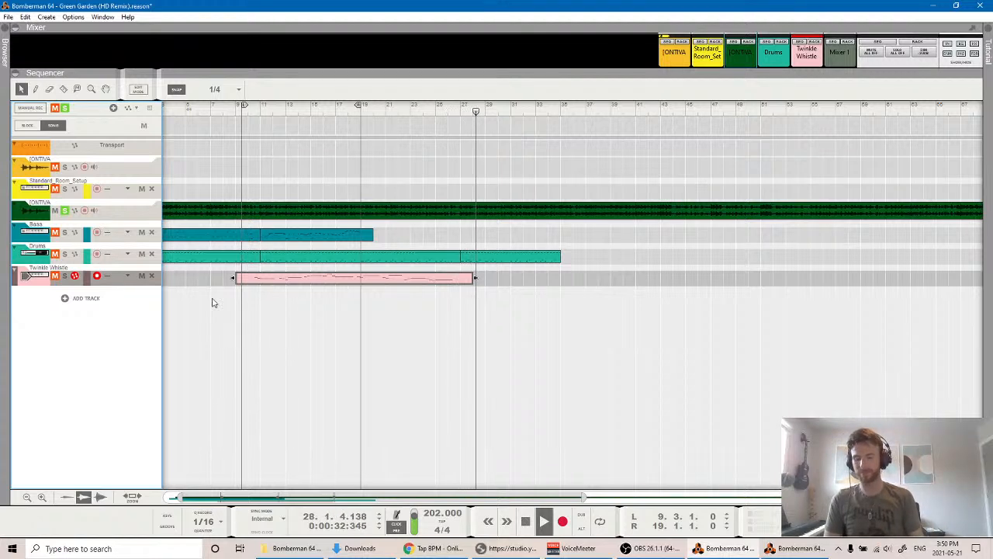
# Replay the soloed original audio from bar 19 through bar 26, then return the playback position to bar 19.
pyautogui.press('space')
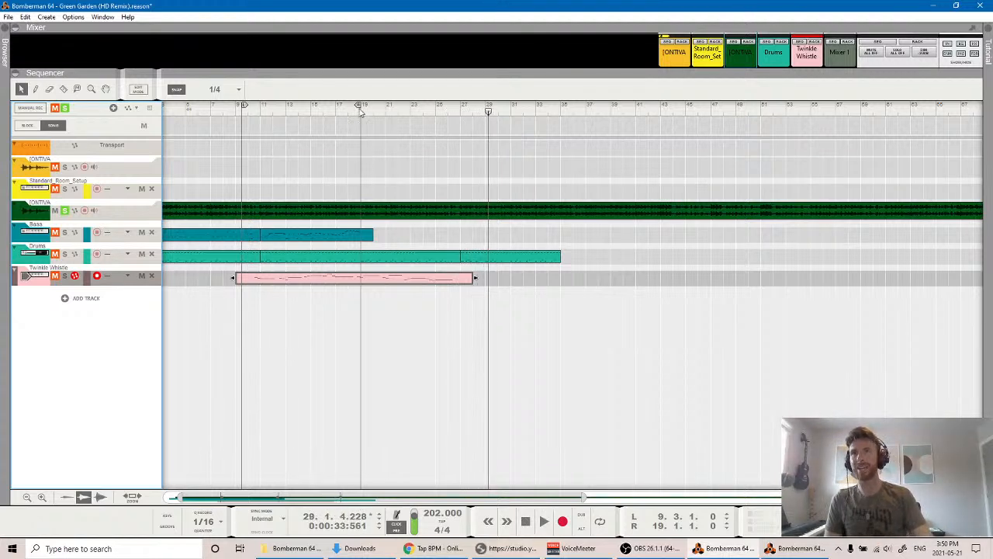
pyautogui.click(360, 111)
pyautogui.press('space')
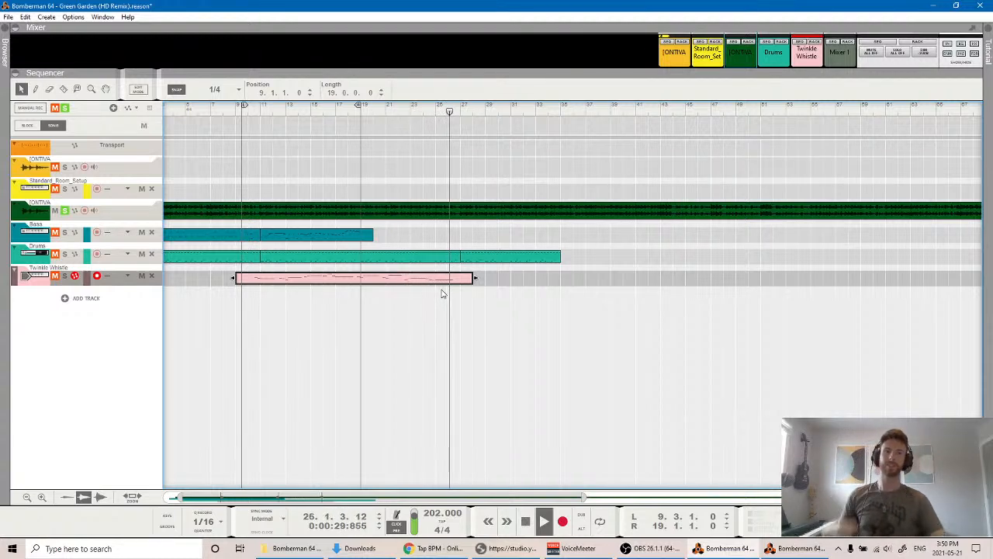
pyautogui.click(360, 108)
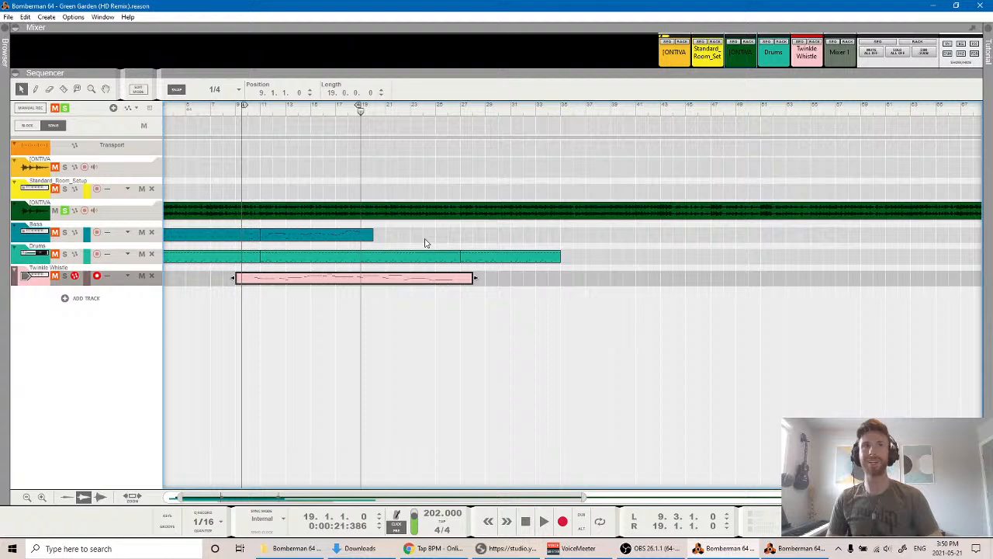
# Show the rack, fold the Twinkle Whistle and Bass Combinators, and select the Mixer 1 device.
pyautogui.press('F6')
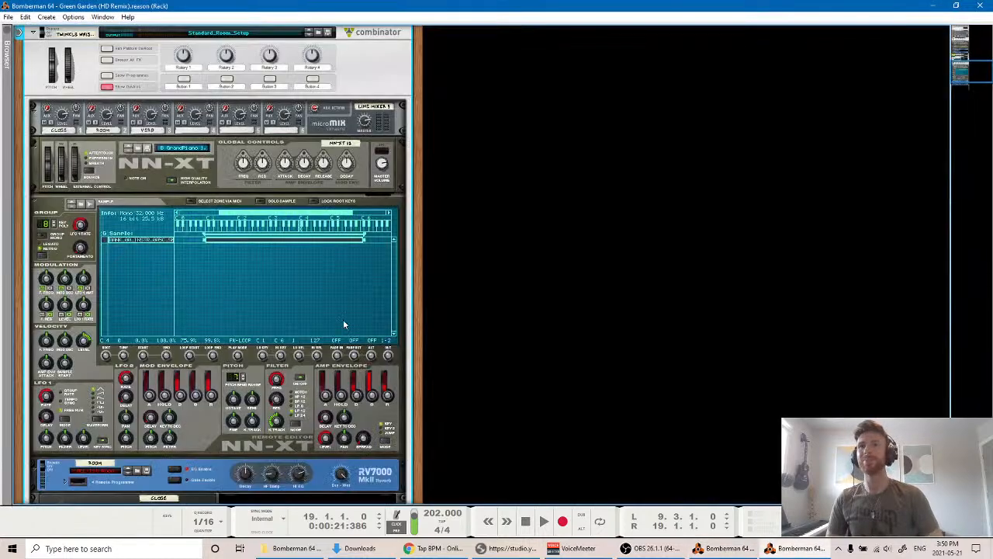
pyautogui.scroll(3, 35, 109)
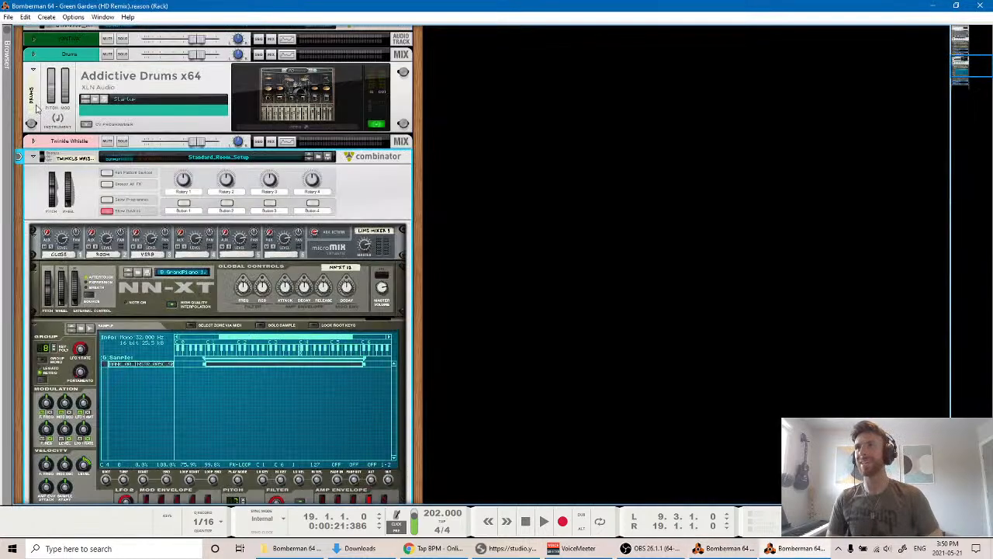
pyautogui.click(32, 158)
pyautogui.scroll(6, 104, 282)
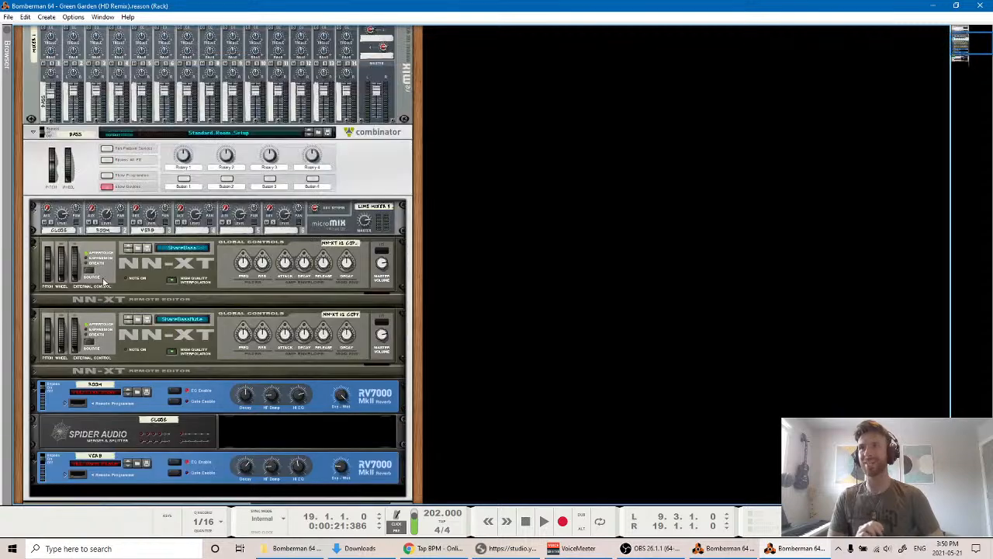
pyautogui.click(33, 133)
pyautogui.scroll(3, 78, 282)
pyautogui.click(123, 279)
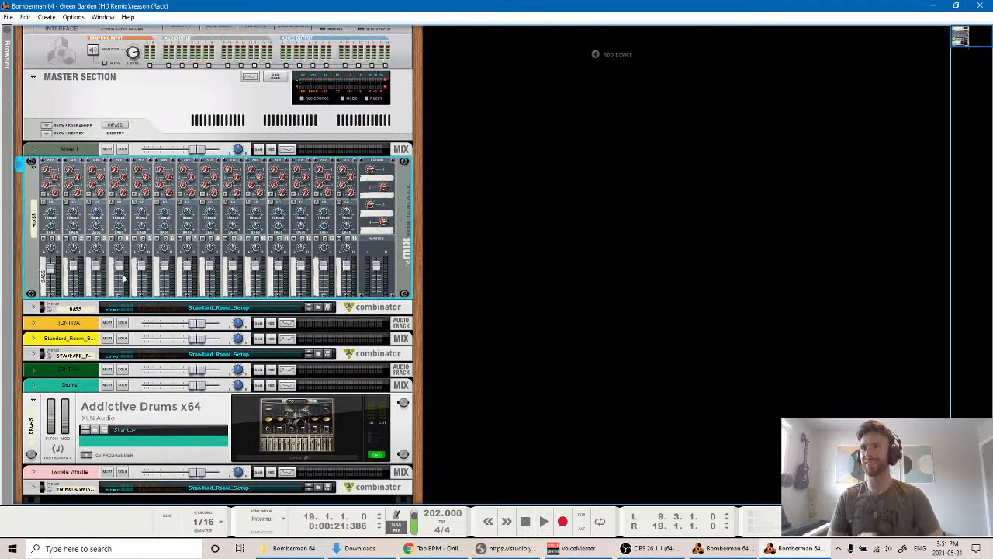
pyautogui.scroll(-3, 165, 334)
pyautogui.scroll(3, 165, 334)
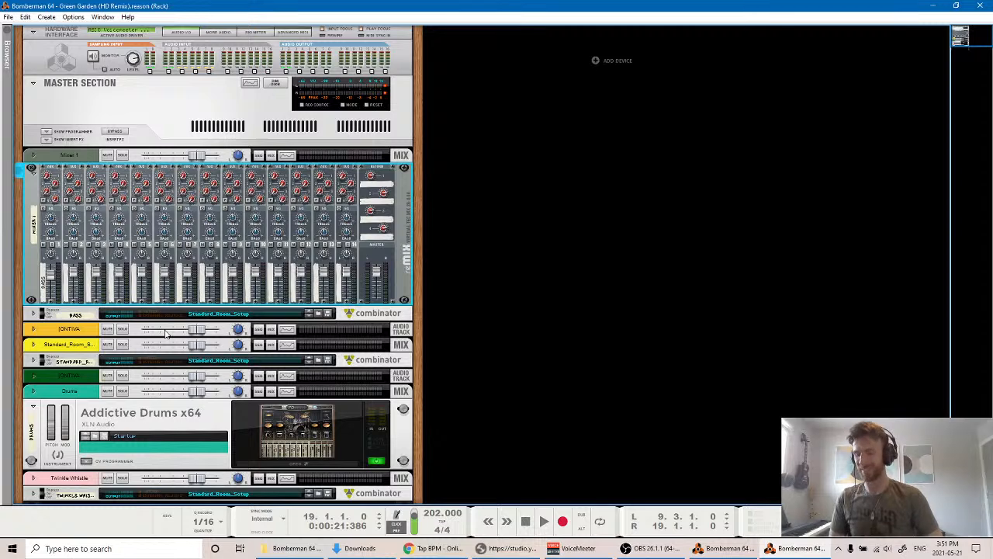
# Inspect the cable routing on the back of the rack, unfolding the Twinkle Whistle mix channel, and return to the front.
pyautogui.press('Tab')
pyautogui.scroll(-3, 185, 361)
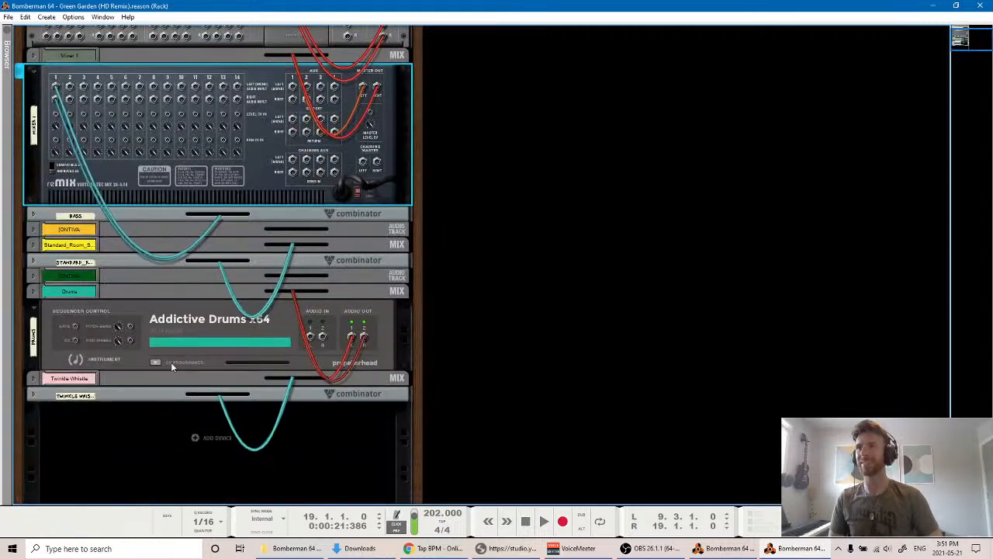
pyautogui.click(34, 379)
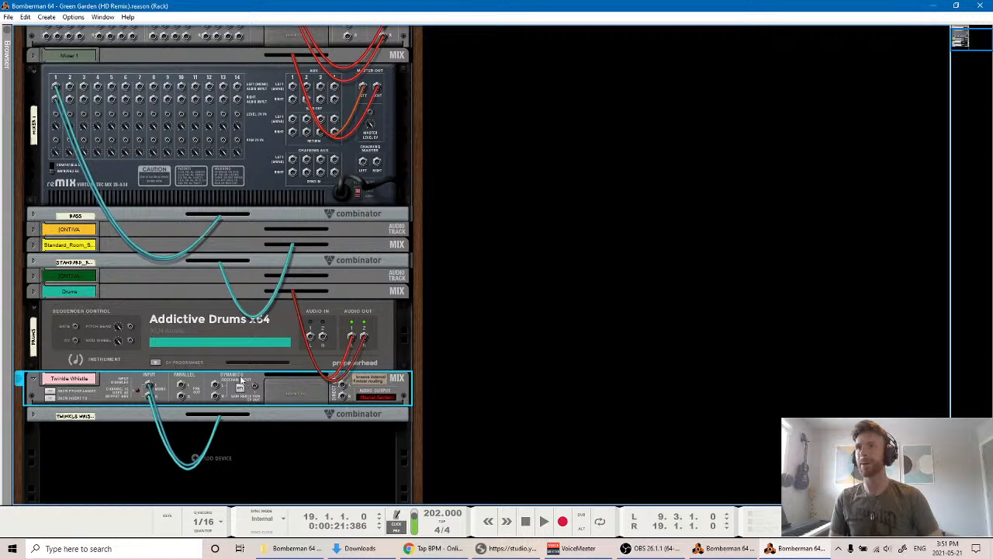
pyautogui.press('Tab')
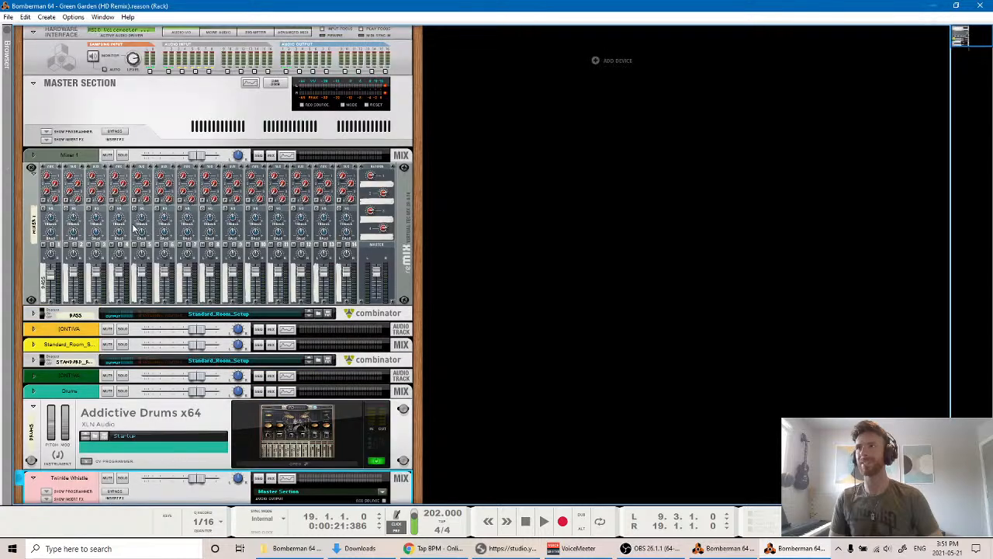
# Create a Combinator connected to Mixer 1 and load the Standard_Room_Setup patch into it.
pyautogui.click(35, 267)
pyautogui.click(47, 17)
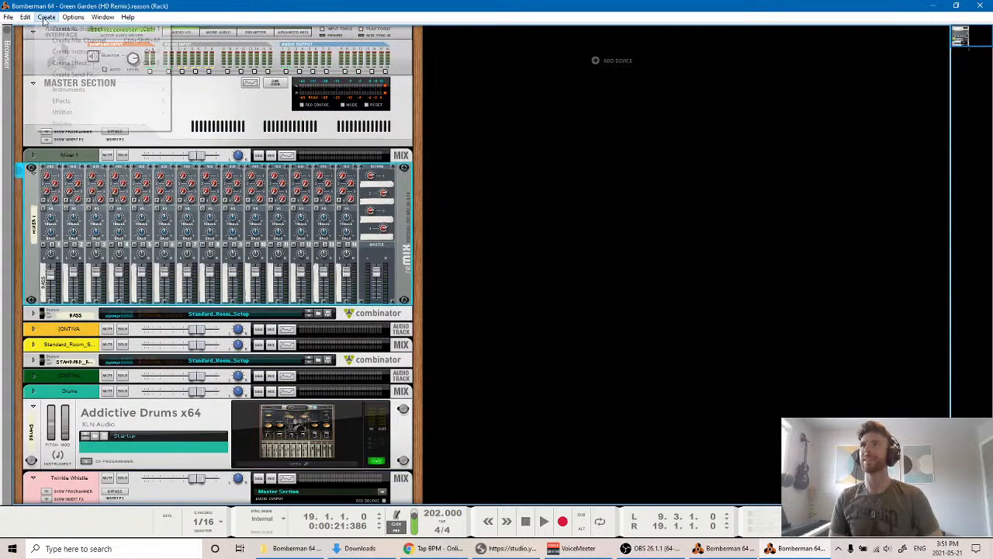
pyautogui.moveTo(109, 112)
pyautogui.click(197, 111)
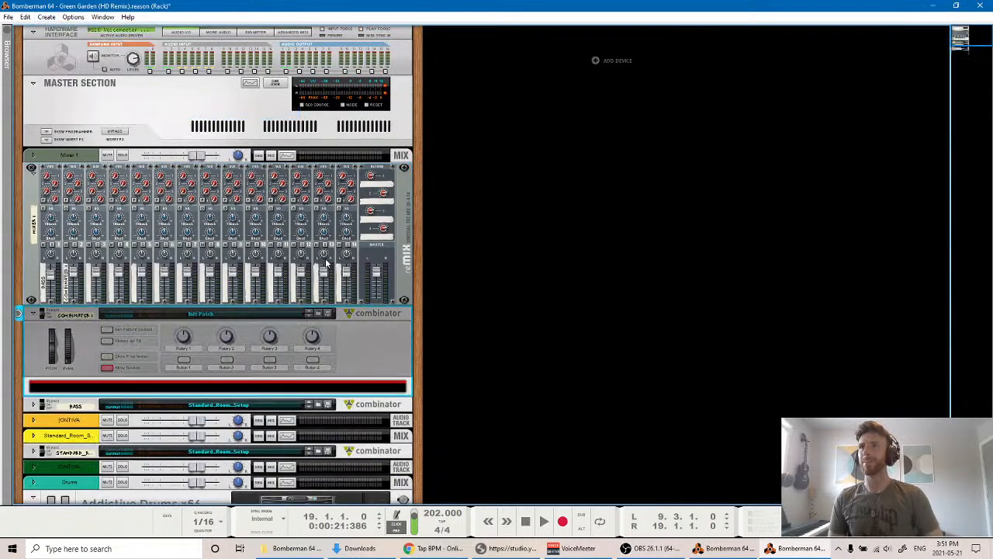
pyautogui.click(320, 315)
pyautogui.click(137, 322)
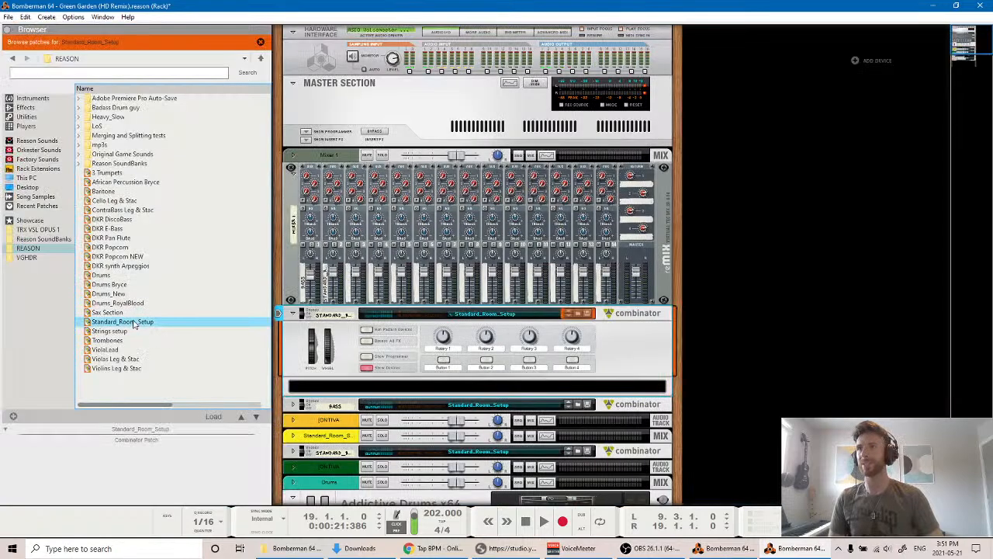
# Load VI-14_pz_all.sxt from the TRX VSL OPUS 1 violin pizz+legno folder into the new Combinator's NN-XT sampler.
pyautogui.click(11, 30)
pyautogui.scroll(-3, 264, 337)
pyautogui.click(139, 337)
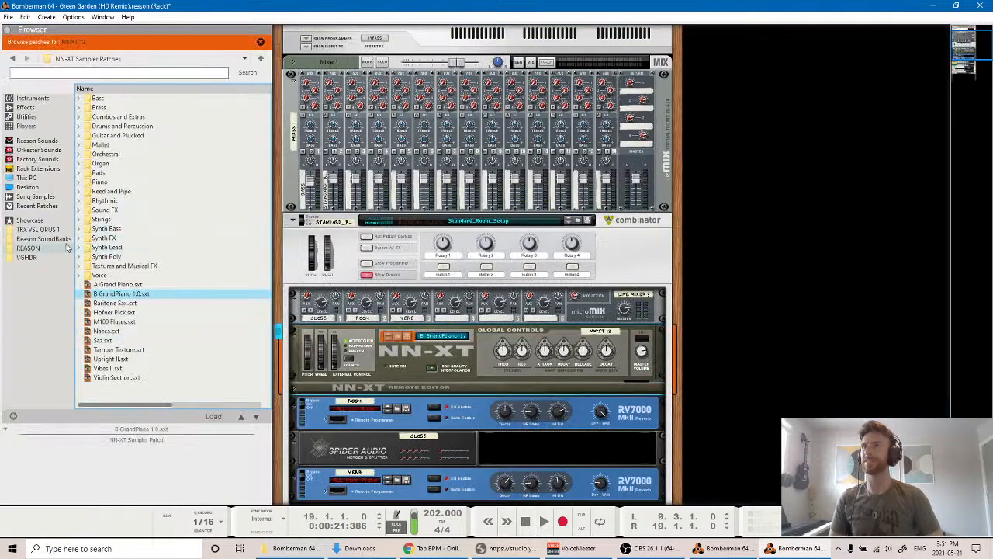
pyautogui.click(35, 233)
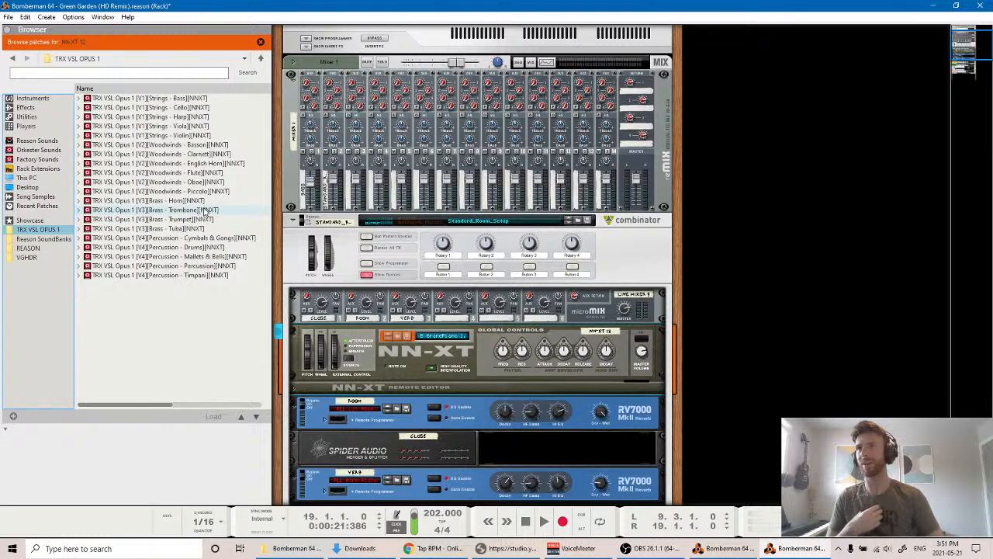
pyautogui.click(112, 136)
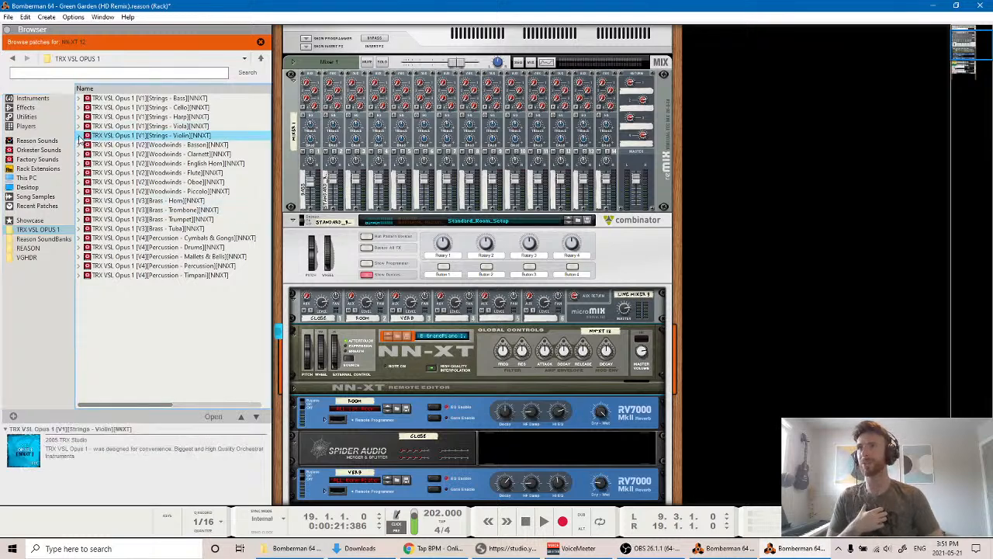
pyautogui.click(79, 136)
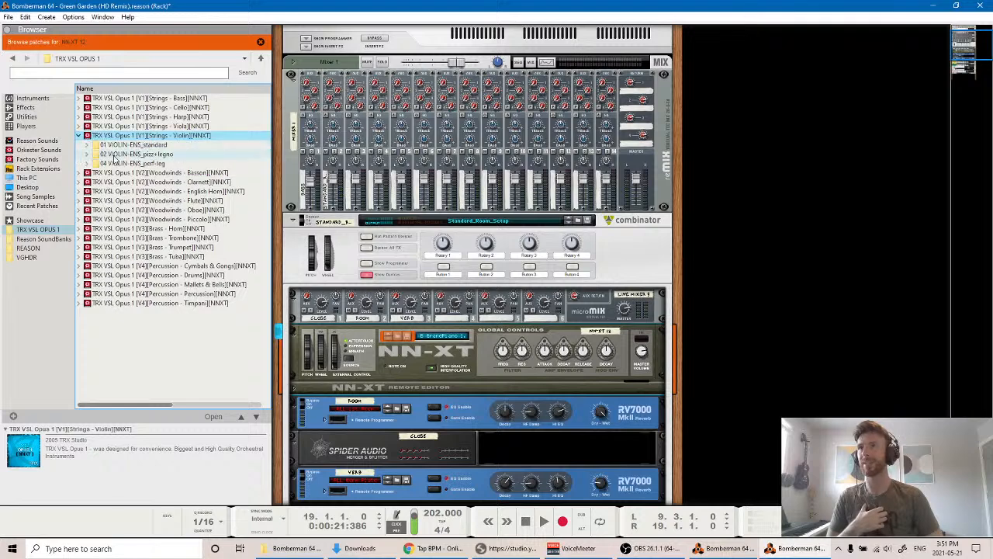
pyautogui.click(115, 154)
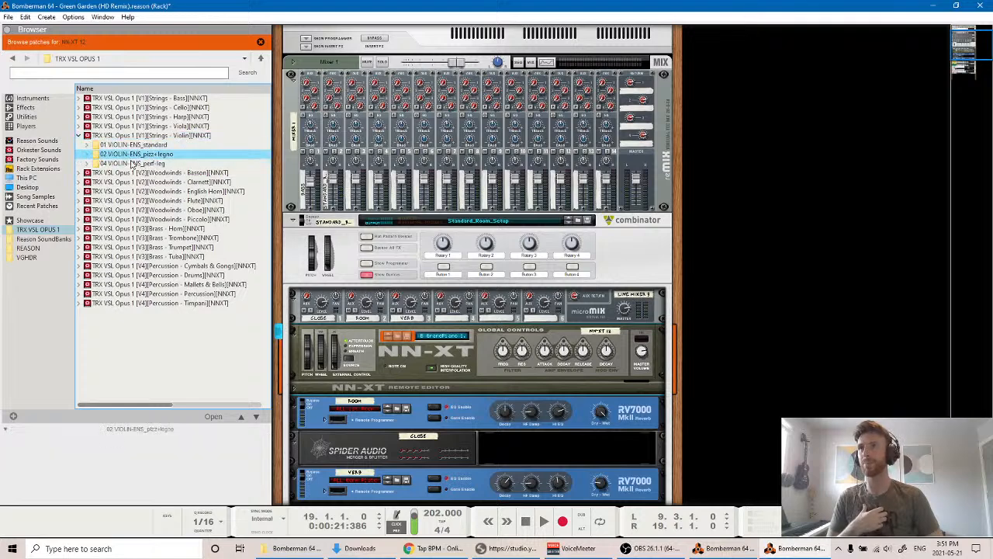
pyautogui.click(89, 155)
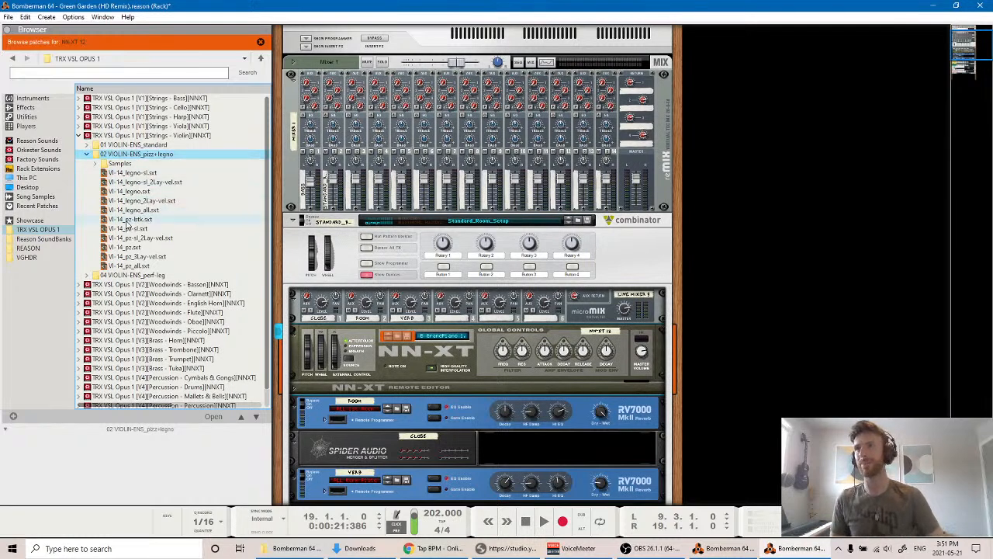
pyautogui.click(138, 267)
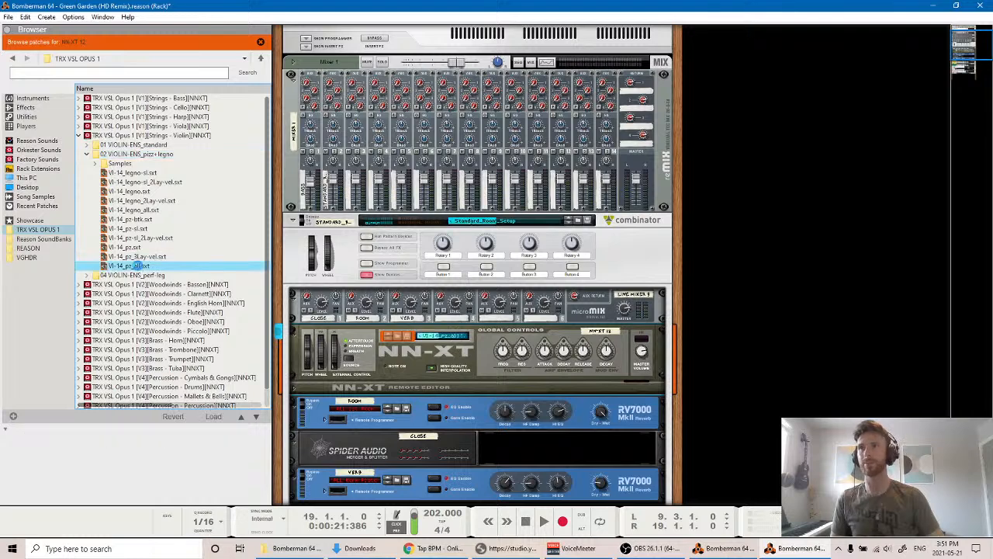
# Audition VI-14_pz.sxt against VI-14_pz_all.sxt in the new Combinator's NN-XT, ending with VI-14_pz_all.sxt loaded.
pyautogui.click(628, 277)
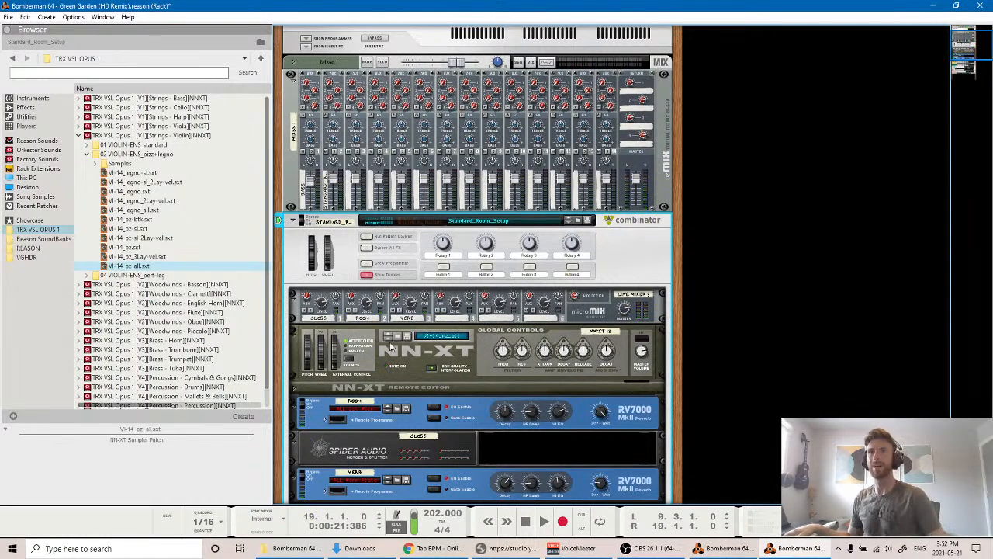
pyautogui.click(398, 338)
pyautogui.click(122, 247)
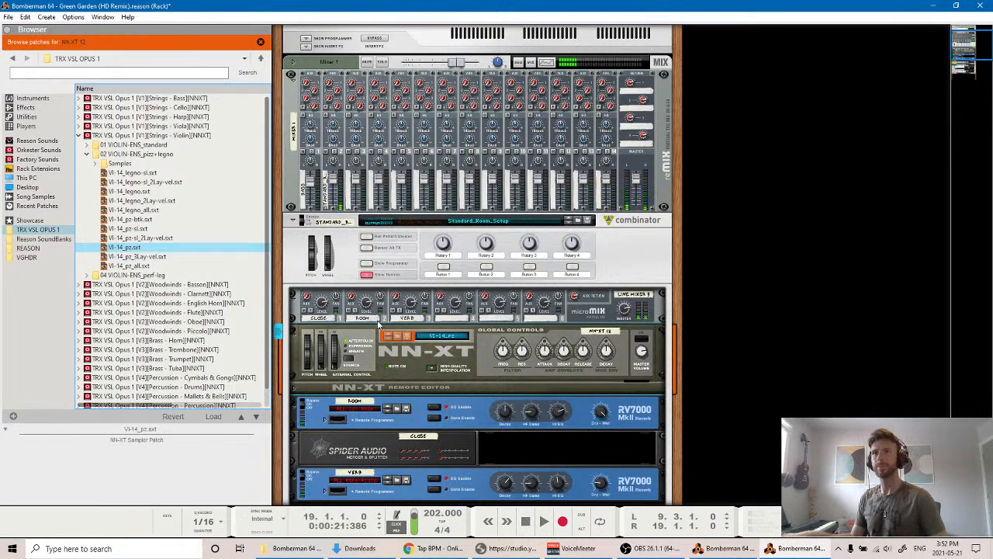
pyautogui.doubleClick(130, 265)
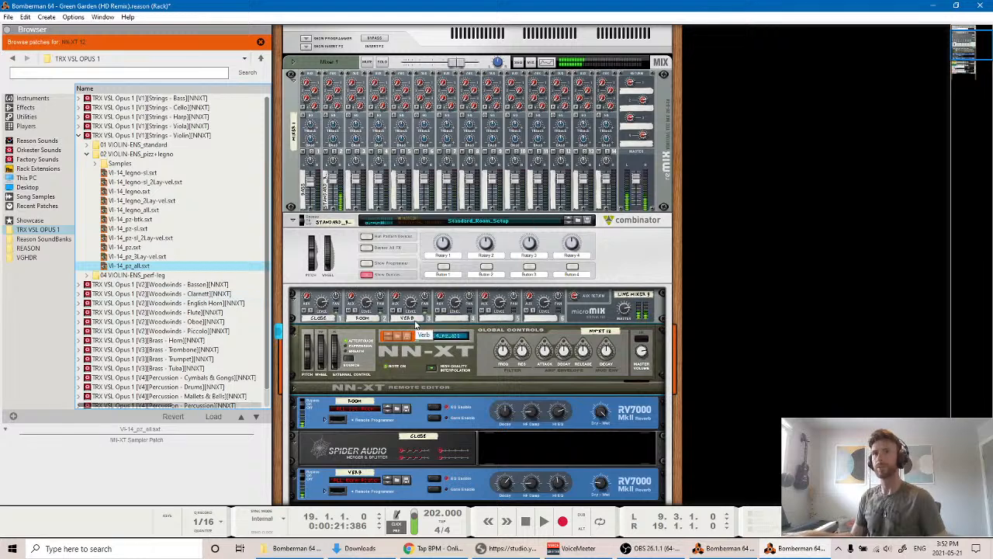
pyautogui.doubleClick(125, 248)
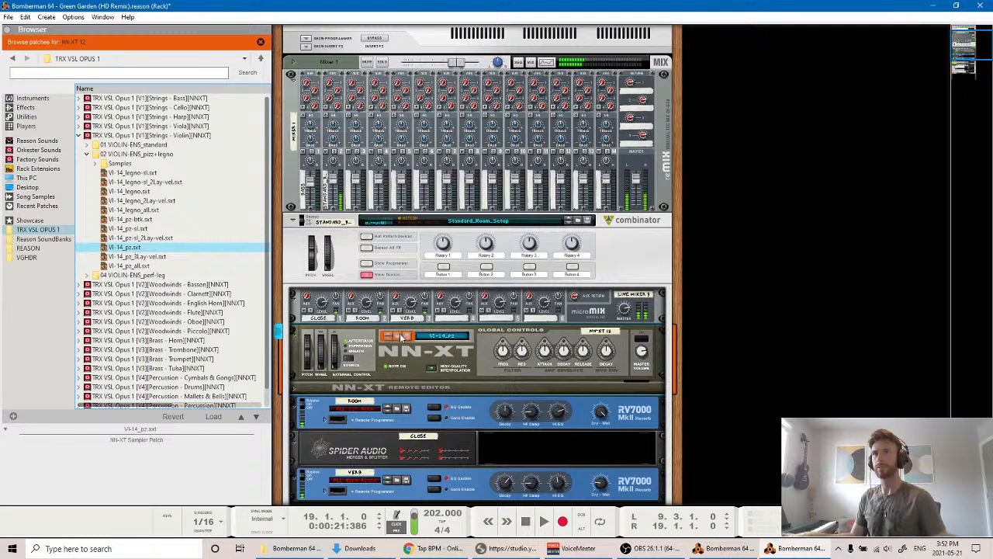
pyautogui.click(137, 266)
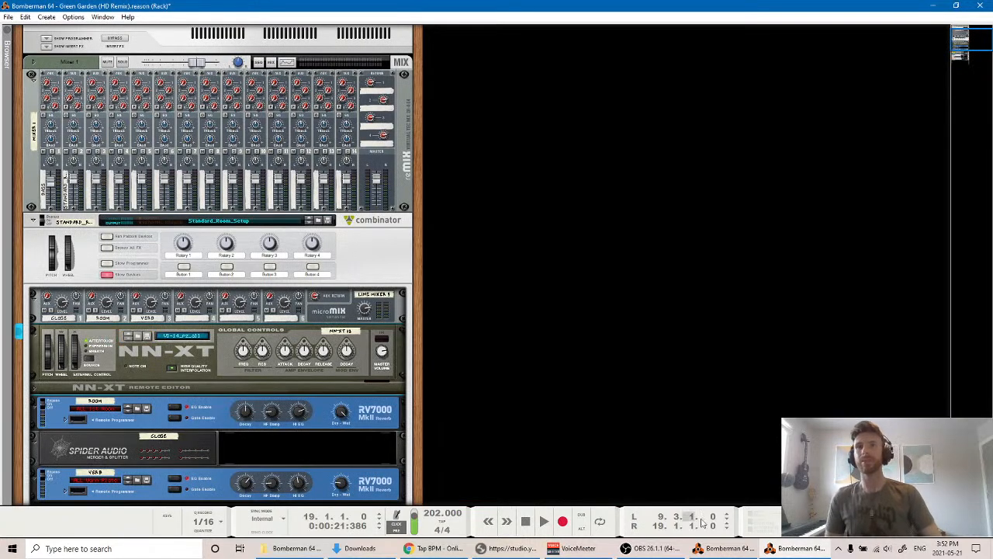
# In the sequencer, move the new Standard_Room_Setup track below Twinkle Whistle and rename it StringsPizzi.
pyautogui.click(725, 548)
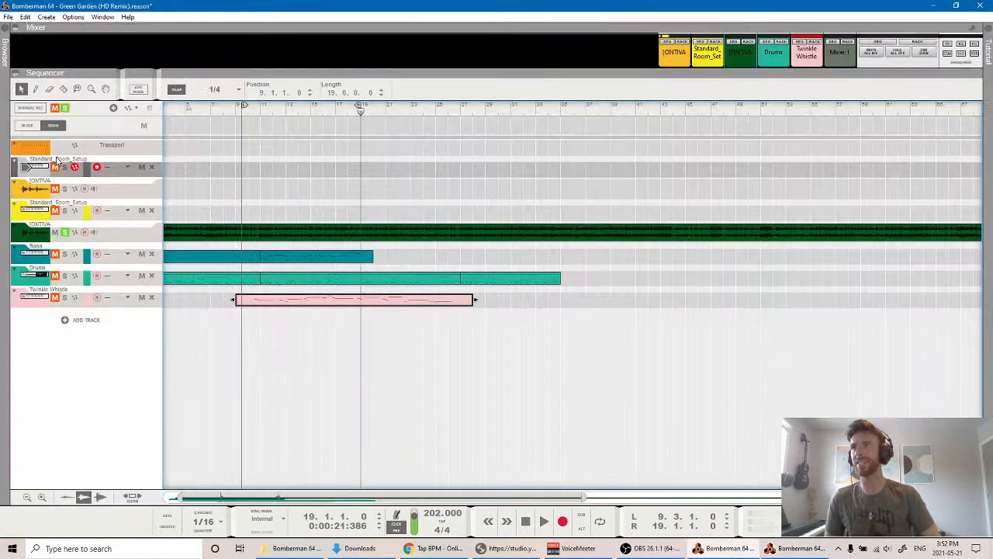
pyautogui.moveTo(23, 171); pyautogui.dragTo(52, 305)
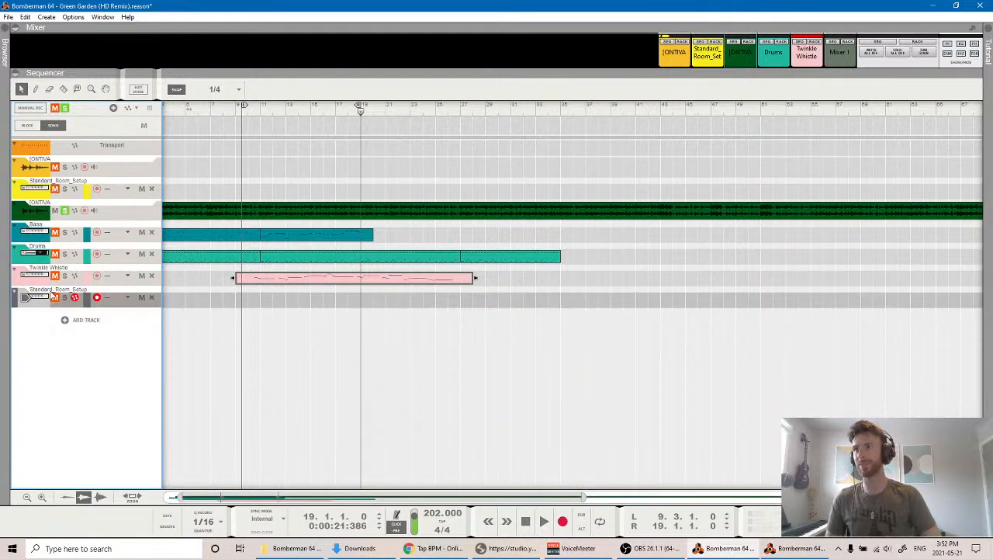
pyautogui.doubleClick(51, 295)
pyautogui.write('Str')
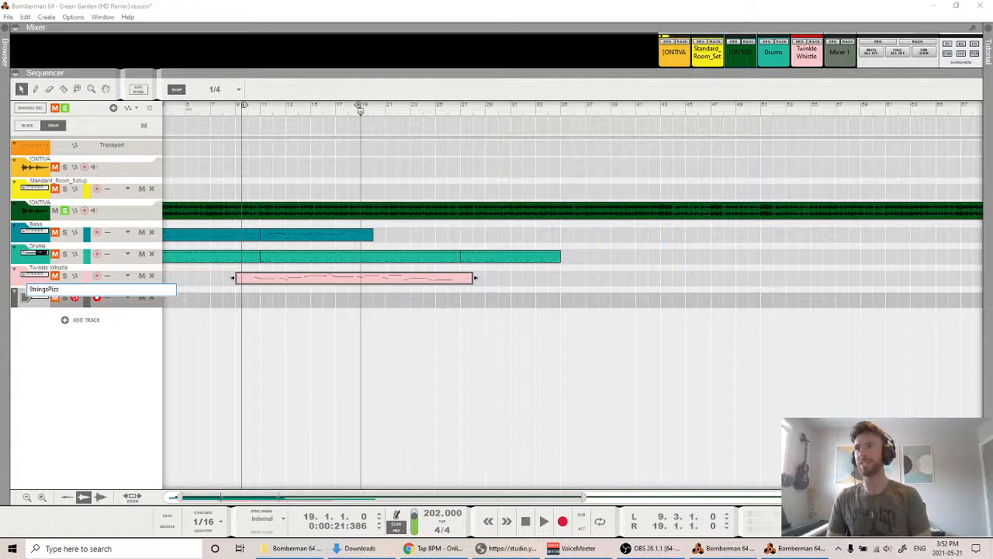
pyautogui.write('ingsPizz')
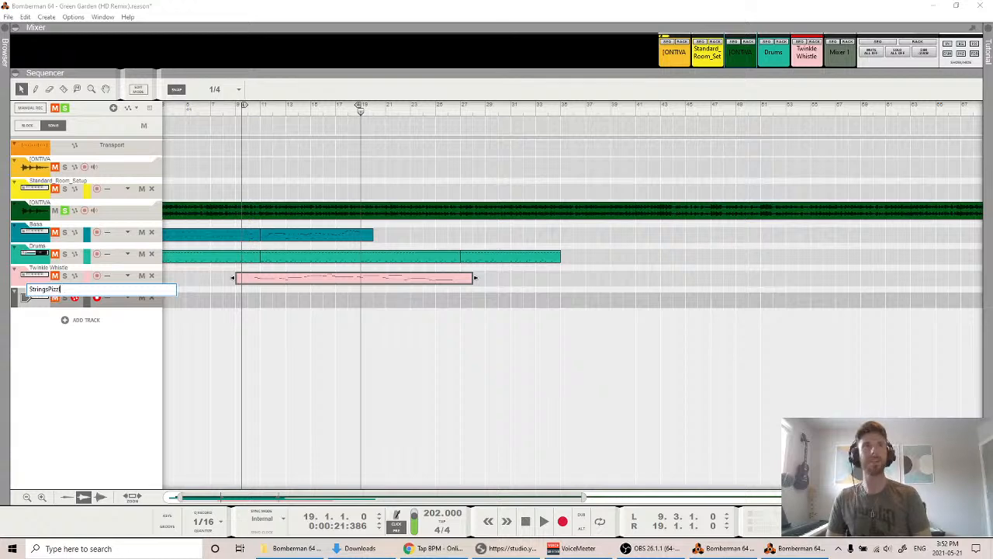
pyautogui.write('i')
pyautogui.press('Return')
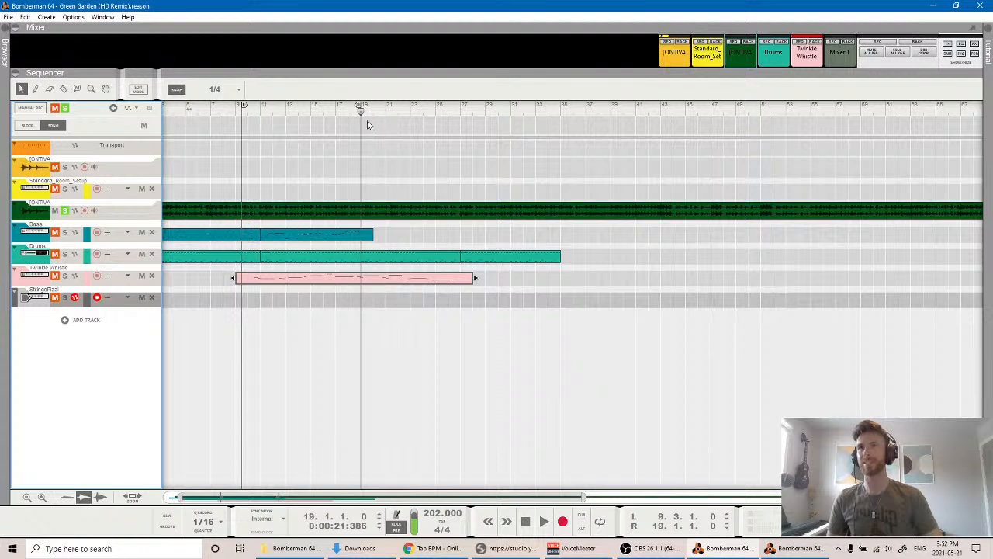
# Listen twice to the original audio's phrase in bar 19 to work out the pizzicato part.
pyautogui.press('space')
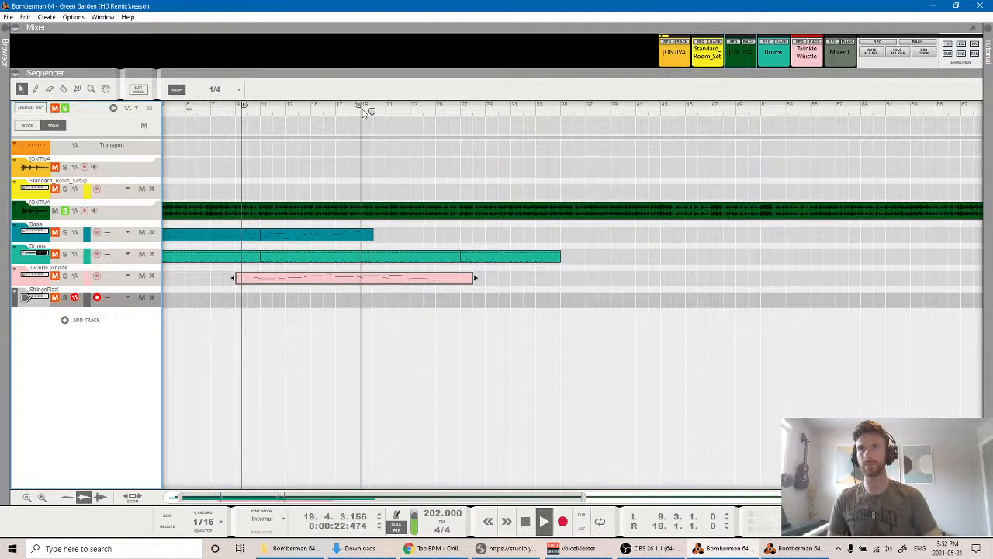
pyautogui.press('space')
pyautogui.click(361, 108)
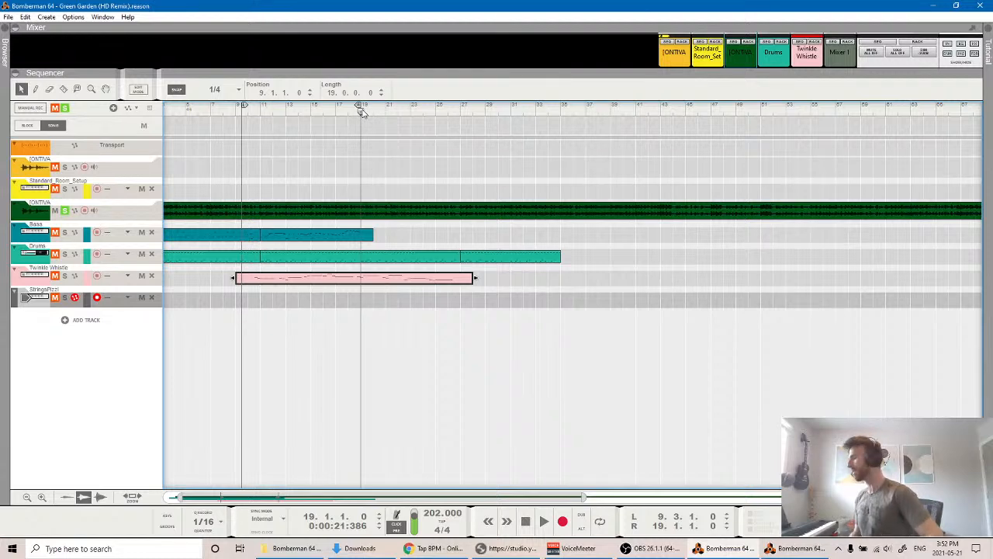
pyautogui.press('space')
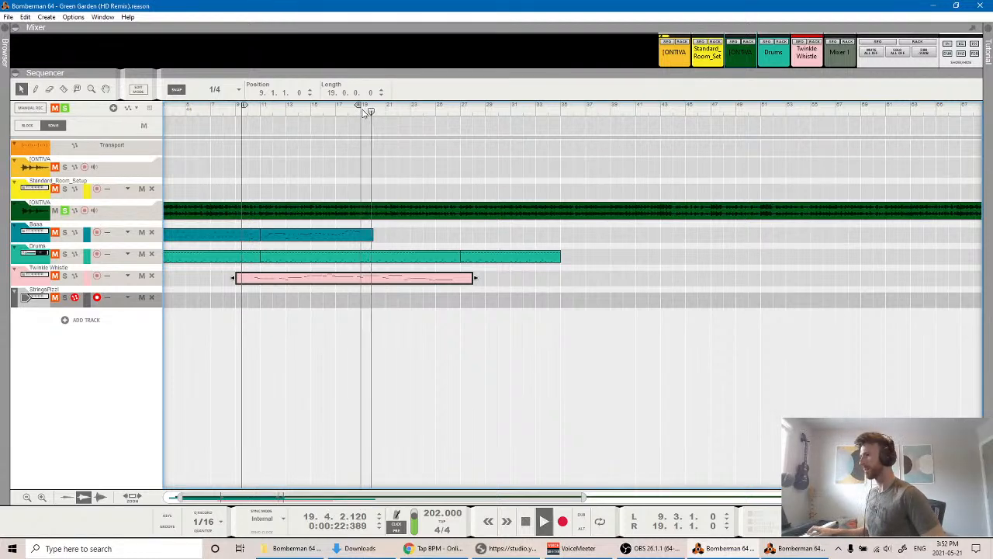
pyautogui.press('space')
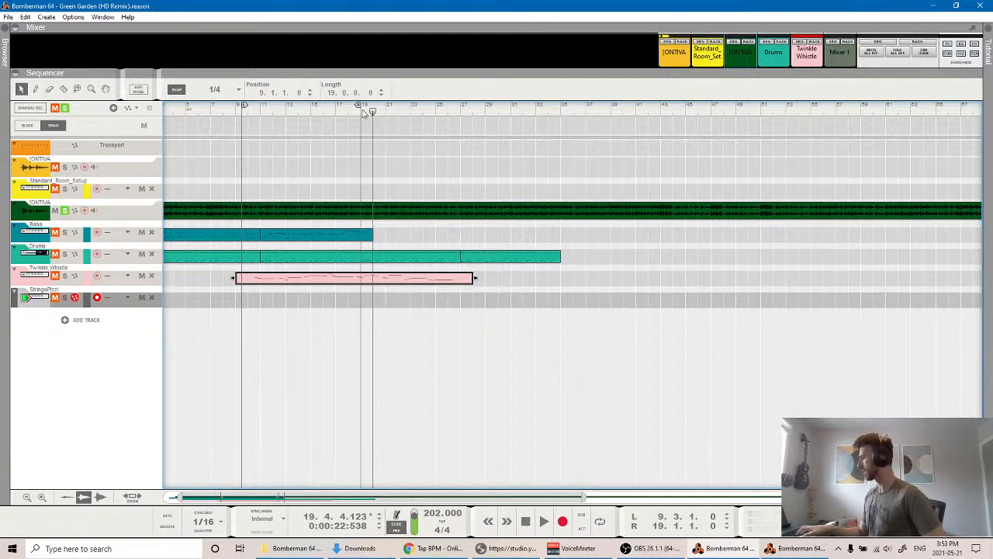
# Replay the soloed original audio repeatedly from around bar 19 through bar 22 to work out the pizzicato notes by ear.
pyautogui.press('space')
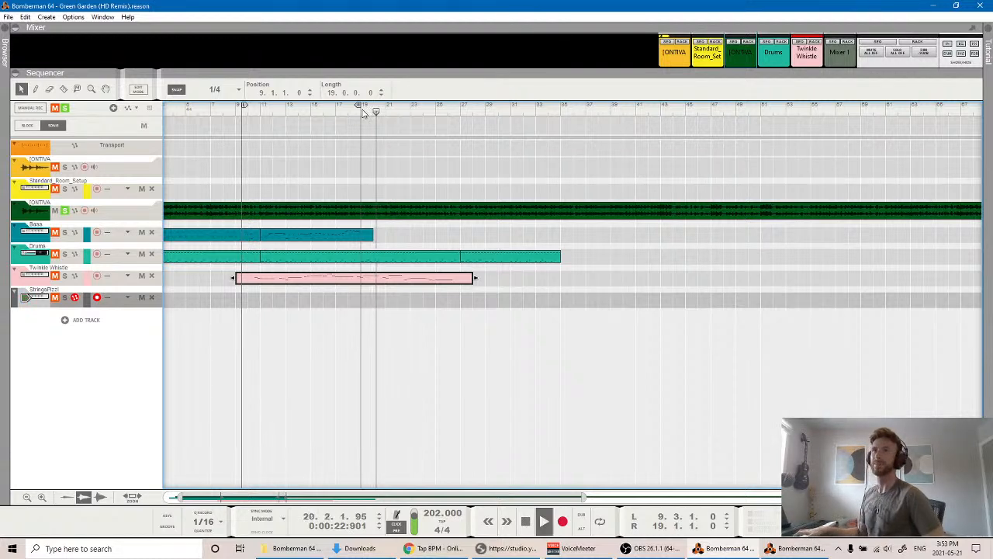
pyautogui.press('space')
pyautogui.click(364, 113)
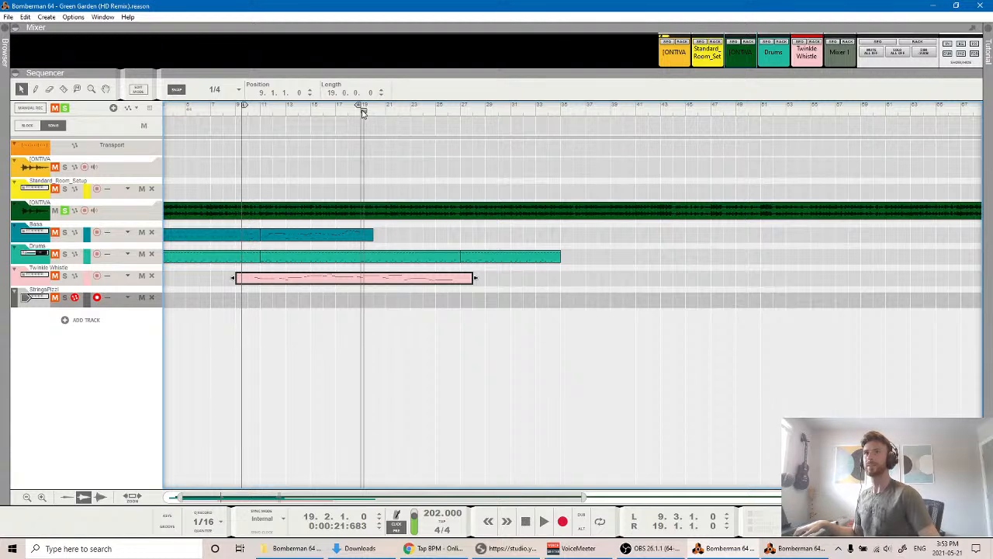
pyautogui.click(360, 113)
pyautogui.press('space')
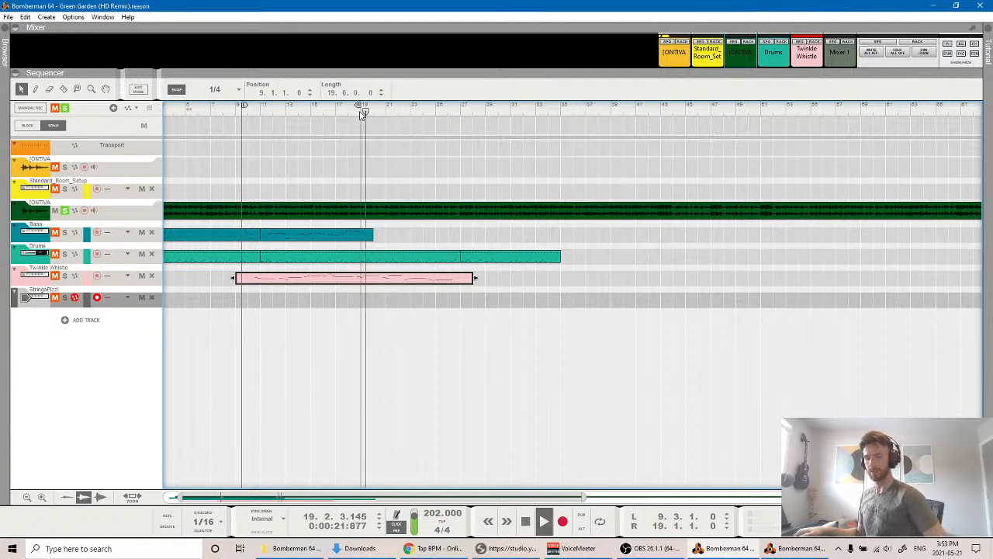
pyautogui.press('space')
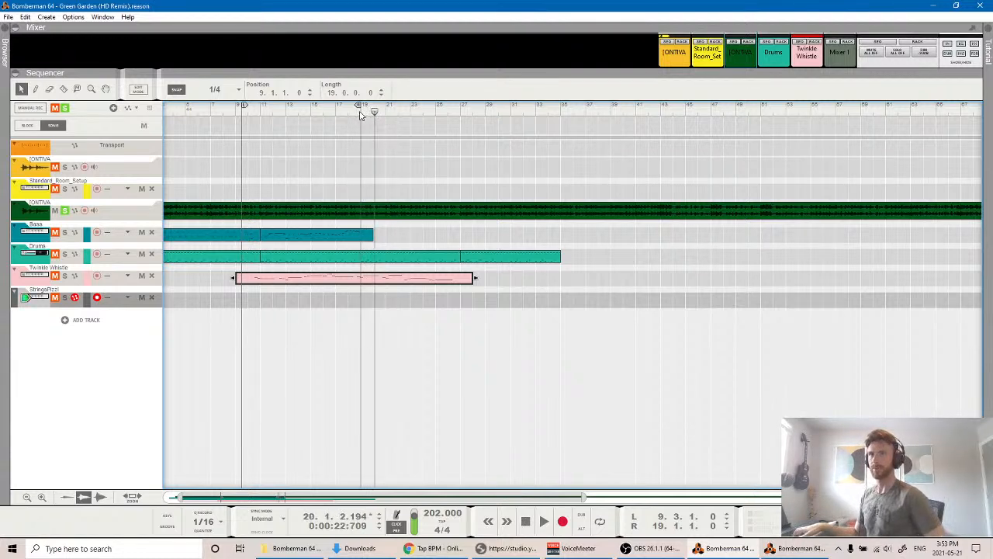
pyautogui.click(360, 114)
pyautogui.press('space')
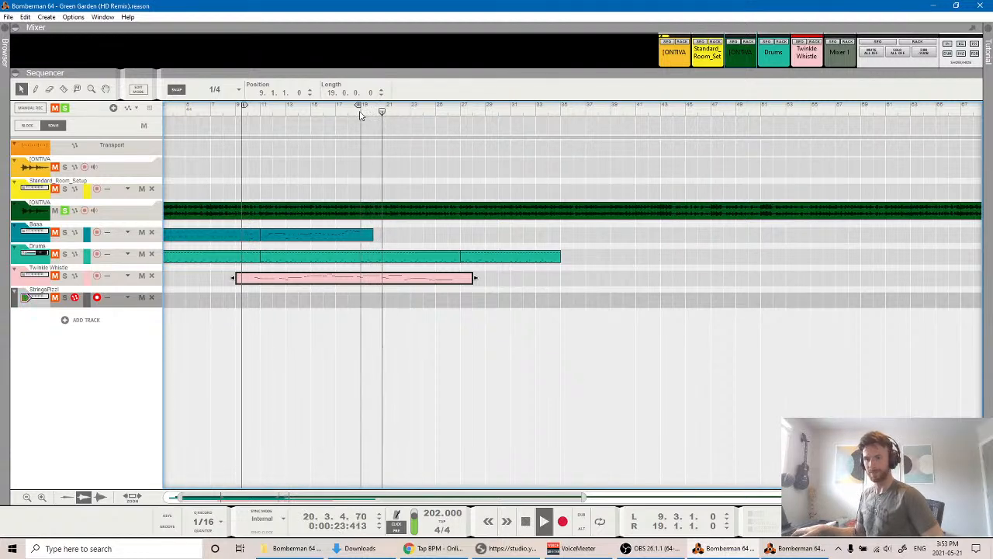
pyautogui.press('space')
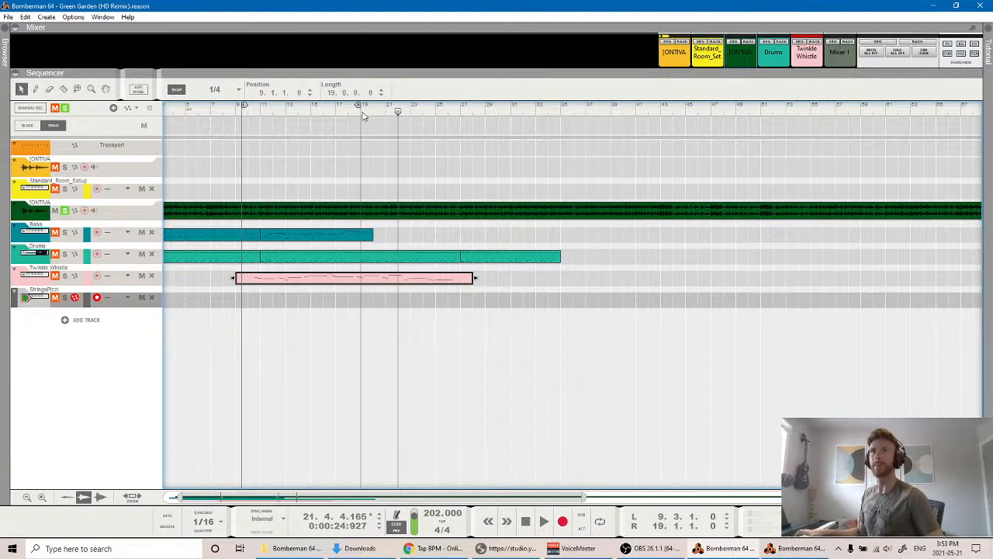
pyautogui.click(361, 110)
pyautogui.press('space')
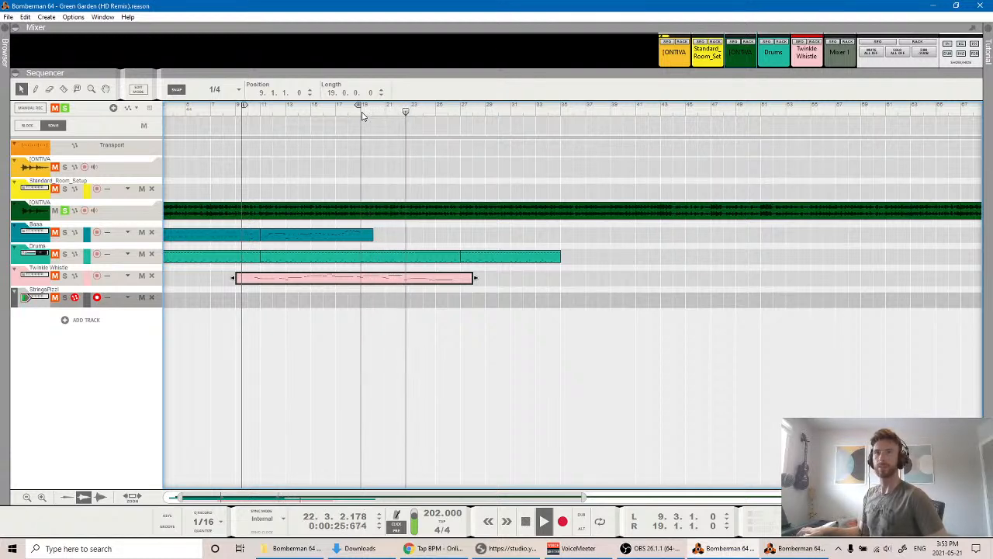
# Listen to the reference audio up to about bar 26 and set the loop range to bars 19 through 27.
pyautogui.press('space')
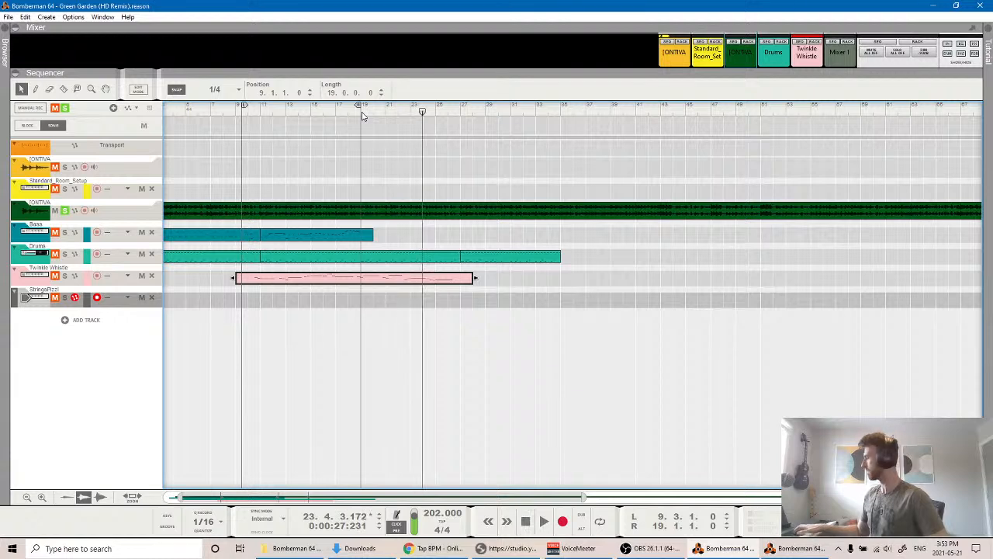
pyautogui.press('space')
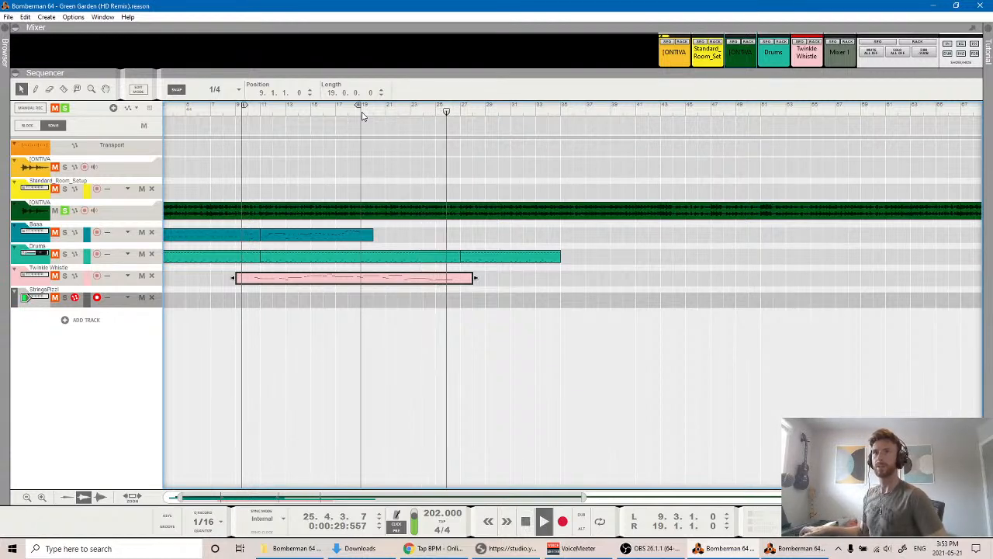
pyautogui.press('space')
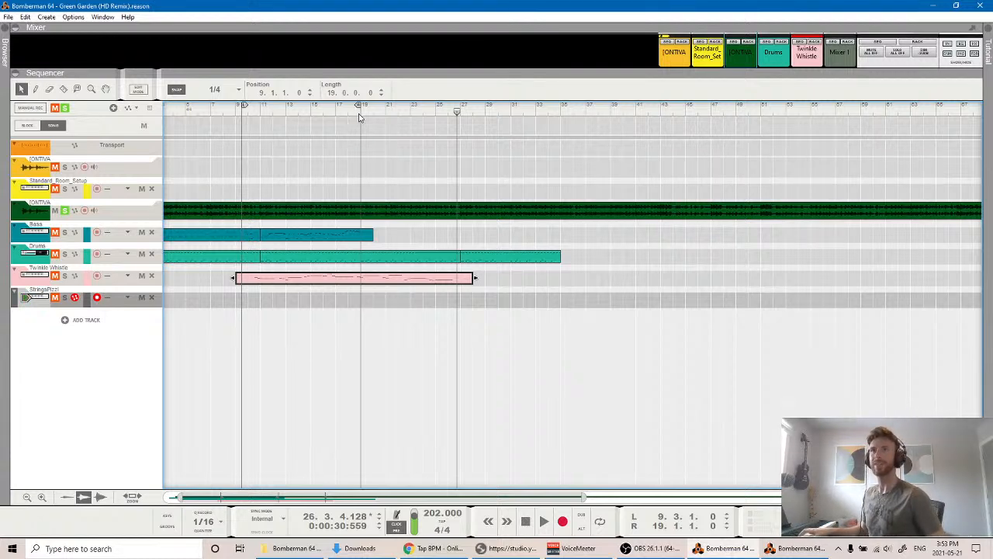
pyautogui.click(361, 113)
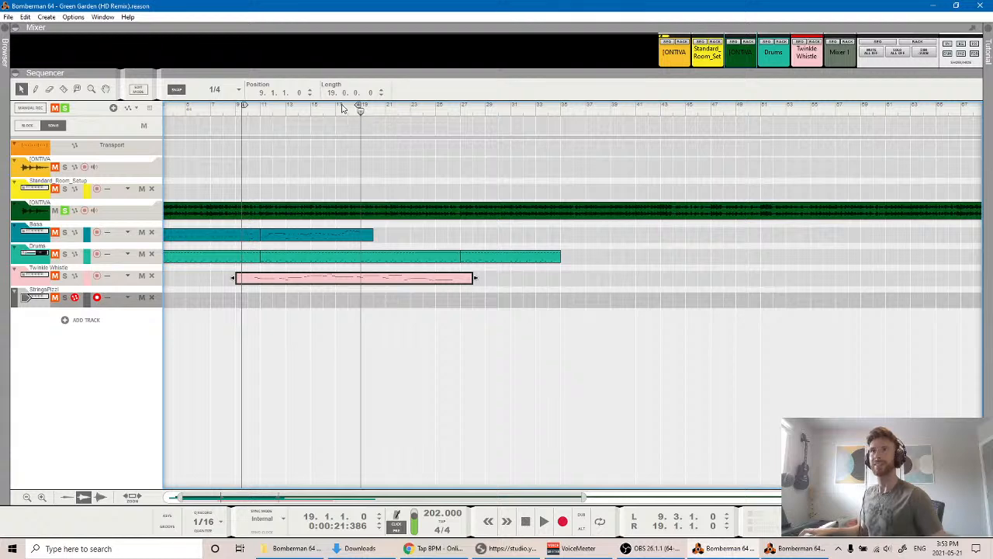
pyautogui.moveTo(361, 109); pyautogui.dragTo(458, 122)
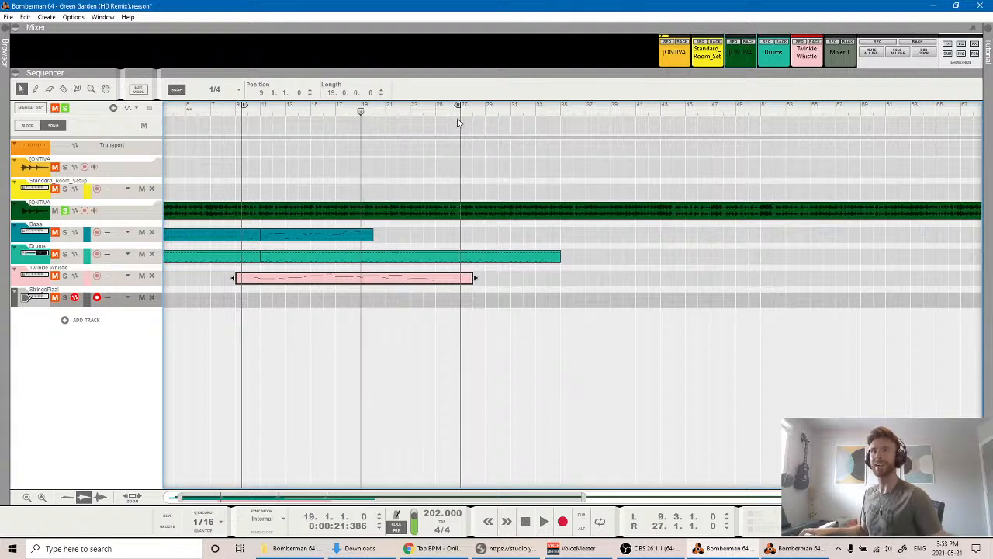
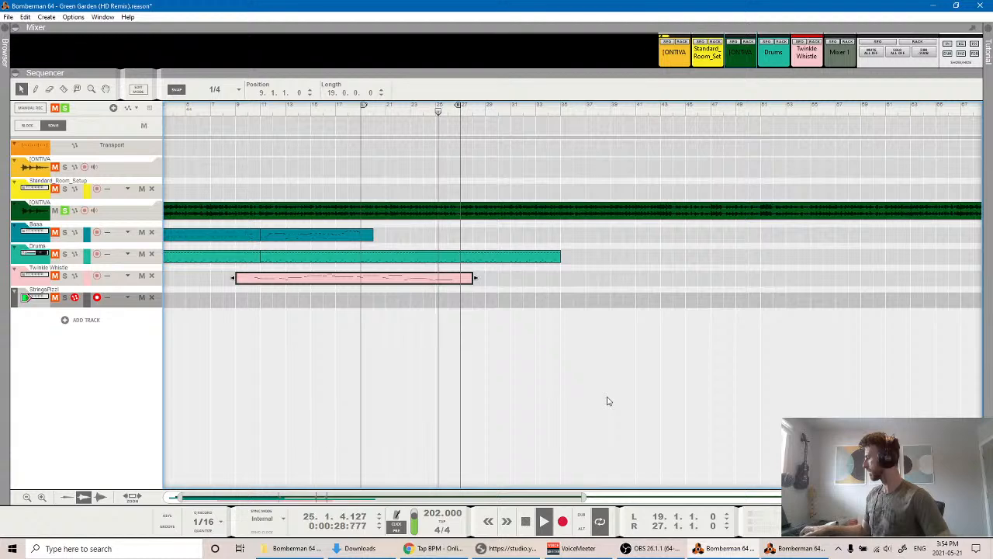
pyautogui.press('space')
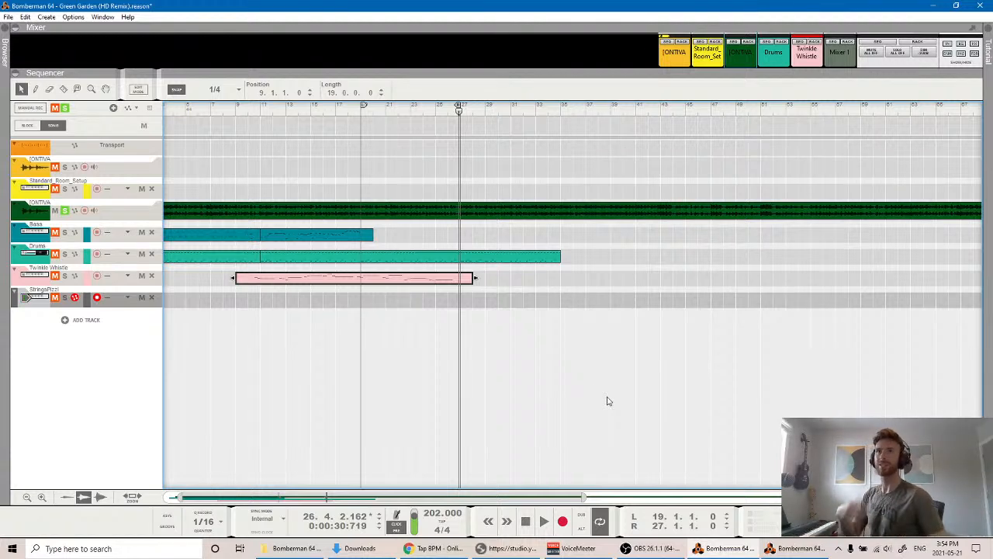
# Record the pizzicato part on the StringsPizzi track from bar 19 to just past bar 27.
pyautogui.click(365, 113)
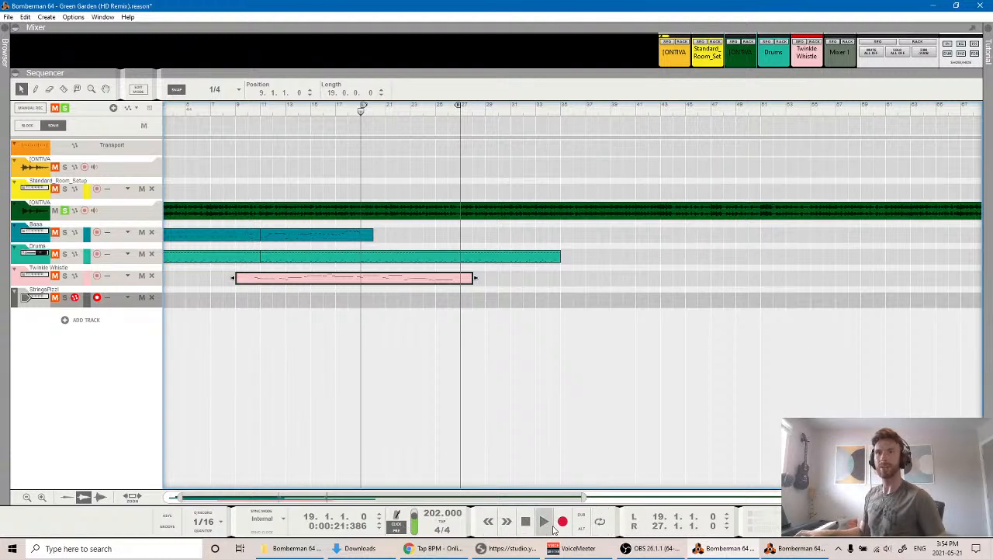
pyautogui.click(562, 521)
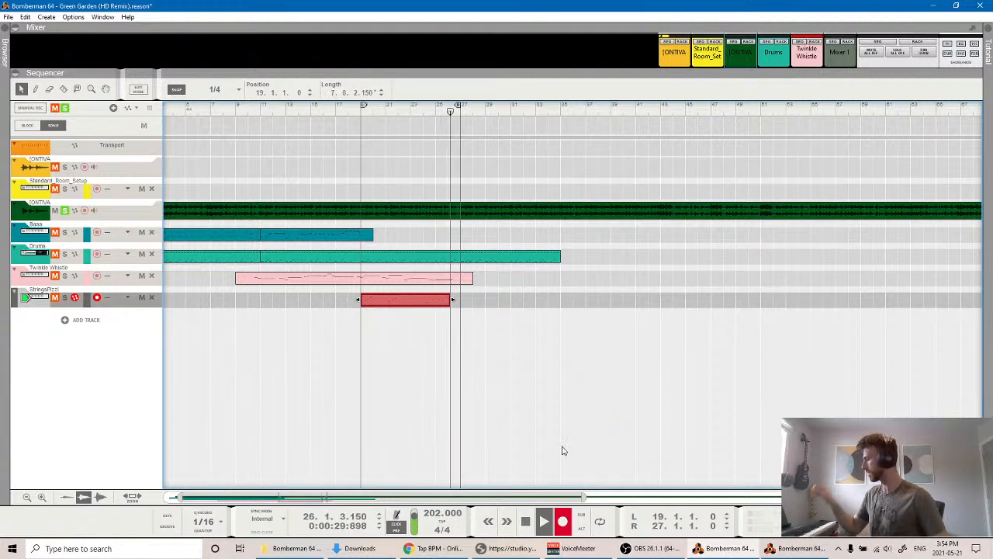
pyautogui.press('space')
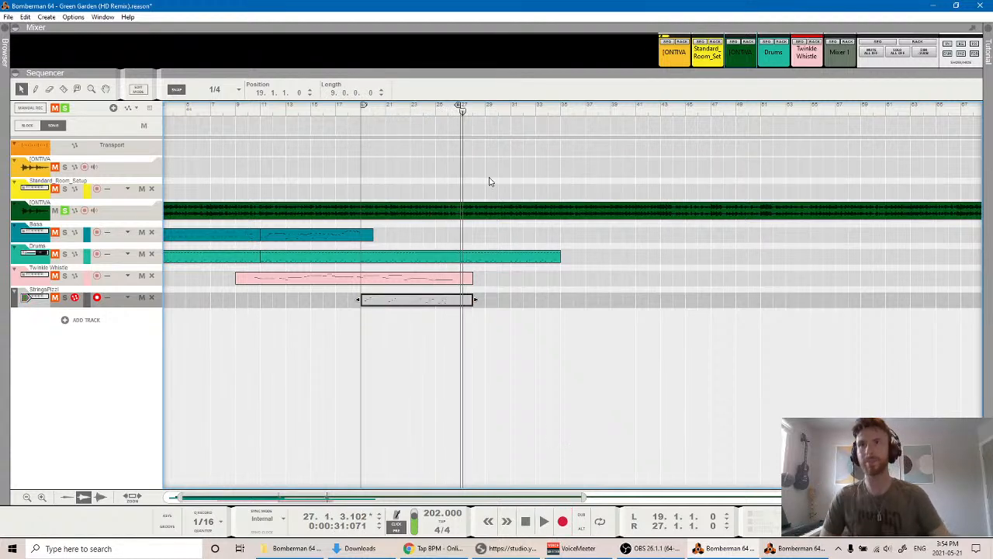
# Open the recorded StringsPizzi clip for note editing and play the passage from about bar 23 to 24.
pyautogui.doubleClick(394, 301)
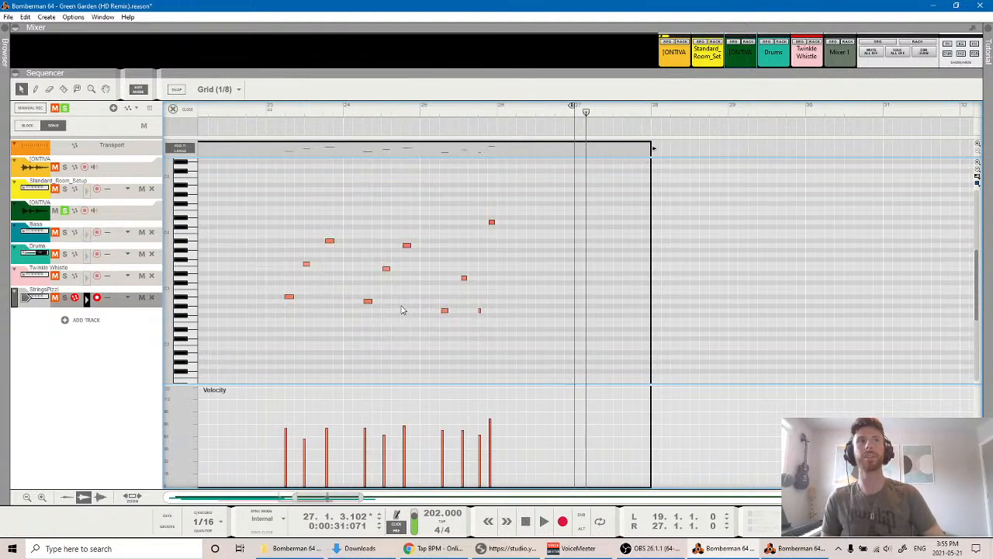
pyautogui.click(282, 118)
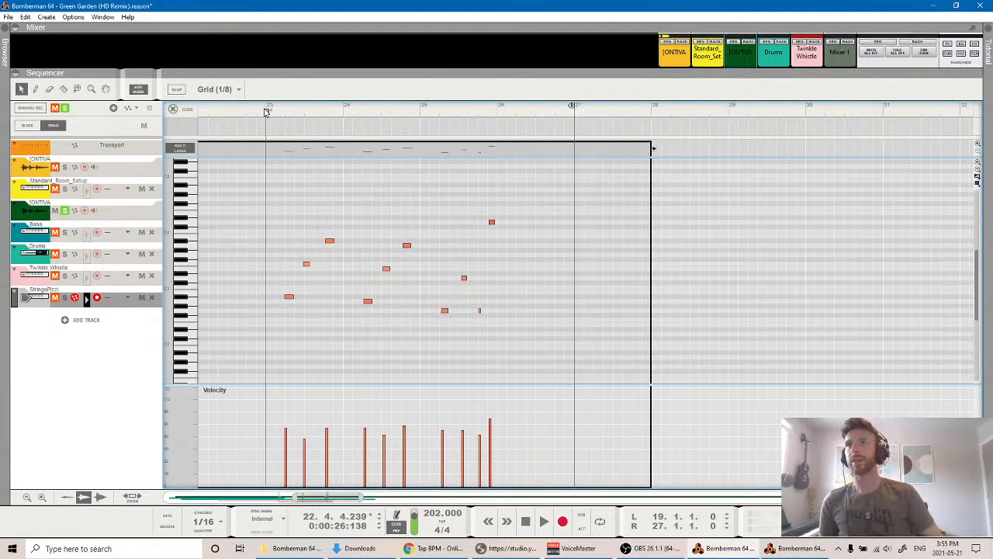
pyautogui.press('space')
pyautogui.press('space')
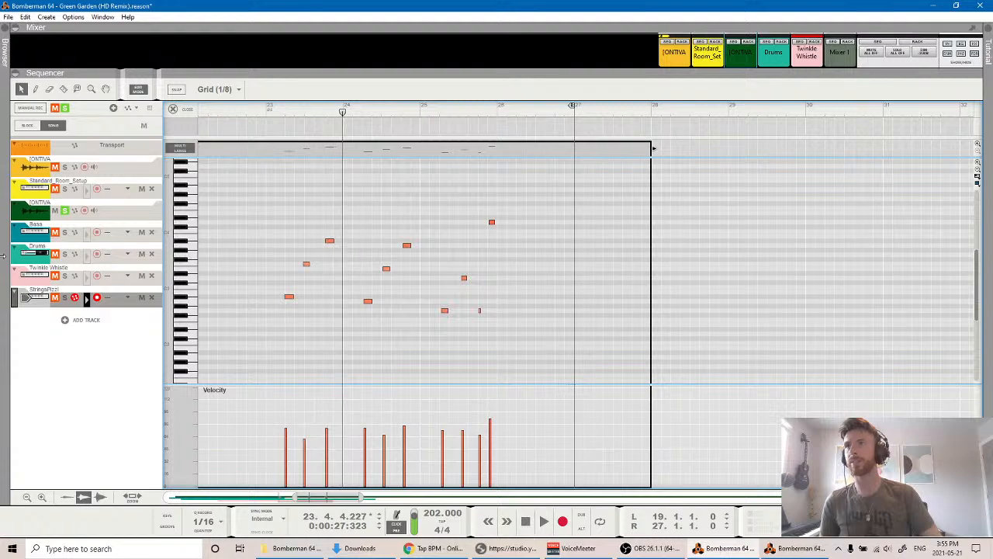
pyautogui.hscroll(-8, 377, 309)
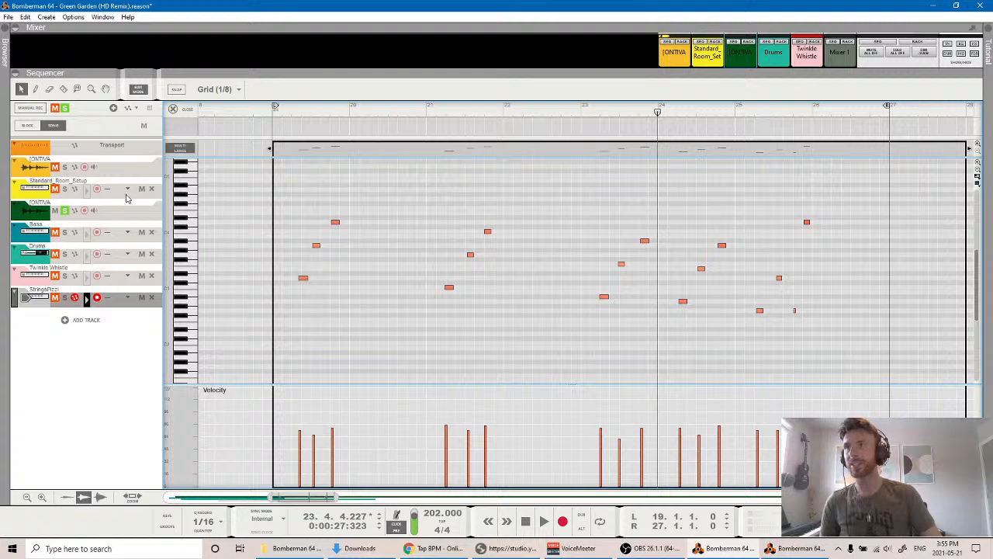
# Unsolo the green reference audio track and play the recorded pizzicato notes with the other instruments from before bar 19.
pyautogui.click(65, 211)
pyautogui.press('space')
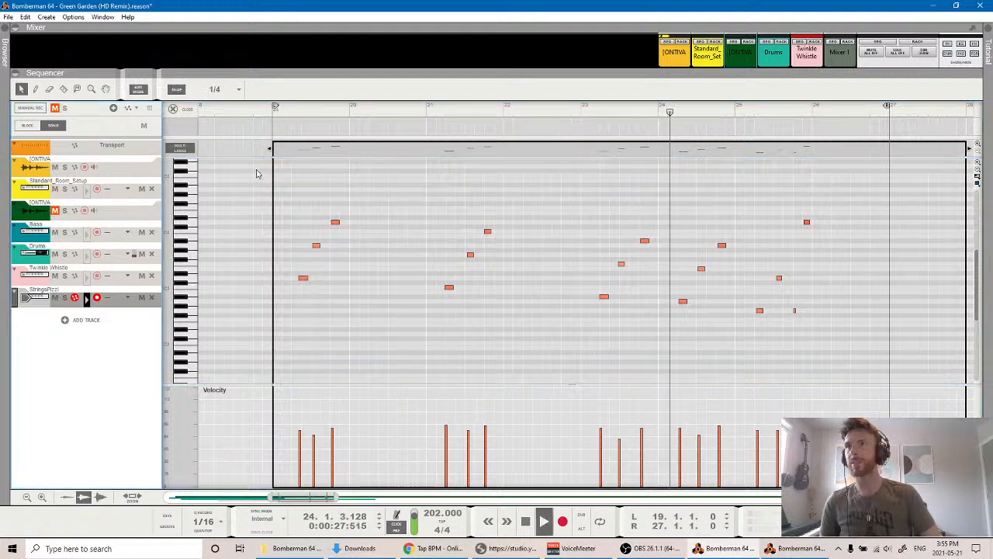
pyautogui.click(259, 113)
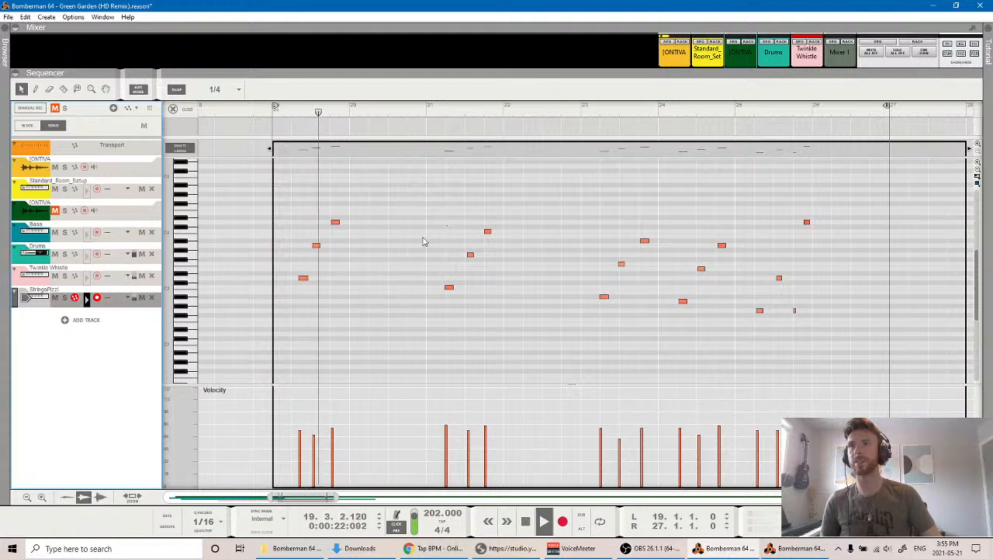
pyautogui.press('space')
pyautogui.click(305, 278)
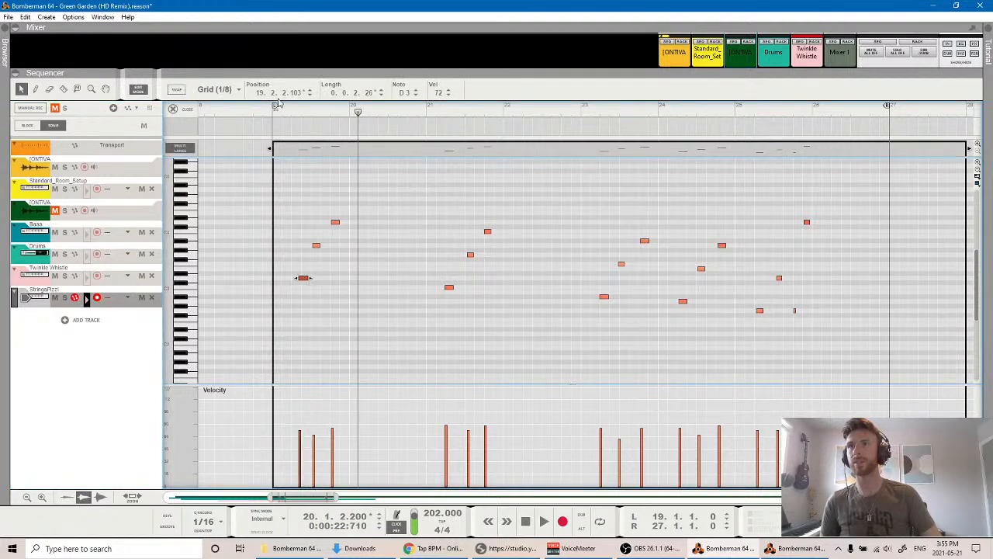
pyautogui.click(233, 114)
pyautogui.press('space')
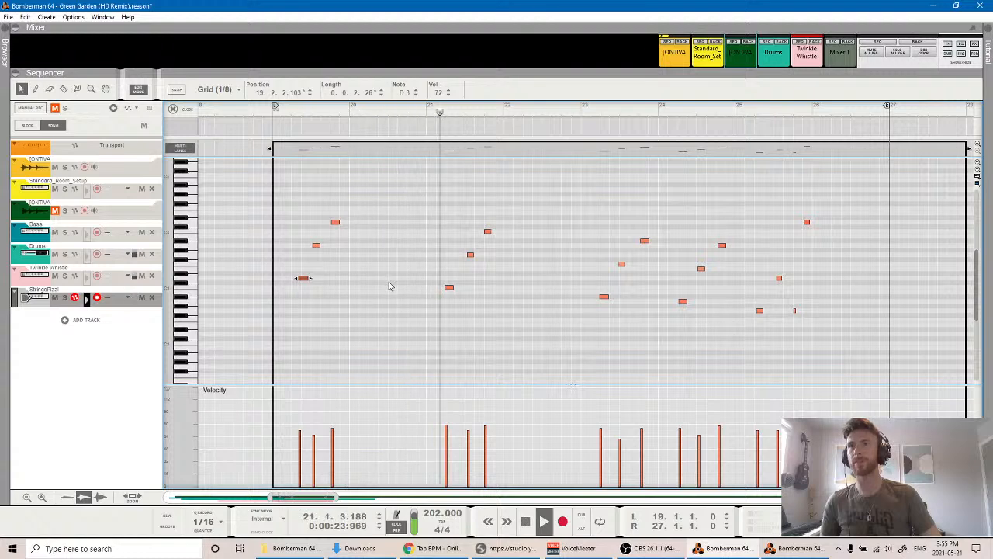
# Nudge the G3 note in bar 21 earlier to 21.2.4.216 and the D3 note in bar 19 earlier to about 19.2.1.8.
pyautogui.click(471, 257)
pyautogui.click(265, 113)
pyautogui.press('space')
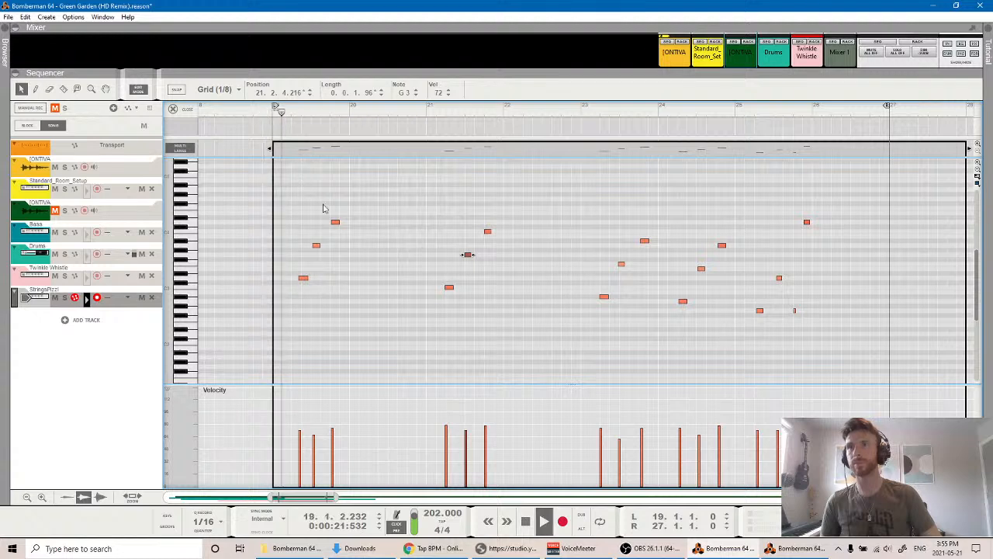
pyautogui.moveTo(304, 280); pyautogui.dragTo(301, 285)
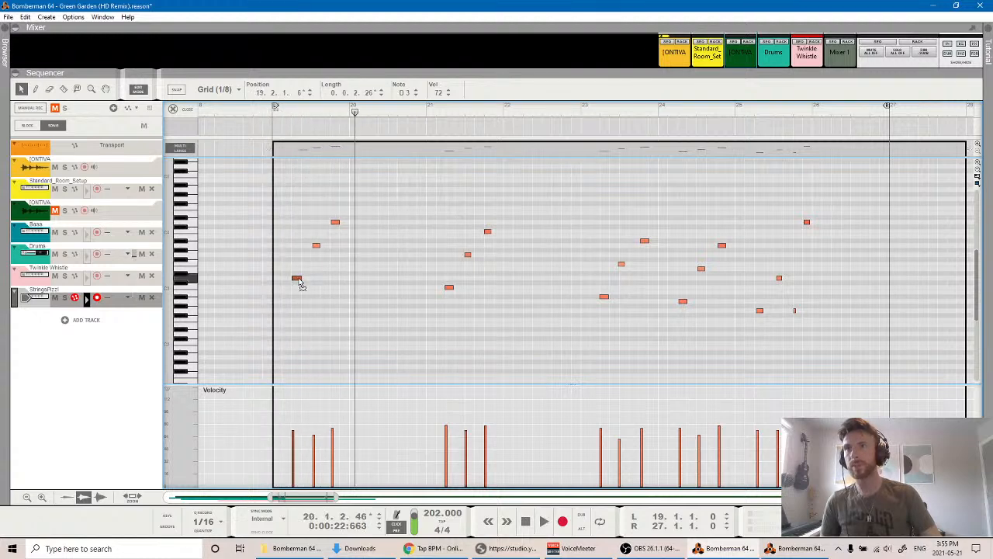
# Play the clip from before bar 19 through bar 26 to check the timing and pitches of the notes.
pyautogui.click(262, 108)
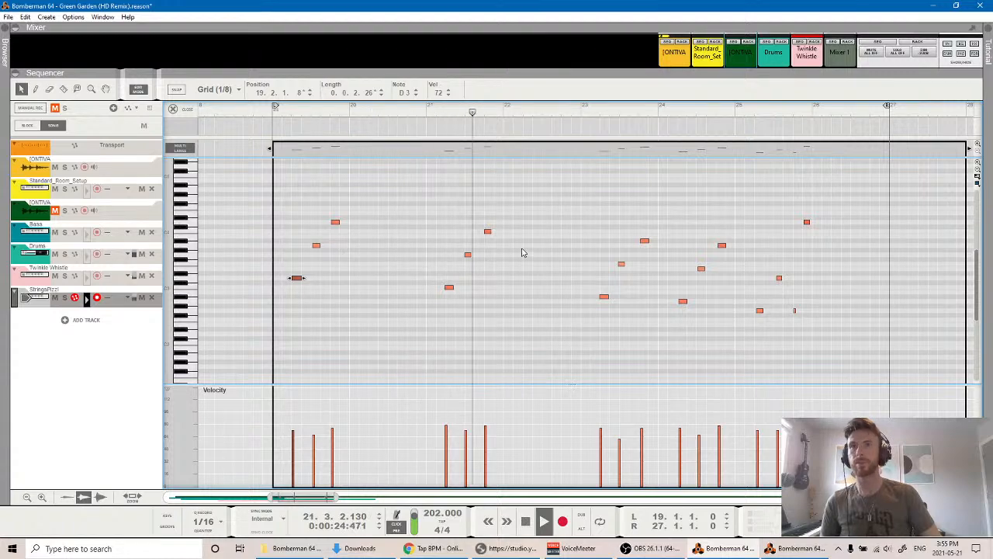
pyautogui.hscroll(8, 522, 252)
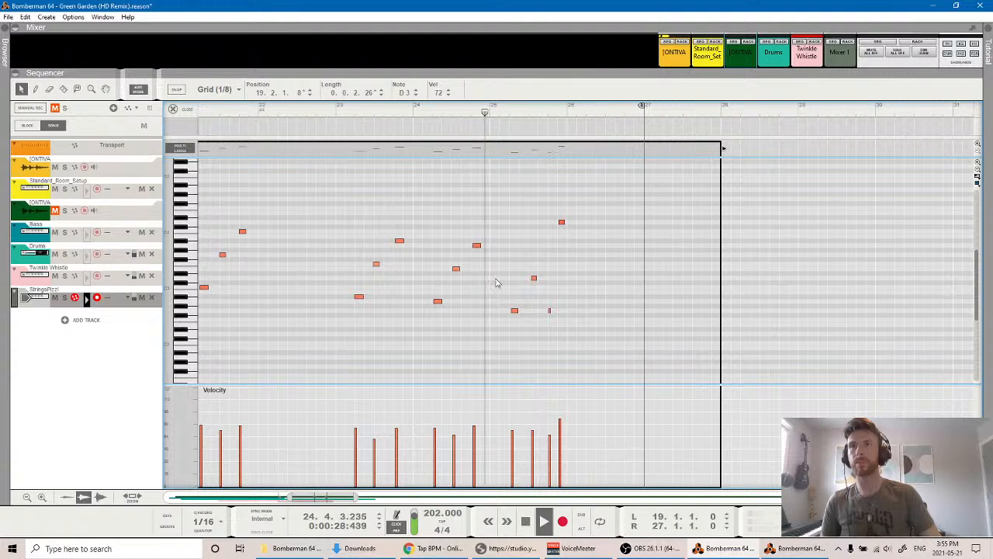
pyautogui.press('space')
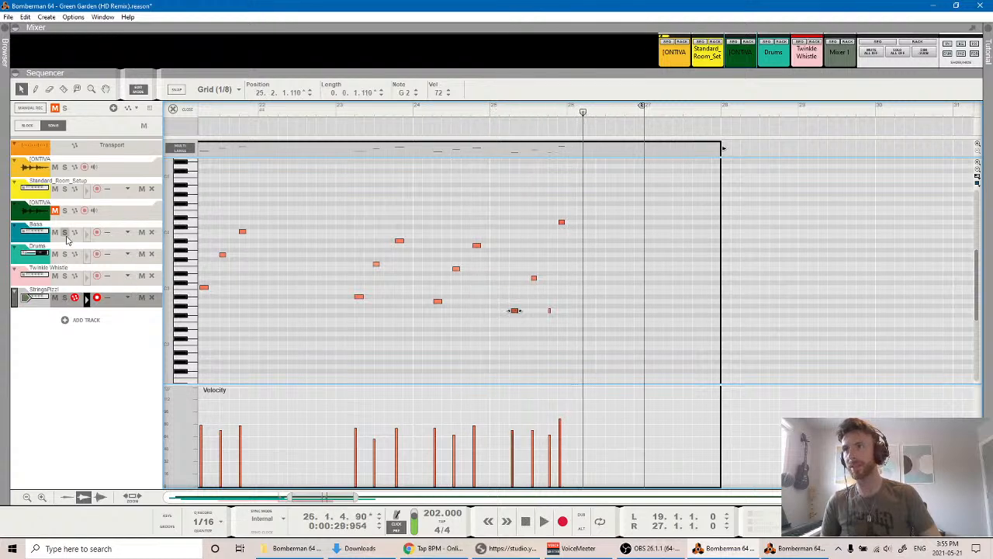
# Solo the green reference audio track and listen to the passage up to the end of bar 25.
pyautogui.click(64, 210)
pyautogui.moveTo(397, 112); pyautogui.dragTo(376, 114)
pyautogui.hscroll(-4, 399, 284)
pyautogui.press('space')
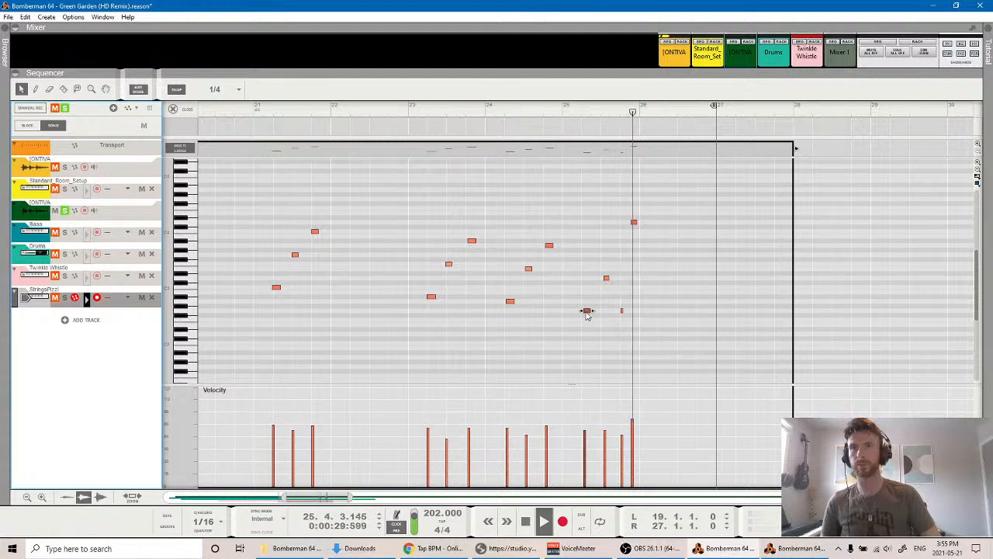
pyautogui.press('space')
# Compare with the reference, lower the D3 note on beat 3 of bar 25, and raise the short G2 note following it to D3.
pyautogui.click(606, 278)
pyautogui.click(550, 110)
pyautogui.press('space')
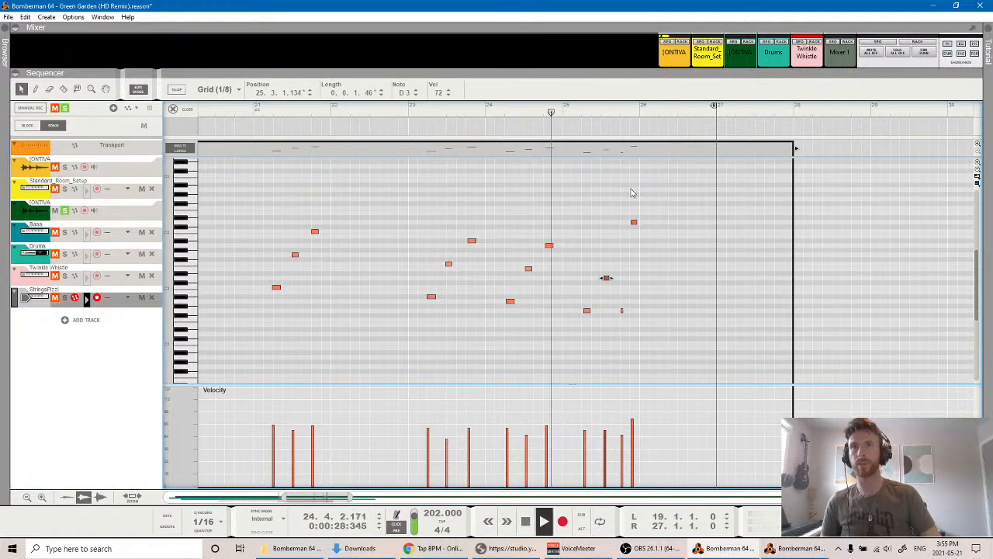
pyautogui.press('space')
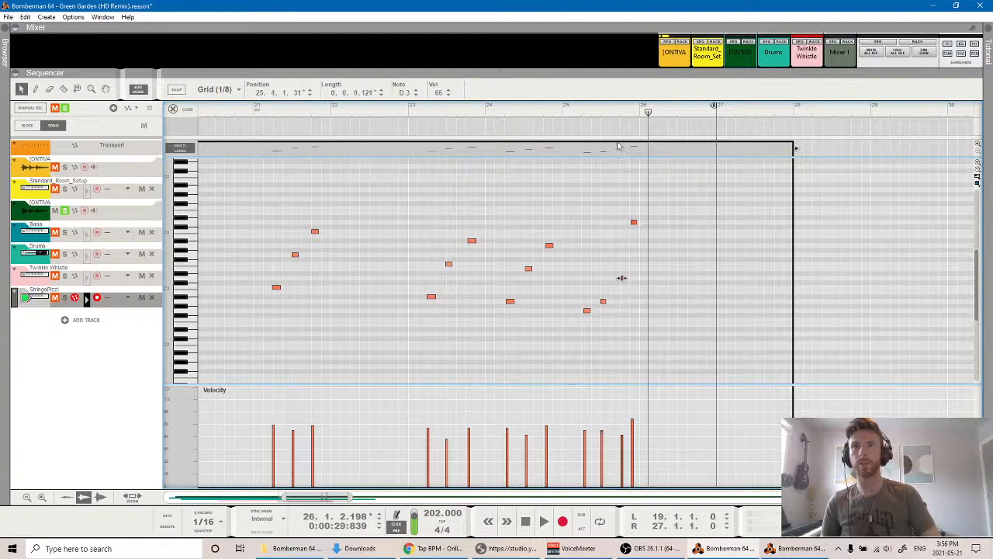
# Replay the reference around bar 25 and delete the G2 note on beat 2 of that bar.
pyautogui.click(598, 110)
pyautogui.press('space')
pyautogui.click(568, 113)
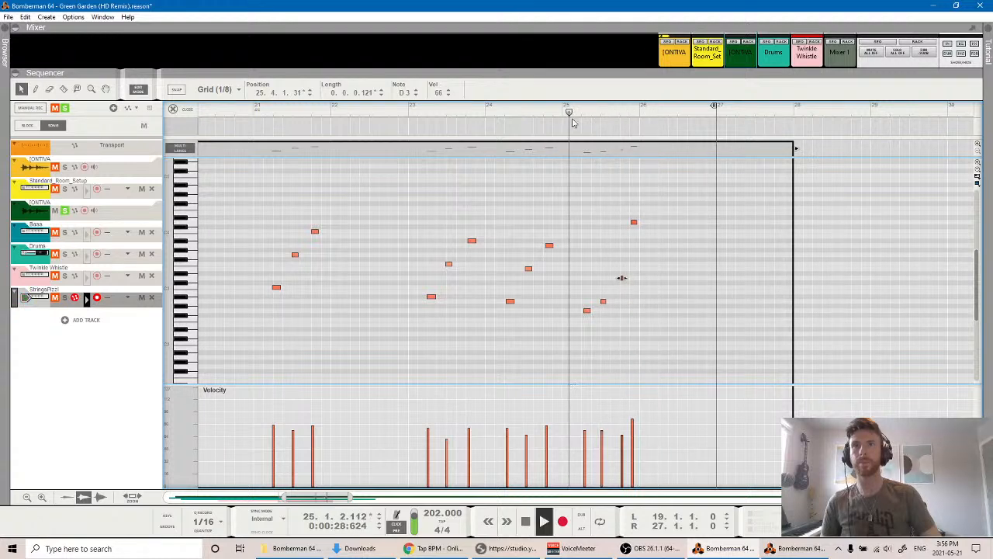
pyautogui.click(587, 311)
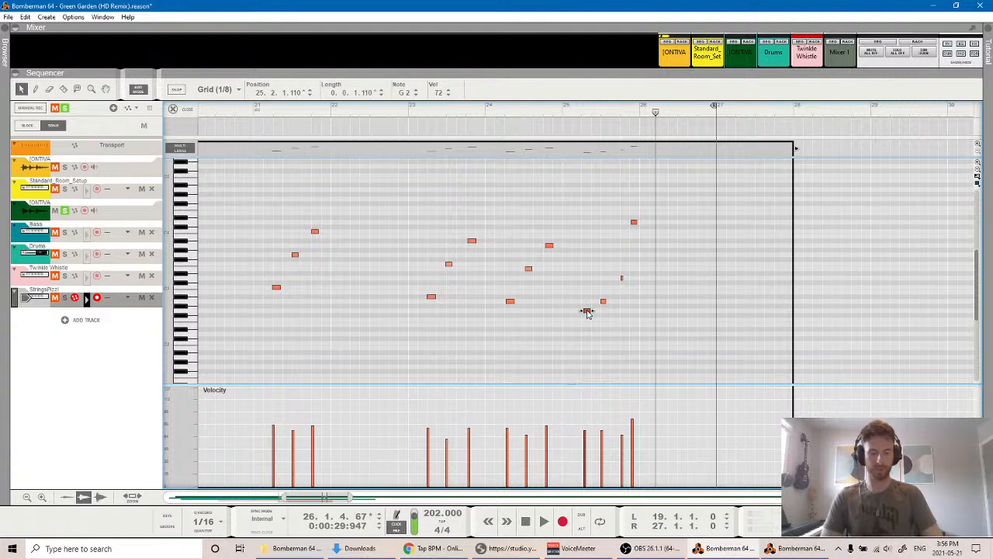
pyautogui.press('Delete')
# Replay the reference from bar 24 to bar 27 against the edited notes and save the song.
pyautogui.click(515, 114)
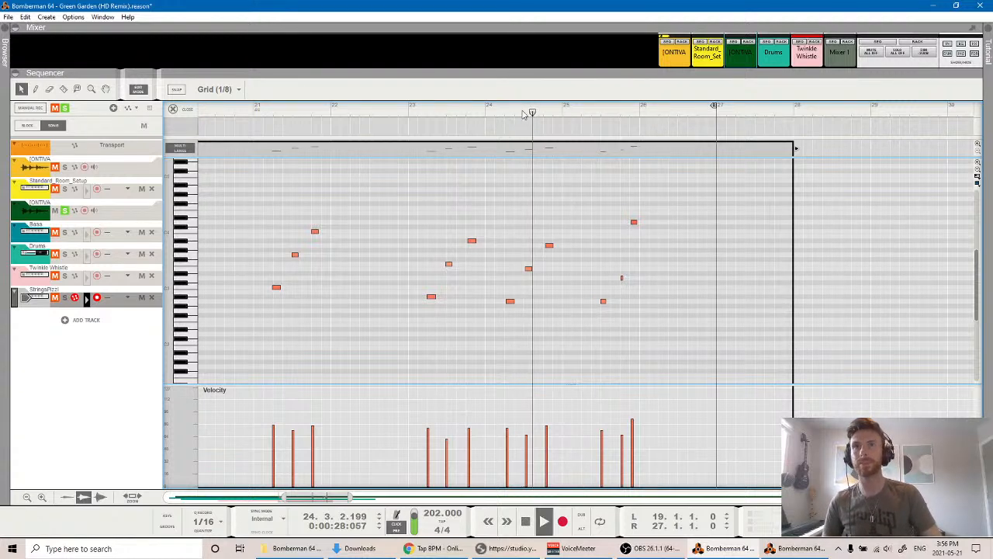
pyautogui.press('space')
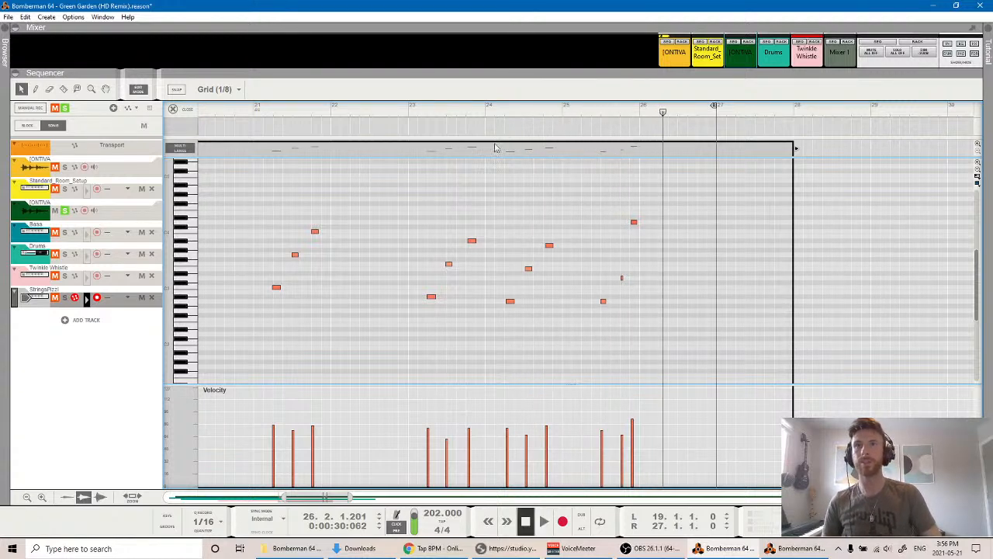
pyautogui.click(595, 112)
pyautogui.press('space')
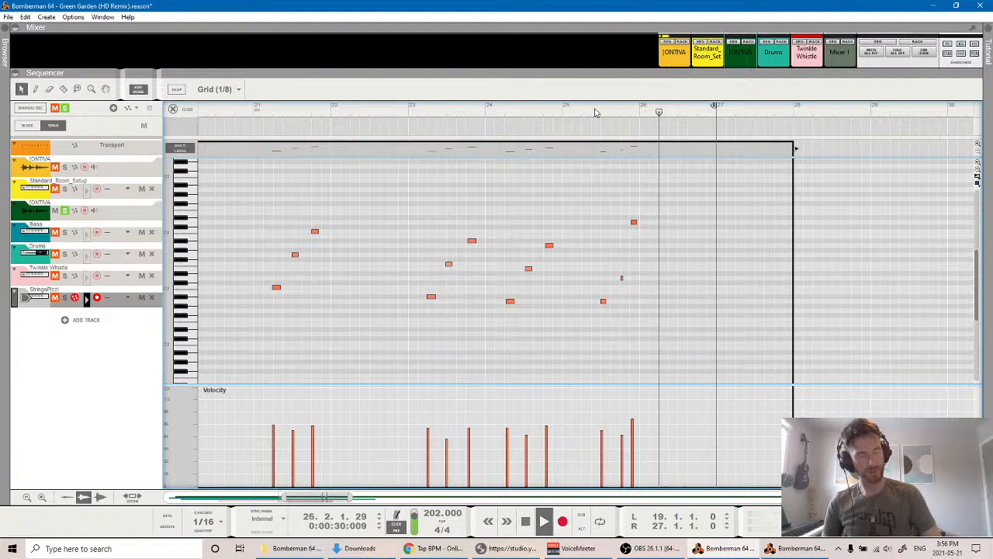
pyautogui.press('space')
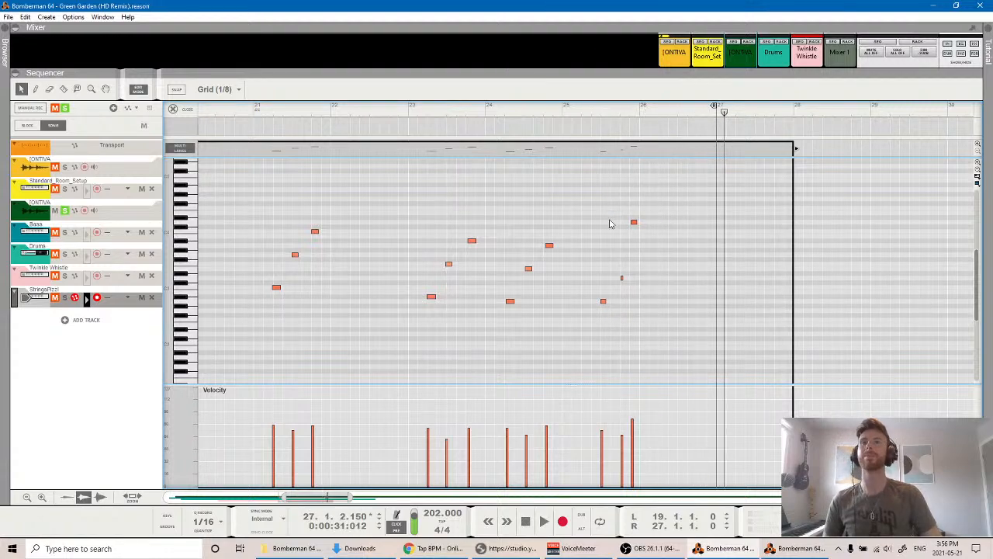
# Play the passage from bar 19 with the reference soloed, and unsolo it to hear the pizzicato part with the other instruments.
pyautogui.hscroll(-5, 572, 253)
pyautogui.click(467, 117)
pyautogui.press('space')
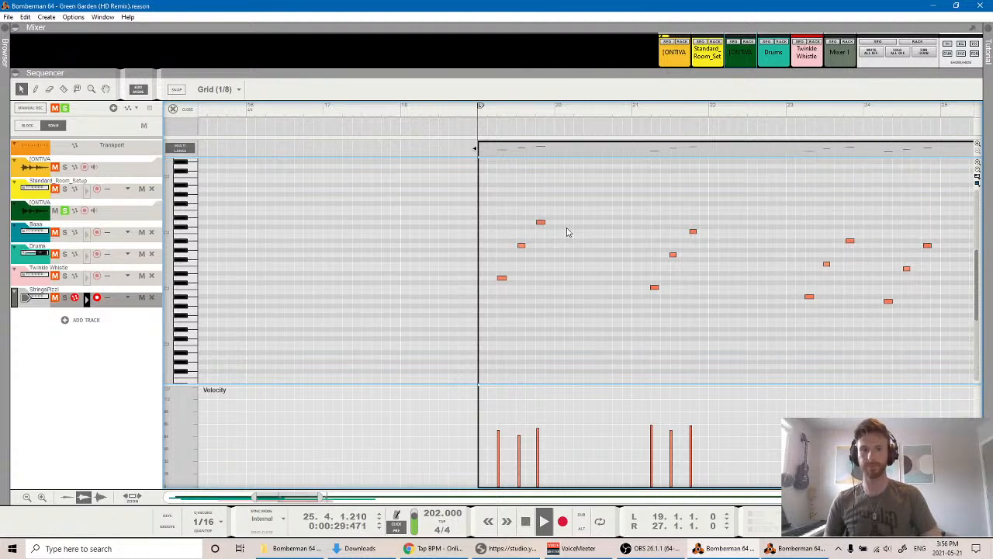
pyautogui.press('space')
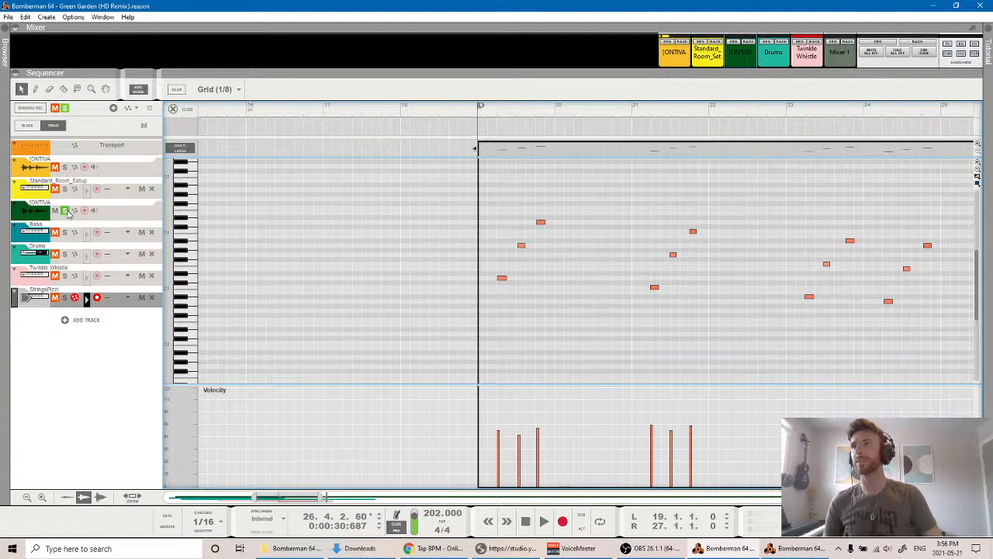
pyautogui.click(66, 211)
pyautogui.press('space')
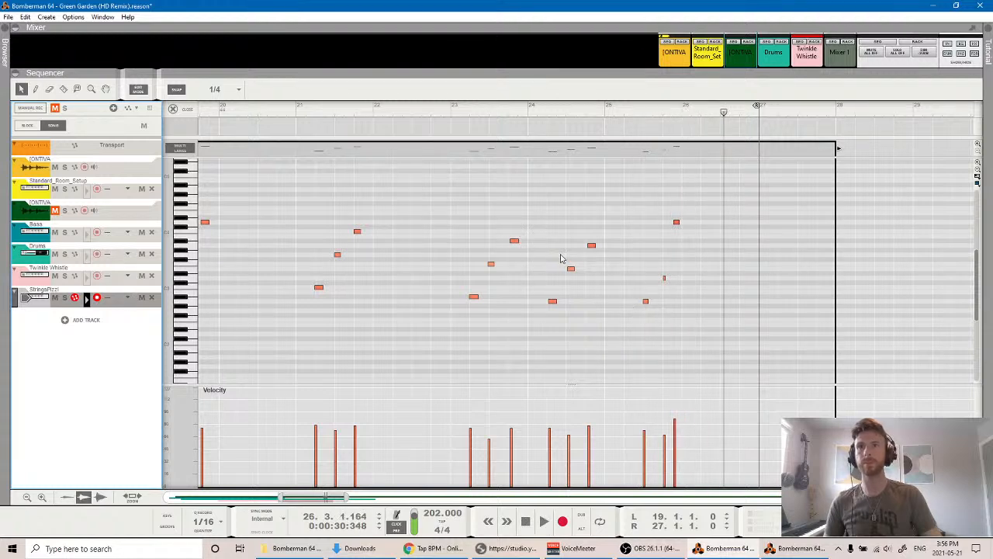
# Nudge the highest notes of bars 23 and 24 and the opening D3 of bar 19 slightly earlier, and replay from bar 19.
pyautogui.moveTo(515, 247); pyautogui.dragTo(512, 245)
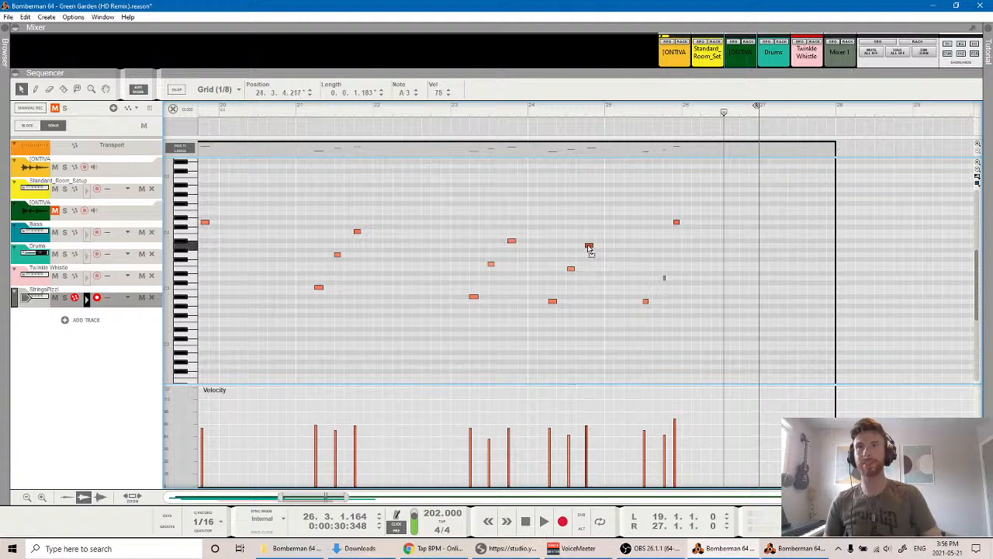
pyautogui.hscroll(-3, 427, 253)
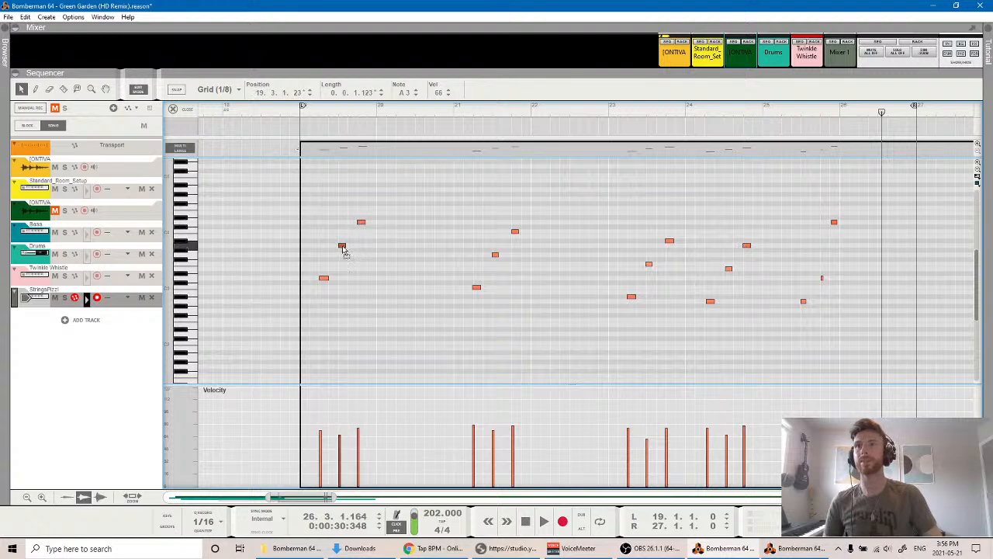
pyautogui.click(311, 114)
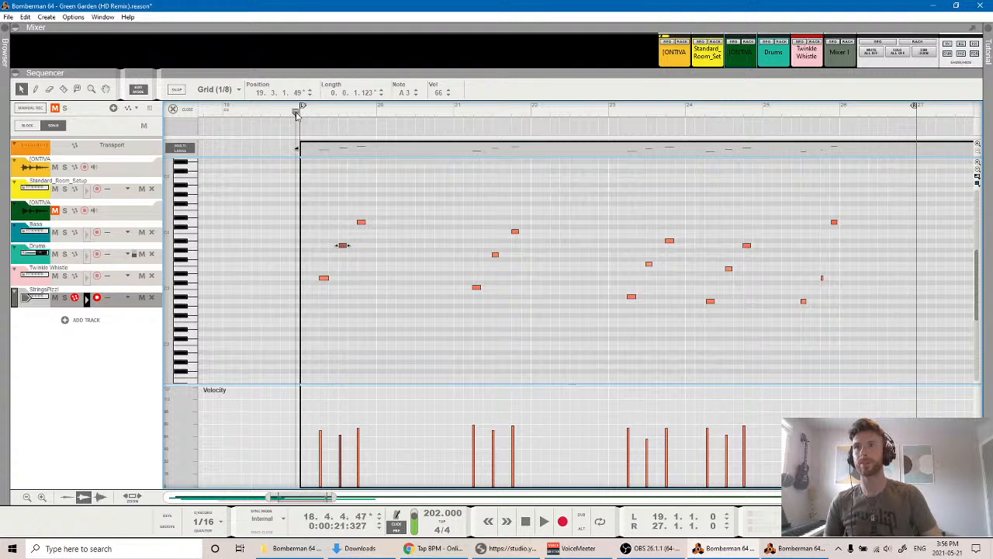
pyautogui.press('space')
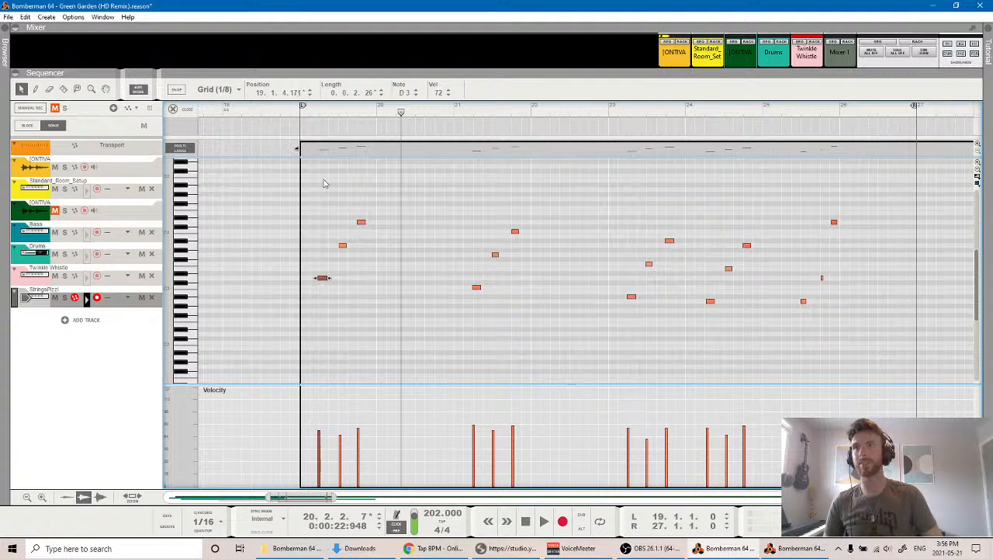
pyautogui.click(294, 120)
pyautogui.press('space')
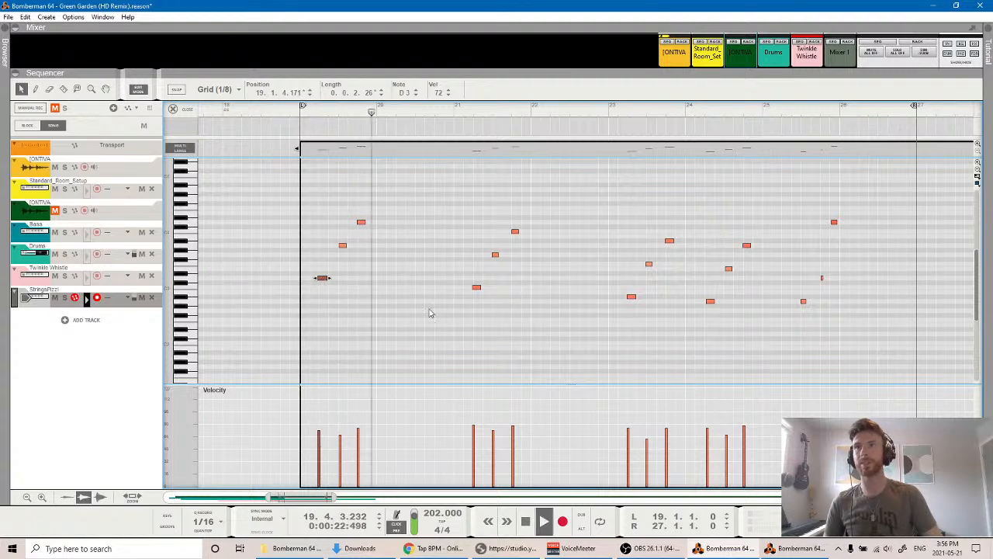
# Fine-tune the timing of the D3 and A3 notes in bar 19, moving them onto beats 2 and 3.
pyautogui.scroll(3, 382, 284)
pyautogui.hscroll(-2, 356, 287)
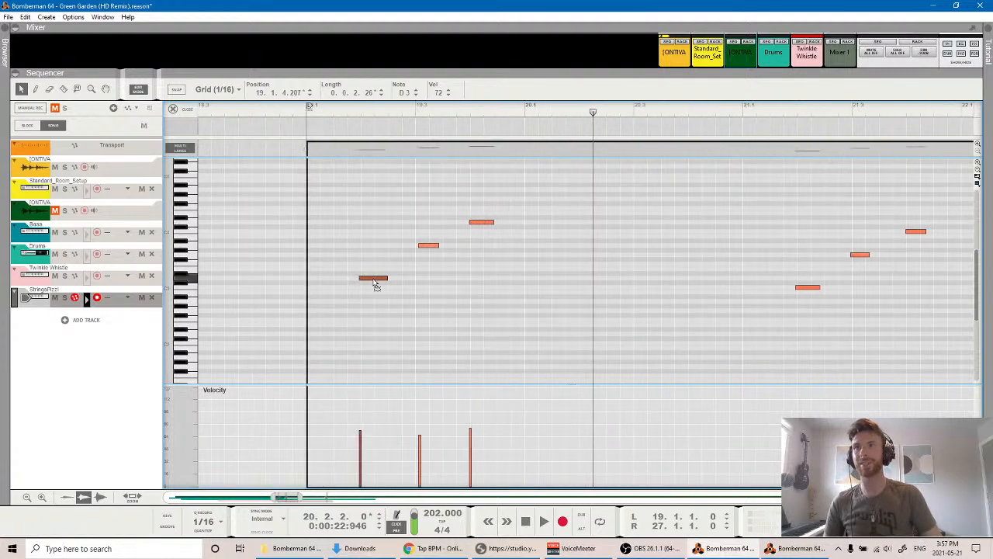
pyautogui.click(428, 247)
pyautogui.hscroll(4, 515, 286)
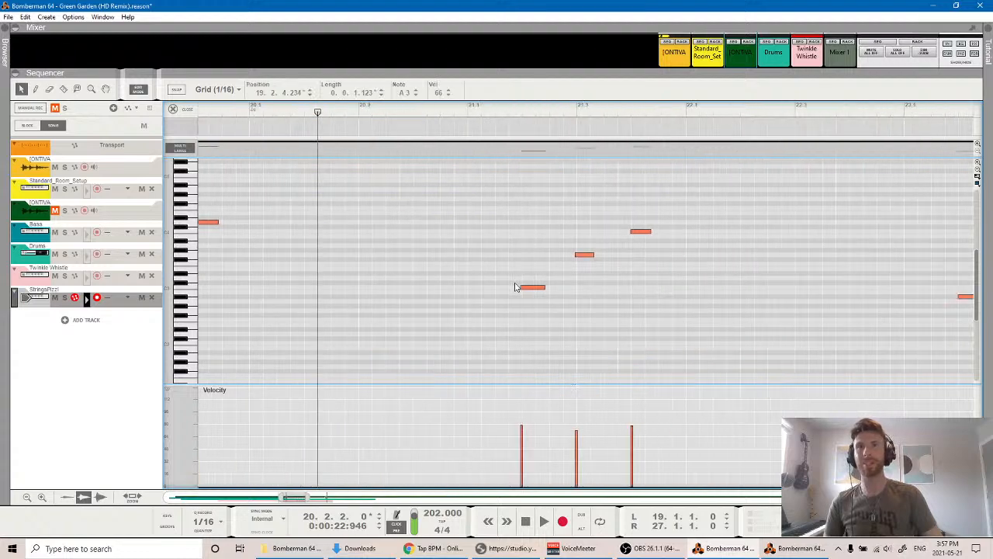
pyautogui.hscroll(-4, 515, 287)
pyautogui.click(491, 277)
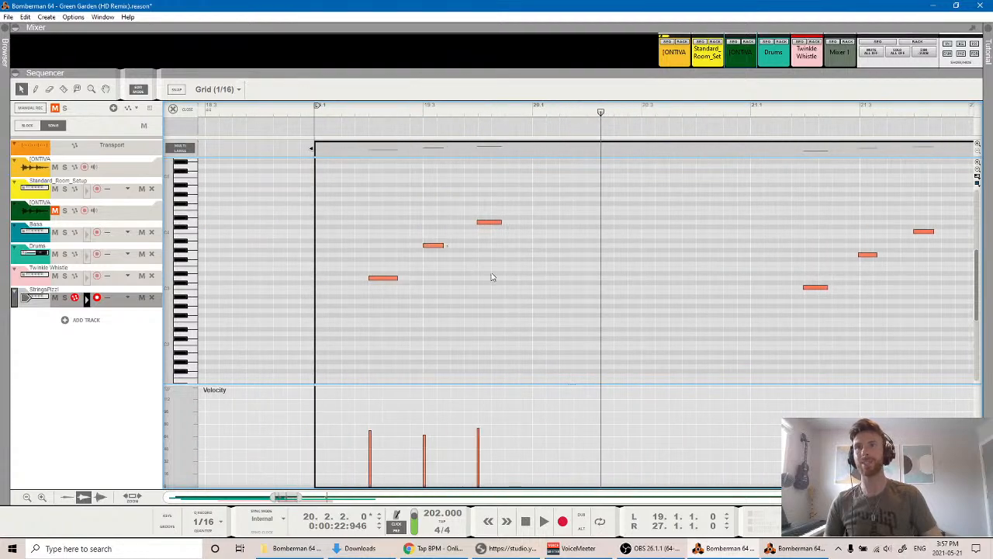
# Nudge the beat 3 and 4 notes of bar 23 slightly later, and the beat 2 and 3 notes of bar 24 slightly earlier.
pyautogui.hscroll(10, 570, 303)
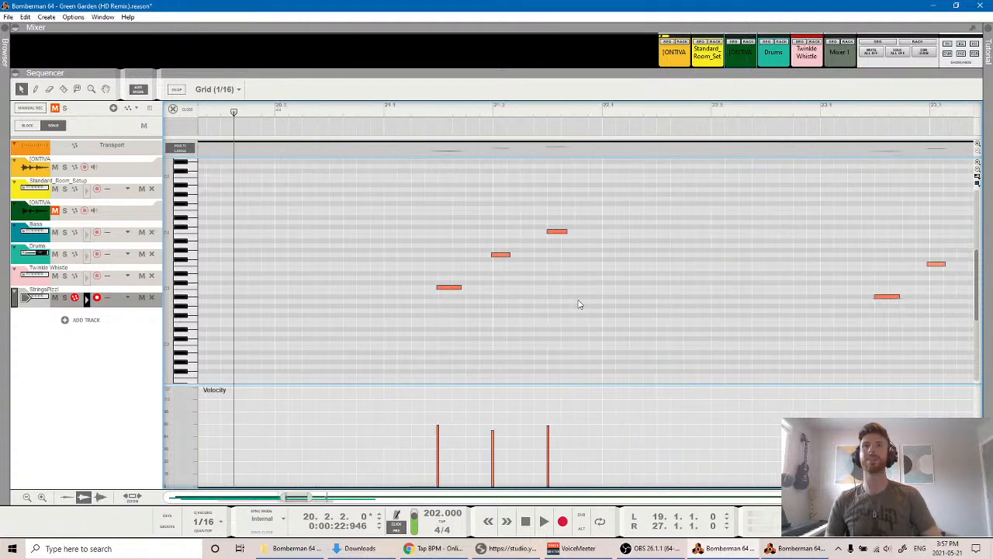
pyautogui.hscroll(1, 578, 303)
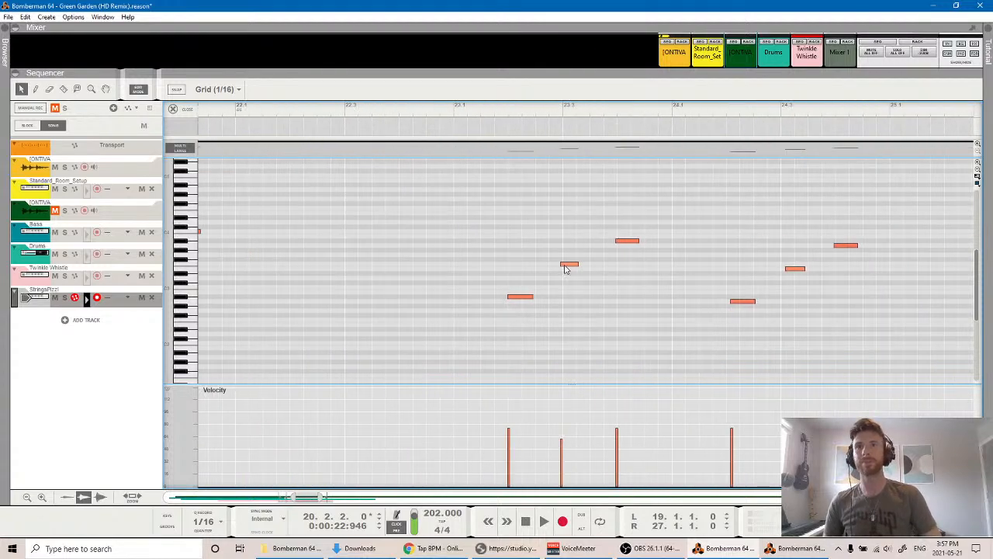
pyautogui.moveTo(567, 270); pyautogui.dragTo(569, 269)
pyautogui.click(627, 247)
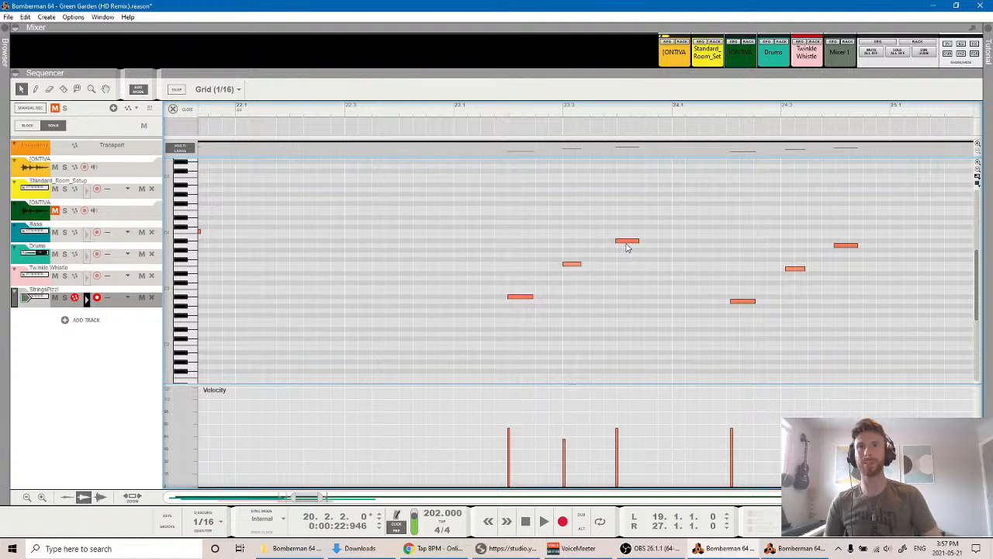
pyautogui.moveTo(624, 243); pyautogui.dragTo(626, 243)
pyautogui.moveTo(738, 302); pyautogui.dragTo(734, 302)
pyautogui.moveTo(791, 269); pyautogui.dragTo(790, 271)
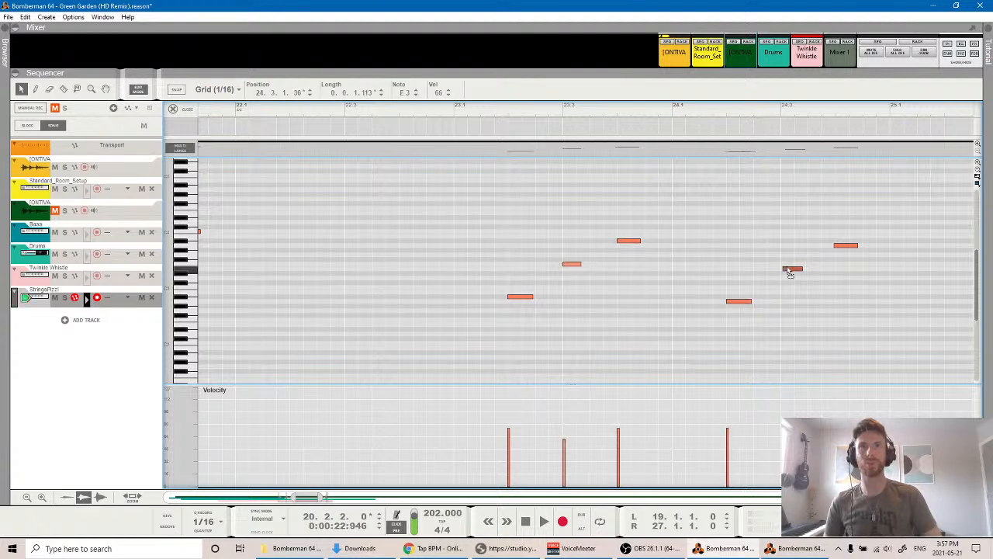
# Play the ending from beat 3 of bar 25, and replay from beat 2 of bar 24 to check the adjusted note timing.
pyautogui.hscroll(5, 792, 279)
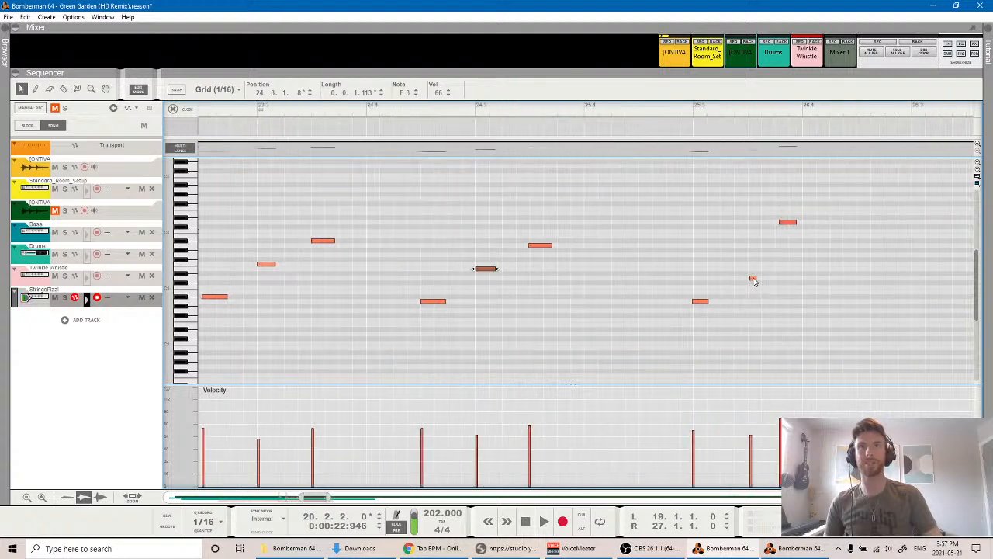
pyautogui.click(678, 111)
pyautogui.press('space')
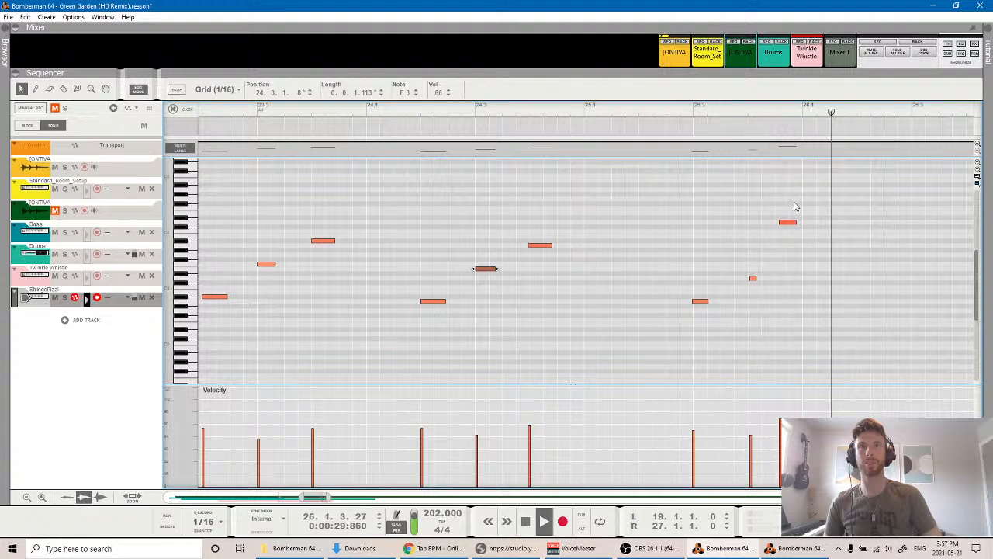
pyautogui.press('space')
pyautogui.click(415, 121)
pyautogui.press('space')
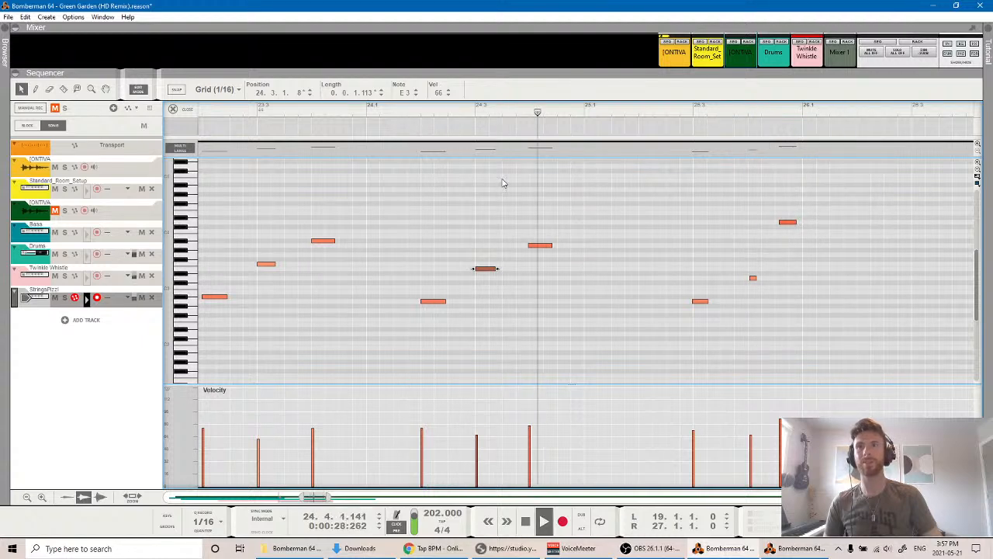
pyautogui.click(550, 334)
pyautogui.press('space')
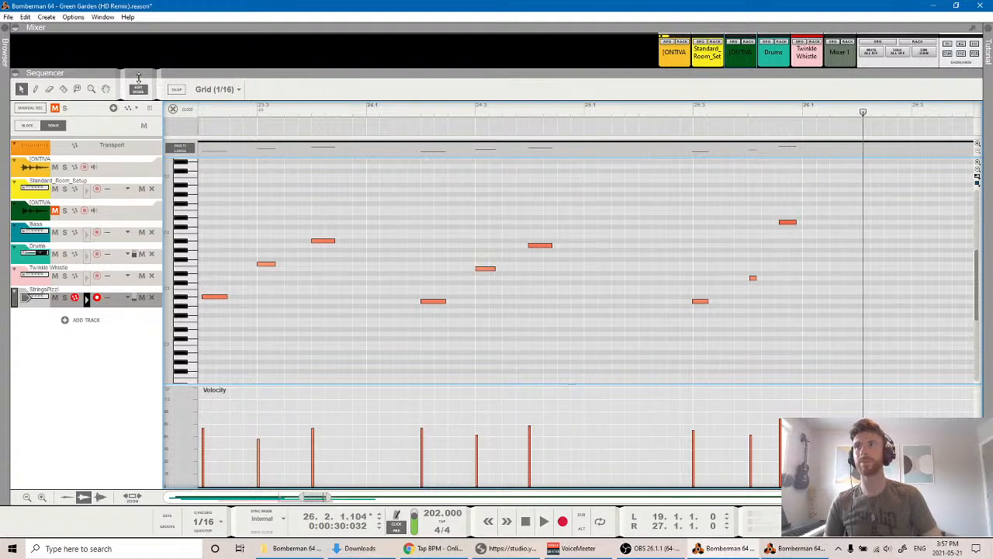
# Return to the full arrangement, save the song, and play the mix from bar 19 and again from around bar 10.
pyautogui.hotkey('shift', 'Tab')
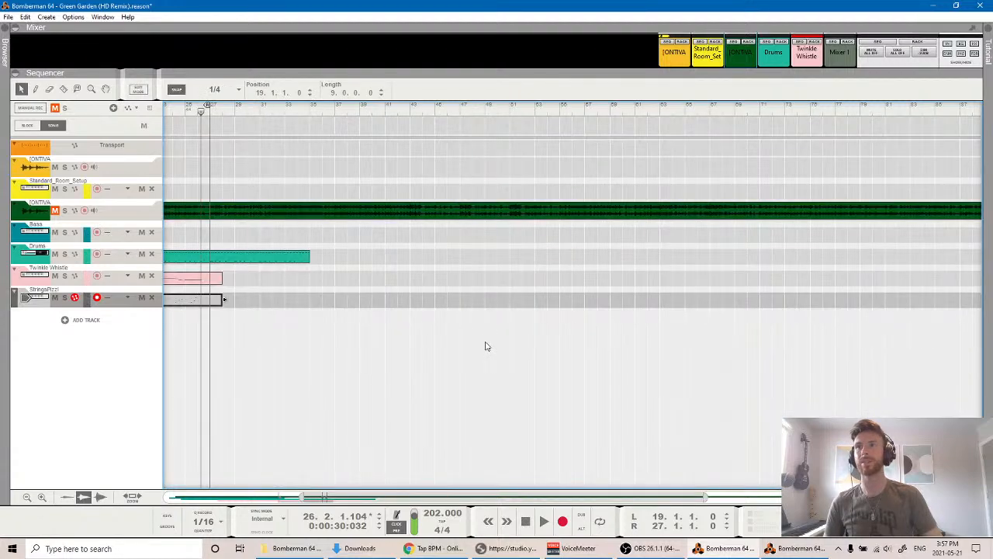
pyautogui.scroll(-3, 486, 347)
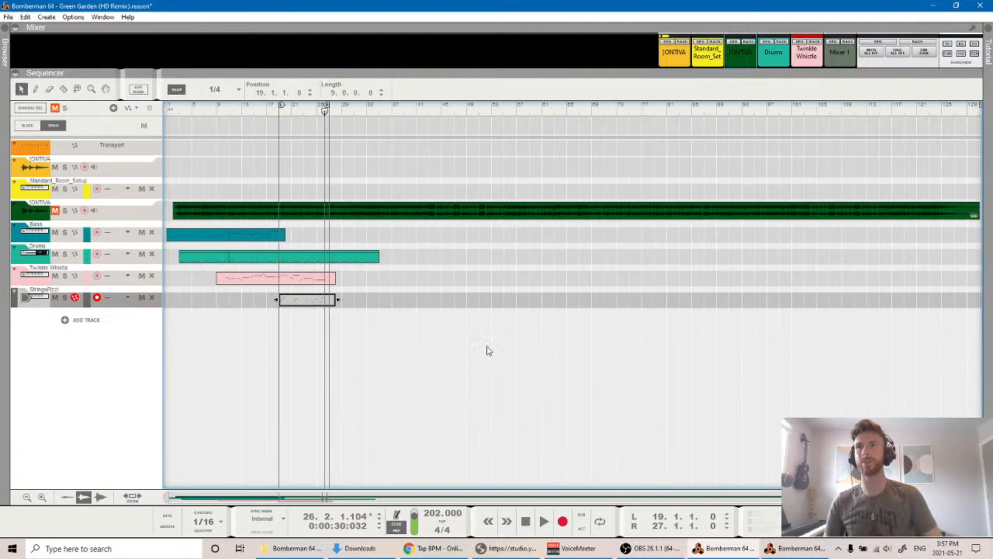
pyautogui.click(279, 108)
pyautogui.press('space')
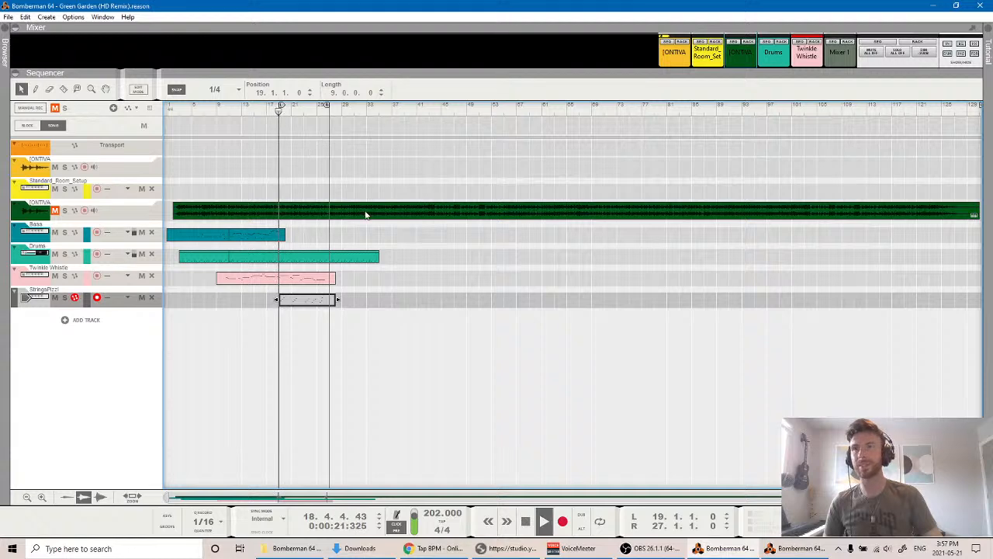
pyautogui.click(226, 109)
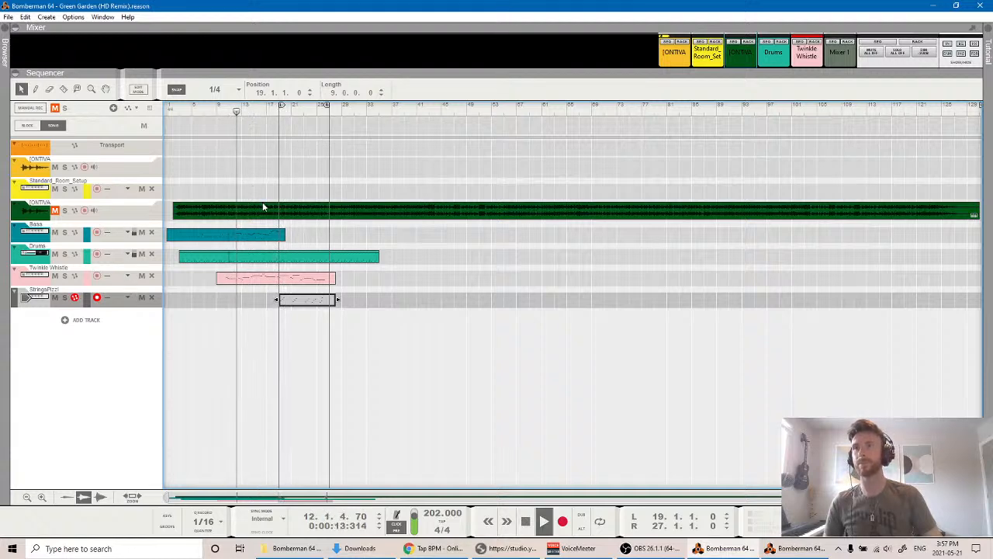
pyautogui.press('space')
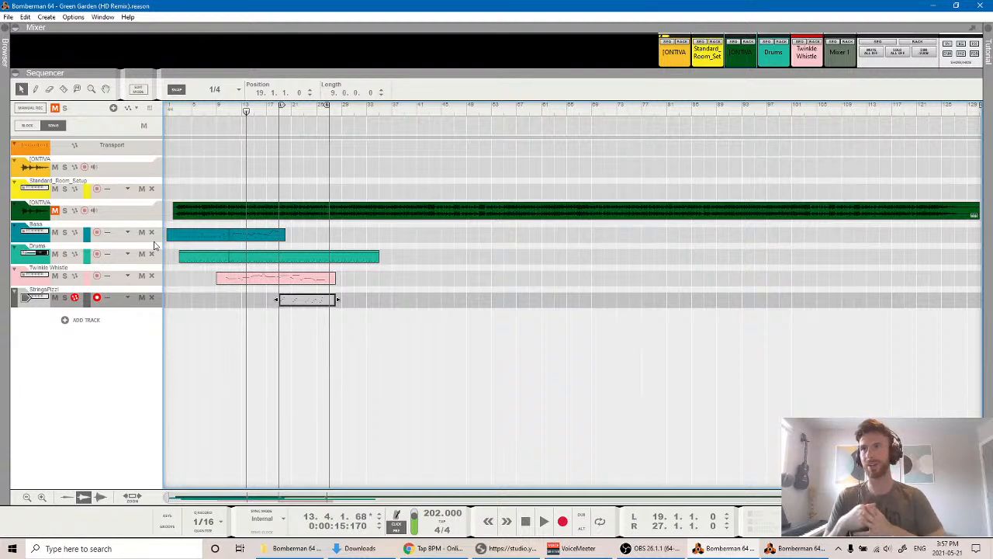
# Select the second bass clip and play the mix briefly from around bar 11.
pyautogui.click(282, 236)
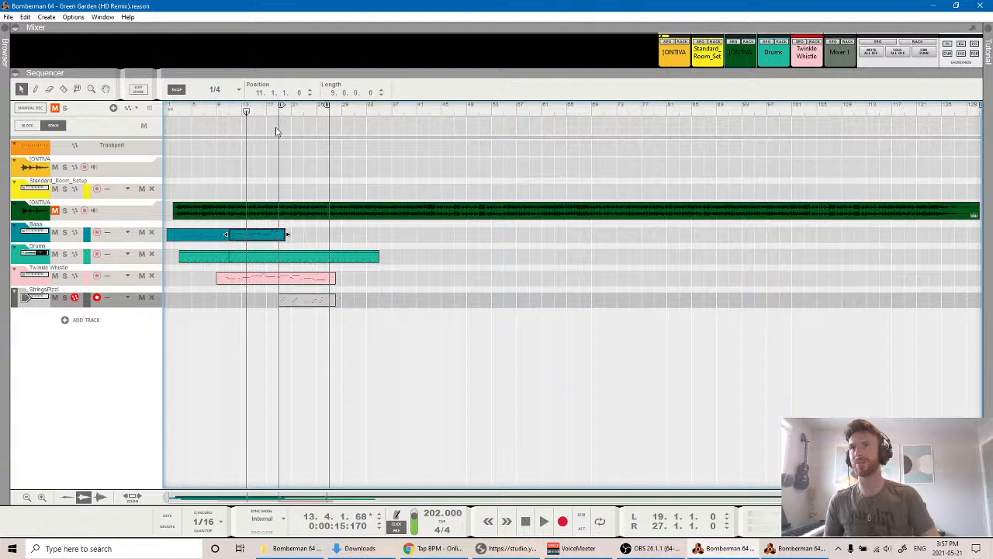
pyautogui.click(231, 111)
pyautogui.press('space')
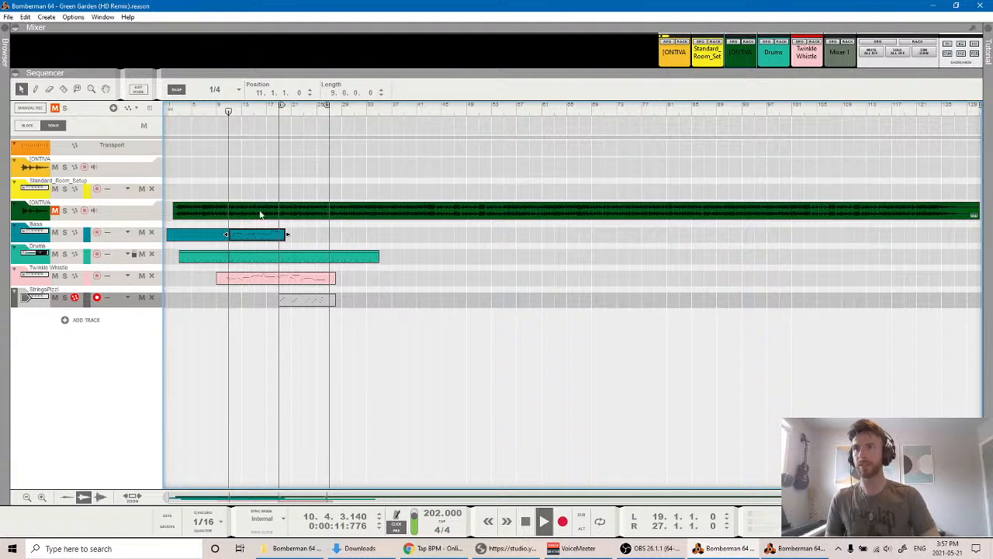
pyautogui.press('space')
# Solo the green reference audio track and listen to it twice from bar 11 to identify another instrument part.
pyautogui.click(65, 210)
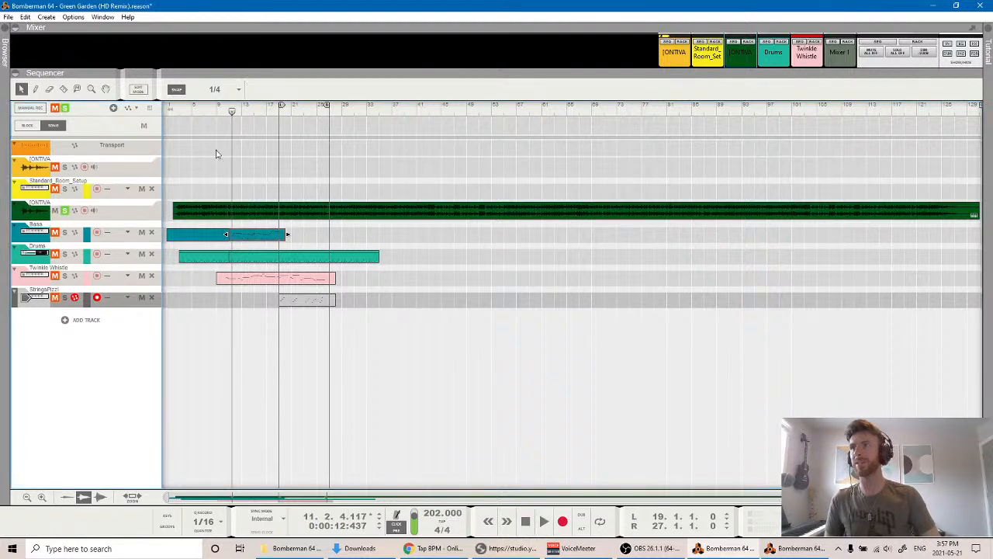
pyautogui.click(231, 111)
pyautogui.press('space')
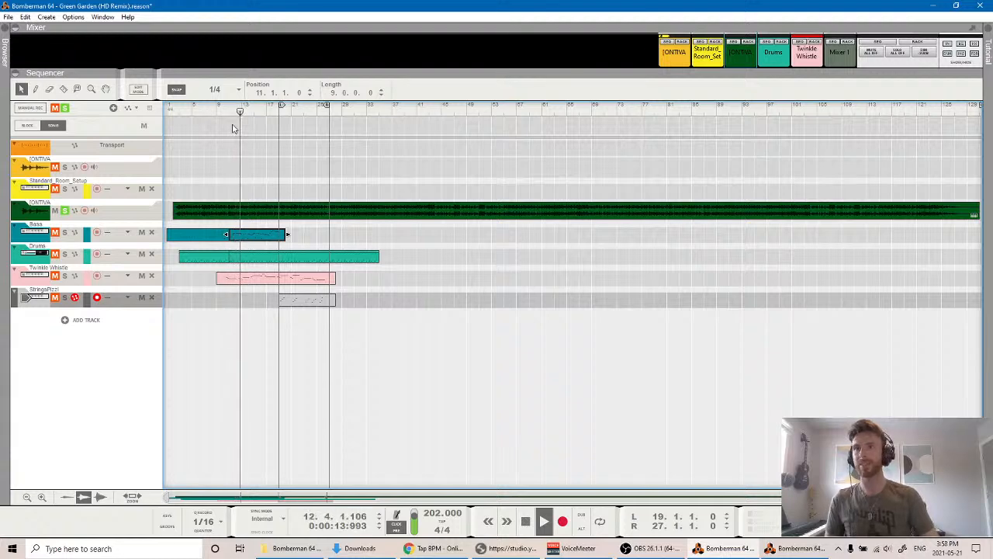
pyautogui.press('space')
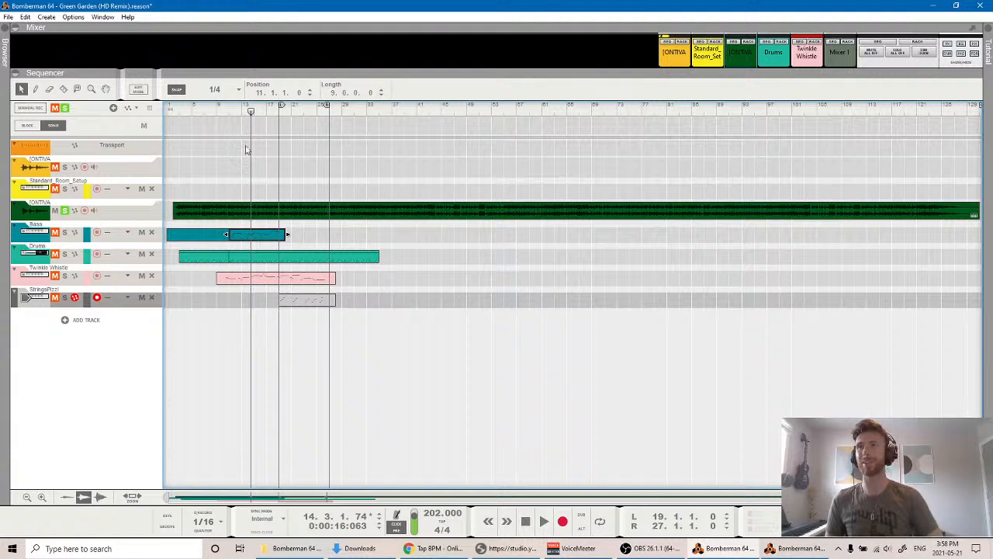
pyautogui.click(229, 109)
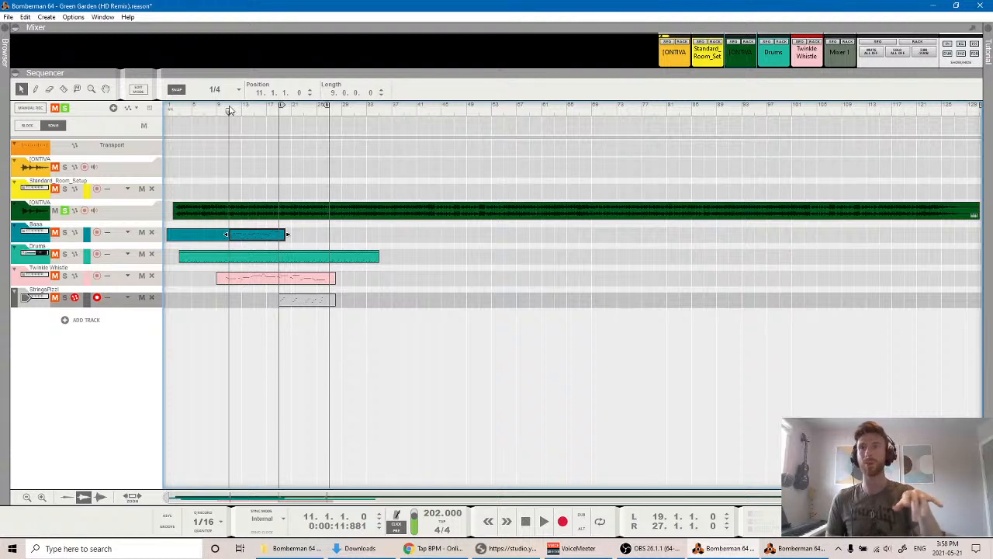
pyautogui.press('space')
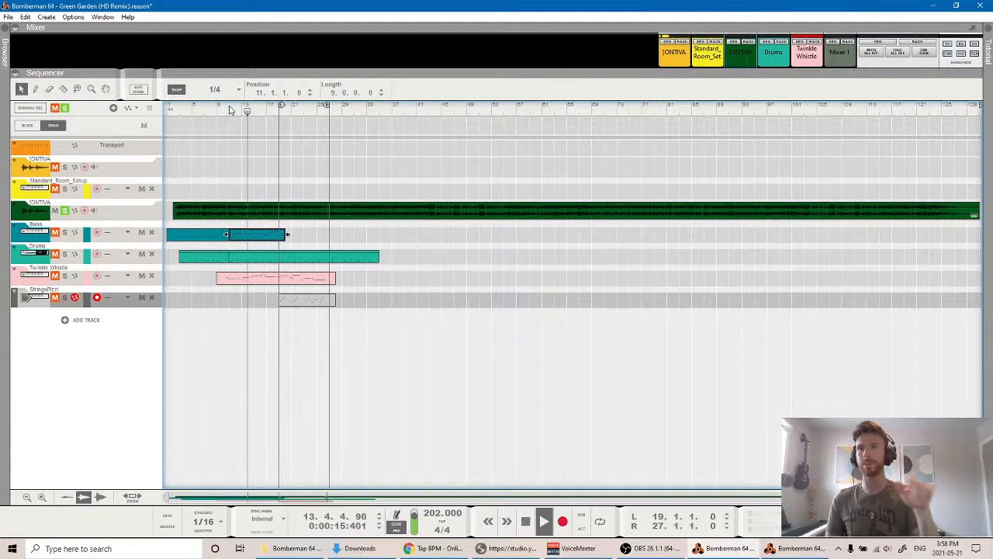
pyautogui.press('space')
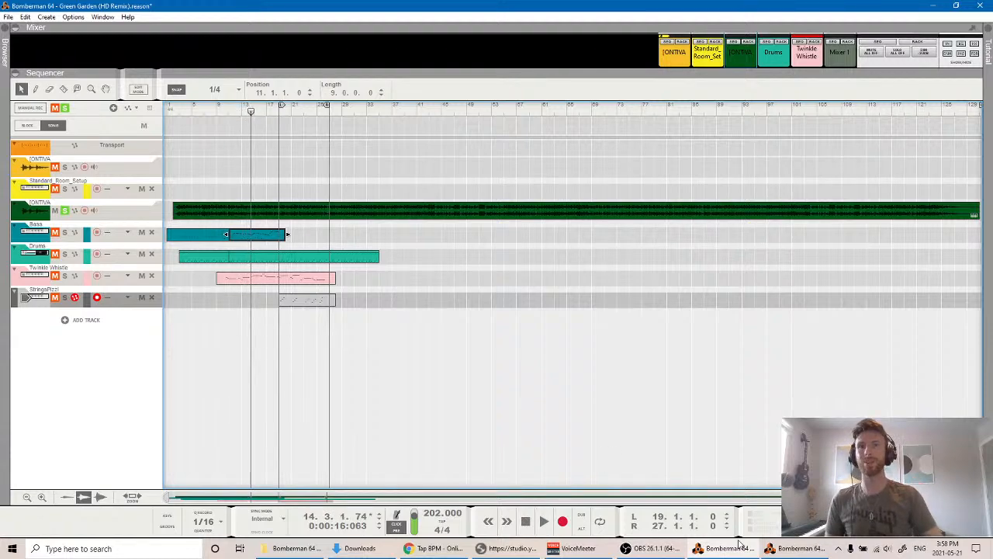
# Switch to the song's Rack window and collapse the pizzicato strings Combinator.
pyautogui.click(776, 550)
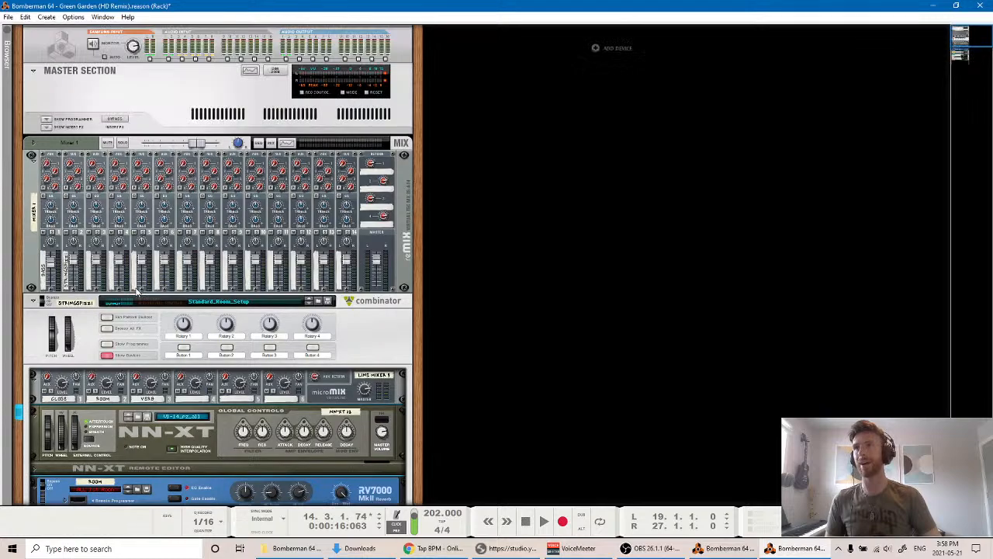
pyautogui.scroll(-2, 124, 292)
pyautogui.click(32, 146)
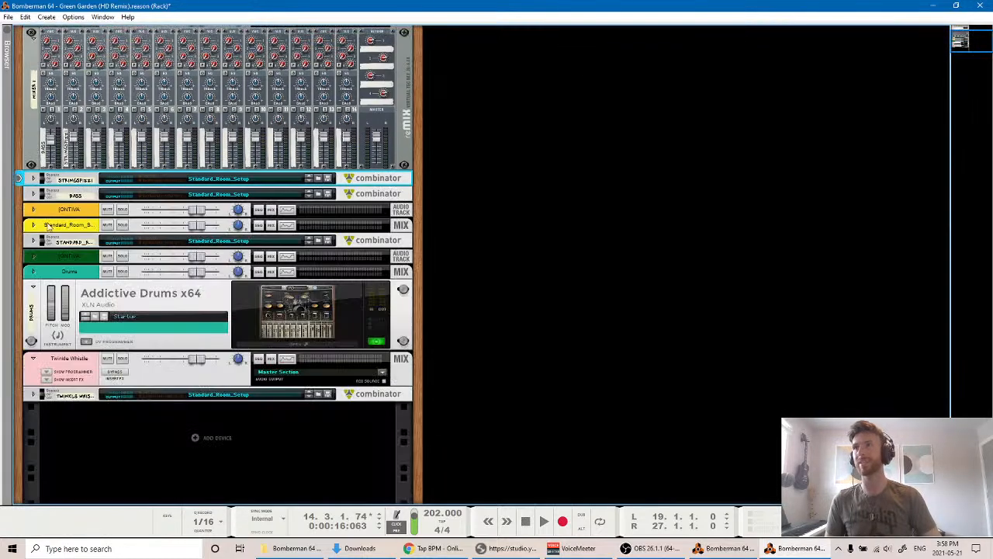
# Create a new Combinator connected to the reMIX mixer and load the Standard_Room_Setup patch into it.
pyautogui.scroll(2, 53, 233)
pyautogui.click(33, 155)
pyautogui.click(46, 17)
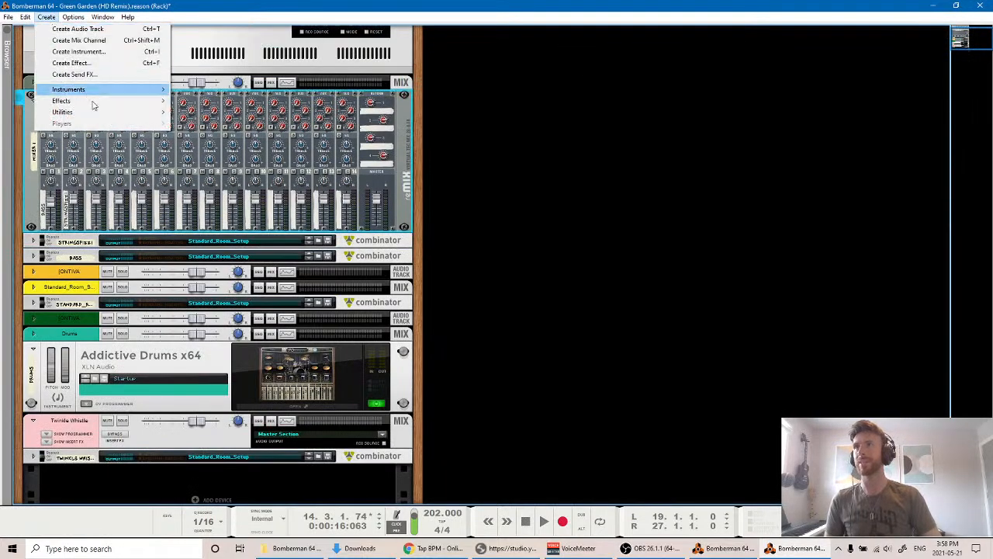
pyautogui.moveTo(155, 113)
pyautogui.click(201, 113)
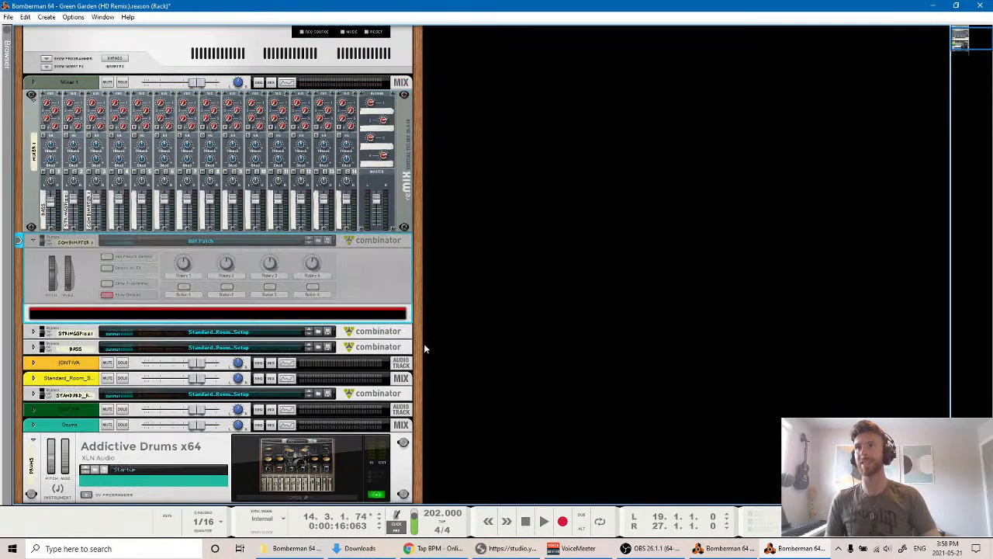
pyautogui.click(319, 241)
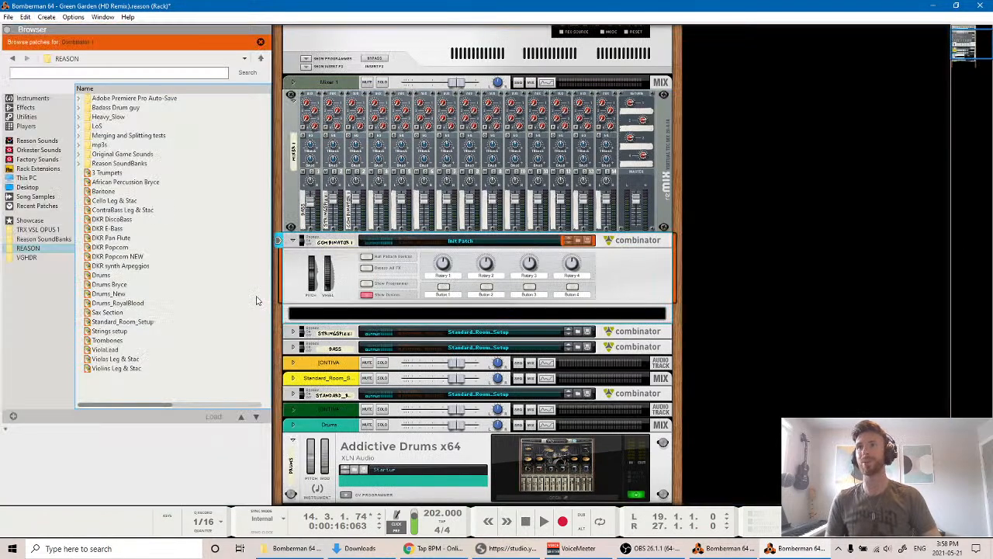
pyautogui.click(136, 323)
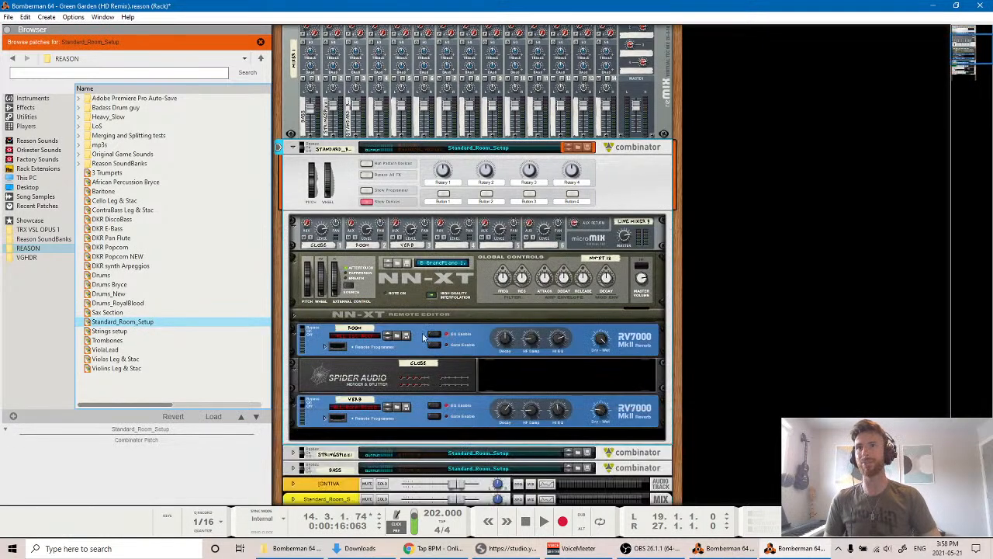
# Browse the NN-XT sampler's Piano patches and audition 80's FM Attempt and 1969 (MW) in the new Combinator.
pyautogui.click(399, 265)
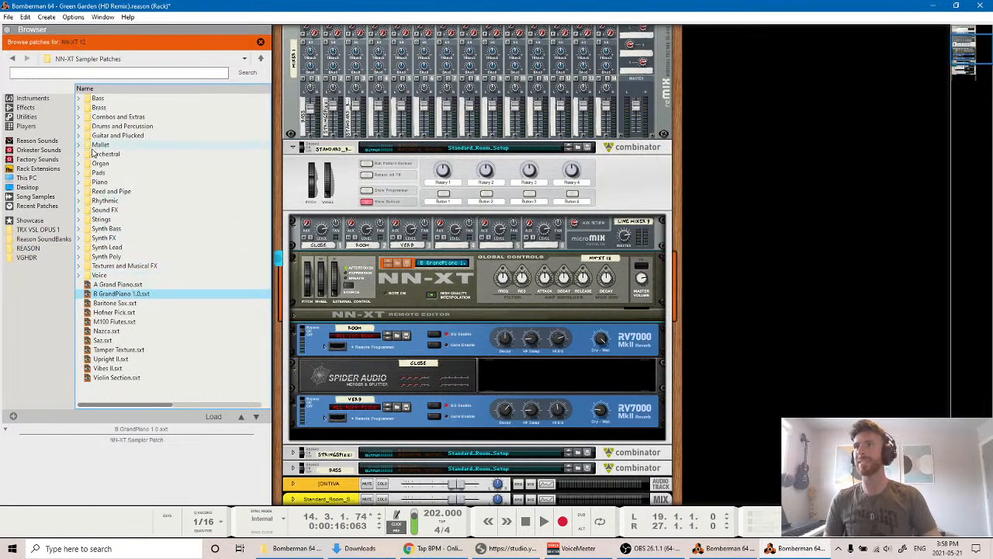
pyautogui.click(79, 183)
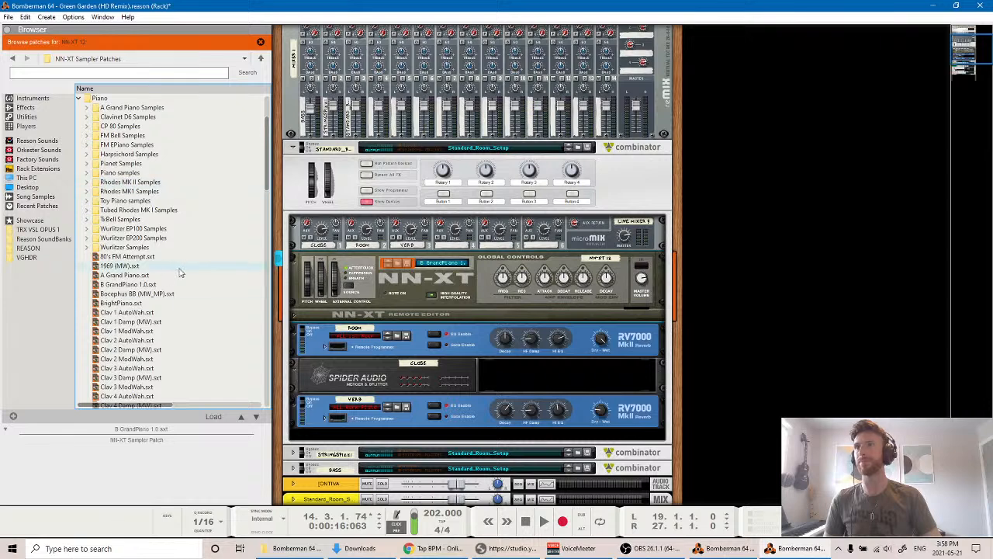
pyautogui.scroll(3, 132, 263)
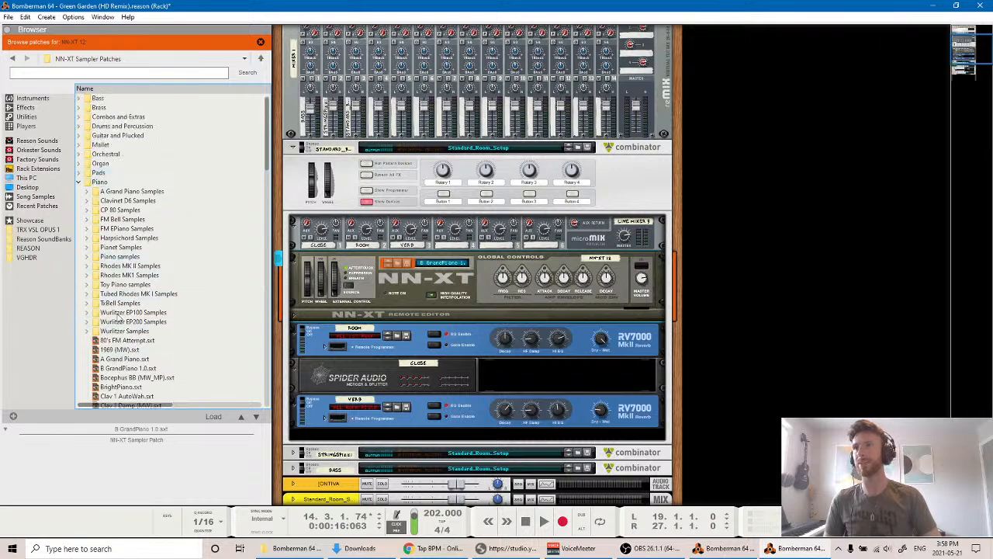
pyautogui.scroll(-2, 124, 319)
pyautogui.click(127, 285)
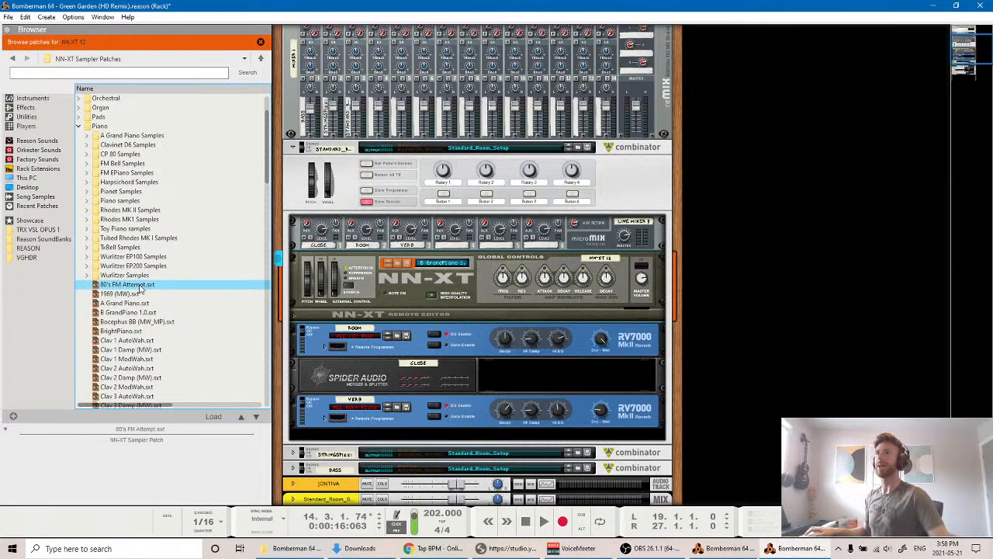
pyautogui.doubleClick(140, 286)
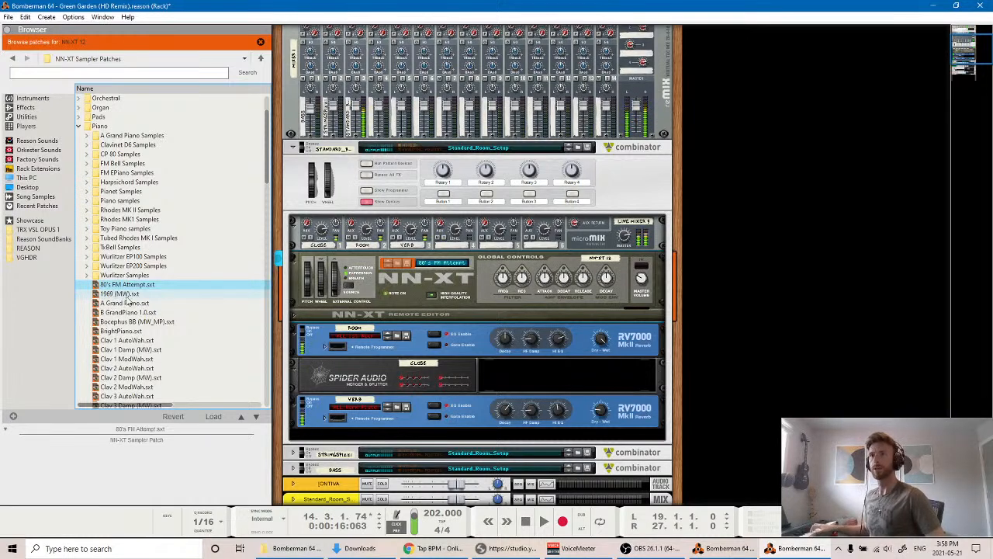
pyautogui.click(387, 267)
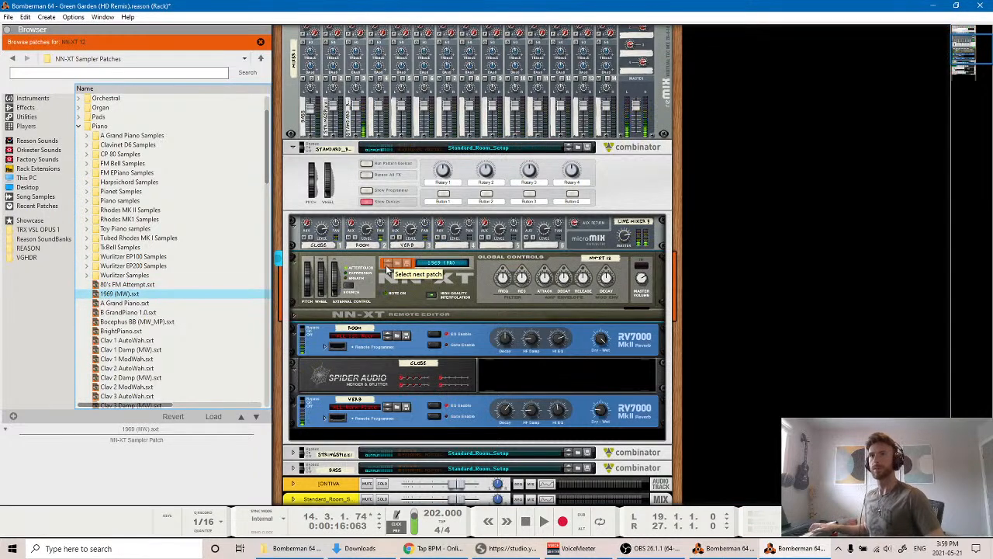
# Switch to the sequencer window, play the soloed reference track briefly from about bar 19, and return to the Rack window.
pyautogui.click(715, 548)
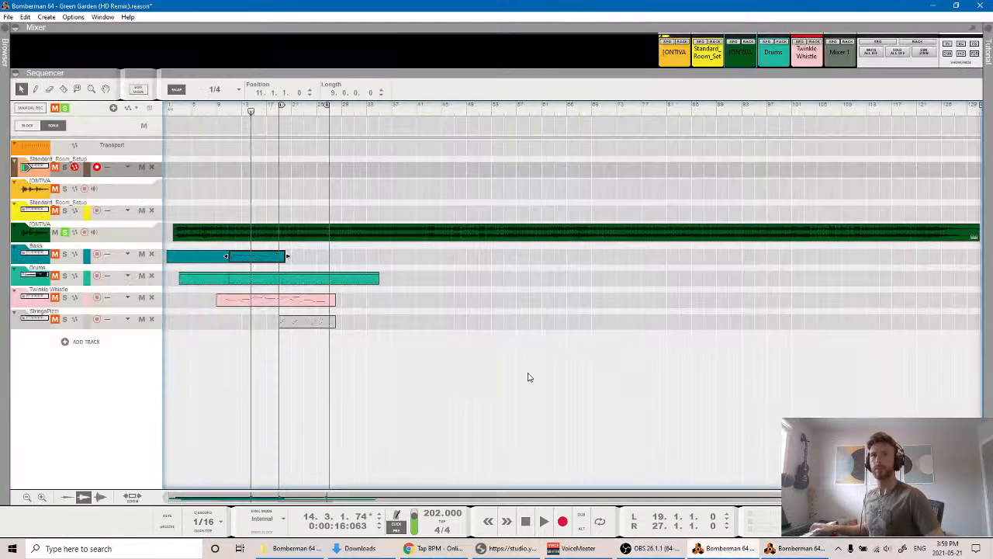
pyautogui.click(281, 113)
pyautogui.press('space')
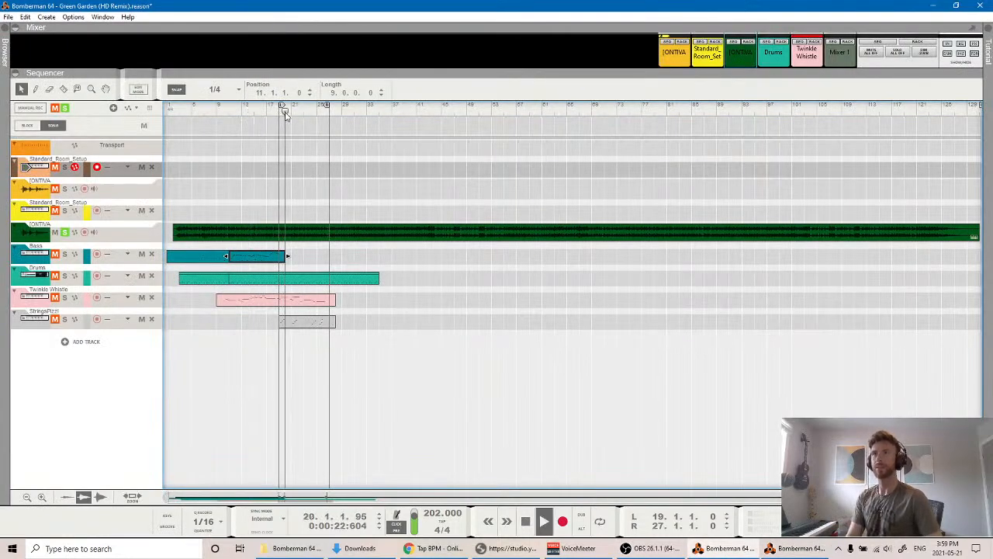
pyautogui.press('space')
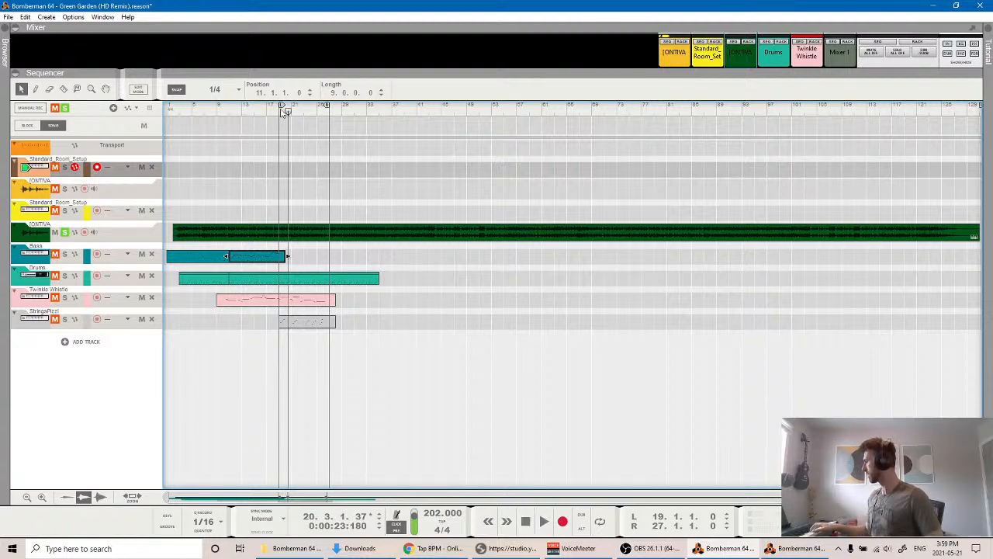
pyautogui.press('F6')
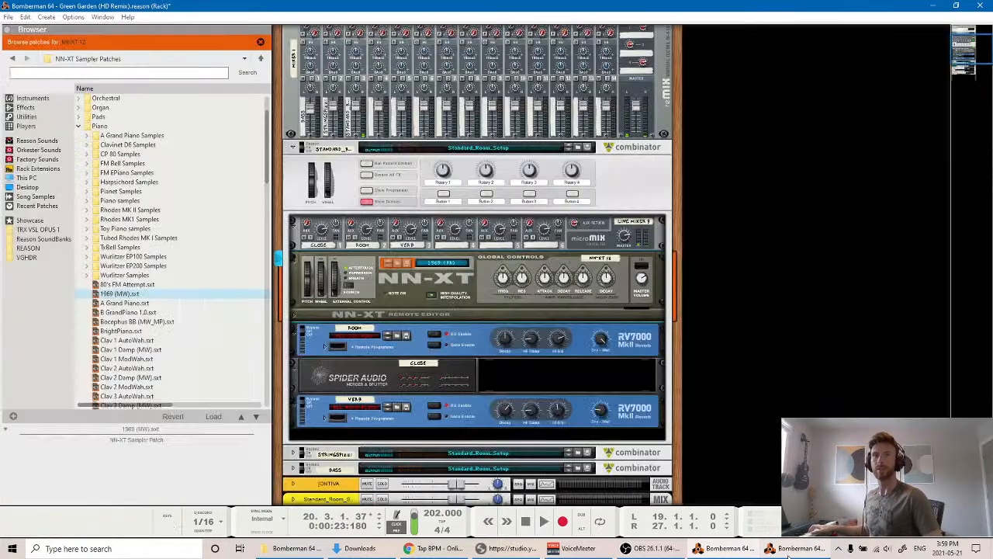
# Audition the NN-XT patches Bocephus BB (MW_MP), BrightPiano, Clav 1 AutoWah, Clav 1 Damp (MW), Clav 1 ModWah and CLAVINET 1 (CA).
pyautogui.click(122, 302)
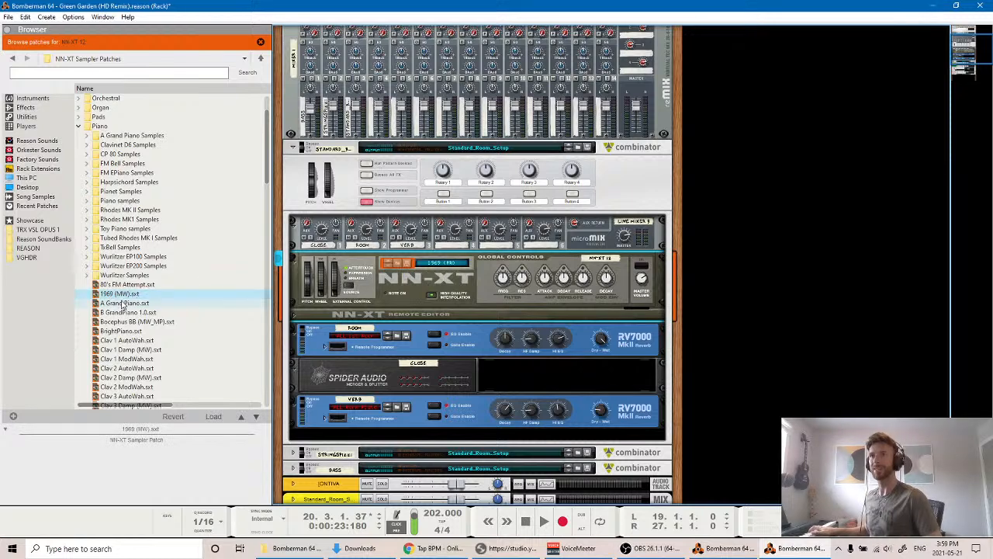
pyautogui.click(124, 321)
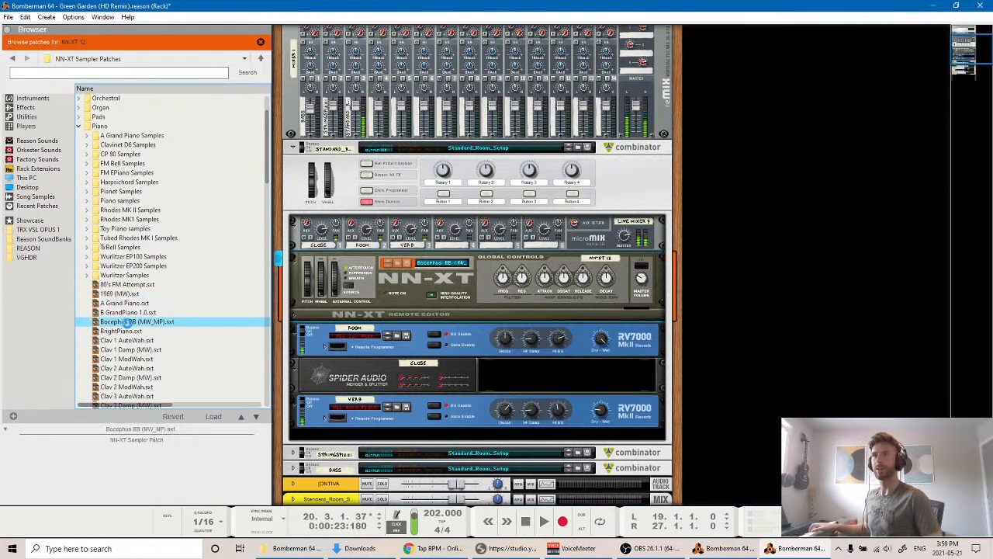
pyautogui.click(130, 331)
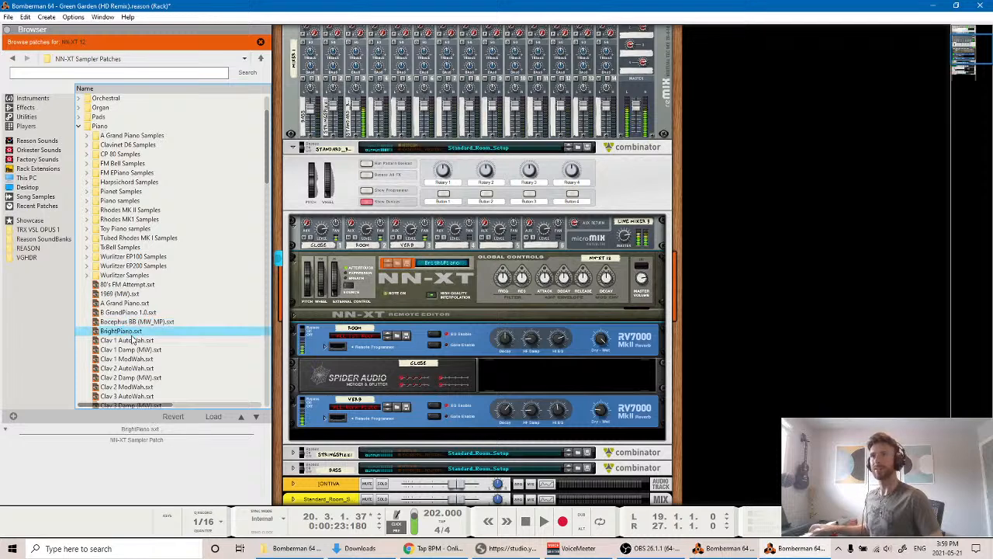
pyautogui.click(155, 342)
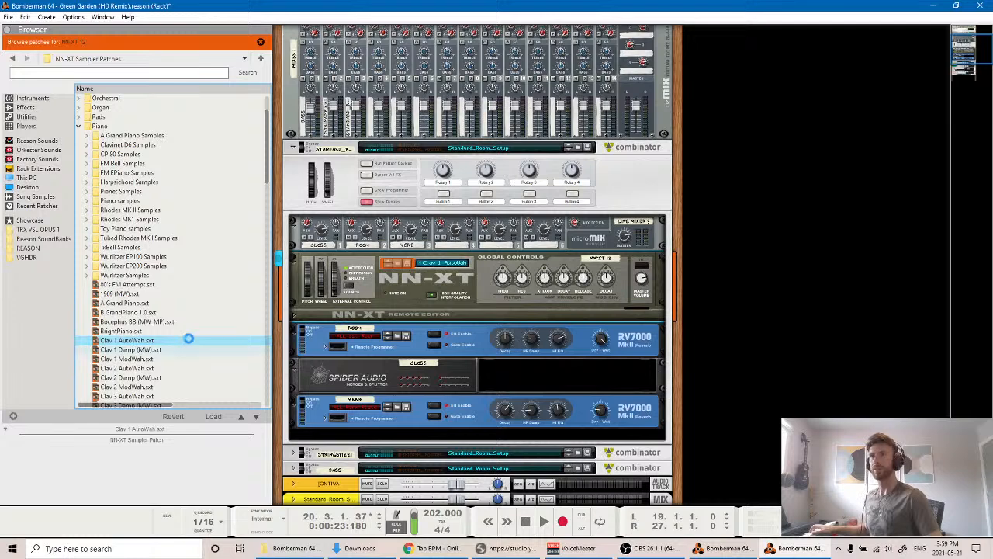
pyautogui.click(389, 263)
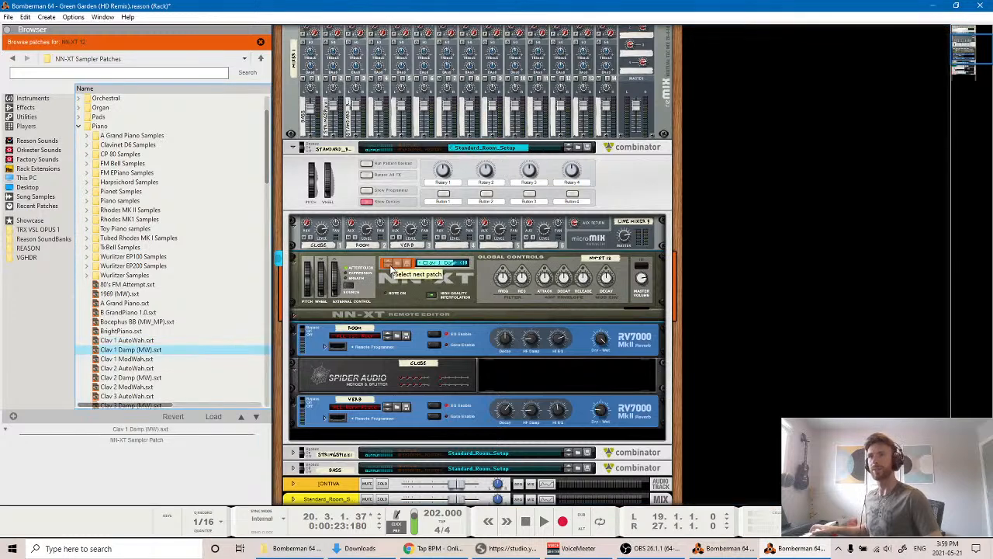
pyautogui.scroll(-3, 241, 298)
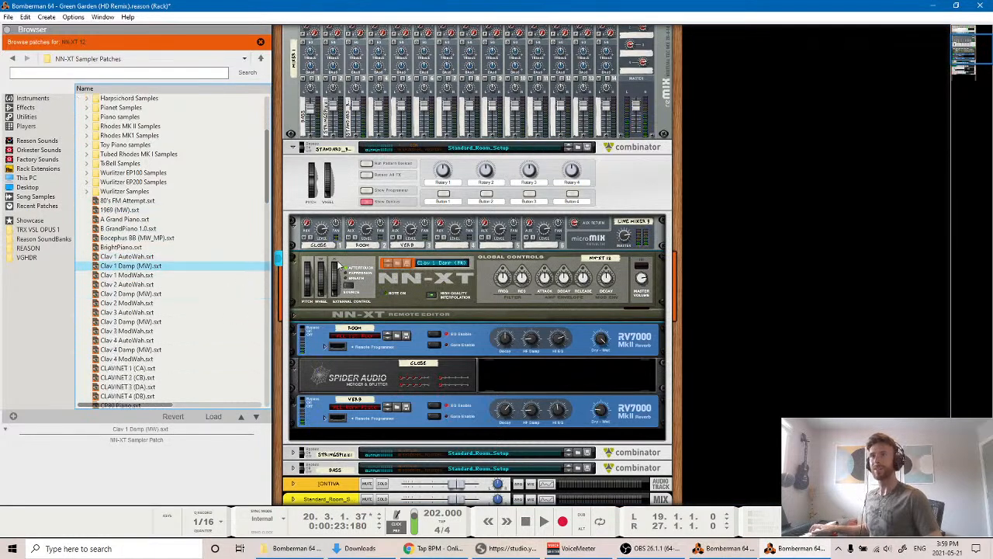
pyautogui.click(388, 265)
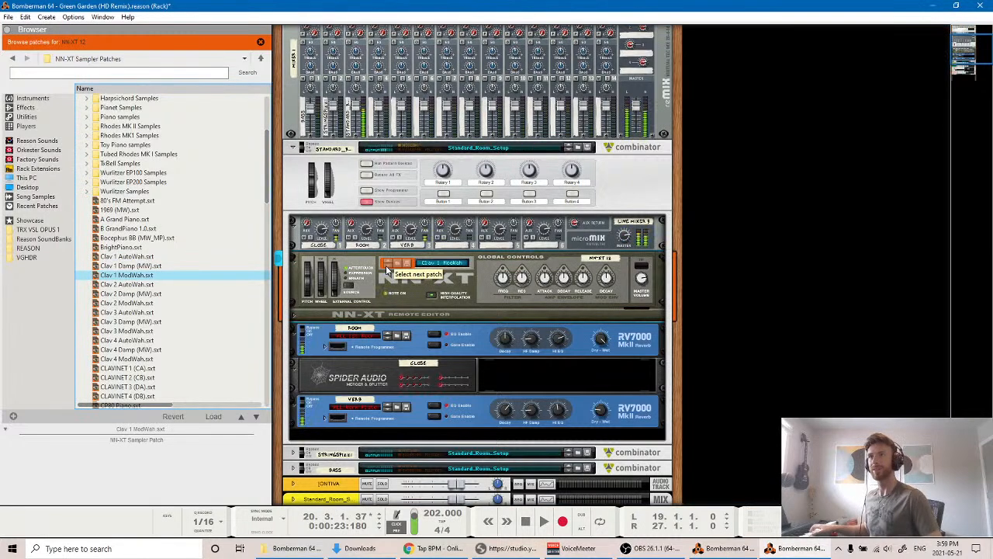
pyautogui.click(203, 368)
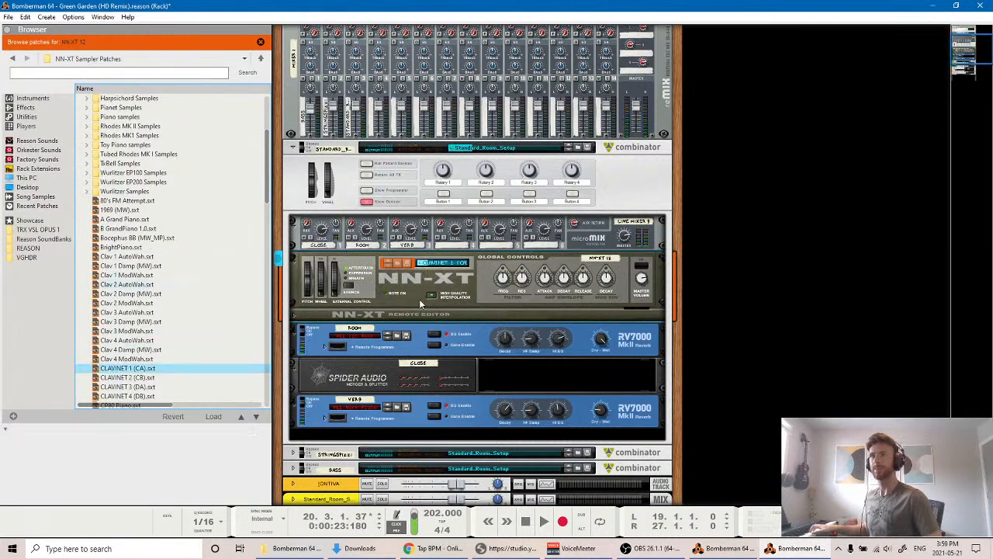
# Audition the CP80X3, Creaky, Cutn Edge (not) and Deep Ocean patches in the NN-XT.
pyautogui.scroll(-6, 175, 276)
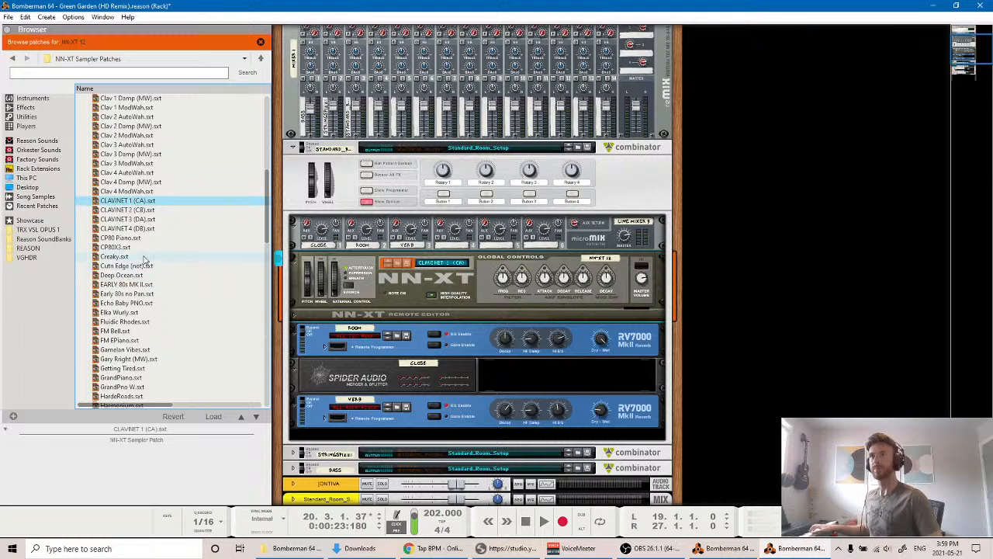
pyautogui.click(124, 247)
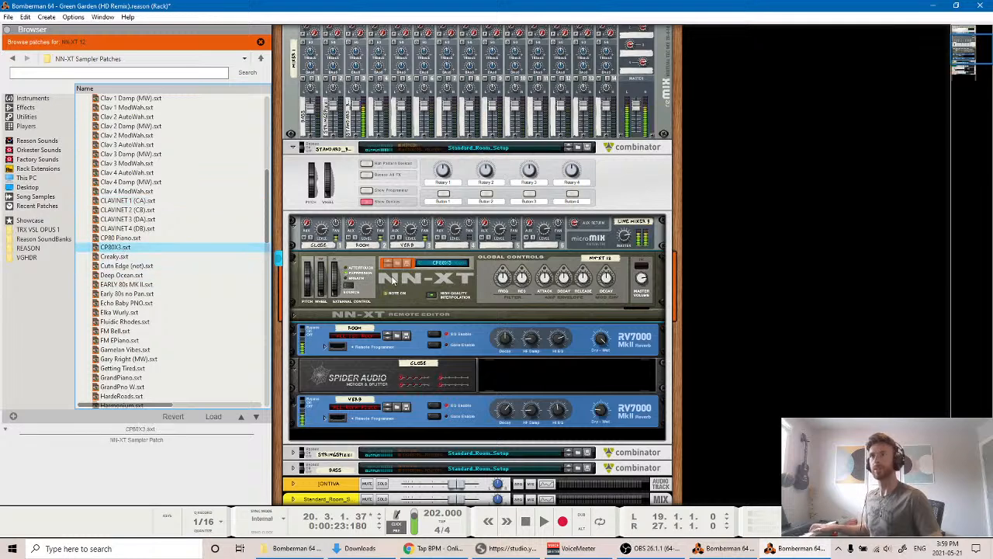
pyautogui.press('Down')
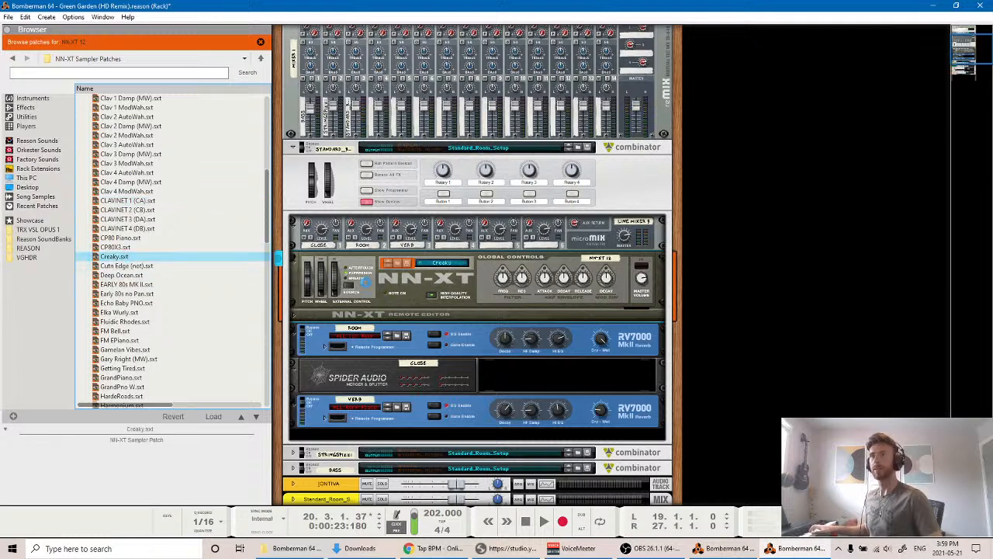
pyautogui.press('Down')
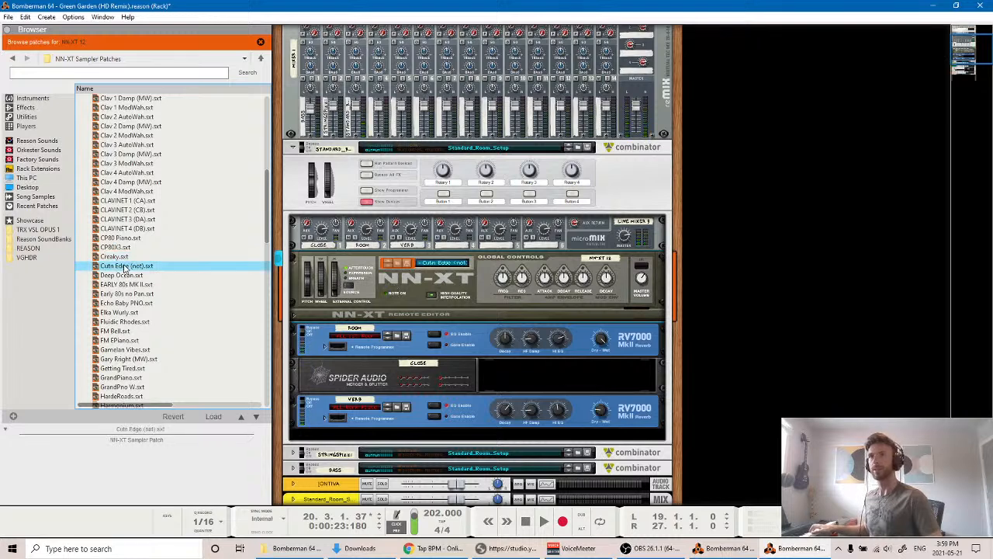
pyautogui.click(389, 268)
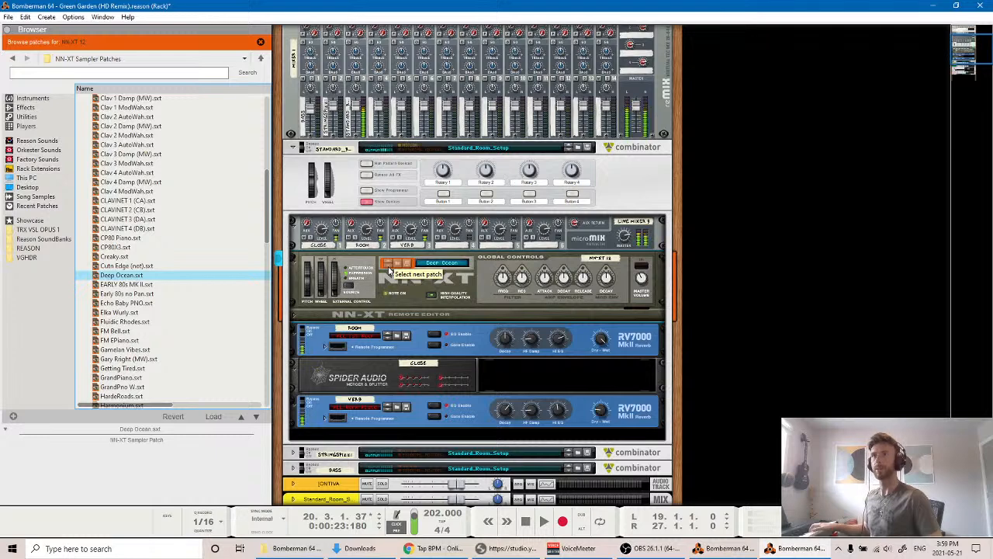
# Step the NN-XT through the patches from EARLY 80s MK II to Fluidic Rhodes, auditioning them.
pyautogui.click(390, 269)
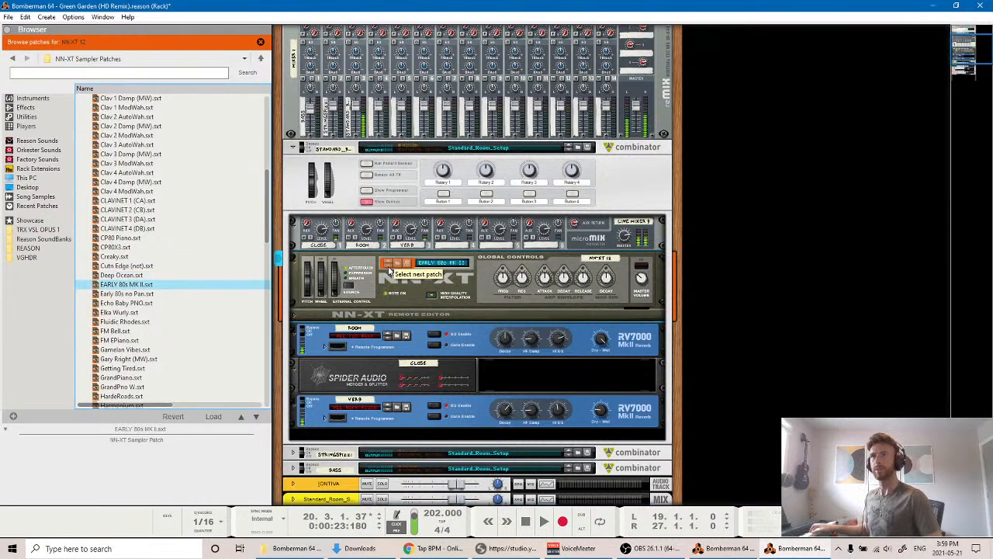
pyautogui.click(390, 268)
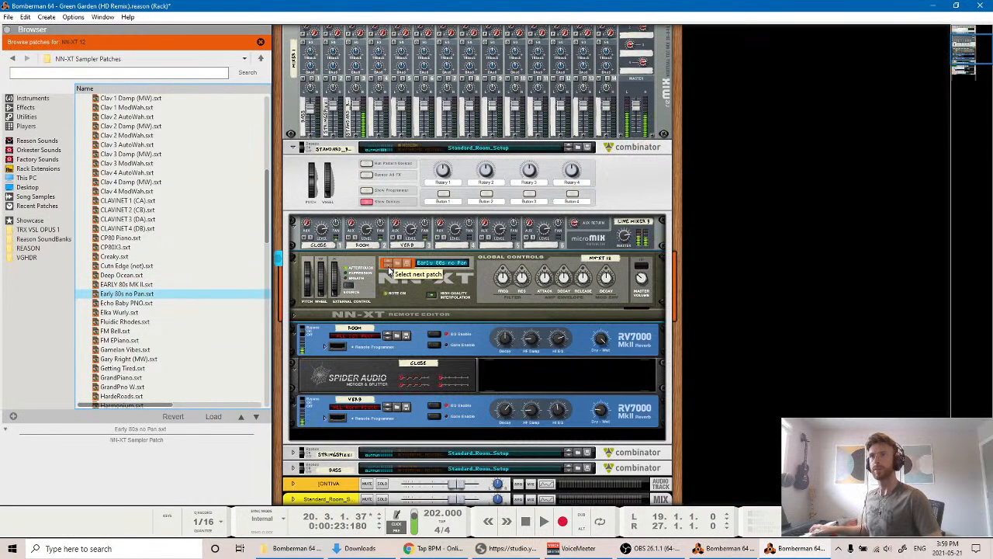
pyautogui.click(390, 268)
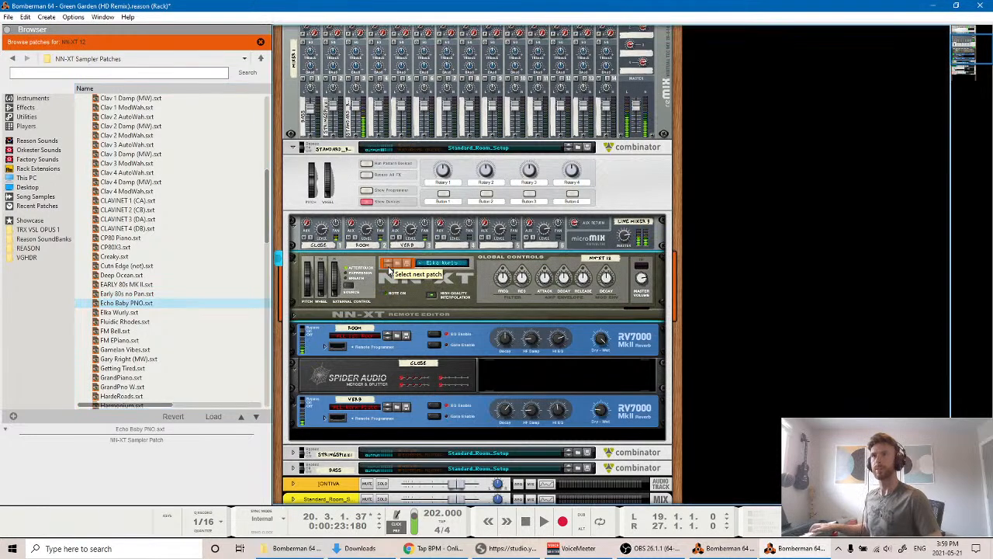
pyautogui.click(390, 269)
pyautogui.click(389, 268)
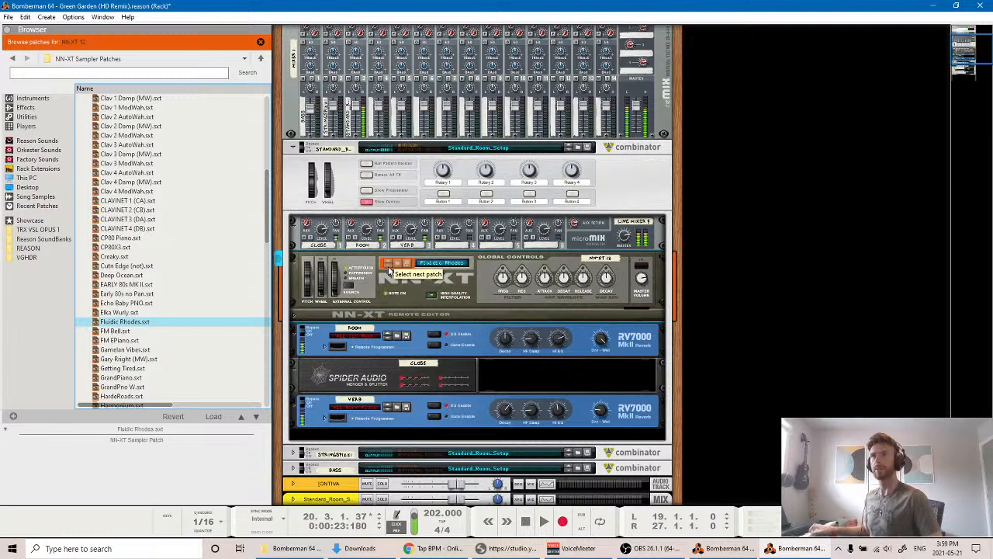
# Play the soloed reference track from bar 20 to 22 to compare its sound, and return to the Rack window.
pyautogui.click(721, 547)
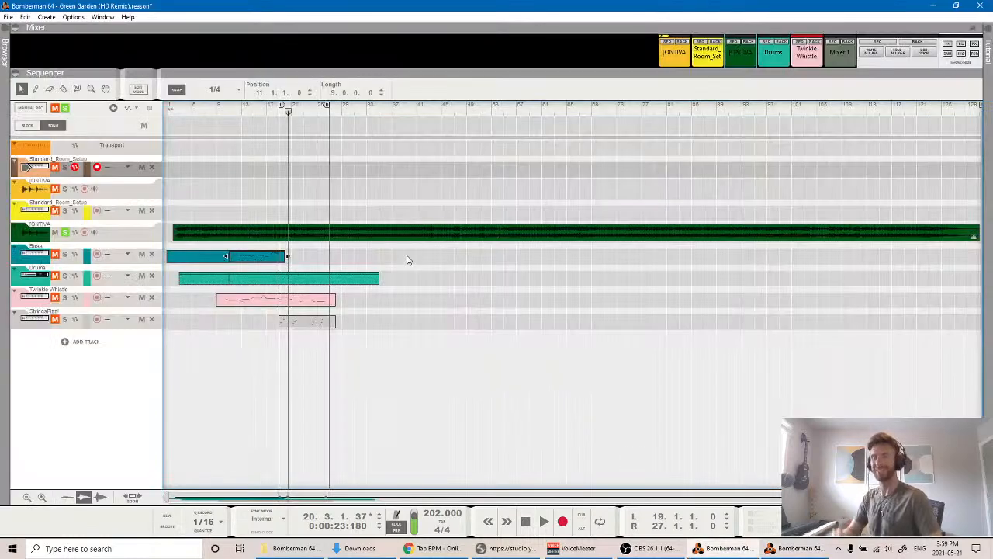
pyautogui.press('space')
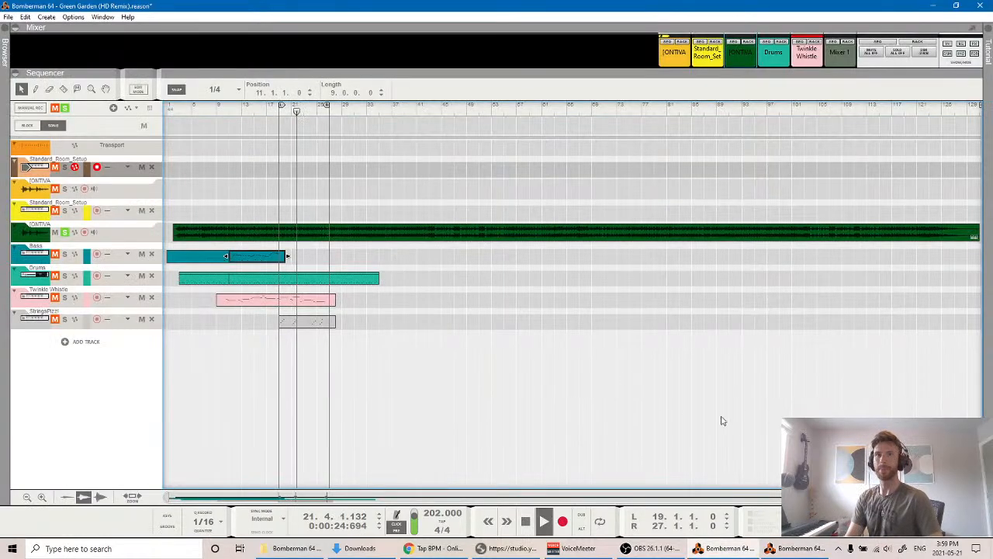
pyautogui.press('space')
pyautogui.click(795, 548)
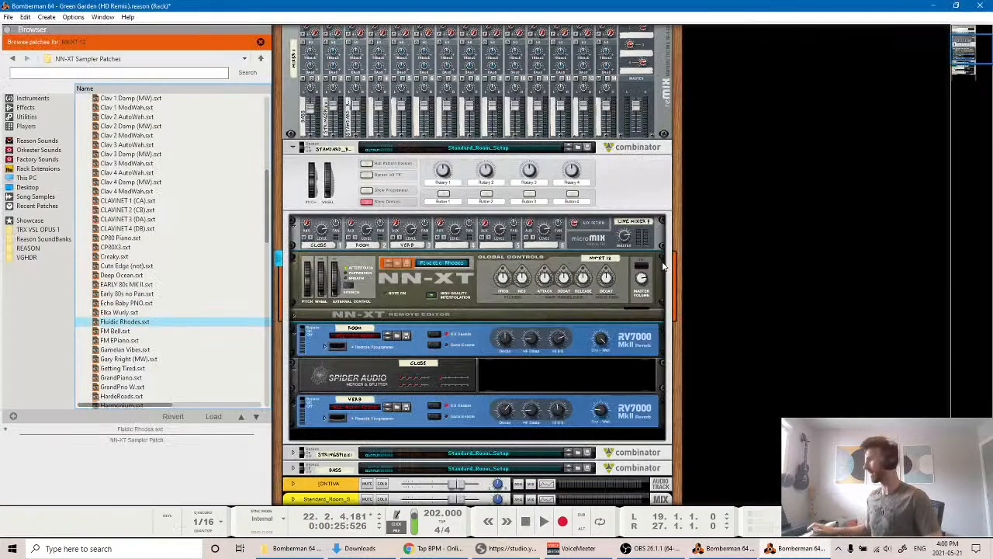
# Step the NN-XT from FM Bell through to Getting Tired, and load the GrandPiano patch.
pyautogui.click(390, 266)
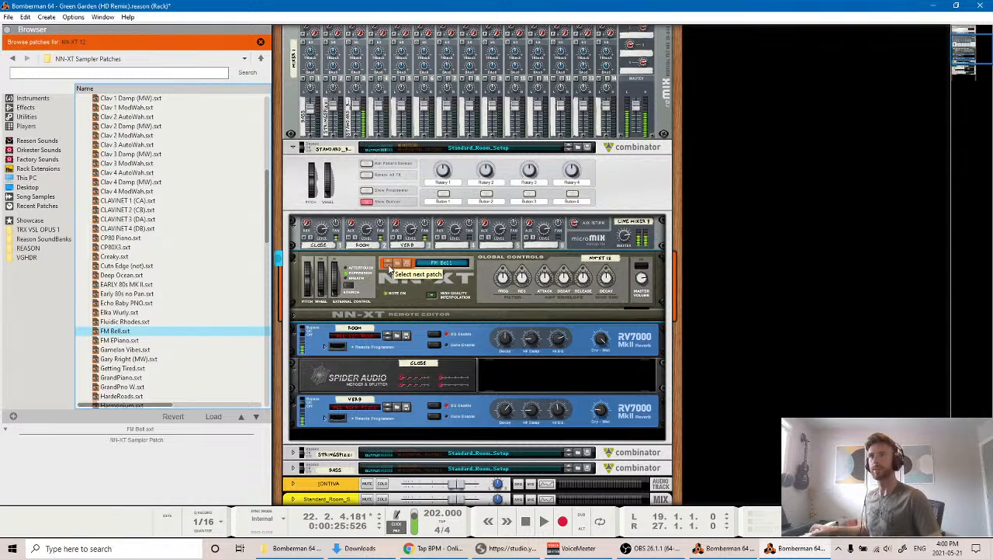
pyautogui.click(390, 266)
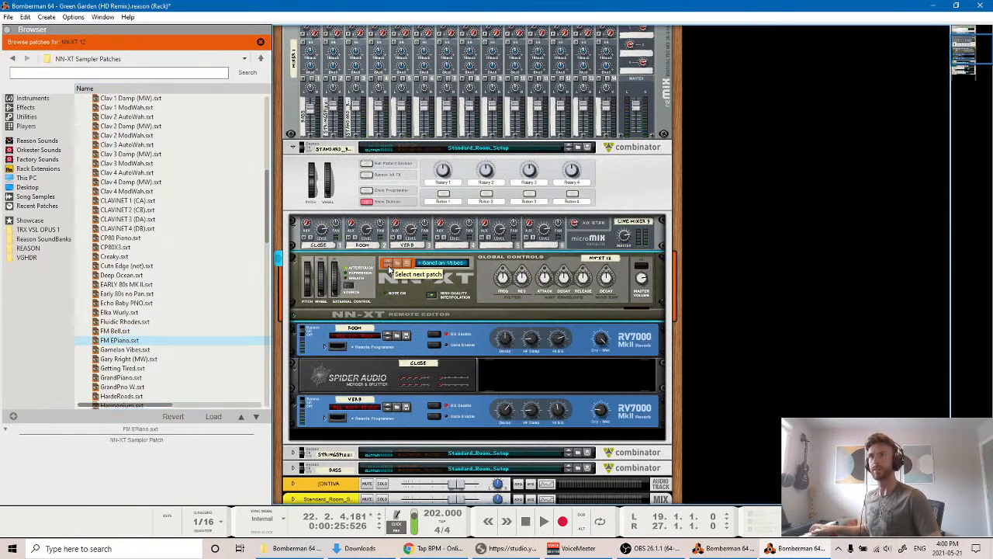
pyautogui.click(390, 266)
pyautogui.click(389, 266)
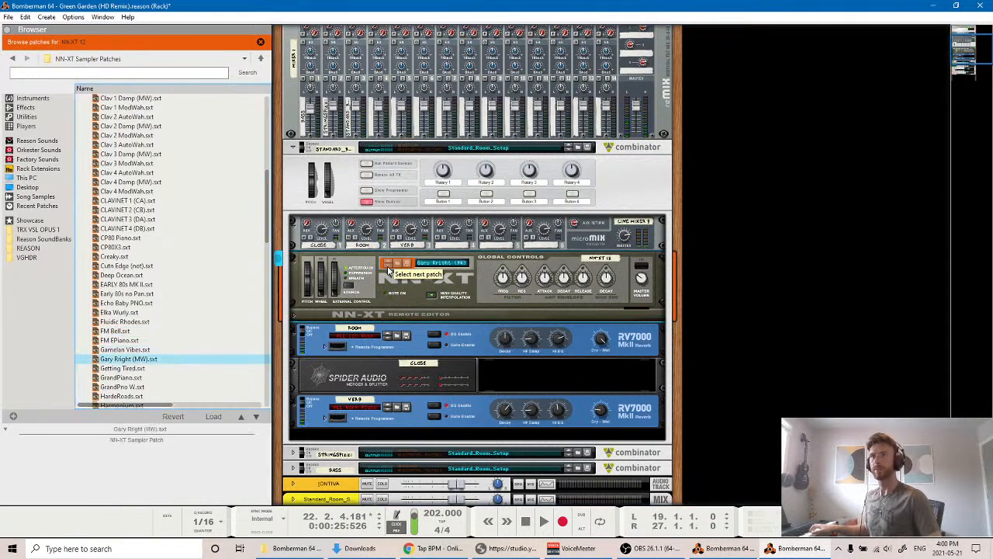
pyautogui.click(390, 266)
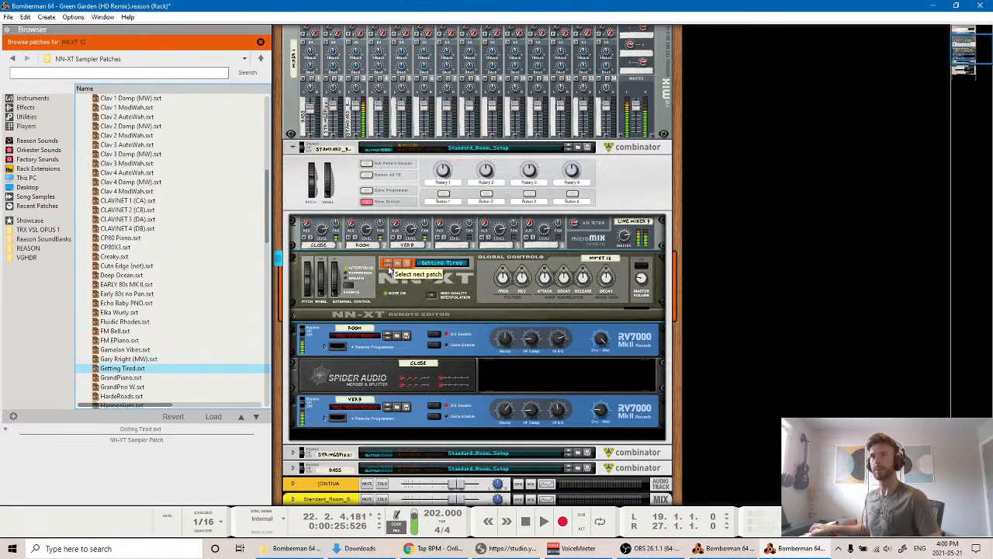
pyautogui.scroll(-2, 175, 318)
pyautogui.click(175, 318)
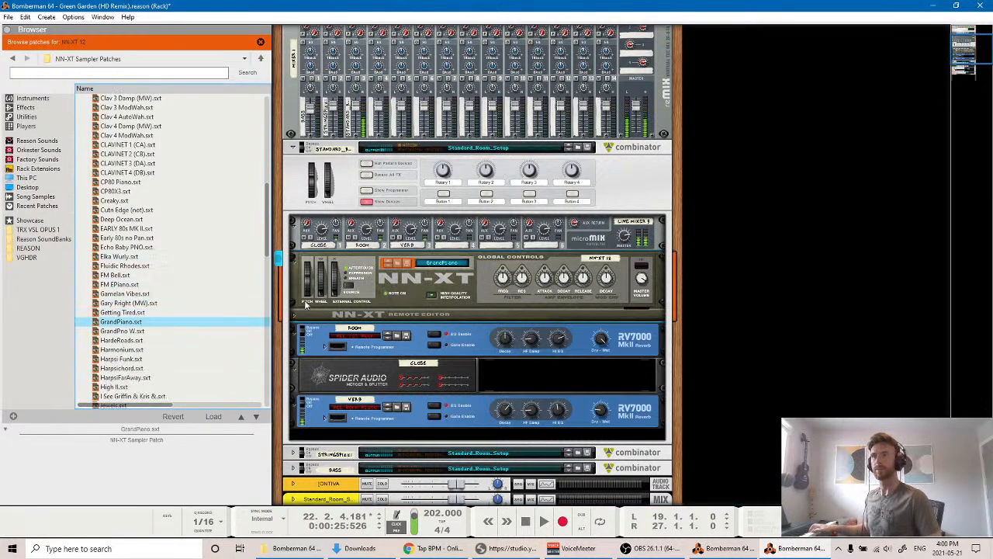
# Load the HardeRoads patch in the NN-XT, play the soloed reference track from bar 19 to compare, and return to the Rack window.
pyautogui.click(144, 341)
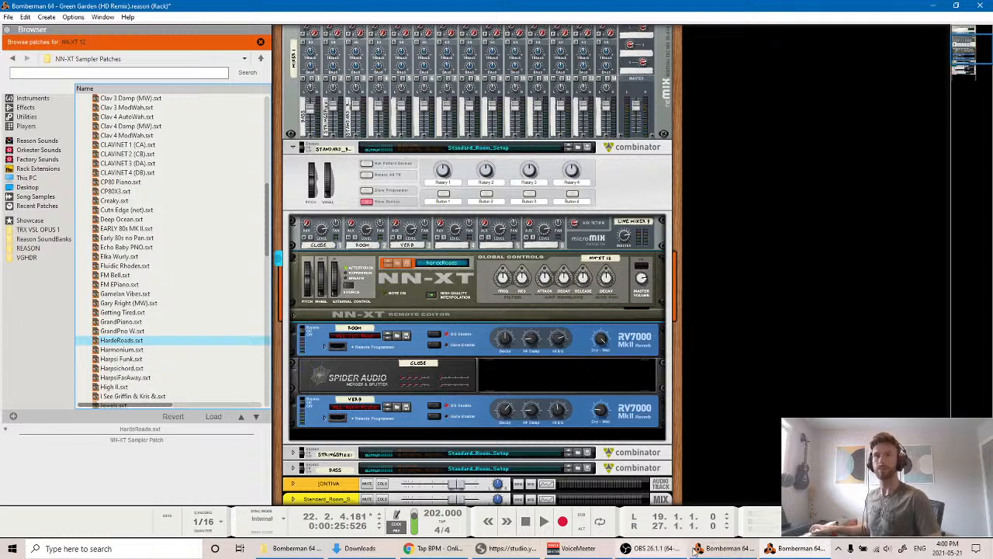
pyautogui.click(741, 548)
pyautogui.press('space')
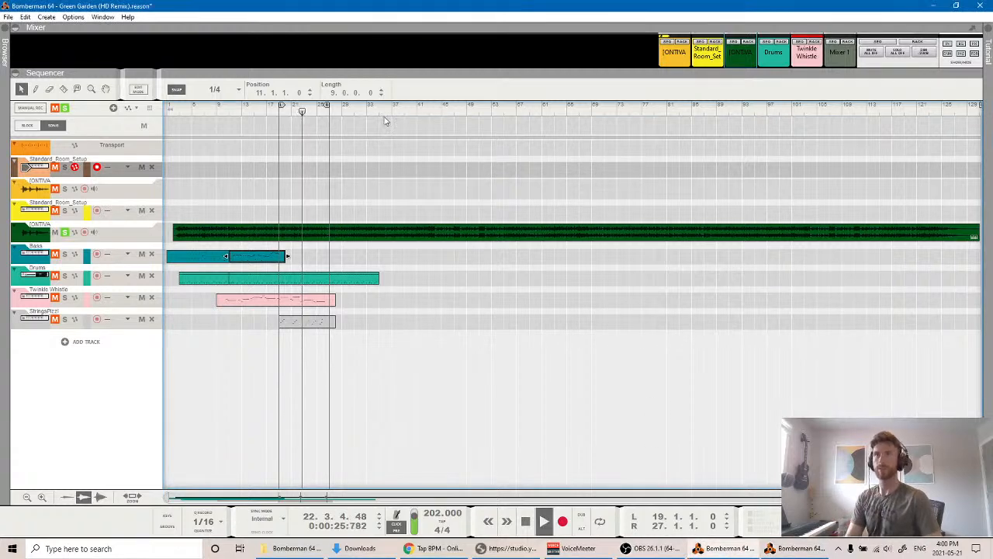
pyautogui.click(280, 111)
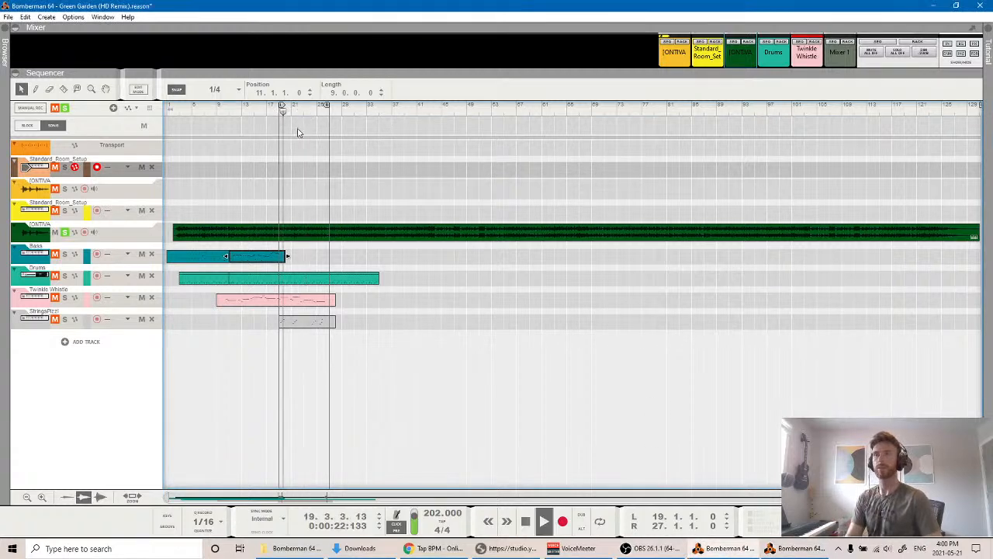
pyautogui.press('space')
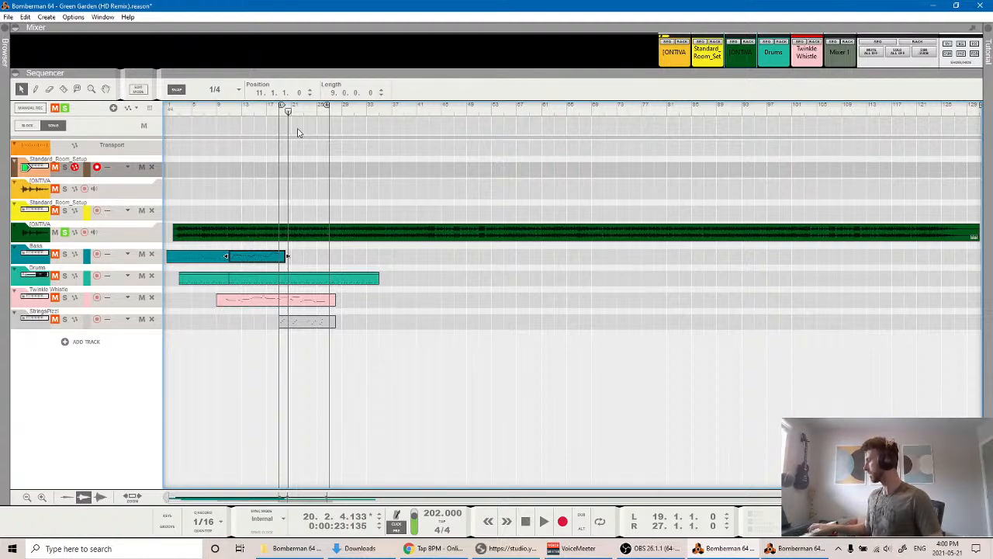
pyautogui.click(787, 548)
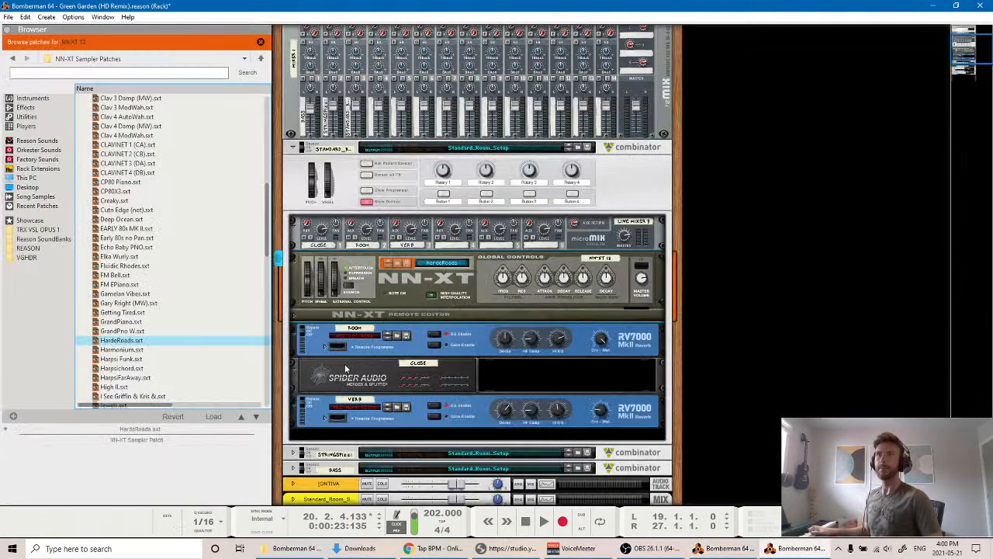
# Step the NN-XT from Harmonium through the Harpsi Funk, Harpsichord, HarpsiFarAway and High II patches to I See Griffin & Kris &.
pyautogui.click(391, 267)
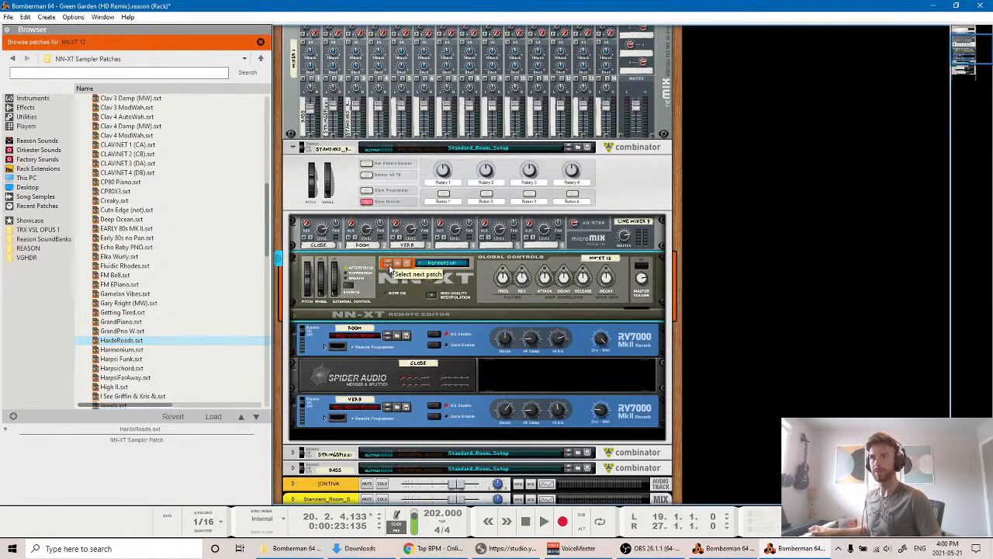
pyautogui.click(390, 267)
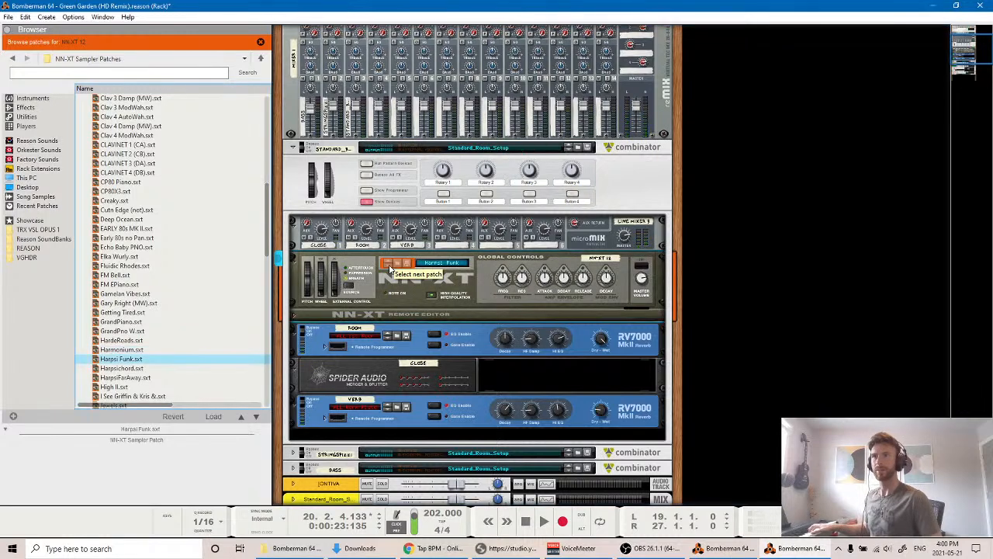
pyautogui.click(390, 267)
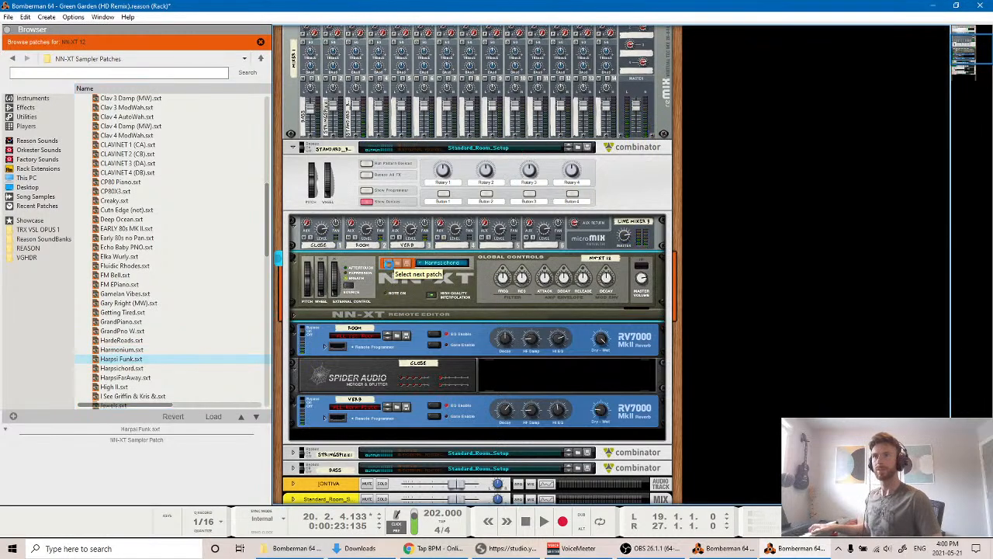
pyautogui.click(391, 268)
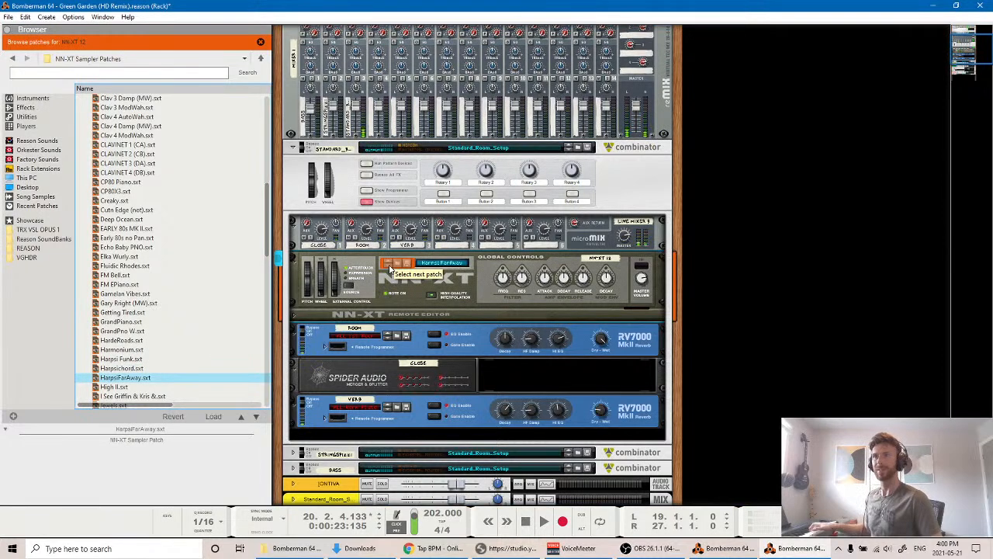
pyautogui.click(391, 267)
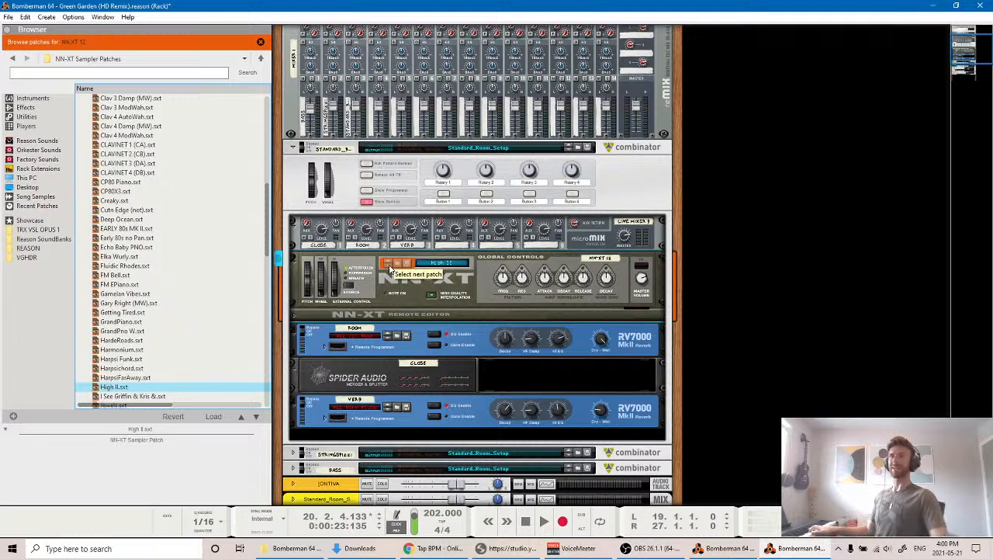
pyautogui.click(390, 267)
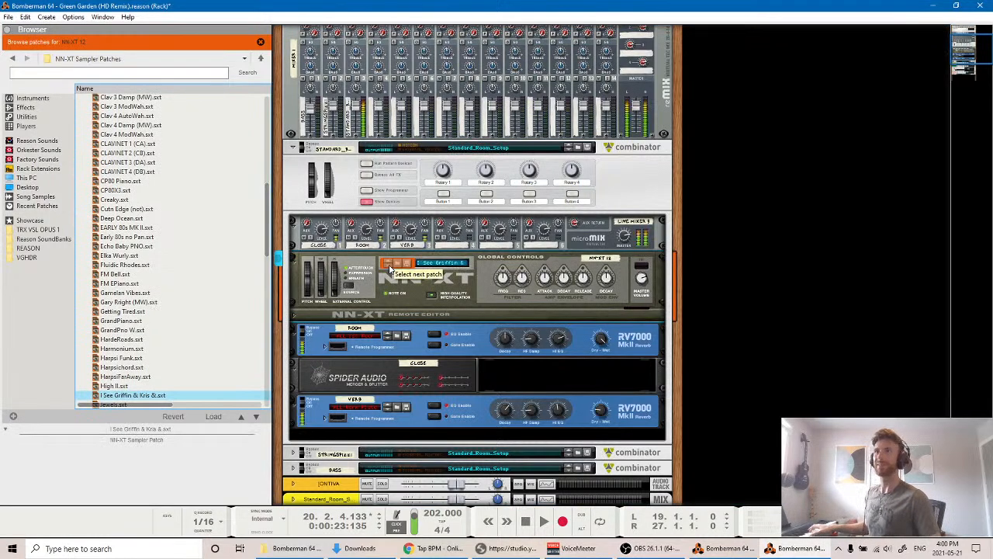
# Load the Jewels patch in the NN-XT and compare it with the reference track in the sequencer window.
pyautogui.scroll(-3, 186, 293)
pyautogui.scroll(-4, 187, 293)
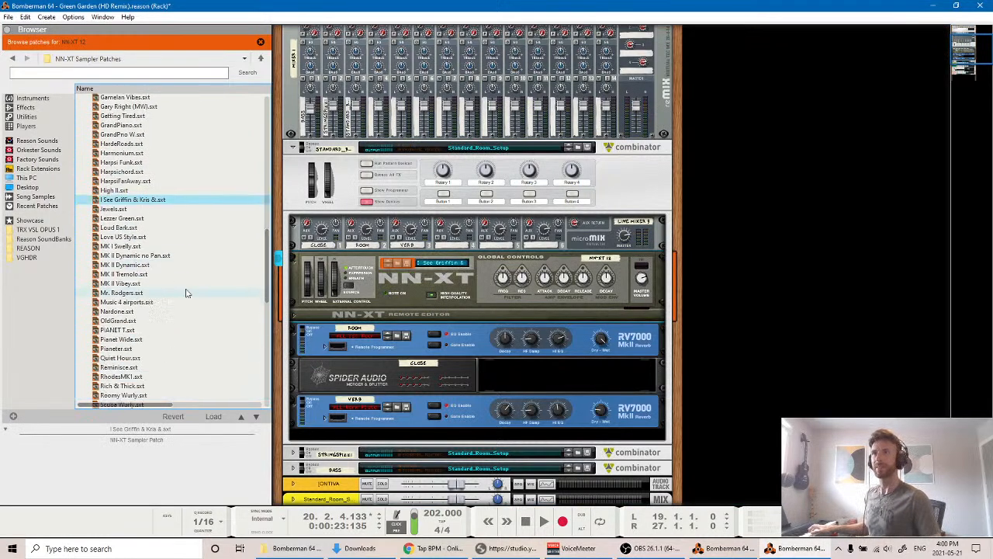
pyautogui.click(390, 268)
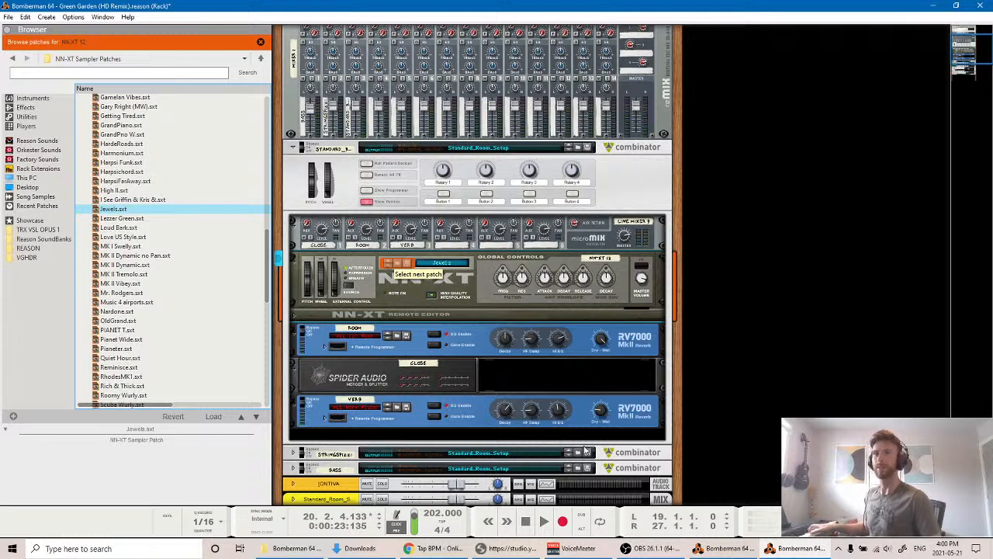
pyautogui.press('F7')
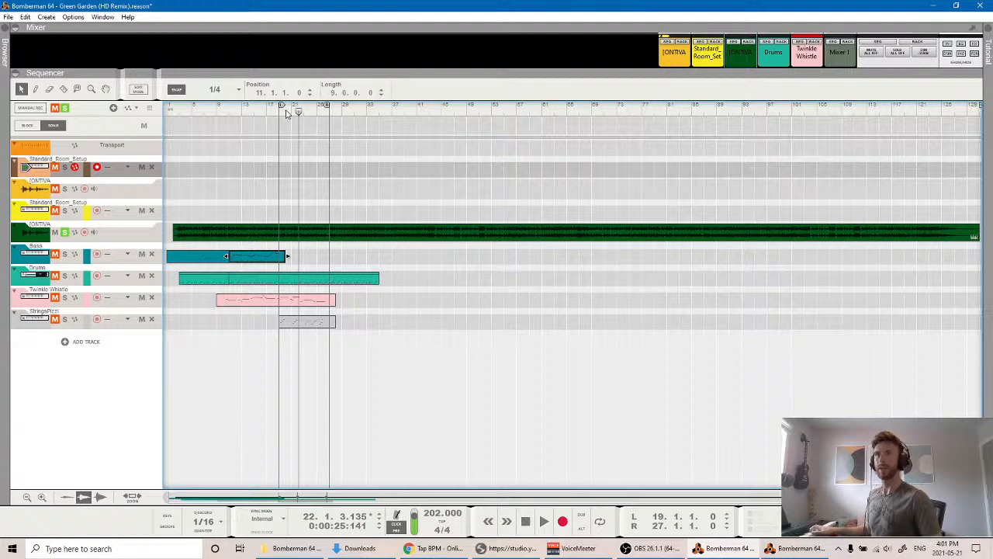
pyautogui.press('F6')
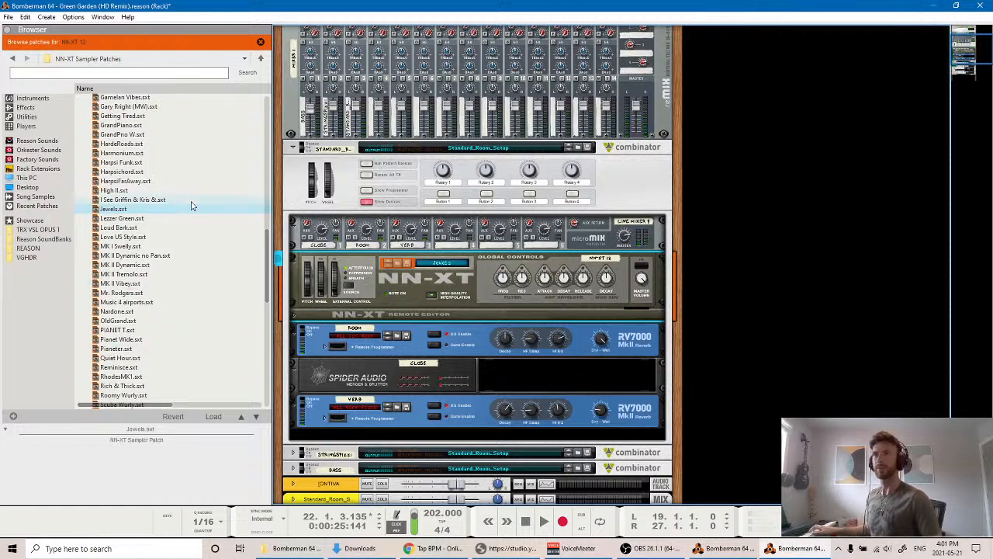
# Revisit the I See Griffin & Kris & and HardeRoads patches, and compare them with Jewels.
pyautogui.scroll(3, 161, 209)
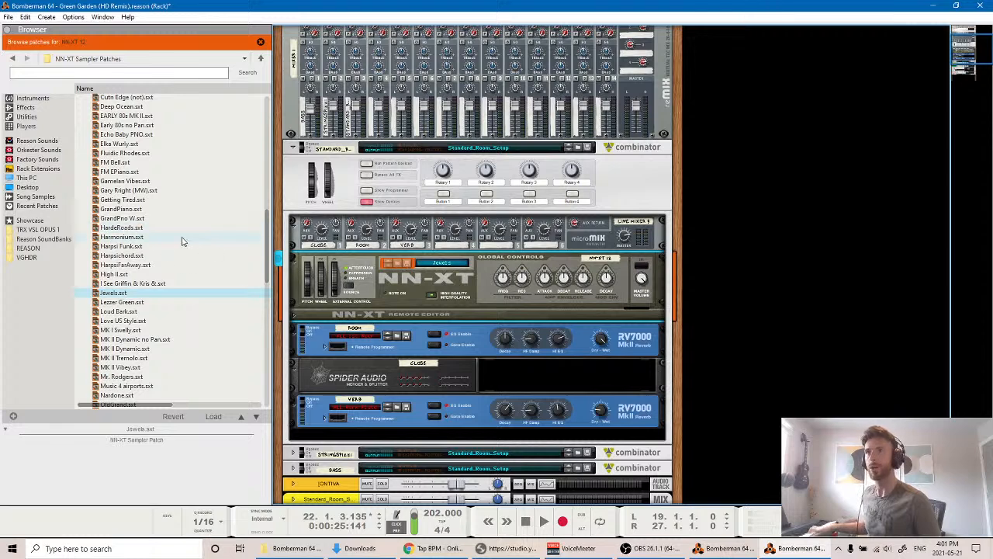
pyautogui.click(396, 265)
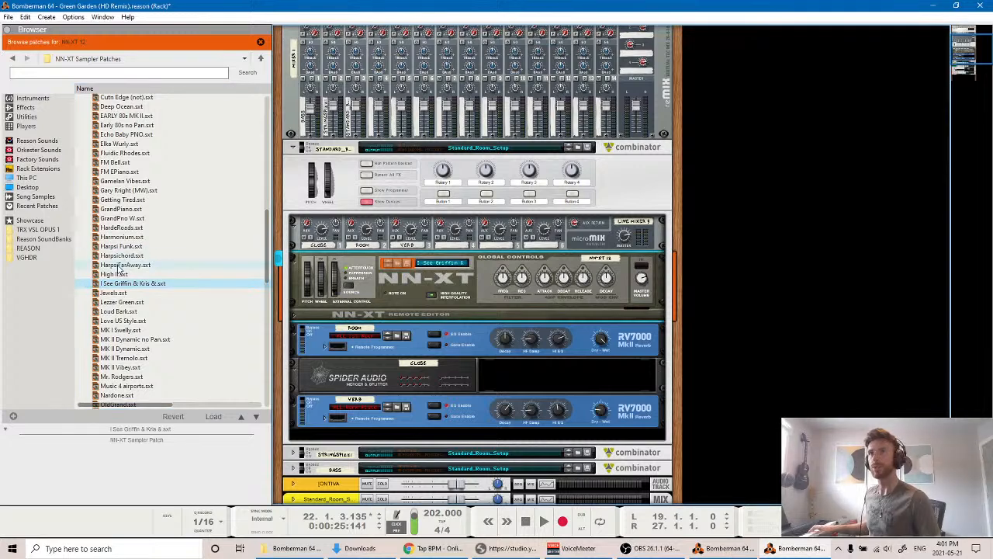
pyautogui.click(122, 227)
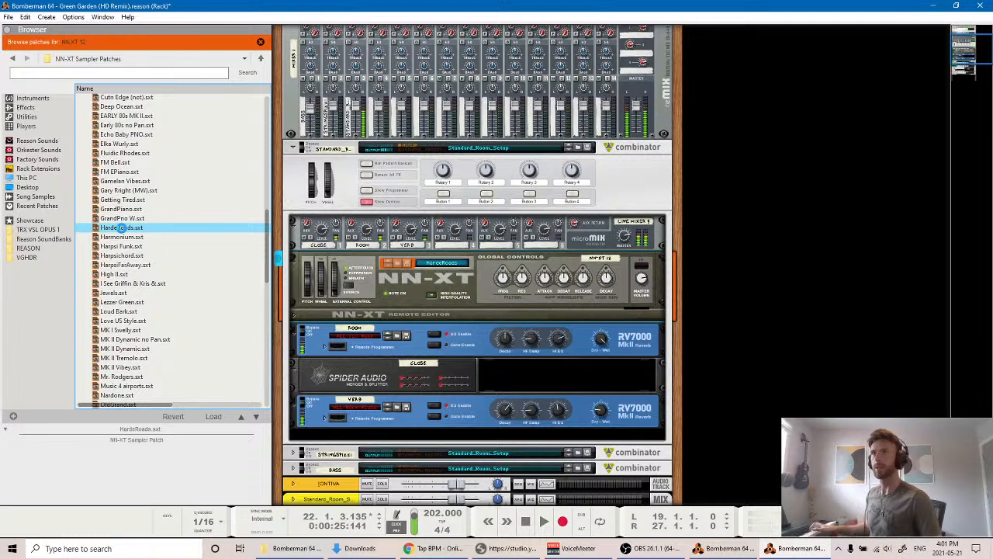
pyautogui.click(116, 293)
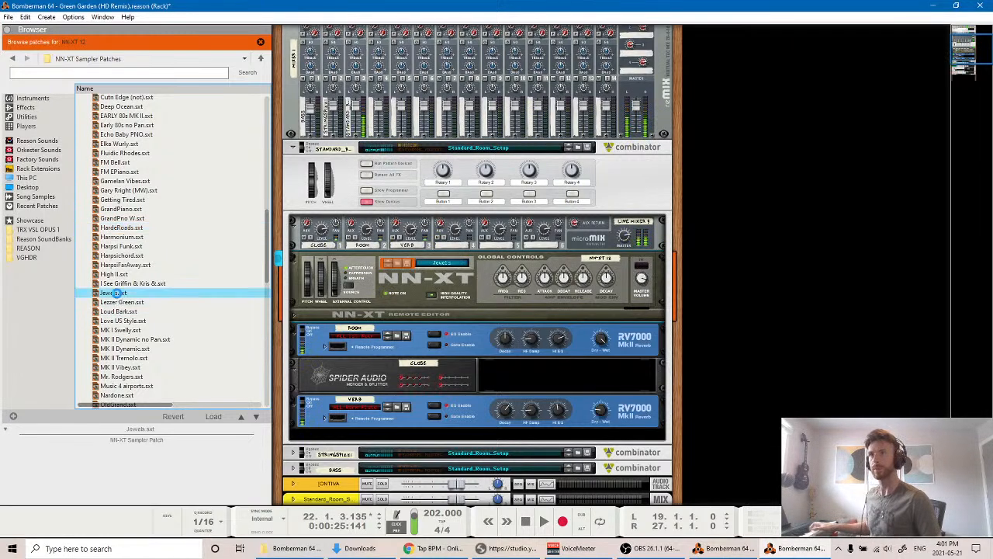
# Audition the NN-XT patches from Lezzer Green through Loud Bark, Love US Style and MK I Swelly to MK II Dynamic.
pyautogui.click(128, 302)
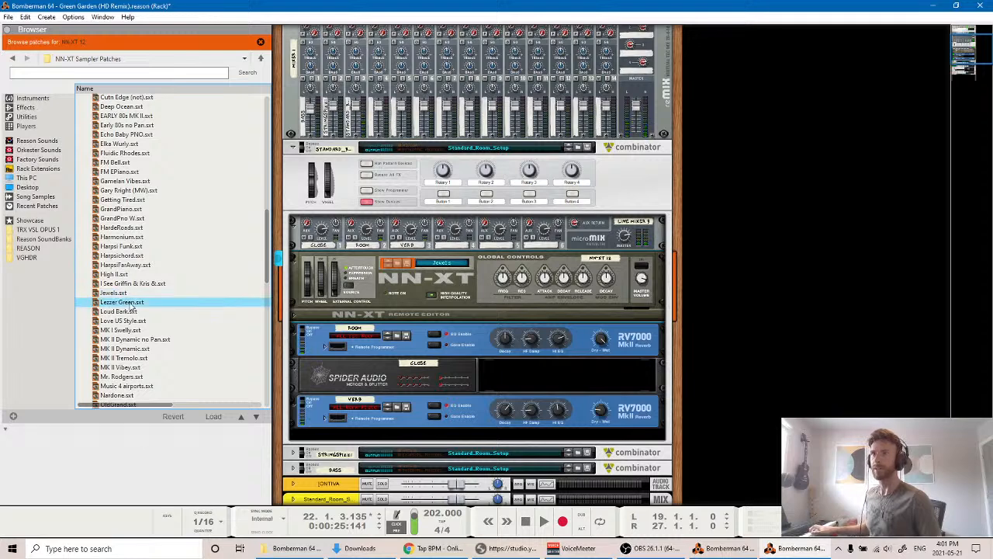
pyautogui.click(126, 311)
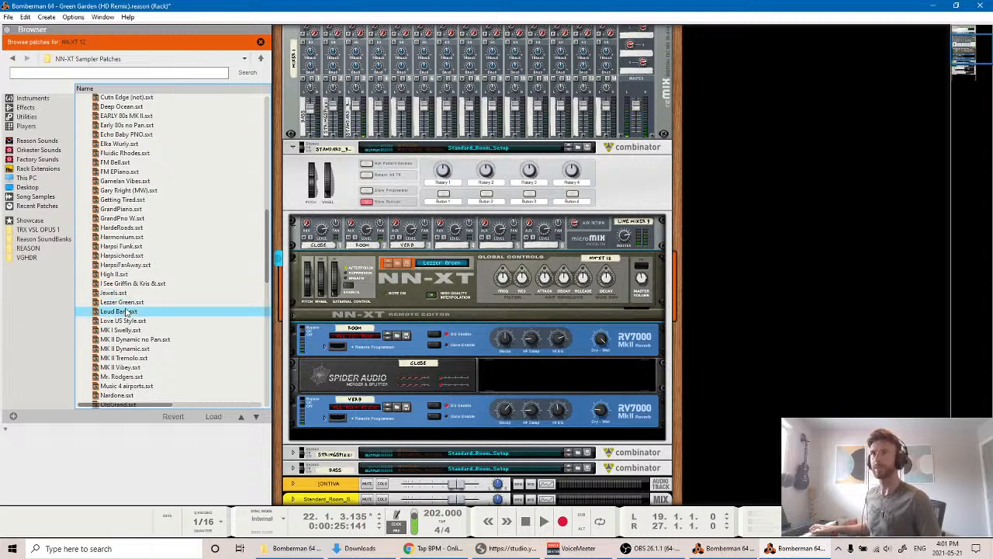
pyautogui.click(390, 265)
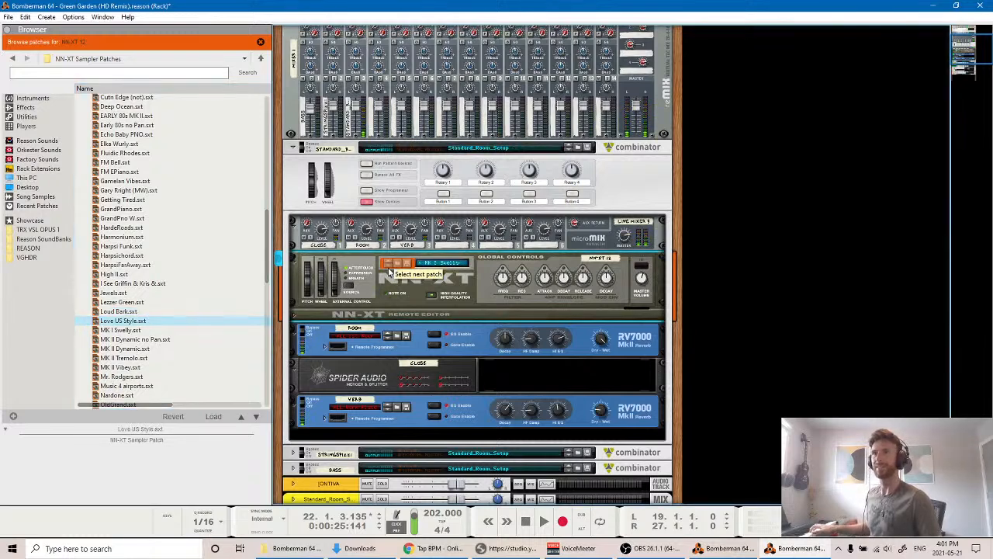
pyautogui.click(390, 265)
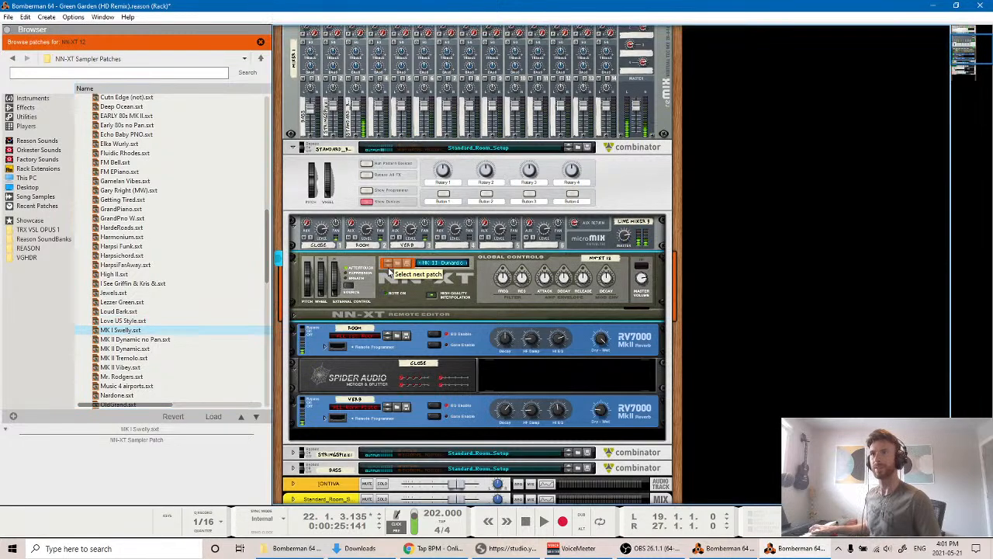
pyautogui.click(390, 269)
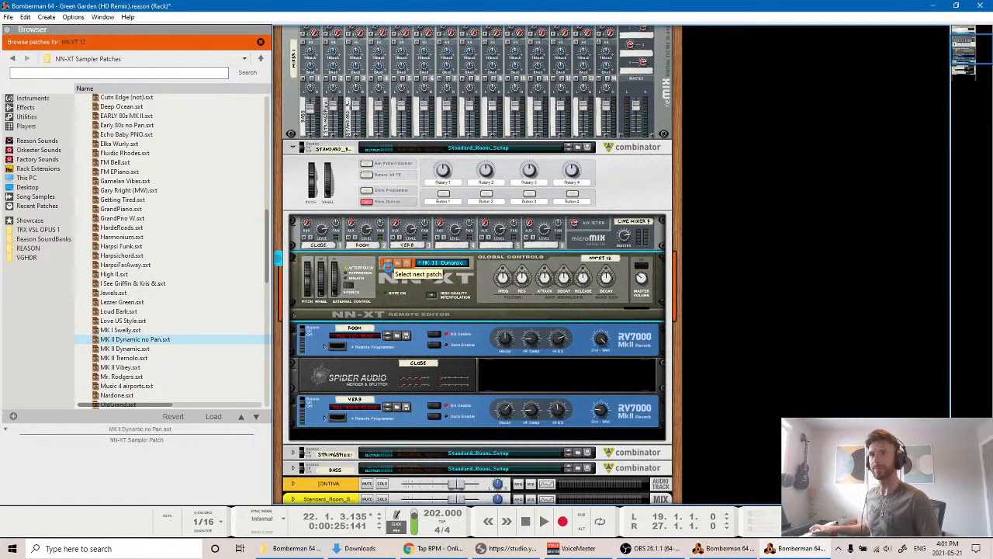
pyautogui.click(391, 266)
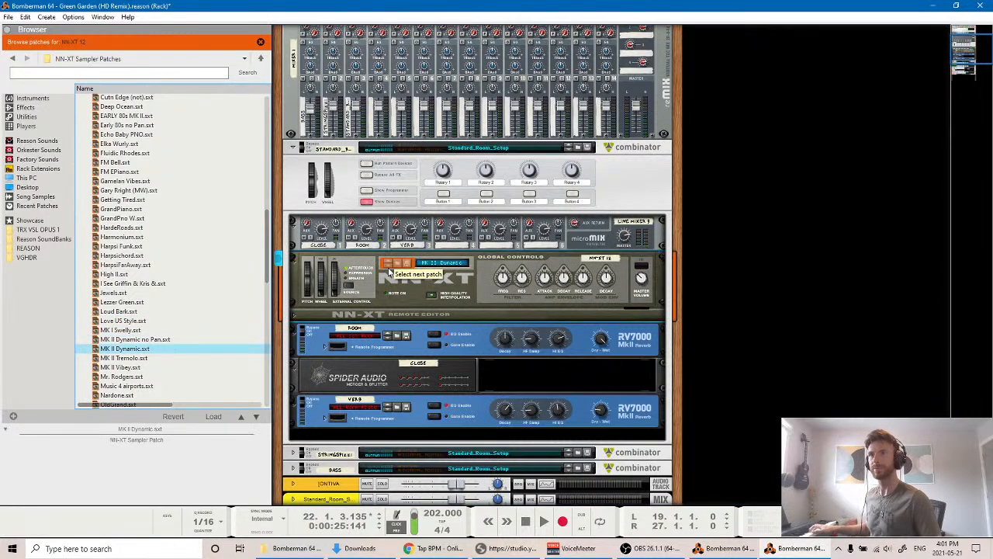
# Audition the MK II Tremolo, MK II Vibey, Mr. Rodgers, Music 4 airports and Nardone patches in the NN-XT.
pyautogui.click(124, 358)
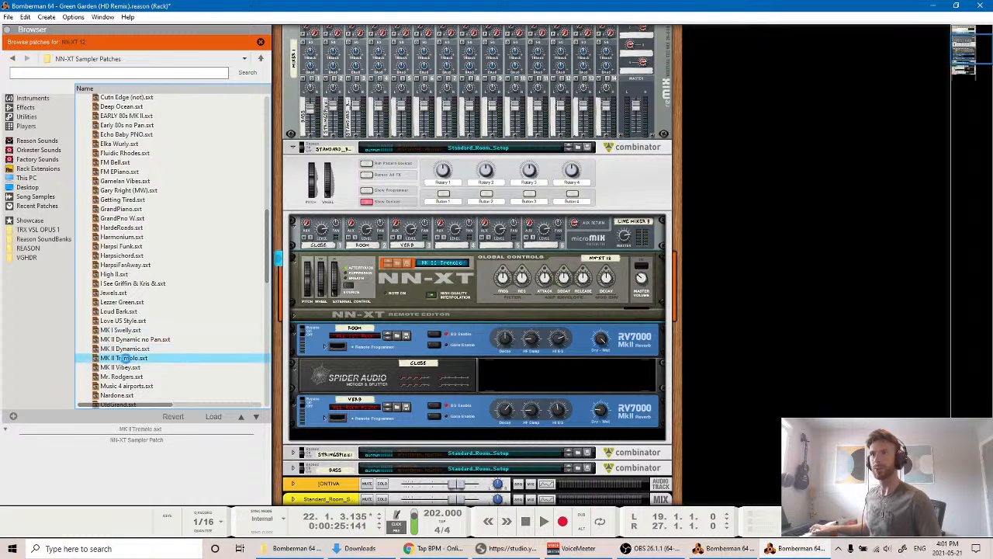
pyautogui.click(126, 367)
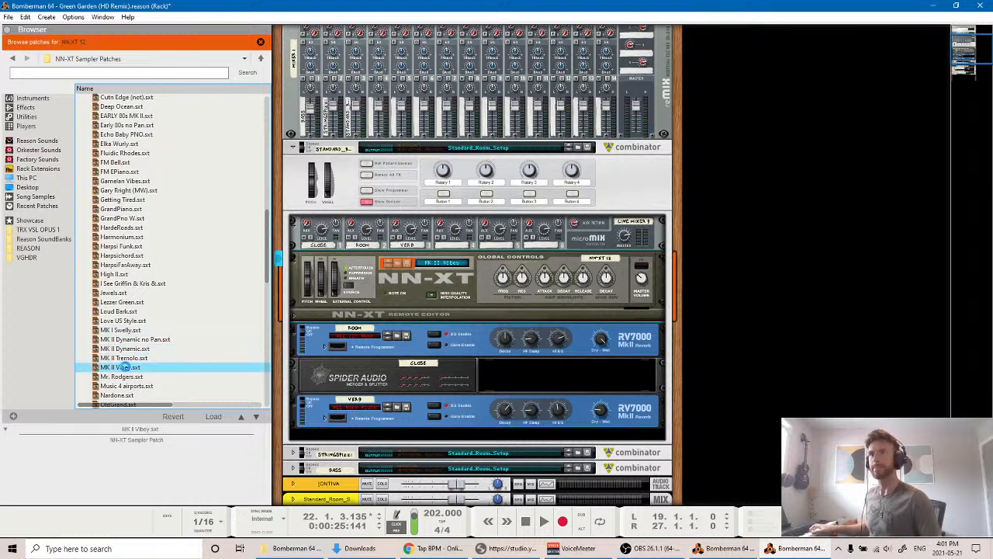
pyautogui.click(124, 376)
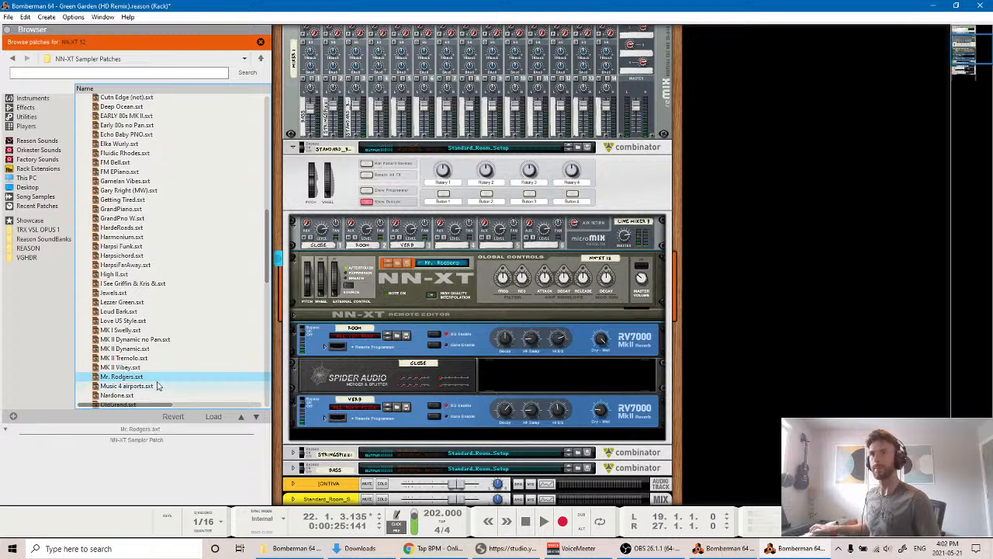
pyautogui.scroll(-4, 149, 344)
pyautogui.click(124, 275)
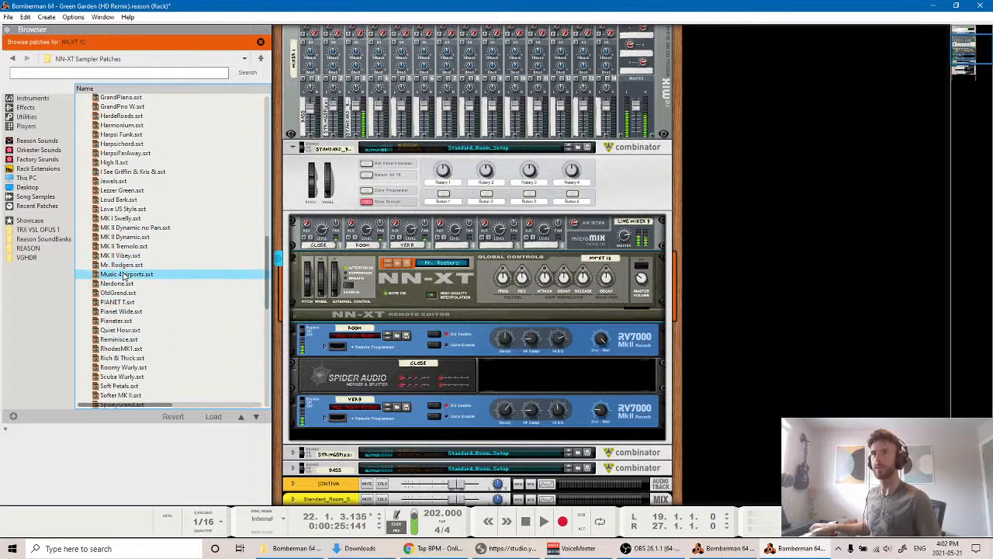
pyautogui.click(121, 284)
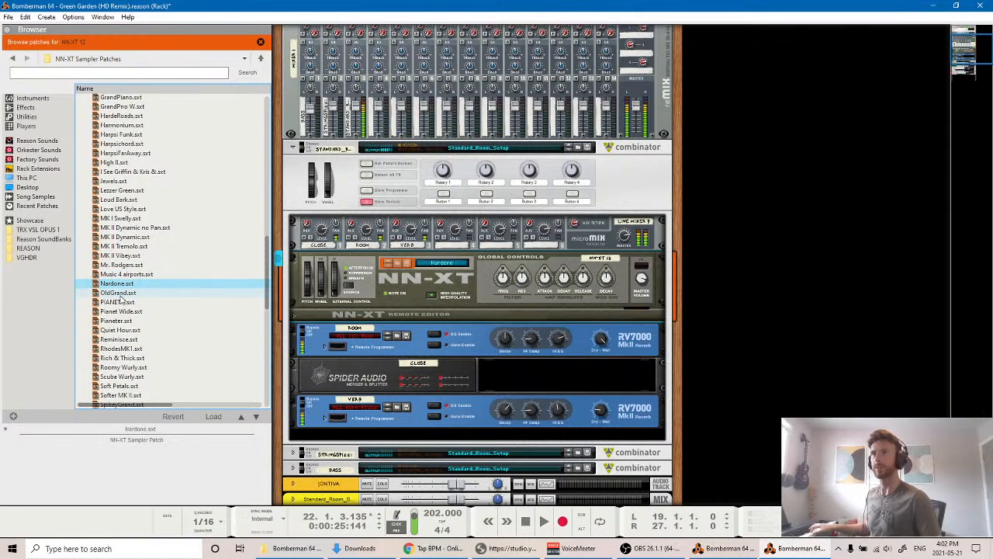
# Audition the OldGrand, PIANET T, Pianet Wide, Pianeter, Quiet Hour, Reminisce and RhodesMK1 patches in the NN-XT.
pyautogui.click(121, 294)
pyautogui.click(117, 303)
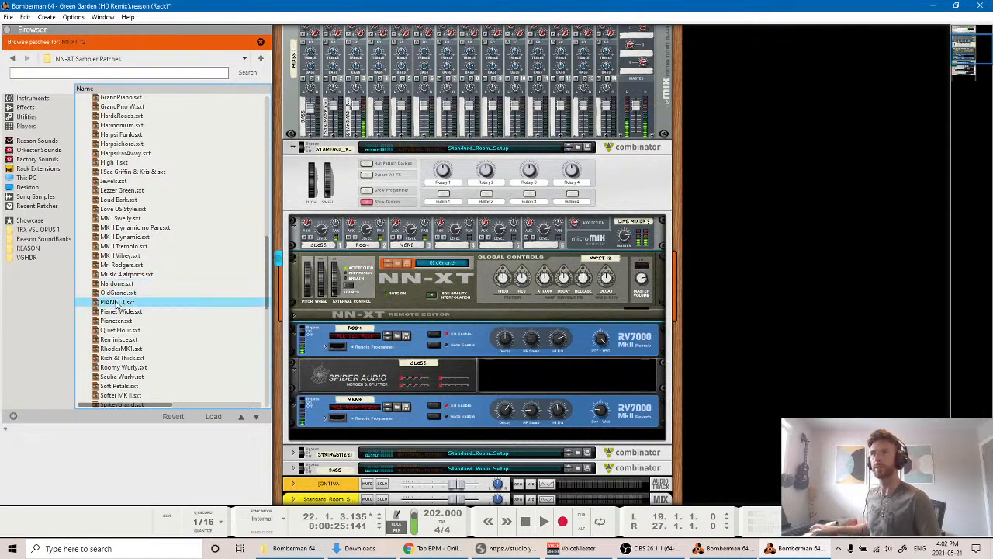
pyautogui.click(128, 314)
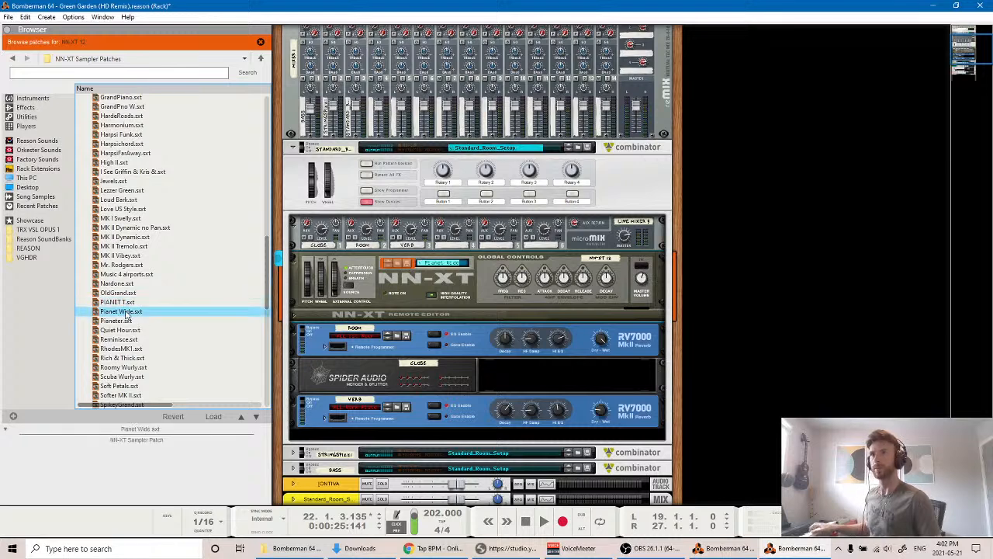
pyautogui.click(125, 321)
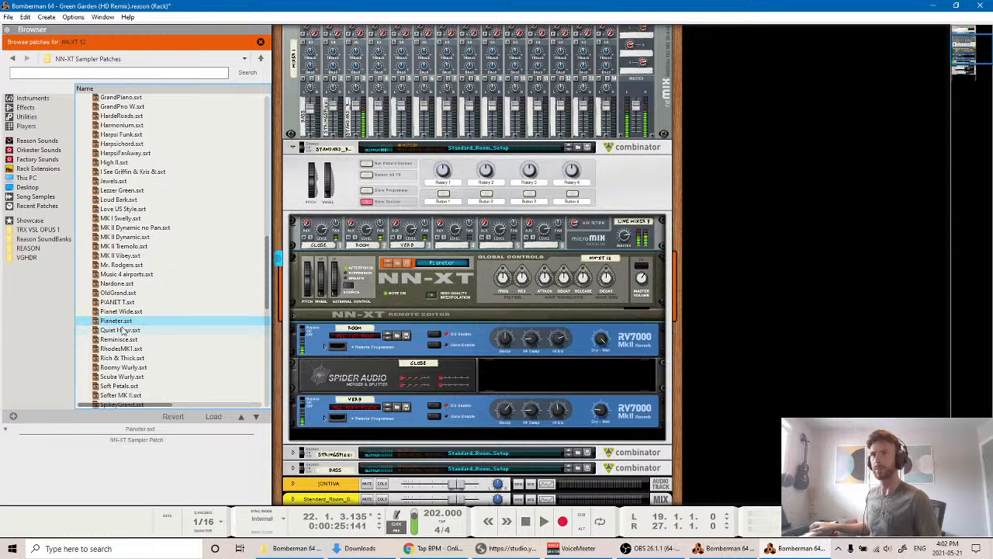
pyautogui.click(125, 330)
pyautogui.click(124, 340)
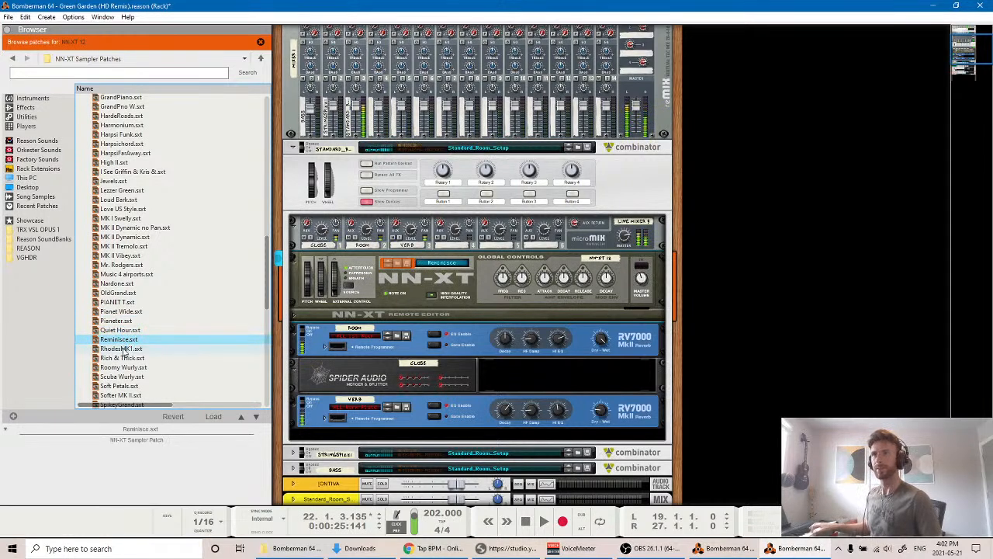
pyautogui.click(124, 350)
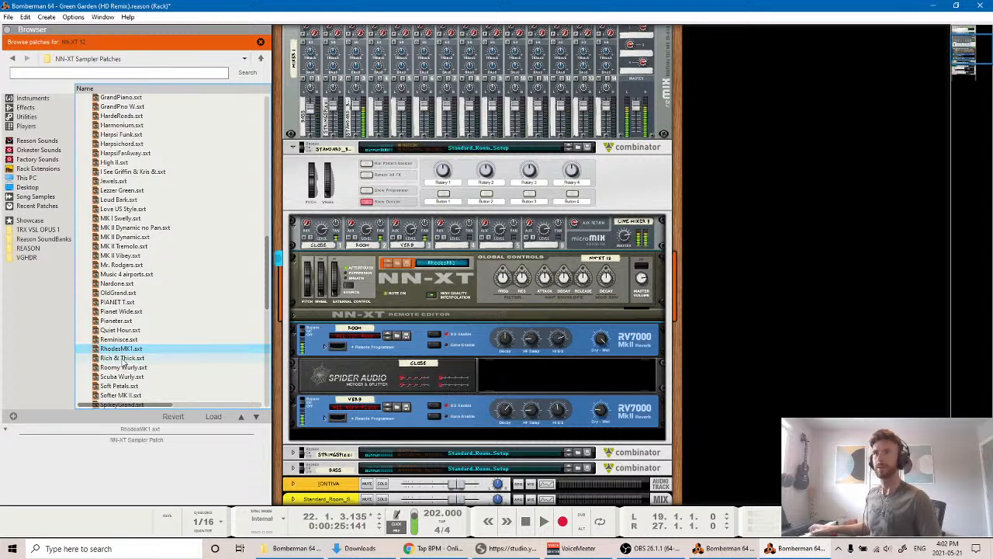
# Revisit the HardeRoads patch in the NN-XT and compare it with RhodesMK1.
pyautogui.scroll(1, 123, 252)
pyautogui.scroll(1, 123, 252)
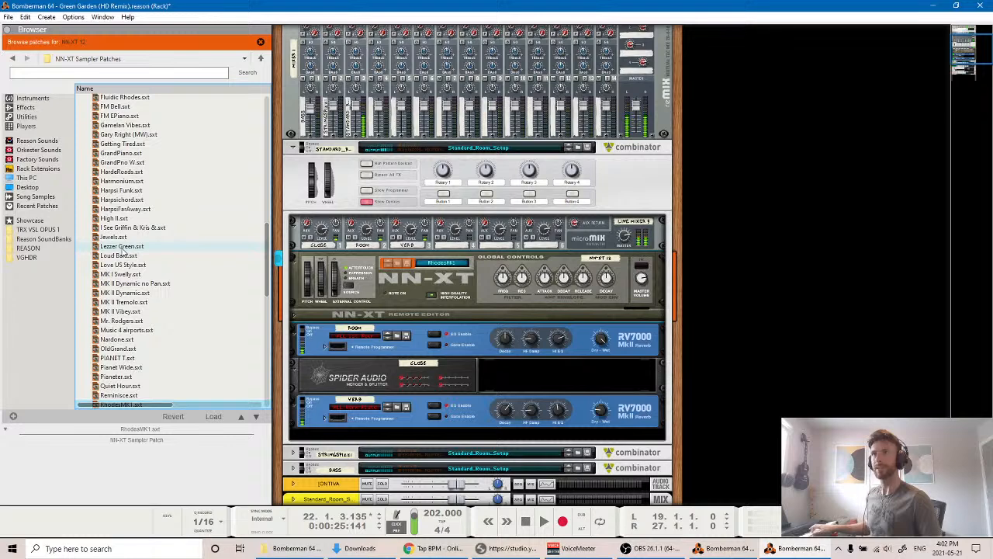
pyautogui.scroll(1, 124, 192)
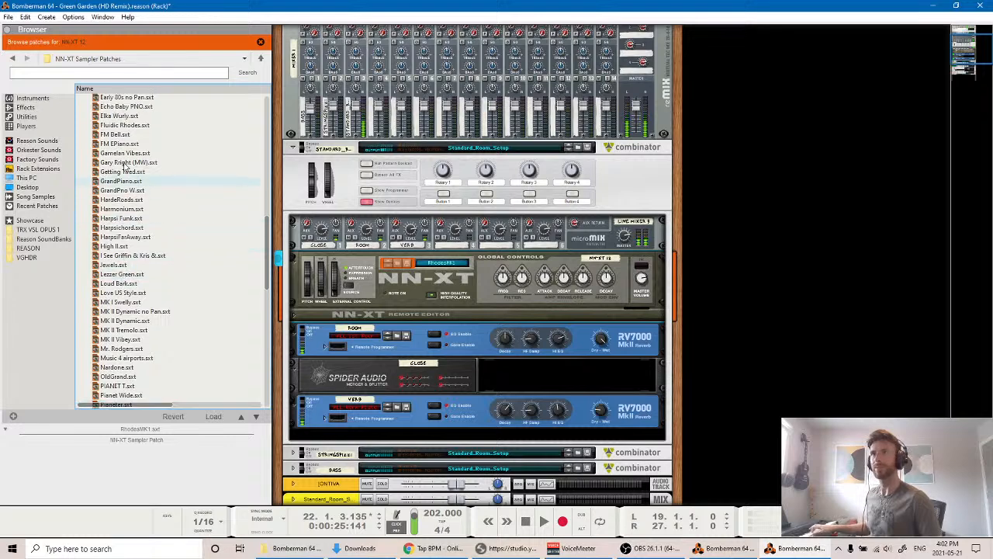
pyautogui.click(123, 201)
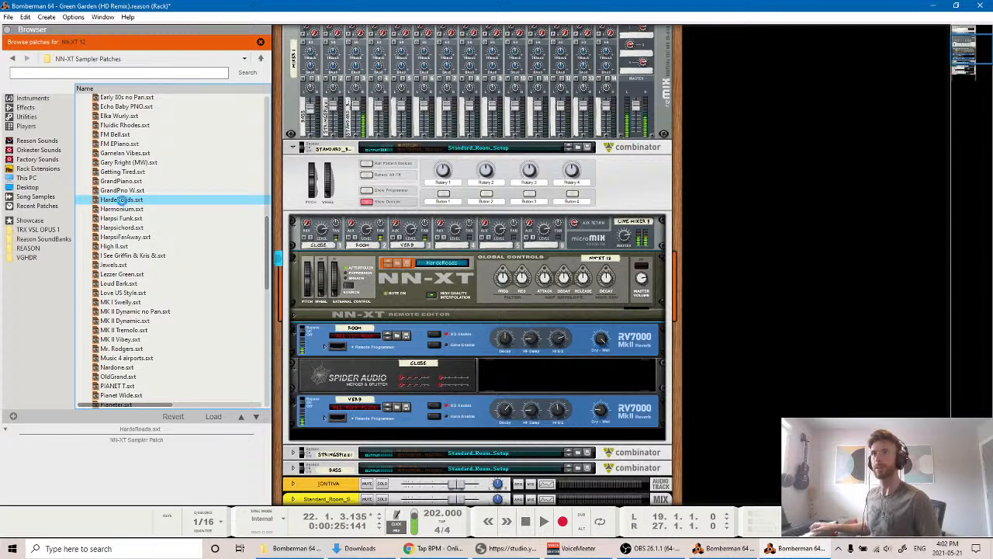
pyautogui.scroll(-5, 169, 332)
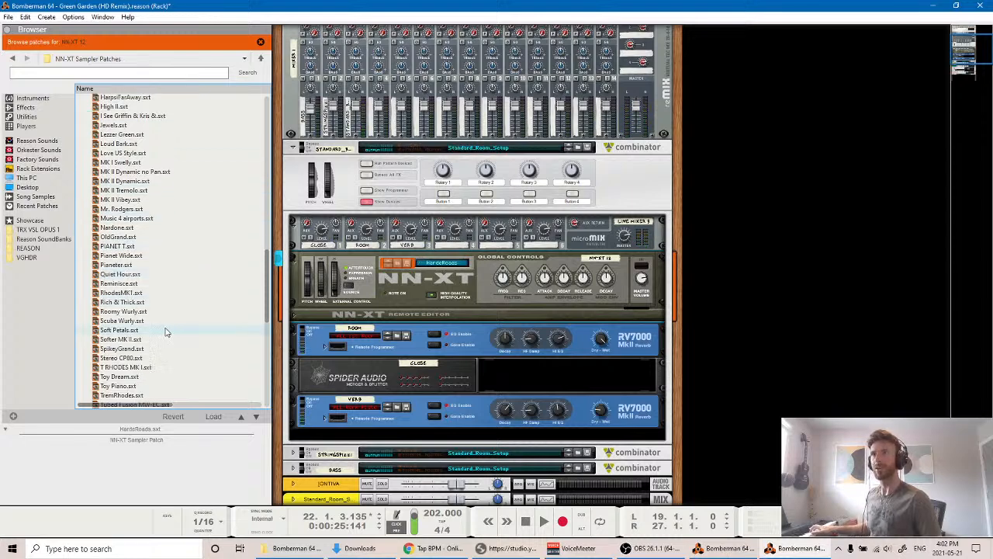
pyautogui.click(124, 294)
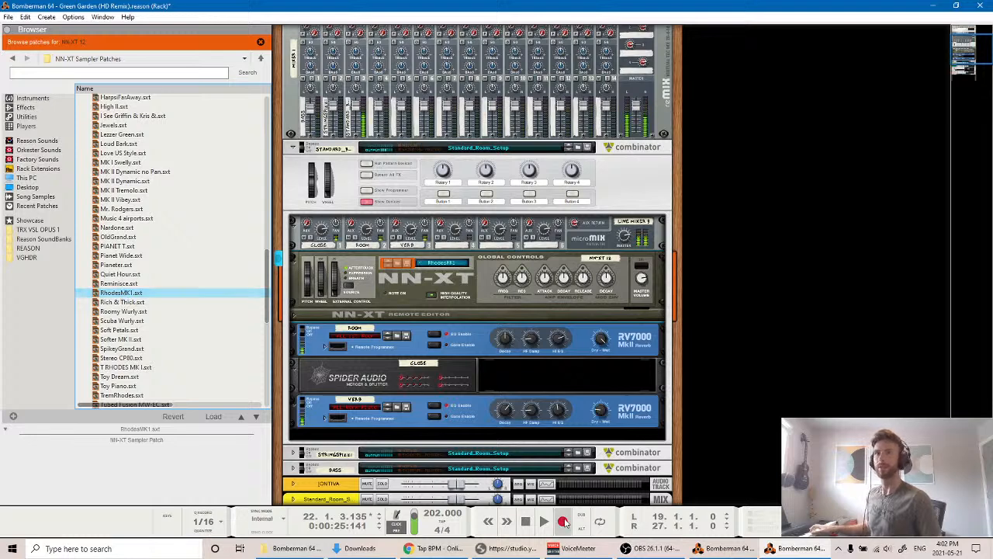
# Play a short passage of the reference track around bar 22, and compare it with the Jewels patch in the NN-XT.
pyautogui.click(710, 549)
pyautogui.press('space')
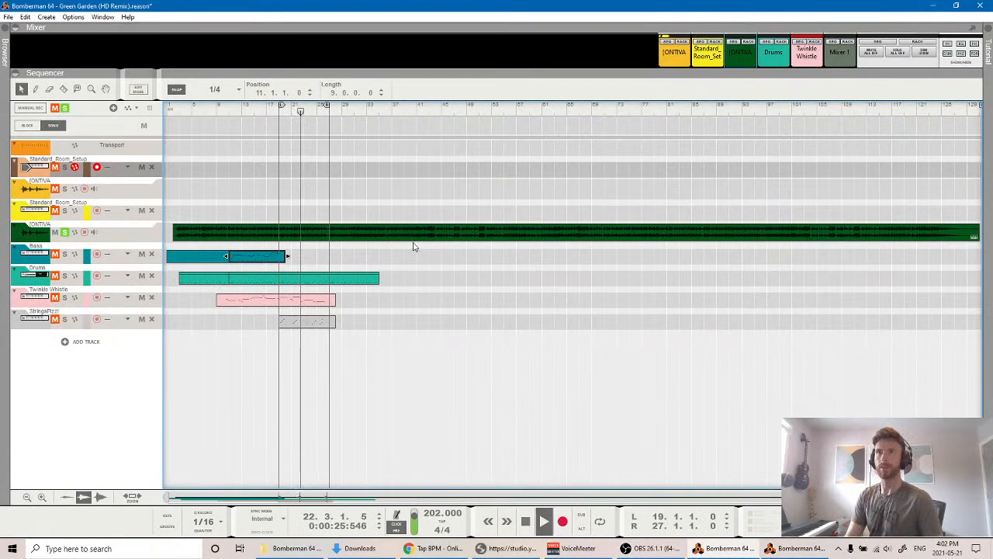
pyautogui.press('space')
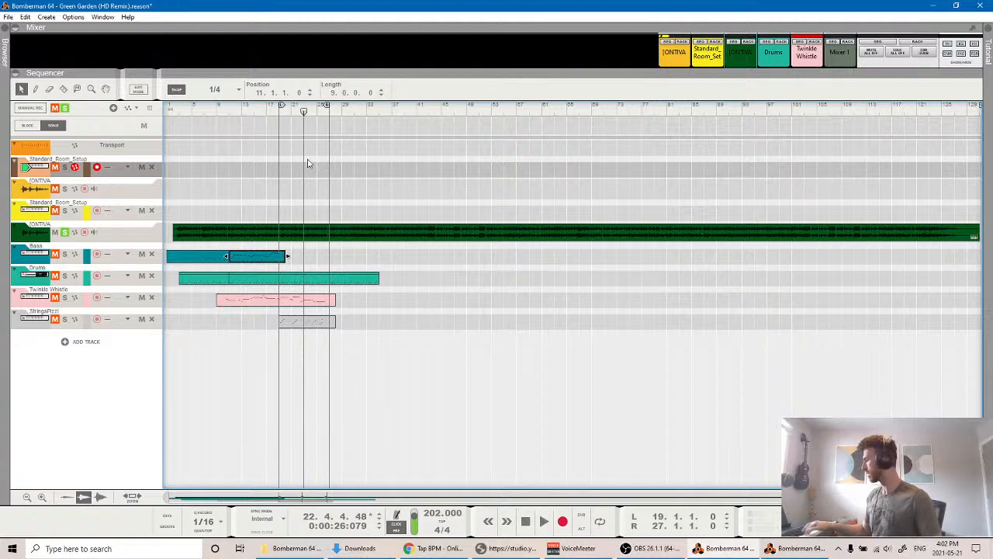
pyautogui.click(763, 546)
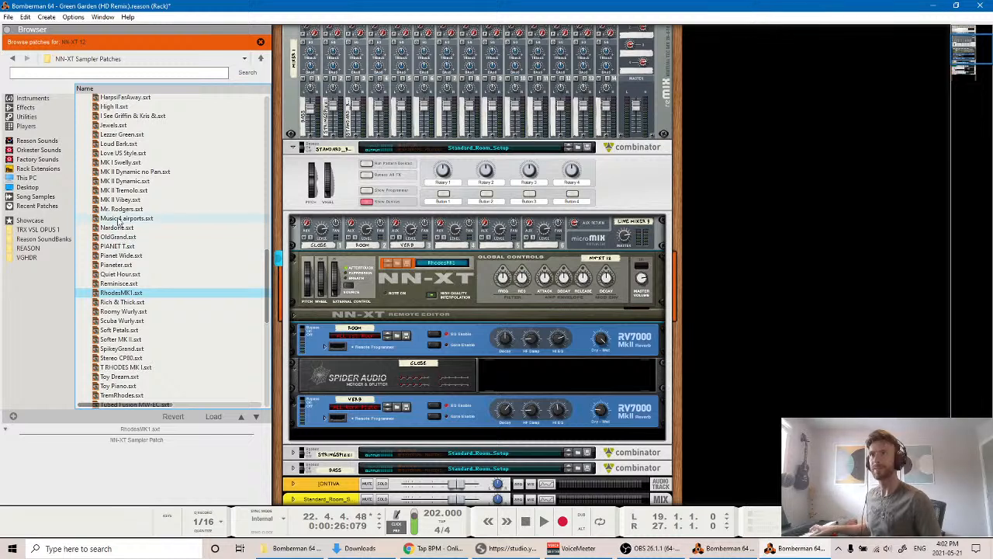
pyautogui.scroll(2, 120, 242)
pyautogui.click(114, 182)
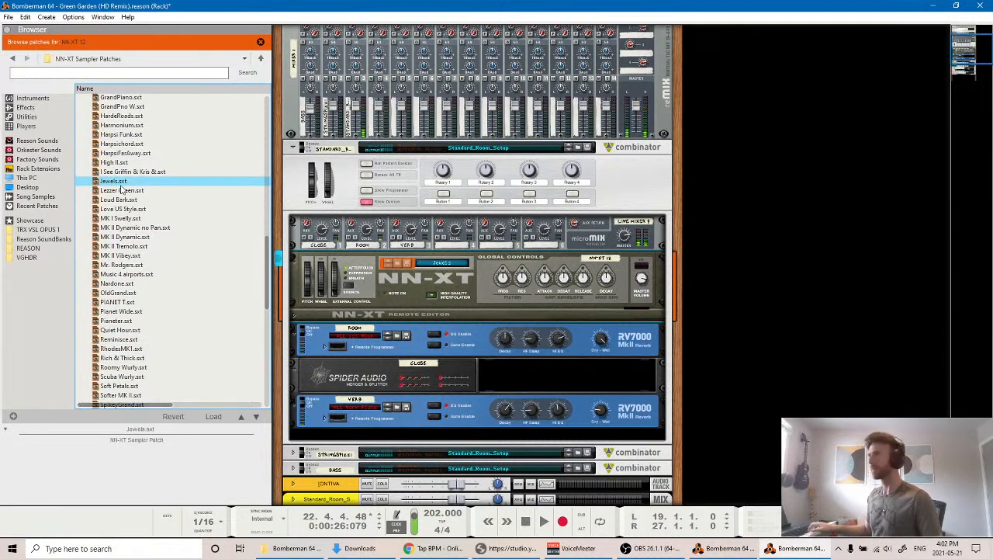
# Audition the TremRhodes, Tubed Fusion MW-EC, Tubed MK I LessBass, Tubed MK I Vibey, Understated, VibraSlap Tine and WarpToy patches.
pyautogui.scroll(-6, 181, 302)
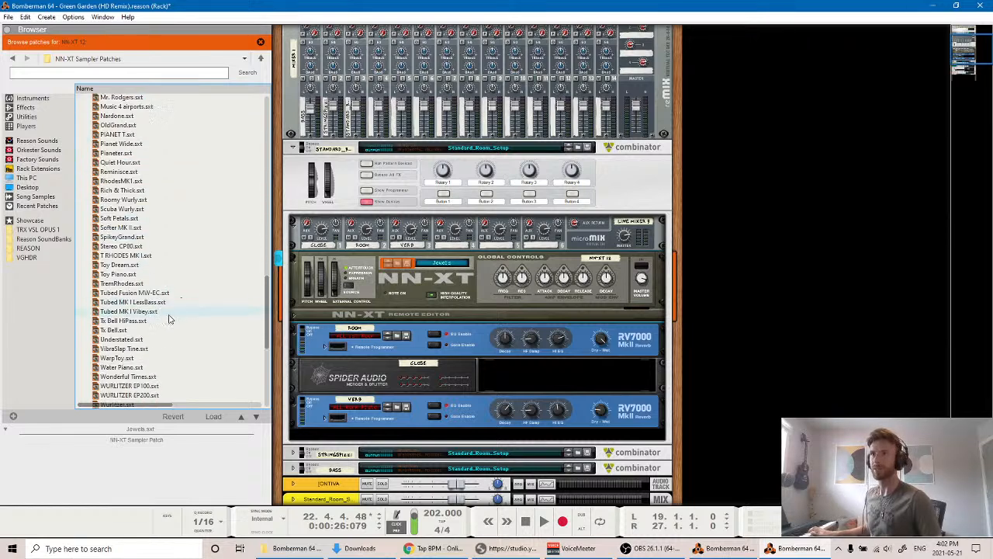
pyautogui.click(121, 284)
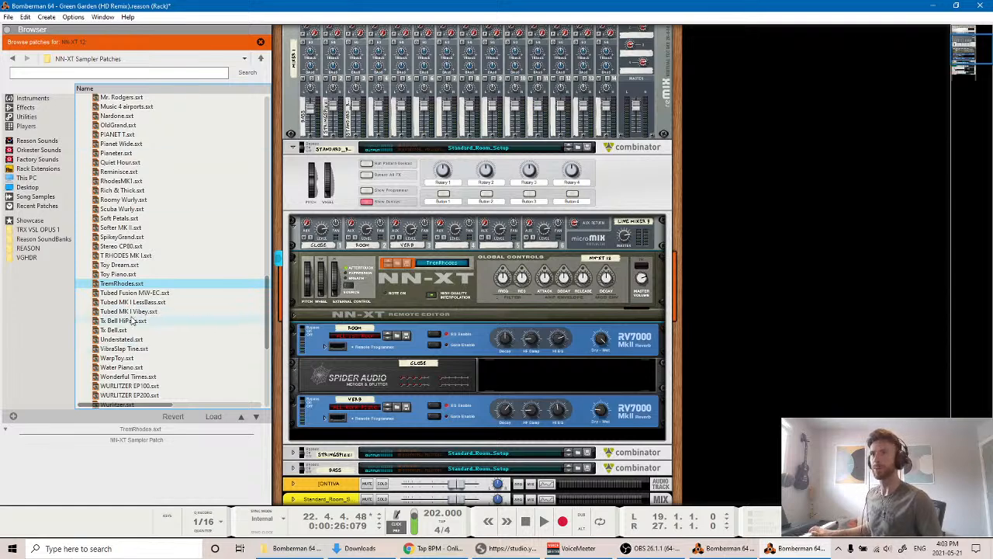
pyautogui.click(129, 292)
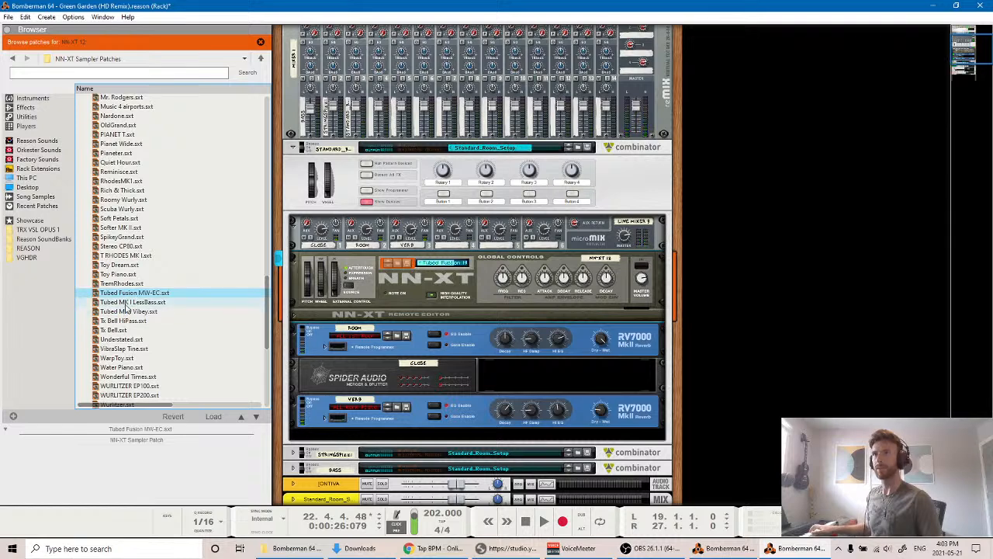
pyautogui.click(126, 302)
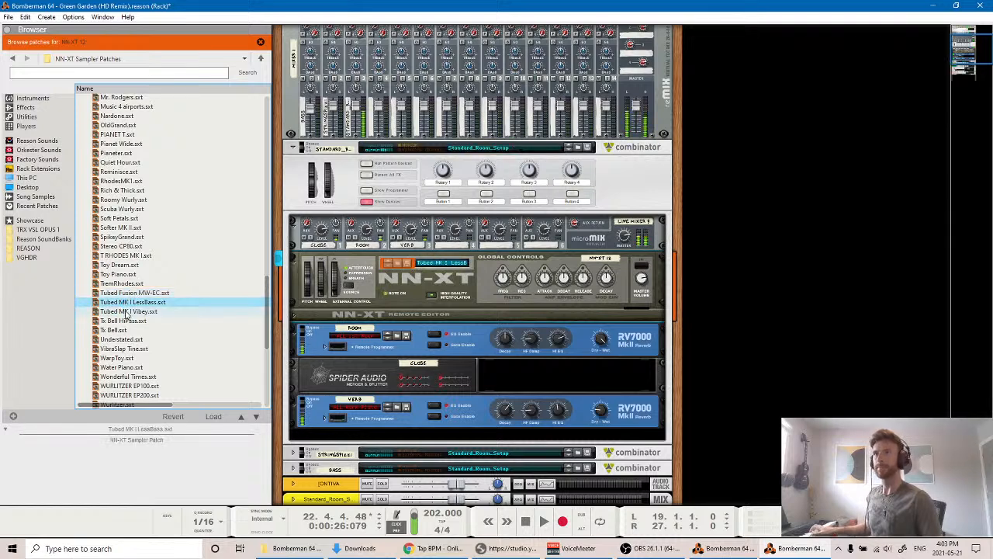
pyautogui.click(126, 311)
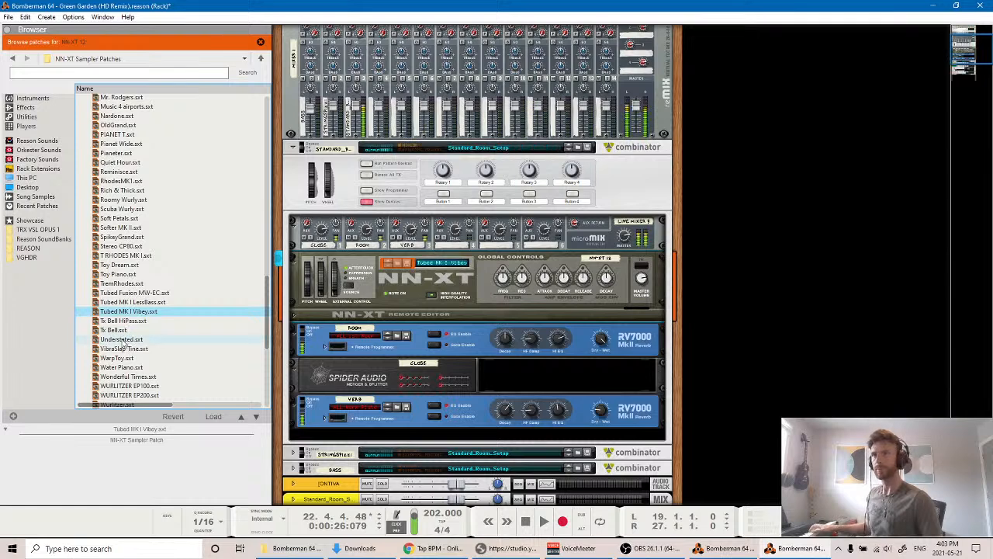
pyautogui.click(144, 339)
pyautogui.click(125, 350)
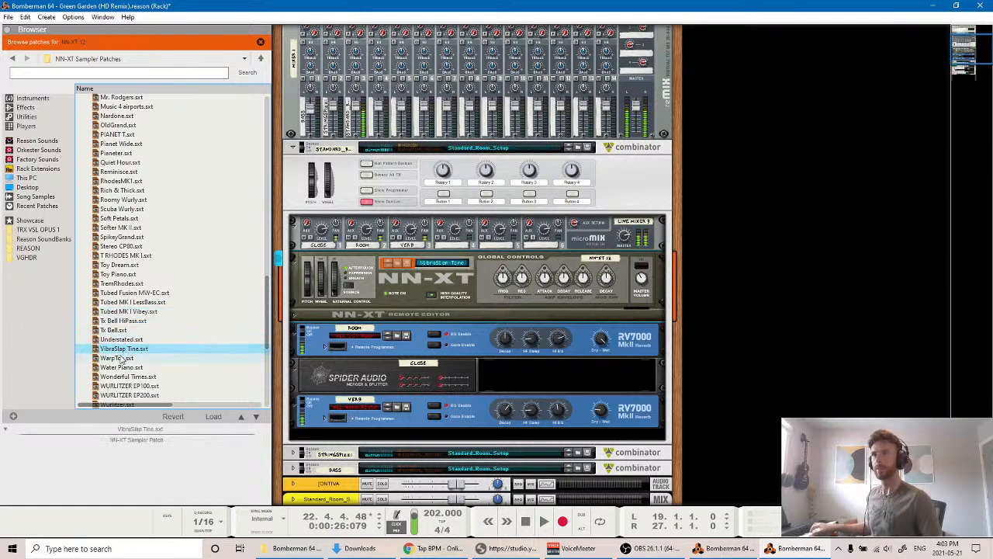
pyautogui.click(124, 357)
# Audition the Wonderful Times, WURLITZER EP100, WURLITZER EP200 and Wurlitzer patches in the NN-XT.
pyautogui.scroll(-4, 131, 318)
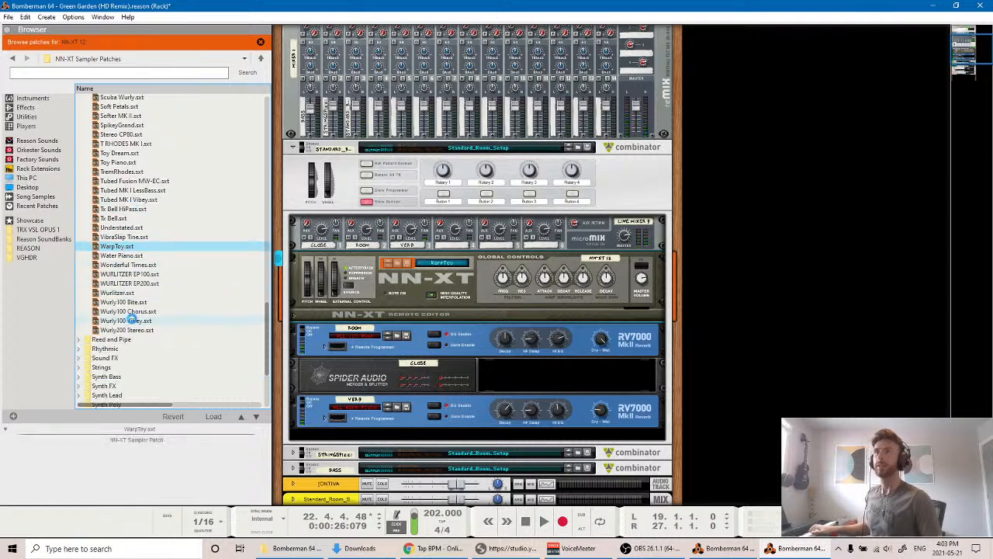
pyautogui.click(124, 264)
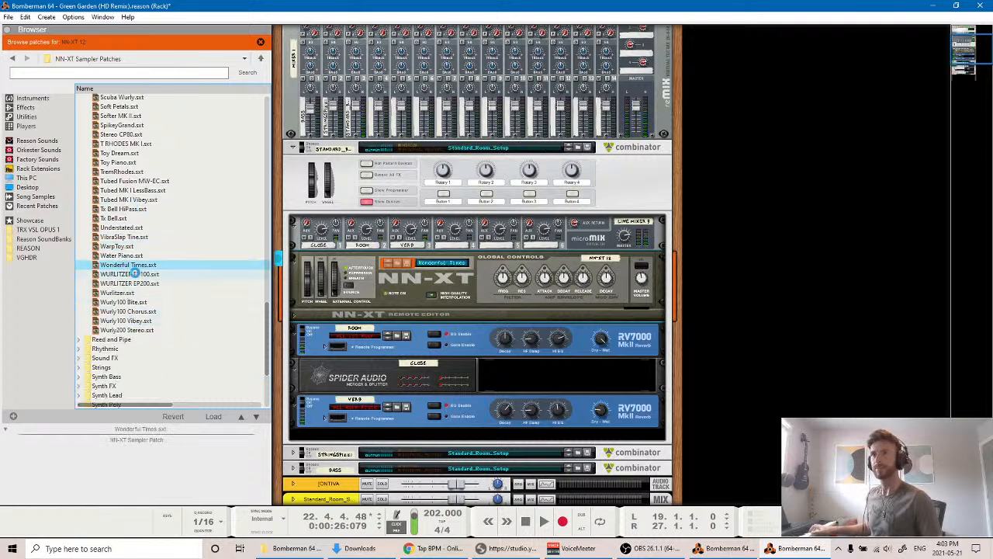
pyautogui.click(124, 275)
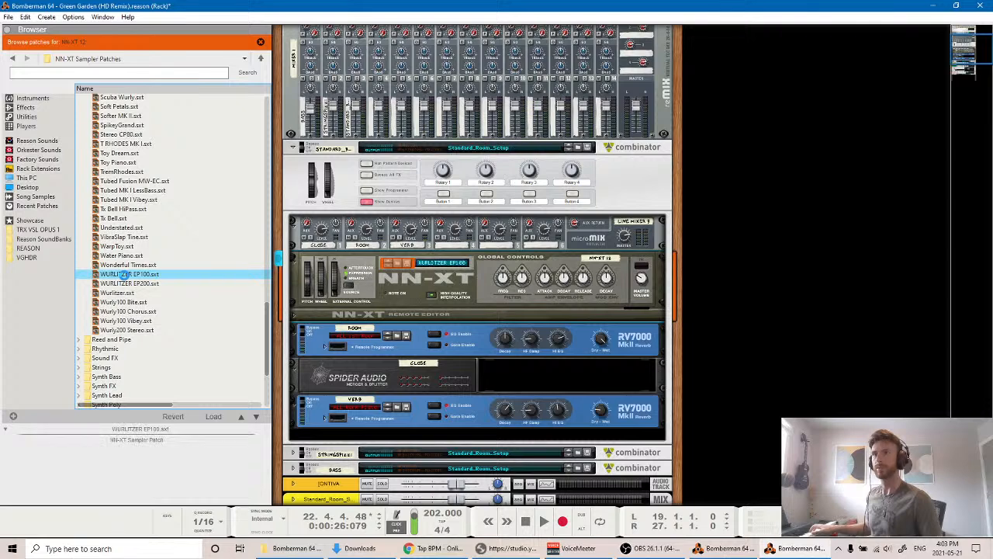
pyautogui.click(124, 283)
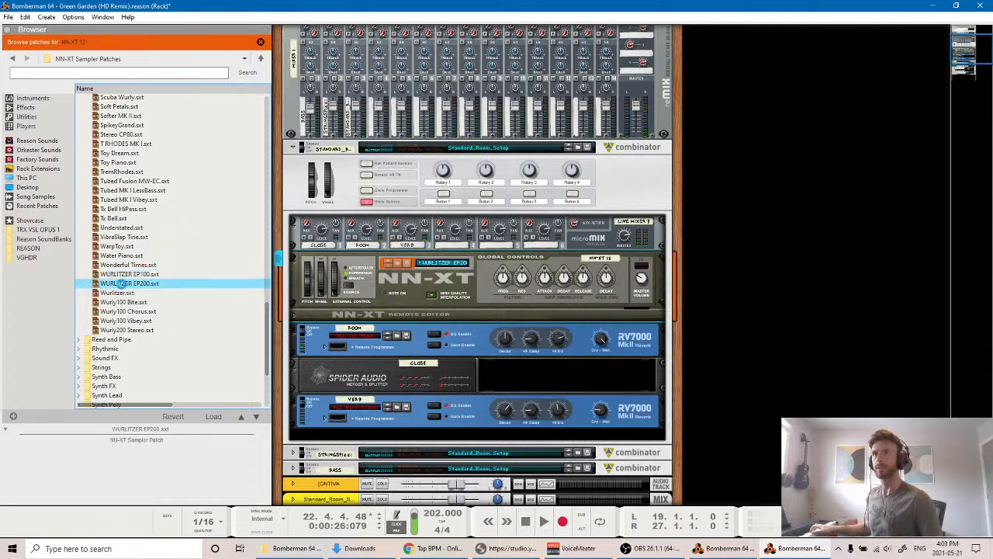
pyautogui.click(121, 292)
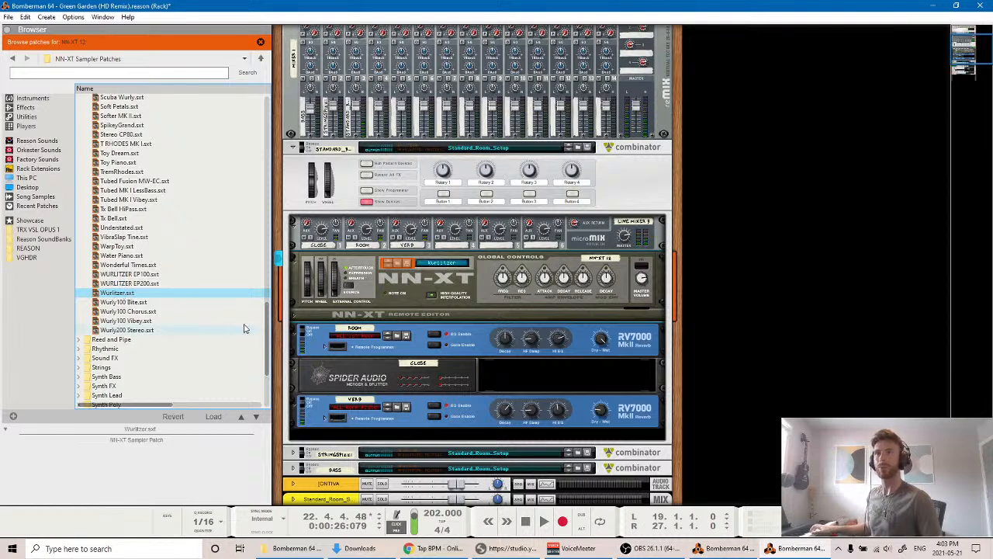
# Audition the Wurly100 Bite, Wurly100 Chorus and Wurly100 Vibey patches, and return to Wurly100 Bite.
pyautogui.scroll(2, 173, 298)
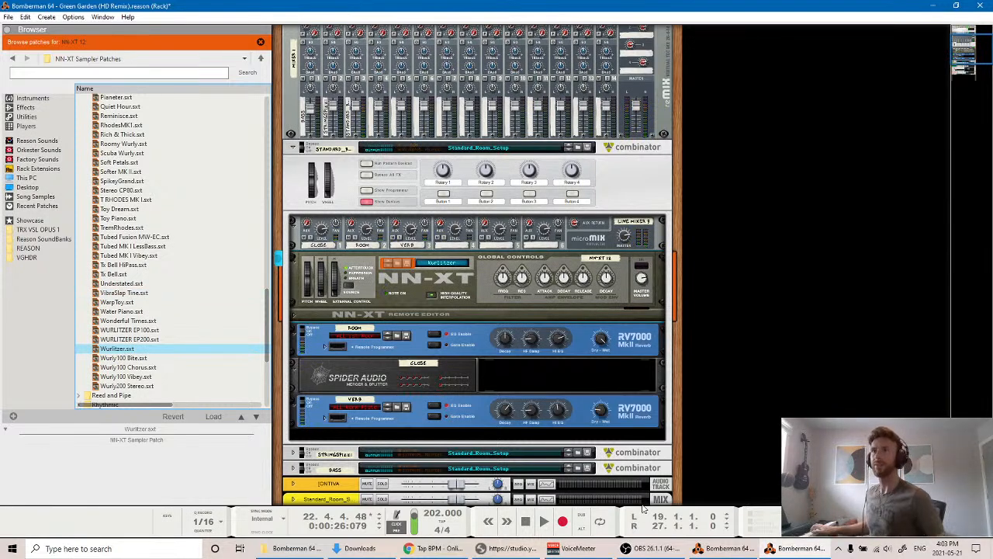
pyautogui.click(174, 358)
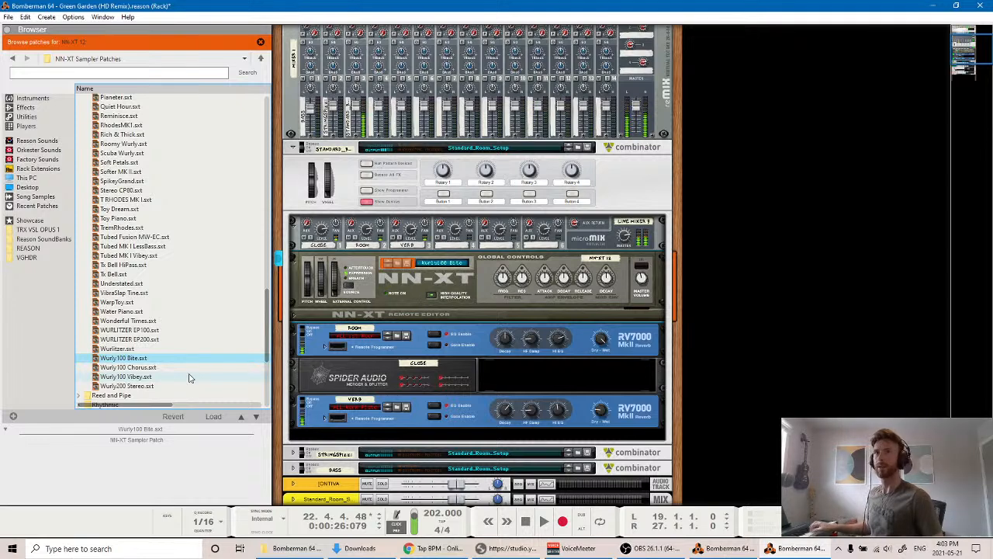
pyautogui.click(151, 367)
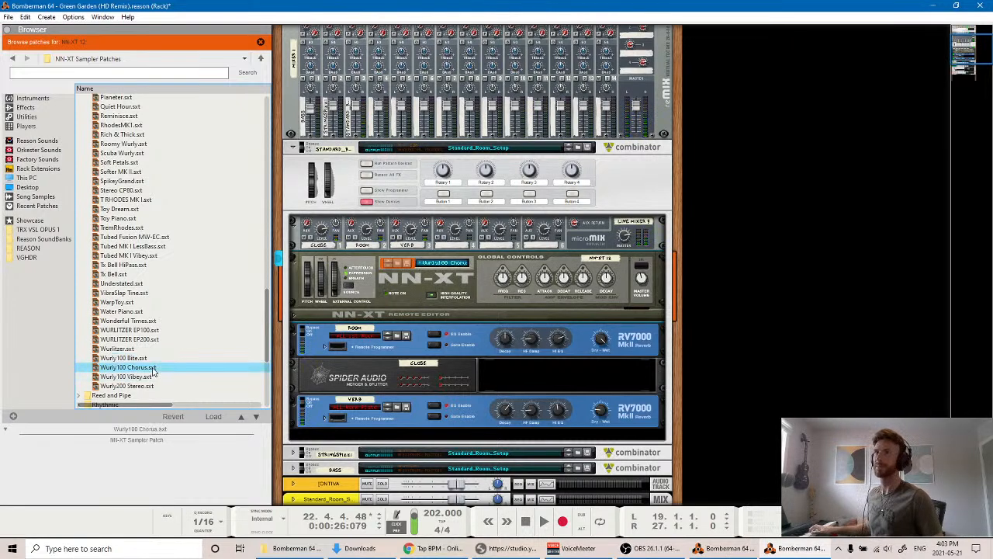
pyautogui.click(144, 376)
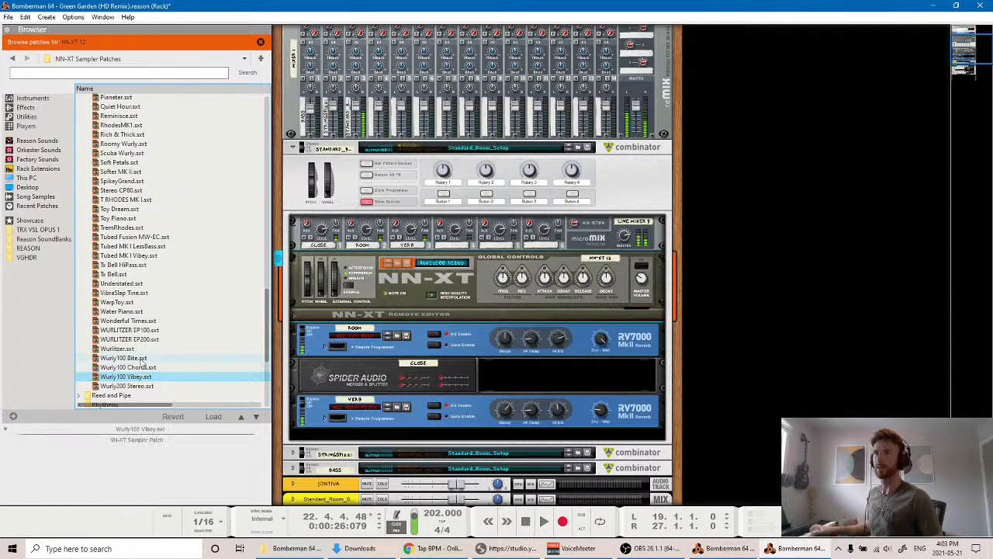
pyautogui.click(141, 358)
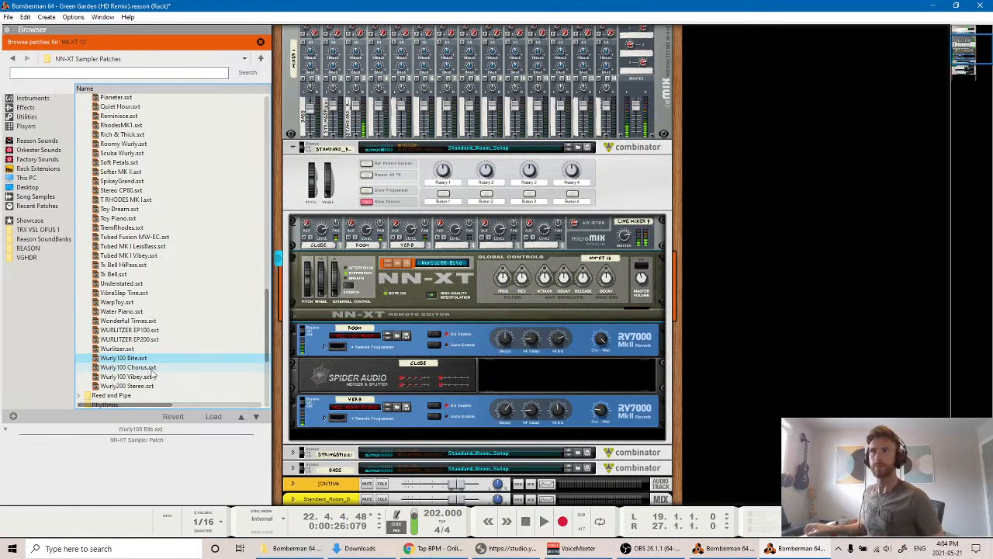
# Replay the reference track from bar 19 in the sequencer, and return to the rack with the NN-XT patches.
pyautogui.press('F7')
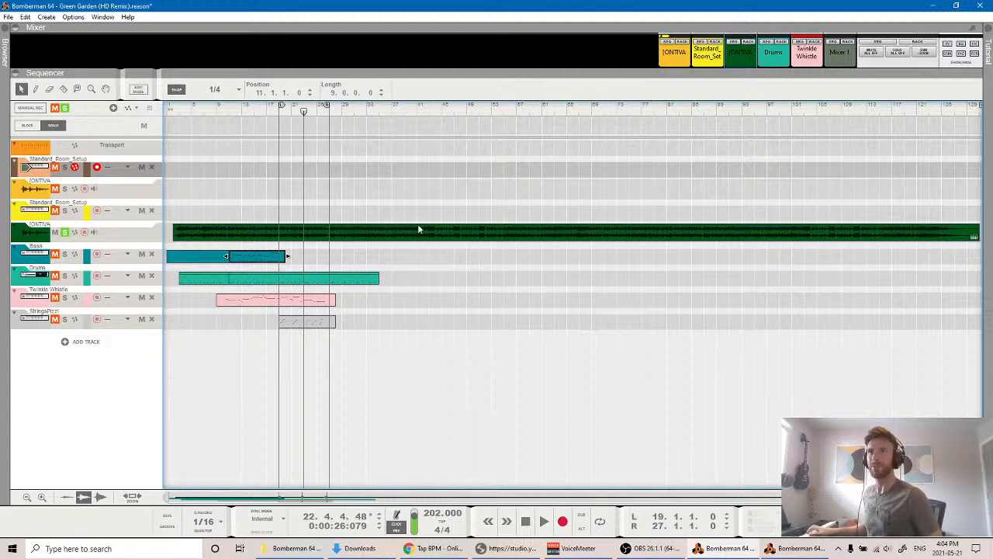
pyautogui.click(281, 116)
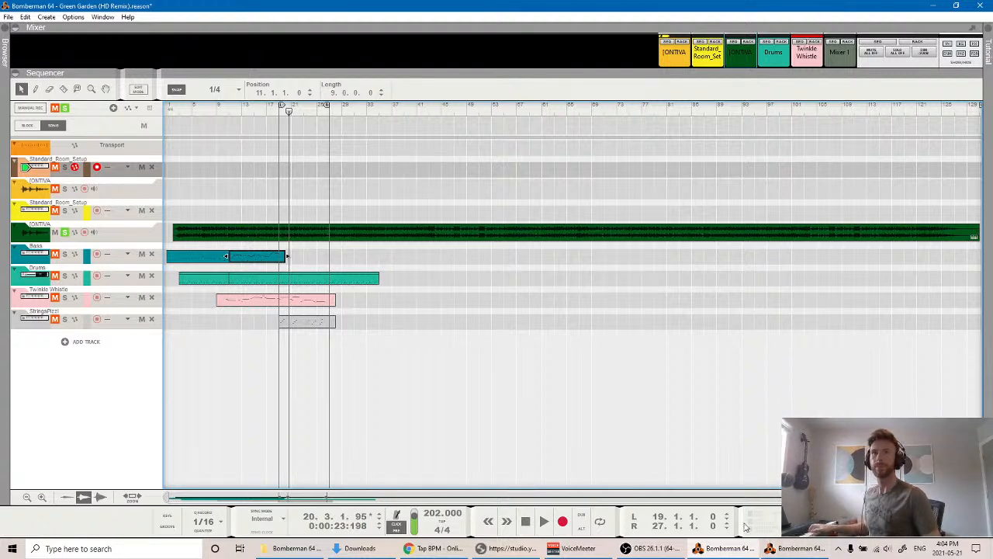
pyautogui.click(796, 549)
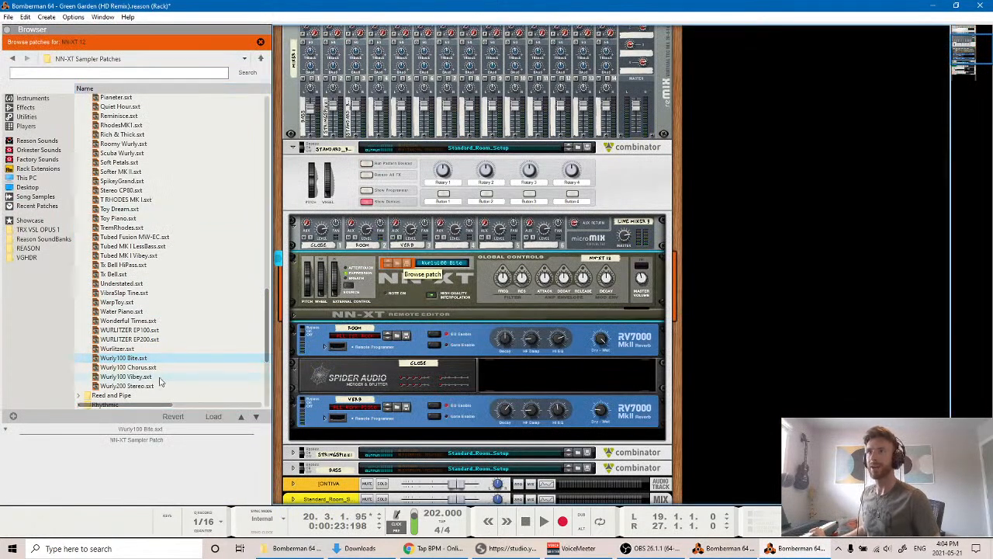
# Compare the Wurlitzer, WURLITZER EP100, WURLITZER EP200 and Wurly100 Bite patches, and try T RHODES MK I in the NN-XT.
pyautogui.click(129, 350)
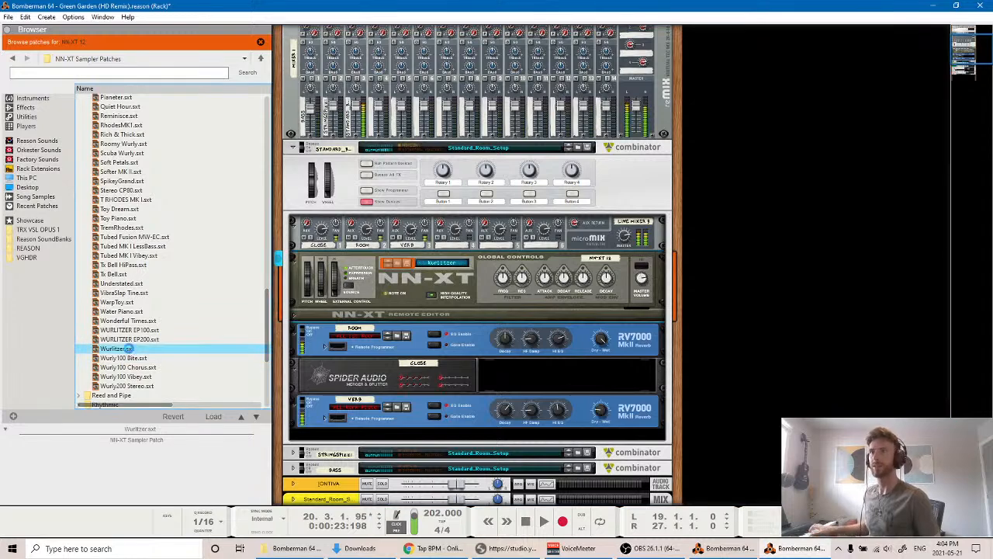
pyautogui.click(129, 330)
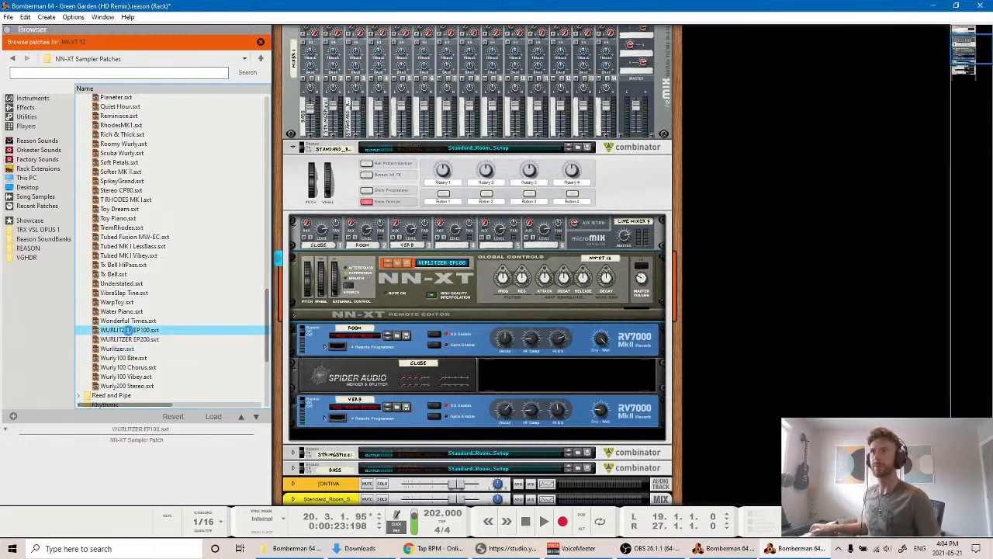
pyautogui.click(132, 340)
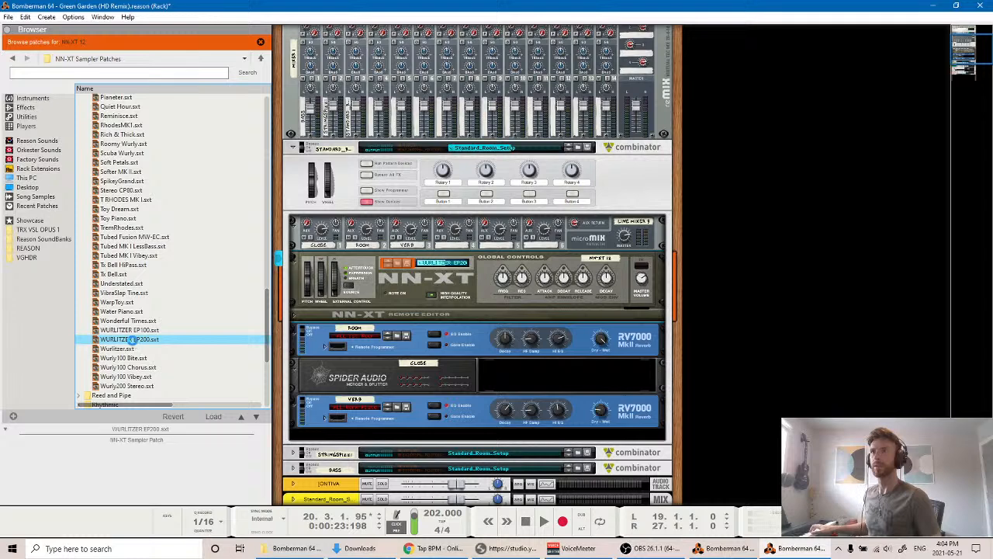
pyautogui.click(129, 350)
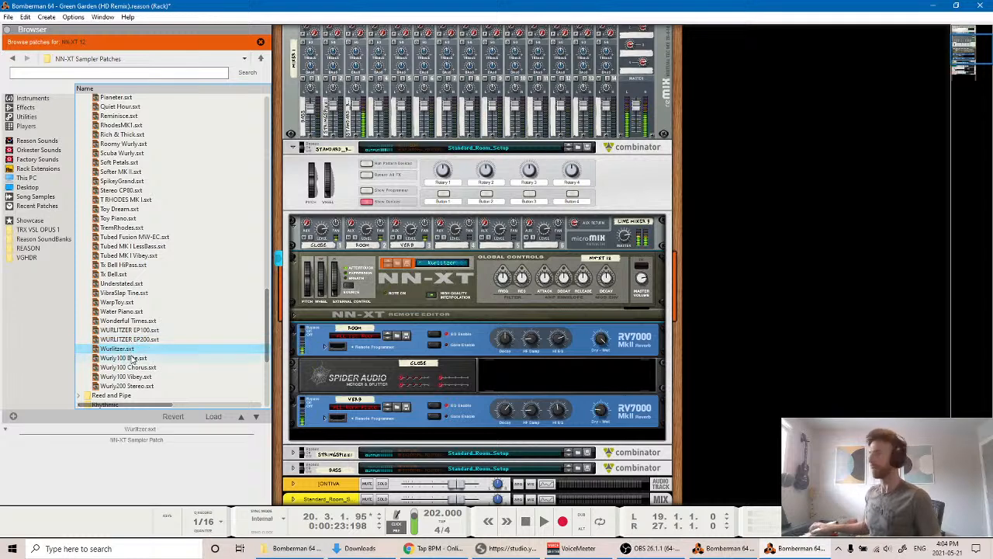
pyautogui.click(136, 358)
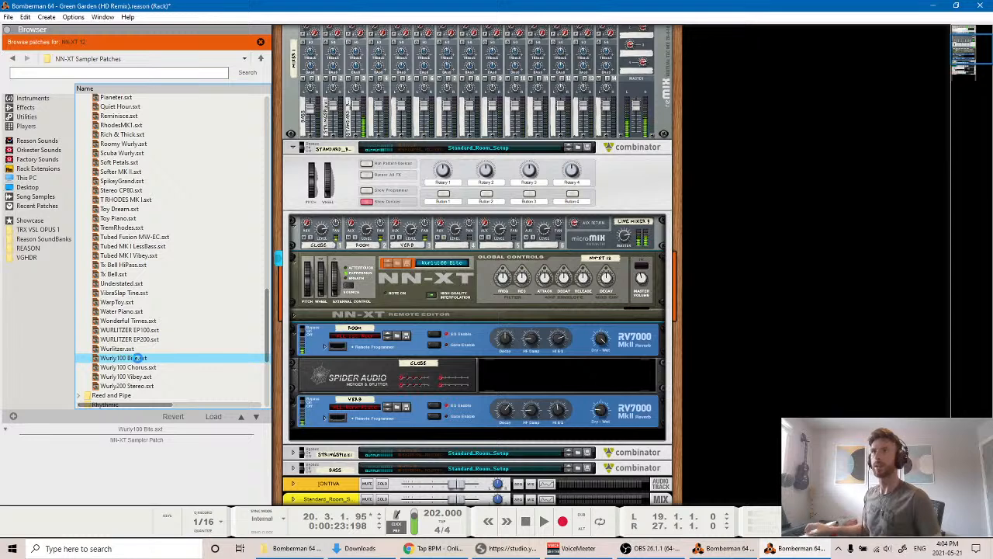
pyautogui.scroll(3, 161, 252)
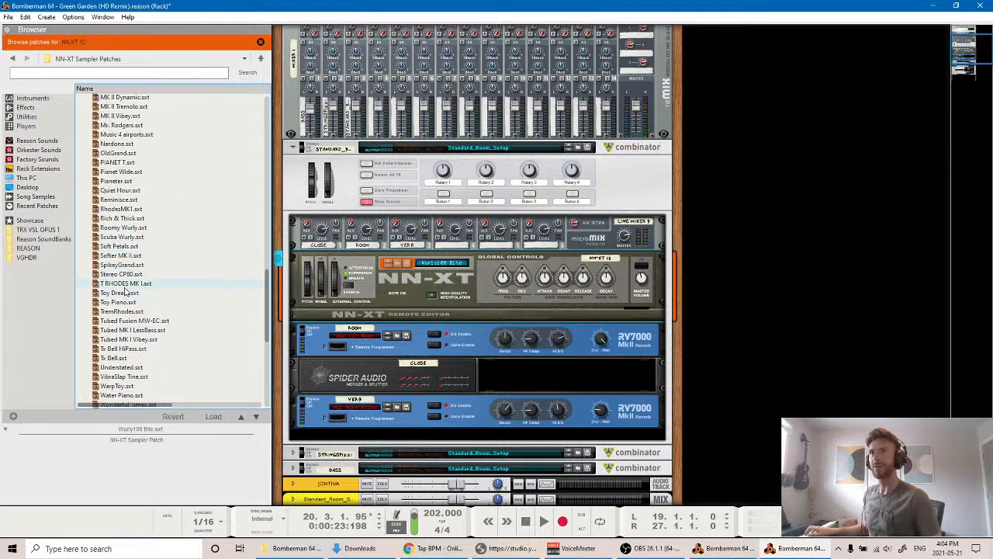
pyautogui.click(126, 284)
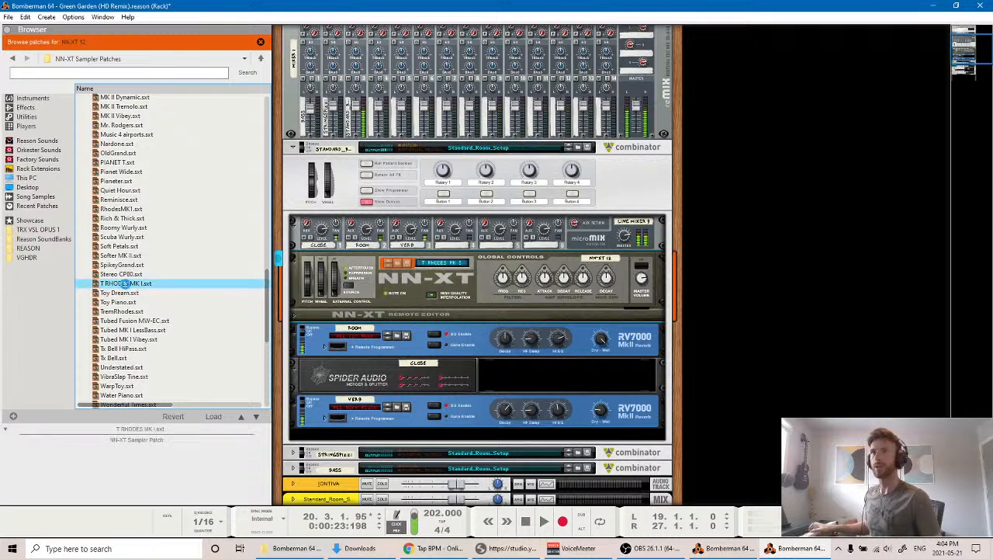
# Audition the RhodesMK1 and Jewels patches in the NN-XT.
pyautogui.click(128, 210)
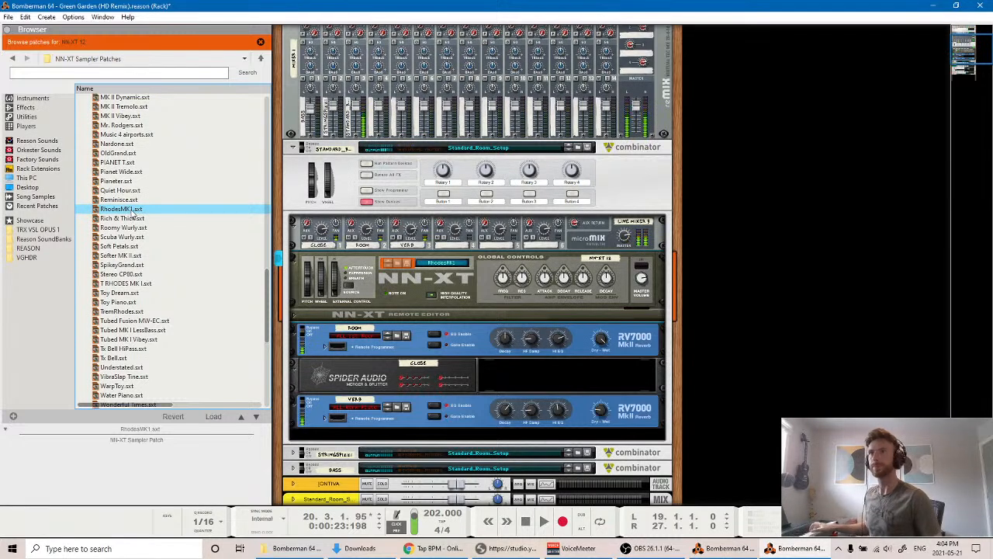
pyautogui.scroll(4, 132, 244)
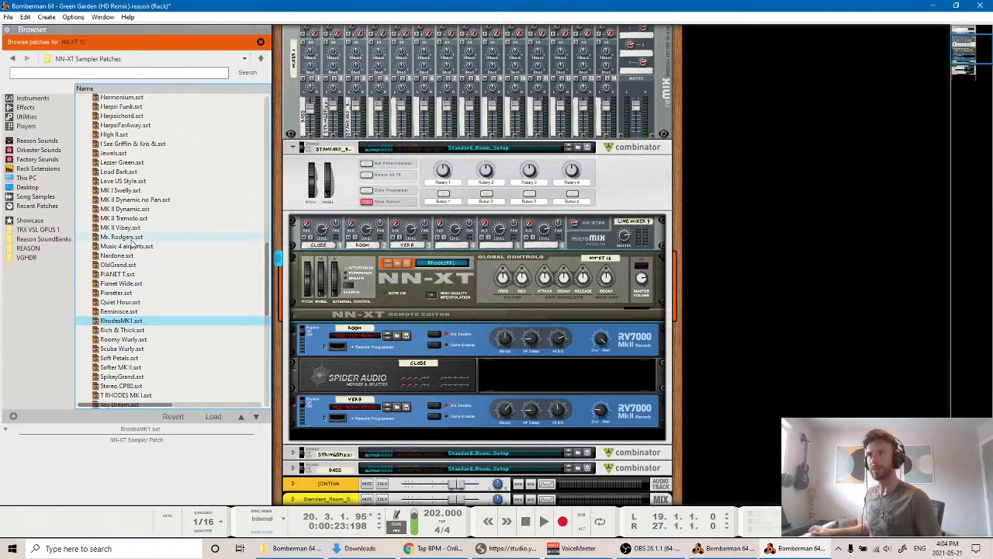
pyautogui.click(120, 155)
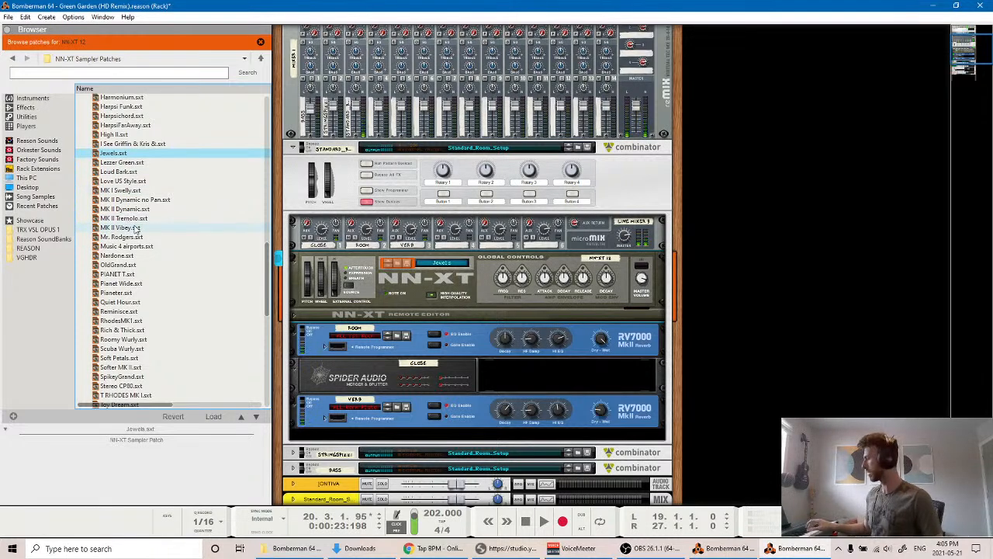
# Play the reference track briefly in the sequencer from around bar 22, and return to the rack with the NN-XT patches.
pyautogui.click(723, 548)
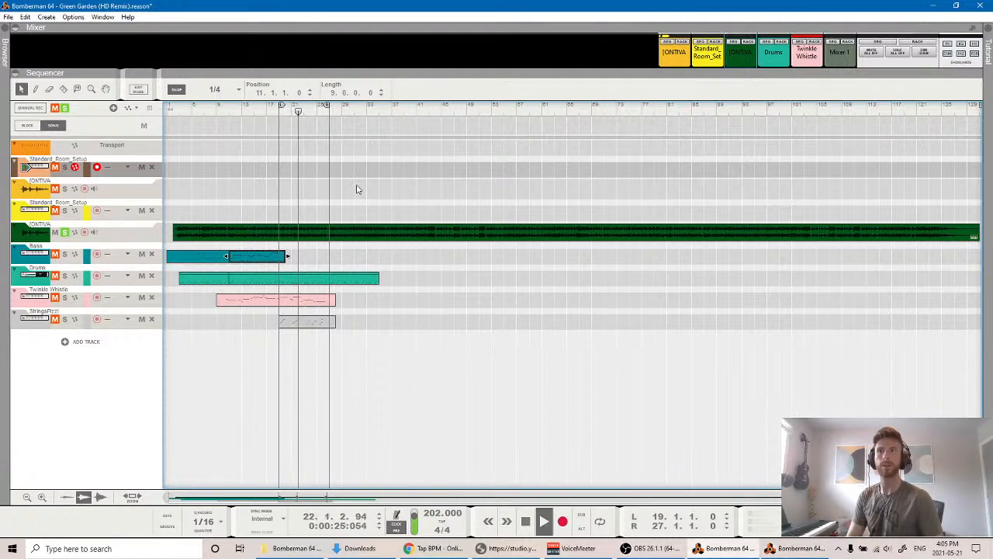
pyautogui.press('space')
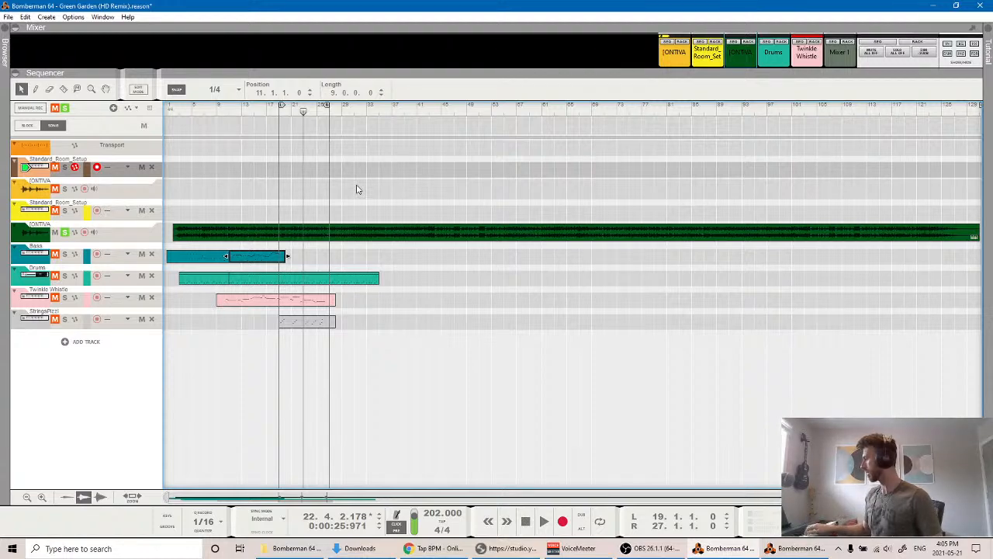
pyautogui.click(766, 547)
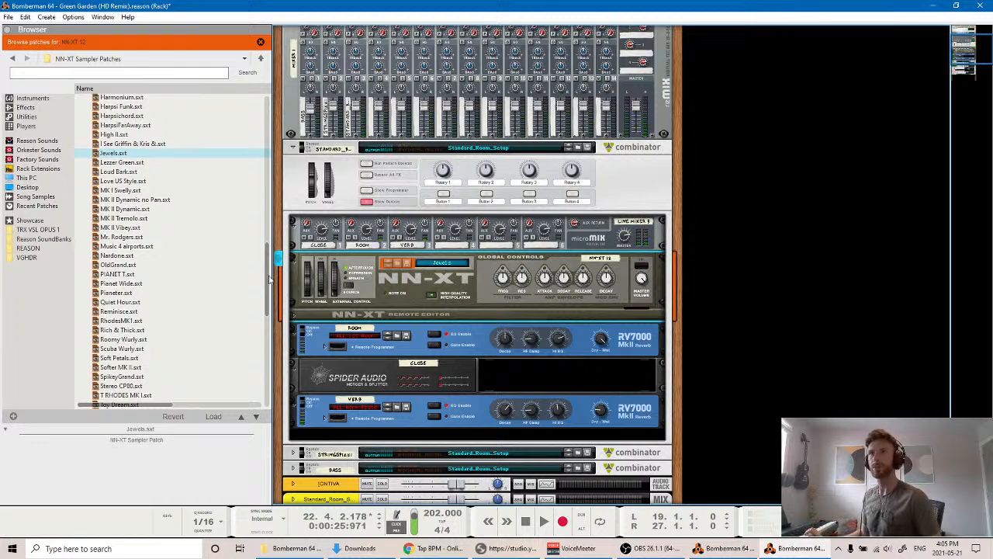
# Compare the Wurly100 Bite patch against Jewels, and load Jewels back into the NN-XT.
pyautogui.moveTo(269, 280); pyautogui.dragTo(267, 394)
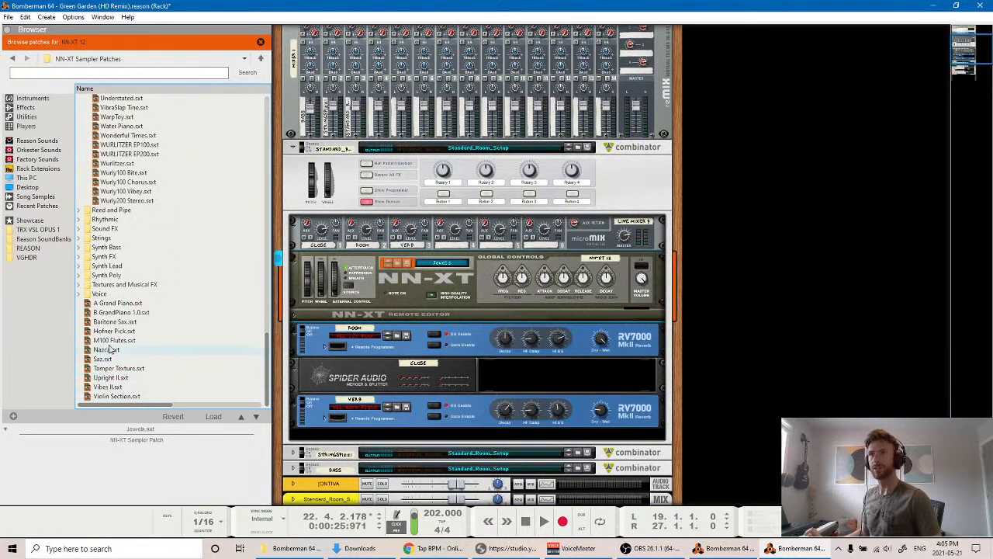
pyautogui.scroll(3, 124, 294)
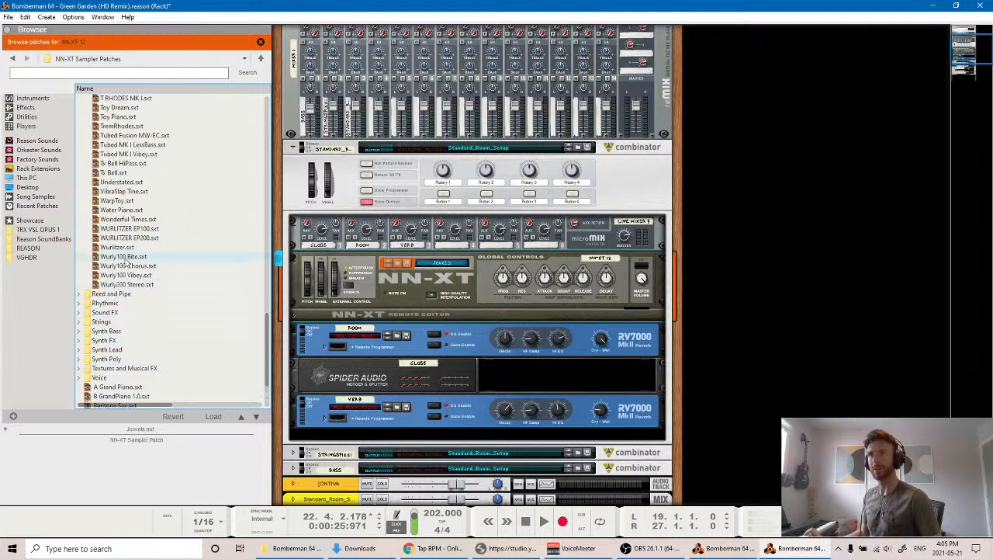
pyautogui.click(124, 257)
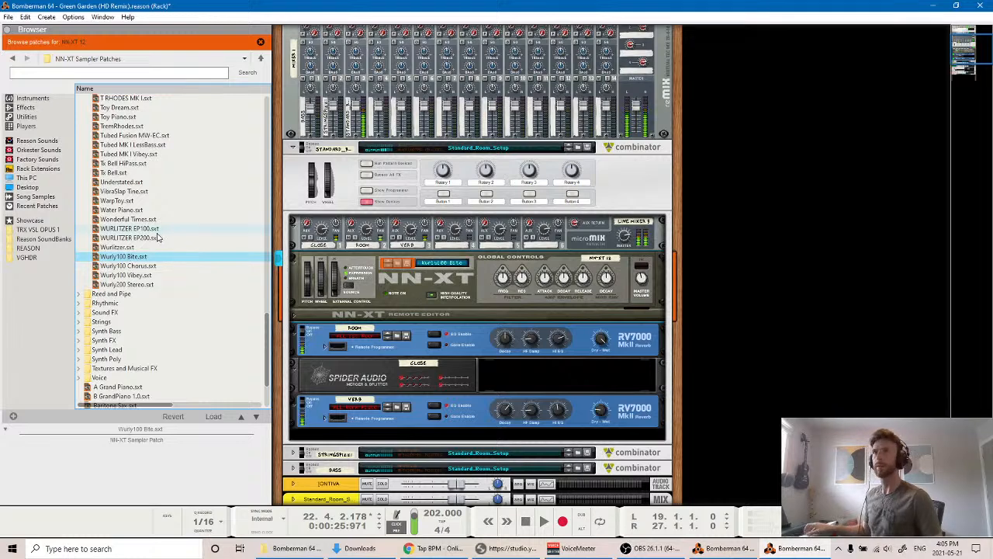
pyautogui.scroll(3, 157, 239)
pyautogui.scroll(3, 157, 239)
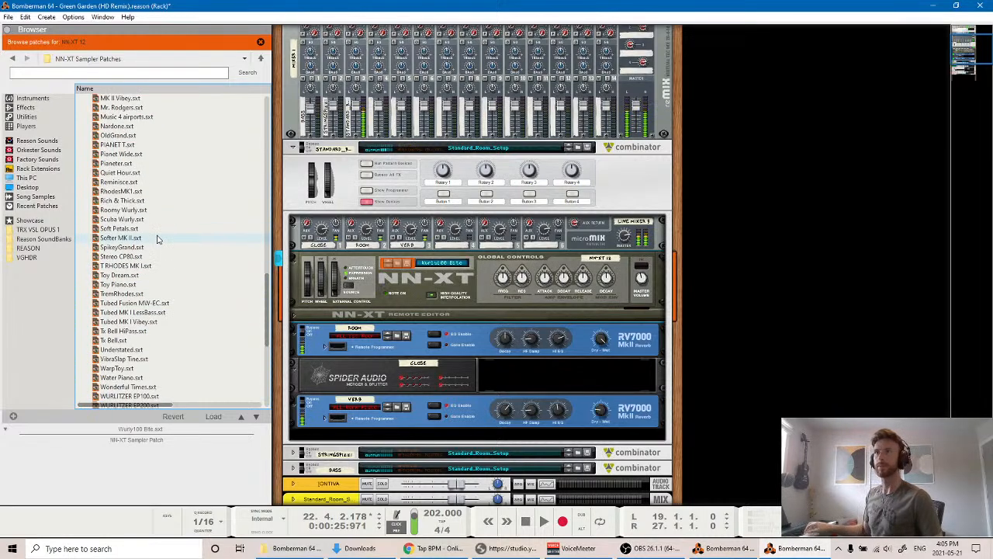
pyautogui.scroll(3, 151, 209)
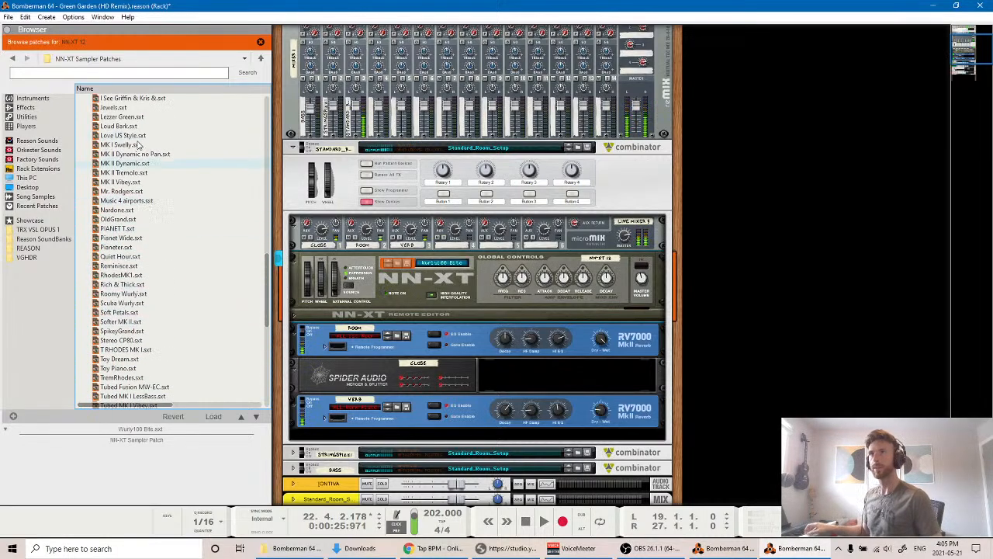
pyautogui.click(122, 108)
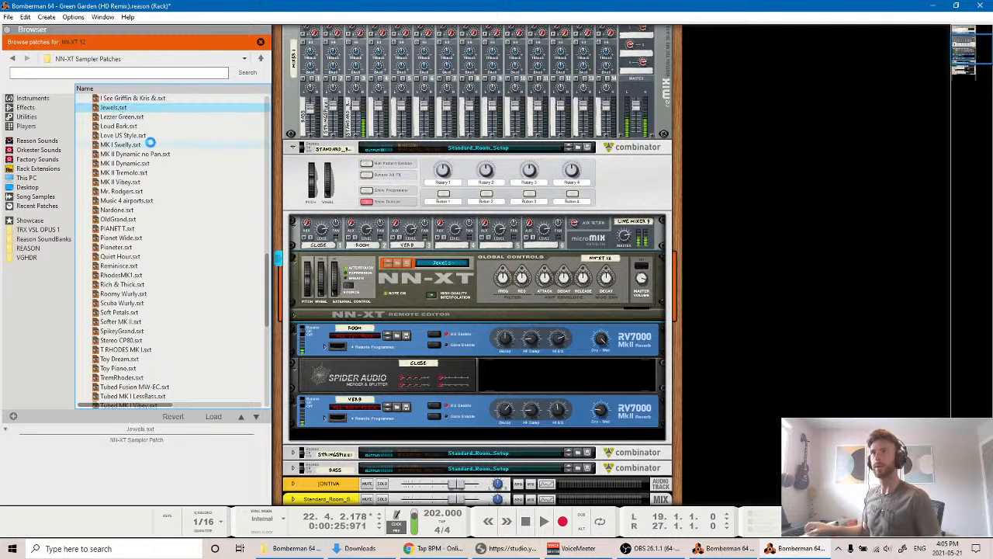
# Play the reference track in the sequencer and turn on loop playback.
pyautogui.press('F7')
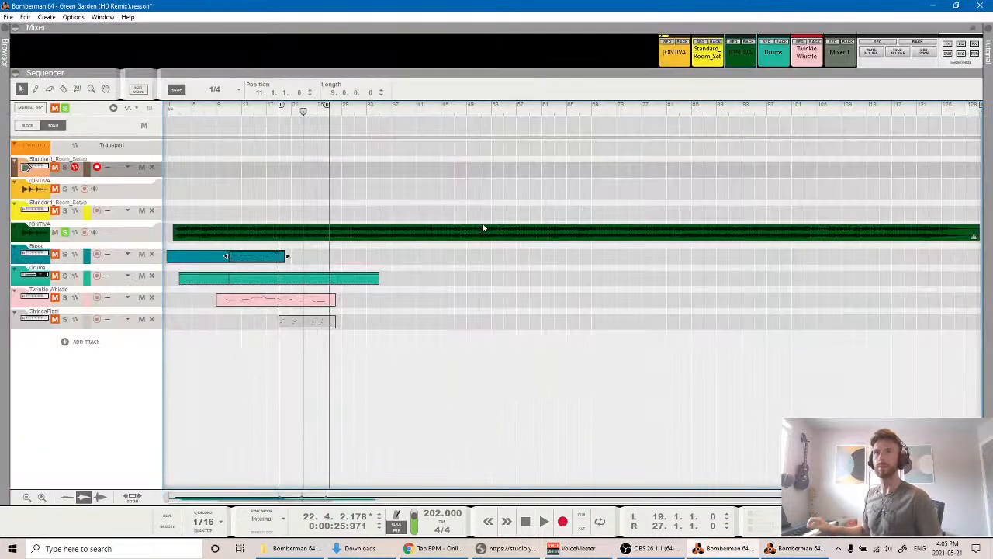
pyautogui.press('space')
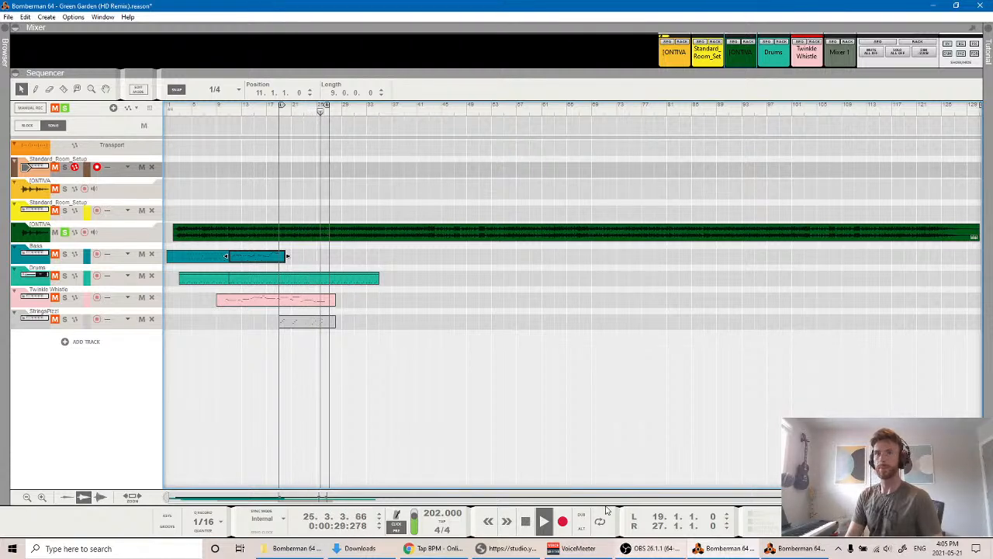
pyautogui.click(600, 520)
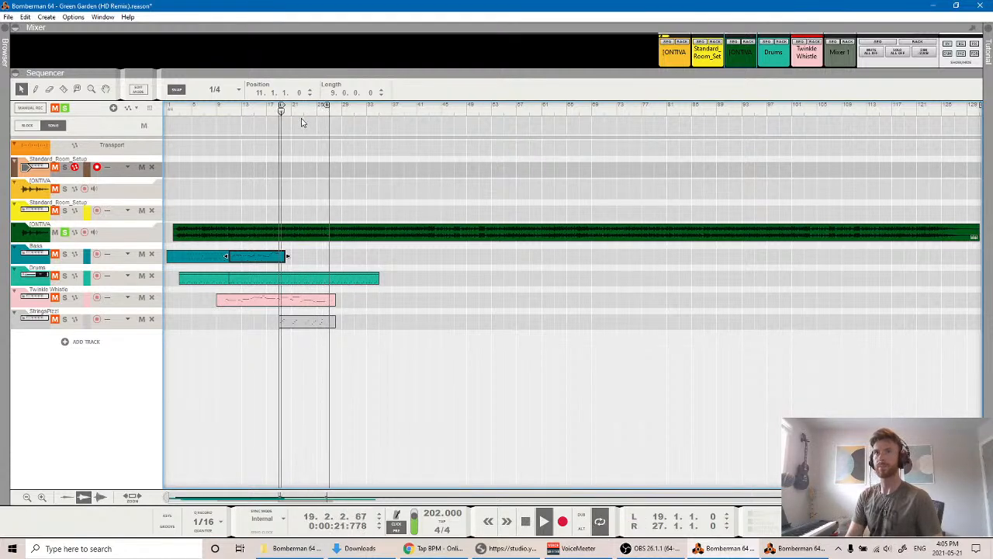
pyautogui.press('space')
# Move the loop range to run from bar 11 beat 2 to bar 19, and play the start of it.
pyautogui.click(250, 111)
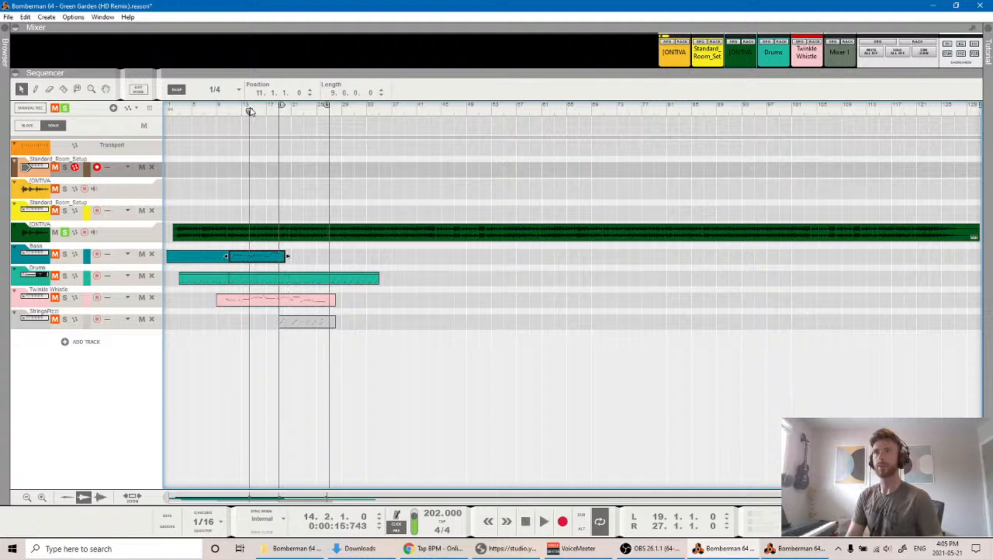
pyautogui.click(231, 111)
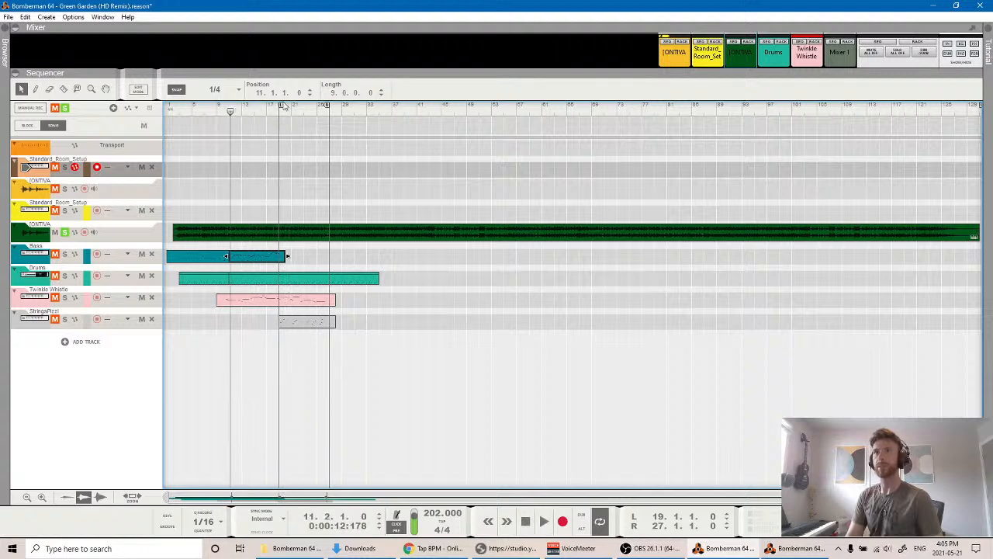
pyautogui.moveTo(283, 106); pyautogui.dragTo(230, 106)
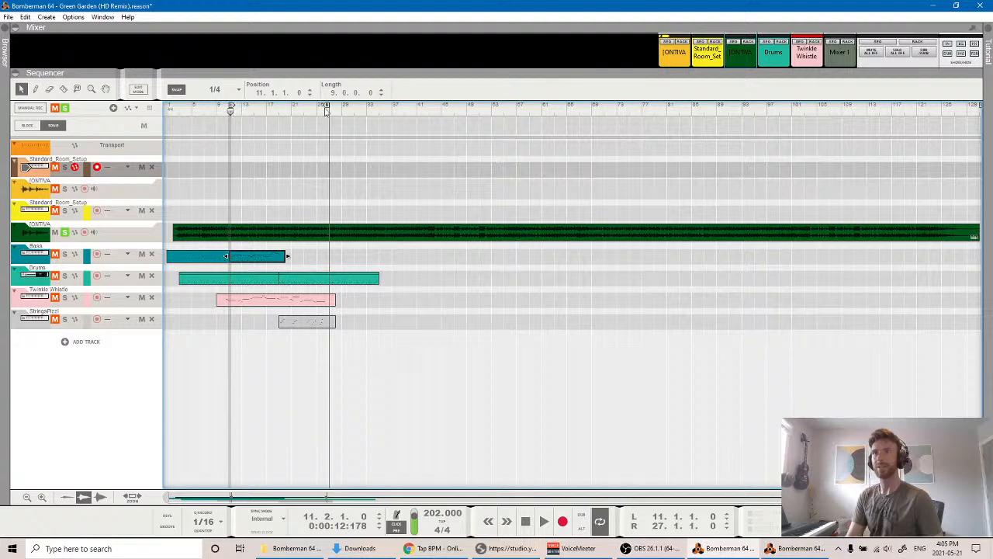
pyautogui.moveTo(326, 109); pyautogui.dragTo(232, 111)
pyautogui.press('space')
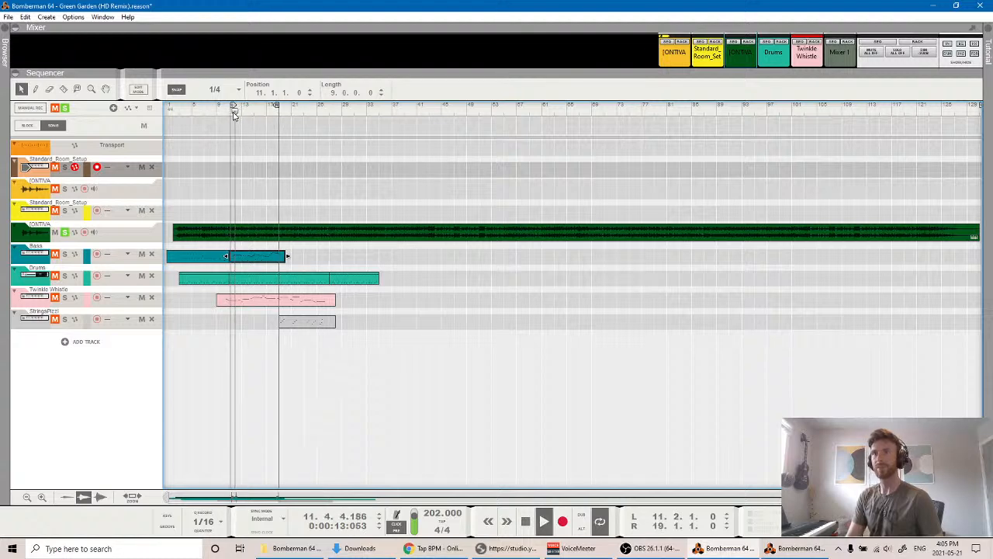
pyautogui.press('space')
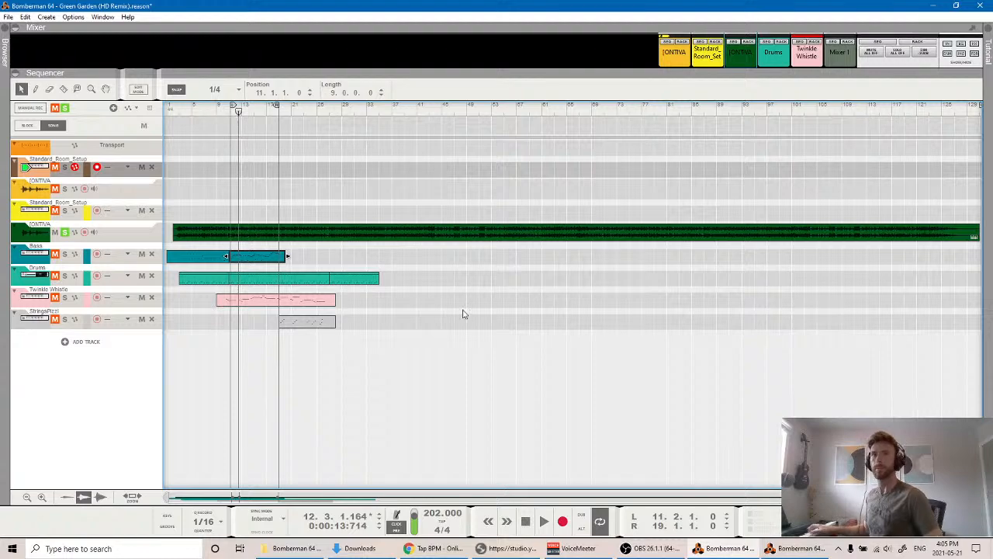
# Return to the rack and raise the line mixer's master level and the NN-XT's master volume.
pyautogui.hotkey('alt', 'Tab')
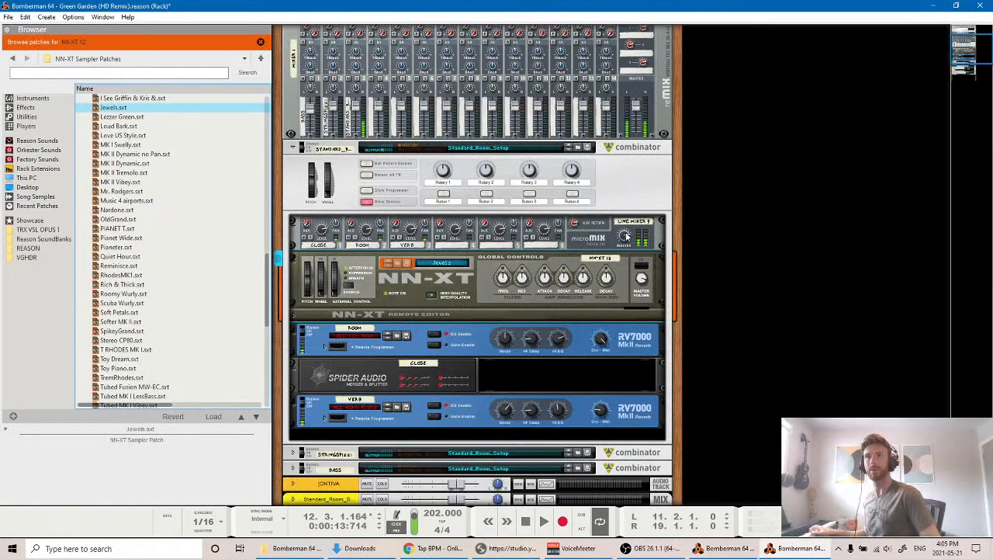
pyautogui.moveTo(626, 234); pyautogui.dragTo(618, 185)
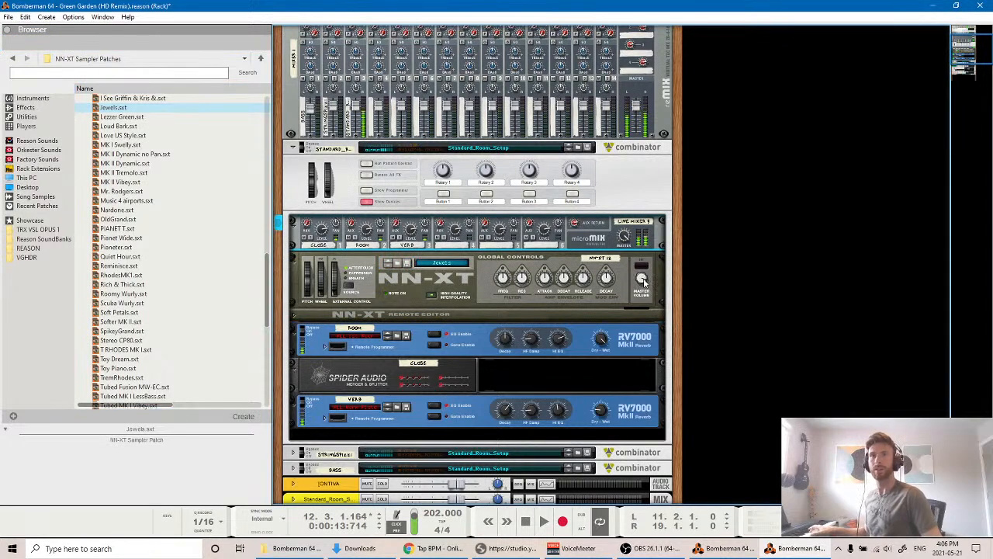
pyautogui.moveTo(642, 277); pyautogui.dragTo(641, 242)
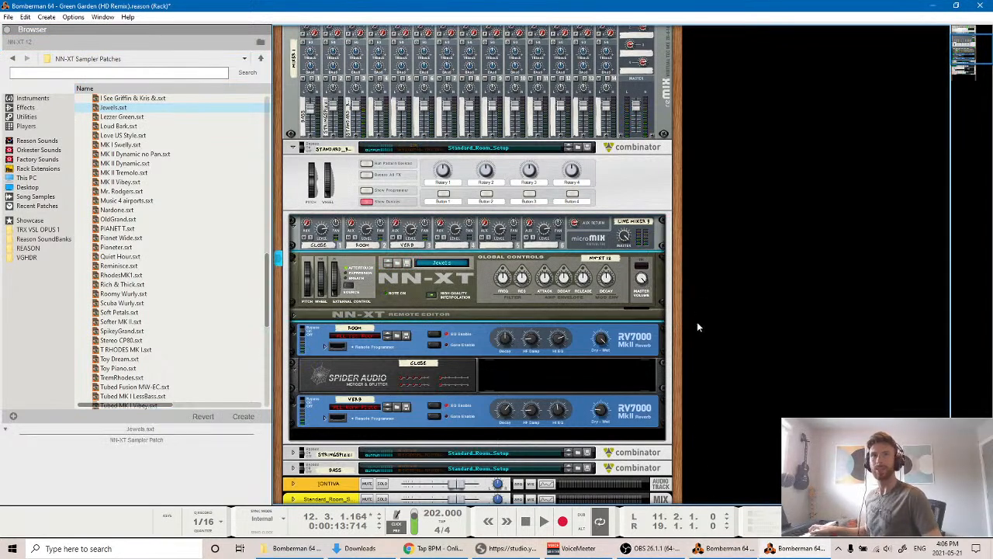
# Return to the sequencer and play the reference track, restarting from bar 11 beat 2.
pyautogui.click(771, 548)
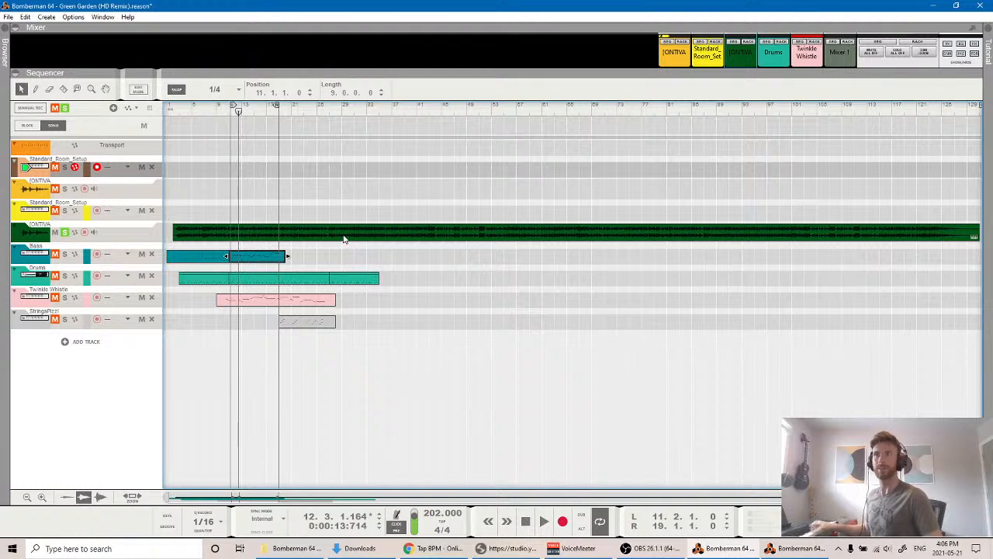
pyautogui.press('space')
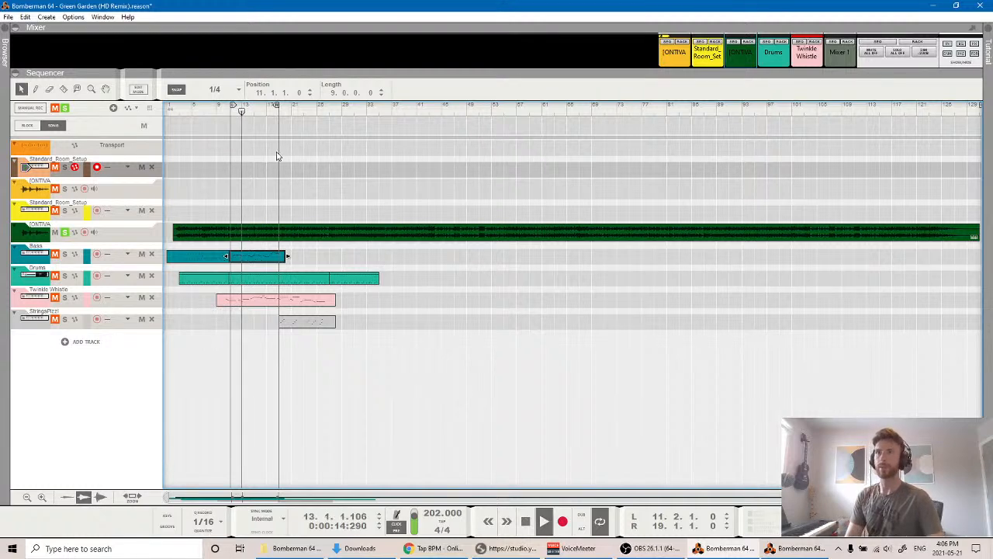
pyautogui.press('space')
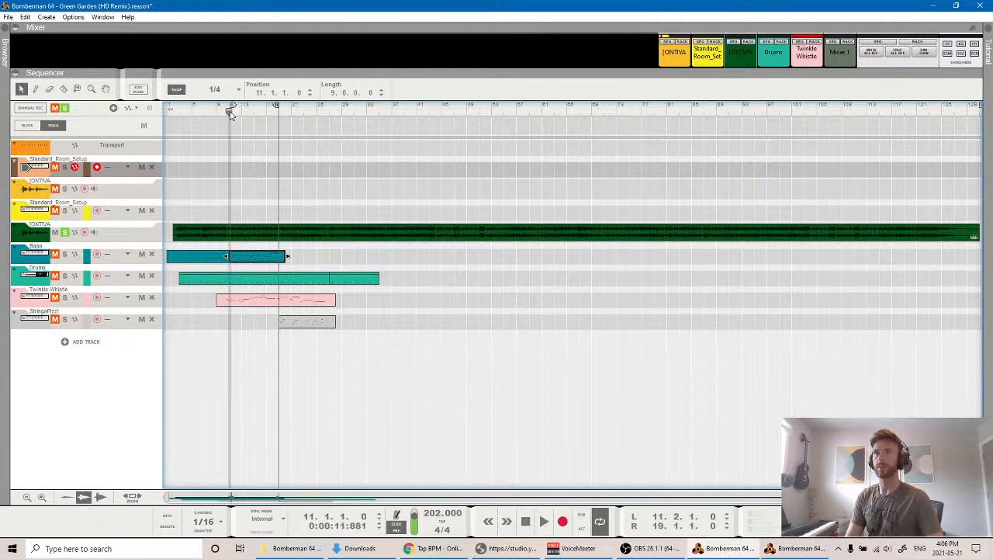
pyautogui.click(231, 113)
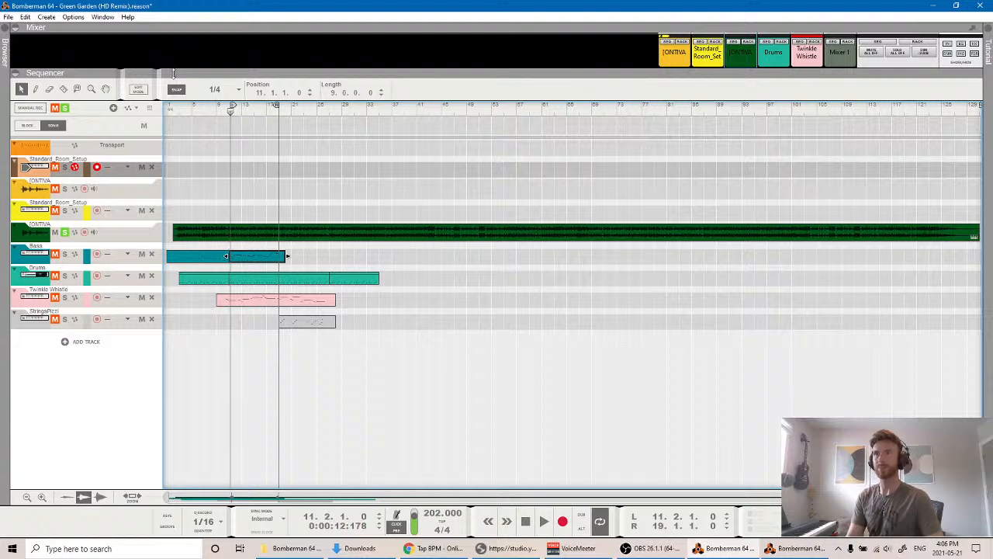
pyautogui.press('space')
pyautogui.press('space')
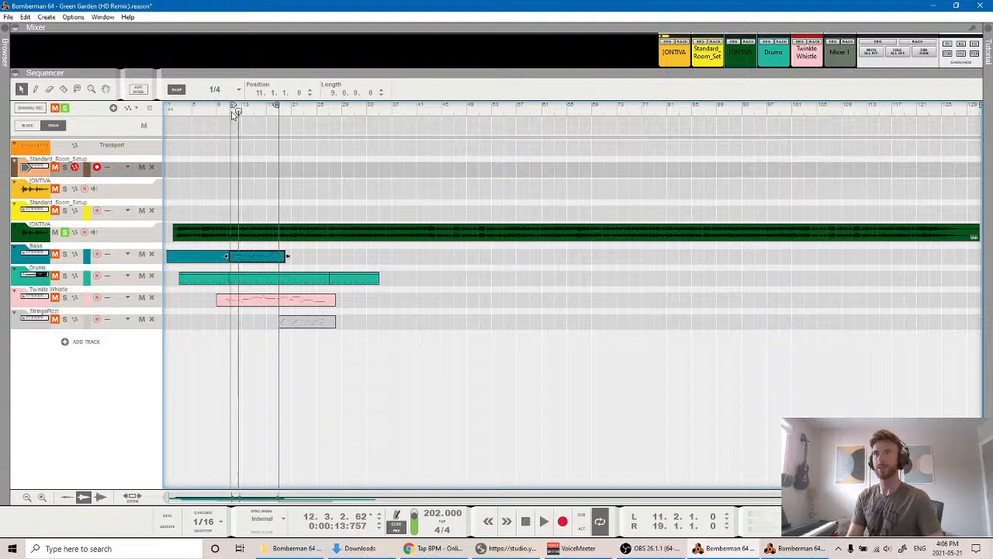
# Replay the reference track's short phrase in bars 11 to 12 several times to work out its notes.
pyautogui.press('space')
pyautogui.press('space')
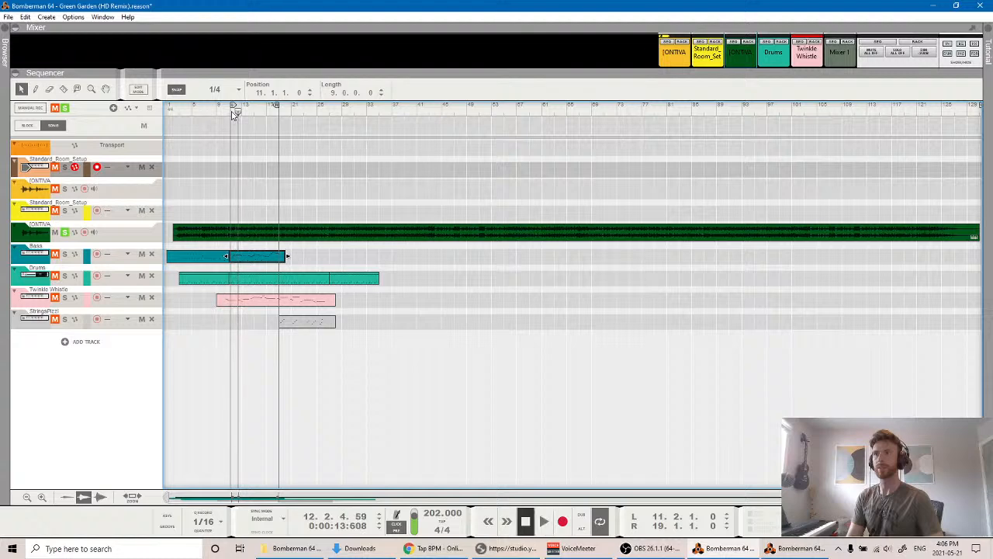
pyautogui.press('space')
pyautogui.press('space')
pyautogui.press('space')
pyautogui.press('space')
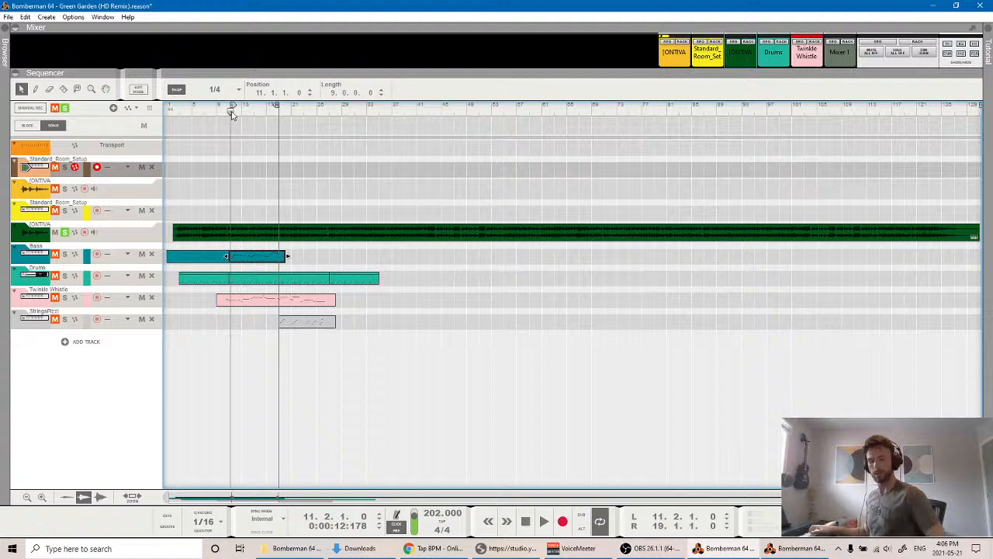
pyautogui.press('space')
pyautogui.press('space')
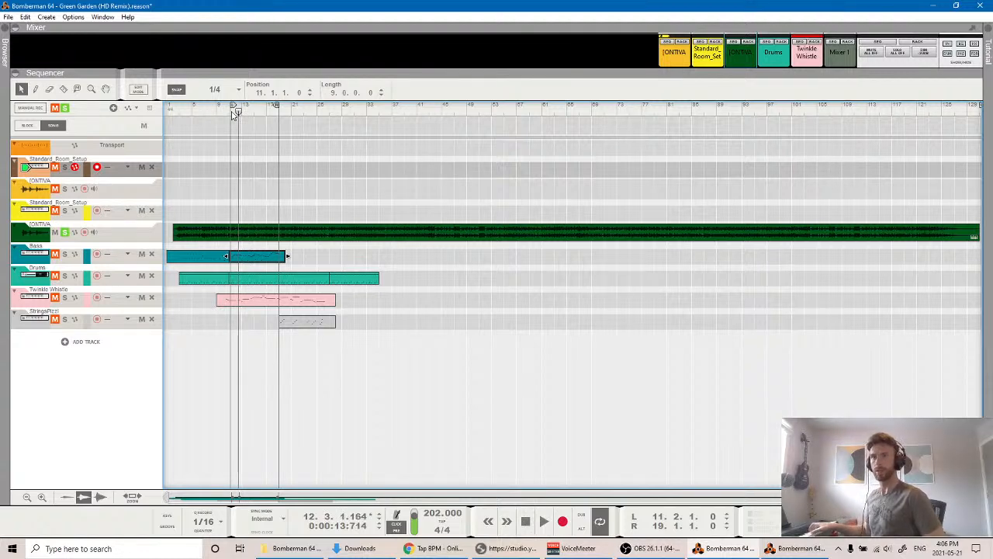
# Listen to the reference track on into bar 13, and replay the phrase from bar 11 beat 2.
pyautogui.press('space')
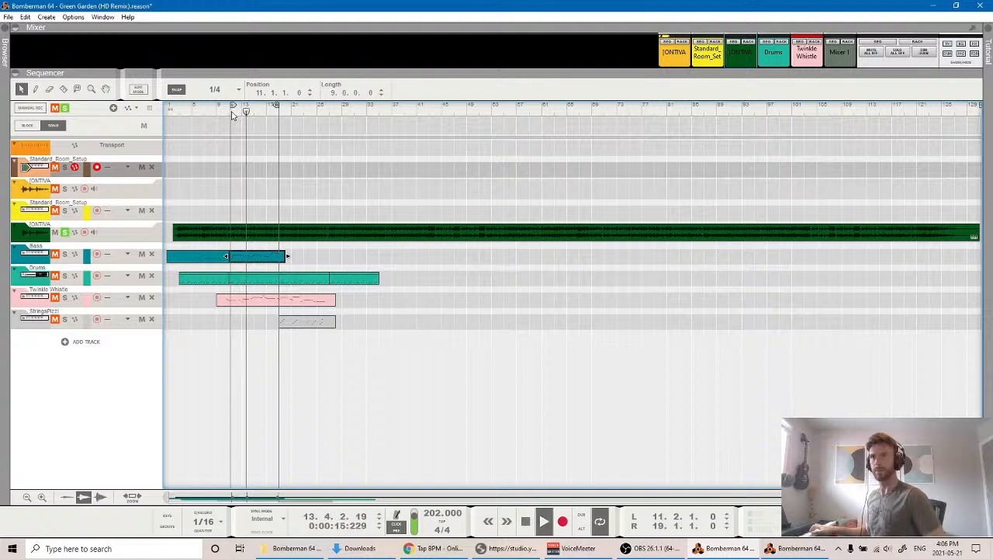
pyautogui.press('space')
pyautogui.click(231, 114)
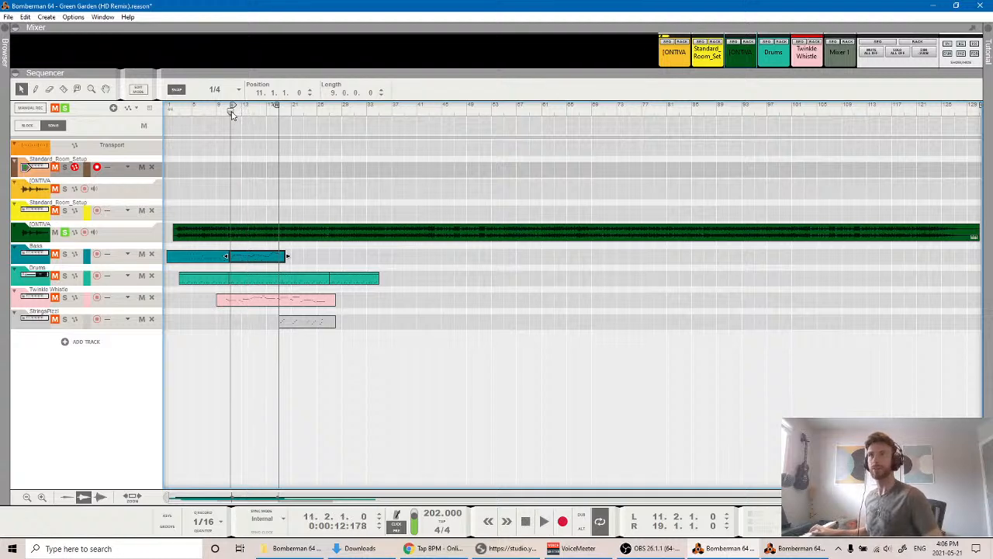
pyautogui.press('space')
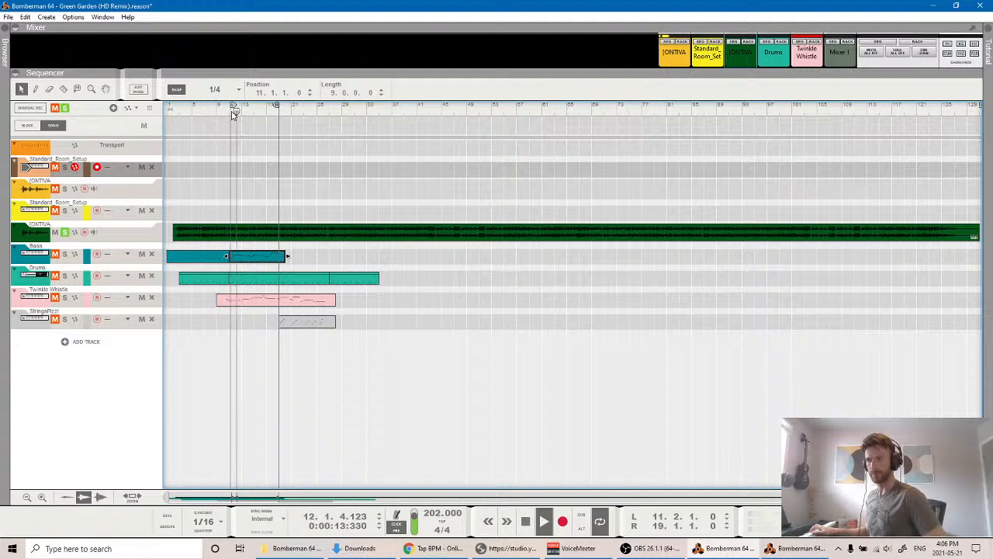
pyautogui.press('space')
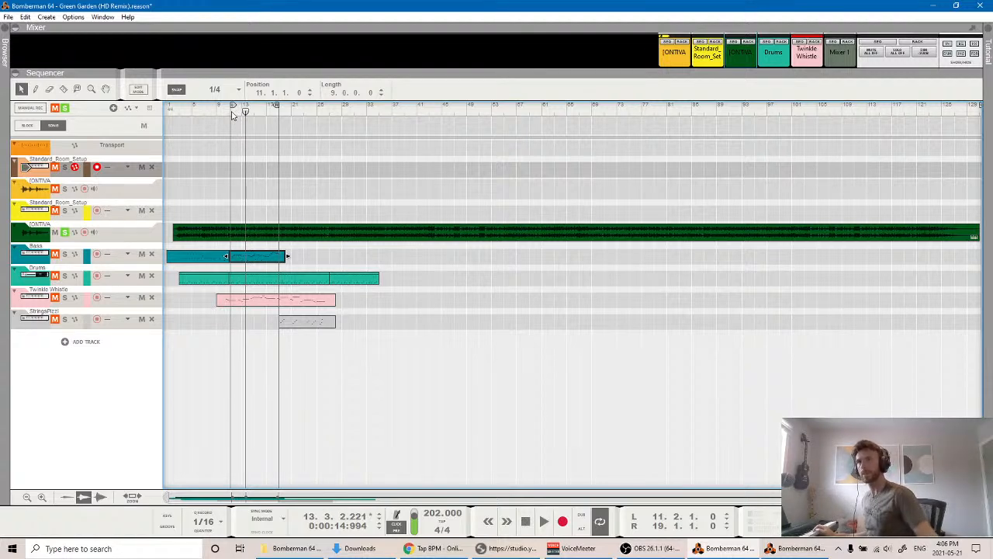
# Replay the opening of the reference track's phrase in bars 11 to 12, restarting from bar 11.
pyautogui.click(231, 113)
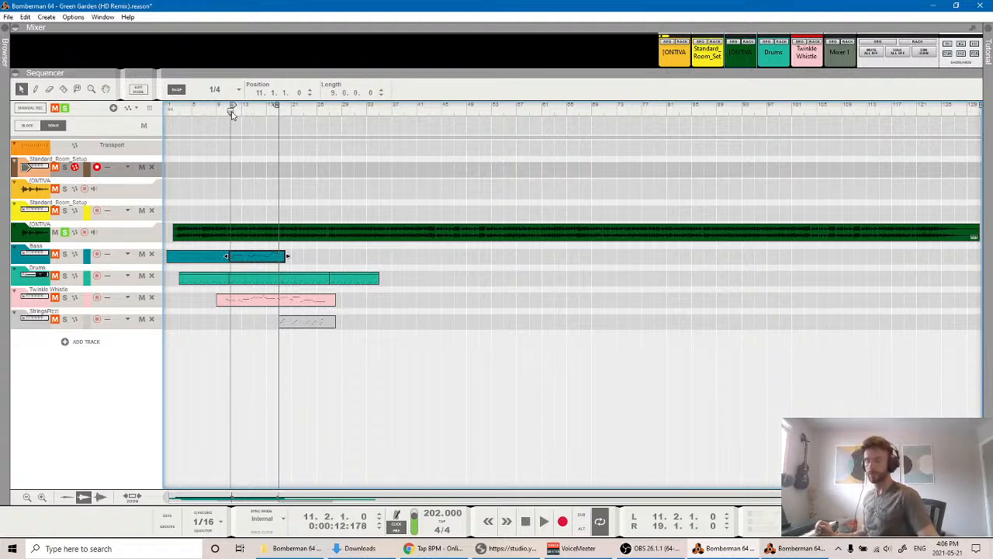
pyautogui.press('space')
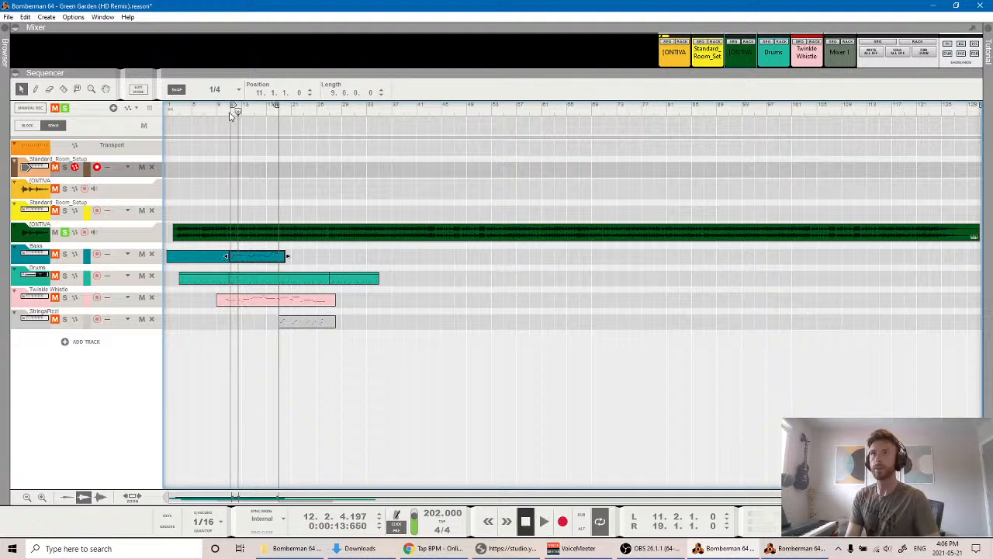
pyautogui.click(229, 112)
pyautogui.click(229, 114)
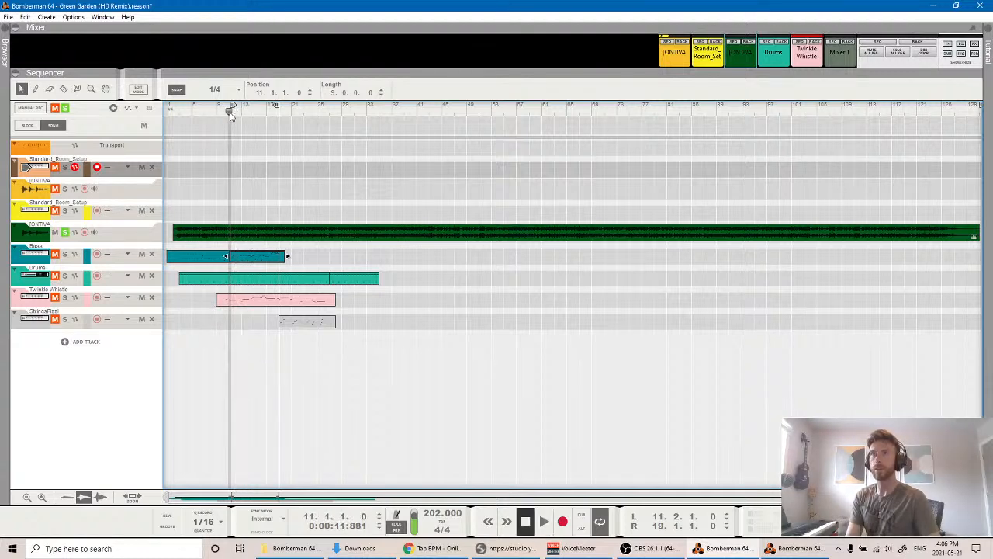
pyautogui.click(230, 114)
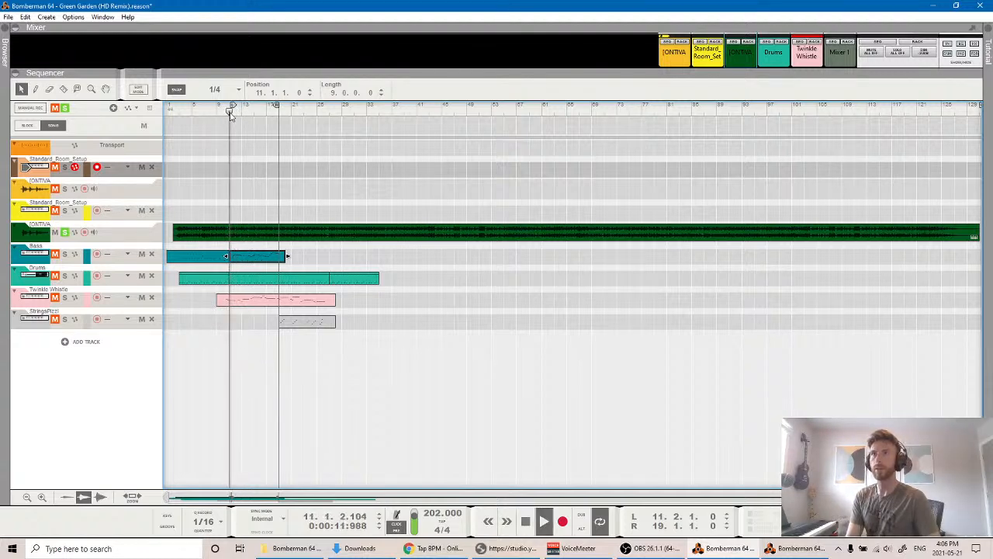
pyautogui.click(230, 114)
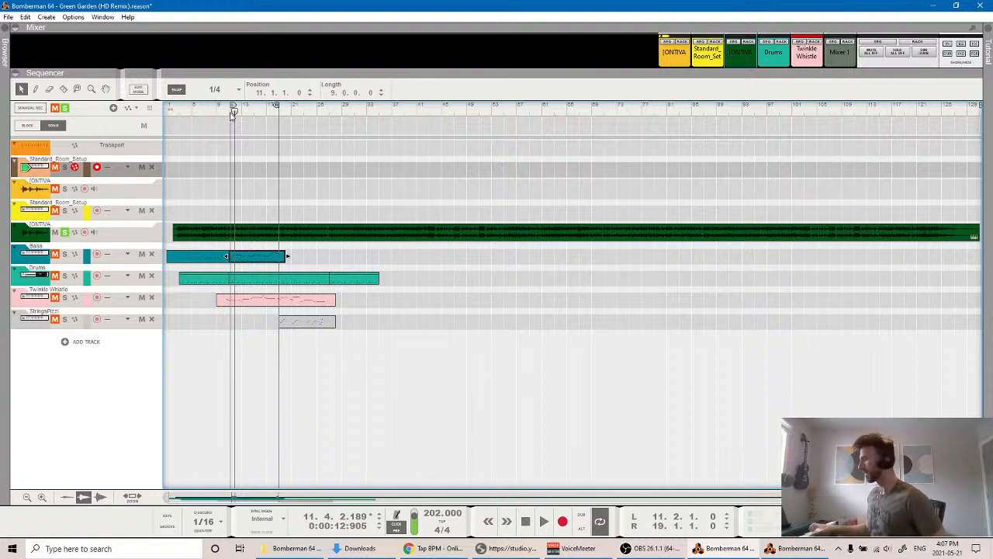
# Listen to the reference track through bars 11 to 14, and restart it from bar 11 beat 2.
pyautogui.press('space')
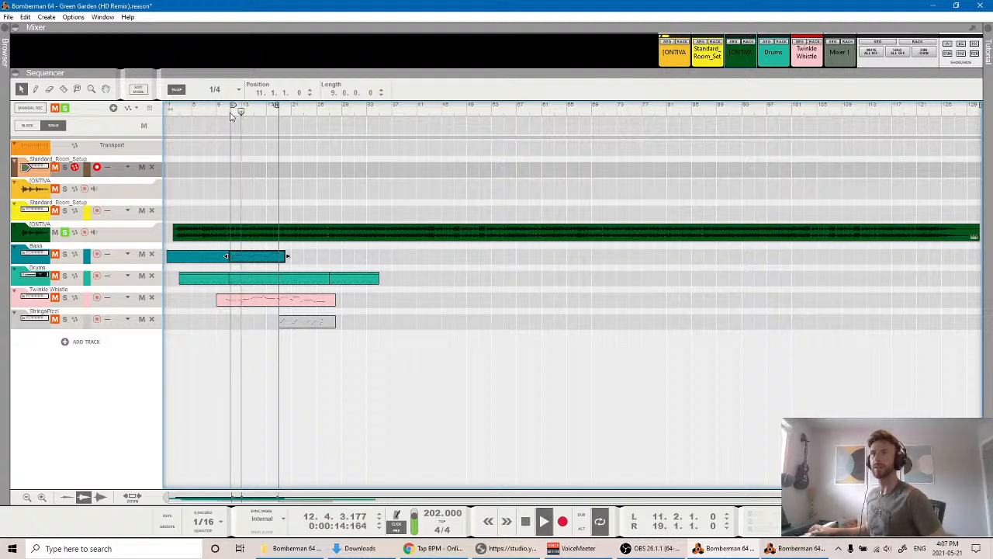
pyautogui.press('space')
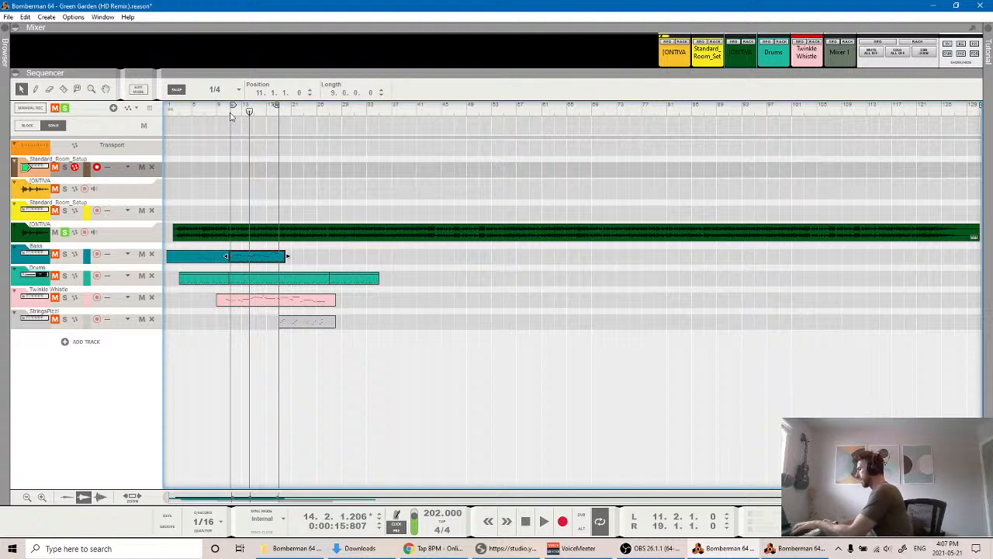
pyautogui.click(231, 113)
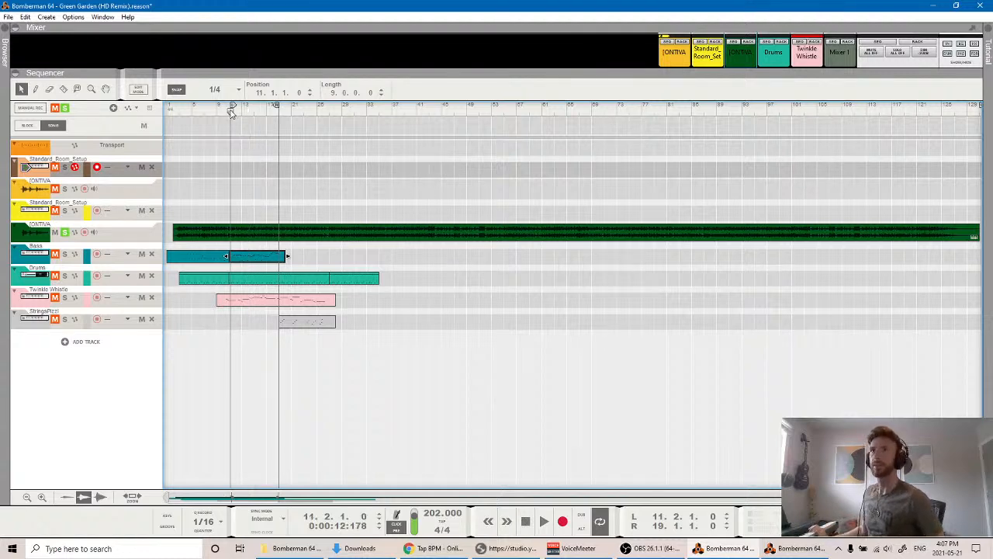
pyautogui.press('space')
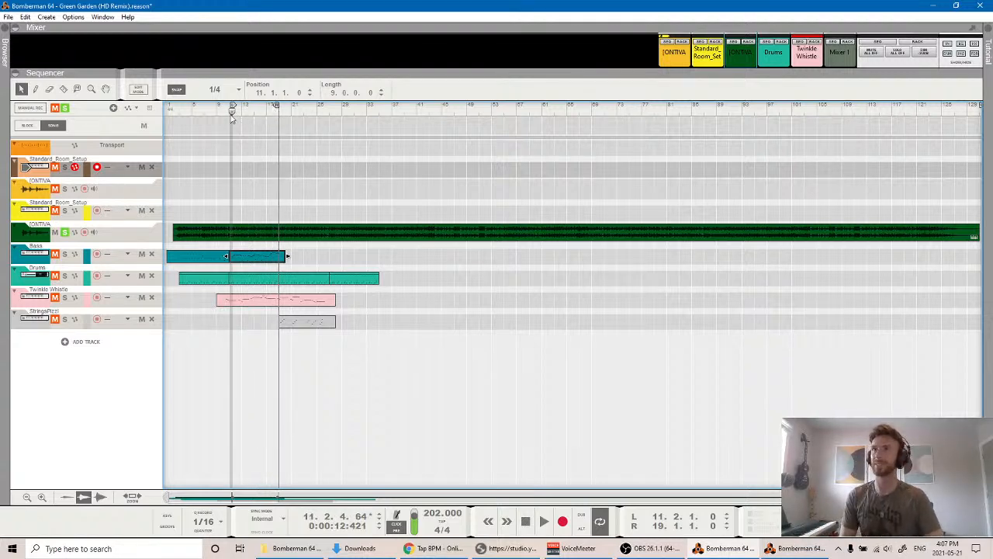
# Replay the reference track in short bursts from bar 11 beat 2 to check the first notes by ear.
pyautogui.press('space')
pyautogui.press('space')
pyautogui.click(229, 115)
pyautogui.click(231, 114)
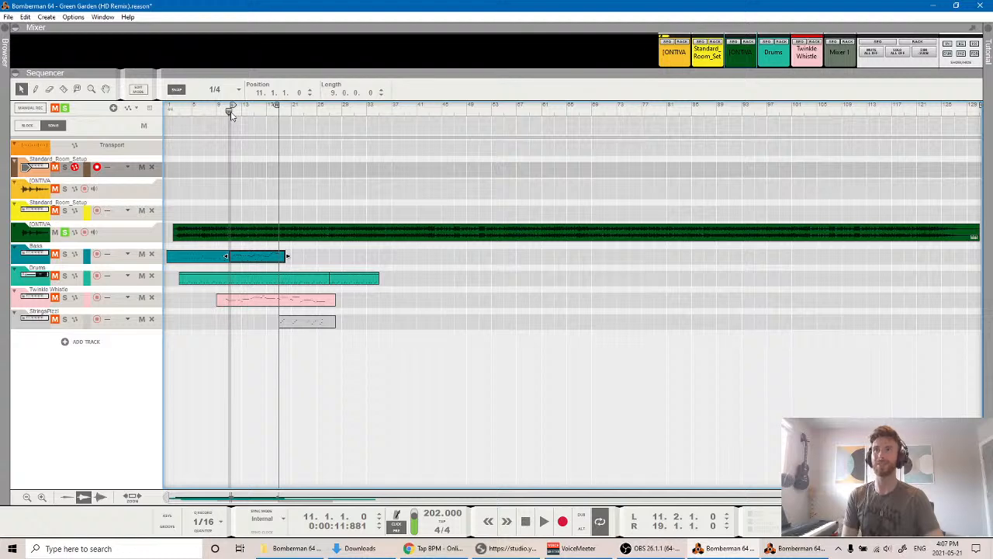
pyautogui.click(232, 115)
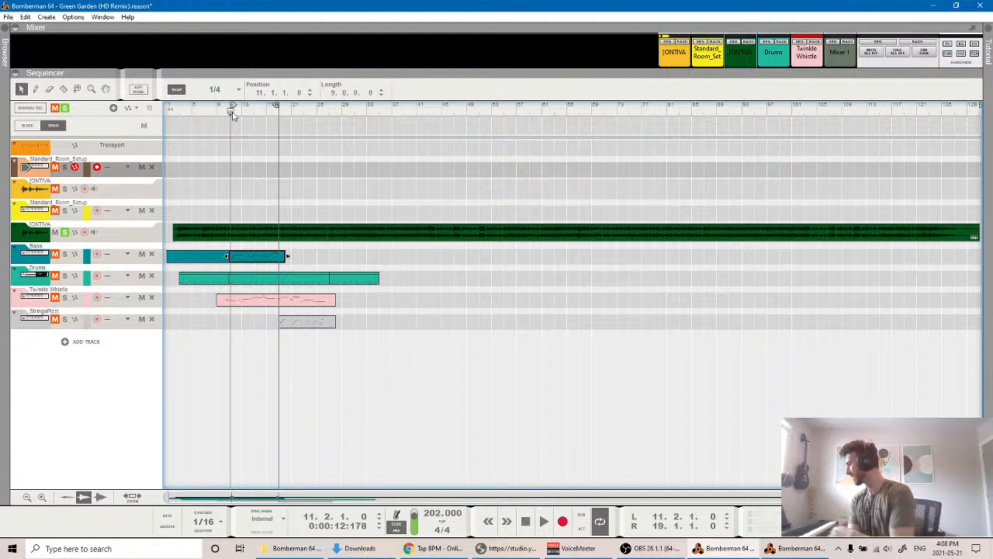
pyautogui.press('space')
pyautogui.press('space')
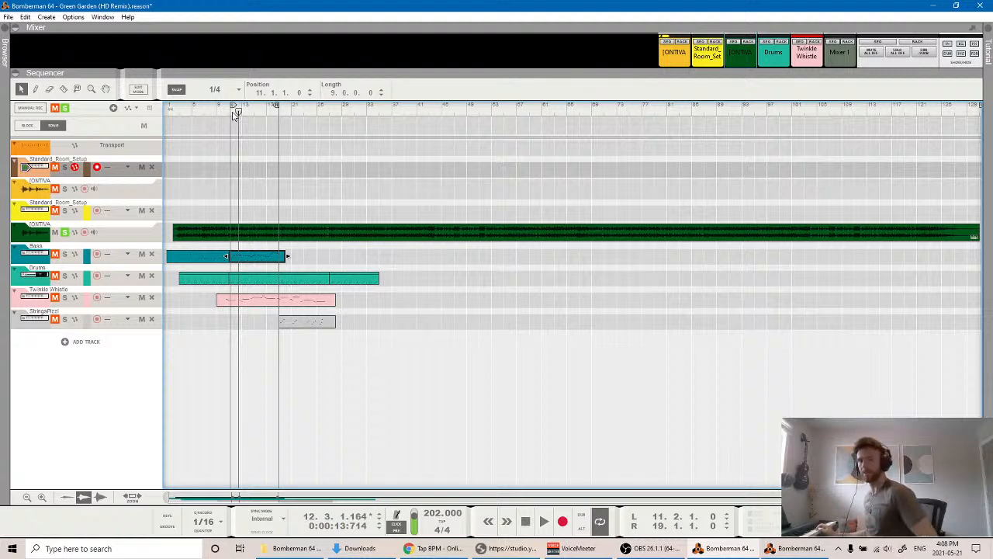
# Listen to the reference track in short sections from bar 12 to bar 18 to work out the remaining notes.
pyautogui.press('space')
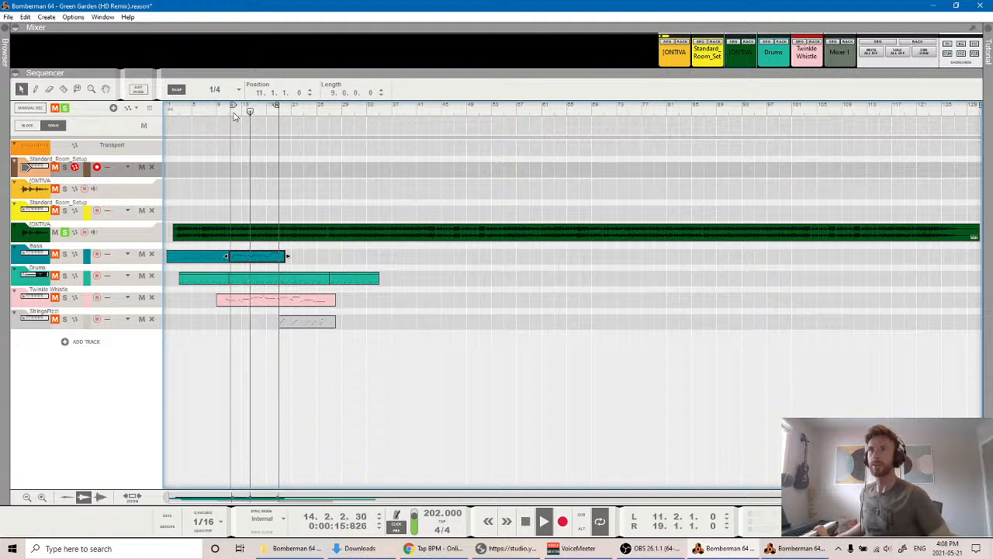
pyautogui.press('space')
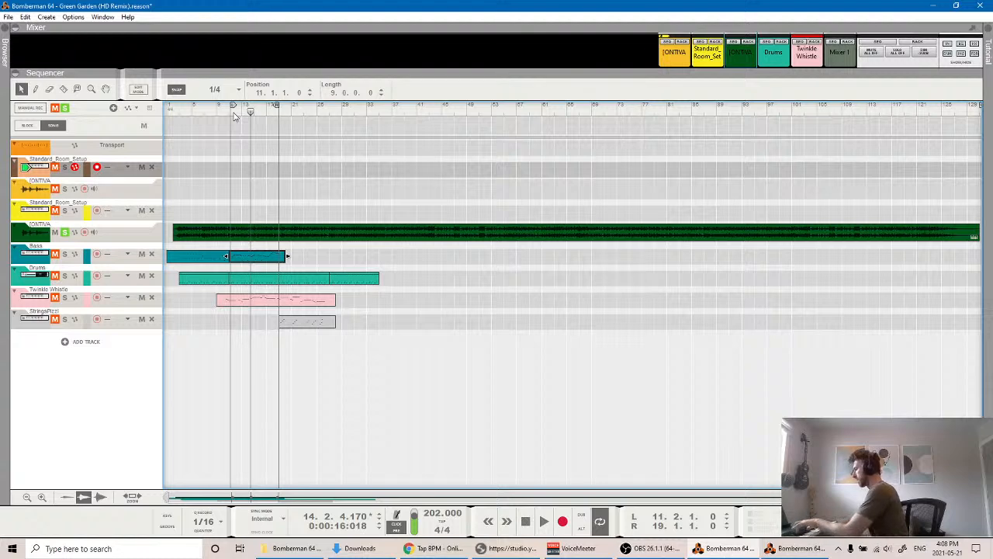
pyautogui.press('space')
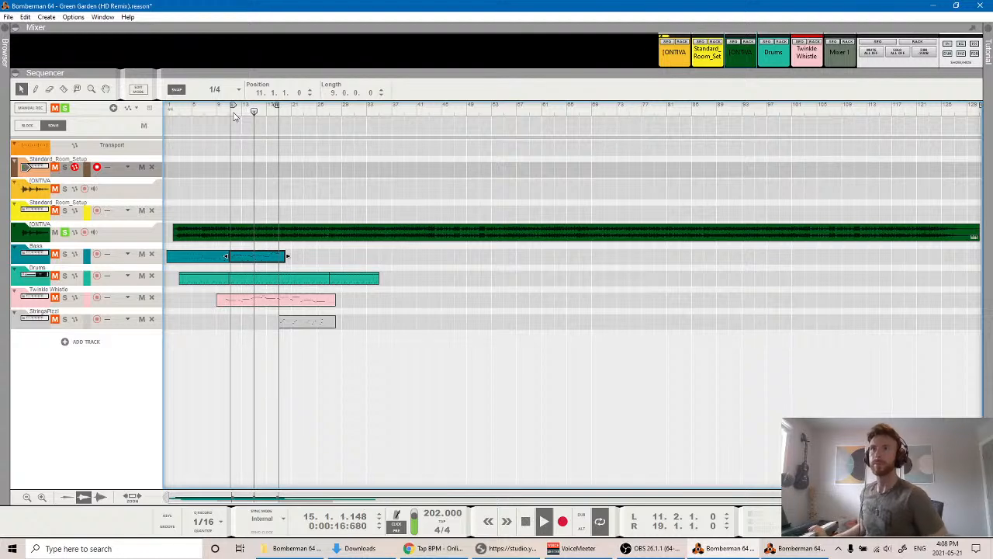
pyautogui.press('space')
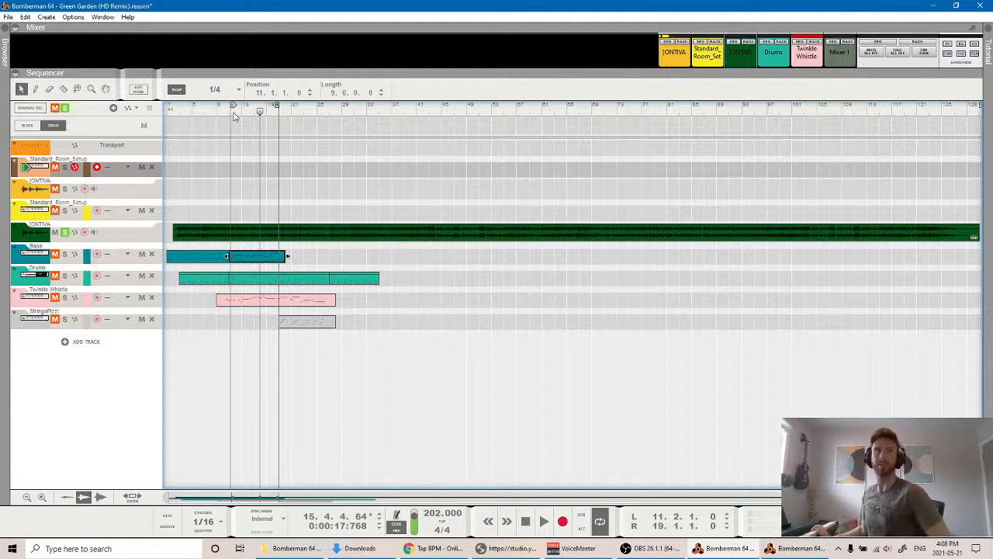
pyautogui.press('space')
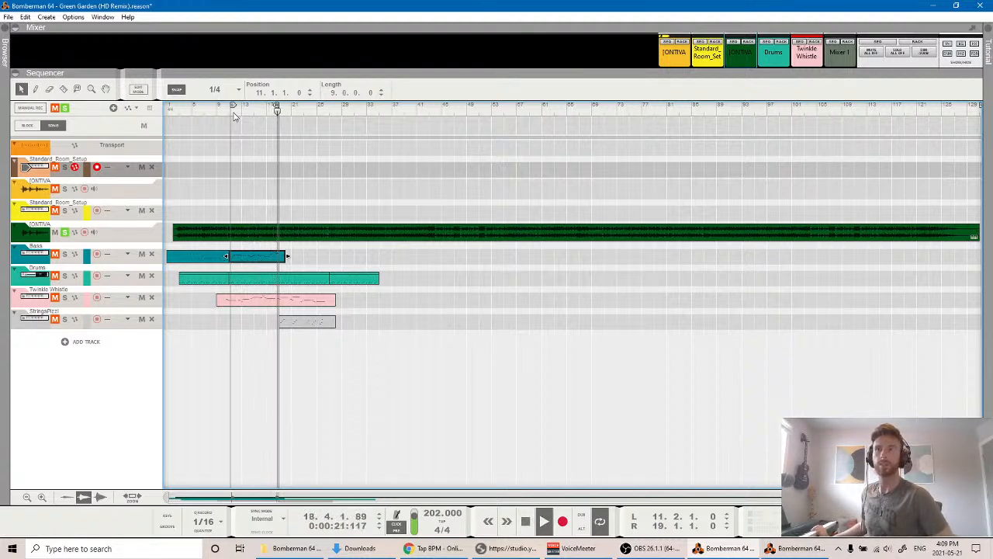
# Try recording the keyboard part on the armed Standard_Room_Setup track from bar 11 beat 2.
pyautogui.click(235, 113)
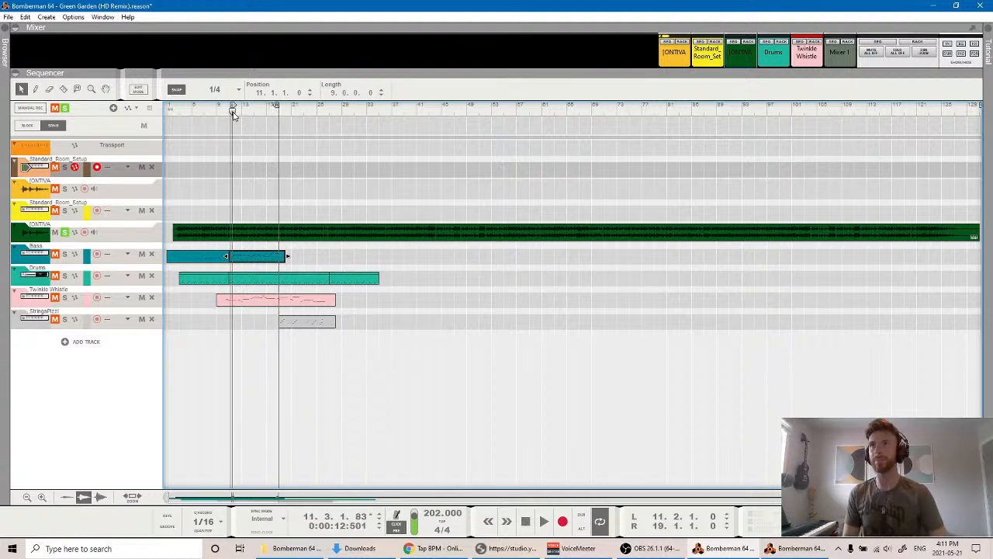
pyautogui.moveTo(233, 113); pyautogui.dragTo(230, 115)
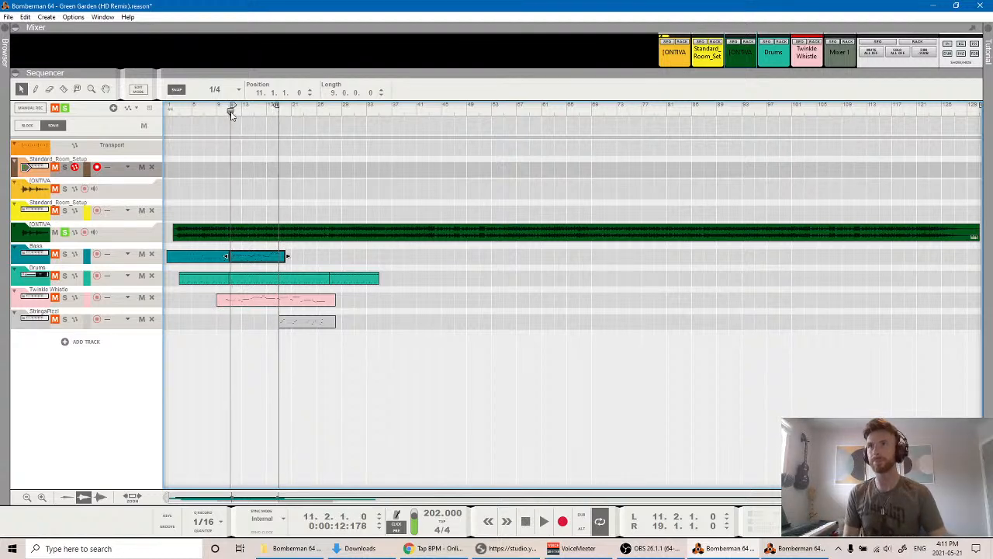
pyautogui.click(563, 524)
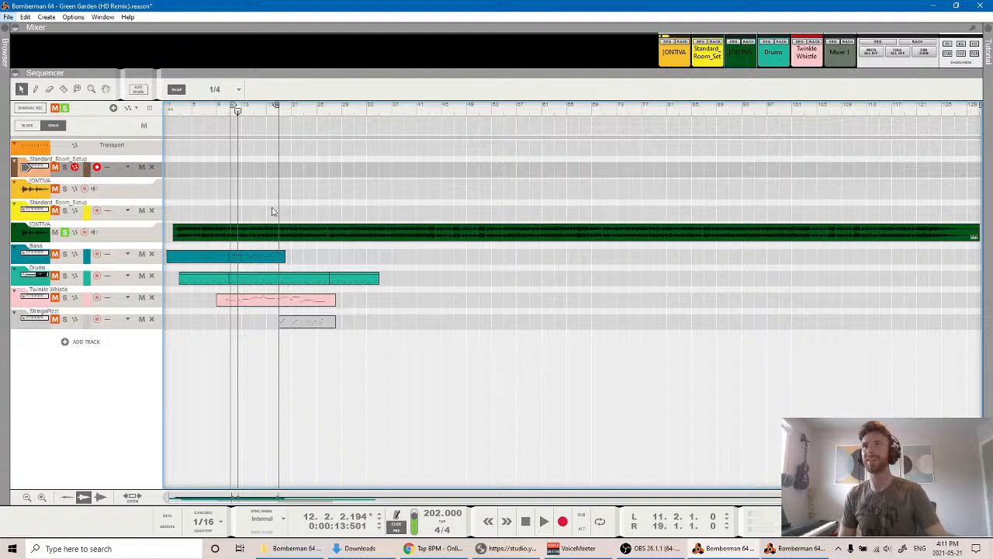
# Move the left locator and the playhead to the start of bar 11.
pyautogui.scroll(5, 262, 211)
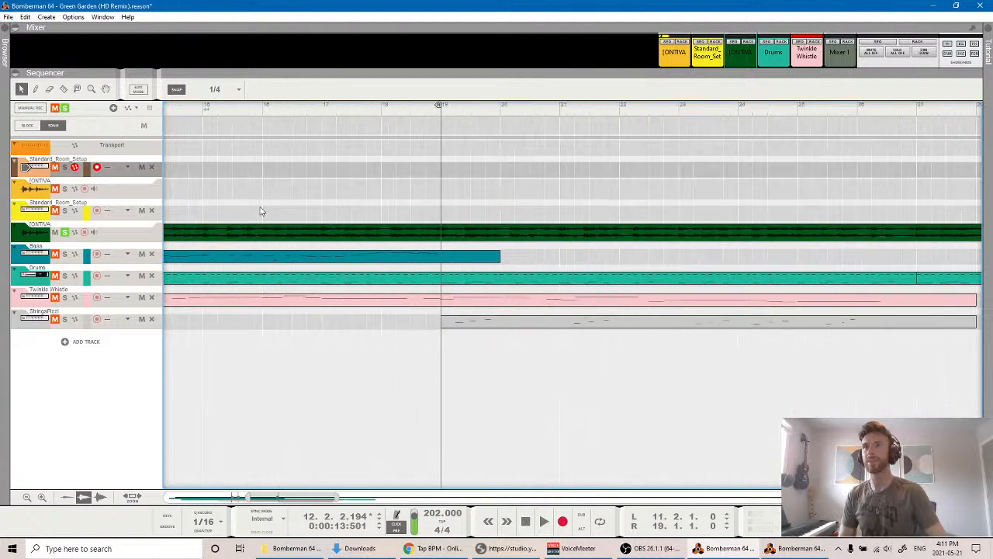
pyautogui.hscroll(-5, 264, 211)
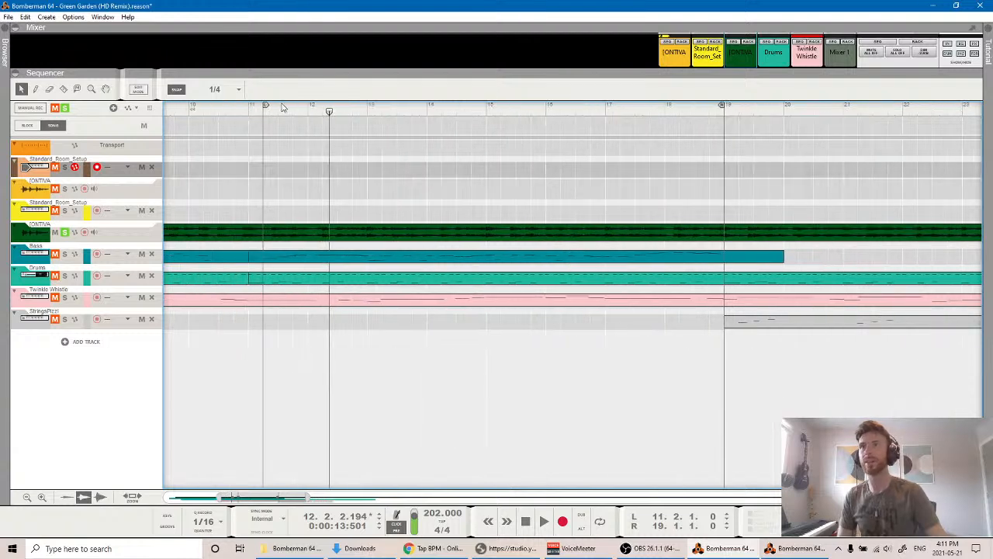
pyautogui.moveTo(265, 107); pyautogui.dragTo(251, 113)
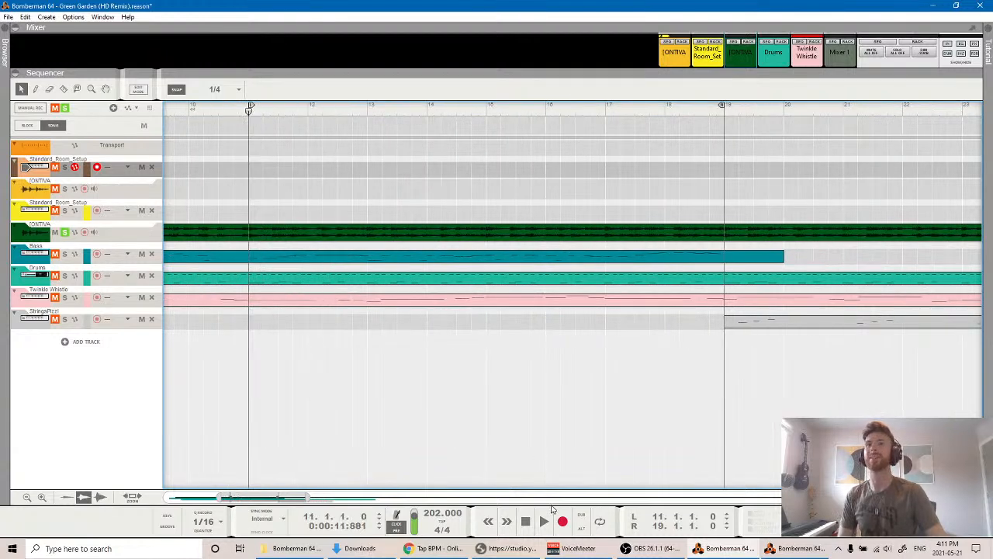
# Try two takes of the keyboard part from the start of bar 11, undoing each one.
pyautogui.scroll(-3, 554, 371)
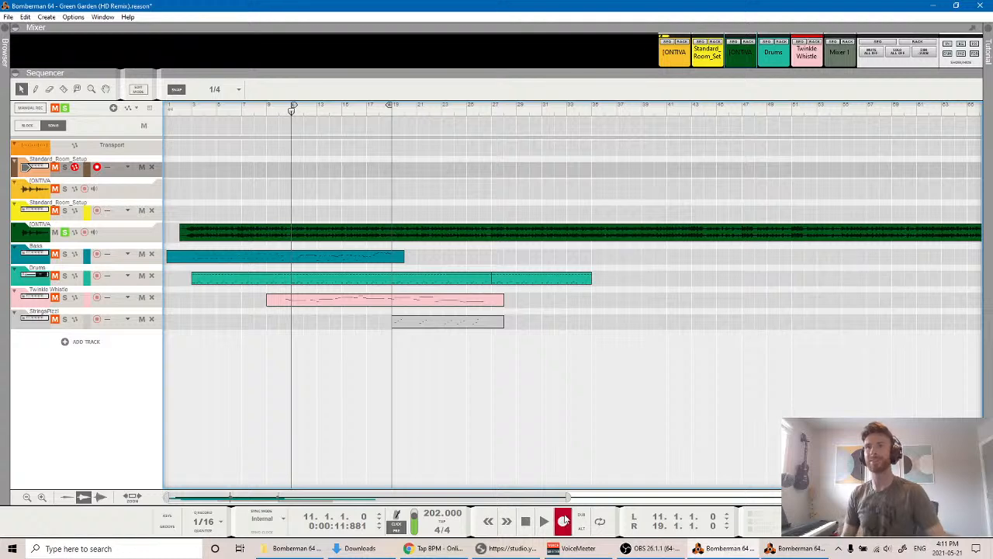
pyautogui.hotkey('ctrl', 'Return')
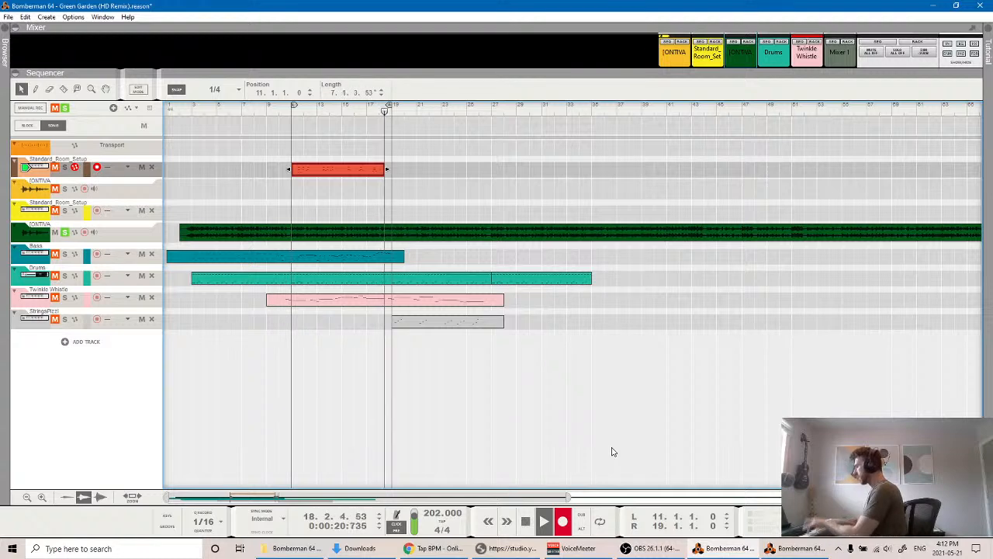
pyautogui.press('space')
pyautogui.hotkey('ctrl', 'z')
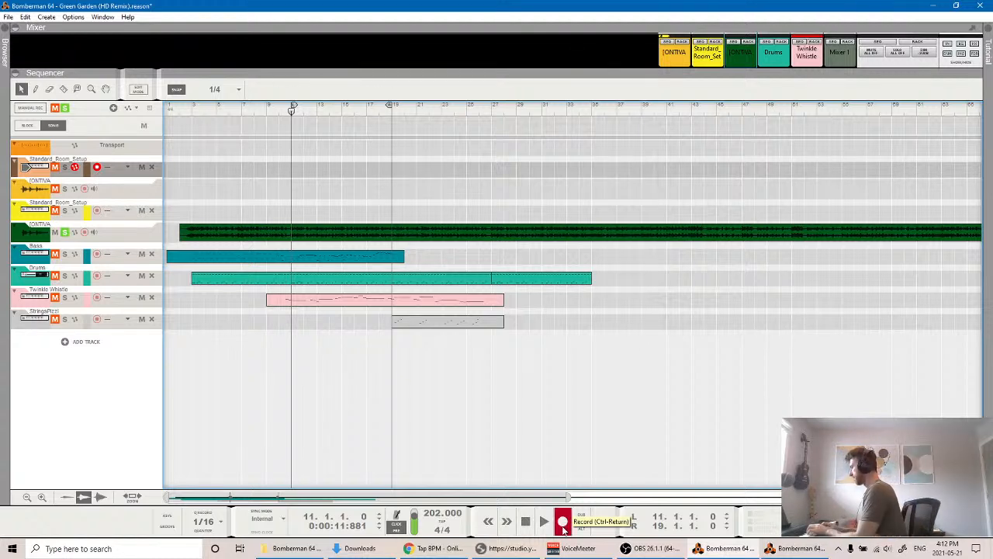
pyautogui.click(564, 526)
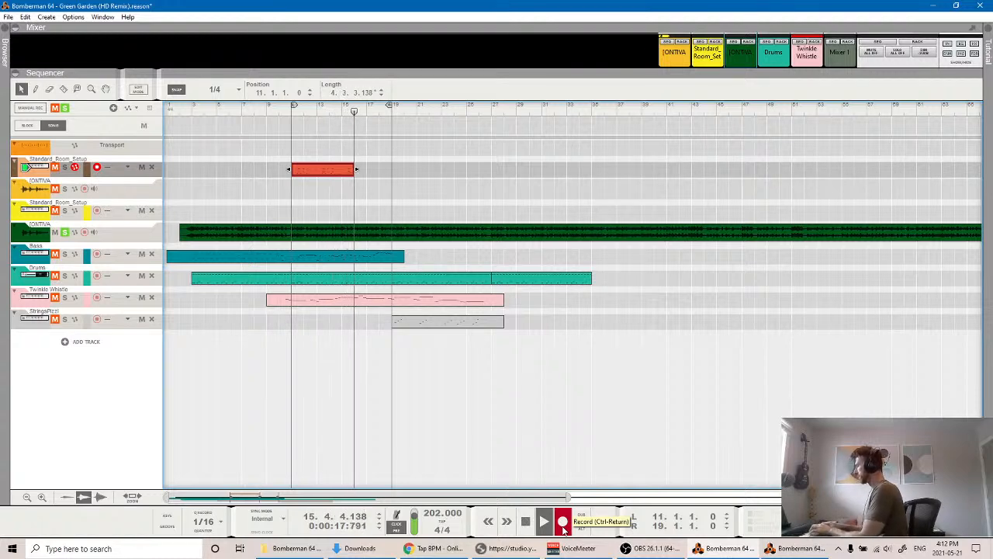
pyautogui.press('space')
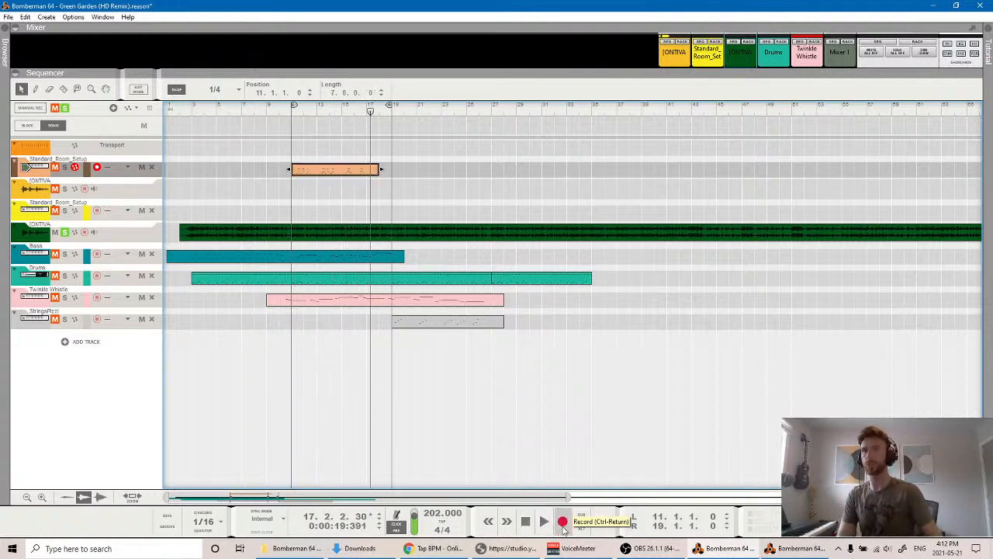
pyautogui.hotkey('ctrl', 'z')
# Record the keyboard part again on the armed Standard_Room_Setup track as a nine-bar clip starting at bar 11.
pyautogui.click(294, 108)
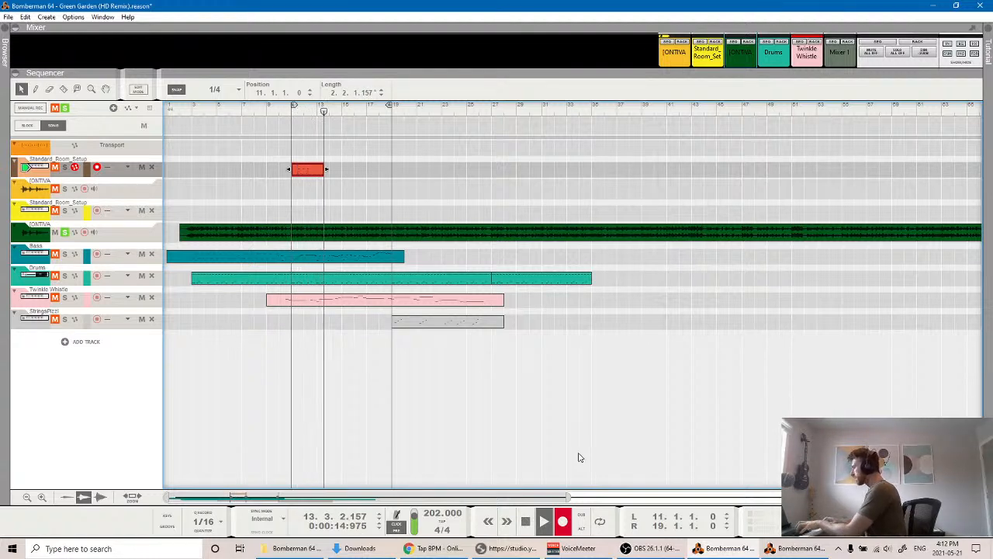
pyautogui.press('space')
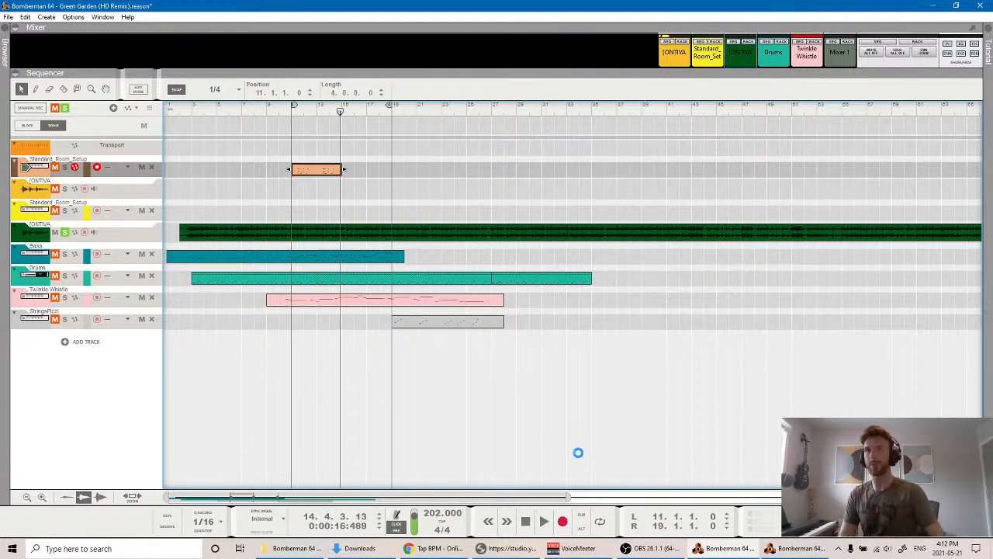
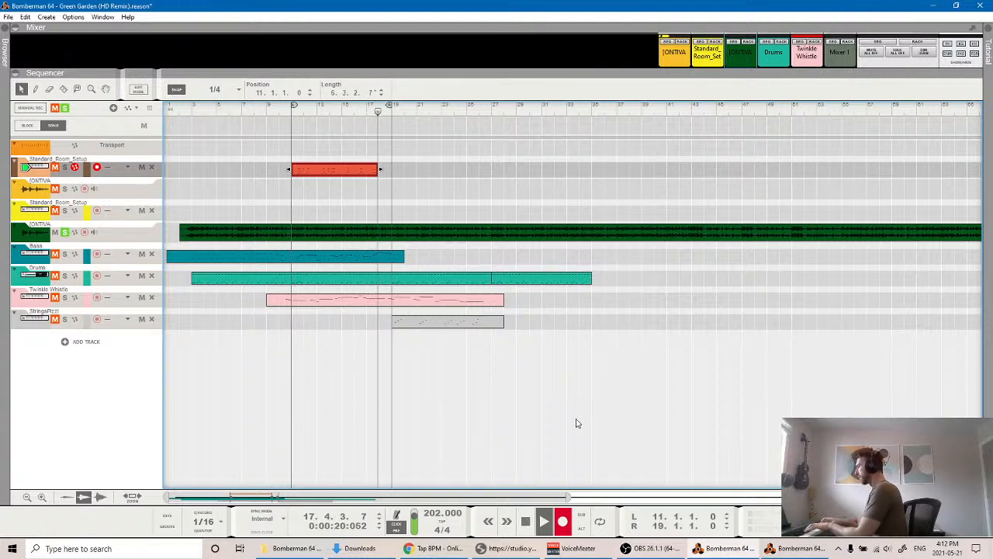
pyautogui.press('space')
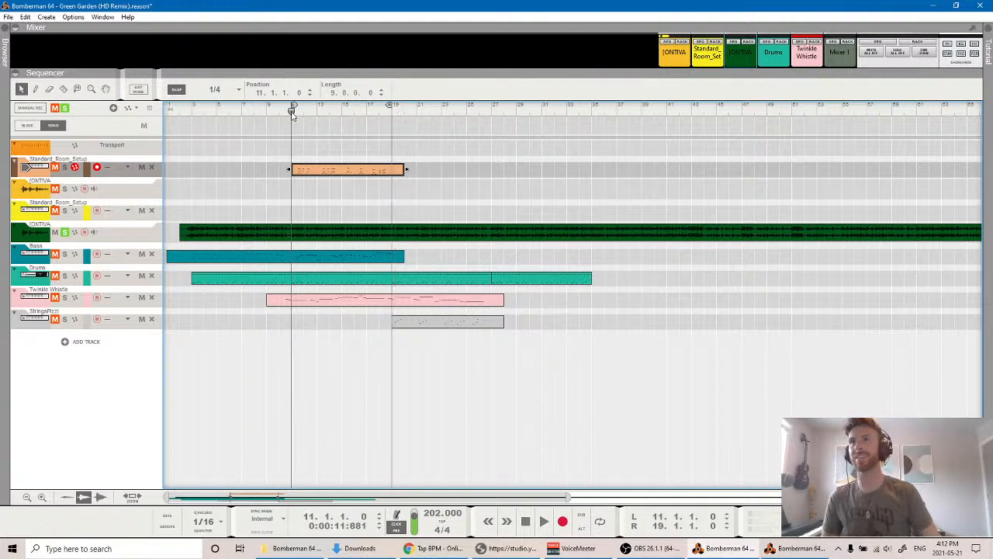
# Unsolo the green reference track and play the new recording with the other tracks from the start of bar 11.
pyautogui.press('space')
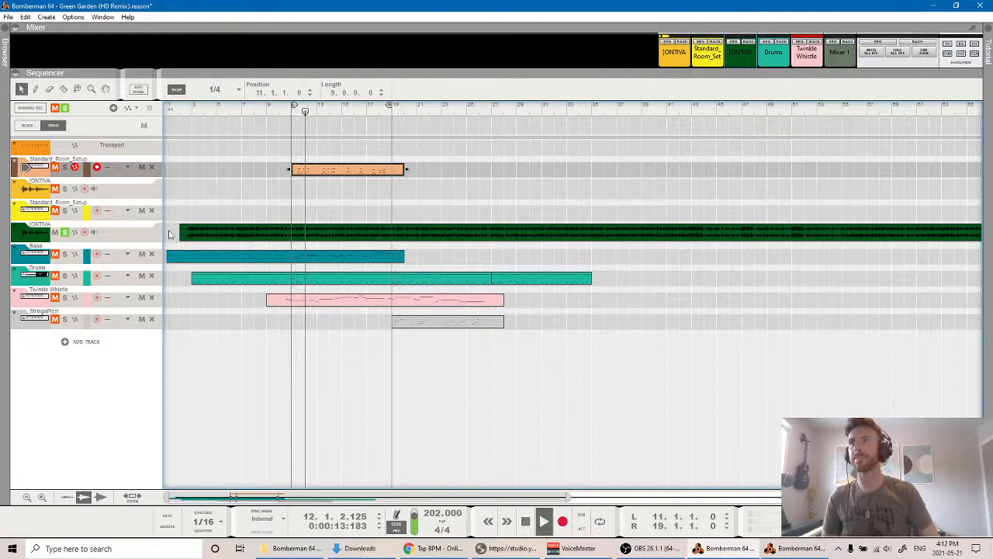
pyautogui.click(68, 233)
pyautogui.click(292, 111)
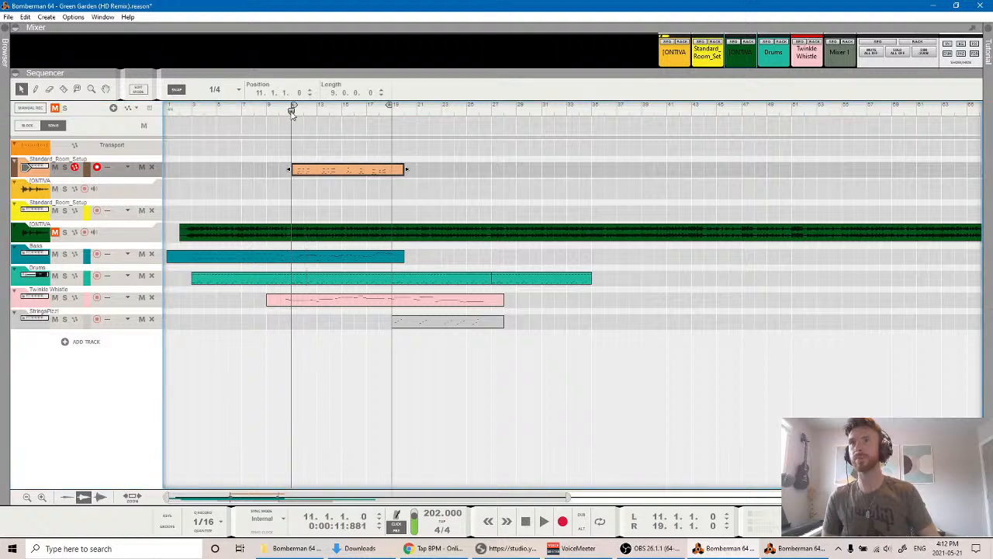
pyautogui.press('space')
pyautogui.click(314, 172)
pyautogui.press('space')
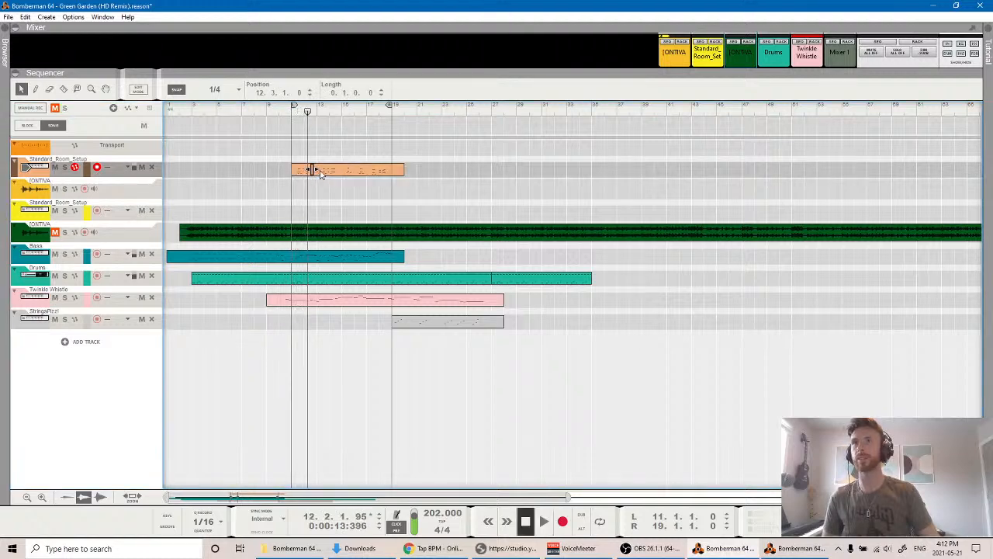
# Return the playhead to bar 11 and open the recorded keyboard clip on the orange Standard_Room_Setup track for note editing.
pyautogui.click(295, 111)
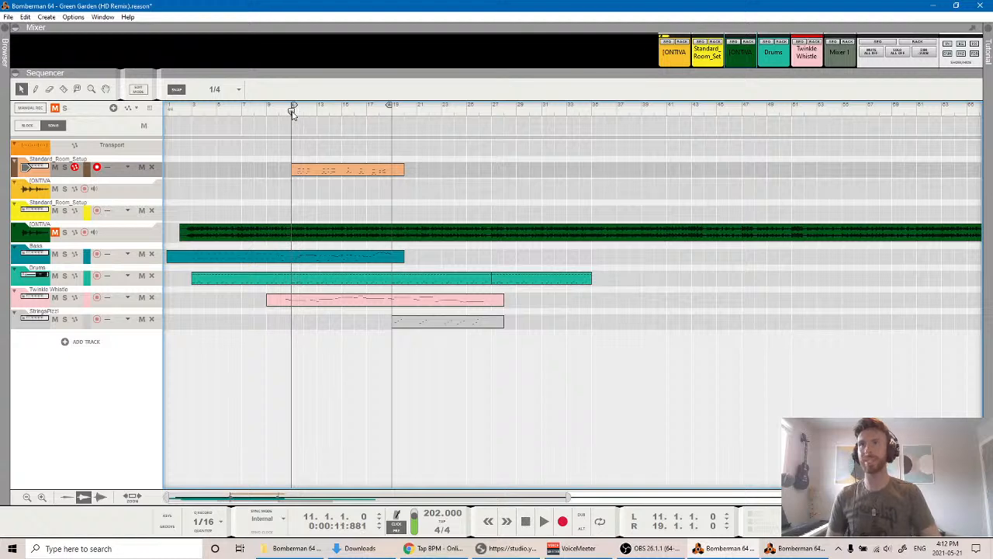
pyautogui.doubleClick(318, 172)
pyautogui.hscroll(11, 573, 237)
pyautogui.hscroll(-2, 565, 243)
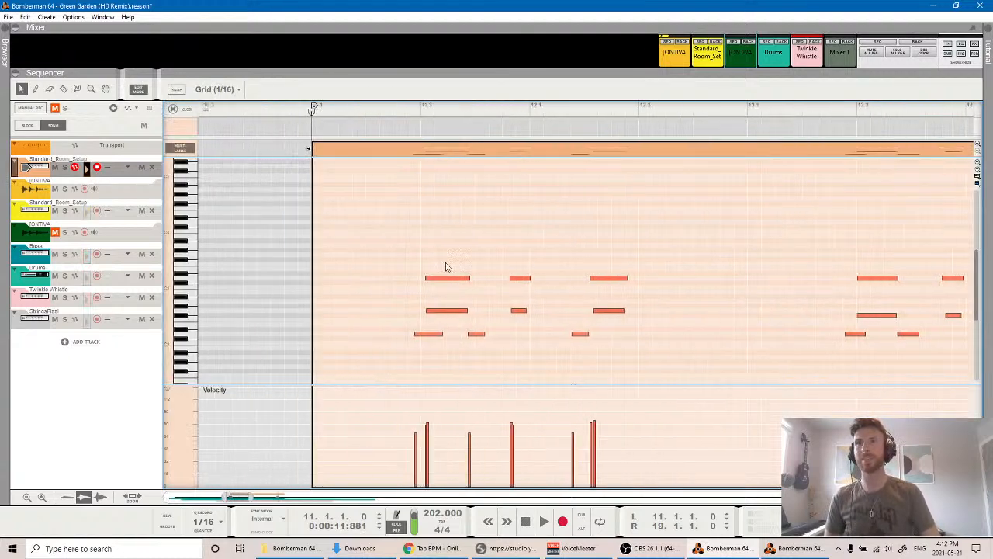
# Nudge the first low note and the chord above it slightly earlier, D3 at 11.3.1.8, and play the part from just before bar 11.
pyautogui.moveTo(455, 313); pyautogui.dragTo(453, 312)
pyautogui.press('space')
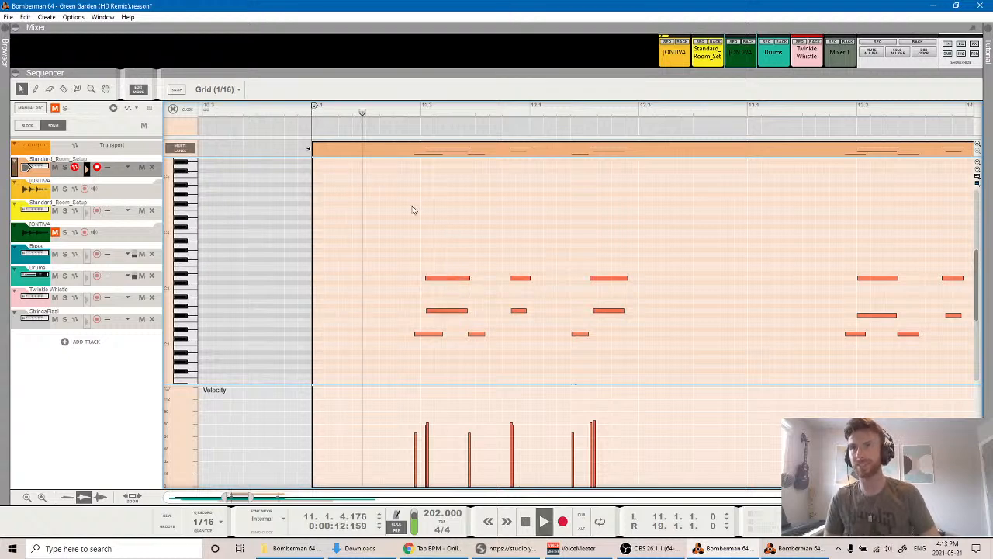
pyautogui.moveTo(432, 338); pyautogui.dragTo(431, 285)
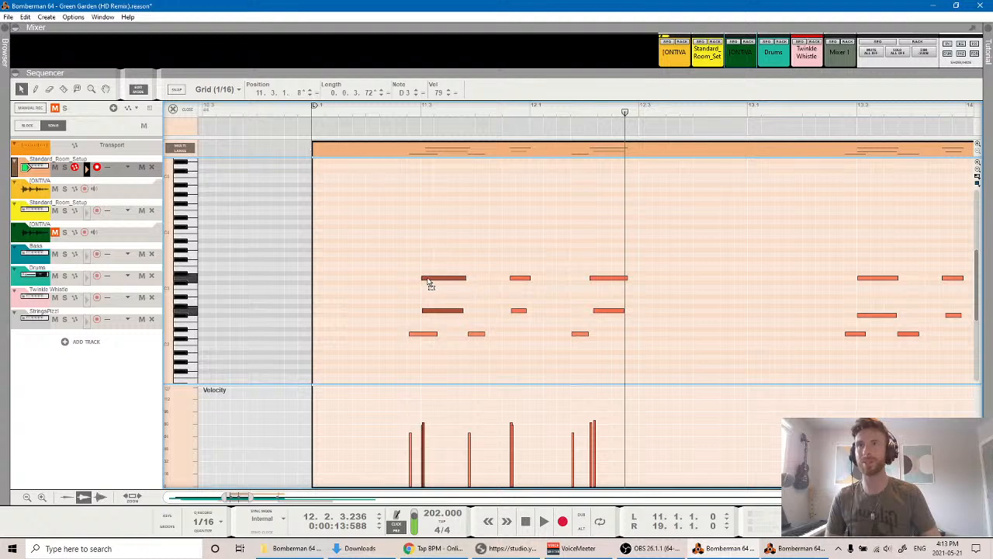
pyautogui.click(303, 115)
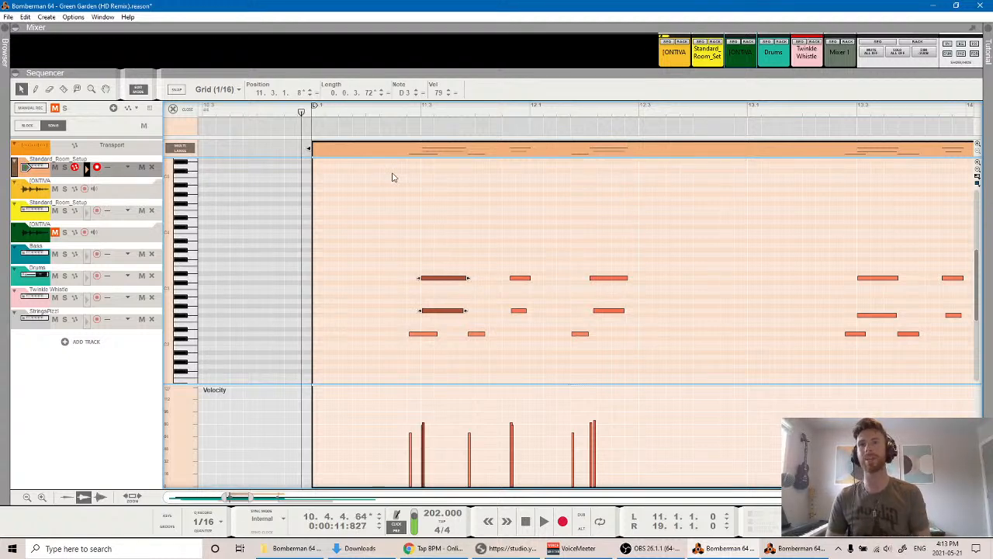
pyautogui.press('space')
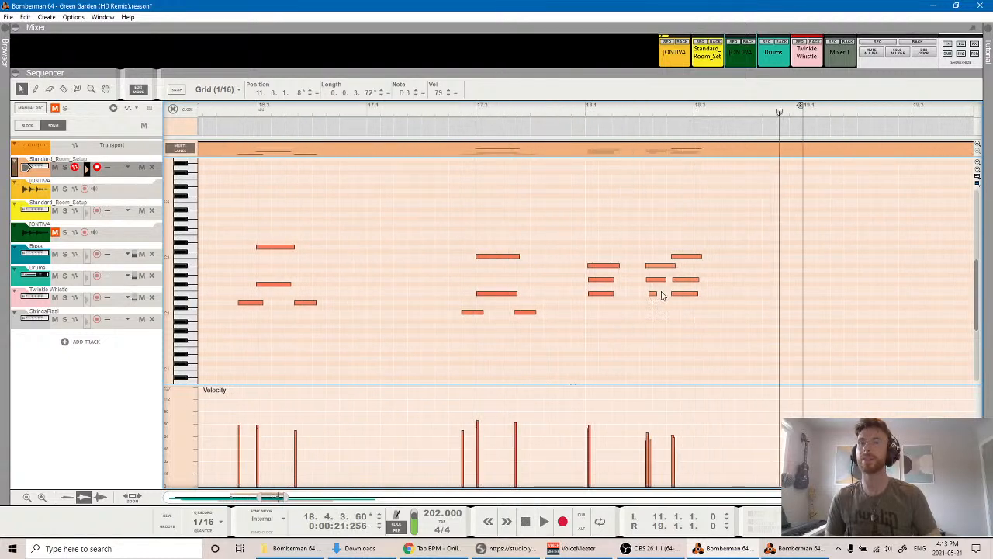
# Delete the stray short note in the bar 15 chord and nudge the chord's G2 note earlier to 15.3.1.12.
pyautogui.hscroll(-8, 662, 294)
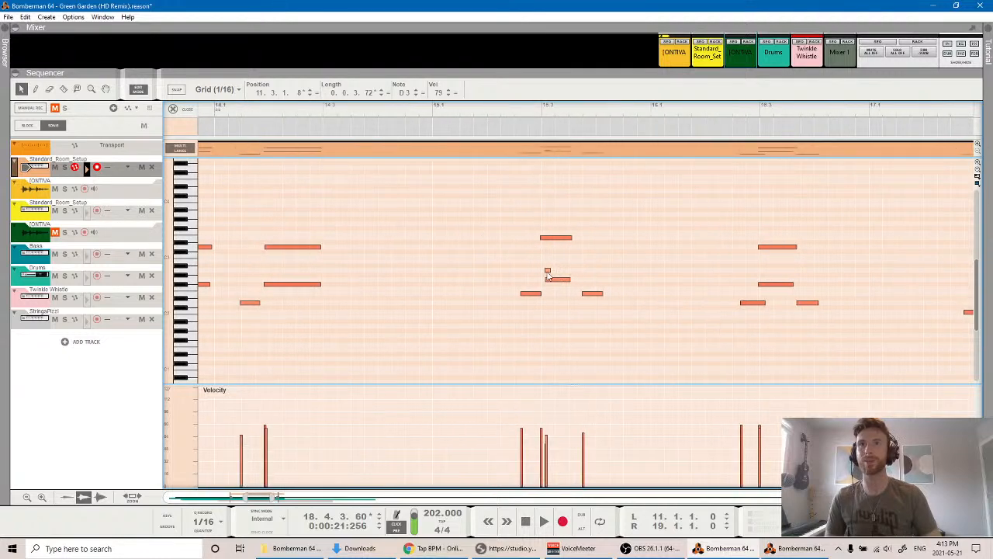
pyautogui.press('Delete')
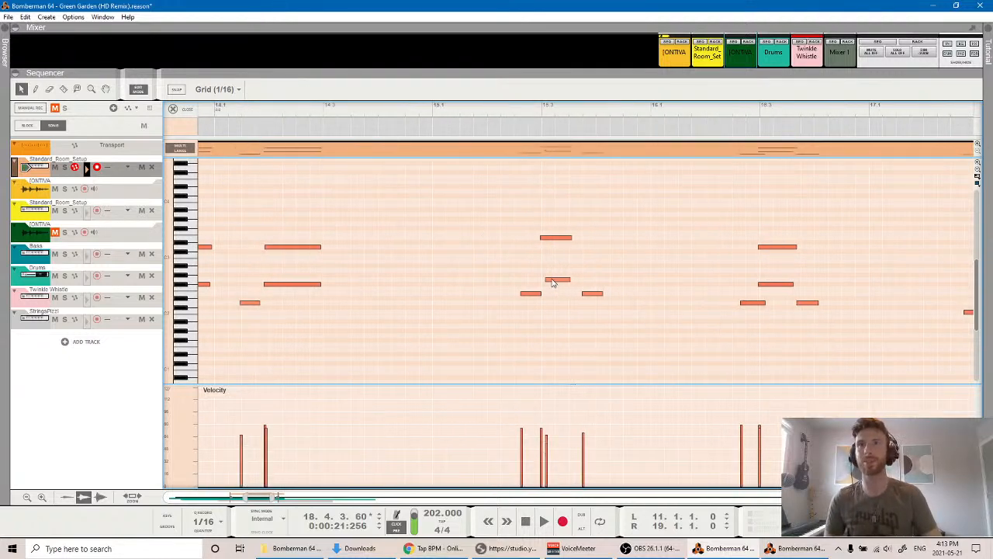
pyautogui.moveTo(552, 283); pyautogui.dragTo(550, 285)
# Play the opening bars of the clip twice to check the timing of the last low note and chord in bar 12.
pyautogui.hscroll(-8, 570, 288)
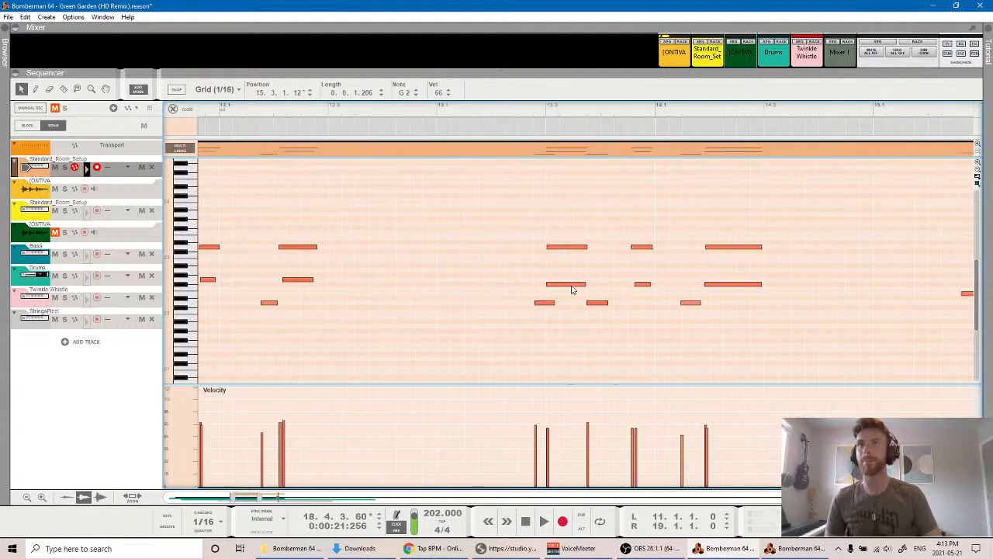
pyautogui.hscroll(2, 454, 266)
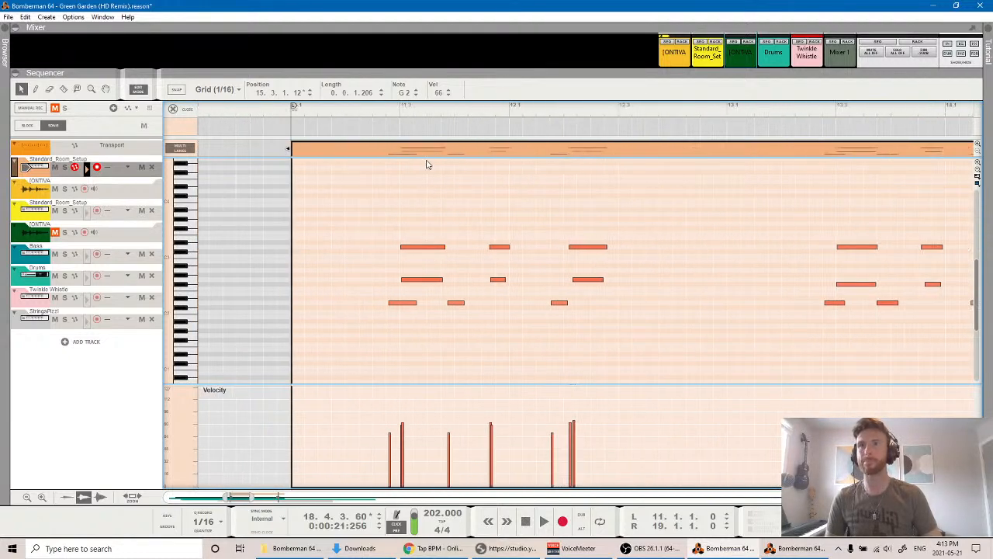
pyautogui.press('space')
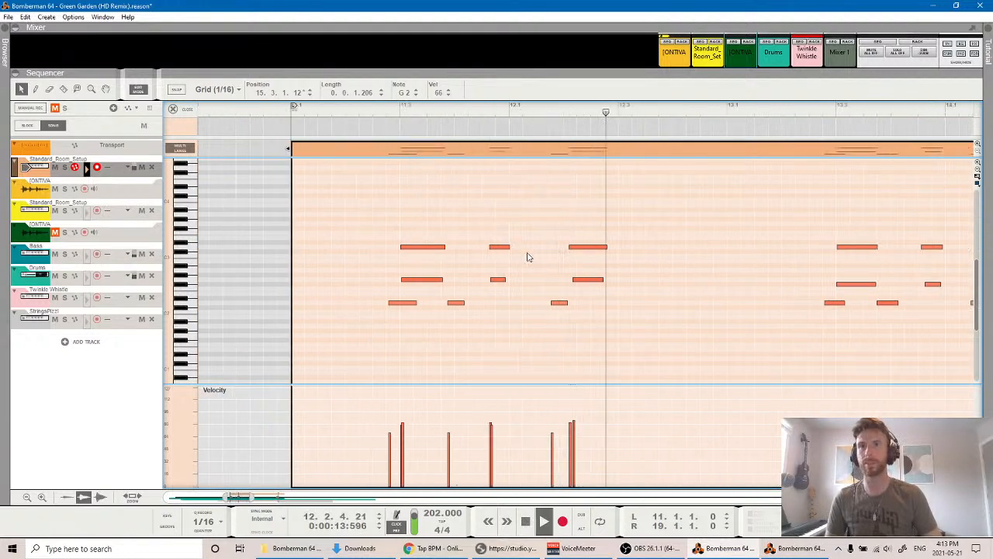
pyautogui.press('space')
pyautogui.moveTo(570, 291); pyautogui.dragTo(595, 246)
pyautogui.click(559, 303)
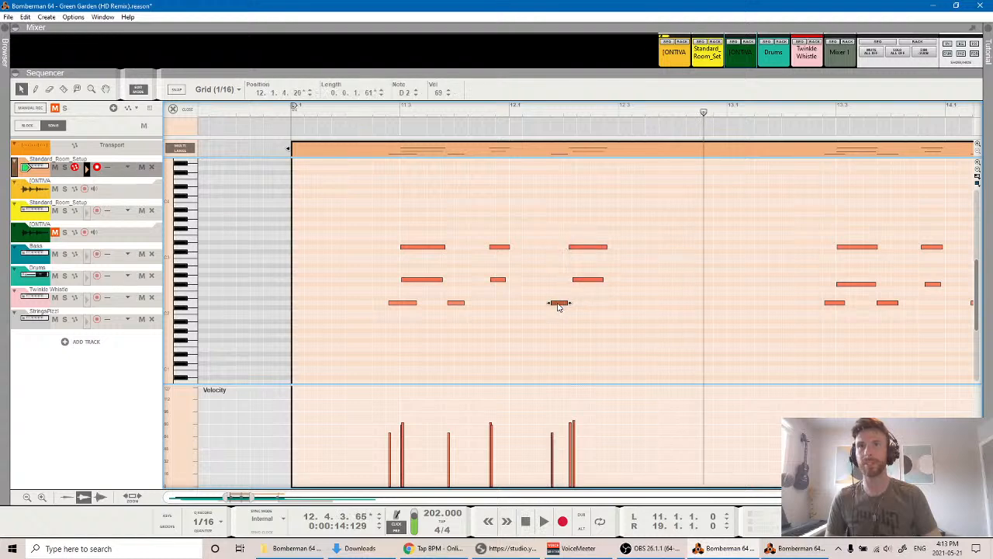
pyautogui.press('space')
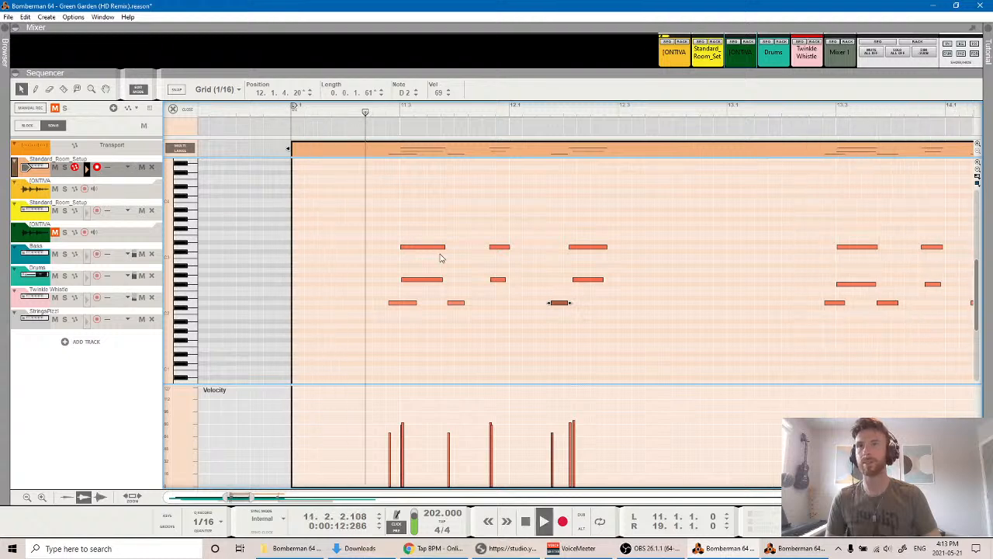
pyautogui.press('space')
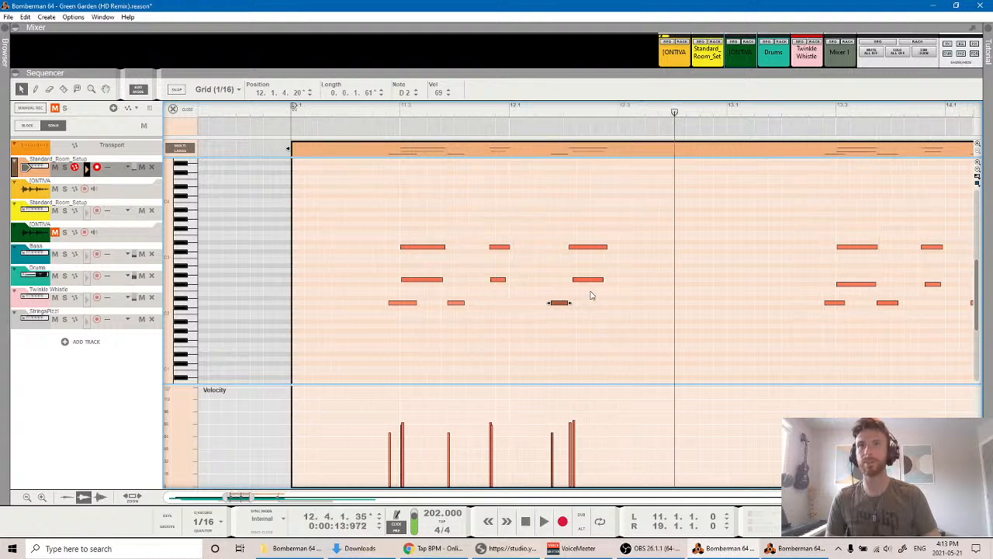
# Move the D3 note of the last bar 12 chord later to 12.2.1.168, in line with G2, and select both notes.
pyautogui.click(582, 248)
pyautogui.moveTo(587, 250); pyautogui.dragTo(593, 256)
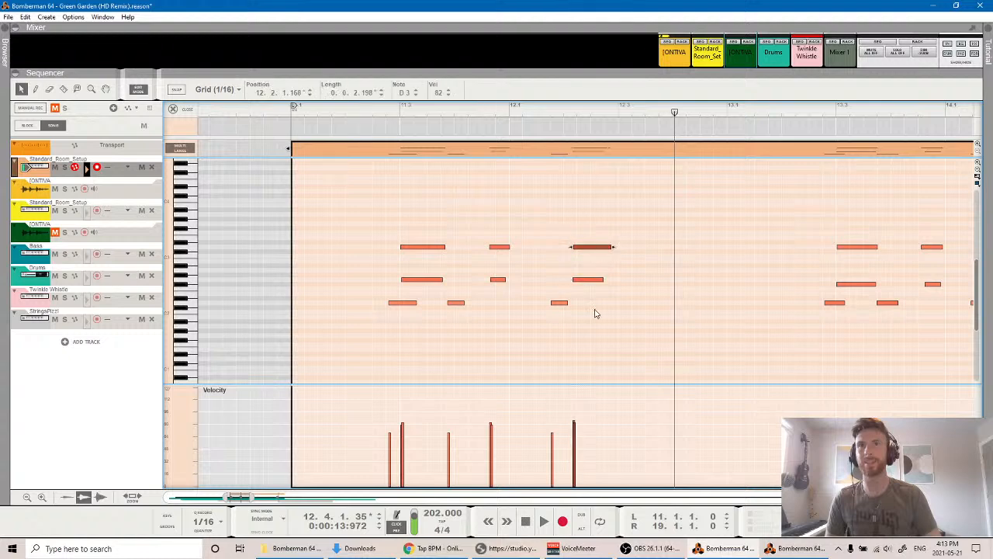
pyautogui.click(590, 253)
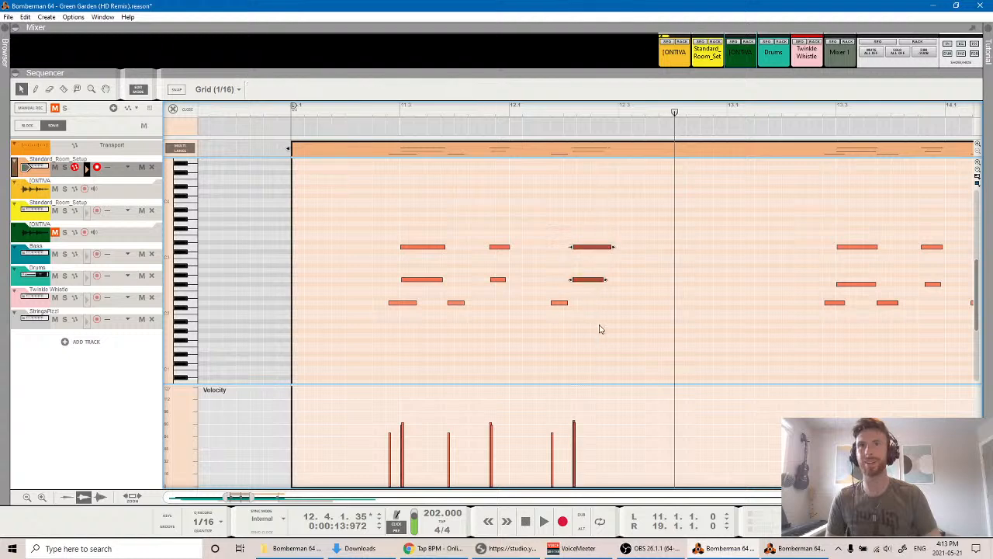
pyautogui.click(590, 251)
# Try the last bar 12 chord slightly later, with G2 at 12.2.1.215, and play the passage.
pyautogui.moveTo(591, 308); pyautogui.dragTo(597, 246)
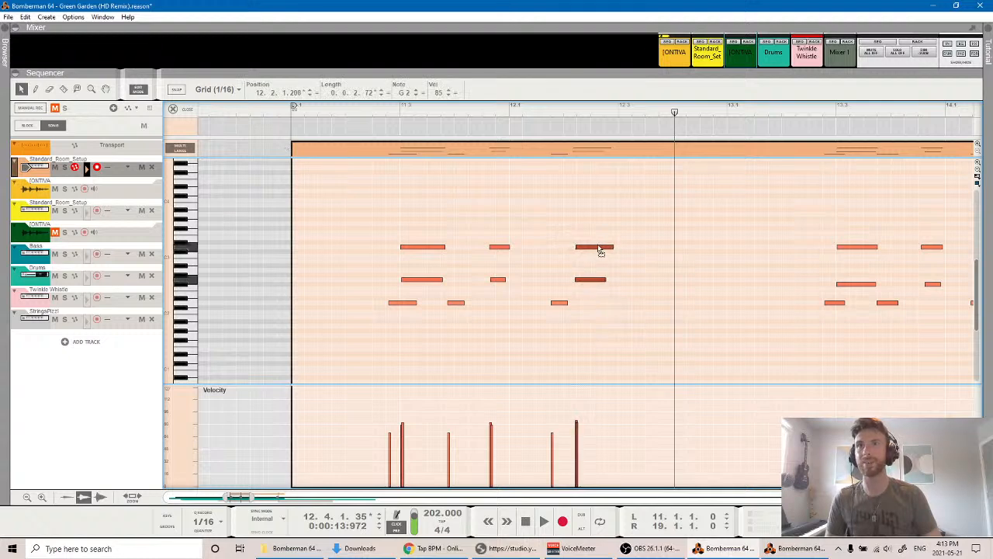
pyautogui.click(385, 112)
pyautogui.press('space')
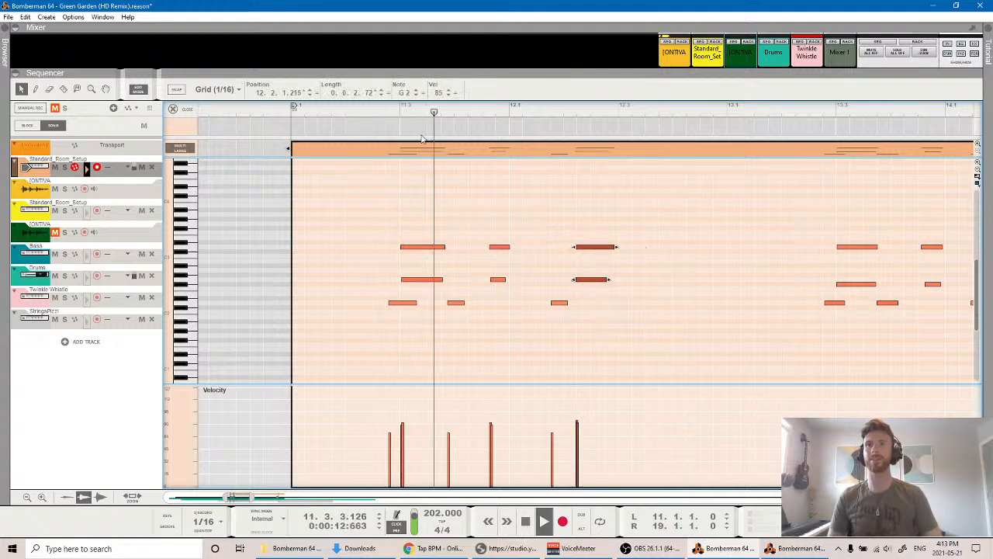
pyautogui.press('space')
# Move the last bar 12 chord earlier so its G2 note starts at 12.2.1.6, and play the passage again.
pyautogui.moveTo(566, 305); pyautogui.dragTo(570, 244)
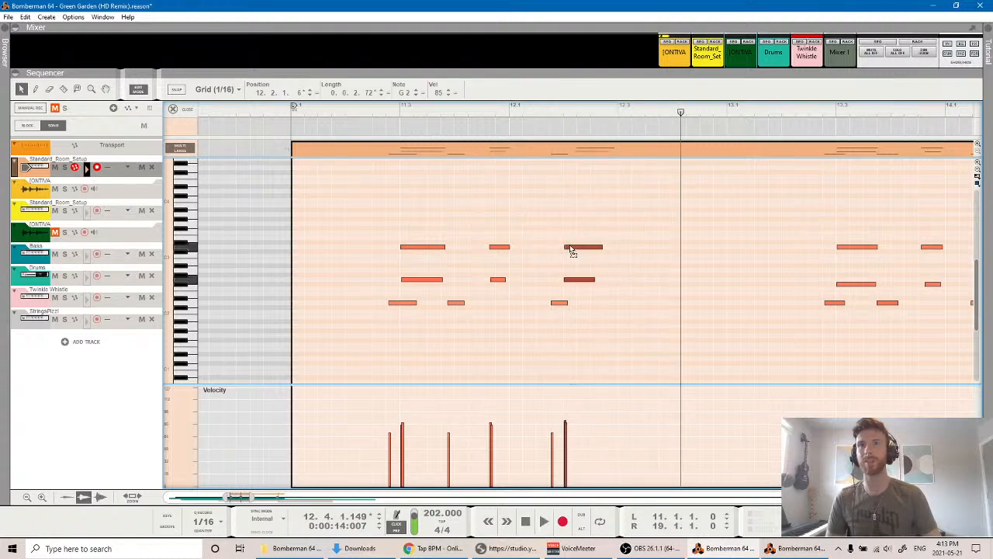
pyautogui.click(543, 126)
pyautogui.press('space')
pyautogui.press('space')
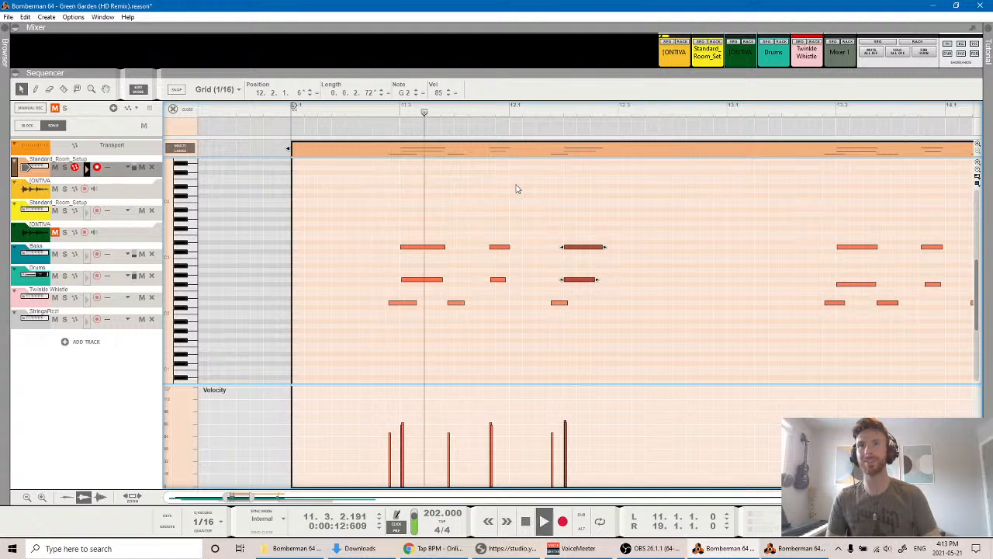
pyautogui.press('space')
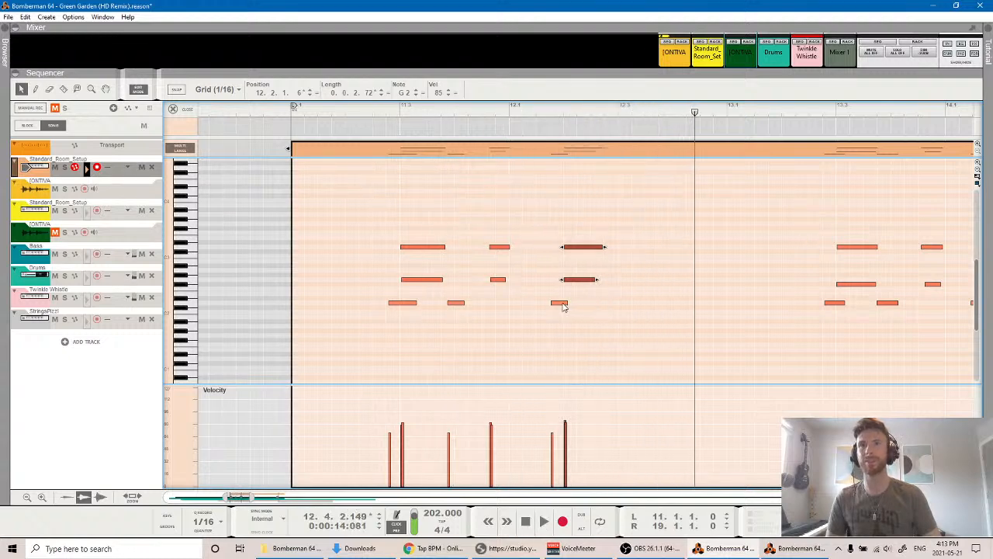
# Nudge the low D2 note before the last bar 12 chord earlier to 12.1.3.224 and play on into bar 14.
pyautogui.click(378, 117)
pyautogui.press('space')
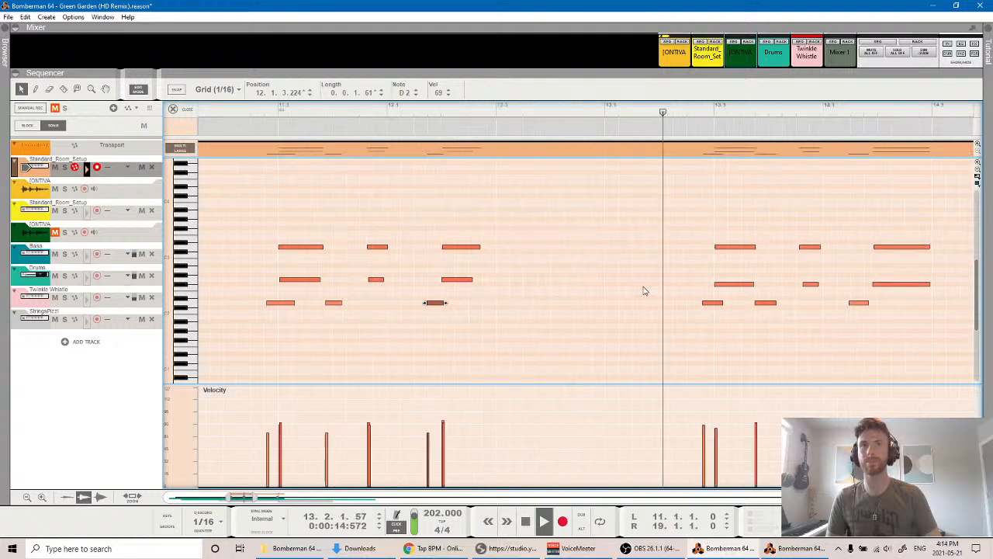
pyautogui.press('space')
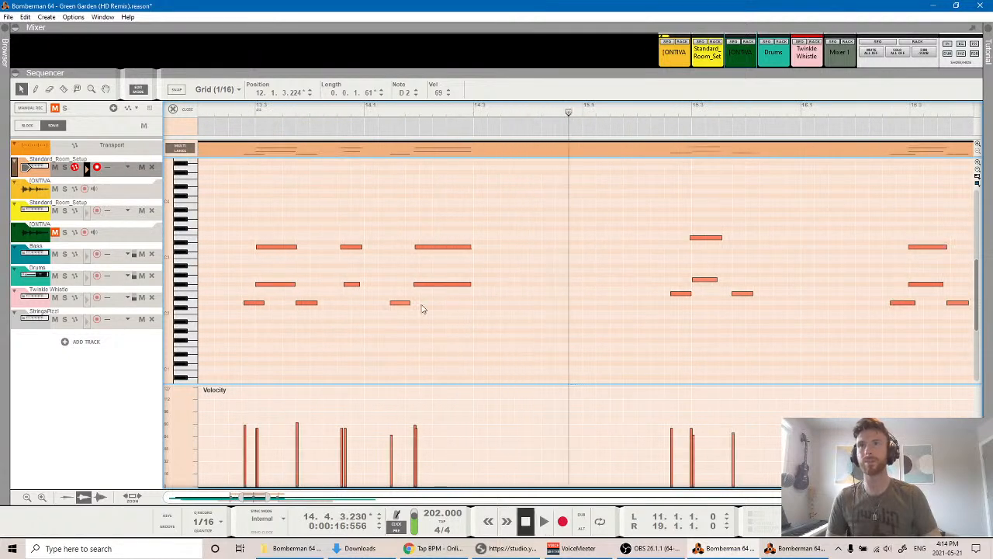
# Select the long D3 and F#2 notes in bar 14 and play the passage from bar 13 to check their timing.
pyautogui.moveTo(437, 247); pyautogui.dragTo(437, 247)
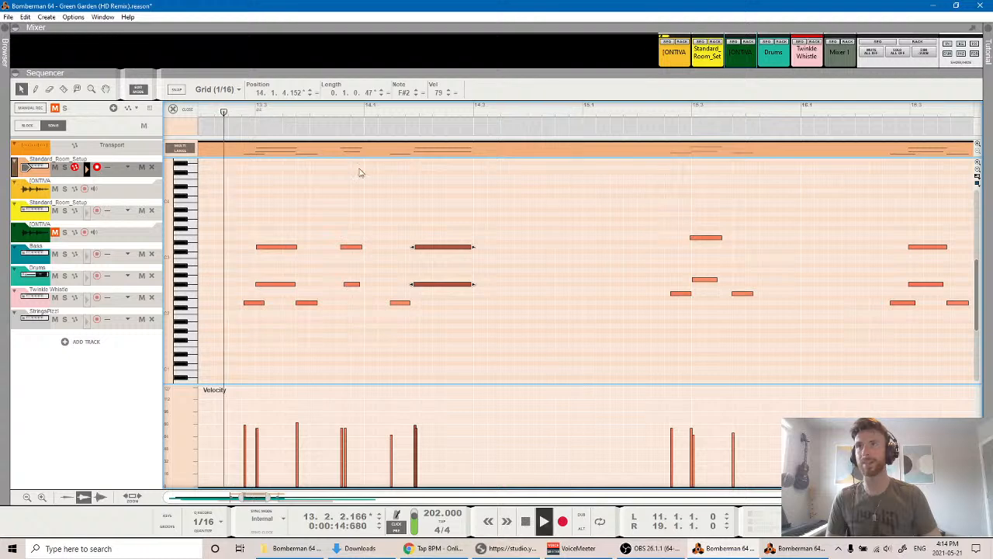
pyautogui.press('space')
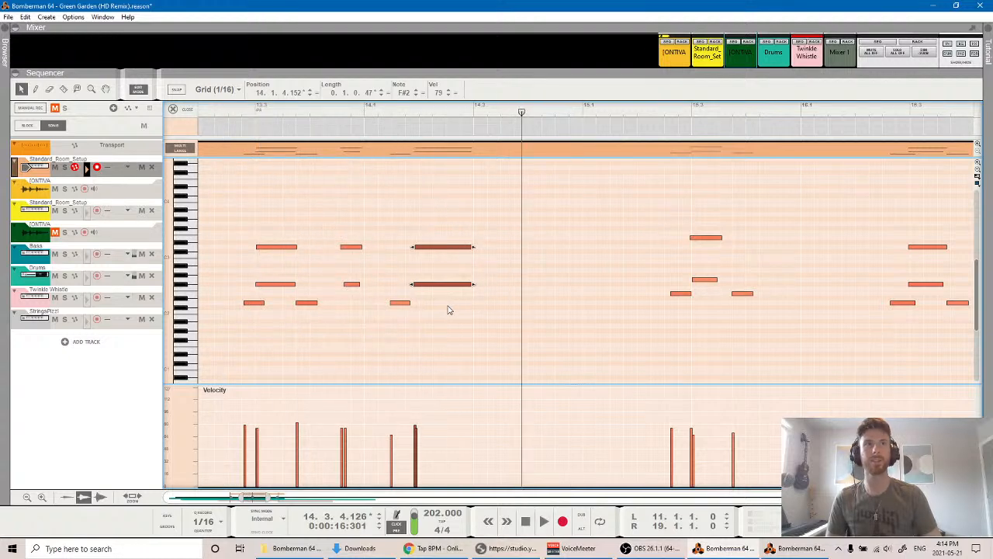
pyautogui.hscroll(-1, 464, 302)
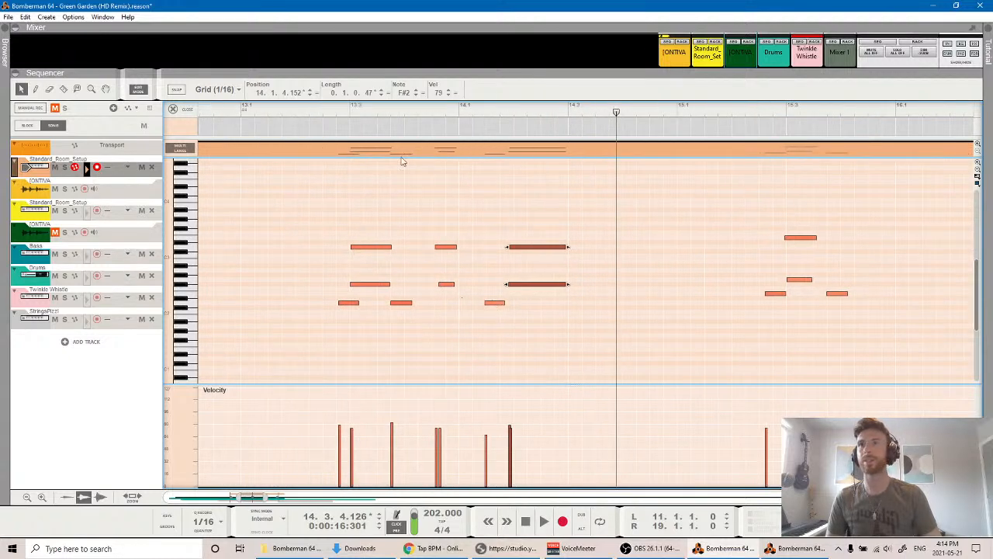
pyautogui.click(316, 113)
pyautogui.press('space')
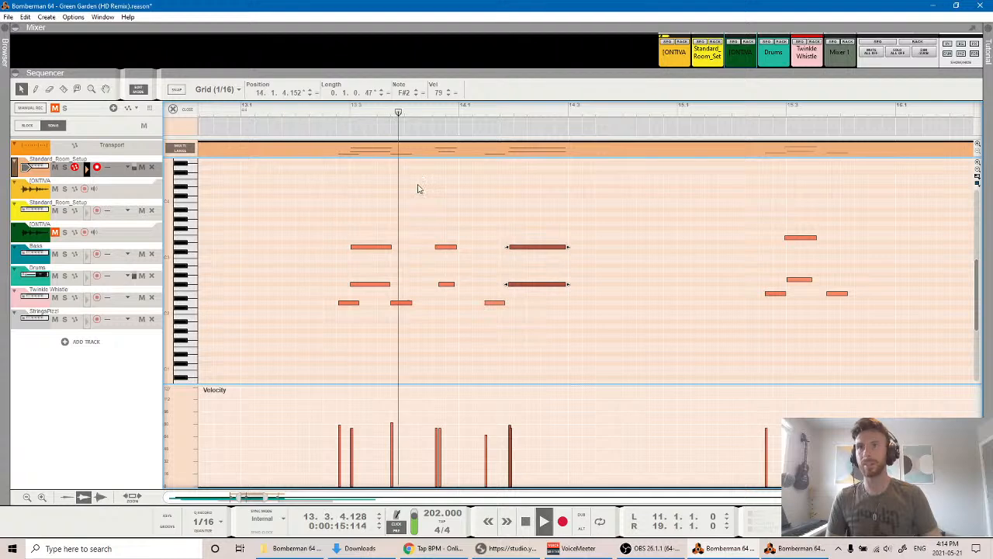
pyautogui.press('space')
# Try lengthening the low D2 note in bar 14 to 0.0.1.216 and play the passage from bar 13.
pyautogui.click(528, 302)
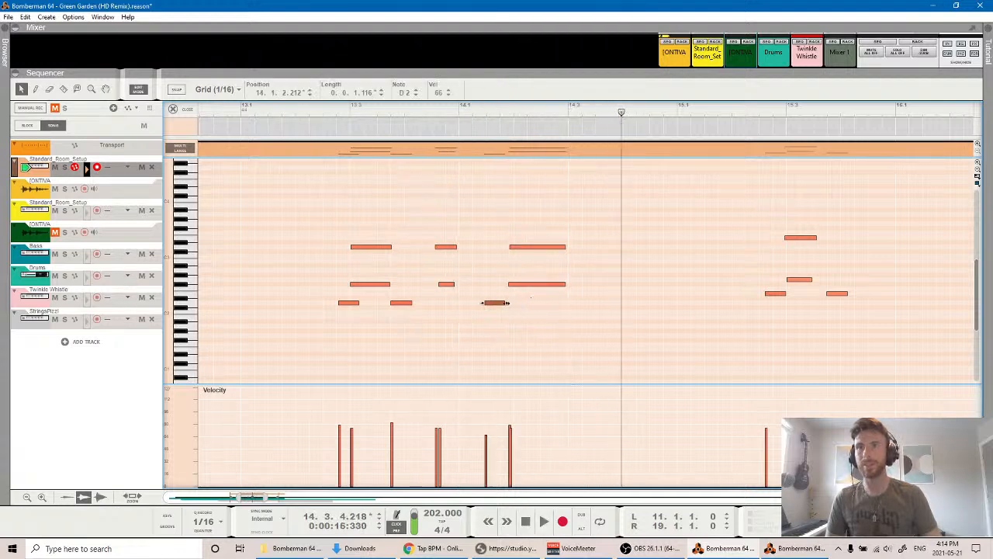
pyautogui.click(329, 113)
pyautogui.press('space')
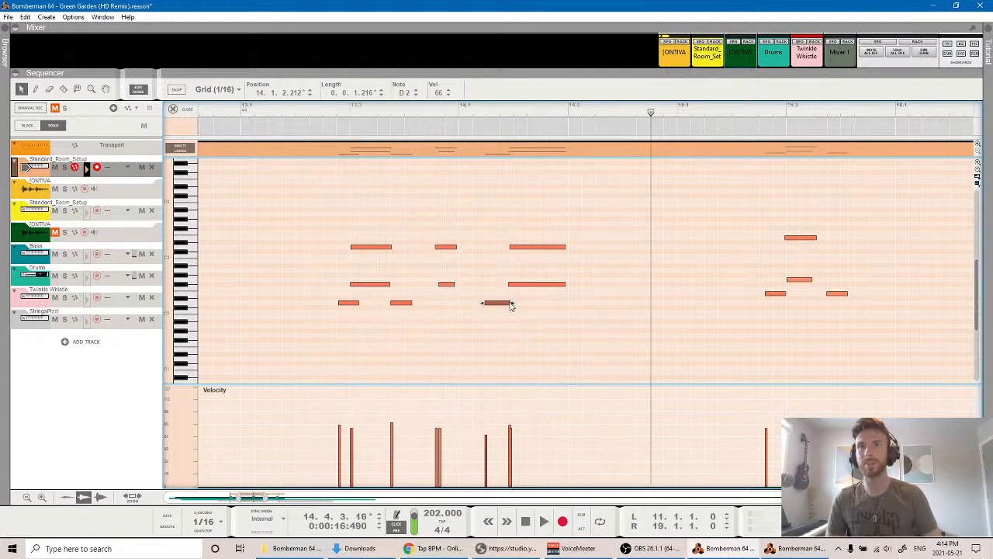
# Move bar 14's long chord later with F#2 at 14.1.4.179, set the preceding D2 note's length to 0.0.1.143, and play on.
pyautogui.moveTo(535, 291); pyautogui.dragTo(525, 244)
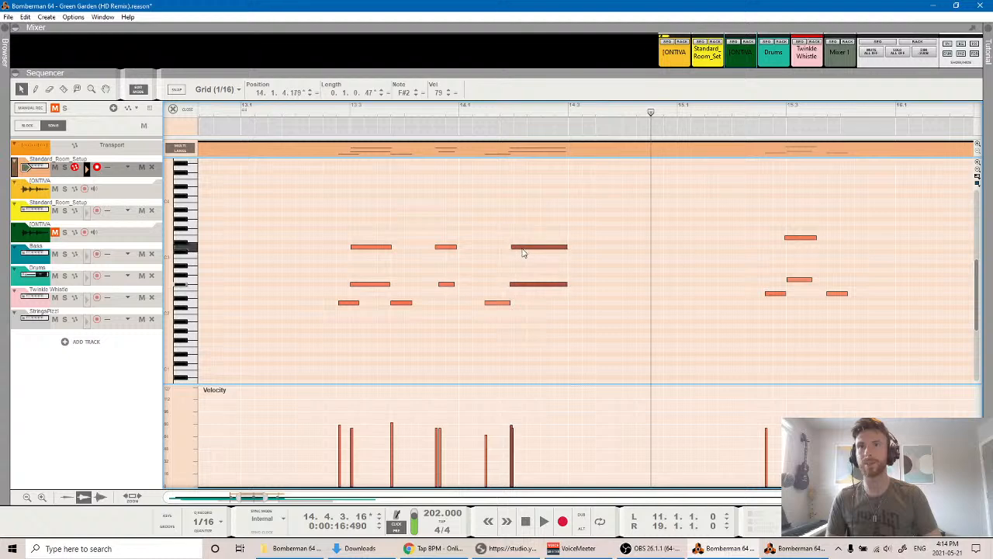
pyautogui.press('space')
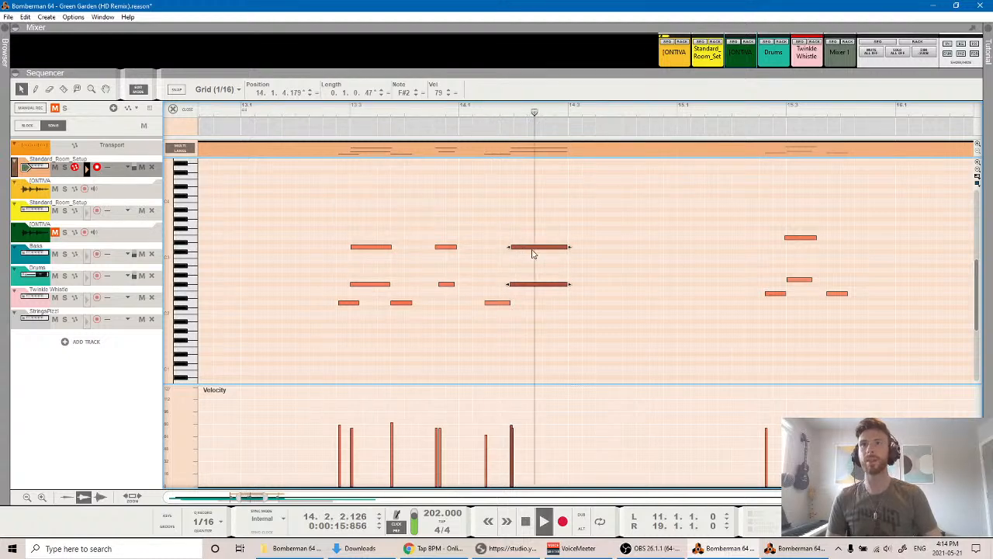
pyautogui.click(506, 303)
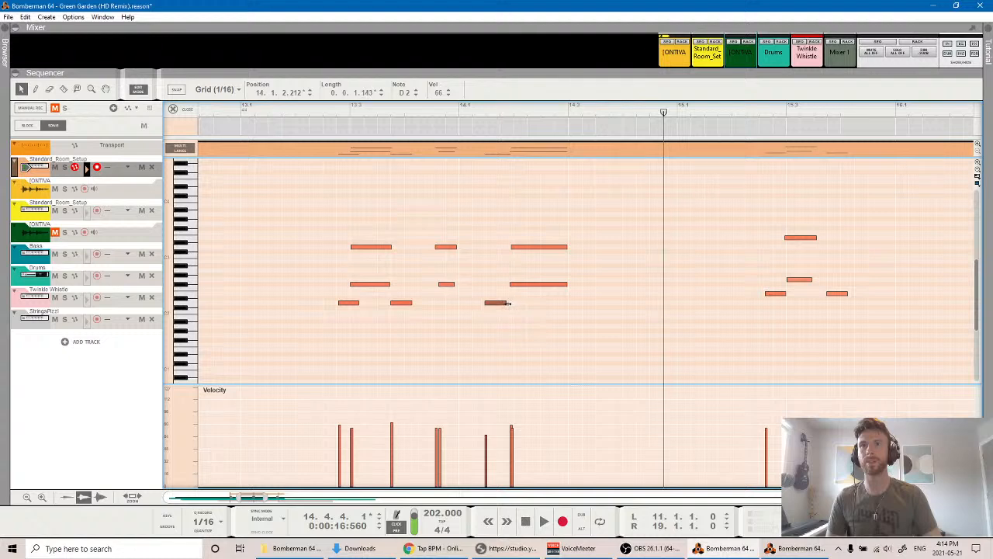
pyautogui.click(480, 113)
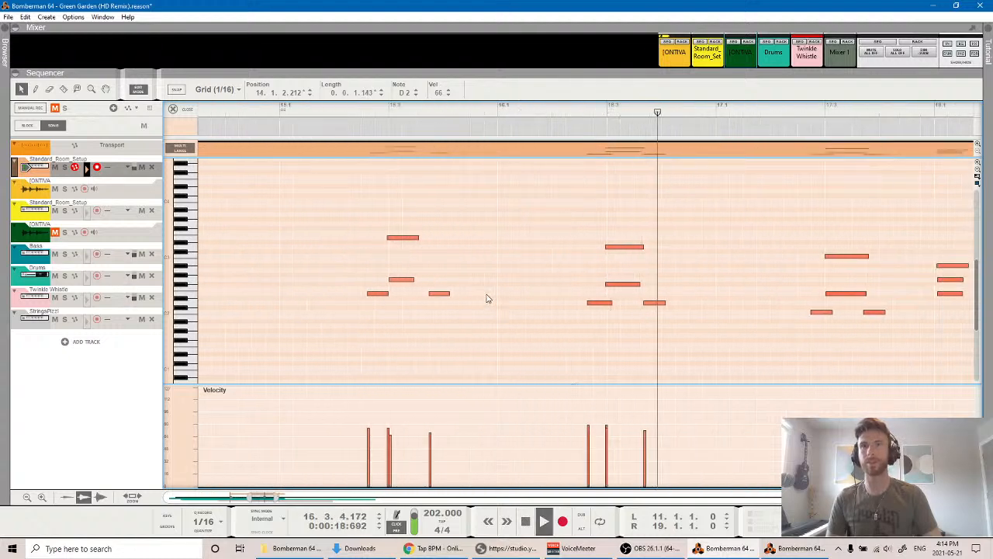
# Lengthen the E3 and G2 notes of the bar 15 chord, E3 to 0.0.3.32, and play the part on into bar 18.
pyautogui.moveTo(415, 291); pyautogui.dragTo(421, 246)
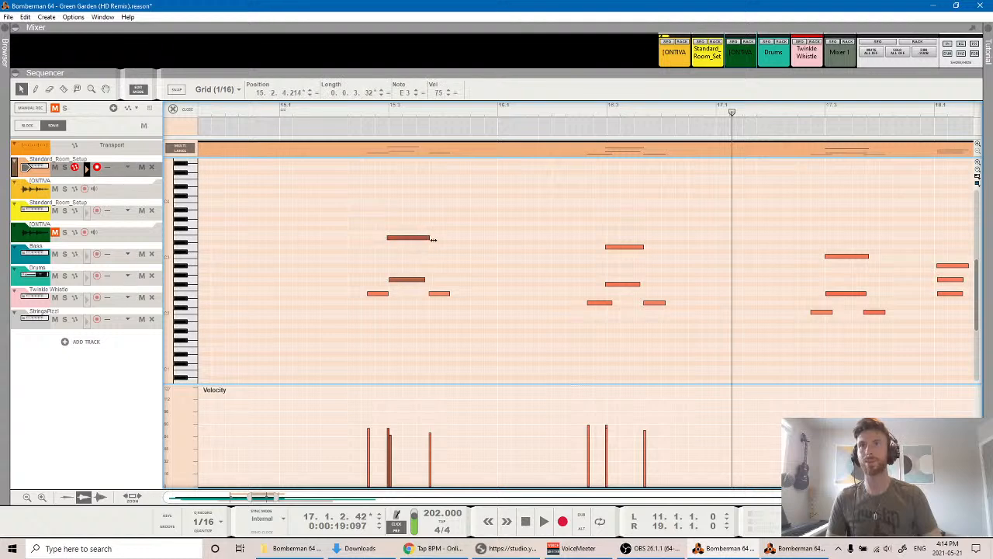
pyautogui.click(363, 110)
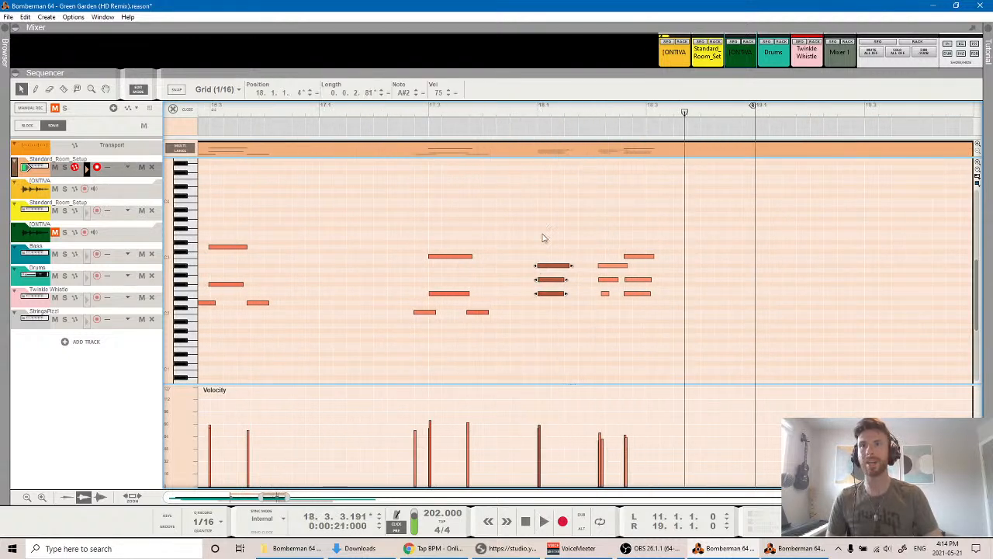
# Solo the green reference audio track, play bars 17 and 18 several times, and turn its solo off again.
pyautogui.click(376, 111)
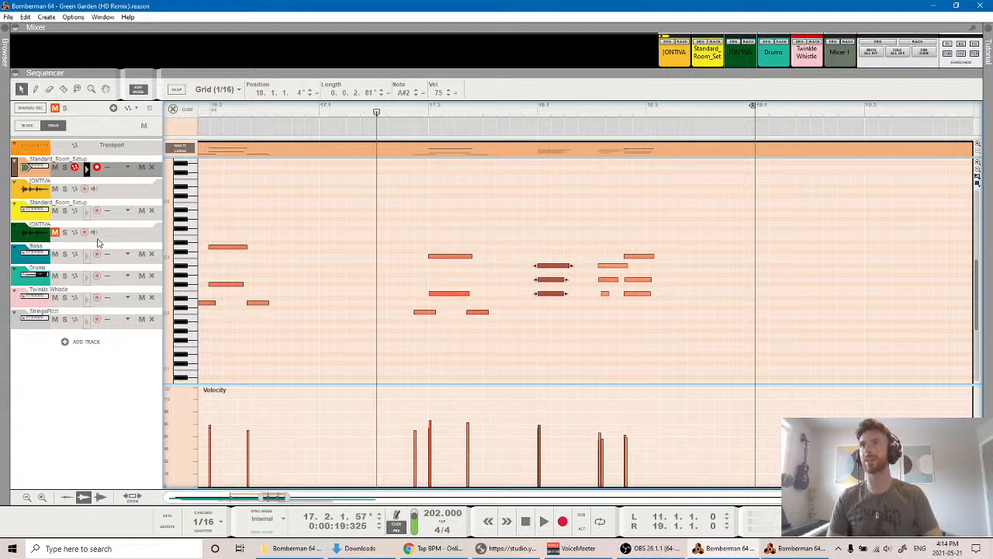
pyautogui.click(66, 233)
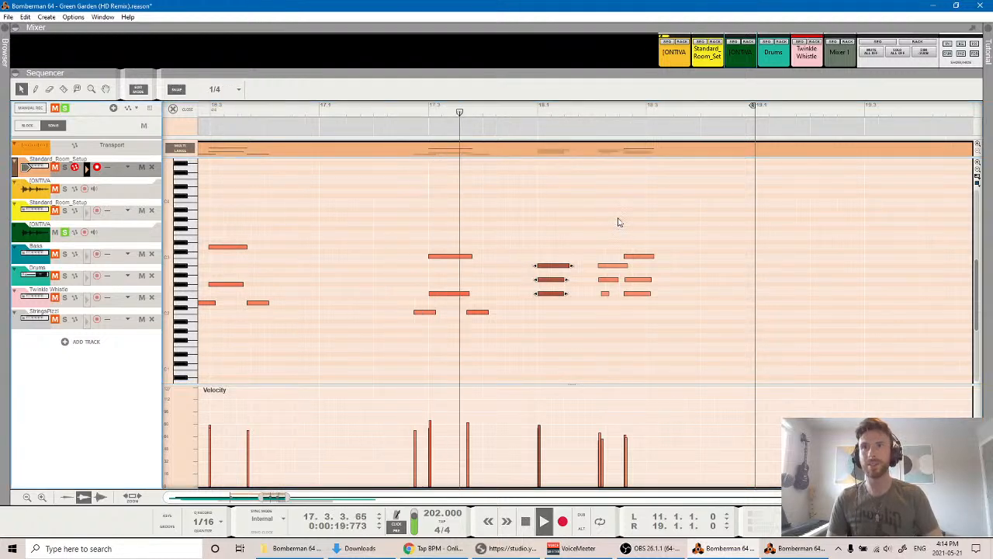
pyautogui.click(433, 112)
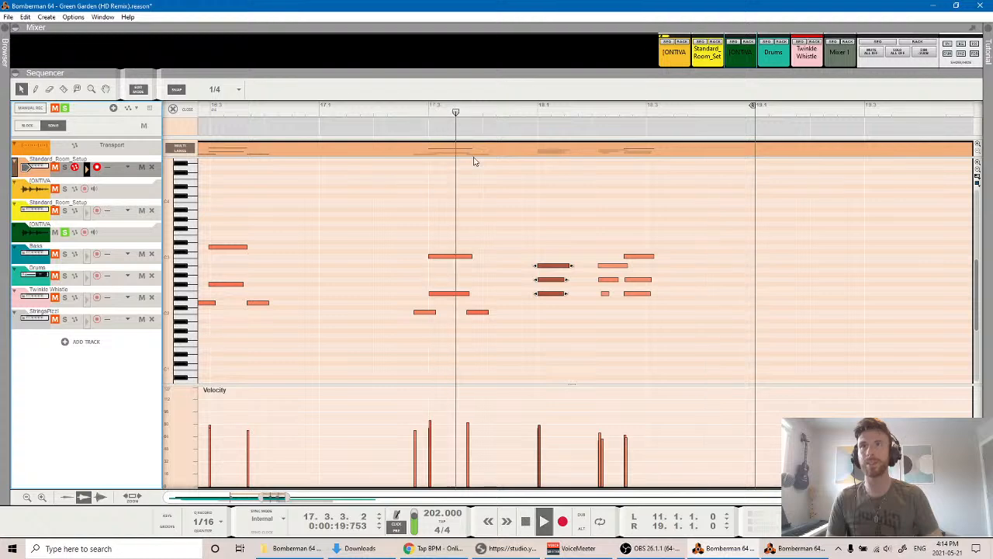
pyautogui.click(402, 109)
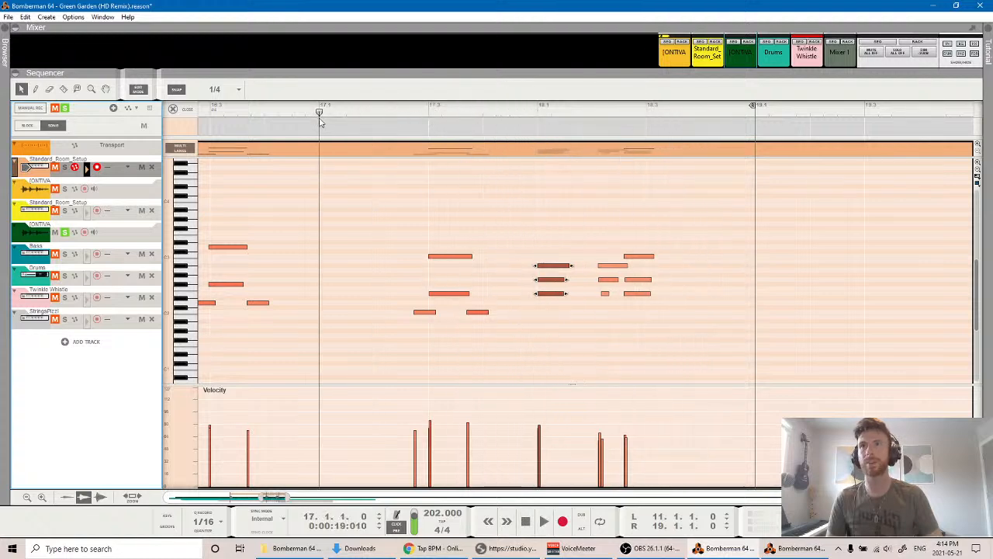
pyautogui.click(574, 317)
pyautogui.click(64, 232)
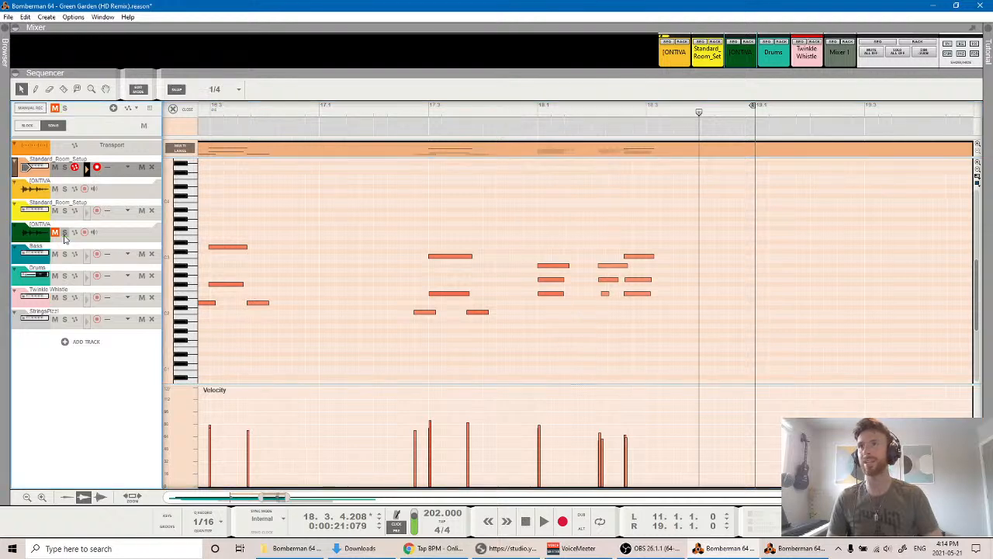
# Move the three-note chord at the start of bar 18 earlier to 17.4.4.53, shorten its A#2 to 0.0.1.93, and play the passage.
pyautogui.click(411, 107)
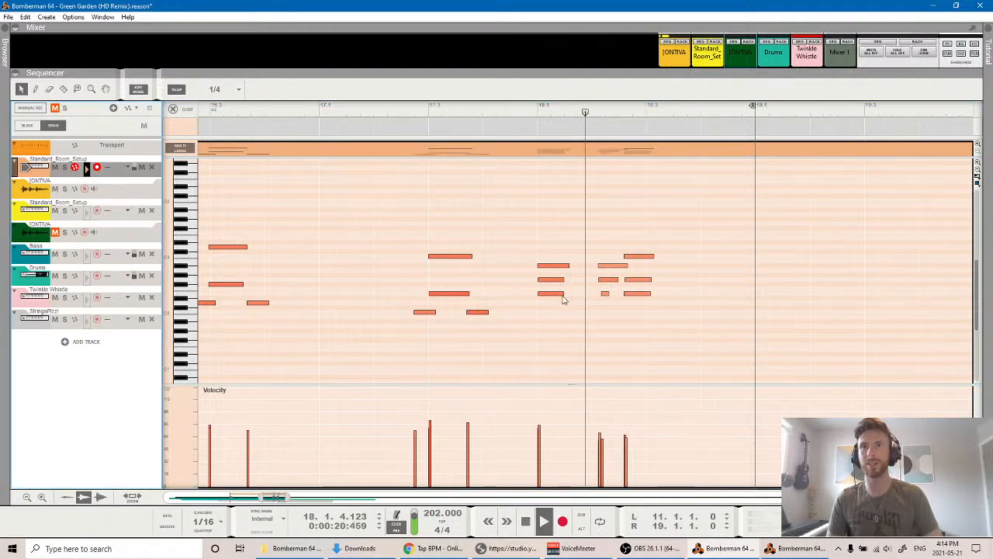
pyautogui.press('space')
pyautogui.moveTo(560, 312); pyautogui.dragTo(535, 268)
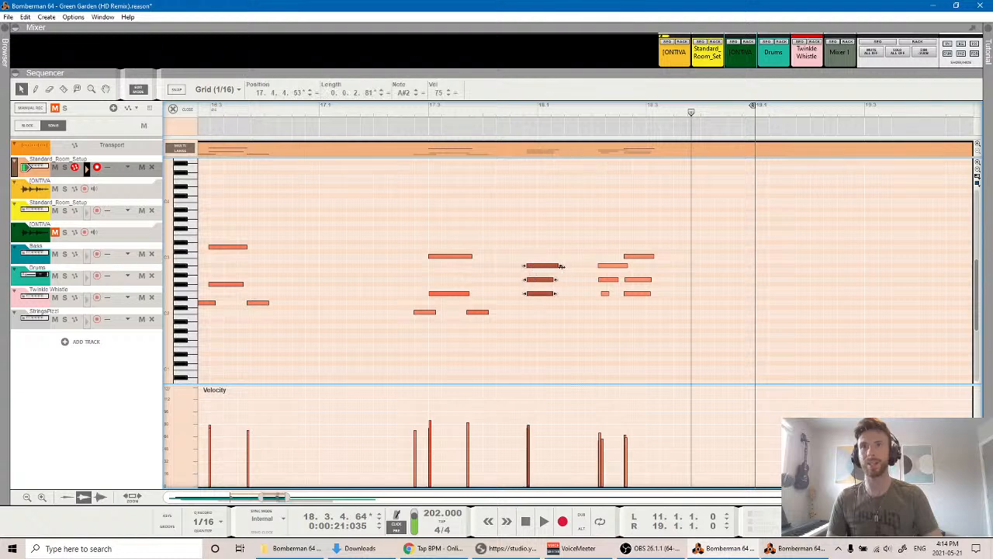
pyautogui.press('space')
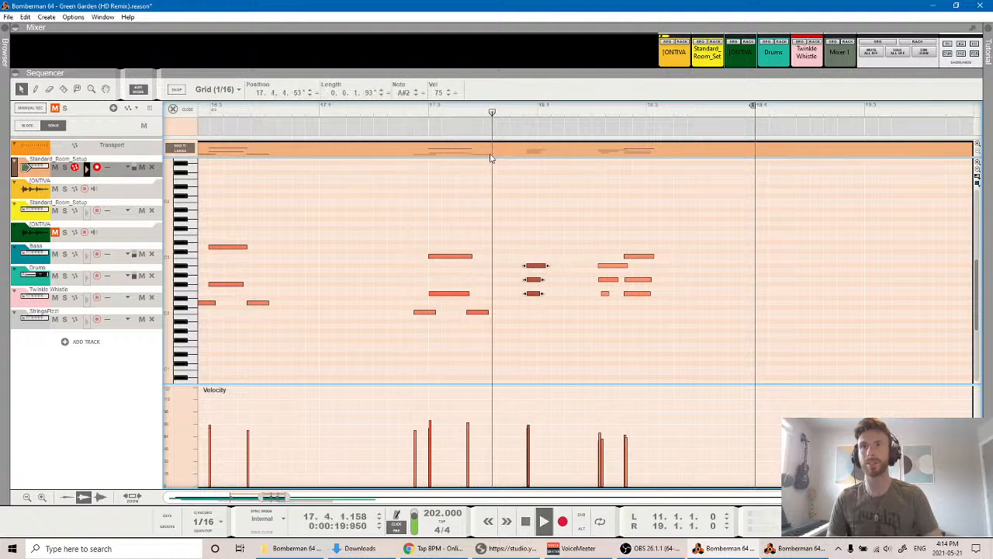
pyautogui.press('space')
# Move the last two chords of bar 18 earlier together, with their A#2 at 18.2.1.14, and play the passage.
pyautogui.moveTo(630, 321); pyautogui.dragTo(587, 231)
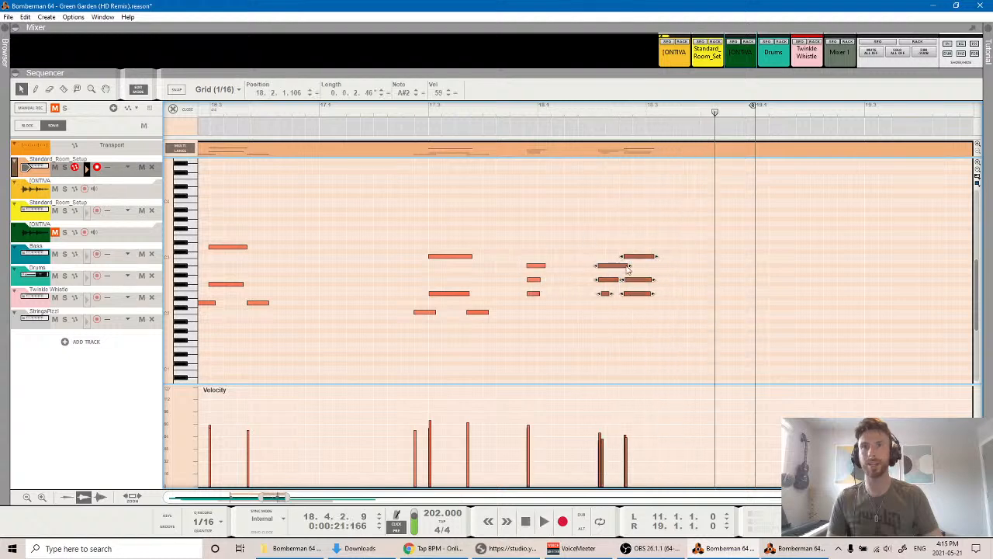
pyautogui.moveTo(633, 259); pyautogui.dragTo(629, 260)
pyautogui.press('space')
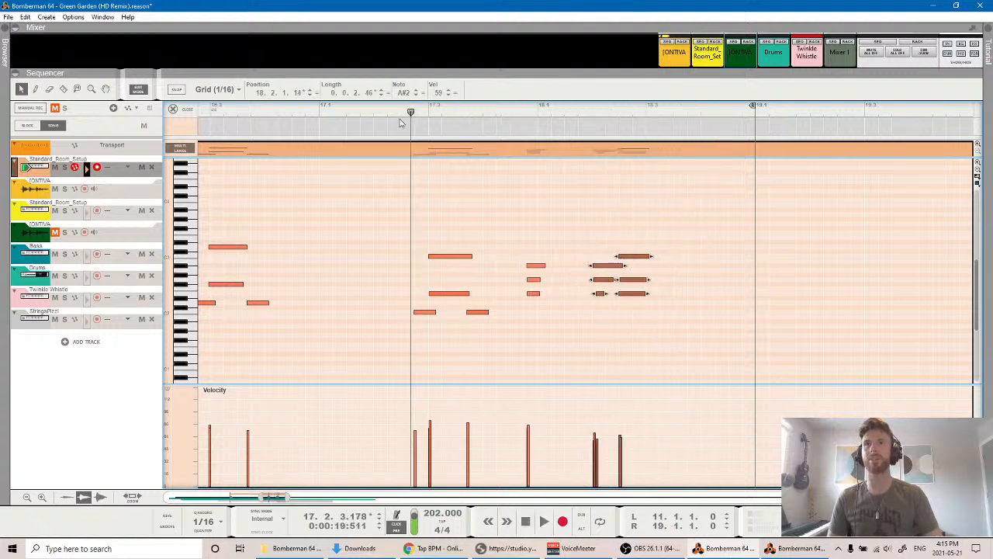
pyautogui.press('space')
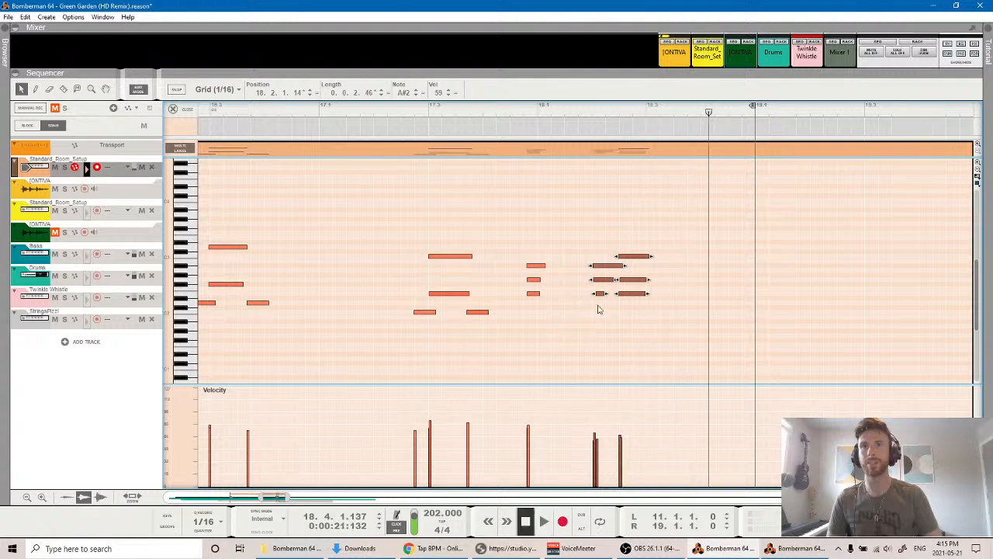
# Try moving bar 18's last two chords earlier, with their A#2 at 18.1.4.154, and play the passage.
pyautogui.moveTo(634, 296); pyautogui.dragTo(630, 299)
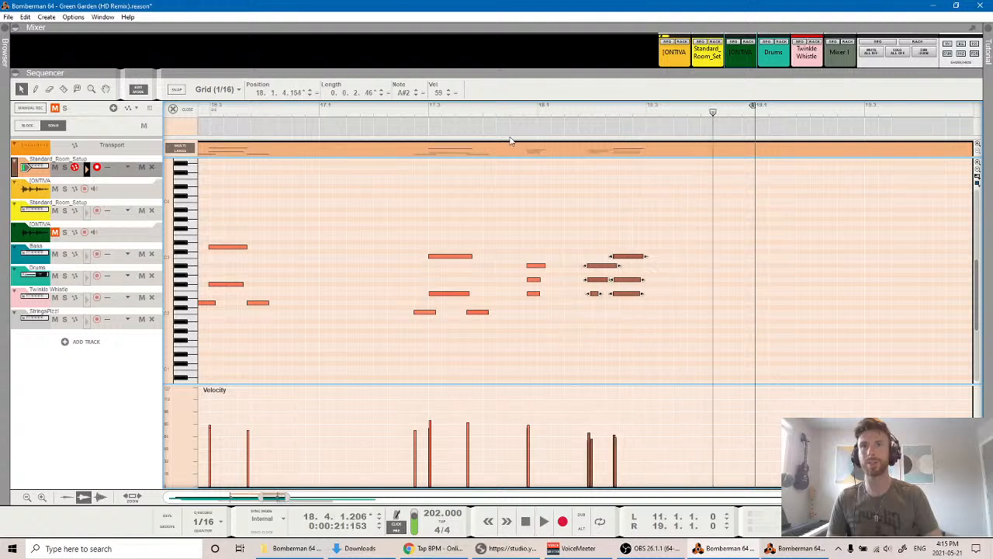
pyautogui.press('space')
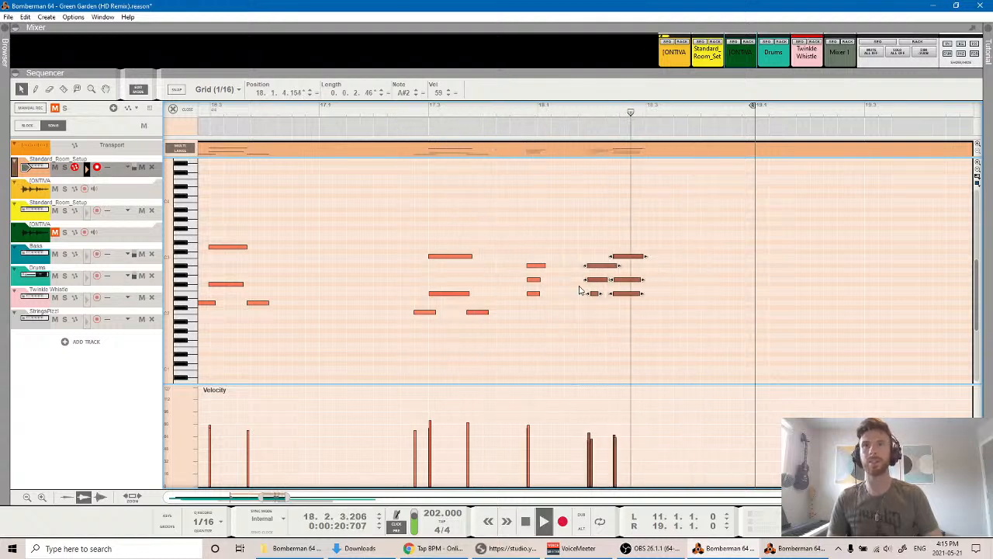
pyautogui.press('space')
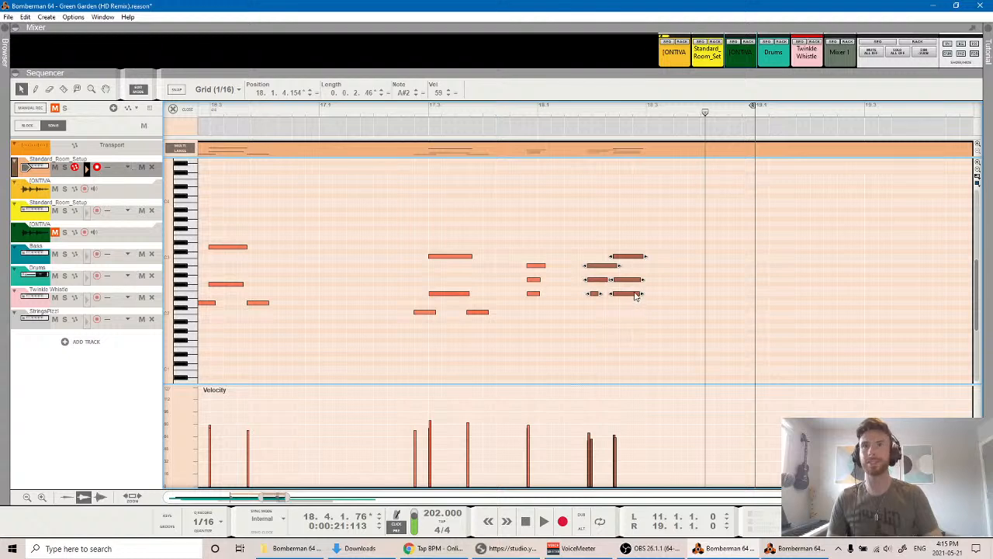
# Try the last two chords at 18.1.4.191, play them, and undo both recent moves of these chords.
pyautogui.moveTo(635, 296); pyautogui.dragTo(637, 296)
pyautogui.press('space')
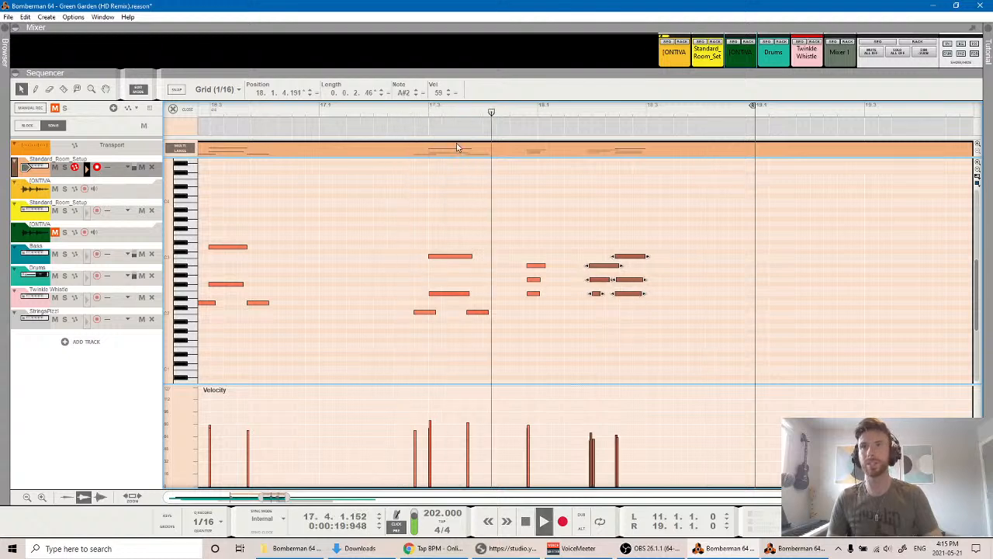
pyautogui.press('space')
pyautogui.moveTo(554, 315); pyautogui.dragTo(522, 261)
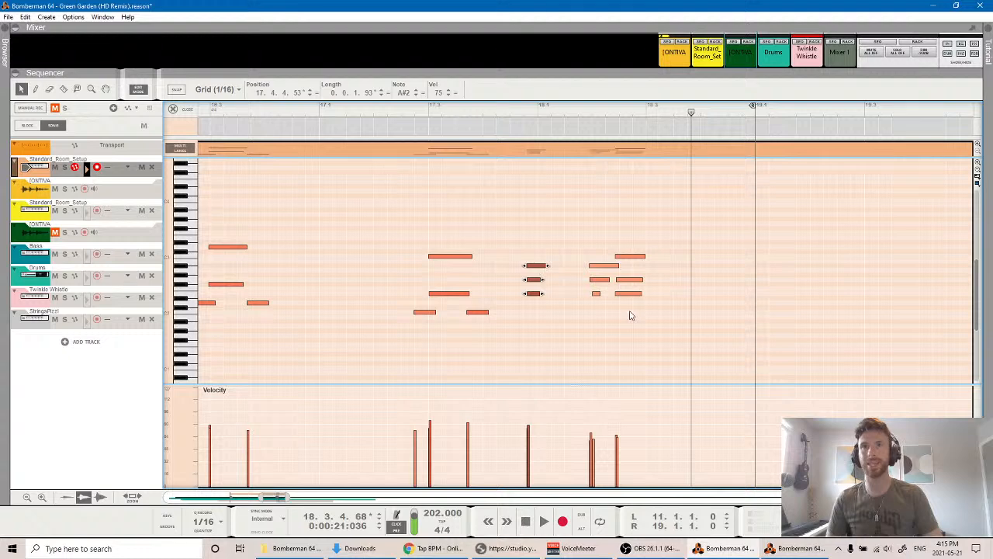
pyautogui.hotkey('ctrl', 'z')
pyautogui.hotkey('ctrl', 'y')
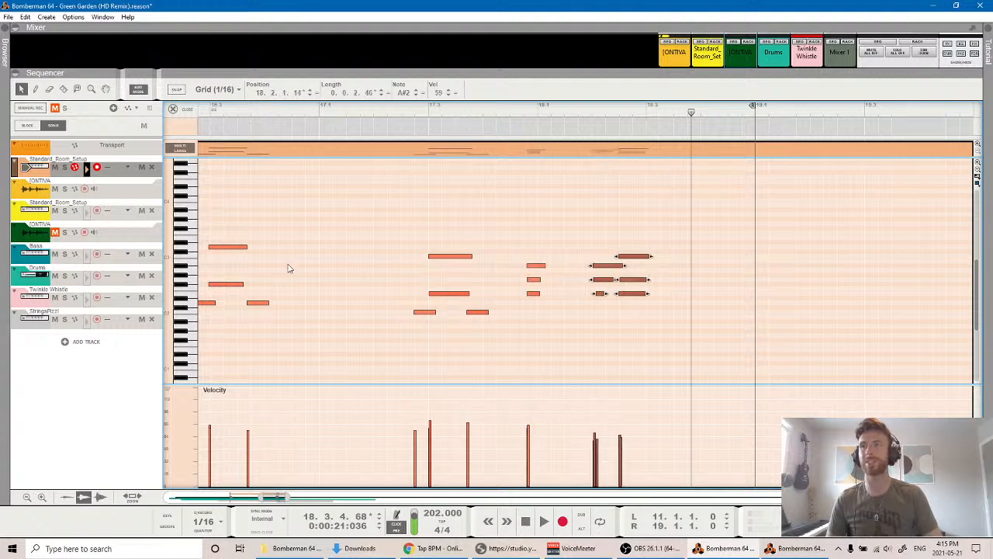
# Solo the green reference audio track, replay bars 17 and 18 to examine the chord timing, and turn its solo off.
pyautogui.click(65, 232)
pyautogui.click(428, 116)
pyautogui.press('space')
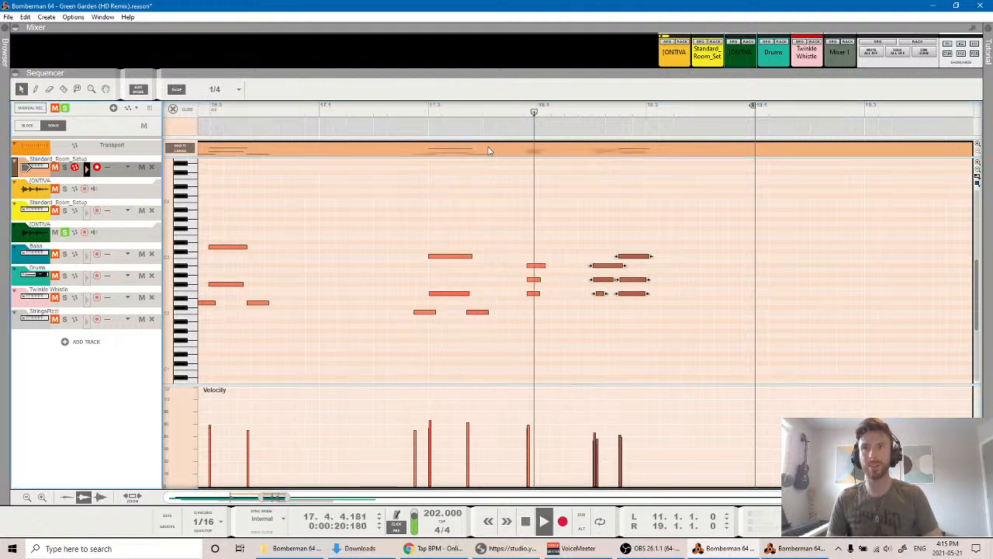
pyautogui.click(373, 116)
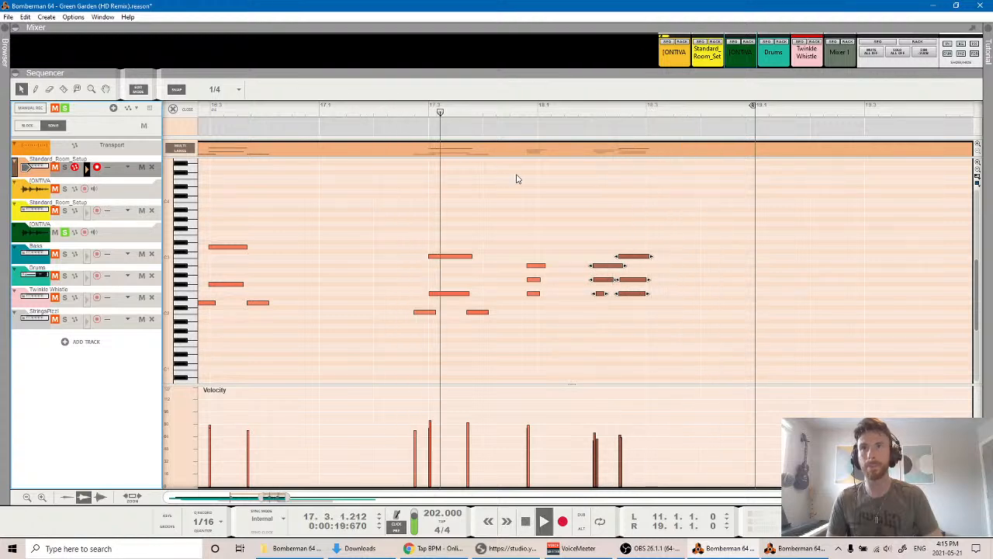
pyautogui.click(428, 116)
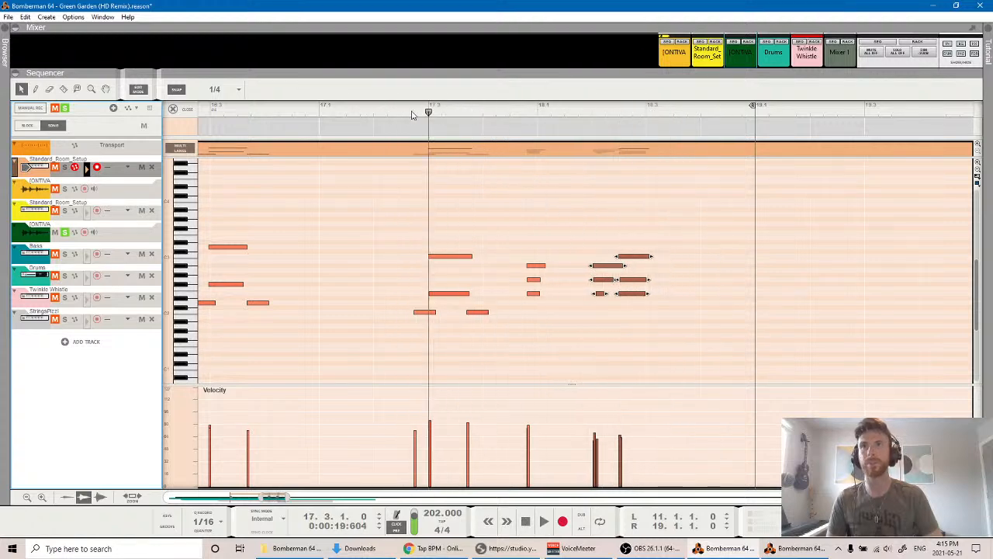
pyautogui.click(580, 303)
pyautogui.press('space')
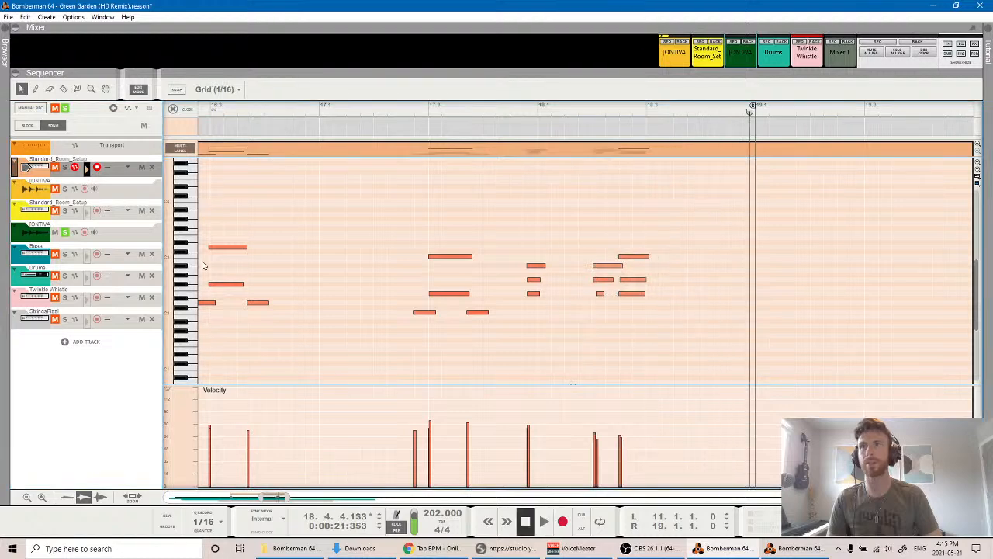
pyautogui.click(394, 111)
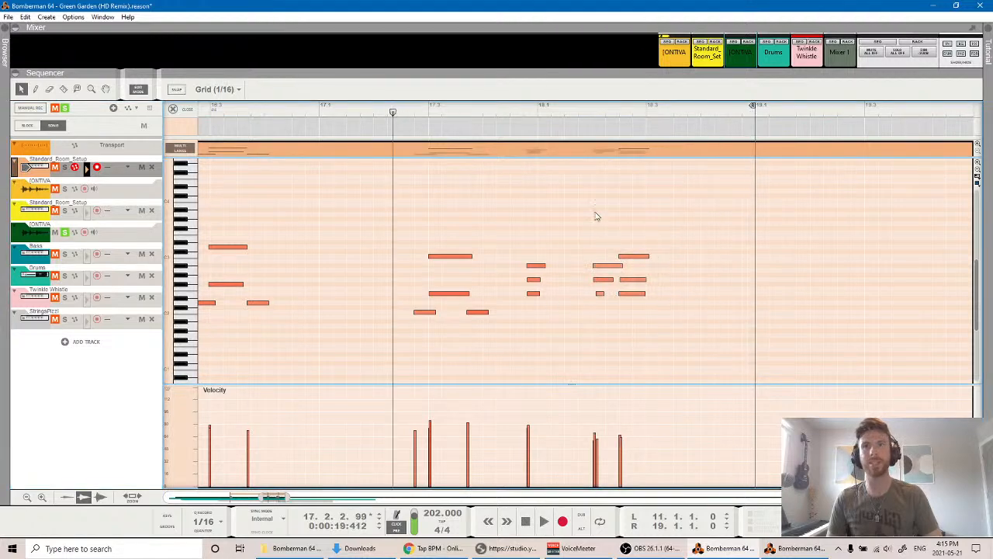
pyautogui.press('space')
pyautogui.press('space')
pyautogui.click(409, 112)
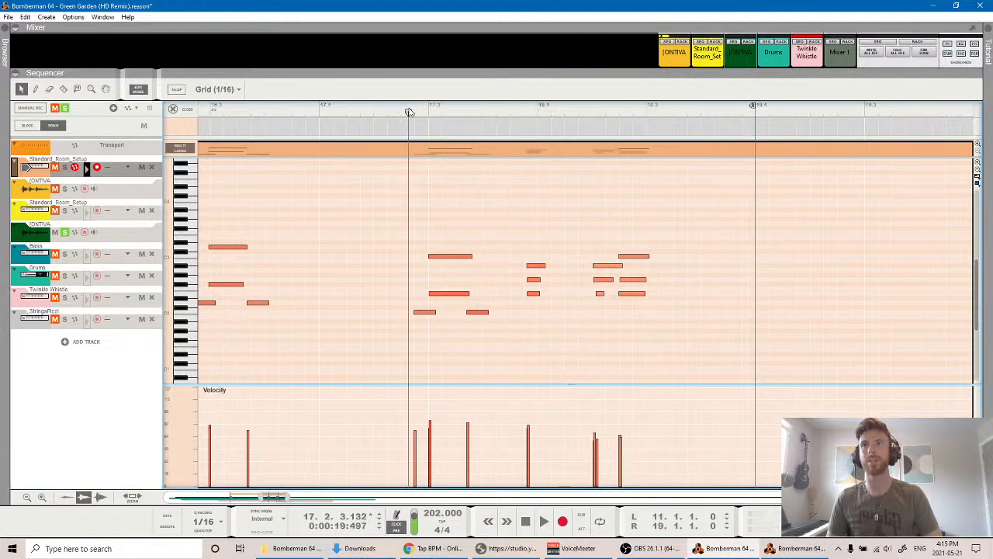
pyautogui.click(67, 235)
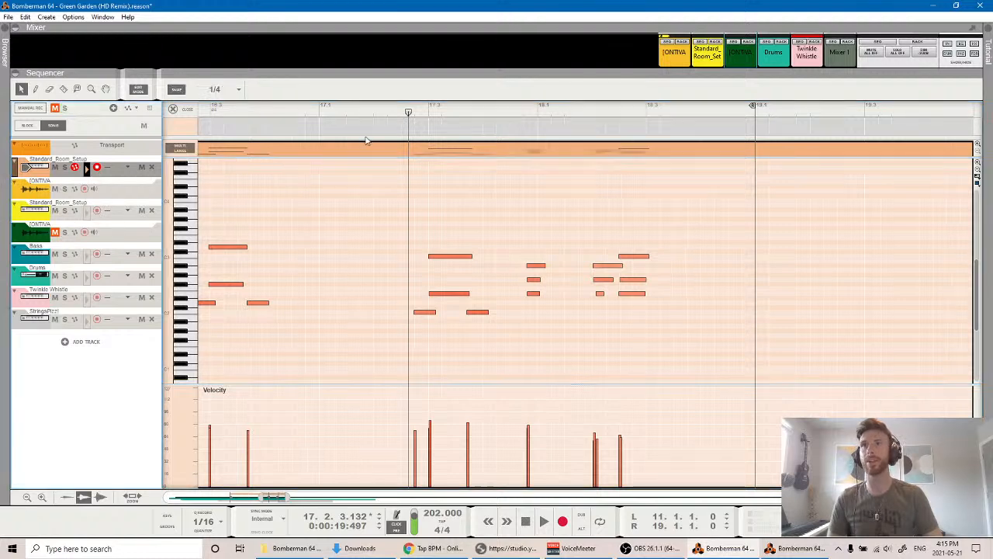
# Play the full mix from bar 17.2 through bar 18 twice to check the timing of the closing chords.
pyautogui.press('space')
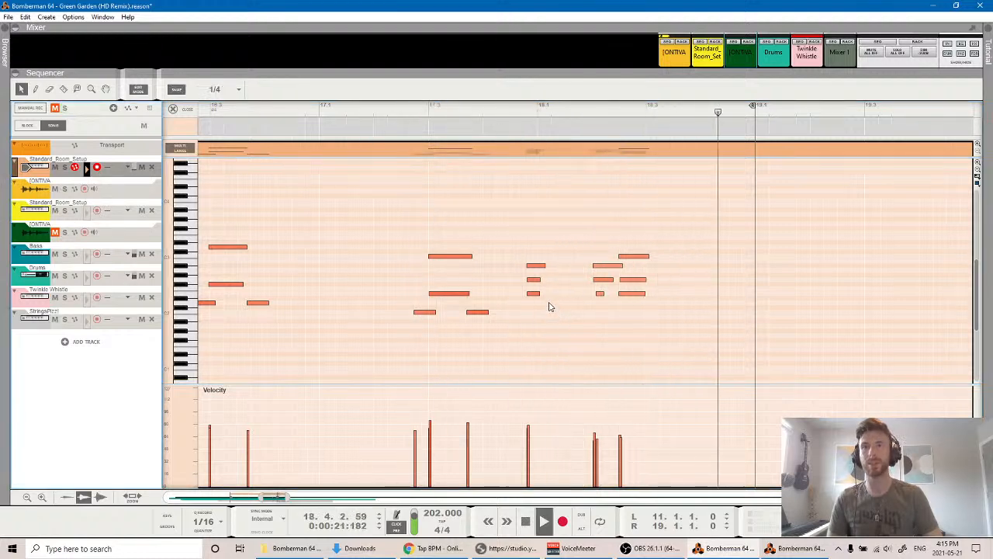
pyautogui.press('space')
pyautogui.scroll(-1, 550, 295)
pyautogui.click(398, 118)
pyautogui.press('space')
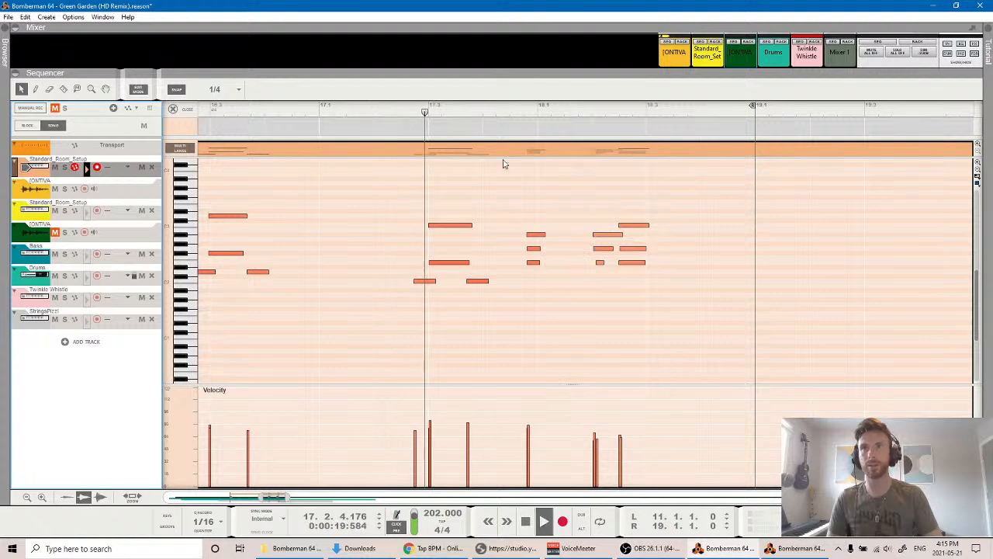
pyautogui.press('space')
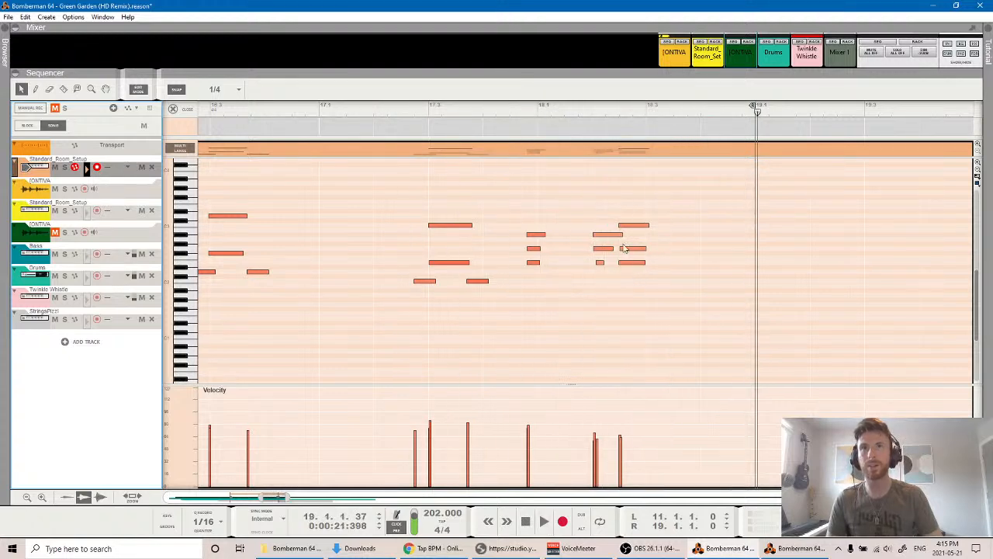
# Try moving the last three-note chord of bar 18 slightly later, with C3 at 18.2.3.27, and play the passage.
pyautogui.moveTo(588, 221); pyautogui.dragTo(638, 231)
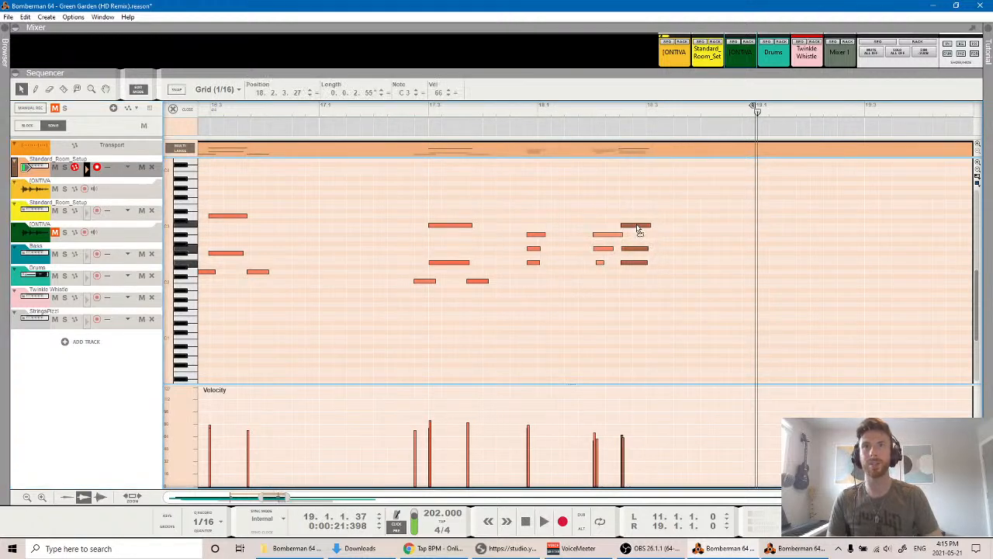
pyautogui.click(555, 111)
pyautogui.press('space')
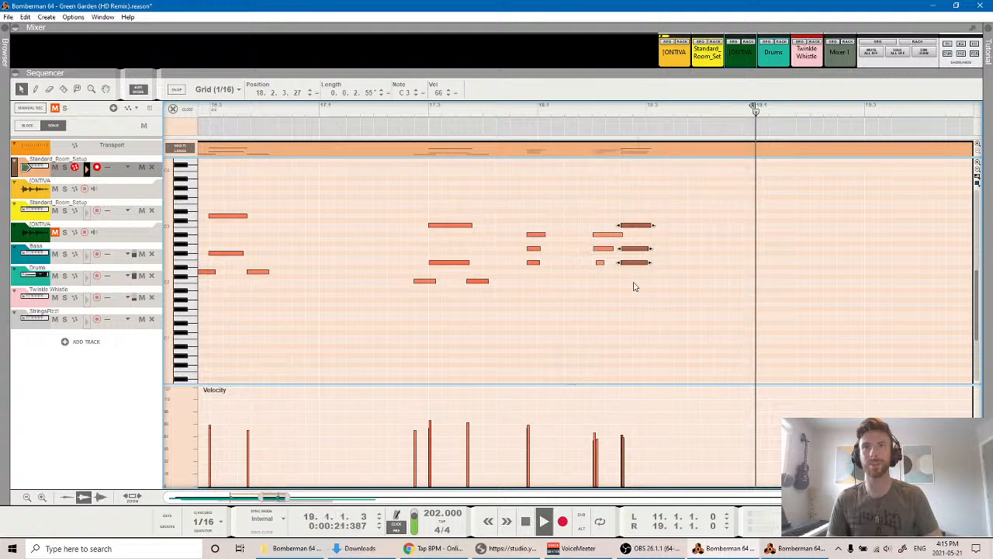
pyautogui.press('space')
pyautogui.click(368, 111)
pyautogui.press('space')
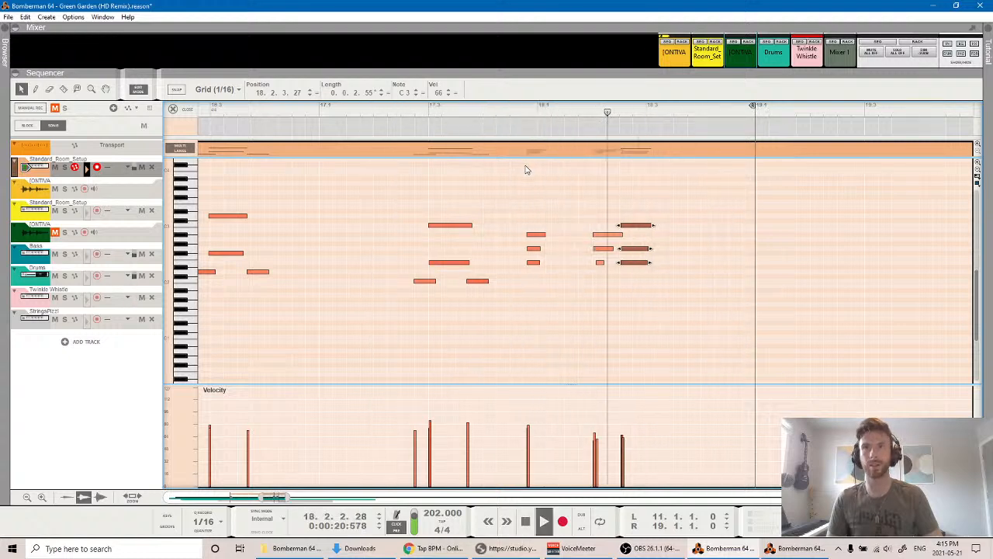
pyautogui.press('space')
# Move bar 18's last chord later, with C3 at 18.2.3.72, and play the passage from bar 17.2.
pyautogui.moveTo(635, 279); pyautogui.dragTo(636, 225)
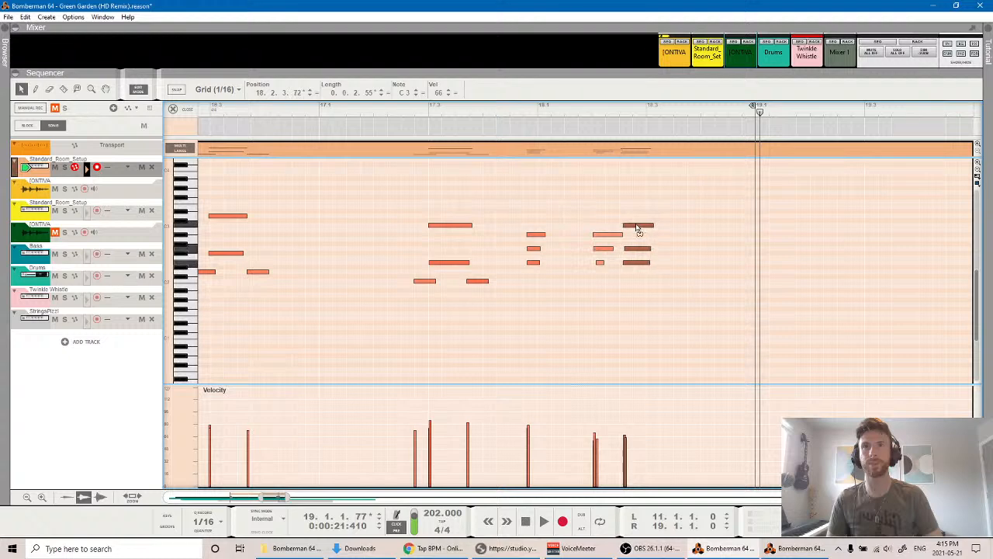
pyautogui.click(549, 112)
pyautogui.press('space')
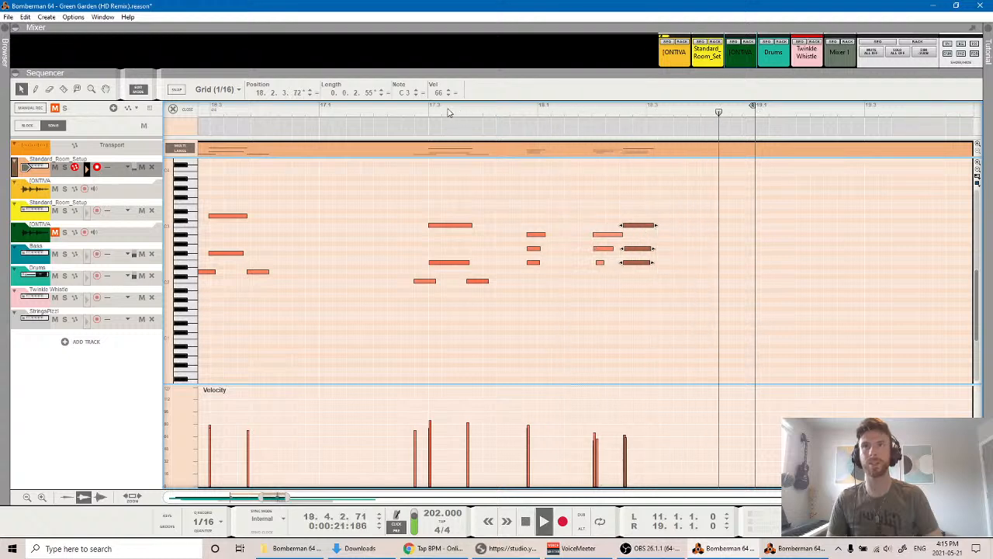
pyautogui.press('space')
pyautogui.click(398, 112)
pyautogui.press('space')
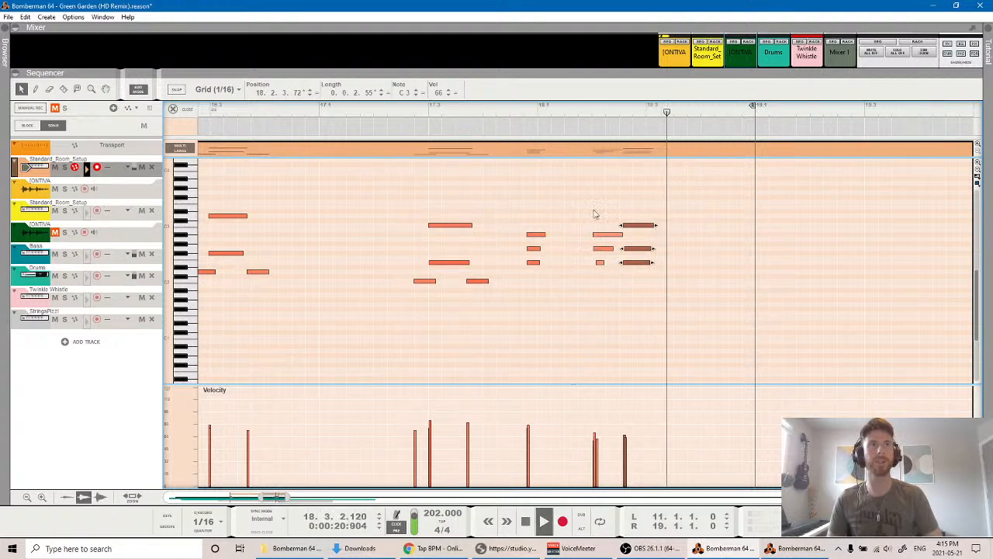
# Move the short three-note chord just before bar 18 earlier, with A#2 at 17.4.3.229, and play from bar 17.2.
pyautogui.click(565, 288)
pyautogui.moveTo(527, 223); pyautogui.dragTo(528, 223)
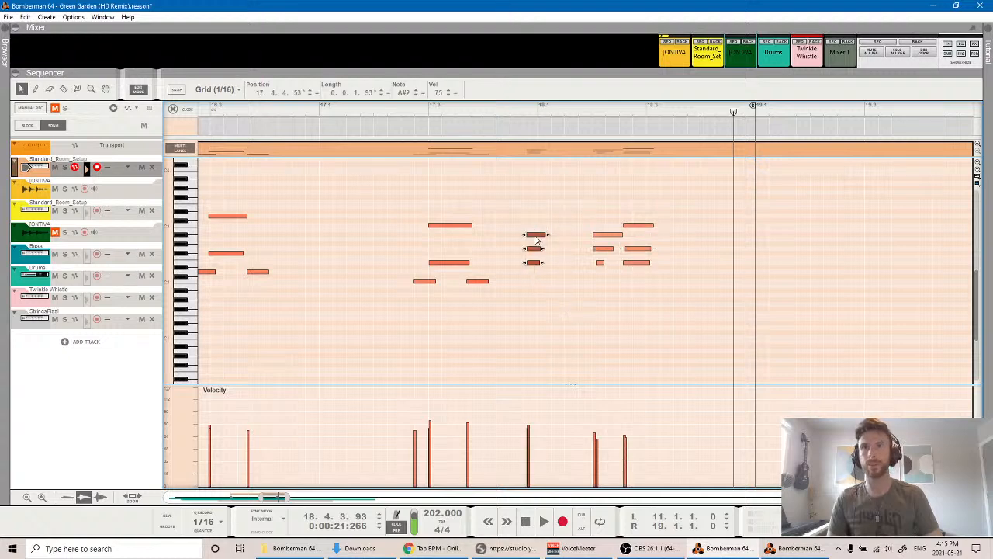
pyautogui.moveTo(532, 239); pyautogui.dragTo(532, 239)
pyautogui.click(403, 110)
pyautogui.press('space')
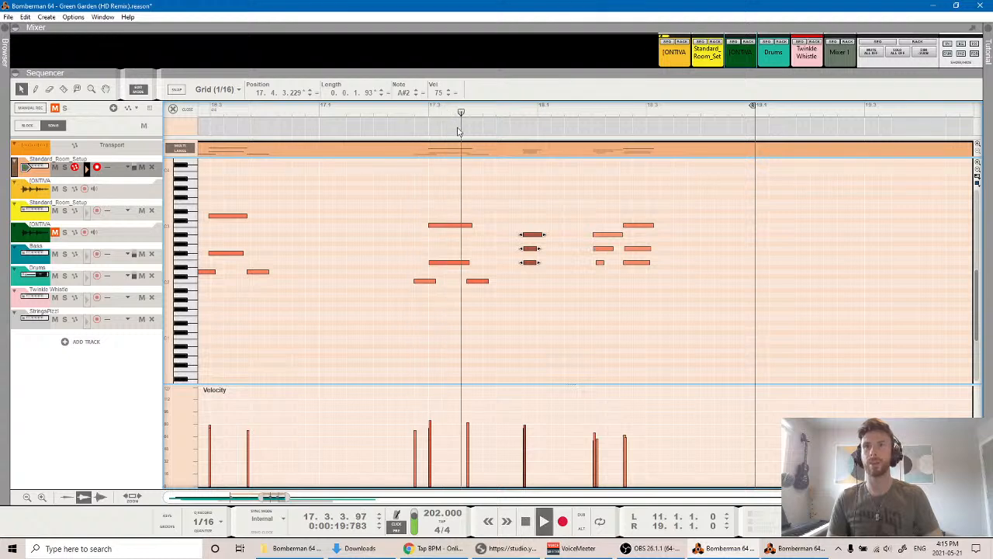
# Play the closing chords from before bar 17.3, and check the whole keyboard clip in the mix from bar 11.
pyautogui.click(397, 110)
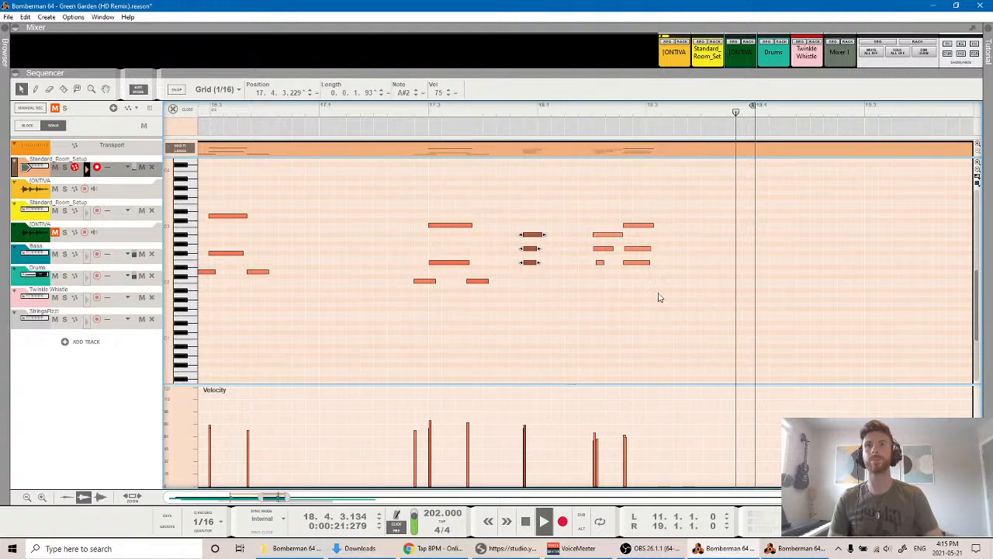
pyautogui.hscroll(-6, 498, 286)
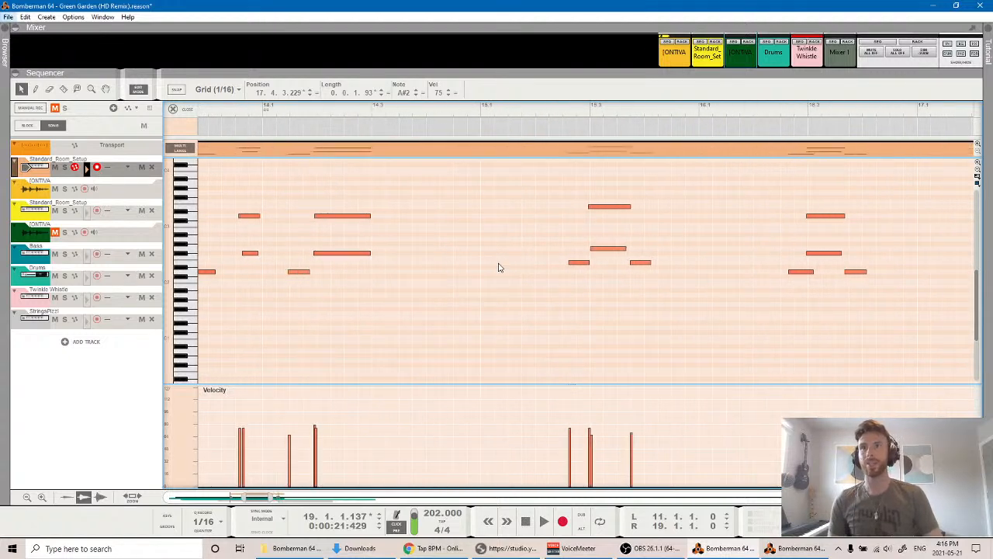
pyautogui.click(498, 268)
pyautogui.scroll(-5, 499, 268)
pyautogui.moveTo(312, 106); pyautogui.dragTo(310, 106)
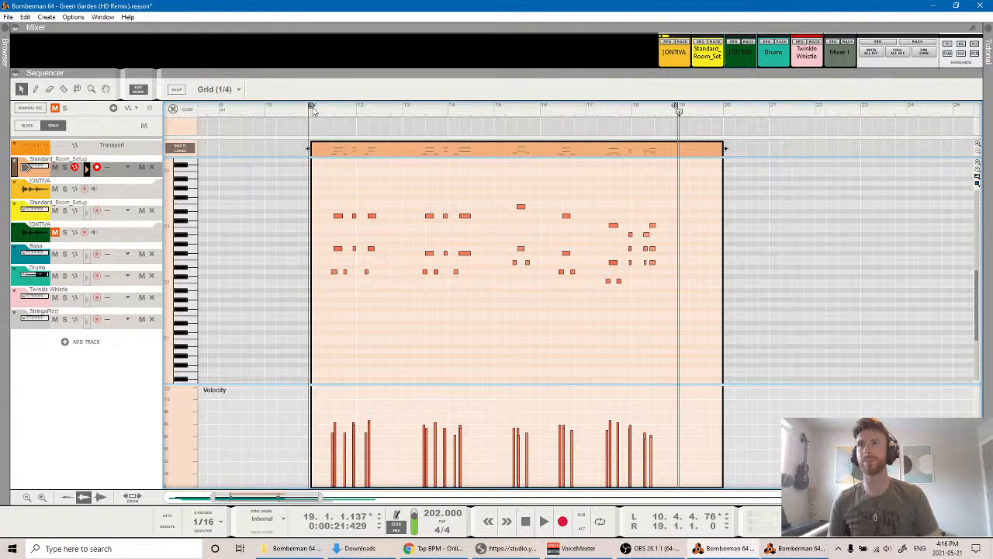
pyautogui.press('space')
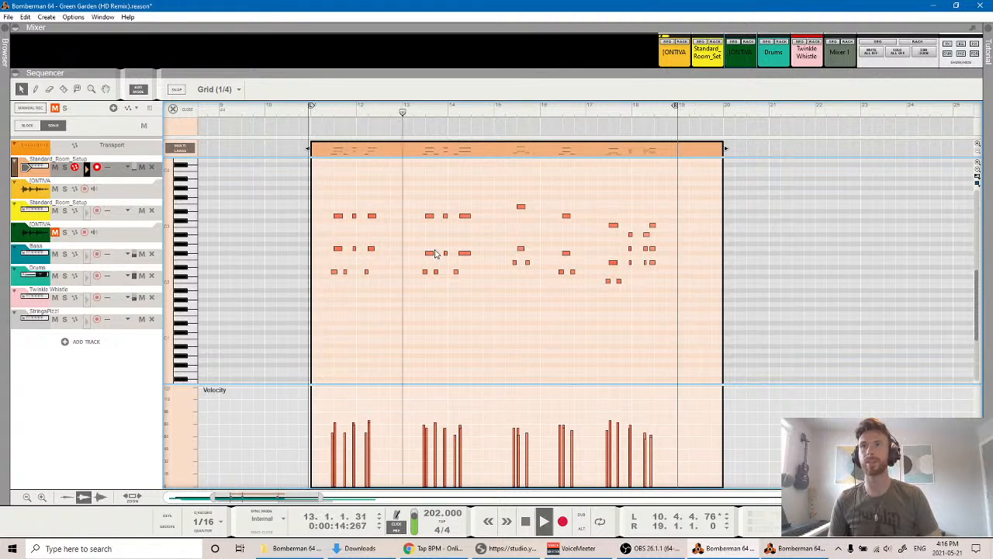
# Open the Bass track's clip that starts at bar 11 and play it repeatedly from just before bar 11.
pyautogui.hotkey('ctrl', 'e')
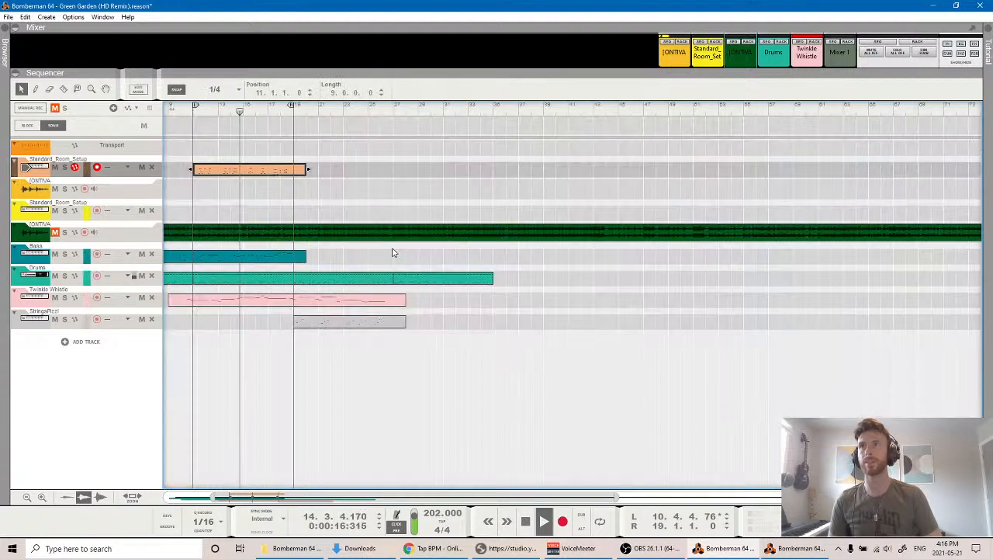
pyautogui.doubleClick(230, 261)
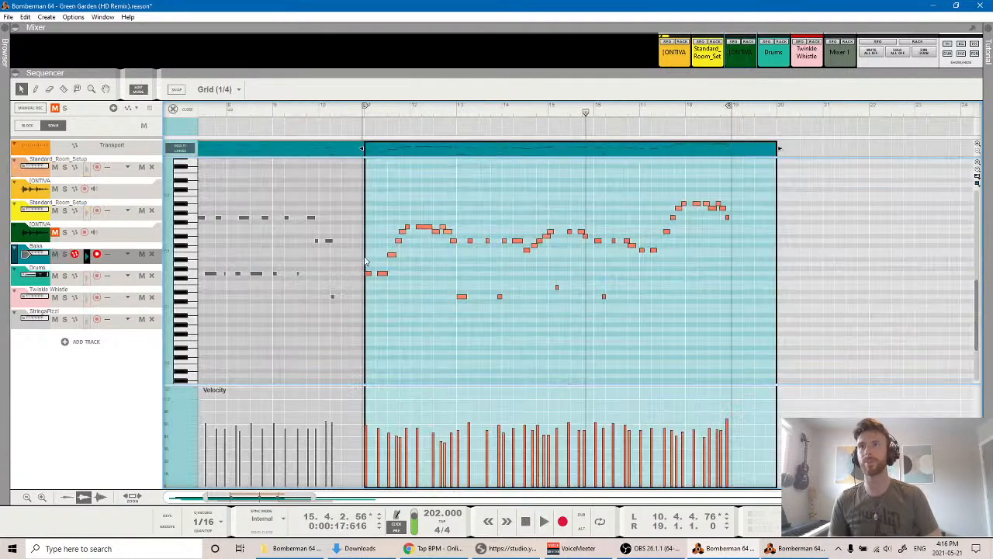
pyautogui.click(356, 119)
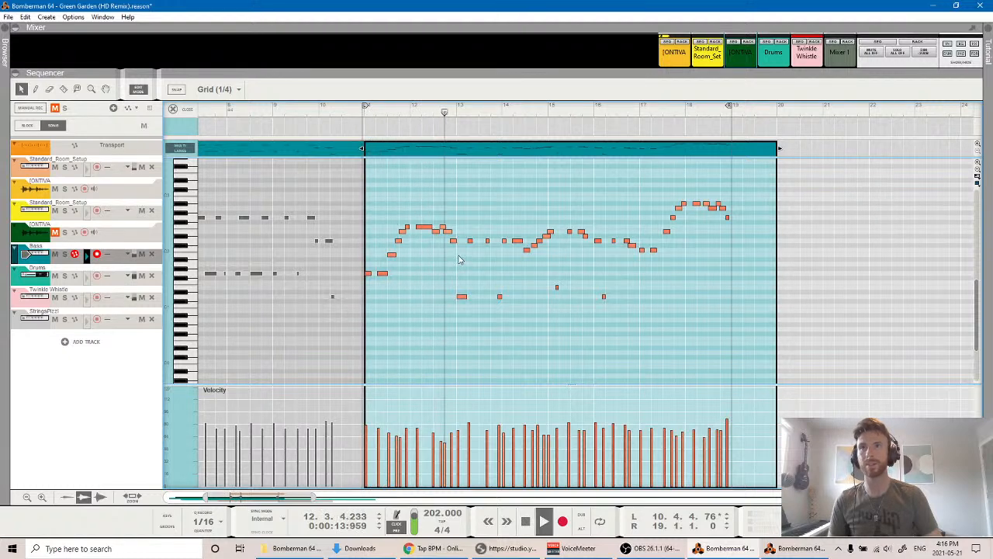
pyautogui.click(353, 114)
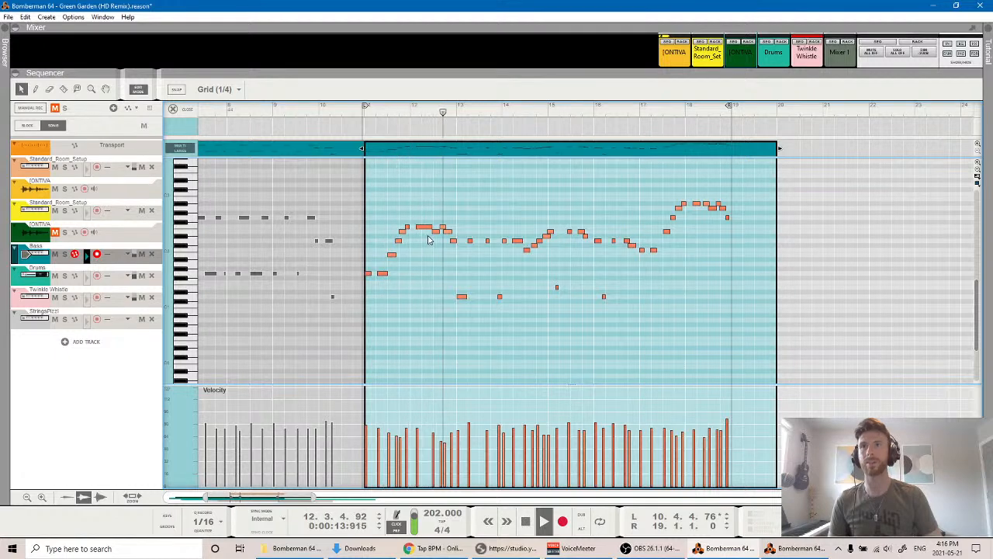
# Move the D2 bass note just before bar 13 slightly later, to 12.4.3.57, and play the passage from before 12.3.
pyautogui.scroll(3, 455, 243)
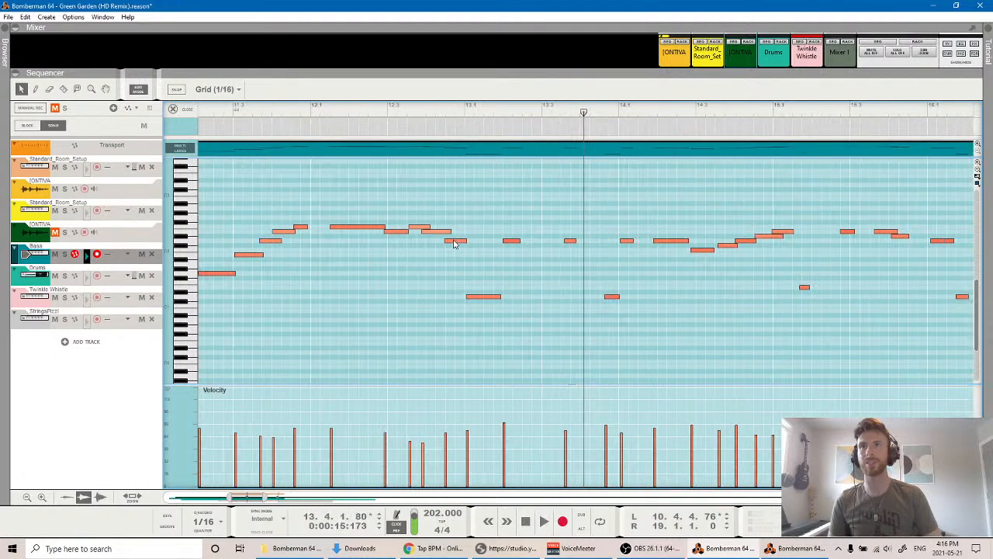
pyautogui.click(373, 109)
pyautogui.press('space')
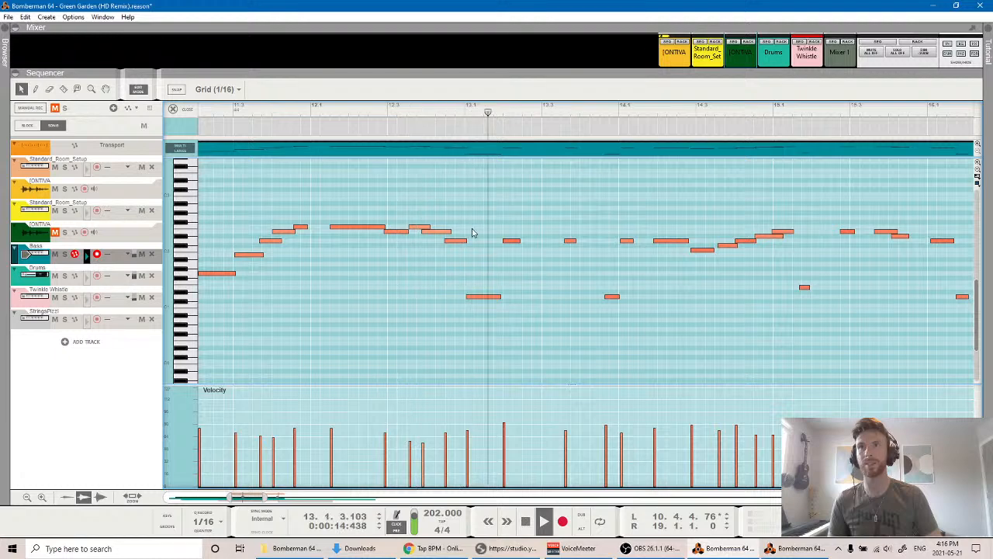
pyautogui.press('space')
pyautogui.moveTo(461, 245); pyautogui.dragTo(464, 249)
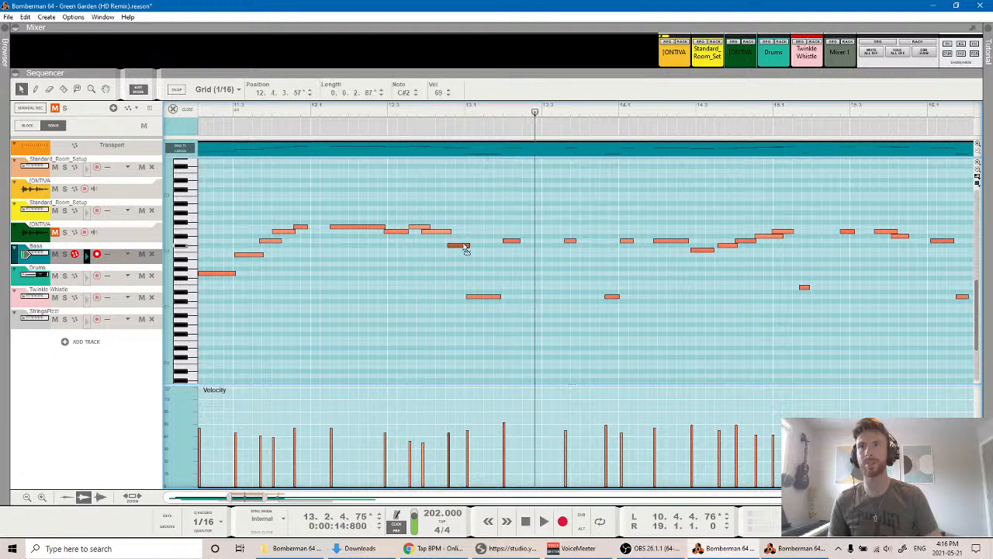
pyautogui.click(377, 110)
pyautogui.press('space')
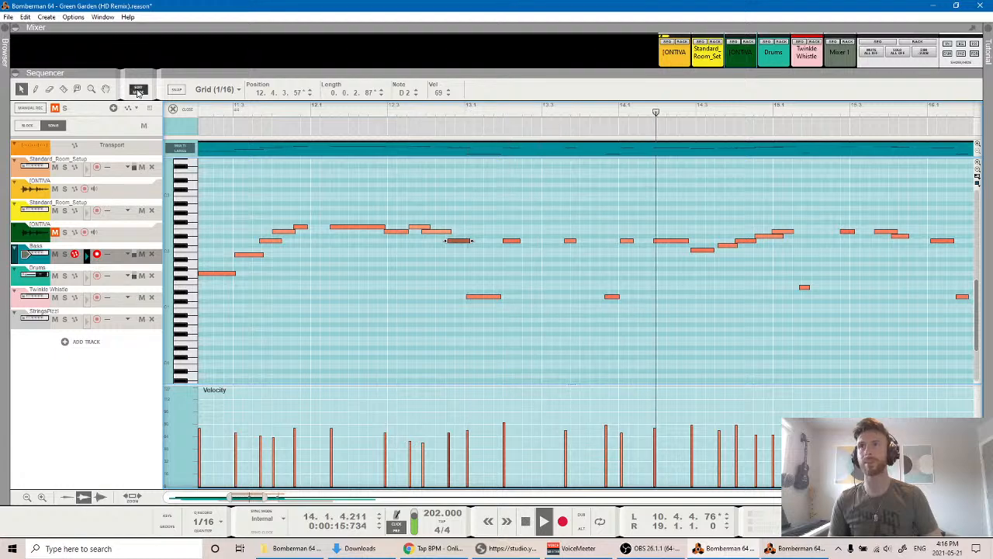
# Move the D#2 bass note just before bar 15 slightly later, to 14.4.3.121, and play the passage from just before 14.3.
pyautogui.hotkey('ctrl', 'e')
pyautogui.doubleClick(225, 257)
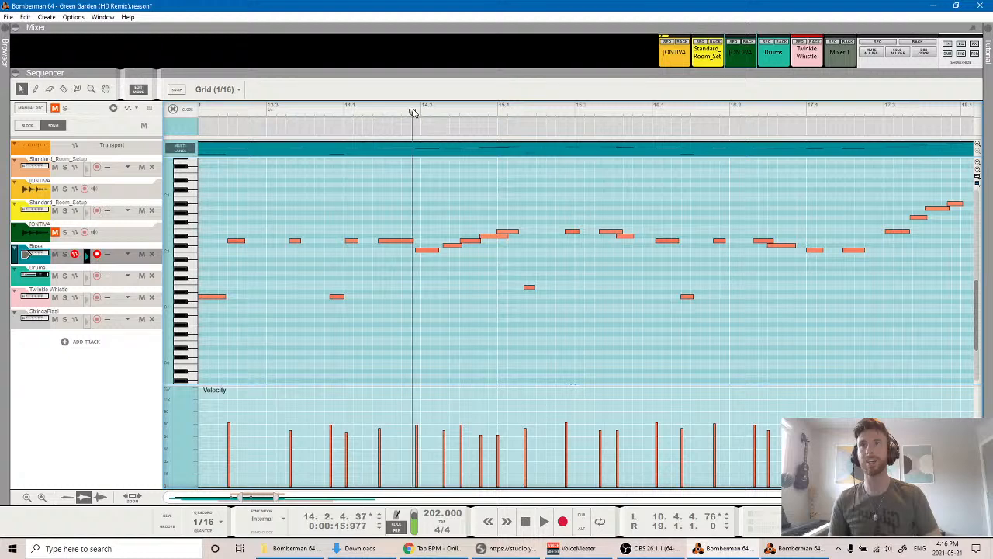
pyautogui.press('space')
pyautogui.press('space')
pyautogui.moveTo(503, 239); pyautogui.dragTo(505, 243)
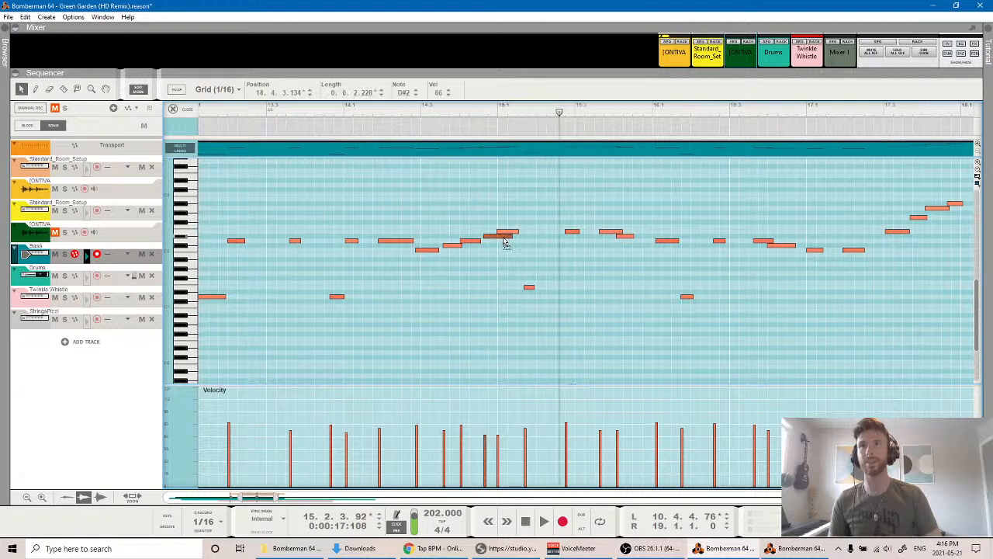
pyautogui.click(411, 116)
pyautogui.press('space')
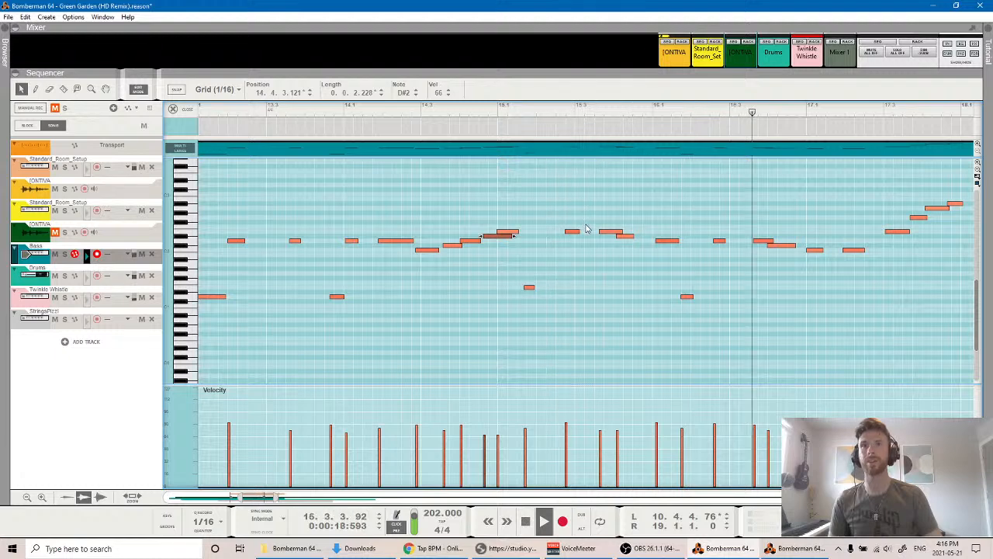
# Return to the full arrangement and play the mix from about bar 10.3 through bar 19.
pyautogui.click(140, 90)
pyautogui.press('space')
pyautogui.scroll(2, 337, 226)
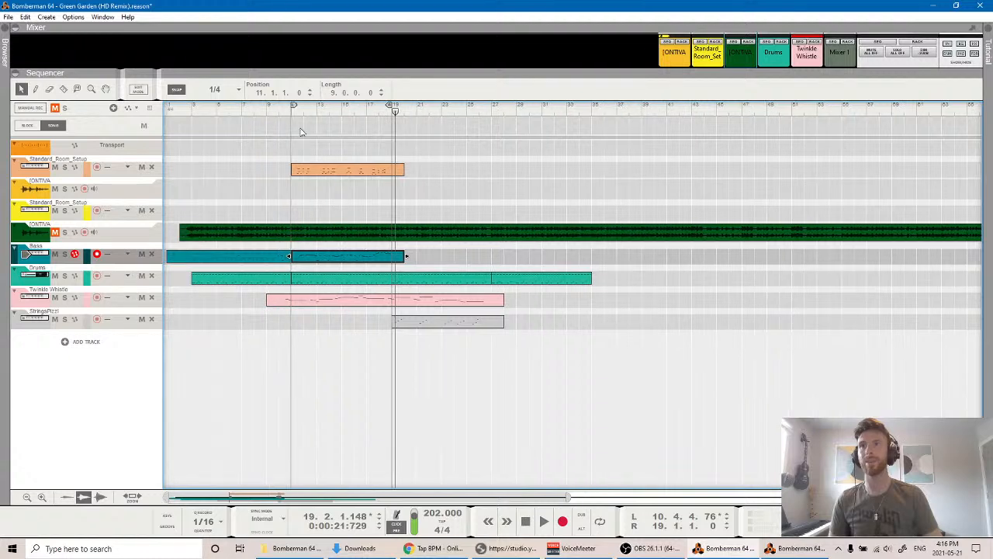
pyautogui.click(284, 109)
pyautogui.press('space')
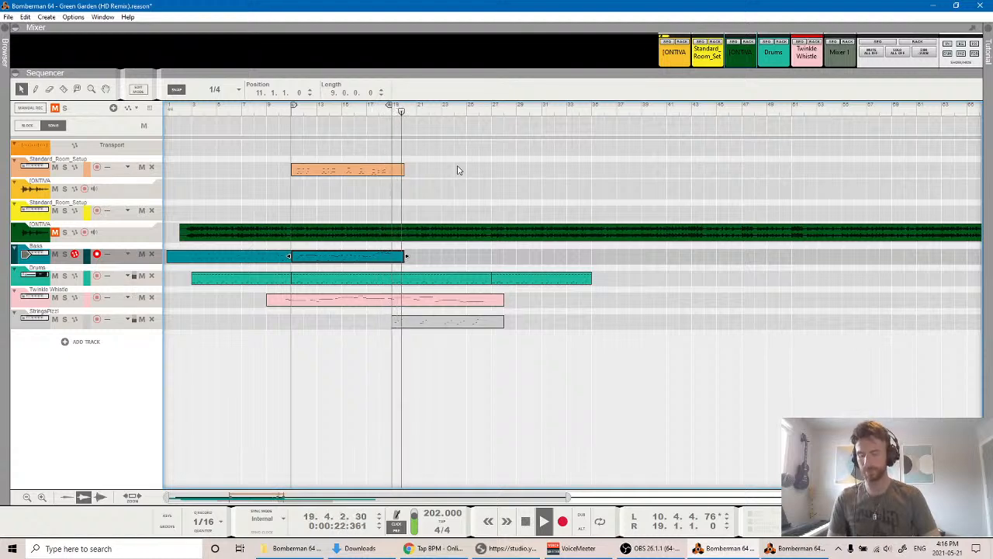
pyautogui.press('space')
# Solo the dark green reference audio track and play it twice from bar 10.3 through bar 18.
pyautogui.click(65, 233)
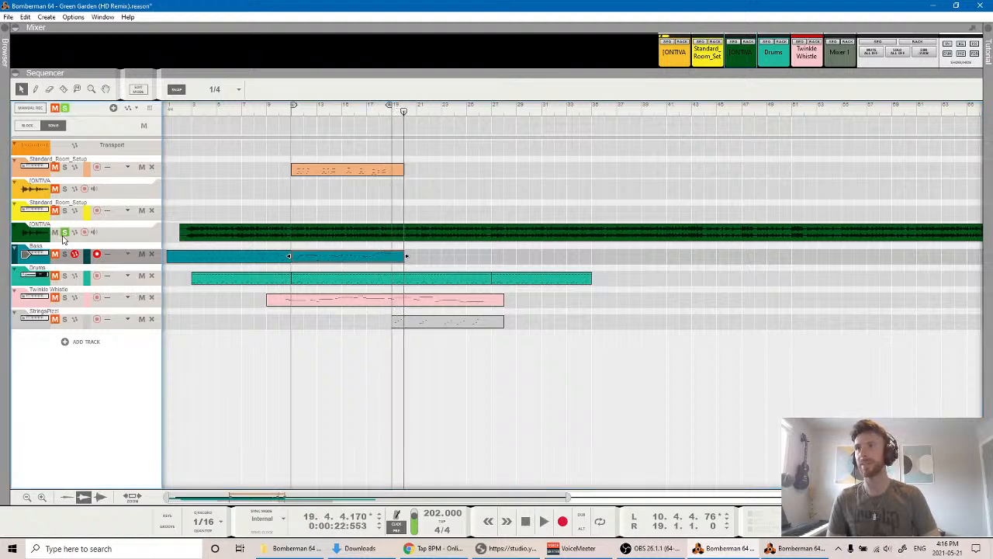
pyautogui.click(286, 112)
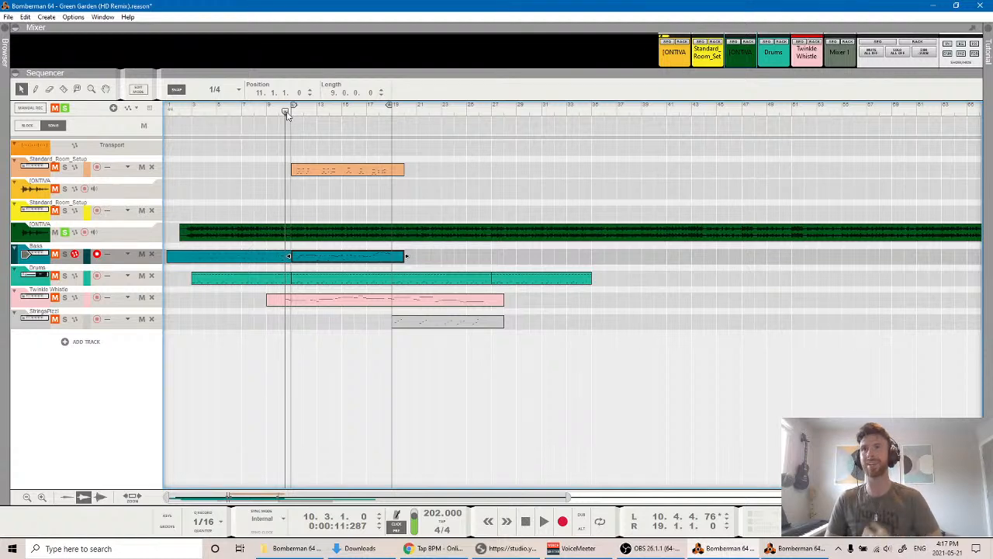
pyautogui.press('space')
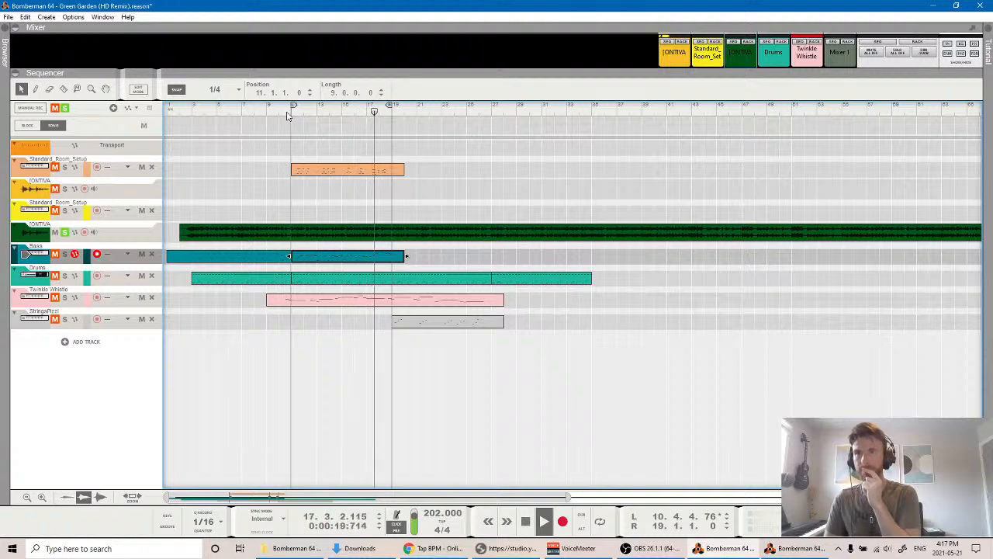
pyautogui.press('space')
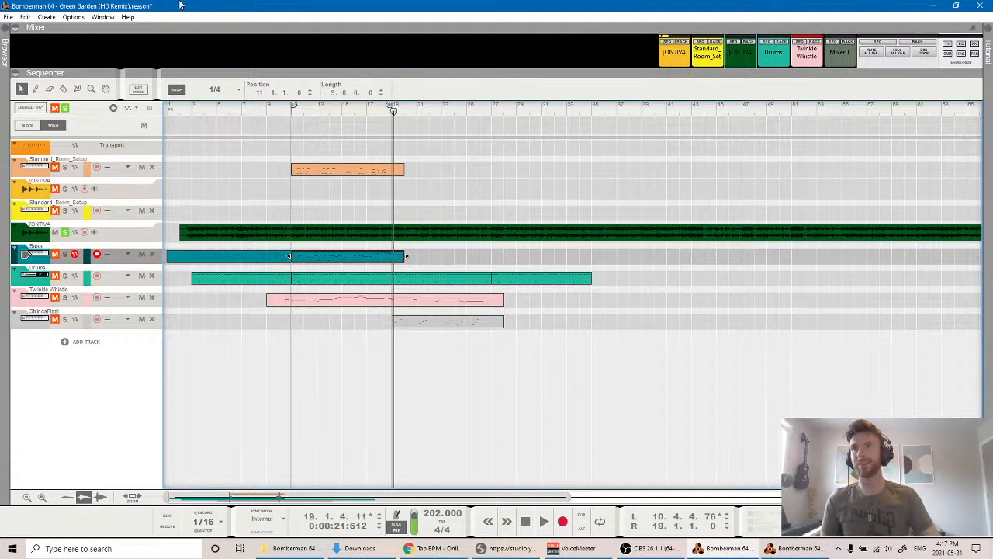
pyautogui.click(275, 112)
pyautogui.click(285, 112)
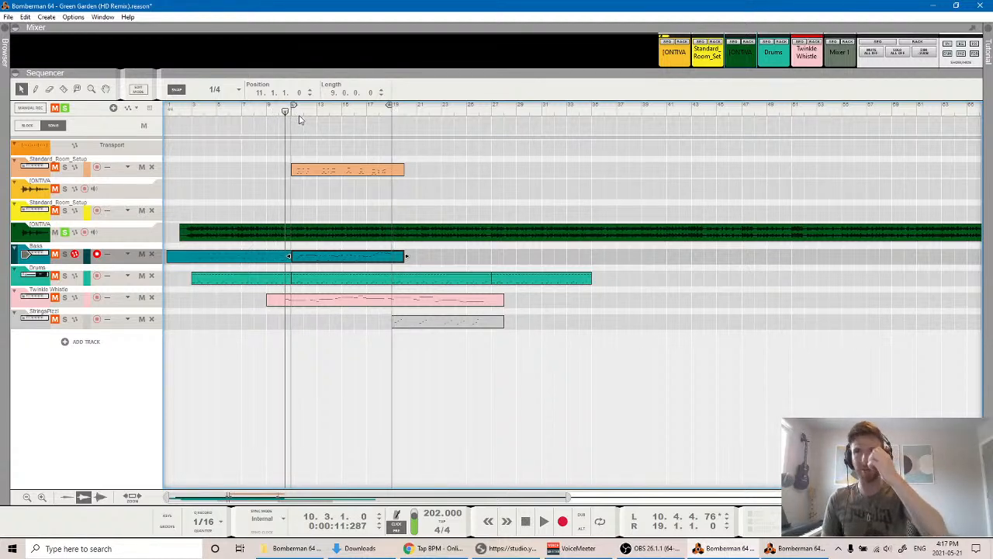
pyautogui.press('space')
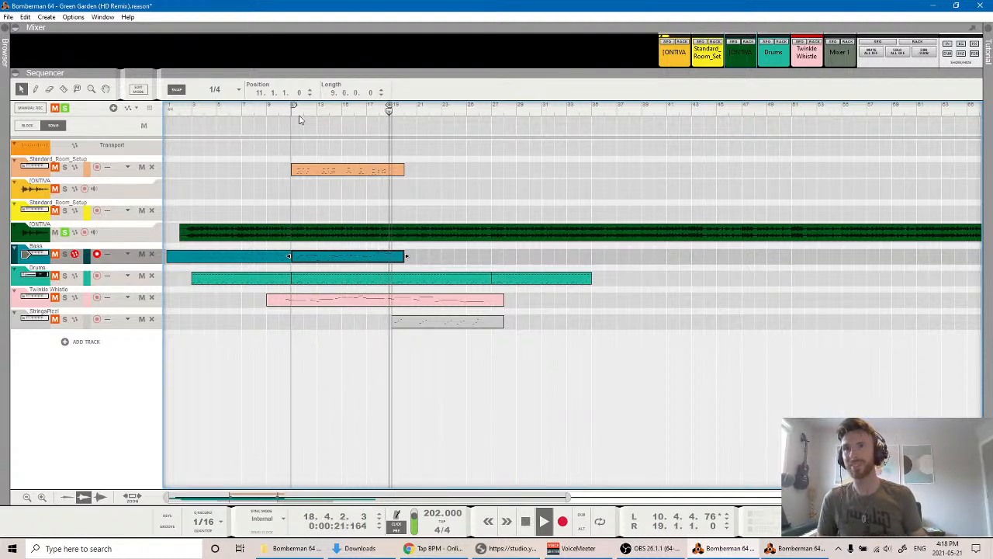
pyautogui.press('space')
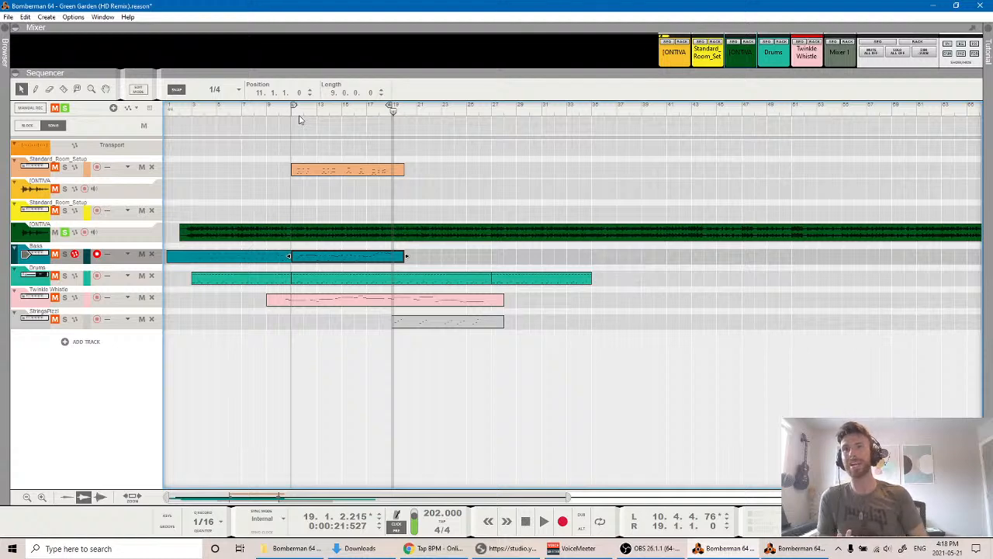
pyautogui.click(407, 305)
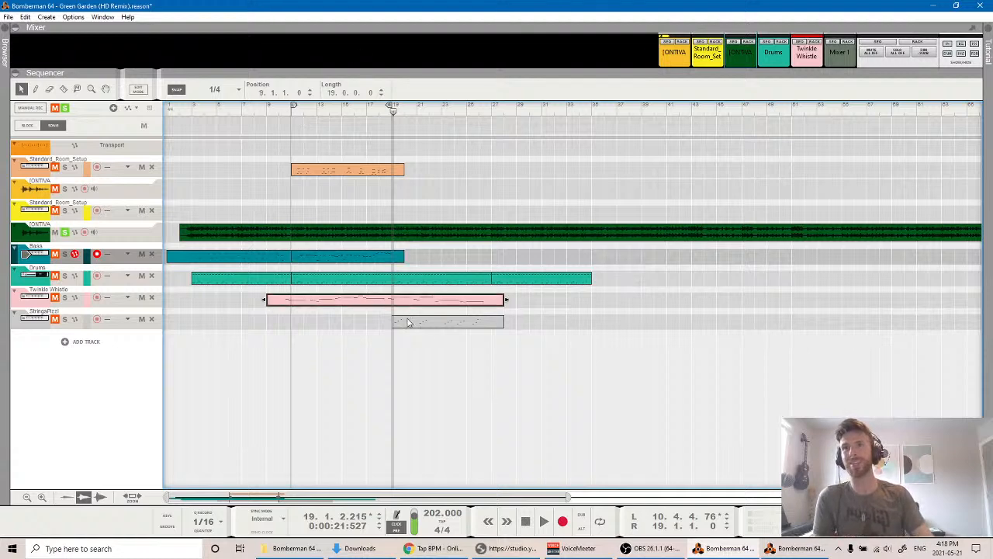
pyautogui.click(410, 322)
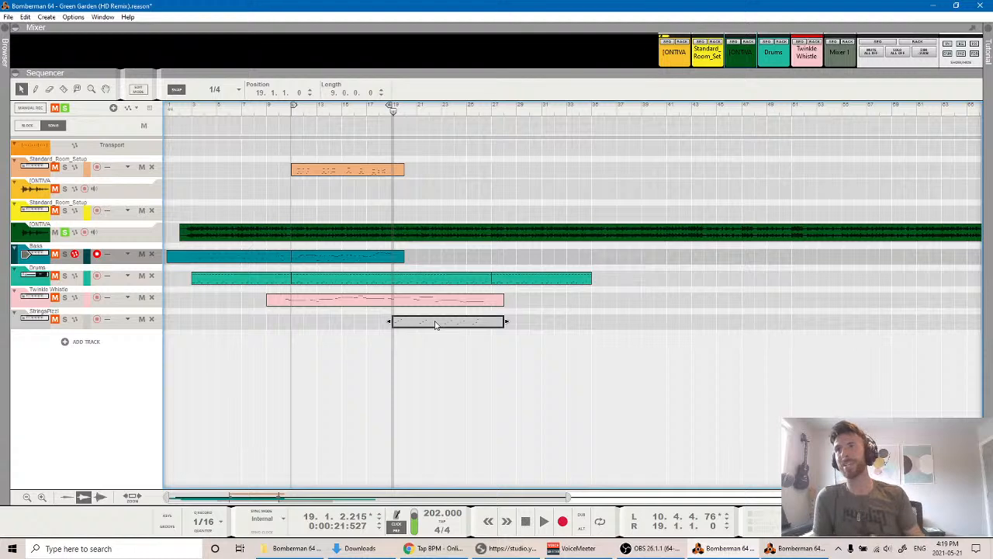
pyautogui.click(332, 169)
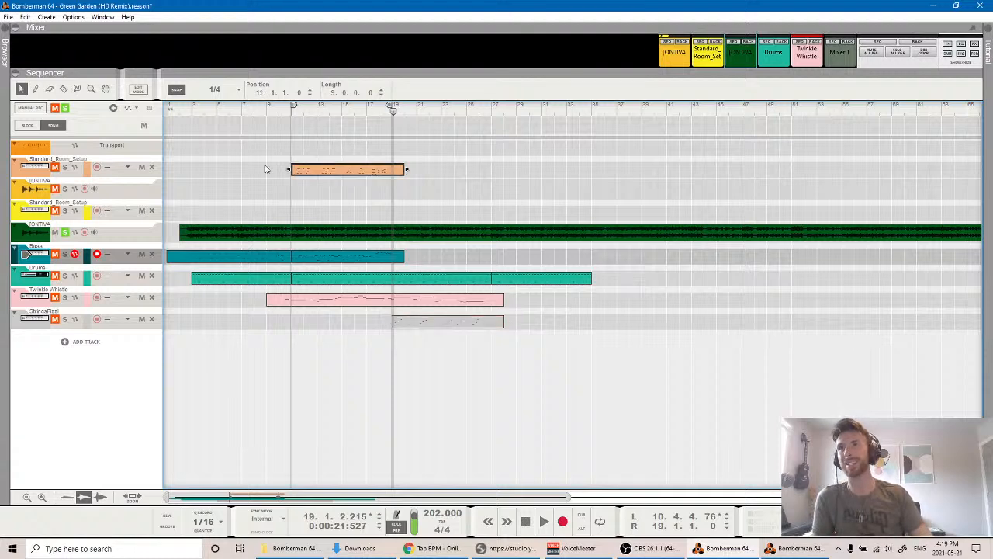
# Rename the orange Standard_Room_Setup keyboard track as Rhodes.
pyautogui.doubleClick(68, 161)
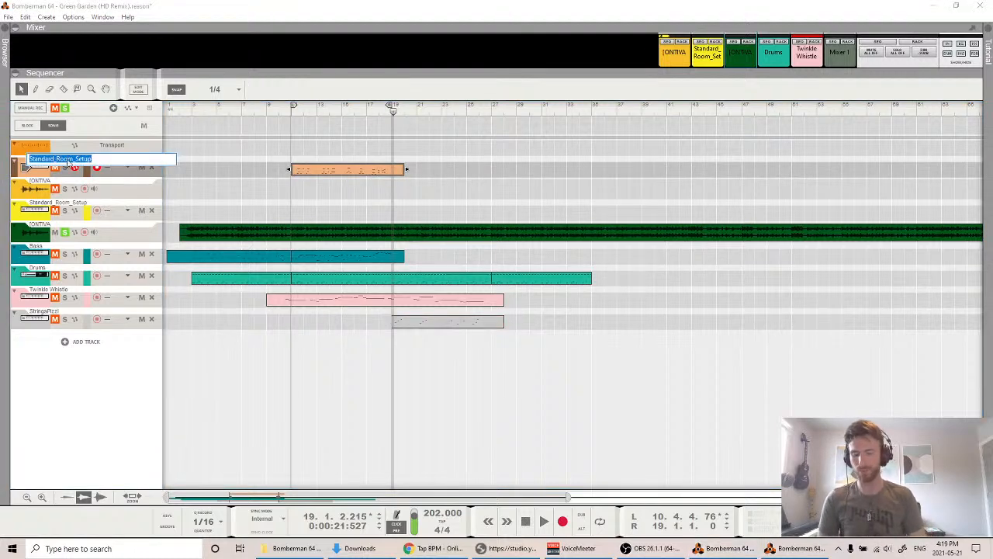
pyautogui.write('rHODES')
pyautogui.press('BackSpace')
pyautogui.press('BackSpace')
pyautogui.press('BackSpace')
pyautogui.press('BackSpace')
pyautogui.press('BackSpace')
pyautogui.press('BackSpace')
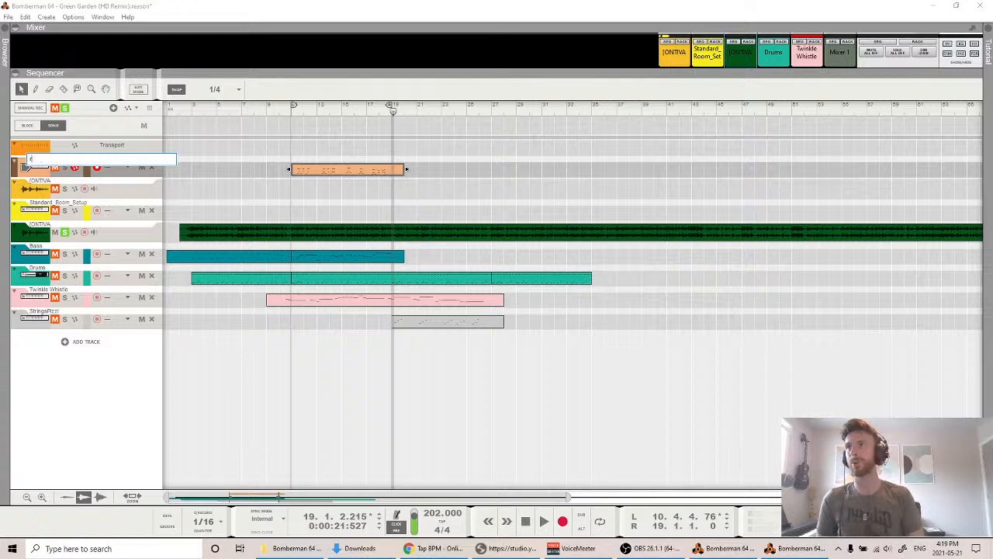
pyautogui.write('Rhodes')
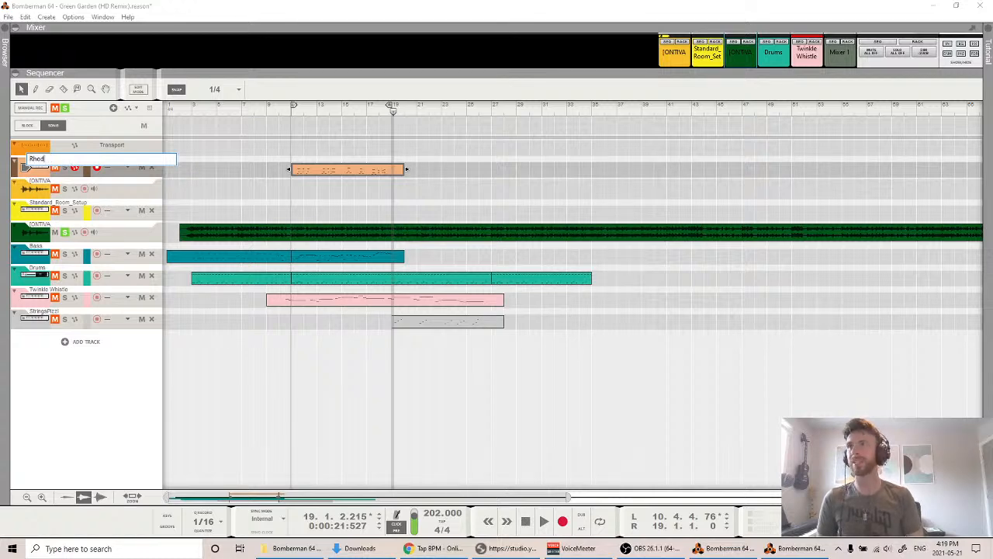
pyautogui.press('Return')
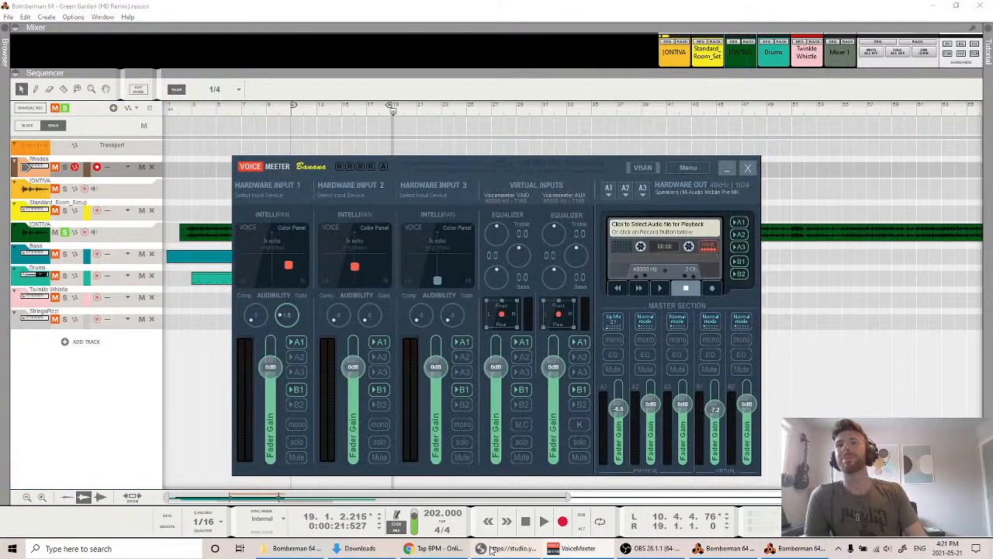
# Switch to YouTube Studio in the browser and end the live stream "Bomberman 64 - Green Garden (HD Remix LIVE)".
pyautogui.click(440, 549)
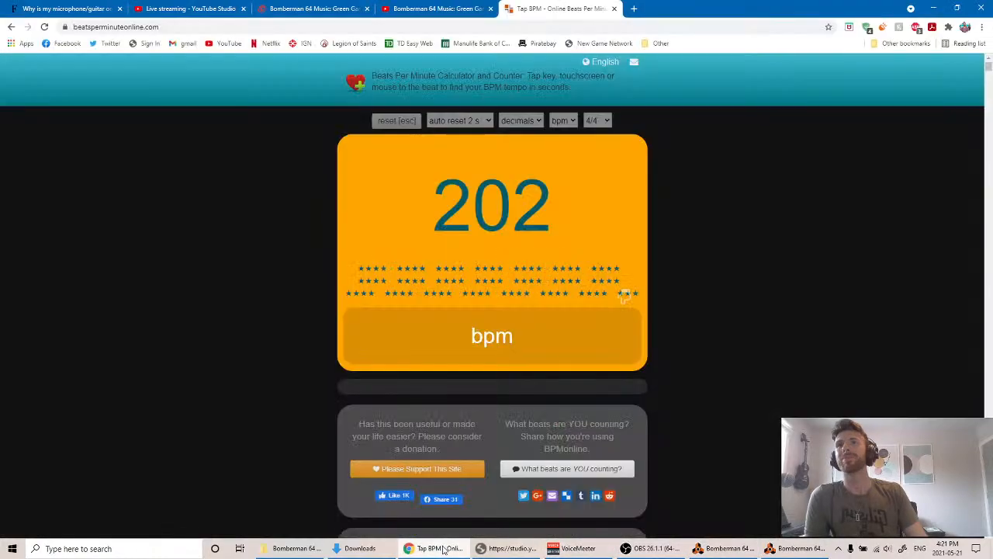
pyautogui.click(174, 8)
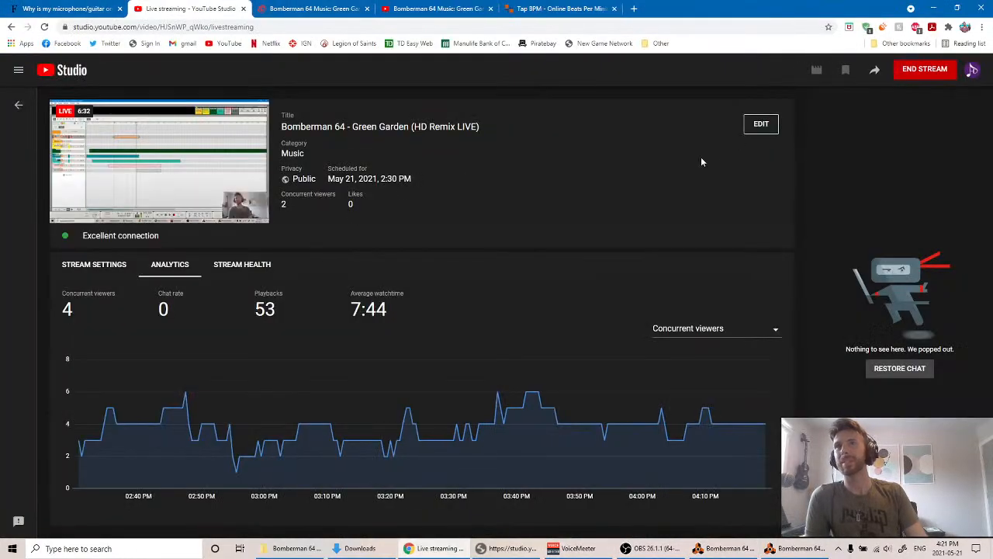
pyautogui.click(919, 69)
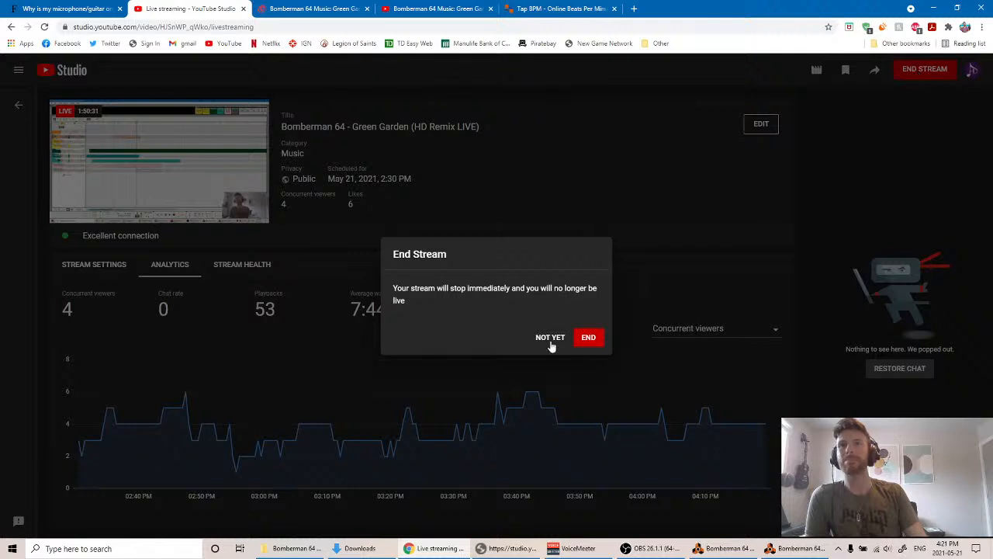
pyautogui.click(589, 338)
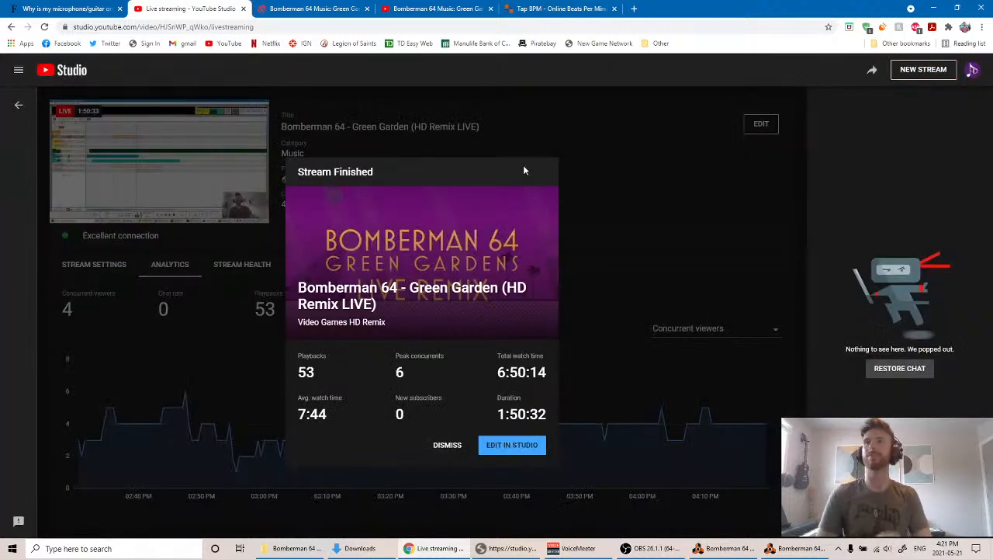